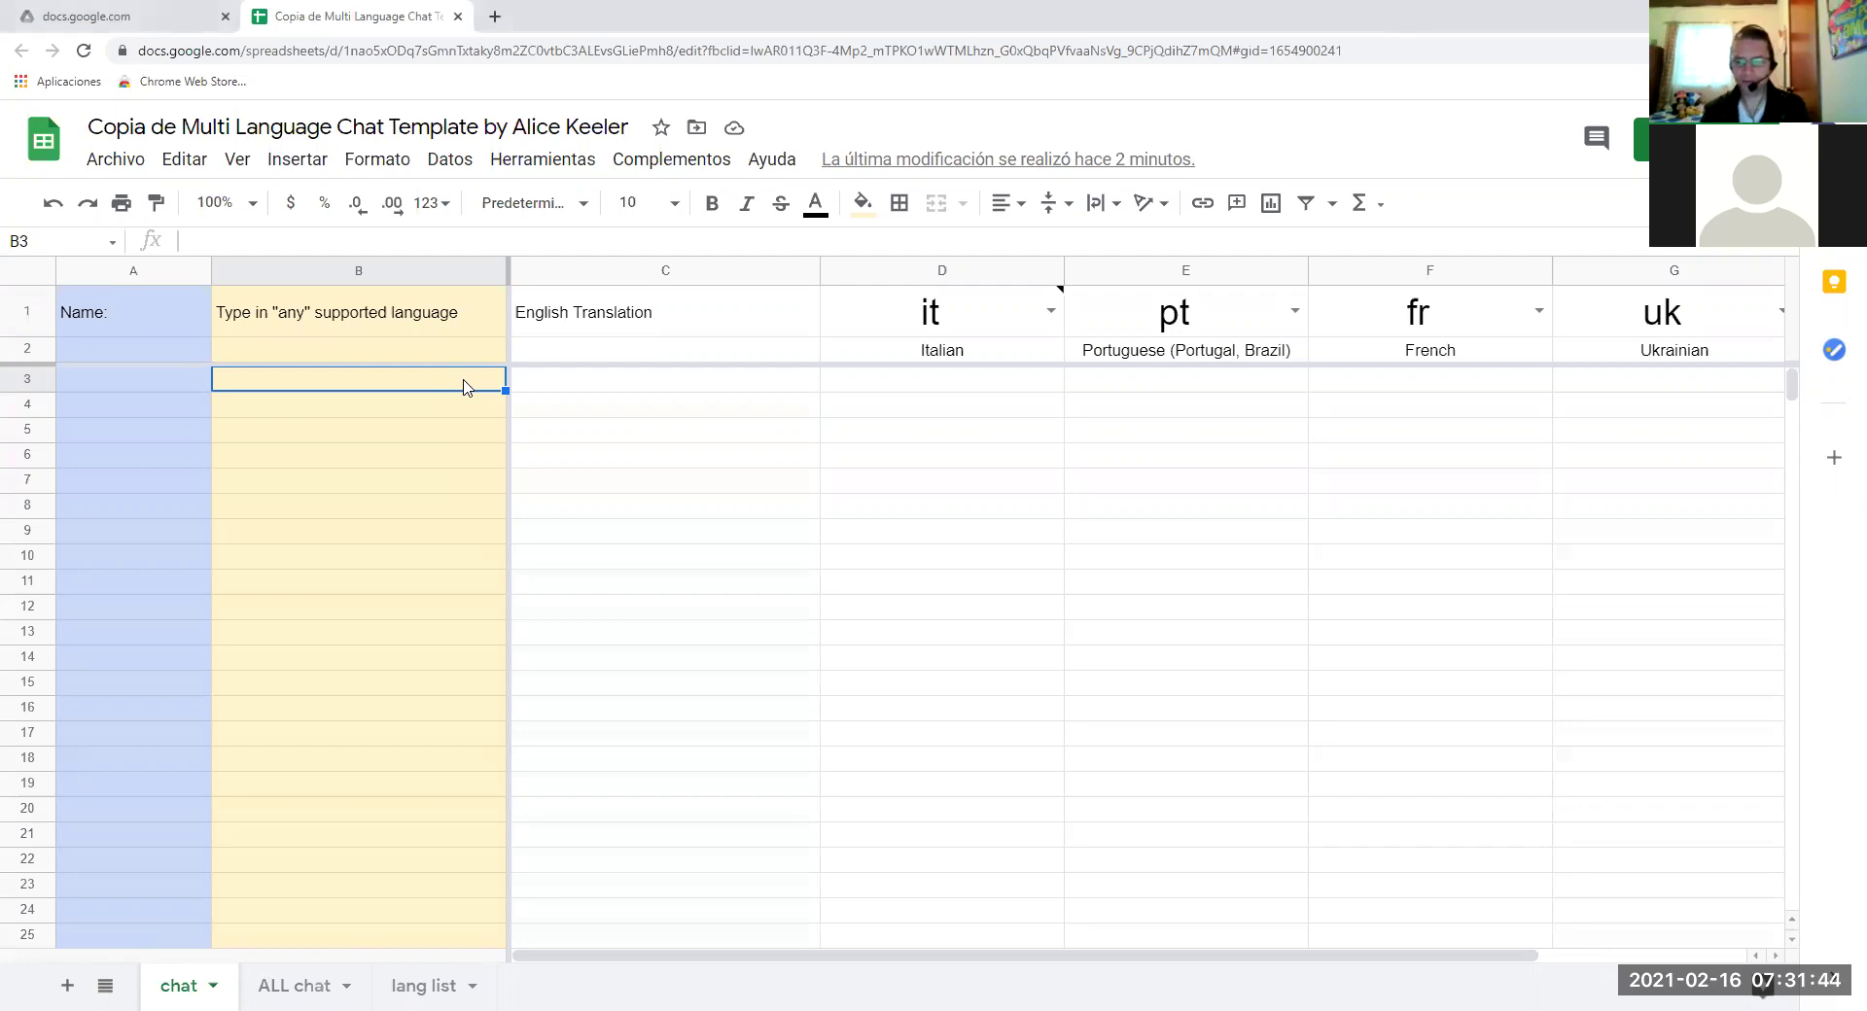
# Enter the Spanish sentence "Ahora hace un poco de calor" in cell B3 of the chat sheet.
pyautogui.write('A')
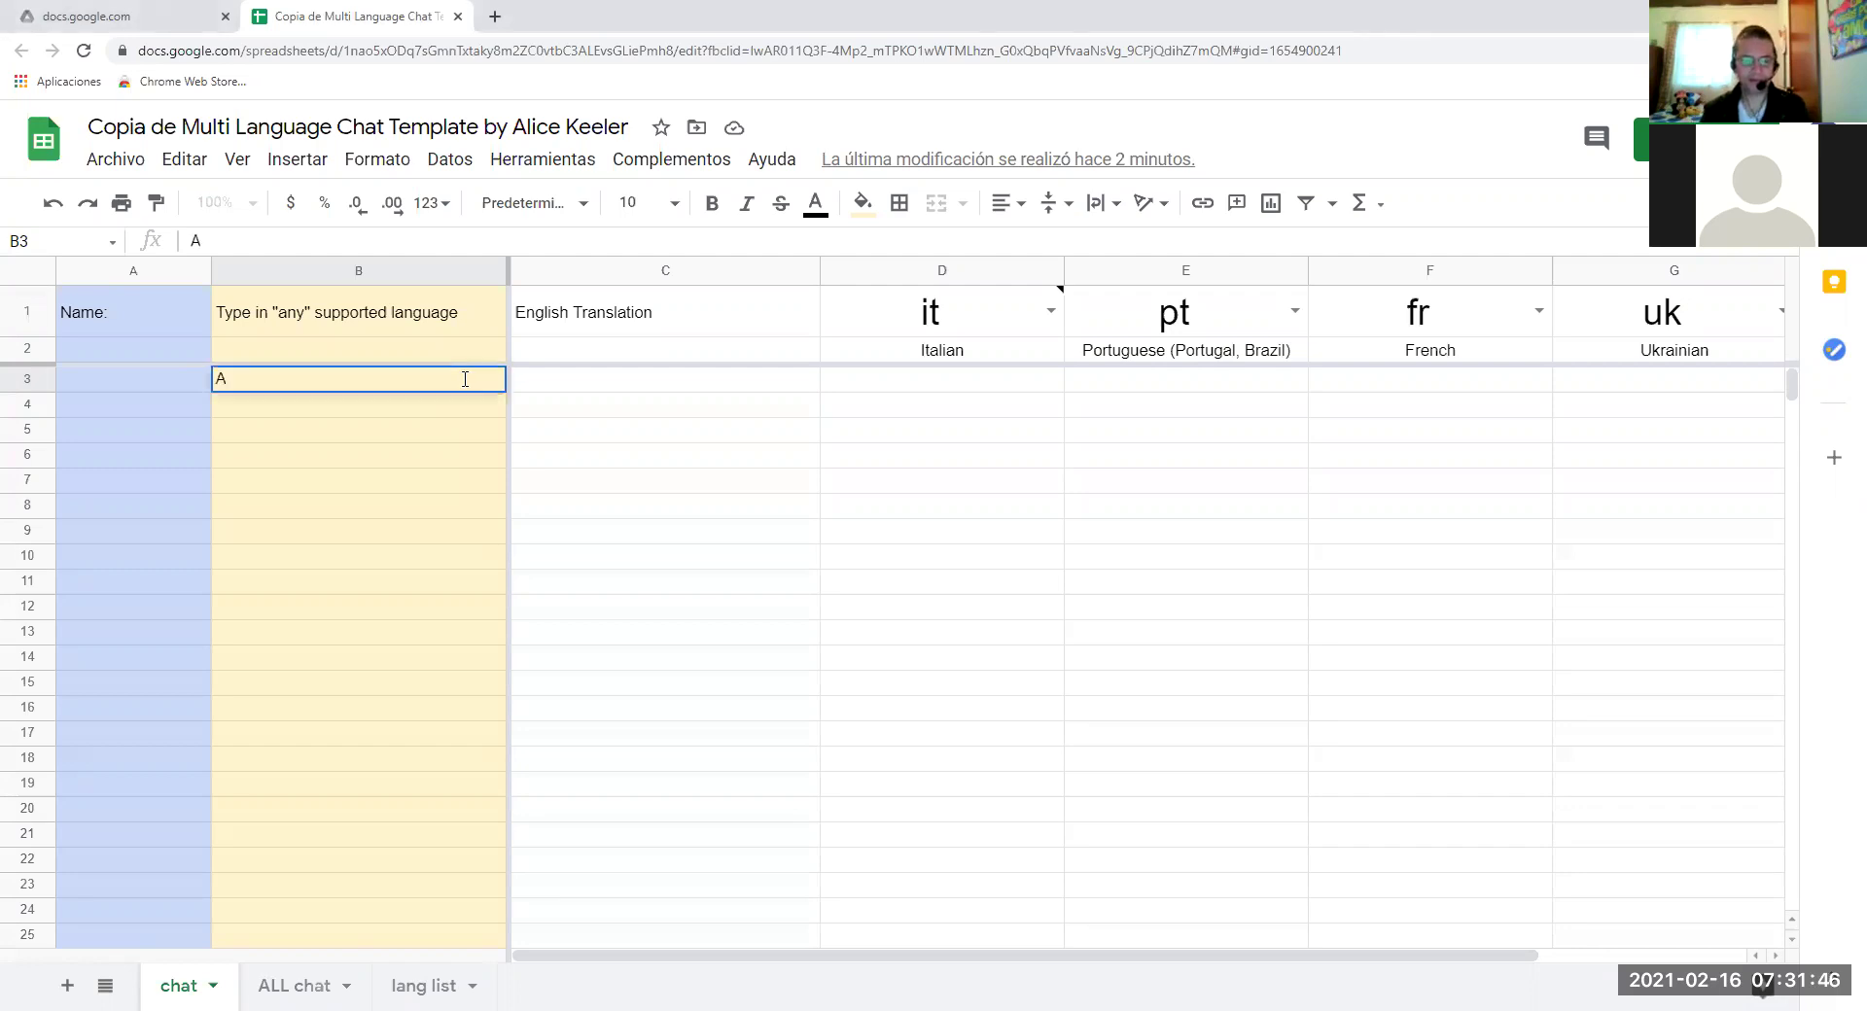
pyautogui.write('hora hace ')
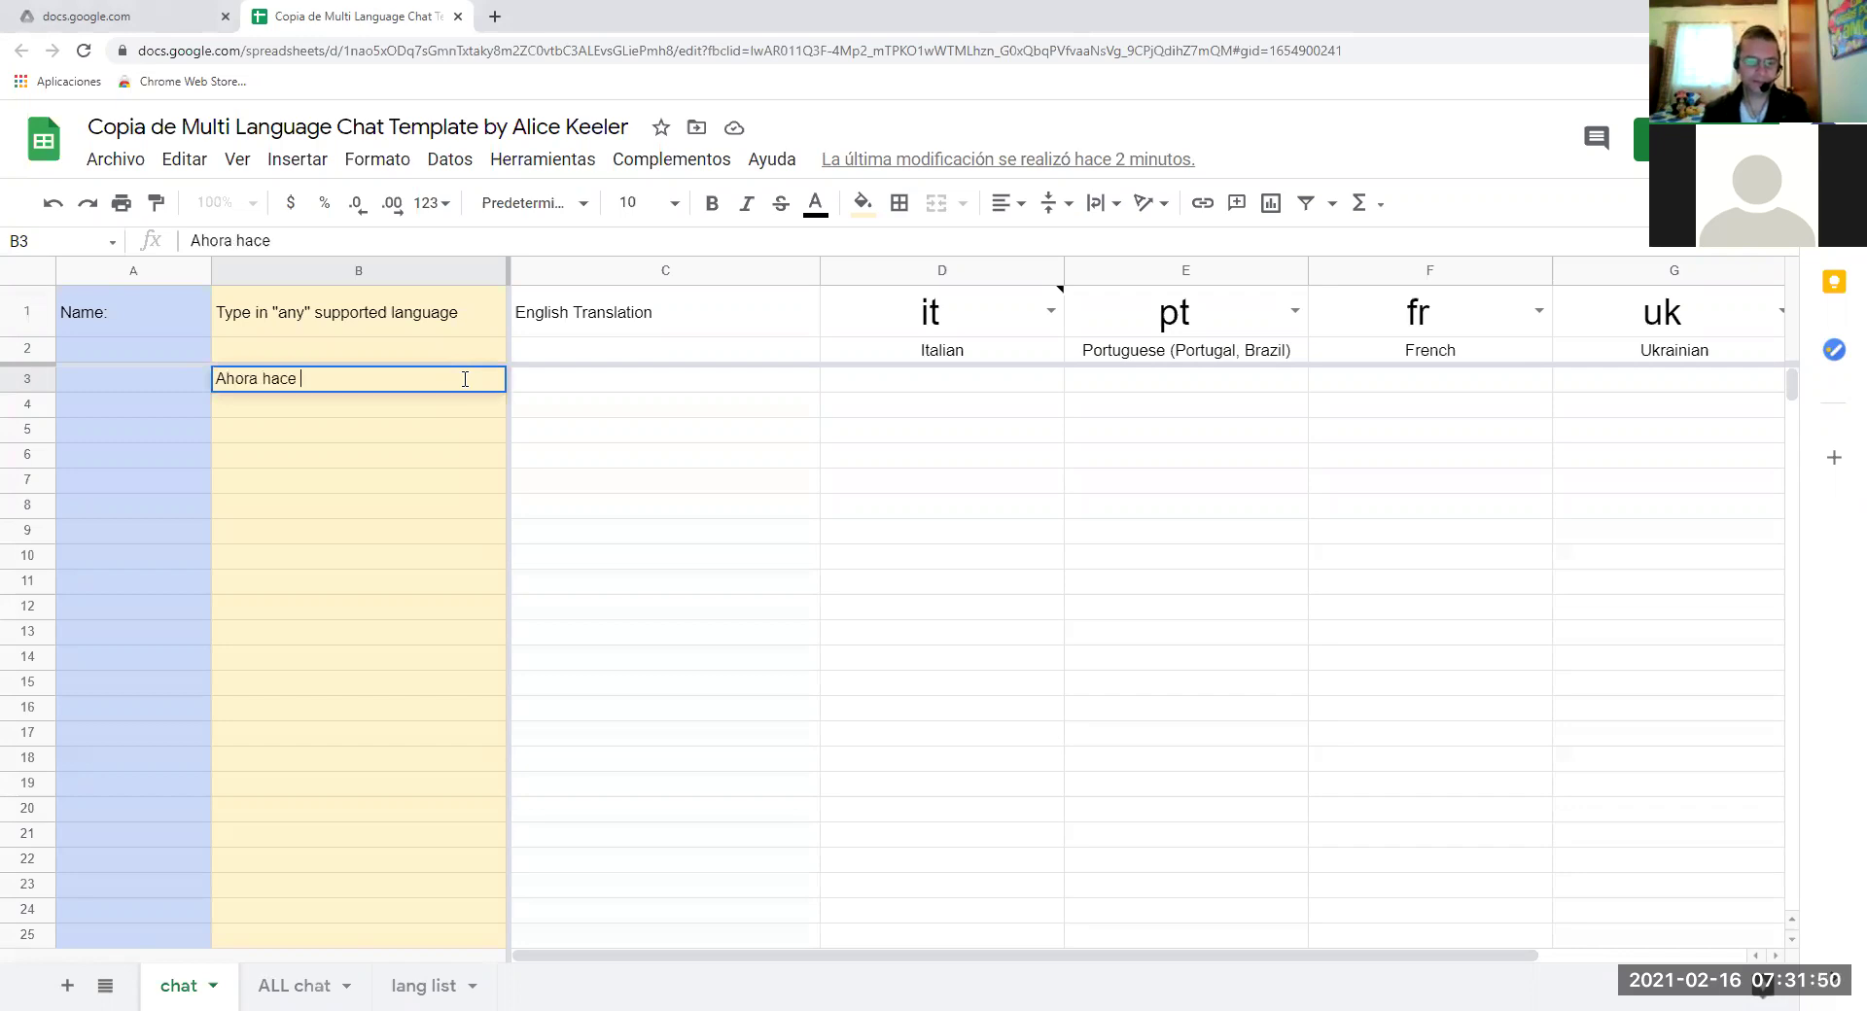
pyautogui.write('un poco')
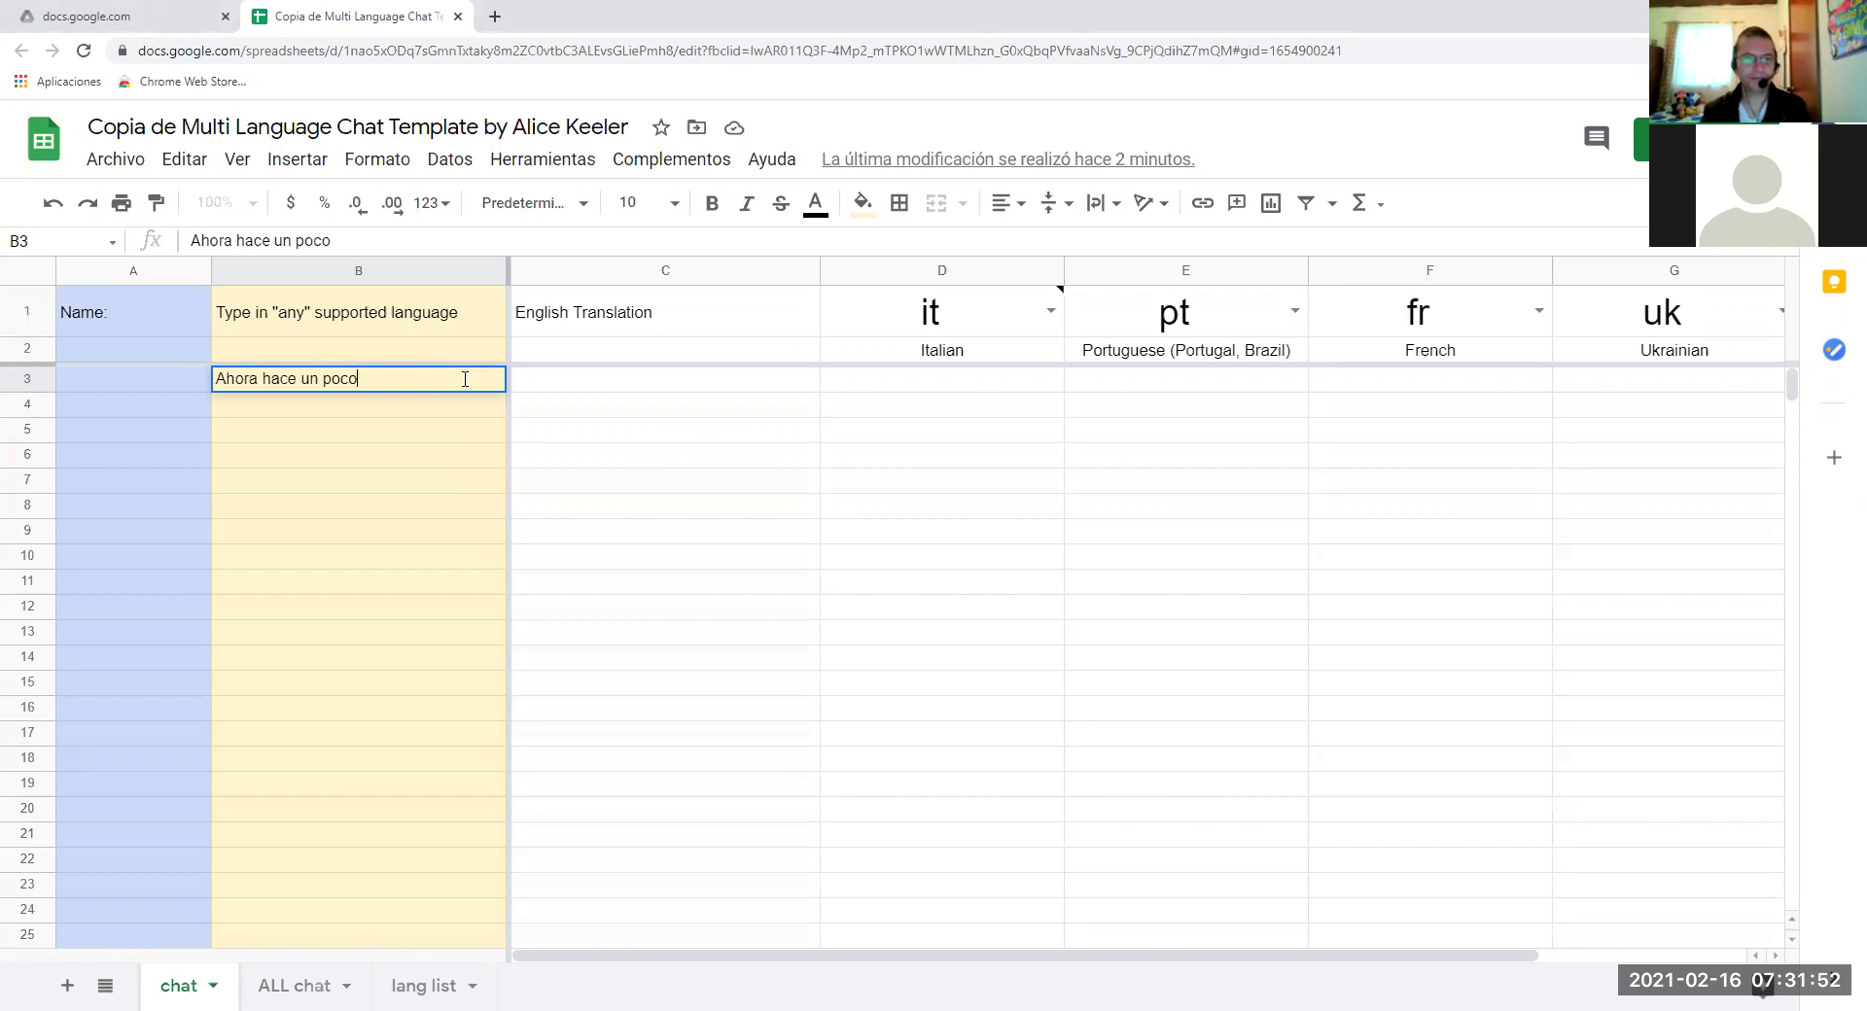
pyautogui.write(' de calor')
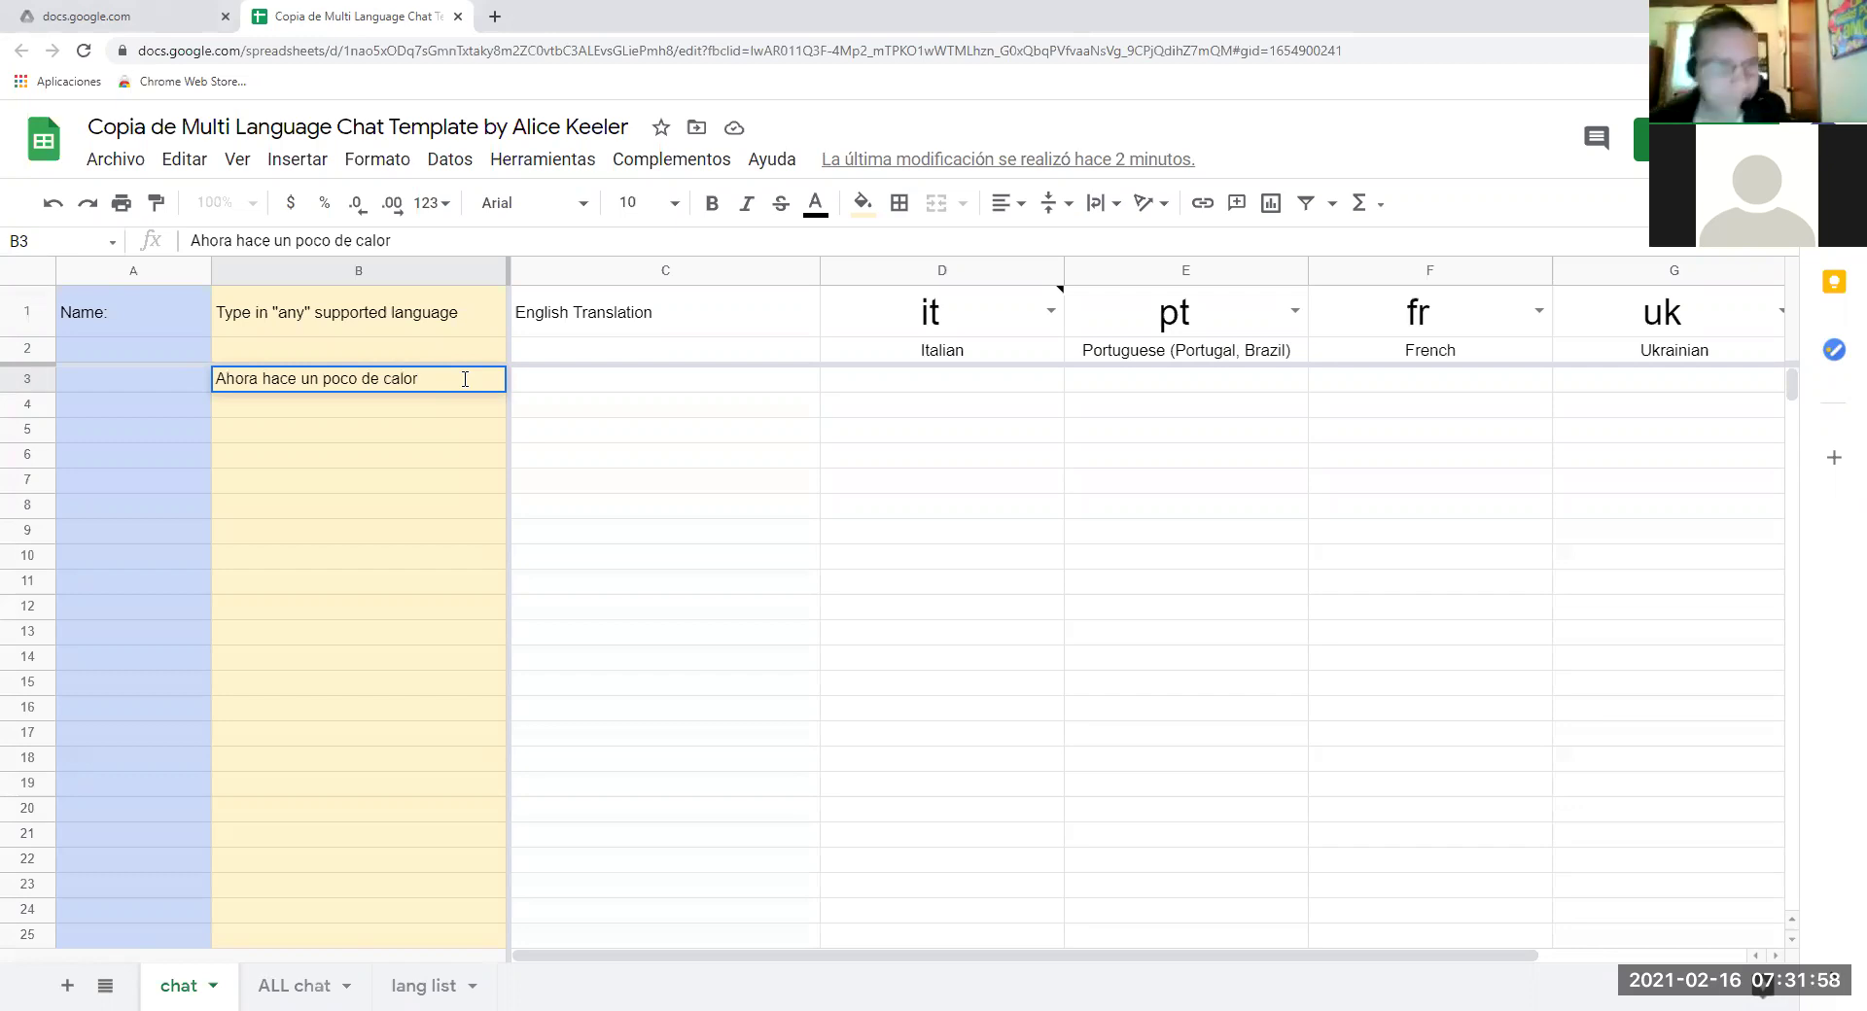
pyautogui.press('Return')
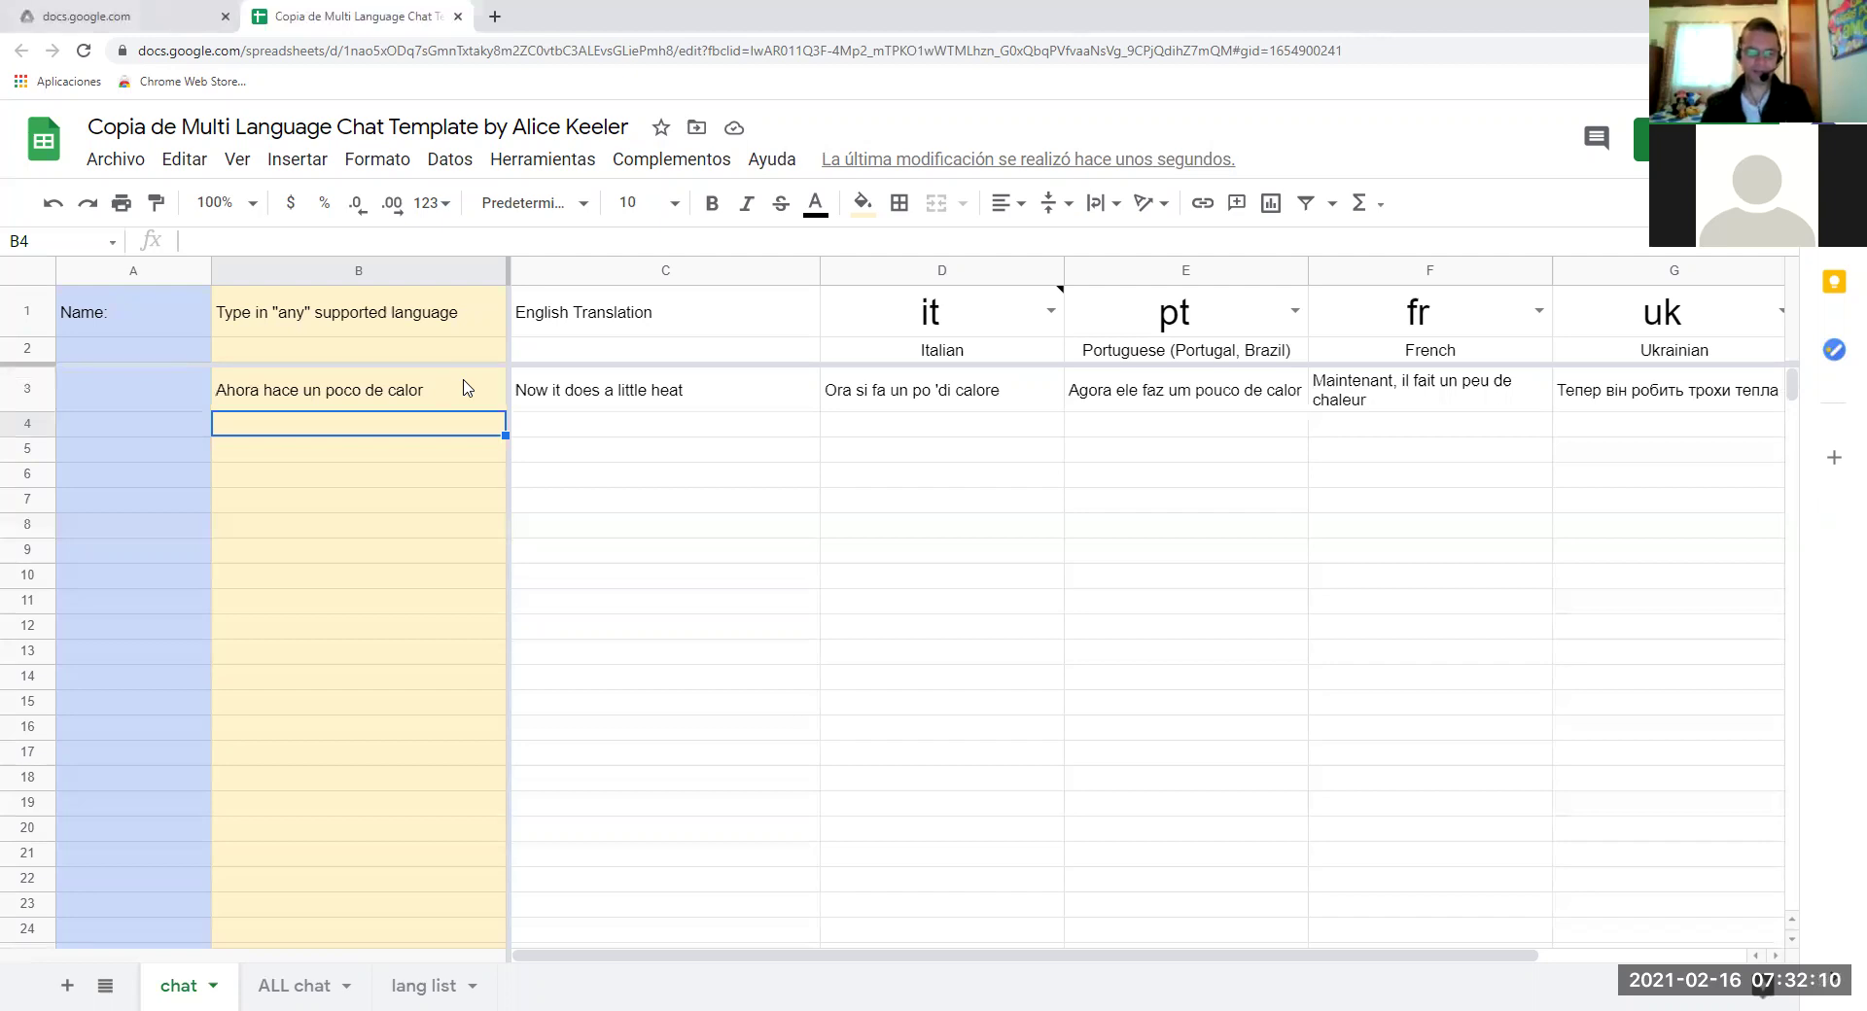
# Add the phrase "porque está llegando el verano" in cell B4 for translation.
pyautogui.write('porque')
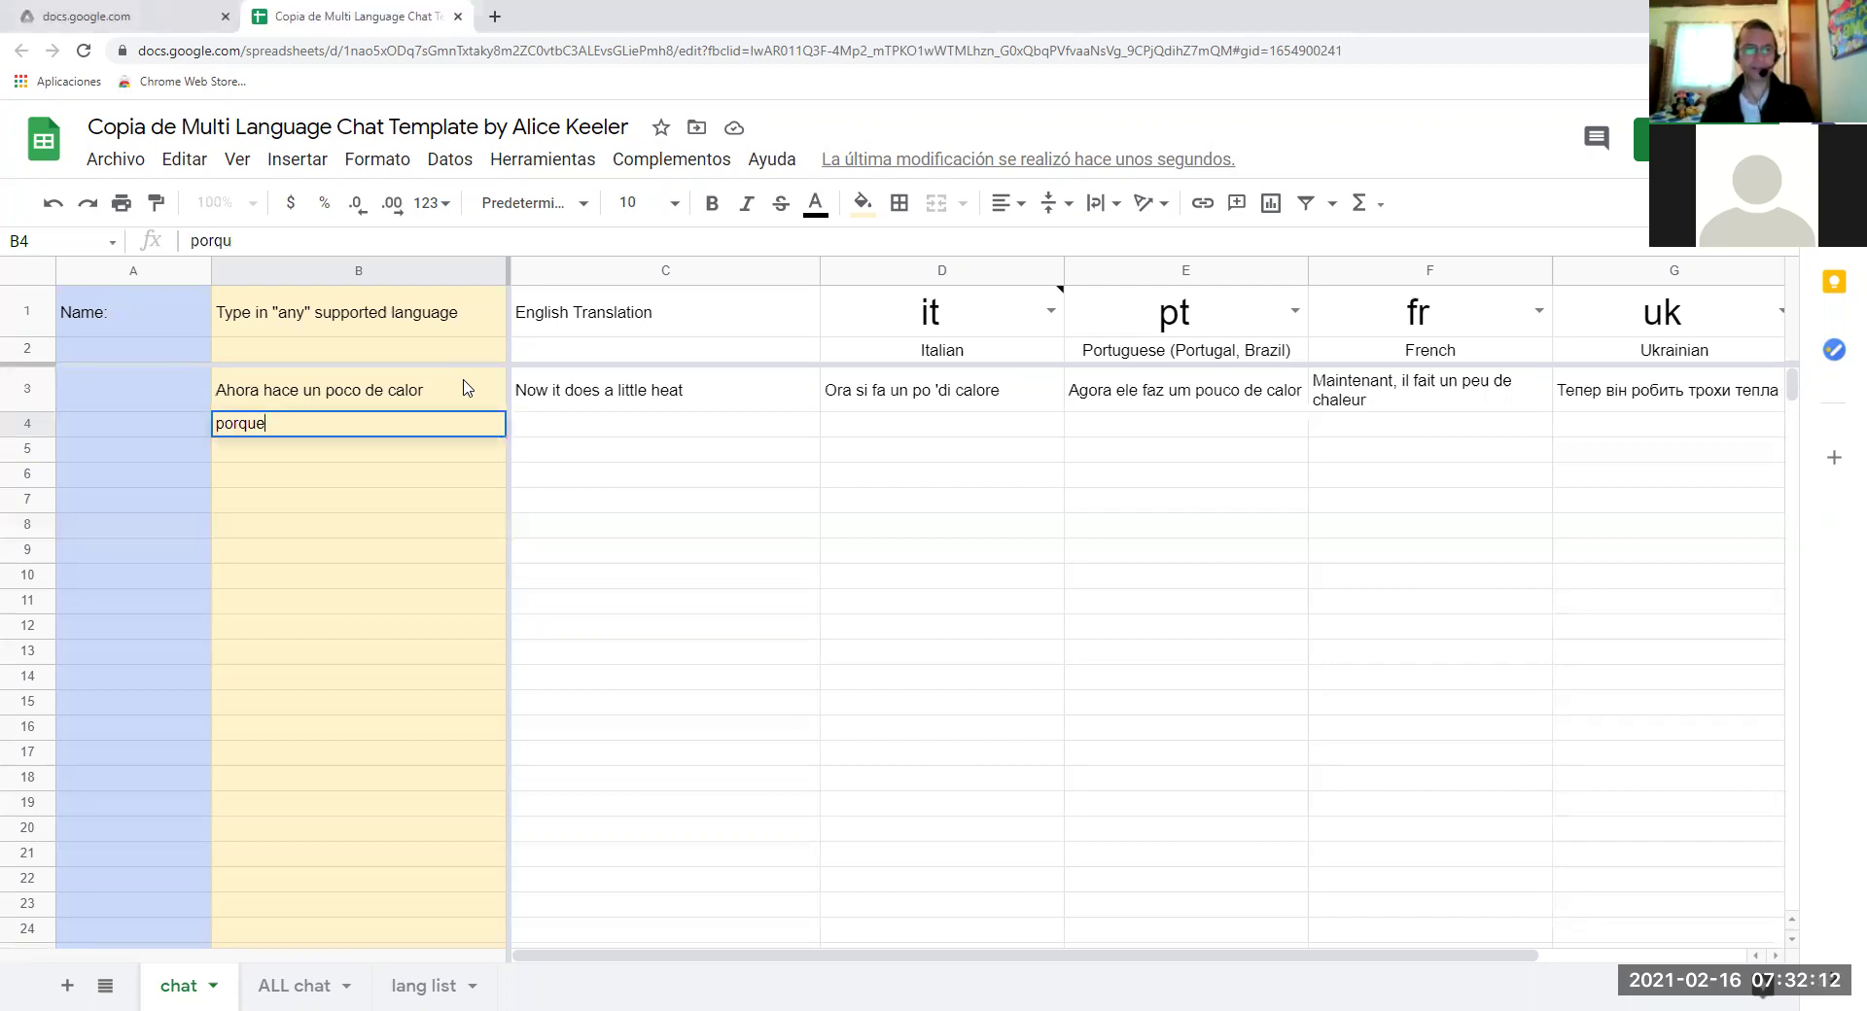
pyautogui.write(' est')
pyautogui.press('BackSpace')
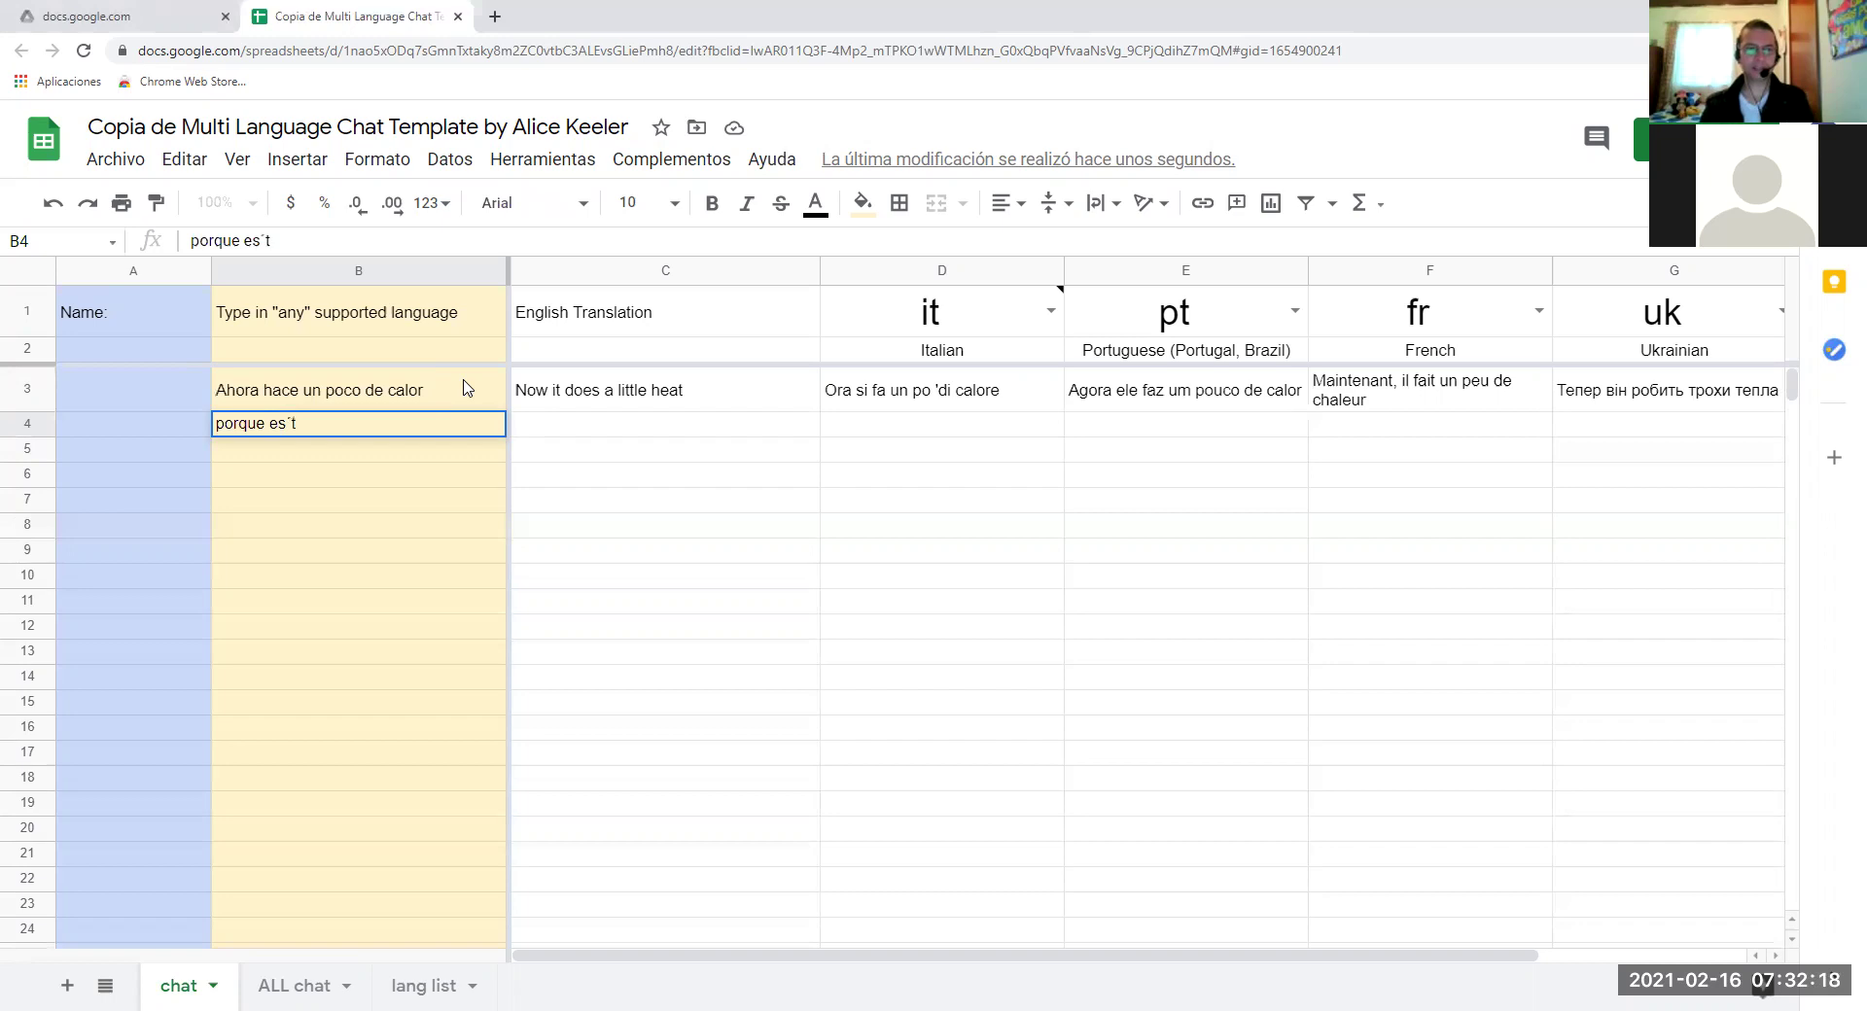
pyautogui.press('BackSpace')
pyautogui.press('BackSpace')
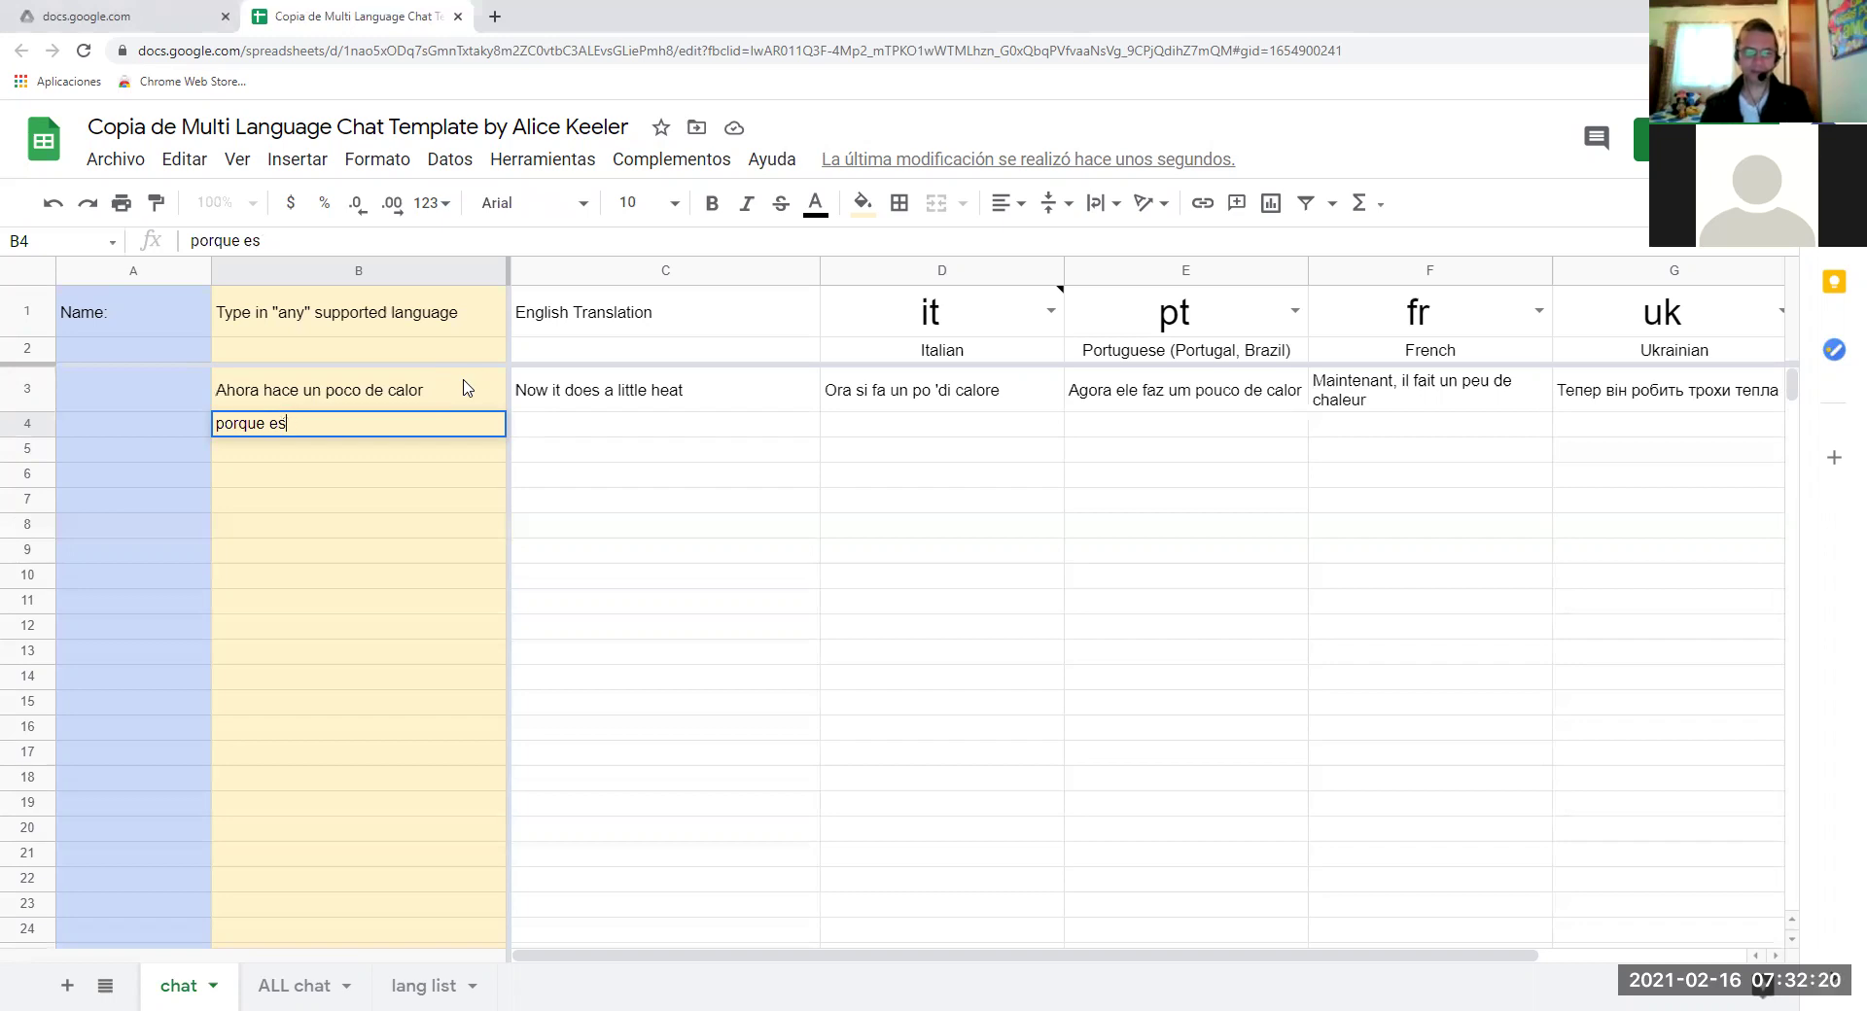
pyautogui.write('tá llegando')
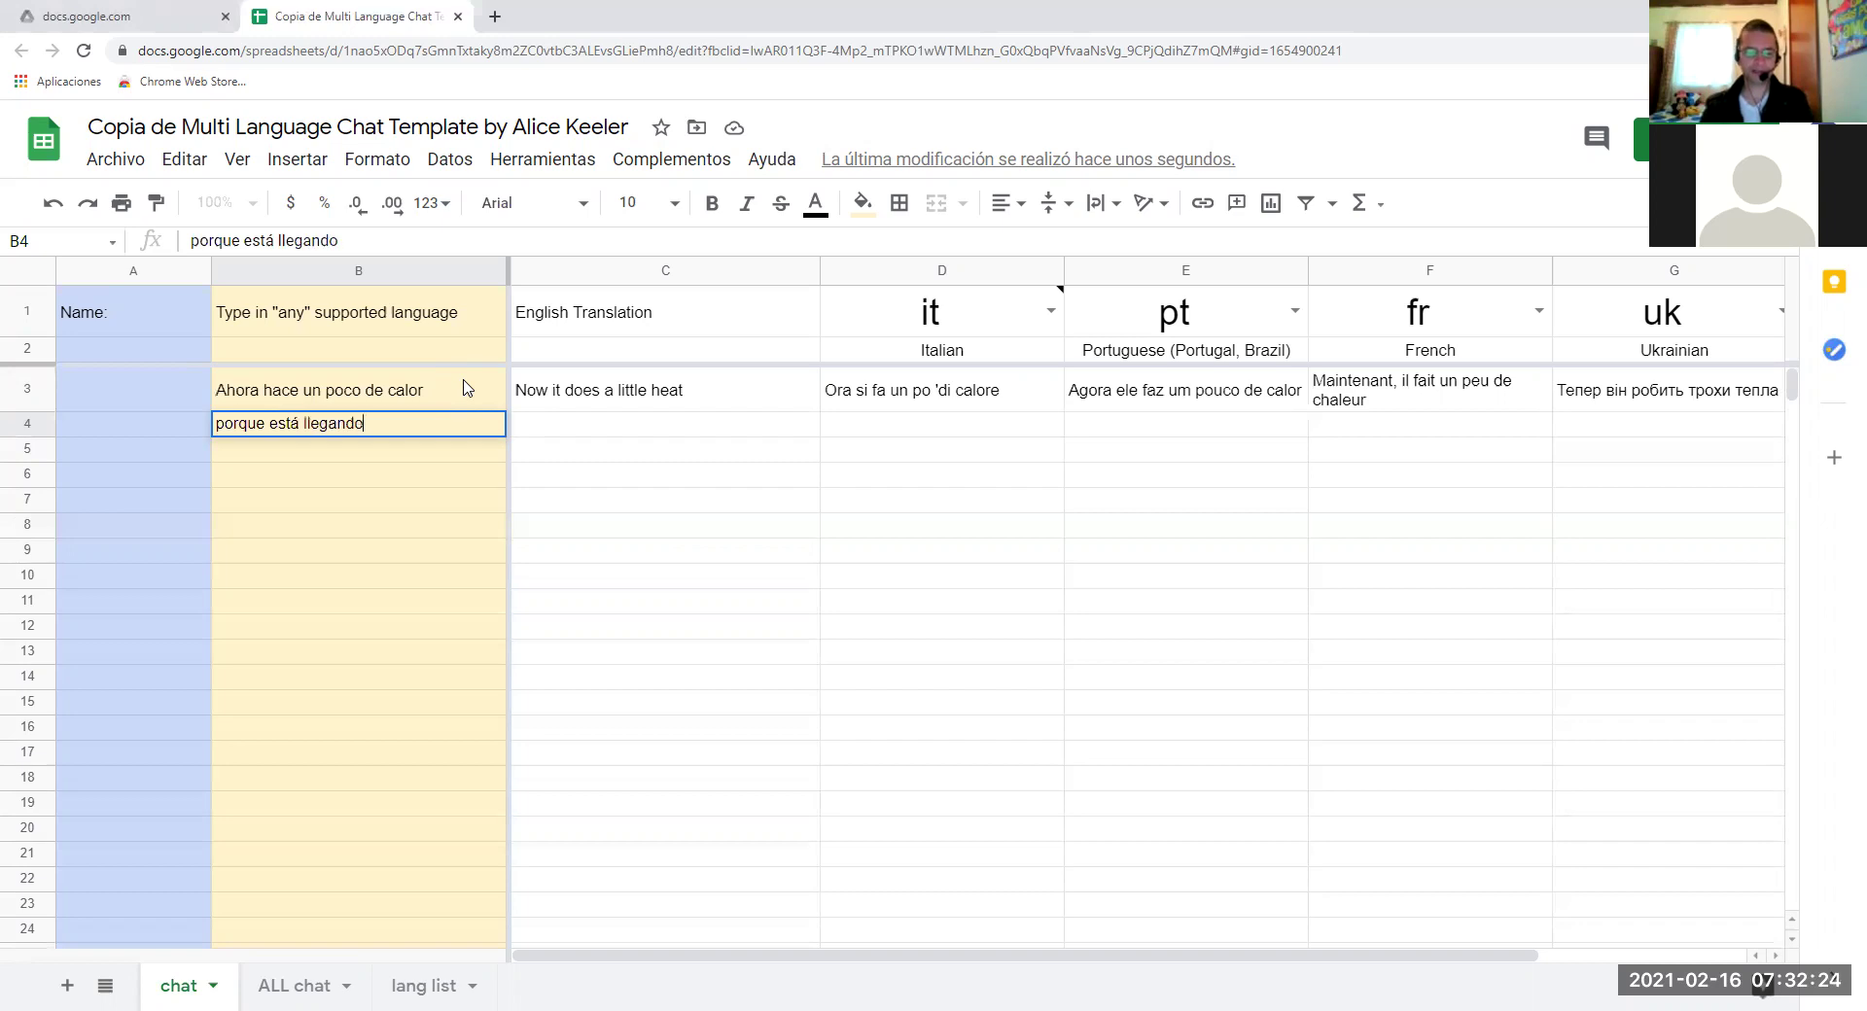
pyautogui.write(' el verano')
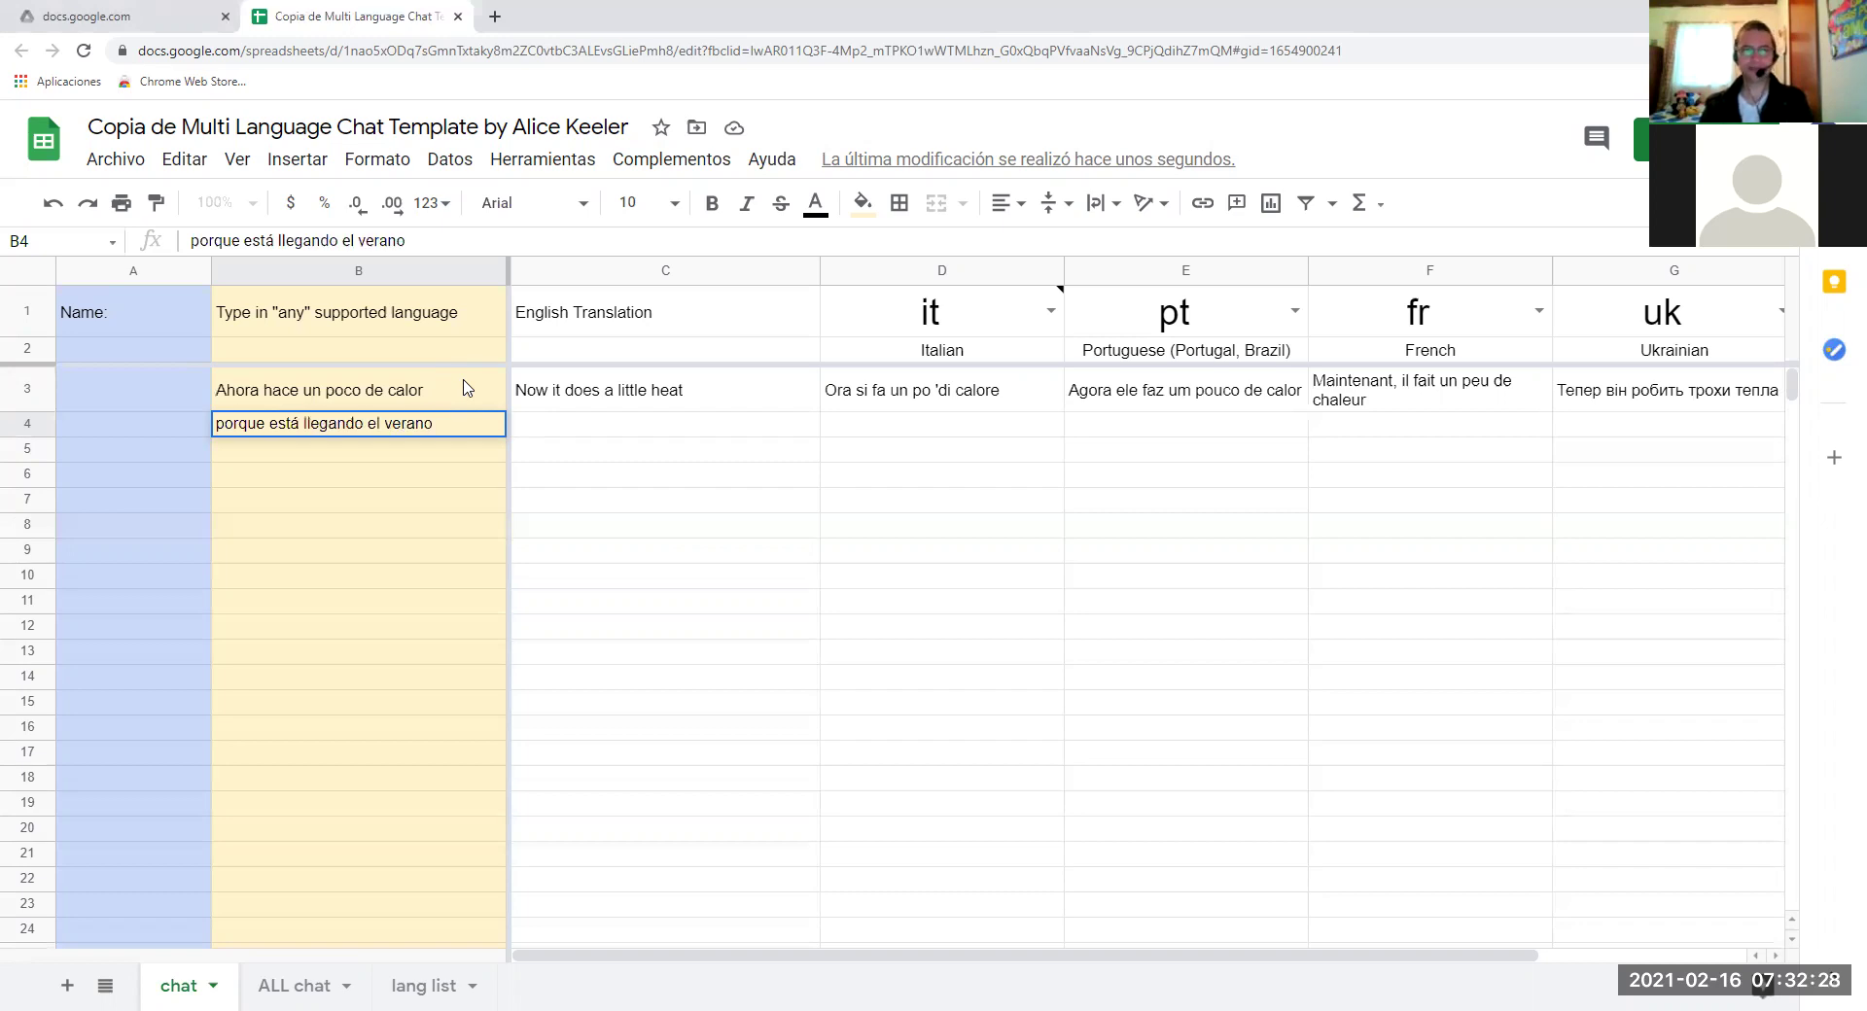
pyautogui.press('Return')
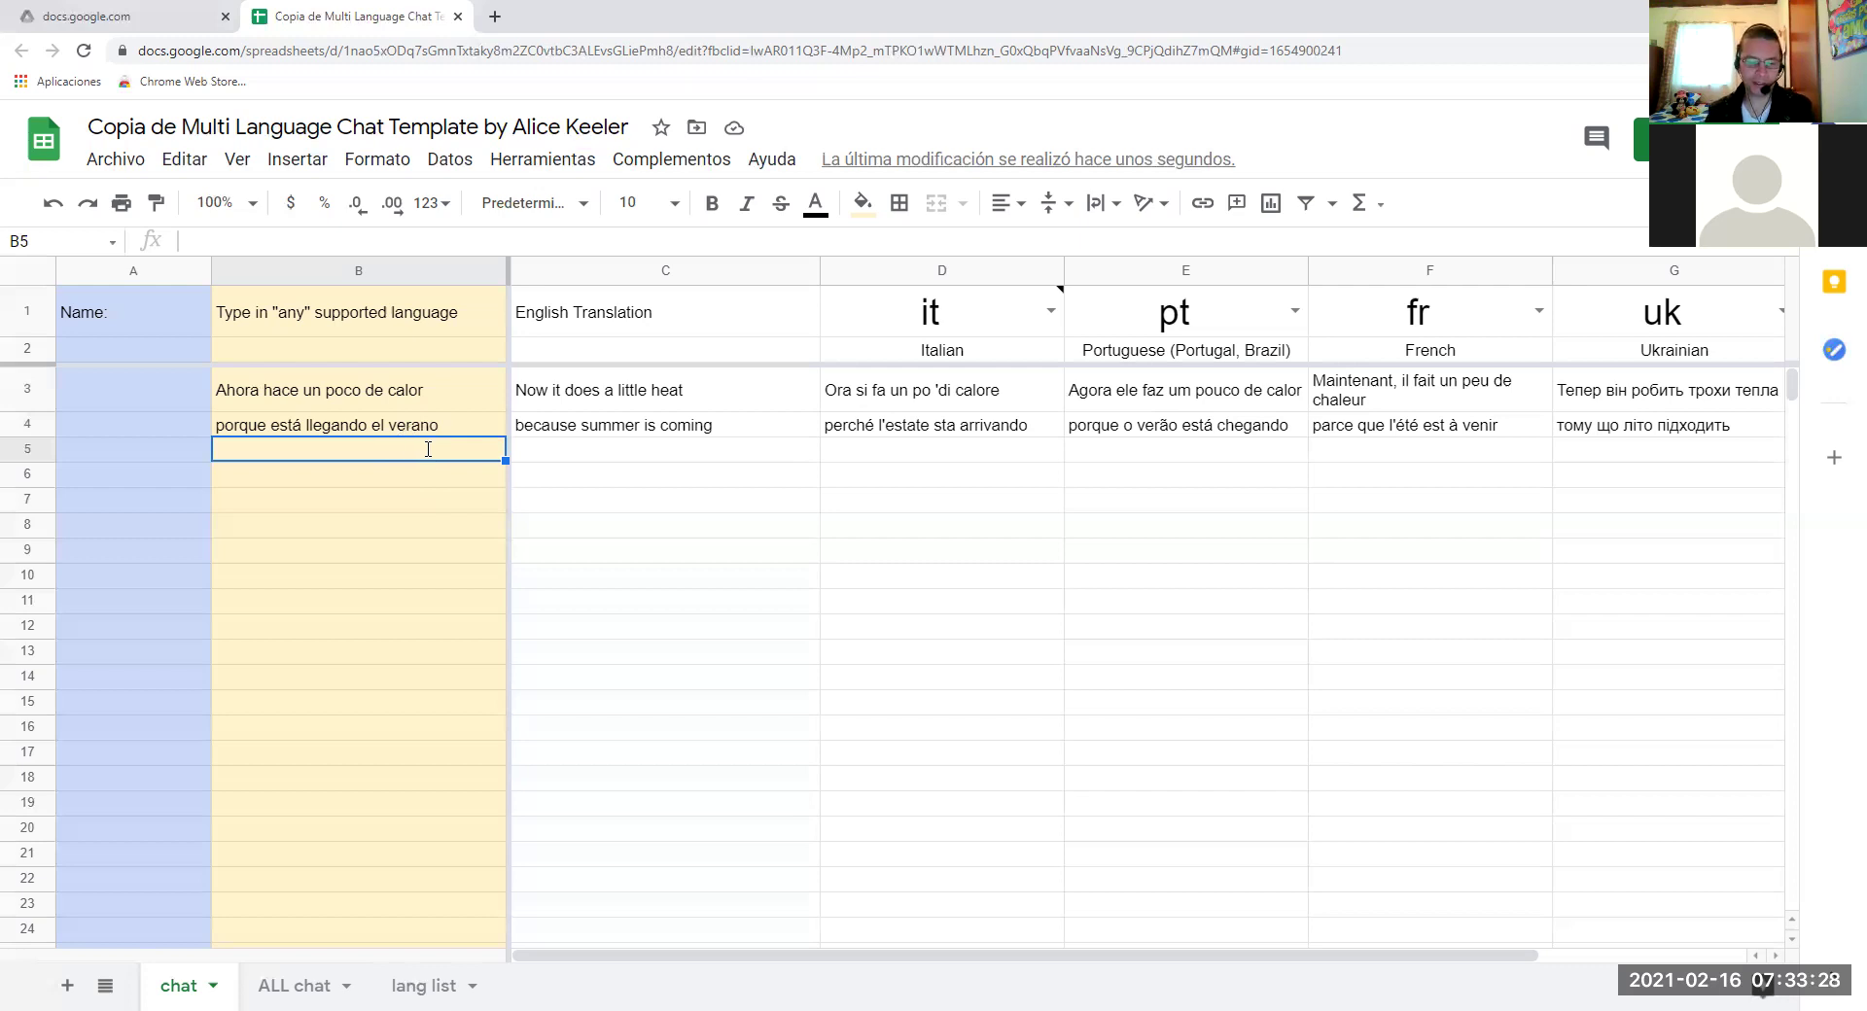
# Fill cells B5 to B7 with the season names "invierno", "primavera" and "otoño".
pyautogui.write('invierno')
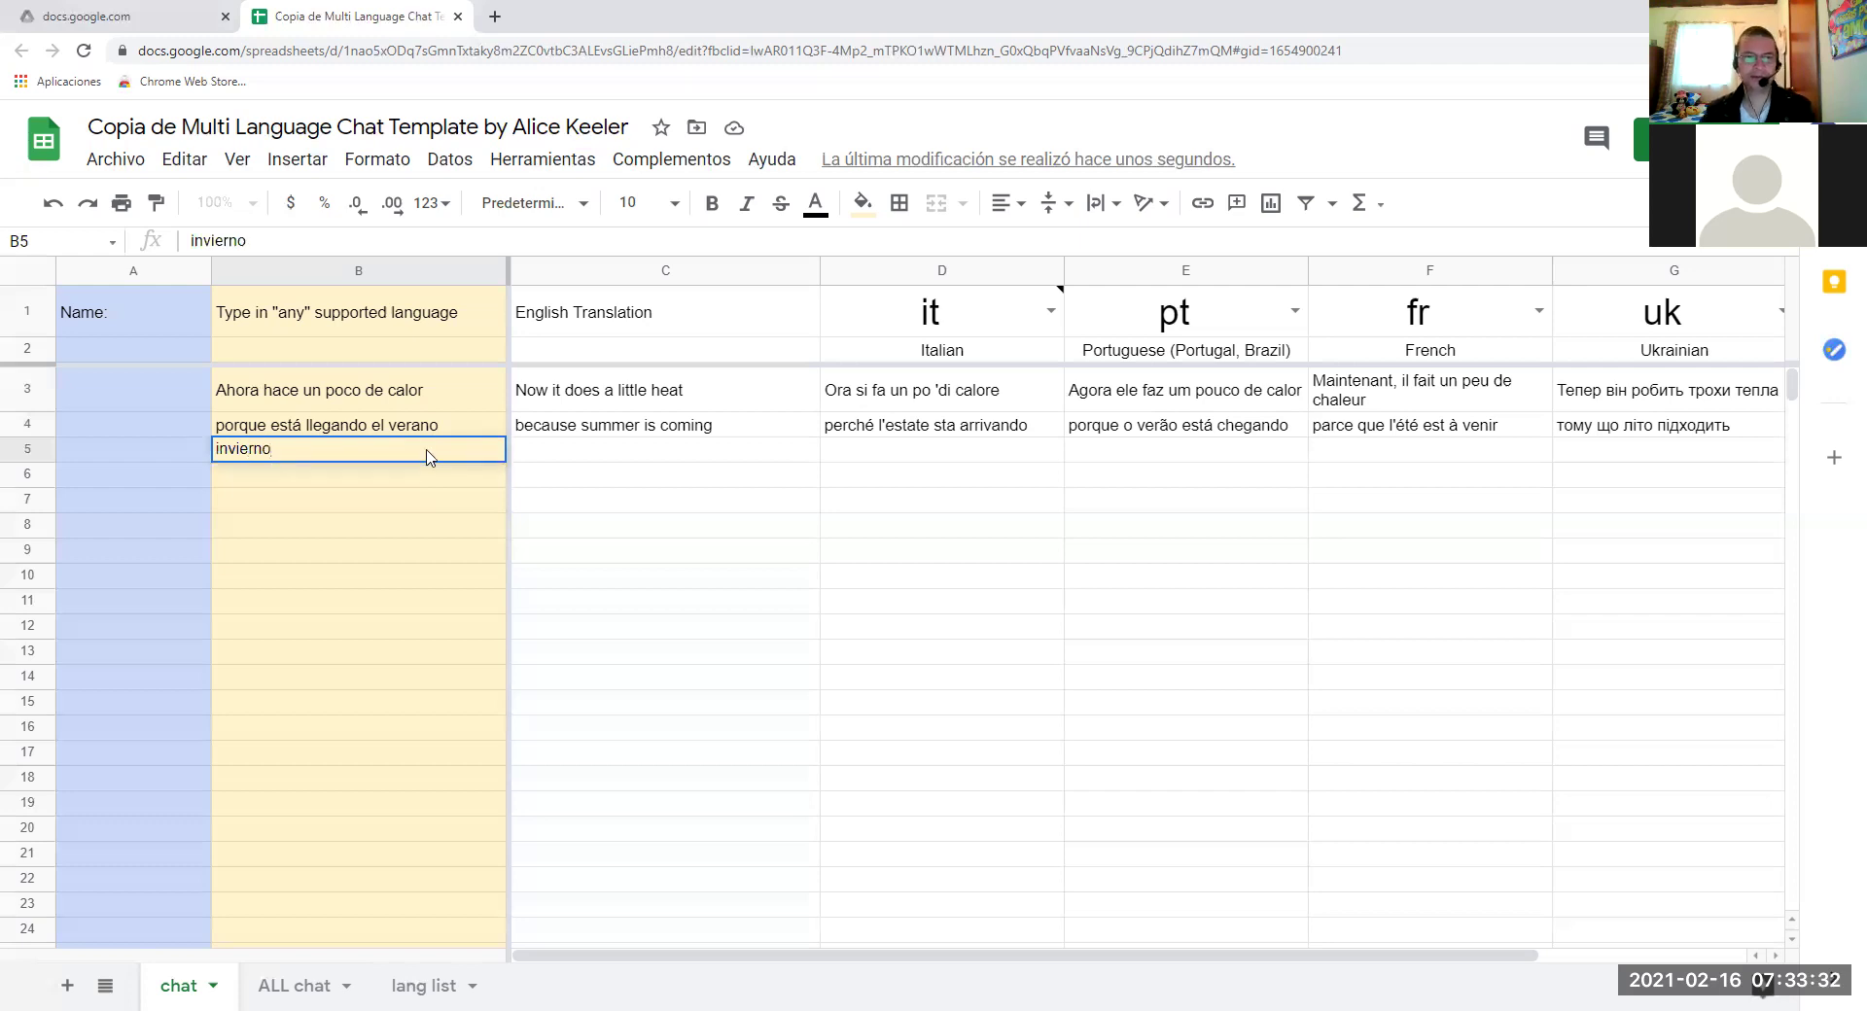
pyautogui.press('Return')
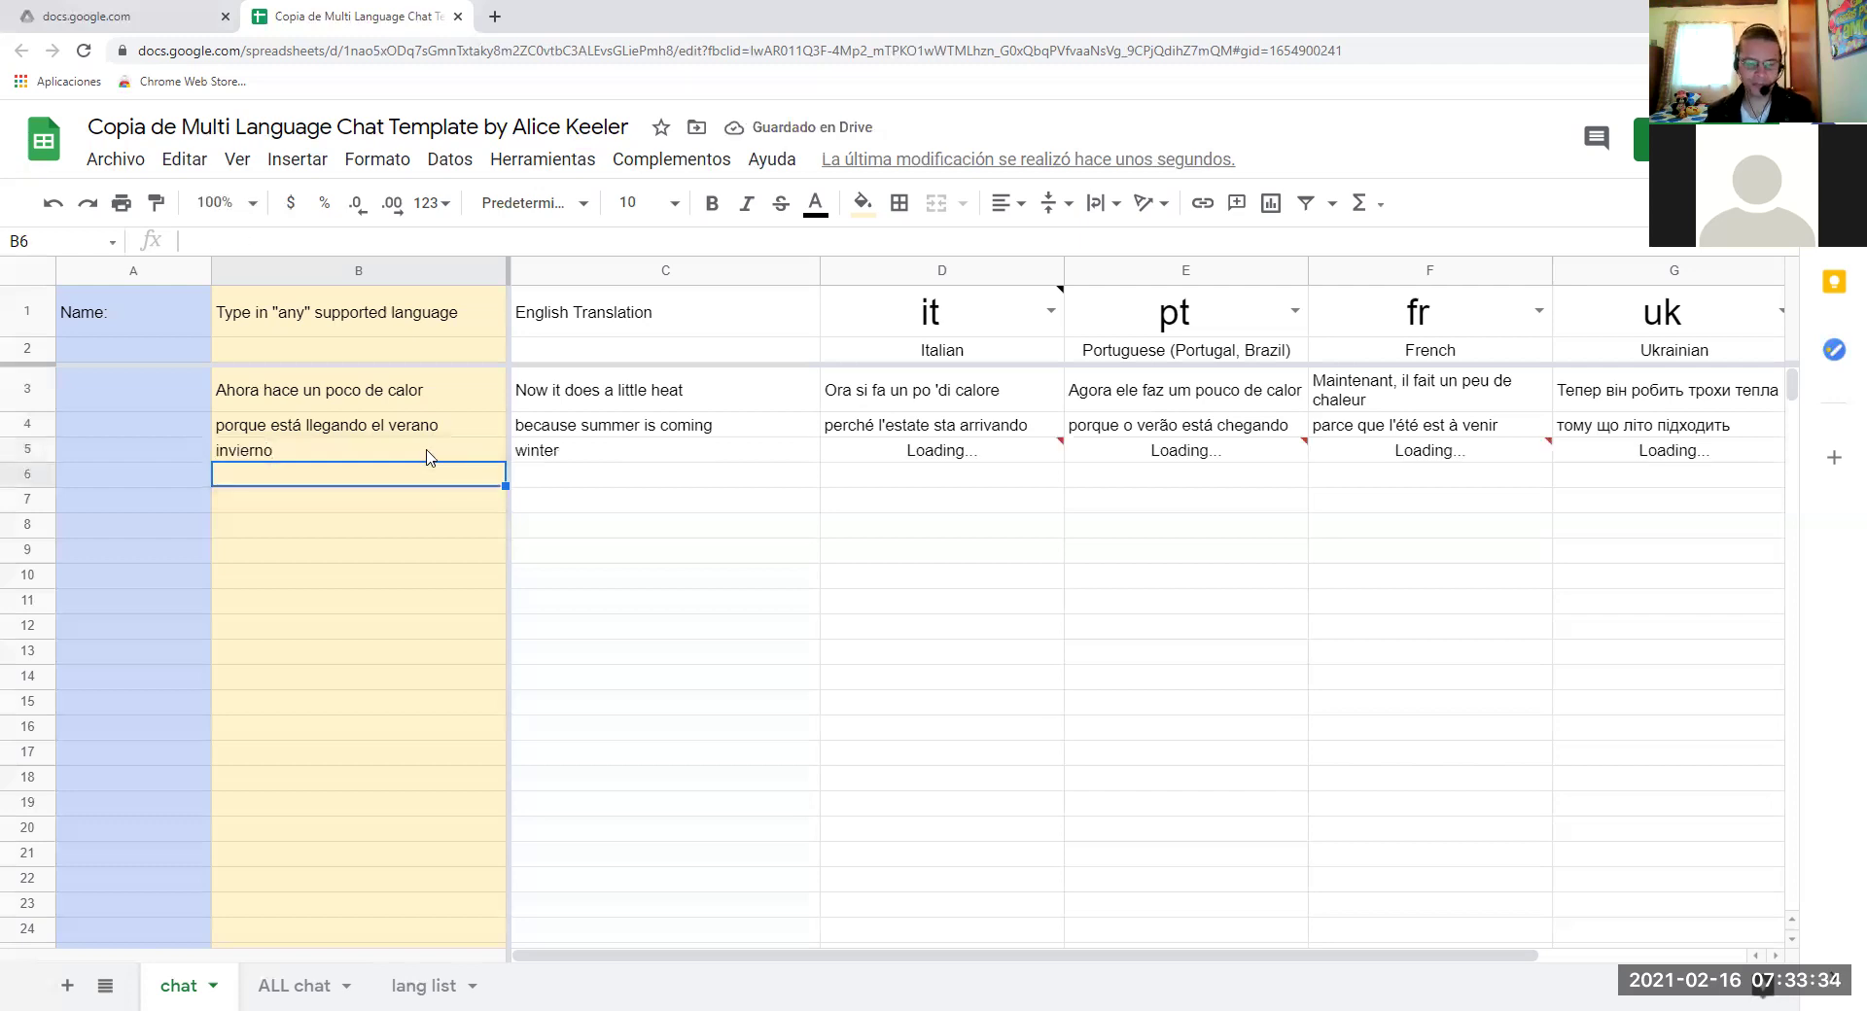
pyautogui.write('prim')
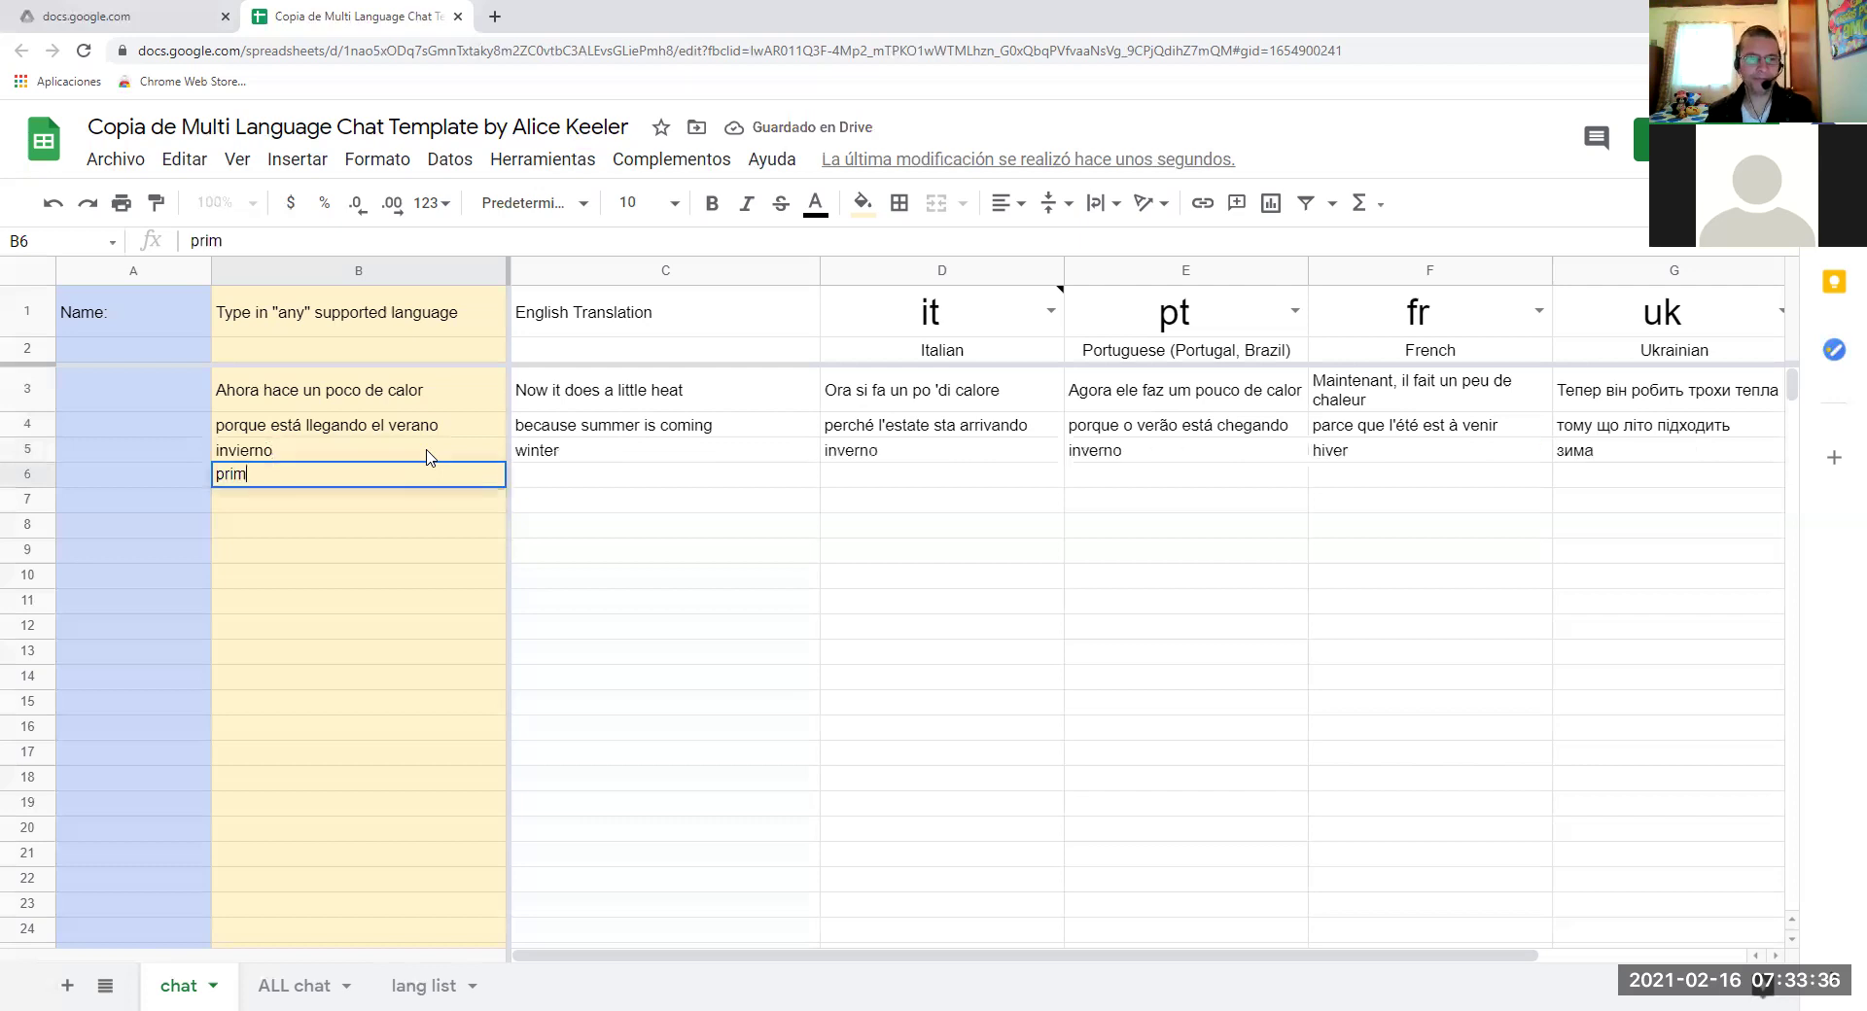
pyautogui.write('avera')
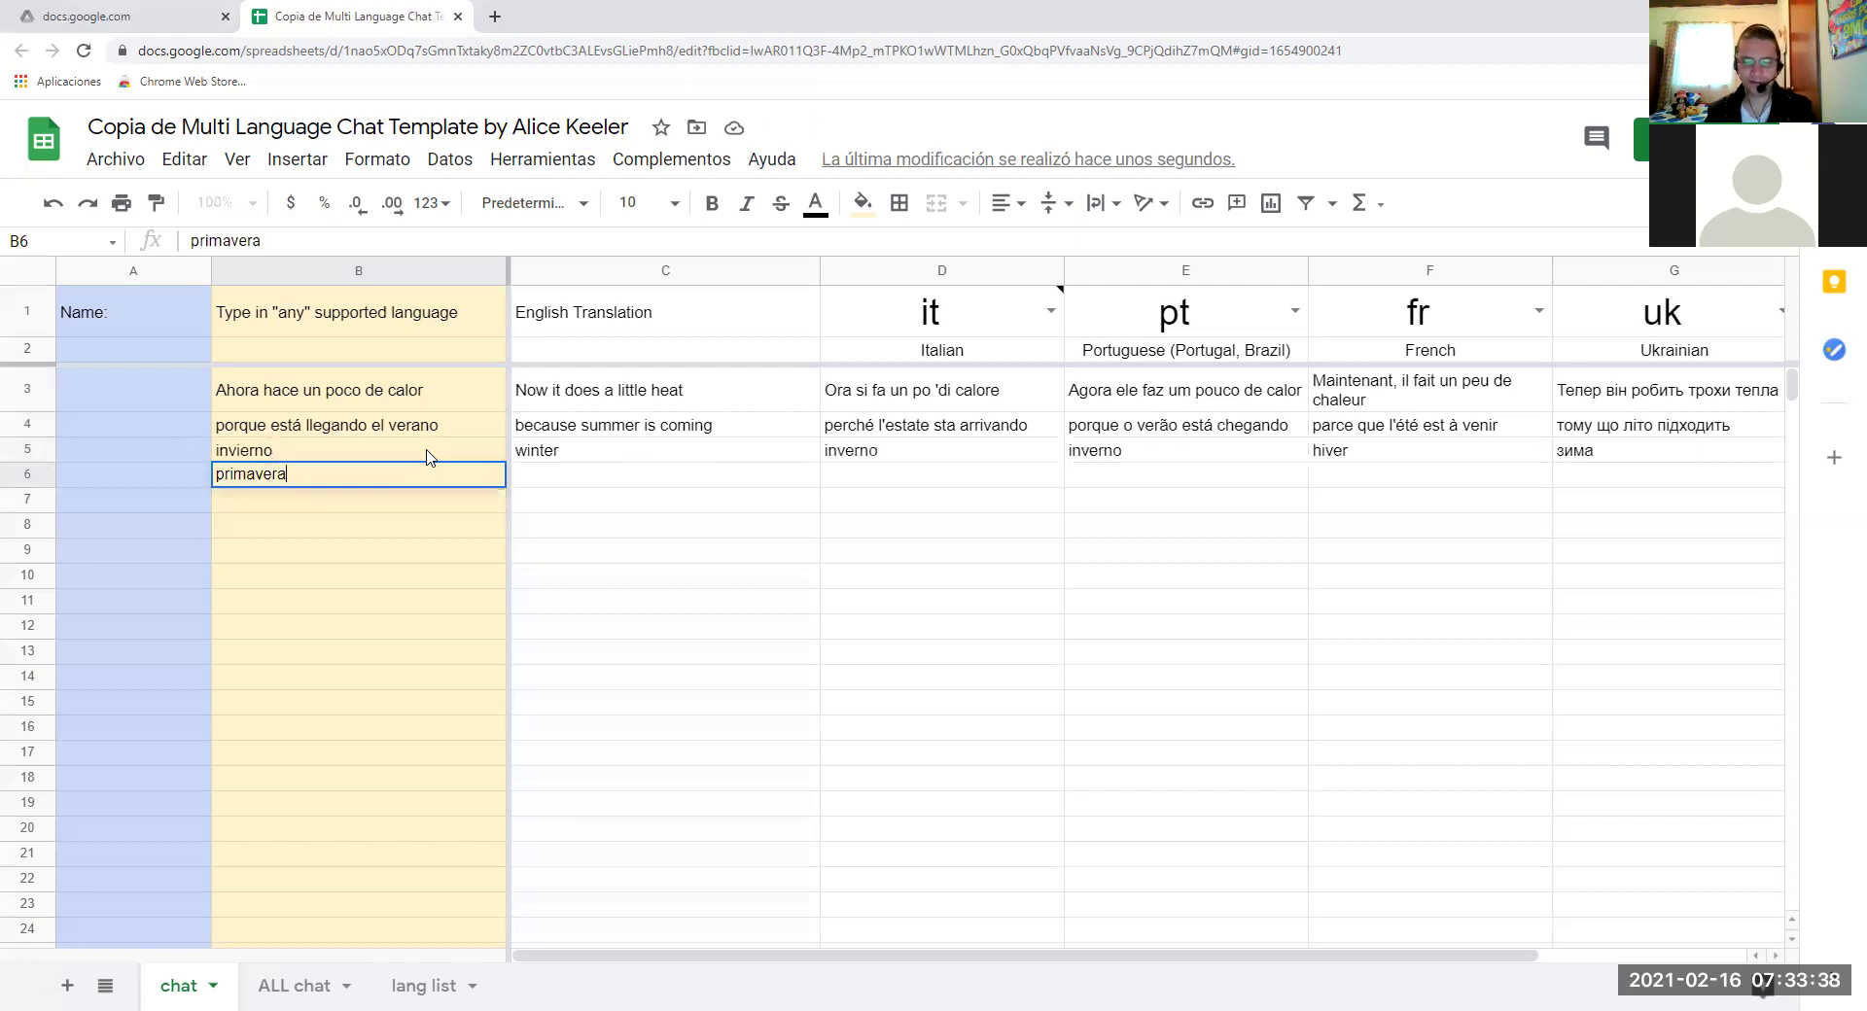
pyautogui.press('Return')
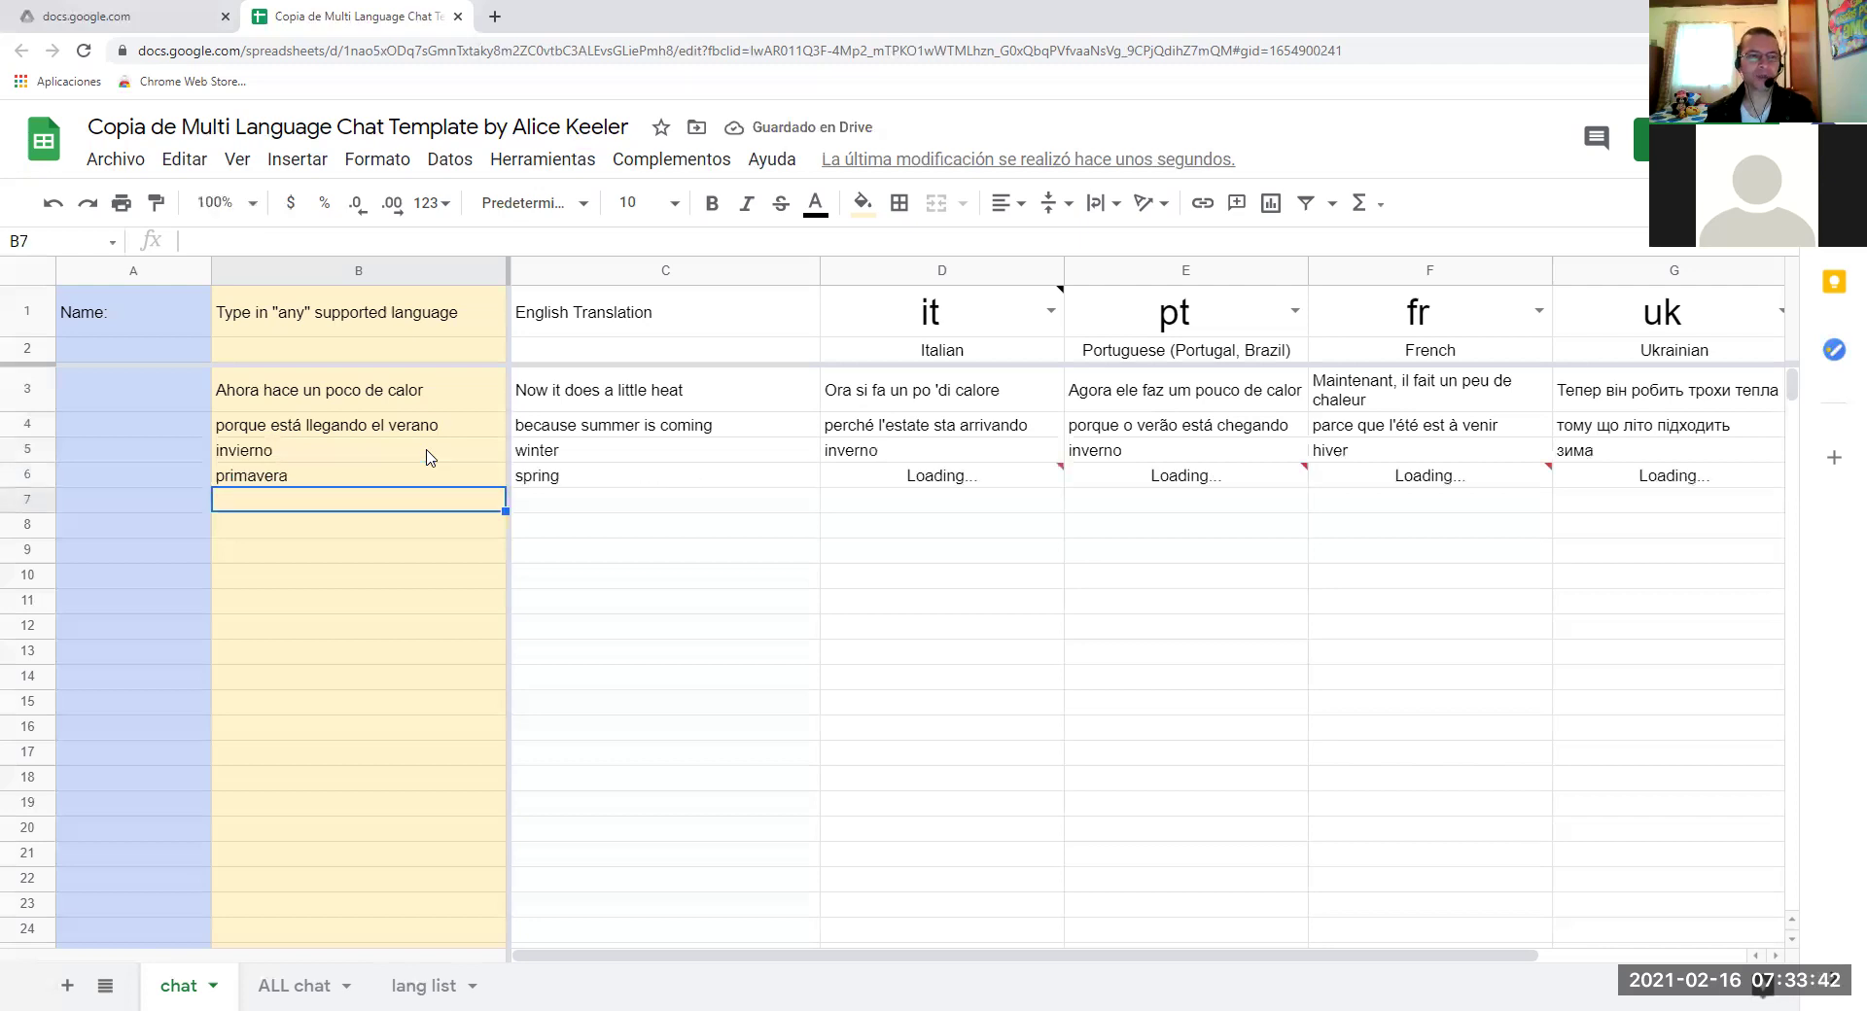
pyautogui.write('ot')
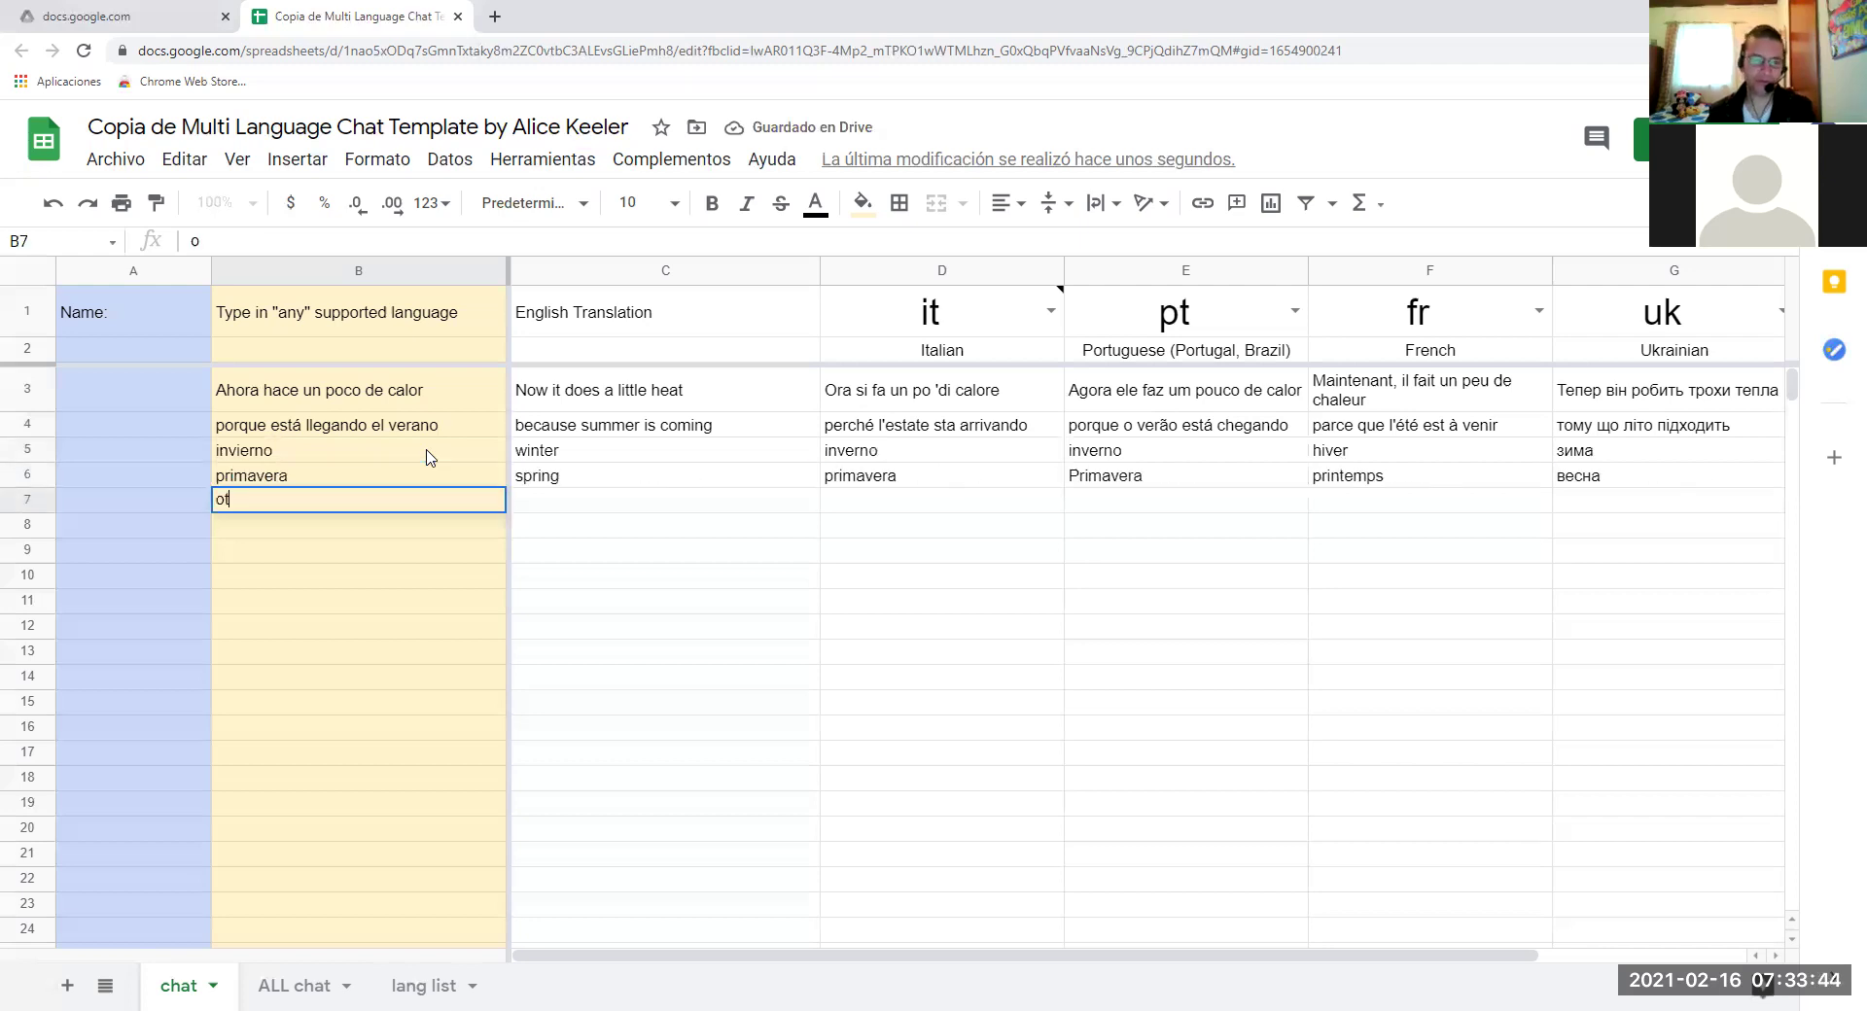
pyautogui.write('oño')
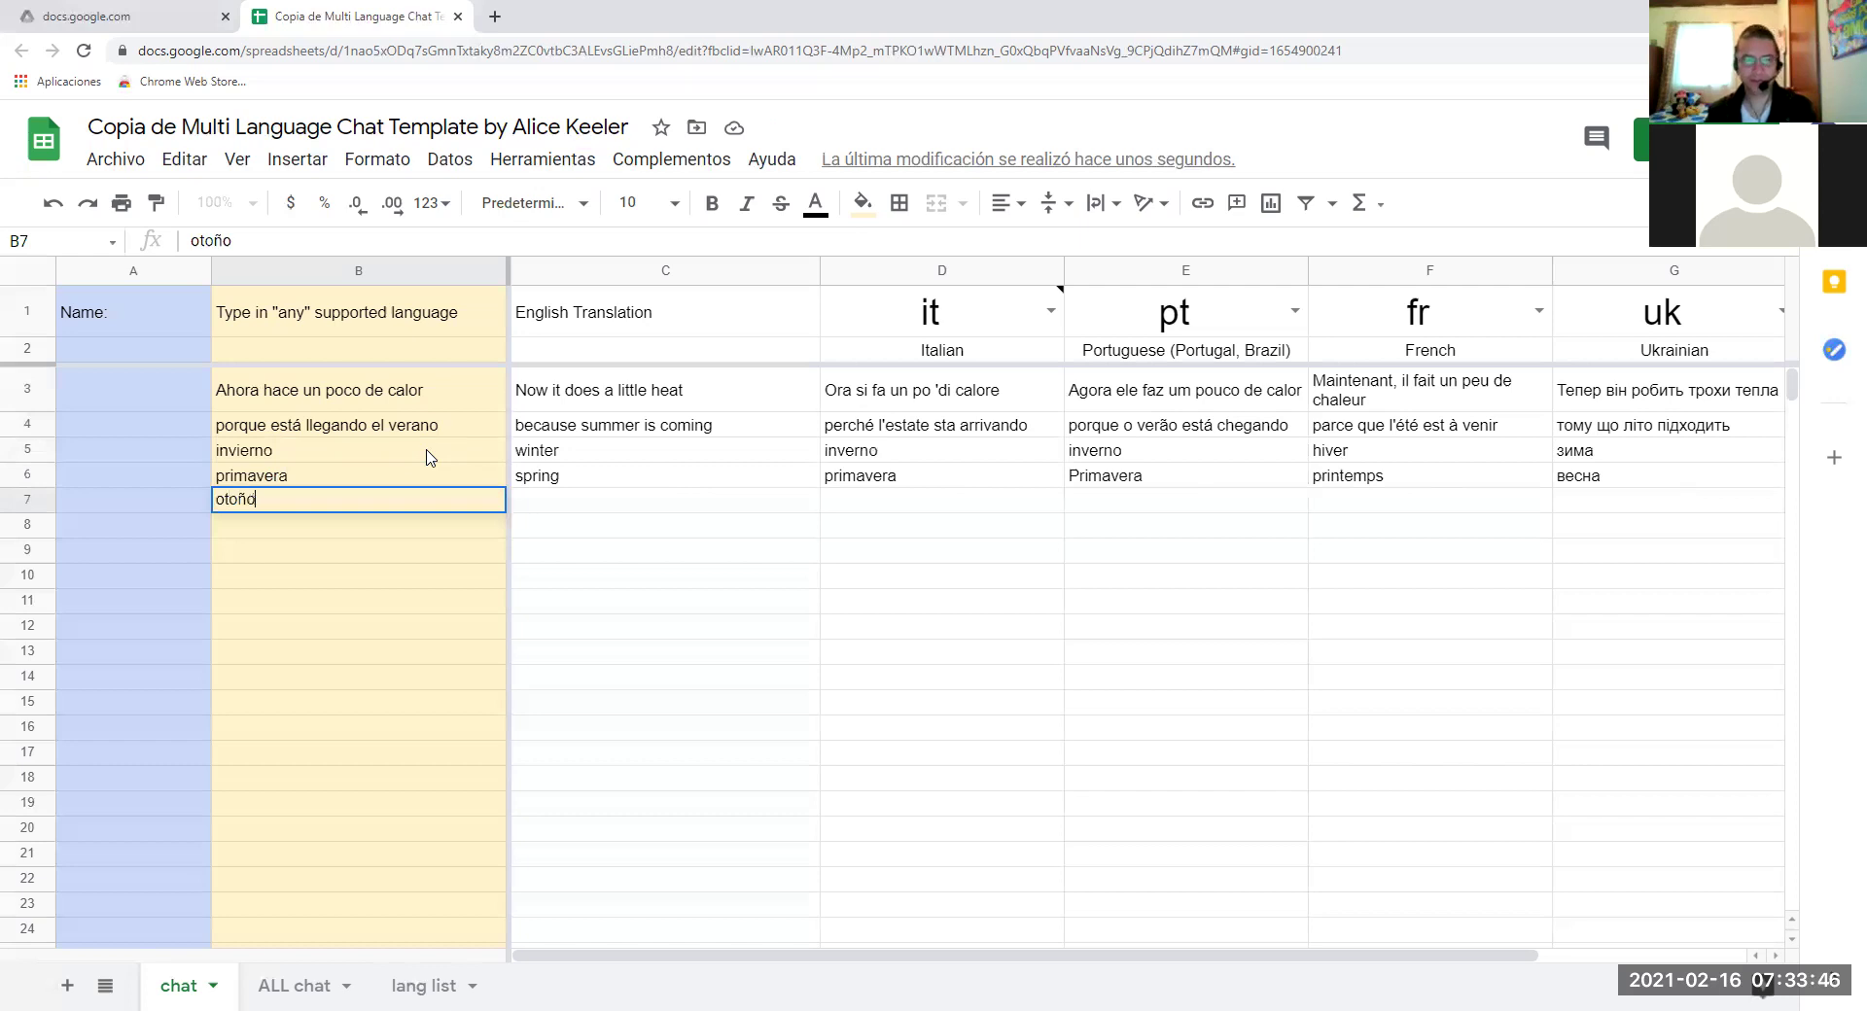
pyautogui.press('Return')
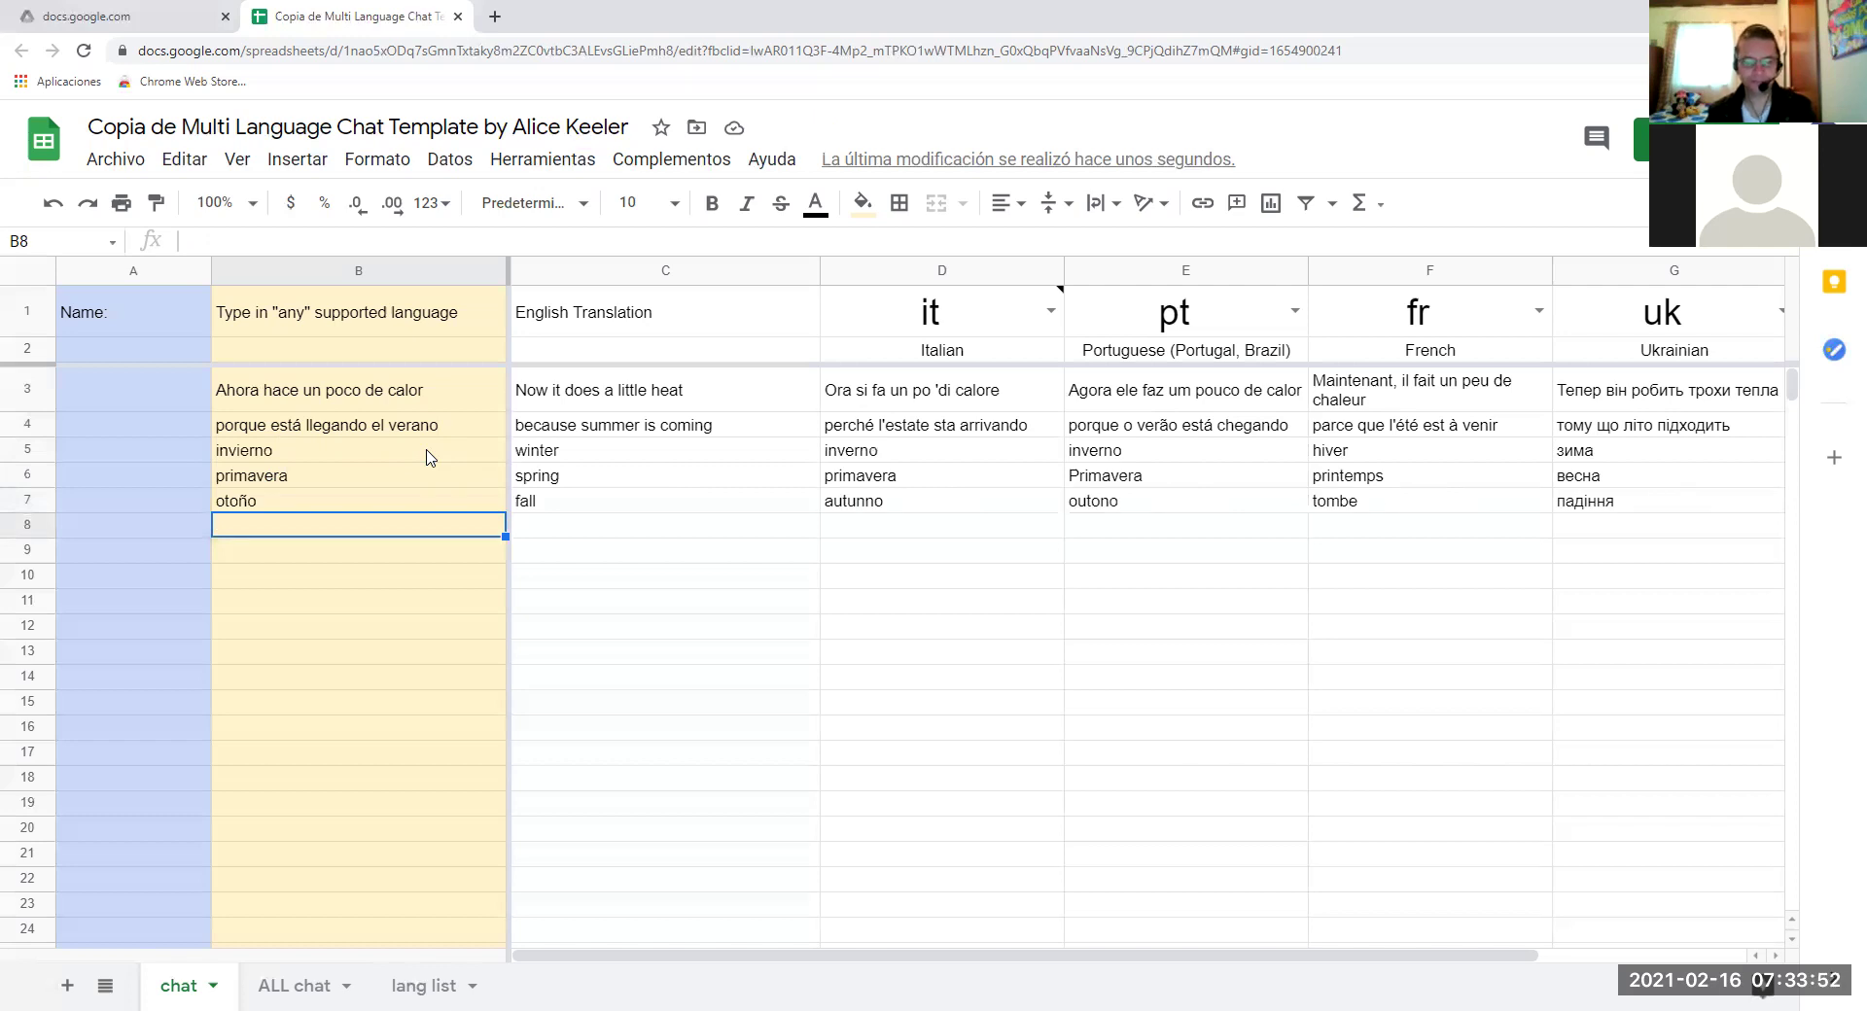
# Enter the question "cuál es su estación favorita?" in cell B8.
pyautogui.write('cuál ')
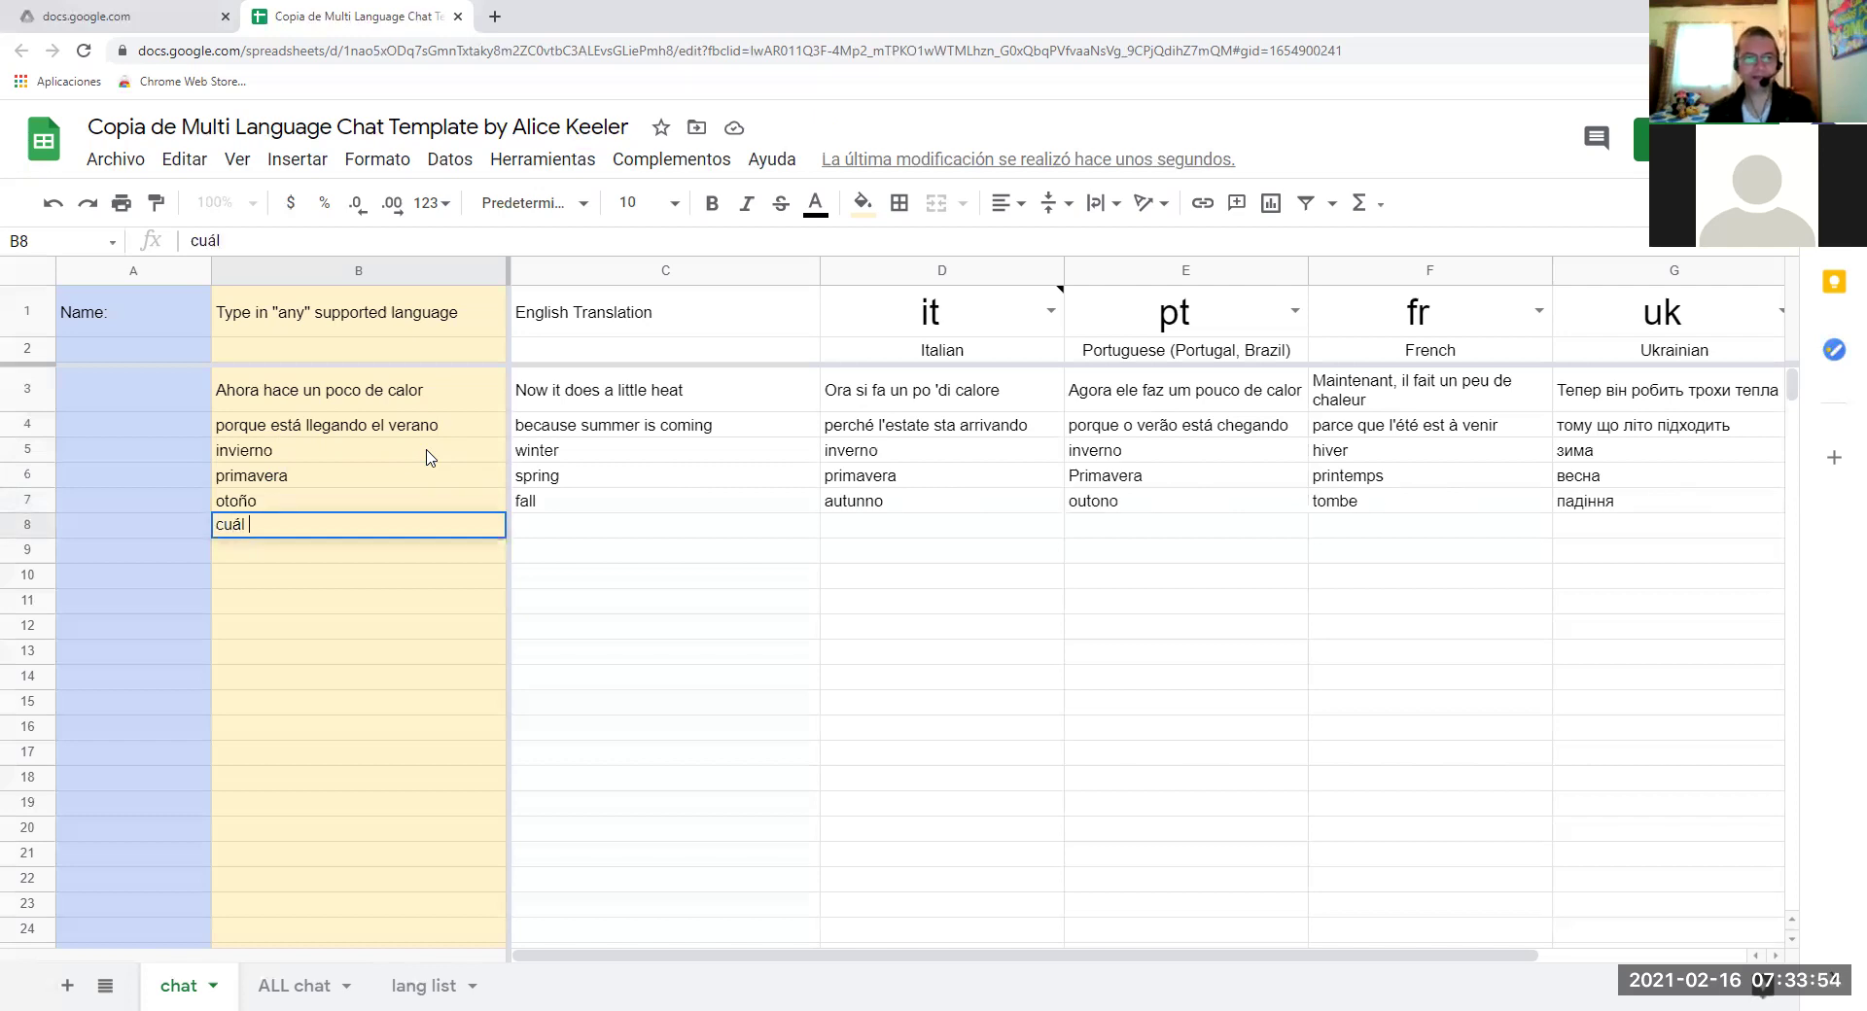
pyautogui.write('es su estac')
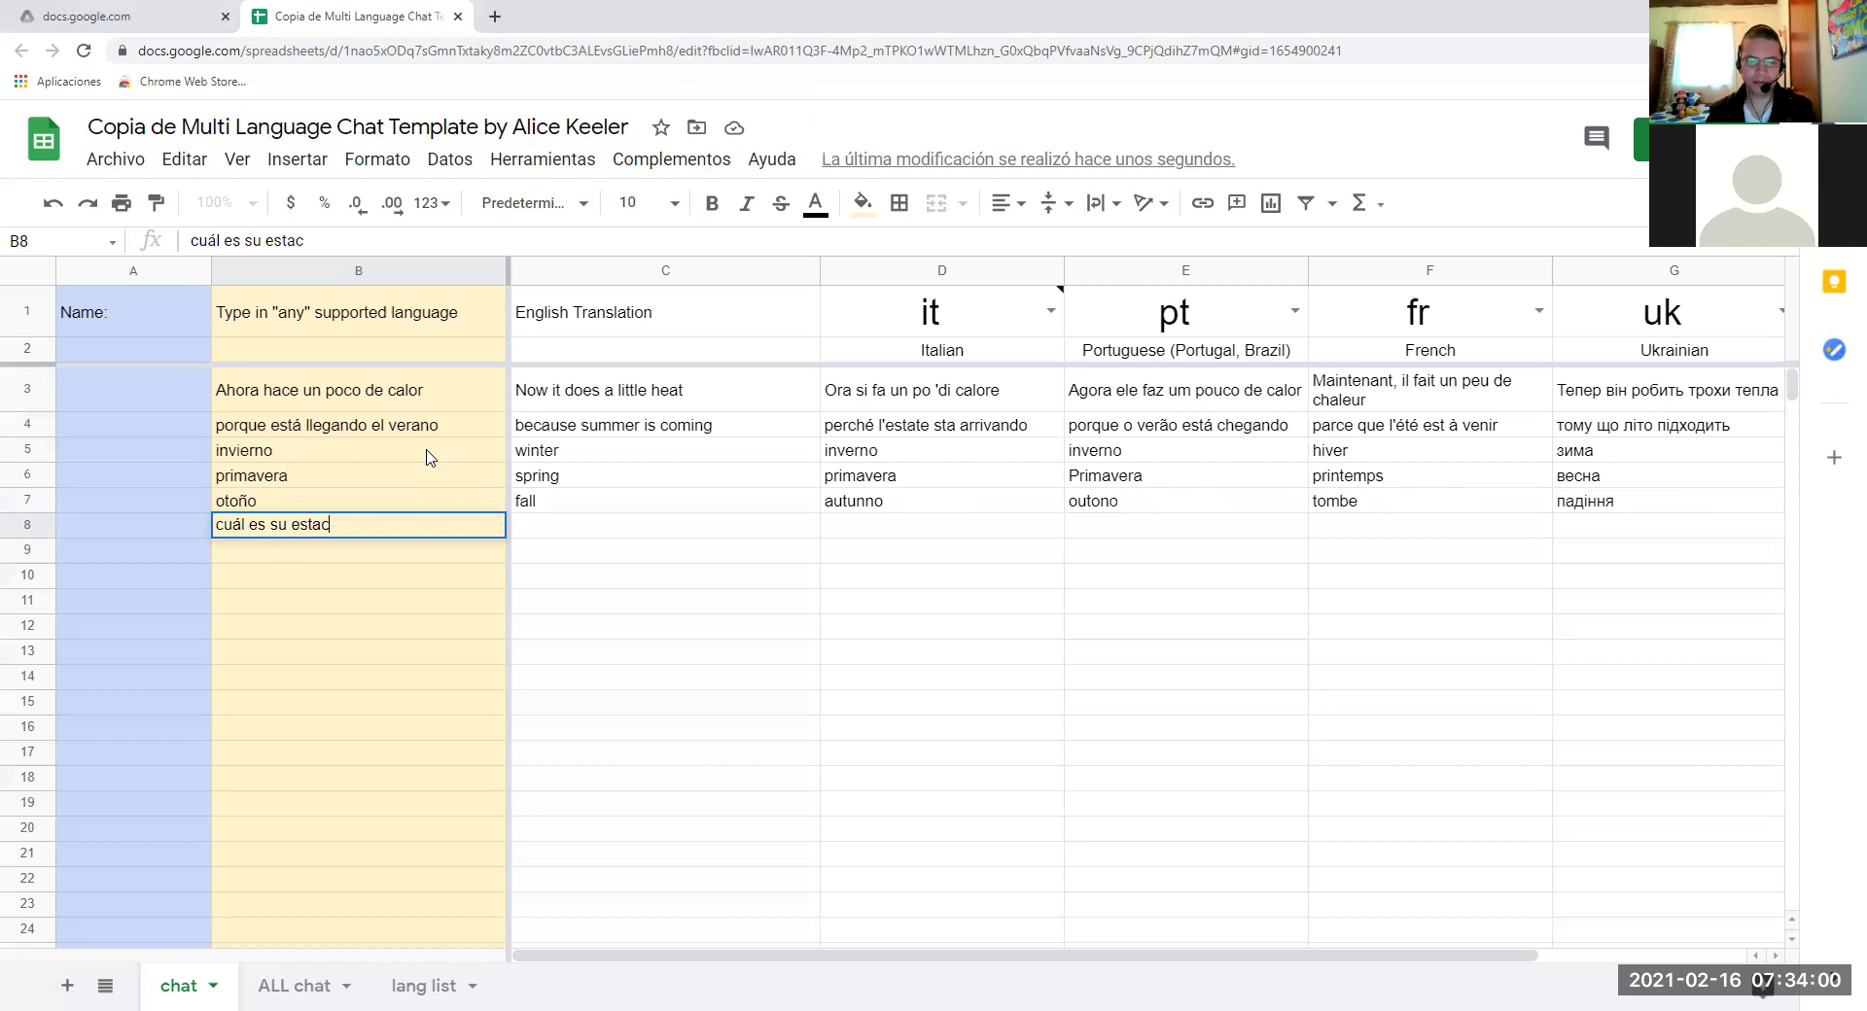
pyautogui.write('ión ')
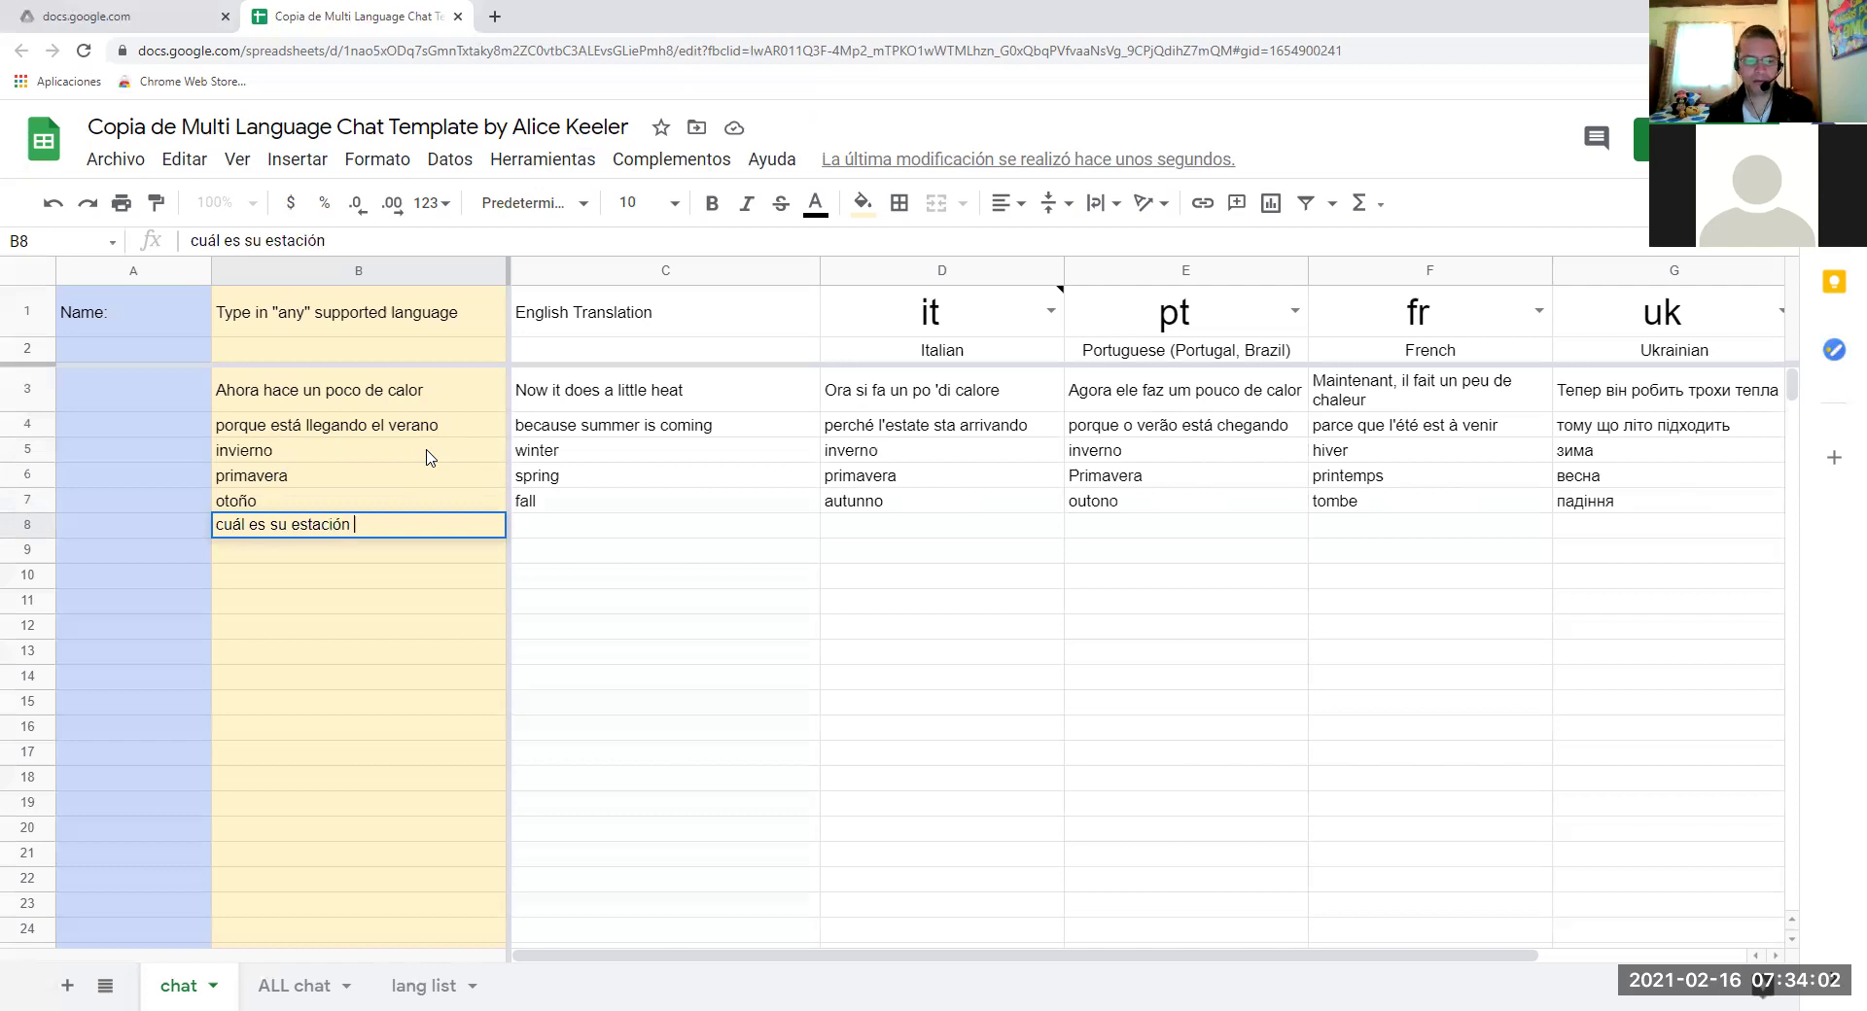
pyautogui.write('favorita')
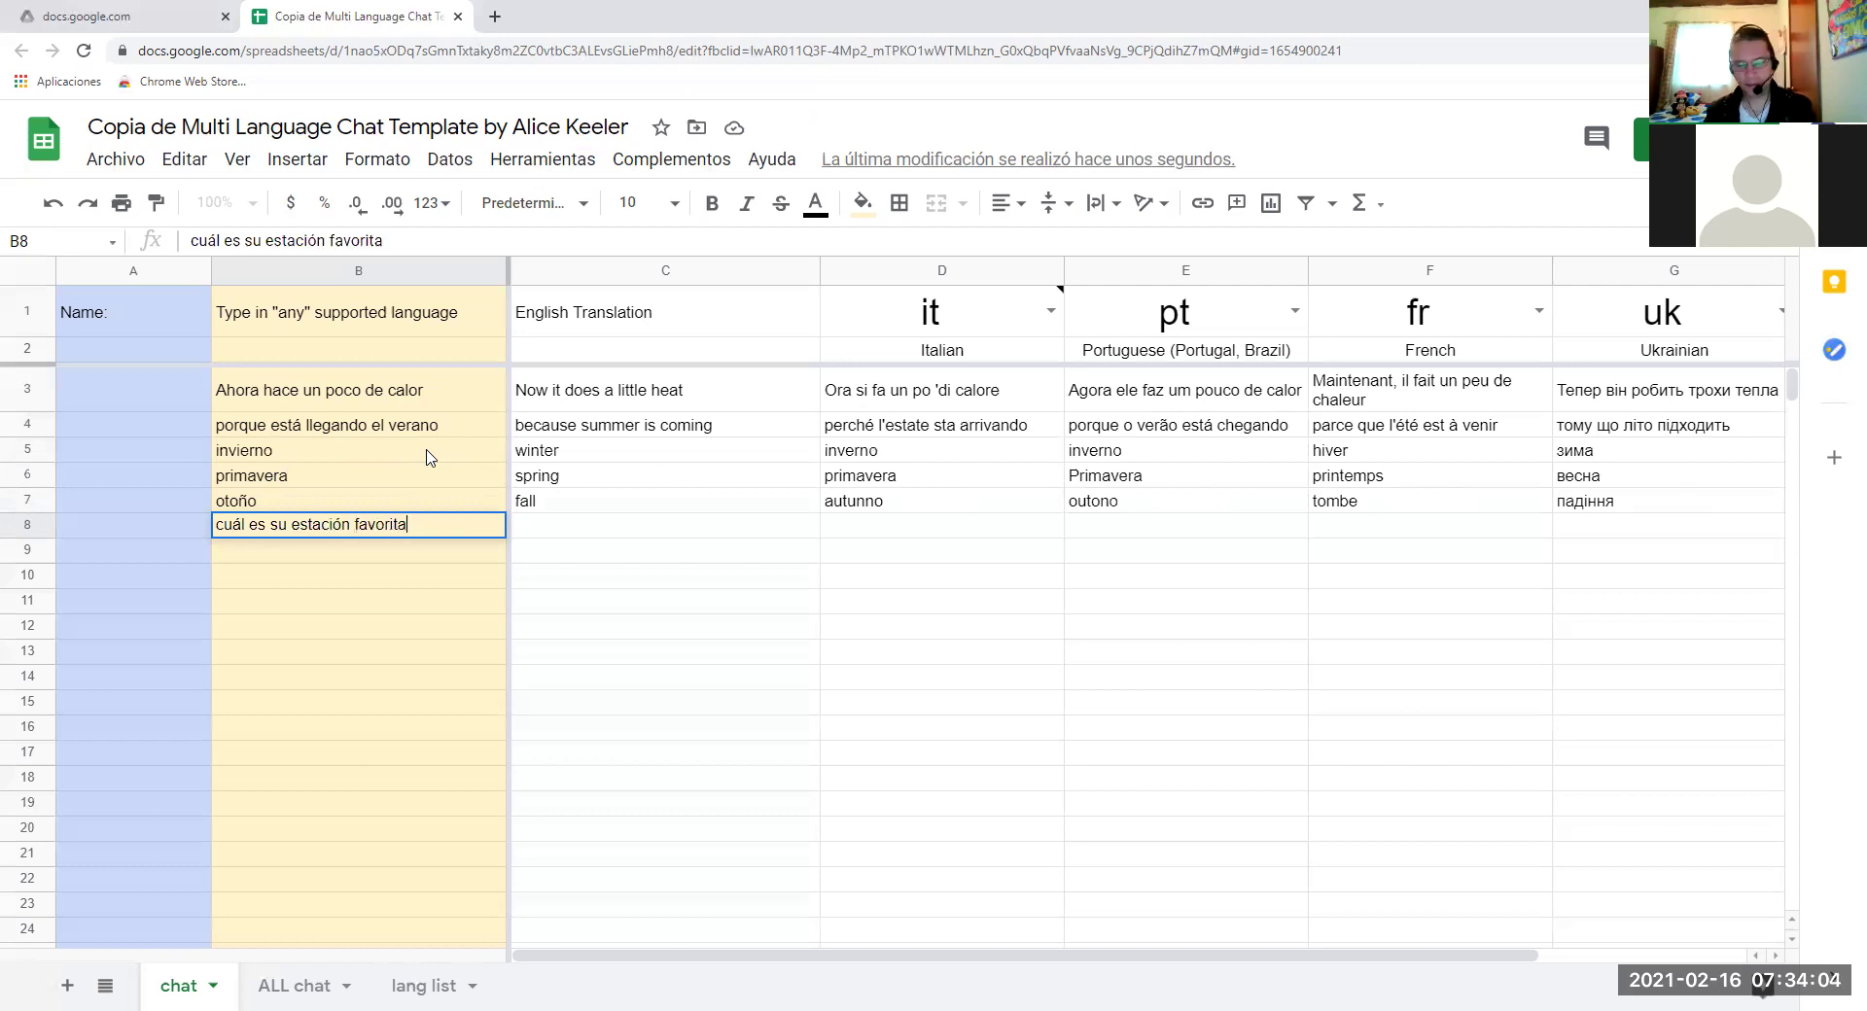
pyautogui.write('?')
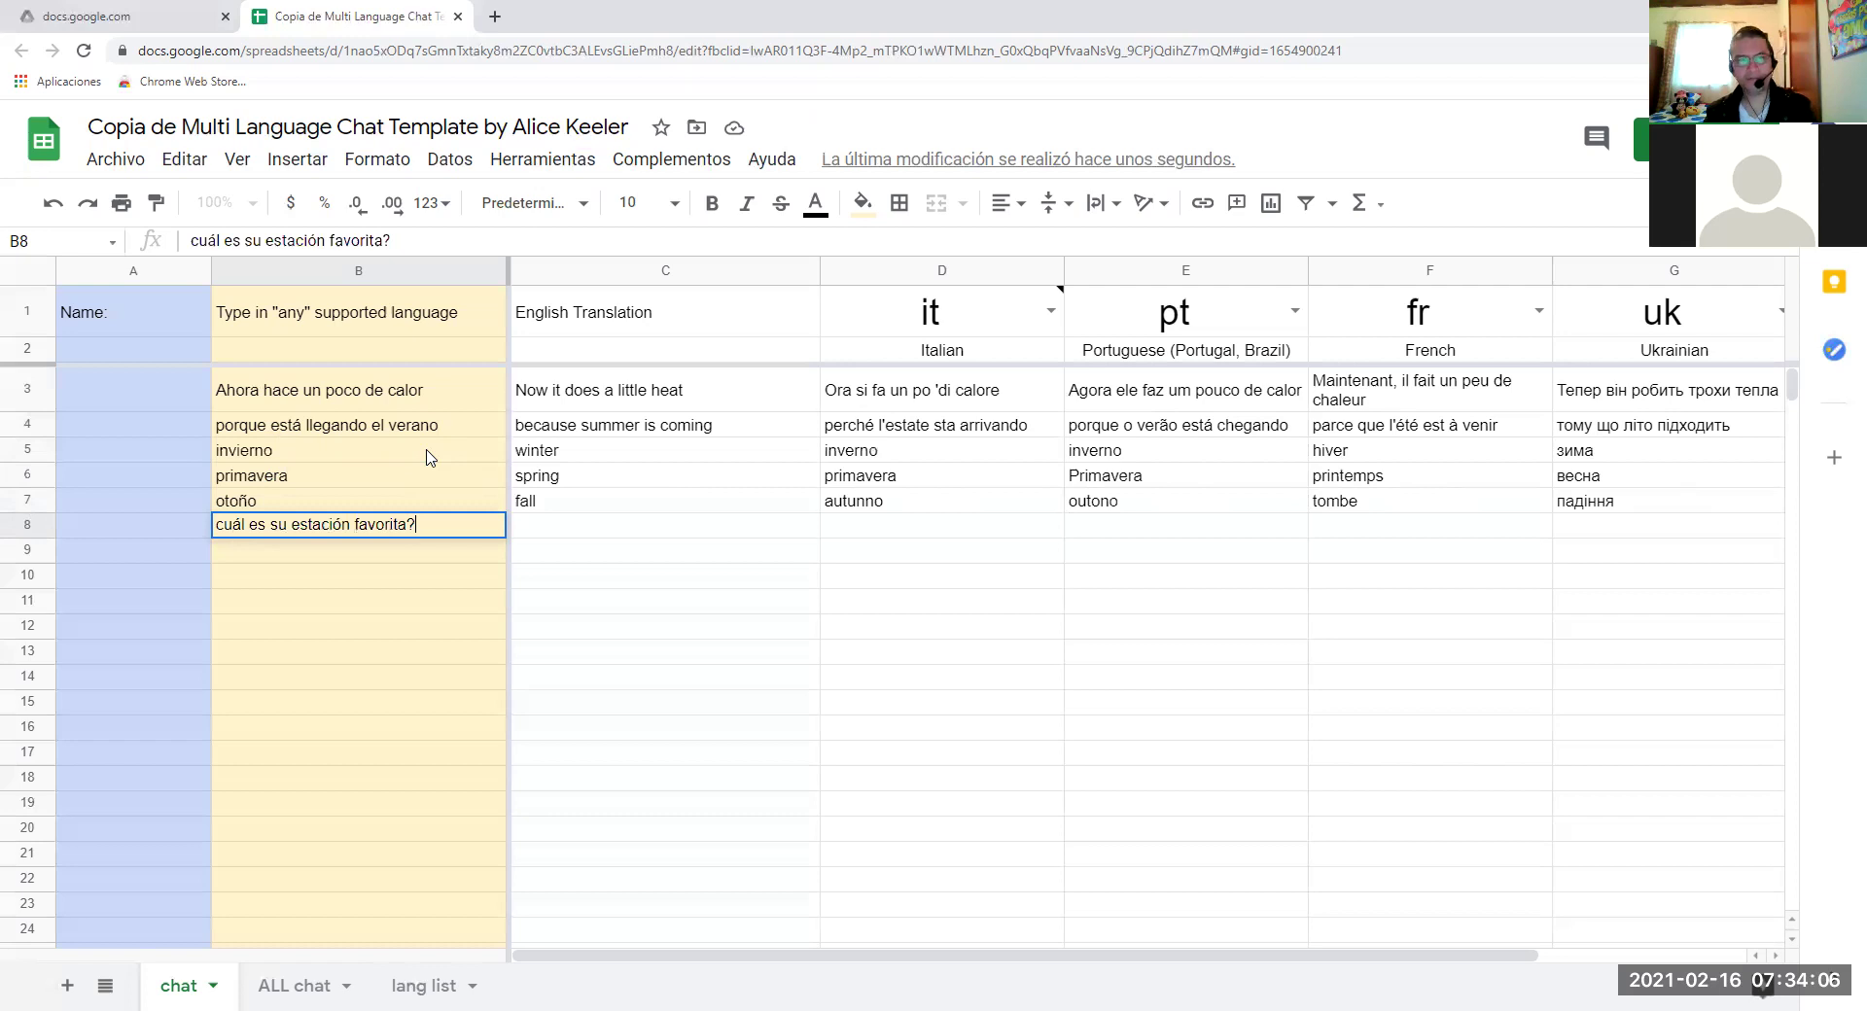
pyautogui.press('Return')
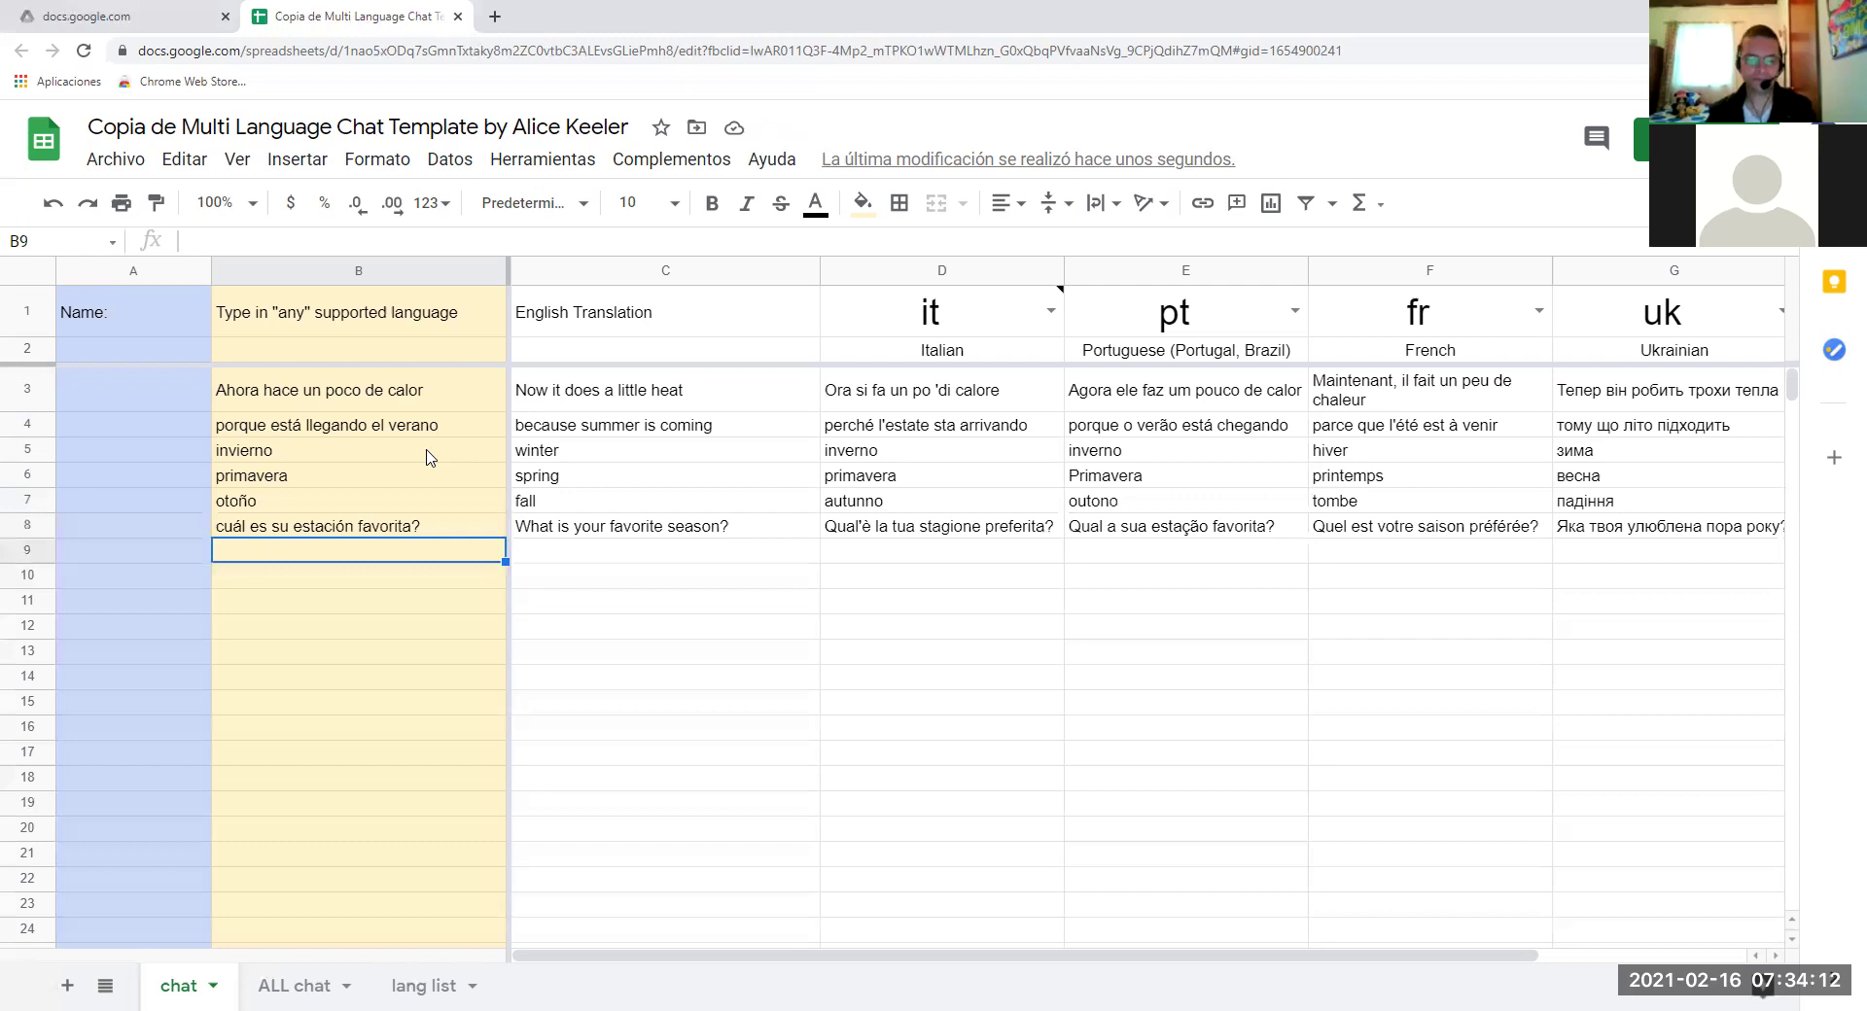
# Enter the sentence "en filipinas no tenemos primavera" in cell B9.
pyautogui.write('en fil')
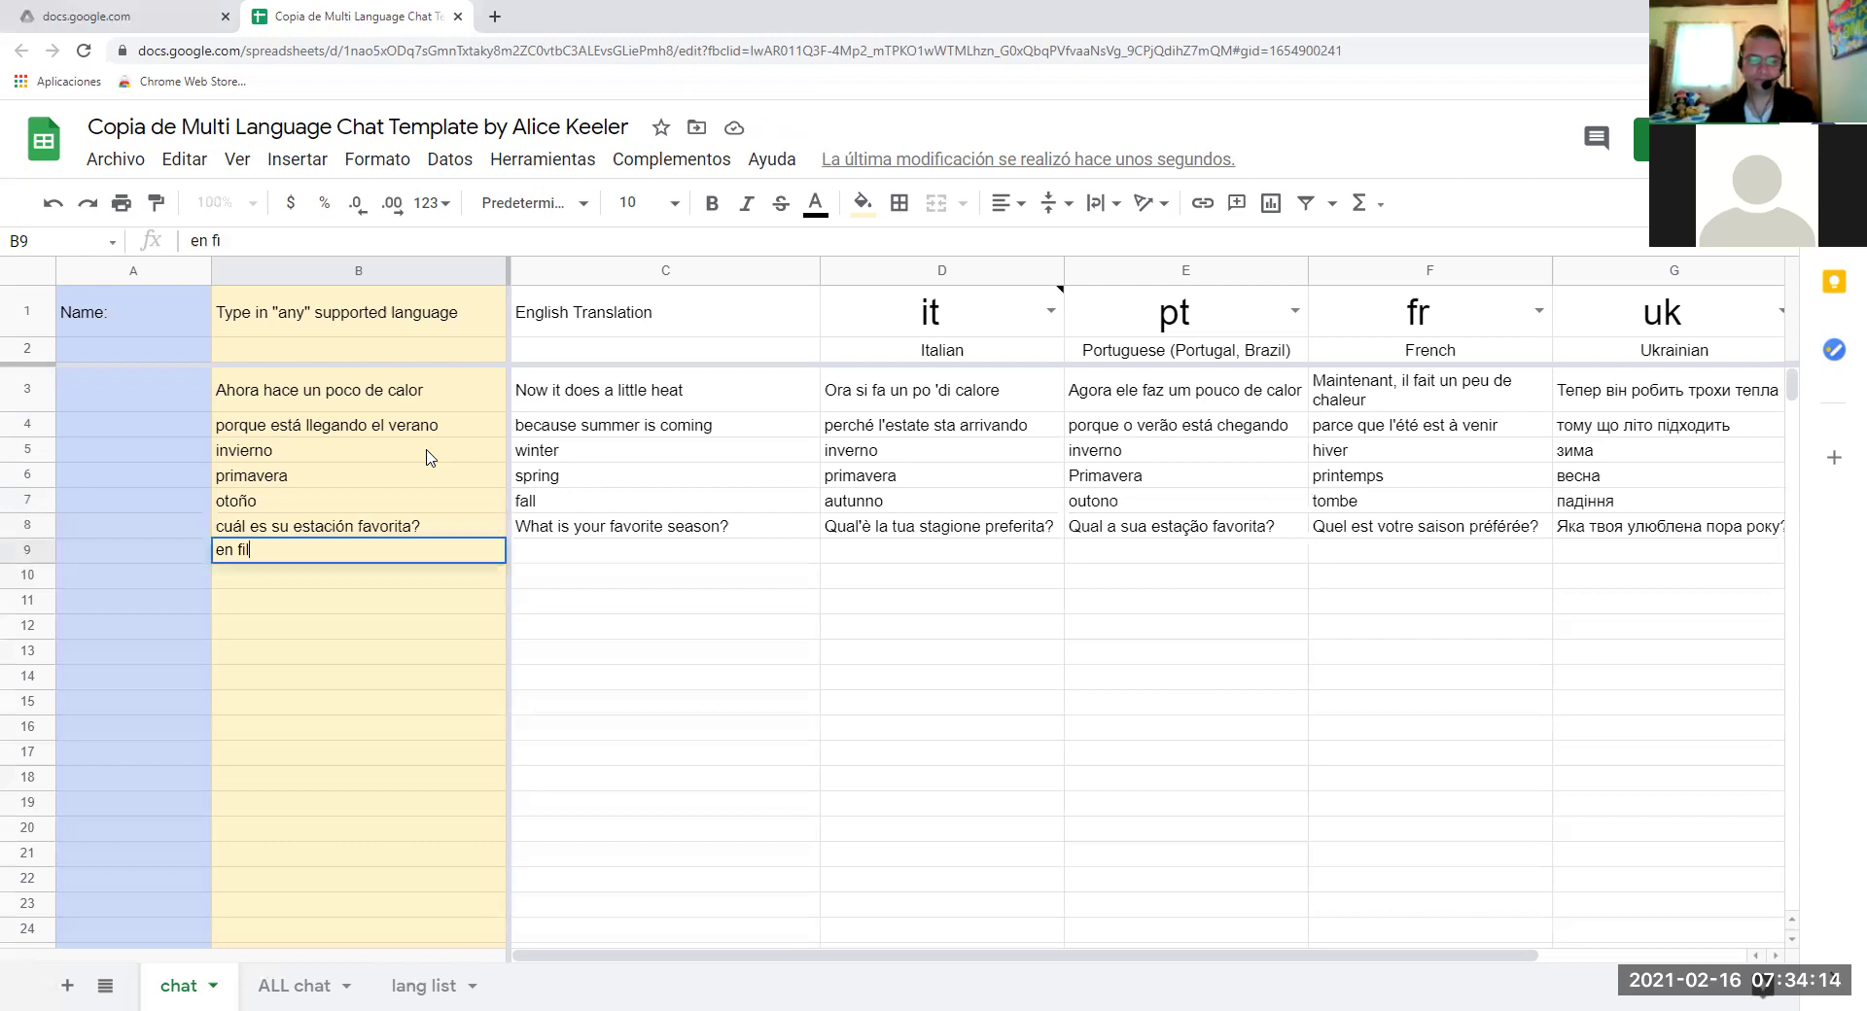
pyautogui.write('ipinas ')
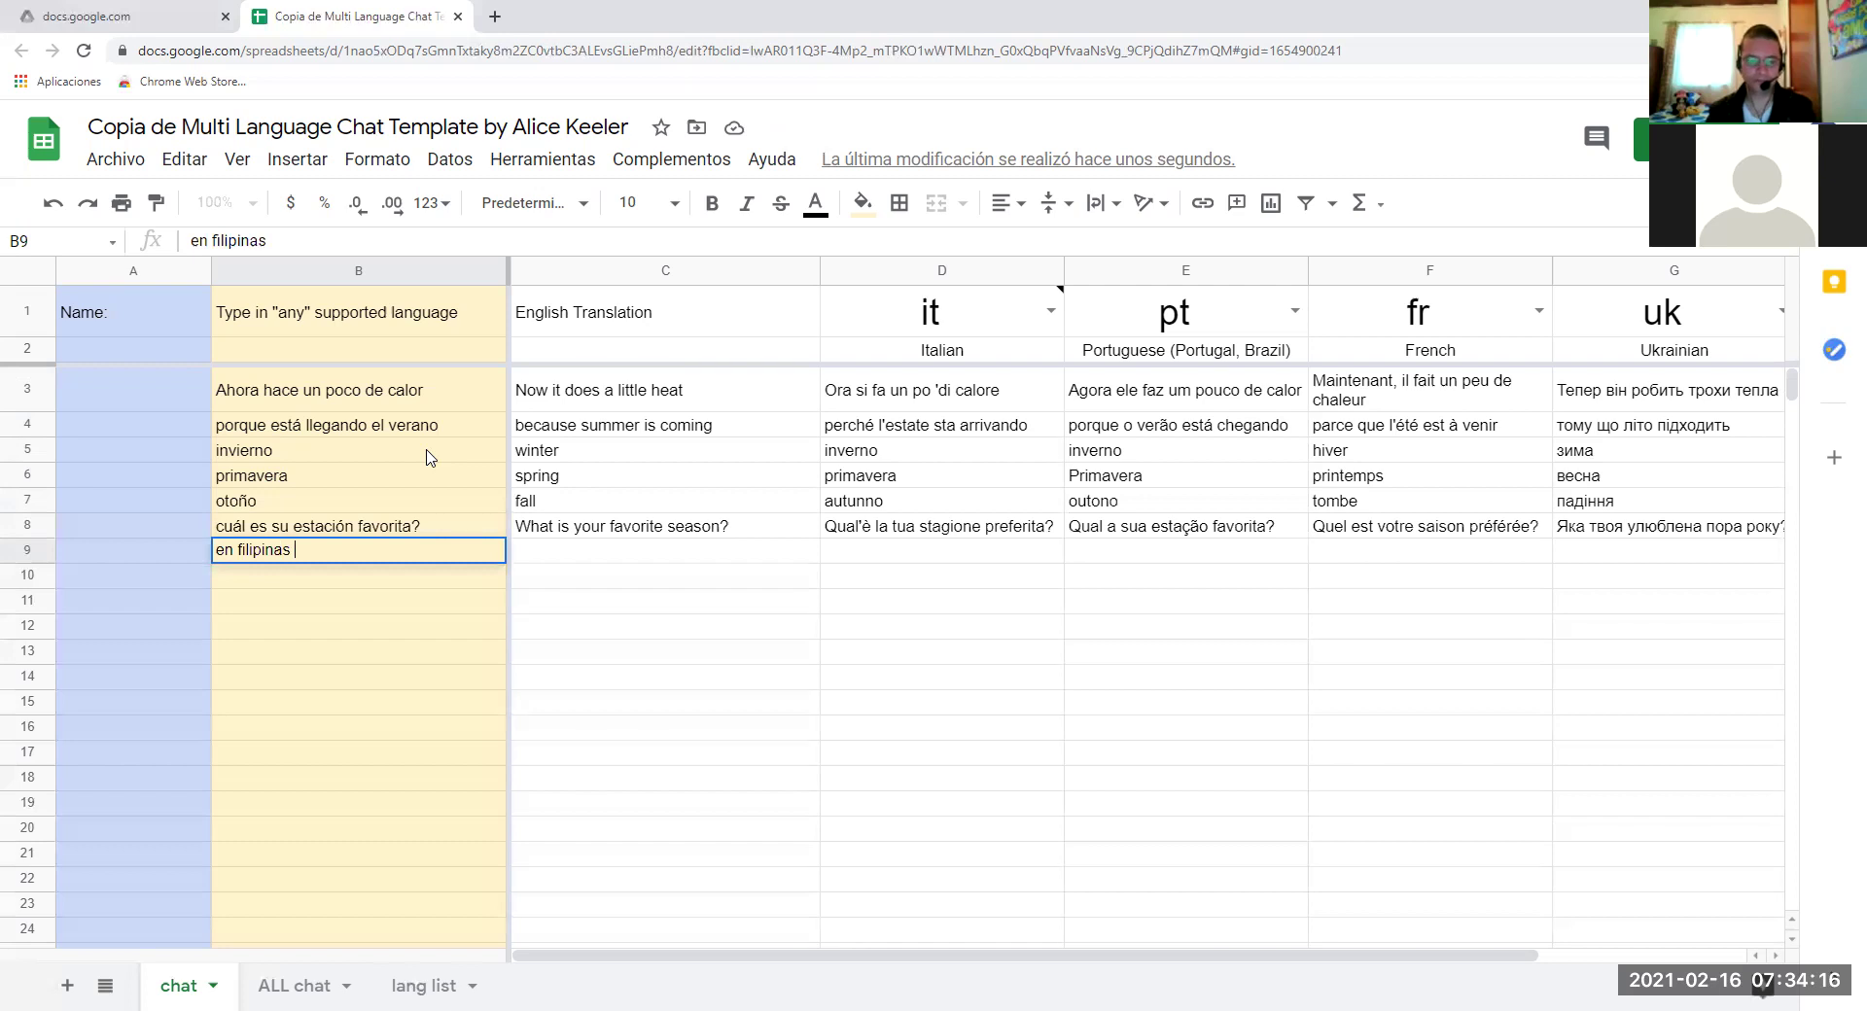
pyautogui.write('no tnem')
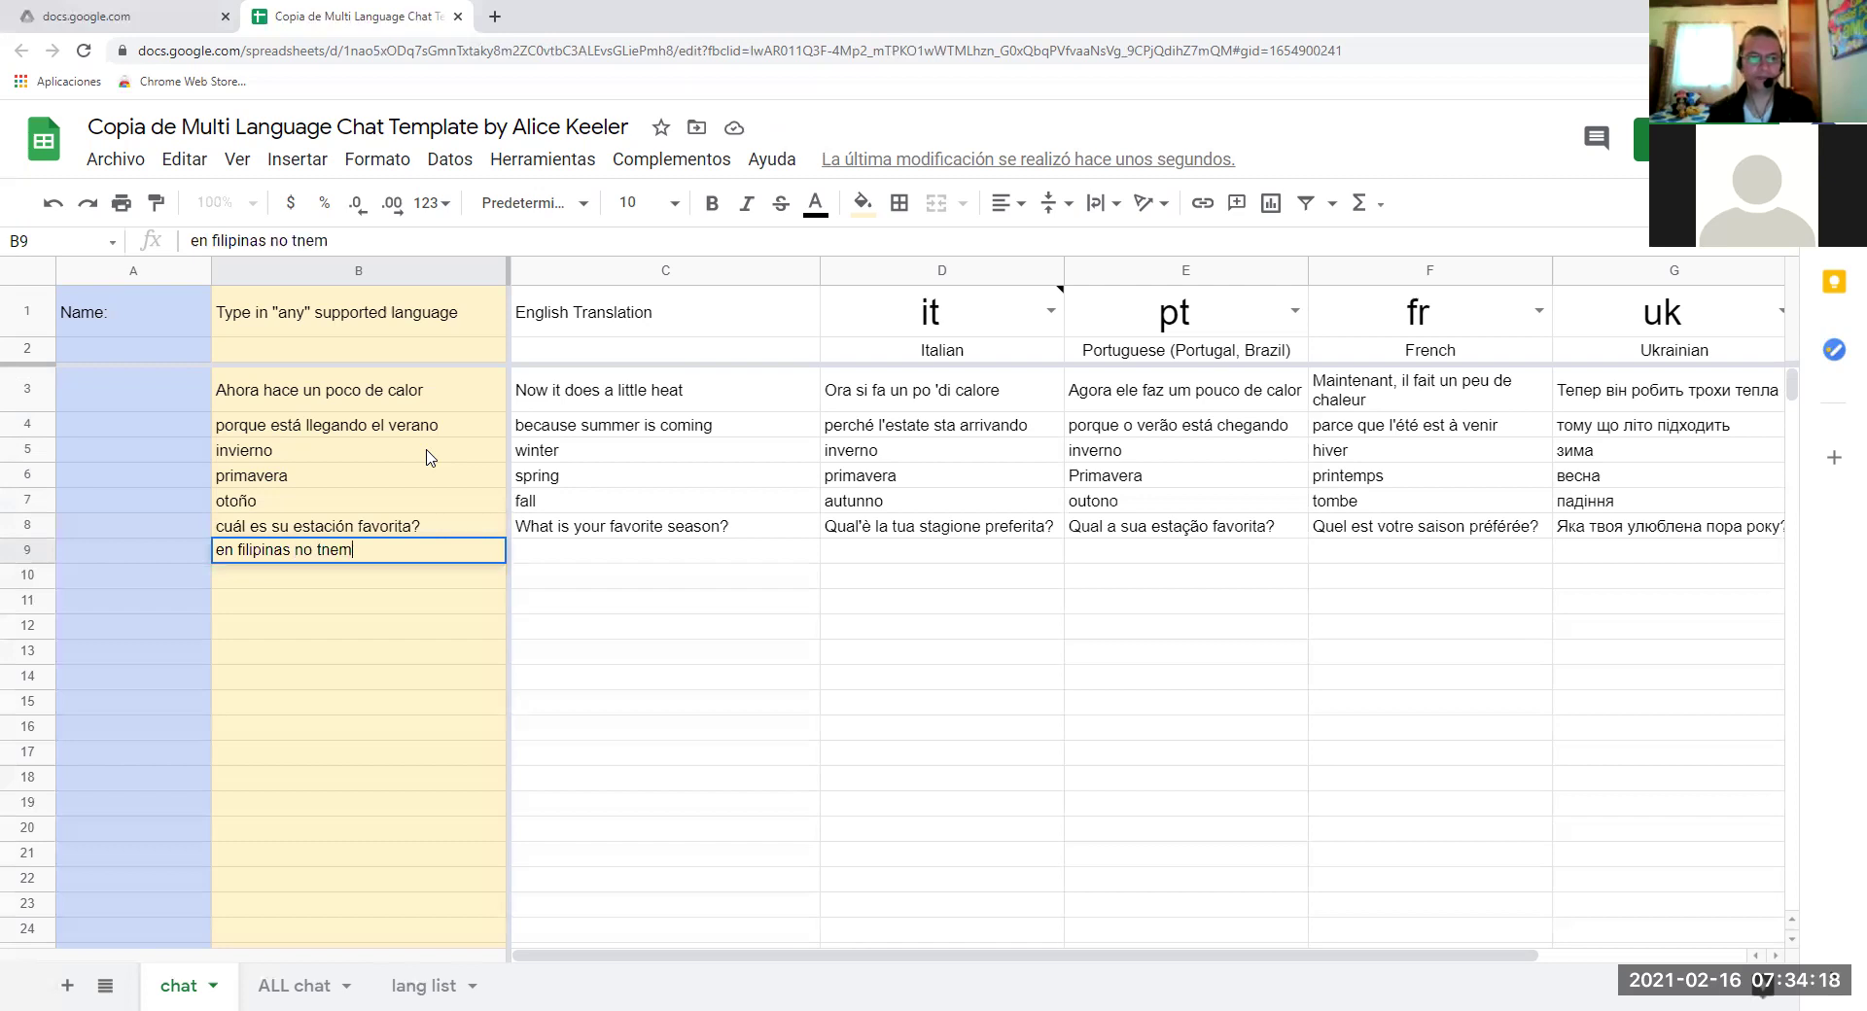
pyautogui.press('BackSpace')
pyautogui.press('BackSpace')
pyautogui.press('BackSpace')
pyautogui.write('e')
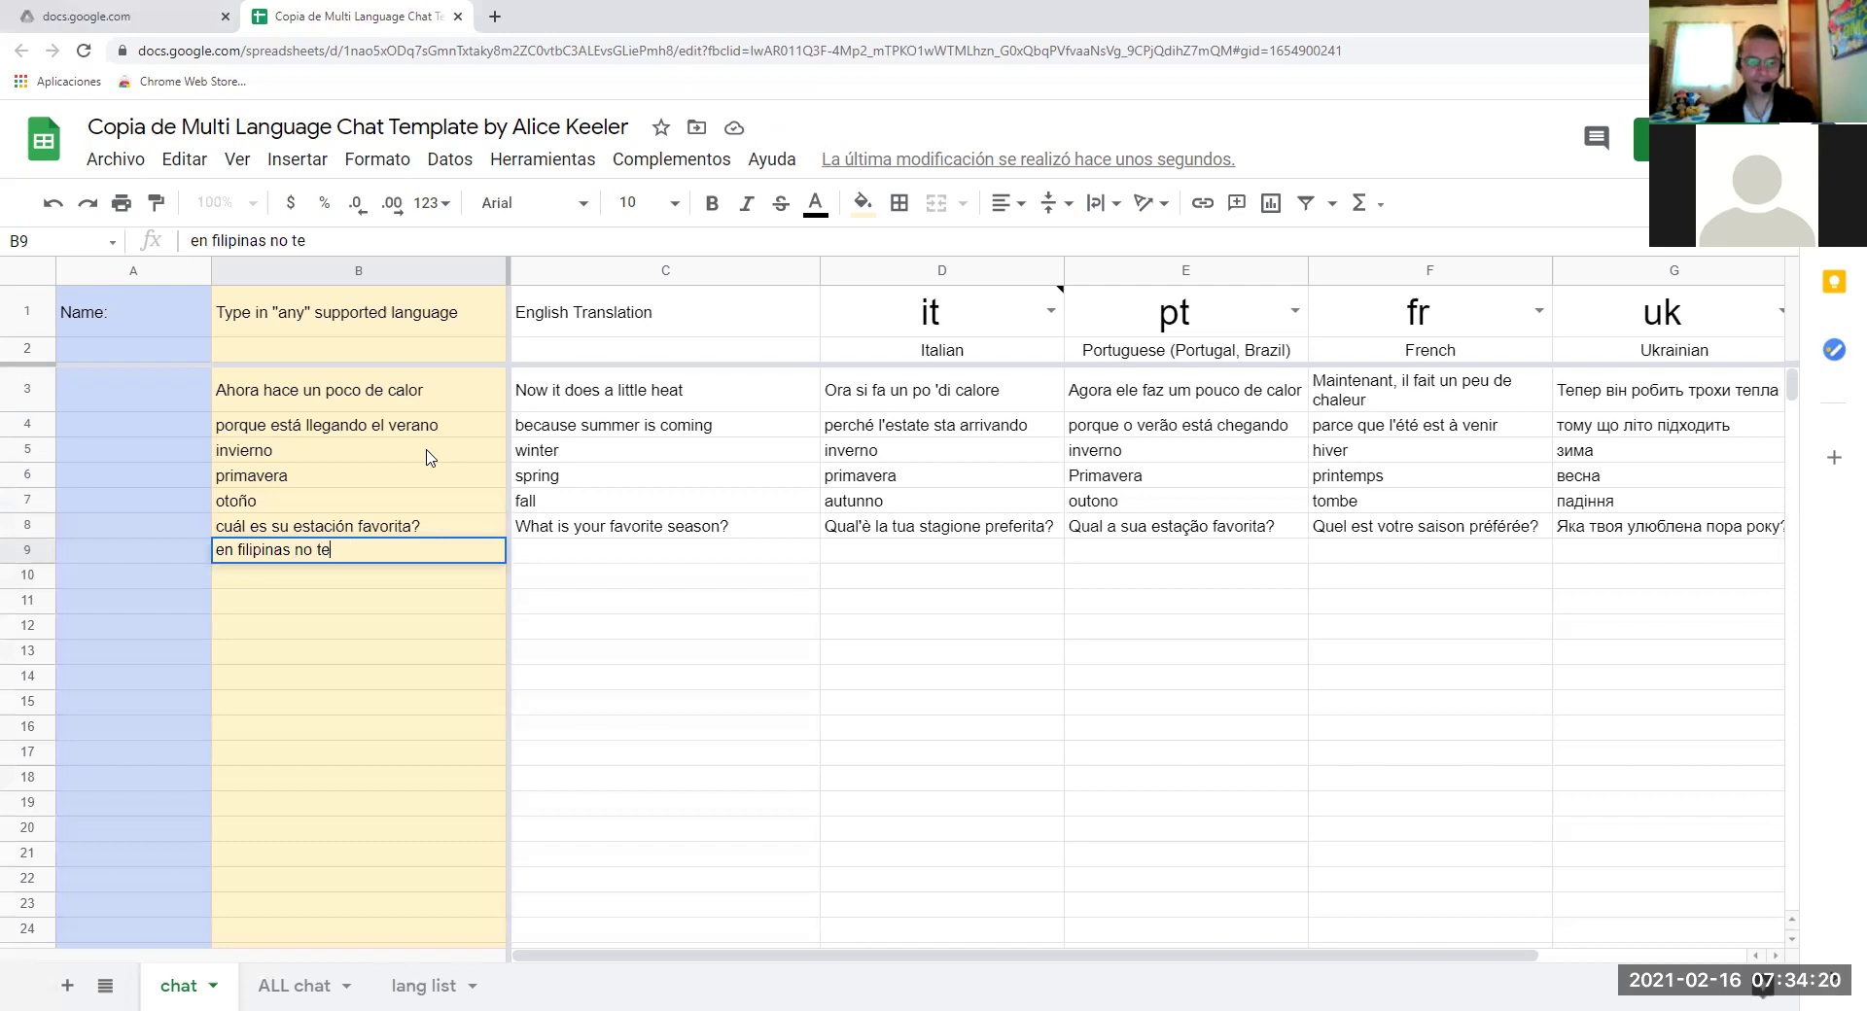
pyautogui.write('nemos primav')
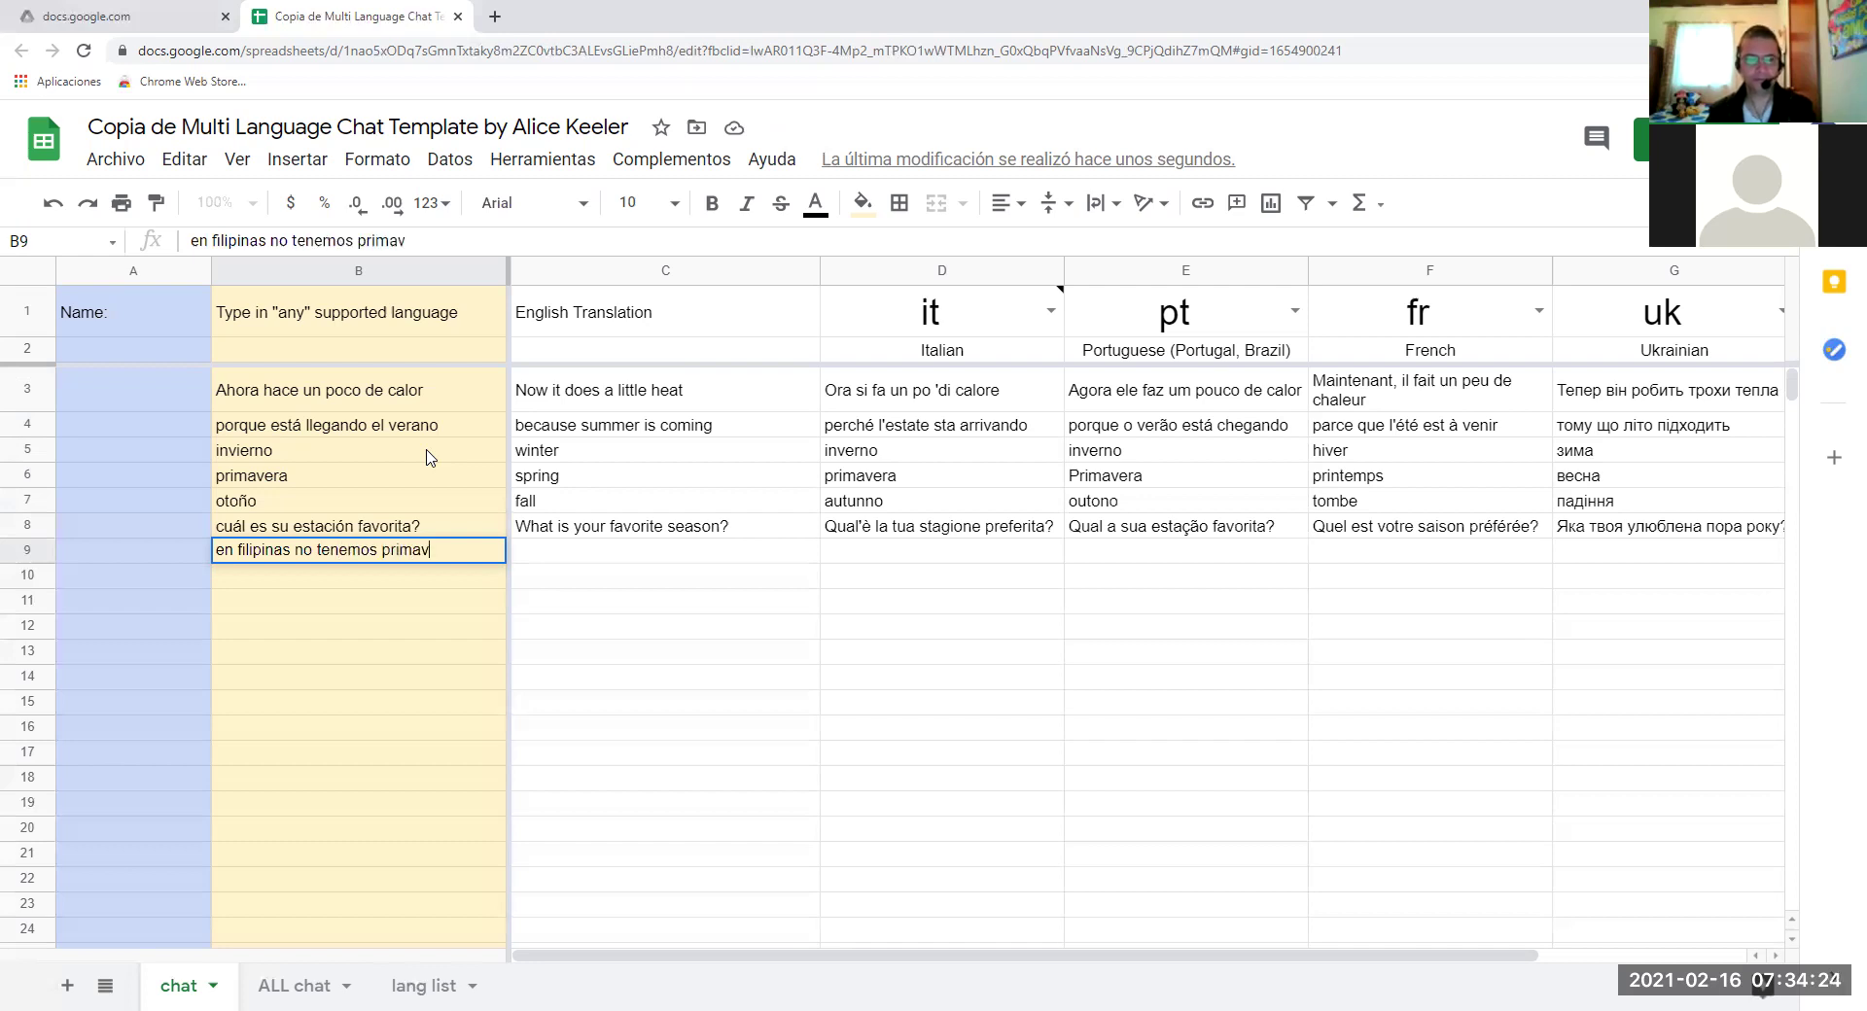
pyautogui.write('era')
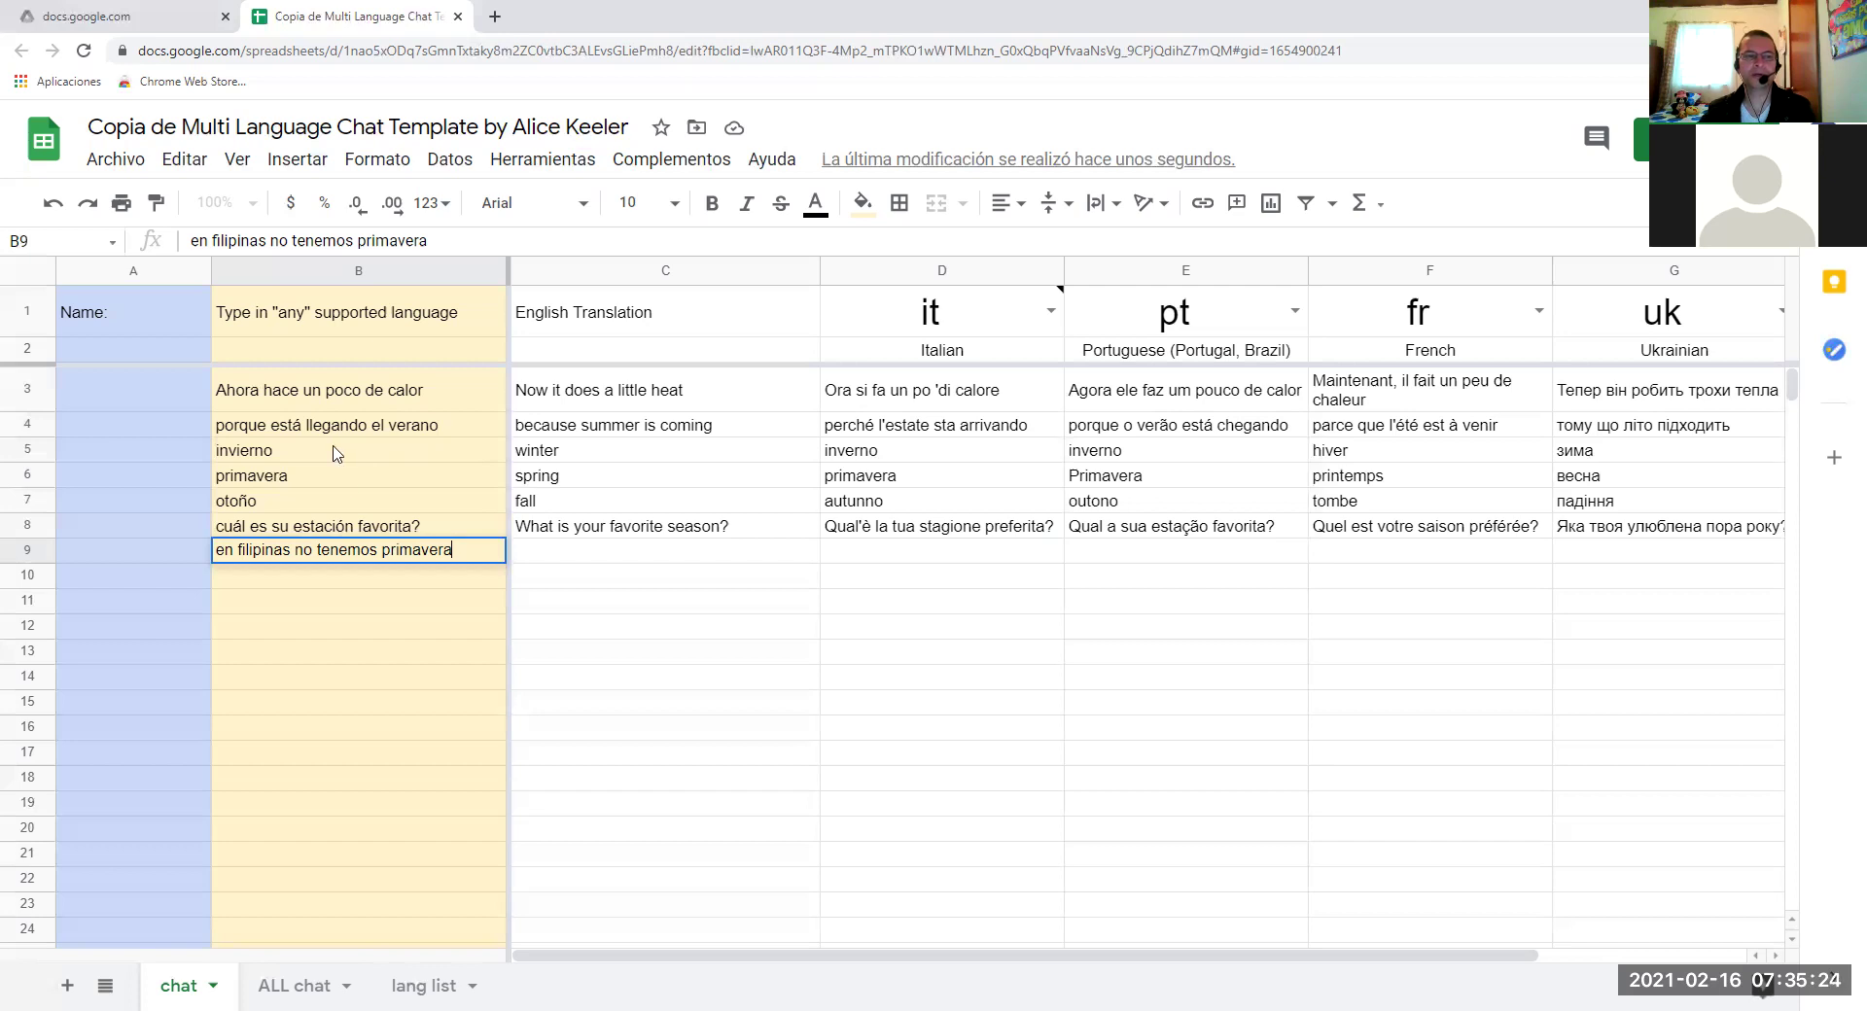
pyautogui.click(433, 457)
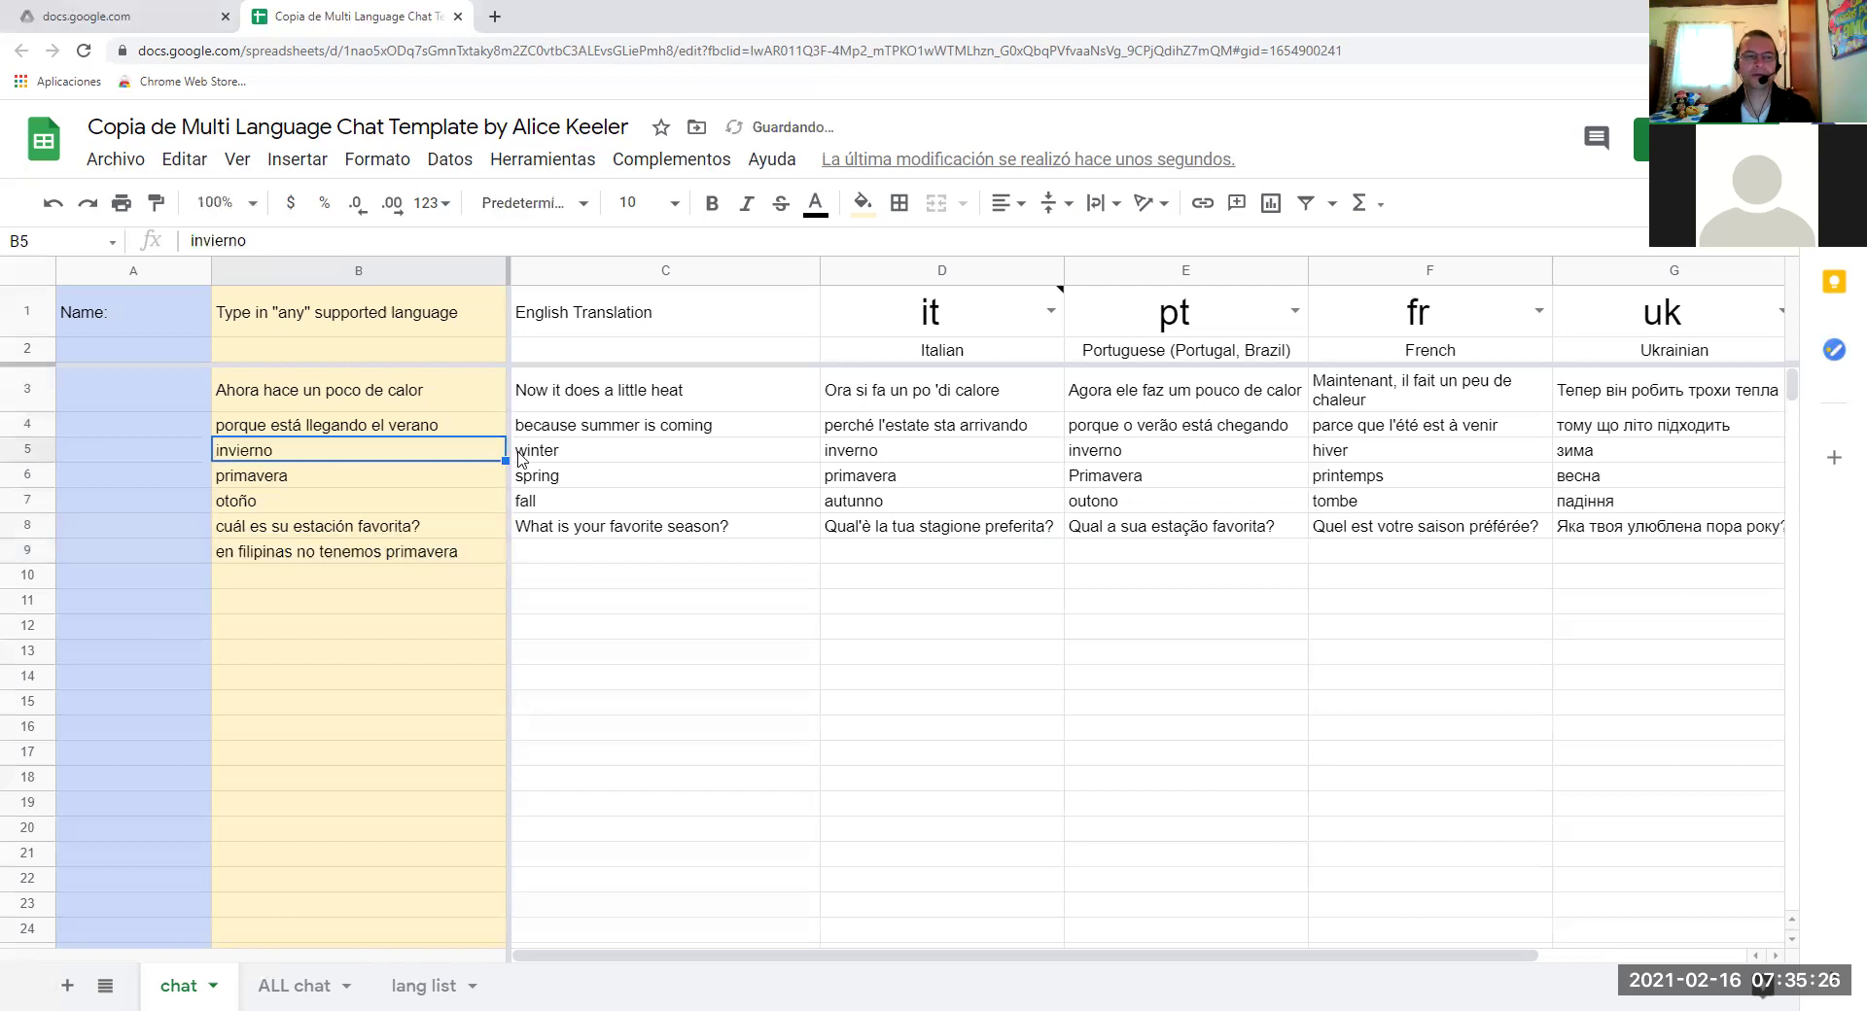
# Examine the English translations of "primavera" and "otoño" in column C and the summer phrase in cell B4.
pyautogui.click(518, 482)
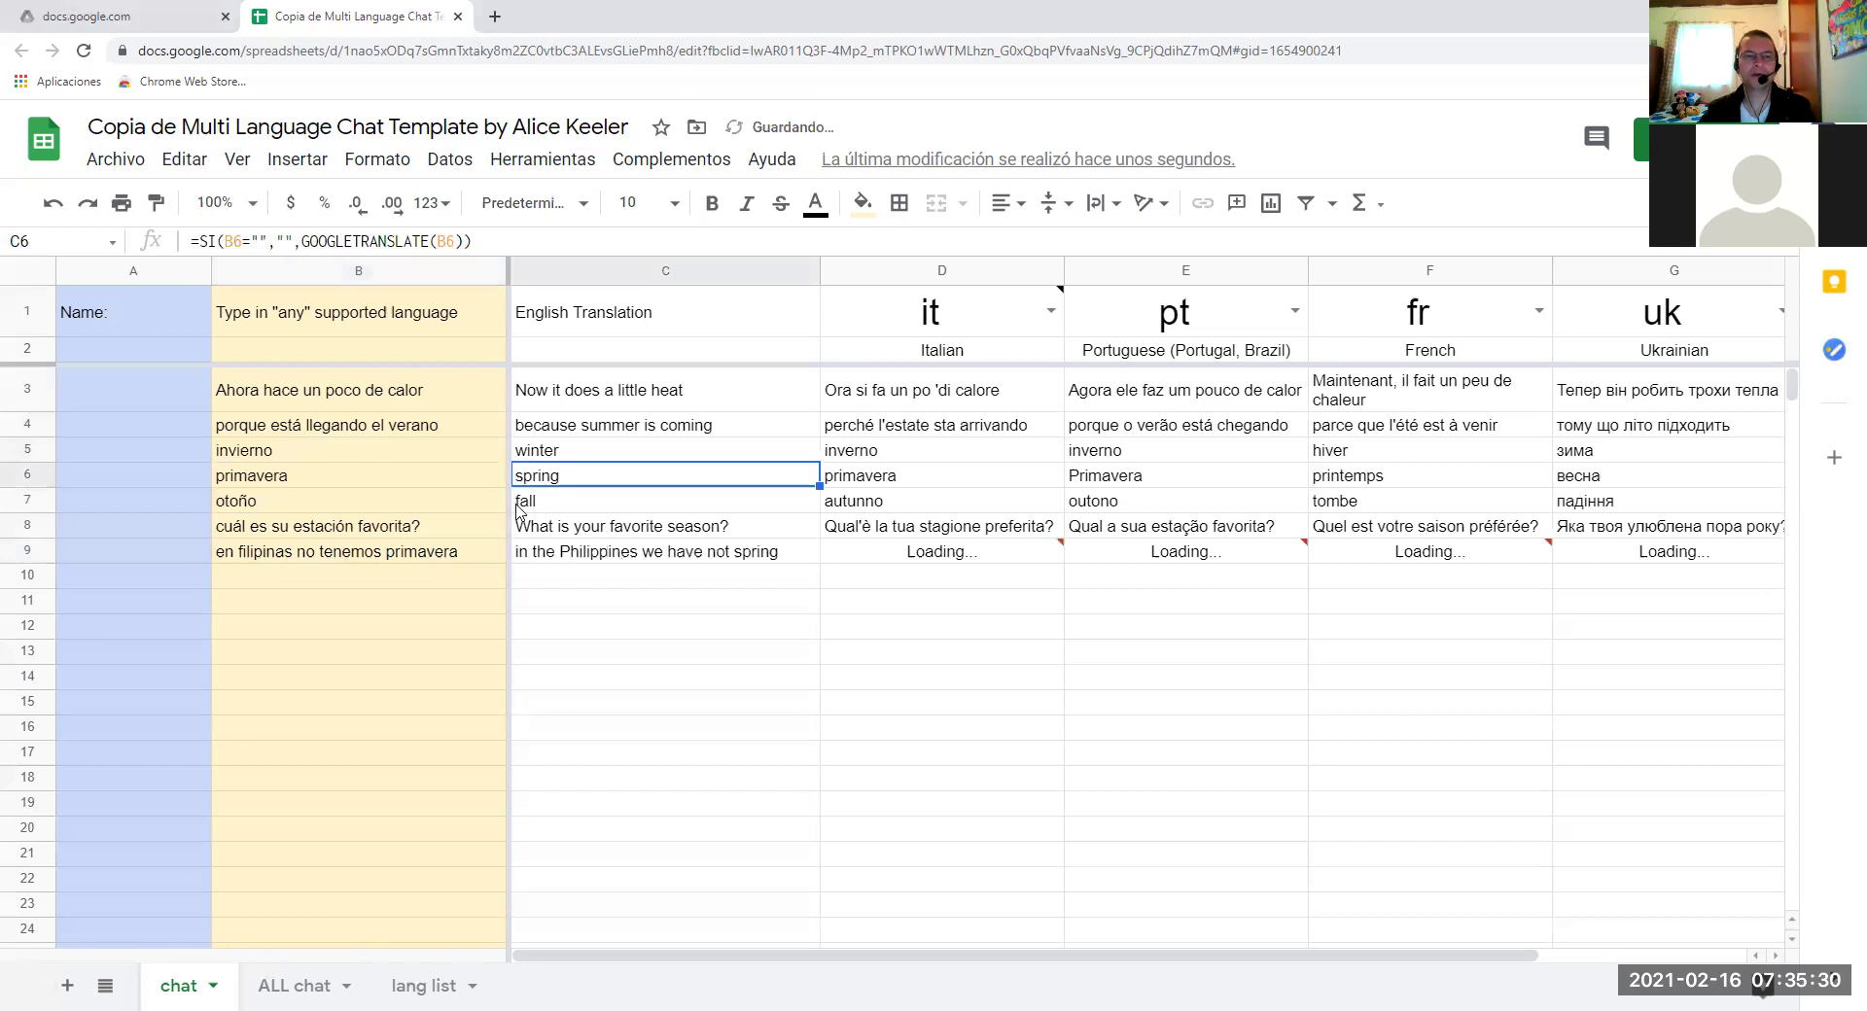
pyautogui.click(519, 506)
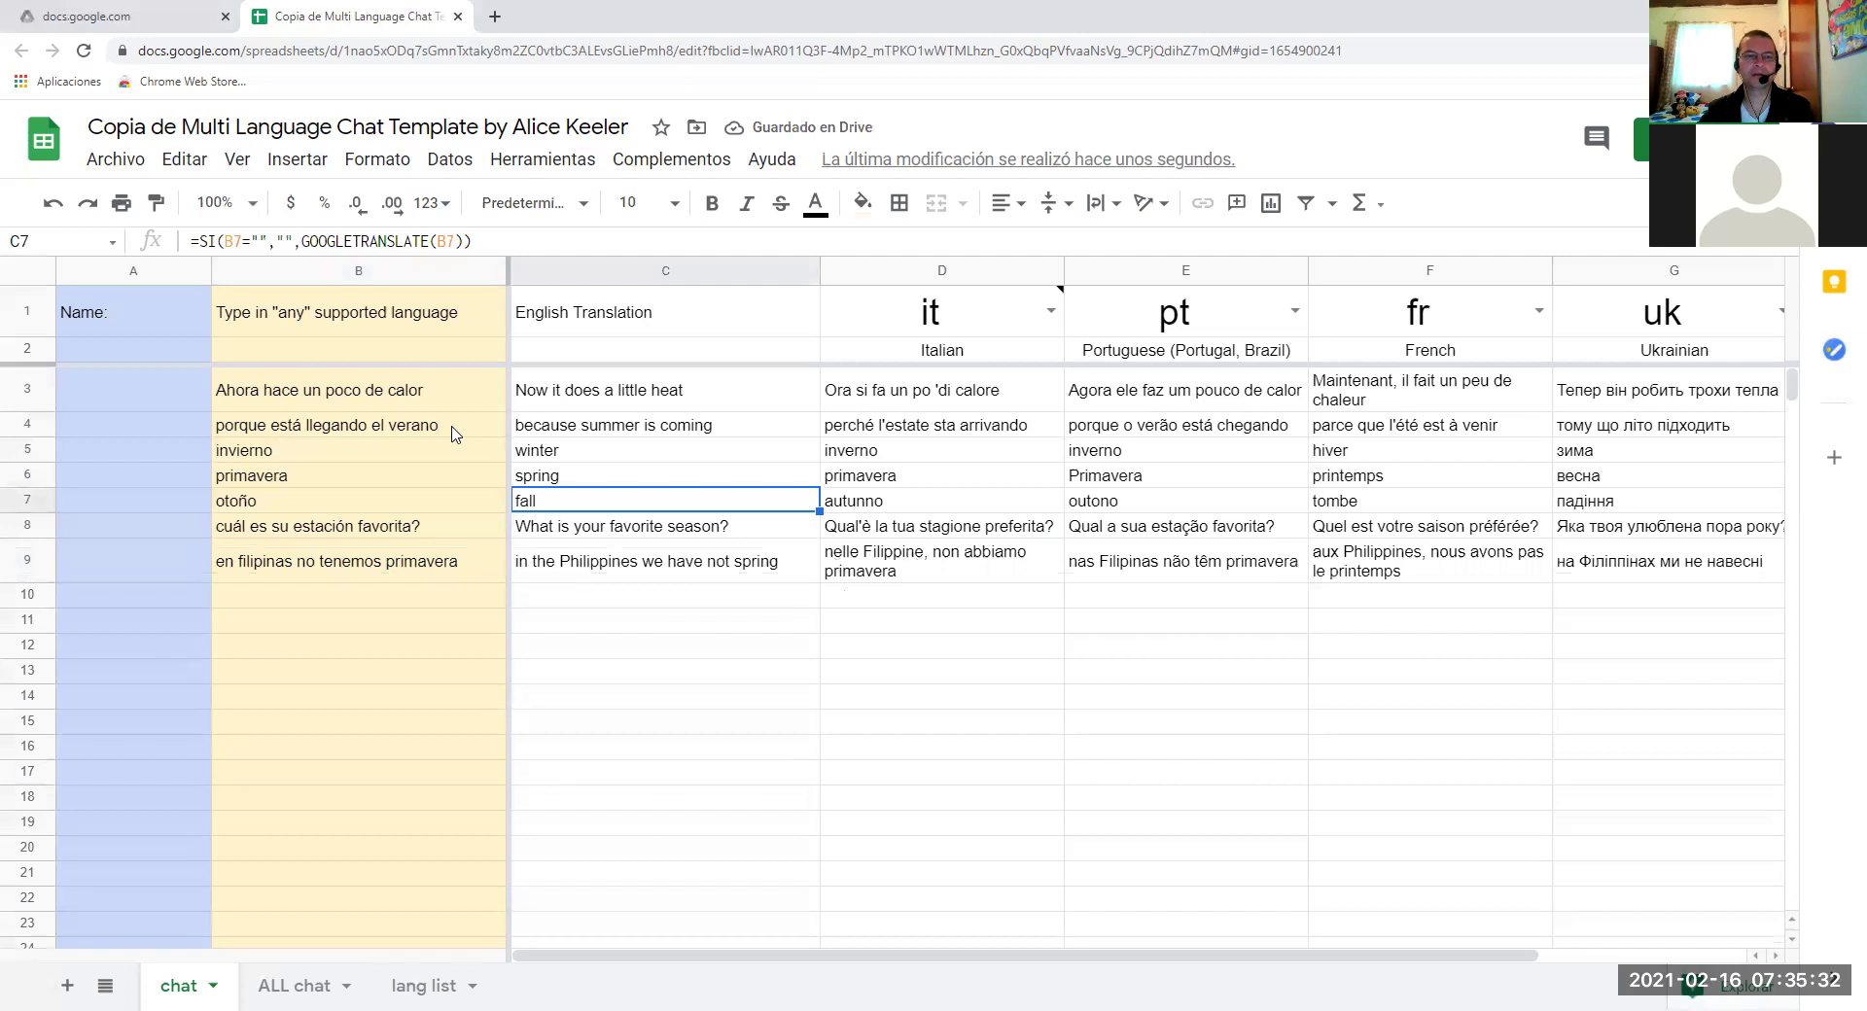
pyautogui.click(452, 431)
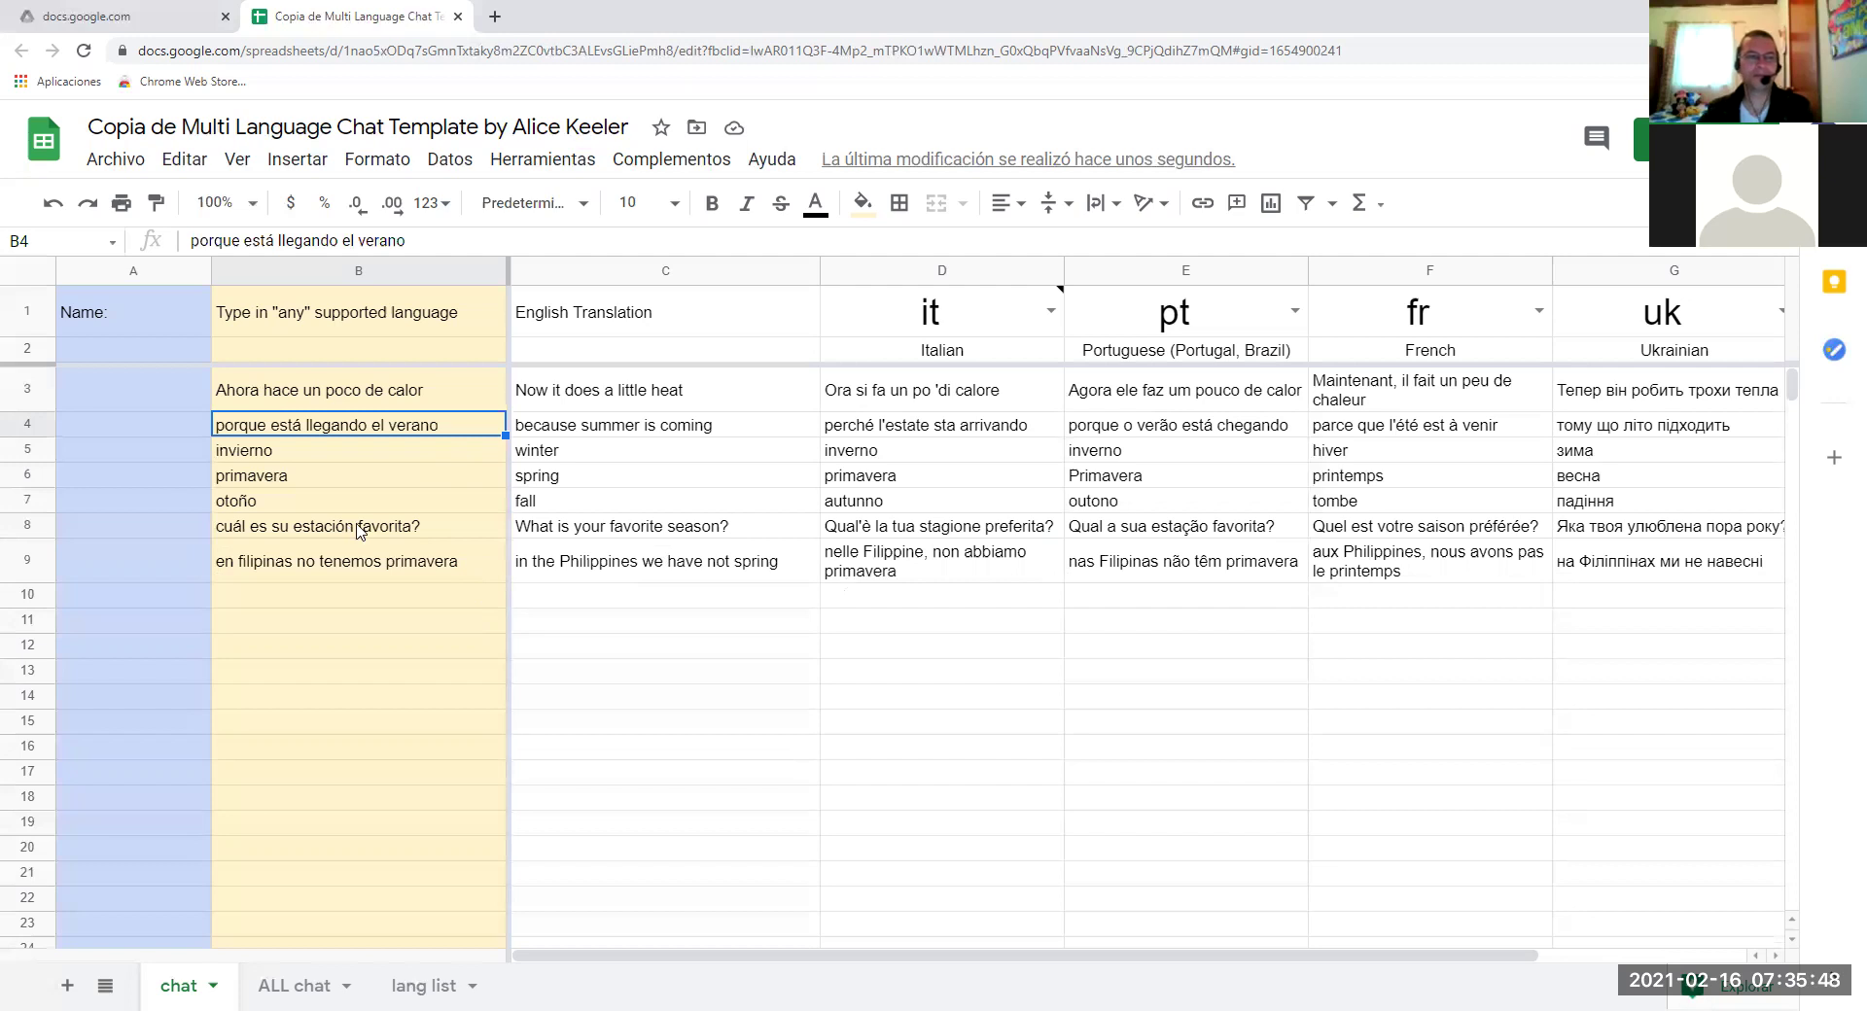
pyautogui.click(460, 461)
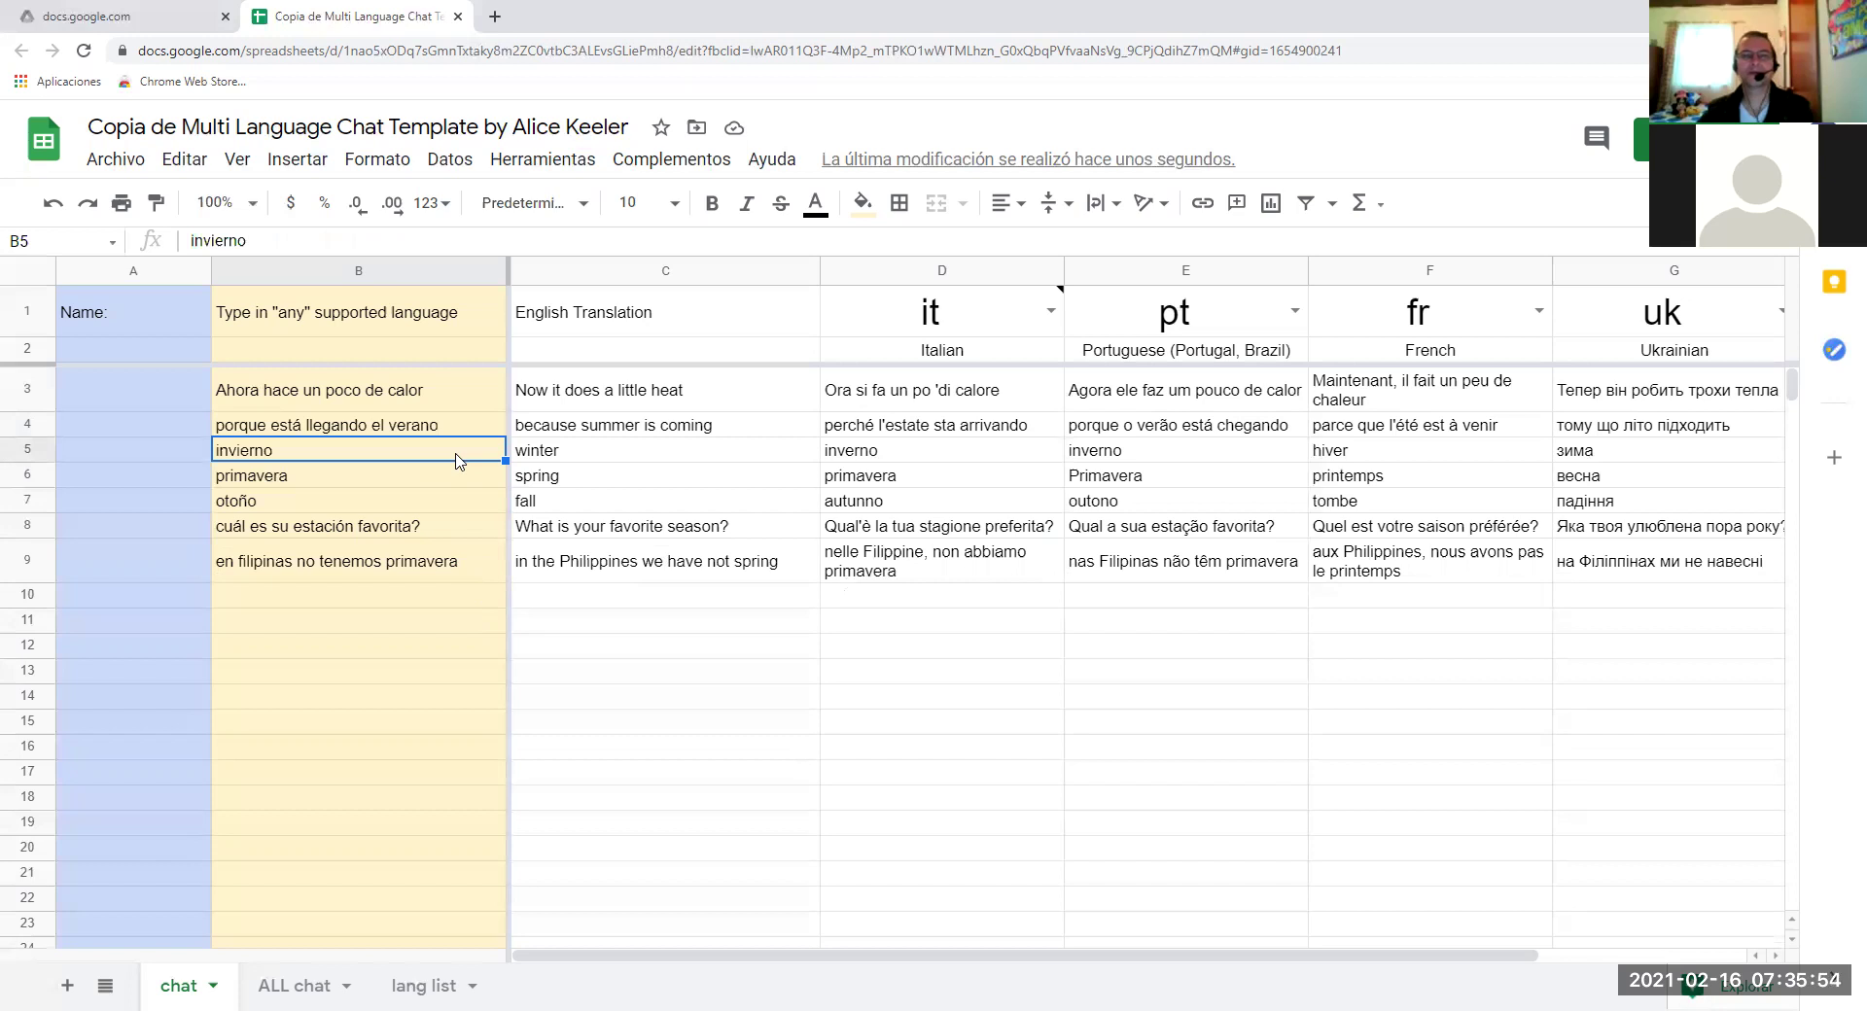
pyautogui.click(453, 504)
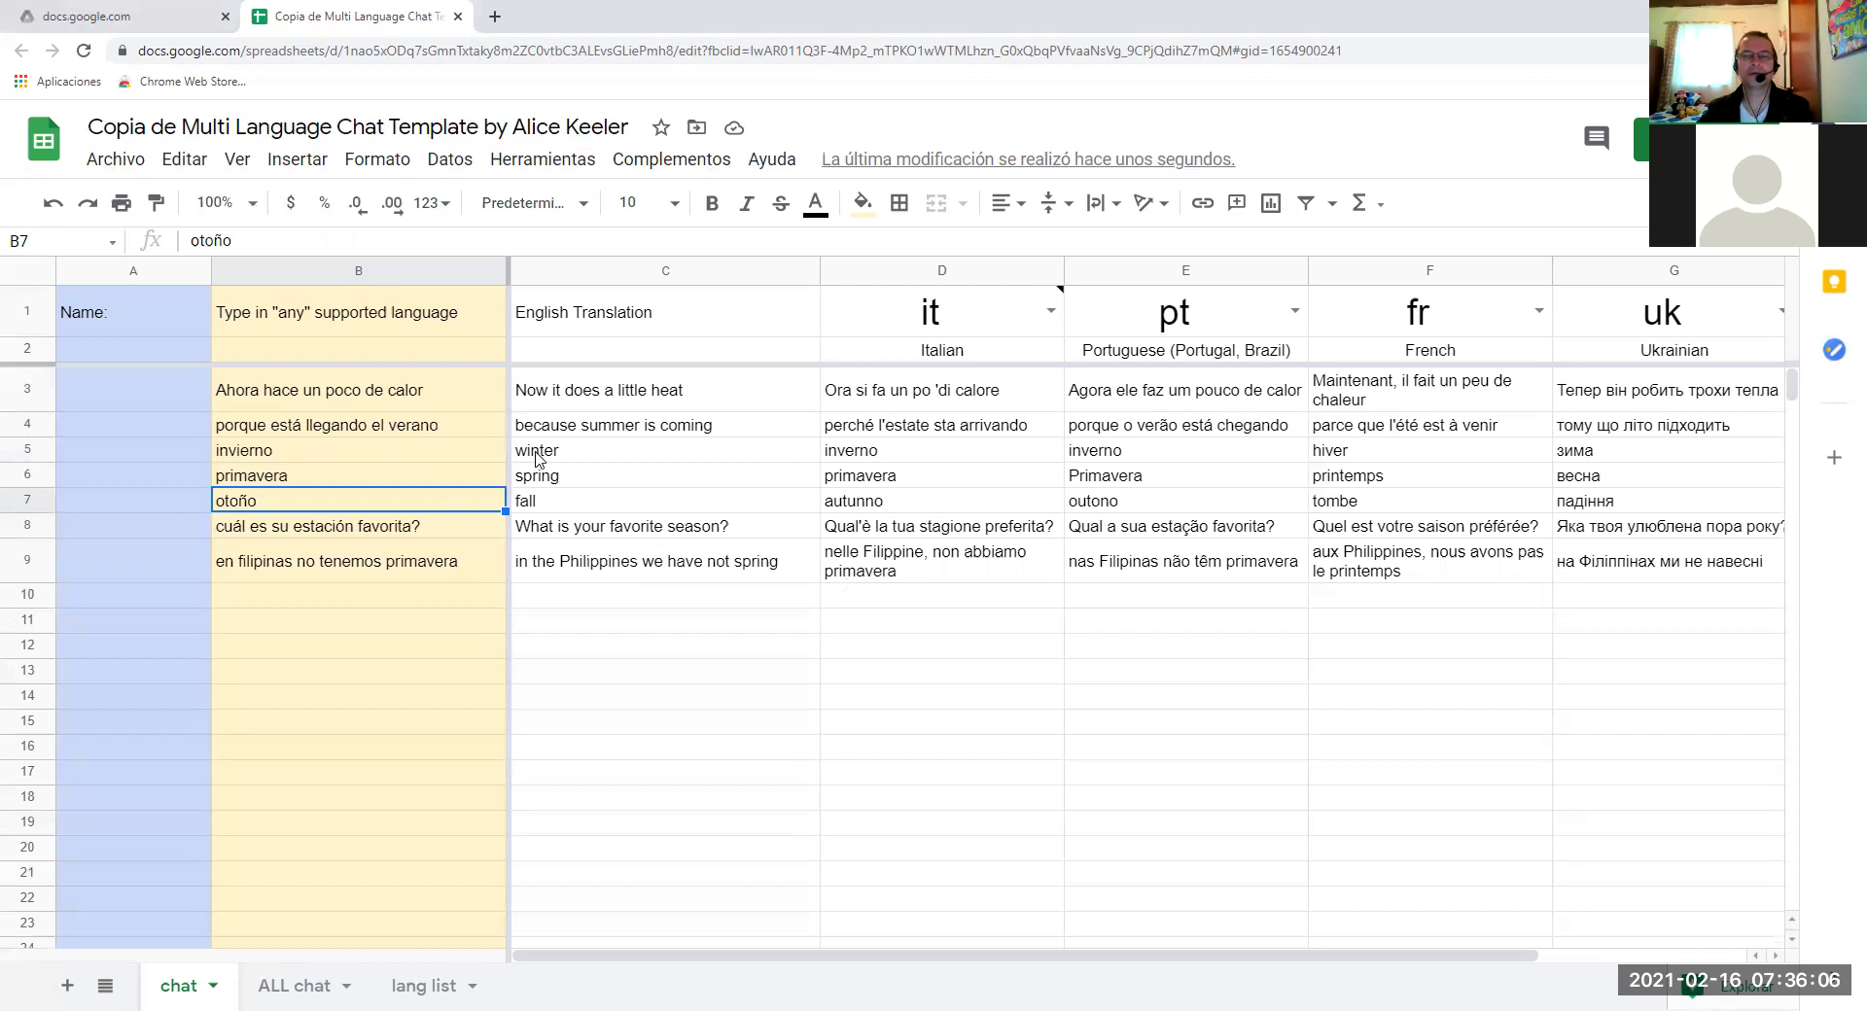
# Write the phrase "días de lluvia" in cell B10.
pyautogui.click(444, 602)
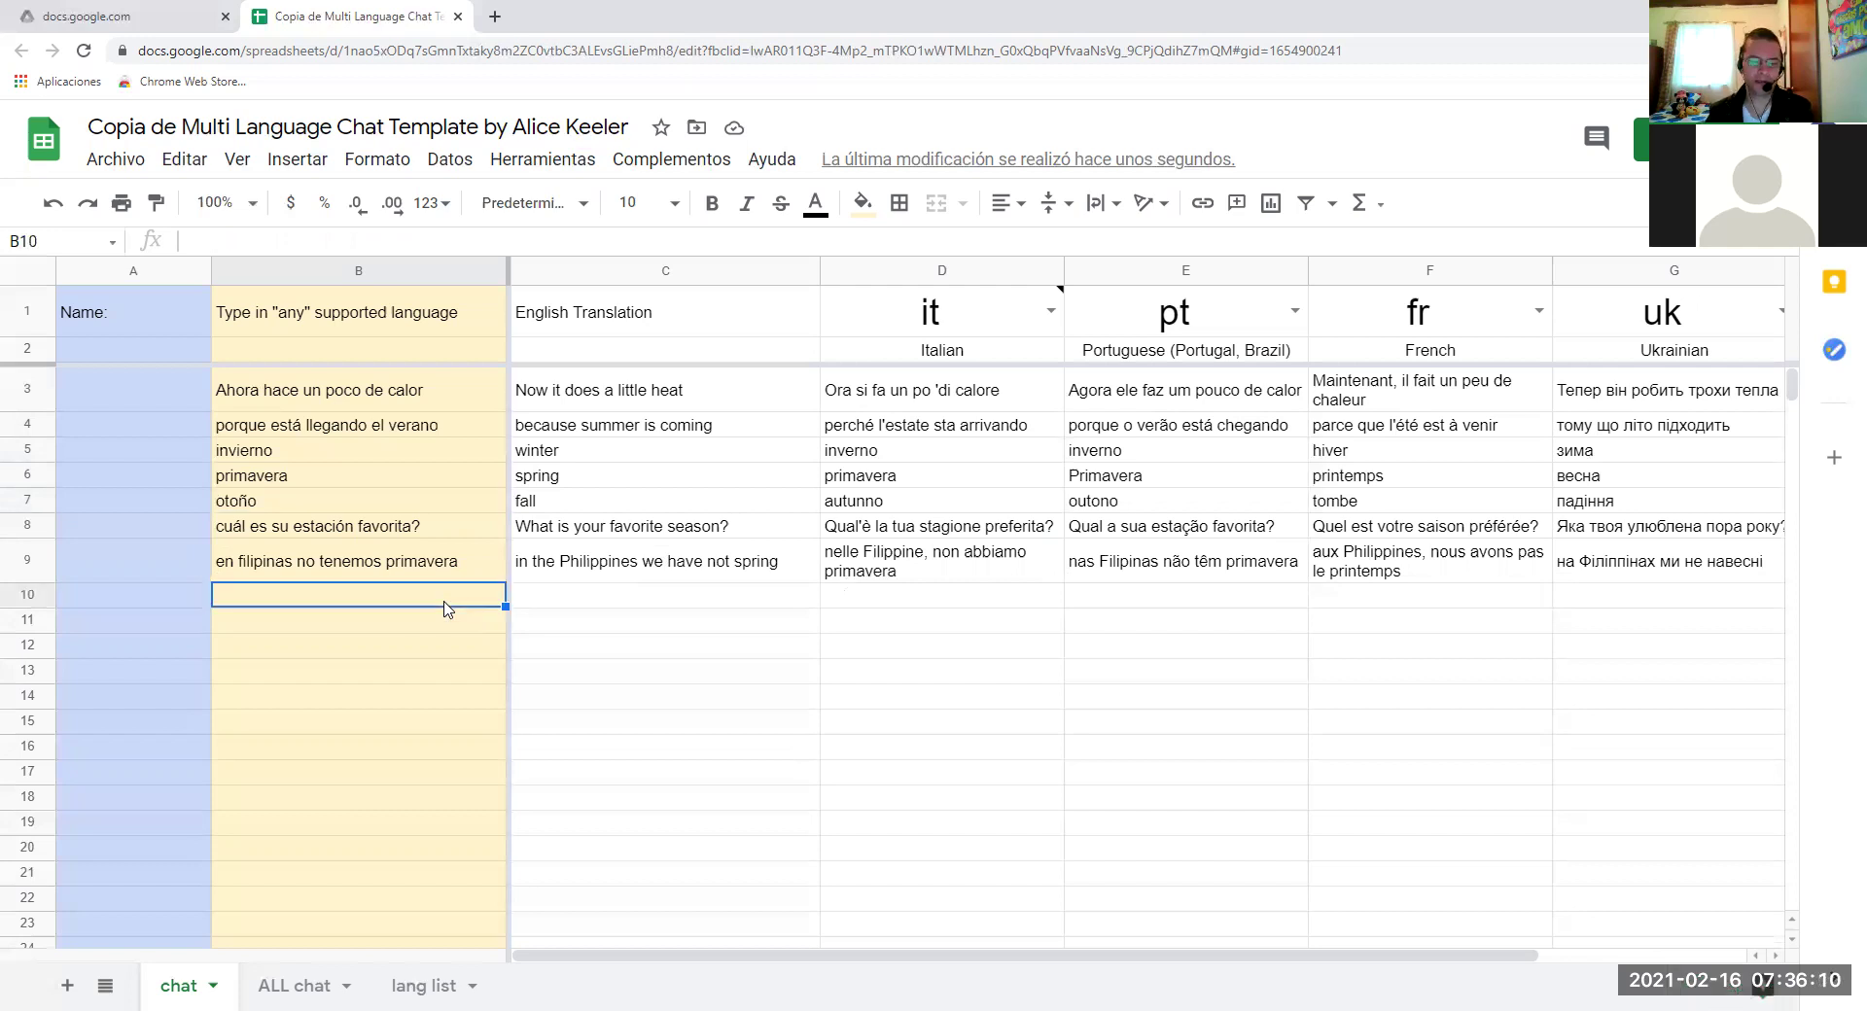
pyautogui.write('día ')
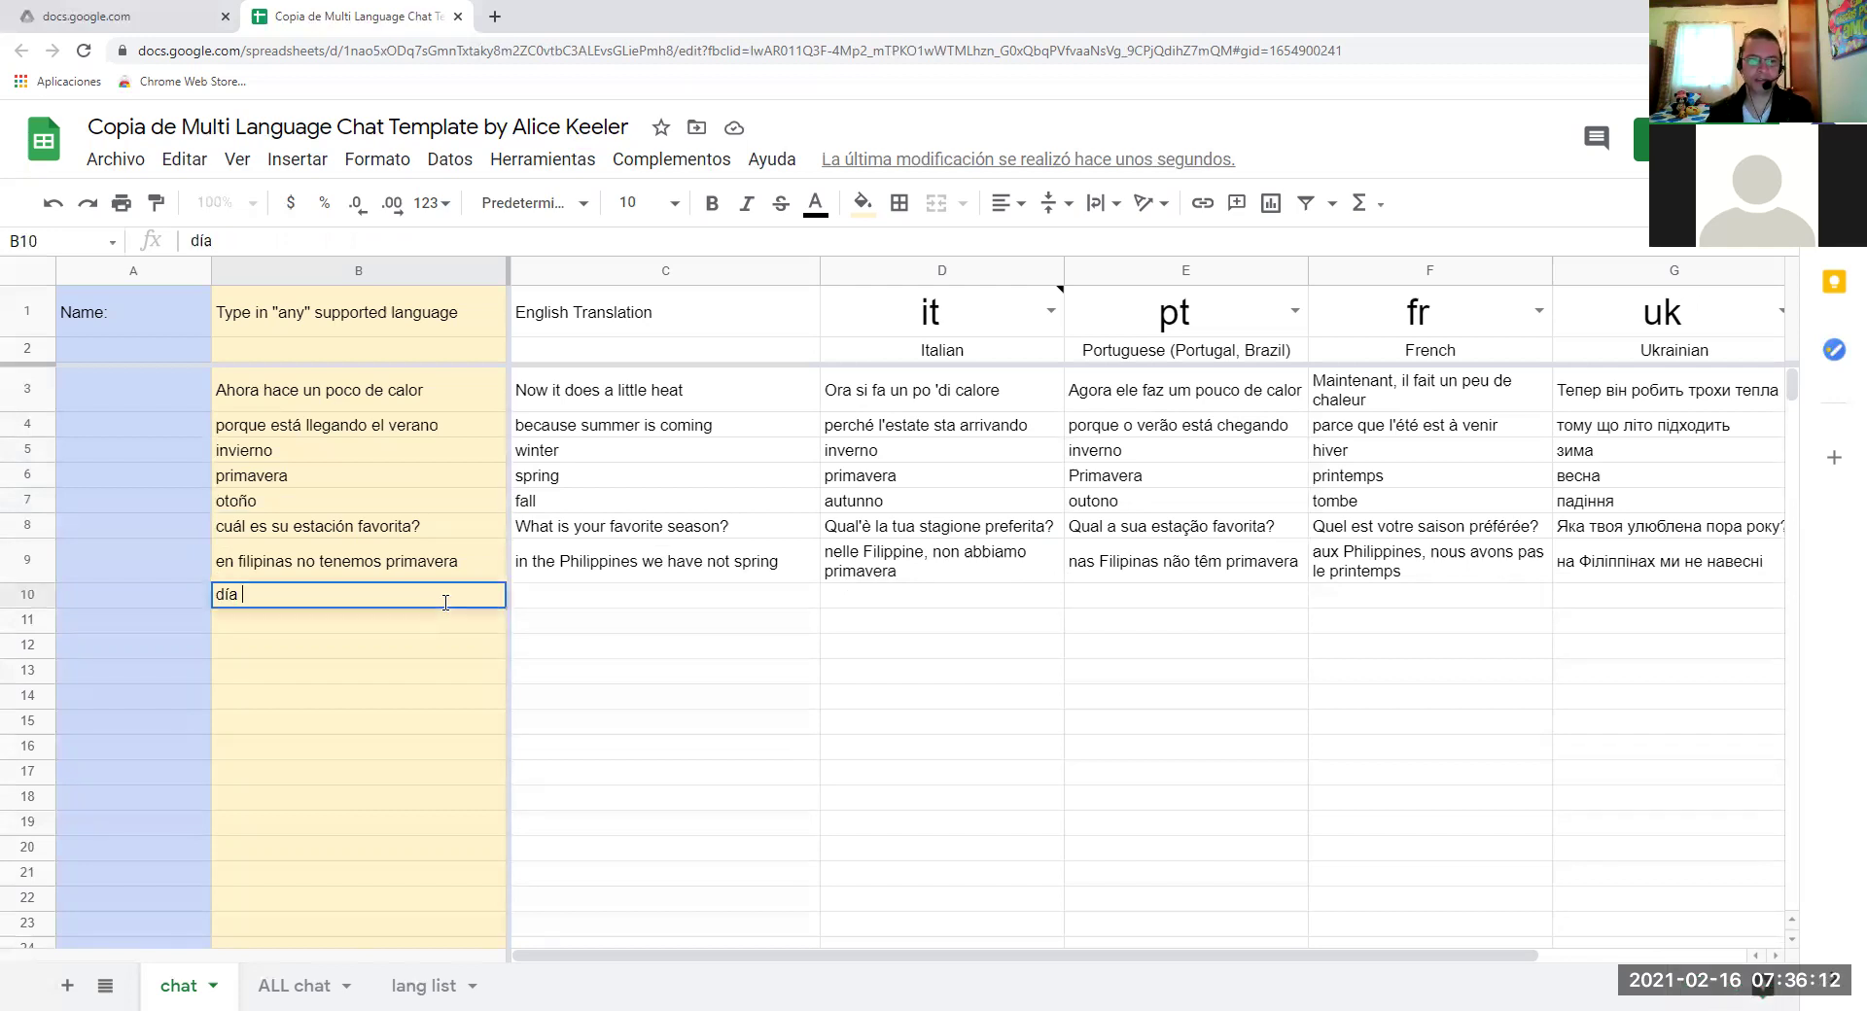
pyautogui.write('de')
pyautogui.press('BackSpace')
pyautogui.press('BackSpace')
pyautogui.press('BackSpace')
pyautogui.write('s de ll')
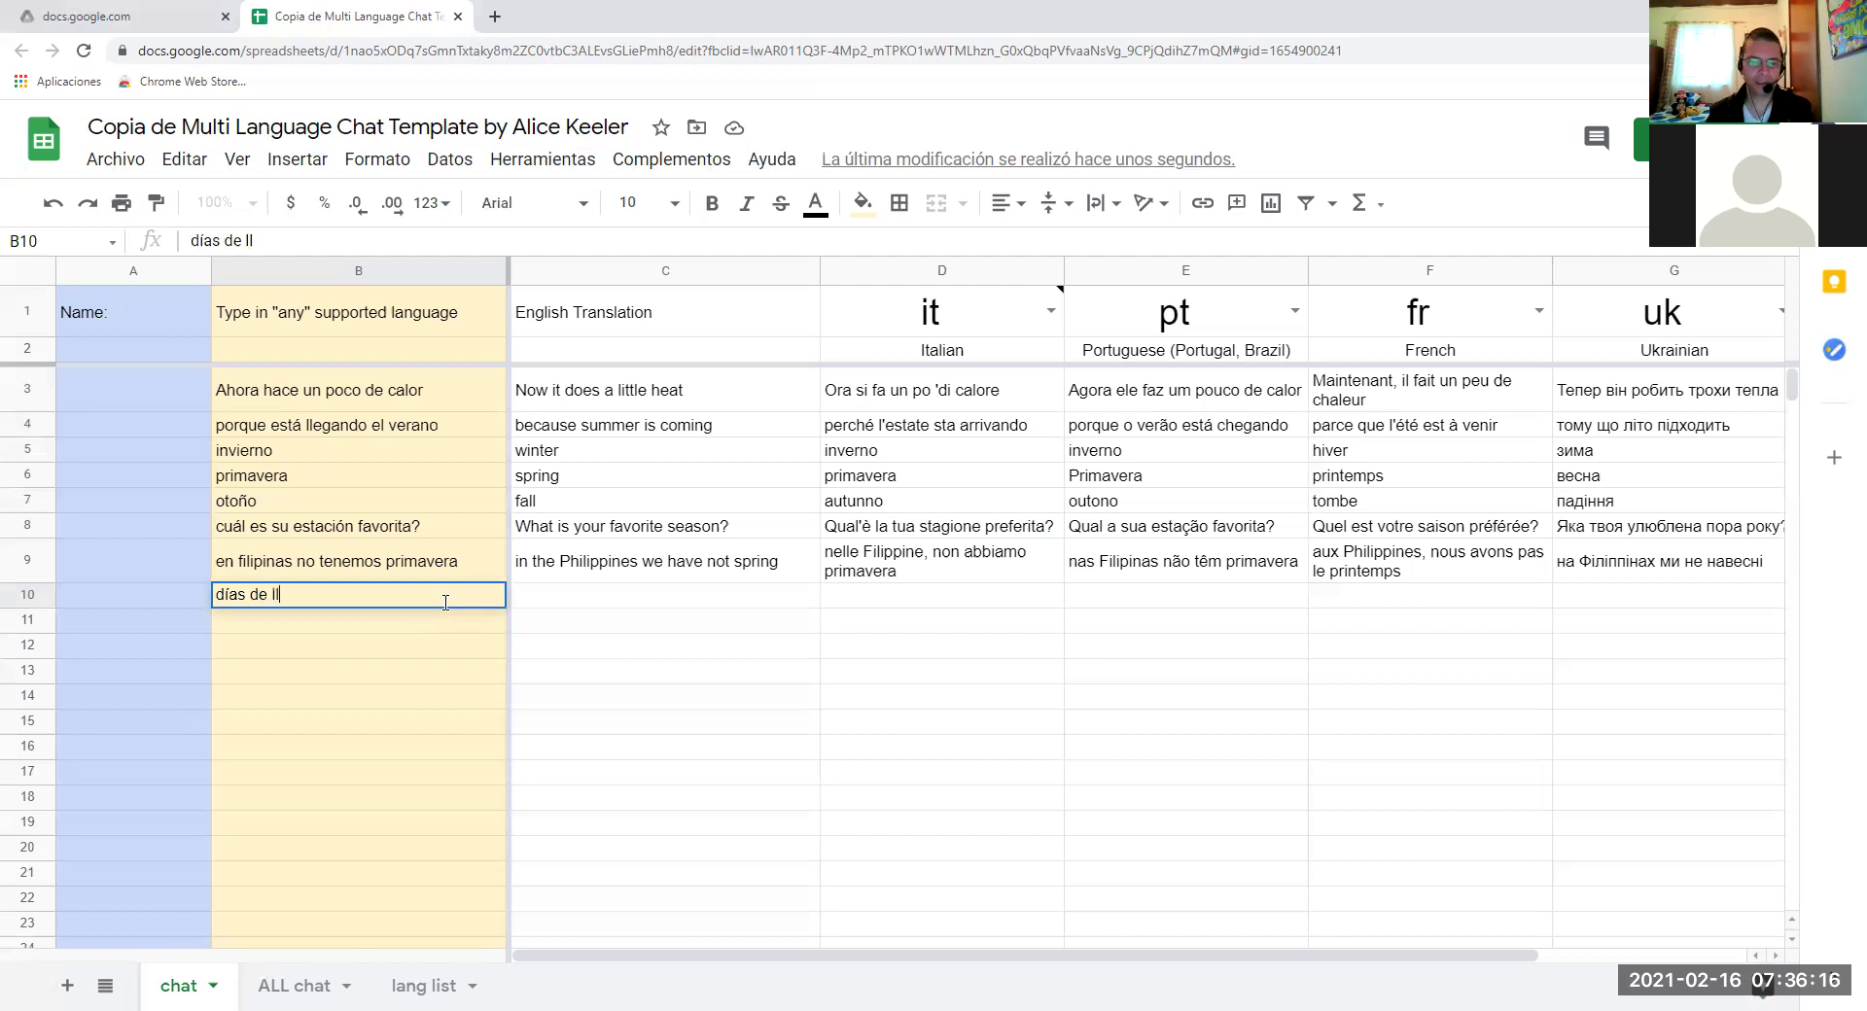
pyautogui.write('uvia')
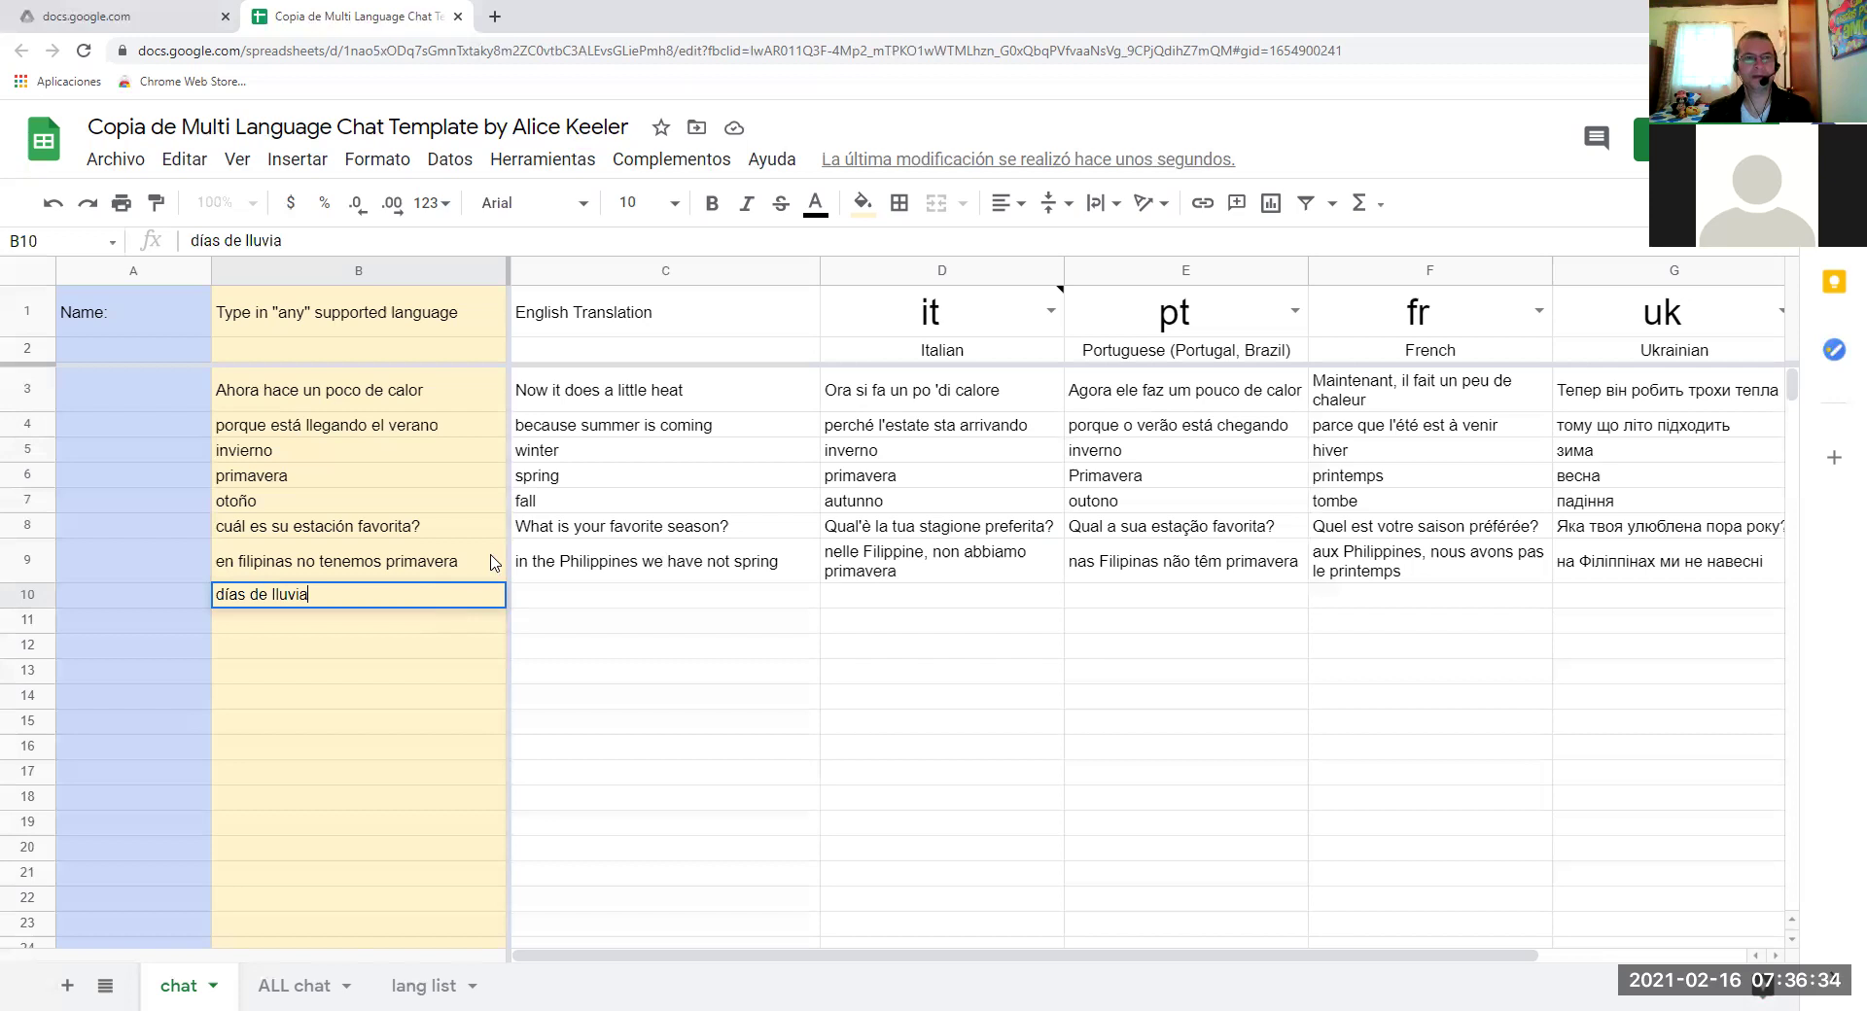
# Search Google for "seasons in filipinas" in a new browser tab.
pyautogui.click(495, 22)
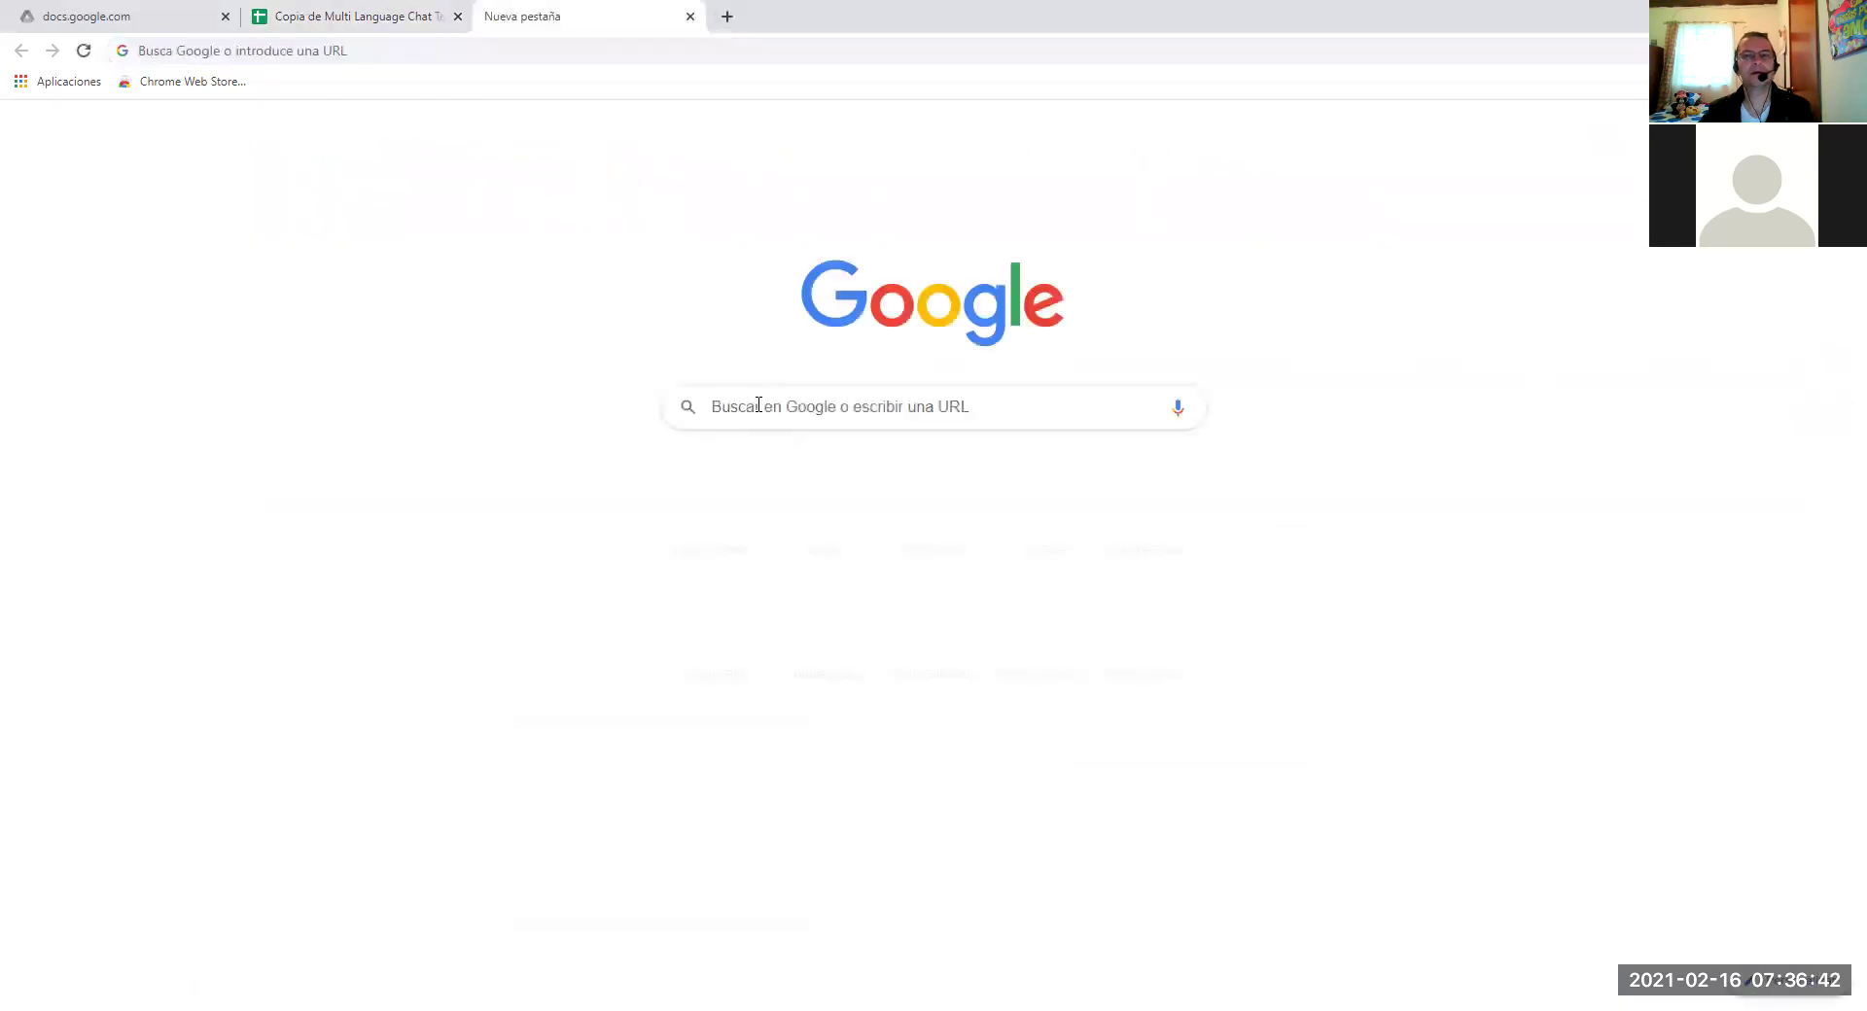
pyautogui.click(758, 404)
pyautogui.write('seas')
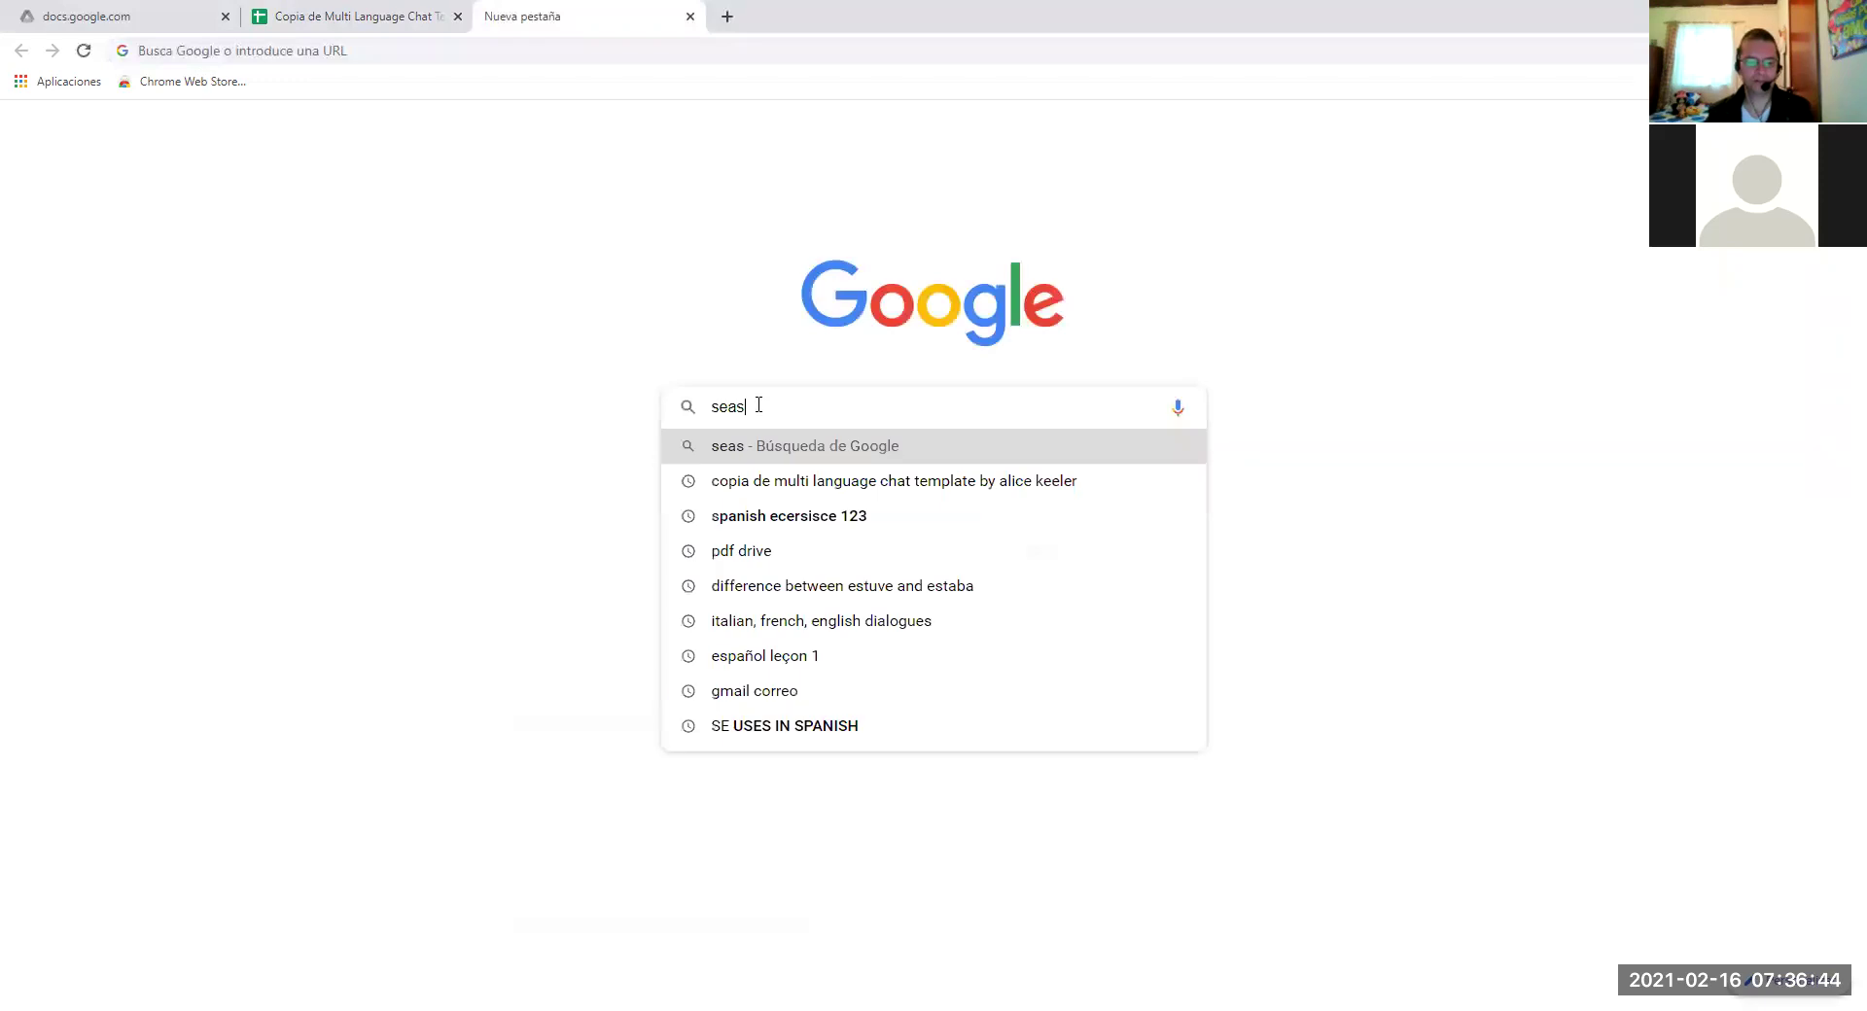
pyautogui.write('ons i')
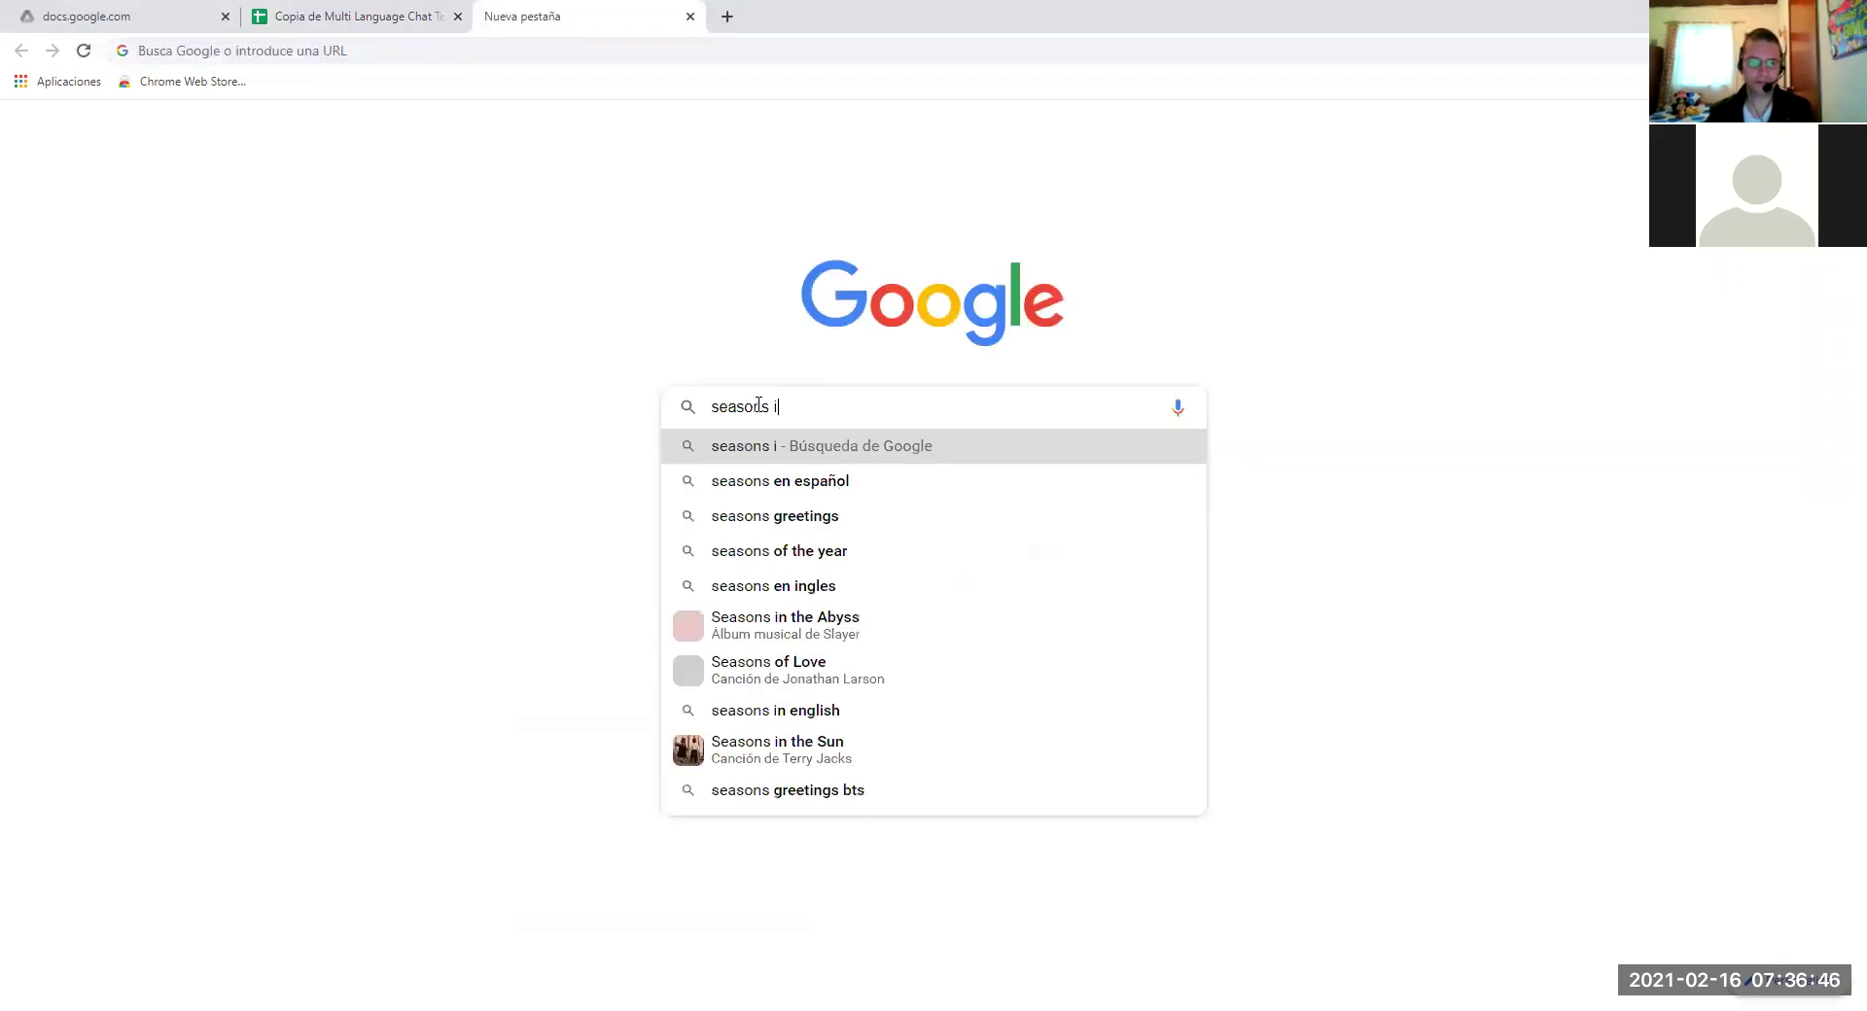
pyautogui.write('n ')
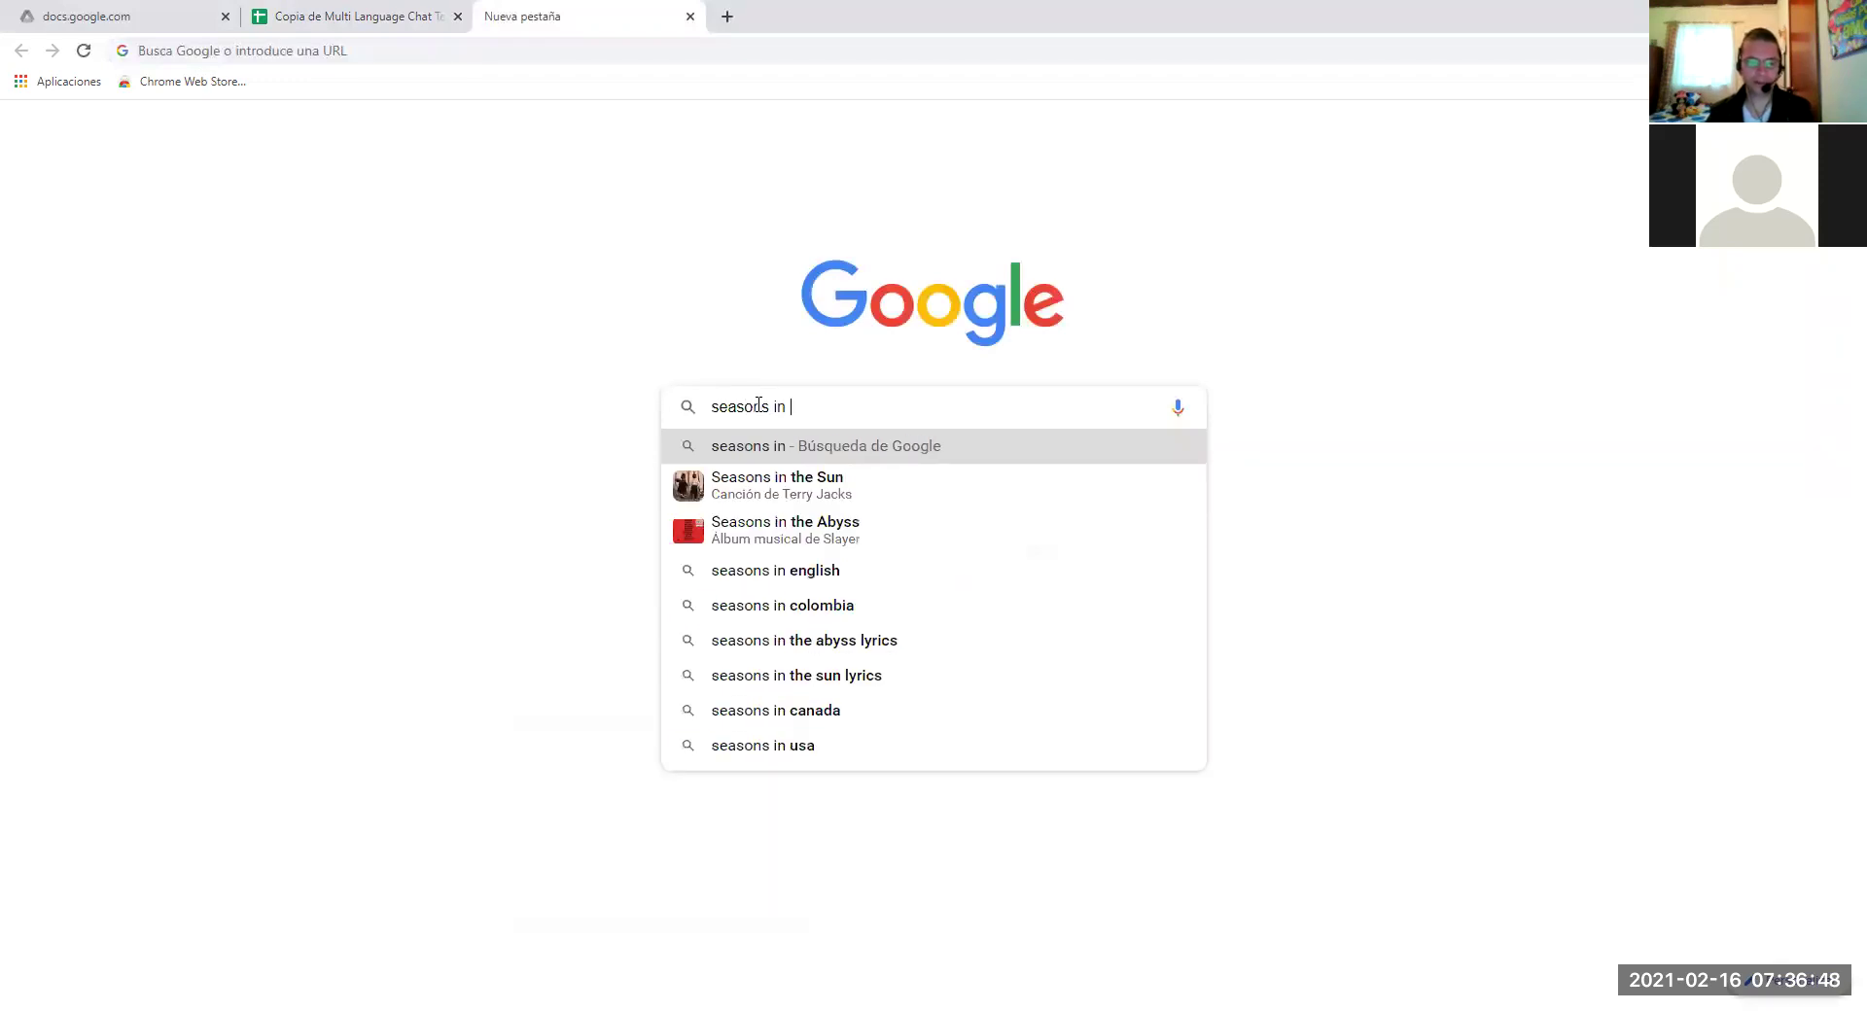
pyautogui.write('filipinas')
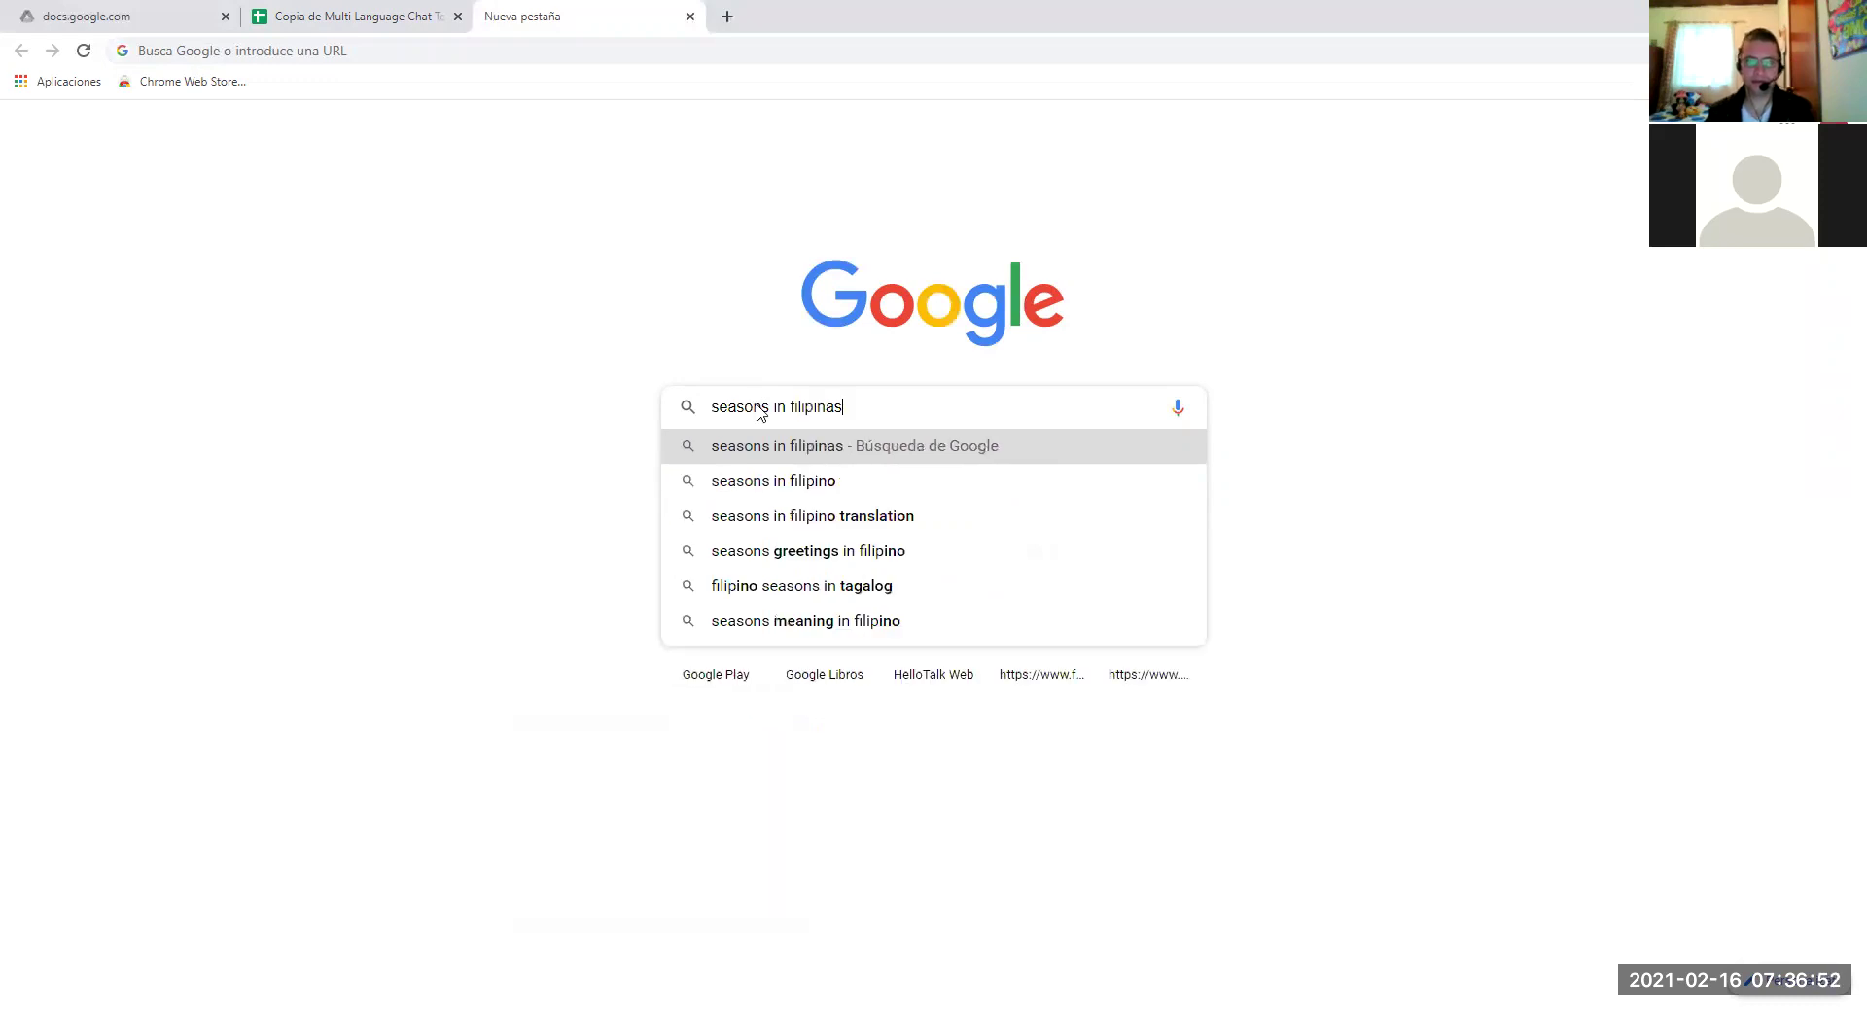
pyautogui.press('Return')
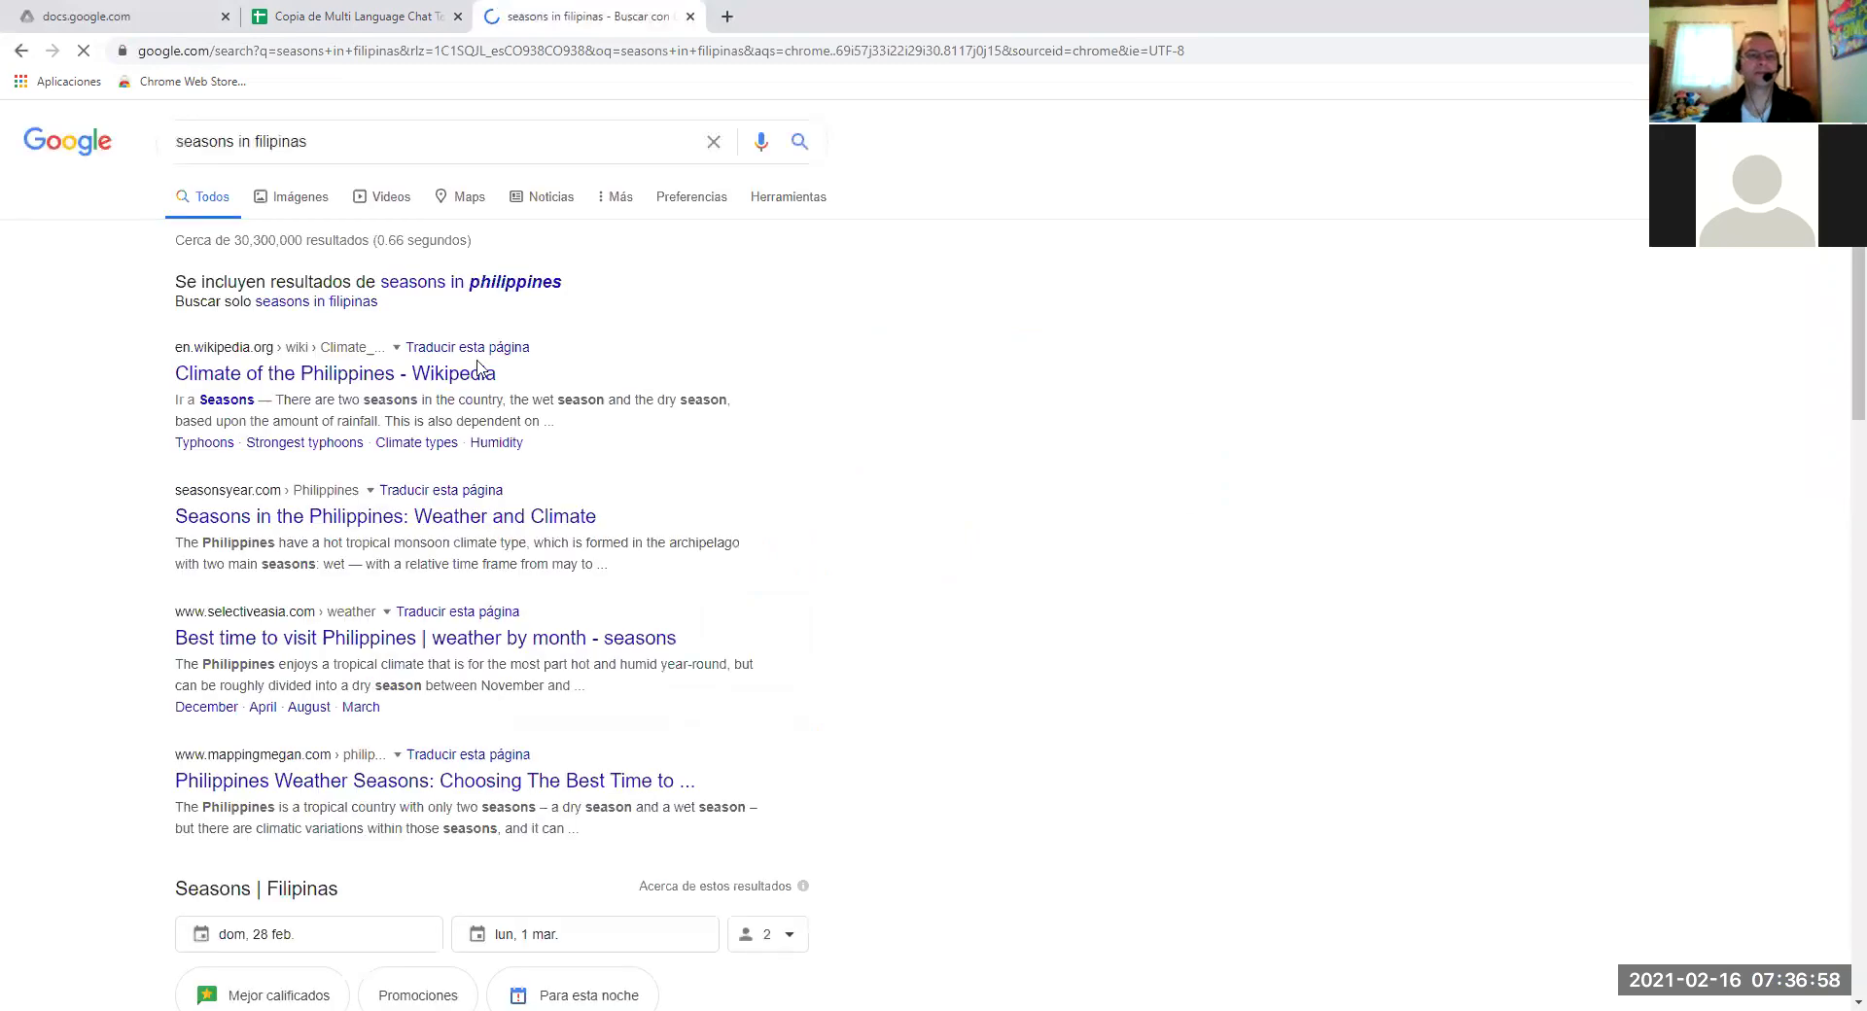
# Open the Wikipedia result "Climate of the Philippines" and read its introduction on climate types and seasons.
pyautogui.click(253, 375)
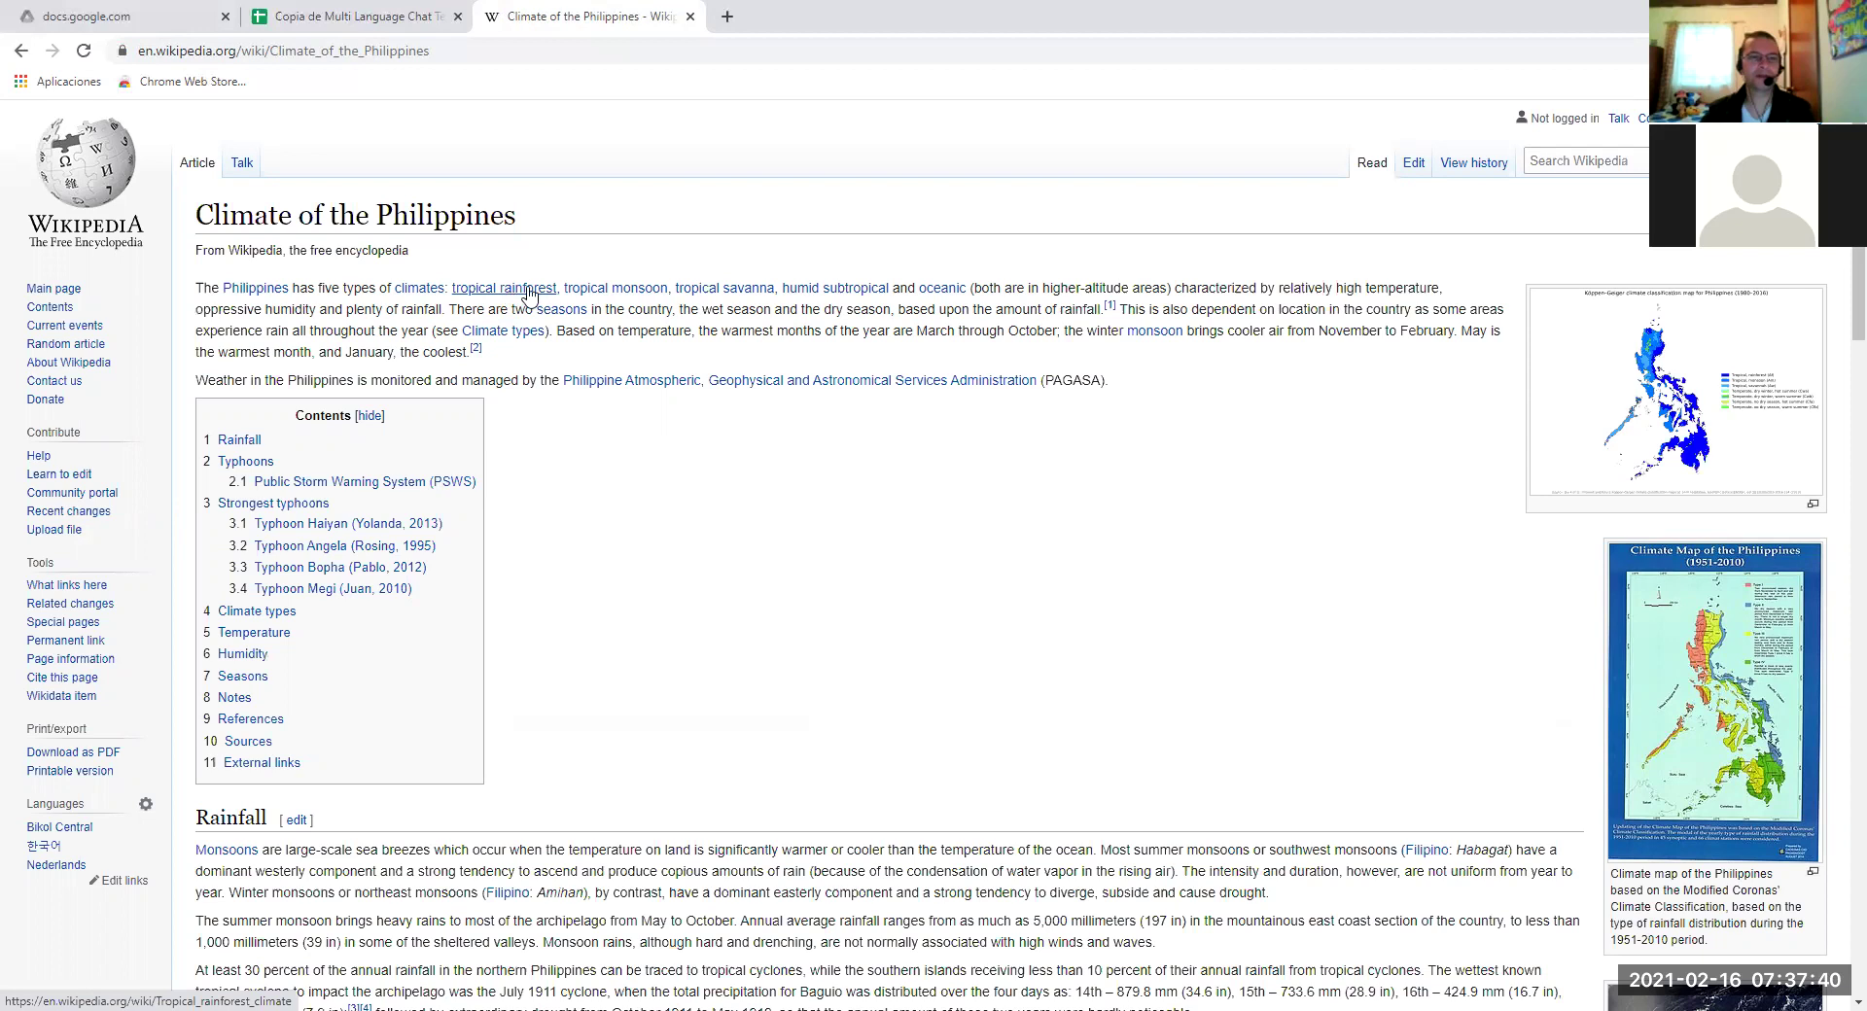
pyautogui.moveTo(537, 292)
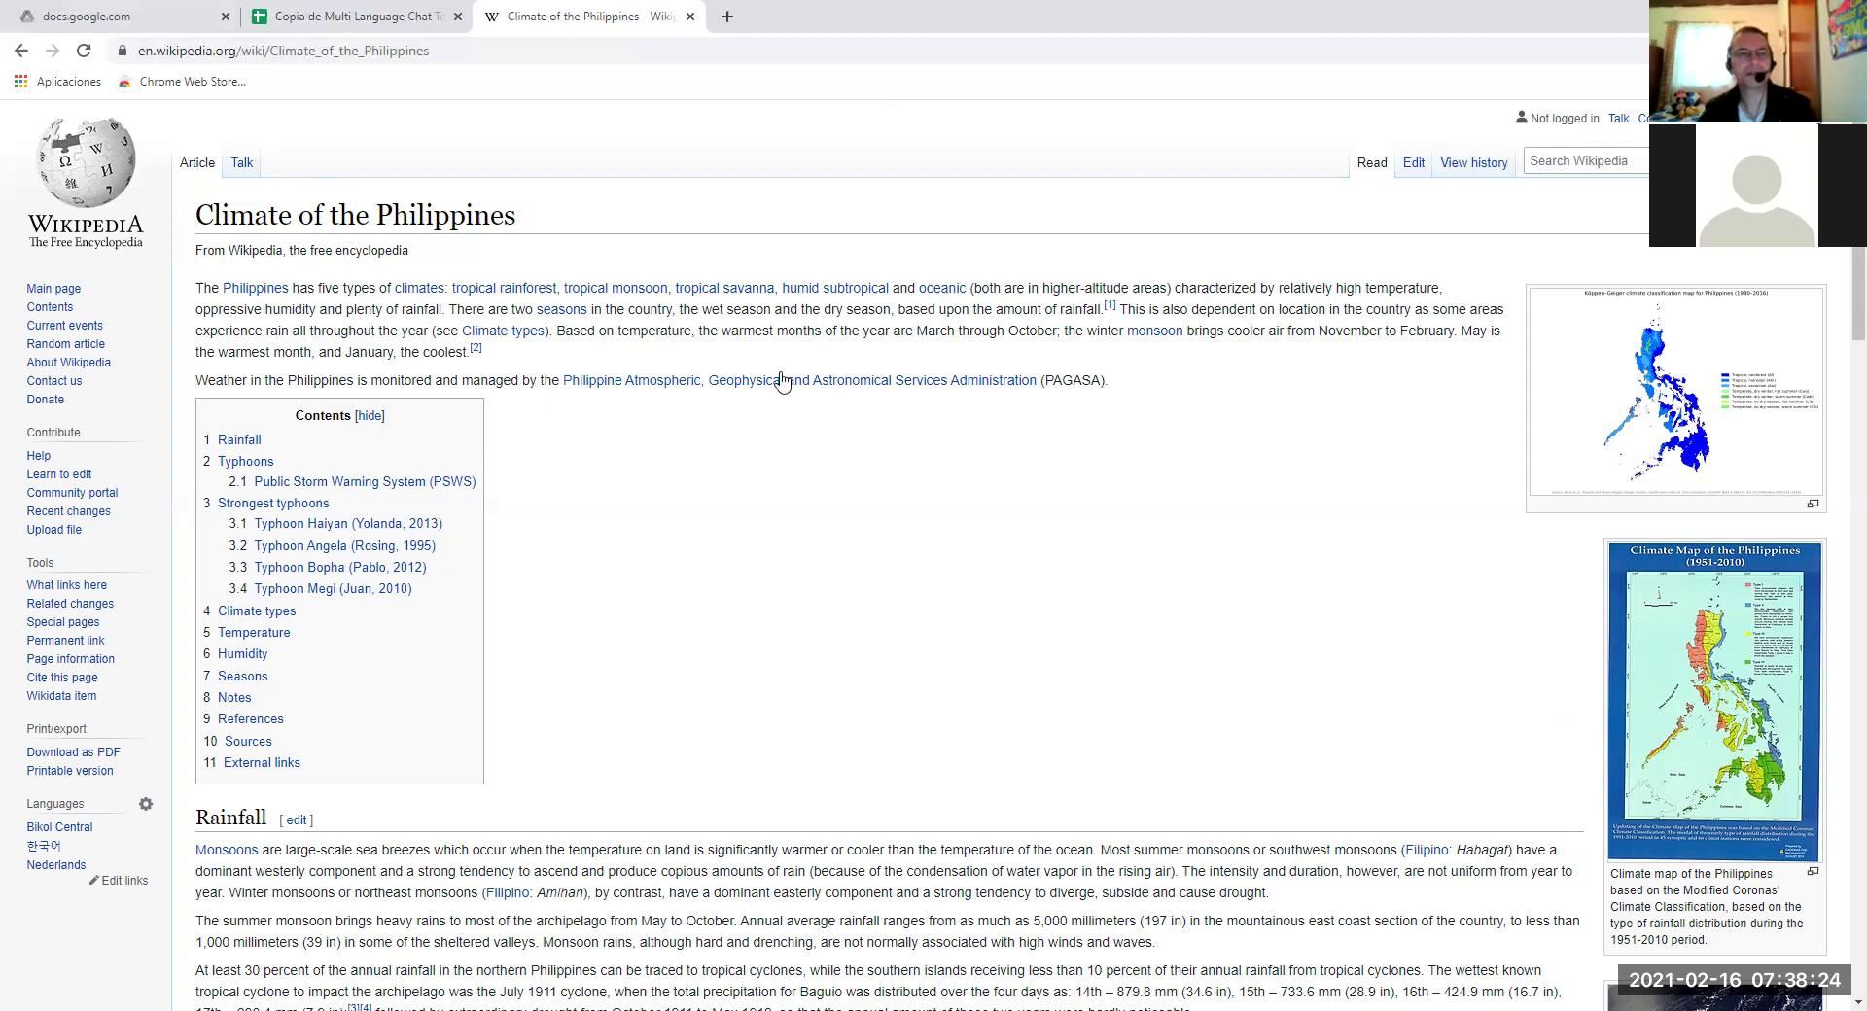
pyautogui.moveTo(782, 380)
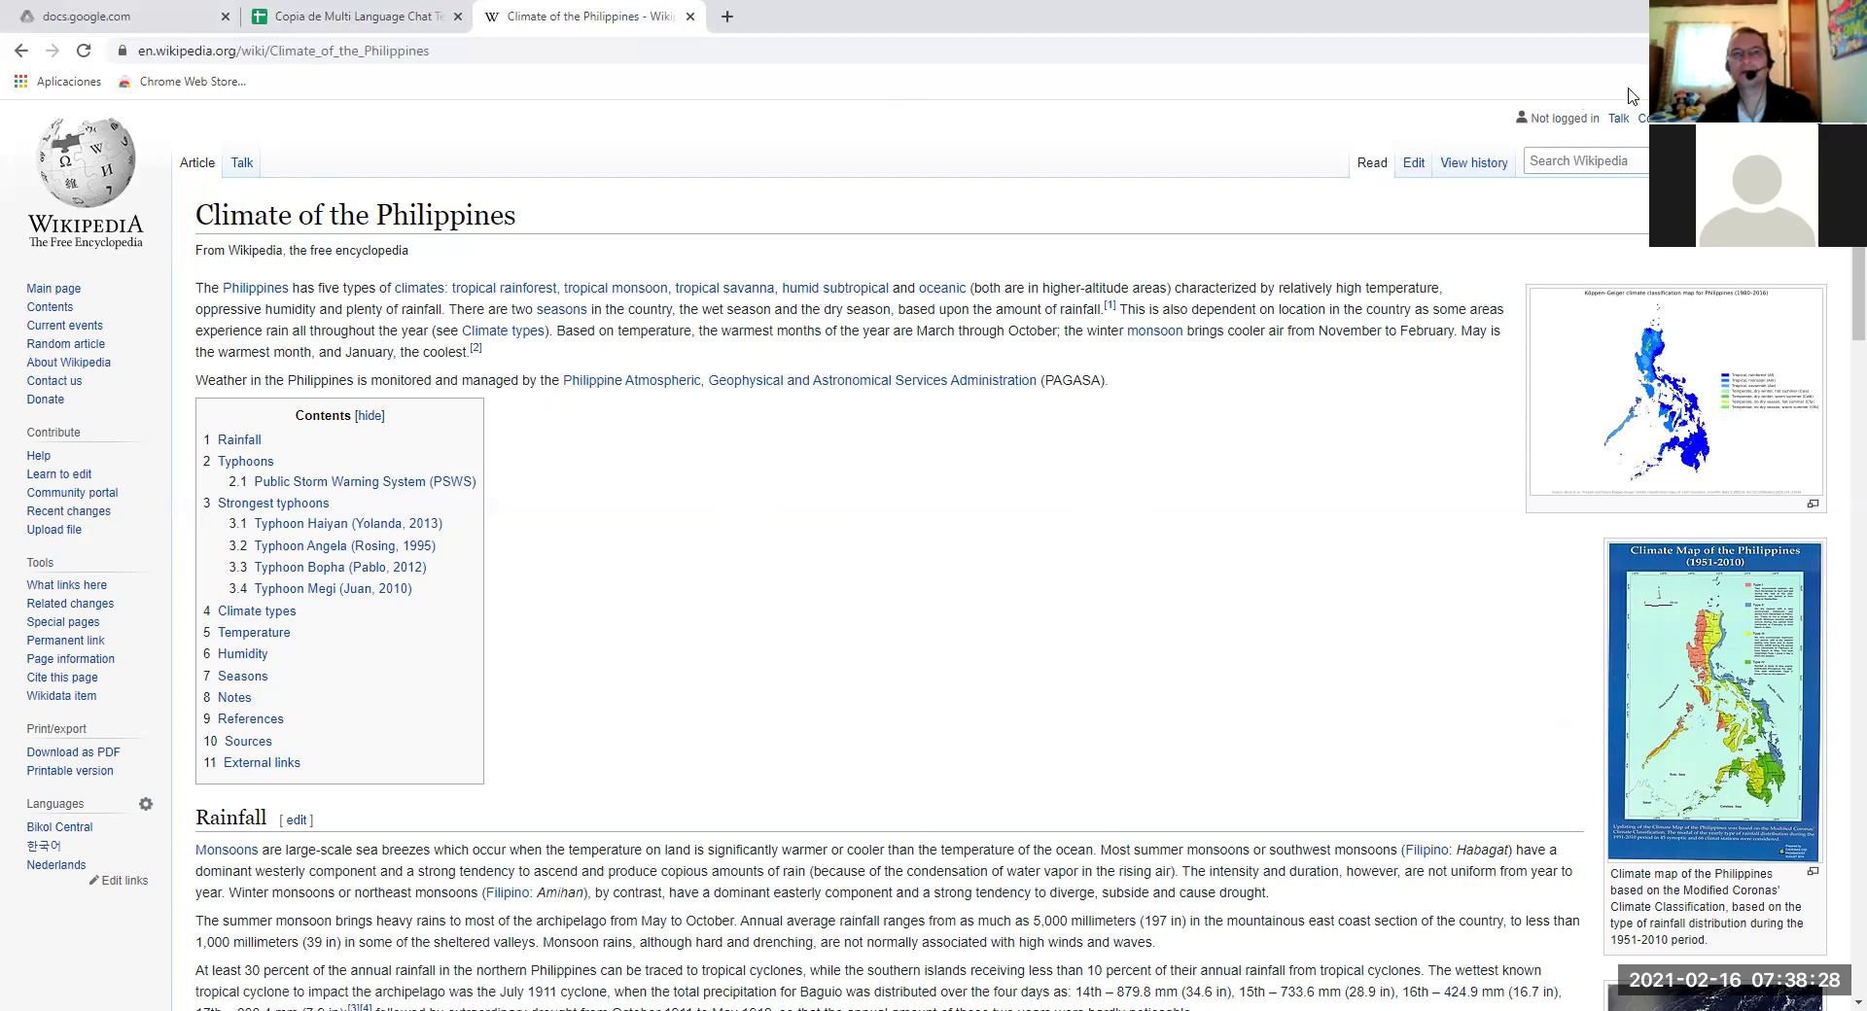
# Return to the chat template spreadsheet, commit the pending entry in cell B10, and enter "días de mucho sol" in cell B11.
pyautogui.click(388, 18)
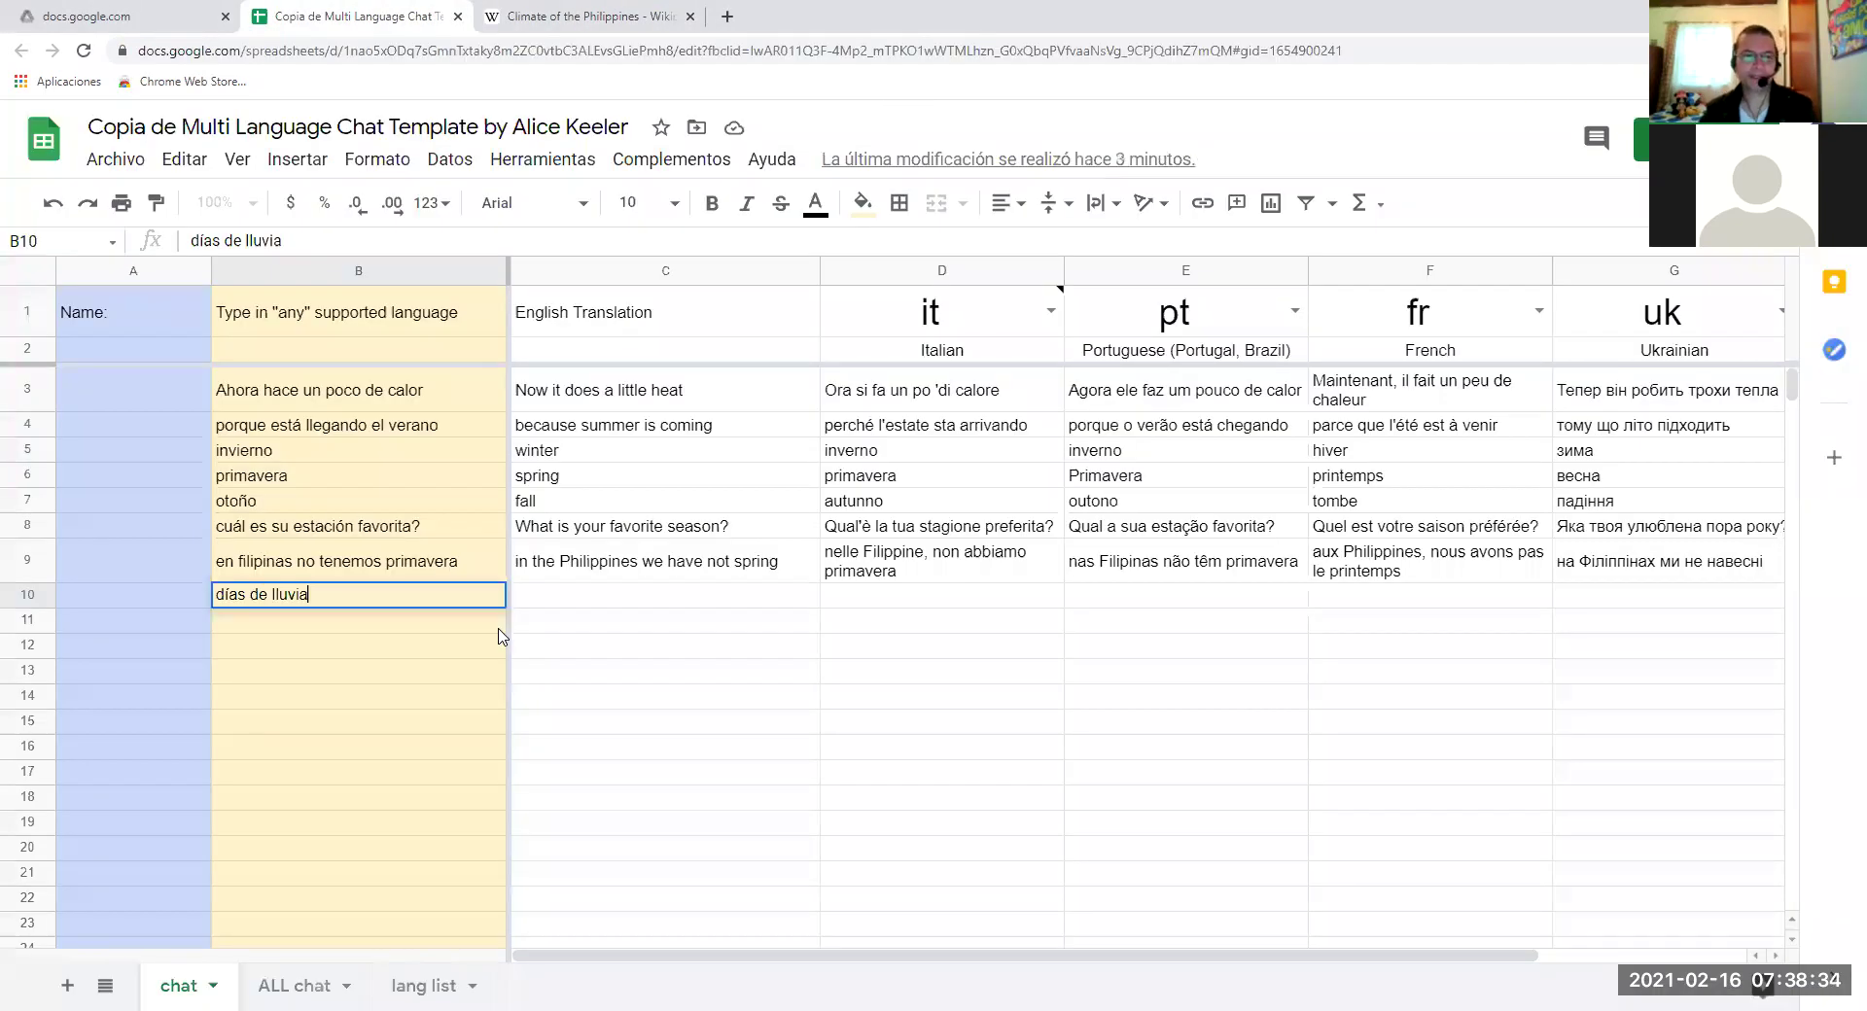
pyautogui.press('Return')
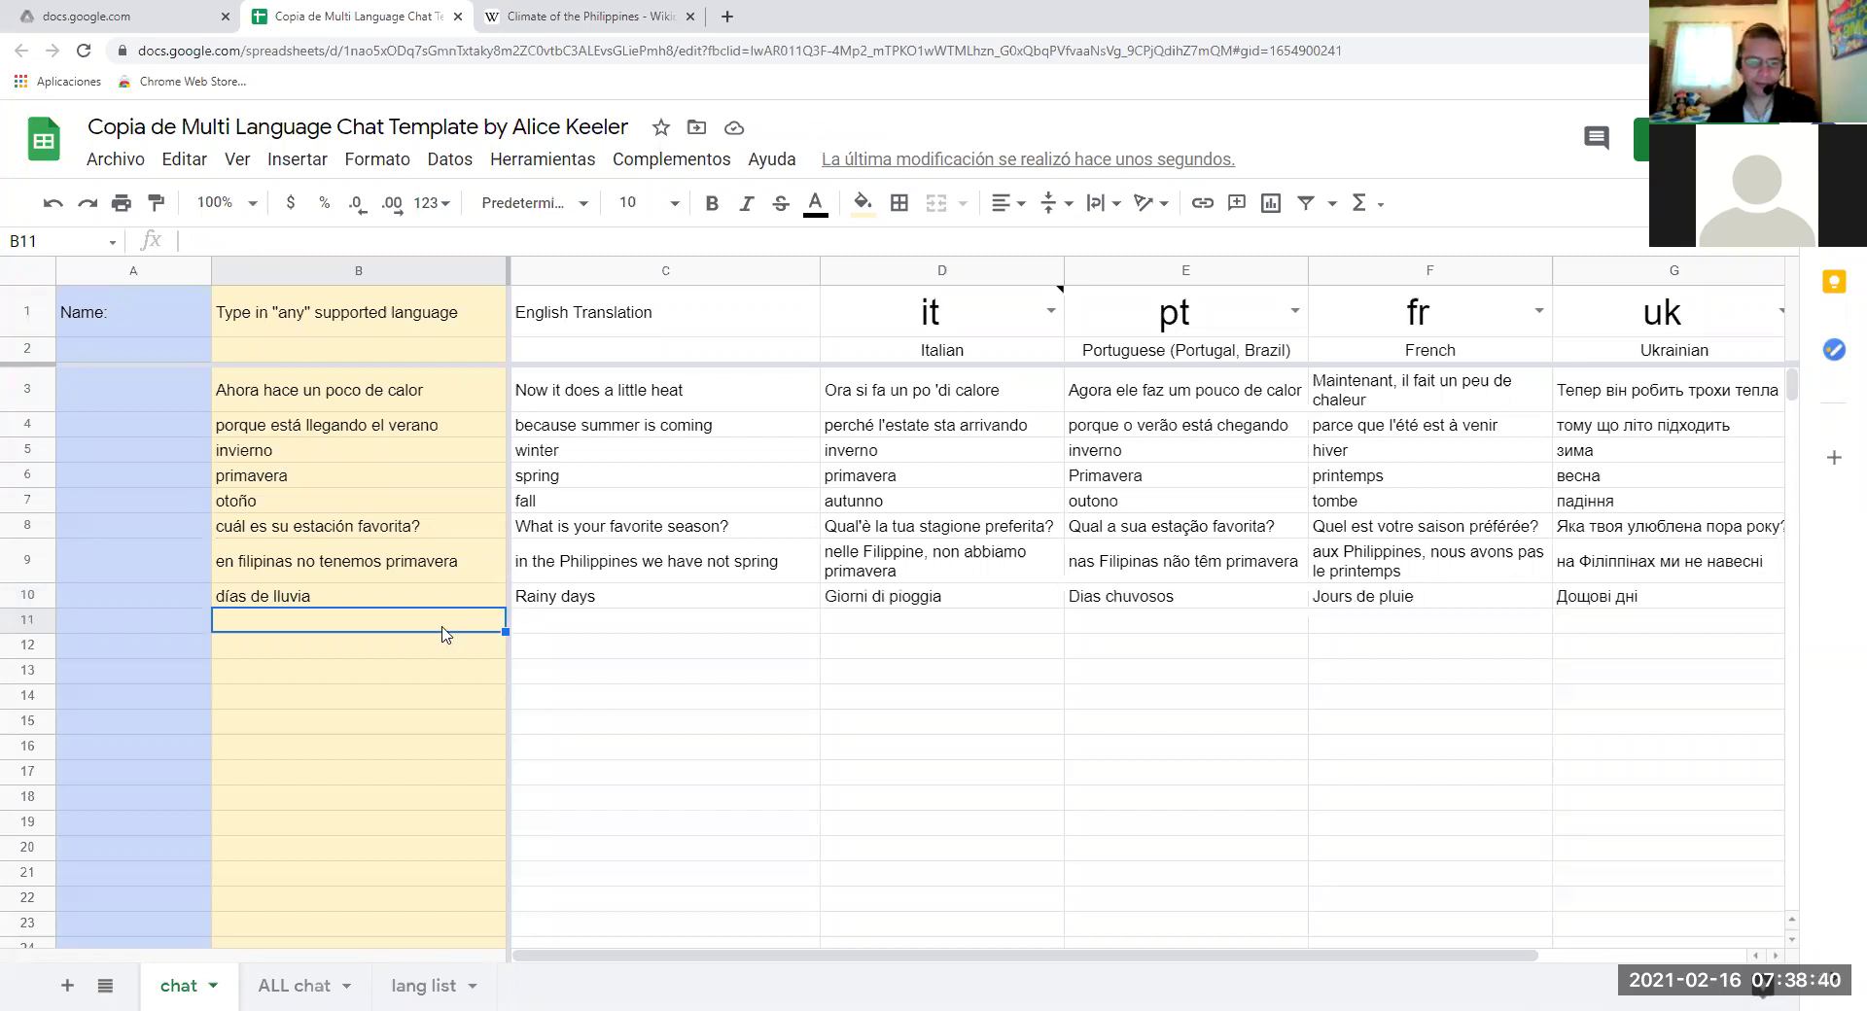
pyautogui.write('d')
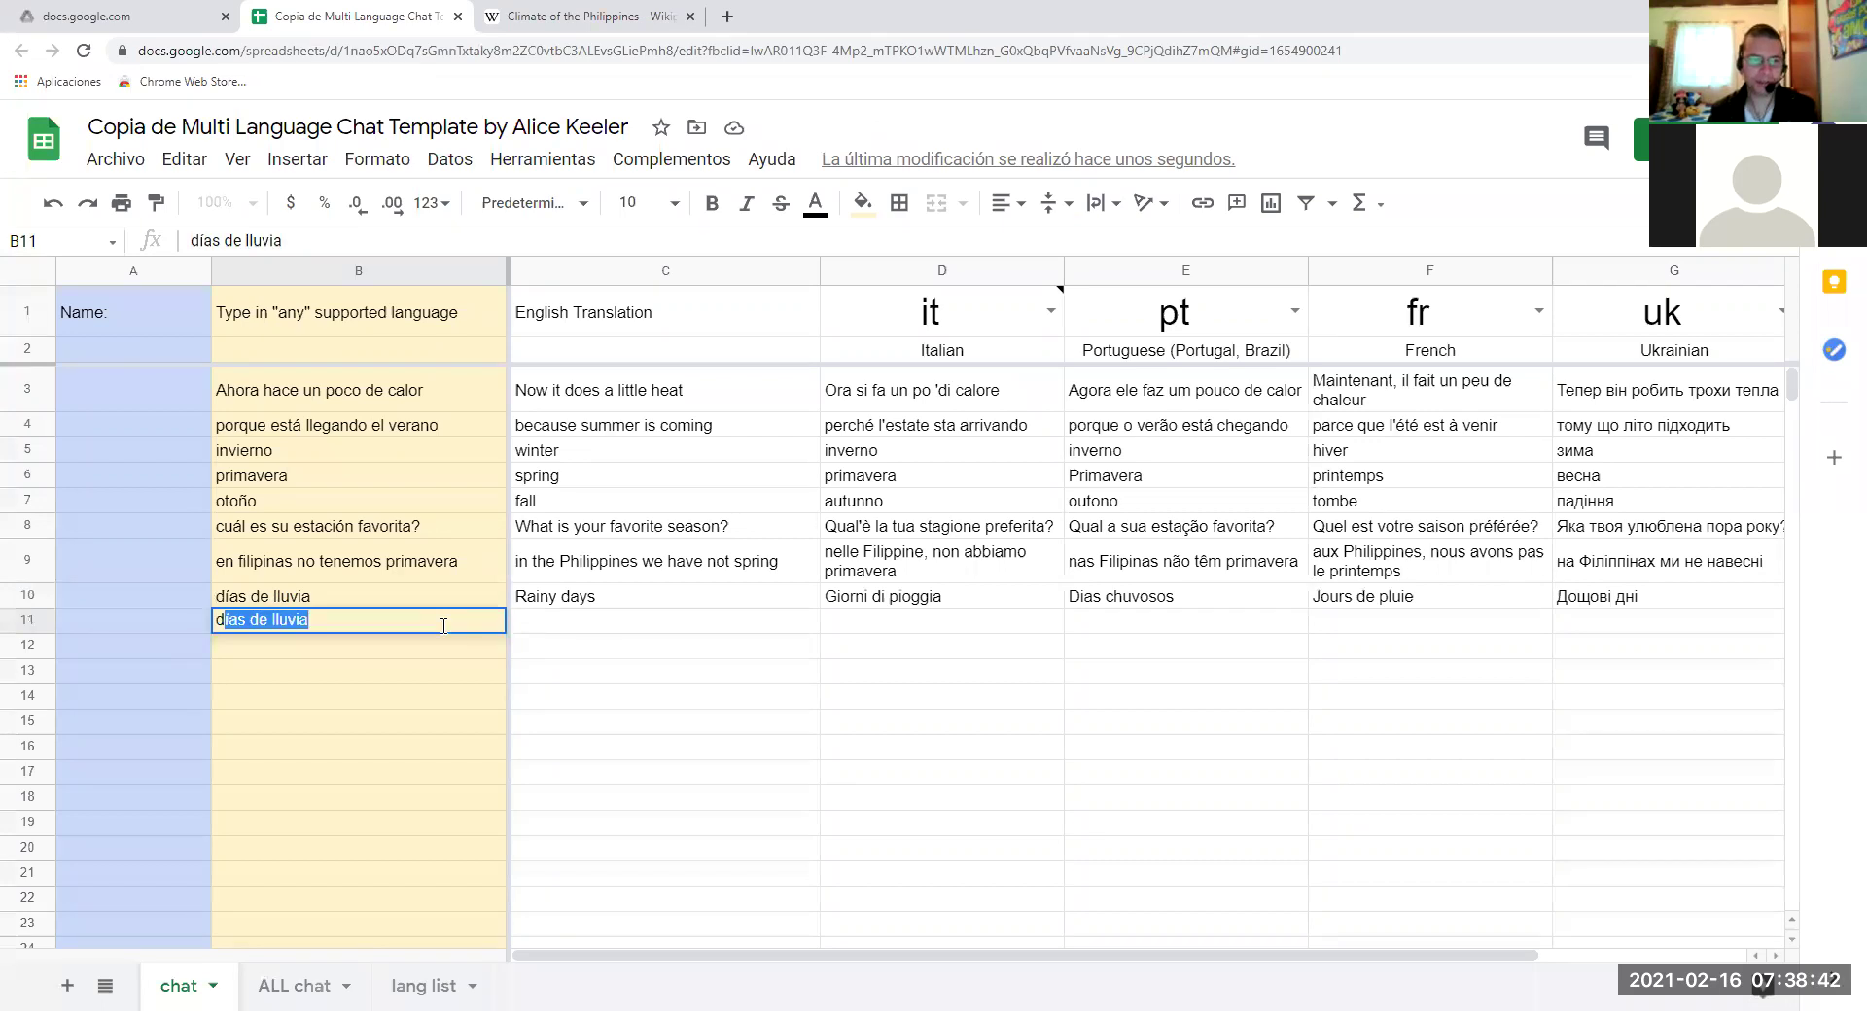
pyautogui.write('ías de mu')
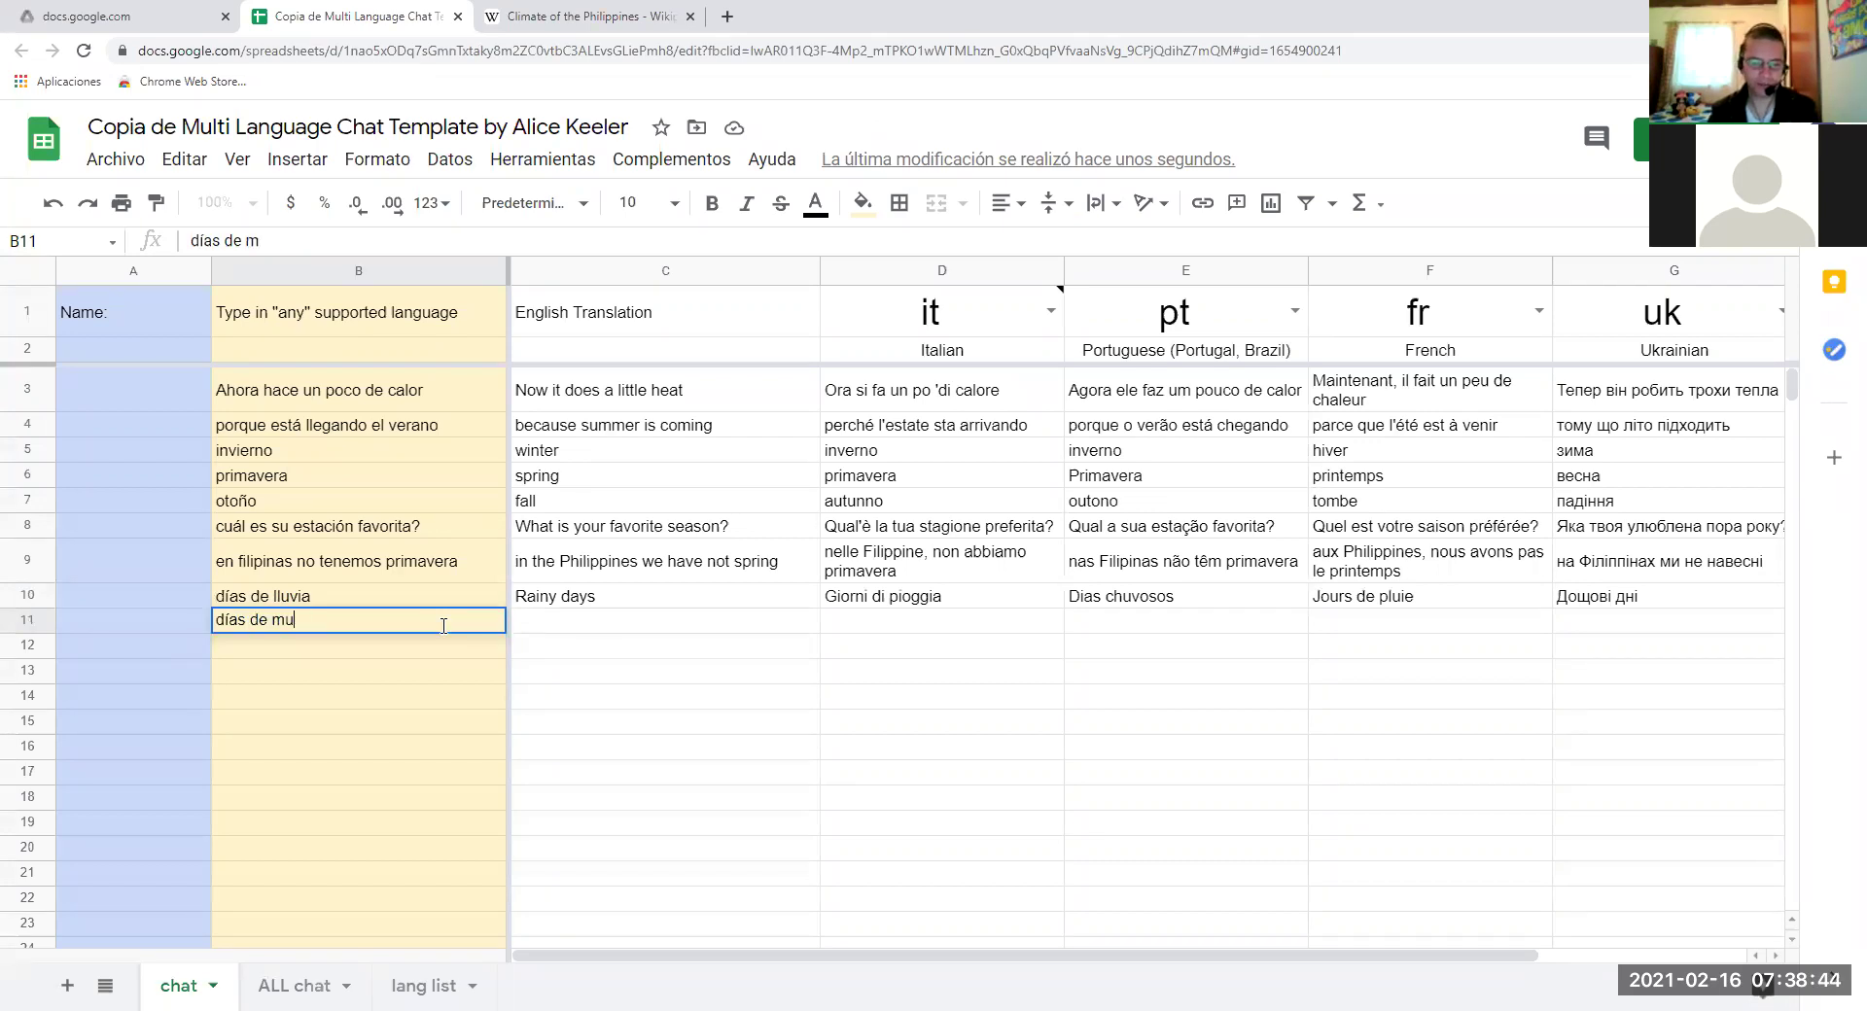
pyautogui.write('cho sol')
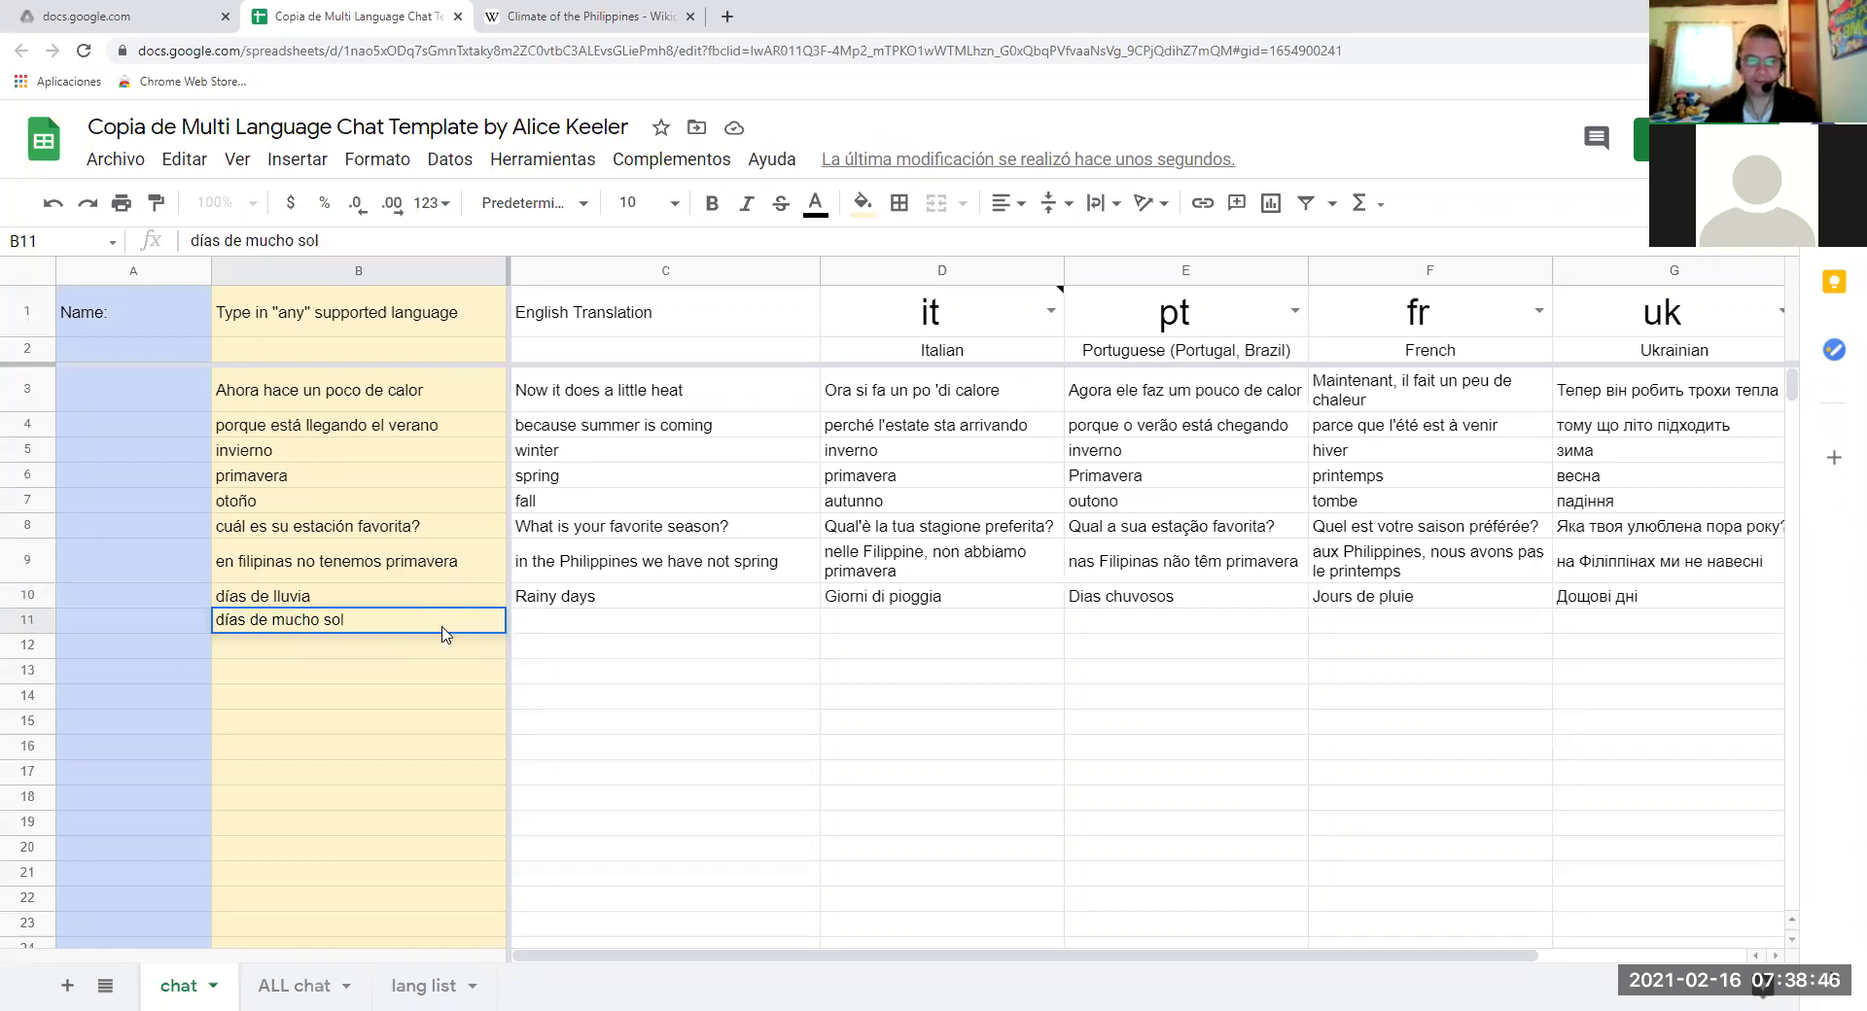
pyautogui.press('Return')
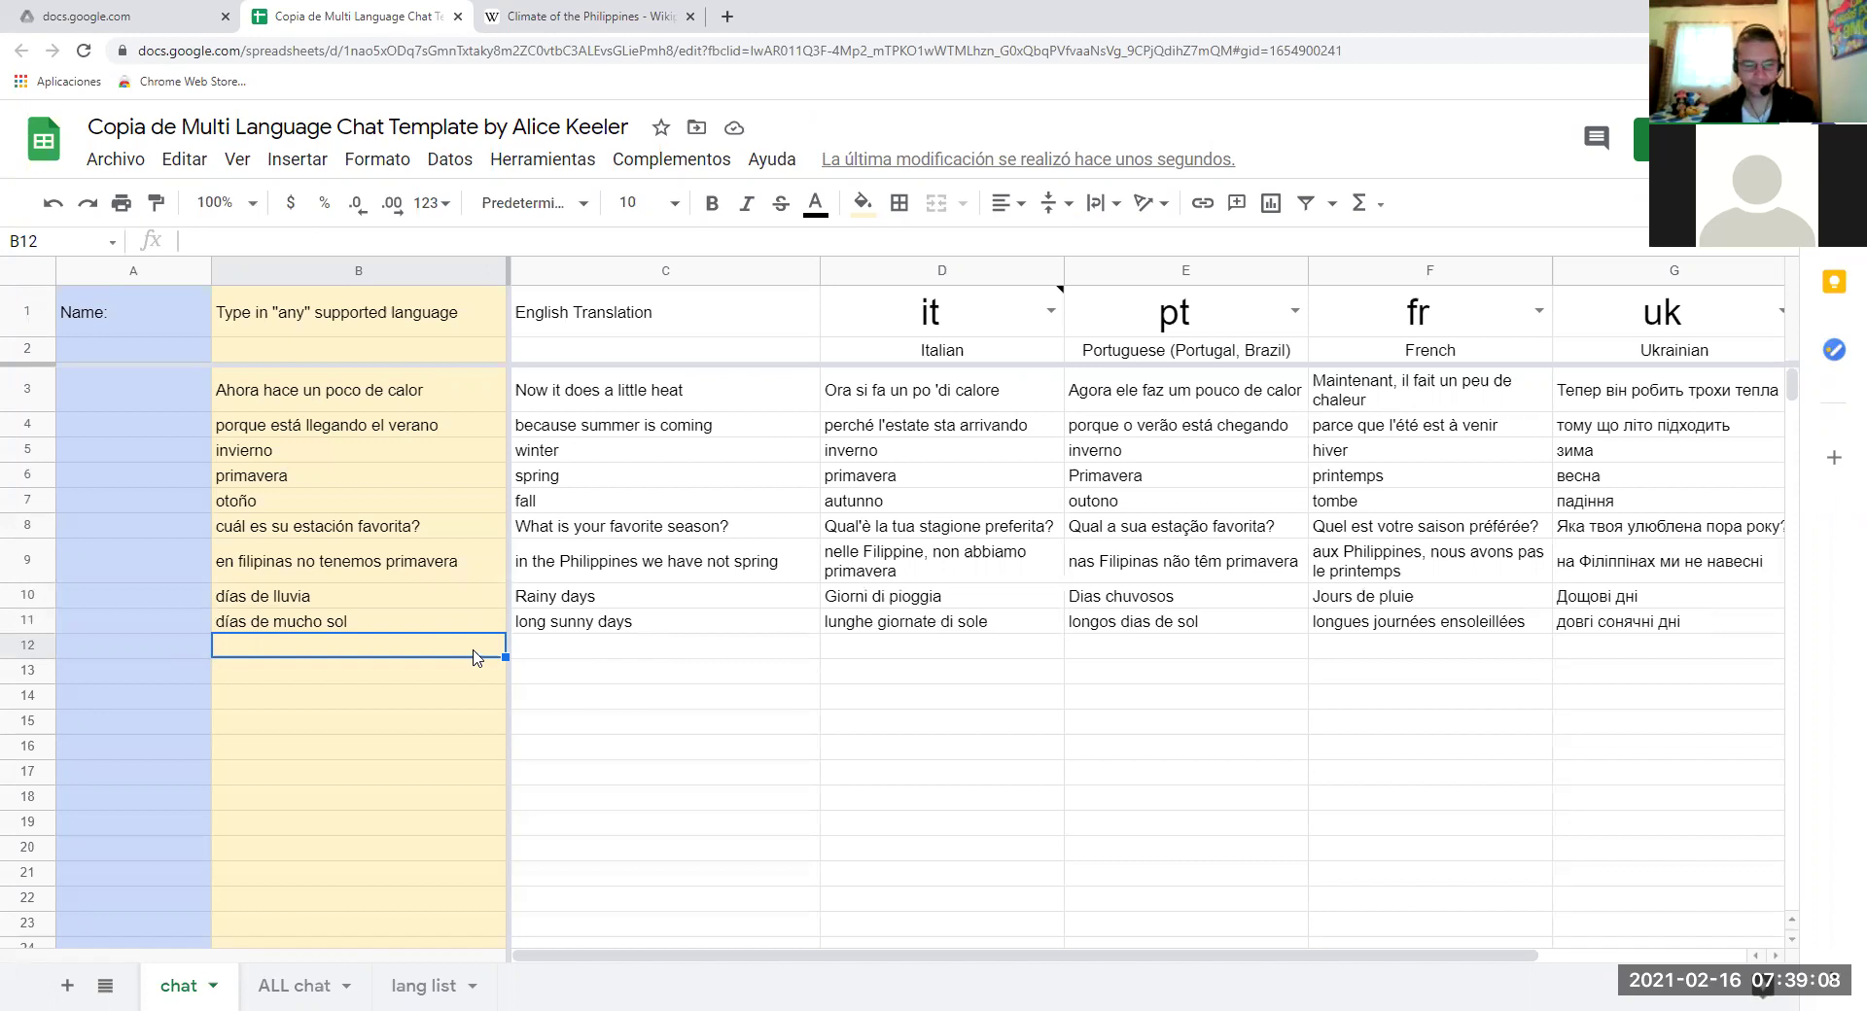
# Enter the question "Cuánto hace que estás aprendiendo español?" in cell B12.
pyautogui.write('Cu')
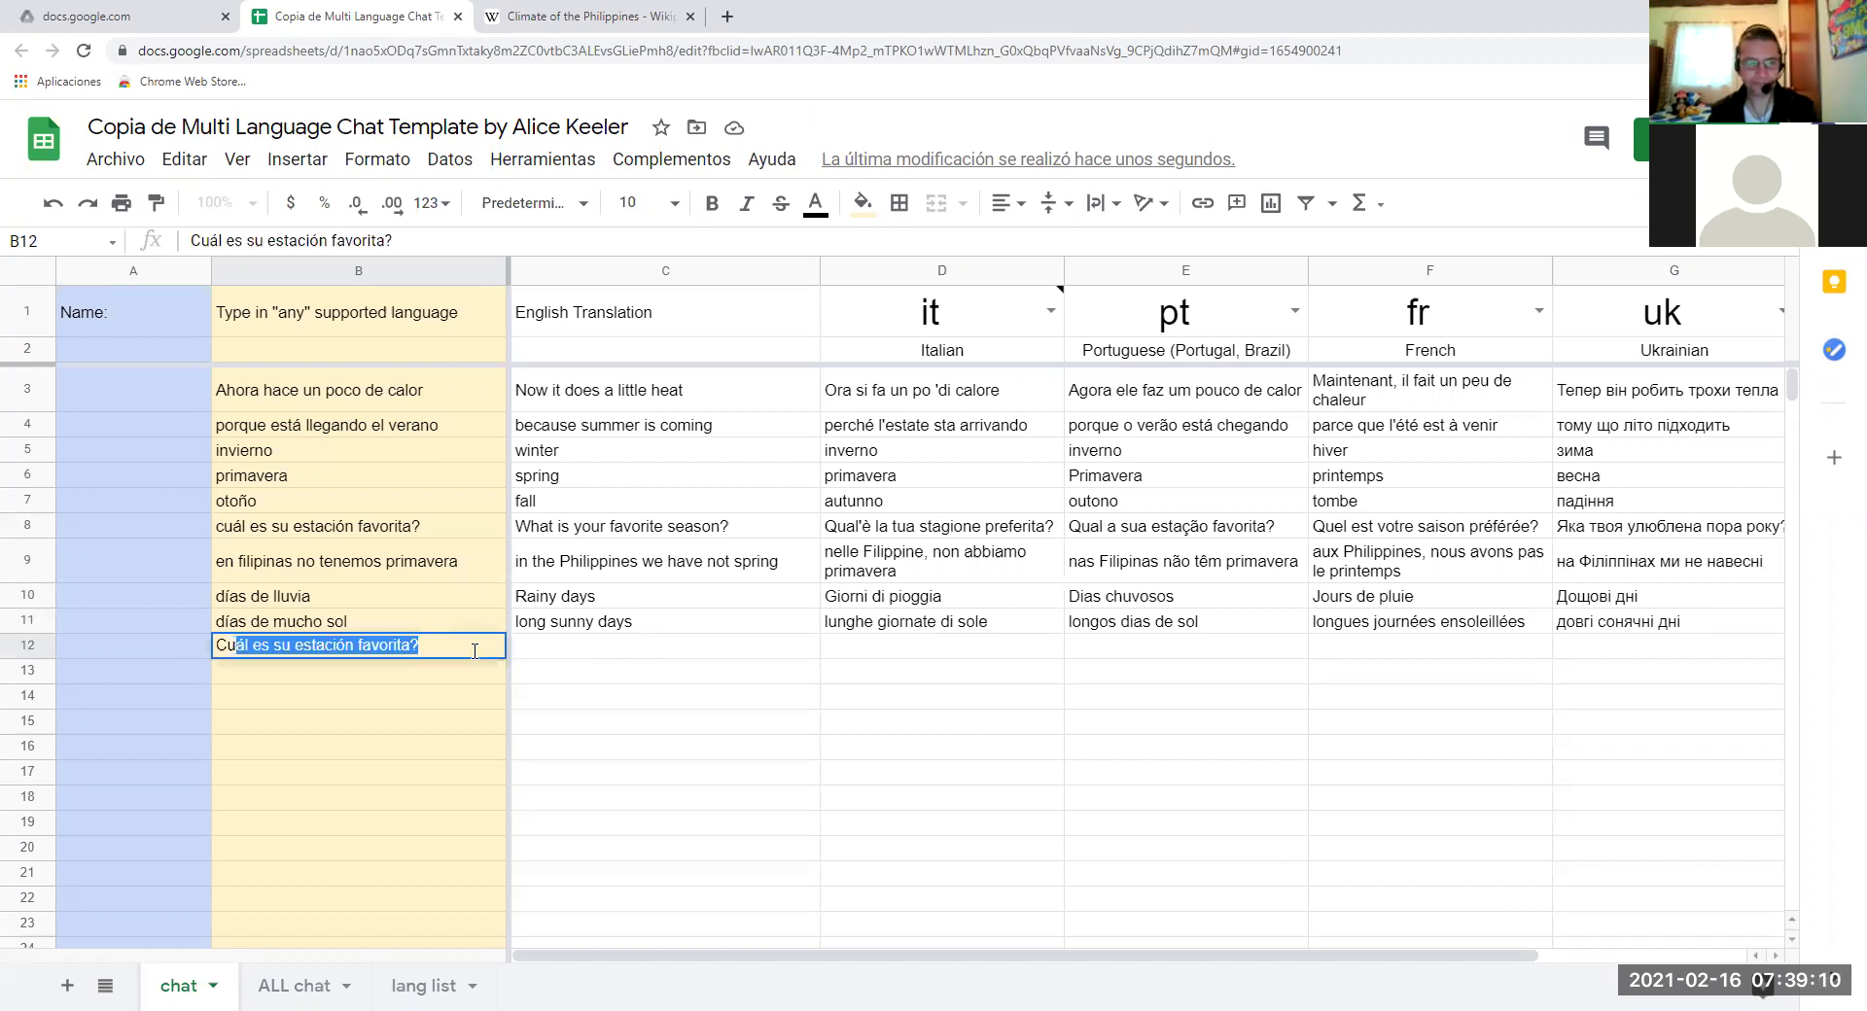
pyautogui.press('BackSpace')
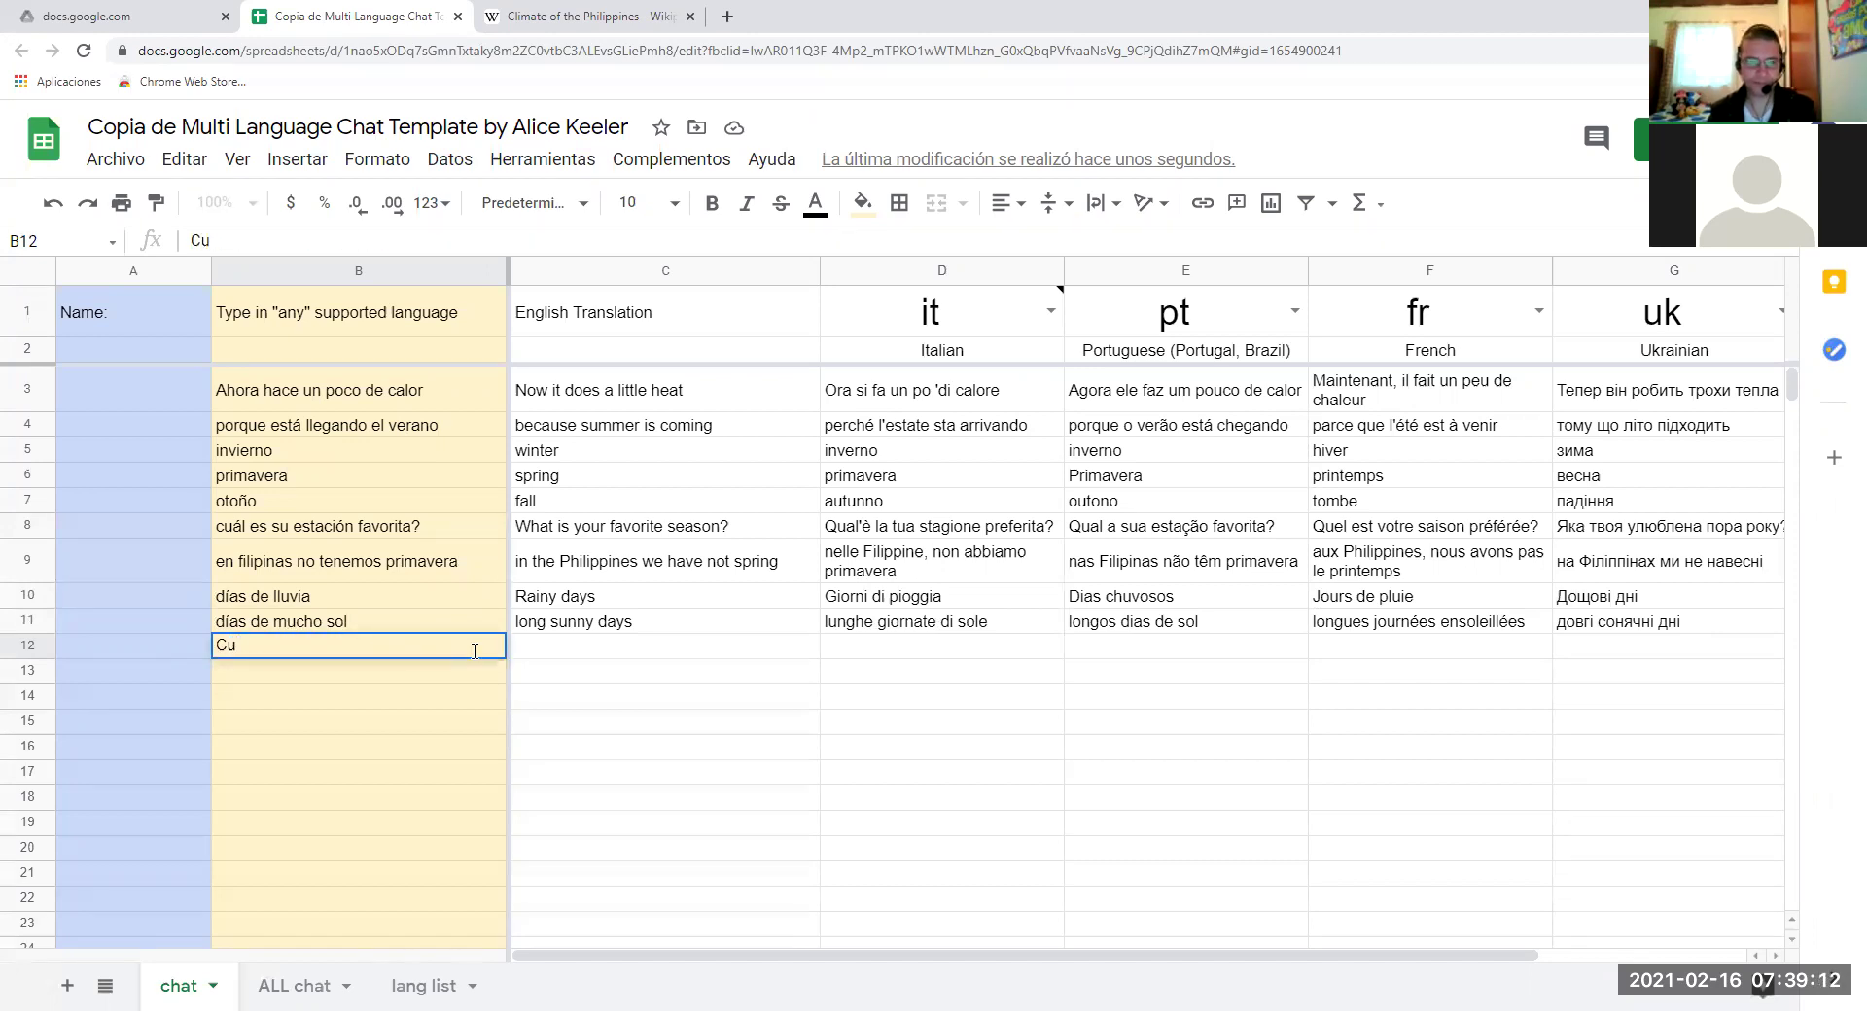
pyautogui.write('ánto hace qu')
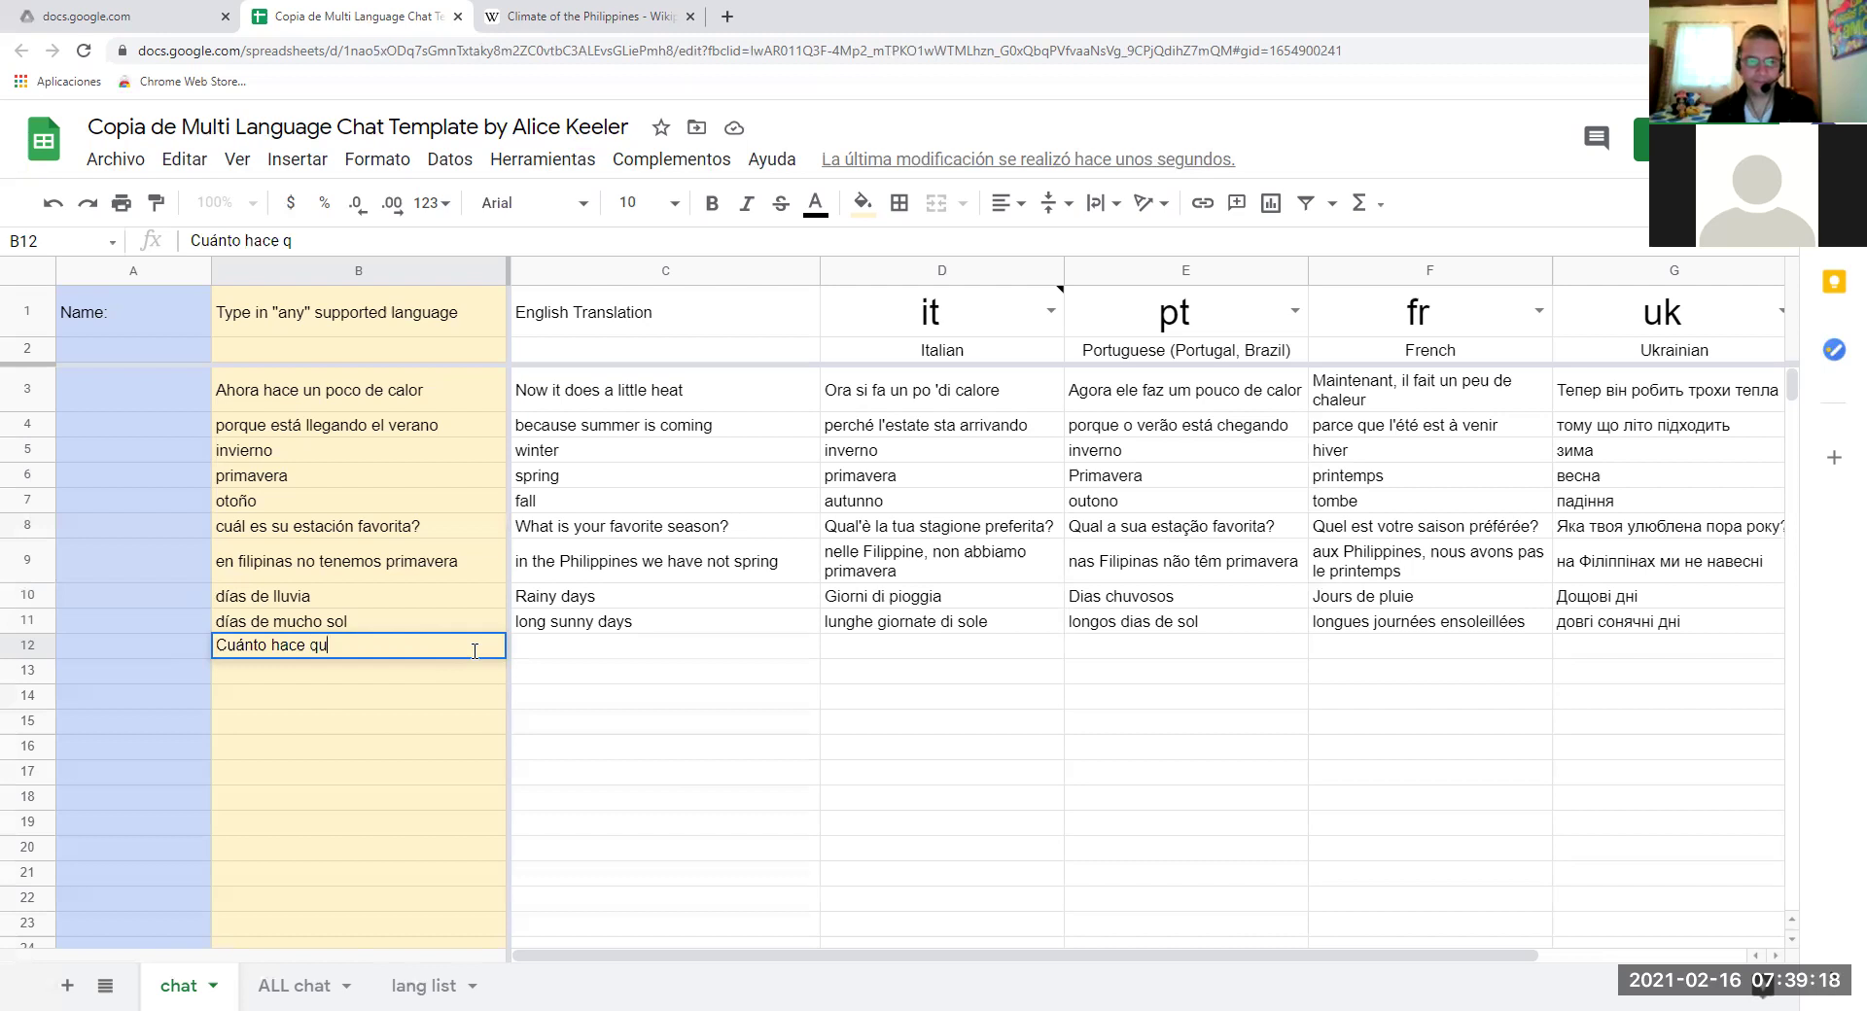
pyautogui.write('e est')
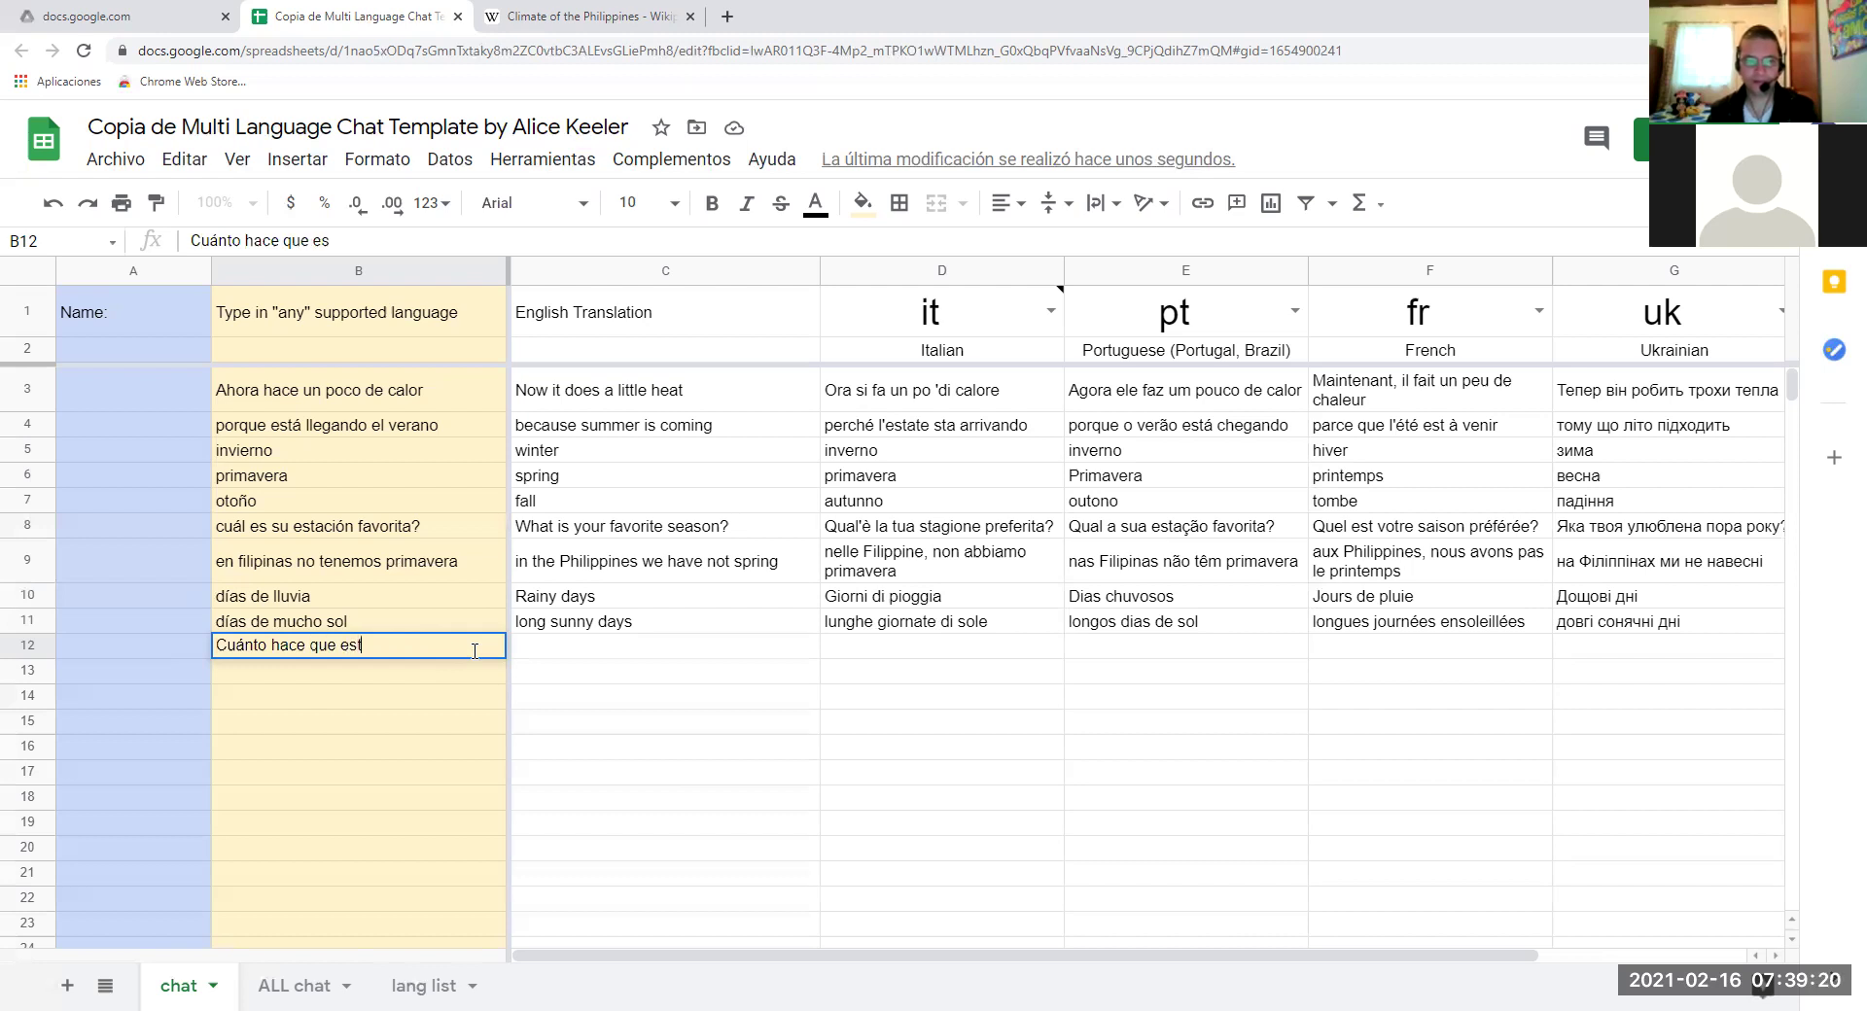
pyautogui.write('ás aprendiendo')
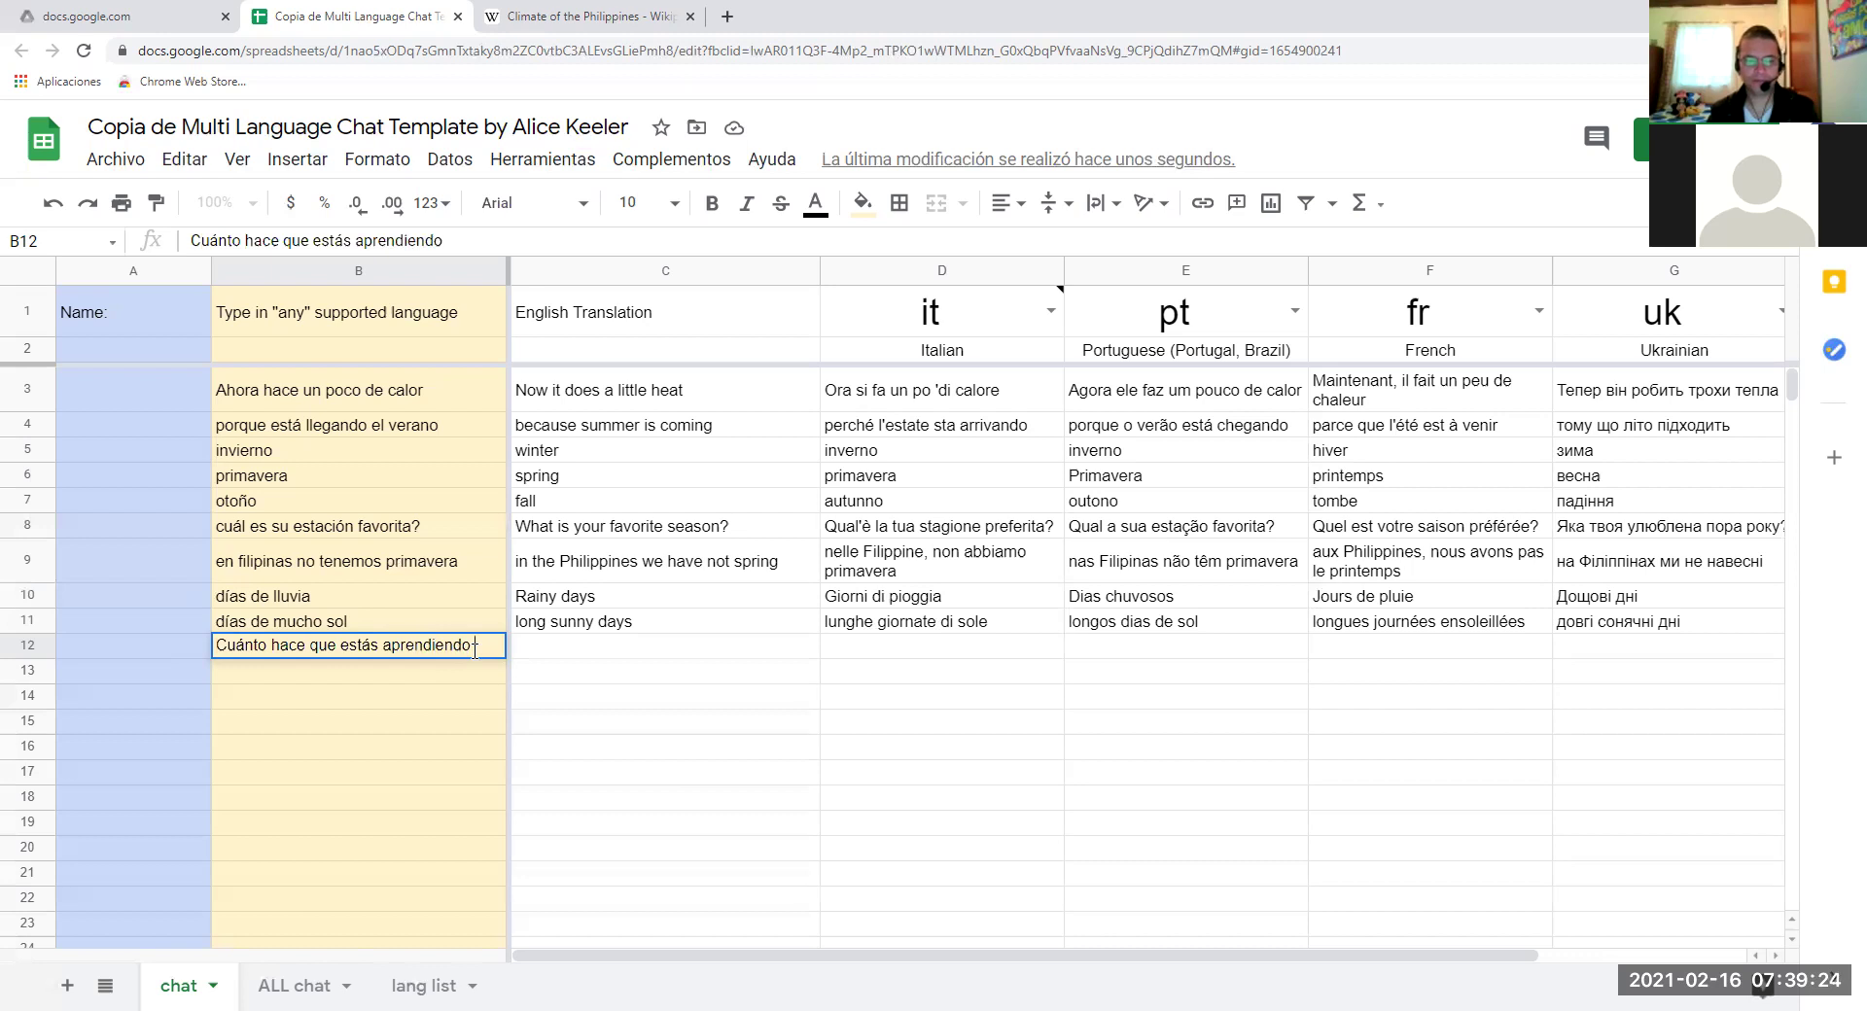
pyautogui.write(' e')
pyautogui.write('spaño')
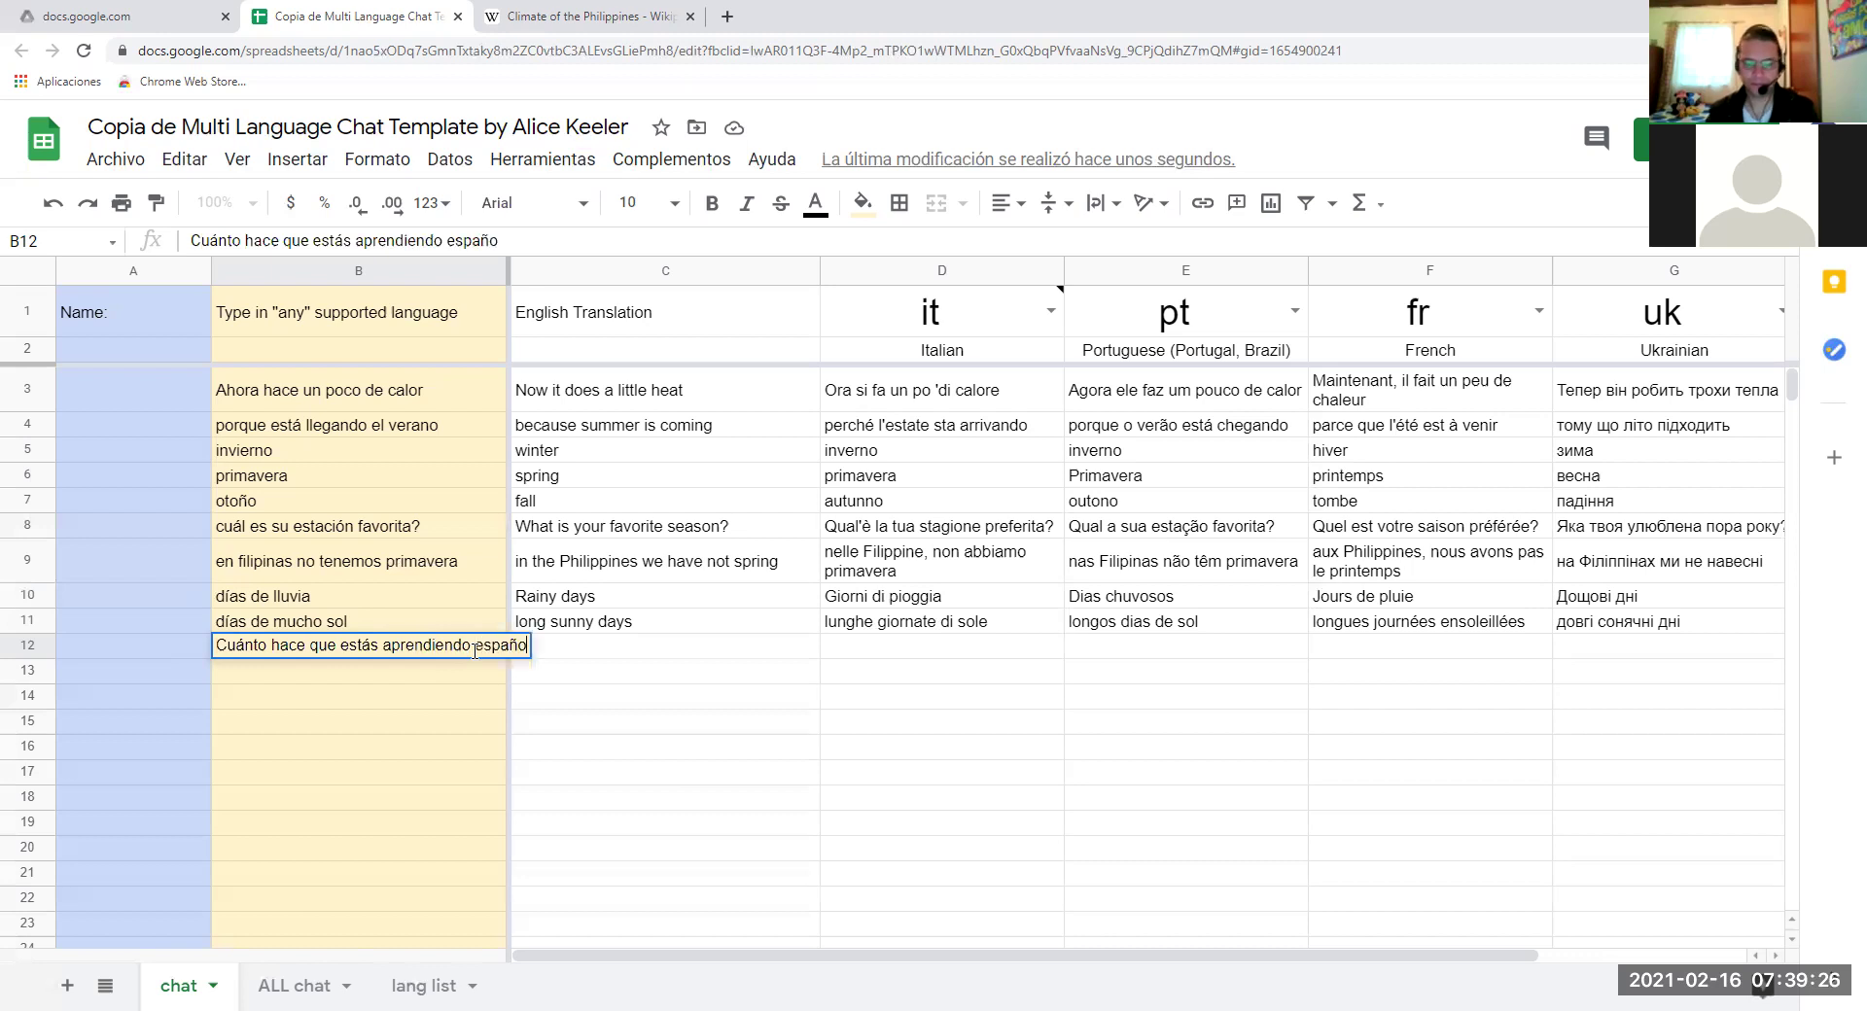
pyautogui.write('l?')
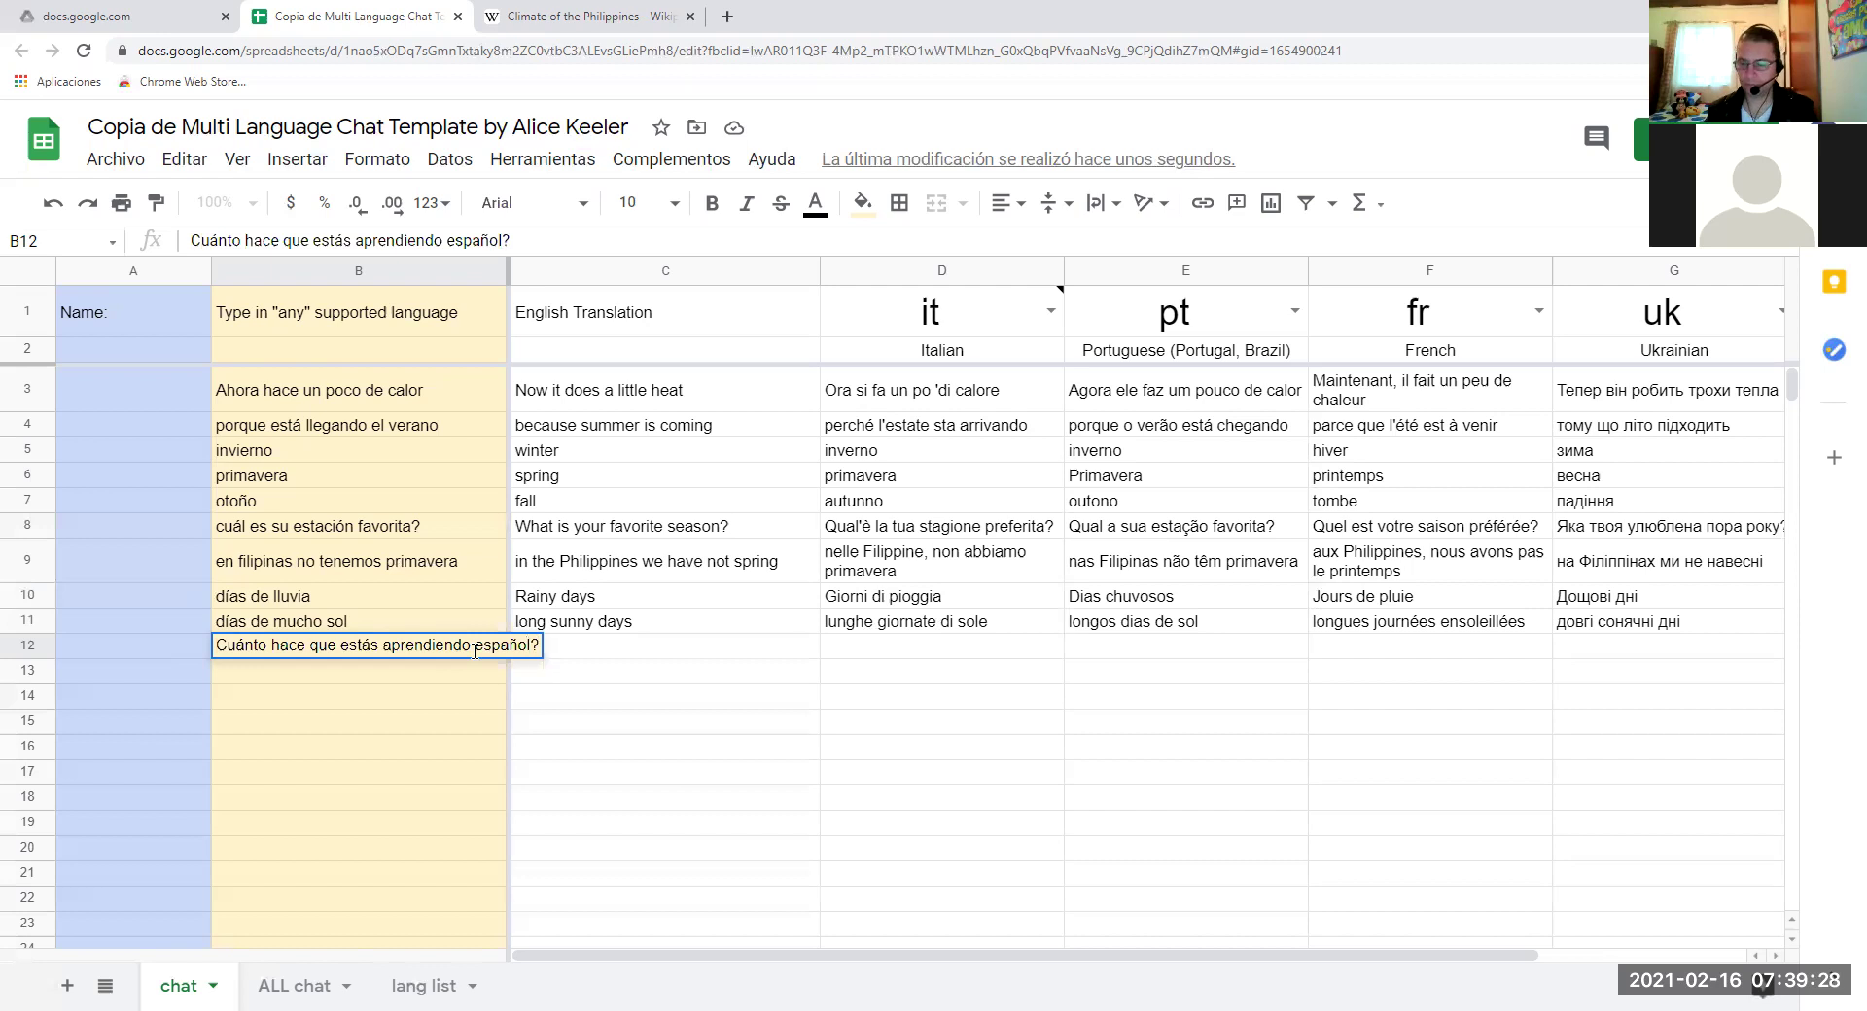
pyautogui.press('Return')
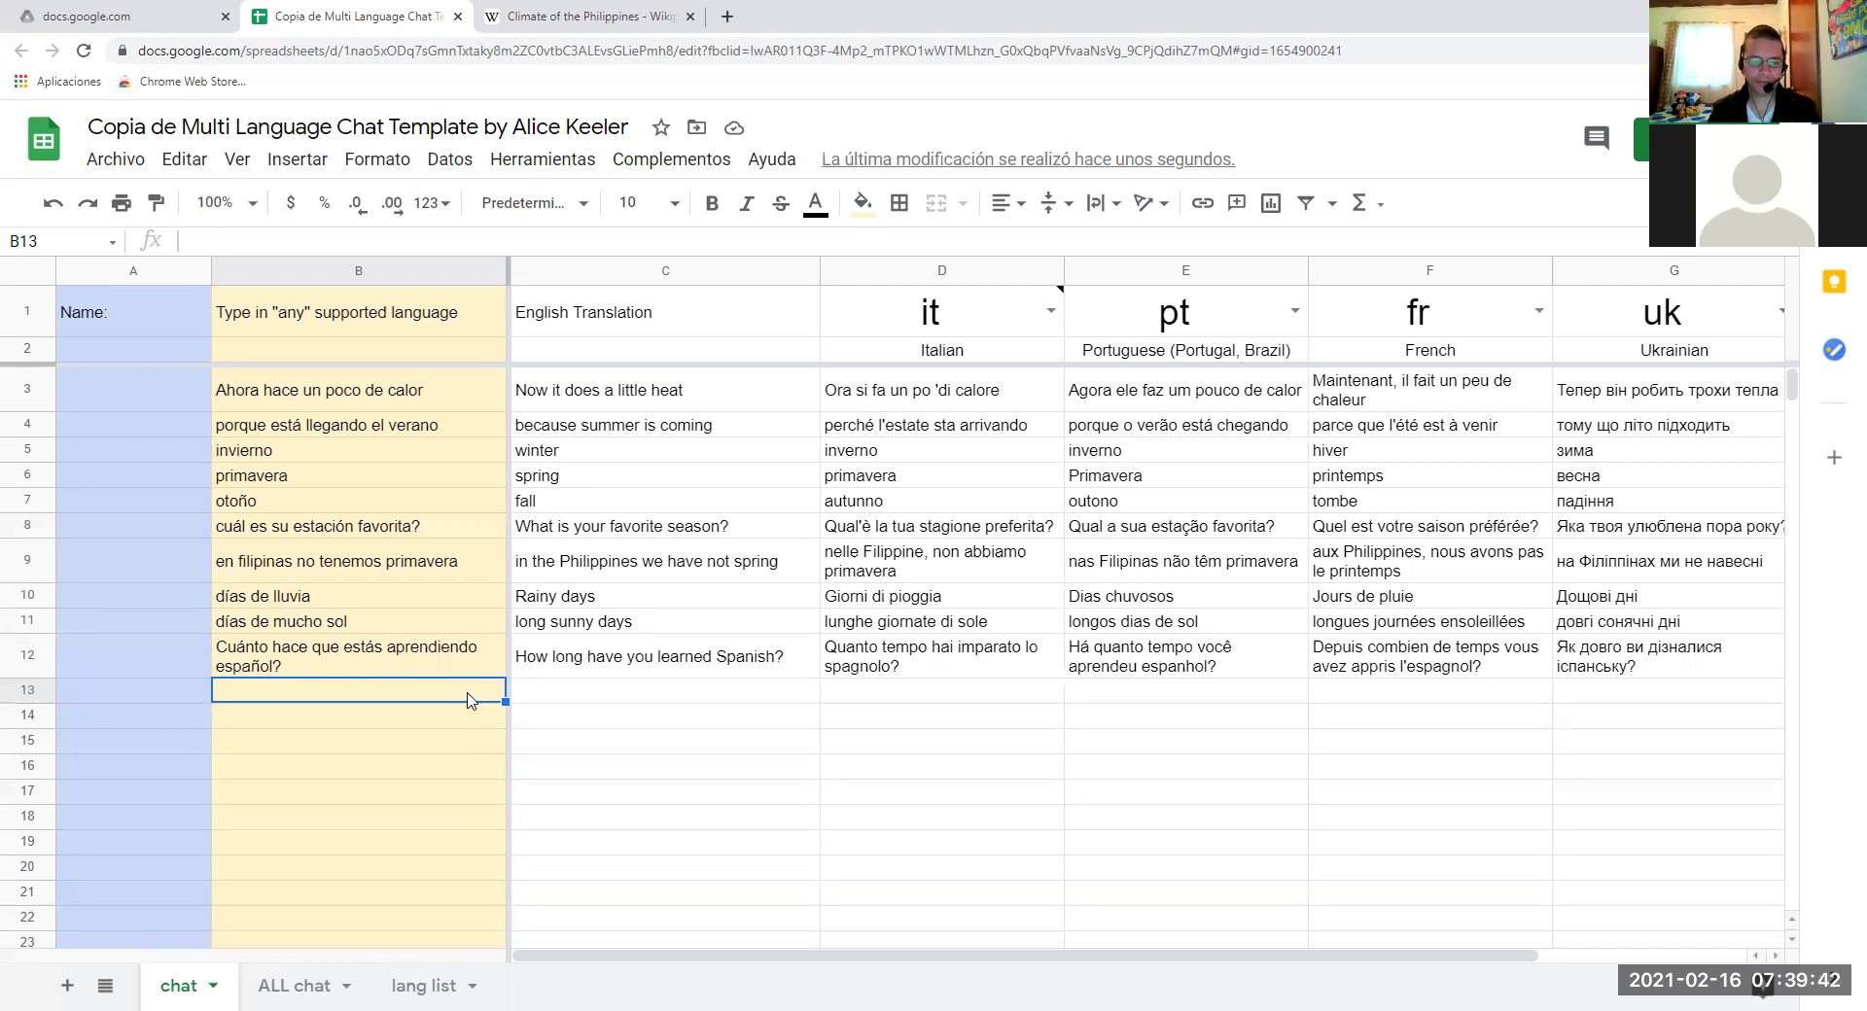
# Enter the sentence "he estado estudiando español por diez meses" in cell B13.
pyautogui.write('hee')
pyautogui.press('BackSpace')
pyautogui.press('BackSpace')
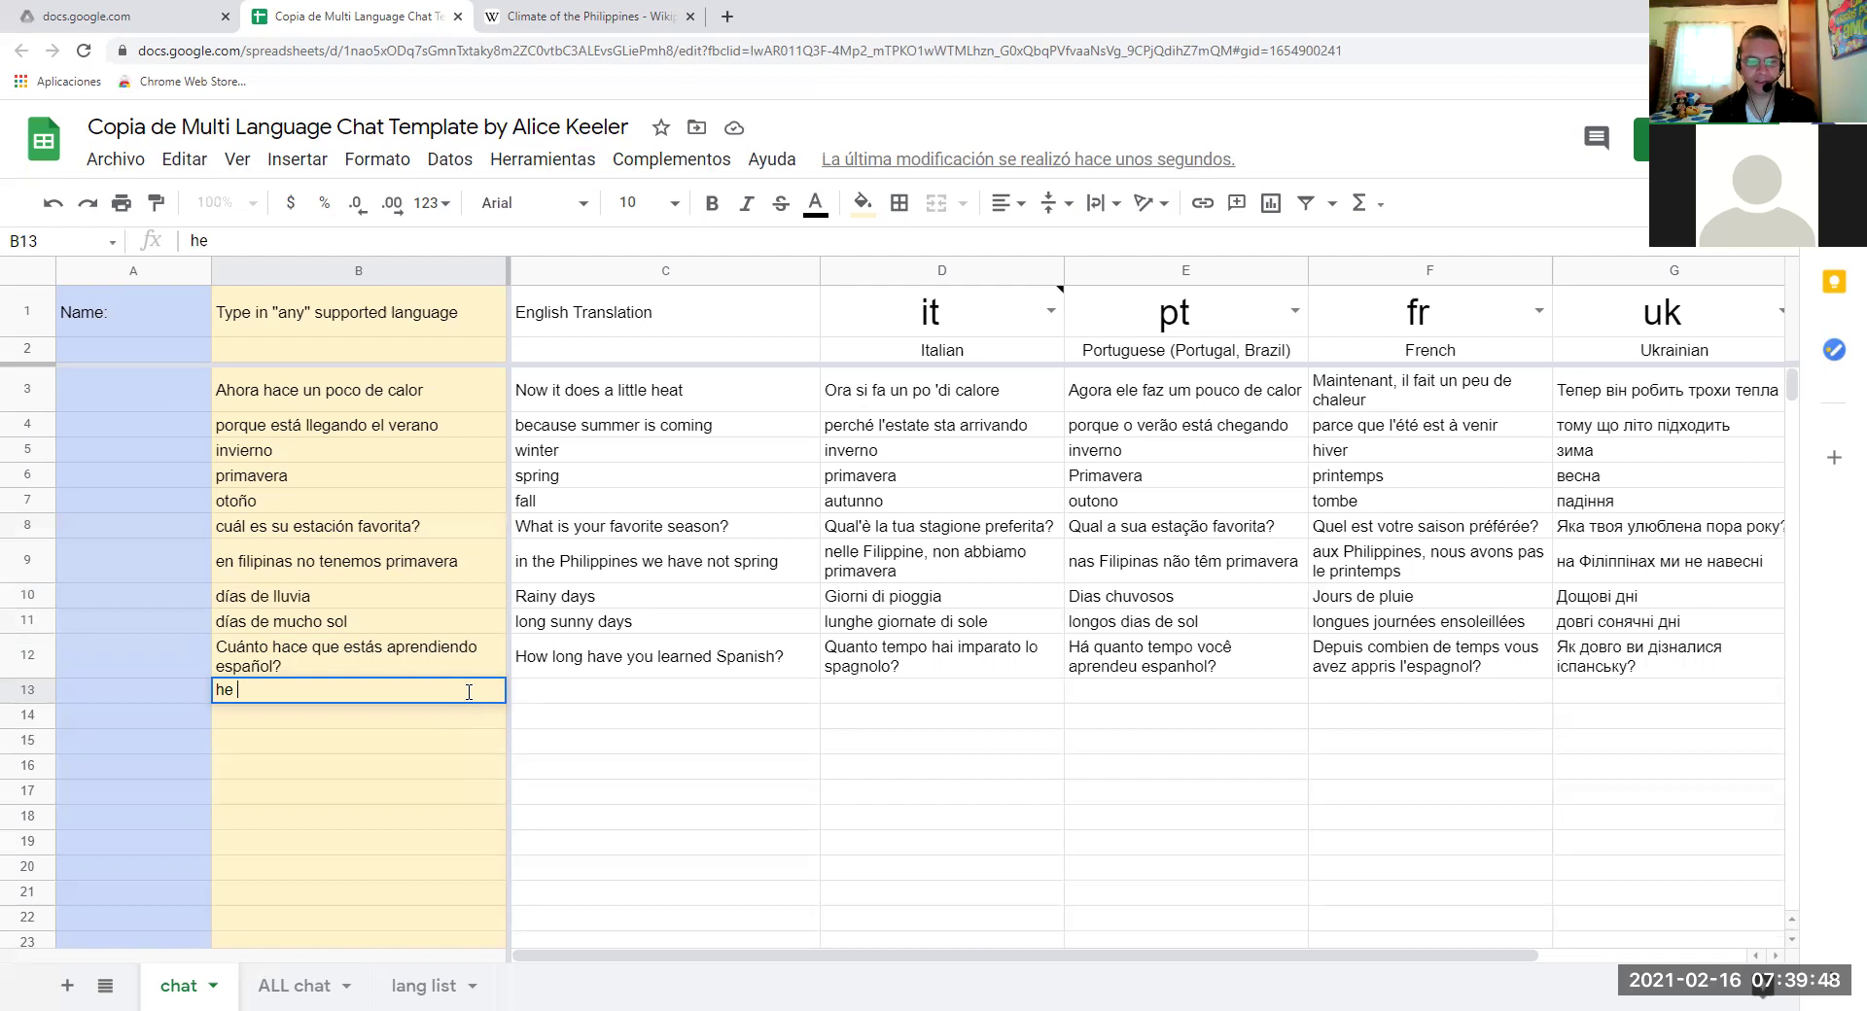
pyautogui.write('estad')
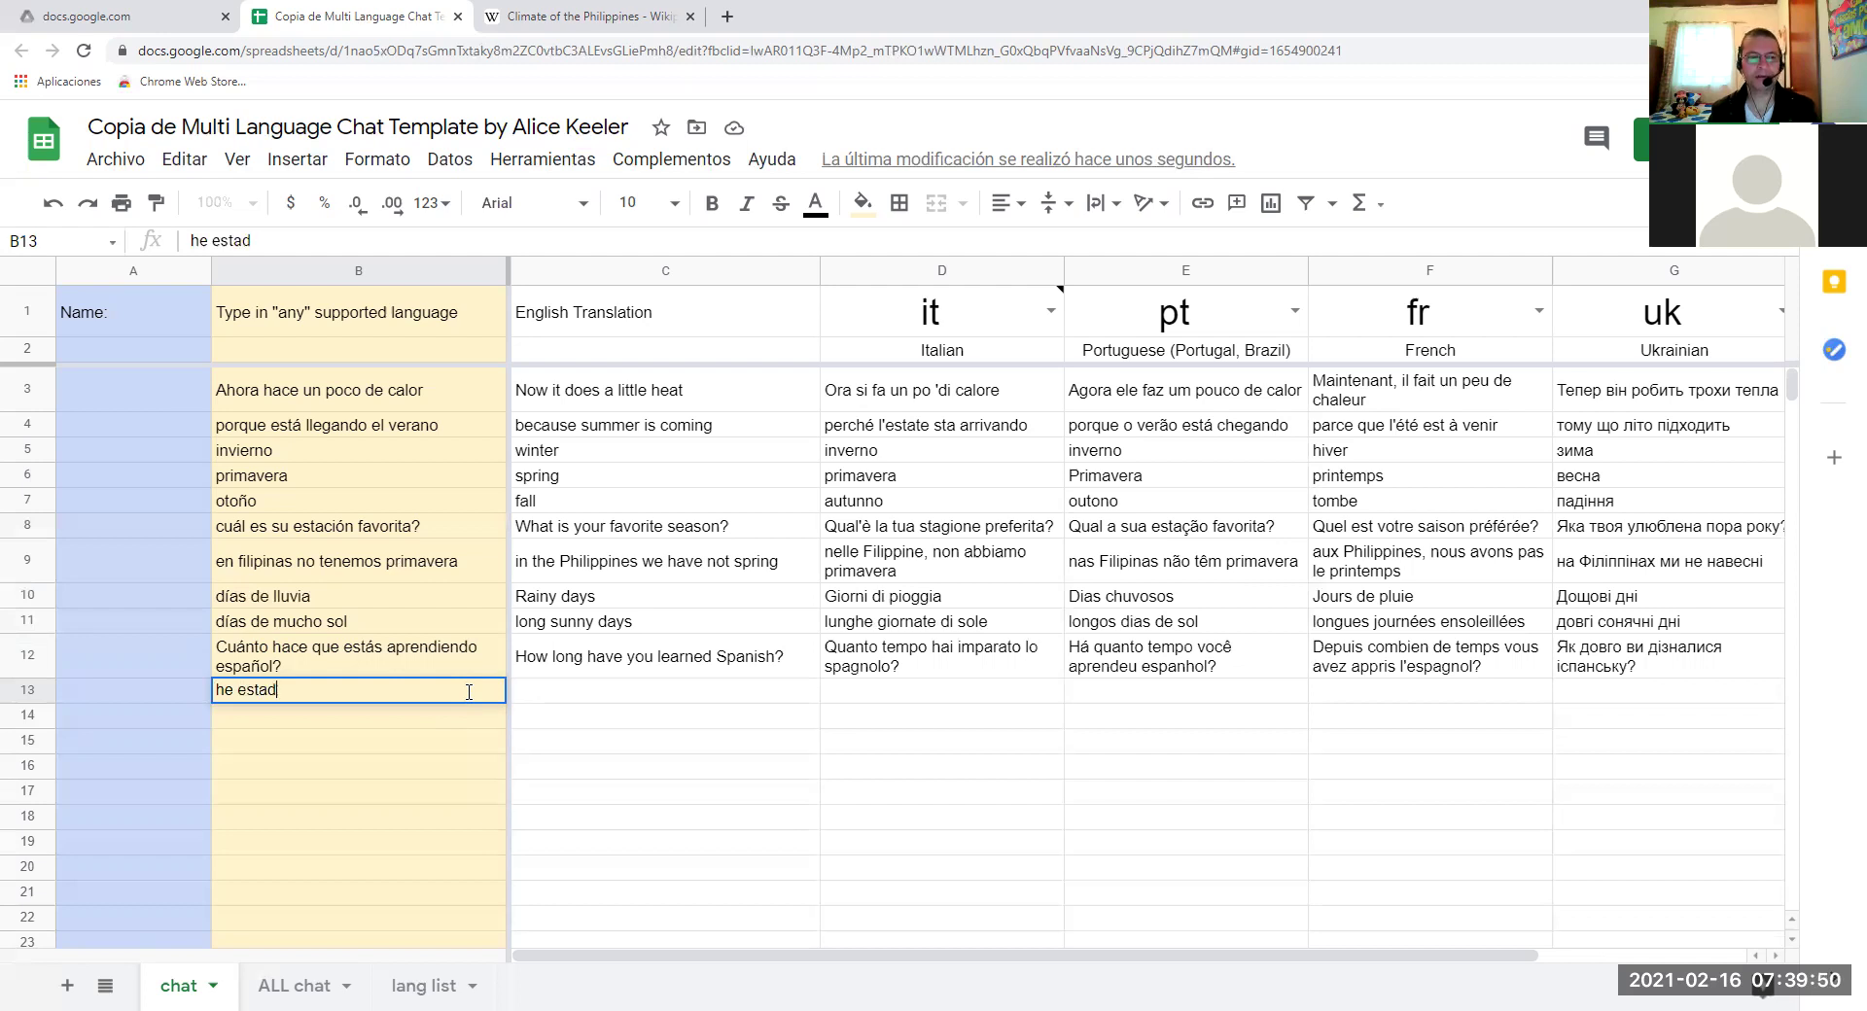
pyautogui.write('o estudi')
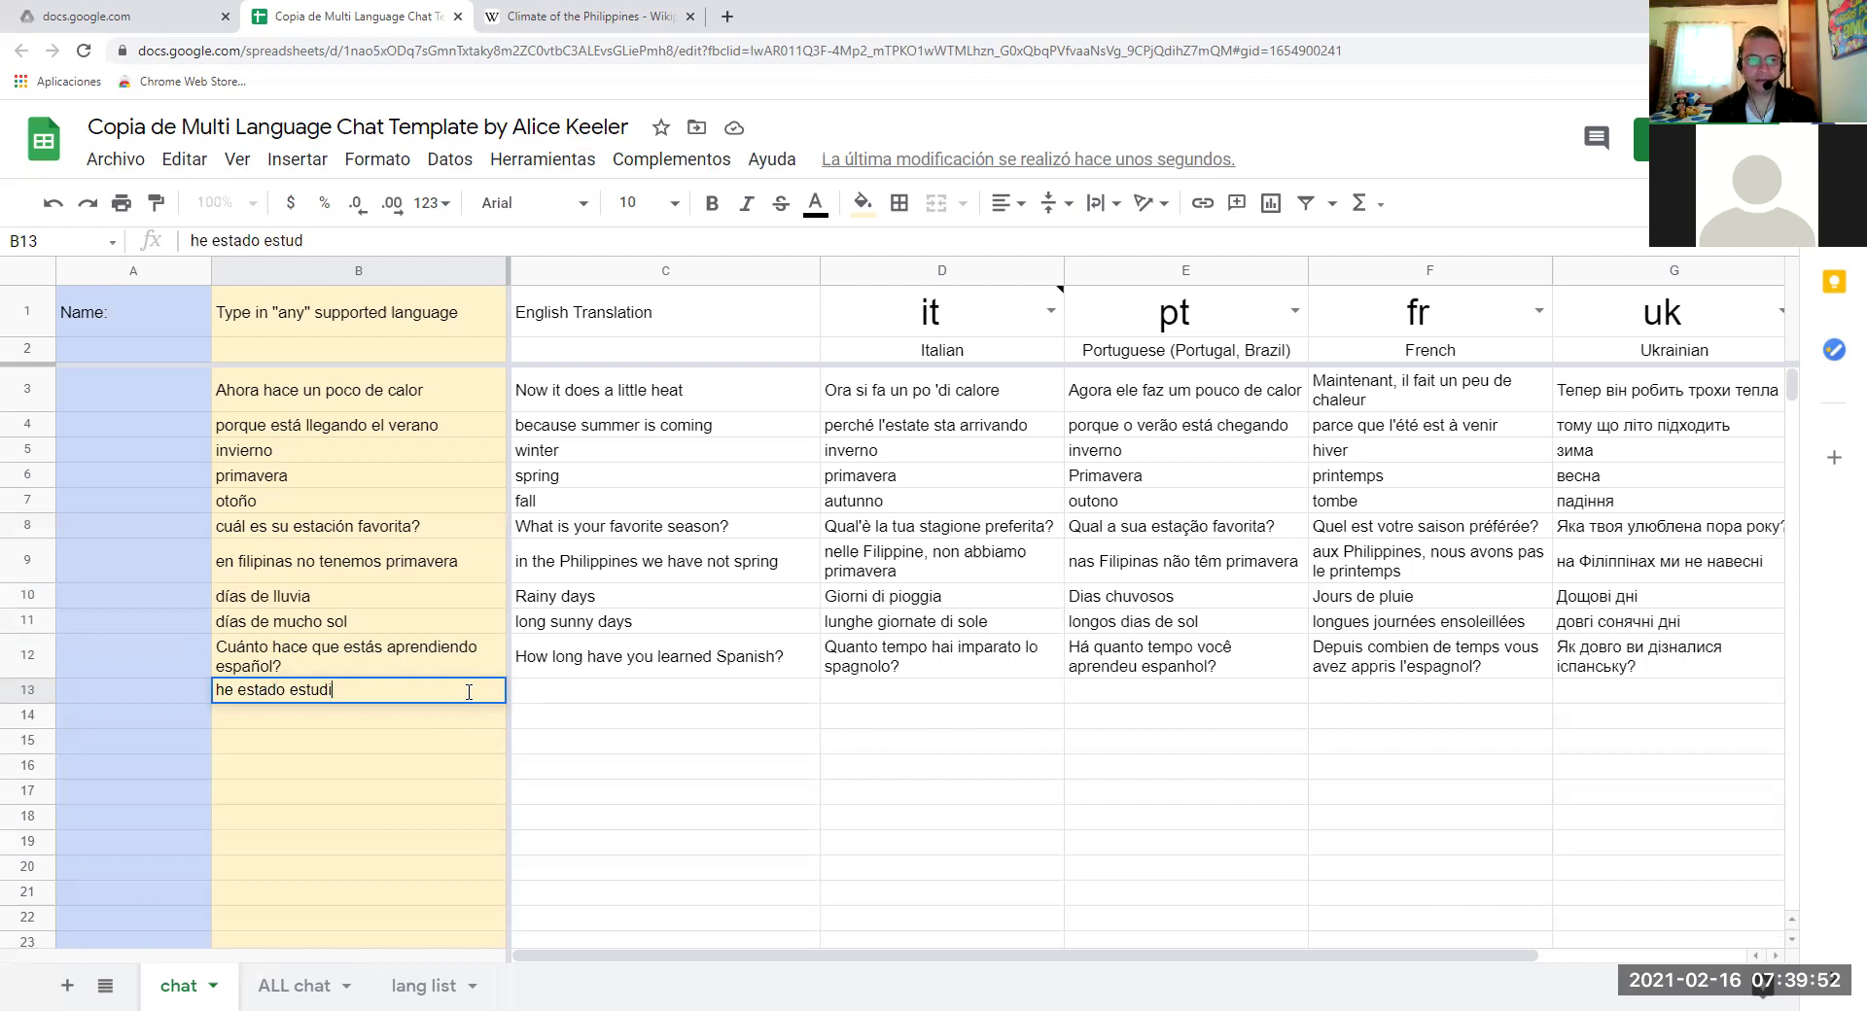
pyautogui.write('ando e')
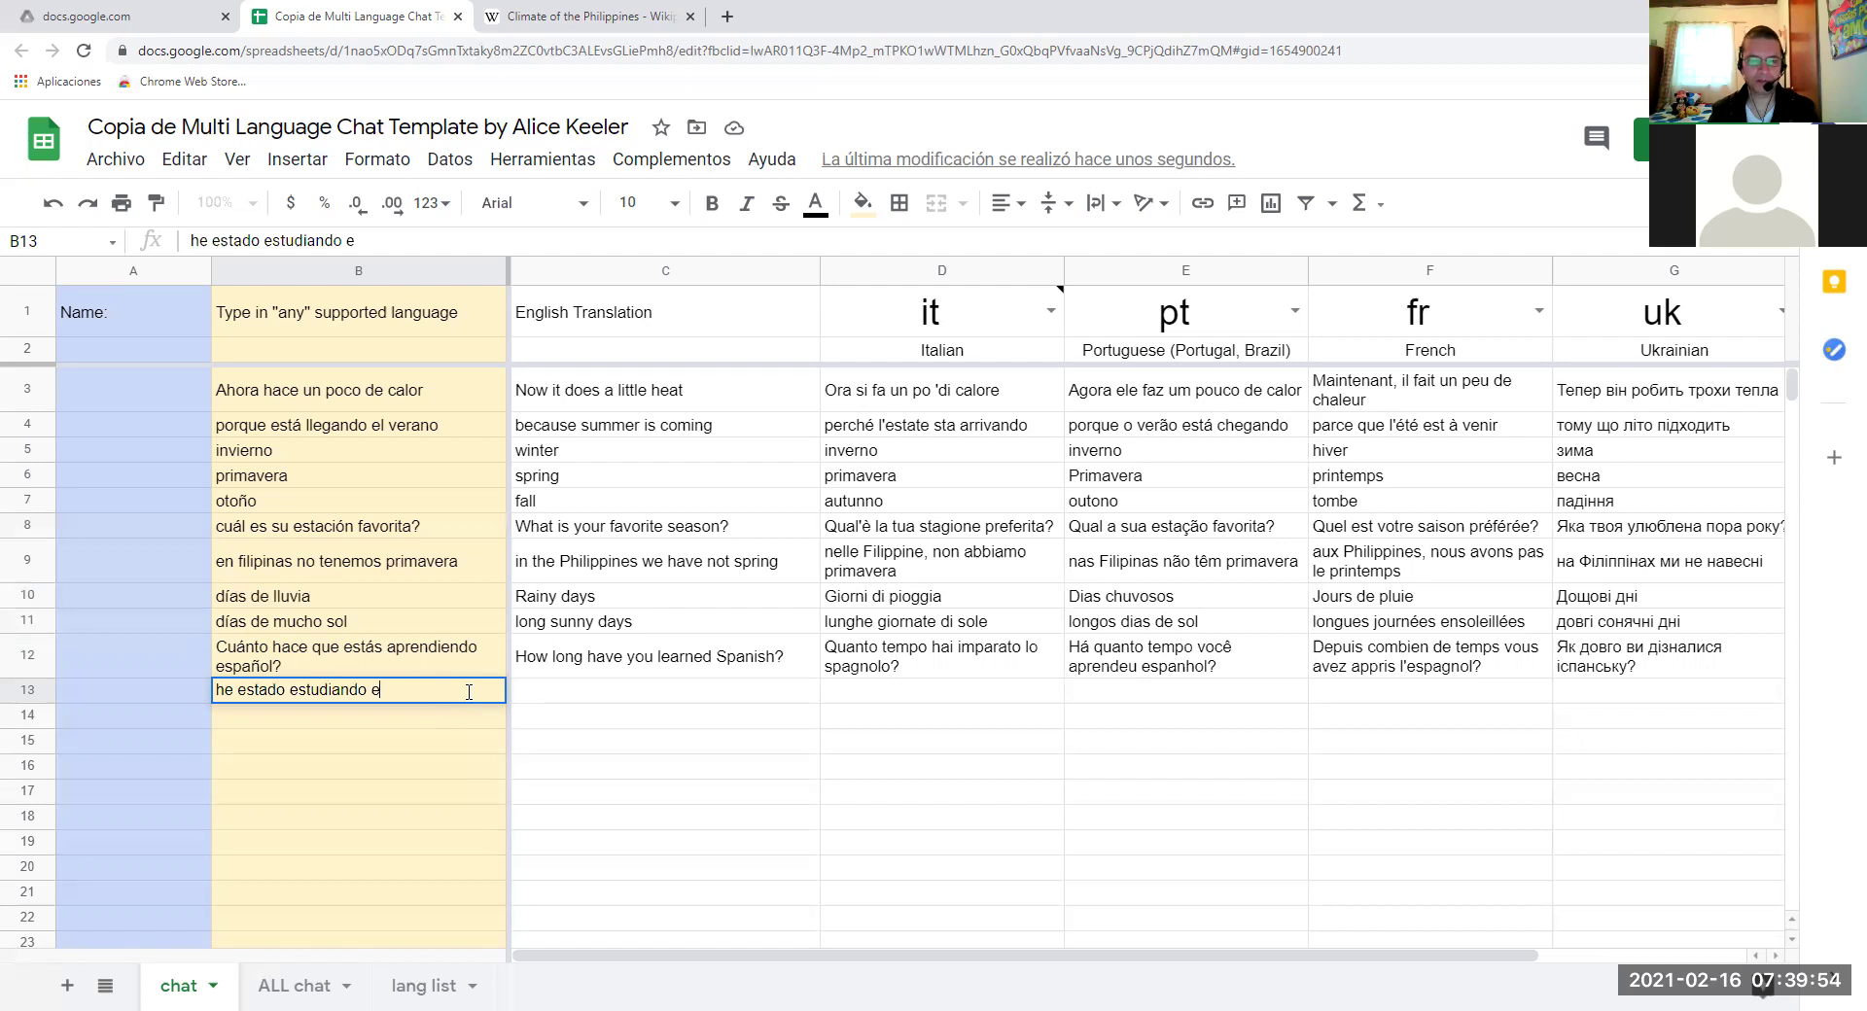
pyautogui.write('spaol')
pyautogui.press('BackSpace')
pyautogui.press('BackSpace')
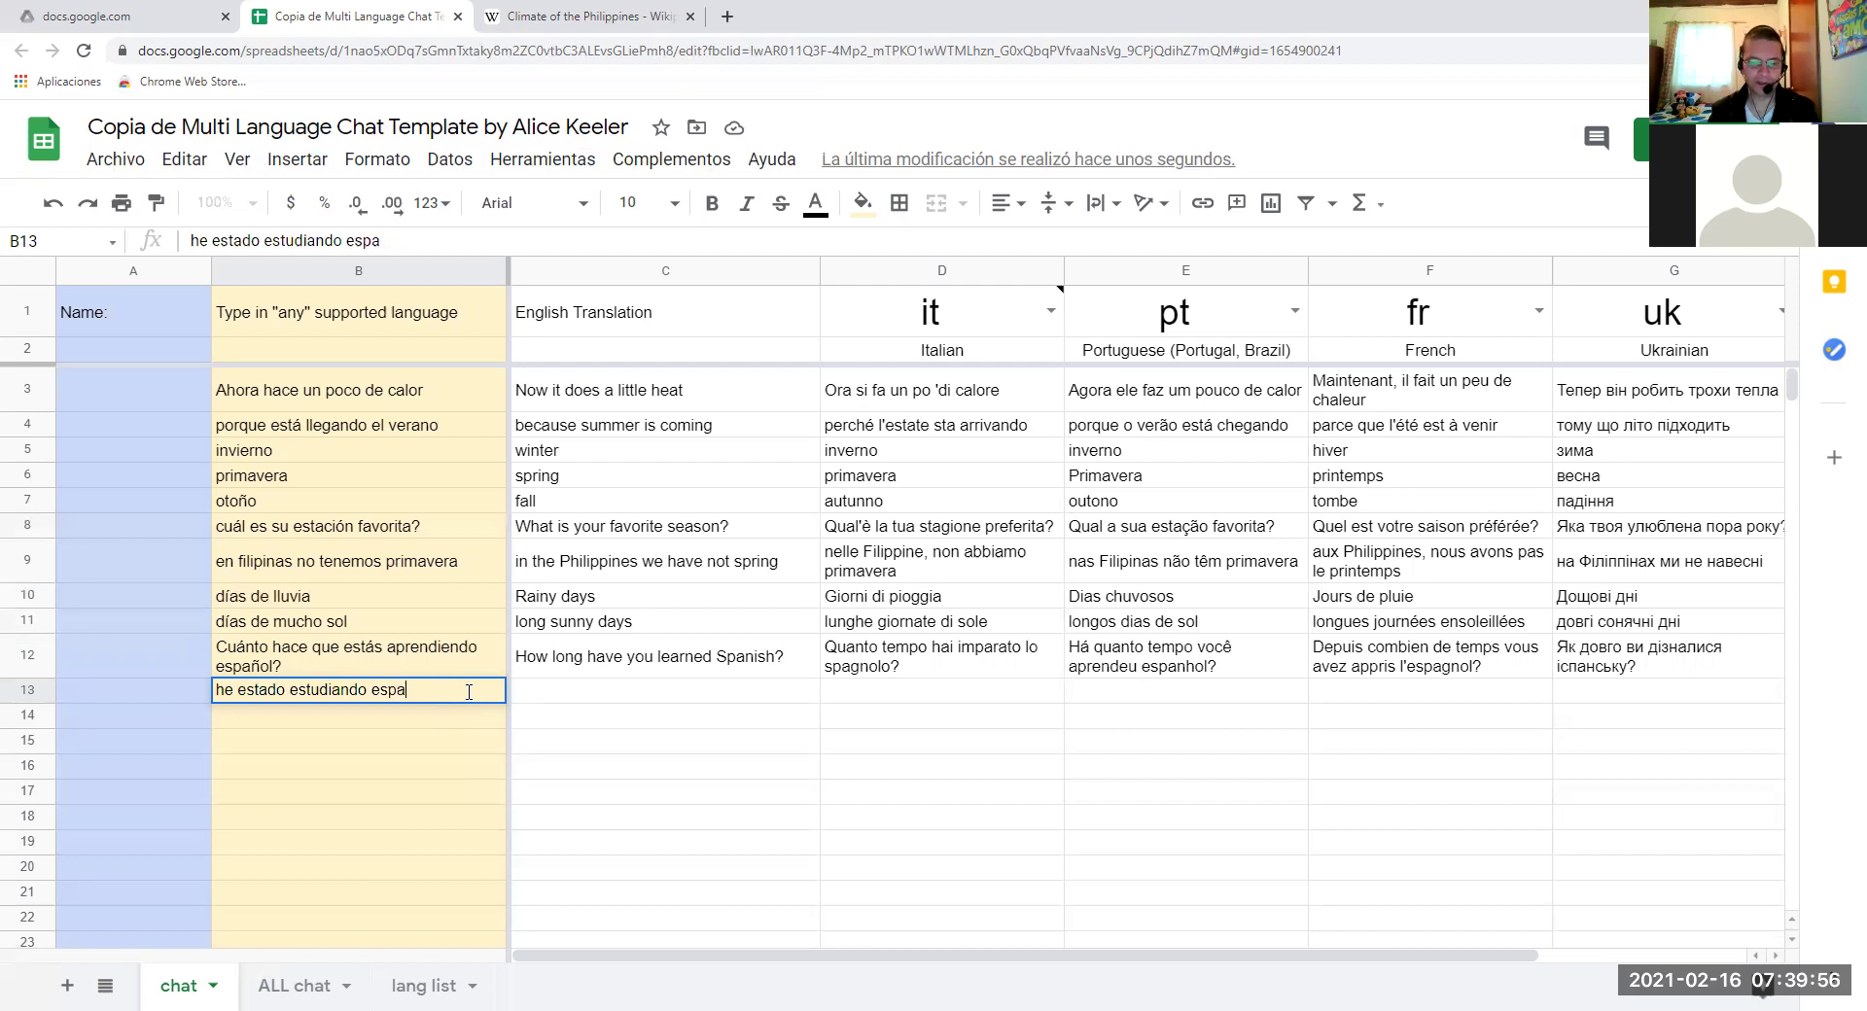
pyautogui.write('ñol por d')
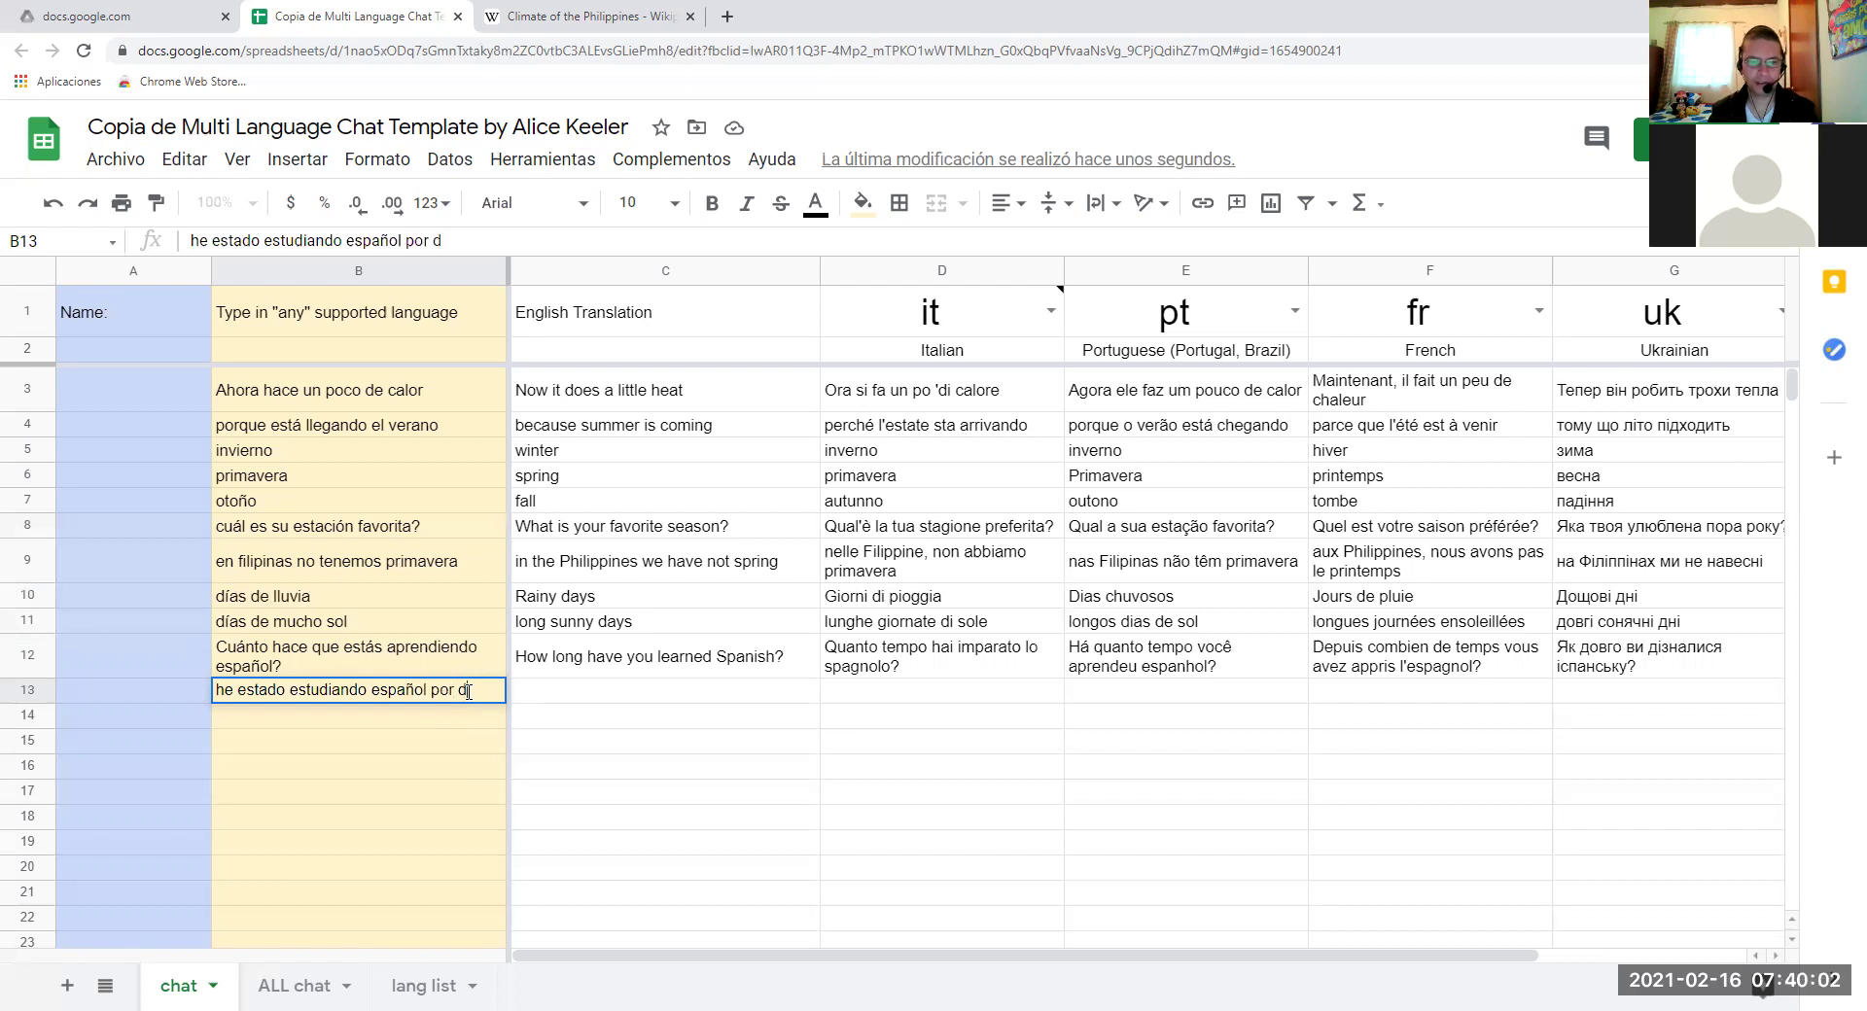
pyautogui.write('iez m')
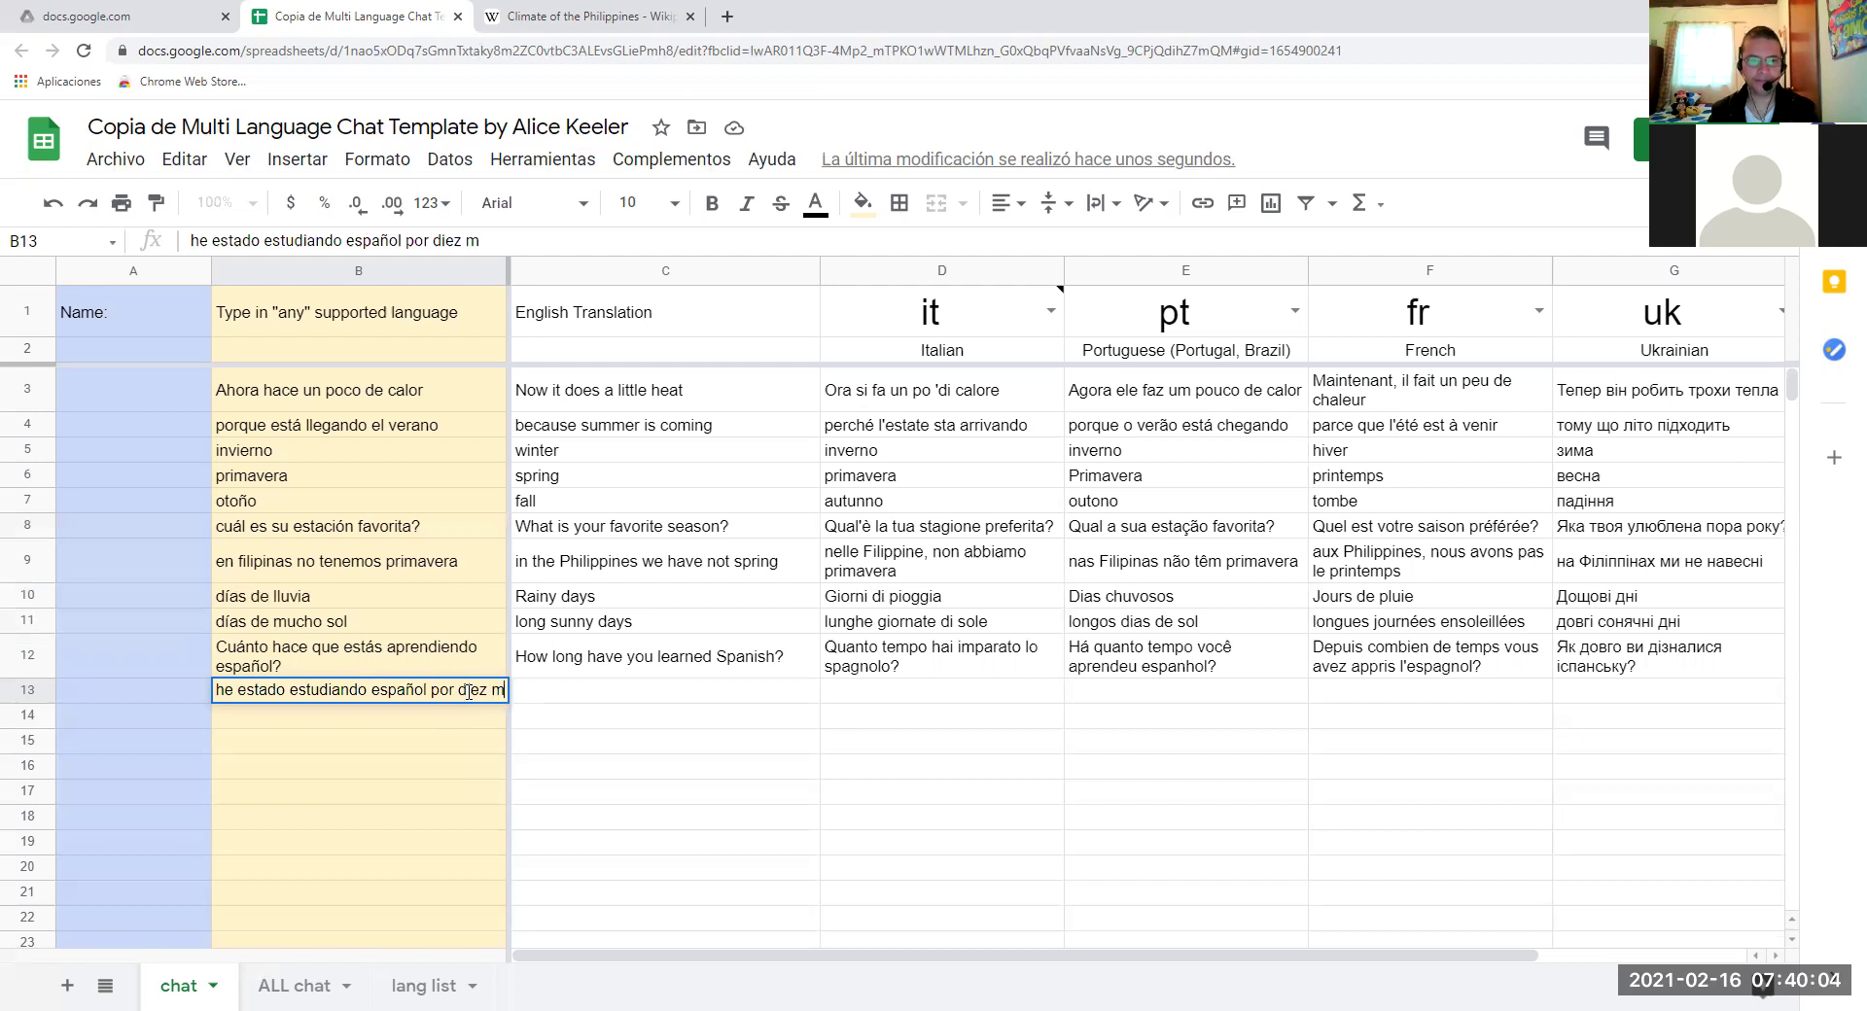
pyautogui.write('eses')
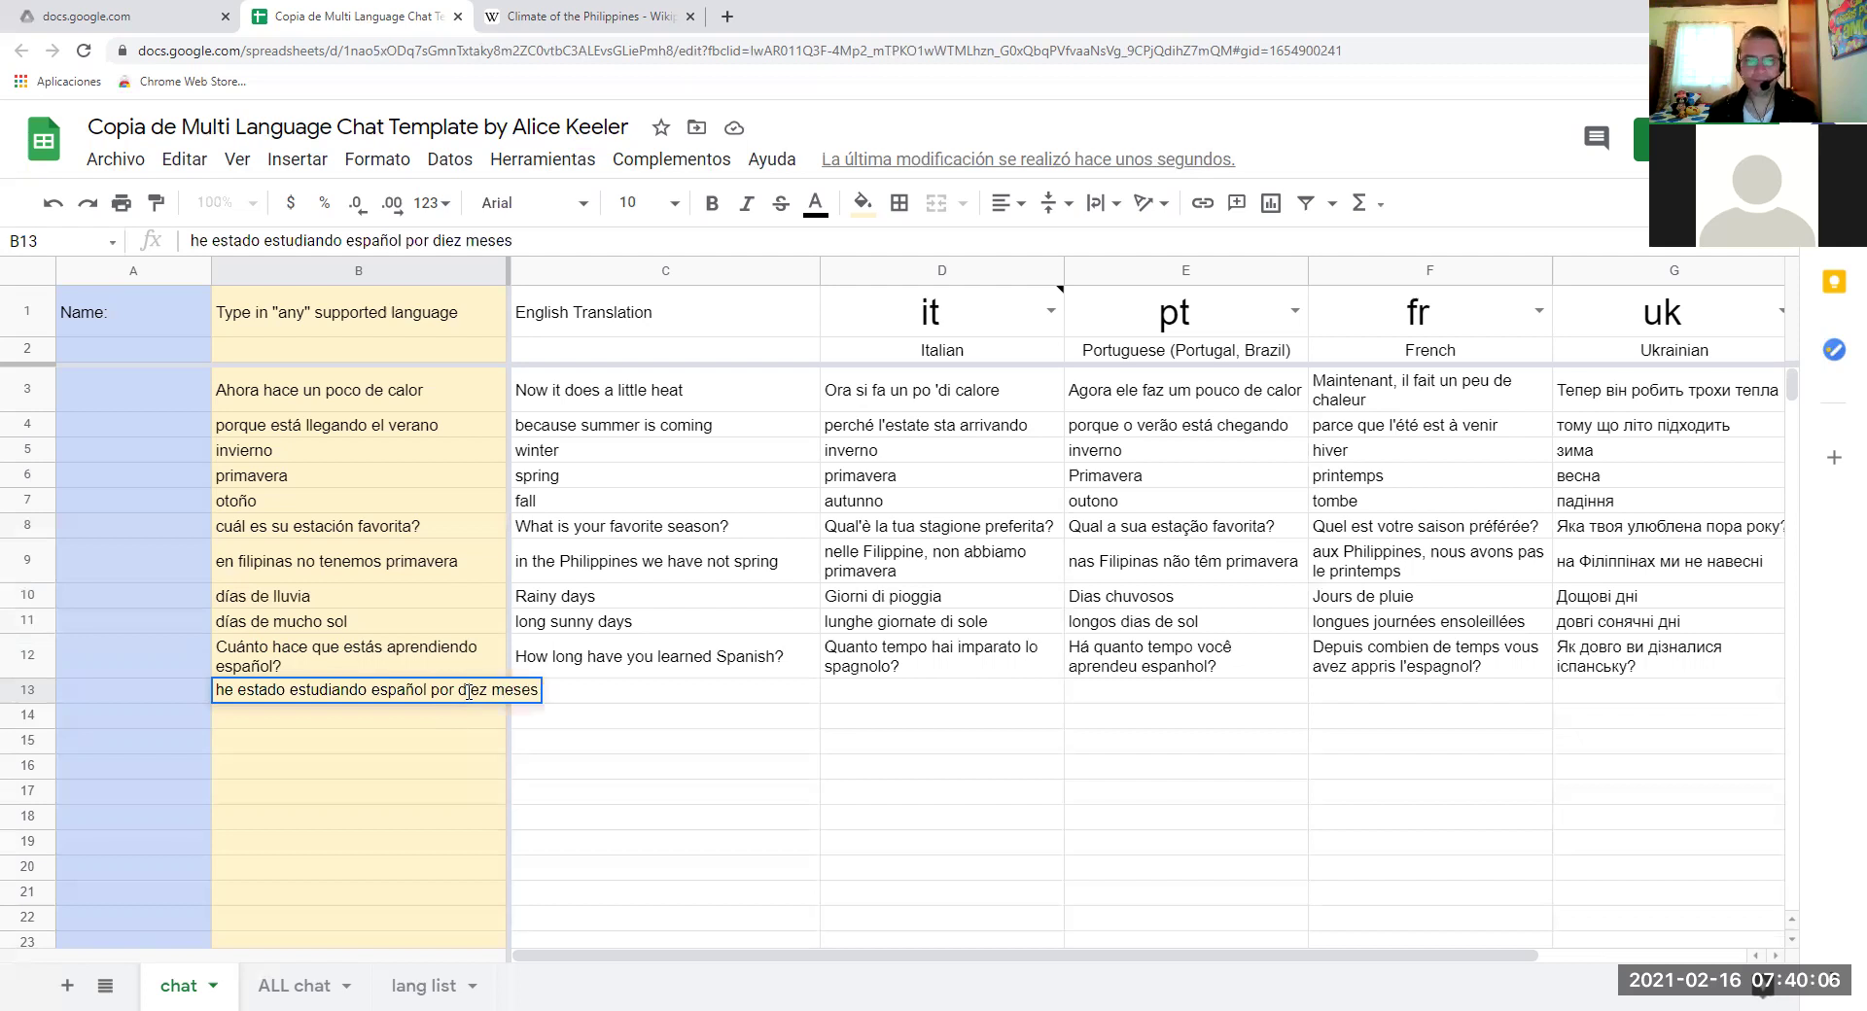
pyautogui.press('Return')
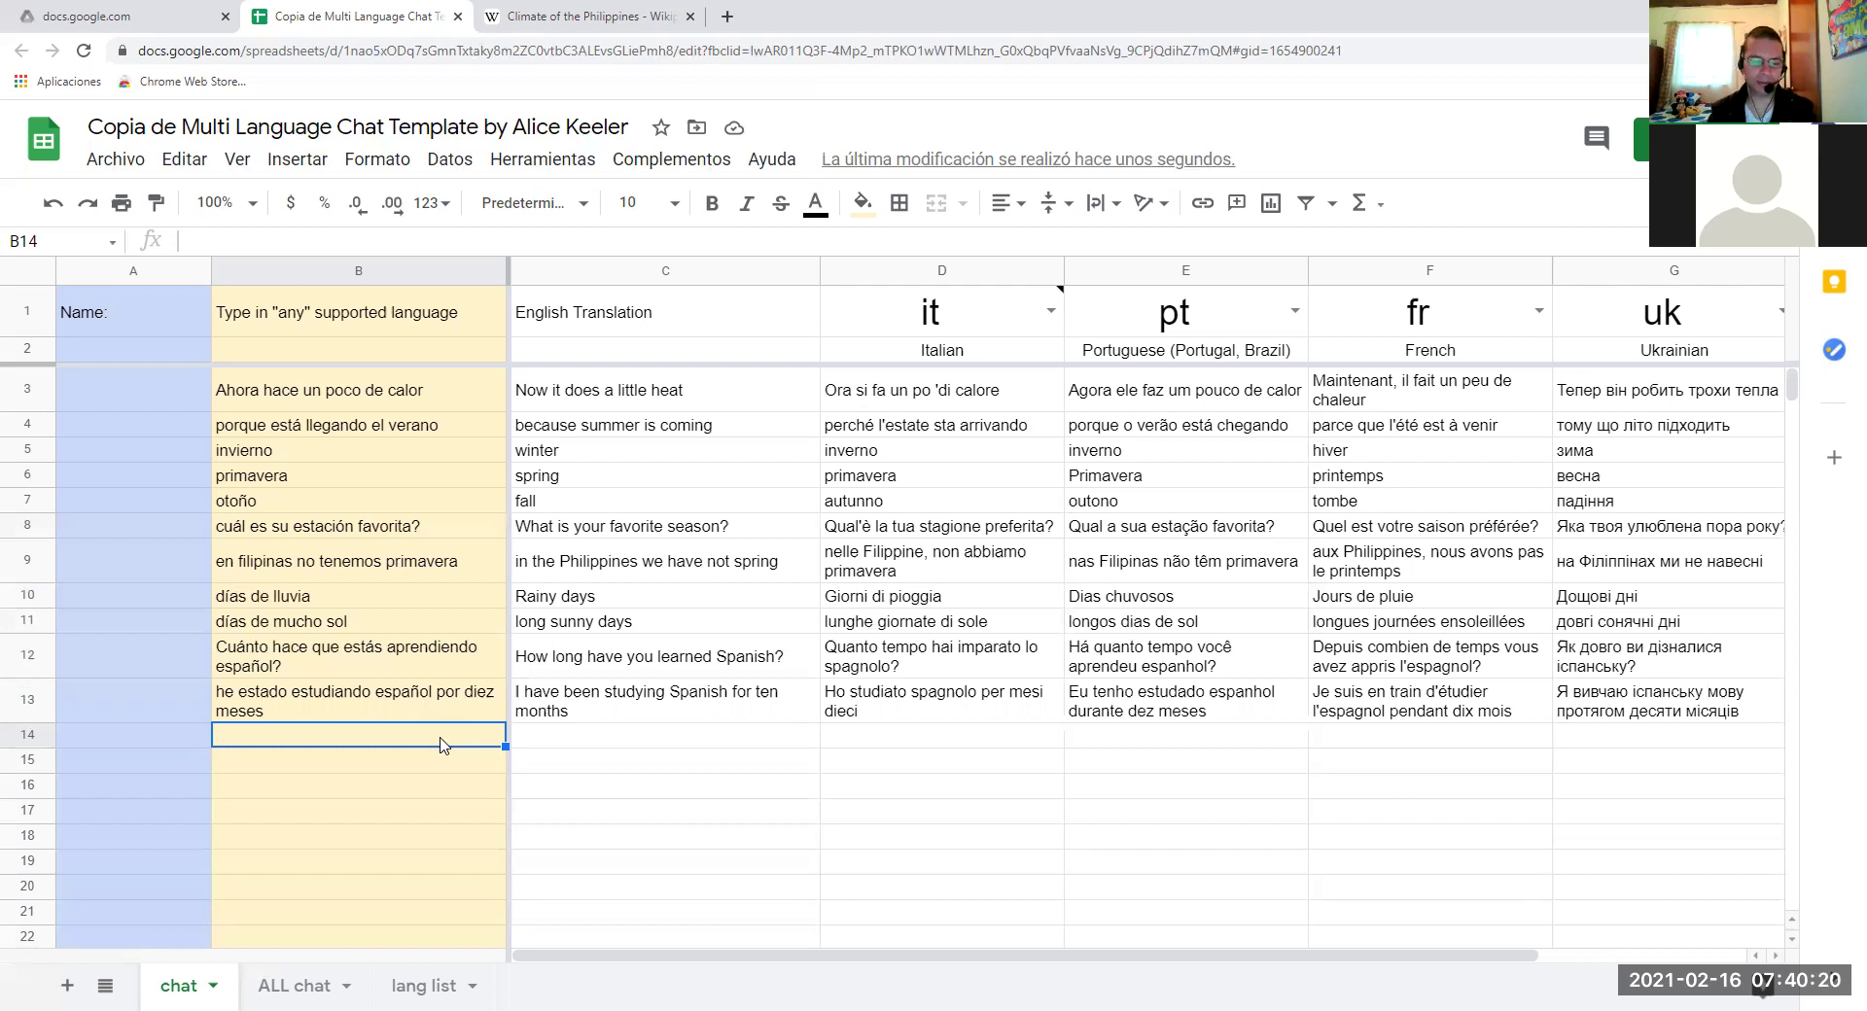
# Enter the alternative phrasing "hace 10 meses que estudio español" in cell B14.
pyautogui.write('hace ')
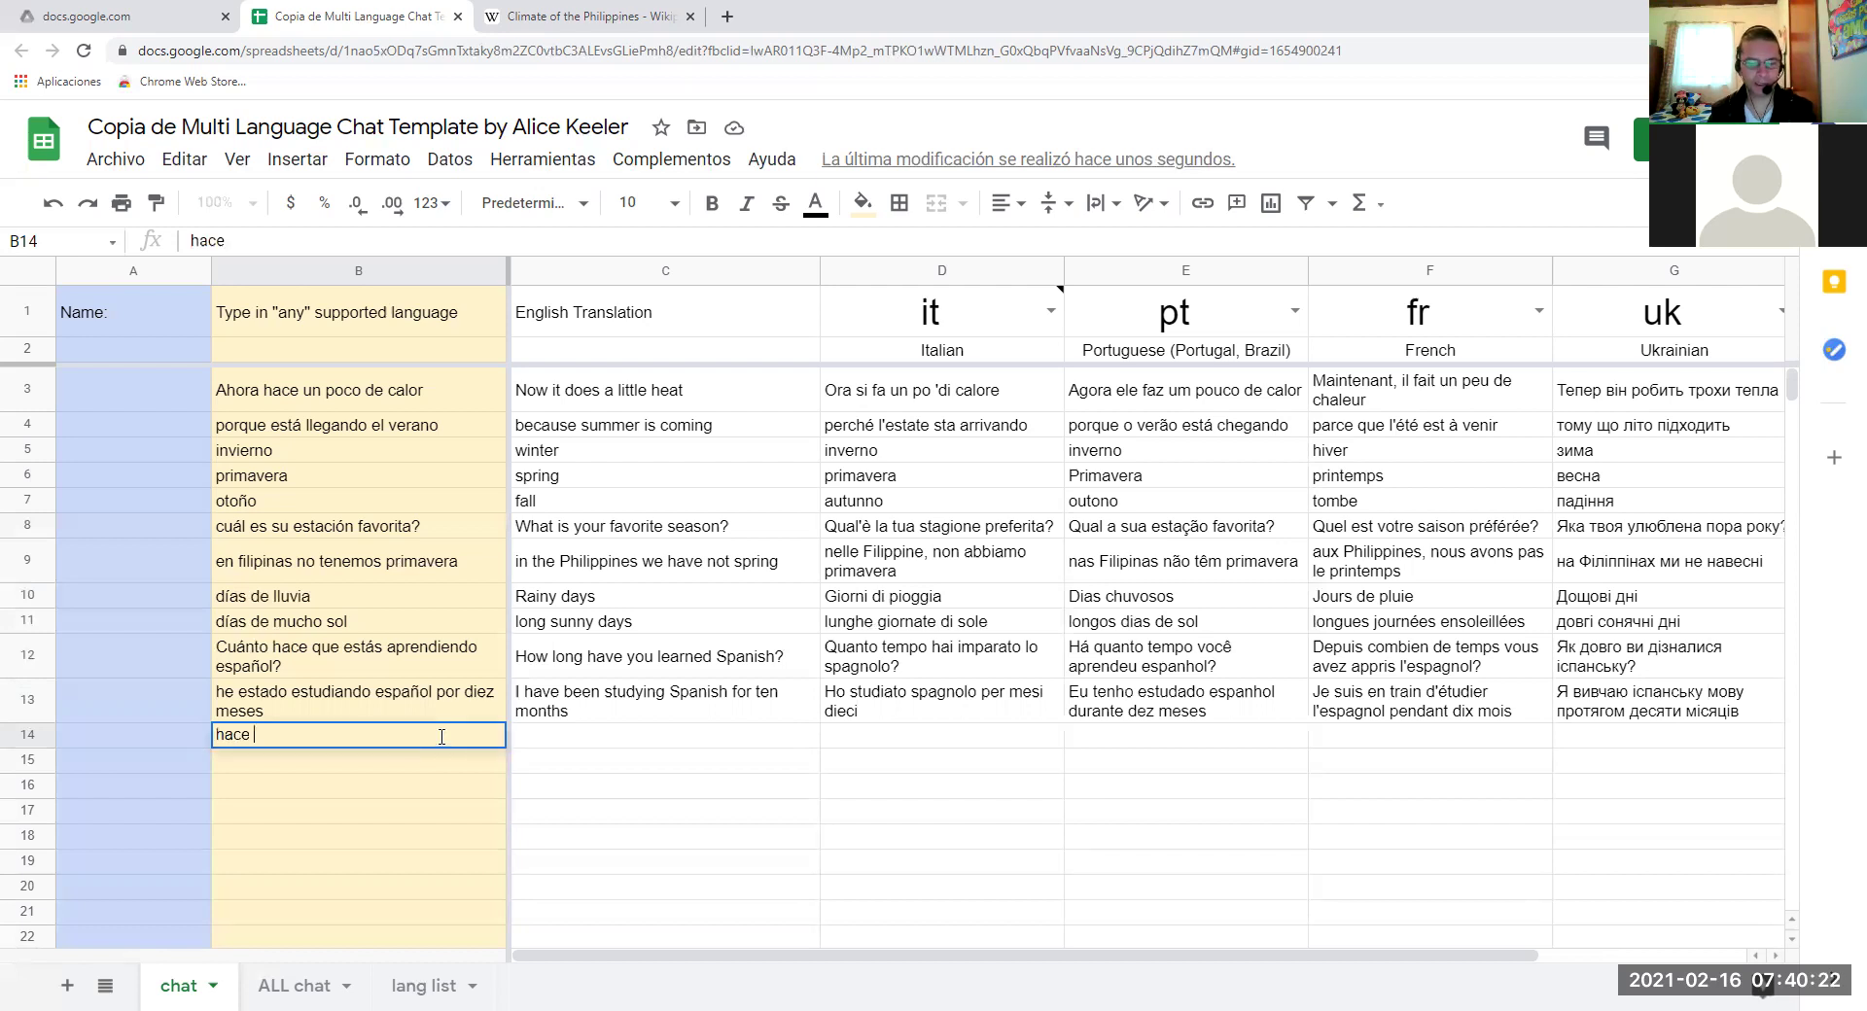
pyautogui.write('10 mese')
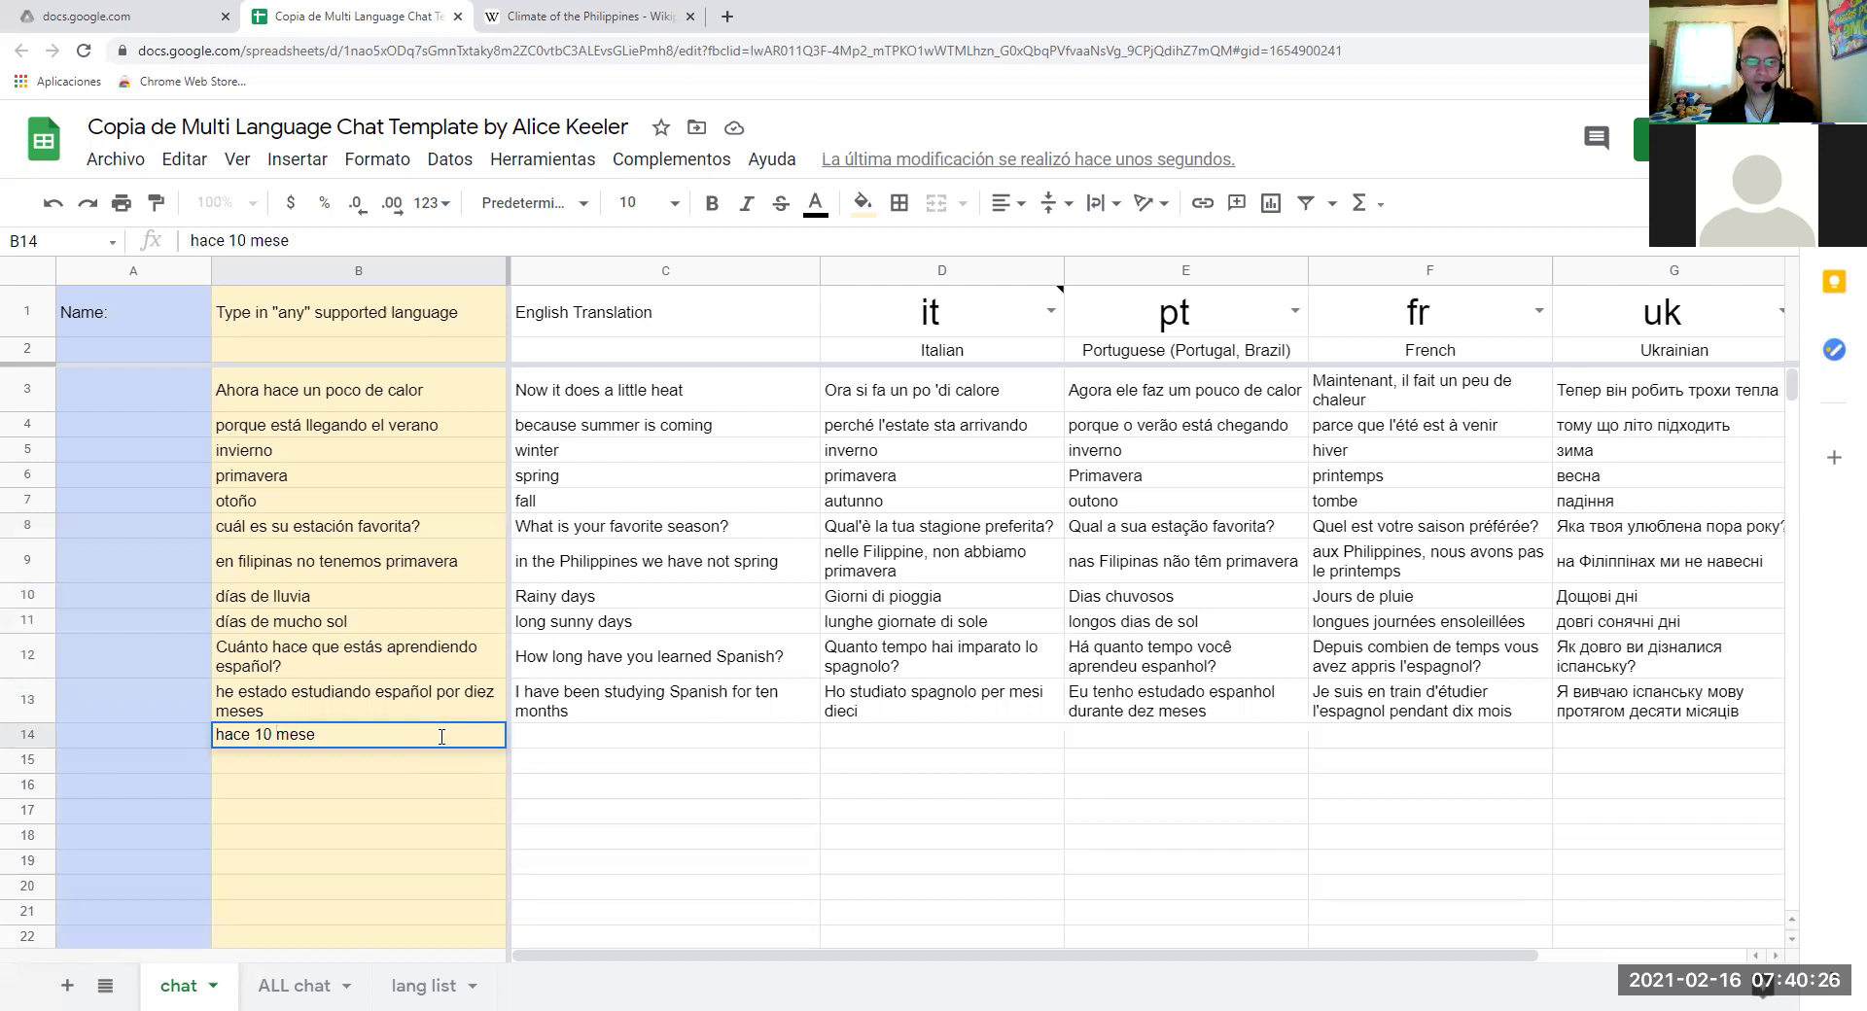
pyautogui.write('s que est')
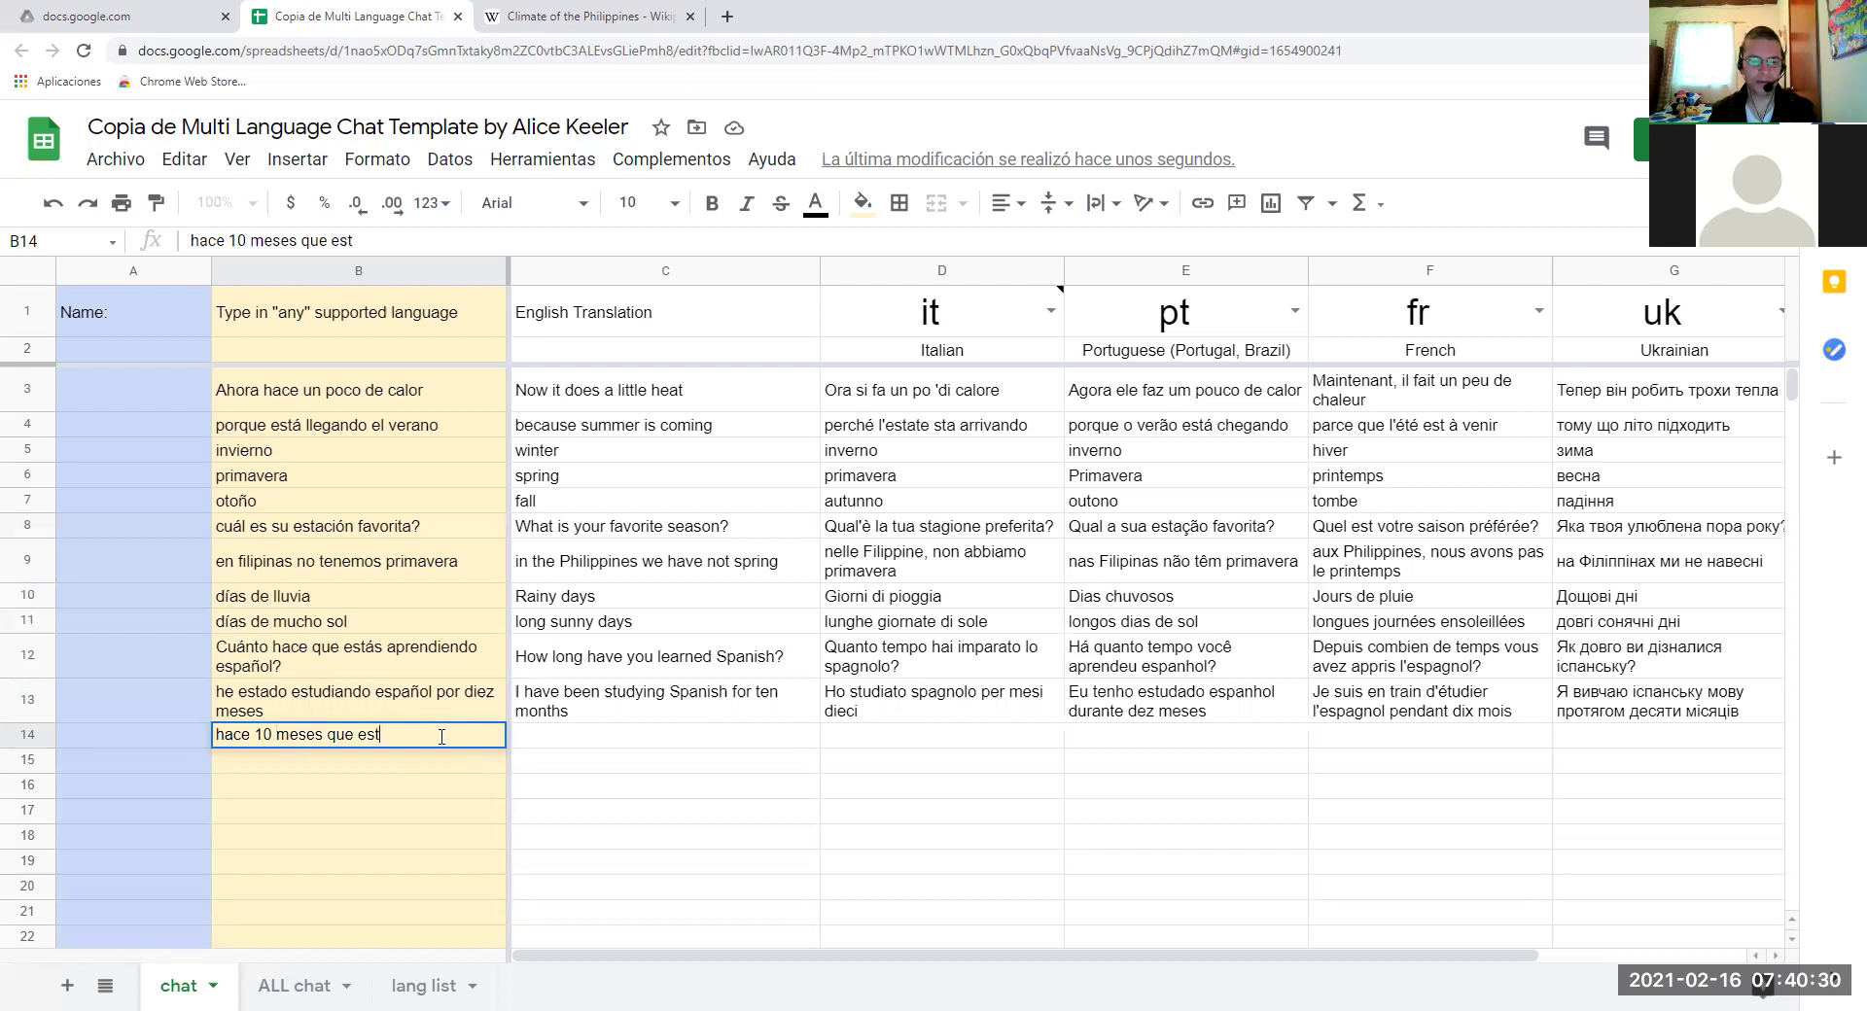
pyautogui.write('udio es')
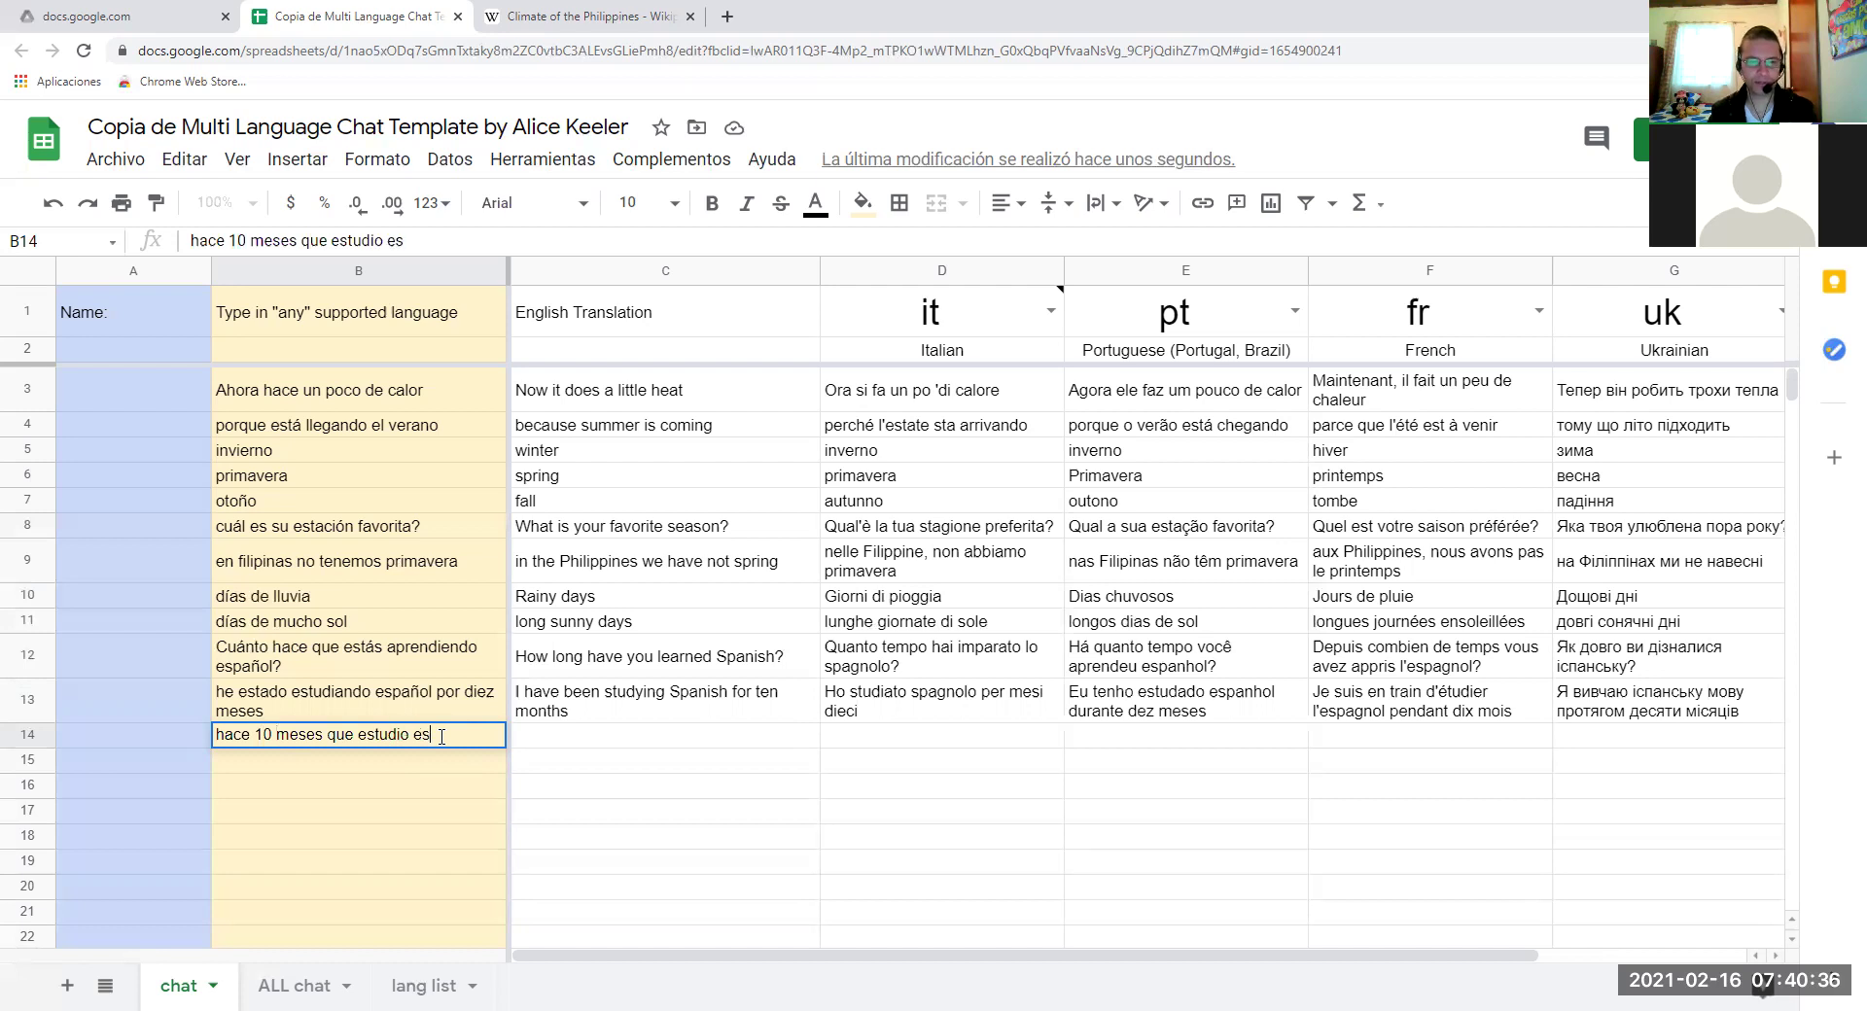
pyautogui.write('pañol')
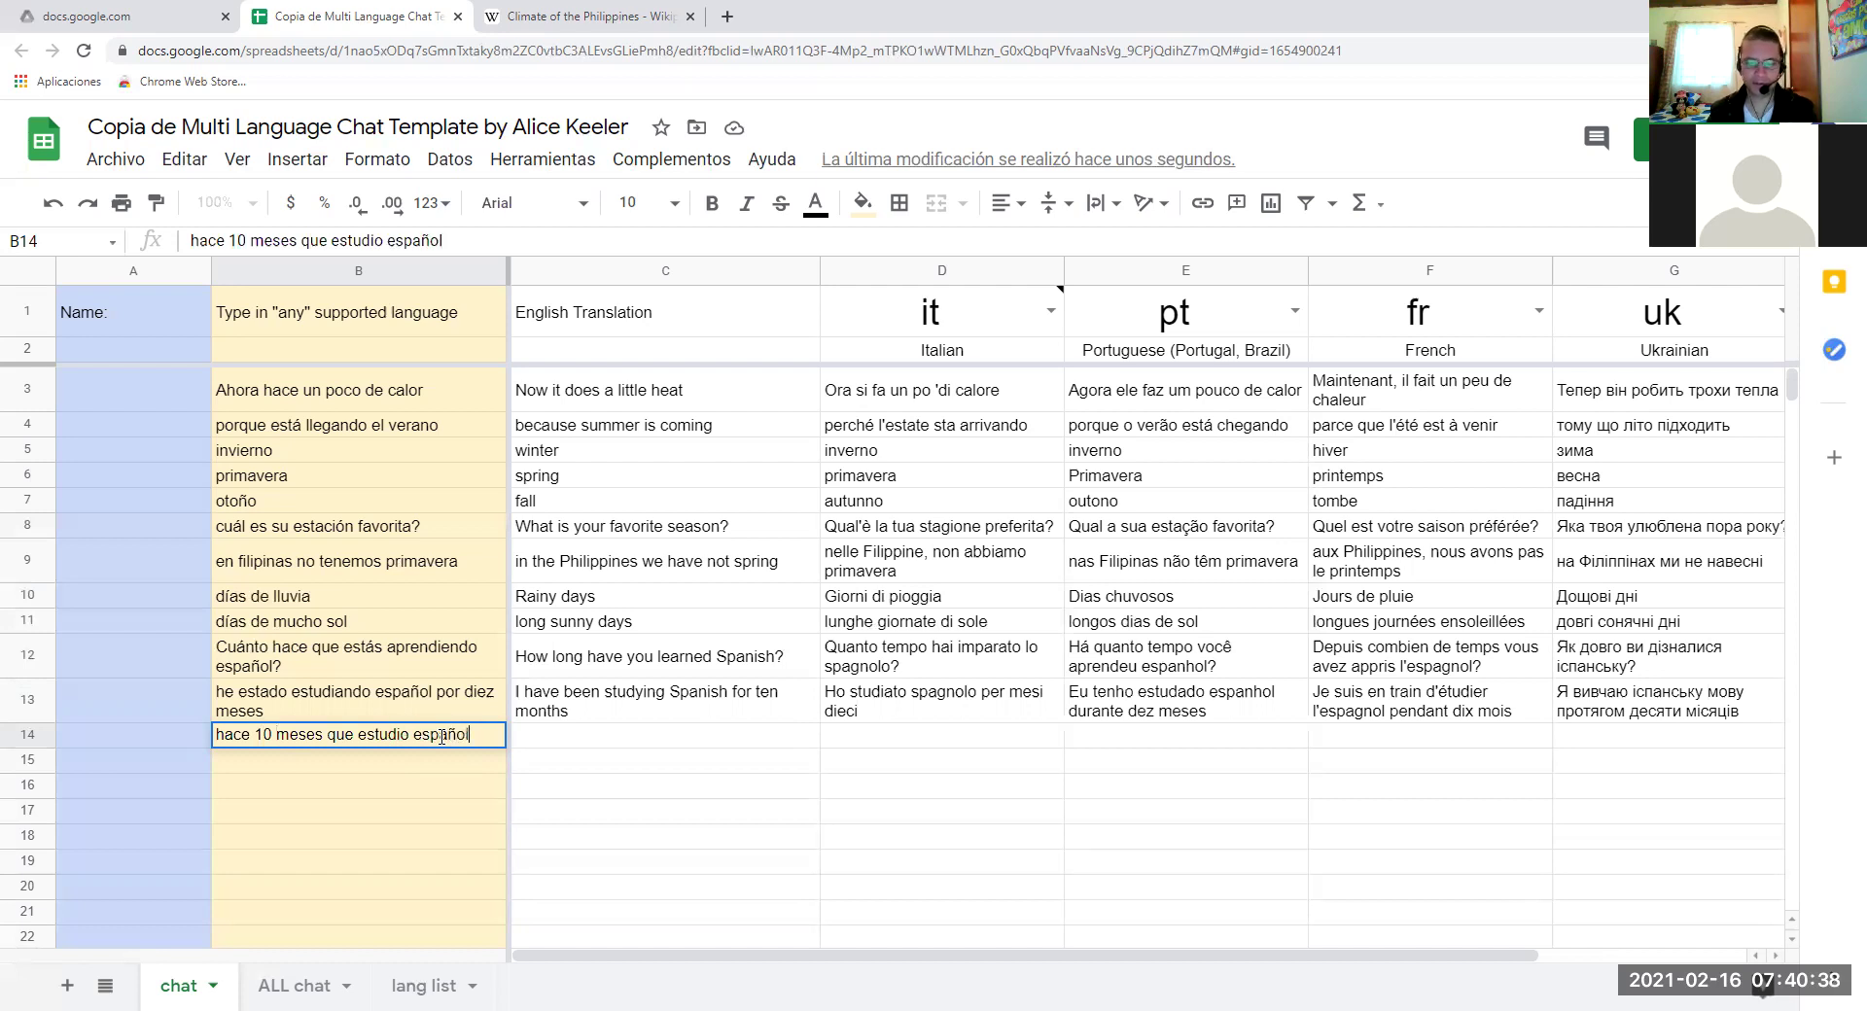
pyautogui.press('Return')
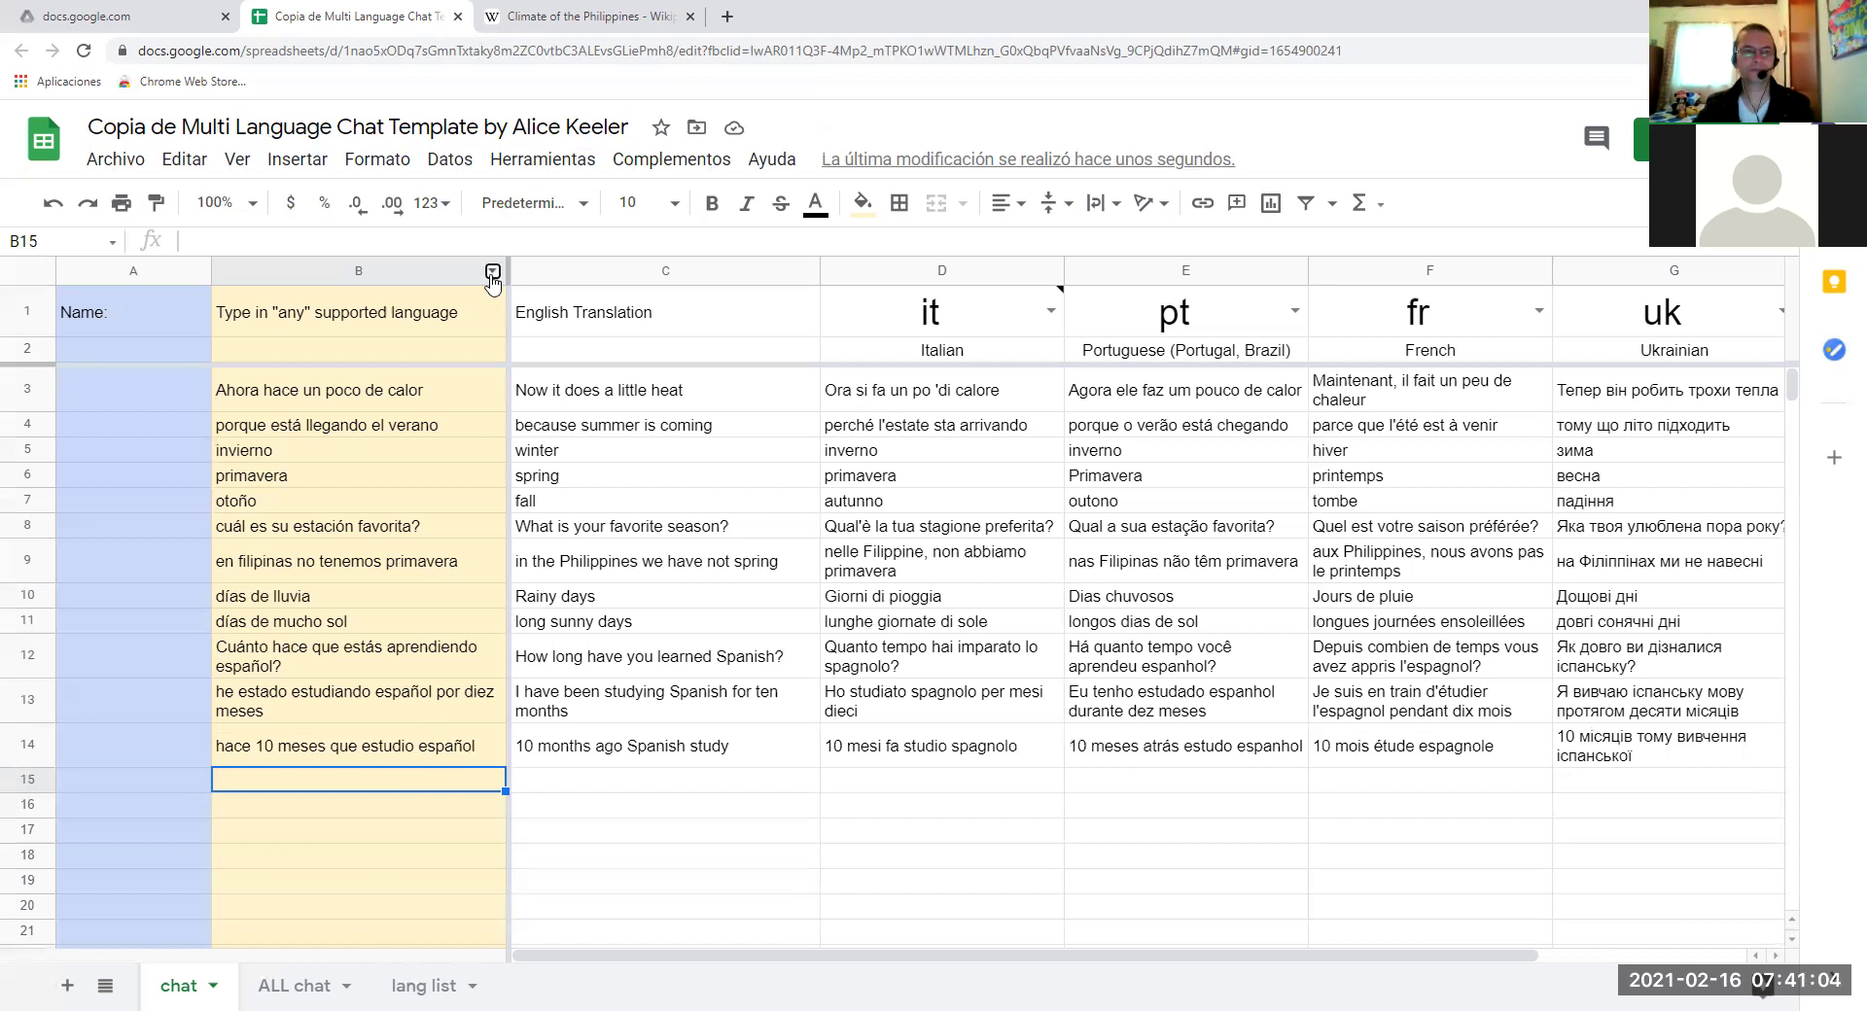
# Enter the question "En qué has trabajado?" in cell B15, replacing the autocomplete suggestion.
pyautogui.click(493, 272)
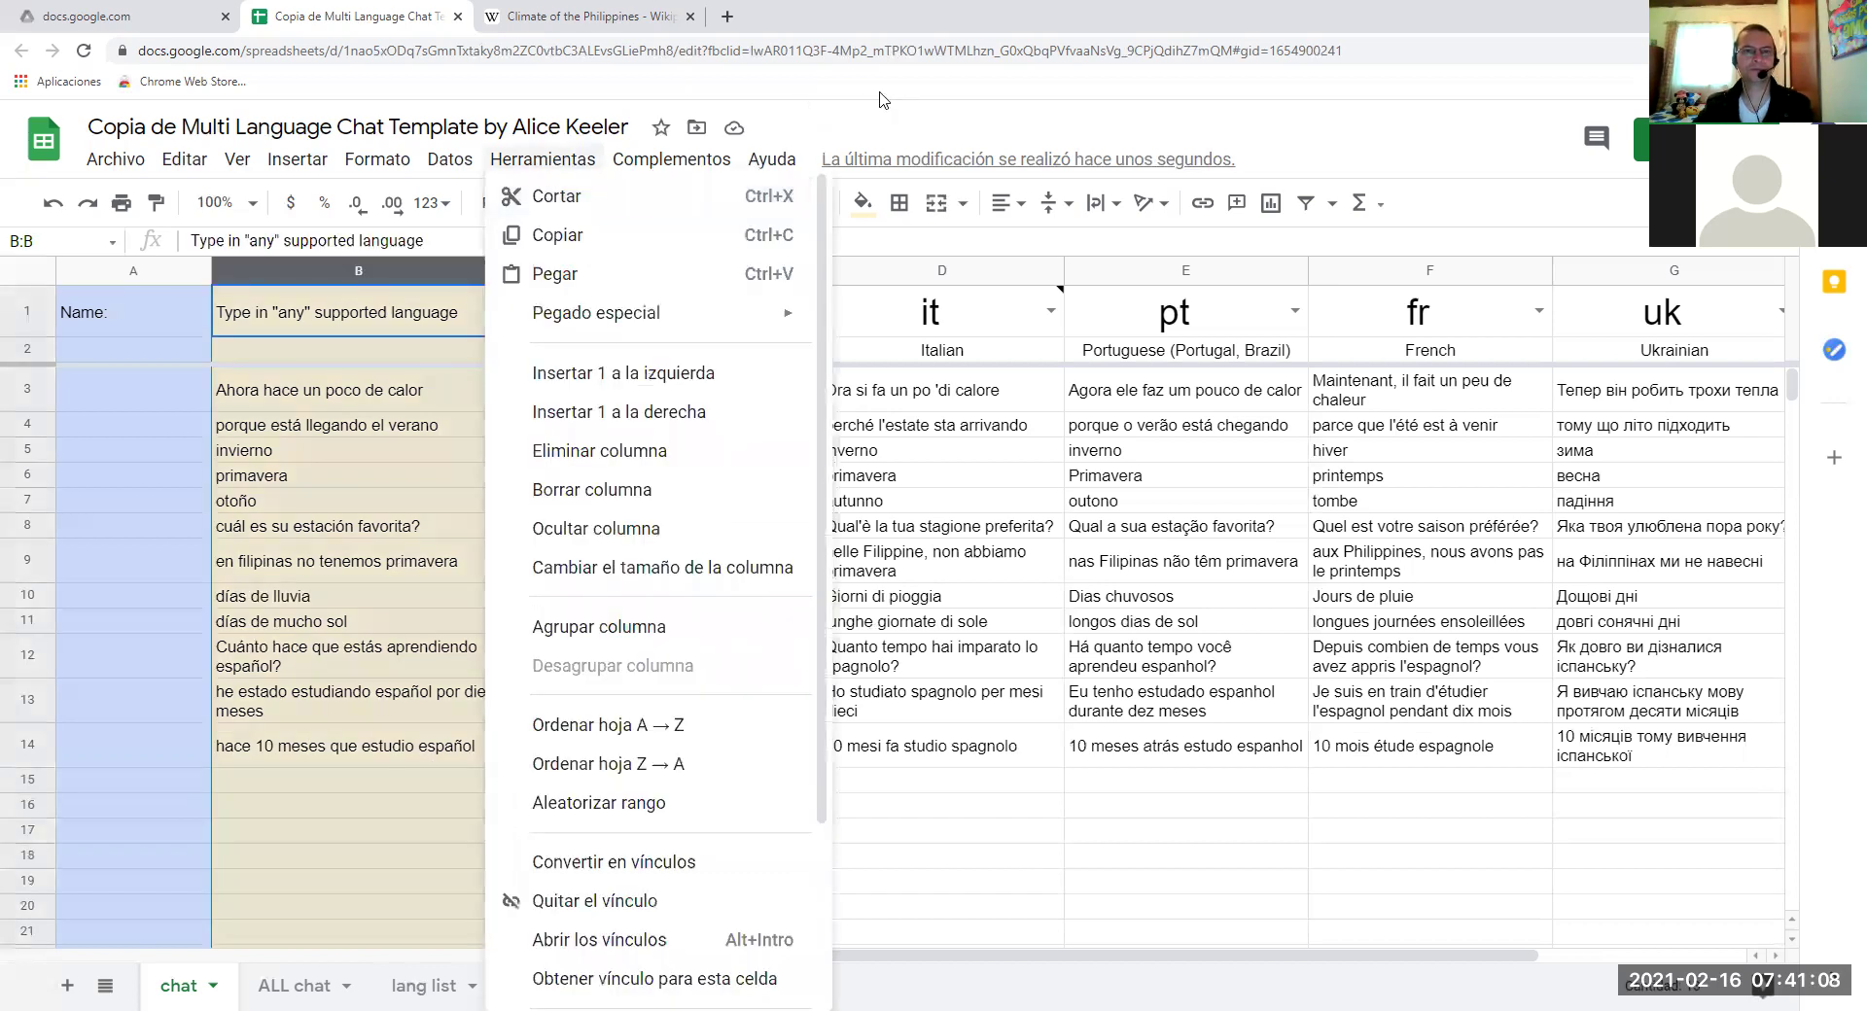
pyautogui.click(384, 779)
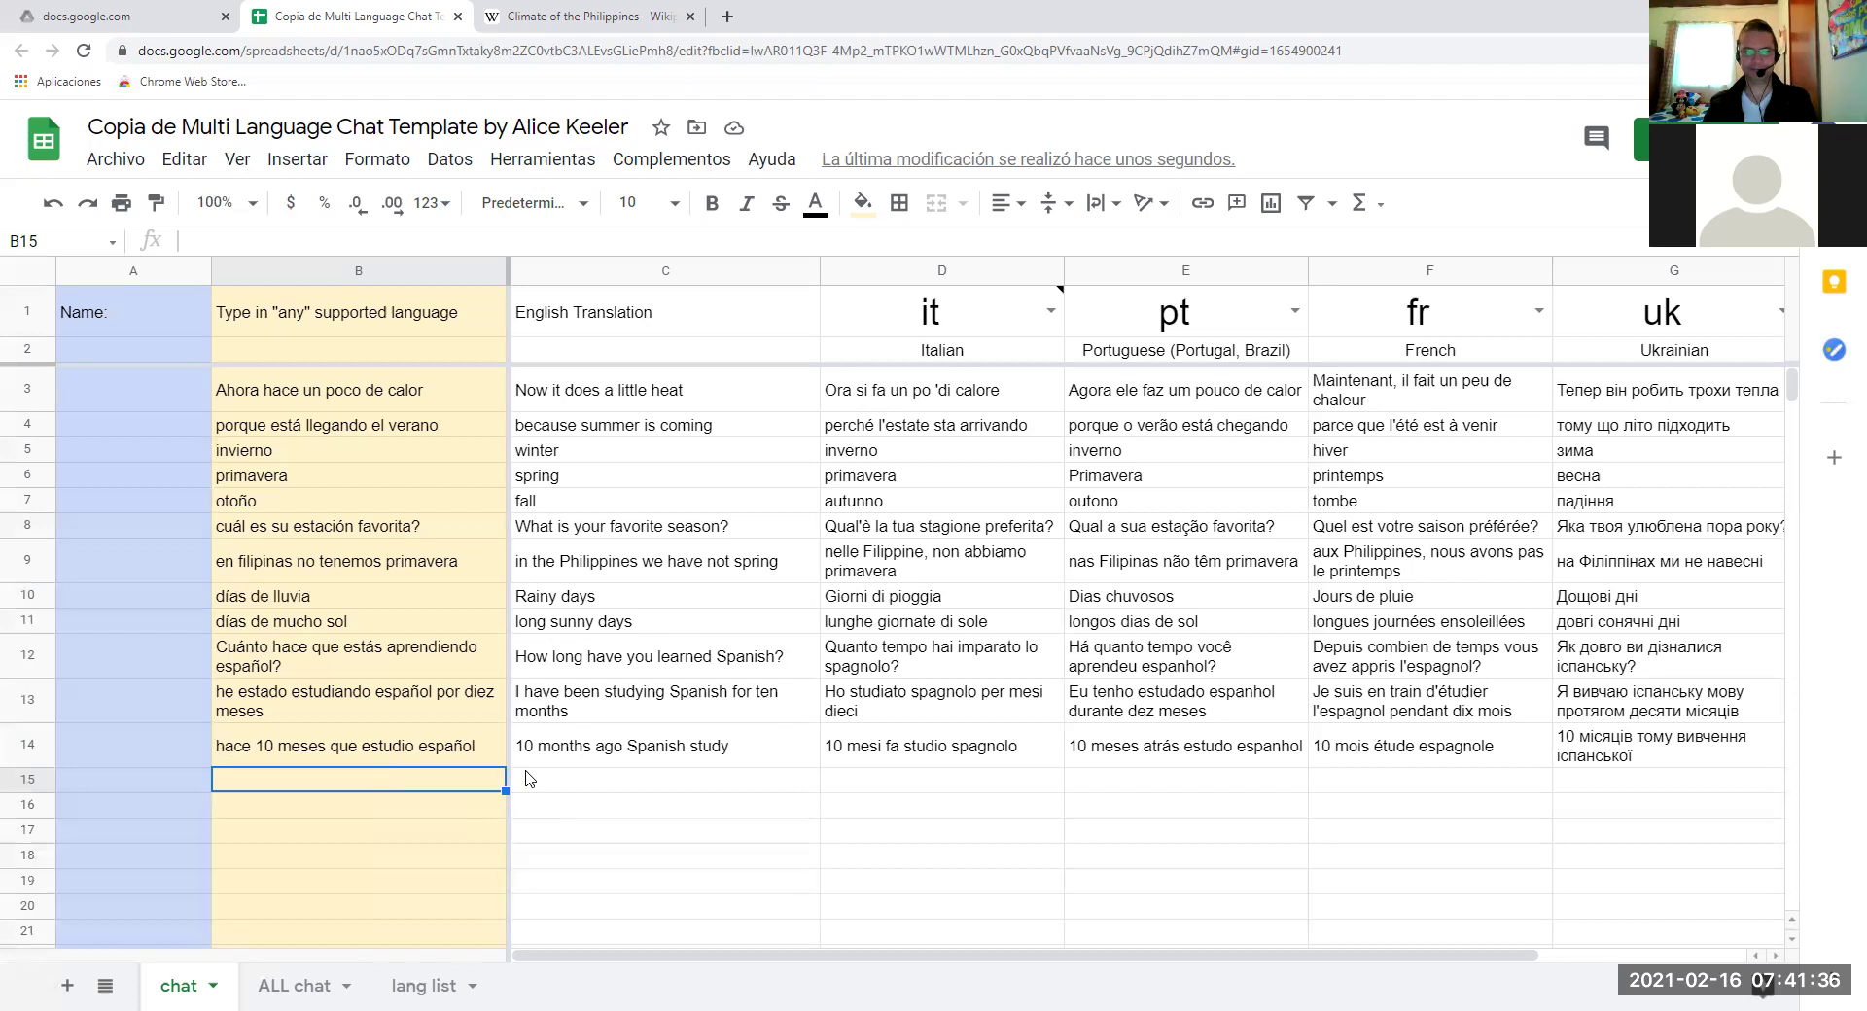
pyautogui.write('e')
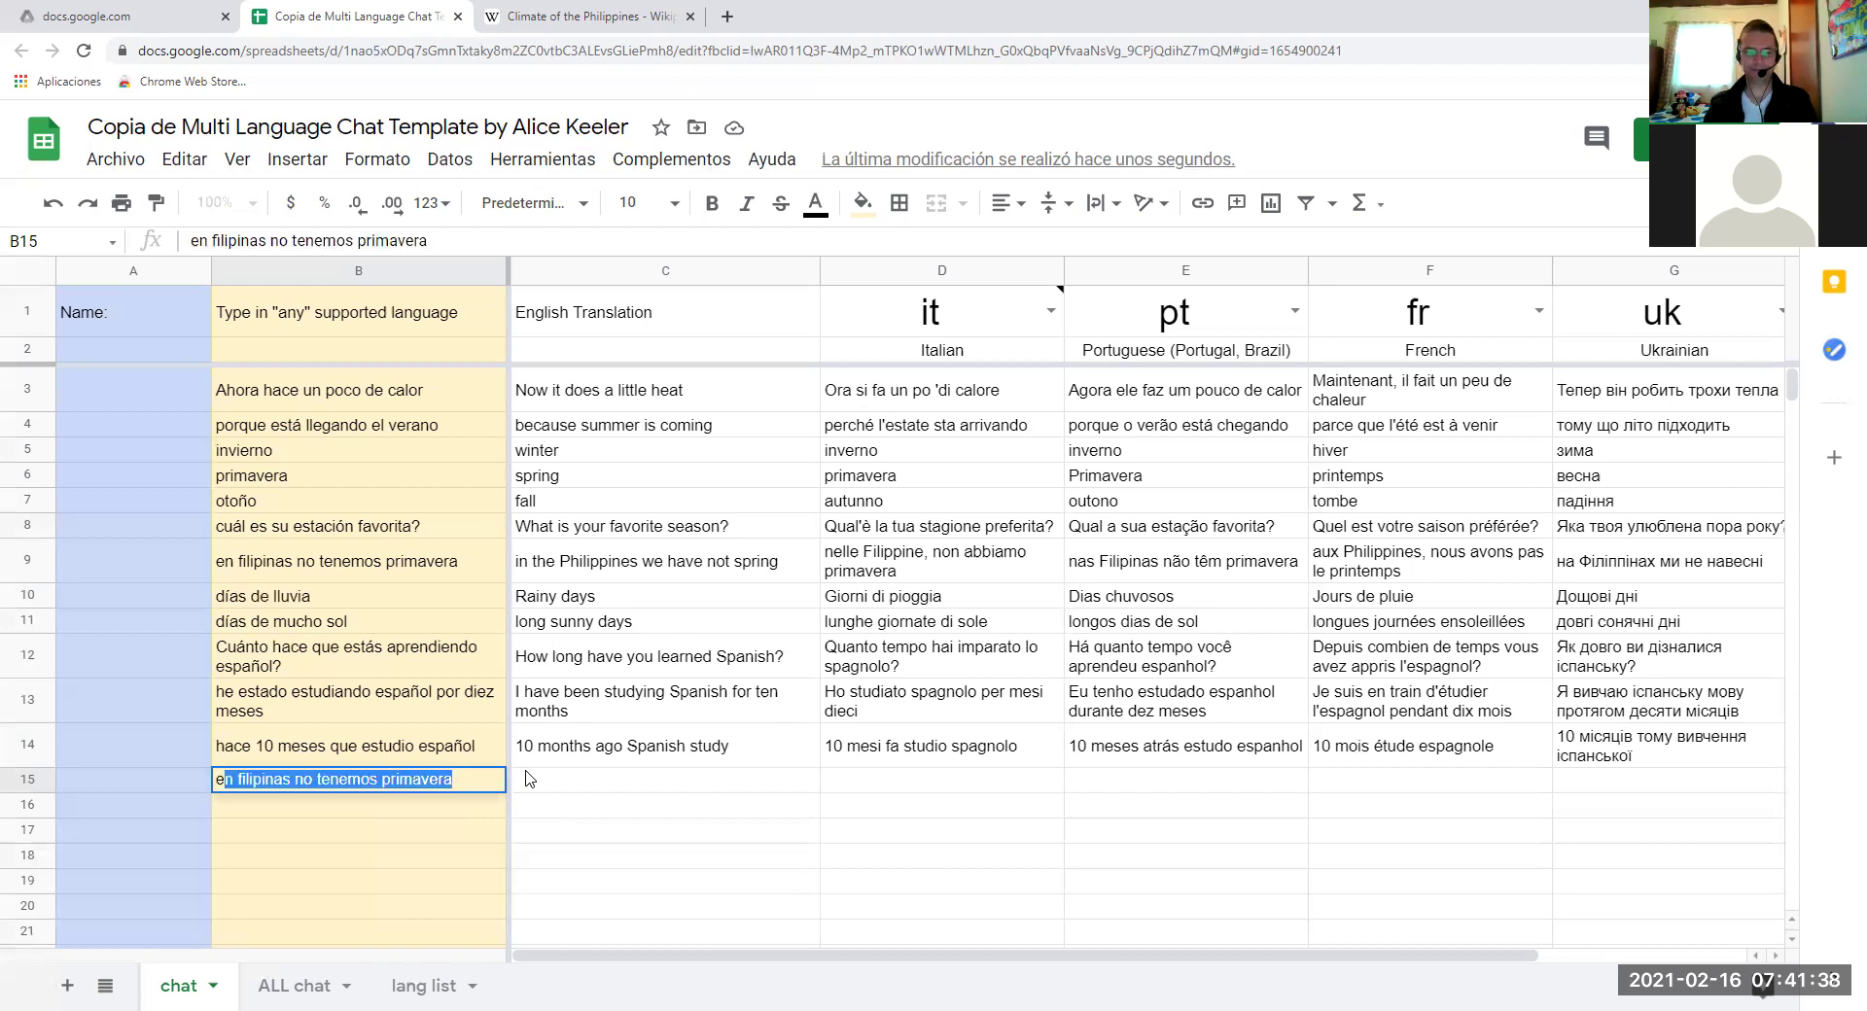
pyautogui.press('BackSpace')
pyautogui.press('BackSpace')
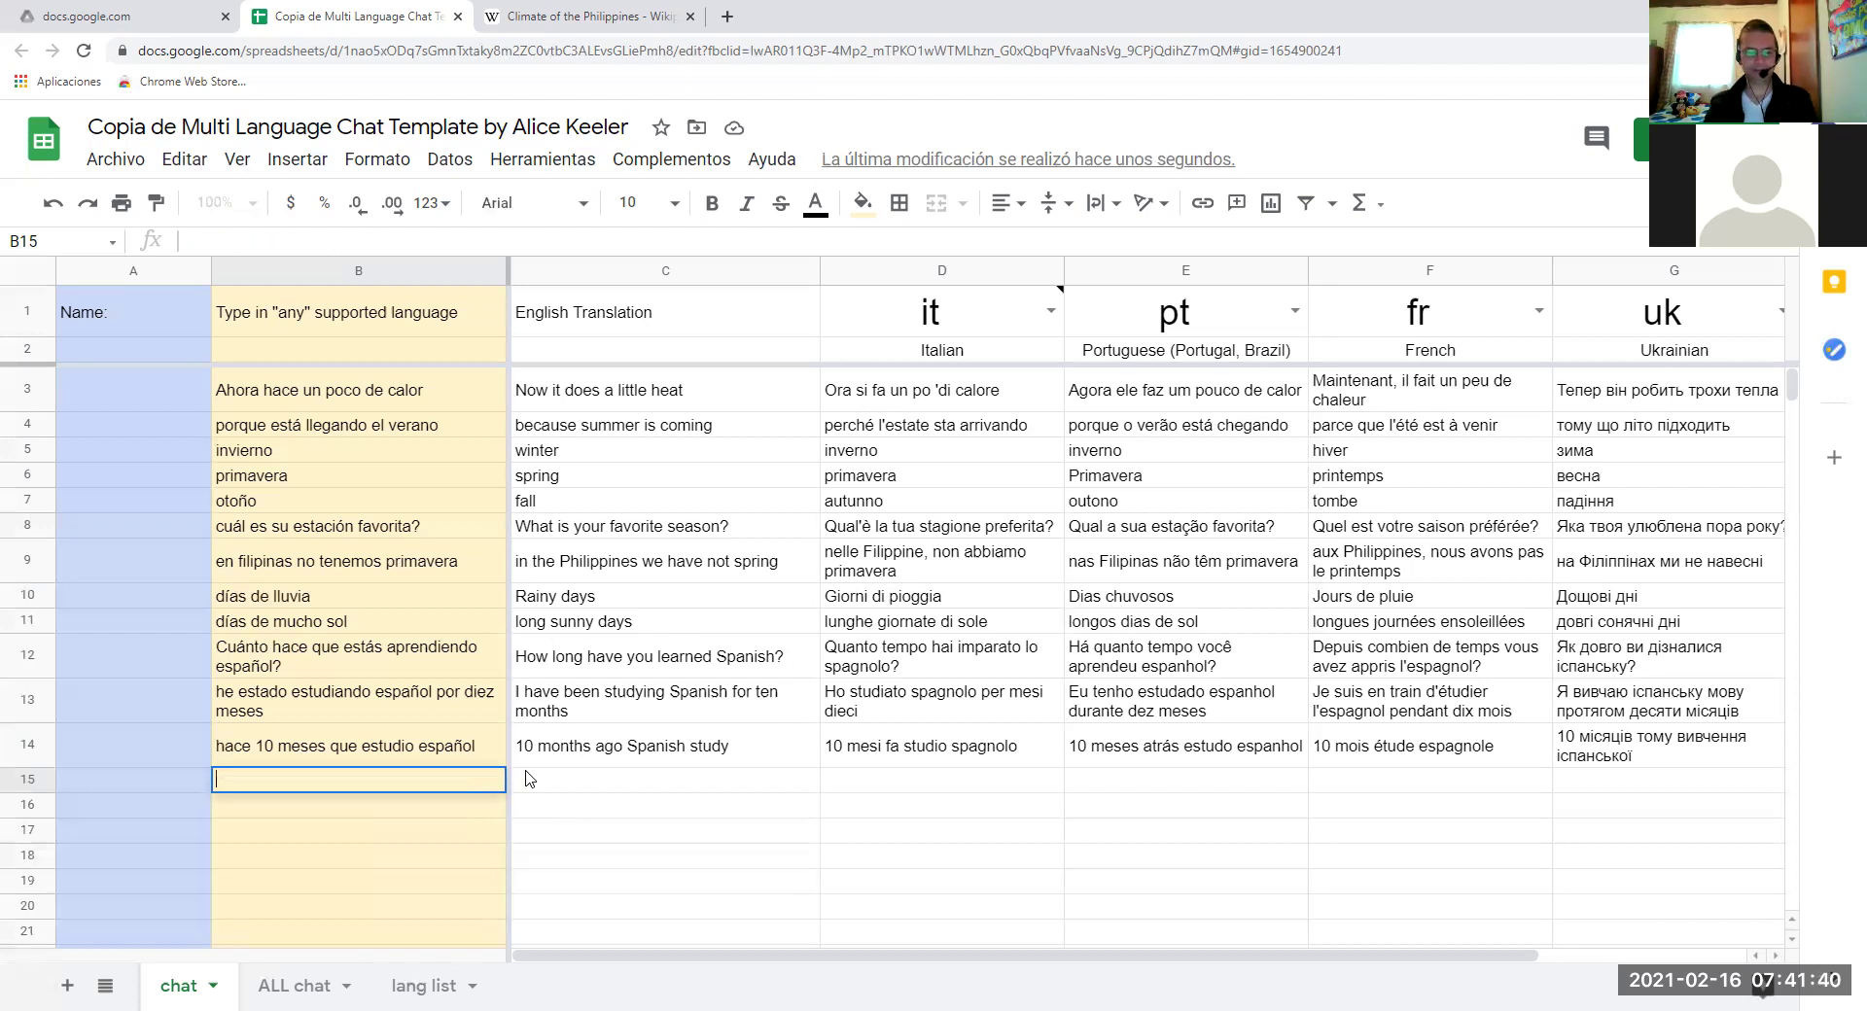
pyautogui.write('En')
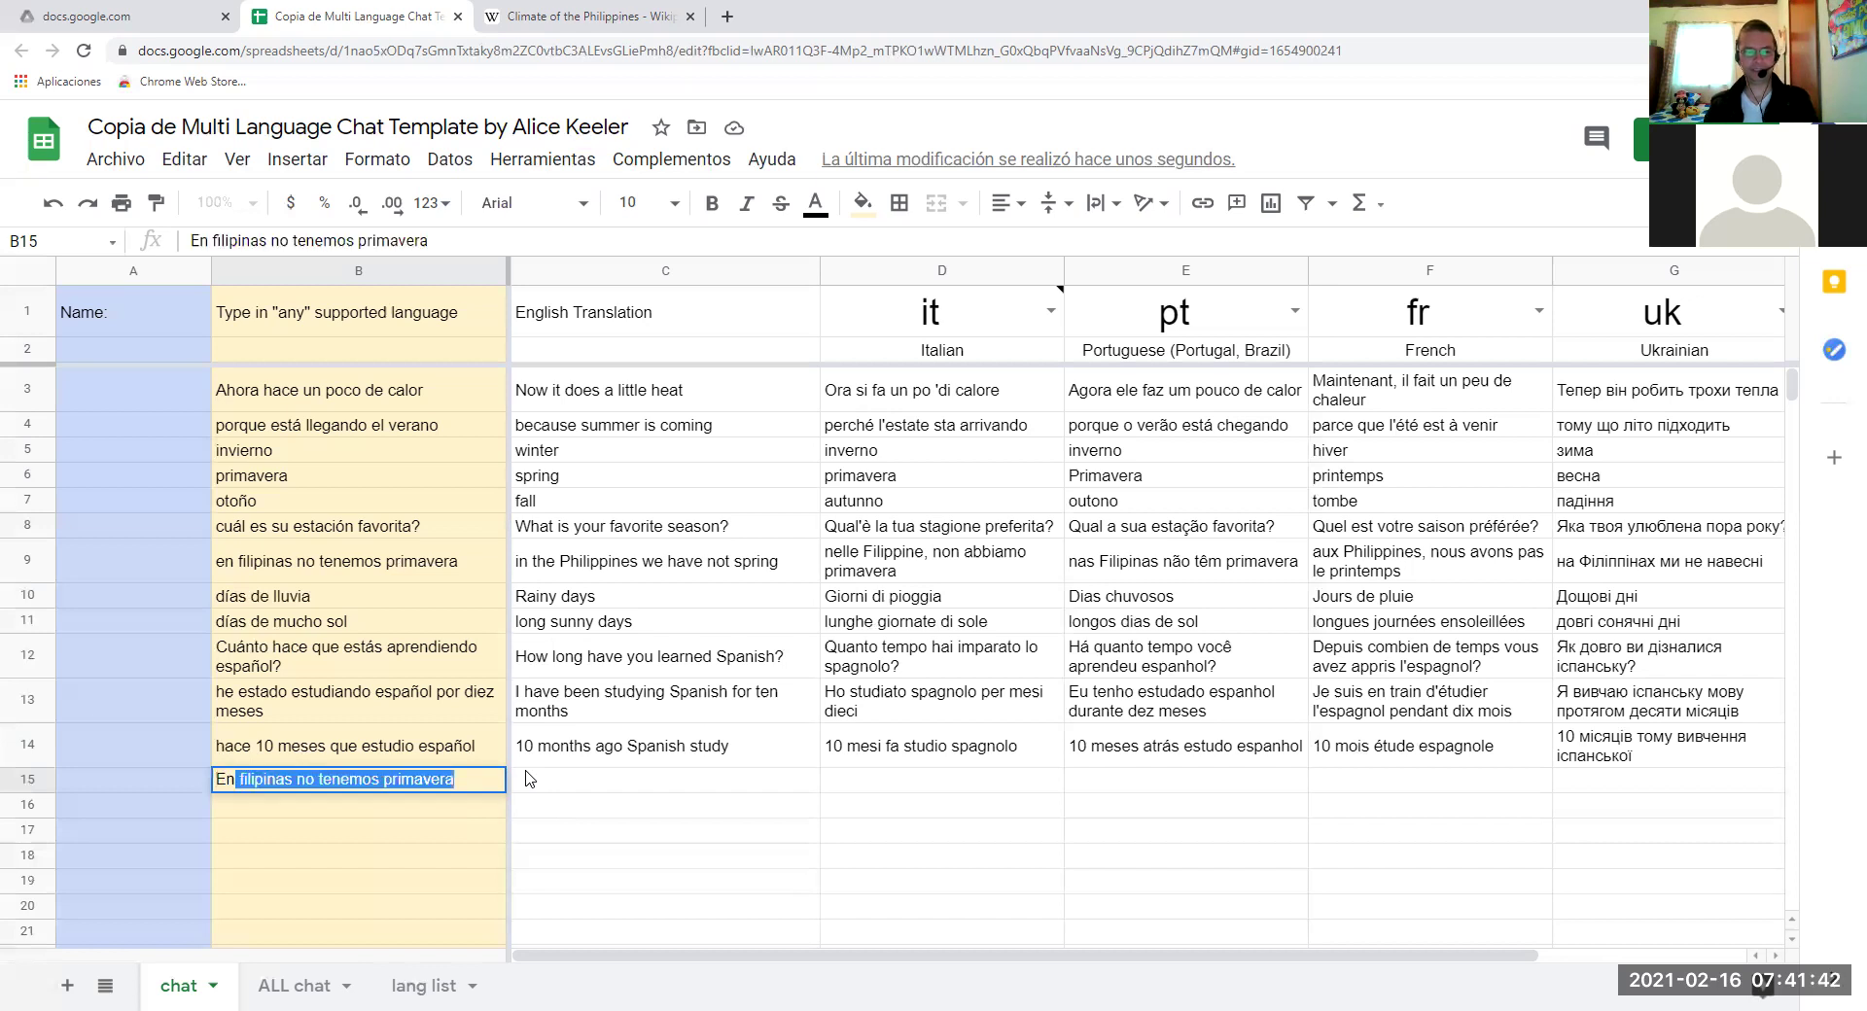
pyautogui.write(' qu')
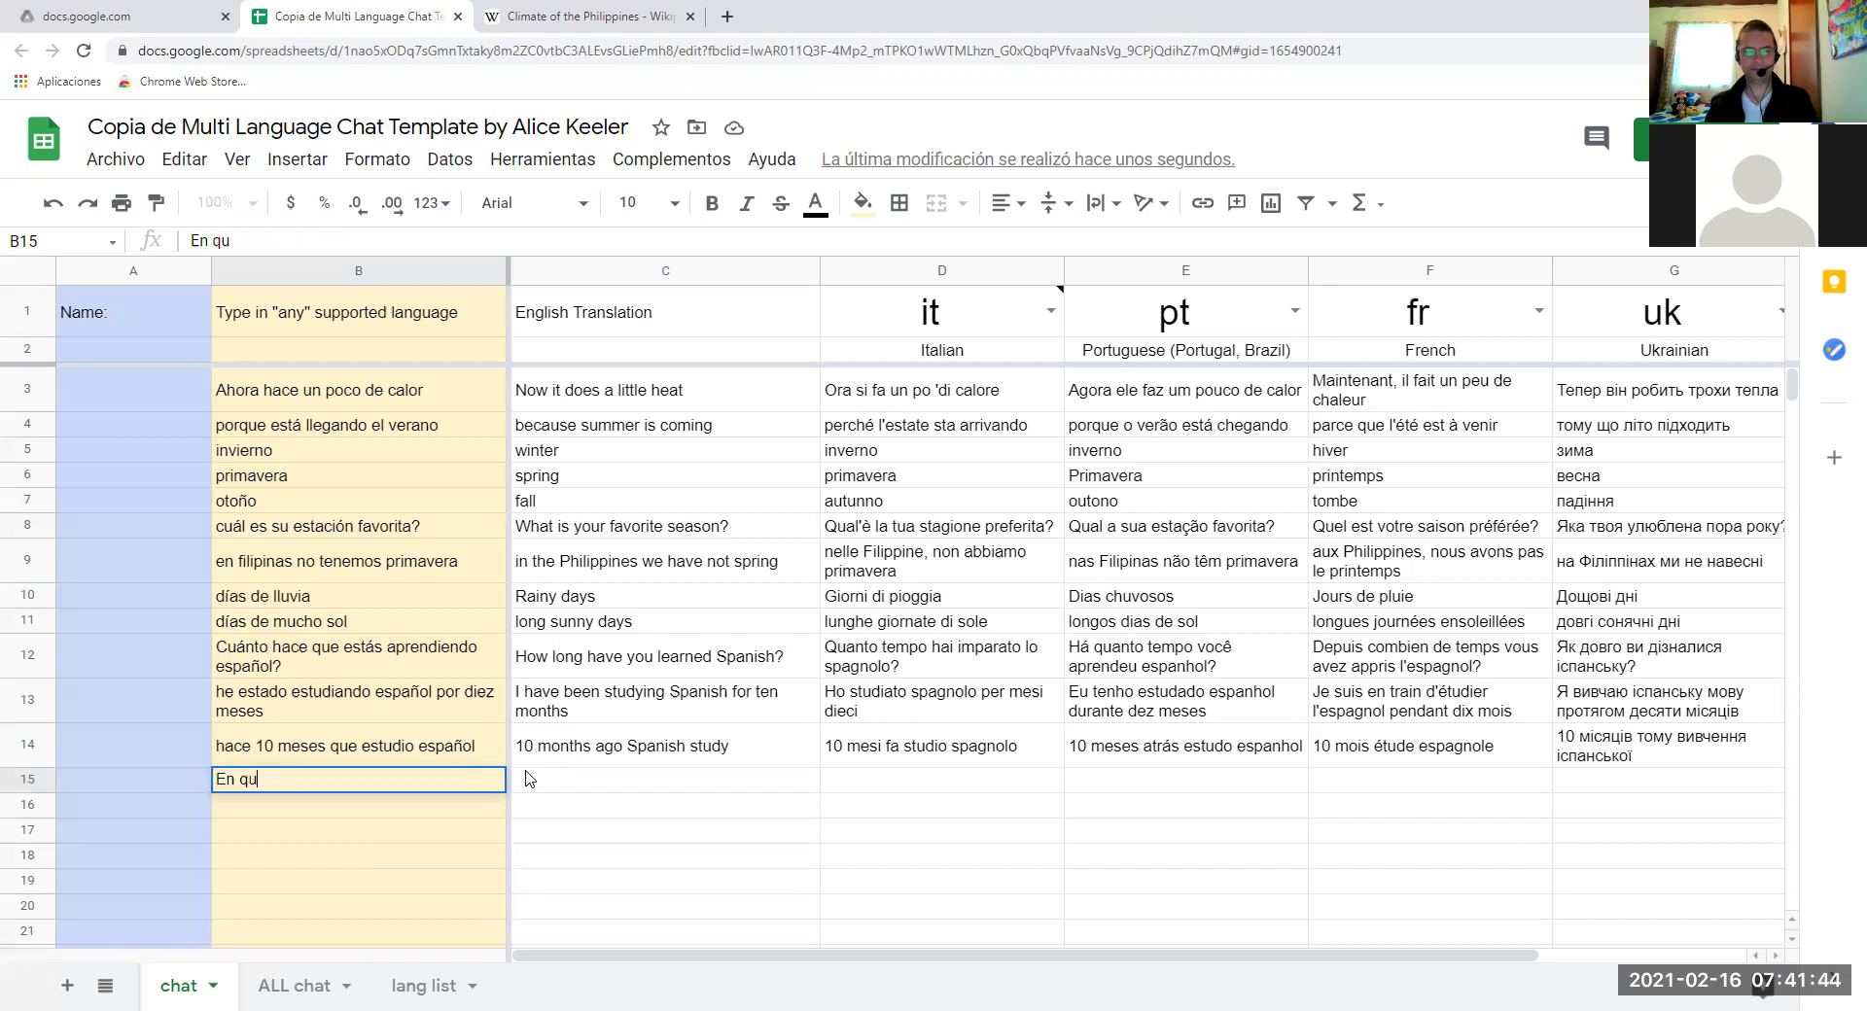
pyautogui.write('é has trabajo')
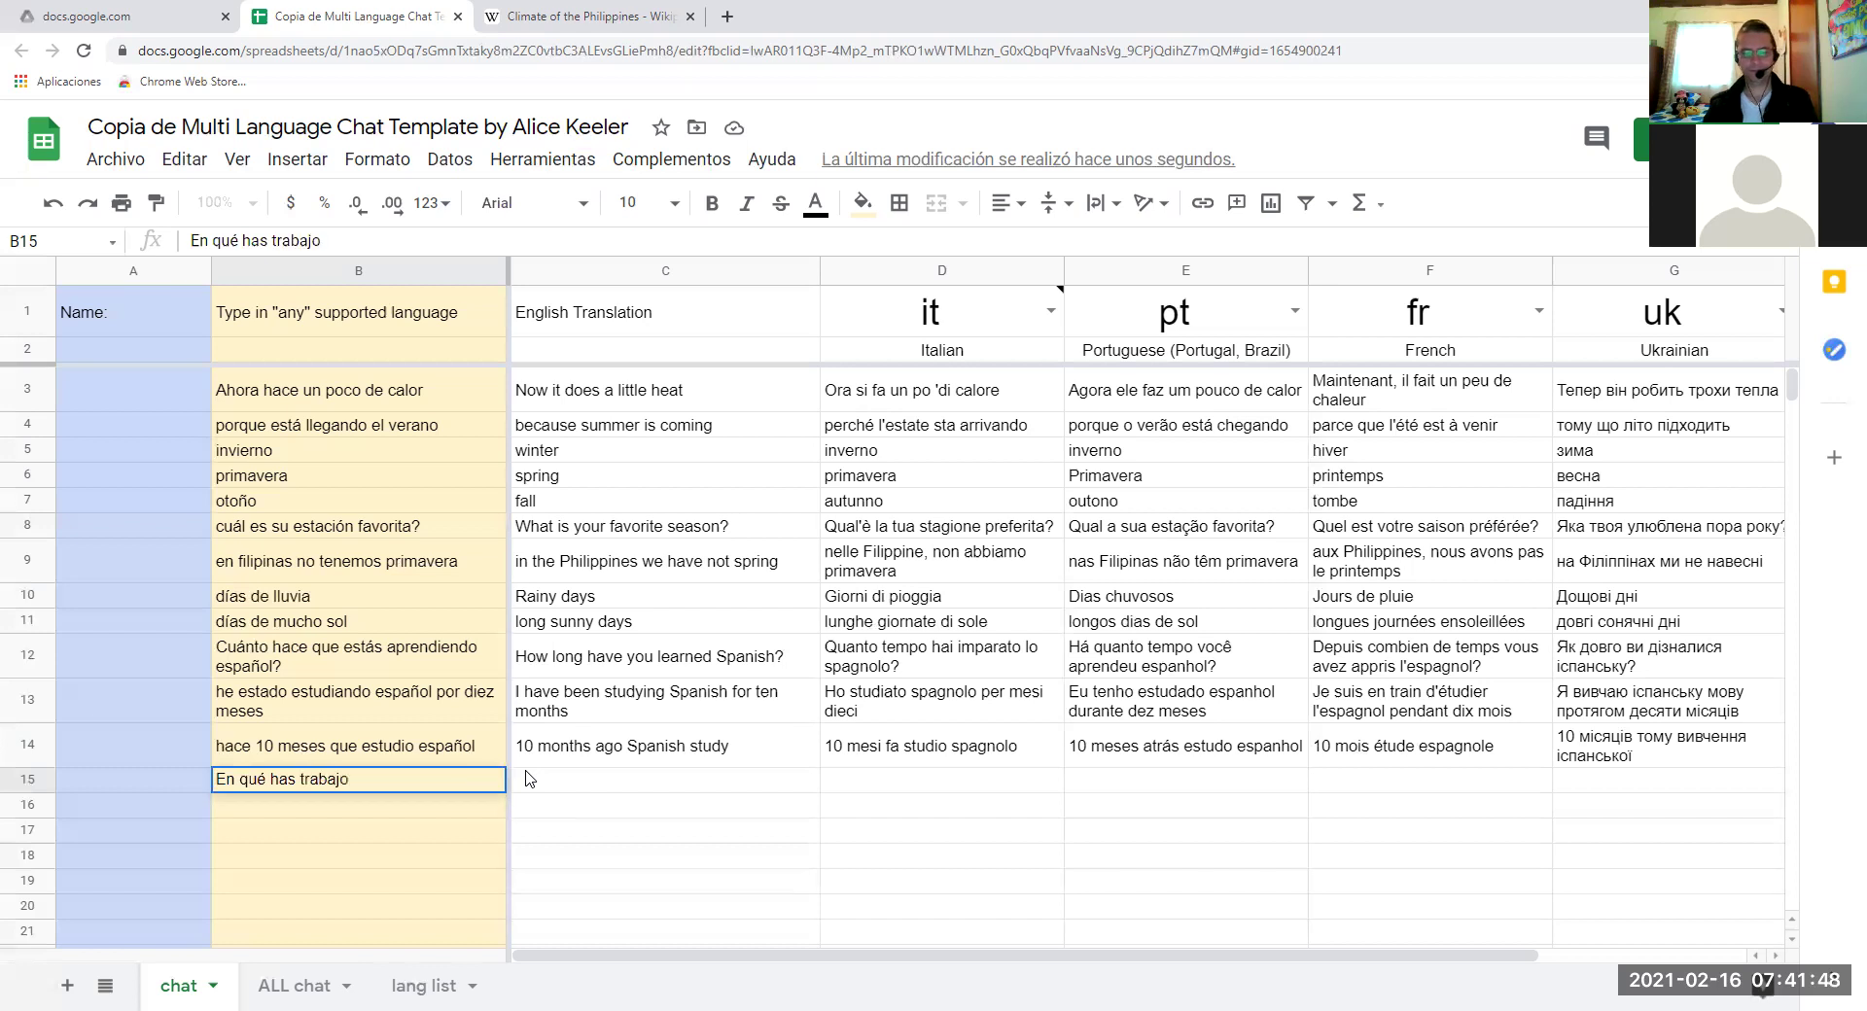
pyautogui.press('BackSpace')
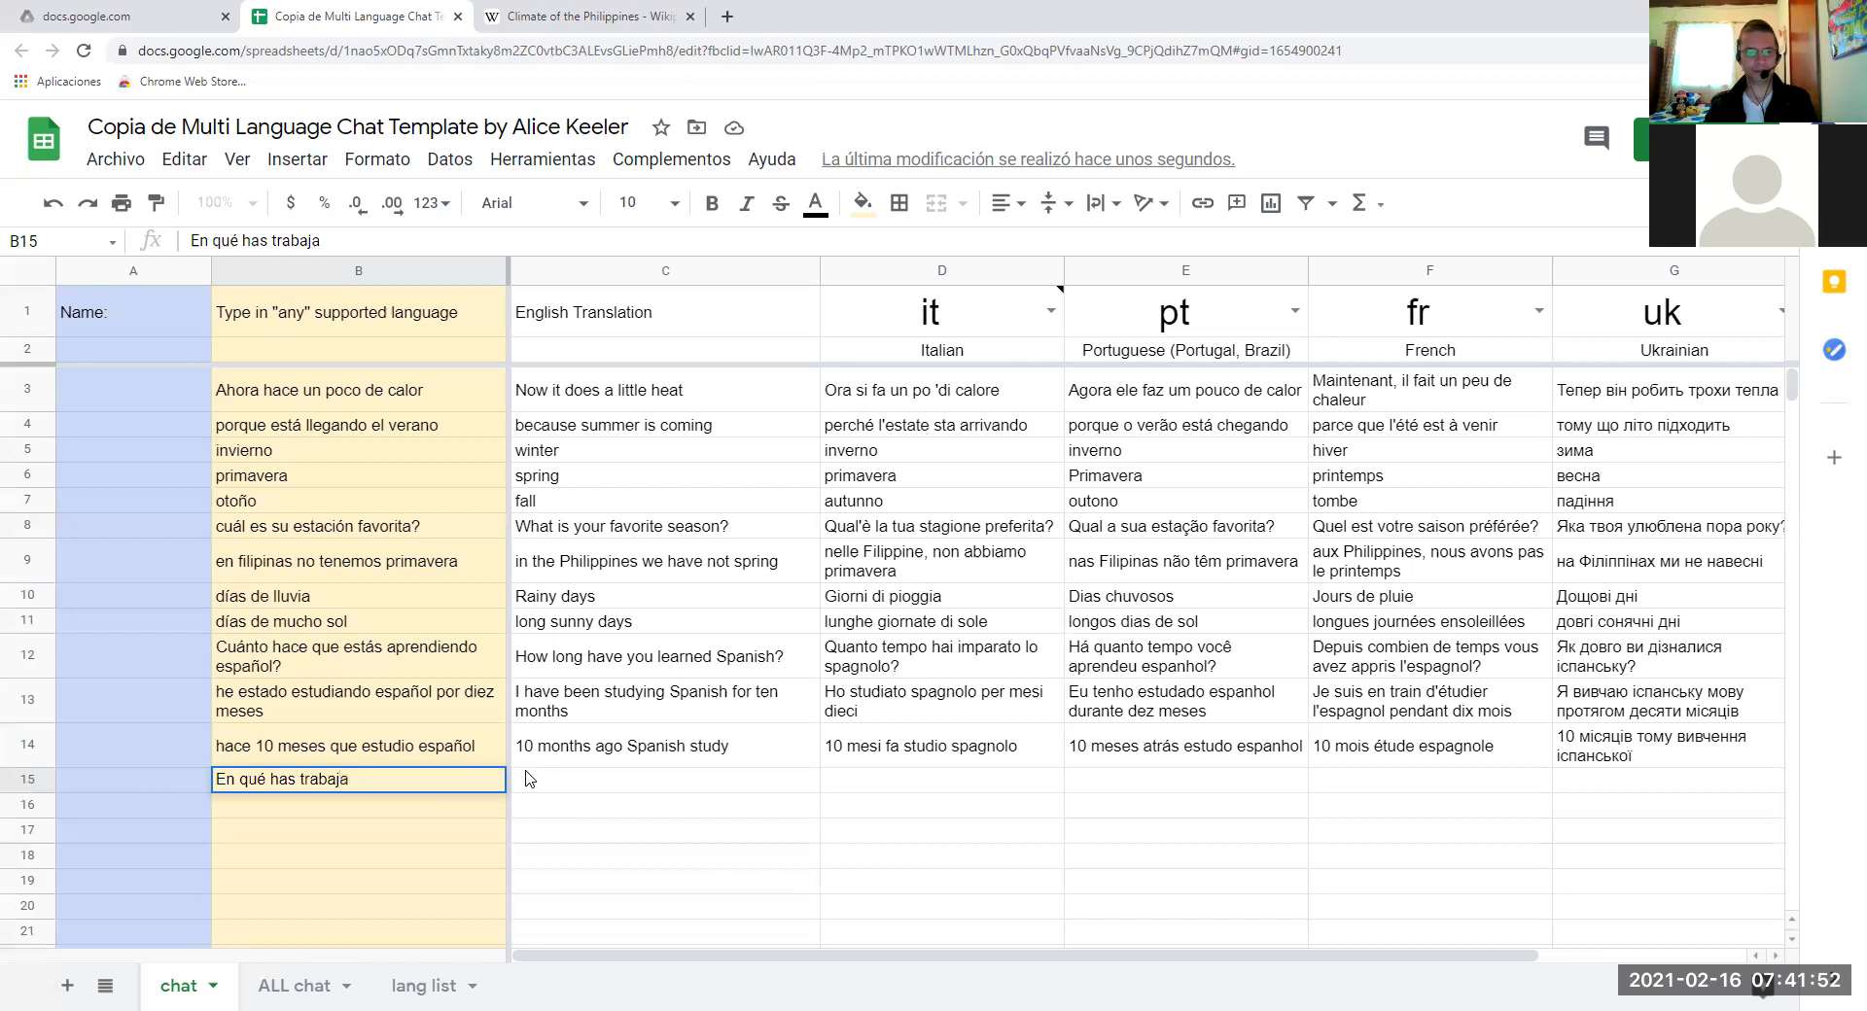
pyautogui.write('ado')
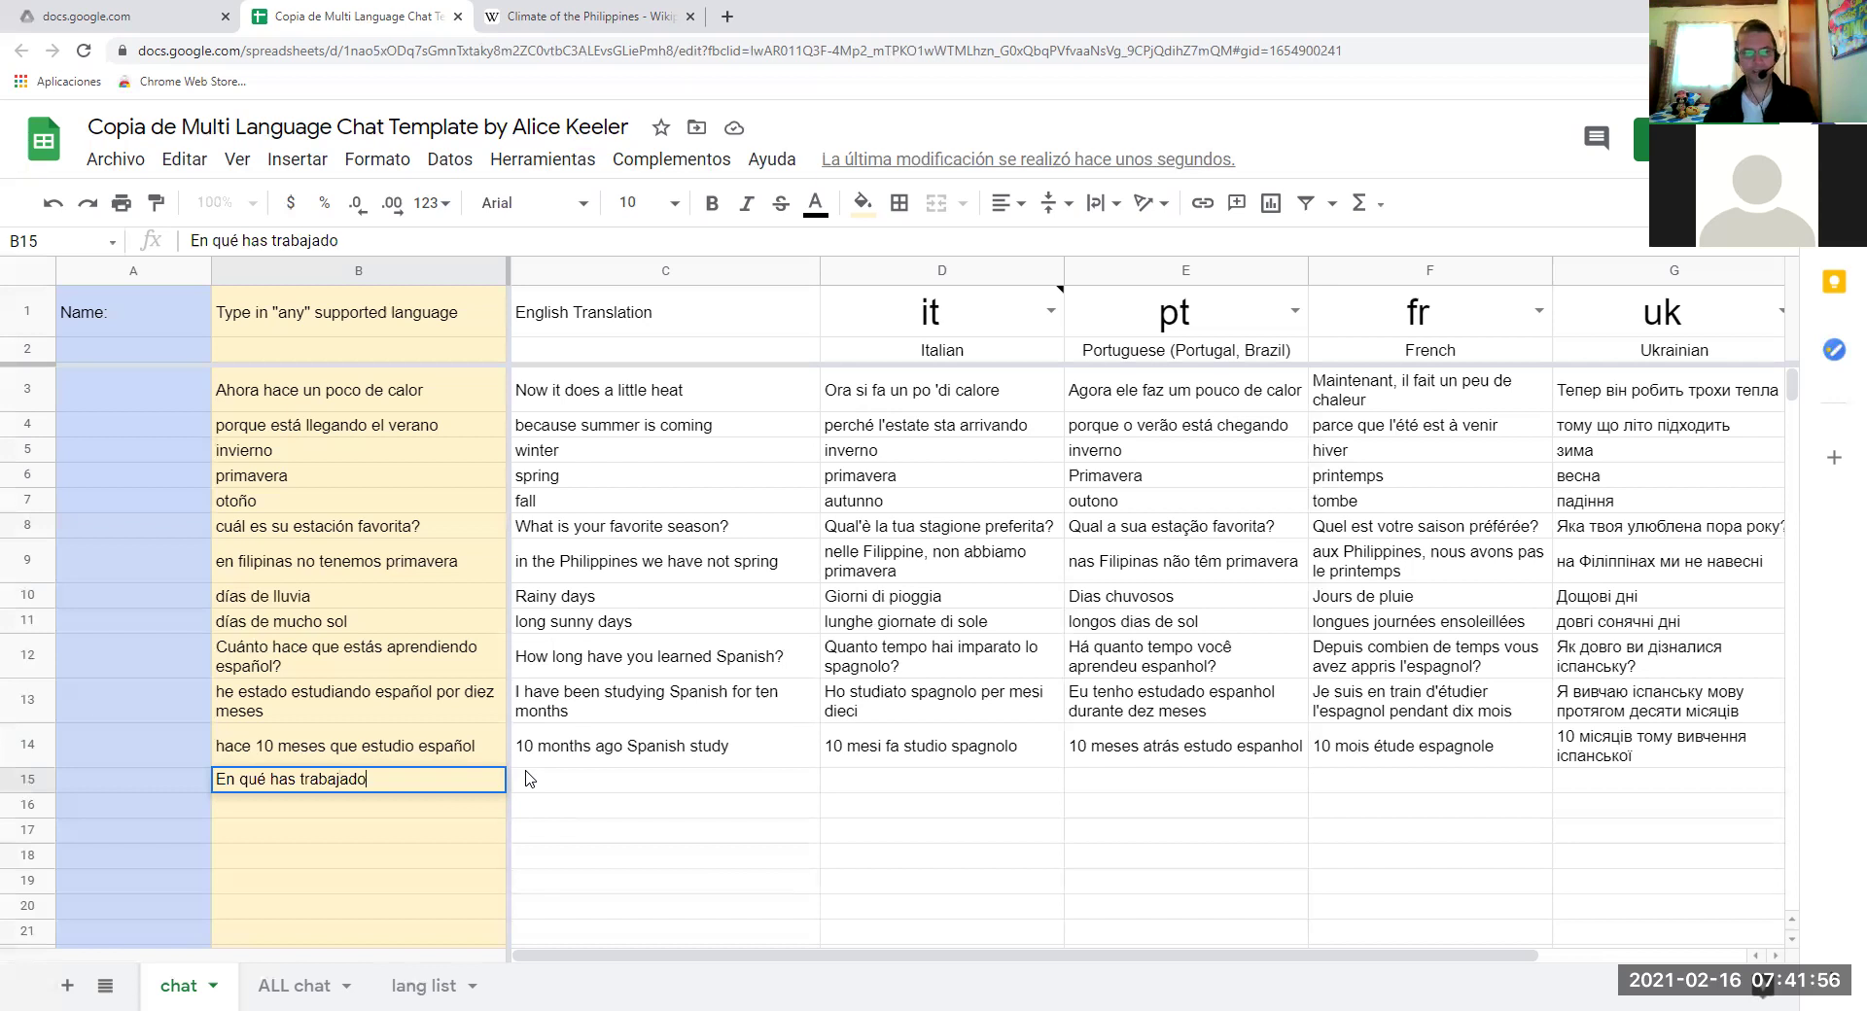
pyautogui.write('?')
pyautogui.press('Return')
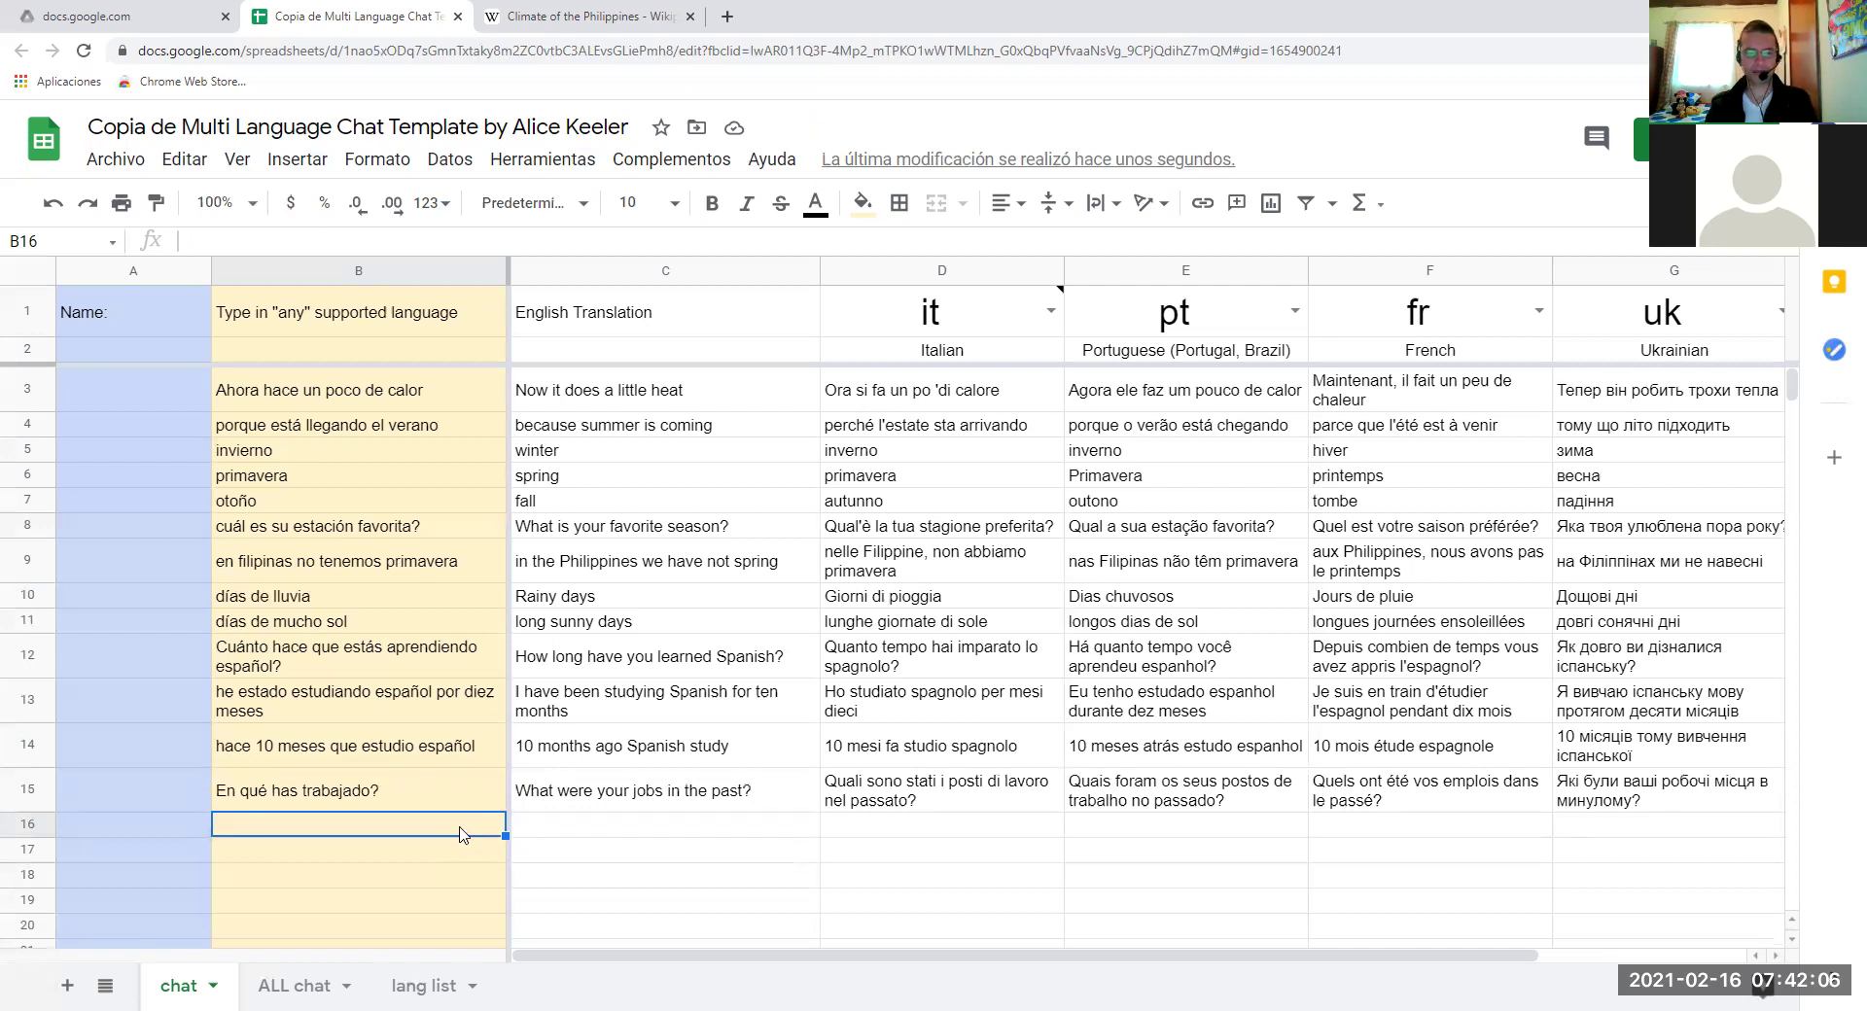
# Enter the answer "trabajé en un centro de llamadas" in cell B16.
pyautogui.write('trab')
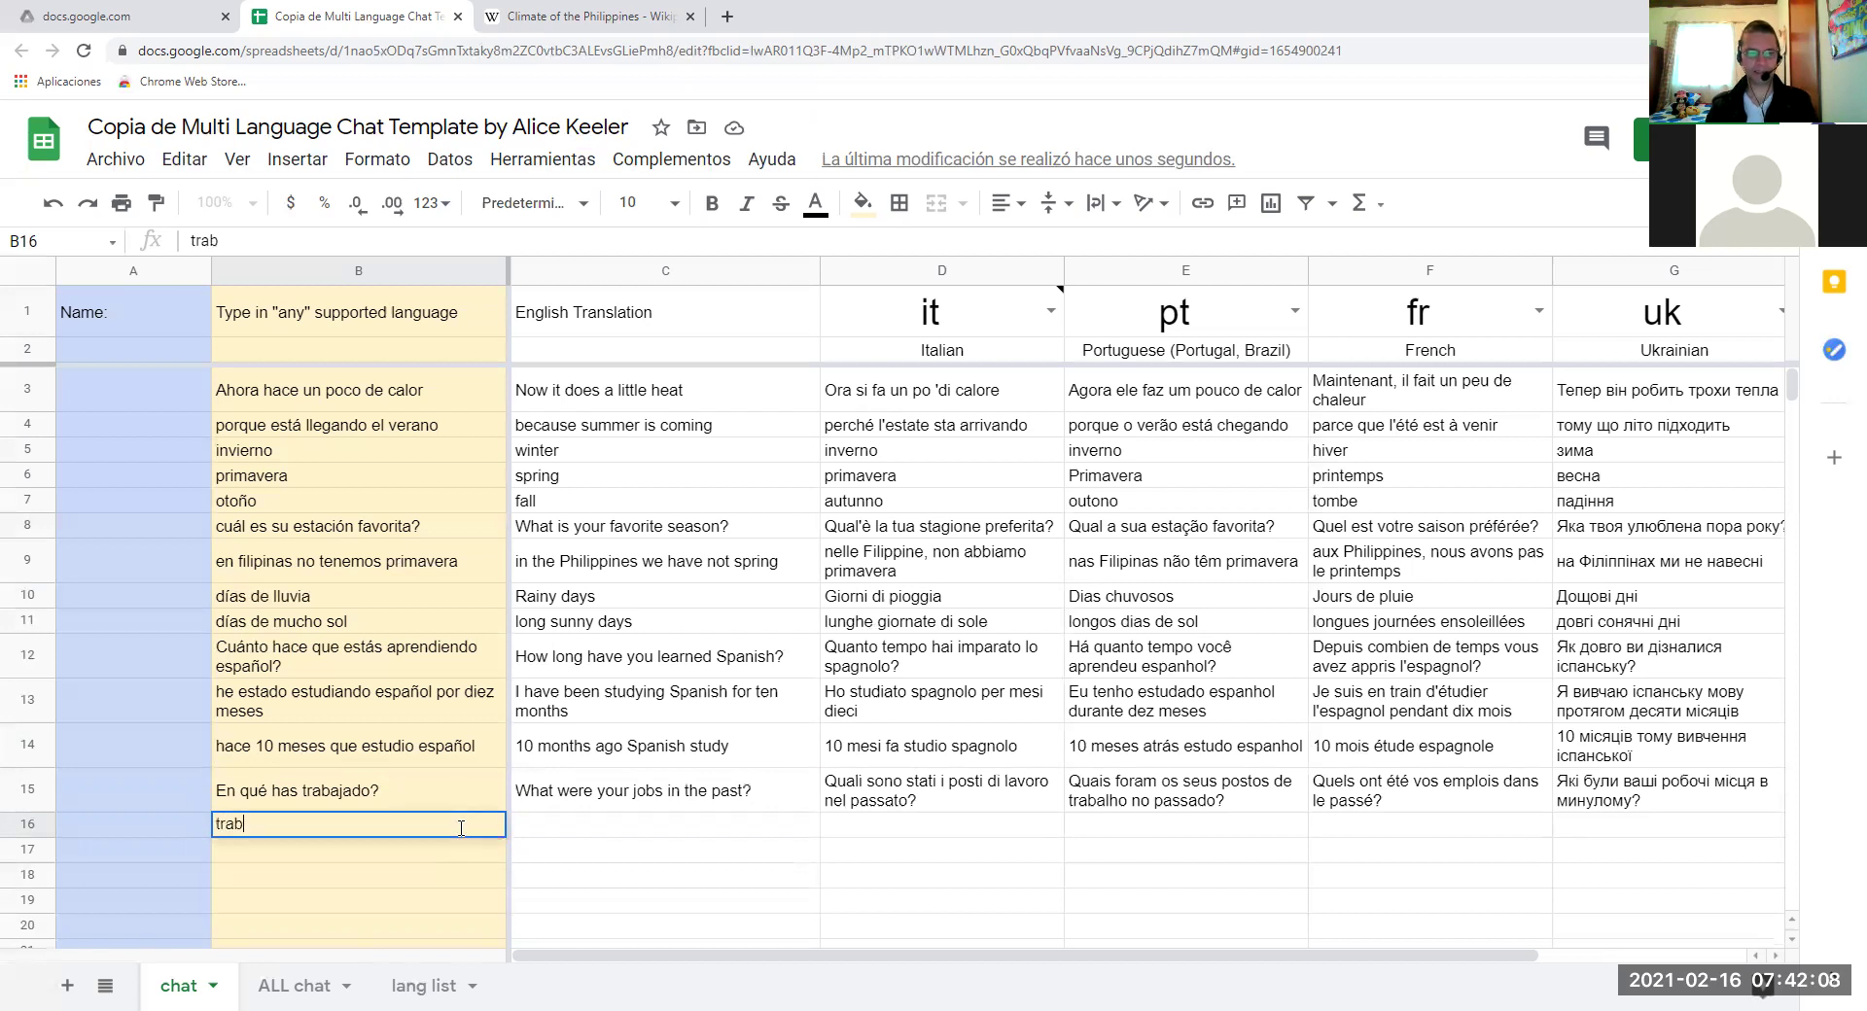
pyautogui.write('aj')
pyautogui.press('BackSpace')
pyautogui.press('BackSpace')
pyautogui.write('a')
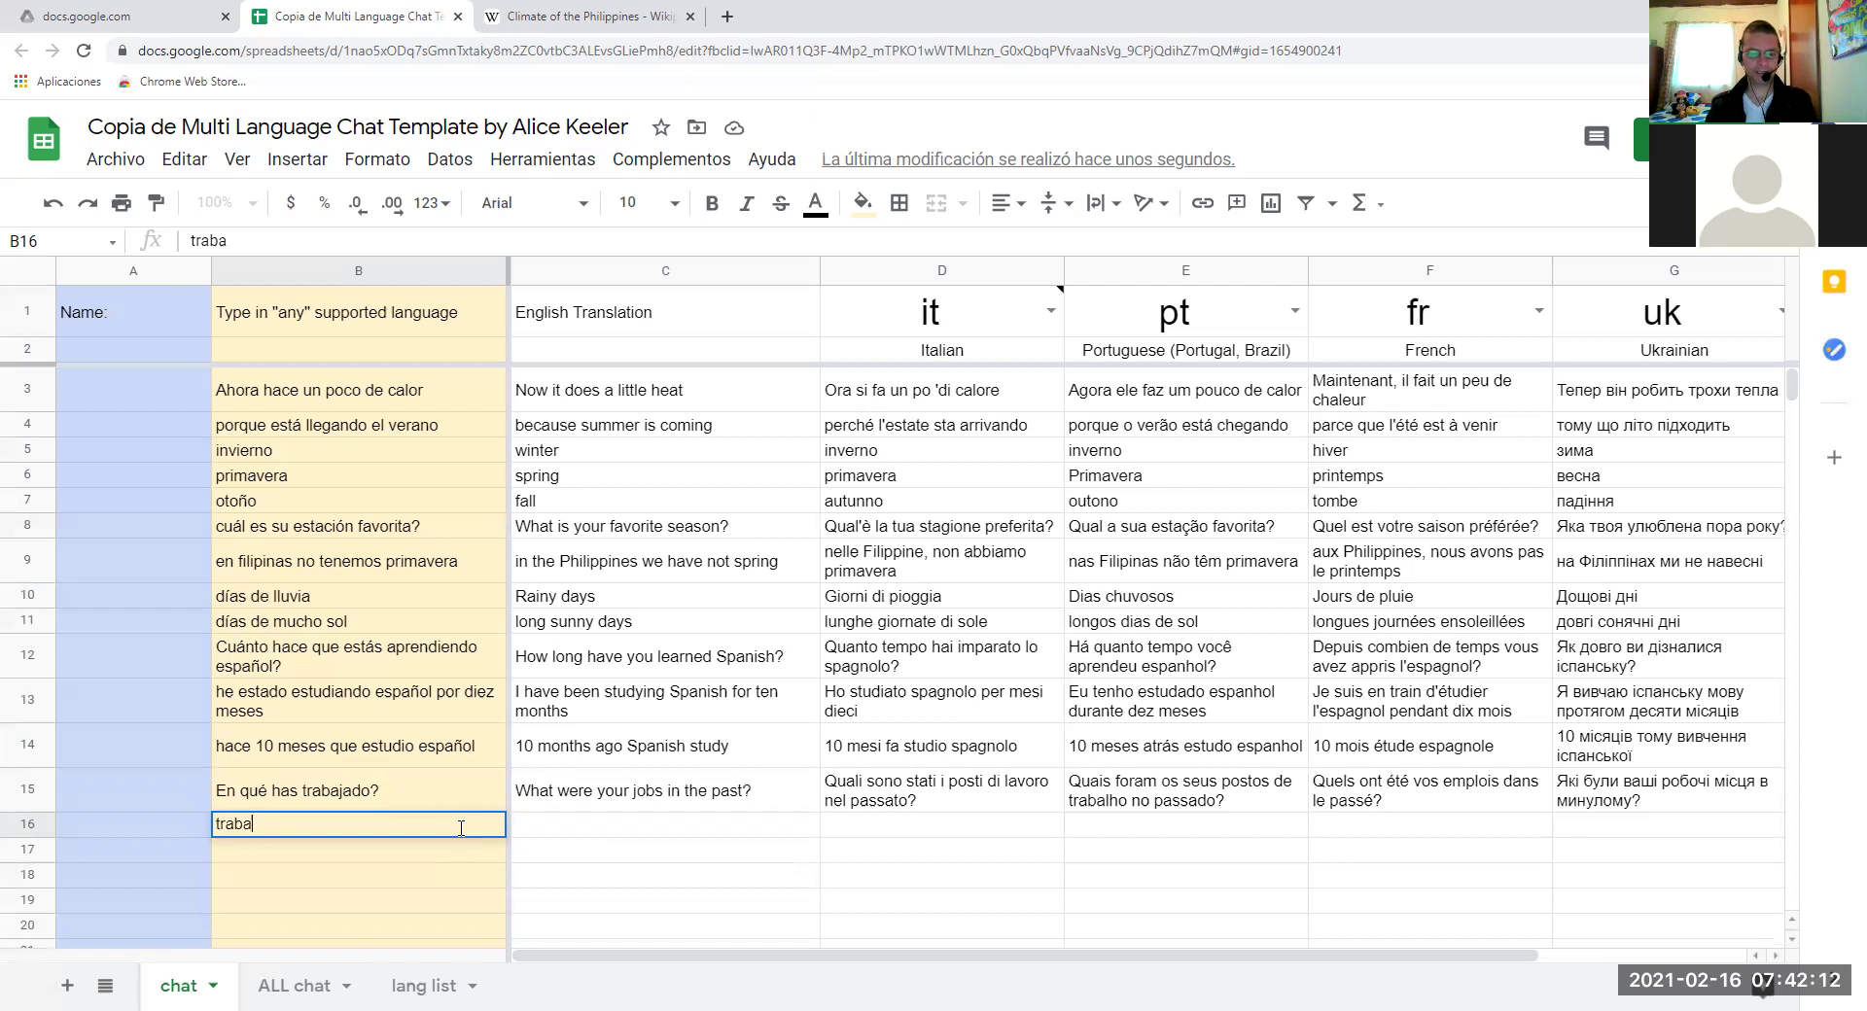
pyautogui.write('jé')
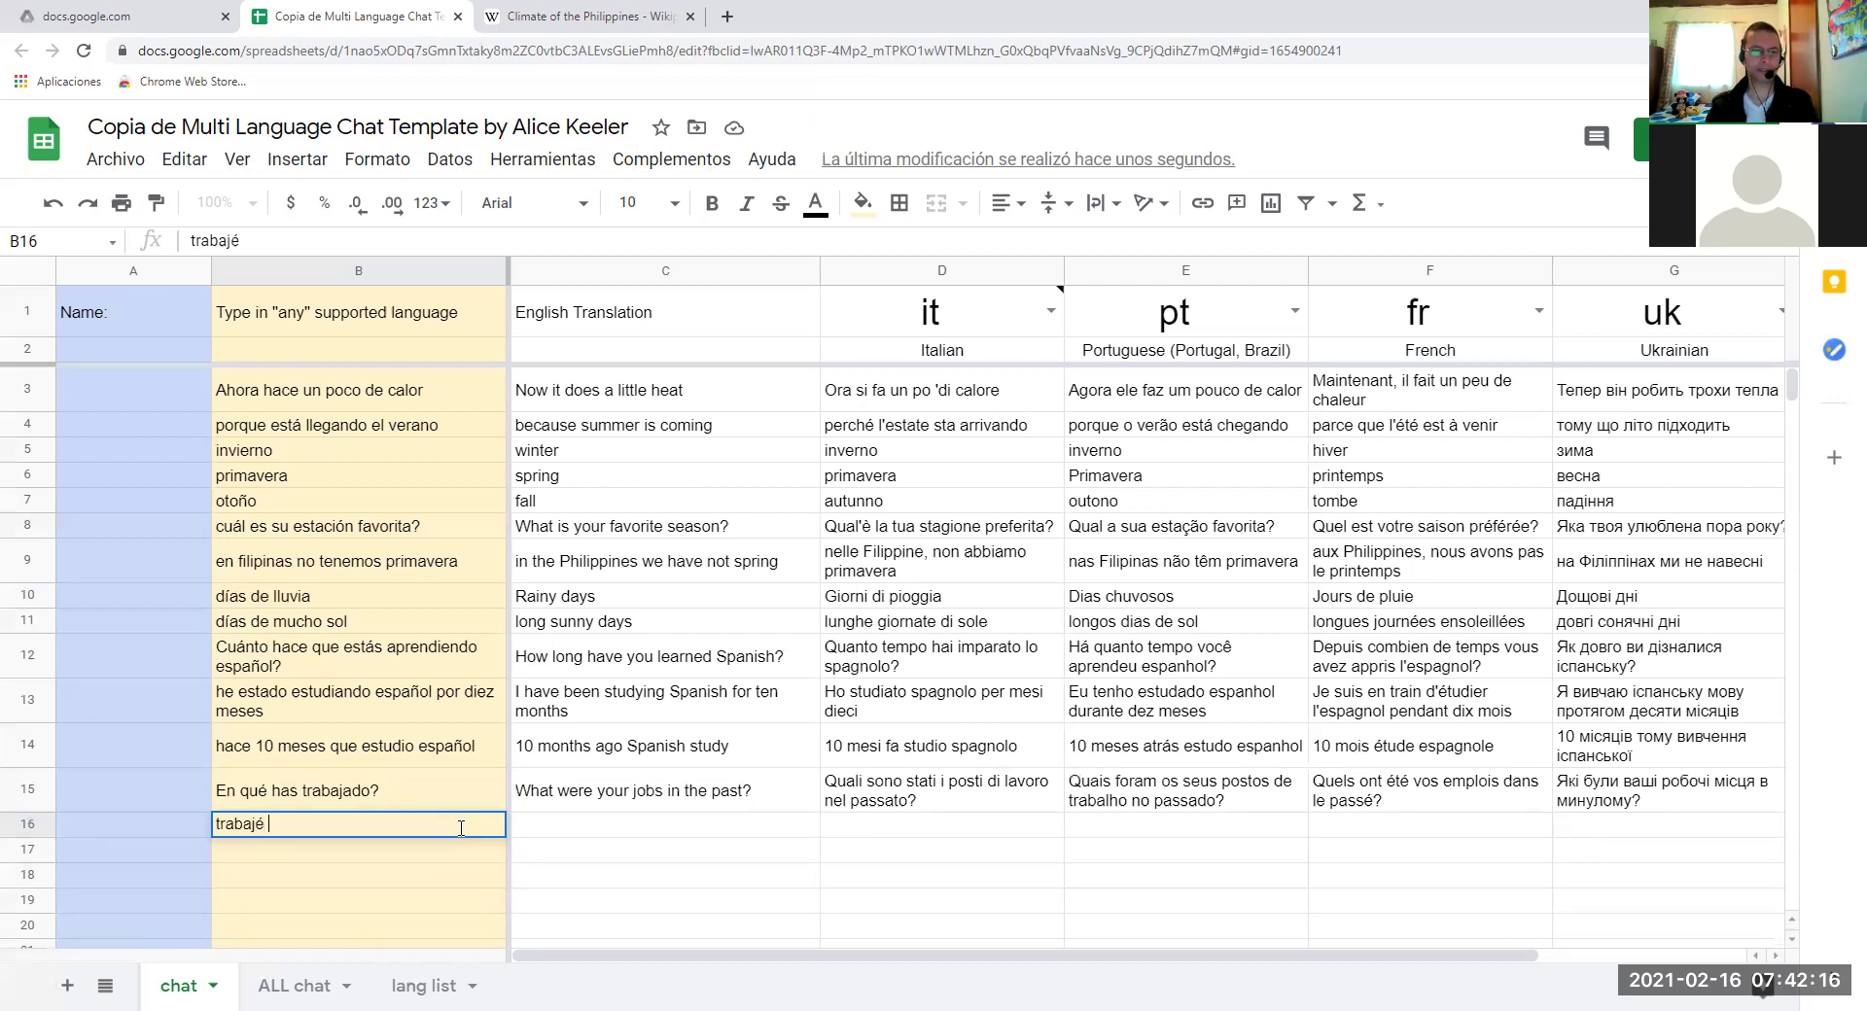
pyautogui.write(' en ')
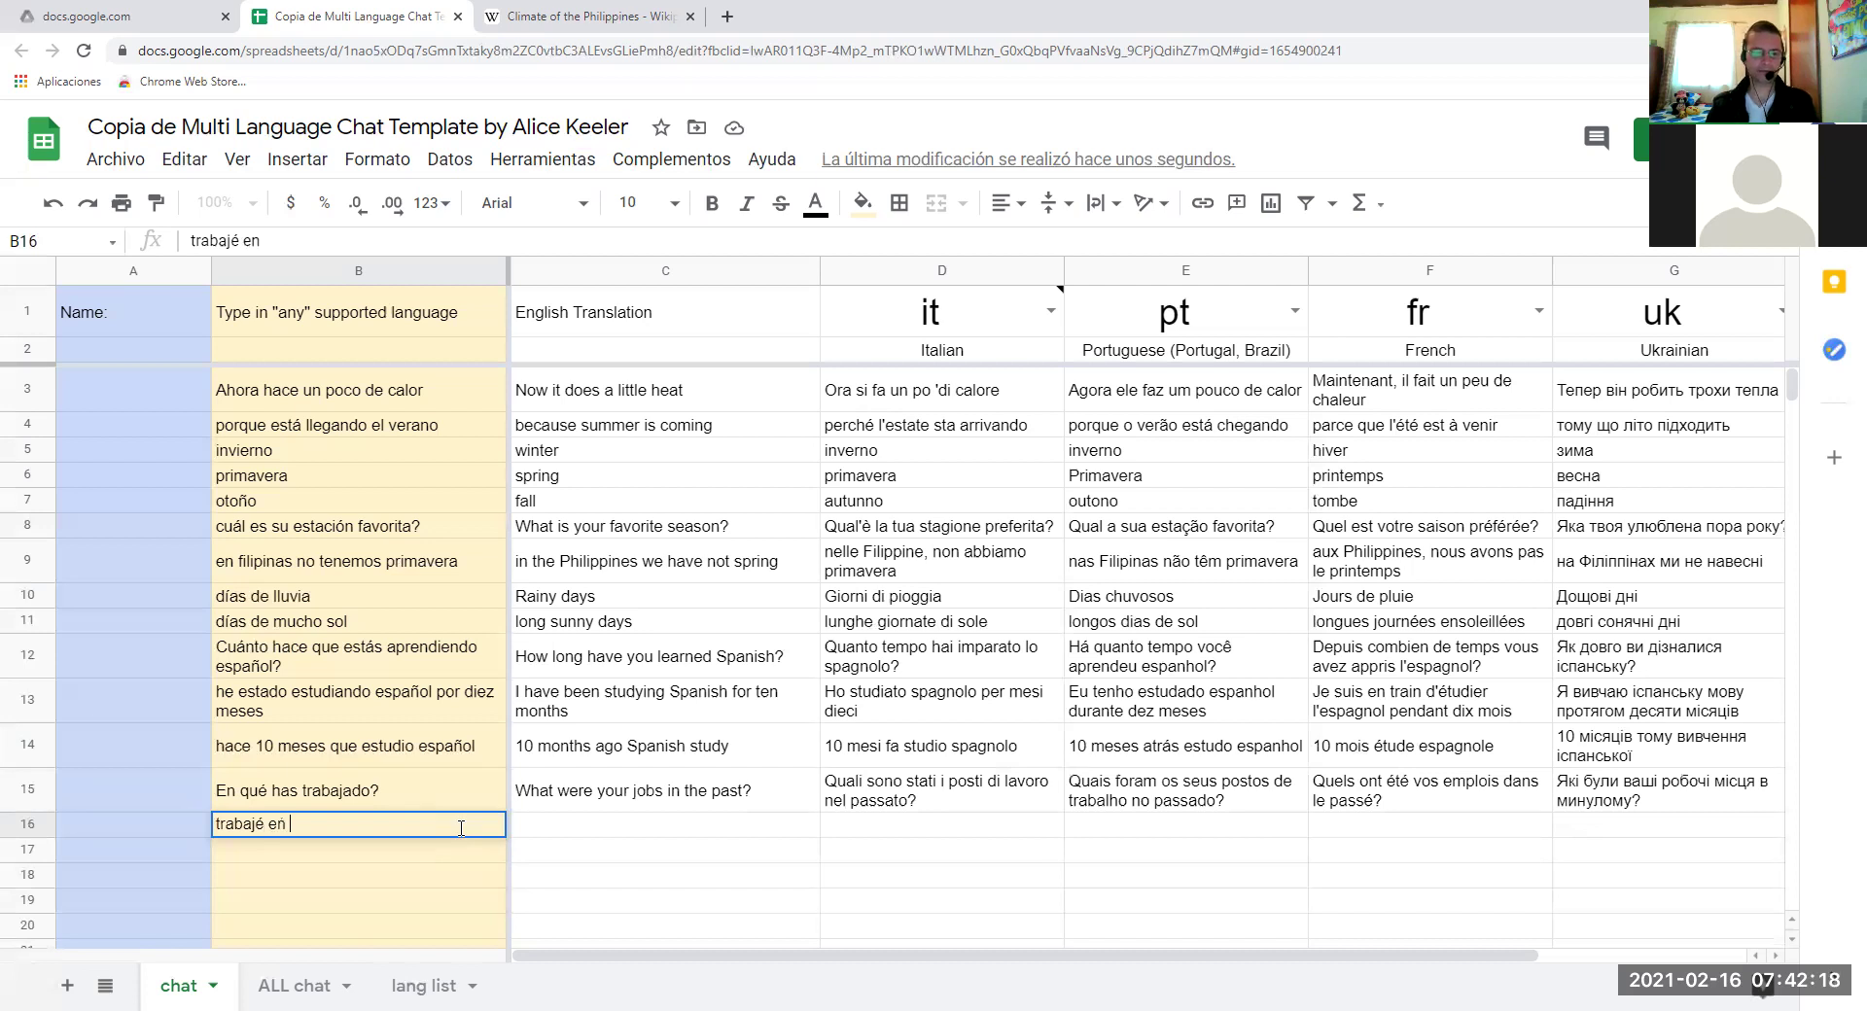
pyautogui.write('un')
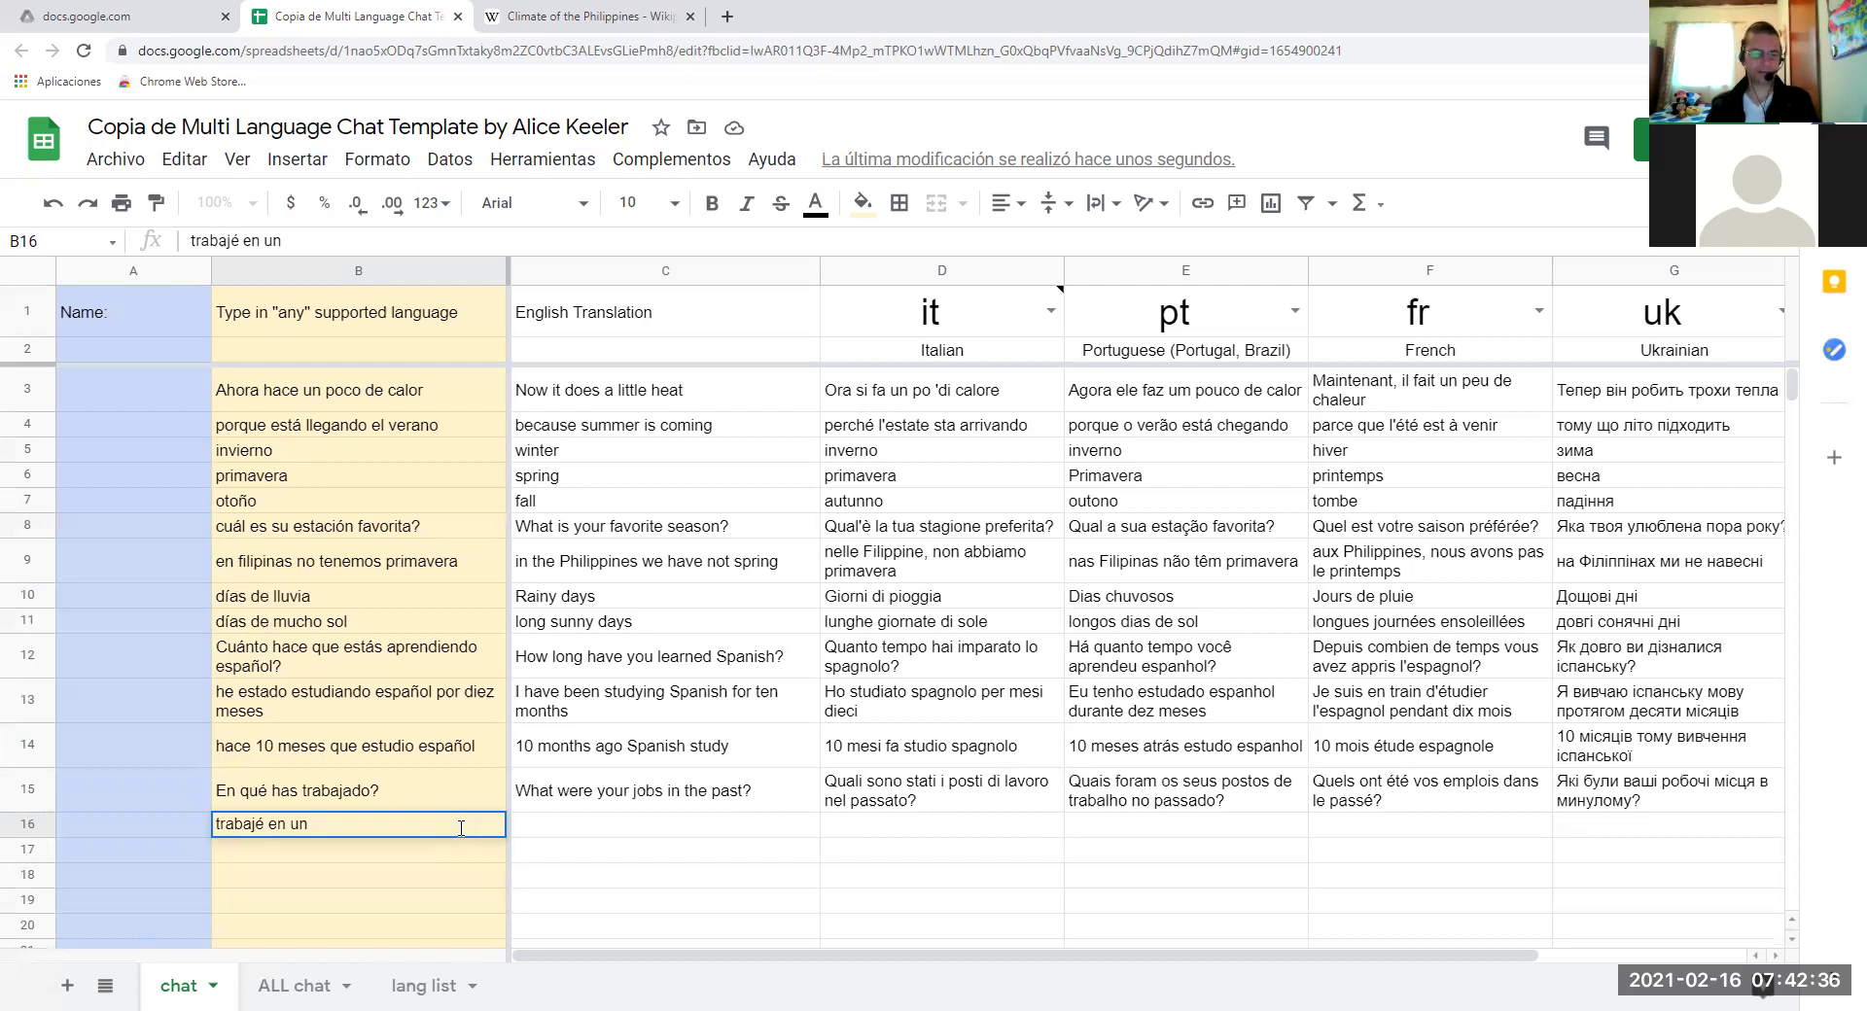
pyautogui.write('ce')
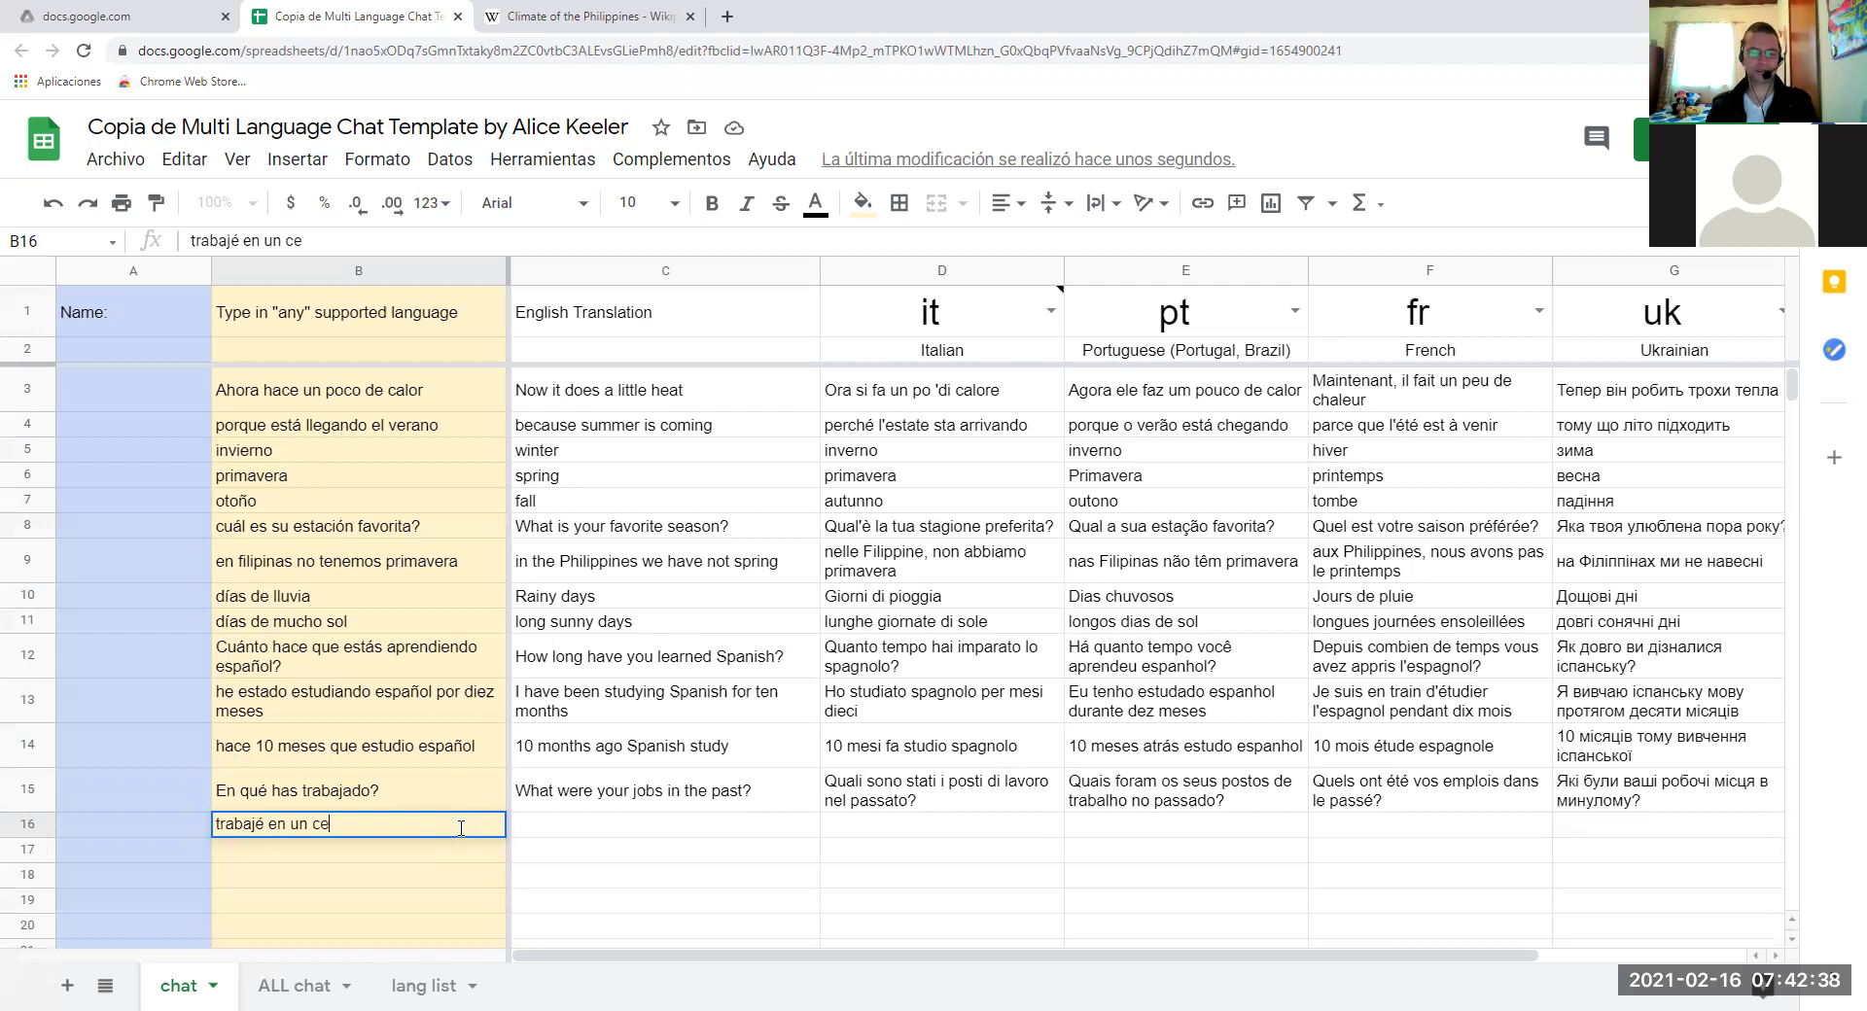
pyautogui.write('ntro de ')
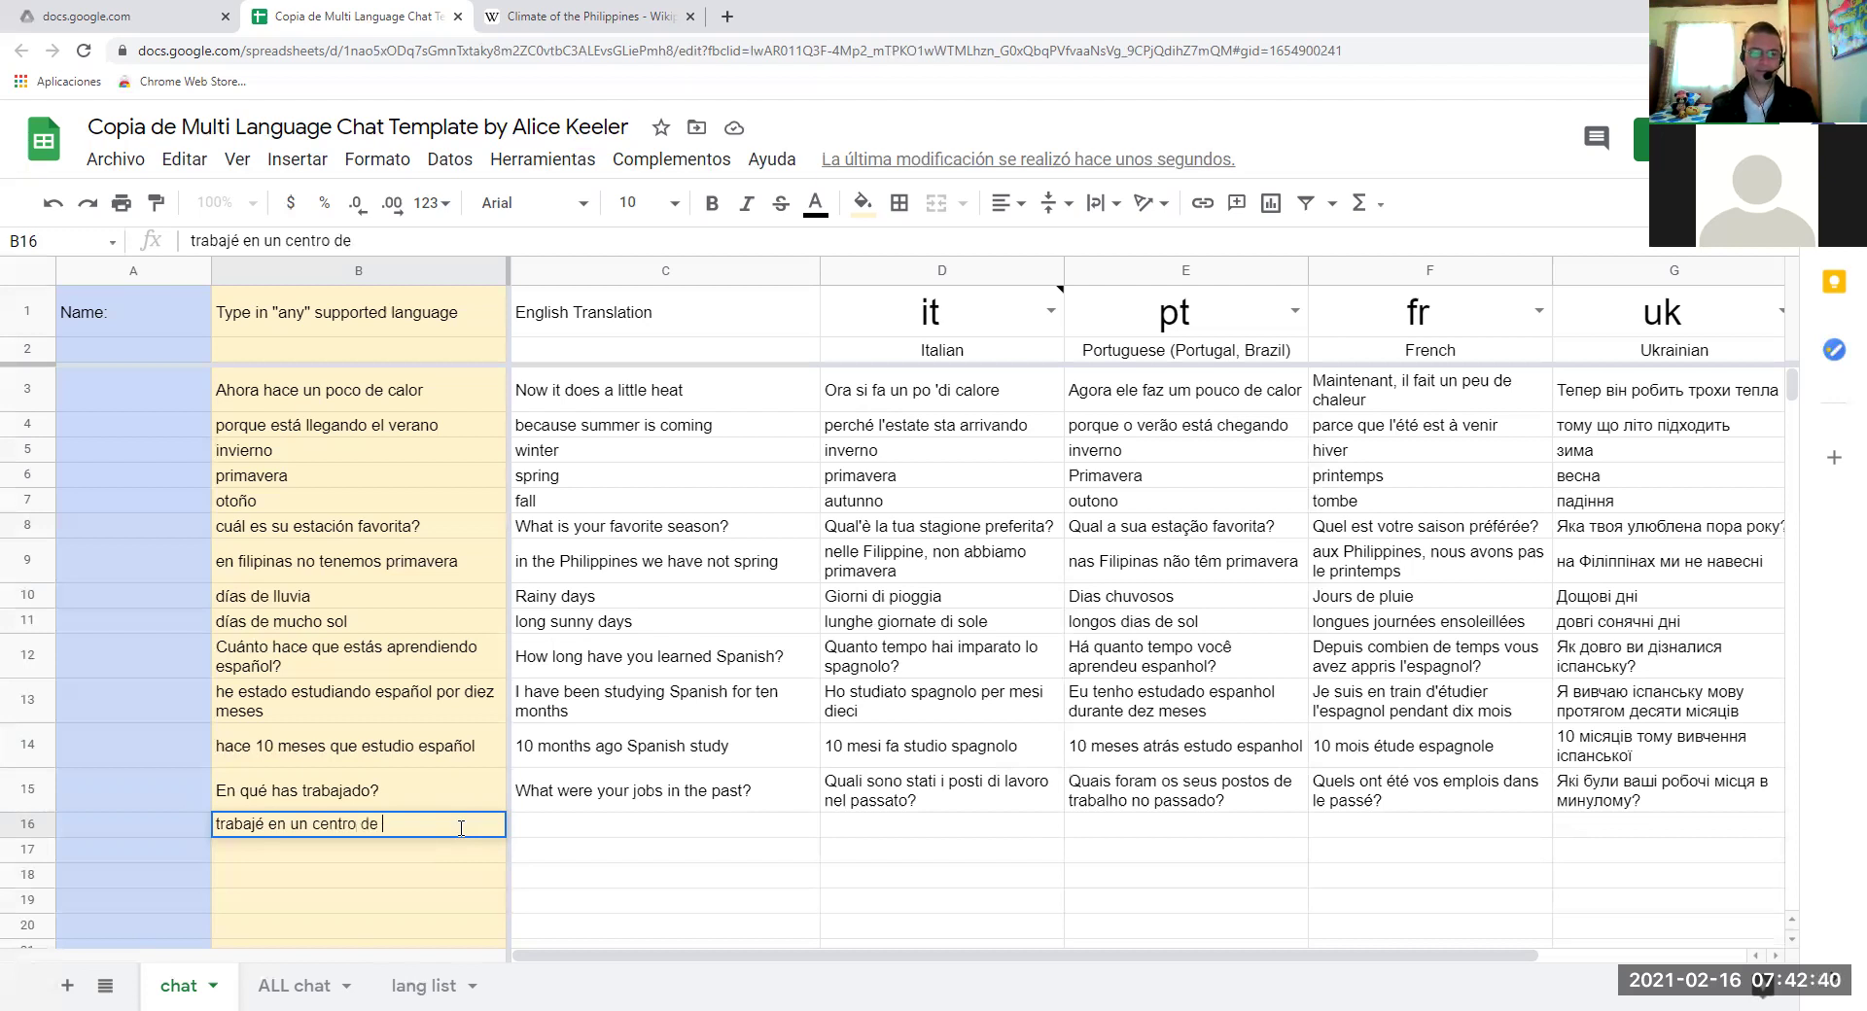
pyautogui.write('llamdas')
pyautogui.press('BackSpace')
pyautogui.press('BackSpace')
pyautogui.press('BackSpace')
pyautogui.write('ama')
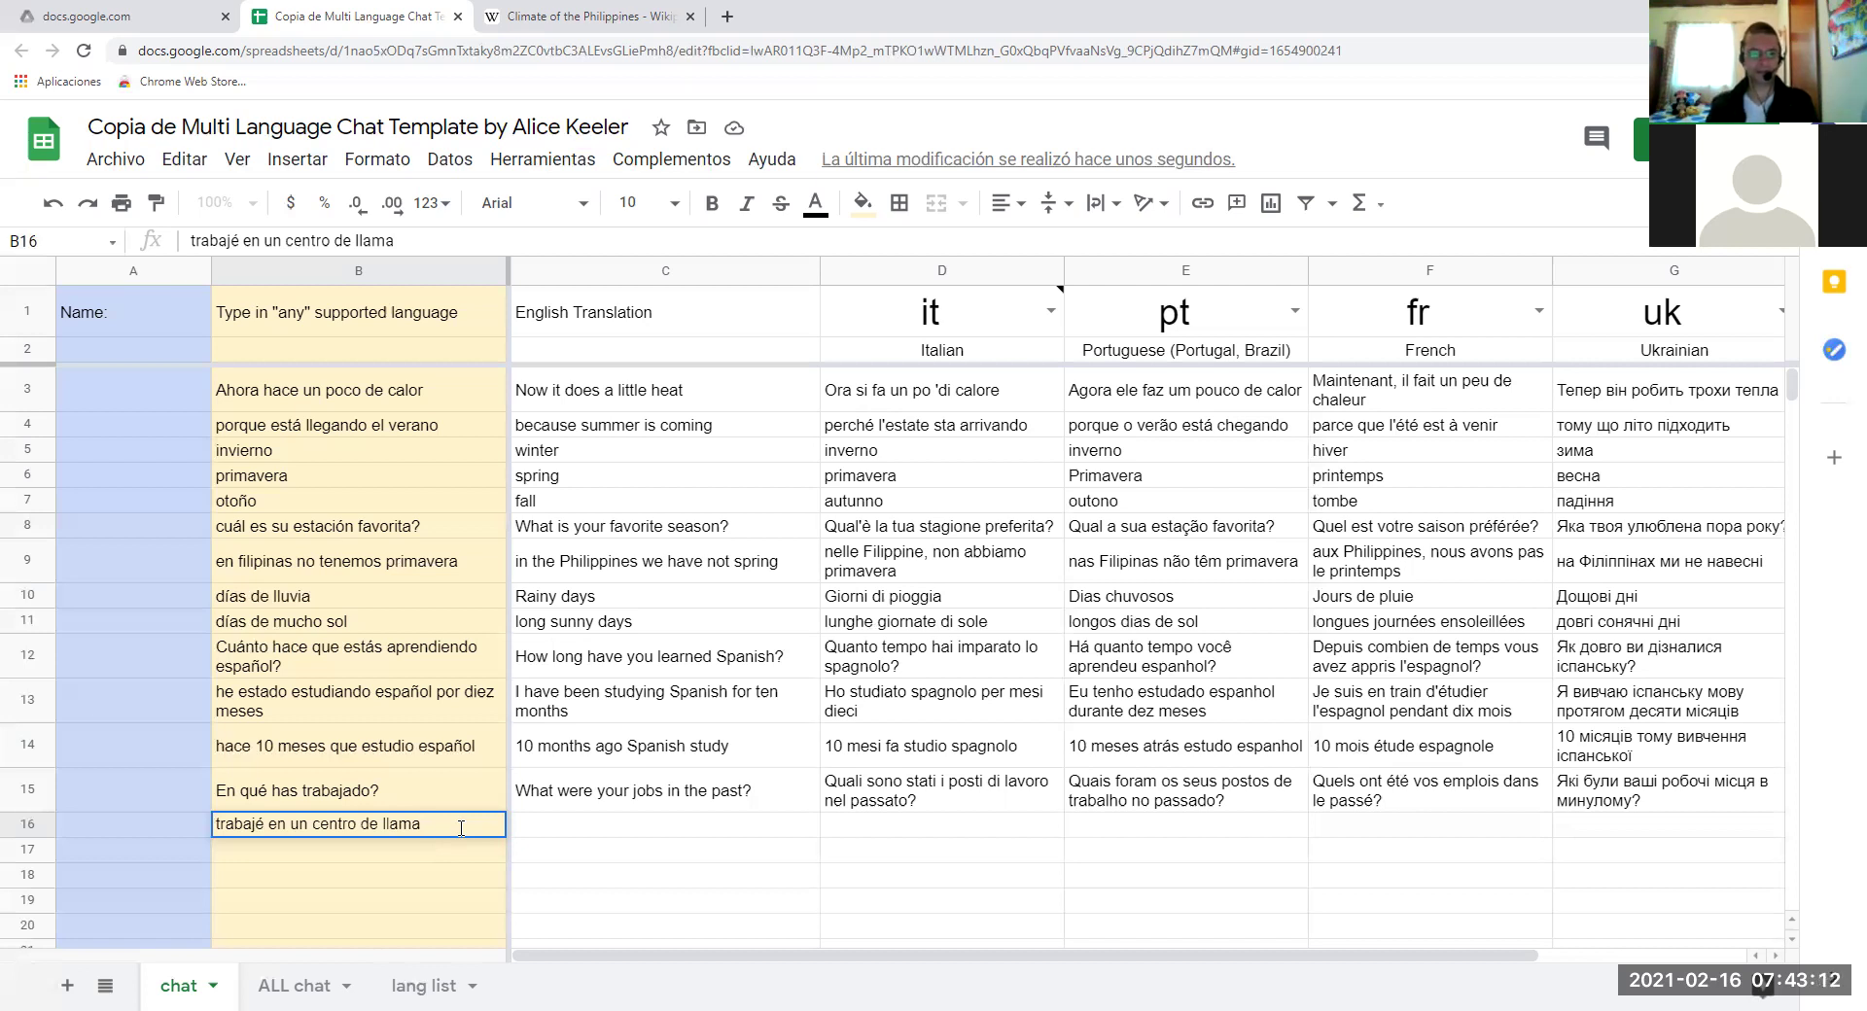
pyautogui.write('das')
pyautogui.press('Return')
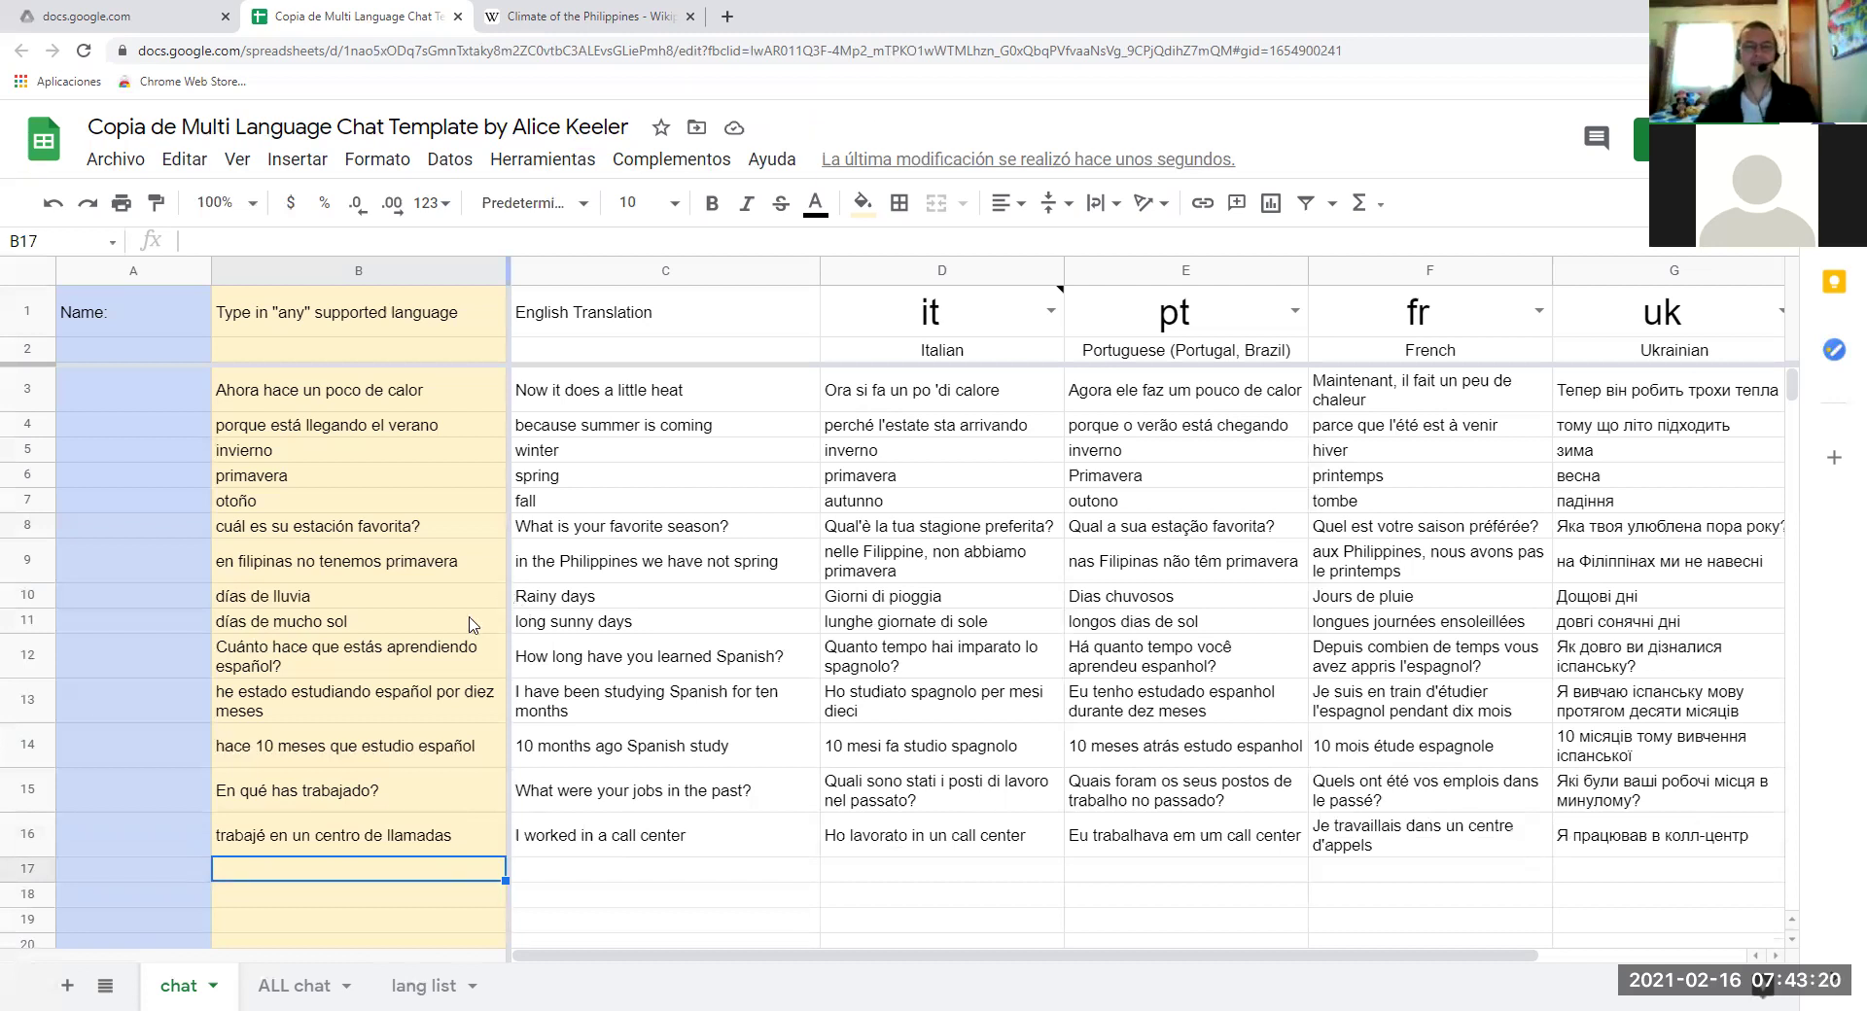
pyautogui.scroll(-1, 467, 648)
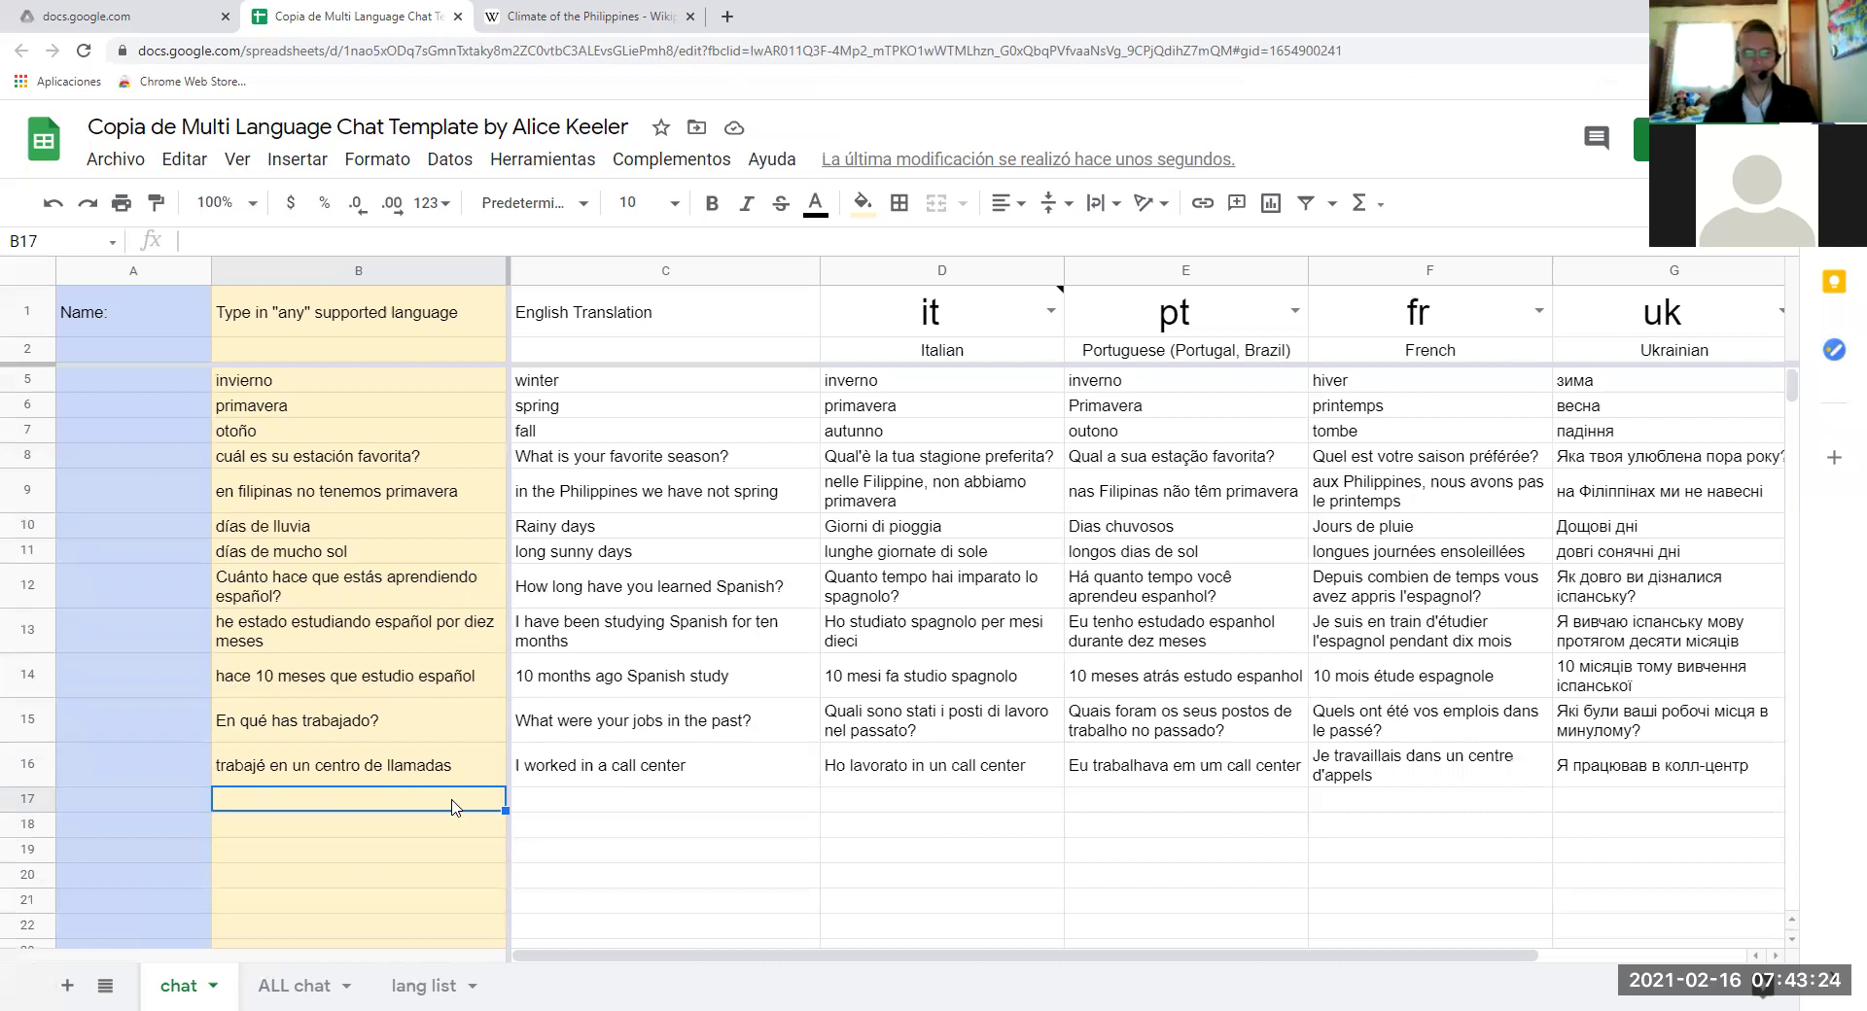
# Enter the question "por cuánto tiempo?" in cell B17, replacing the autocomplete suggestion.
pyautogui.write('por')
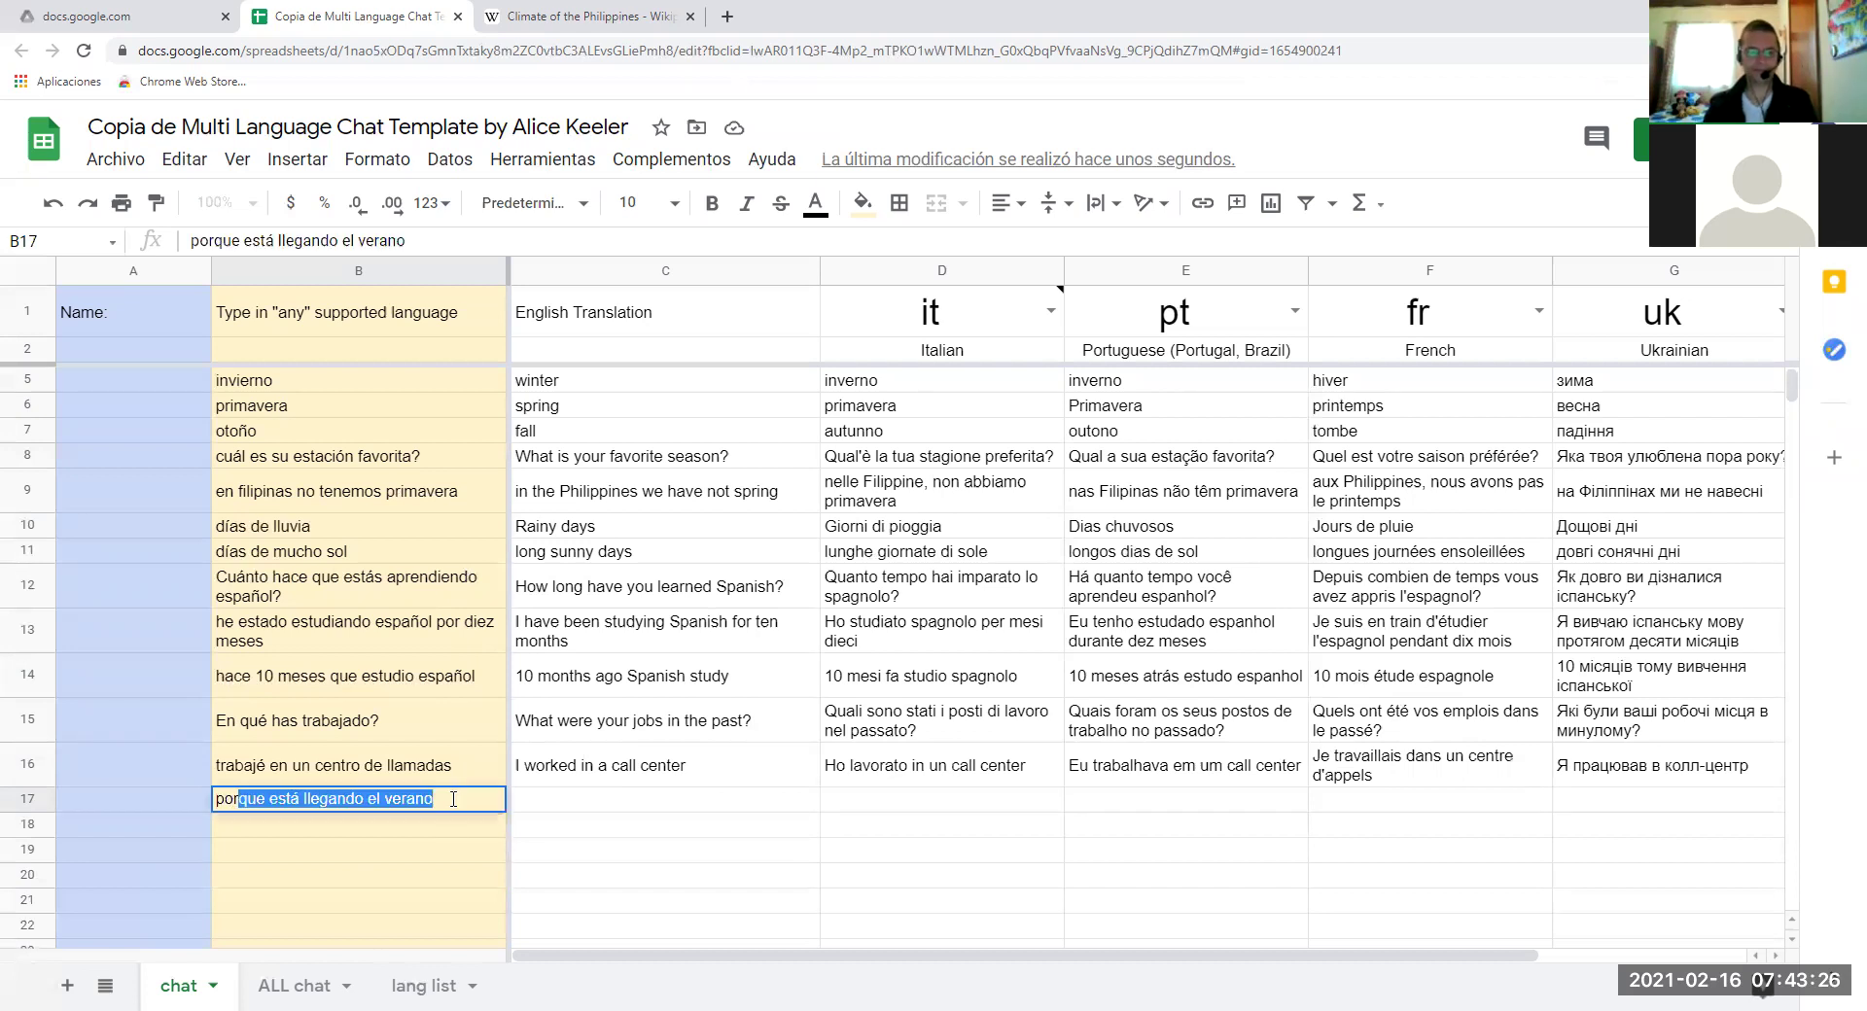
pyautogui.write(' cua')
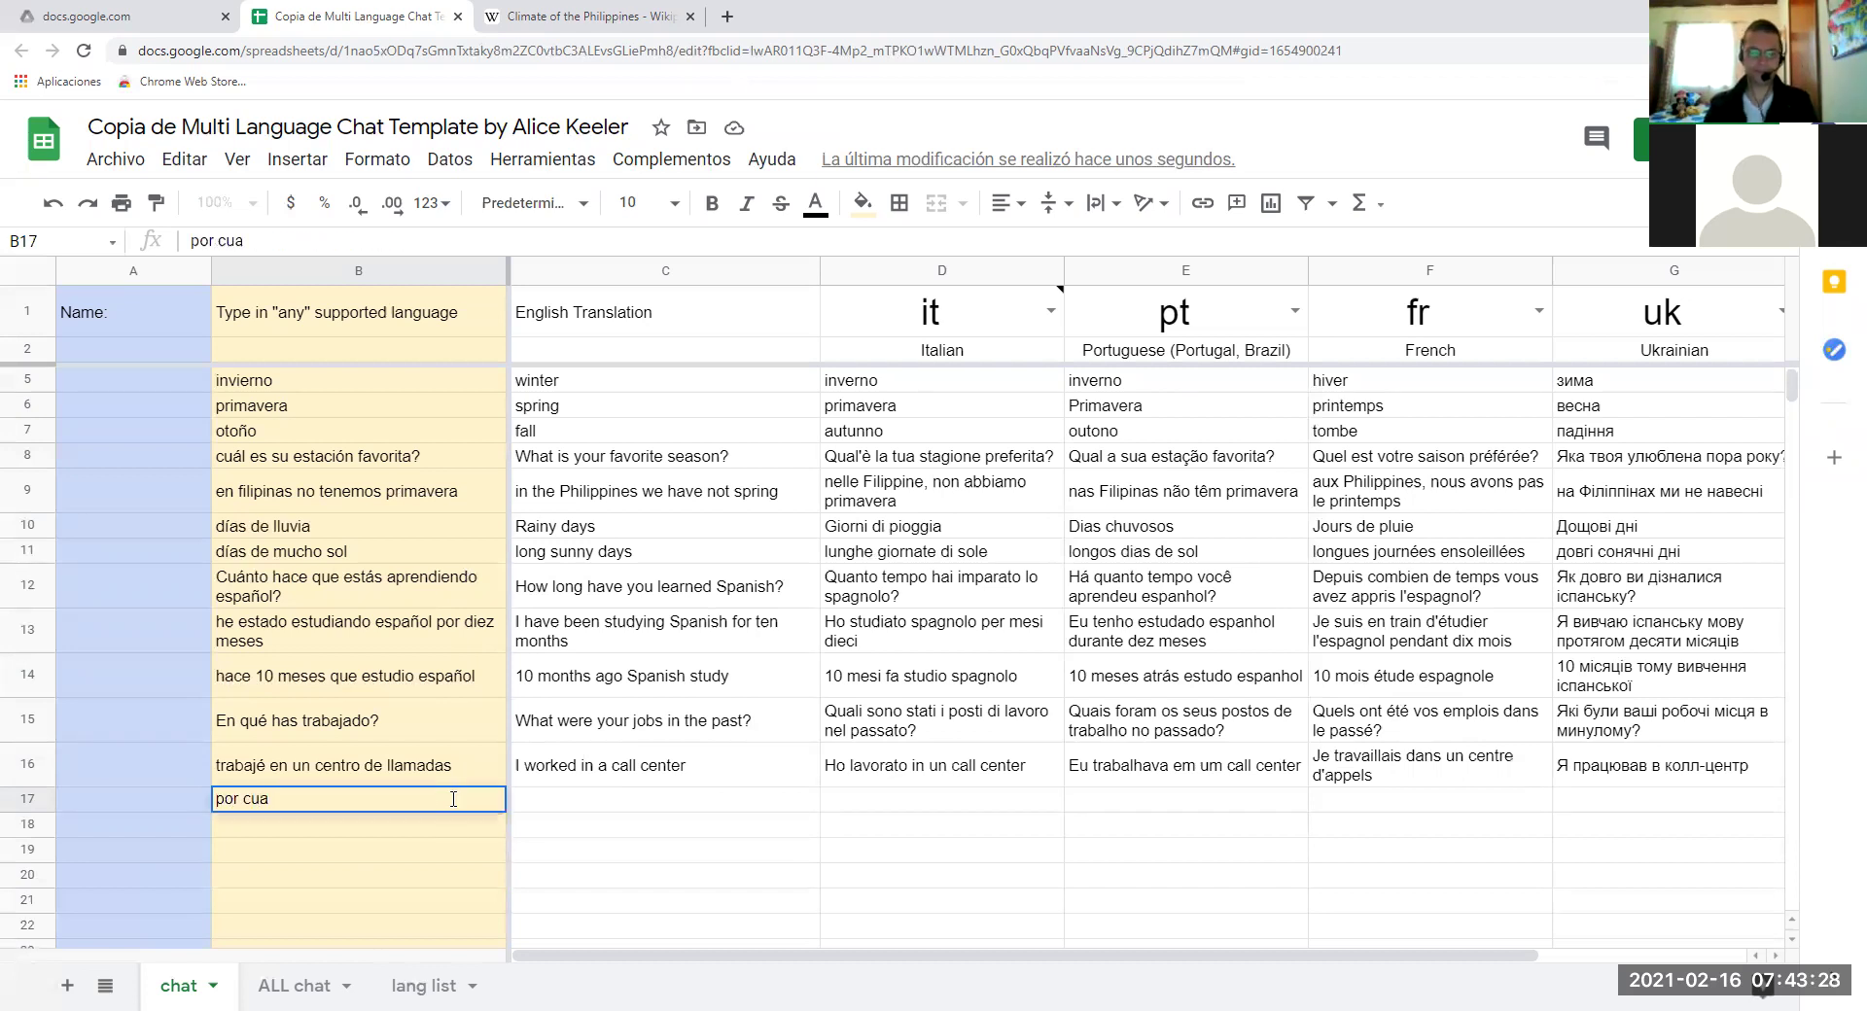
pyautogui.press('BackSpace')
pyautogui.write('át')
pyautogui.press('BackSpace')
pyautogui.write('nto tie')
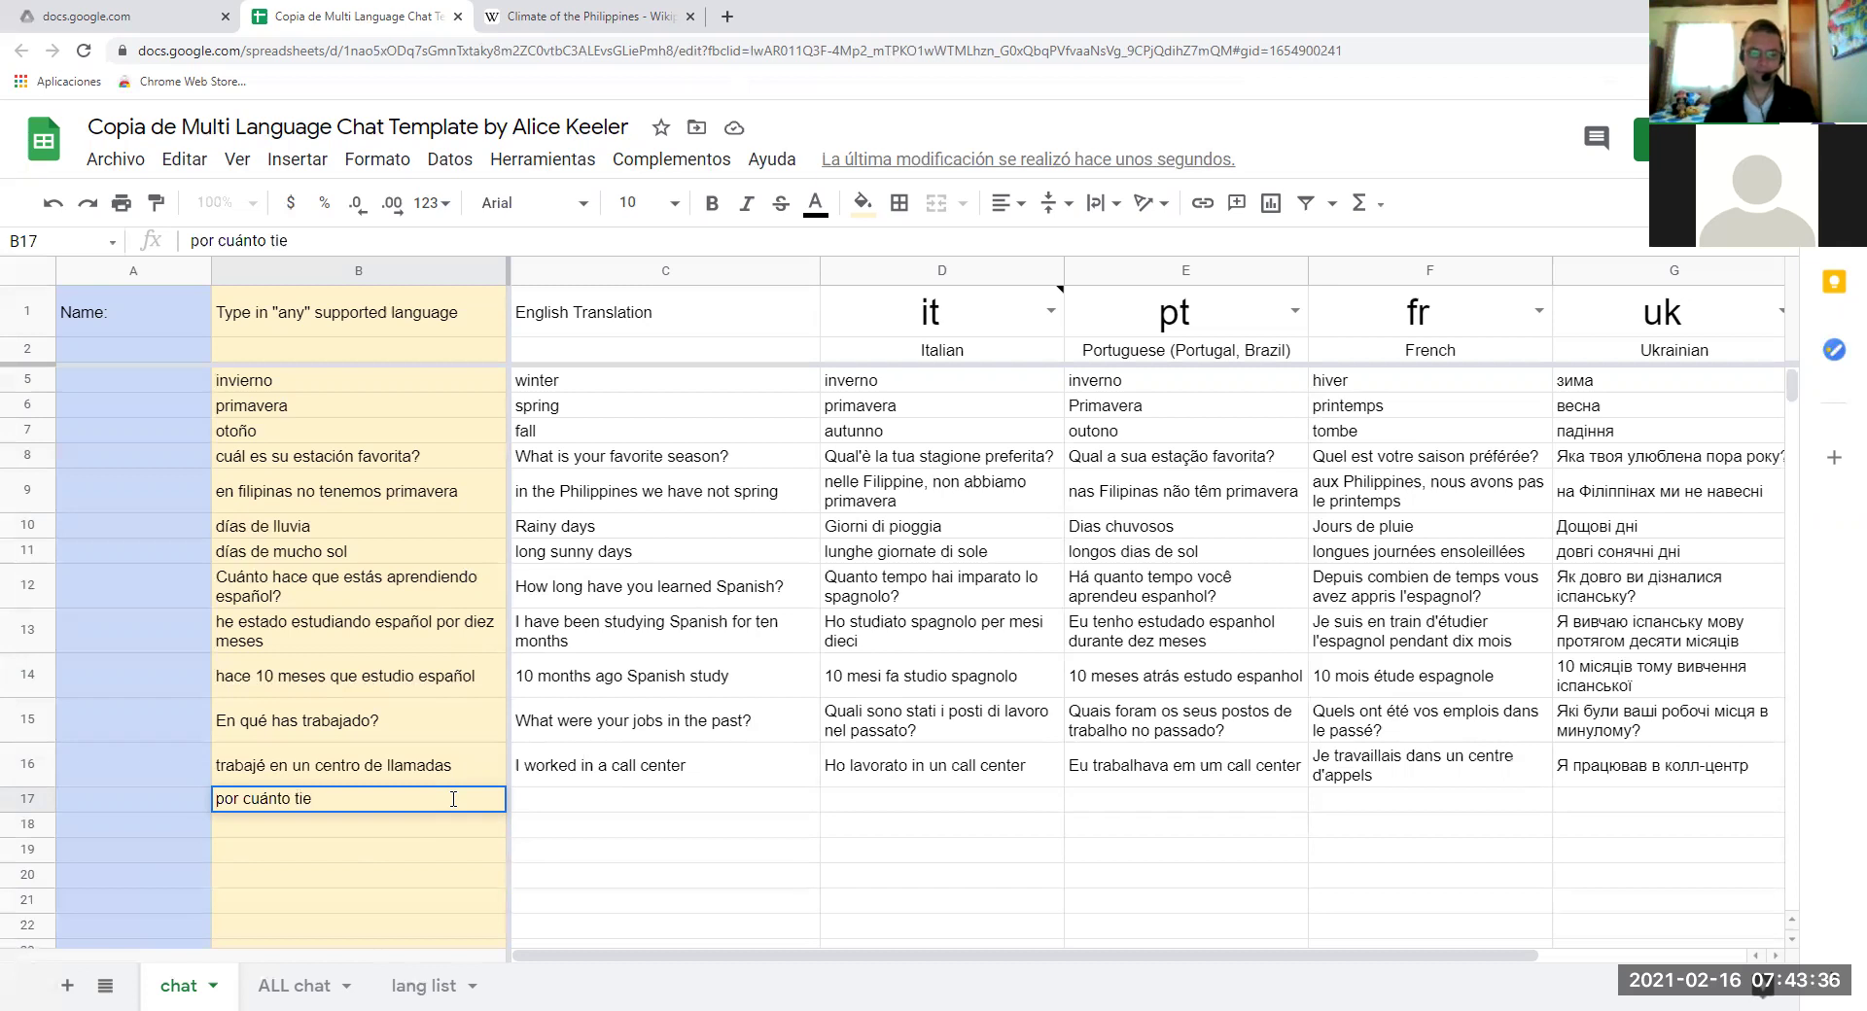
pyautogui.write('mpo?')
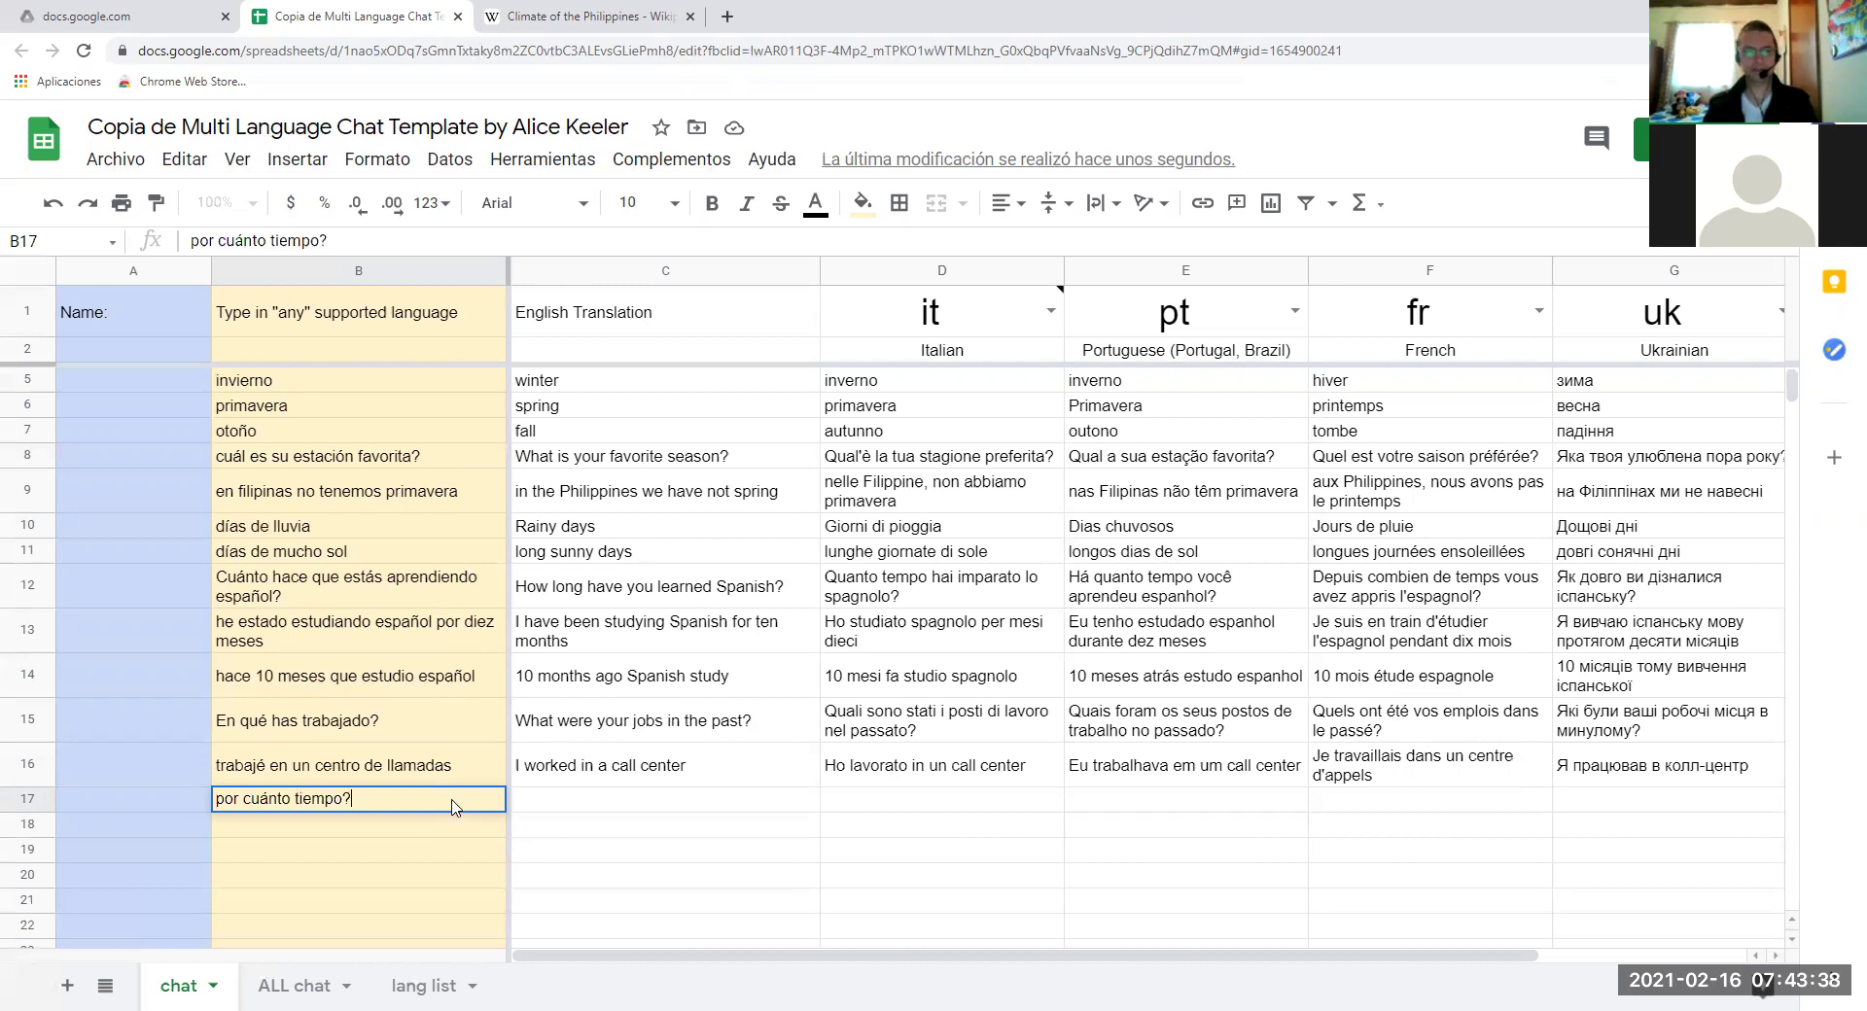
pyautogui.press('Return')
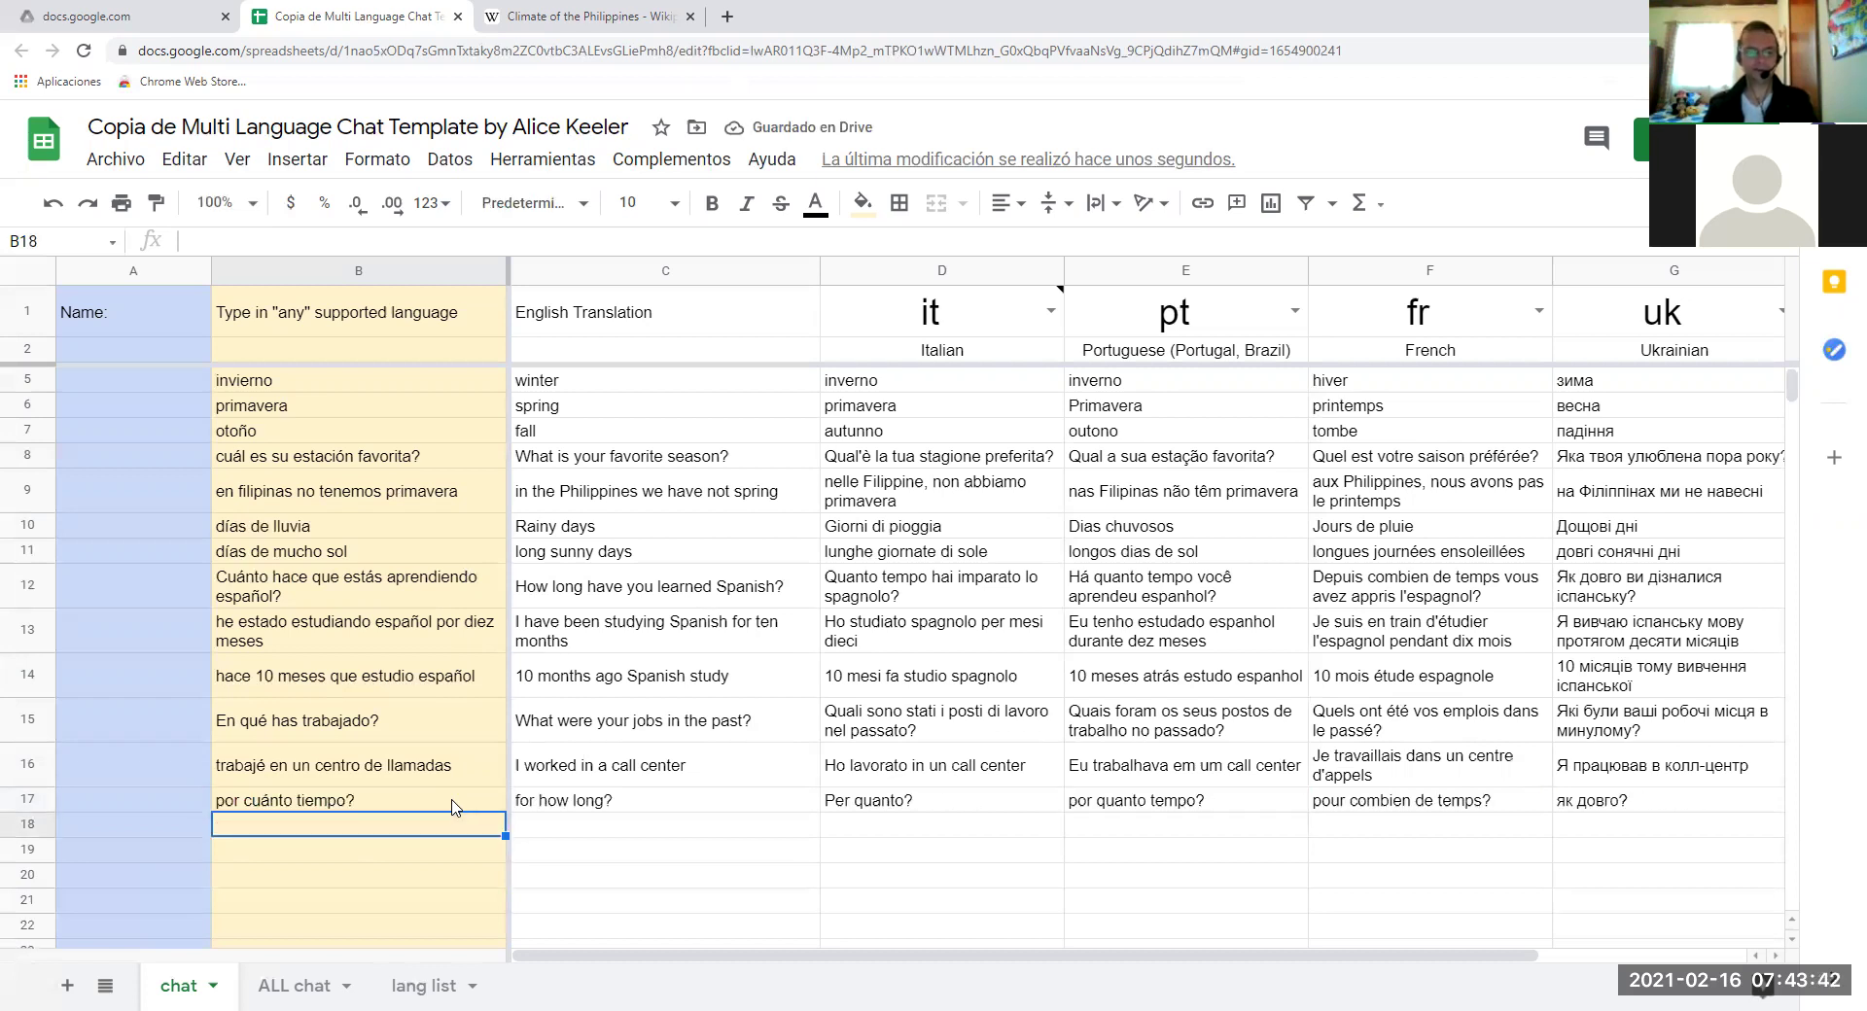
# Enter the question "Te gustaba gustaba ese trabajo?" in cell B18.
pyautogui.write('Te ')
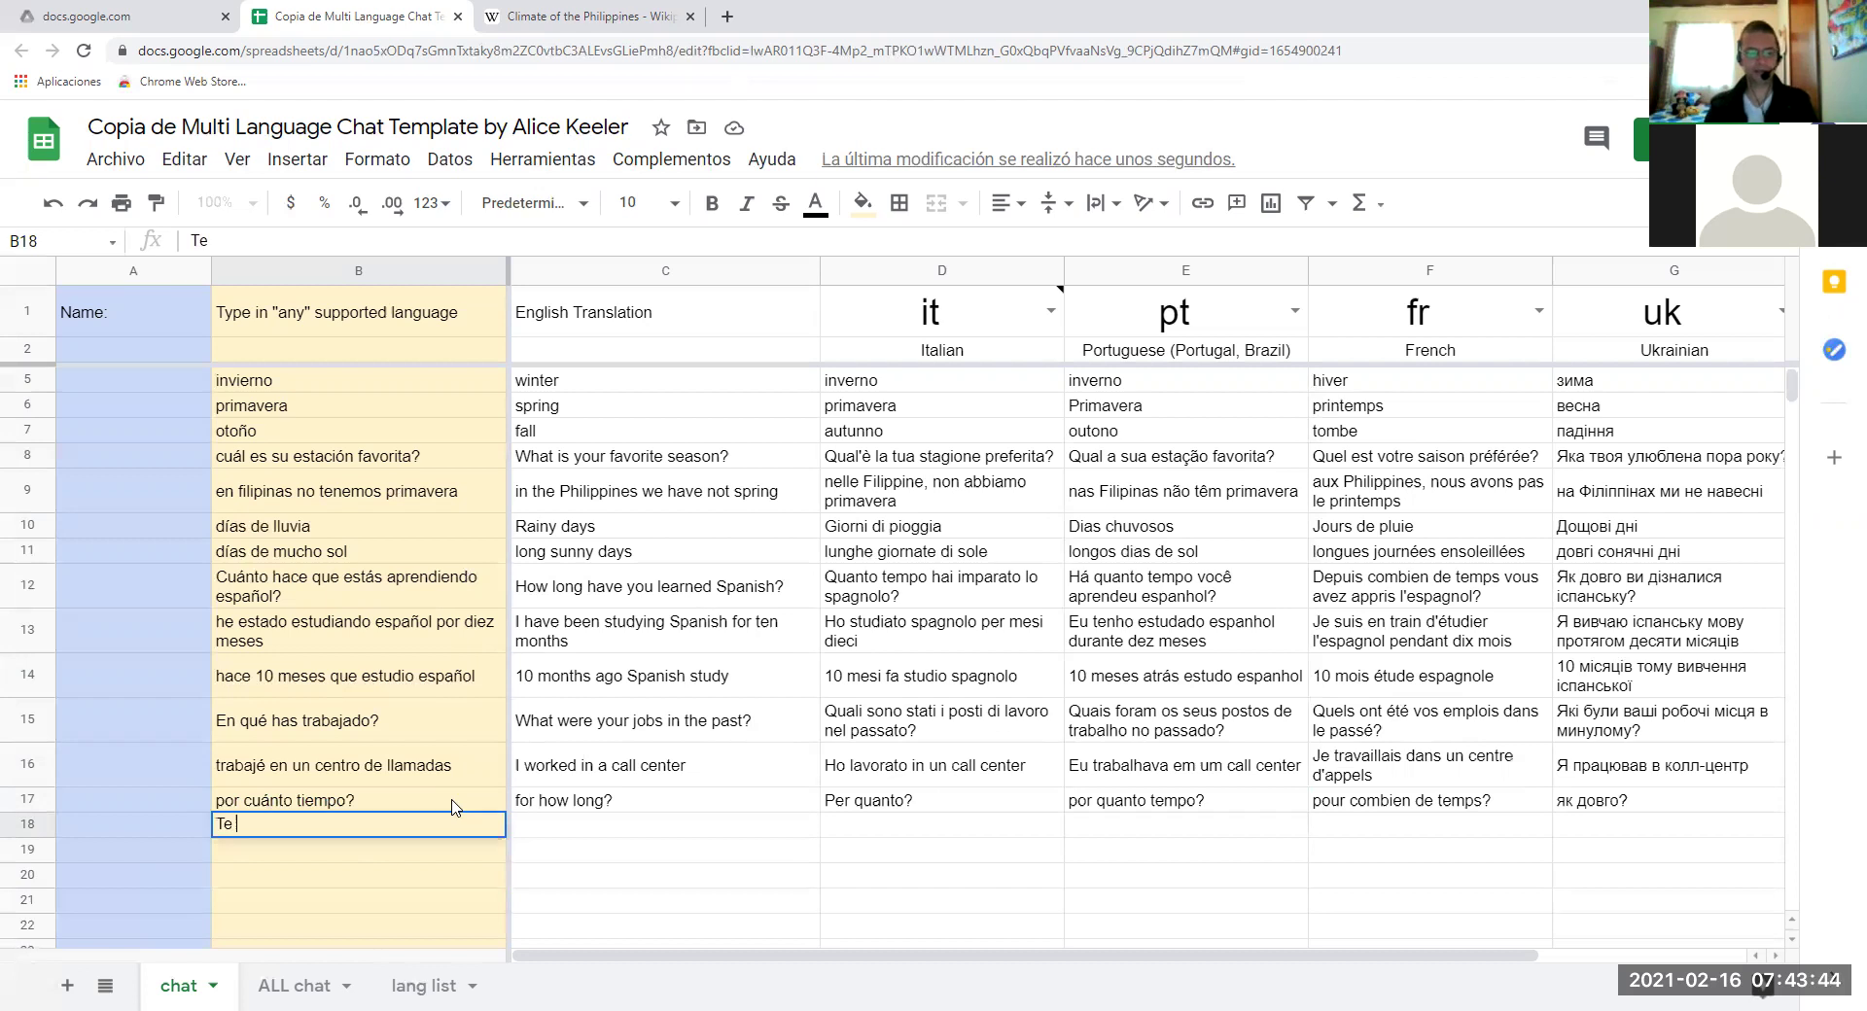
pyautogui.write('gustaba')
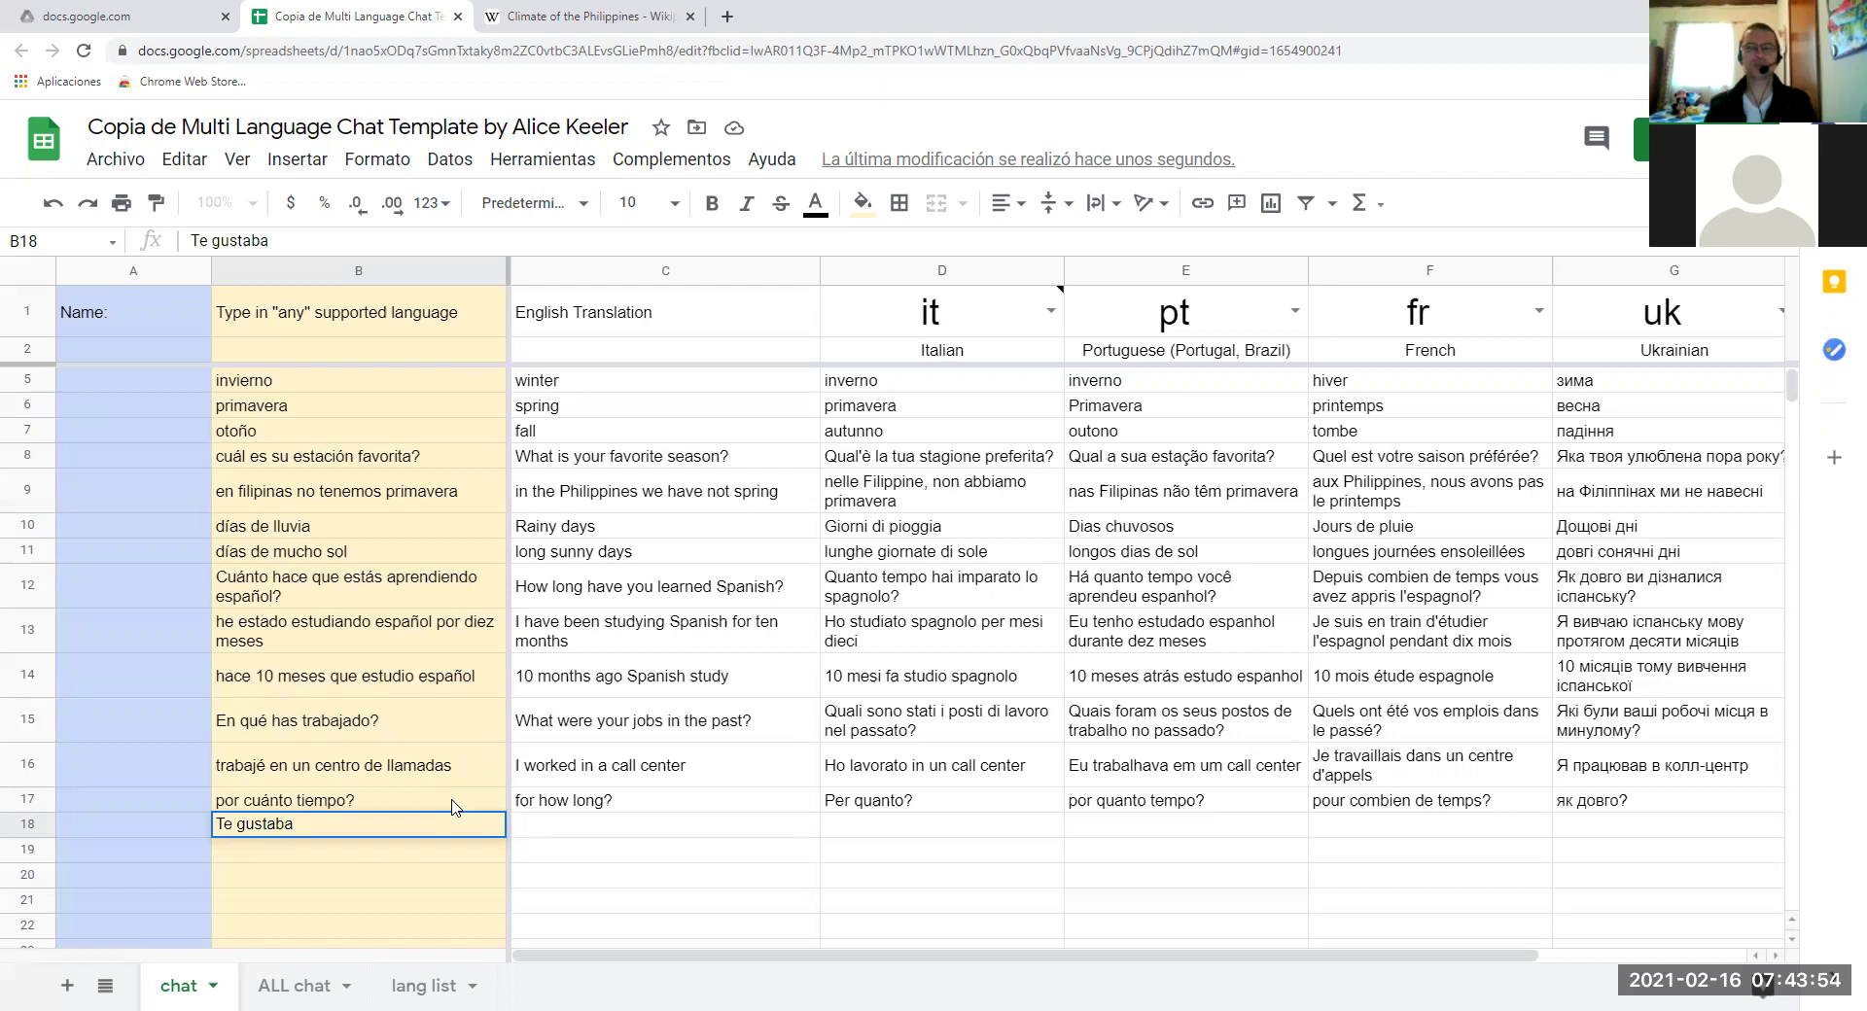
pyautogui.write('gust')
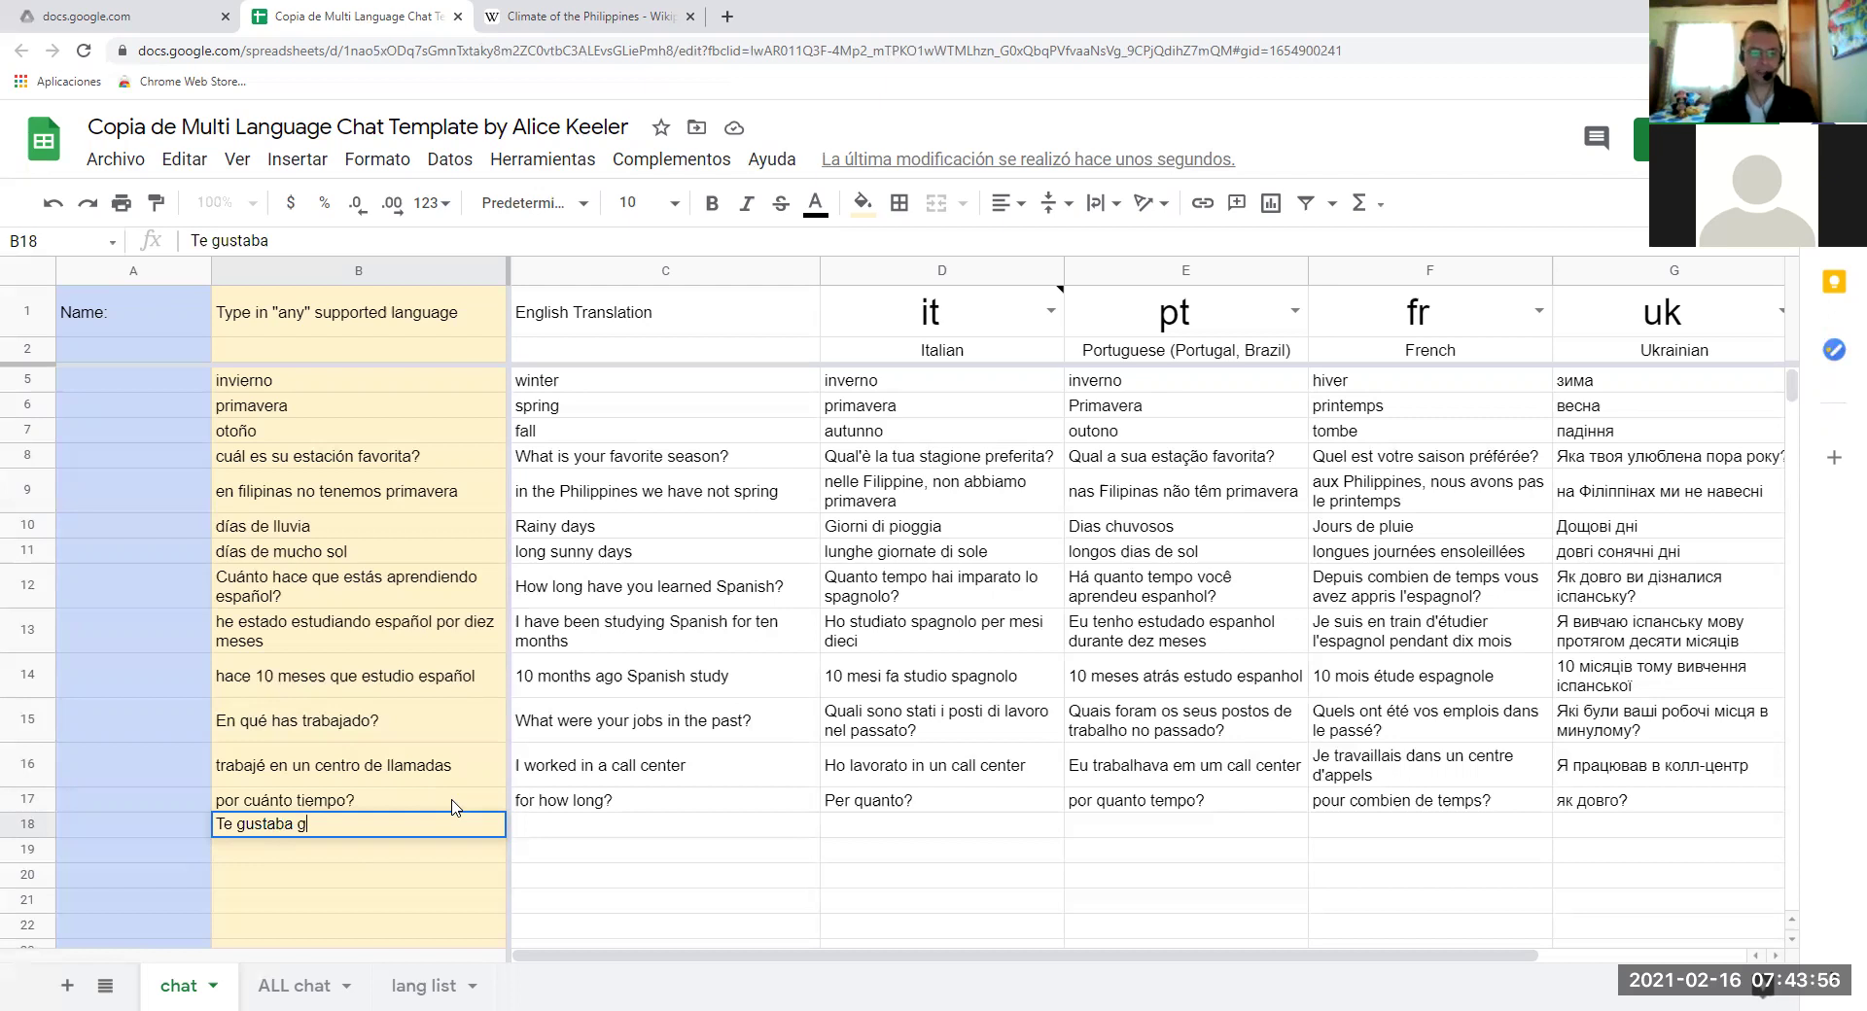
pyautogui.write('aba ')
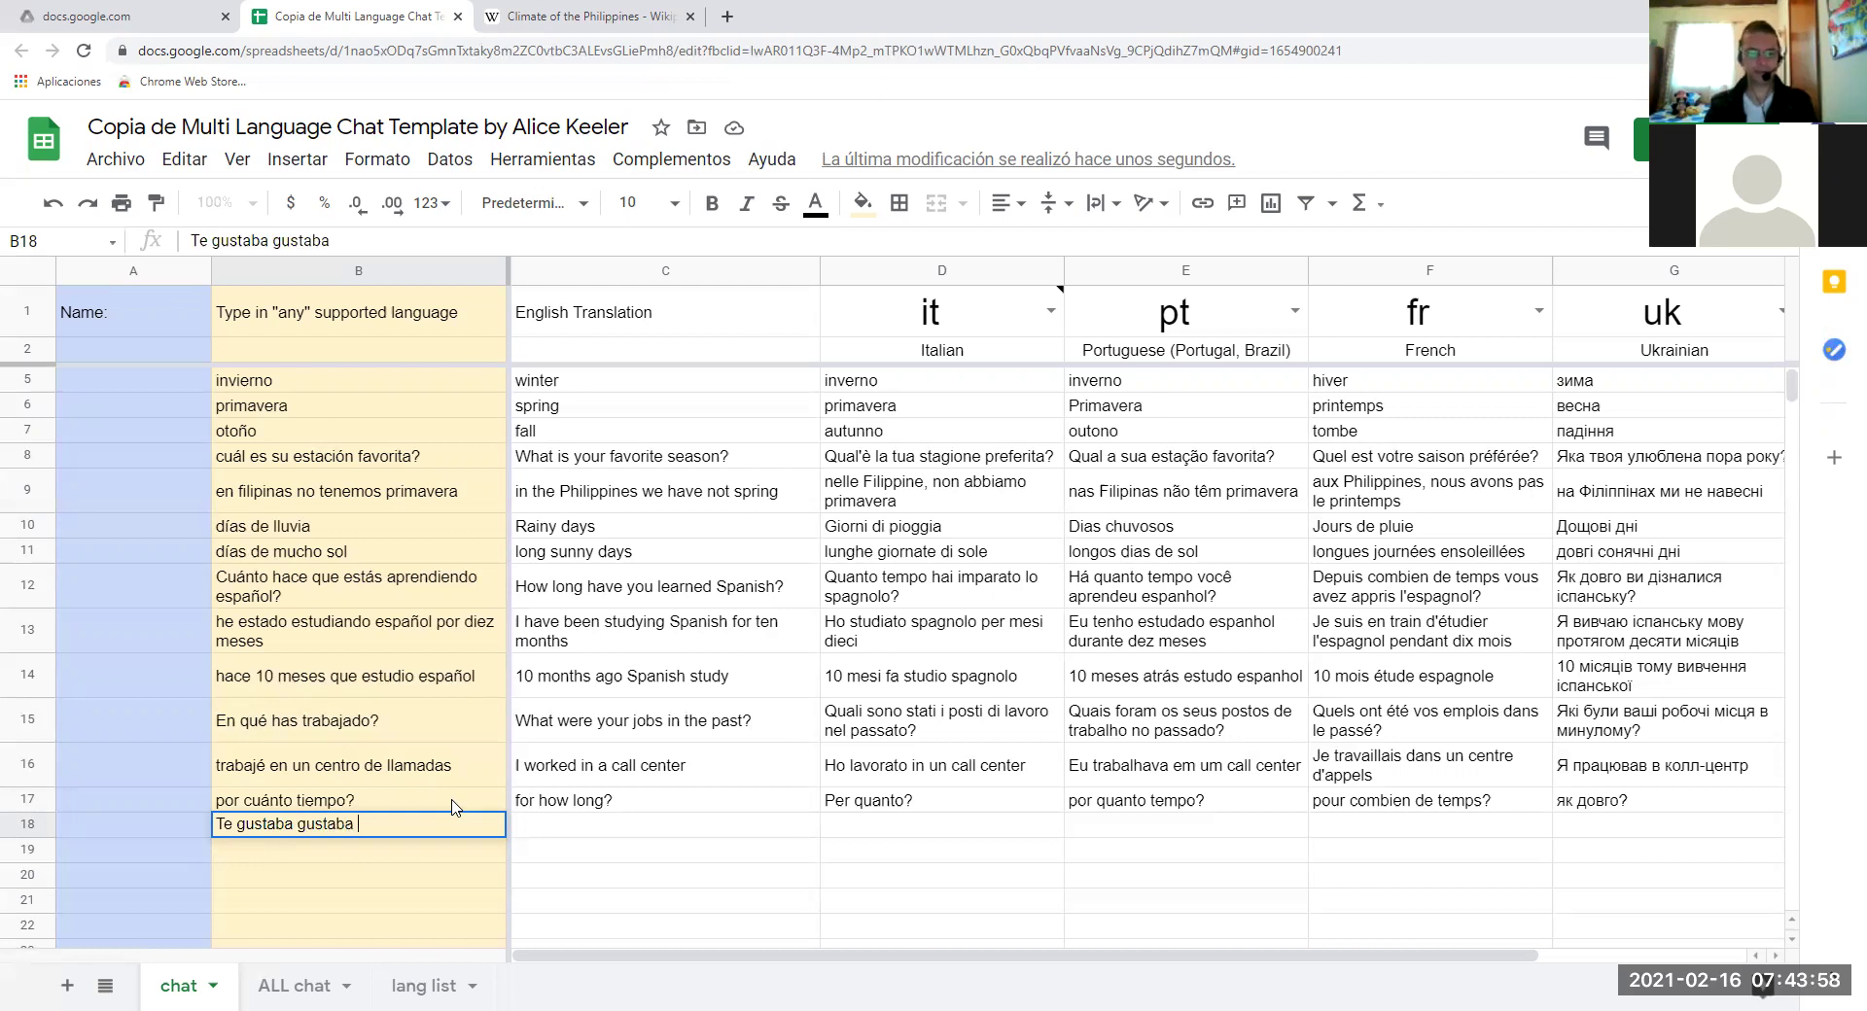
pyautogui.write('ese traba')
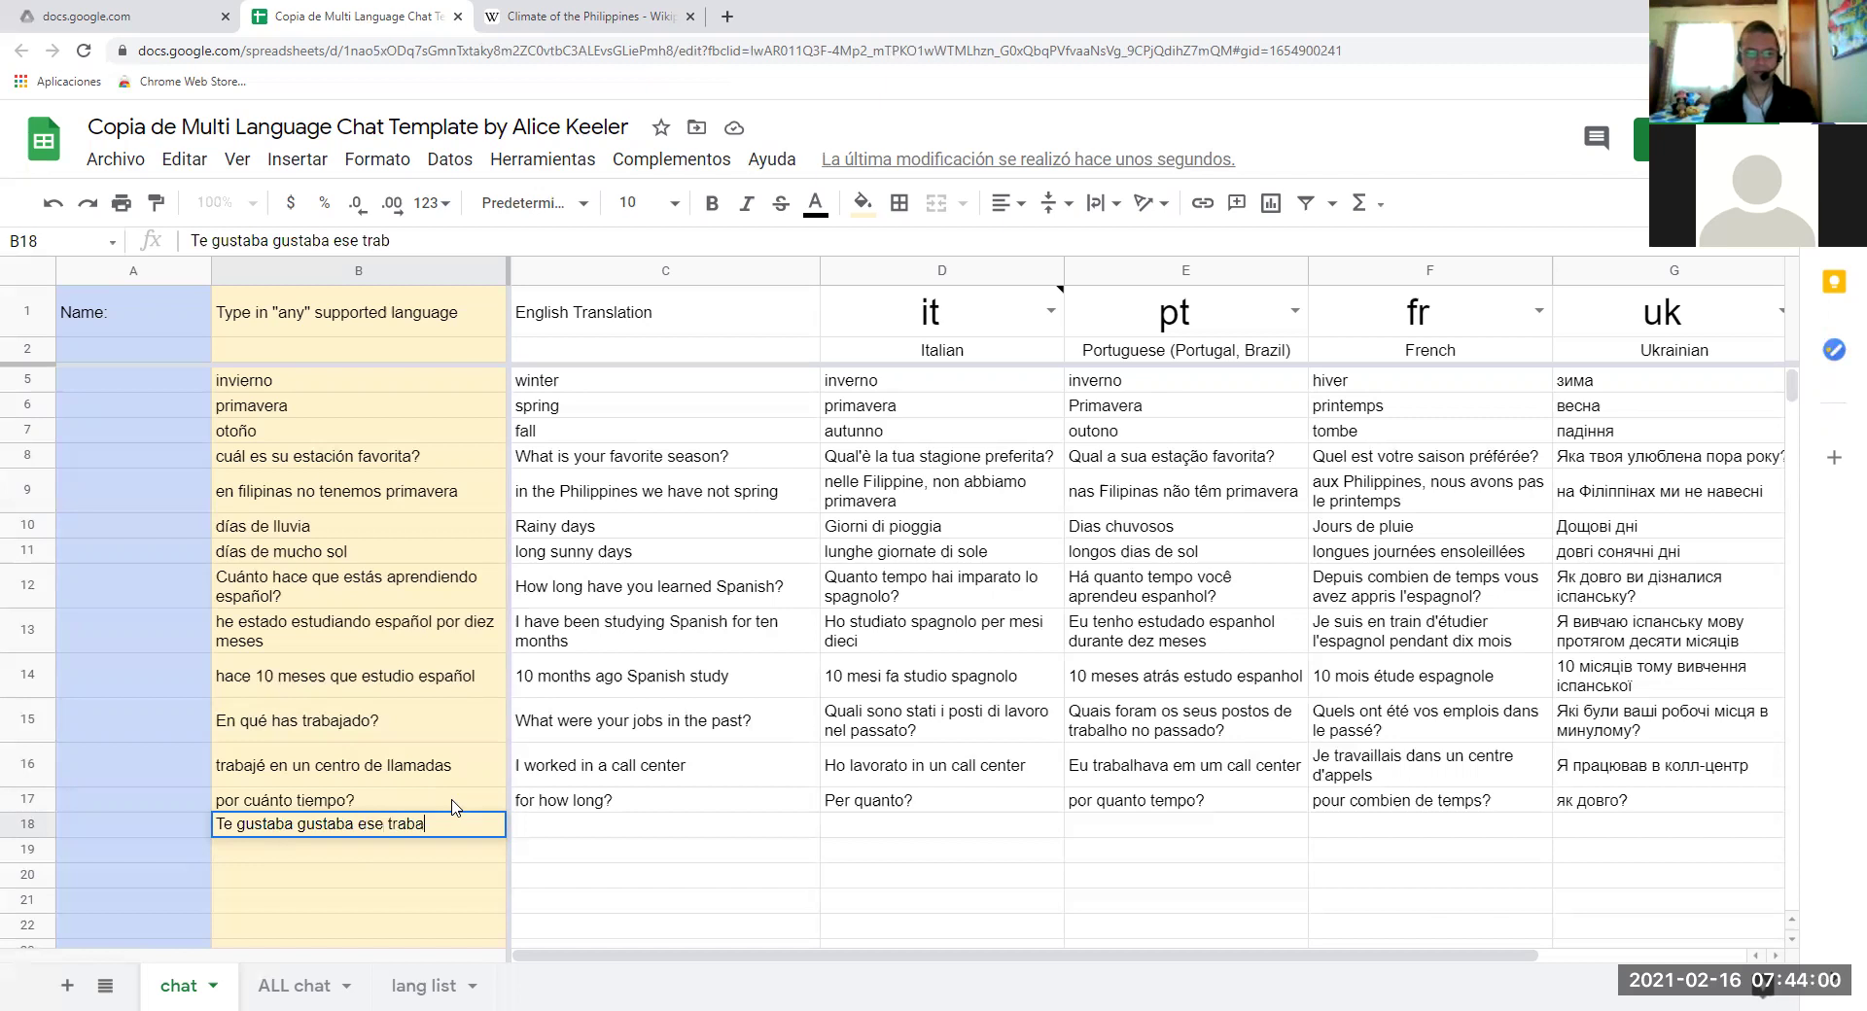
pyautogui.write('jo')
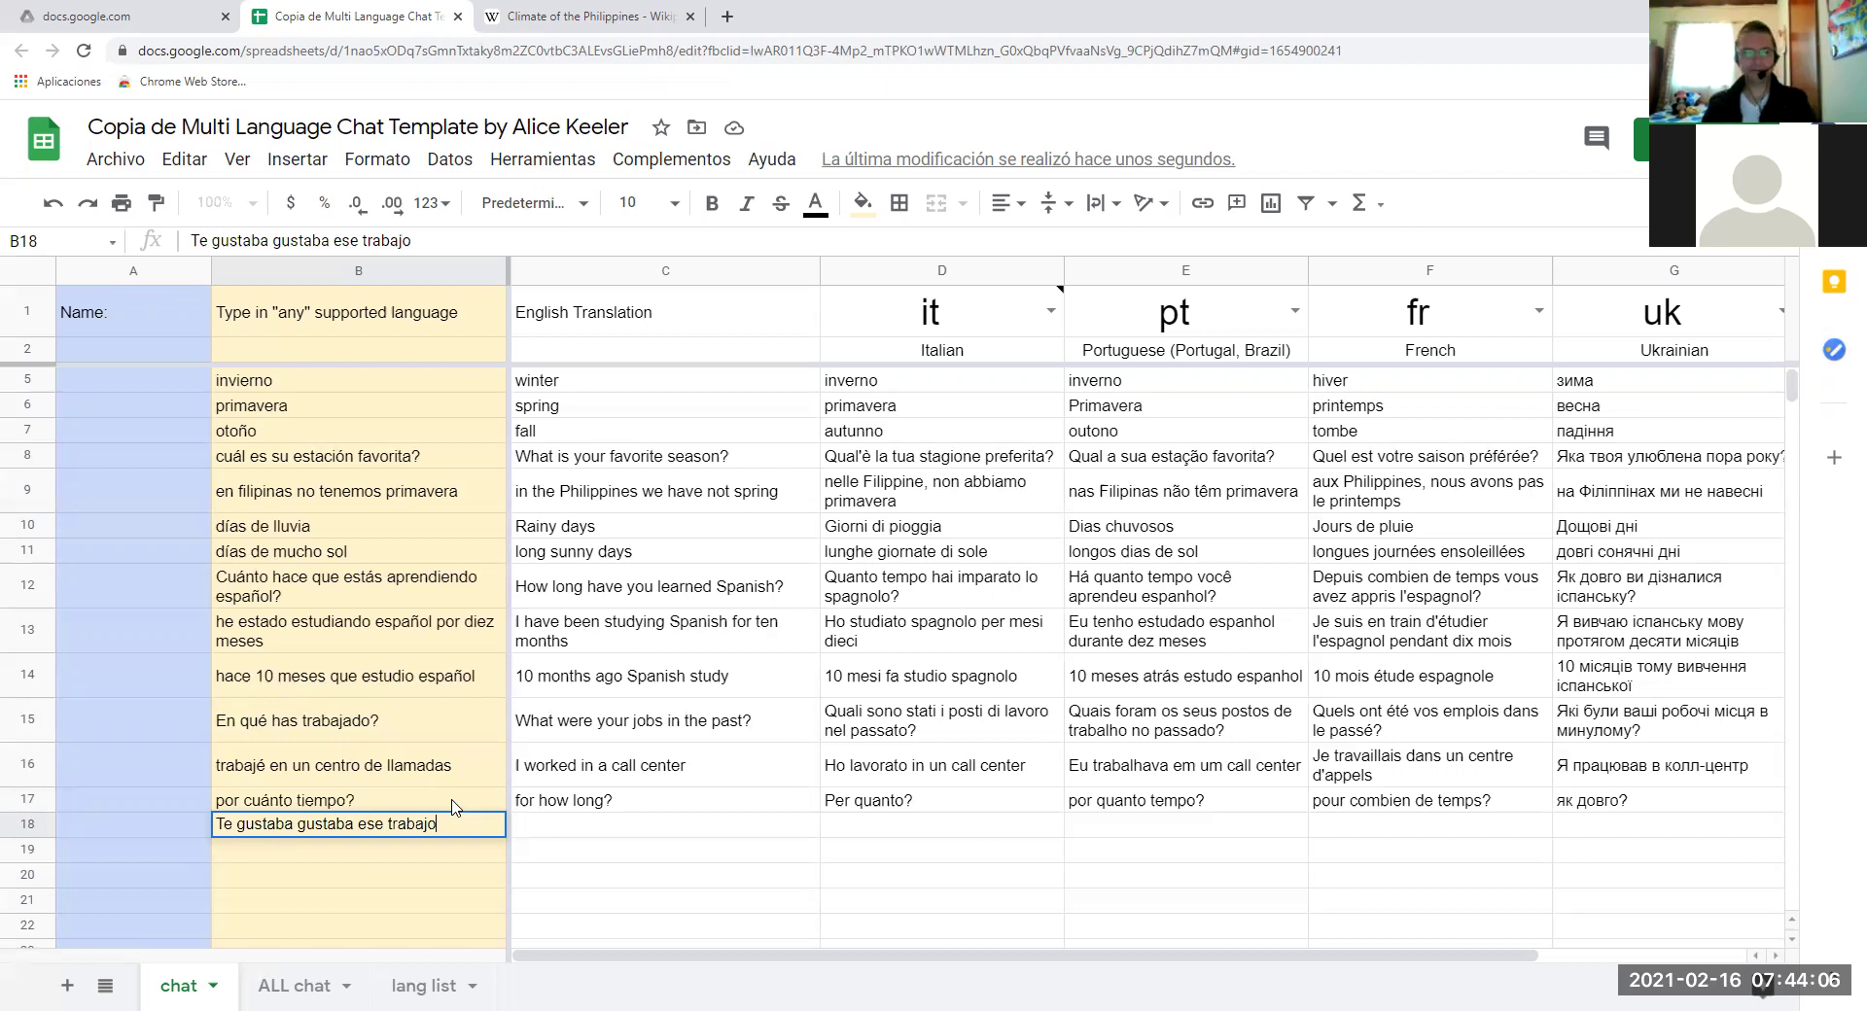
pyautogui.write('?')
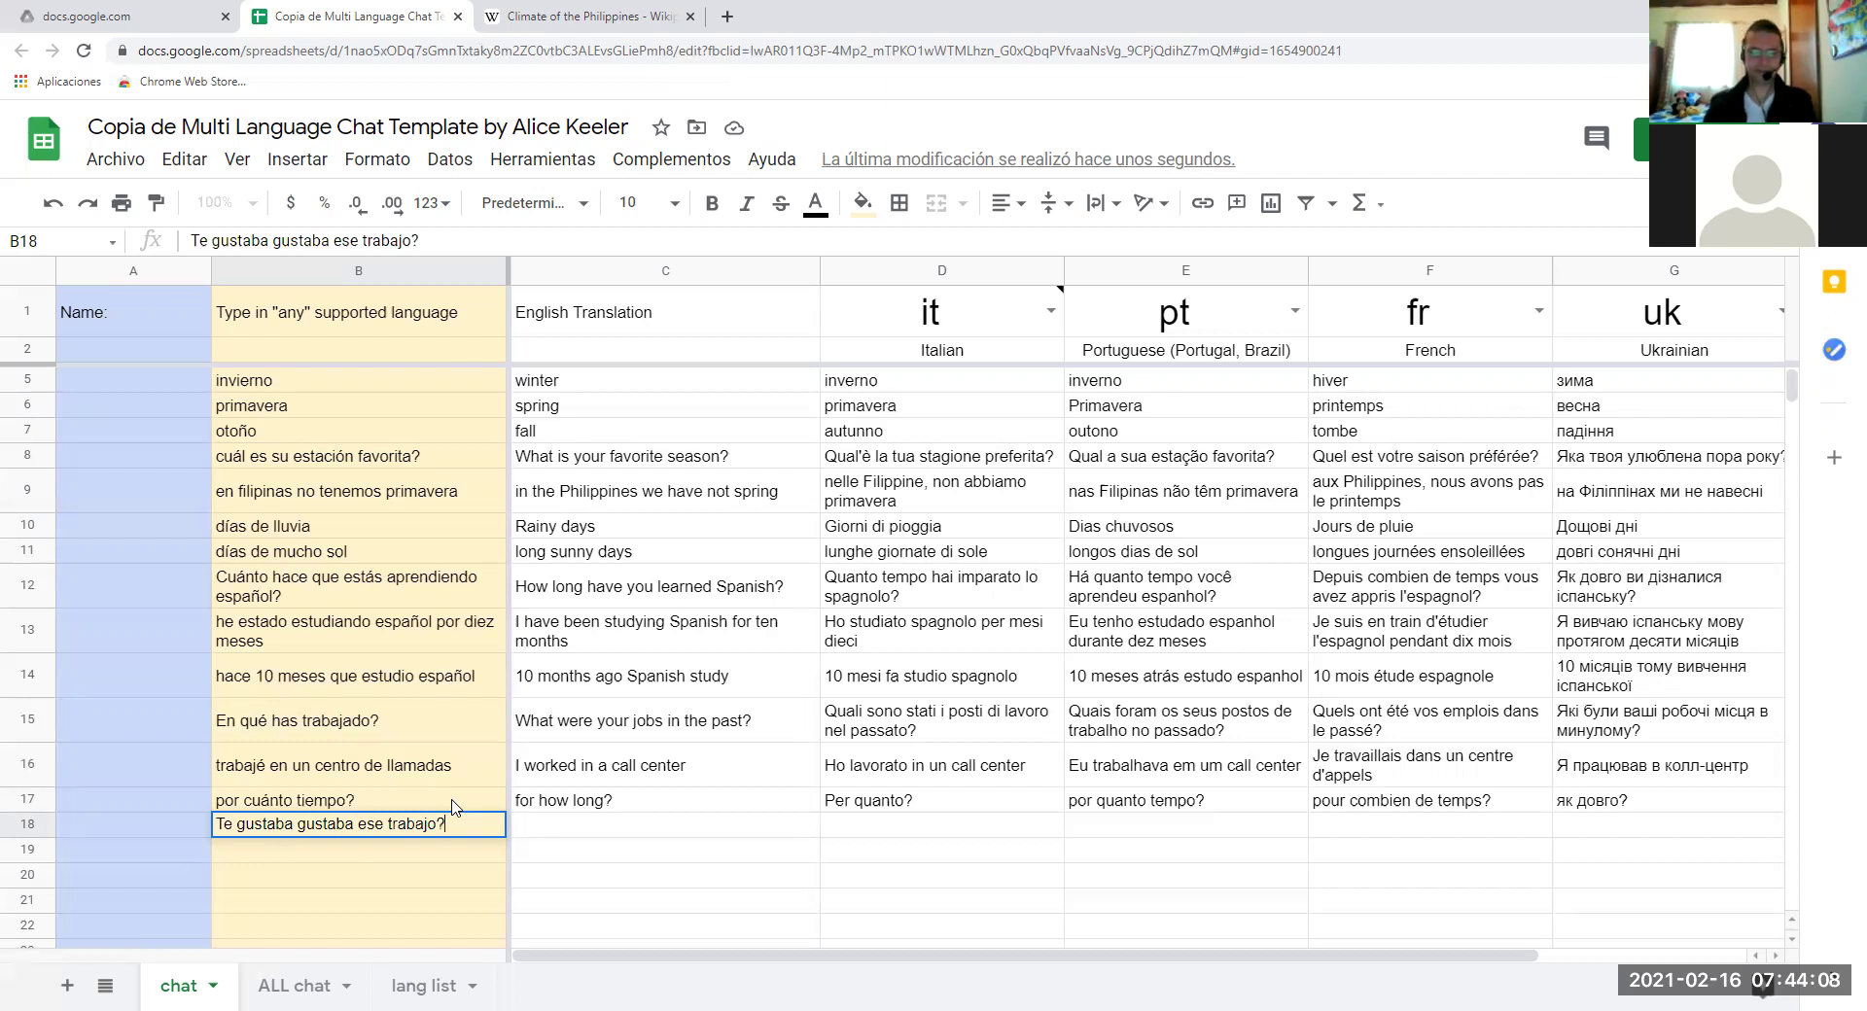
pyautogui.press('Return')
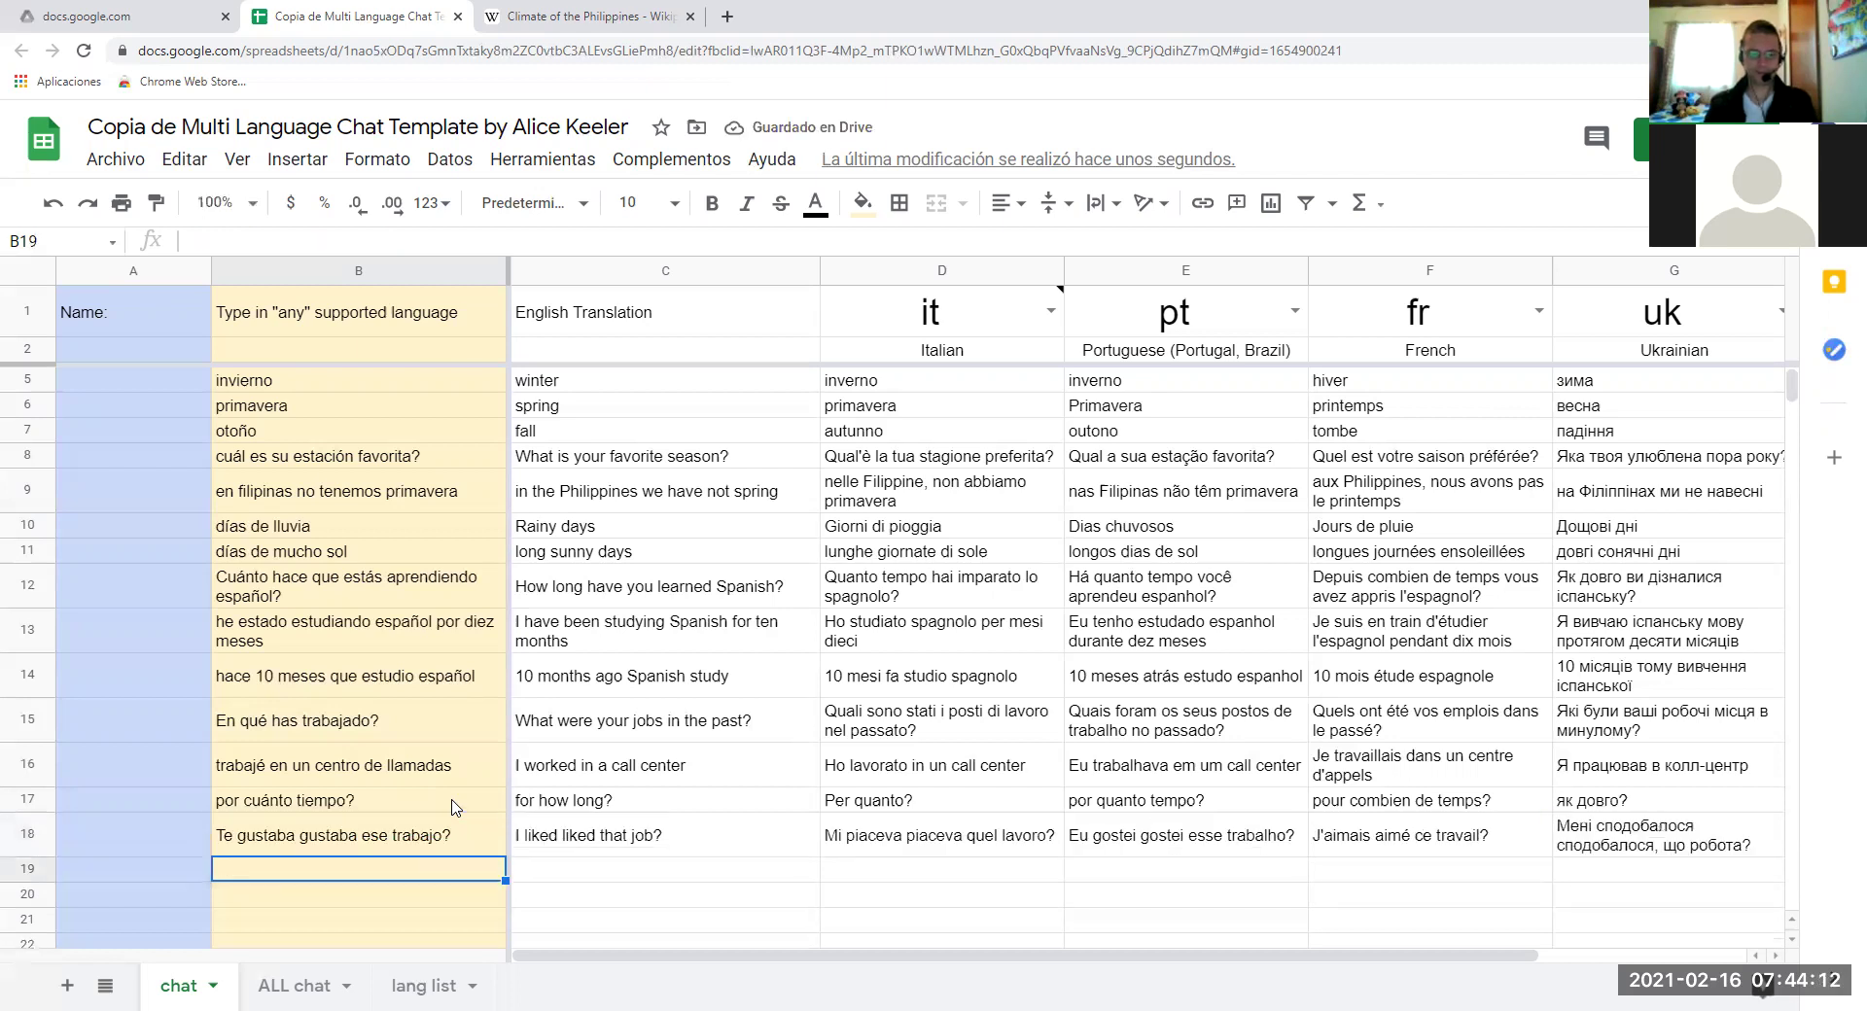
# Enter the answer "sí, me gustaba." in cell B19.
pyautogui.write('sí')
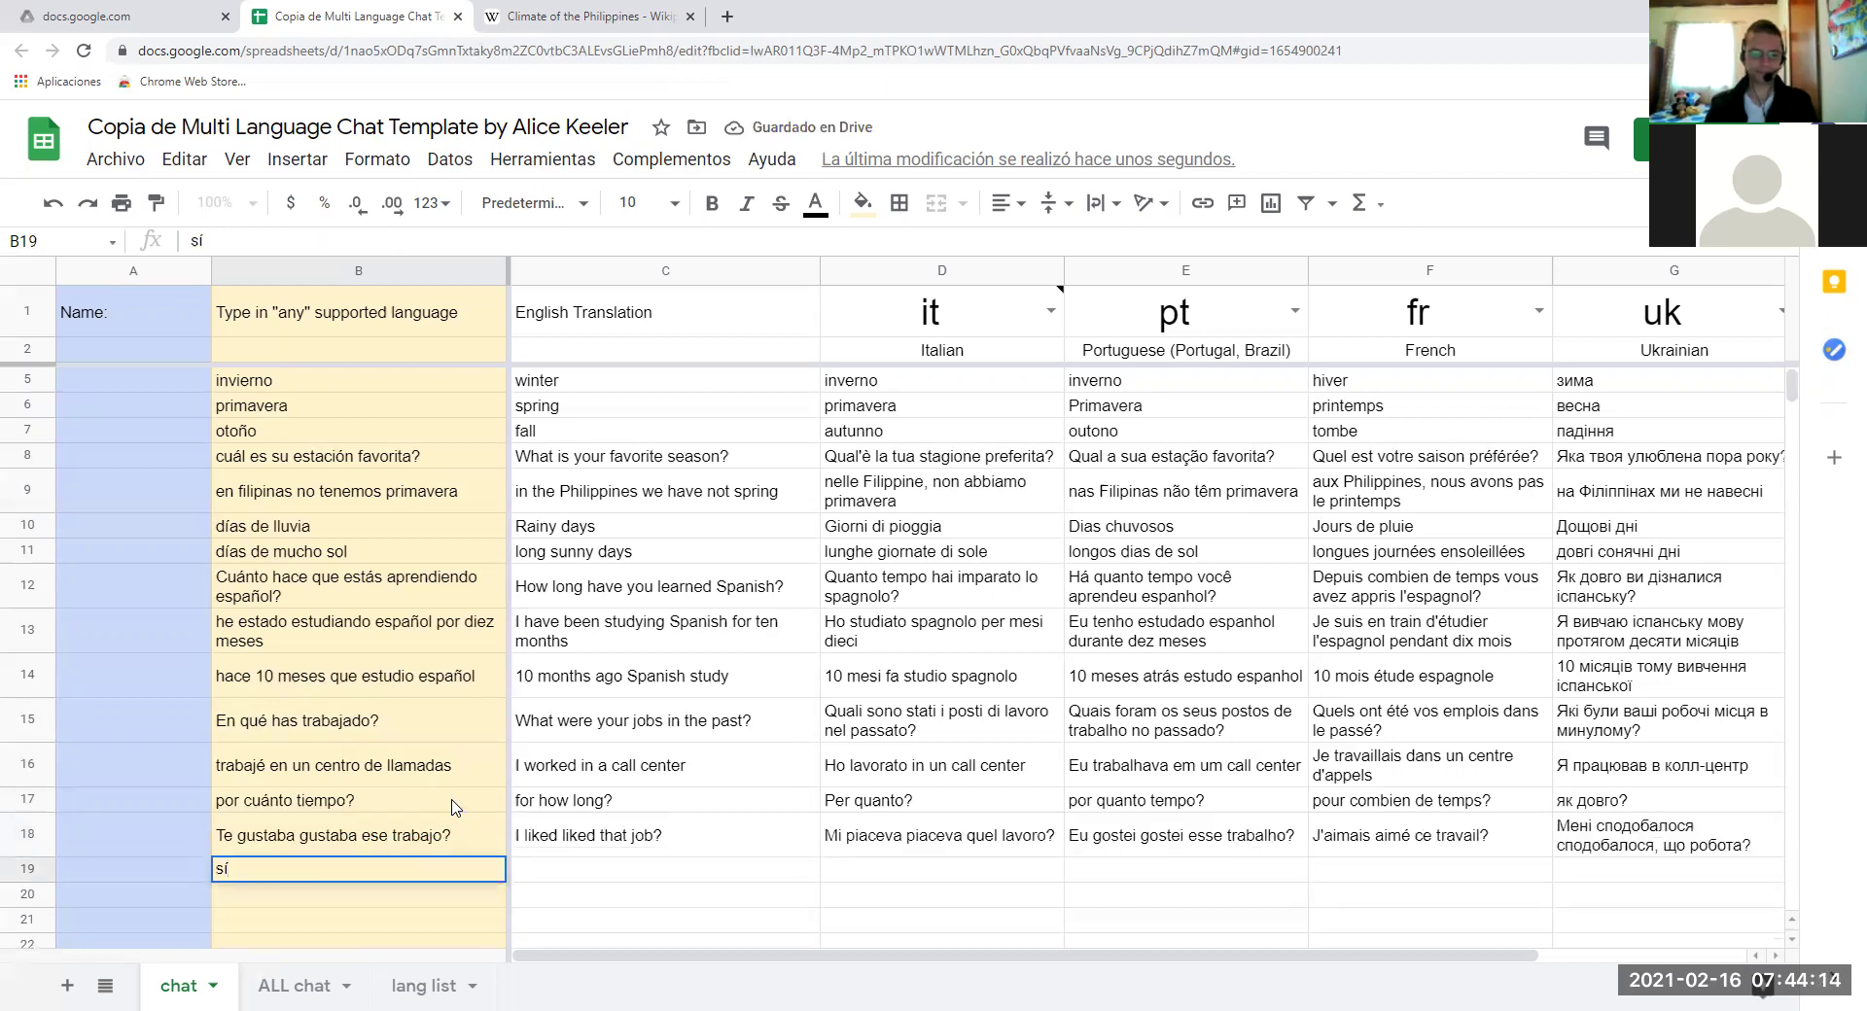
pyautogui.write(', me gustaba')
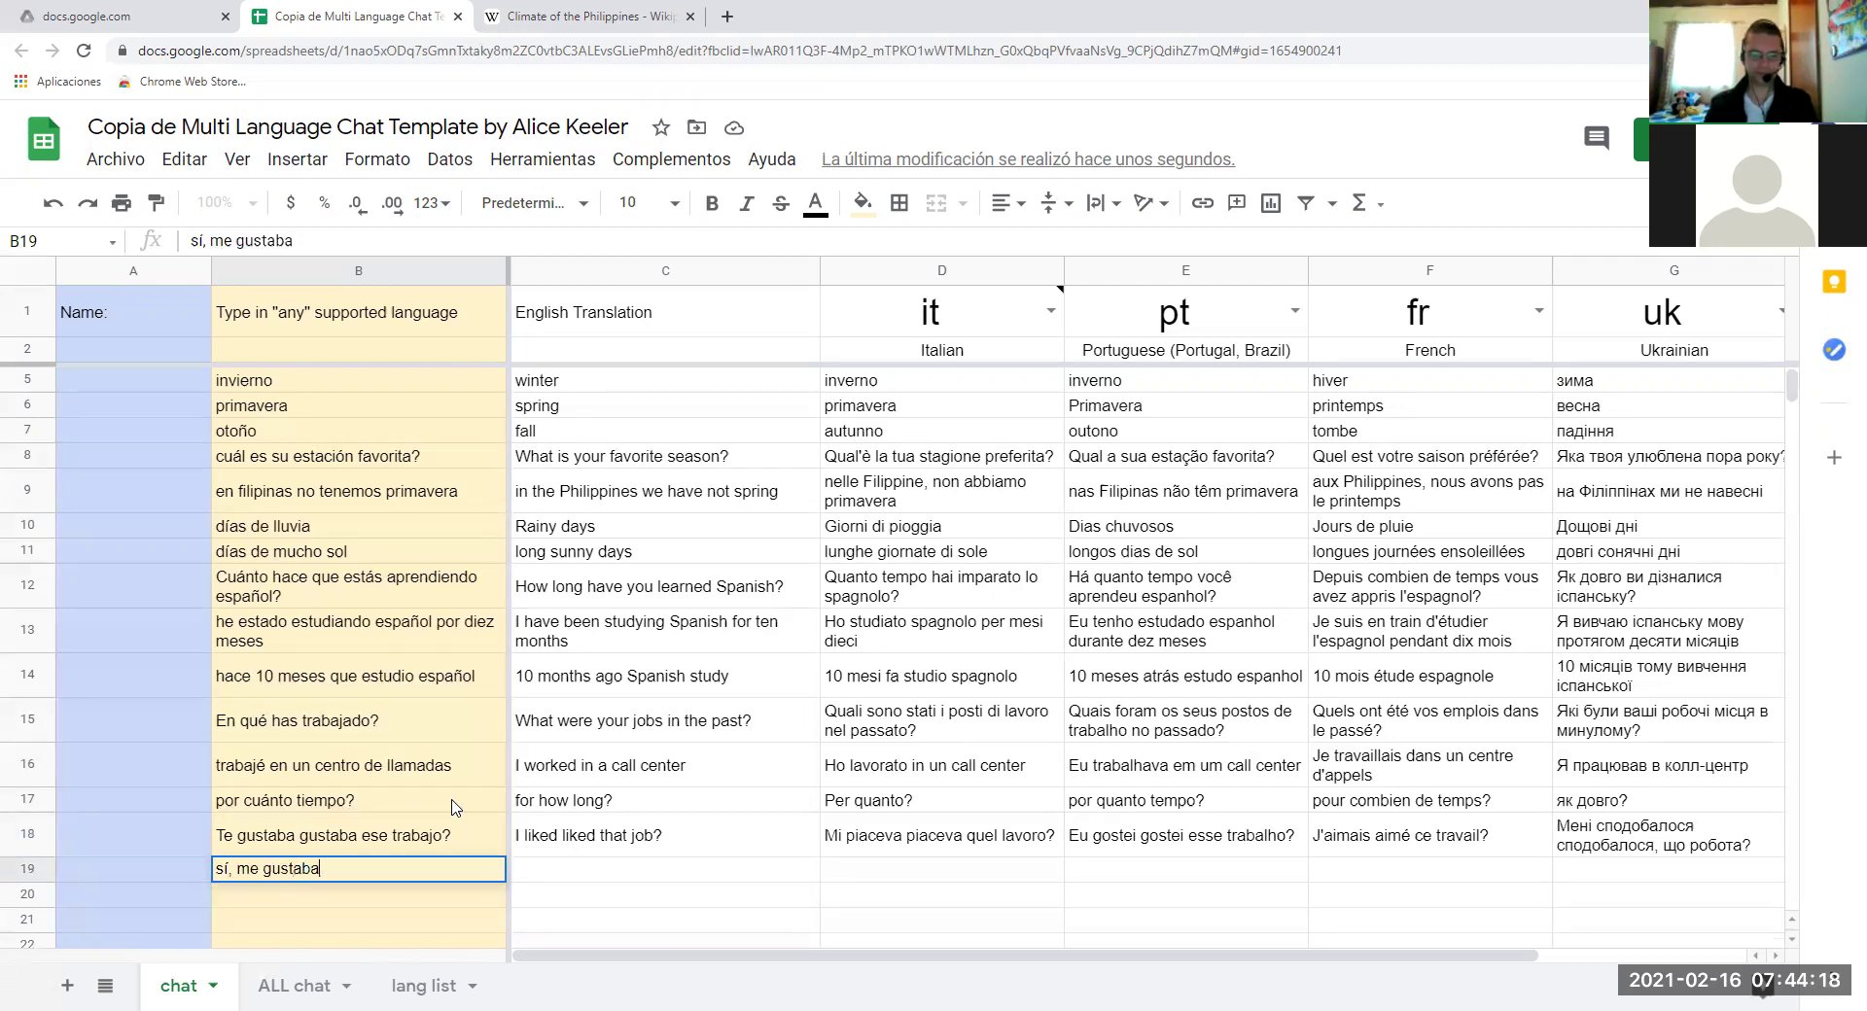
pyautogui.write('.')
pyautogui.press('Return')
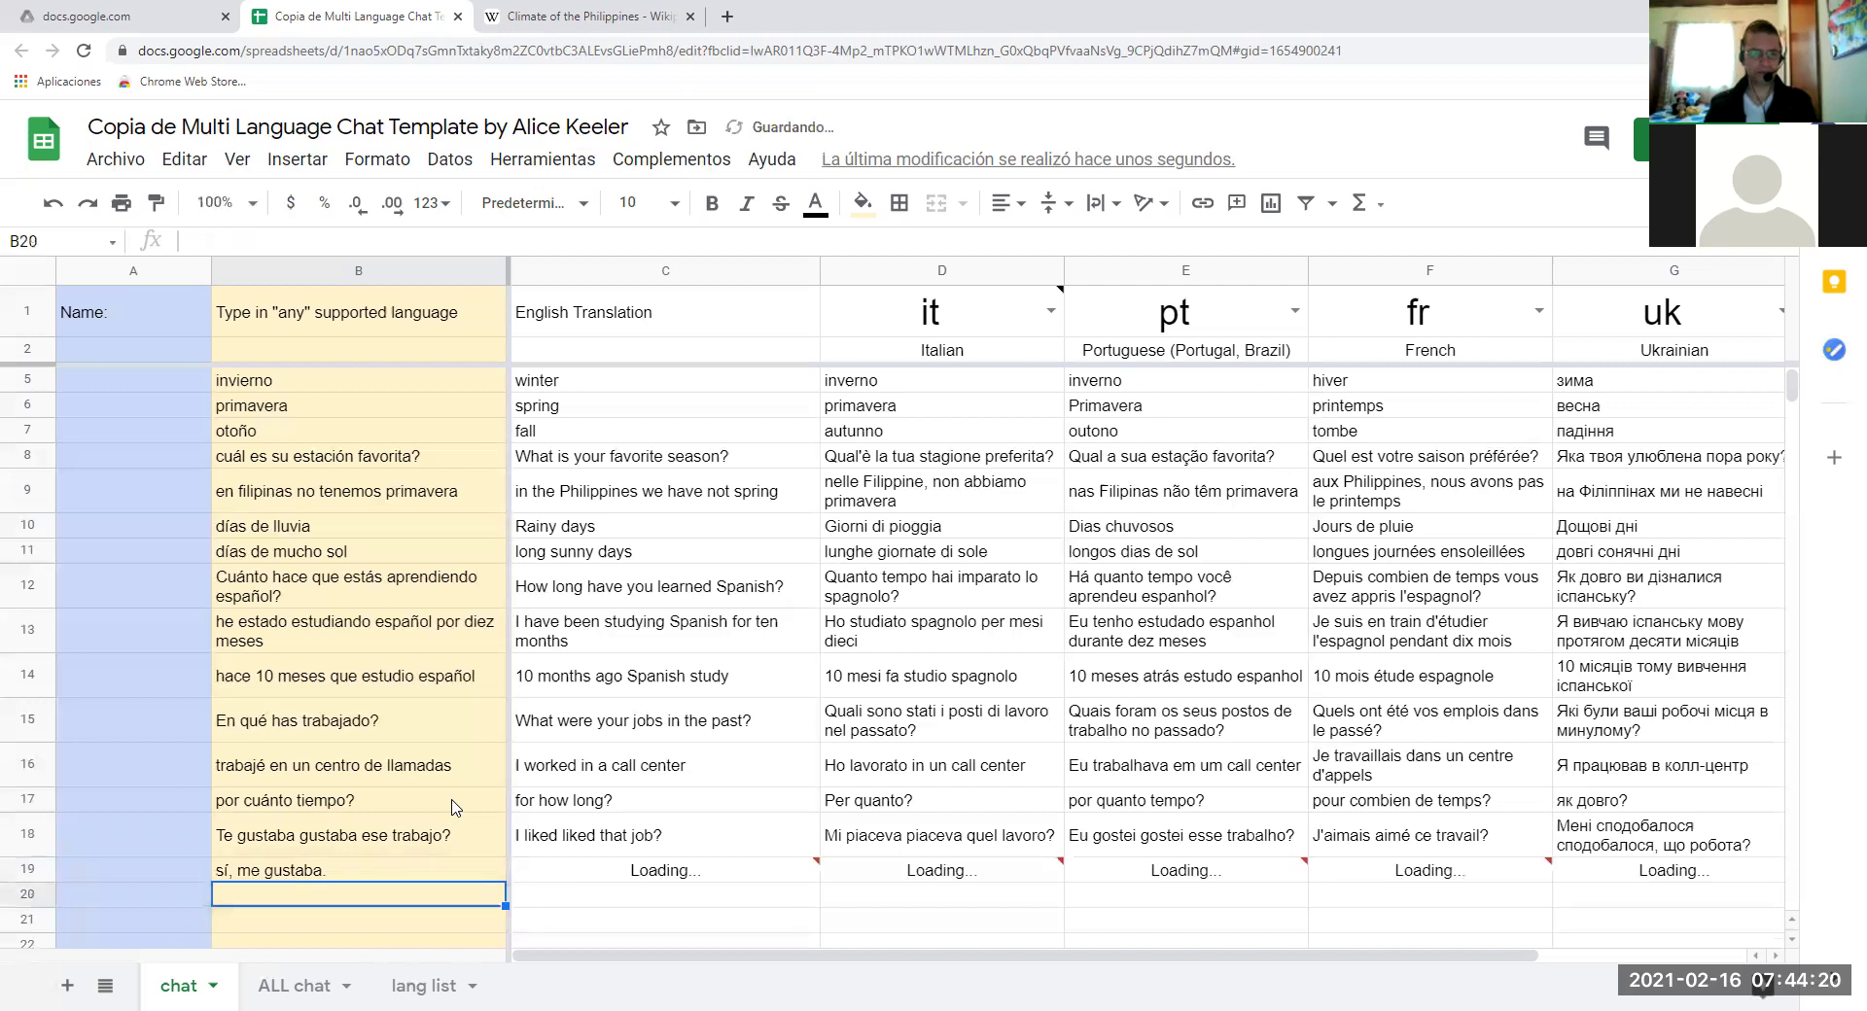
# Enter the alternative answer "me gustó" in cell B20, with the accent on the final letter.
pyautogui.write('me gusto')
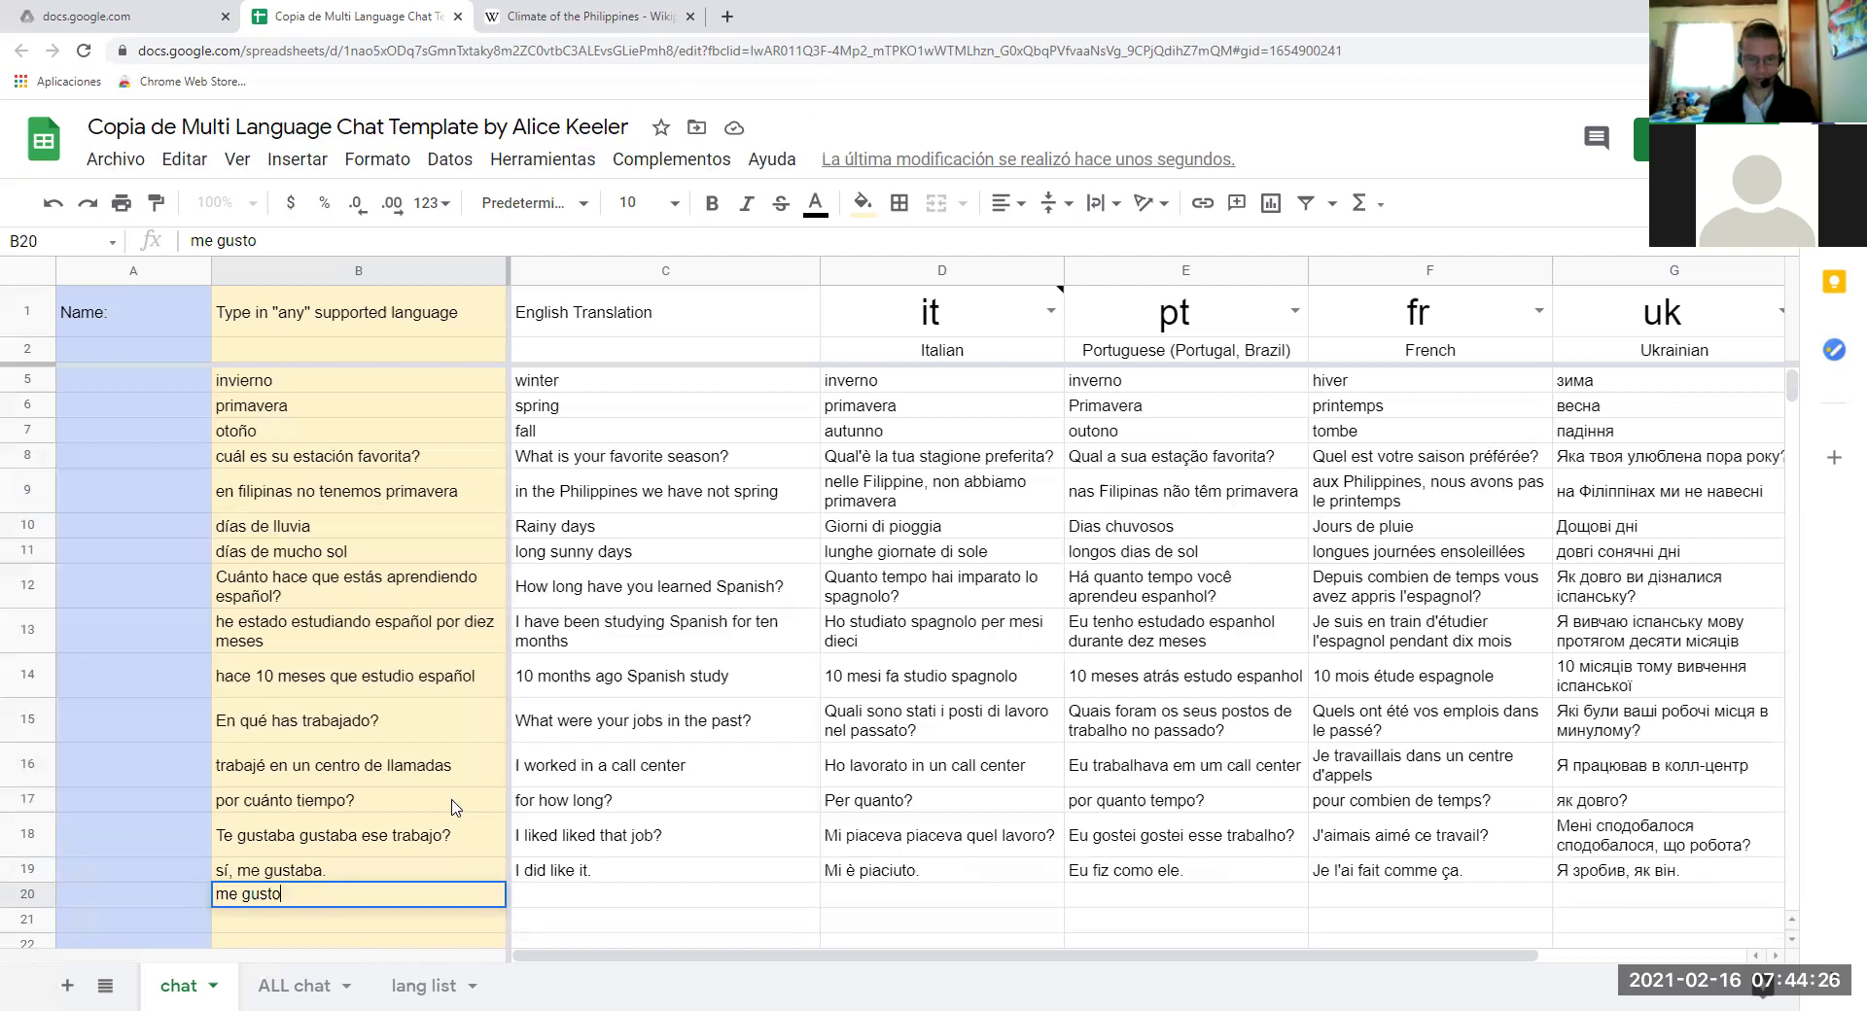
pyautogui.press('BackSpace')
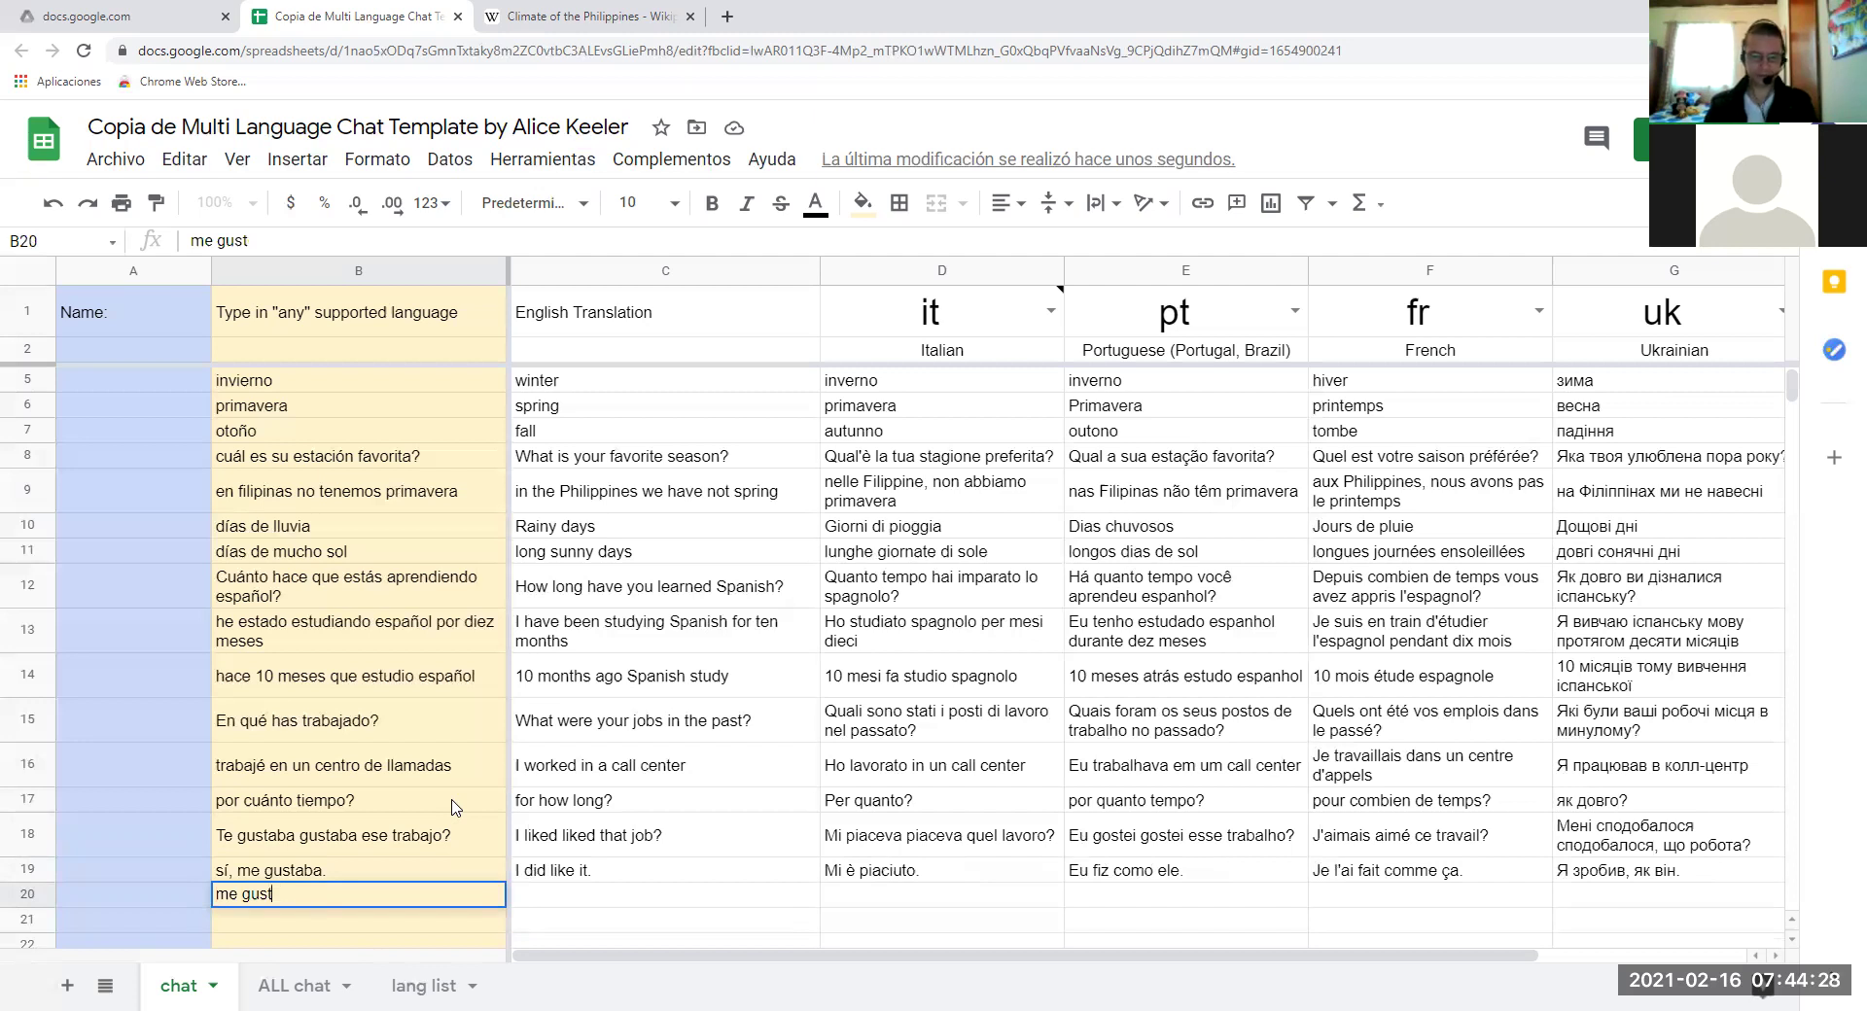
pyautogui.press('Return')
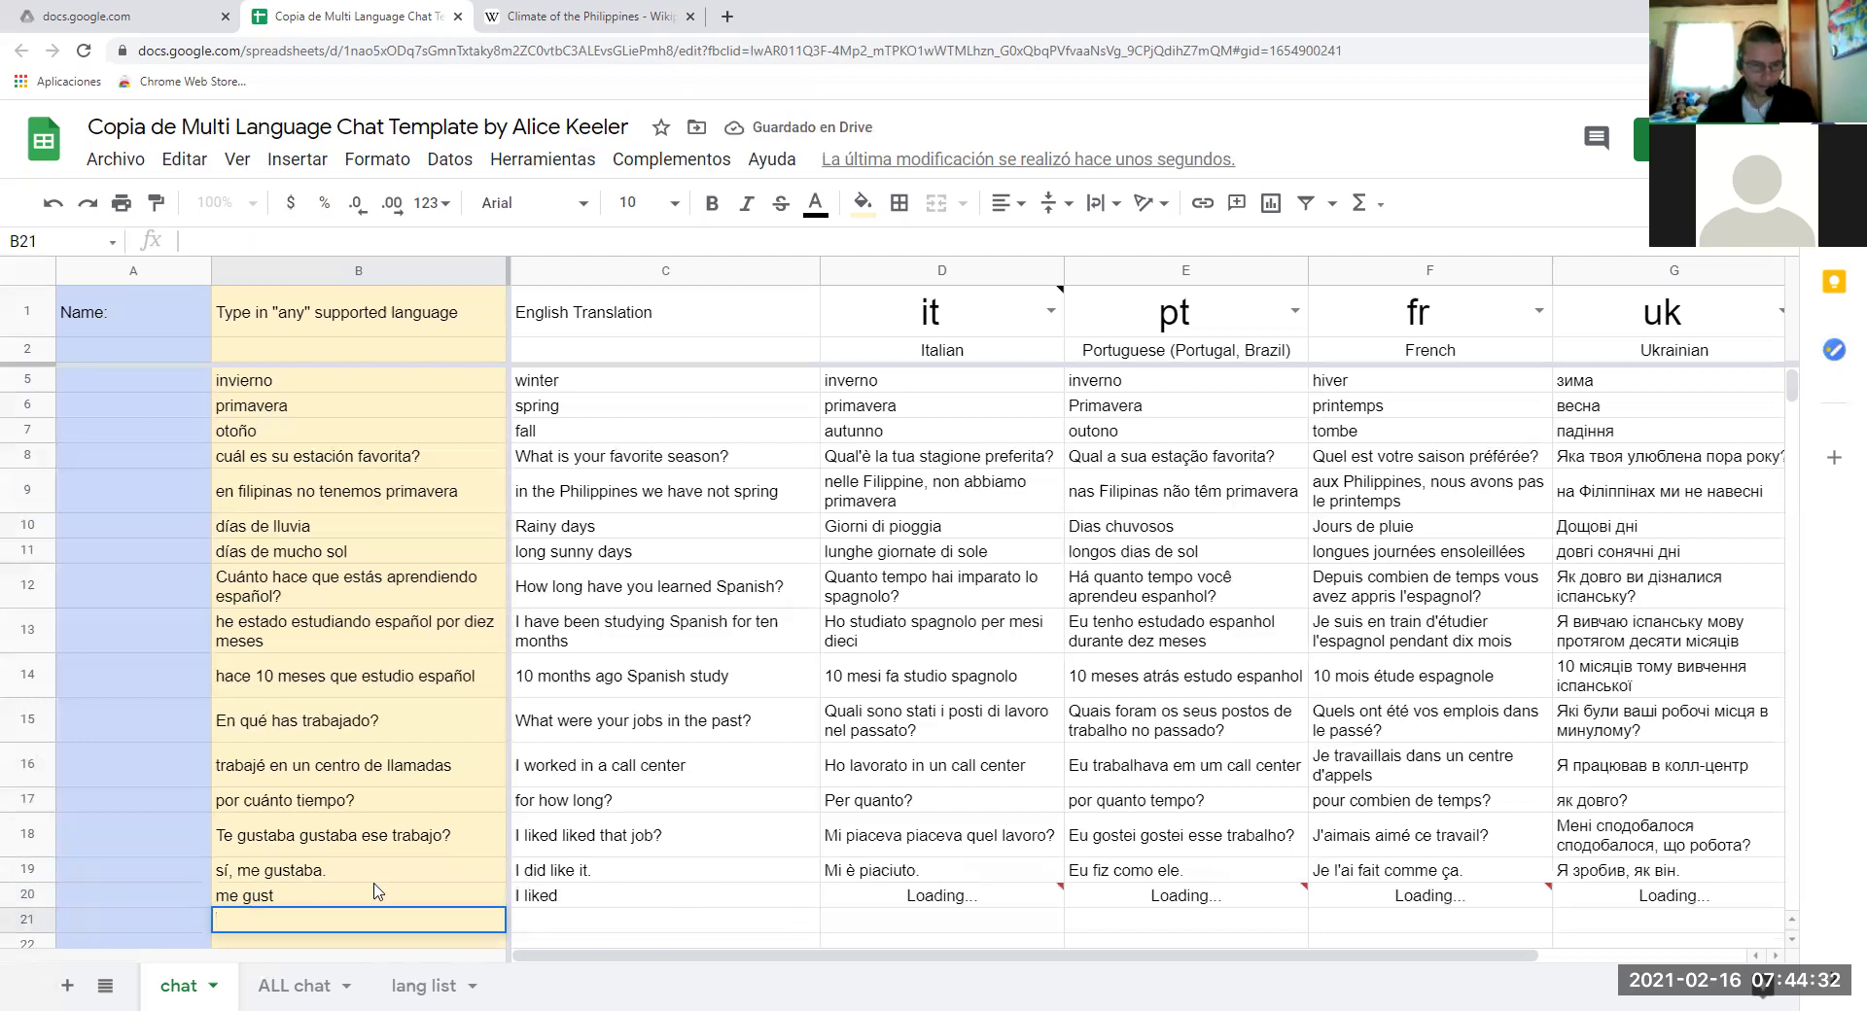
pyautogui.press('Up')
pyautogui.press('Up')
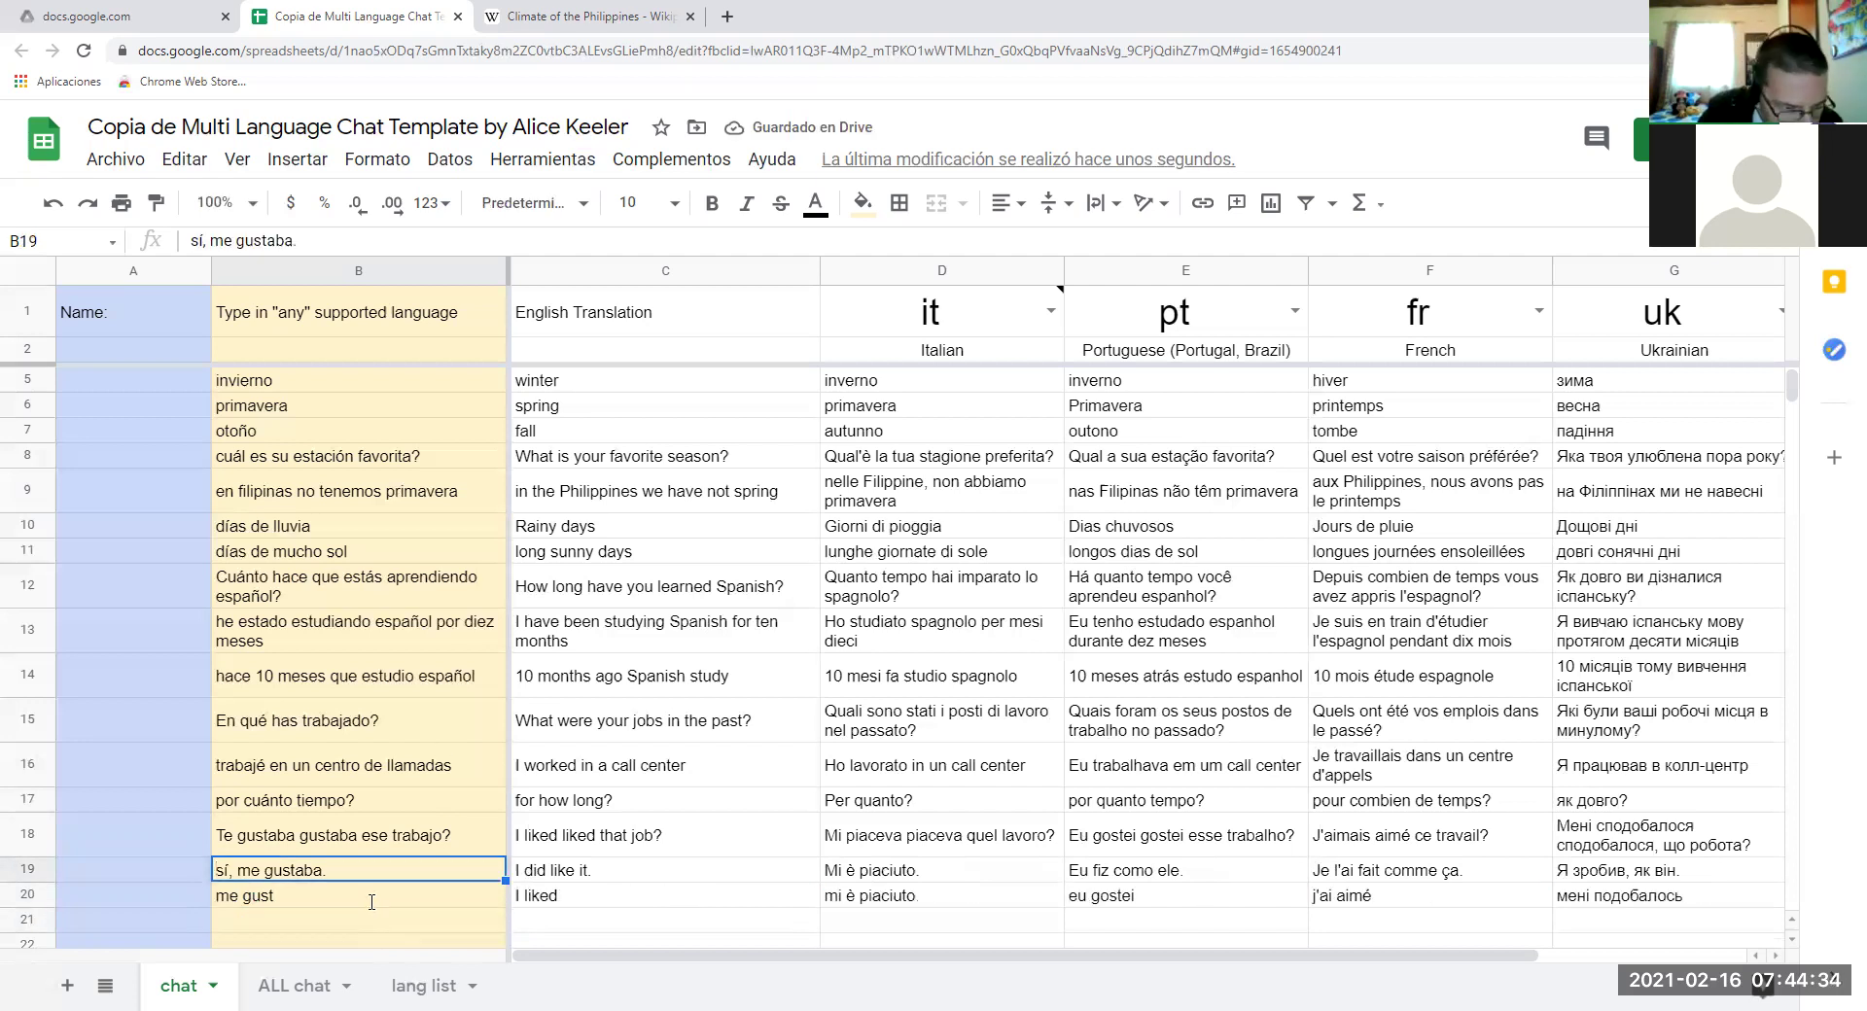
pyautogui.doubleClick(372, 903)
pyautogui.write('ó')
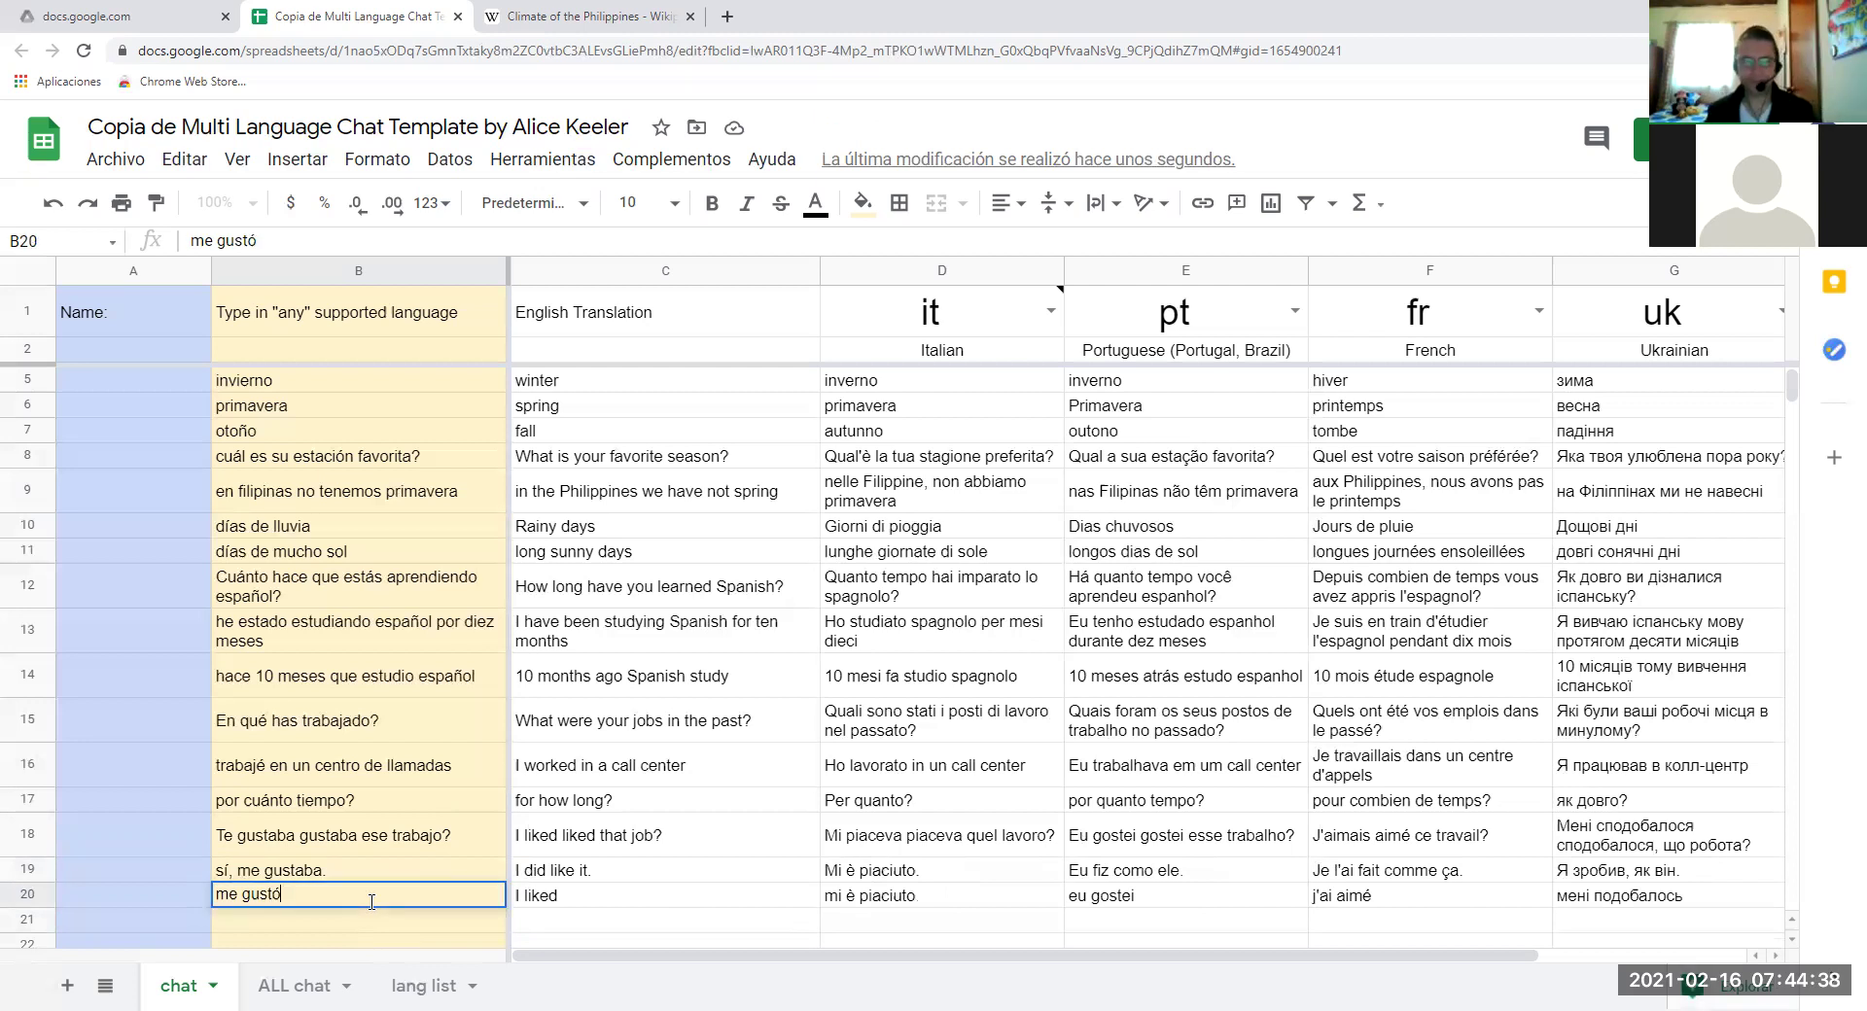
pyautogui.press('Return')
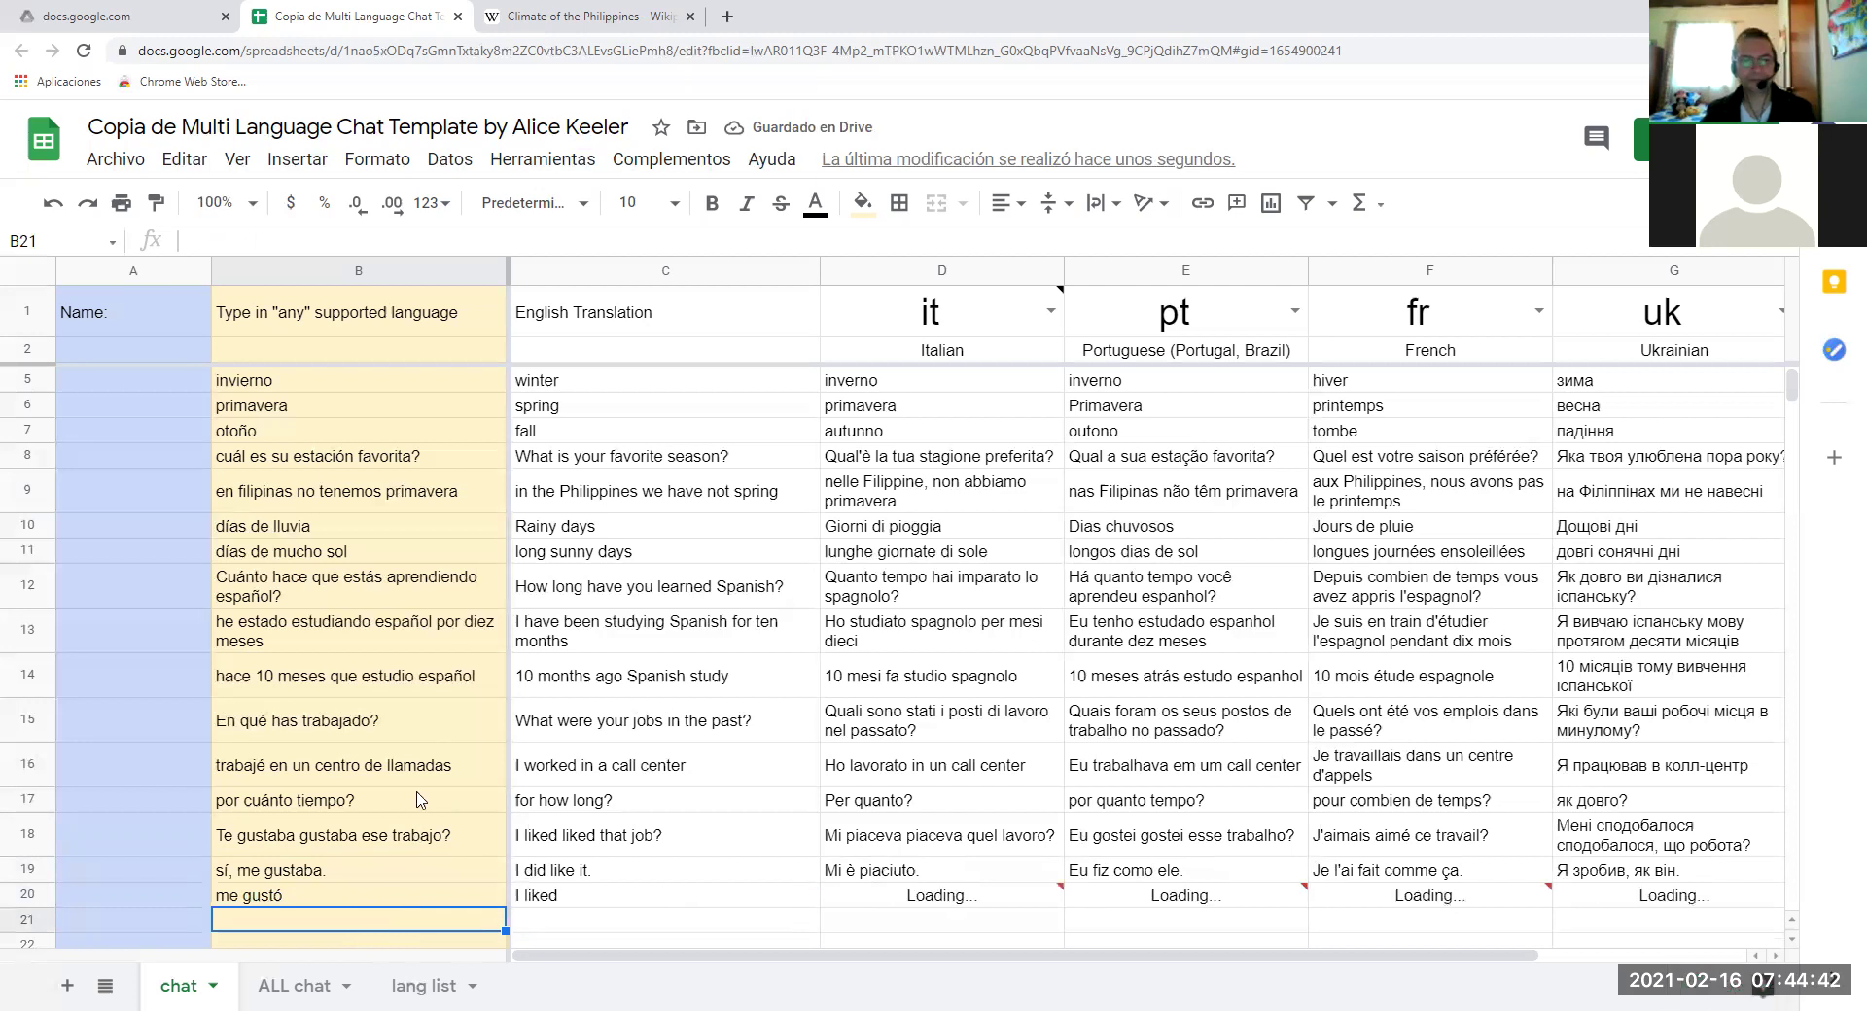
pyautogui.scroll(-2, 413, 798)
pyautogui.scroll(-1, 408, 796)
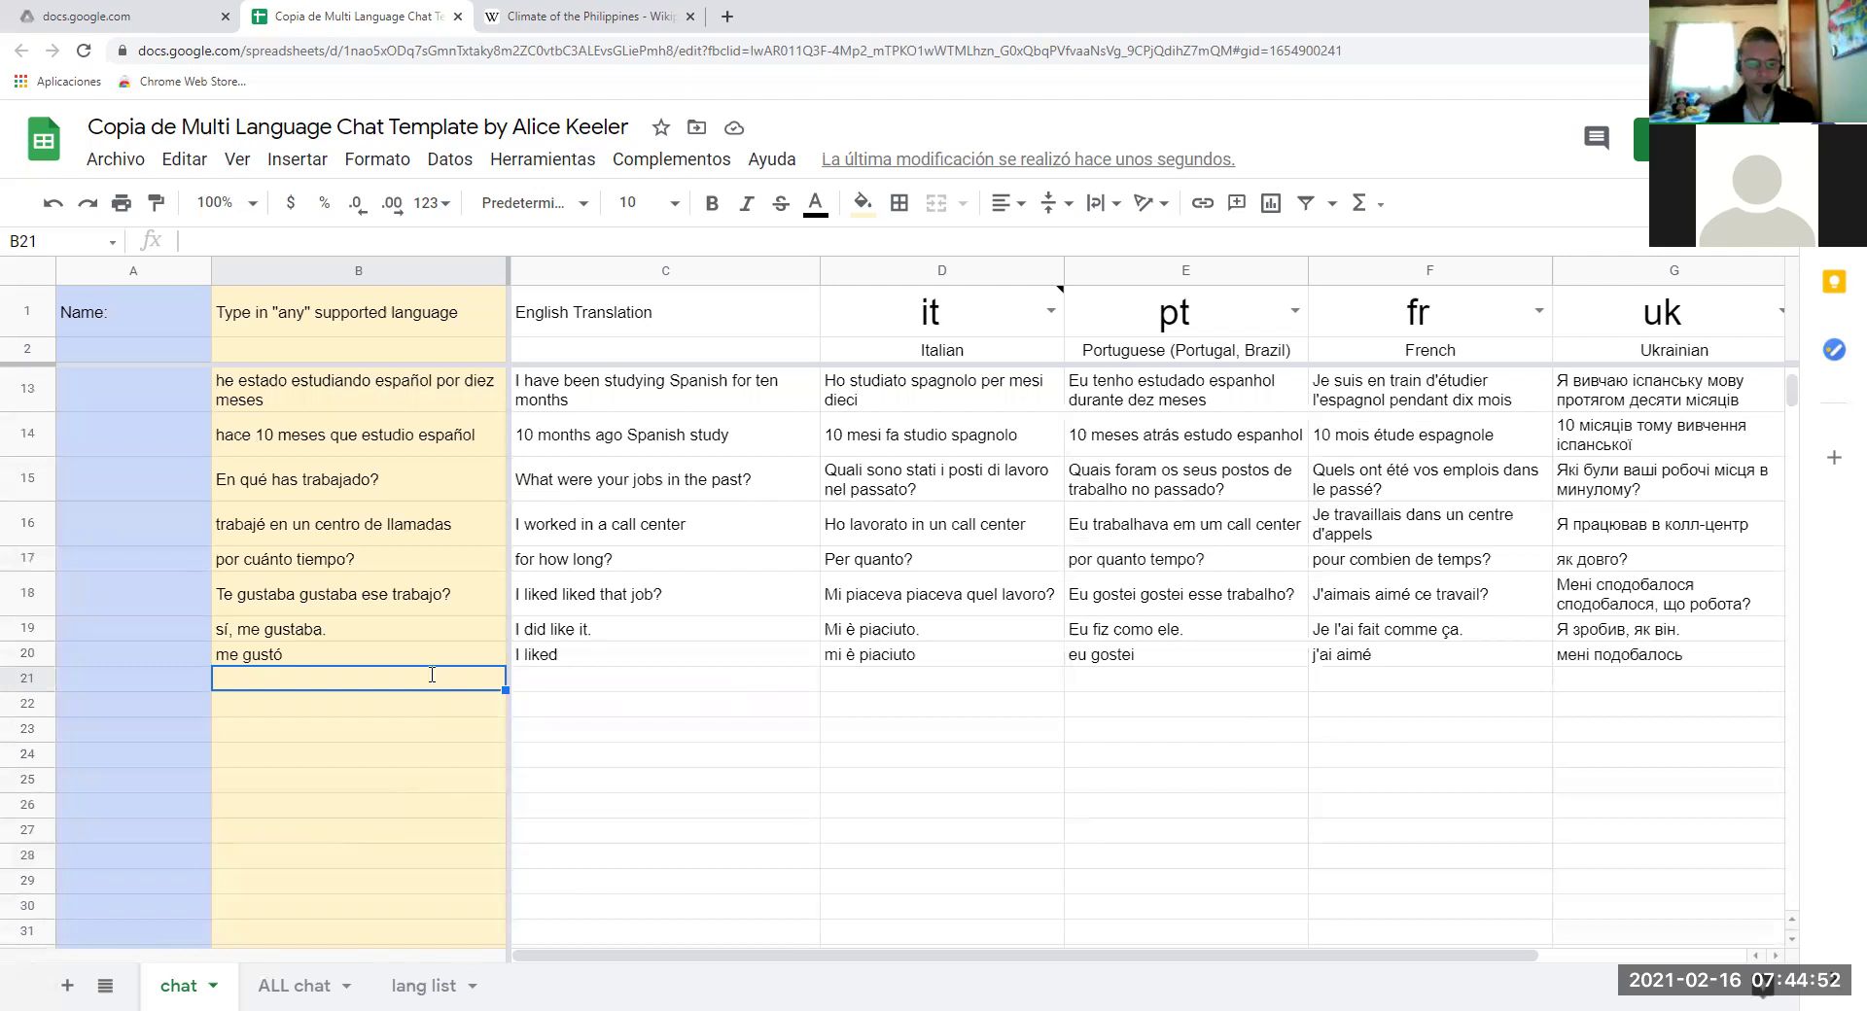
pyautogui.write('qué ')
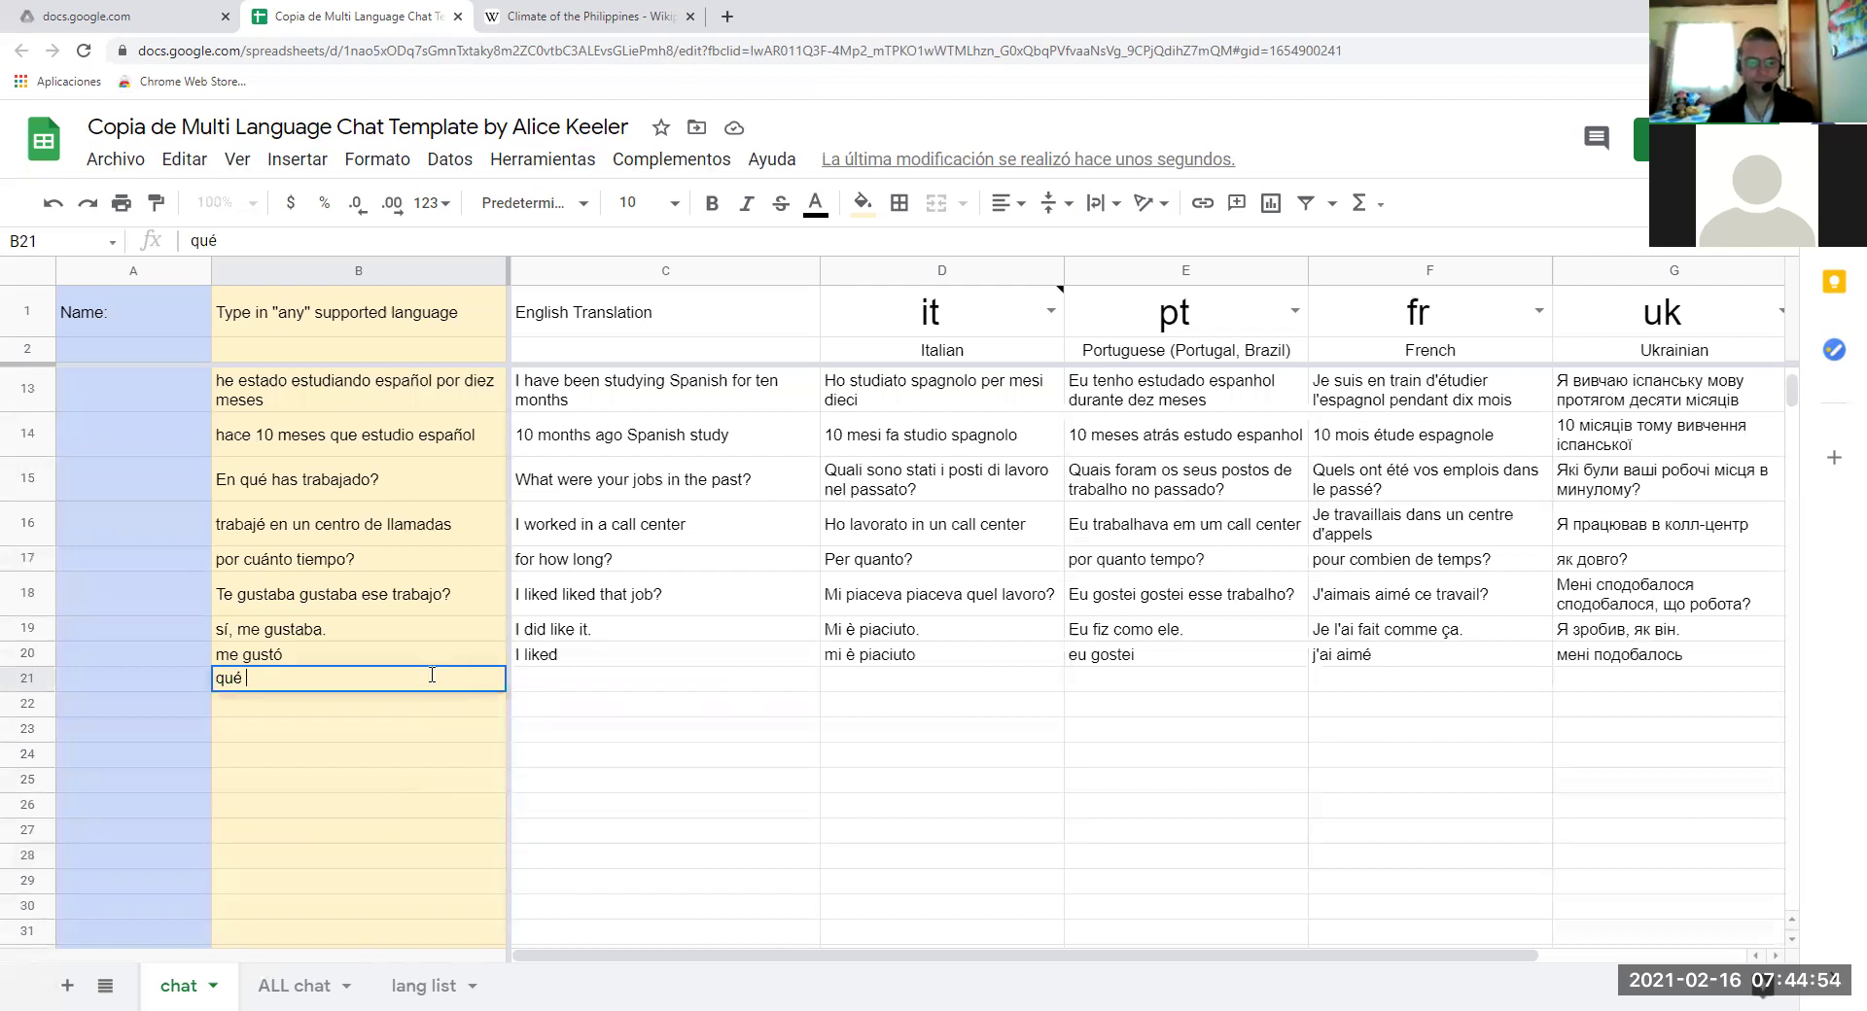
pyautogui.write('idoma')
pyautogui.press('BackSpace')
pyautogui.press('BackSpace')
pyautogui.press('BackSpace')
pyautogui.press('BackSpace')
pyautogui.press('BackSpace')
pyautogui.press('BackSpace')
pyautogui.press('BackSpace')
pyautogui.press('BackSpace')
pyautogui.press('BackSpace')
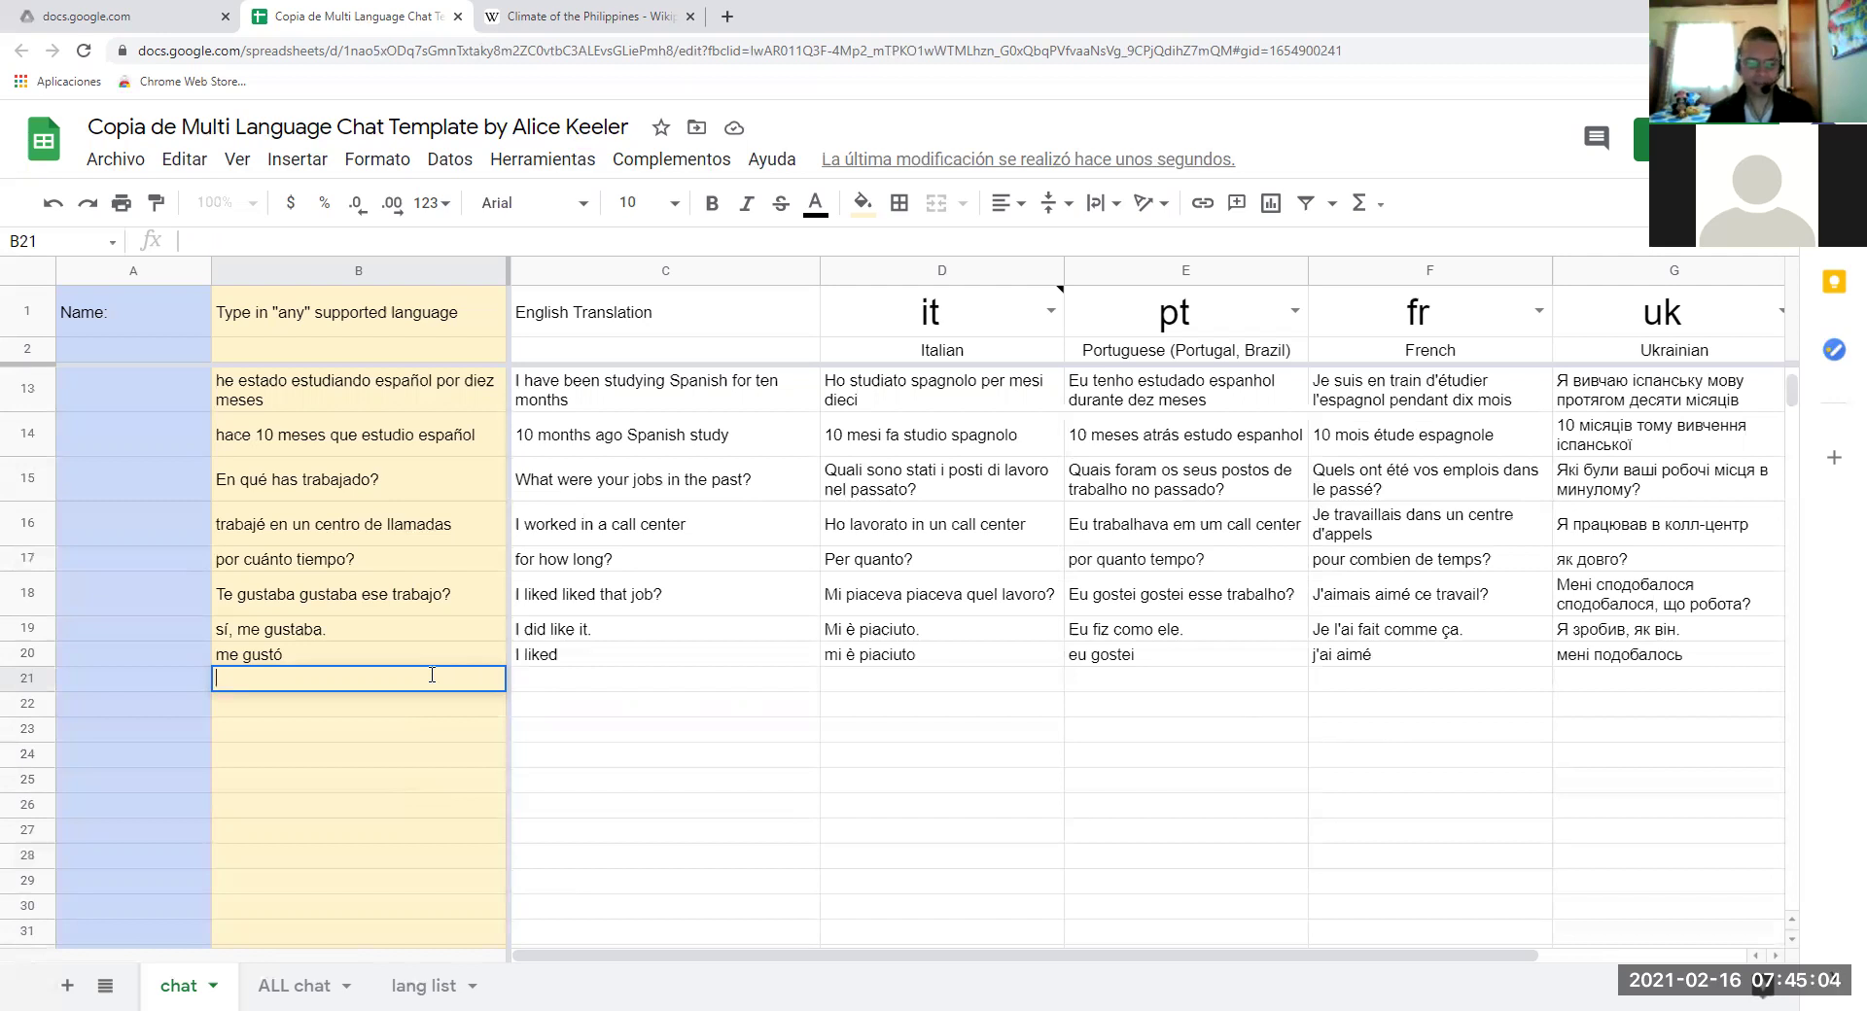
# Enter the sentence "hablaba con americanos" in cell B21, replacing the autocomplete suggestion.
pyautogui.write('ha')
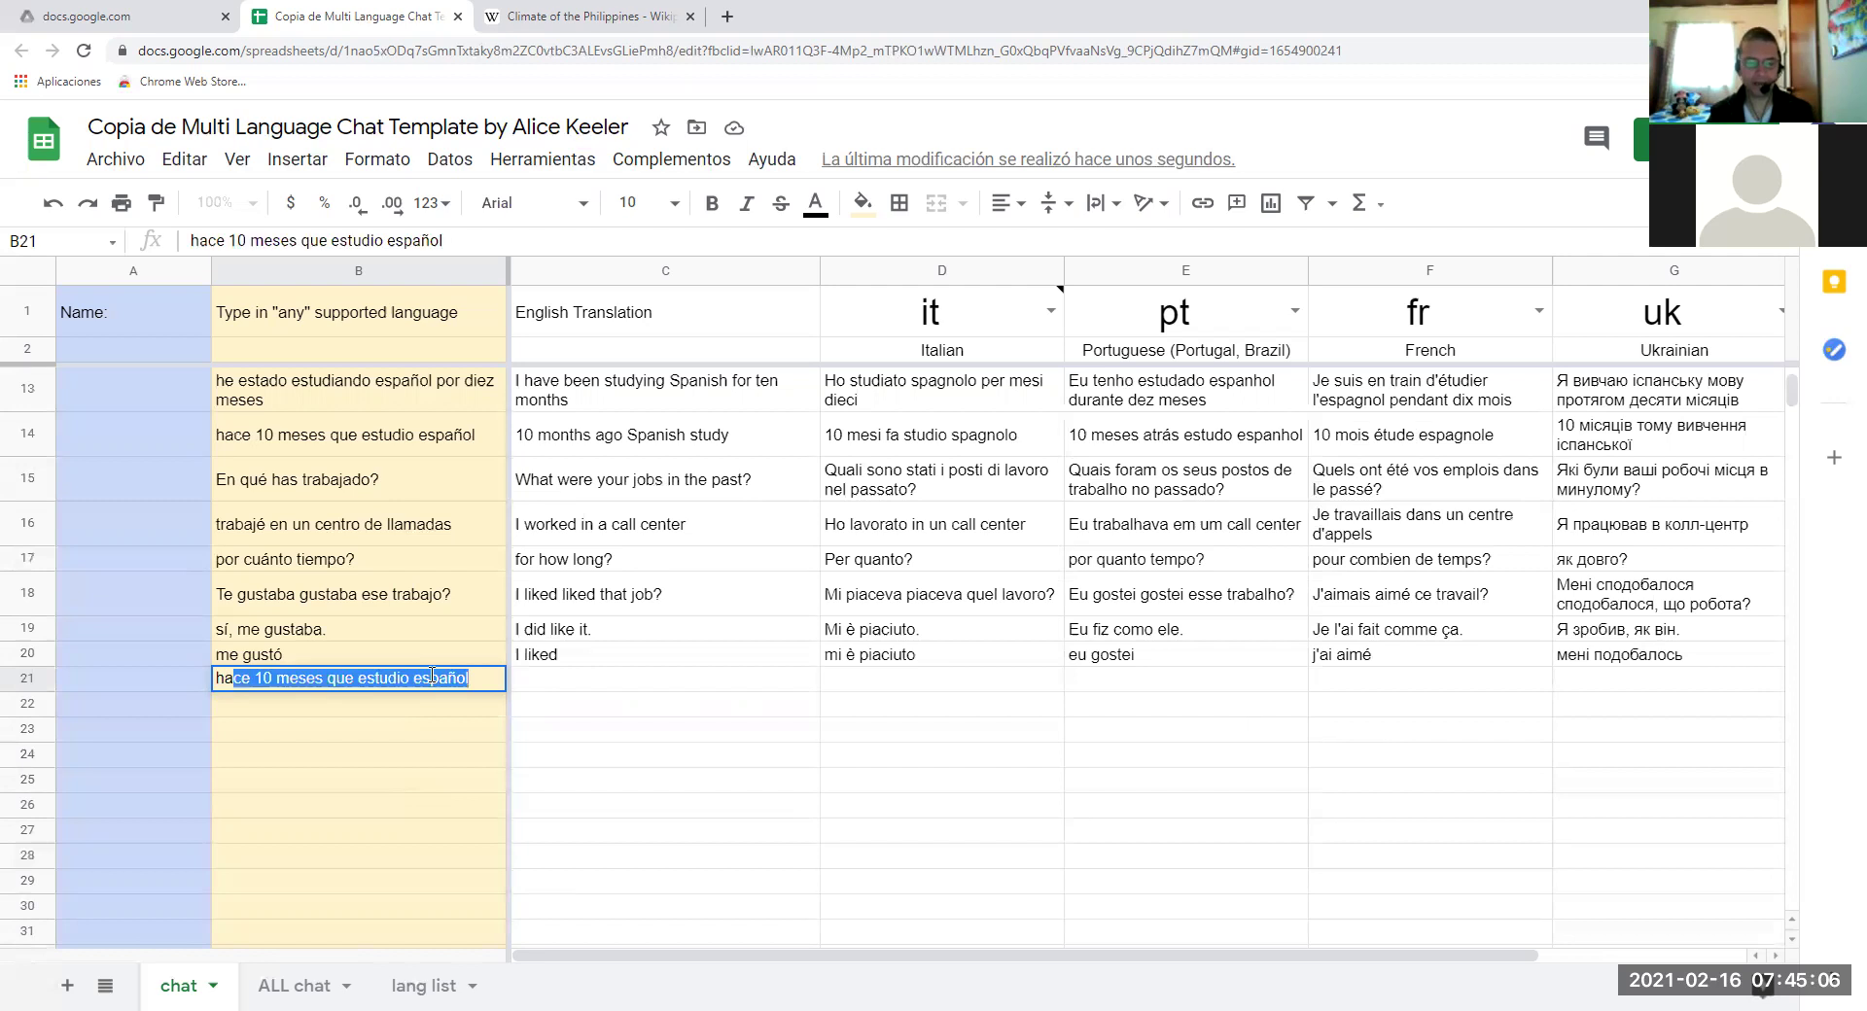
pyautogui.write('blaba ')
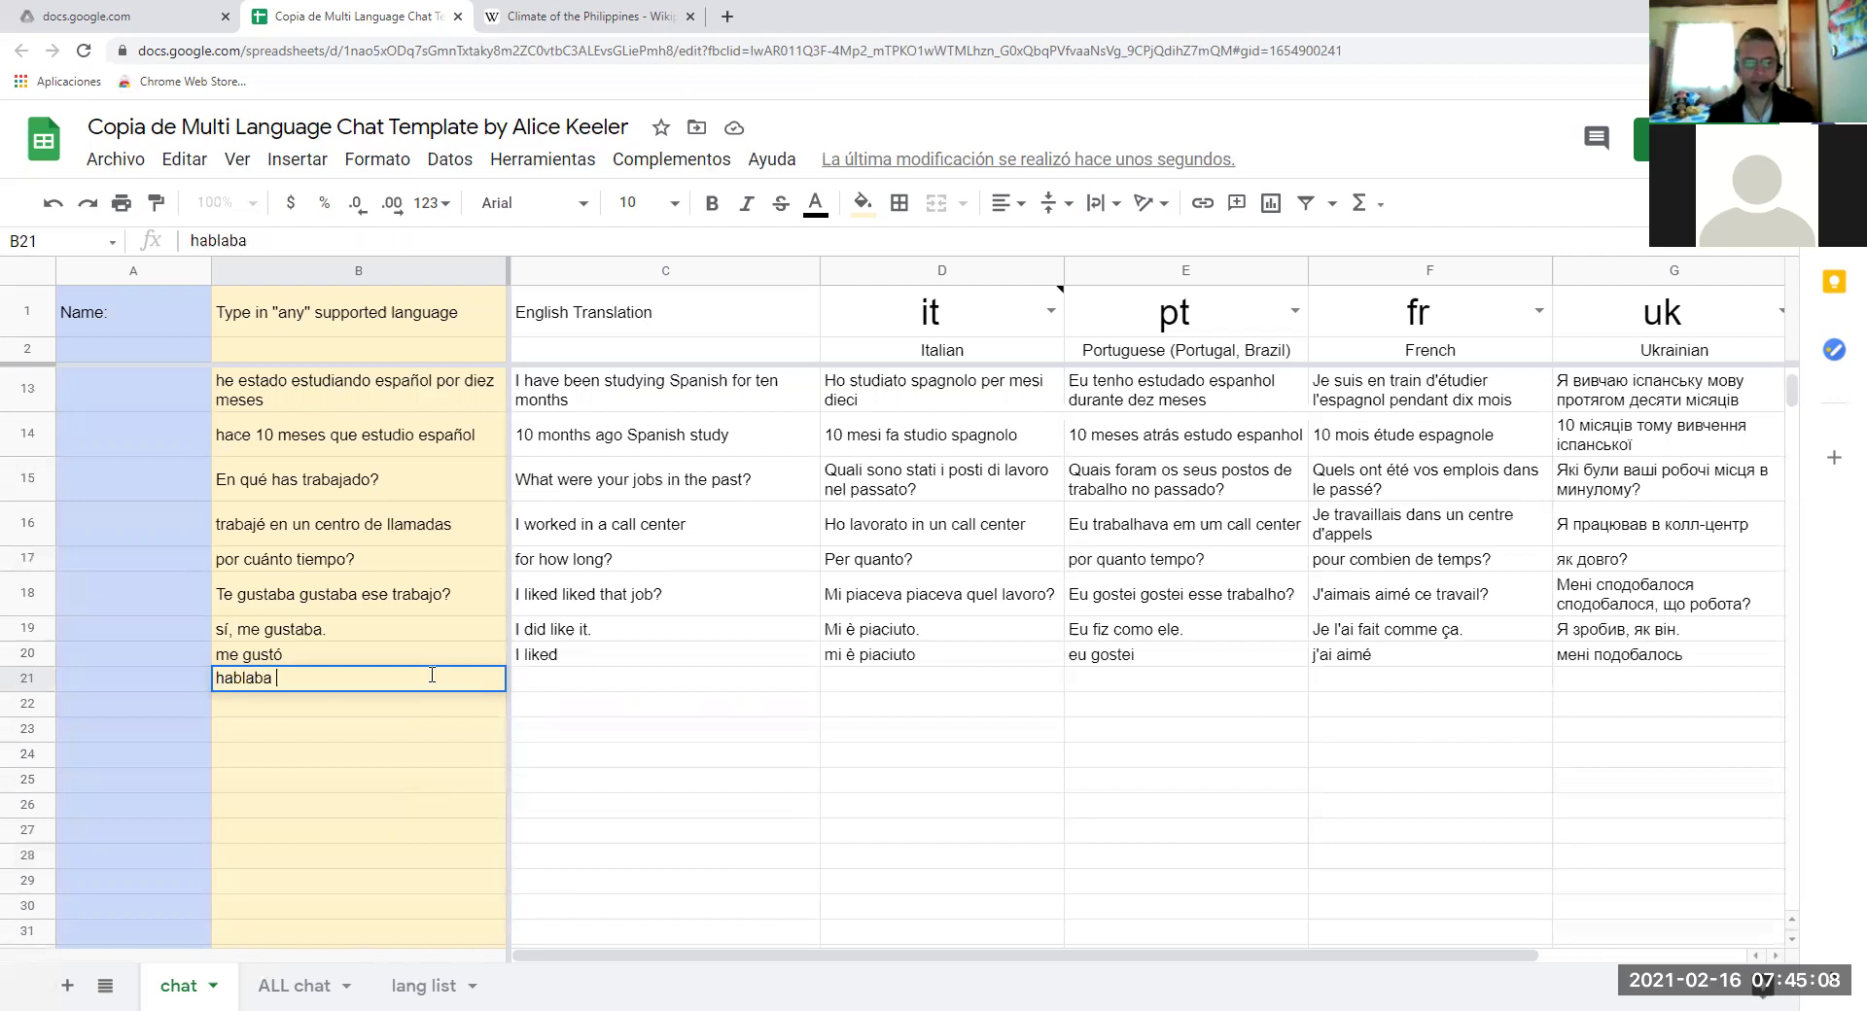
pyautogui.write('con americanos')
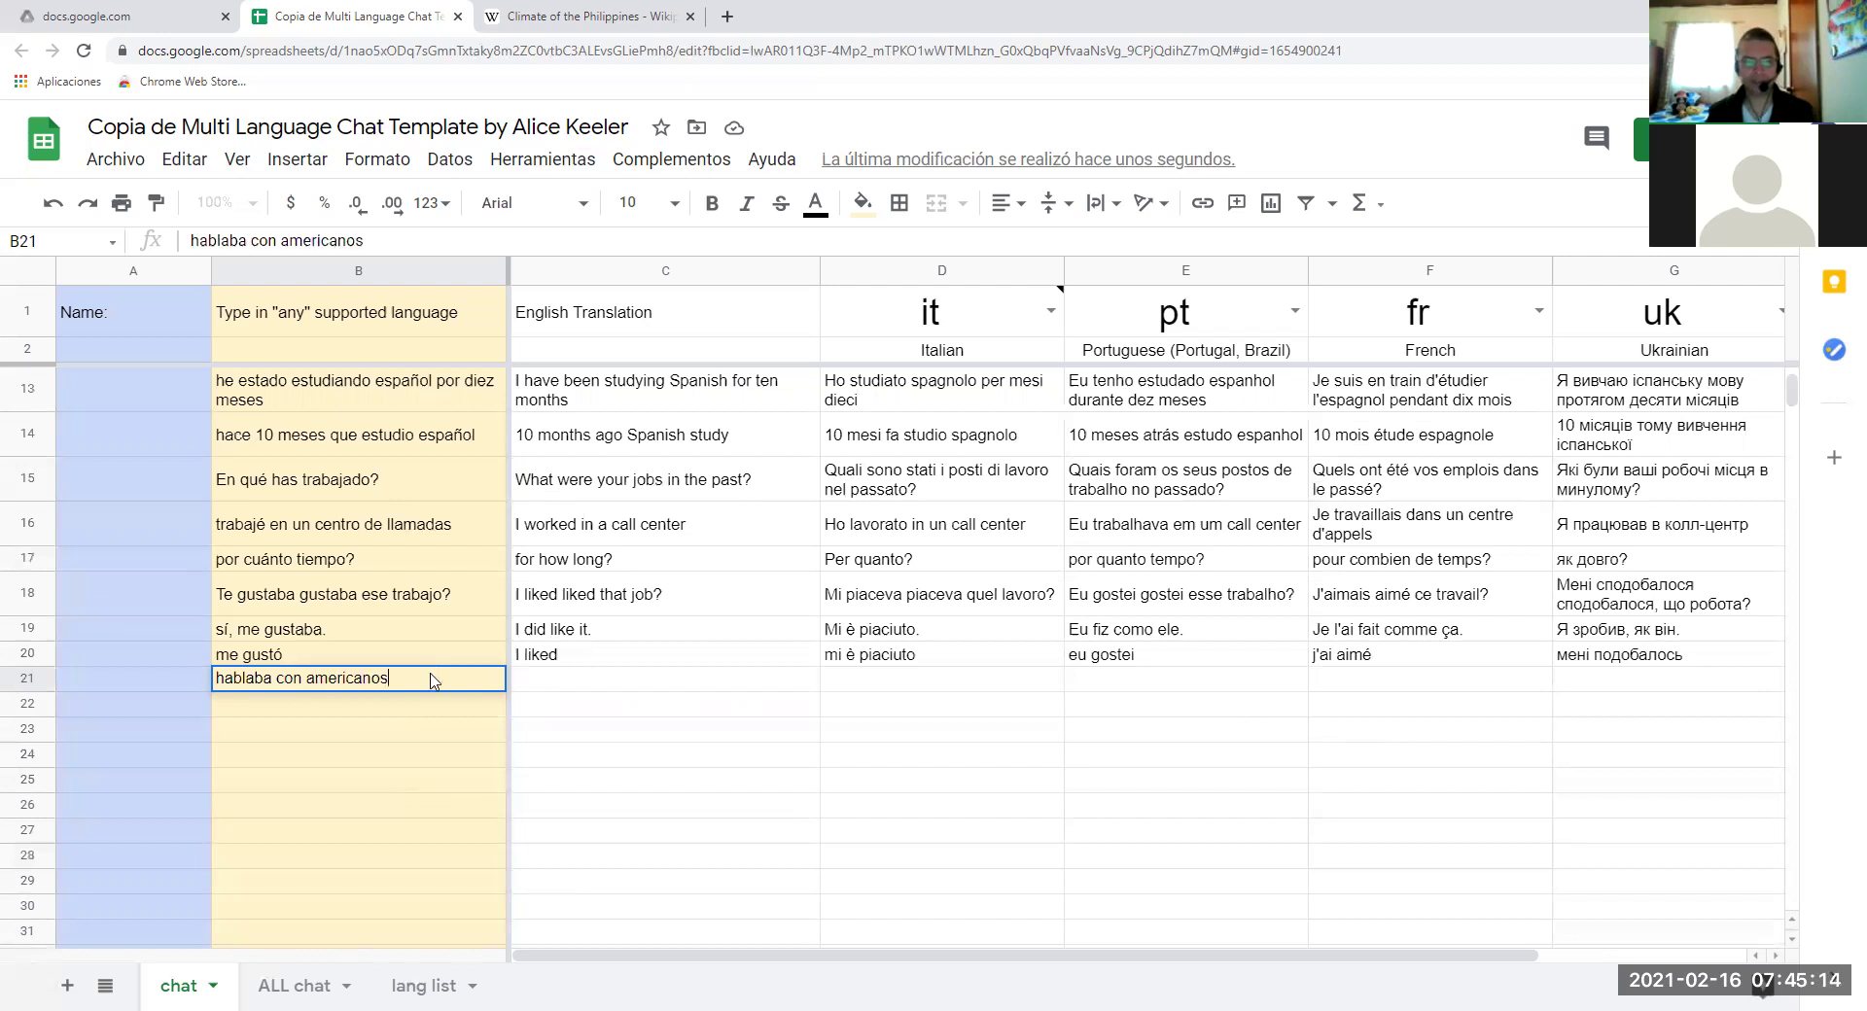
pyautogui.press('Return')
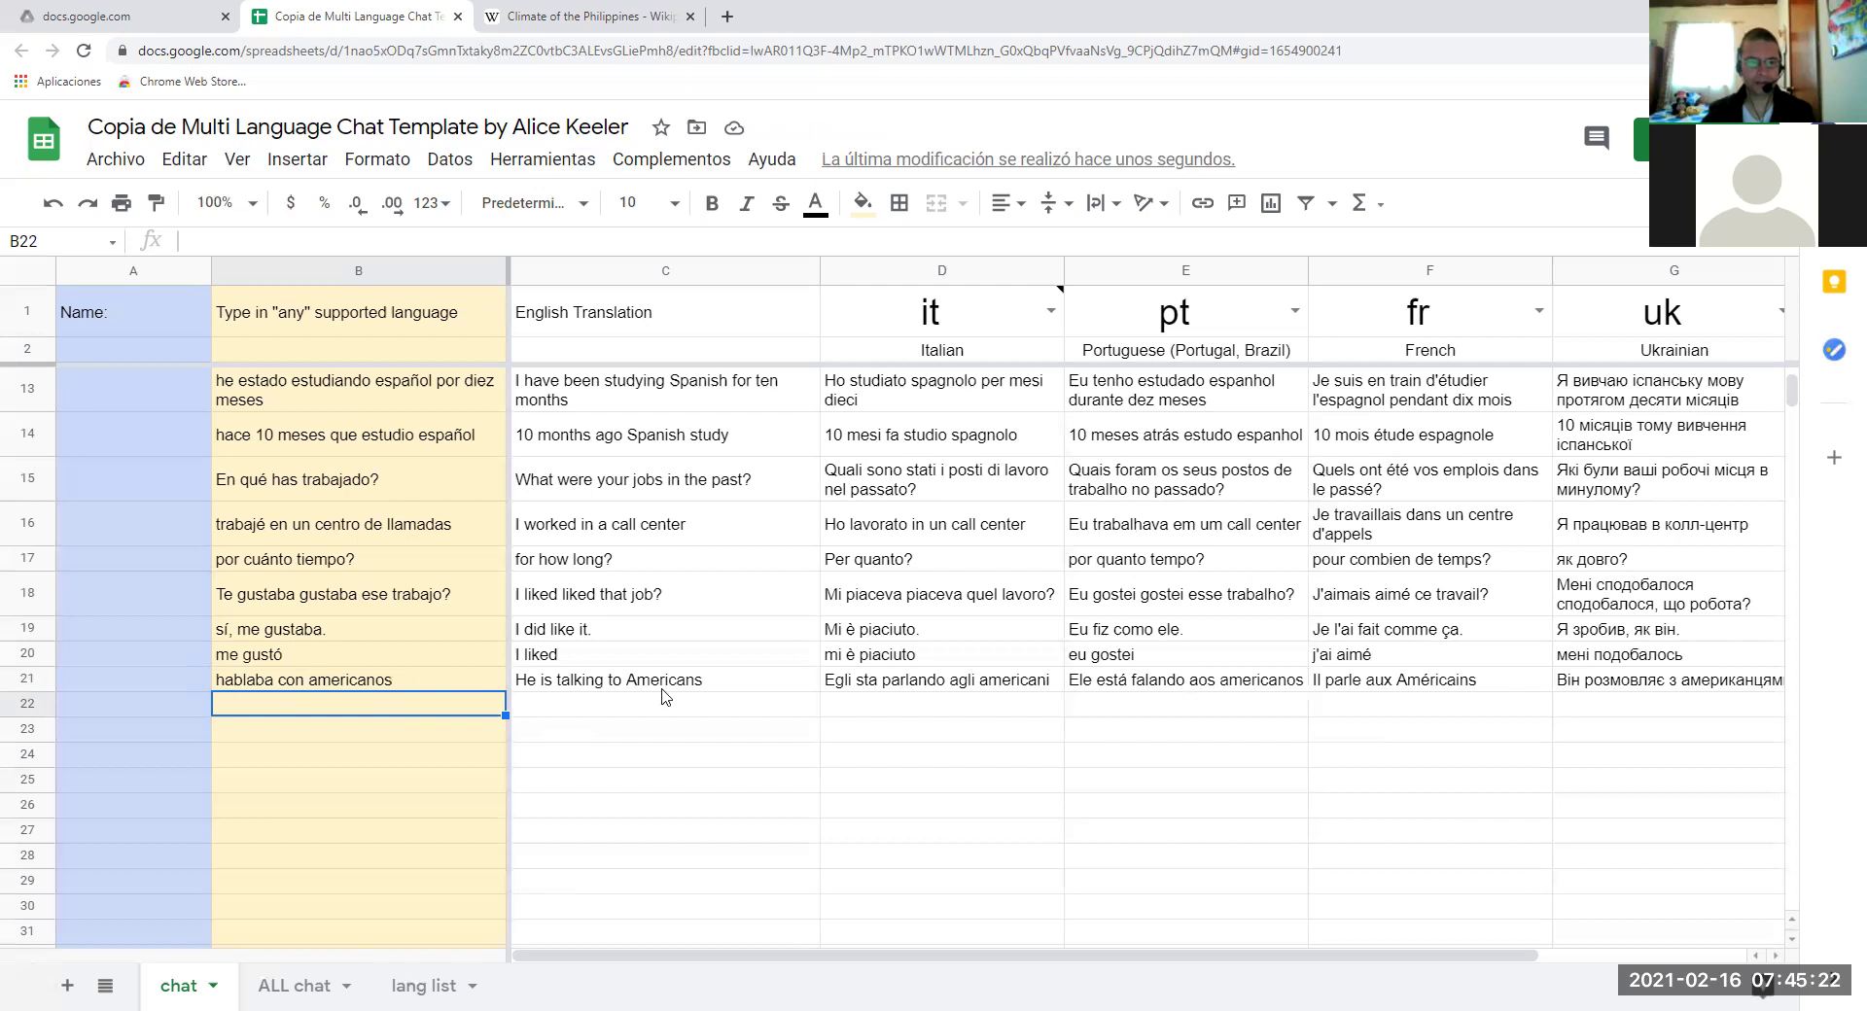
# Add the subject "yo" before the sentence in cell B21 to make it "yo hablaba con americanos".
pyautogui.click(376, 686)
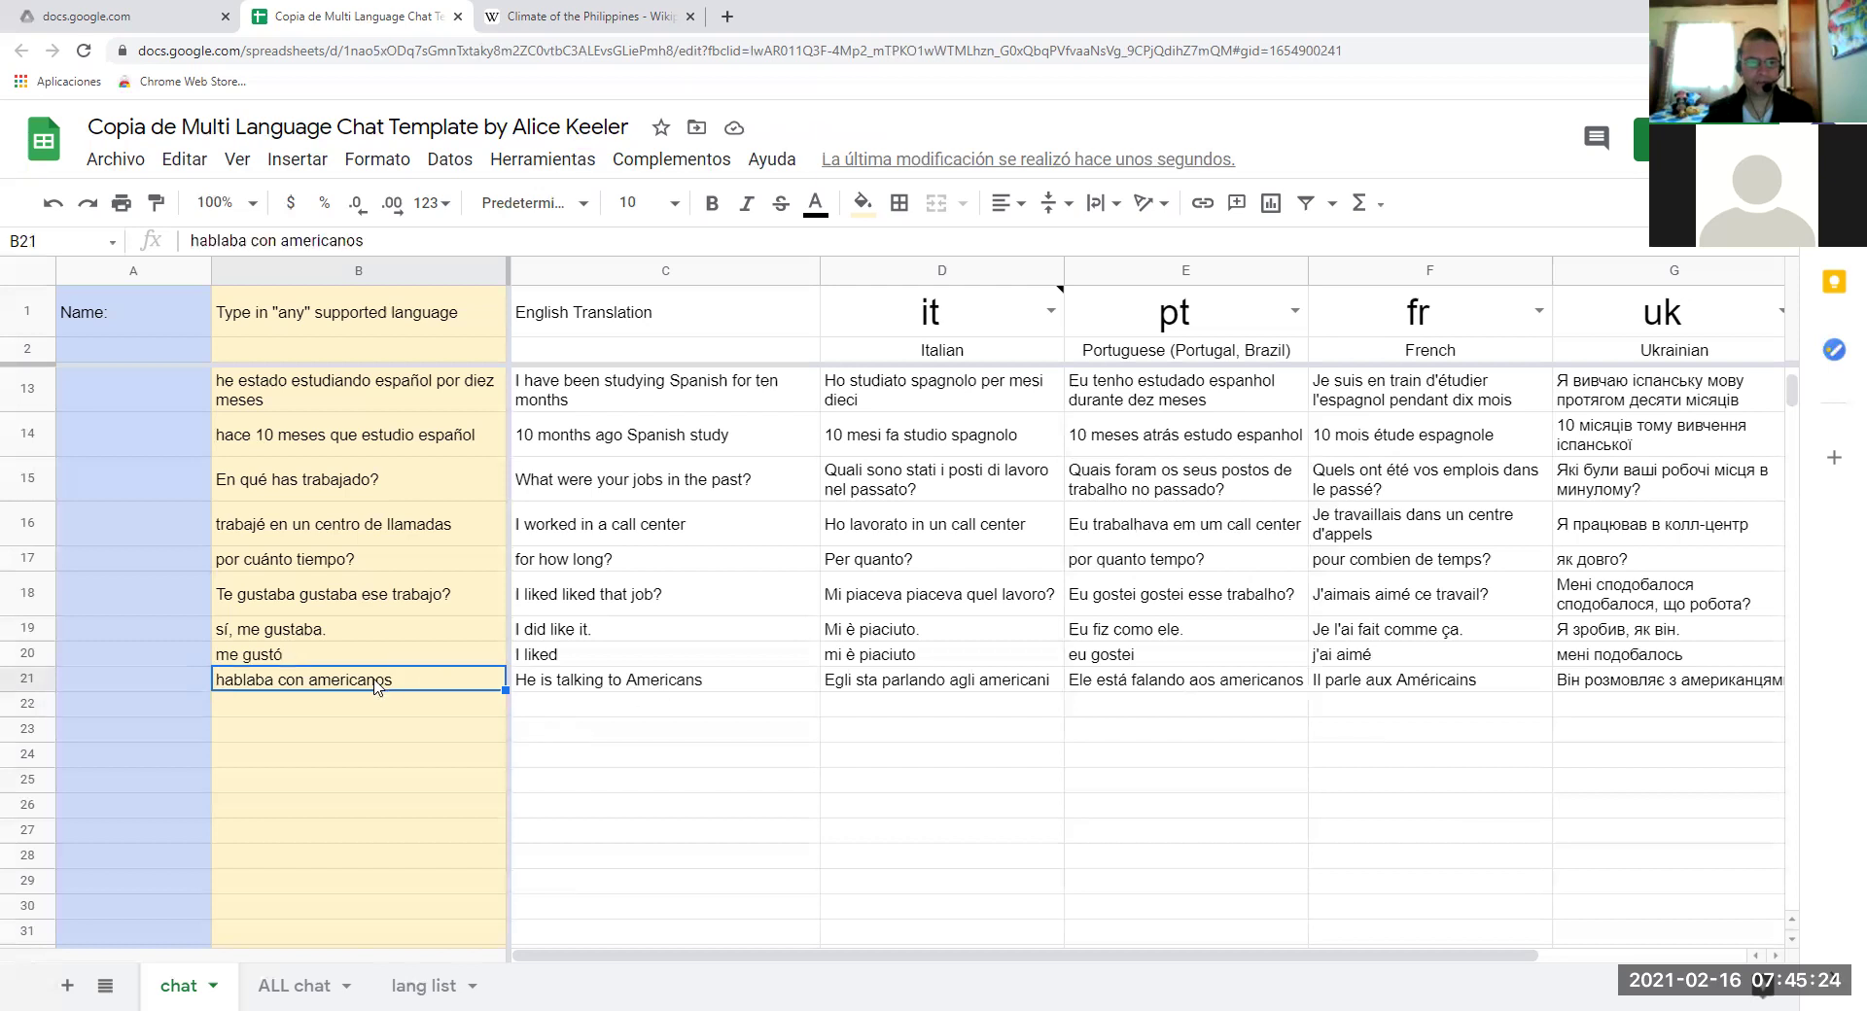
pyautogui.tripleClick(302, 677)
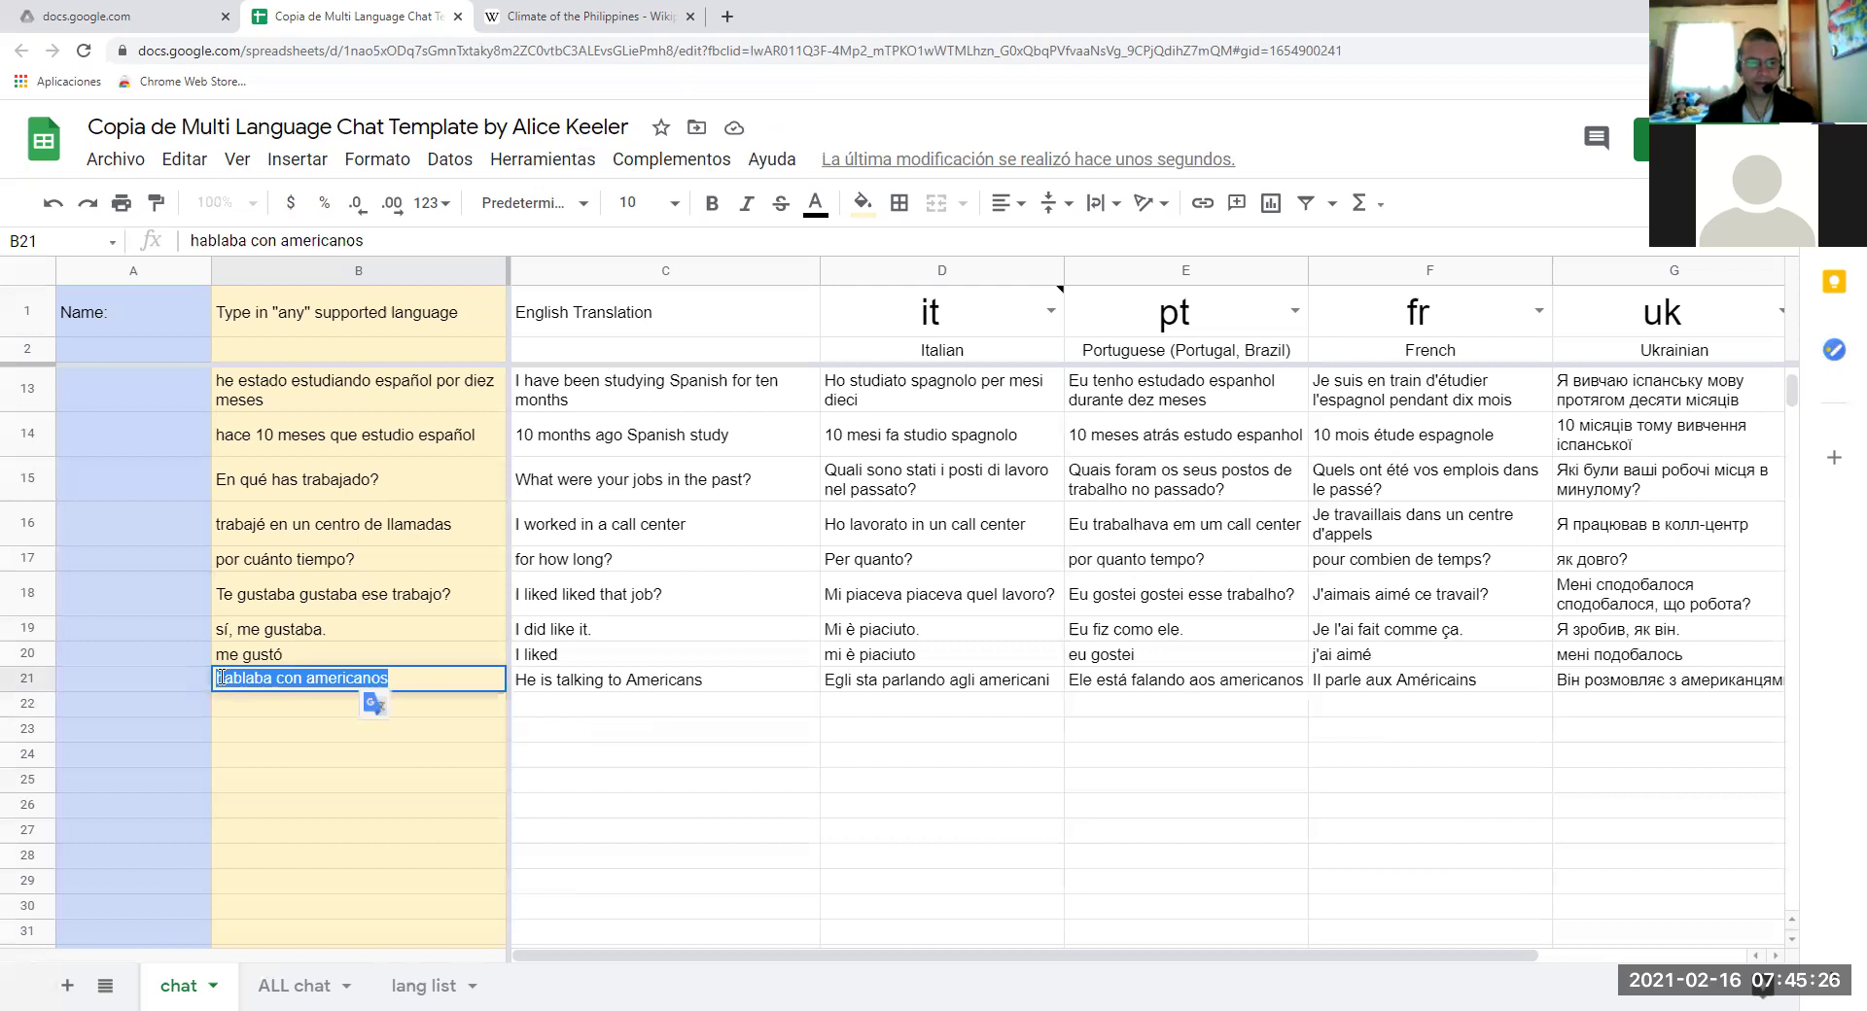
pyautogui.click(217, 677)
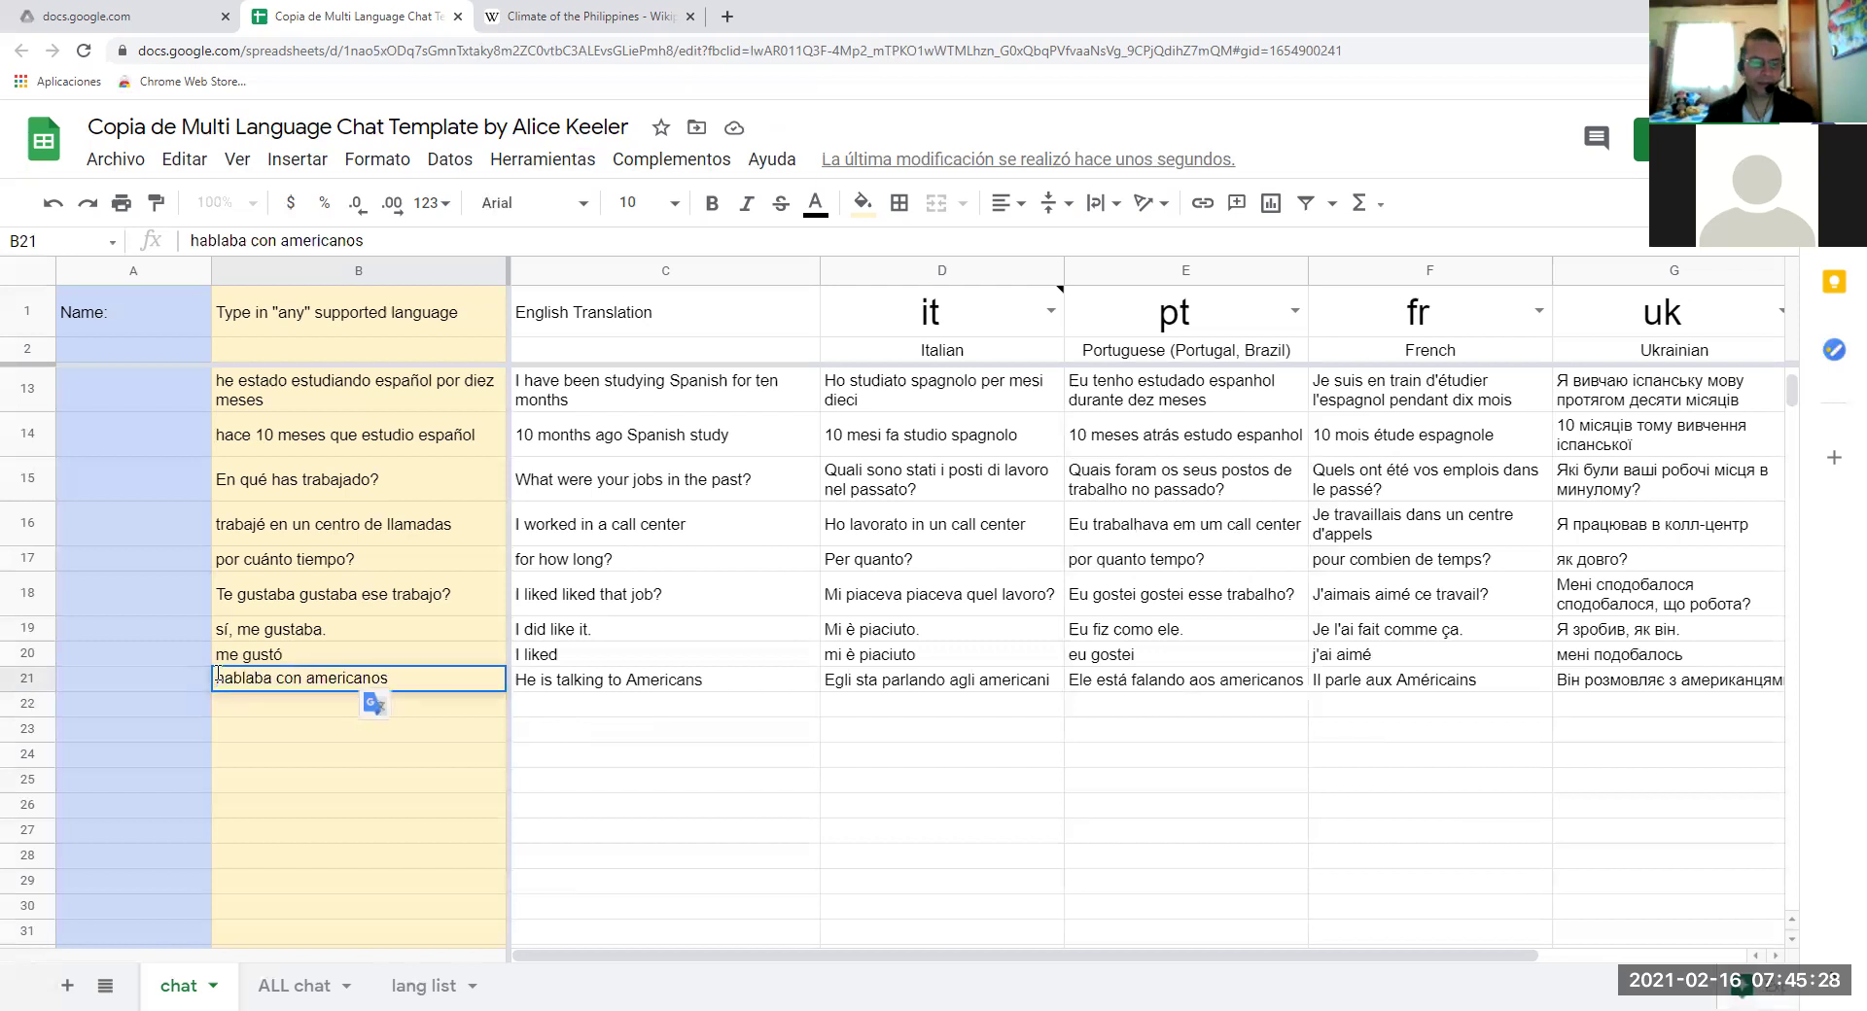
pyautogui.write('yo')
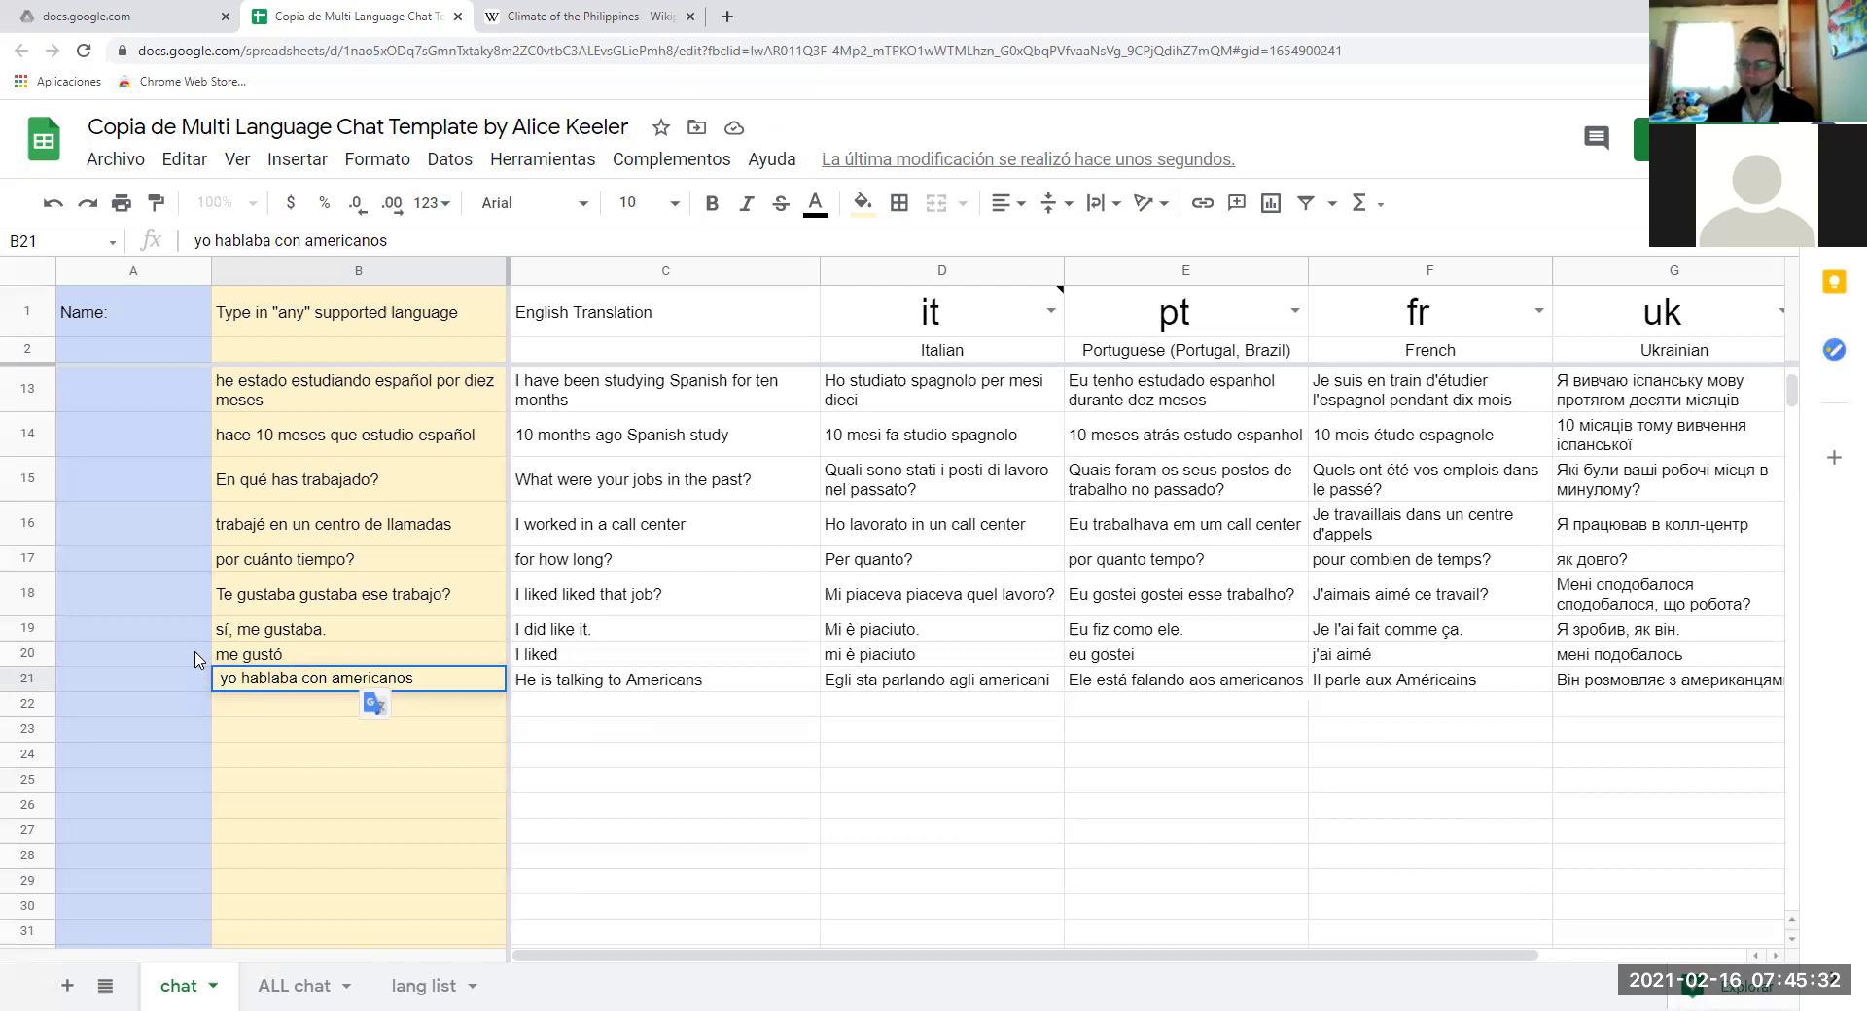
pyautogui.press('Return')
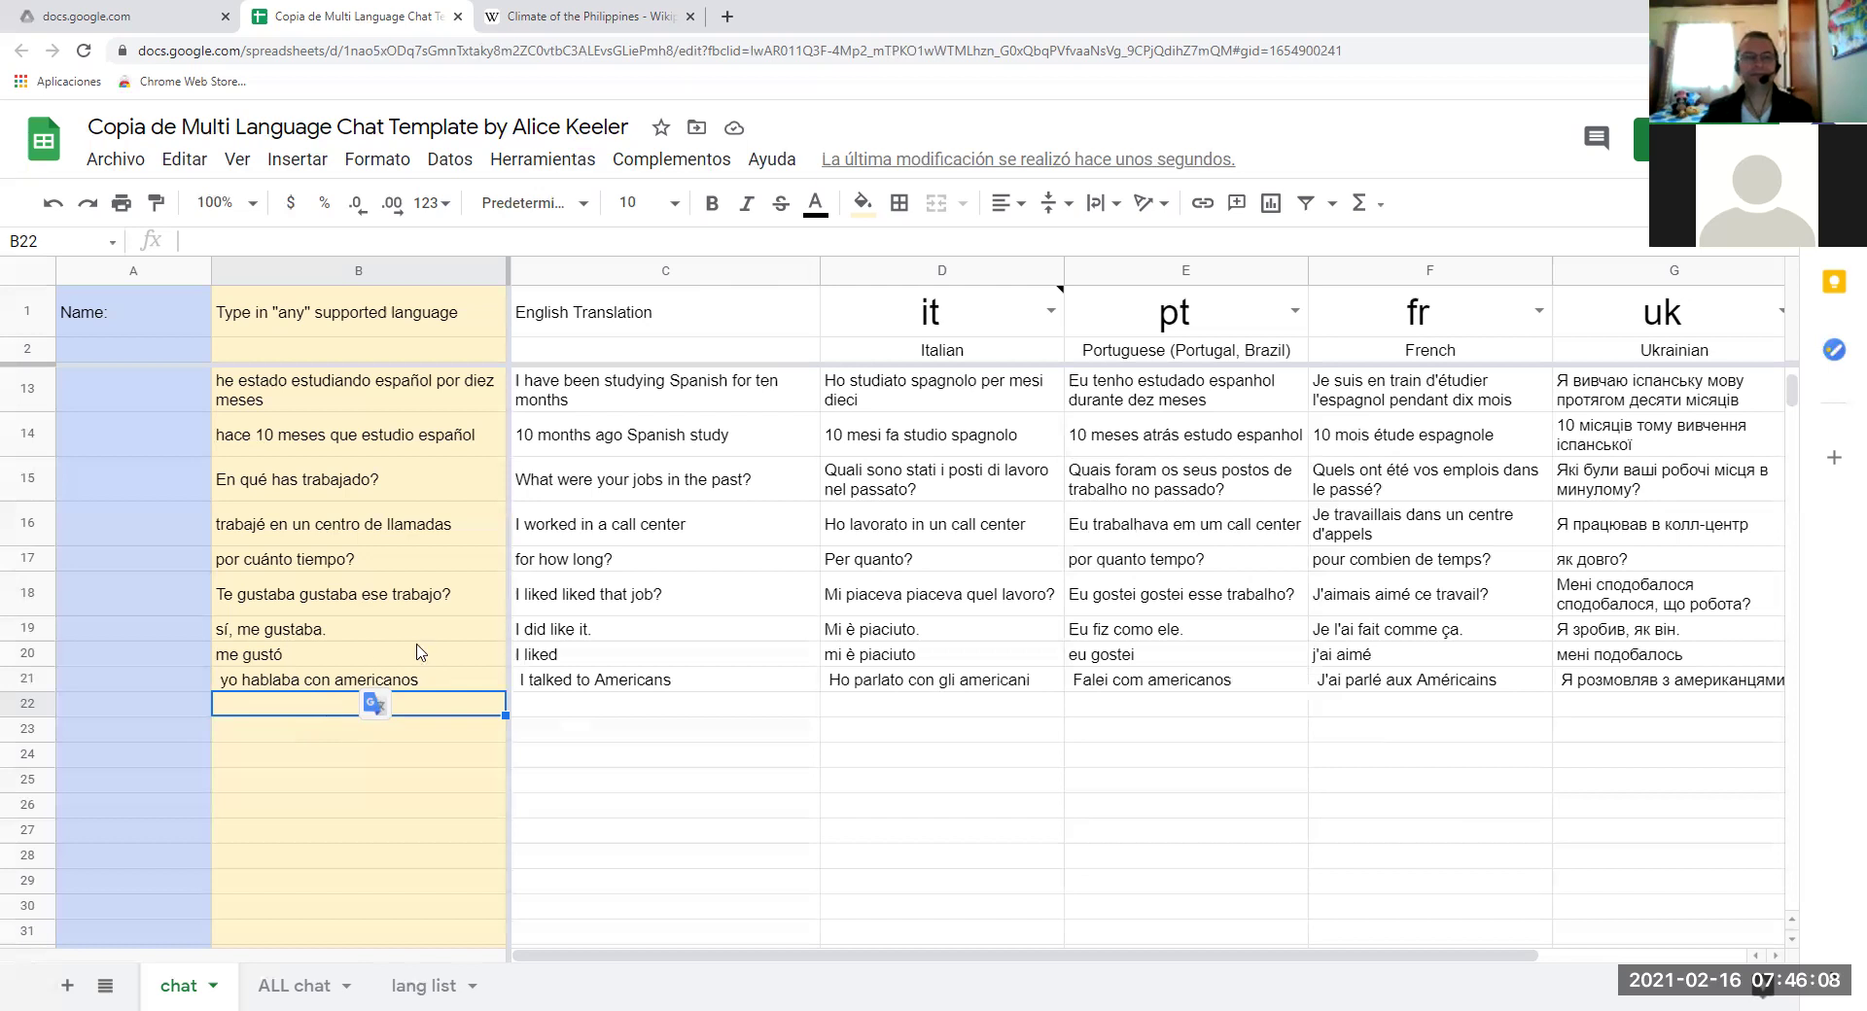
pyautogui.scroll(3, 415, 650)
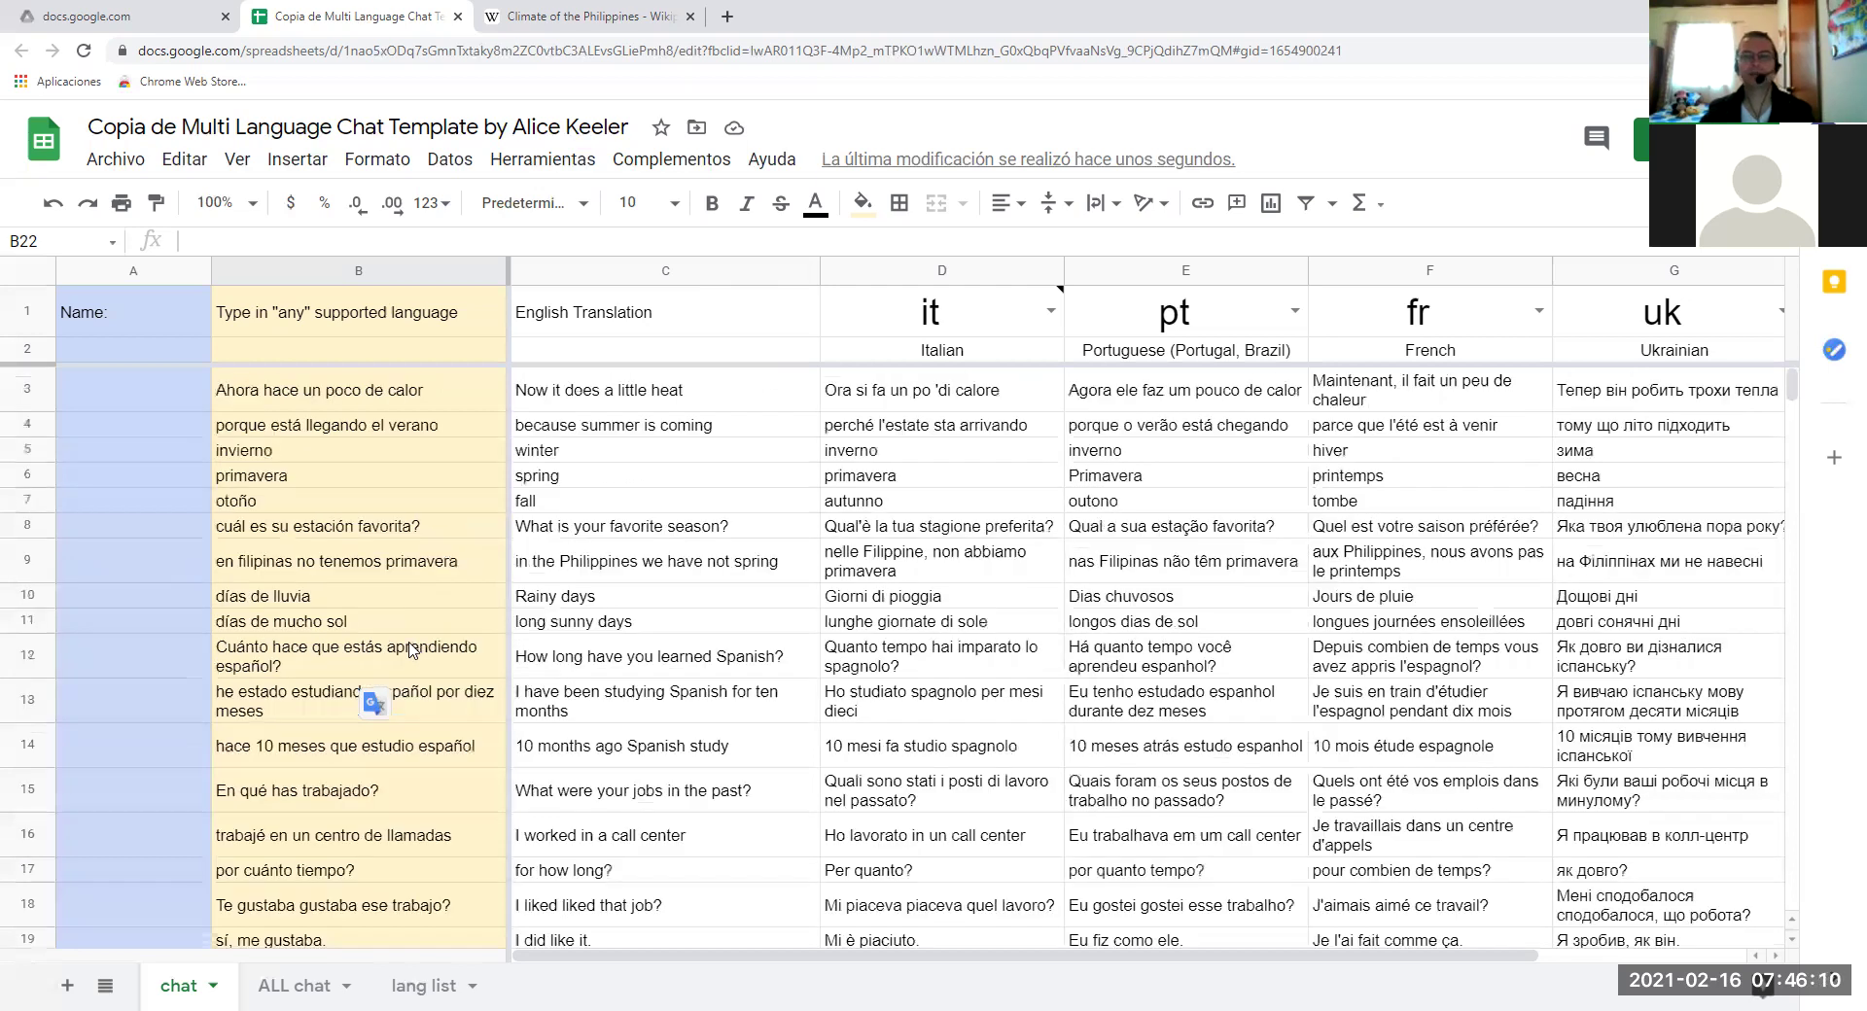
# Enter the question "con quién vives?" in cell B22, below the sentence about talking with Americans.
pyautogui.scroll(-5, 408, 649)
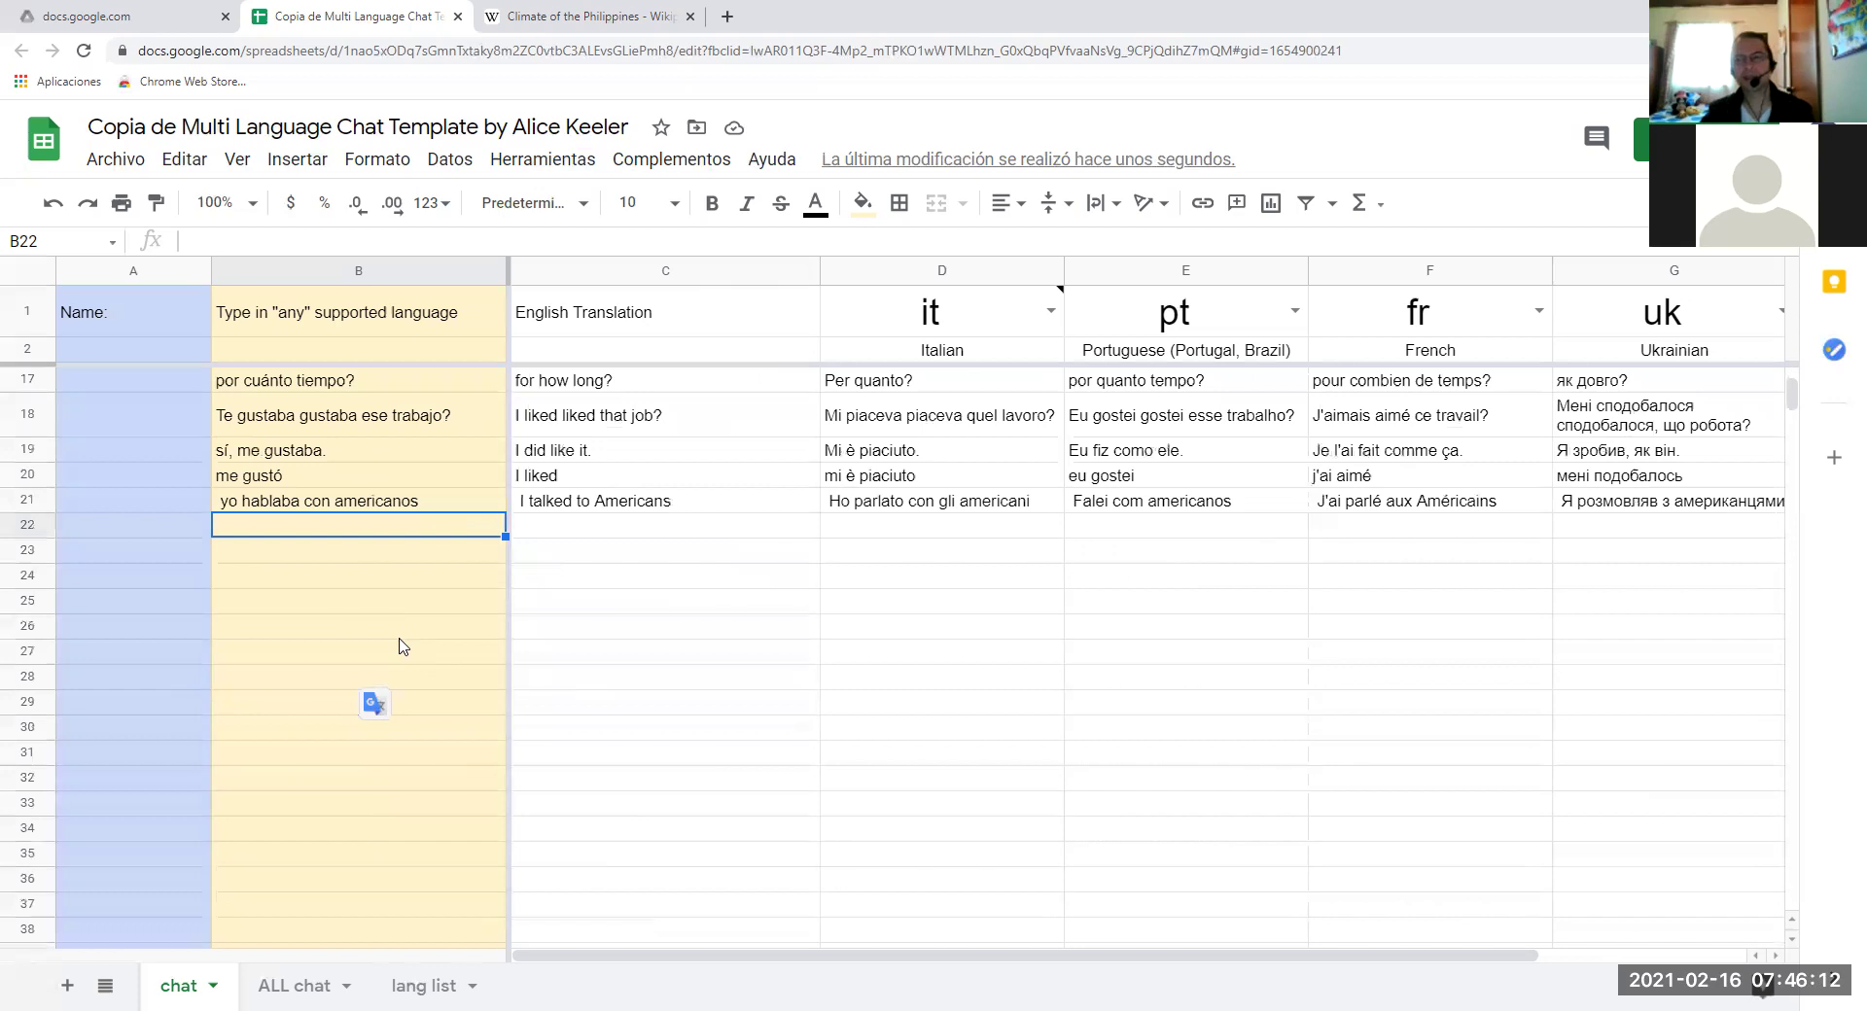
pyautogui.scroll(1, 400, 642)
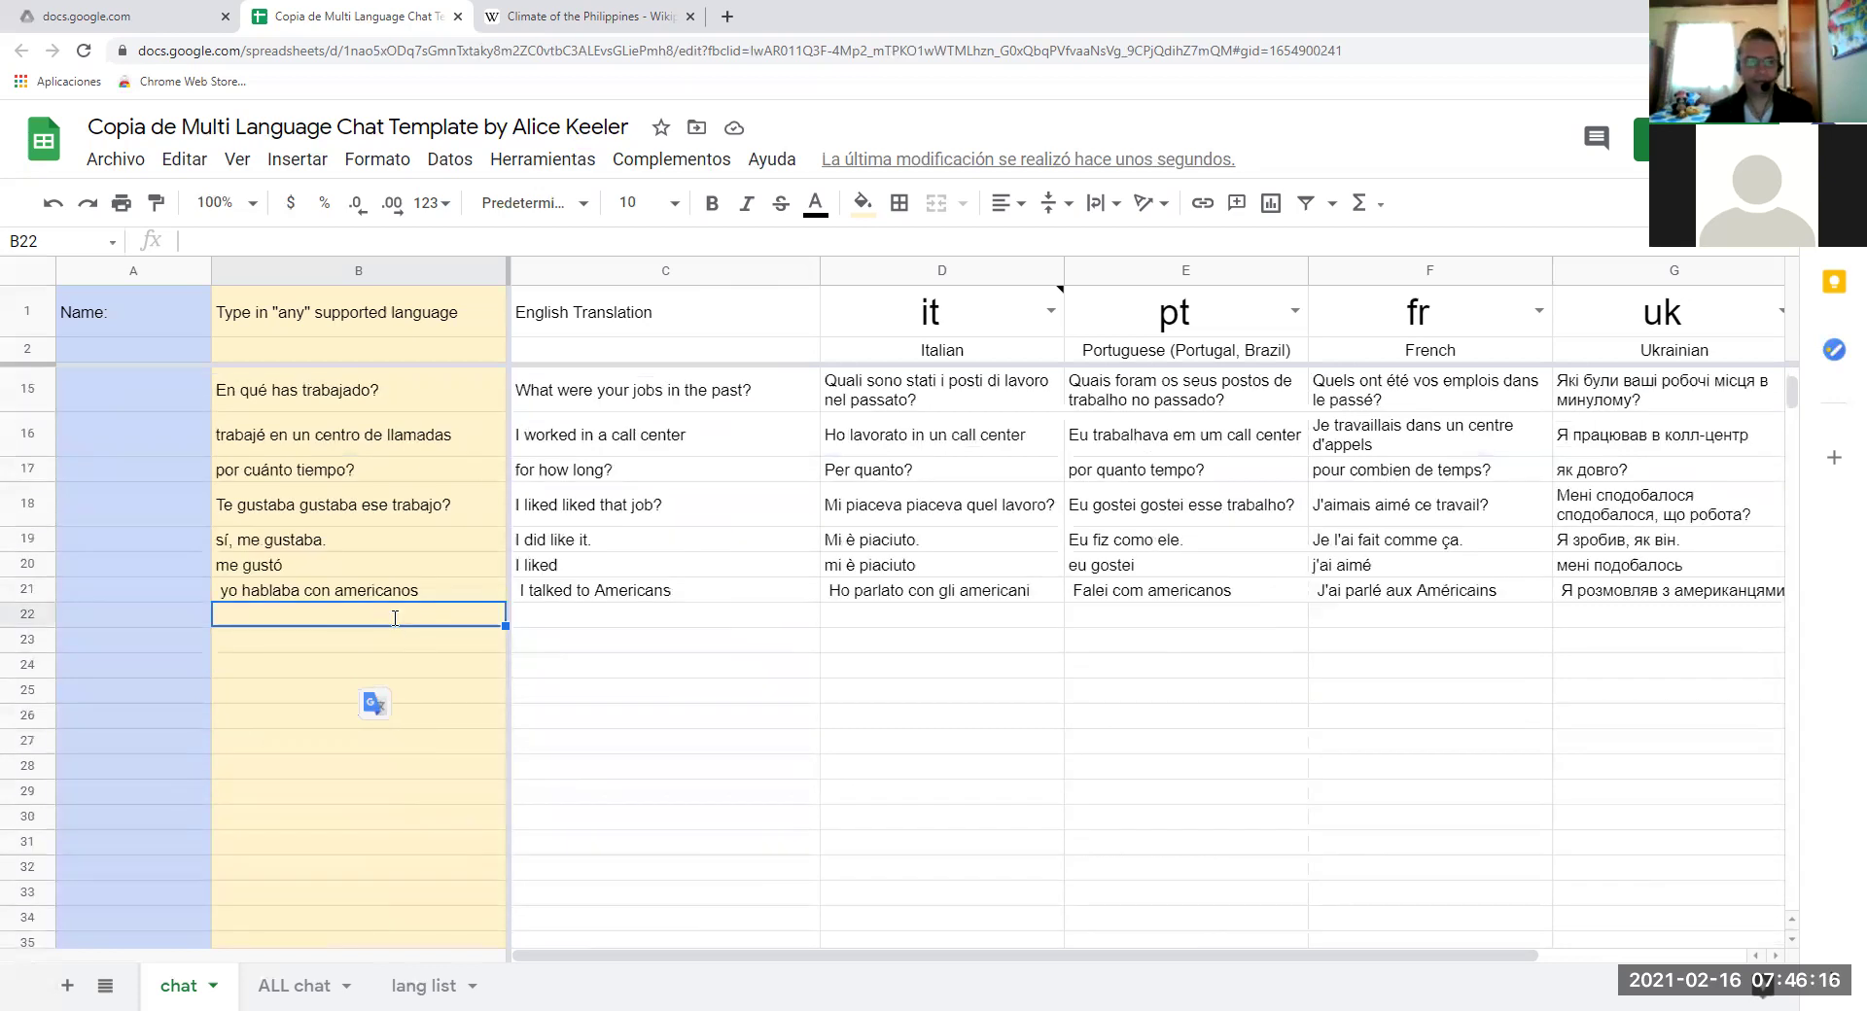
pyautogui.write('con ')
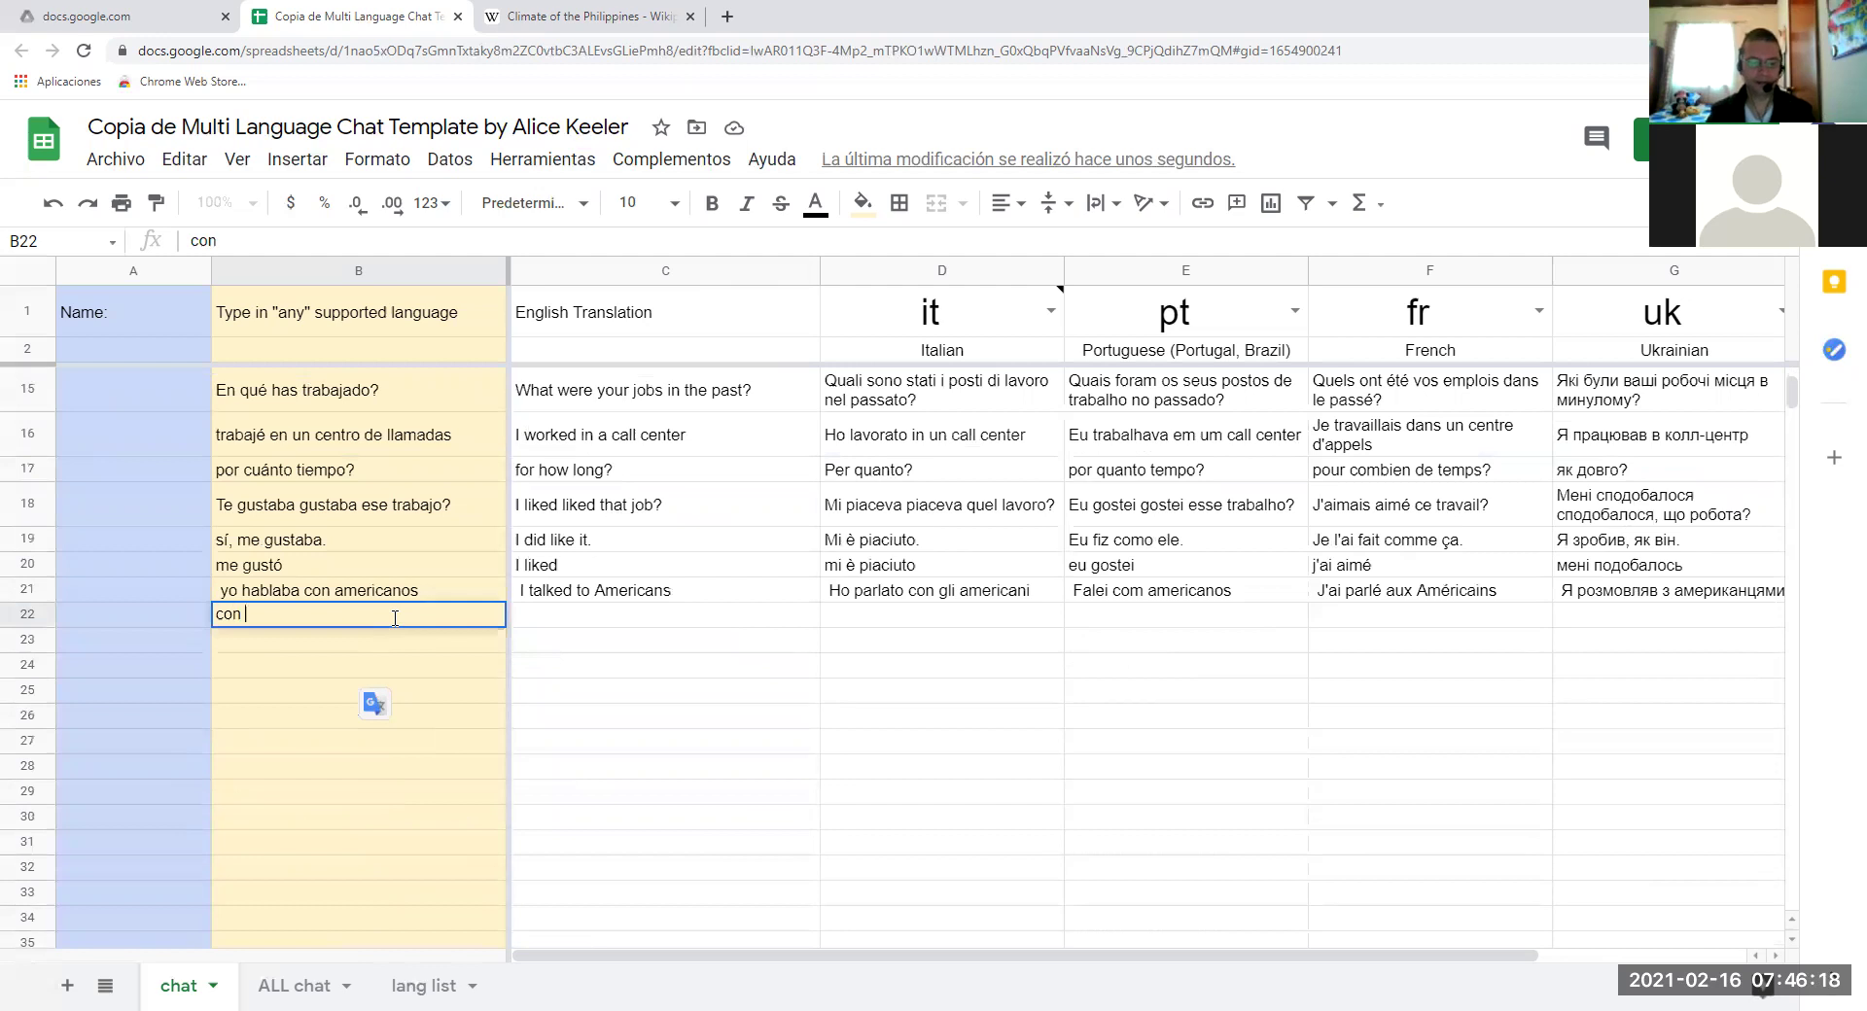
pyautogui.write('quién vives')
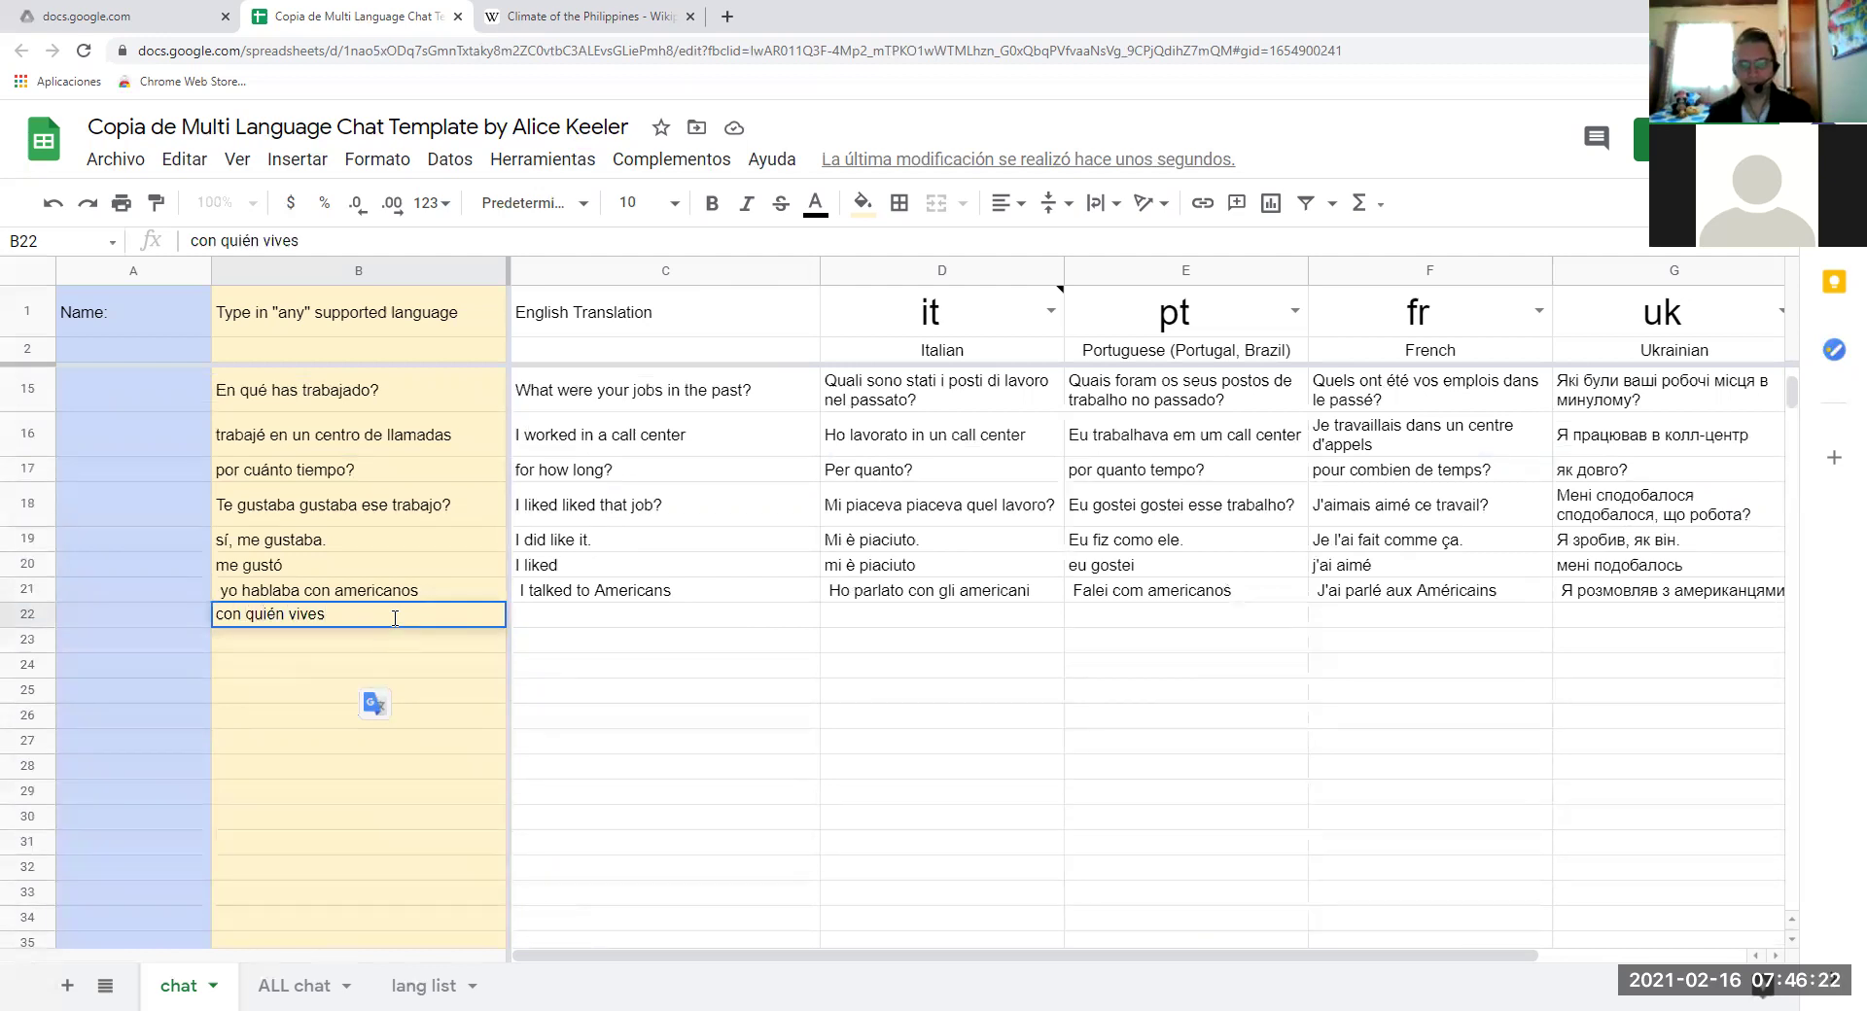
pyautogui.write('?')
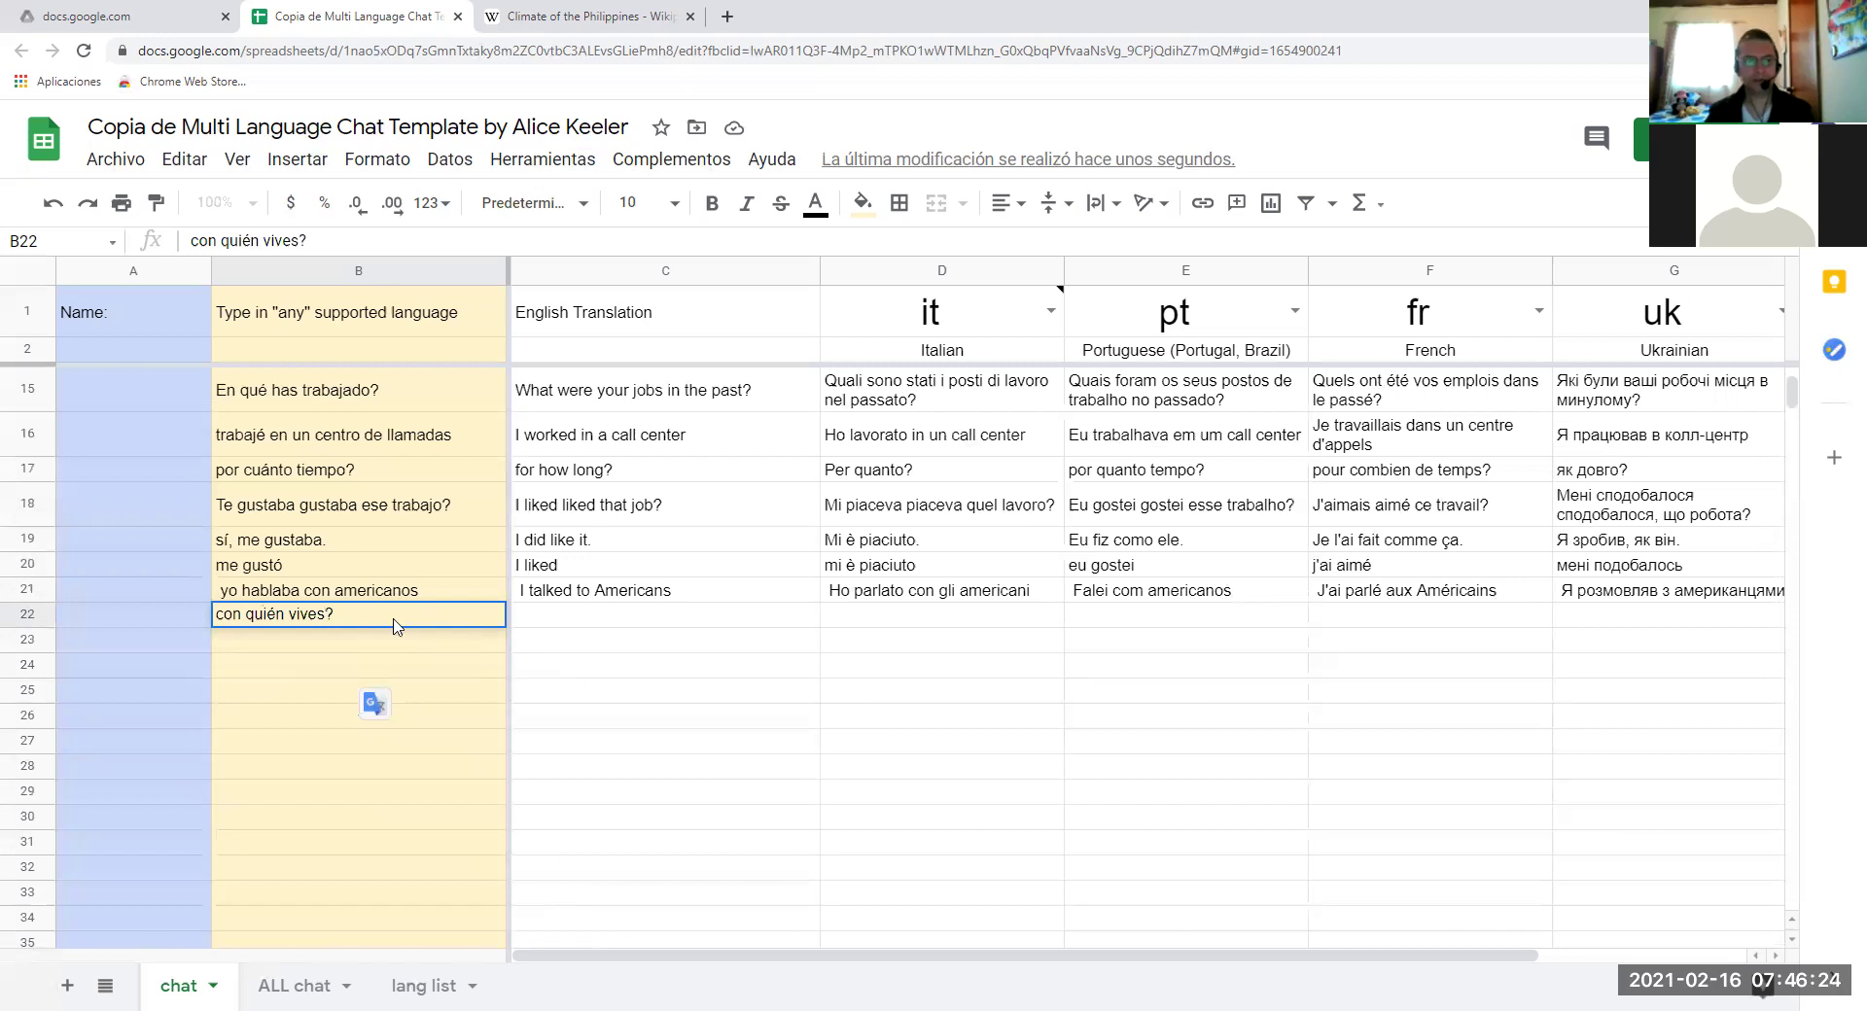
pyautogui.press('Return')
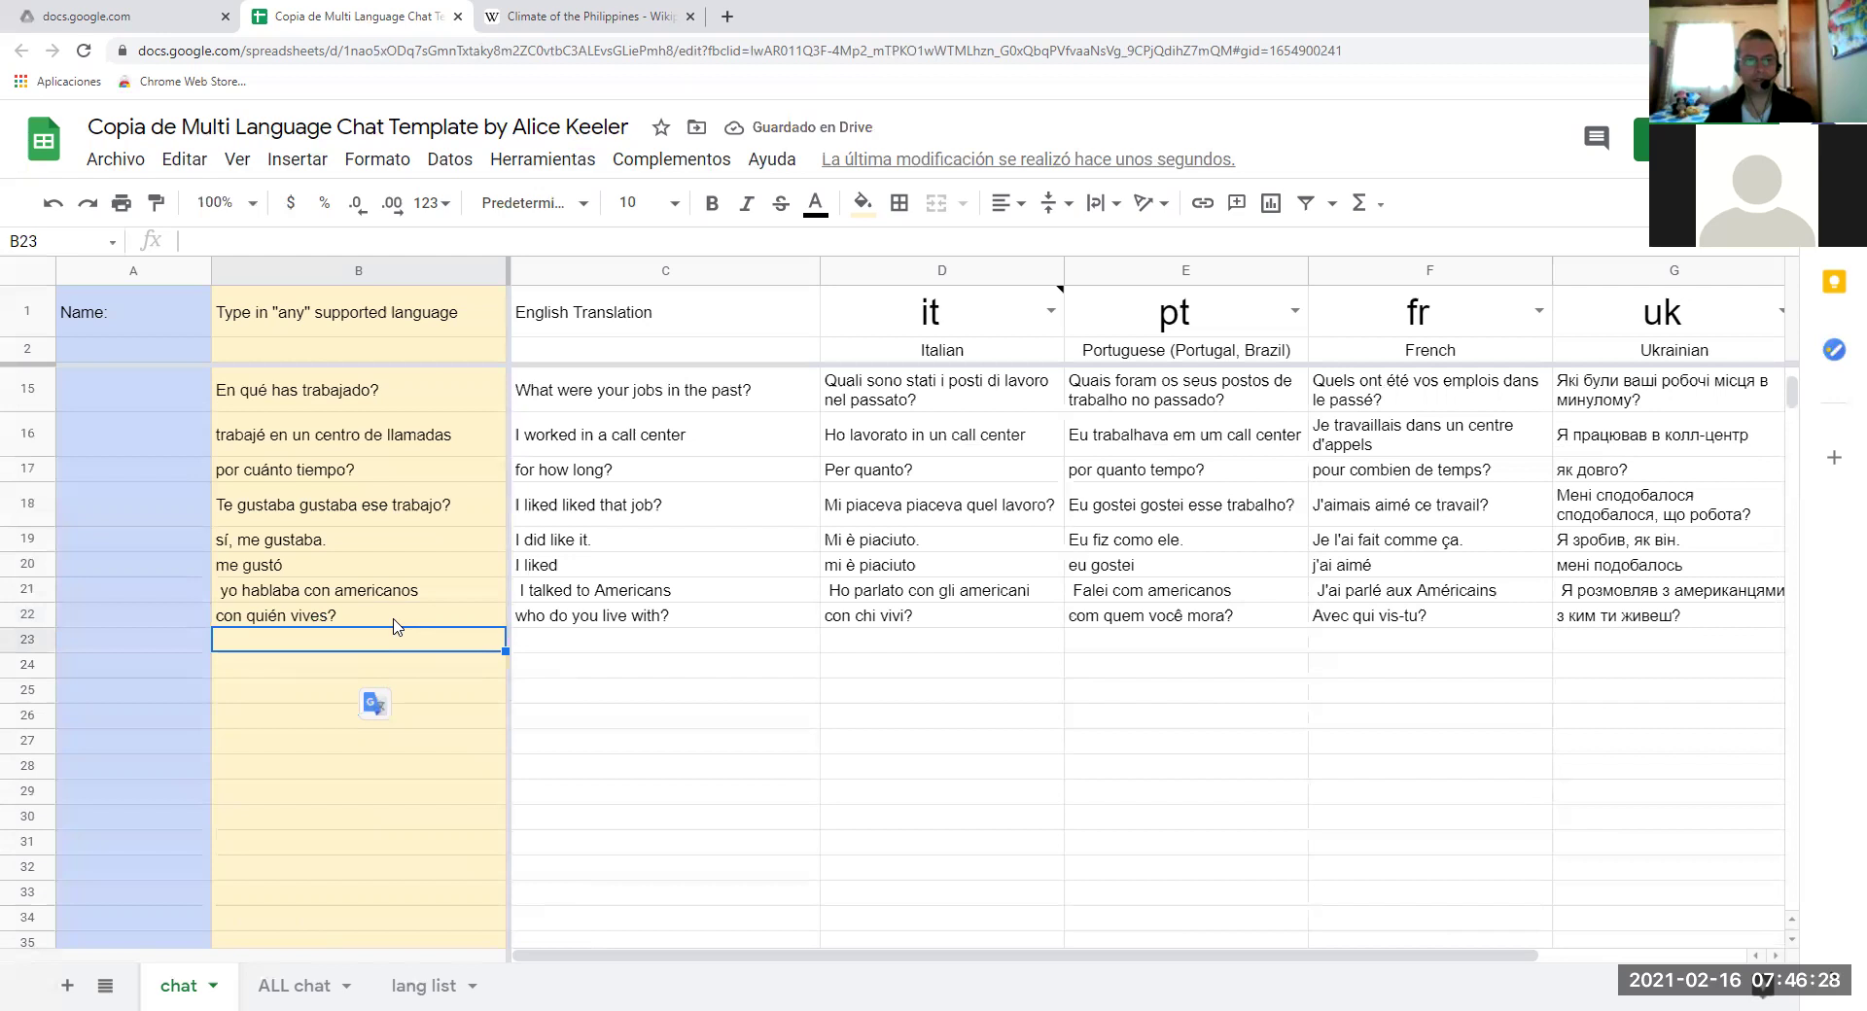
# Enter the answer "vivo con mi pareja y mis hijos" in cell B23.
pyautogui.write('vi')
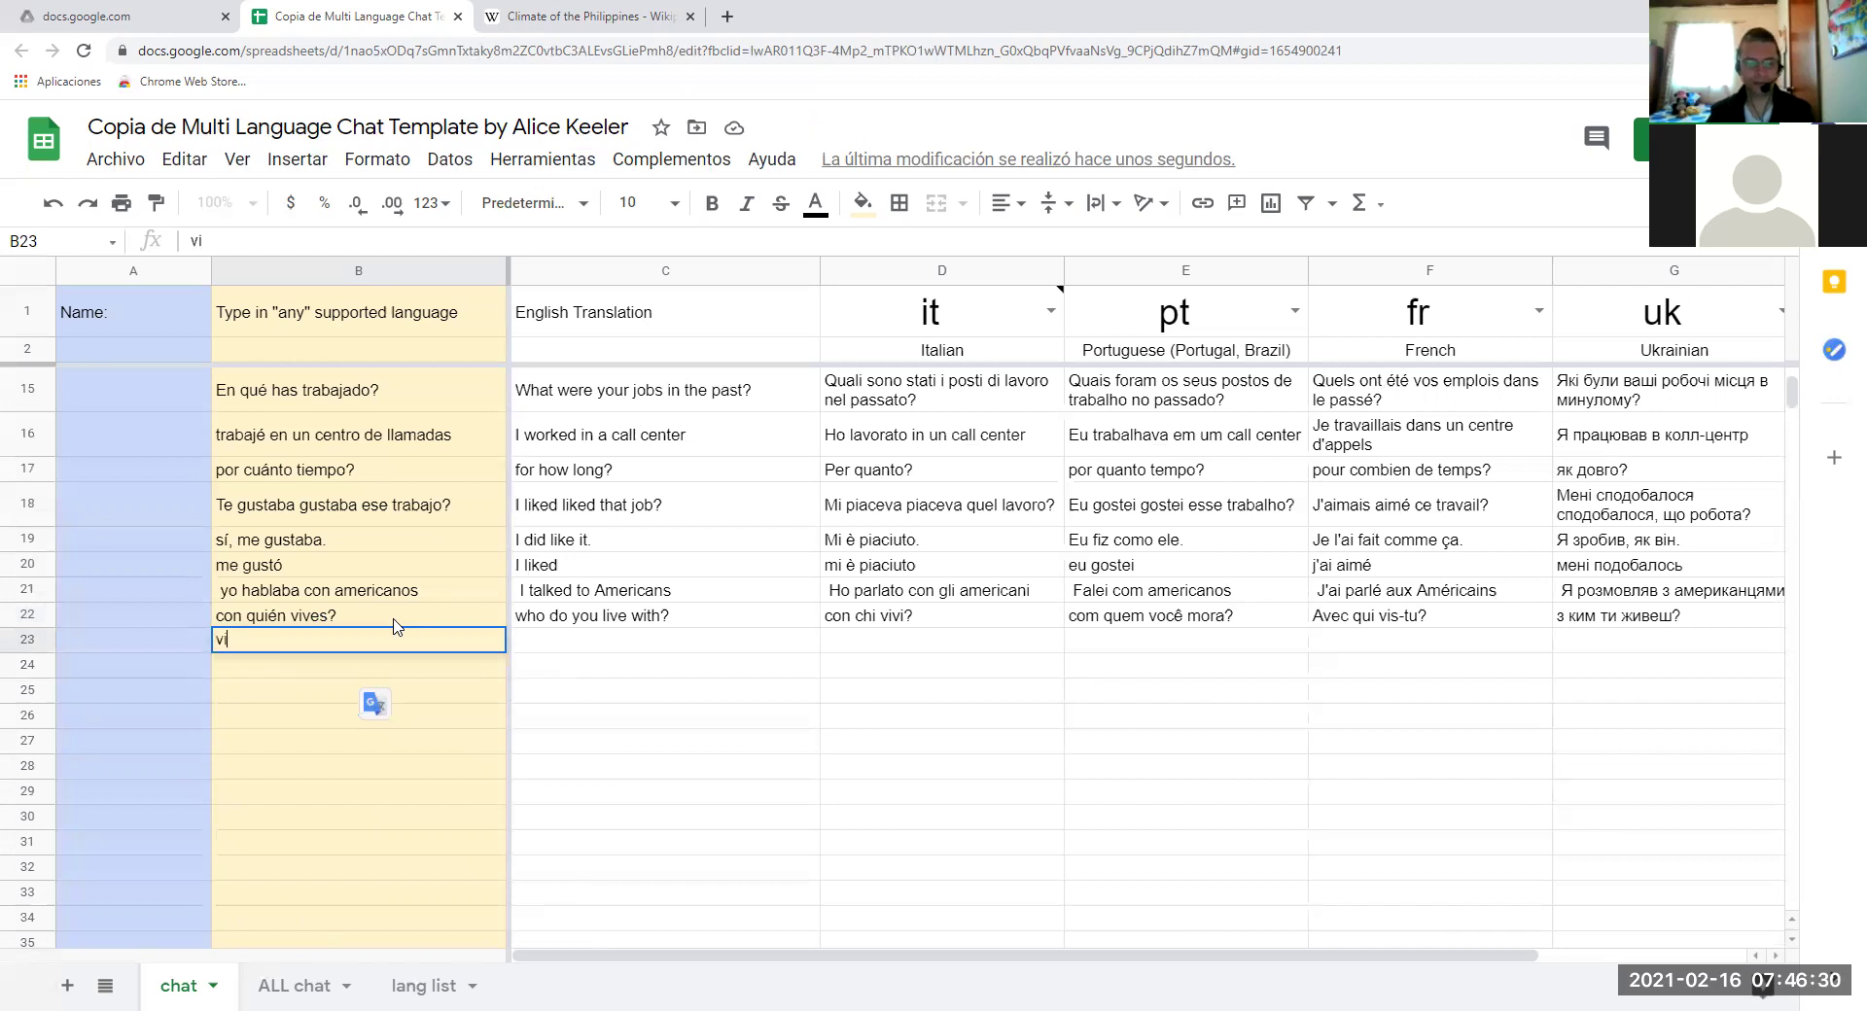
pyautogui.write('vo con mi par')
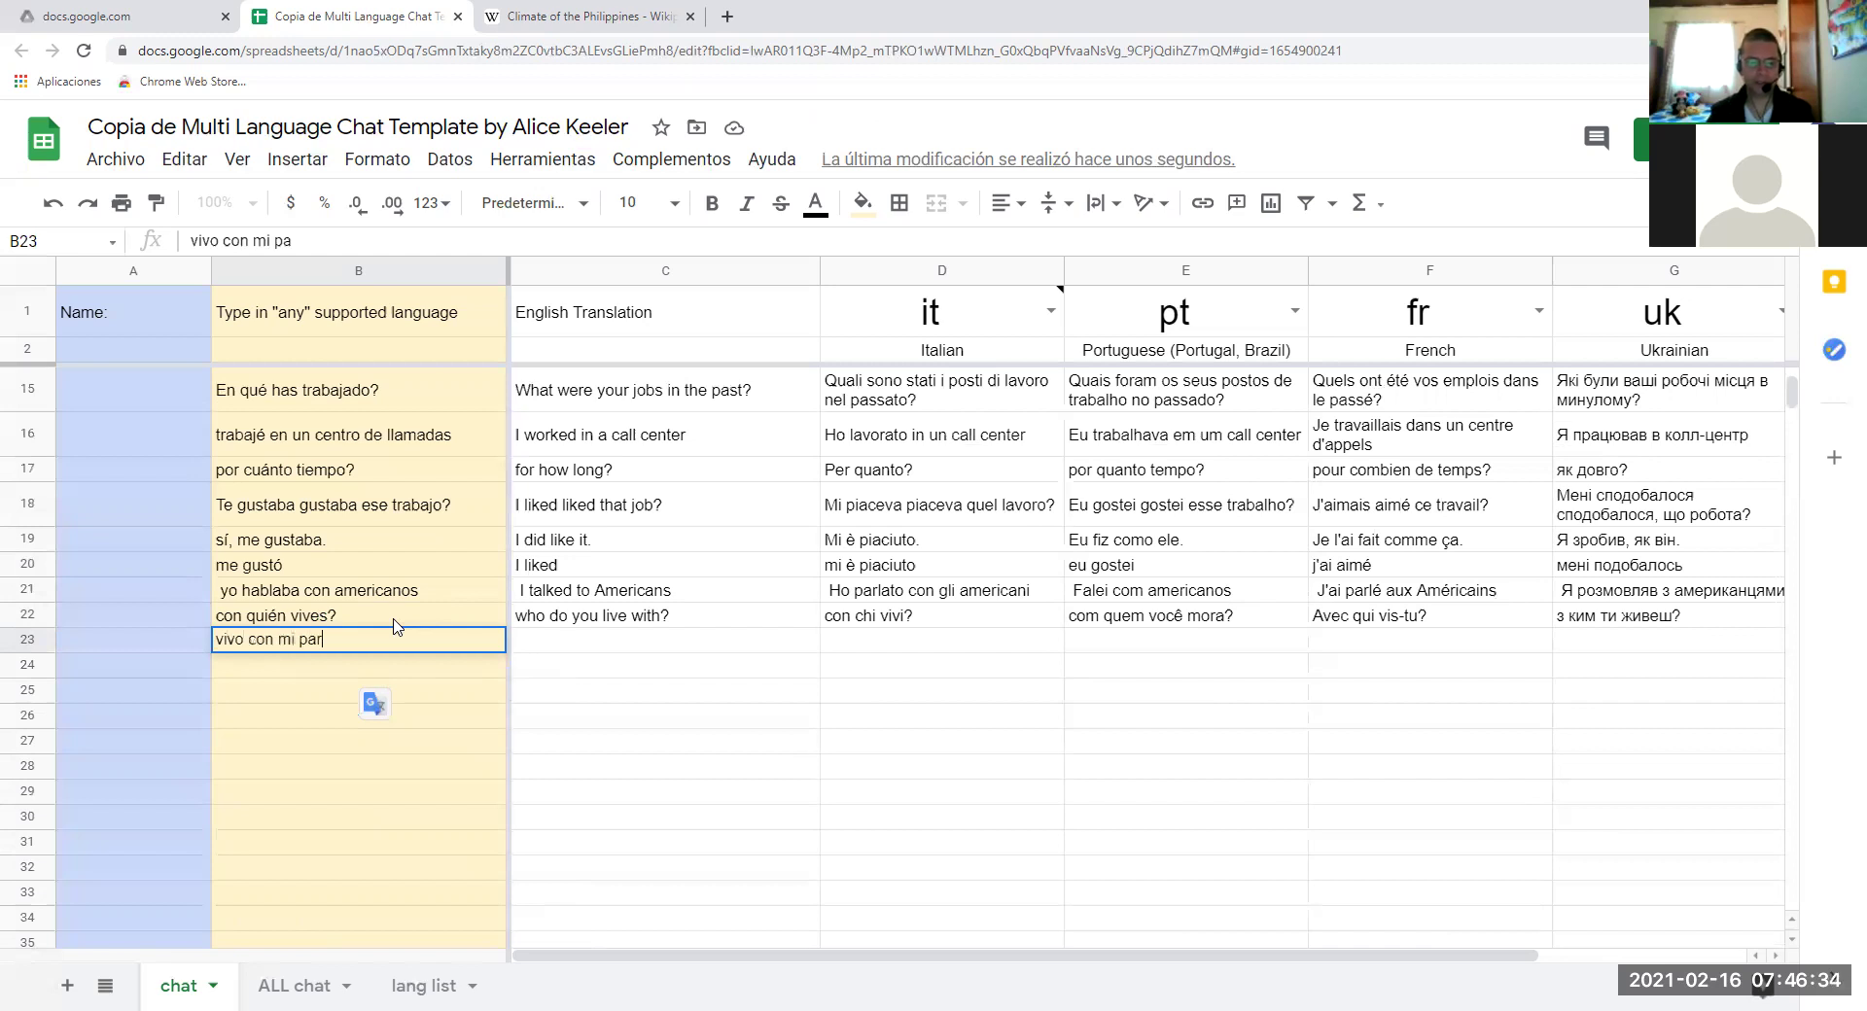
pyautogui.write('eja y')
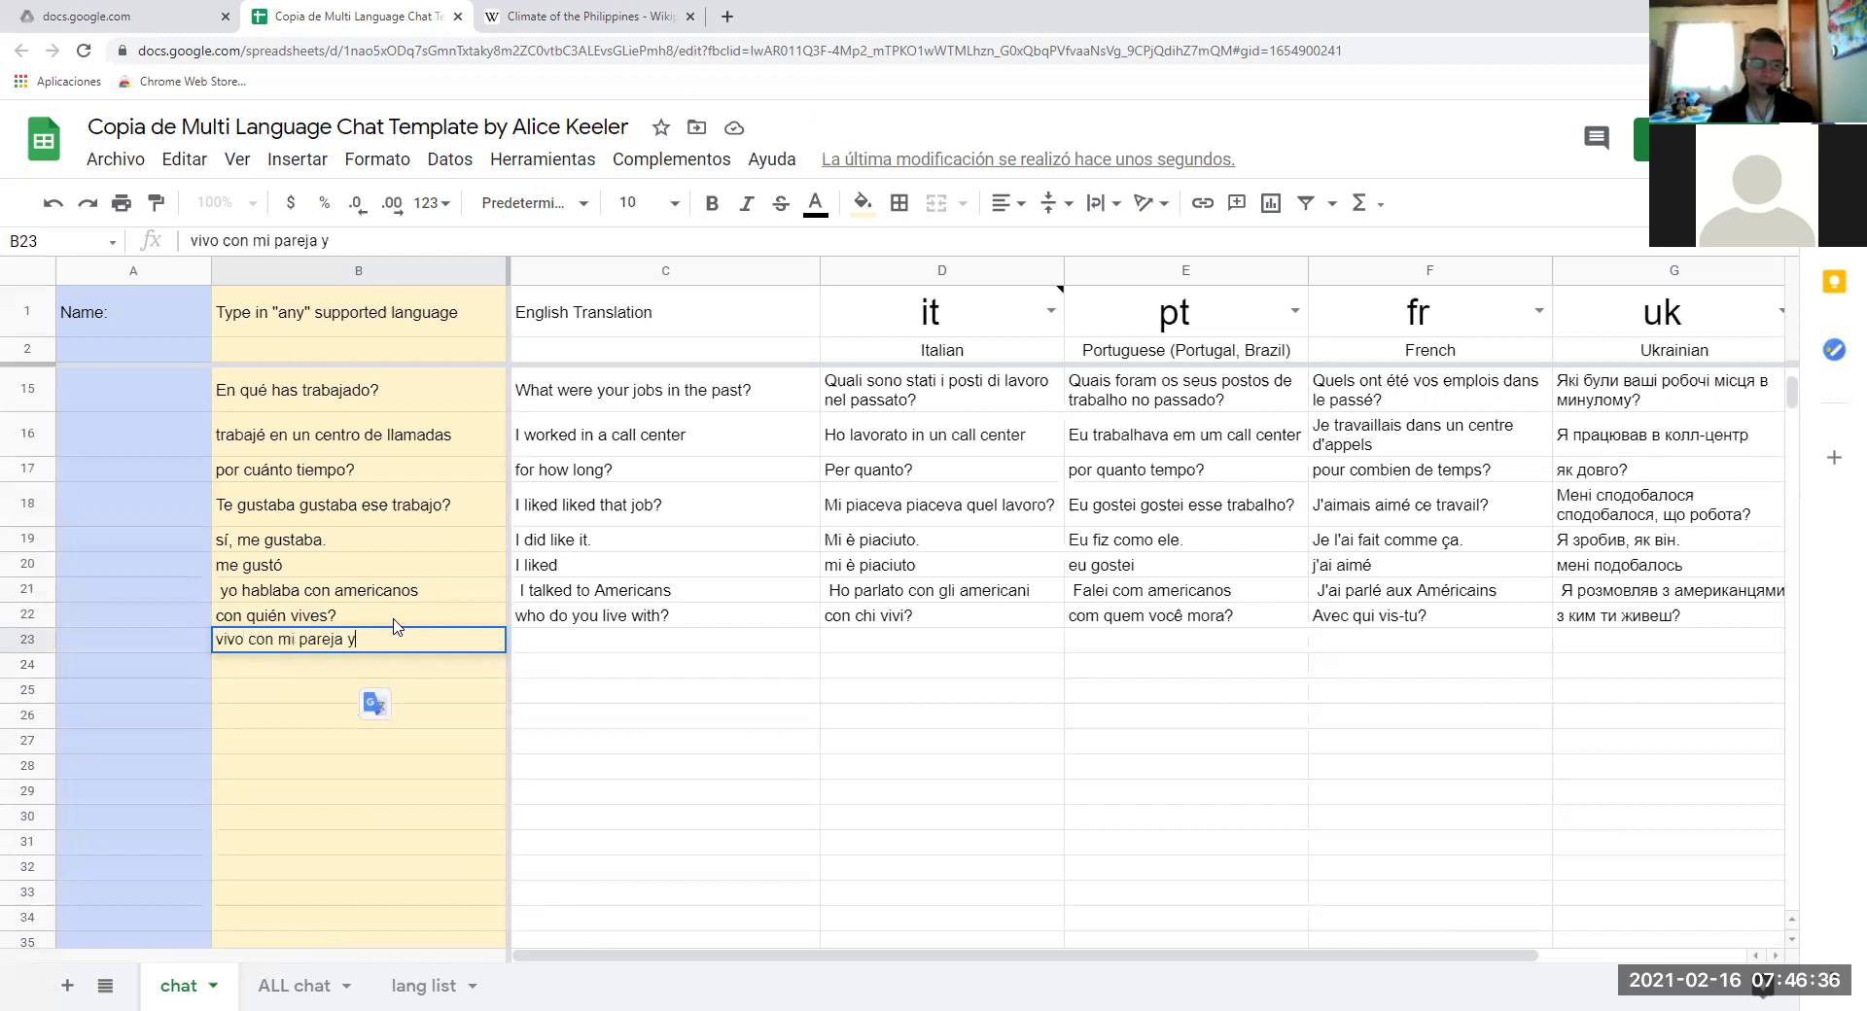
pyautogui.write(' mis')
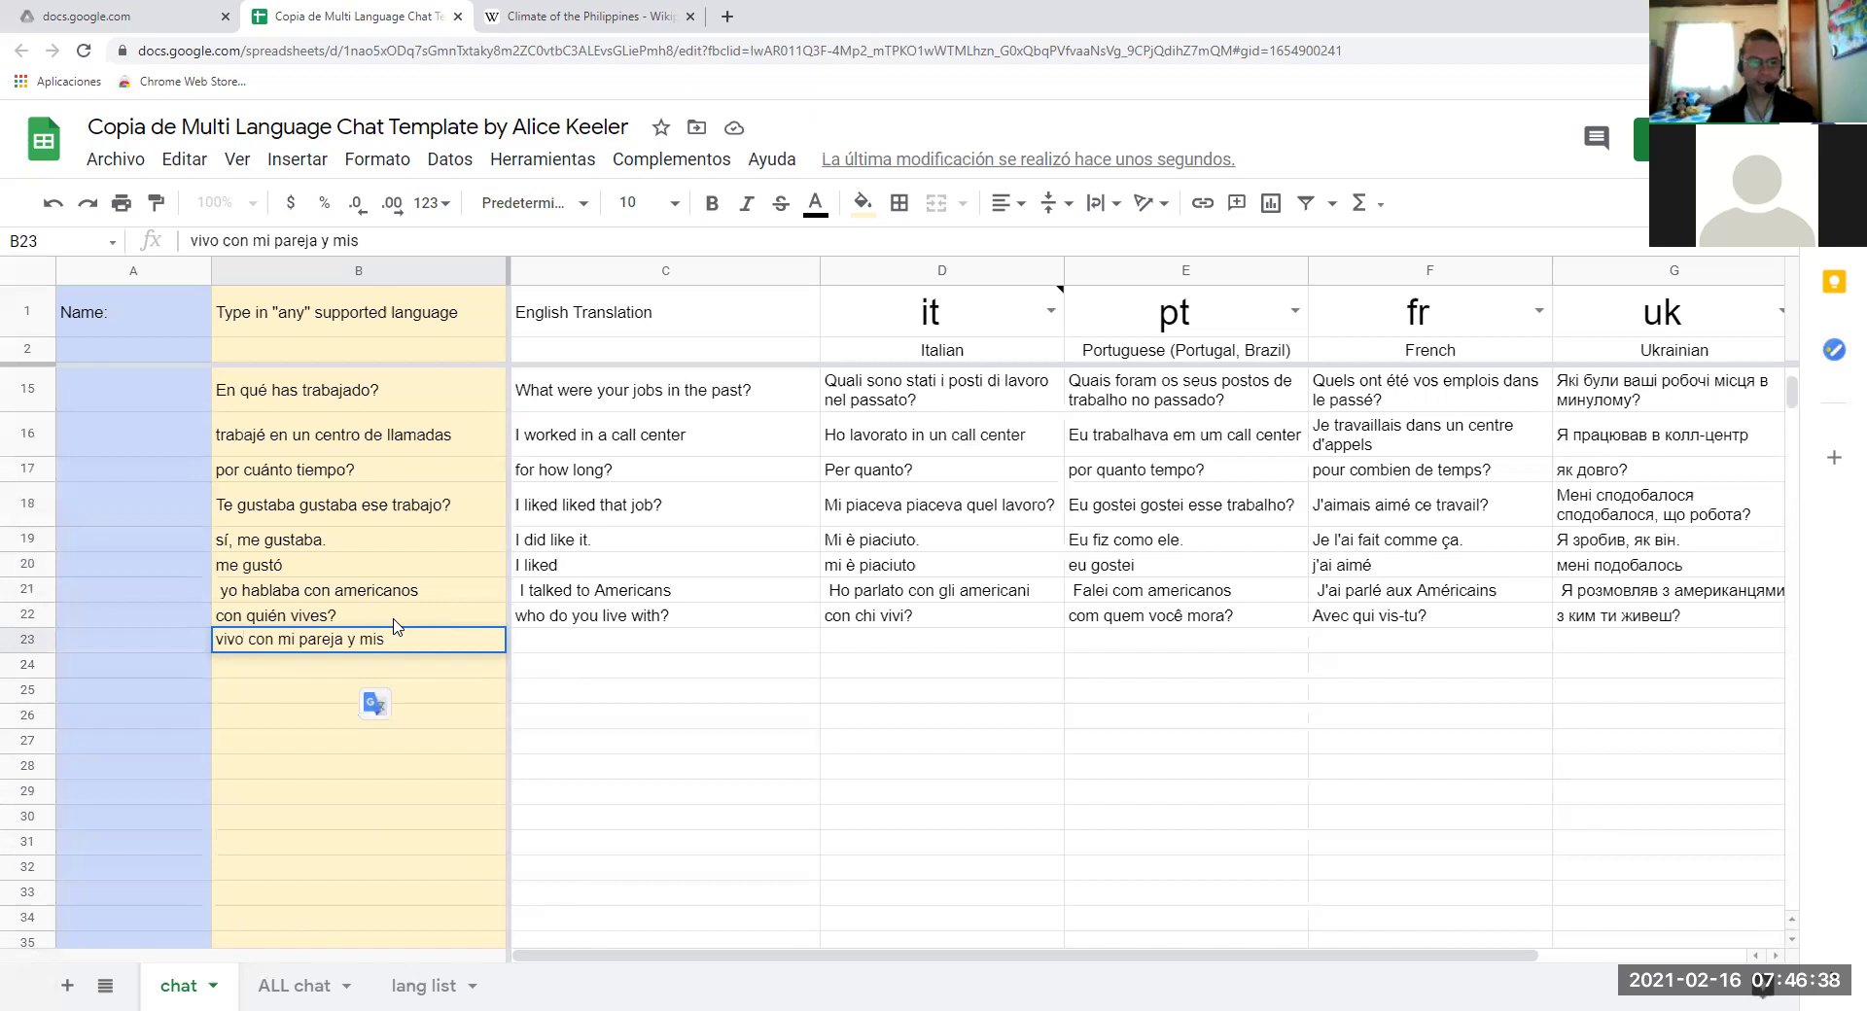
pyautogui.write(' hijo')
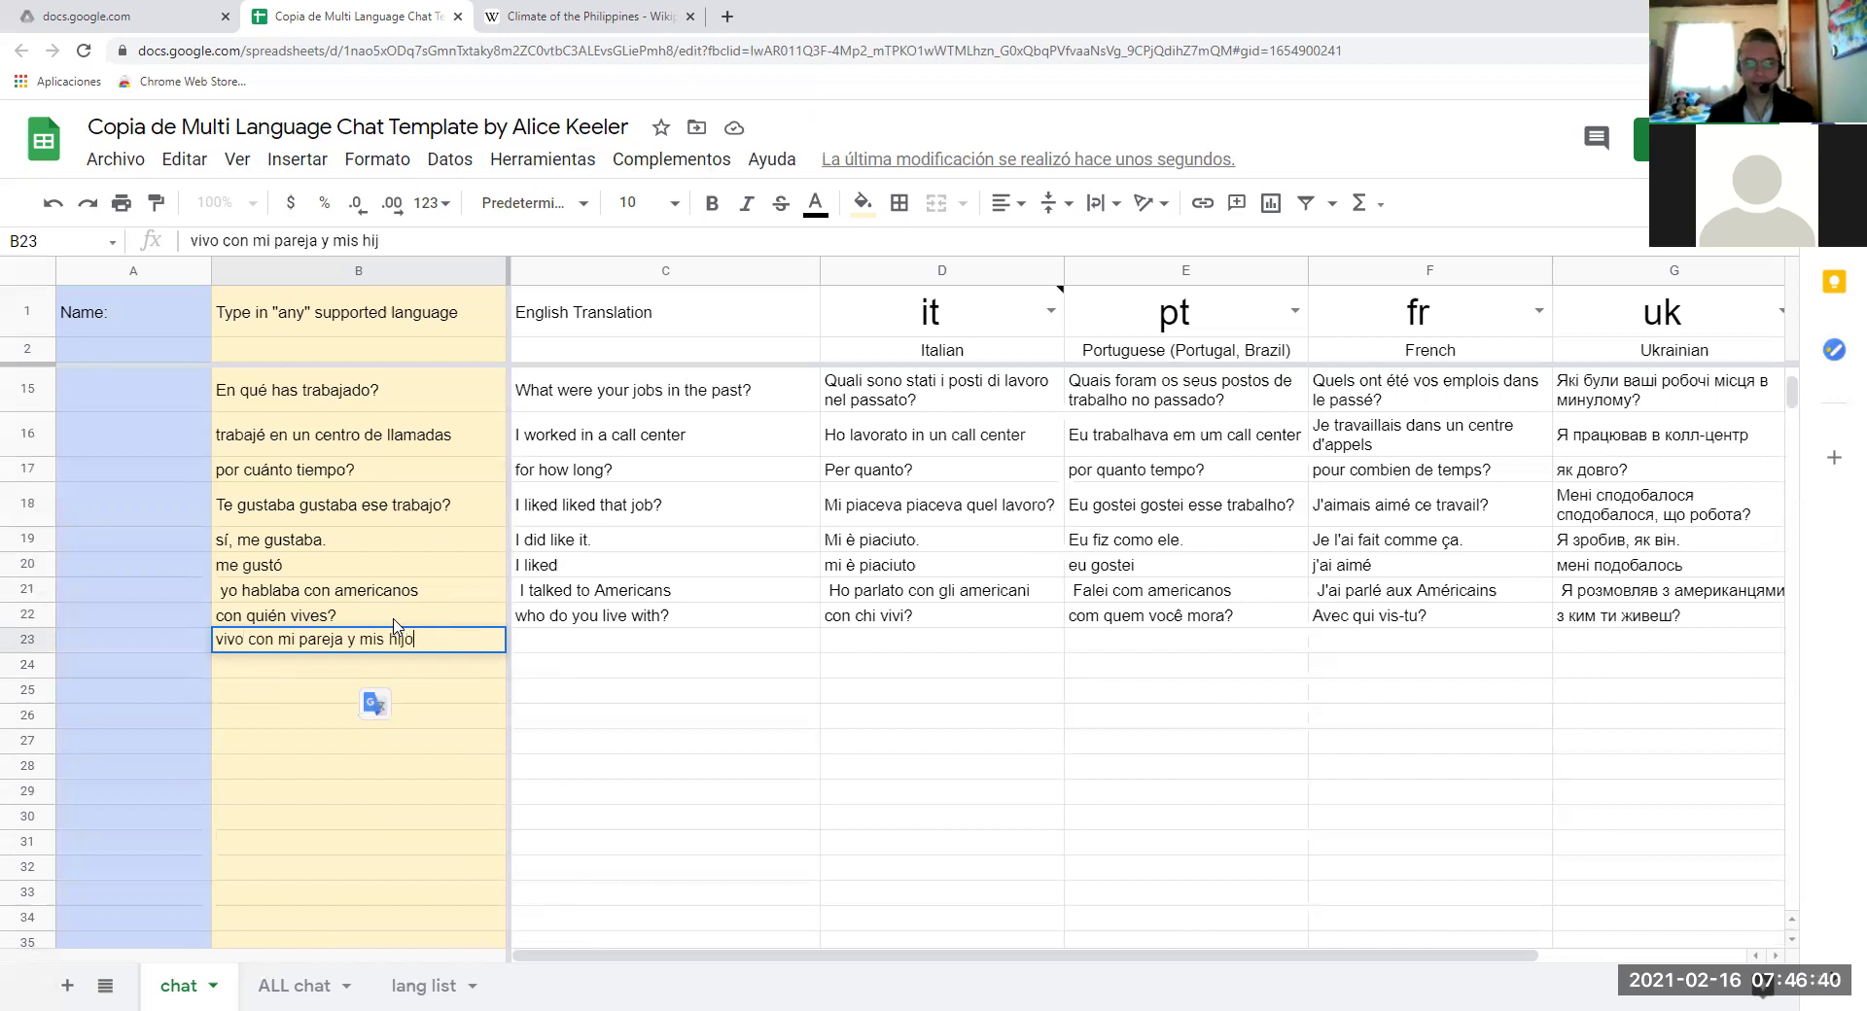
pyautogui.write('s')
pyautogui.press('Return')
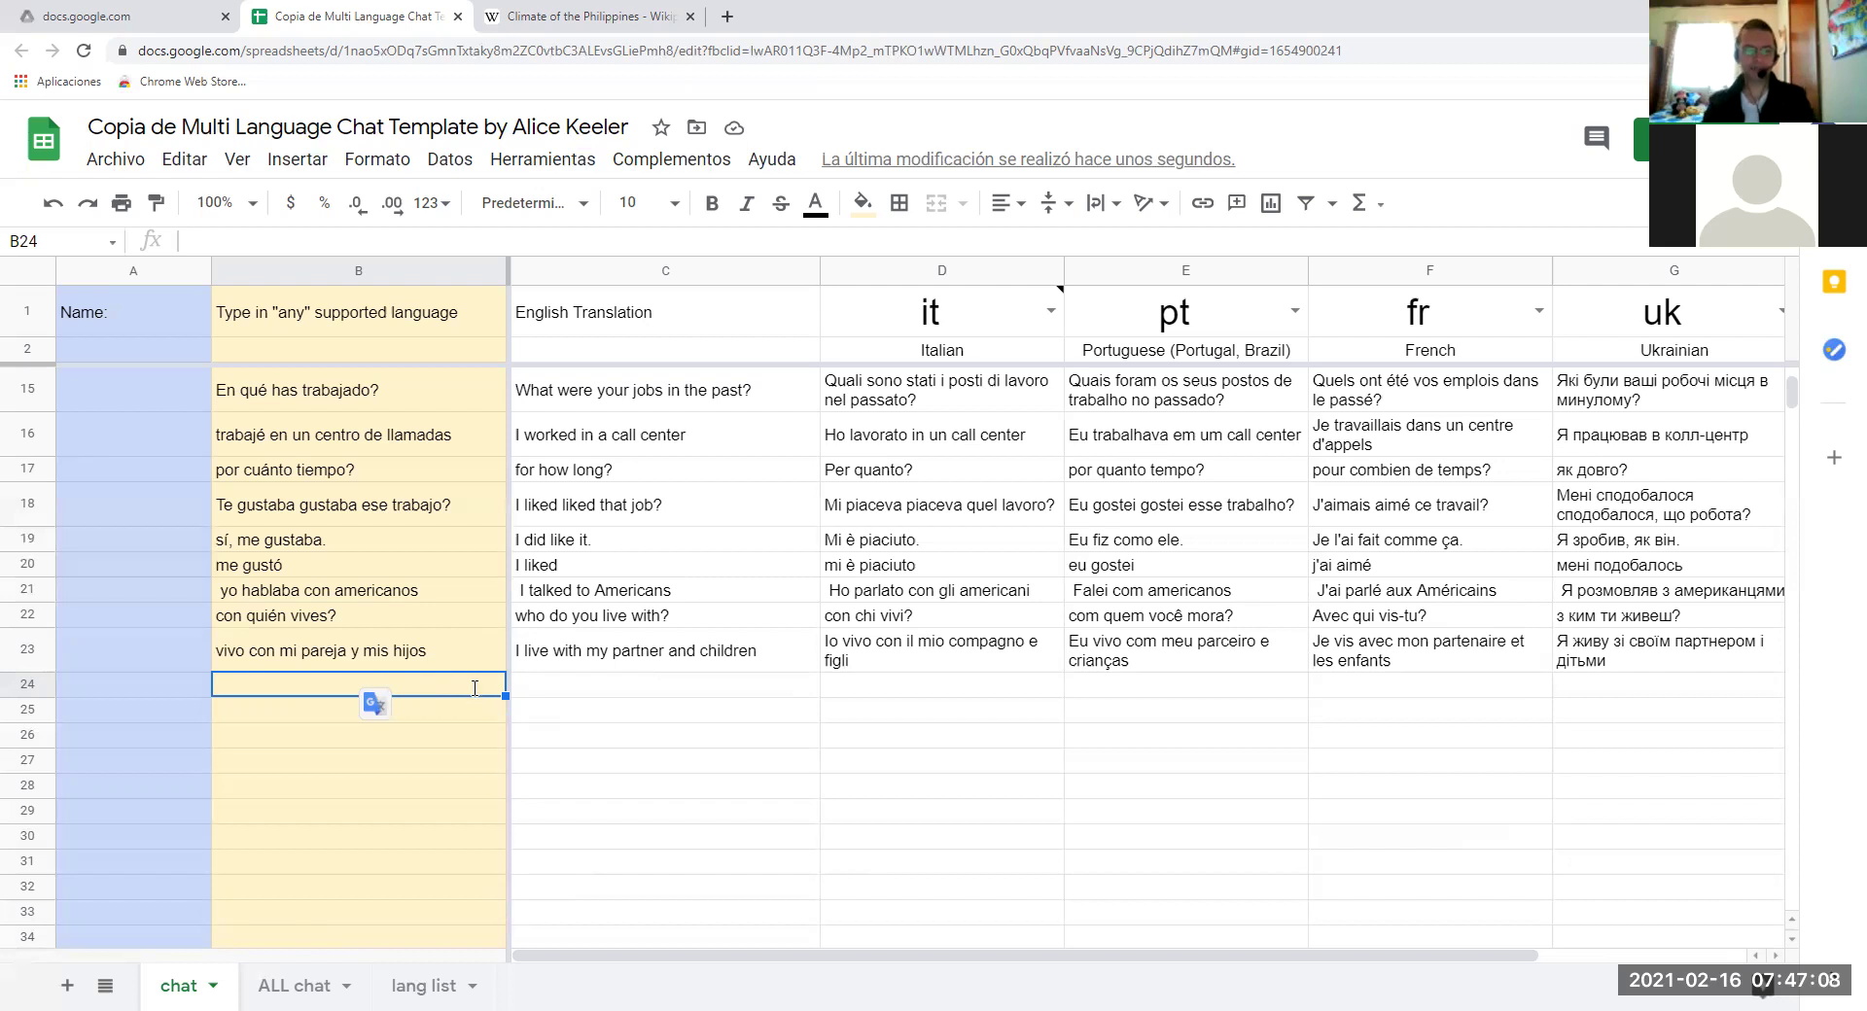
# Enter the question "qué edades tienen ellos?" in cell B24.
pyautogui.write('qu')
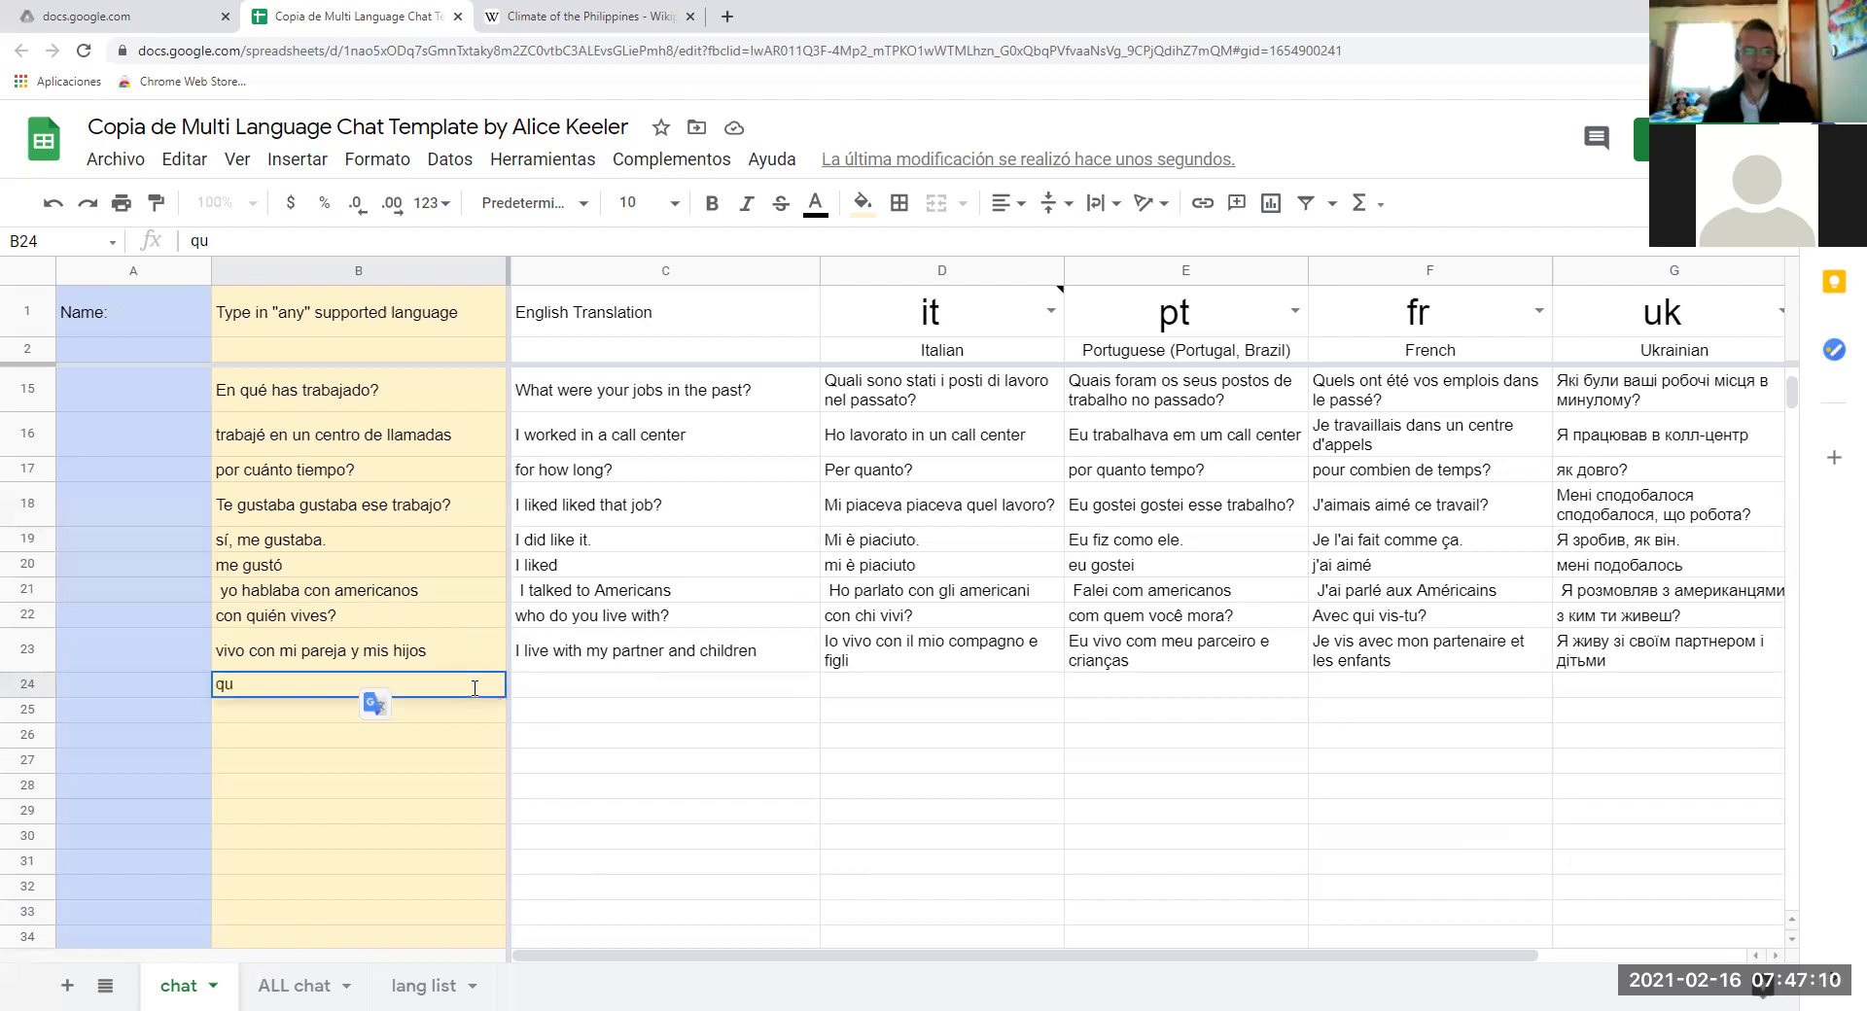
pyautogui.write('é edades tienen ')
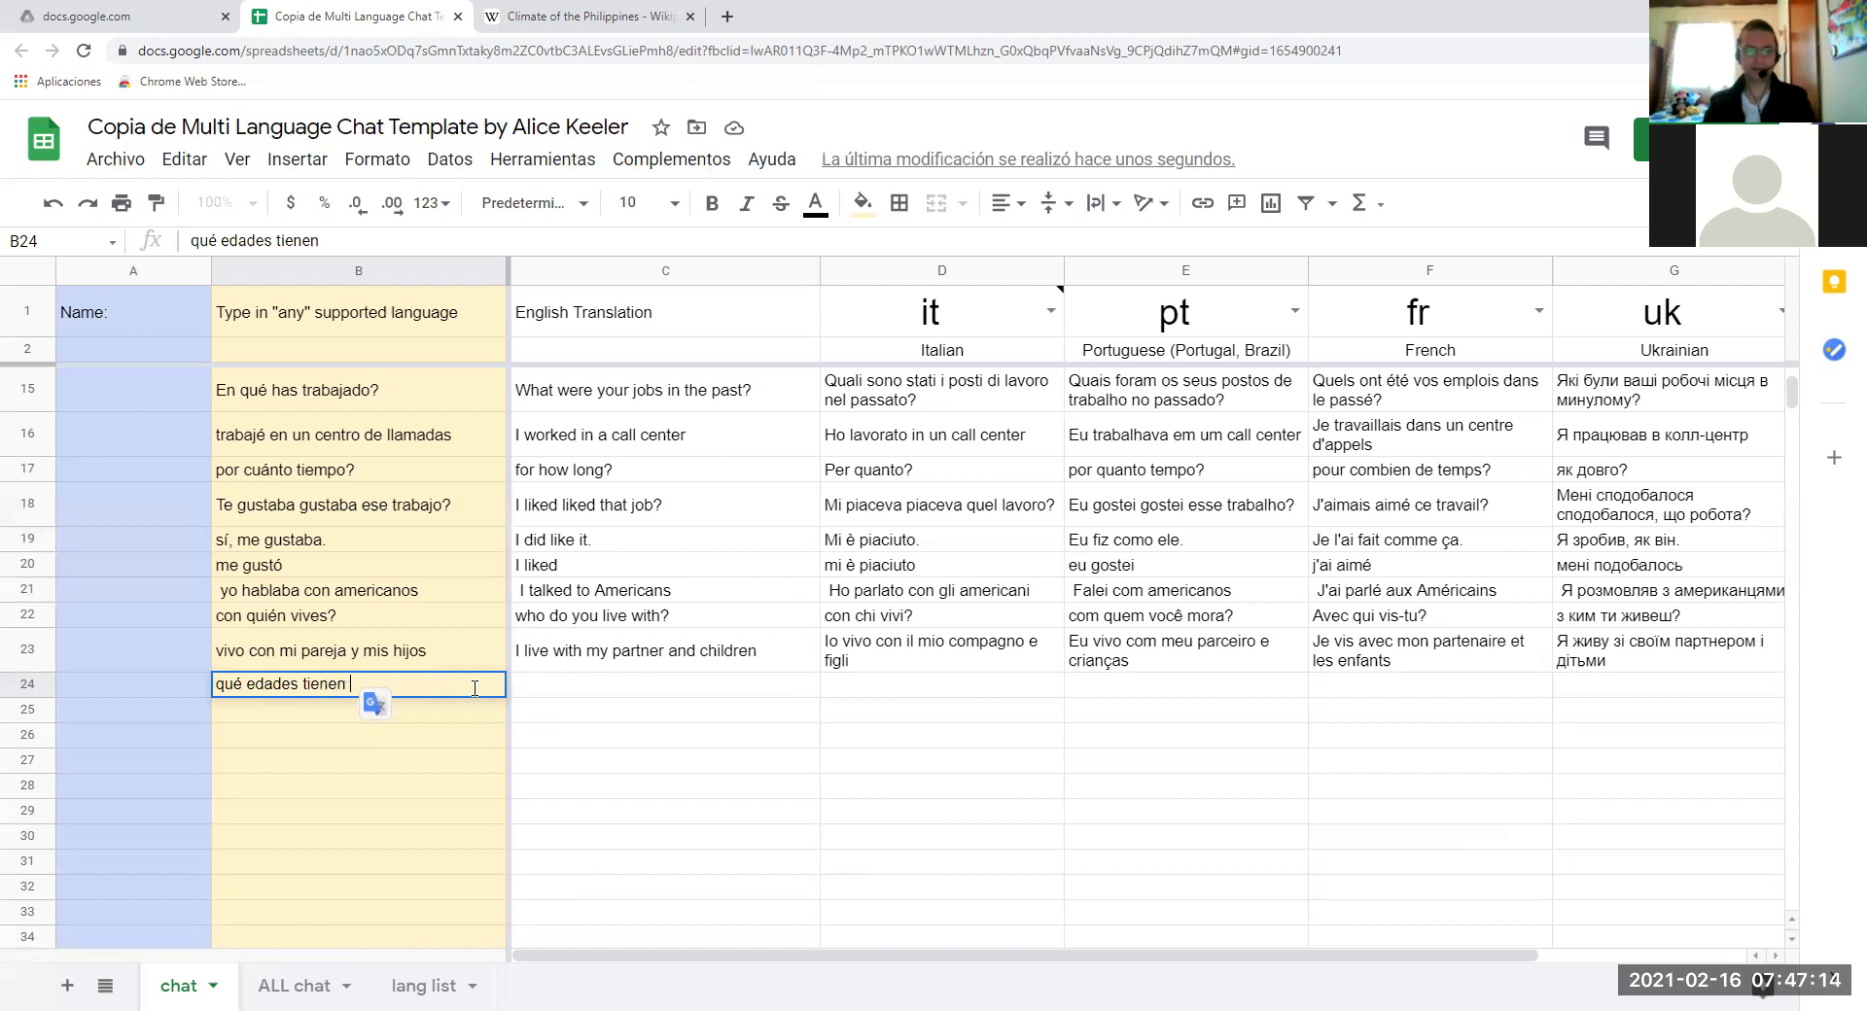
pyautogui.write('ellos')
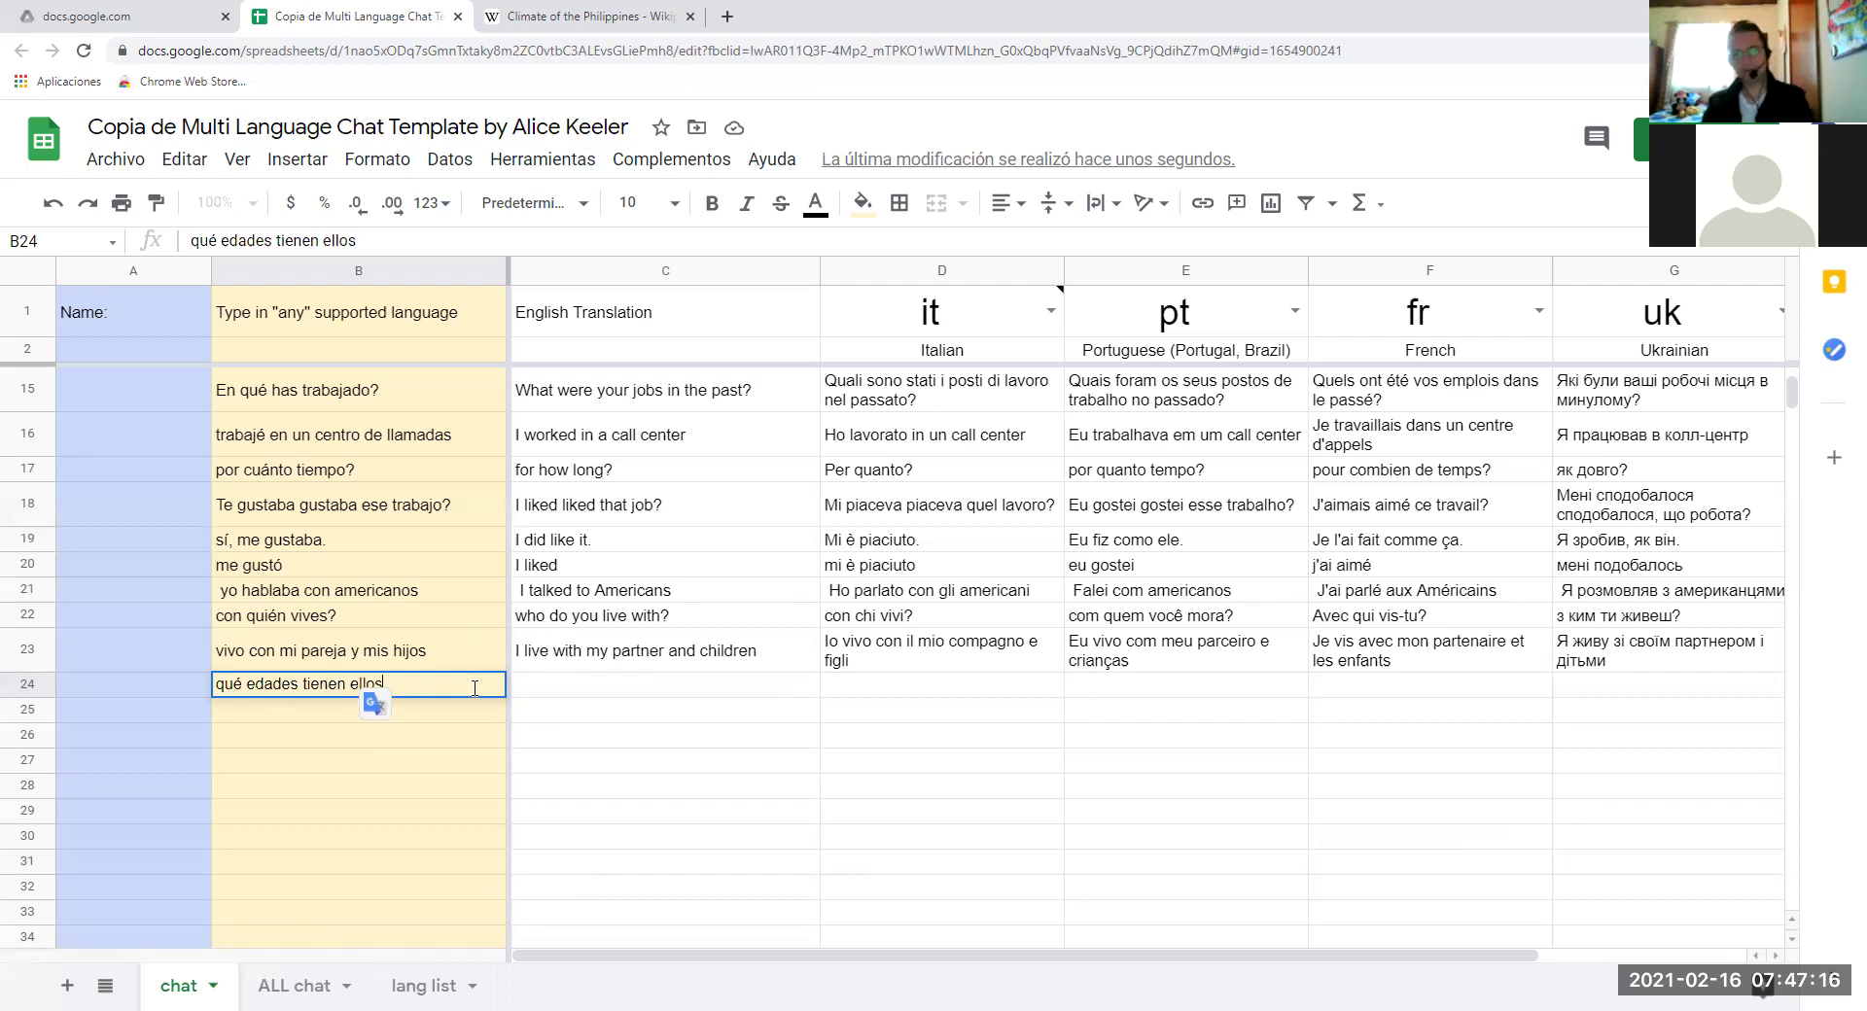
pyautogui.write('?')
pyautogui.press('Return')
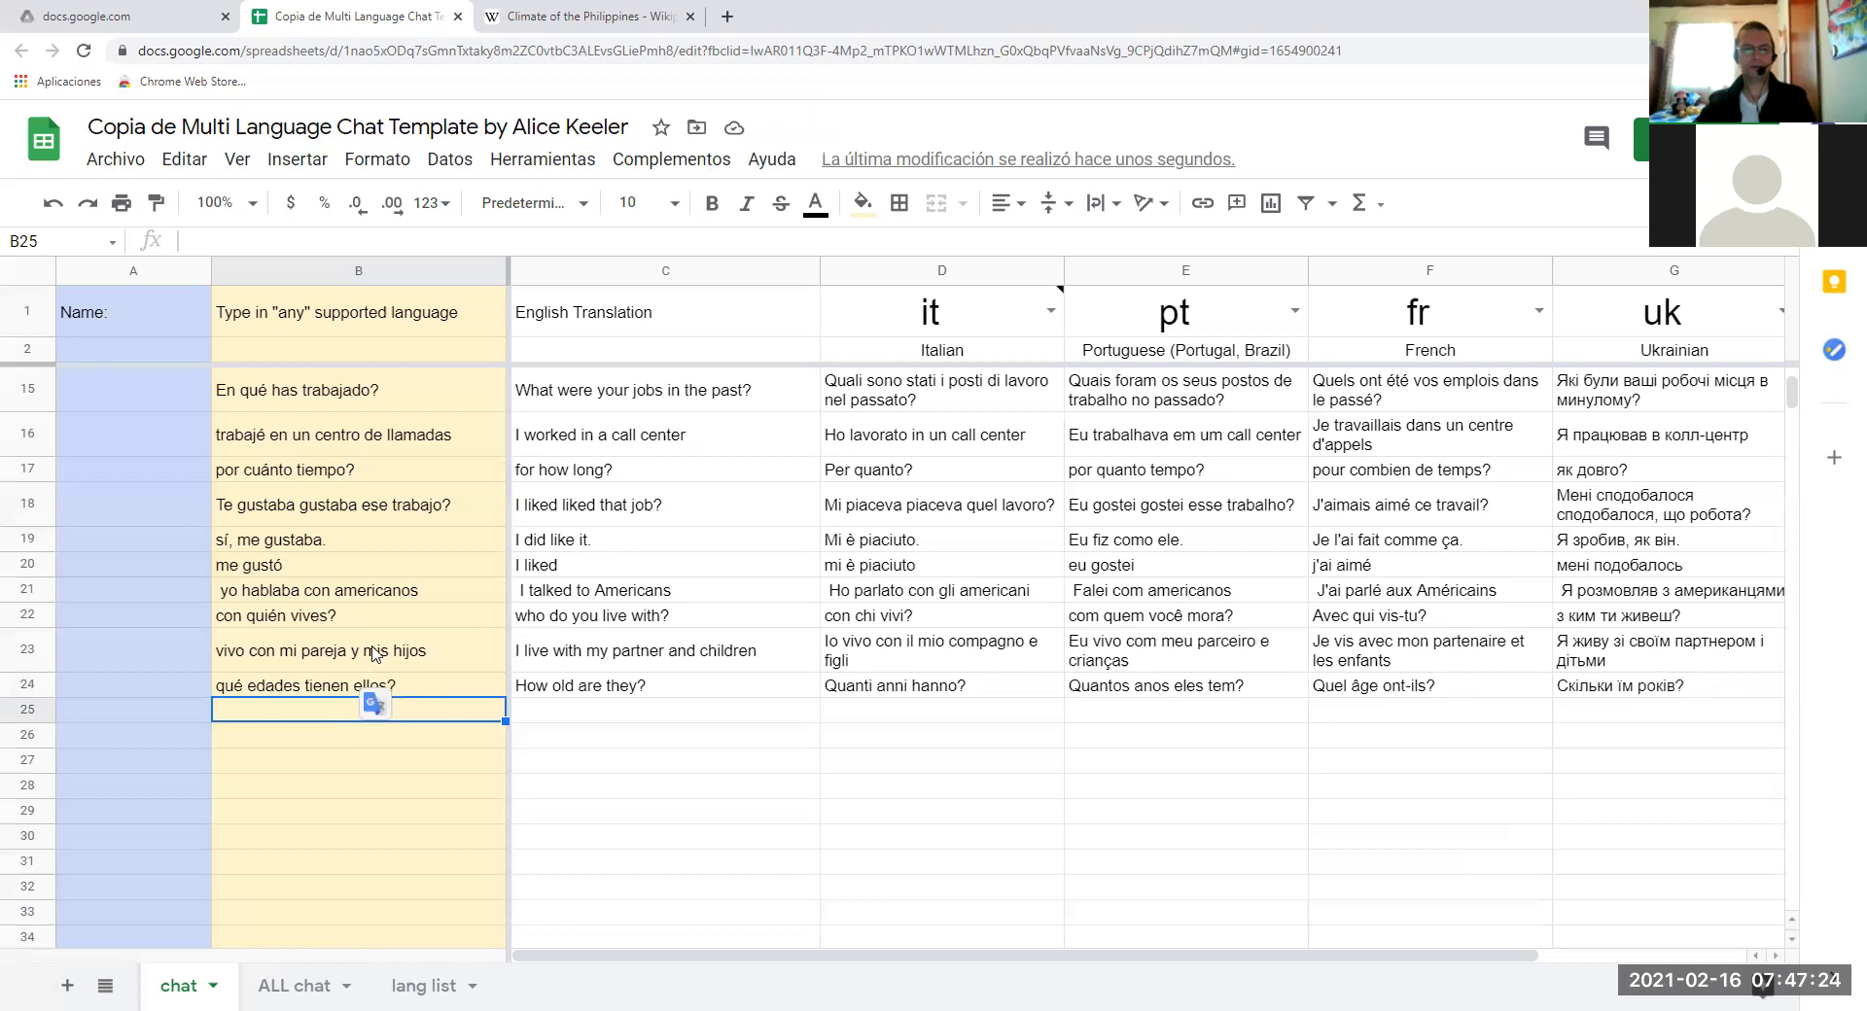
# Enter the answer "mi hijo tiene 13 años" in cell B25.
pyautogui.click(407, 719)
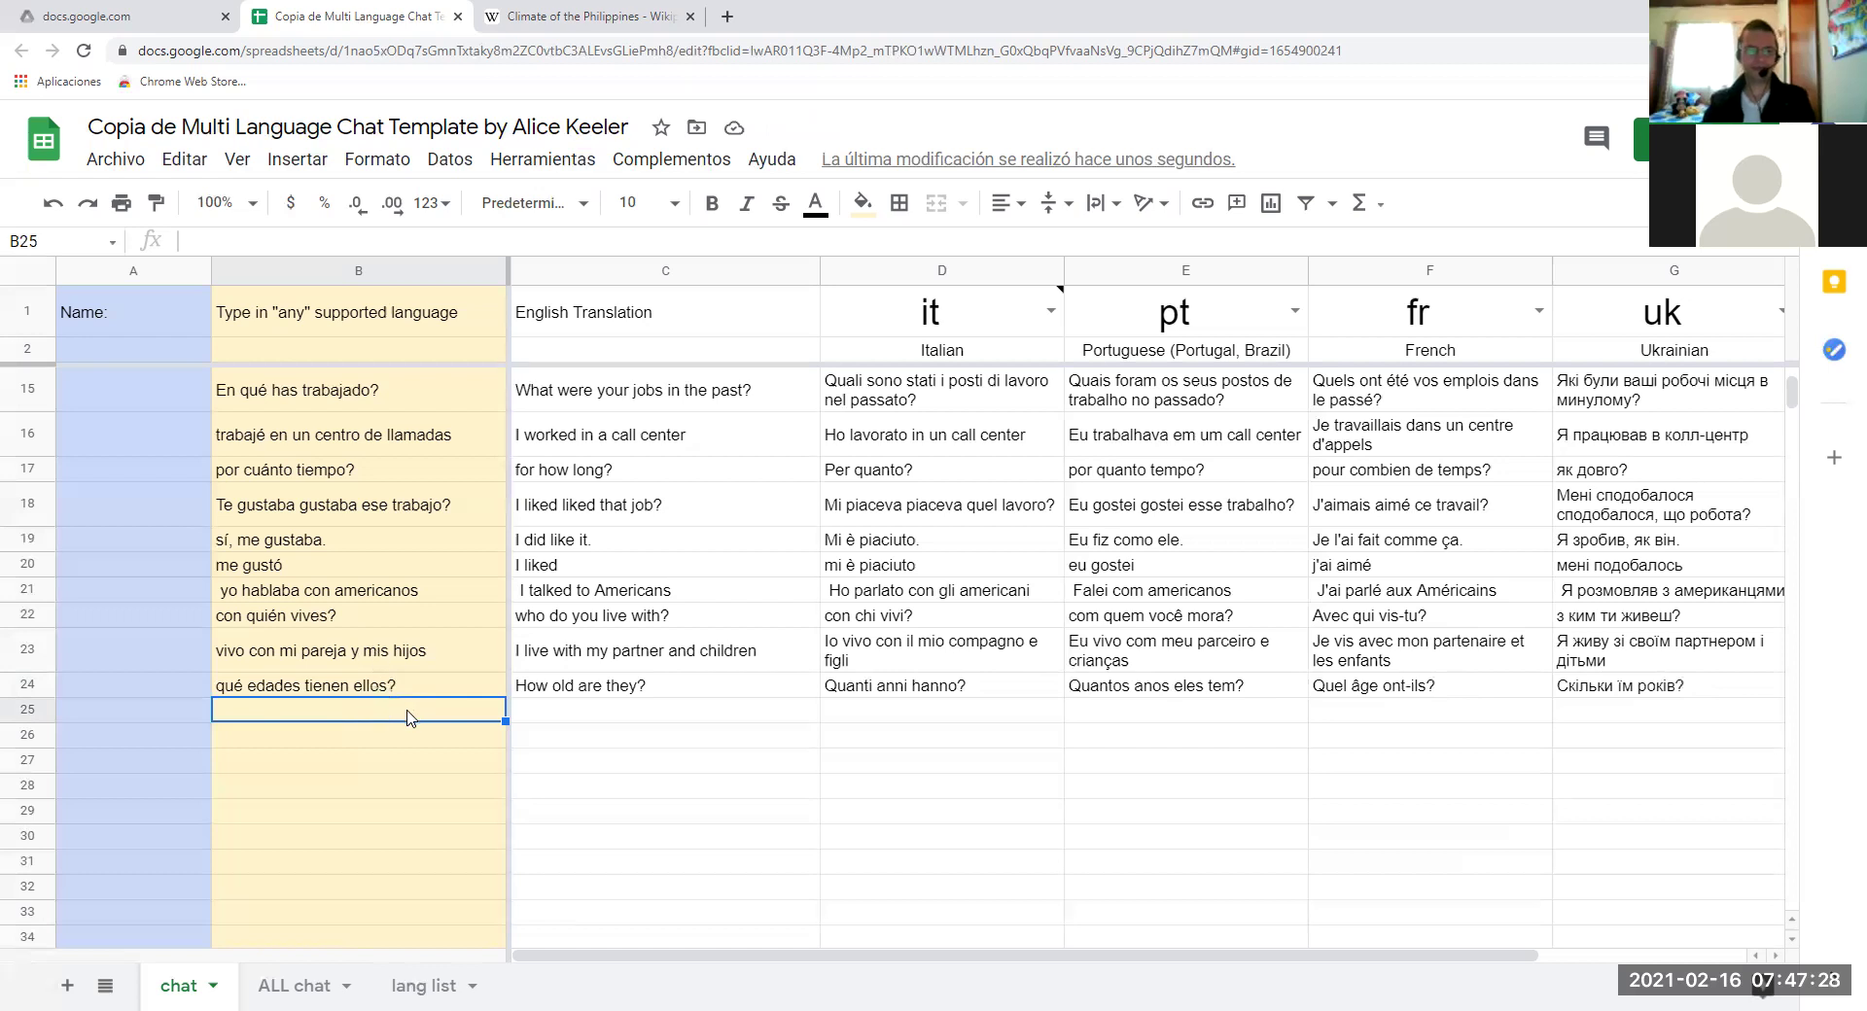
pyautogui.write('mi ')
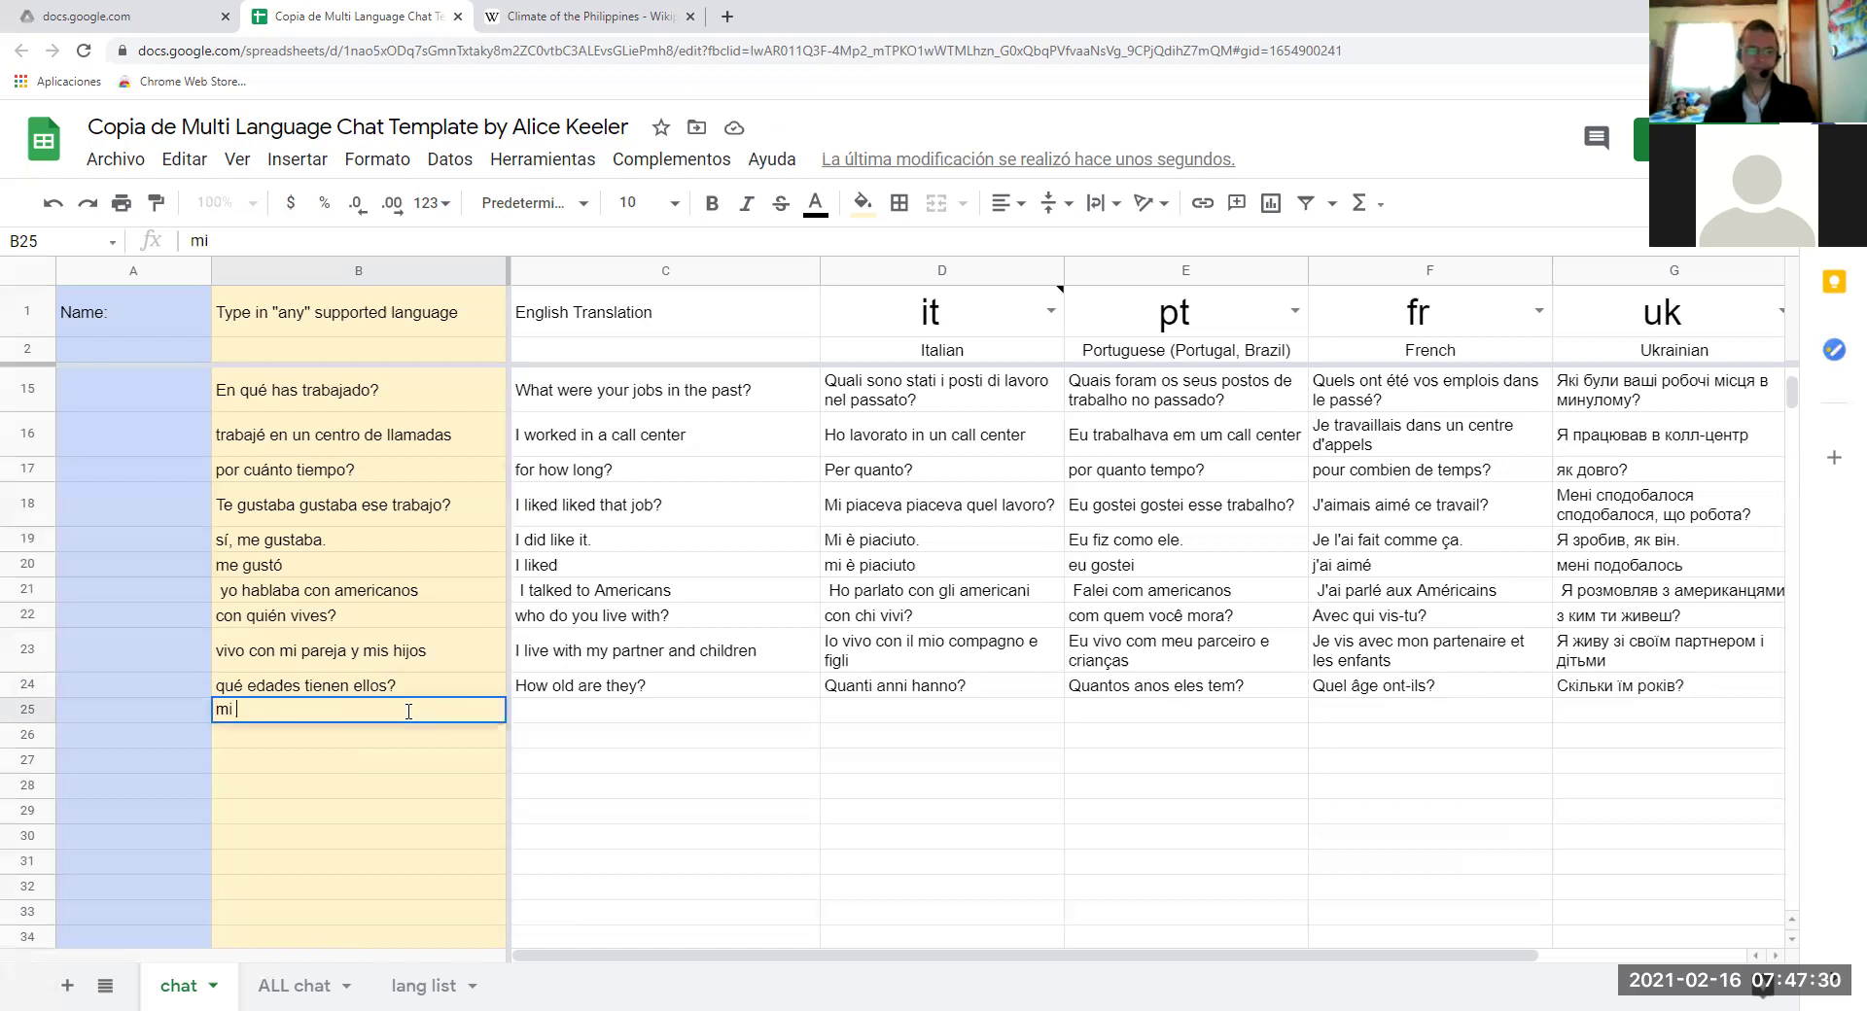
pyautogui.write('hijo tien')
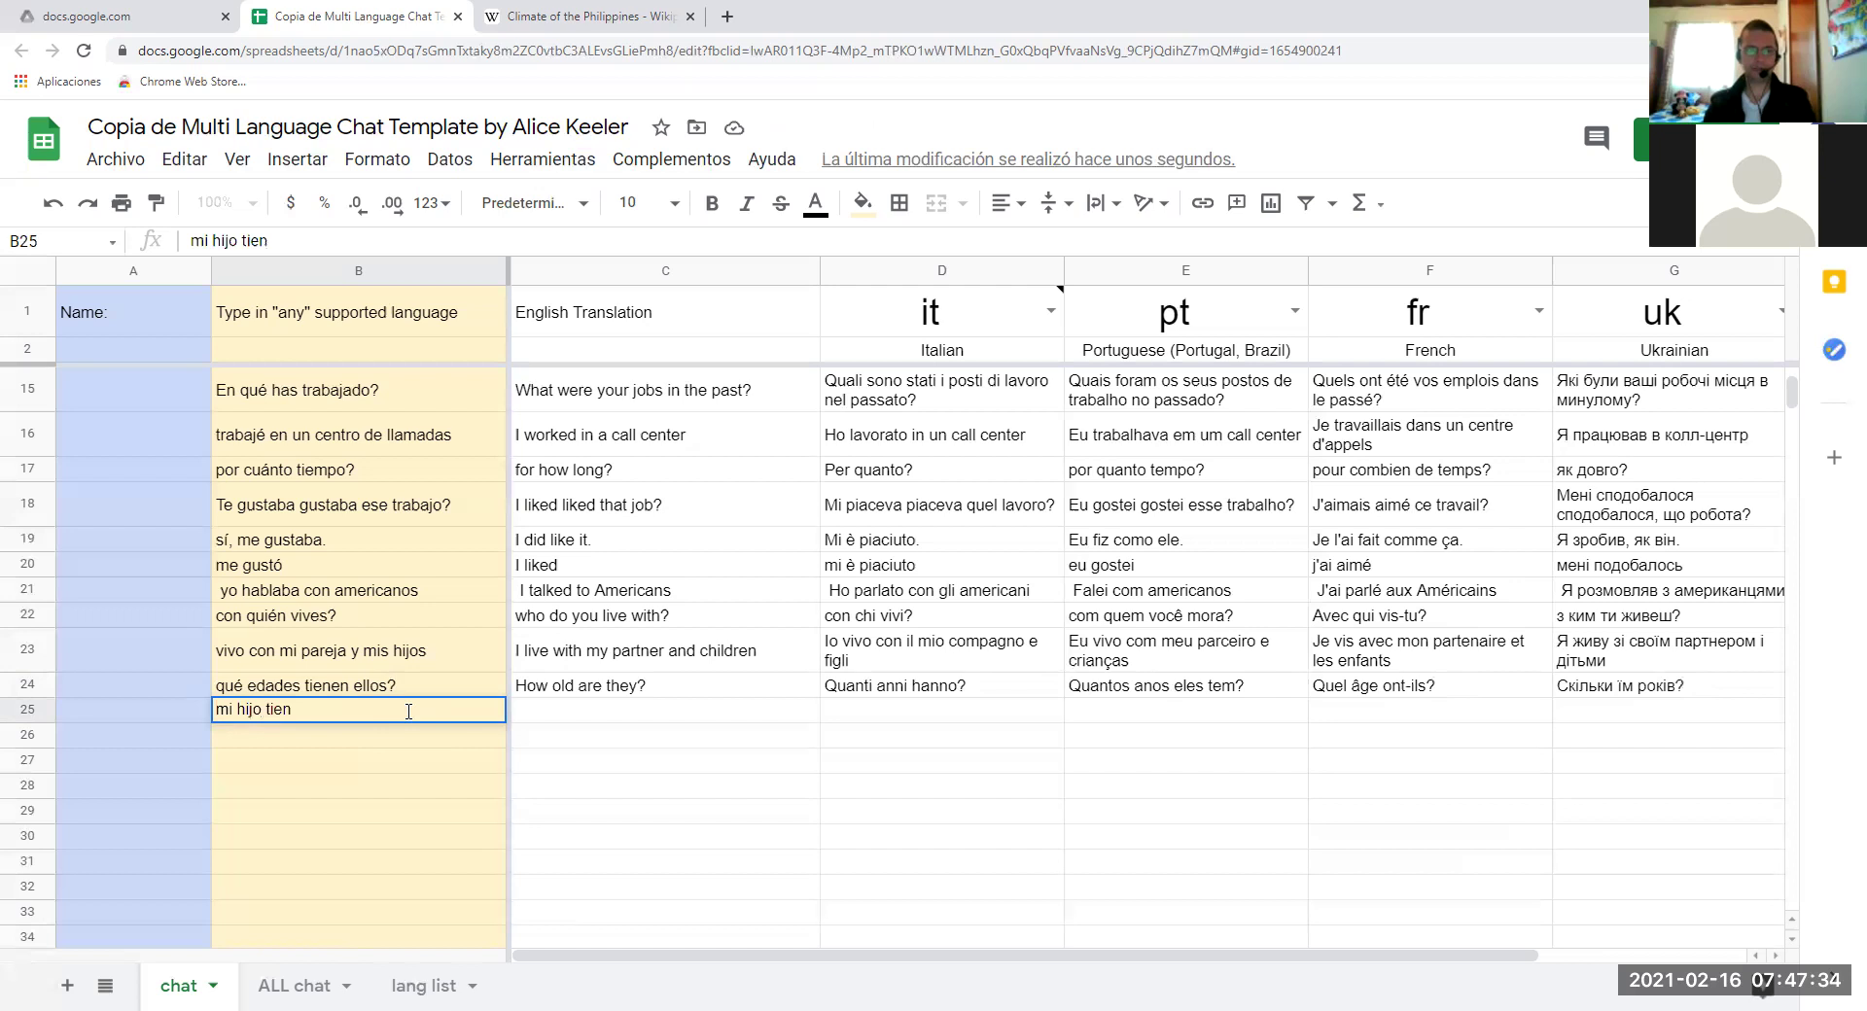
pyautogui.write('e 13 años')
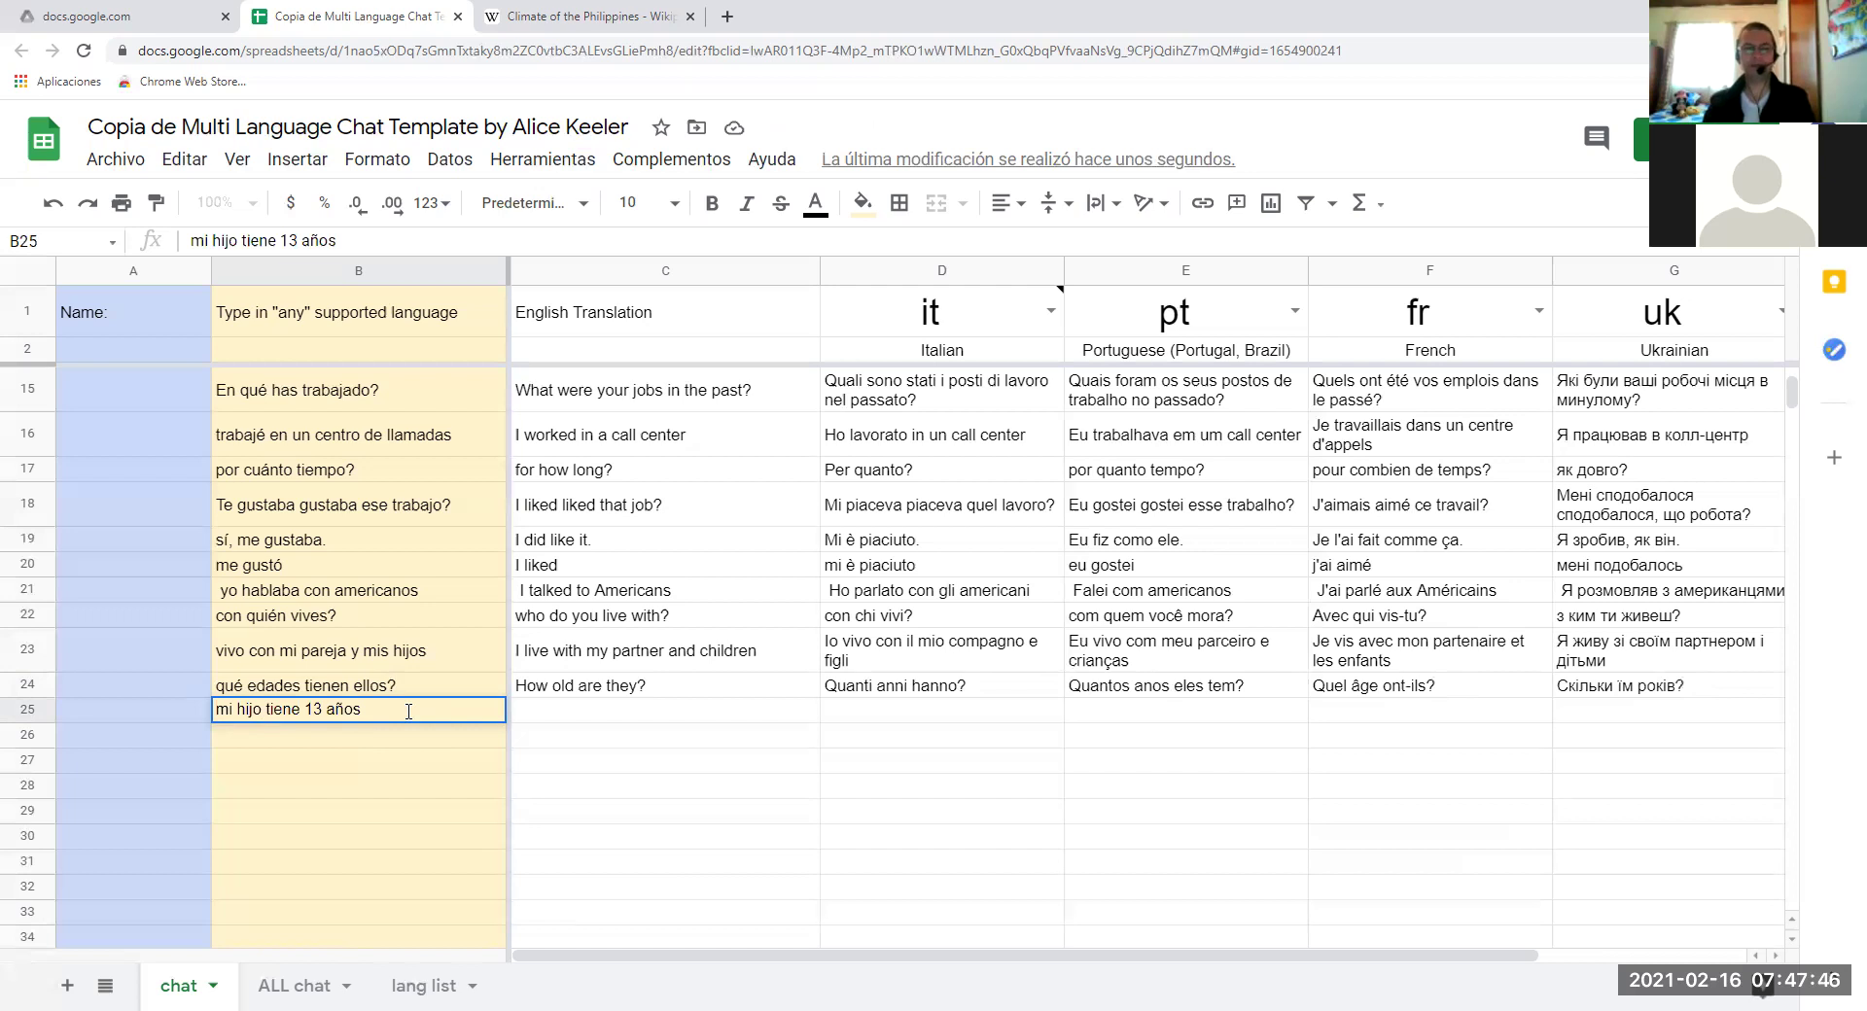
pyautogui.press('Return')
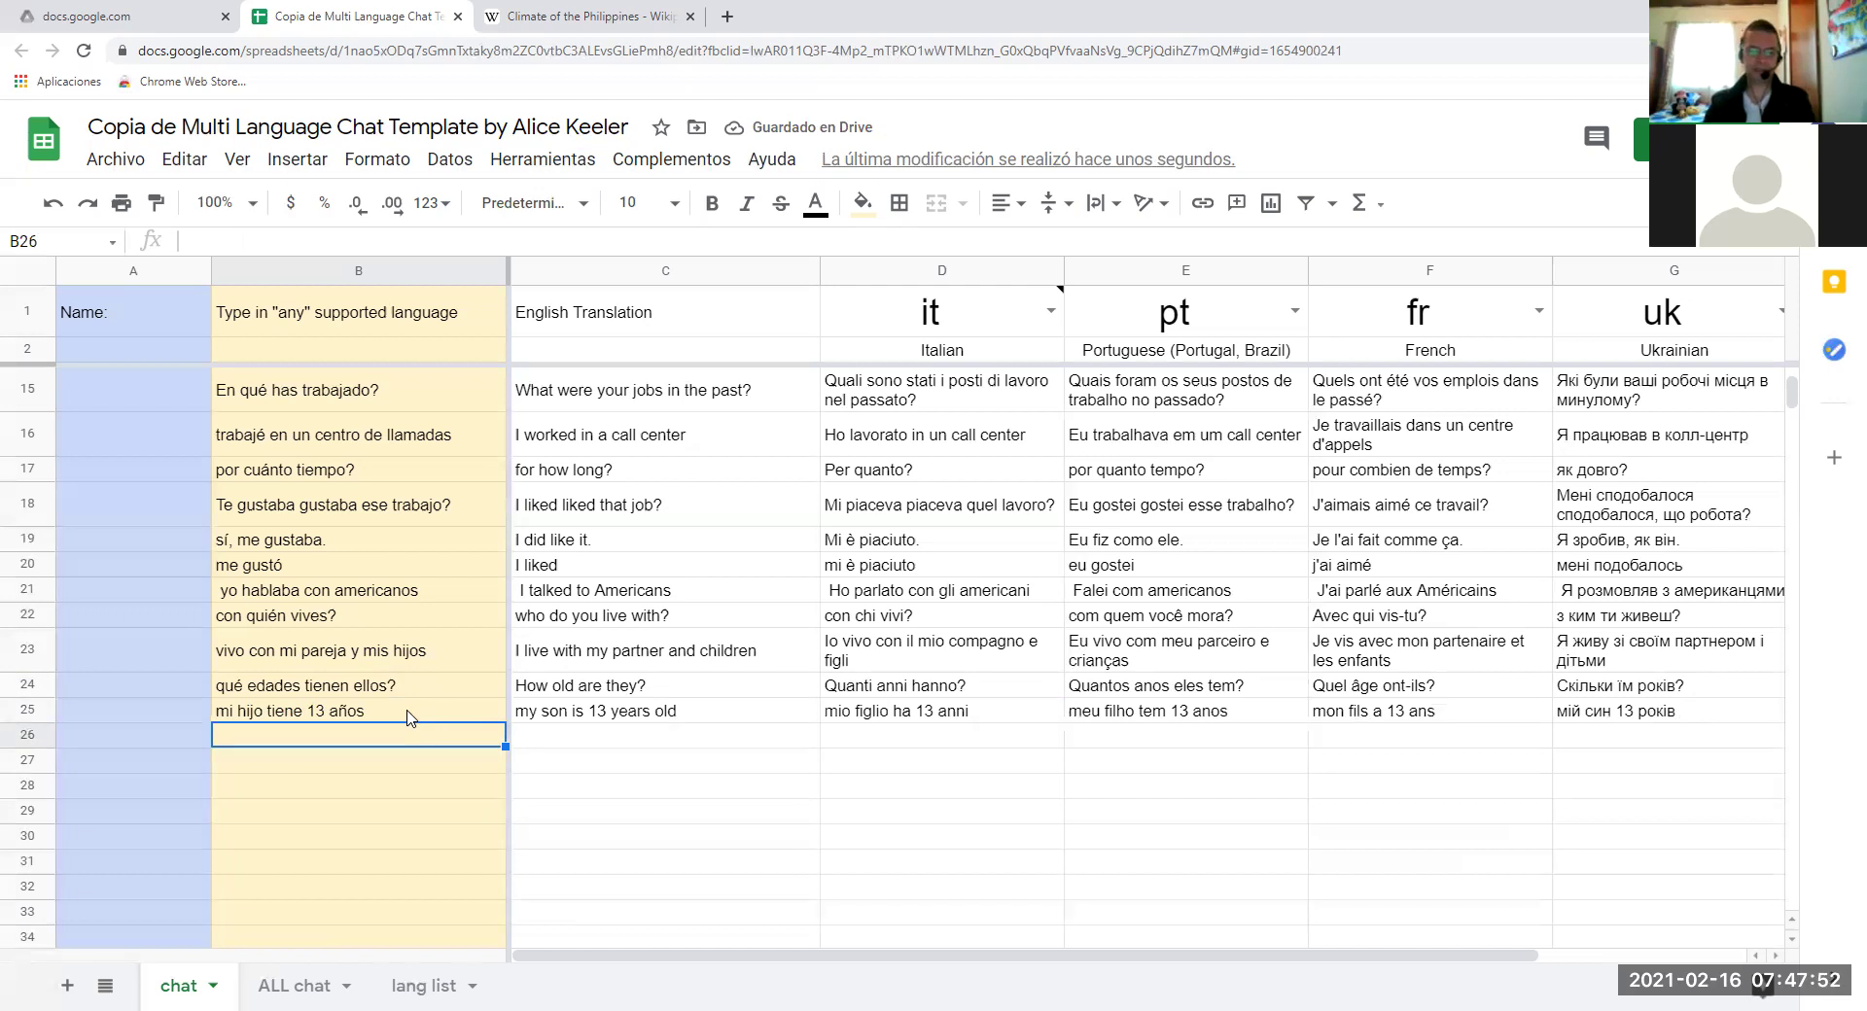
# Enter the answer "mi hija tiene 10 años" in cell B26, replacing the autocomplete suggestion.
pyautogui.write('mi hija')
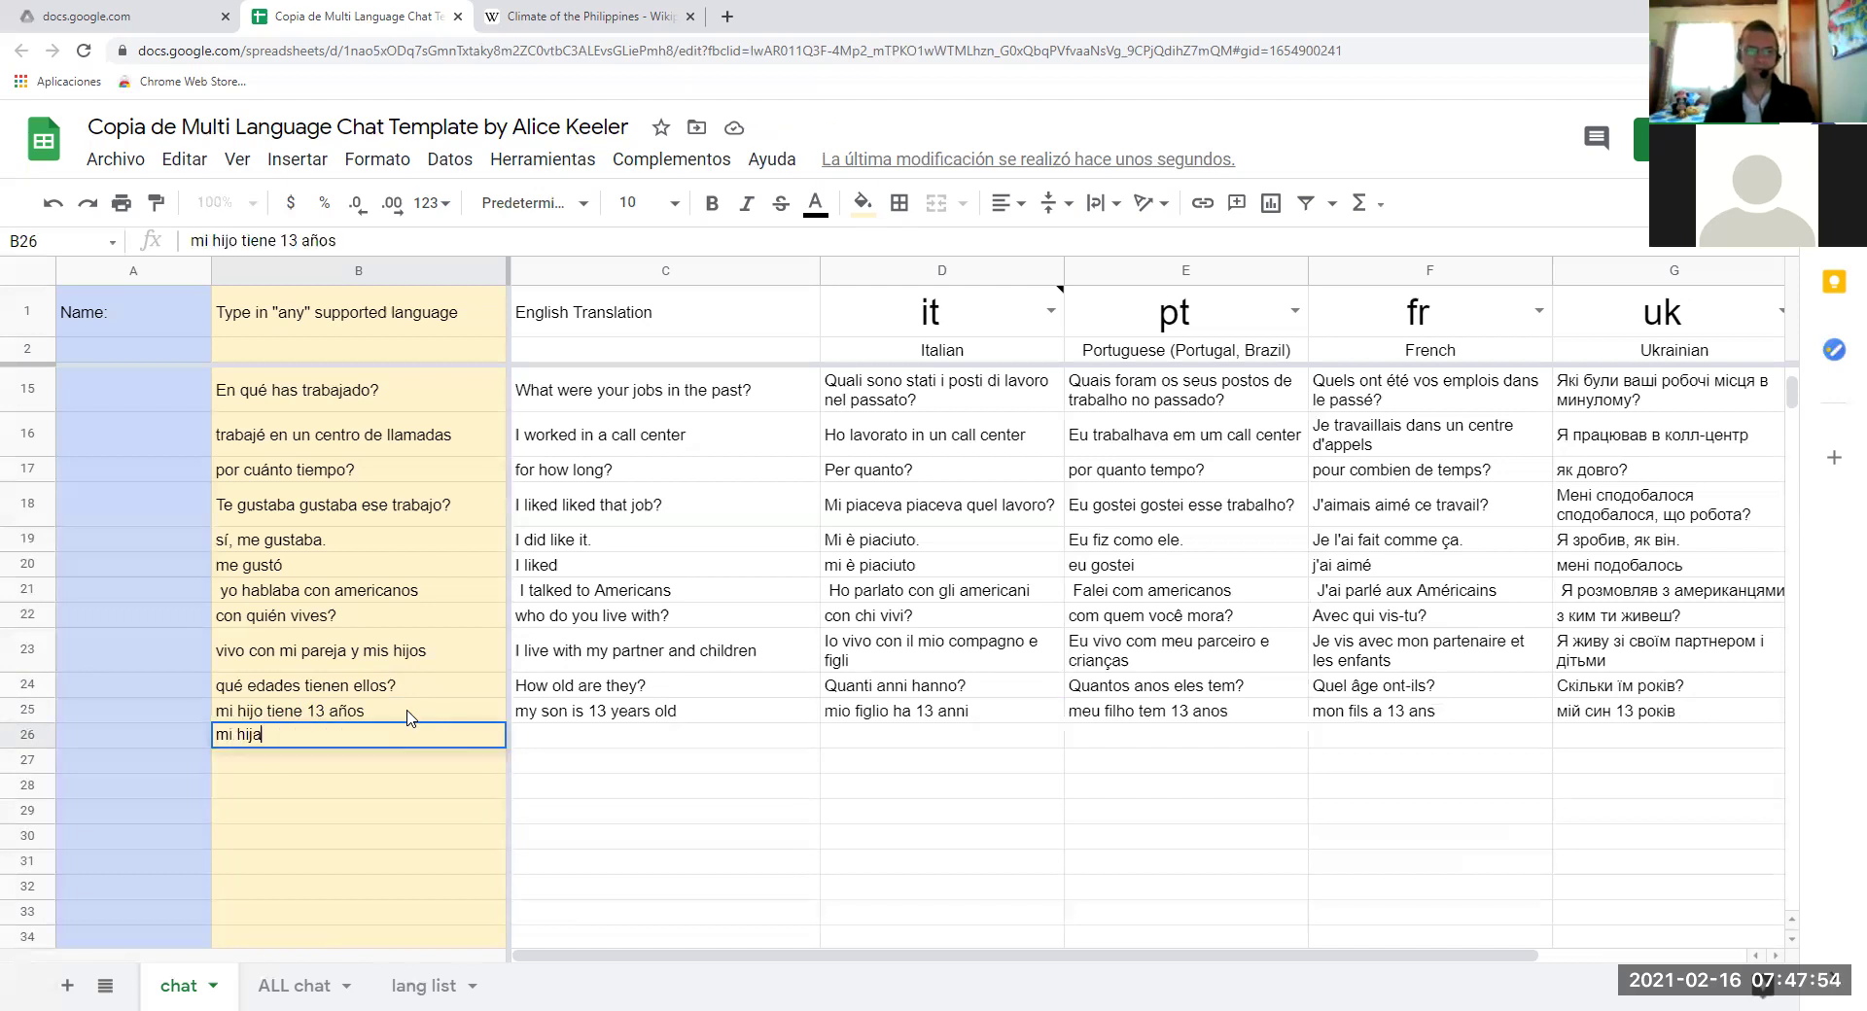
pyautogui.write(' tiene')
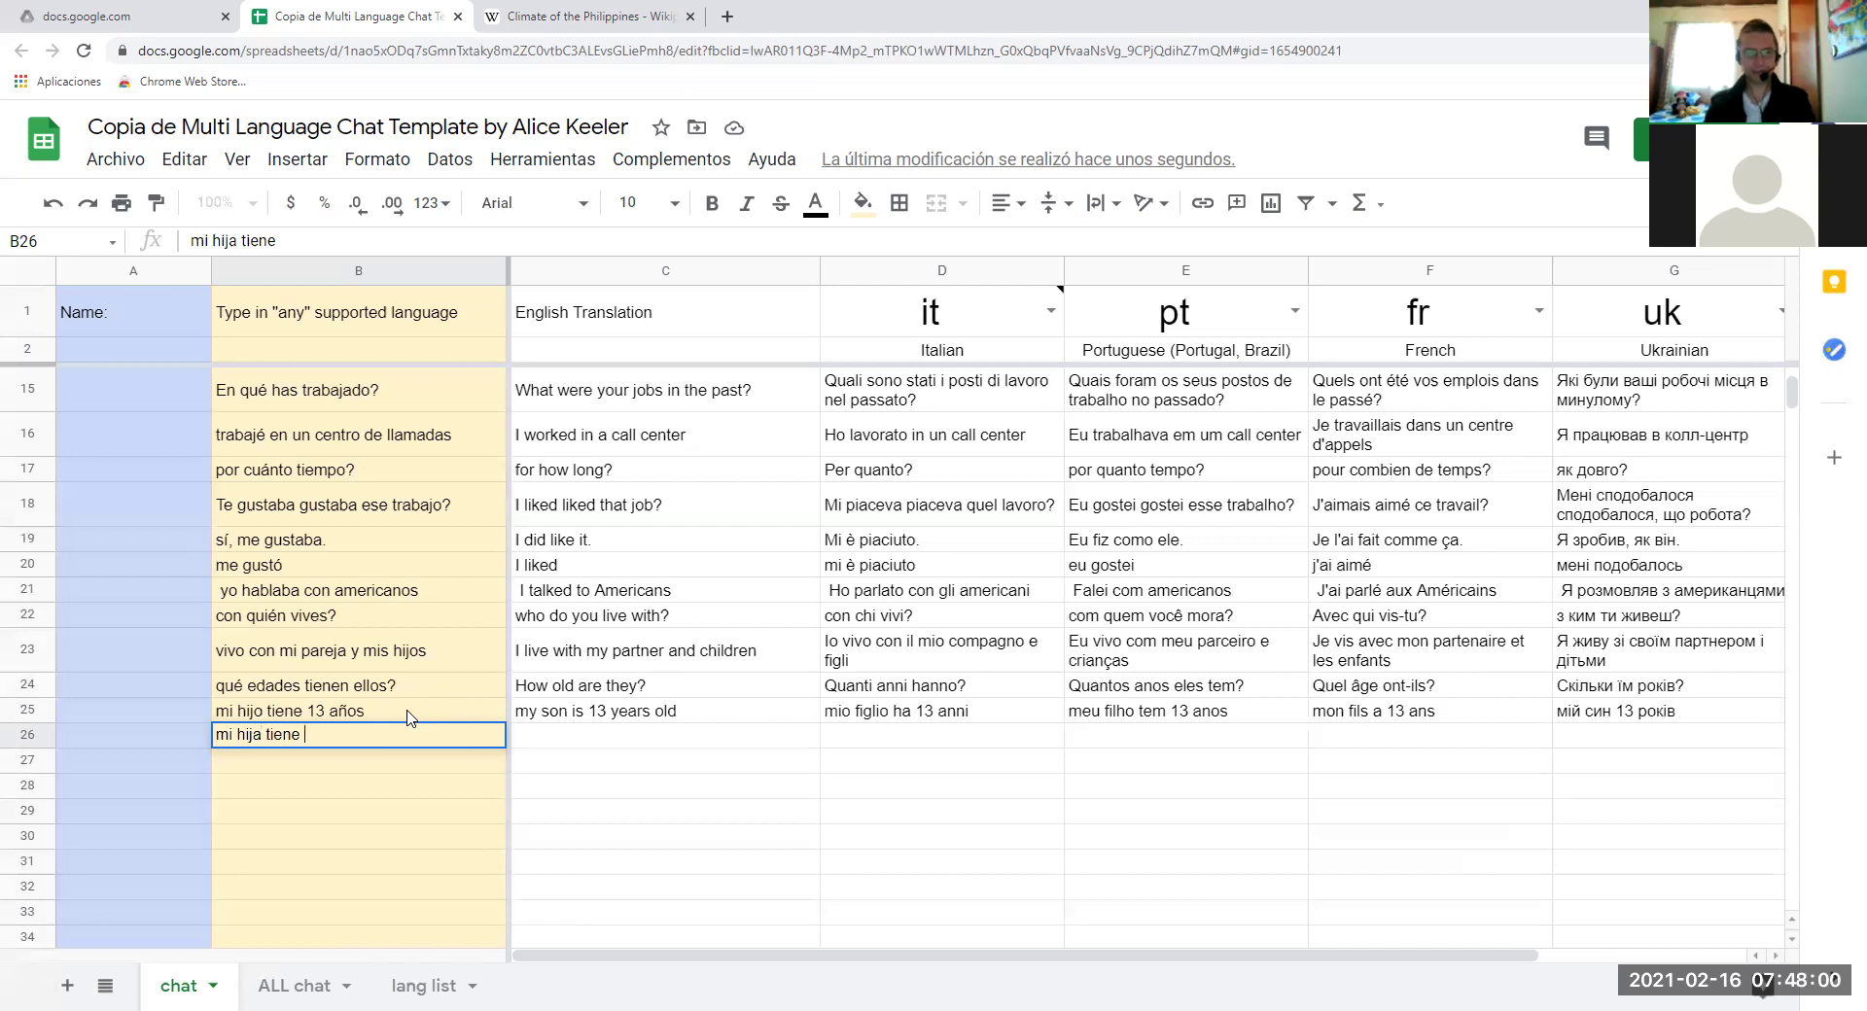
pyautogui.write(' 10 años')
pyautogui.press('Return')
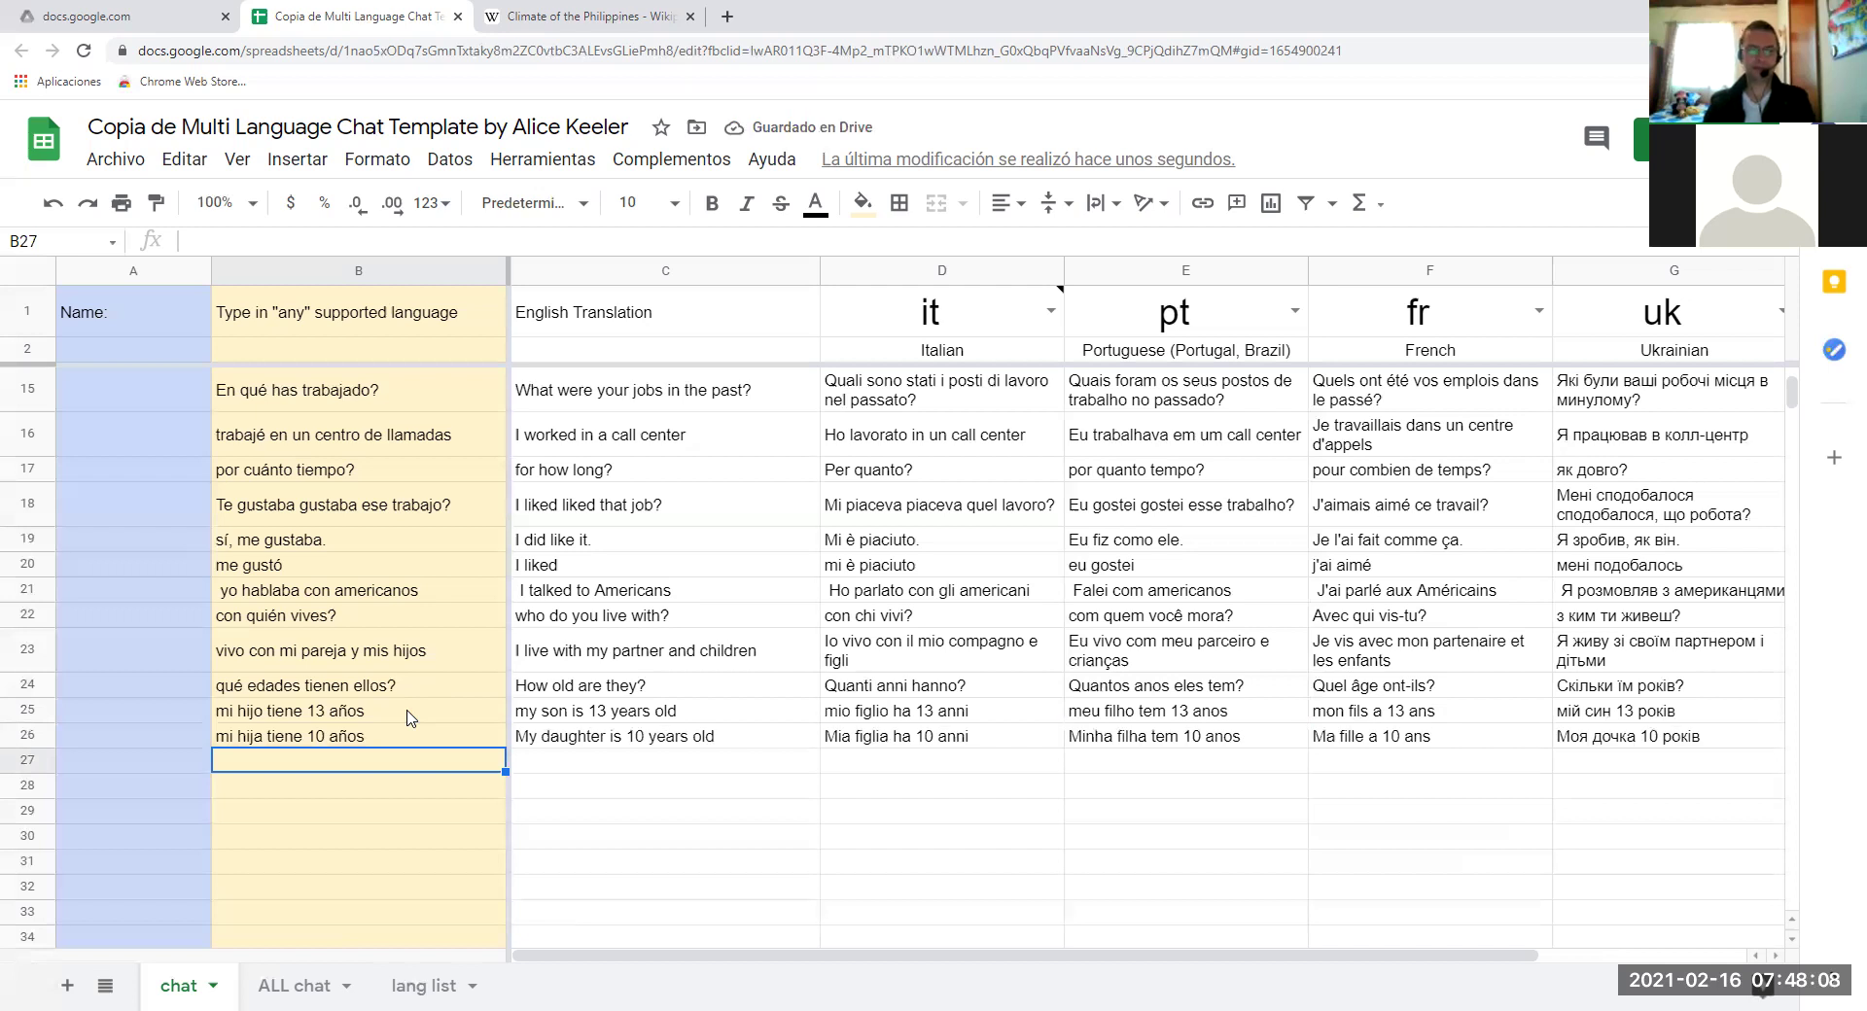
# Enter the literal variant "mi hija es 10 años" in cell B27, using "es" instead of "tiene".
pyautogui.write('mi hj')
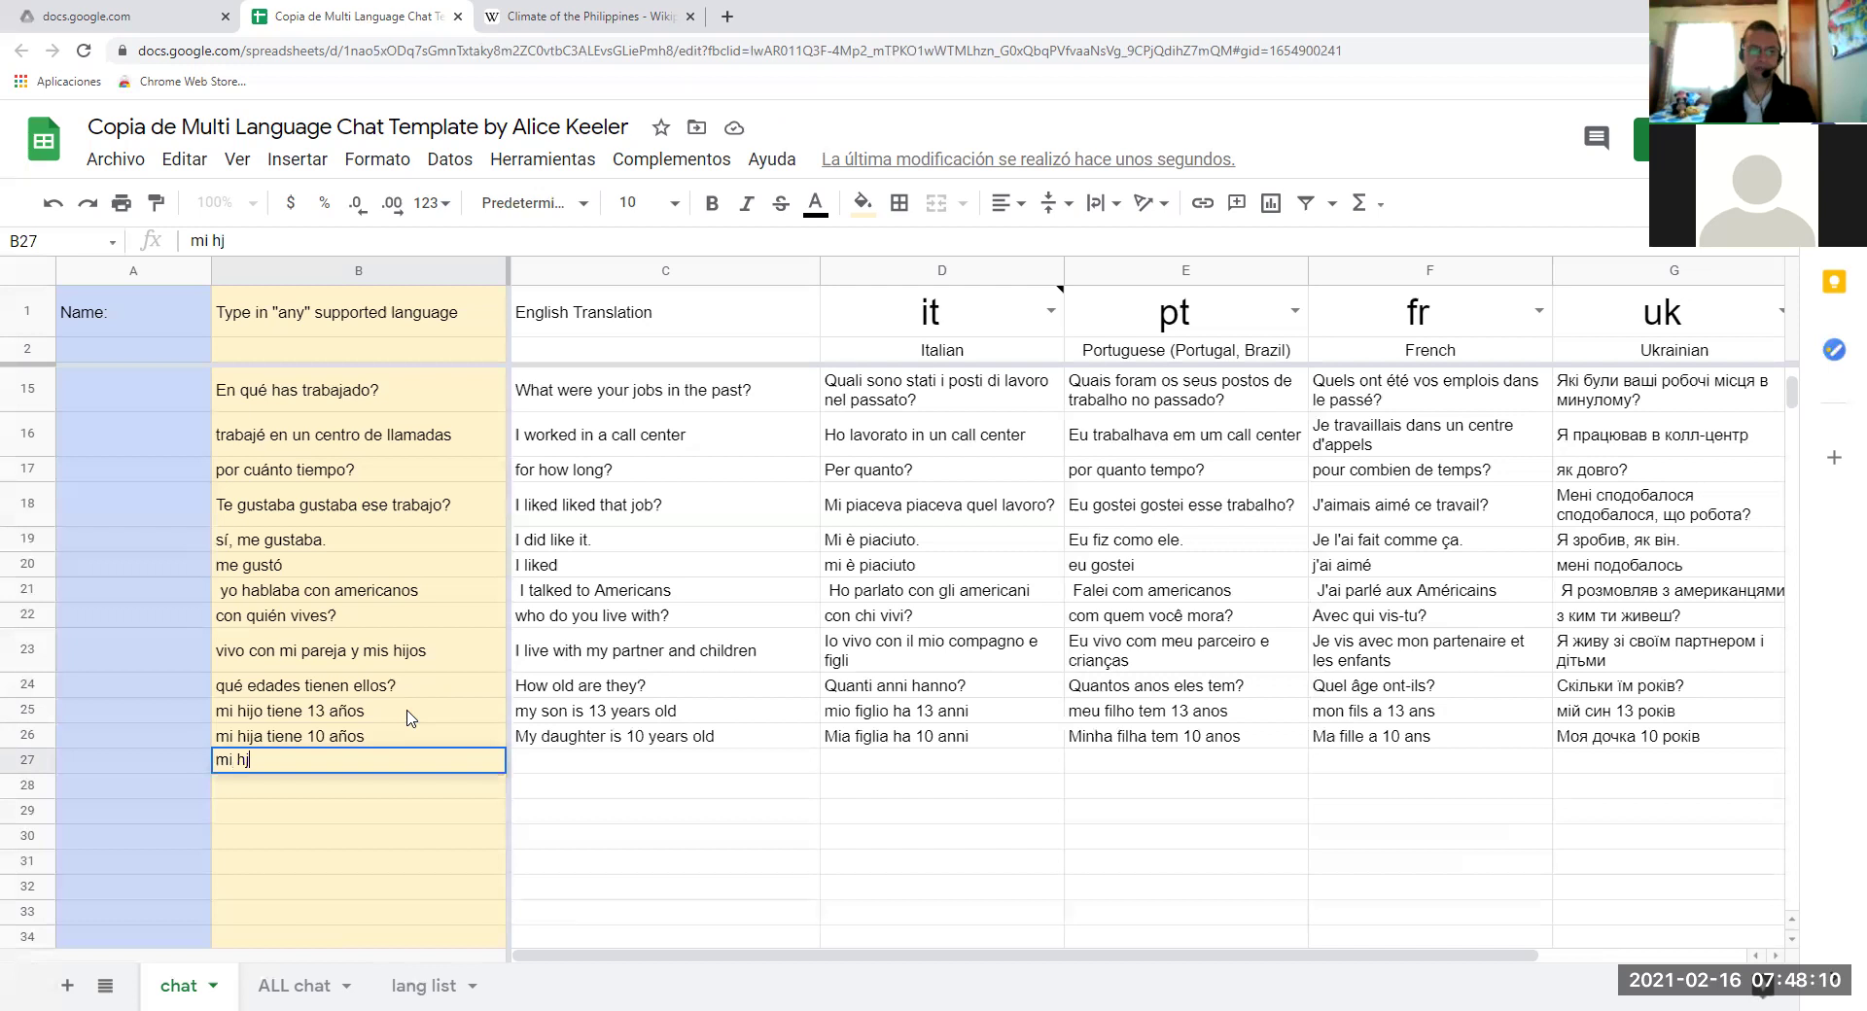
pyautogui.press('BackSpace')
pyautogui.write('ija')
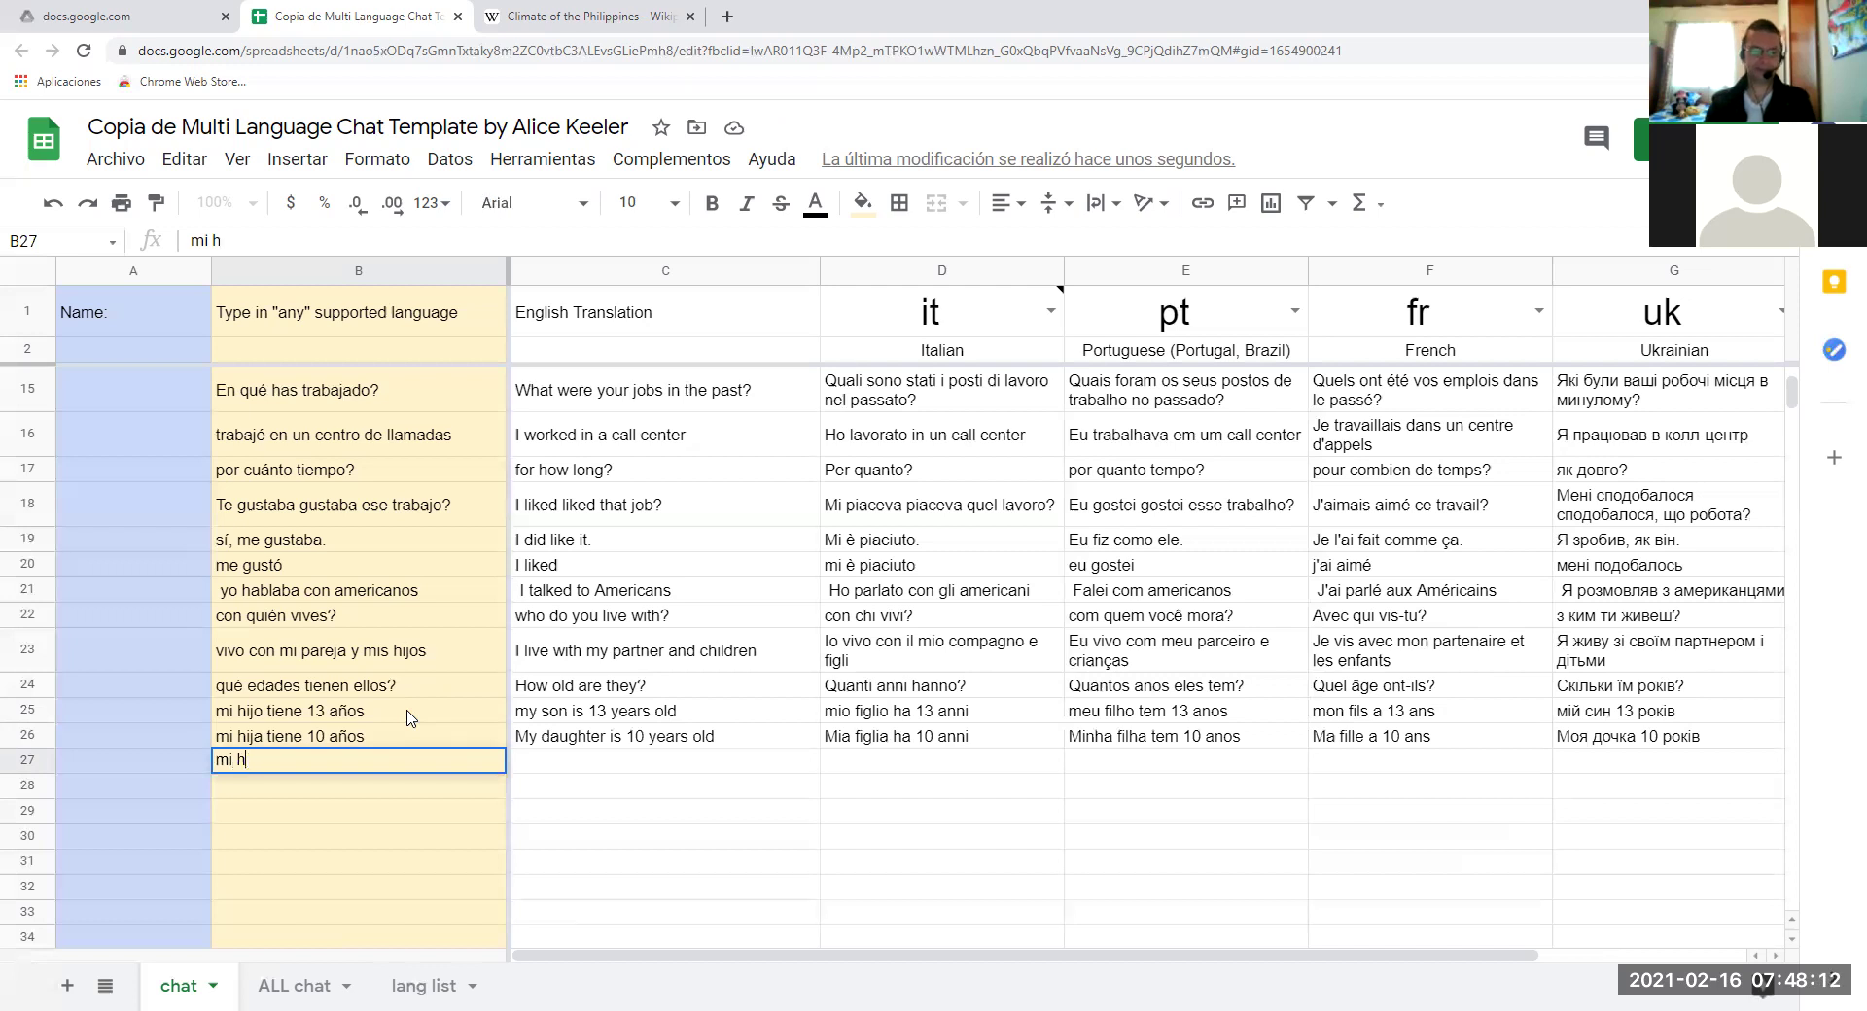
pyautogui.write('s¿')
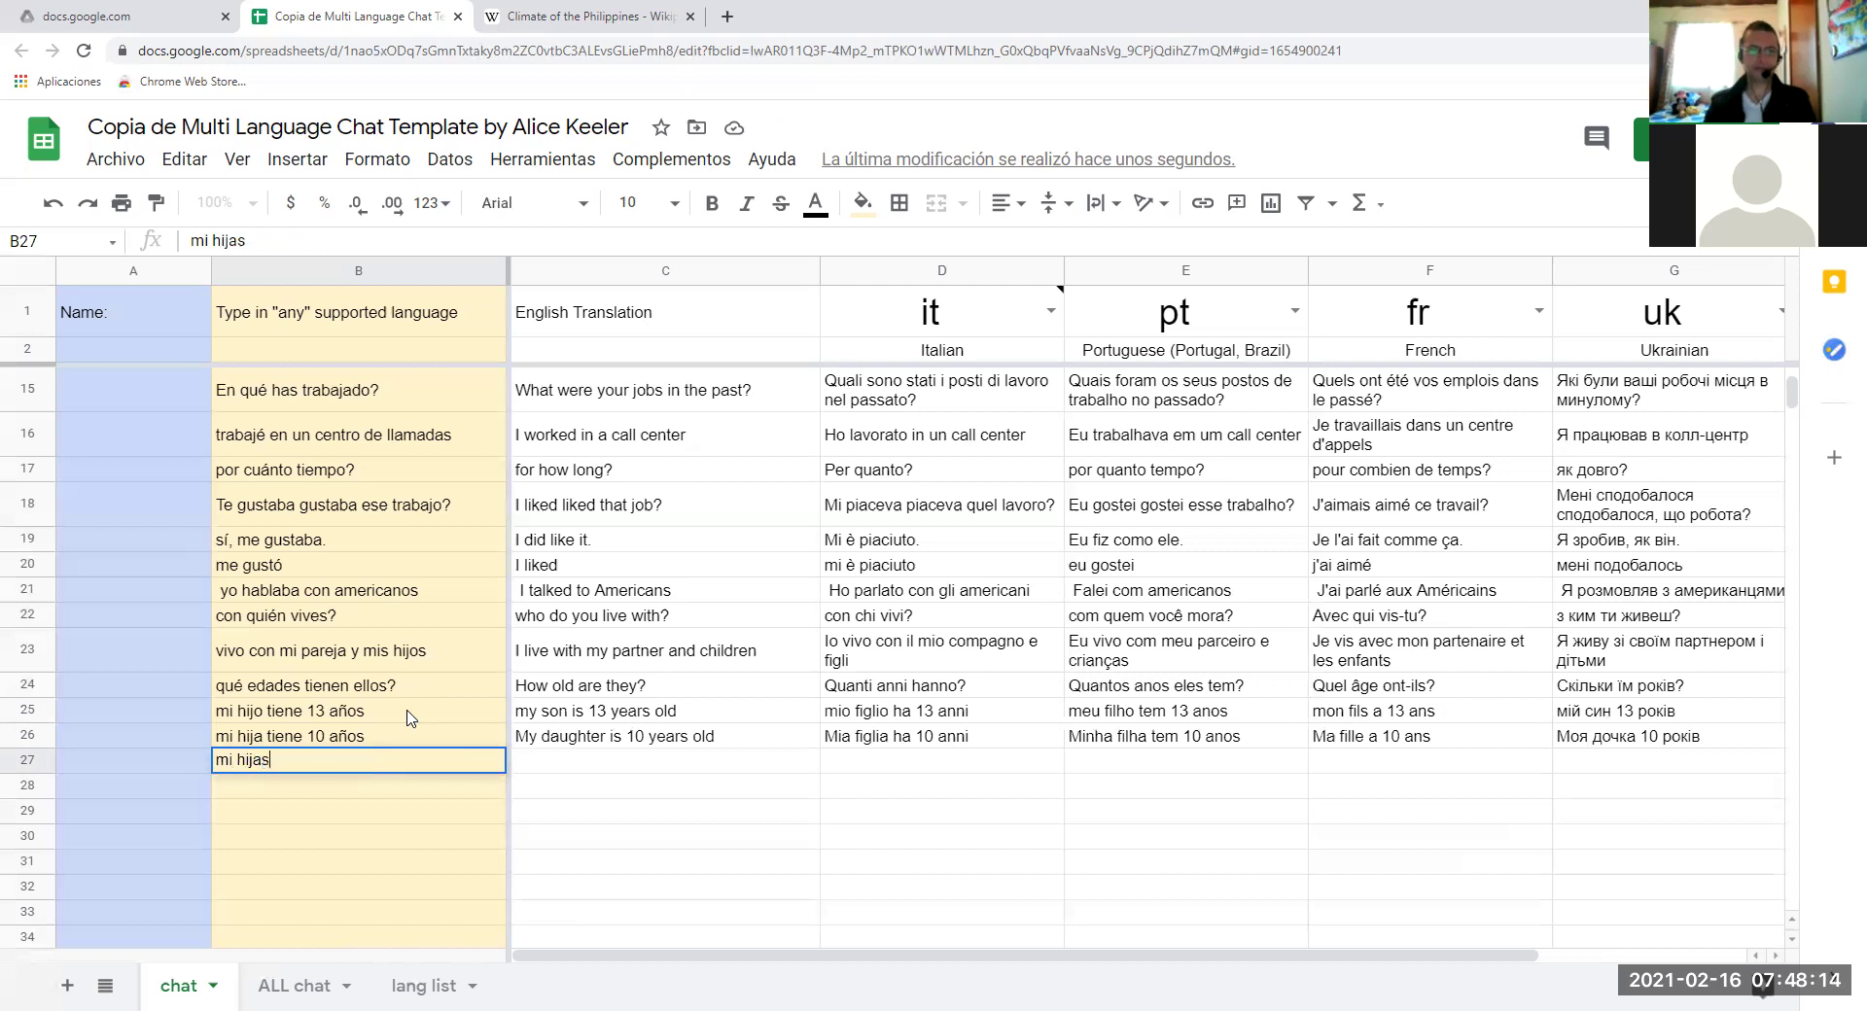
pyautogui.press('BackSpace')
pyautogui.press('BackSpace')
pyautogui.press('BackSpace')
pyautogui.write('es ')
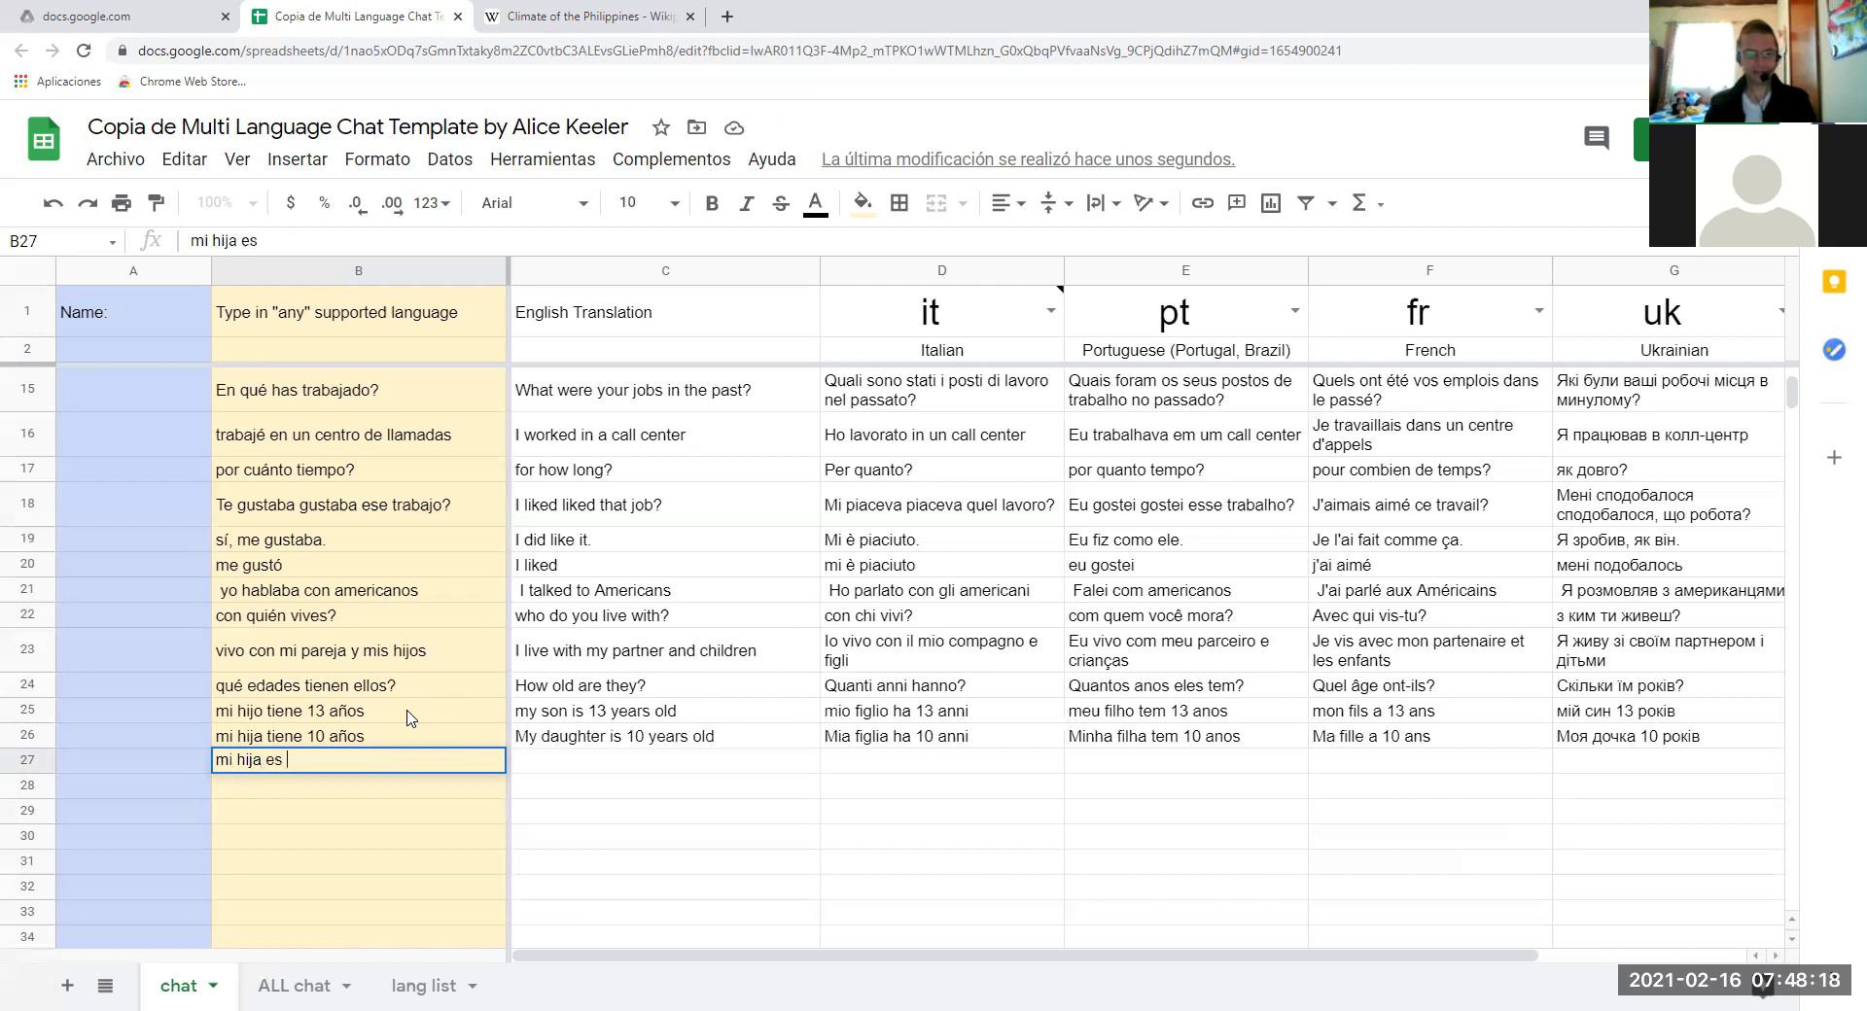
pyautogui.write('10 añ')
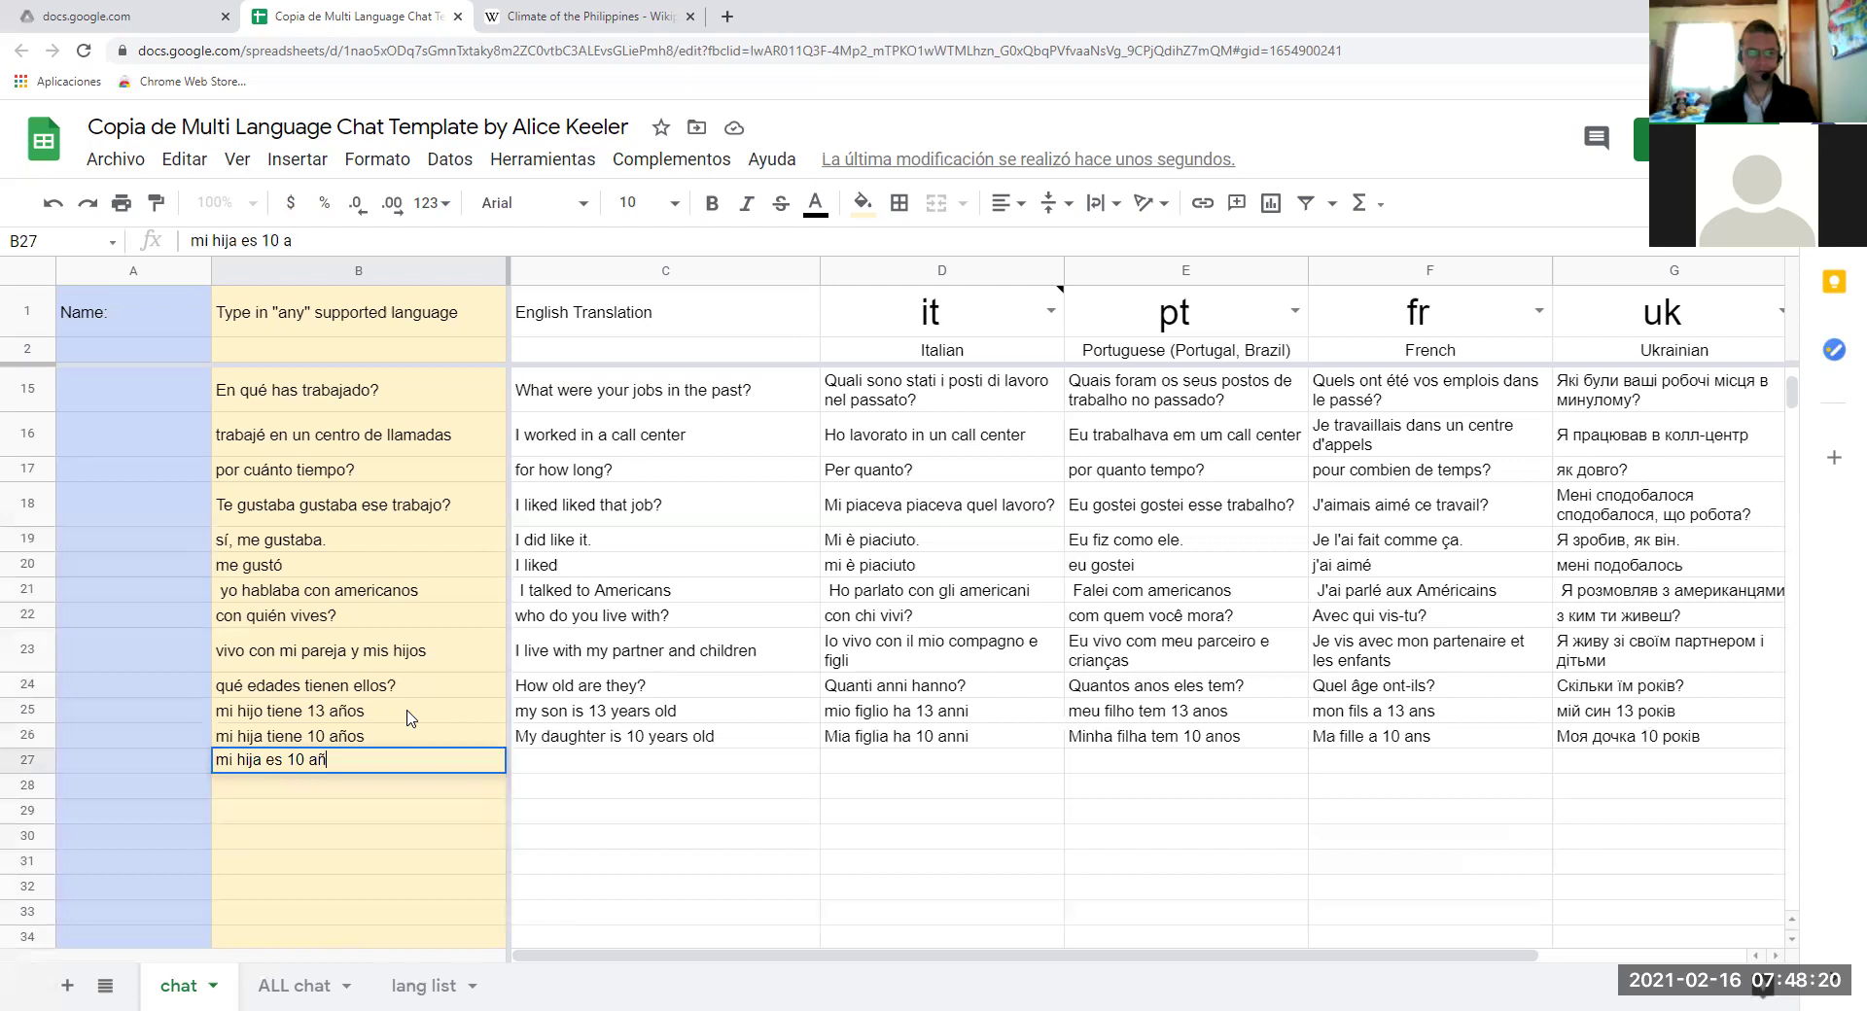
pyautogui.write('os')
pyautogui.press('Return')
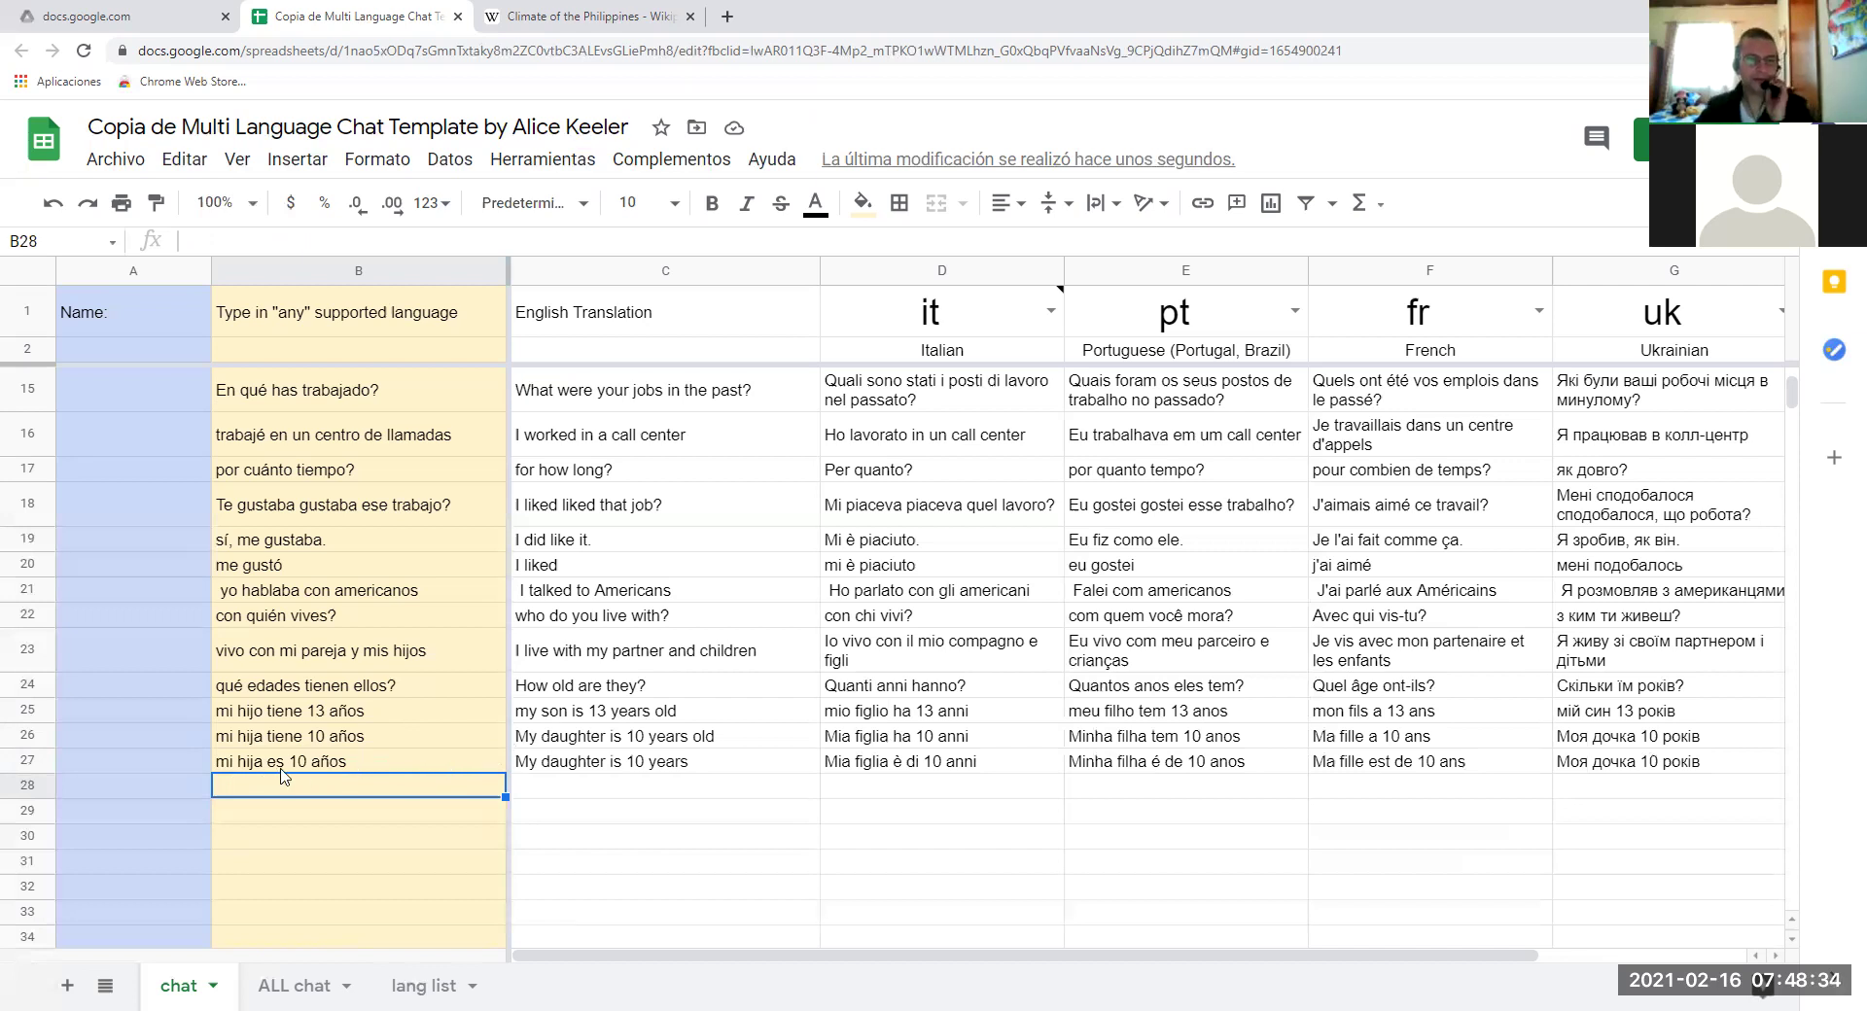
# Check the English translation of the variant in row 27 and clear the Spanish sentence from cell B27.
pyautogui.click(697, 768)
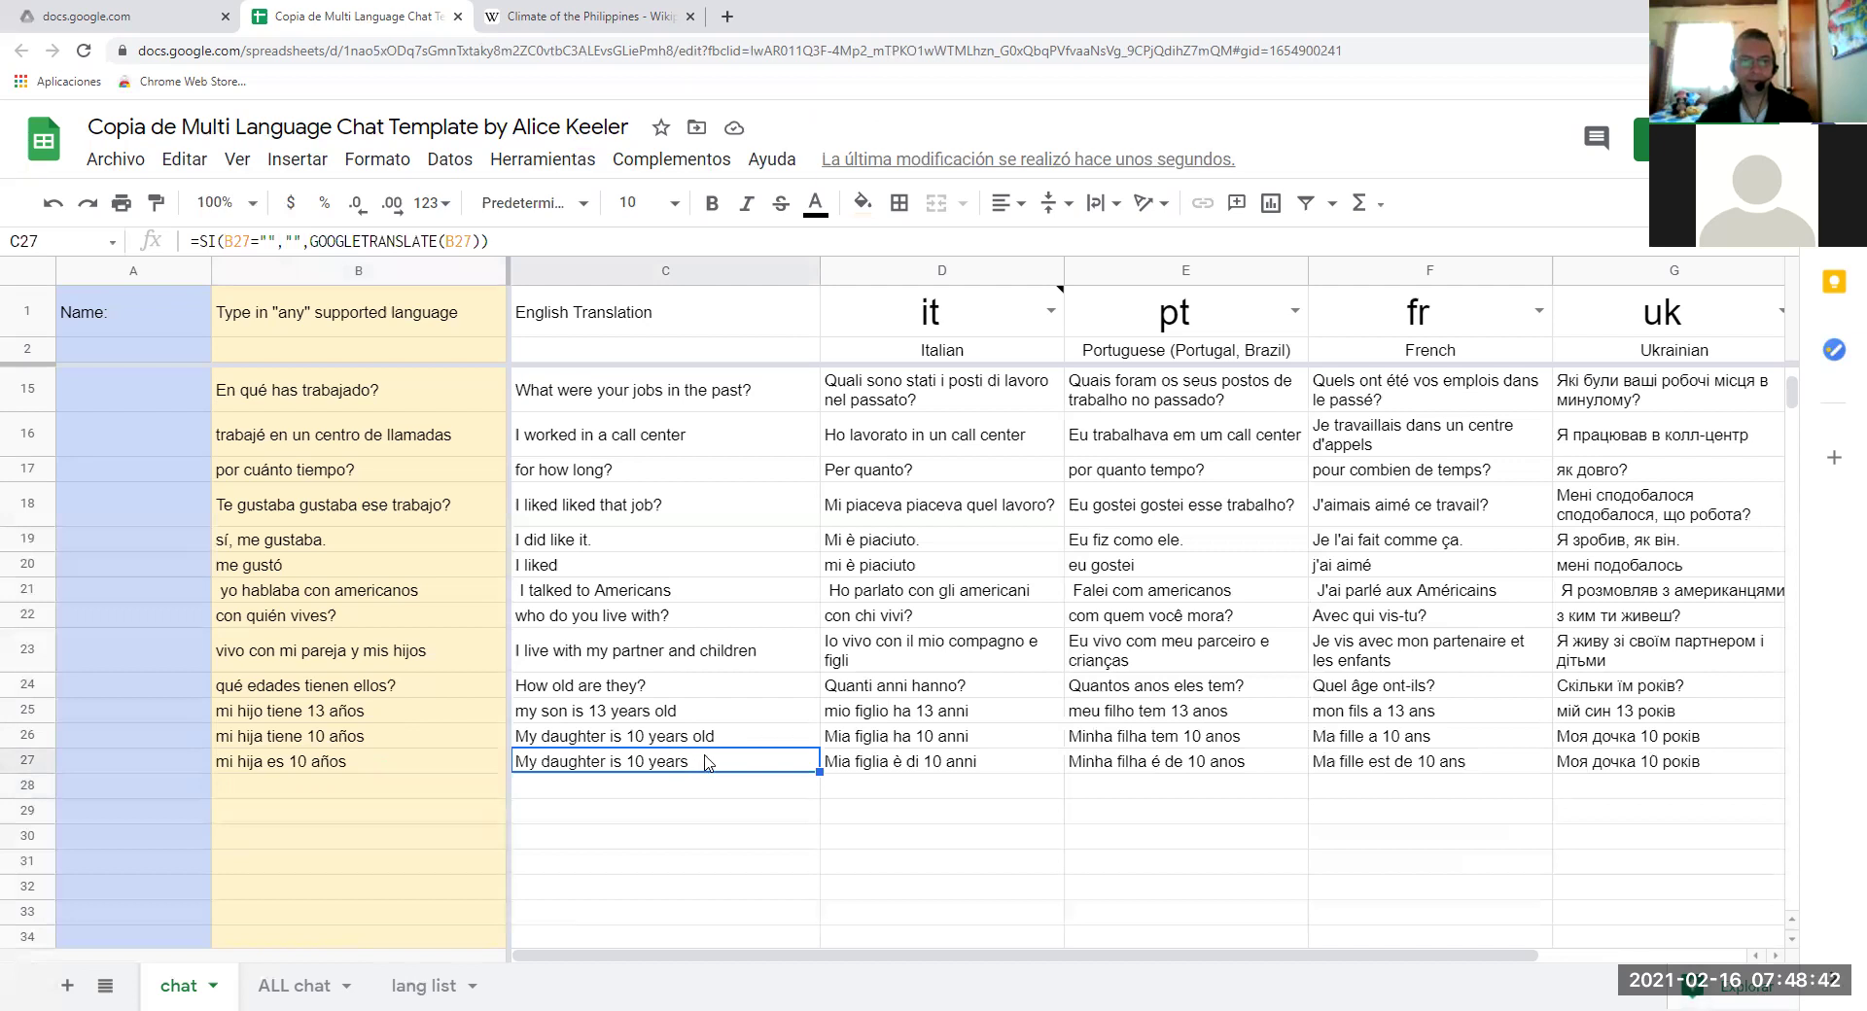
pyautogui.click(319, 768)
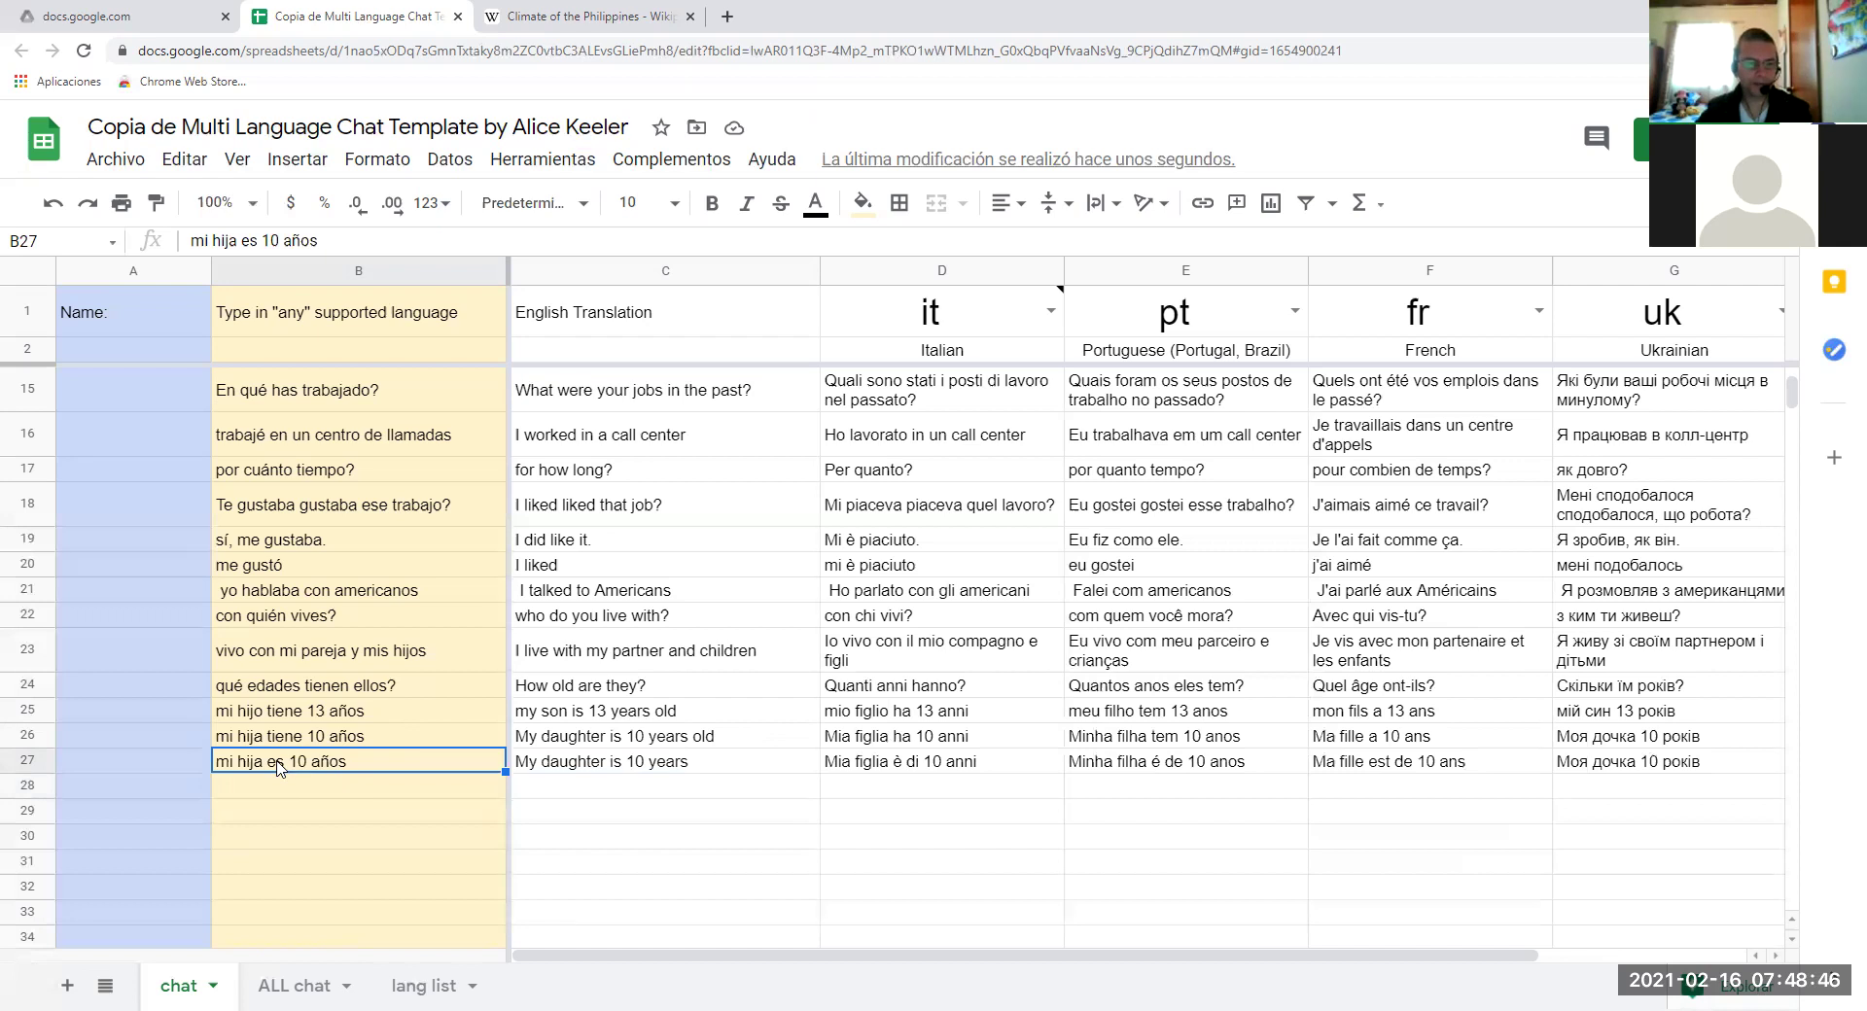
pyautogui.doubleClick(282, 768)
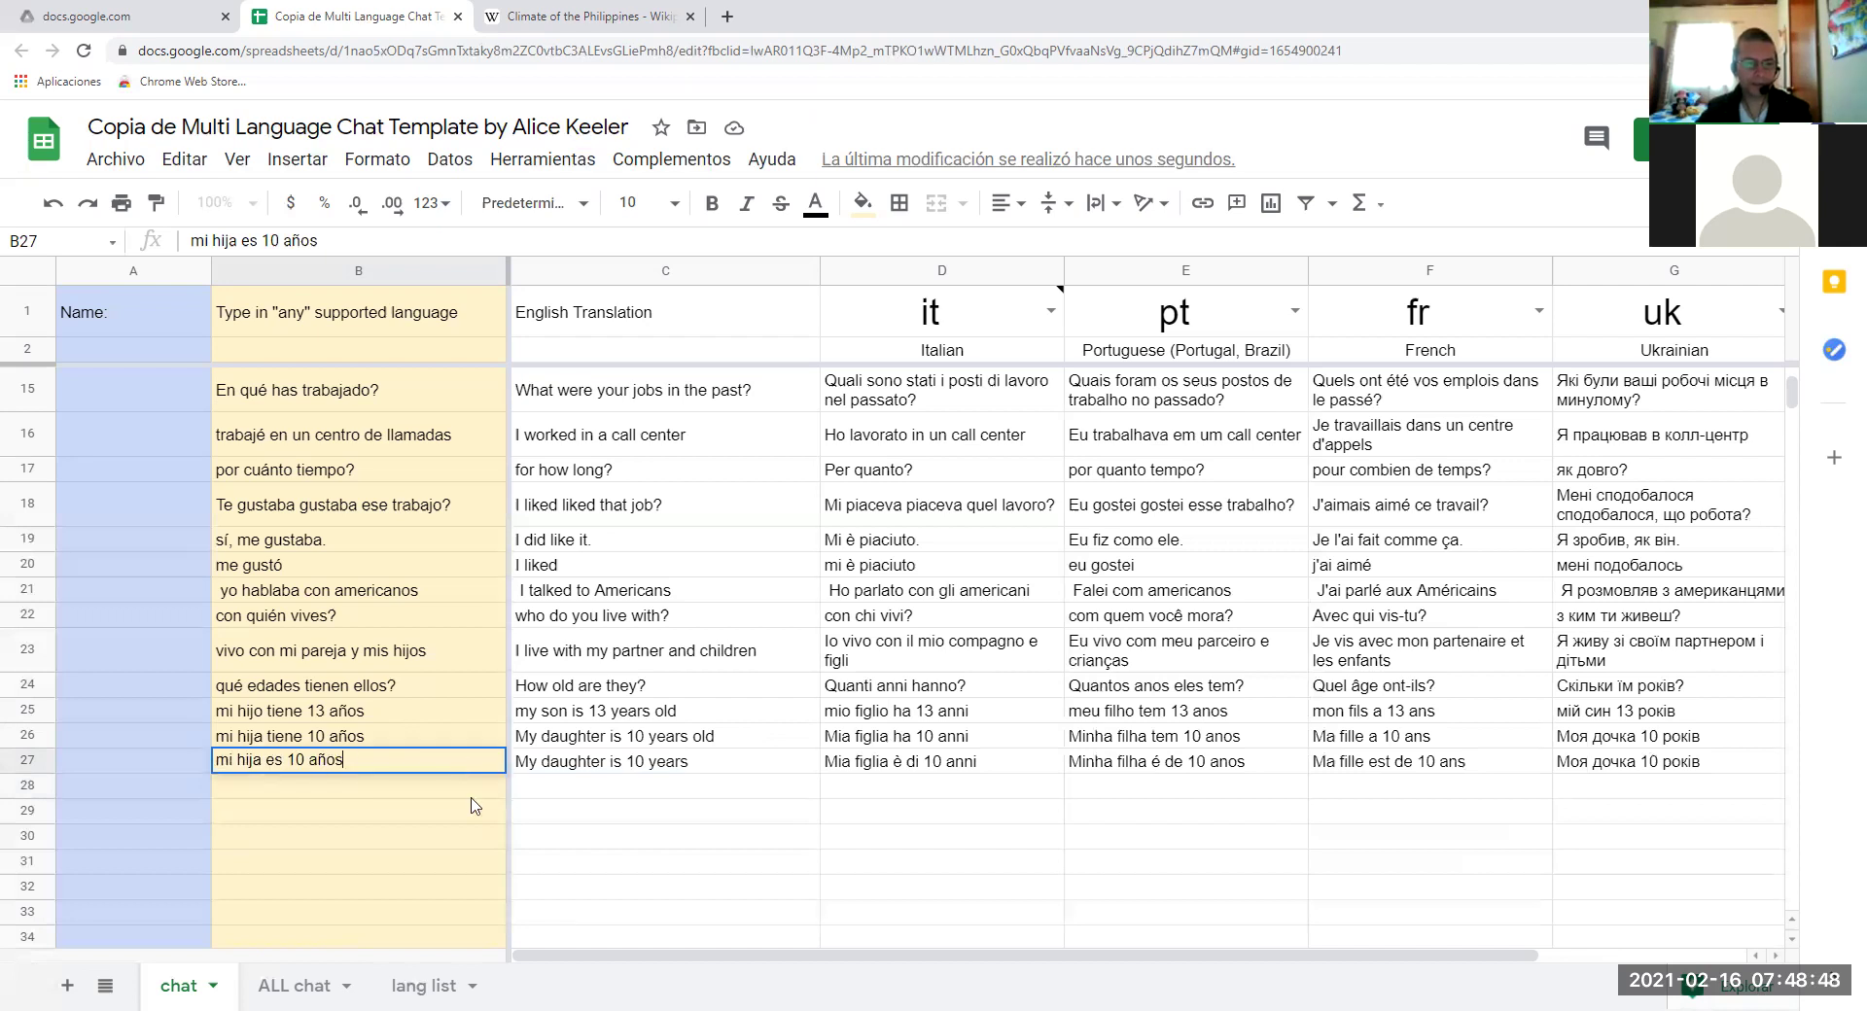
pyautogui.press('Escape')
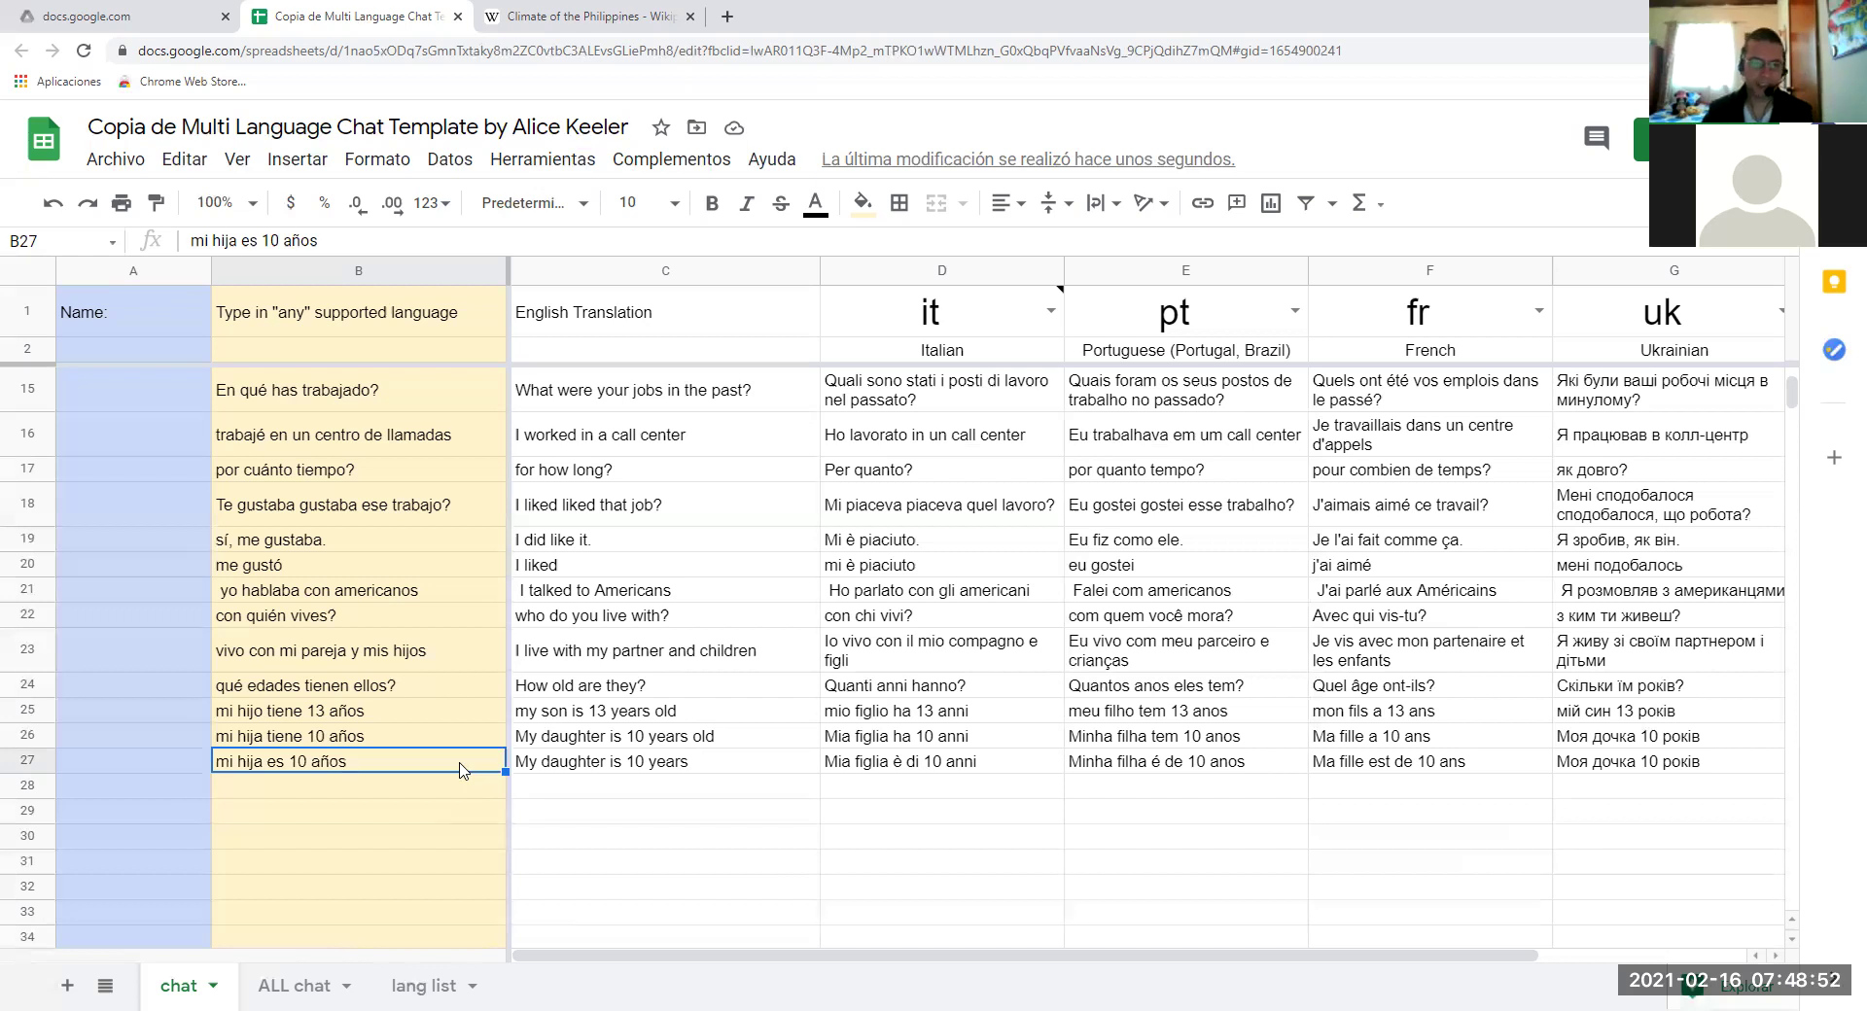
pyautogui.press('Delete')
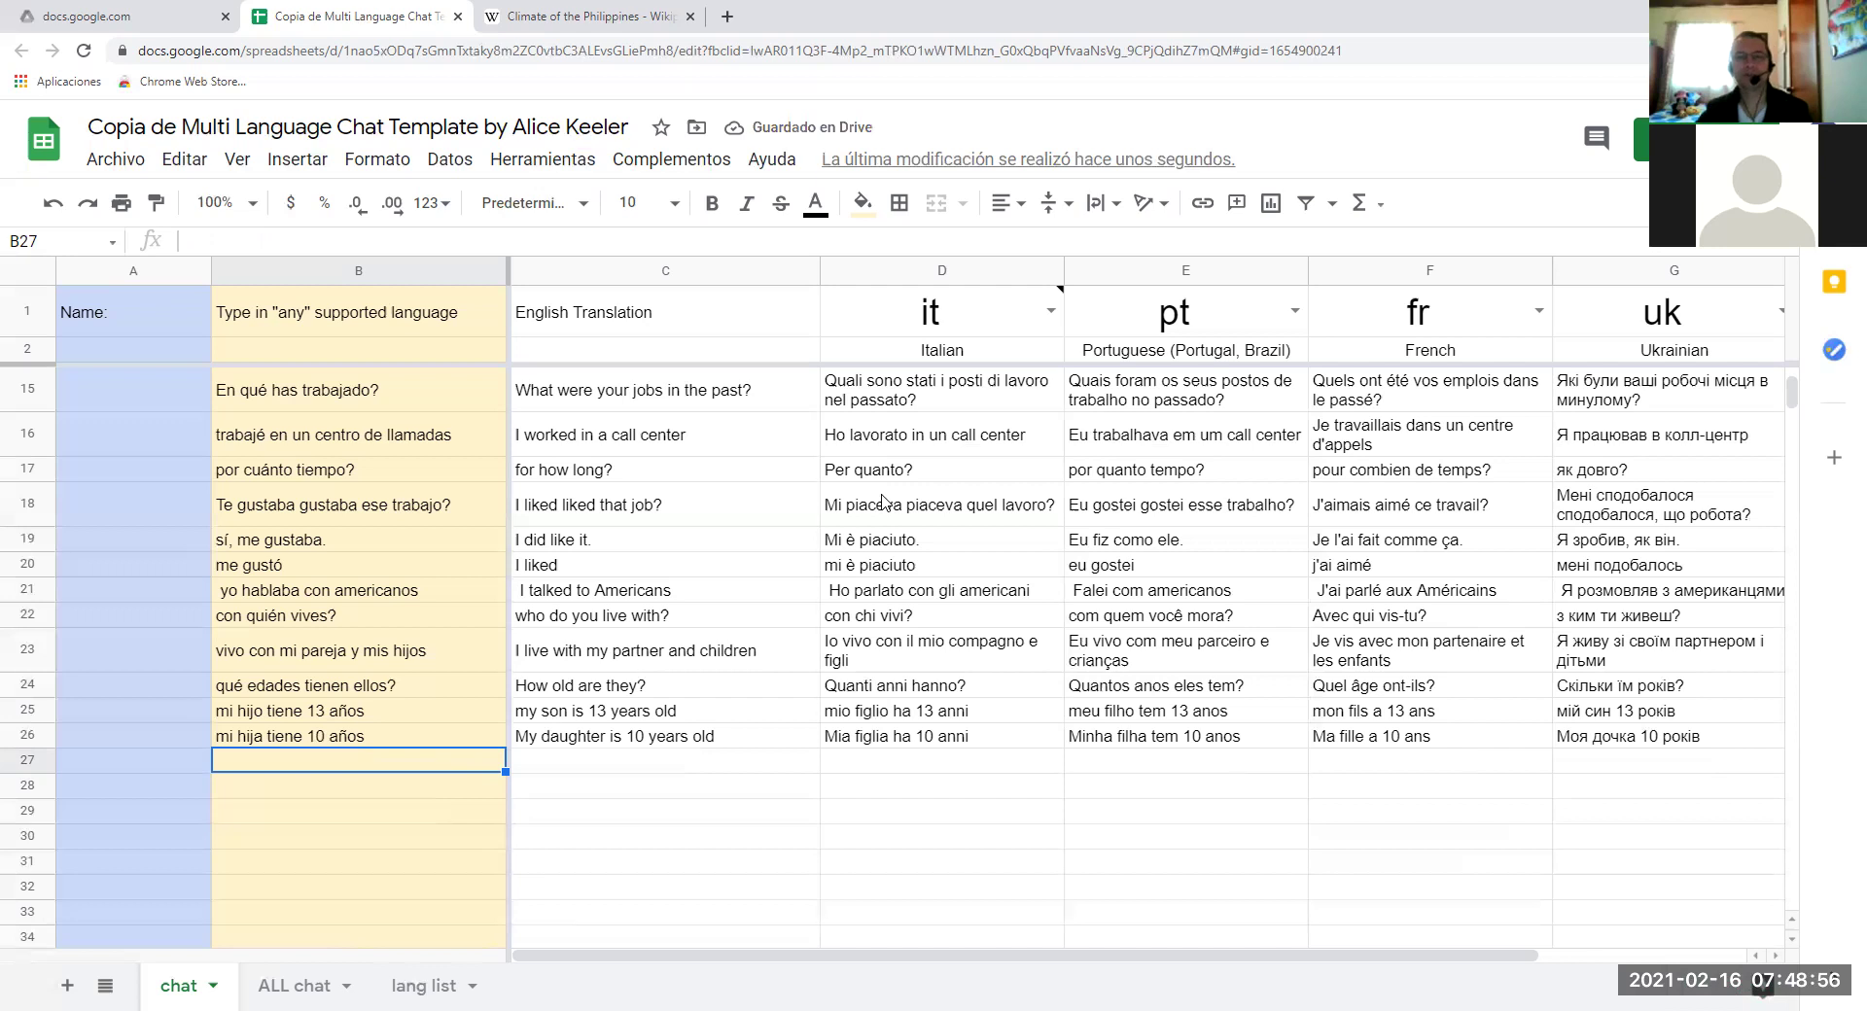
# Enter the question "en qué grado están?" in cell B27, overriding the autocomplete suggestion.
pyautogui.scroll(-1, 883, 501)
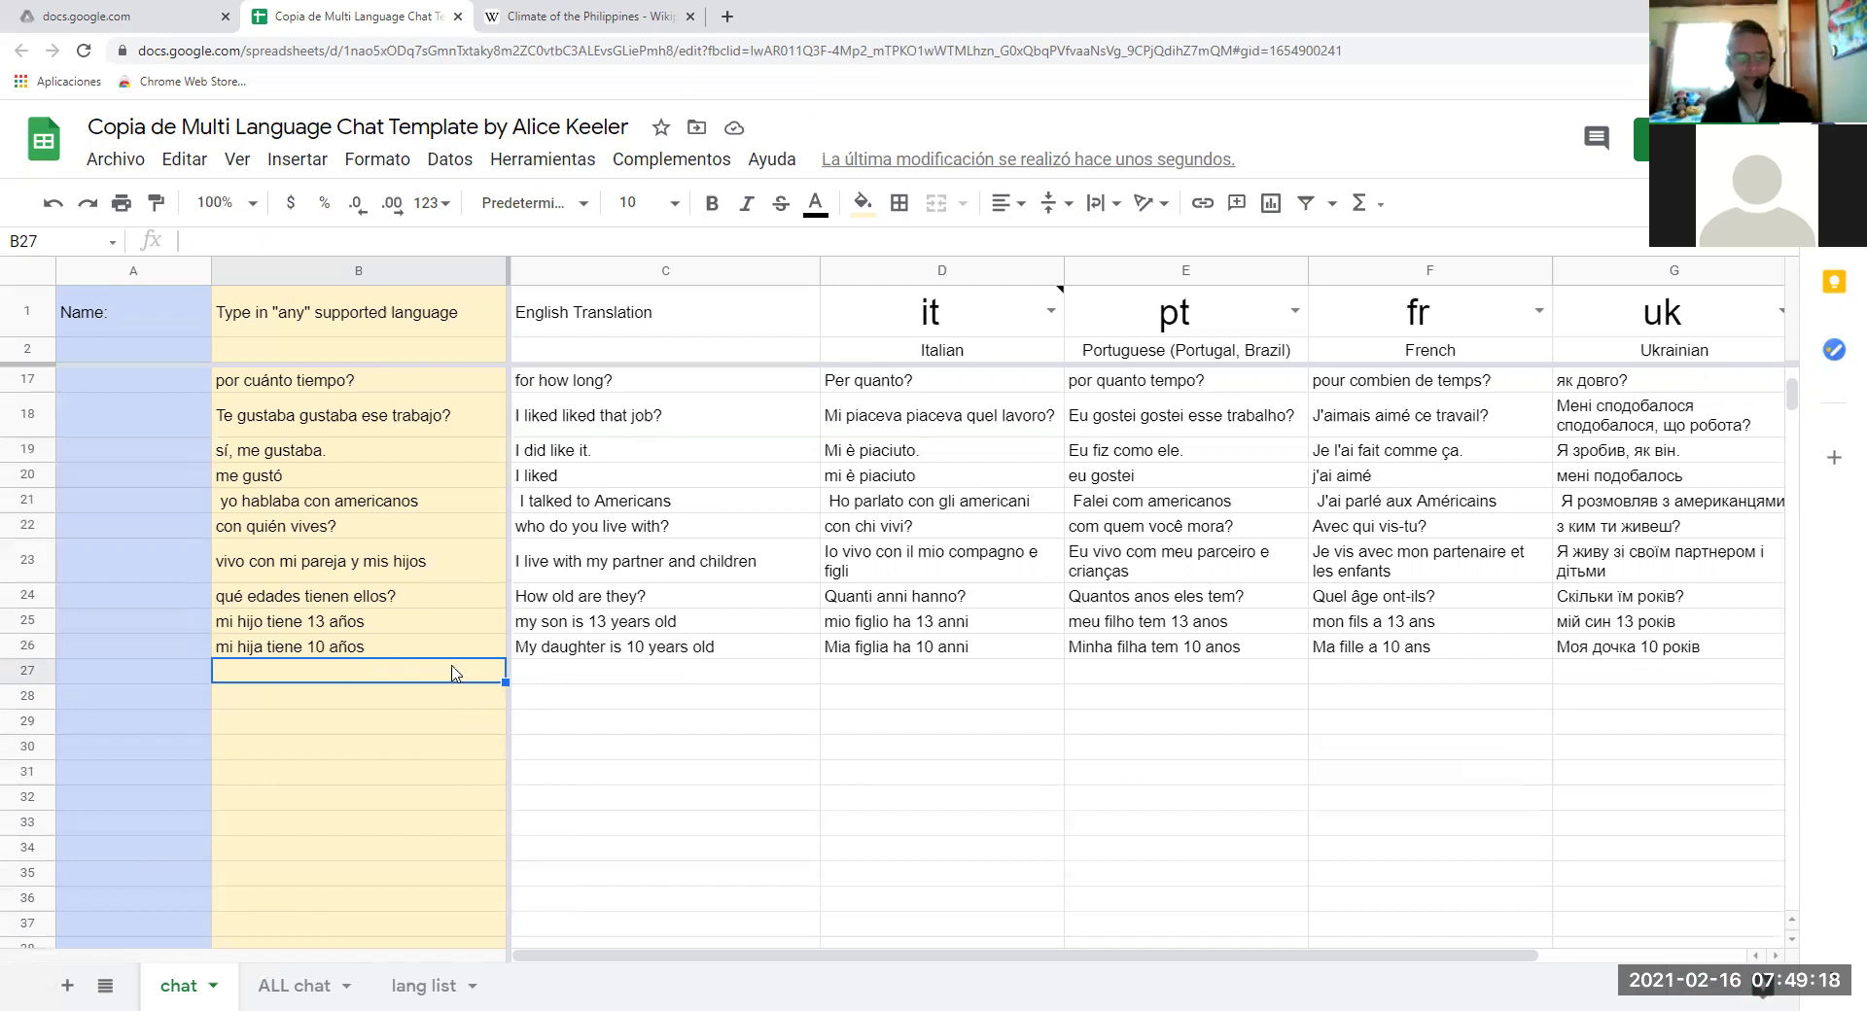
pyautogui.write('en')
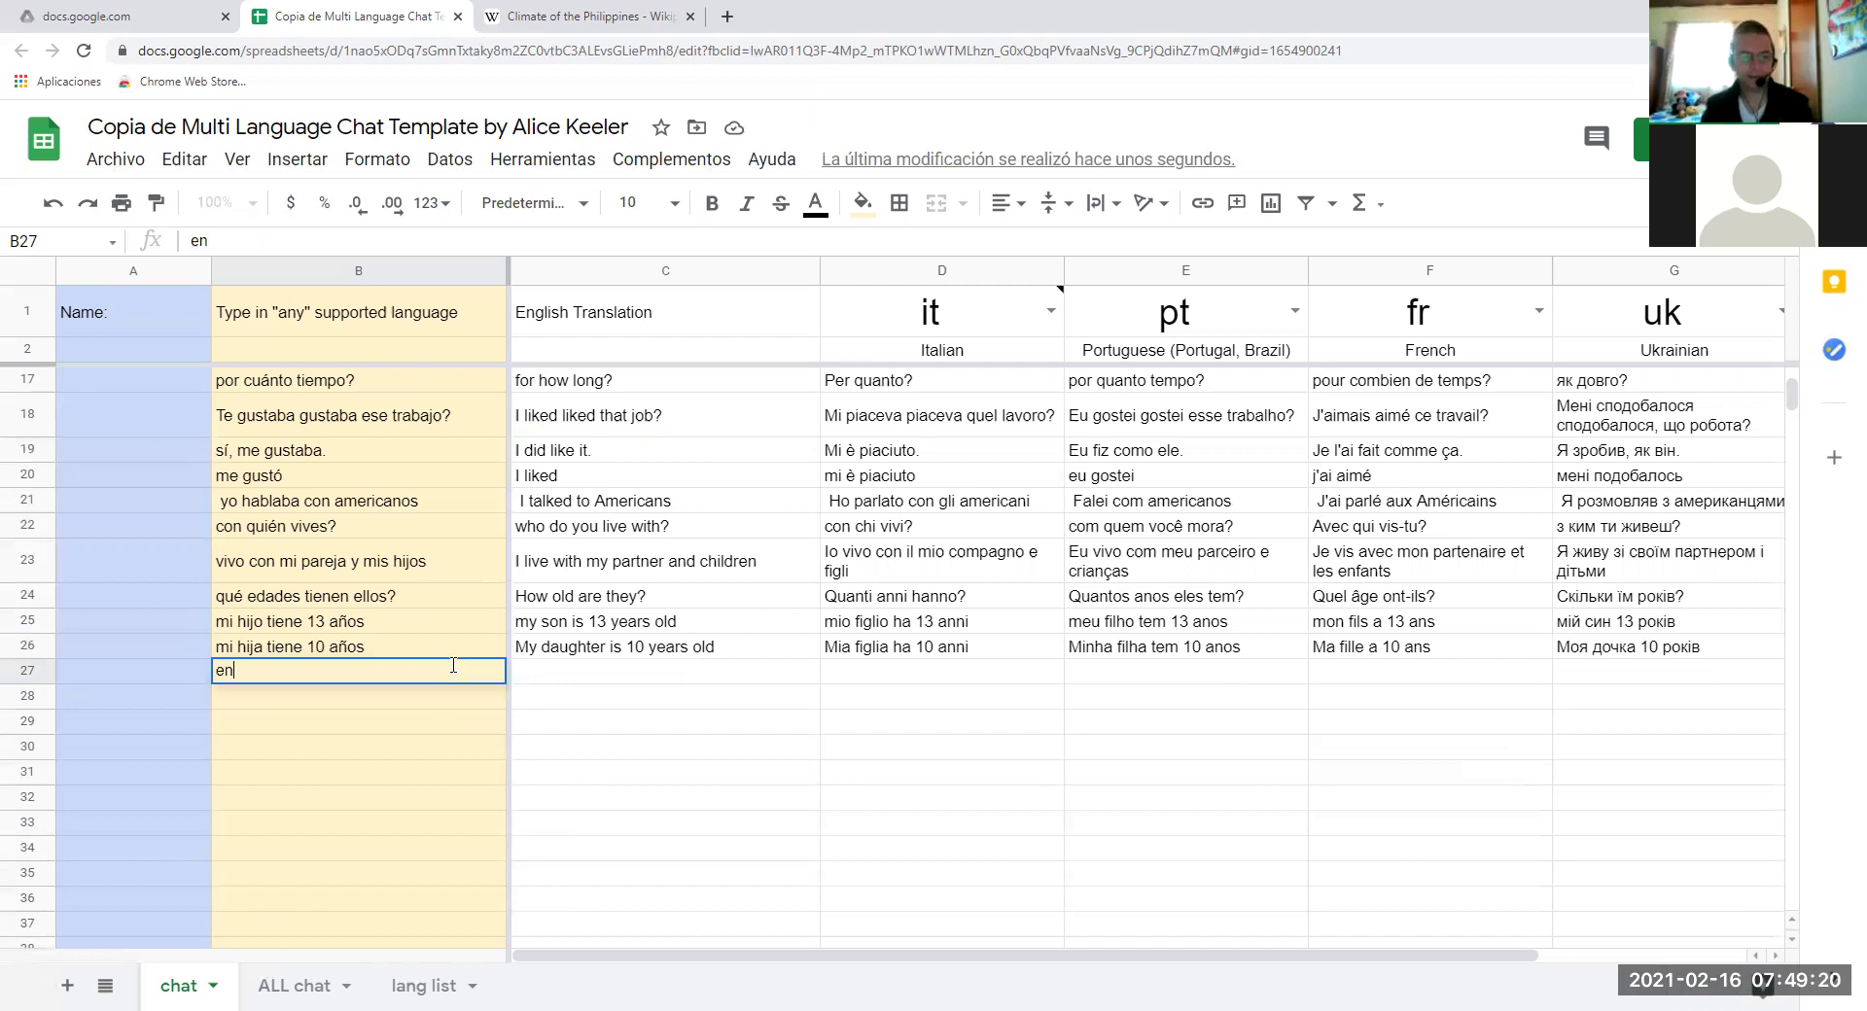
pyautogui.write(' que')
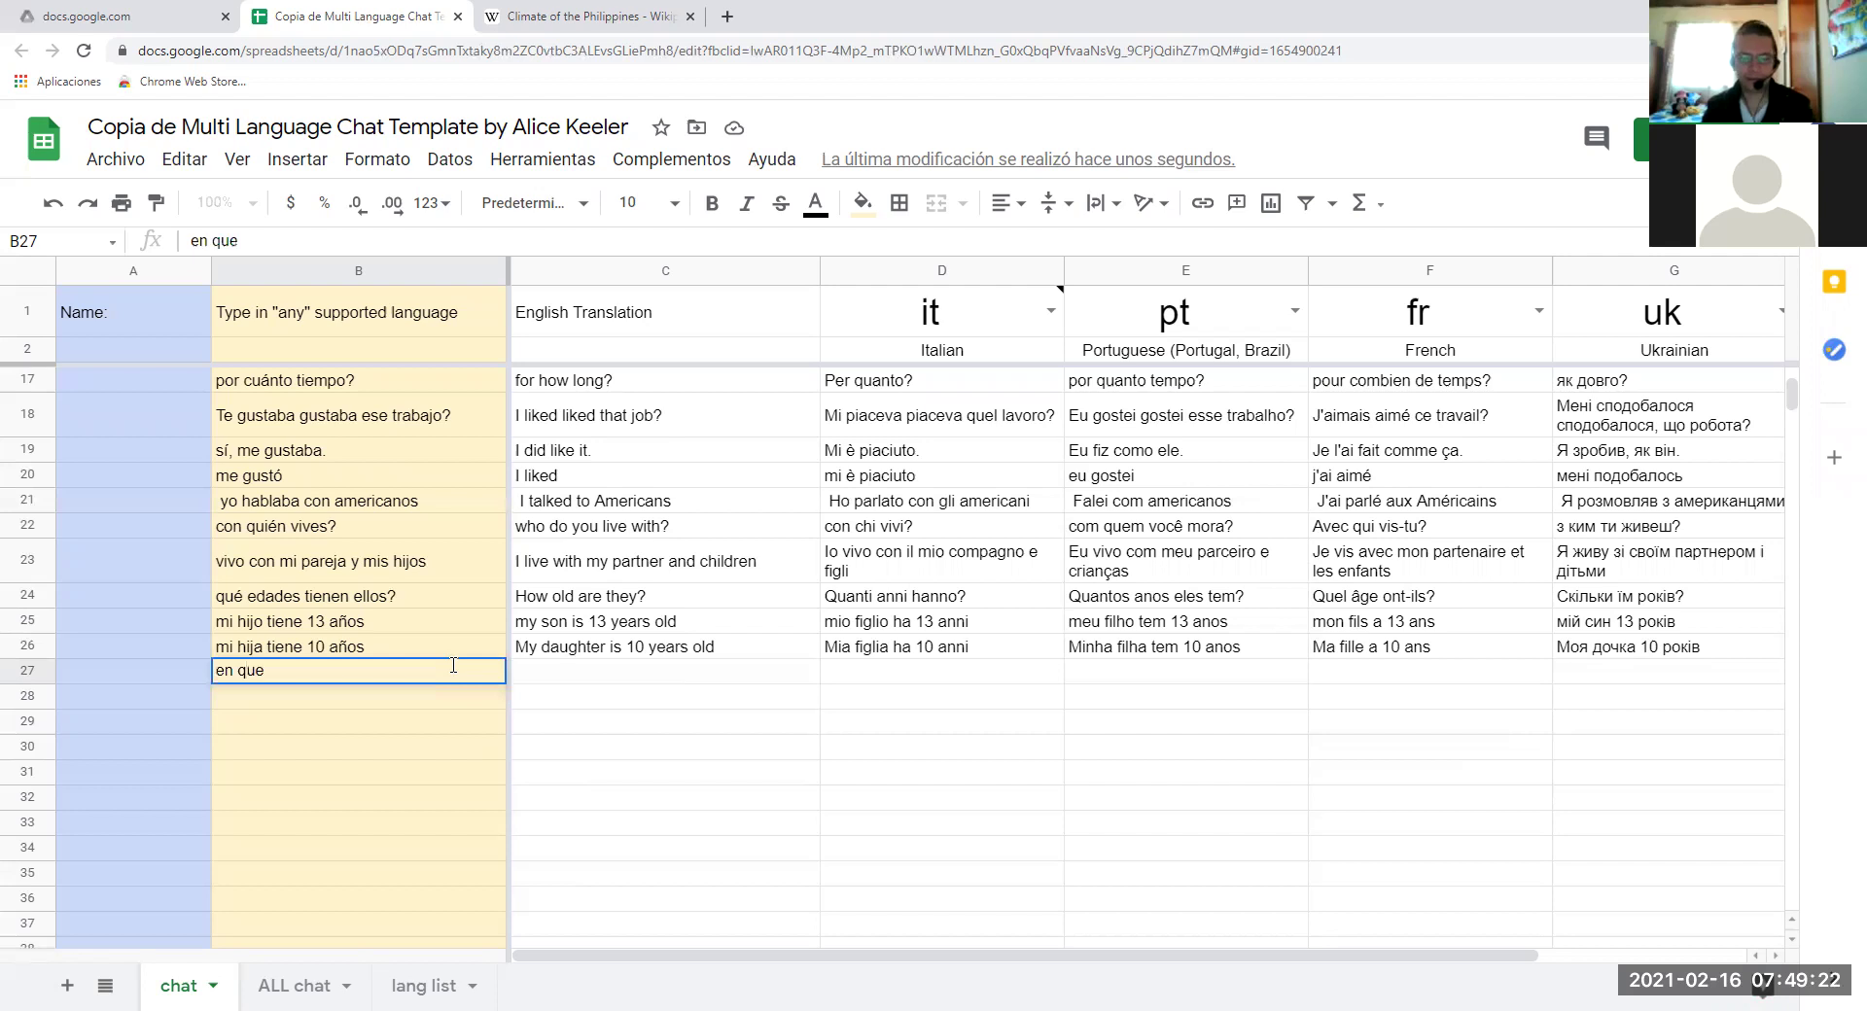
pyautogui.press('BackSpace')
pyautogui.write('é')
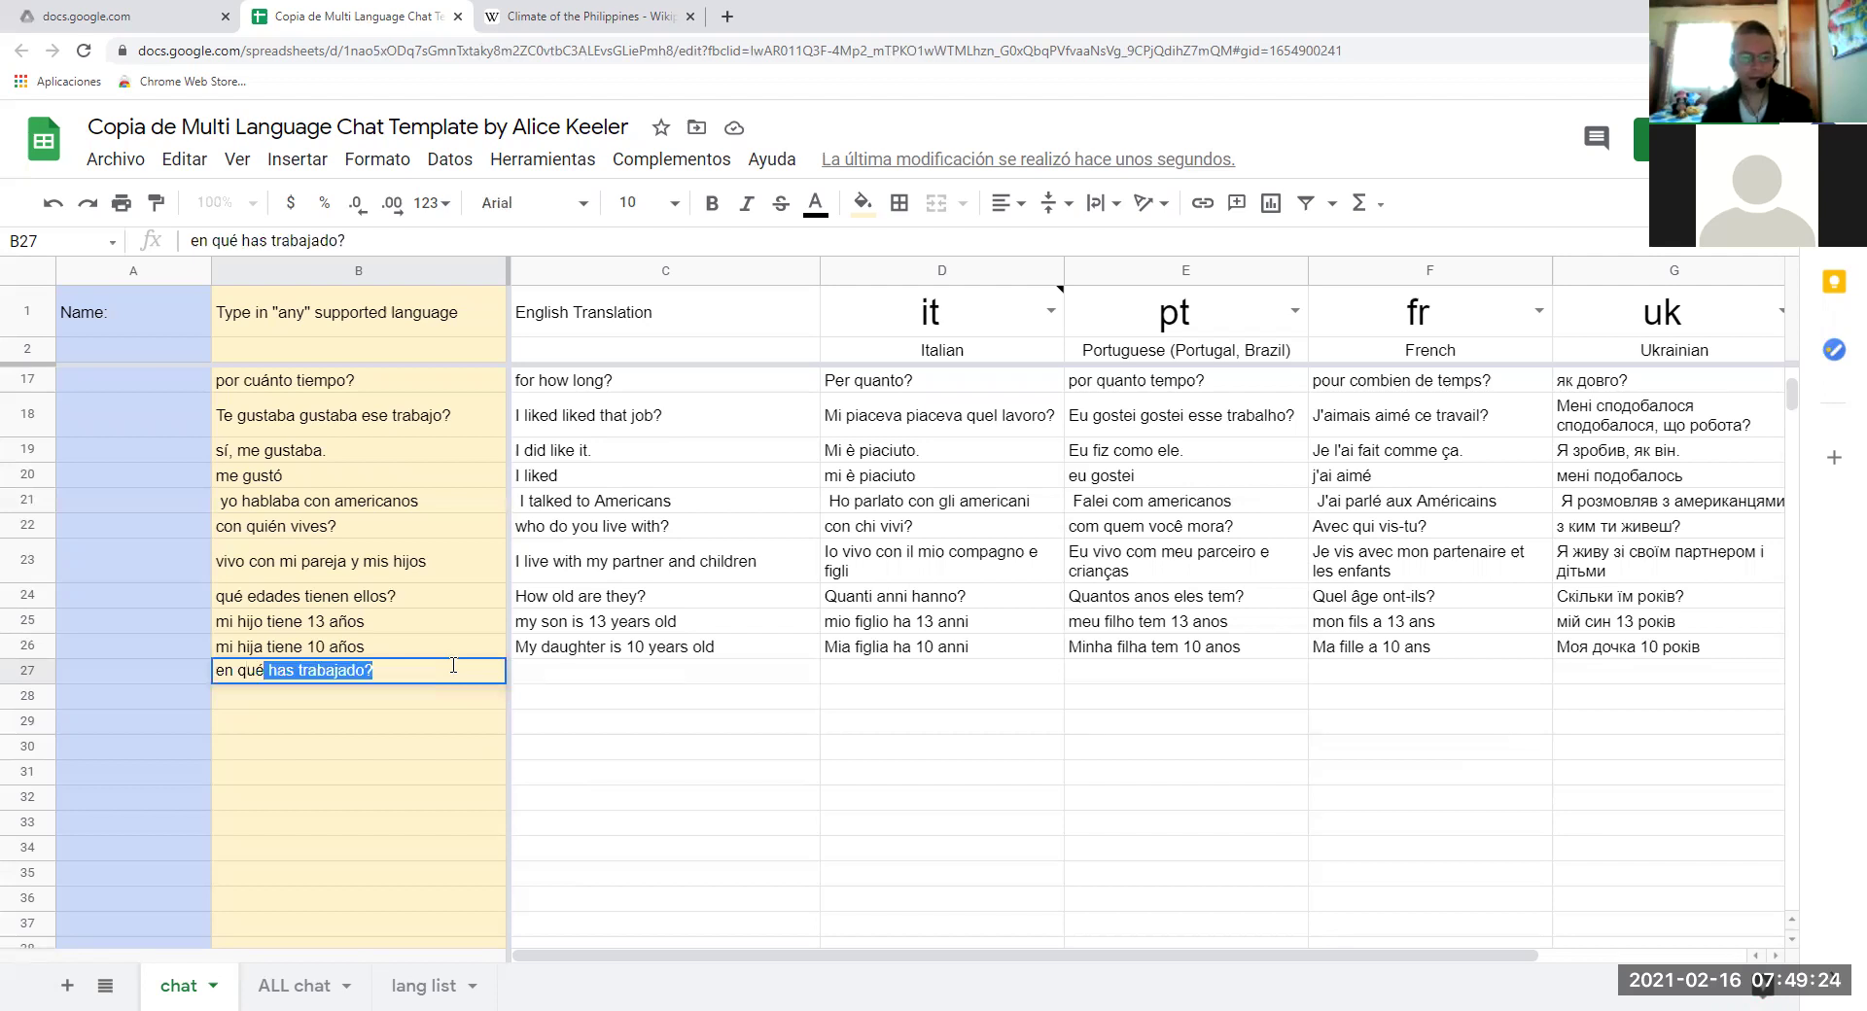
pyautogui.write(' grado ')
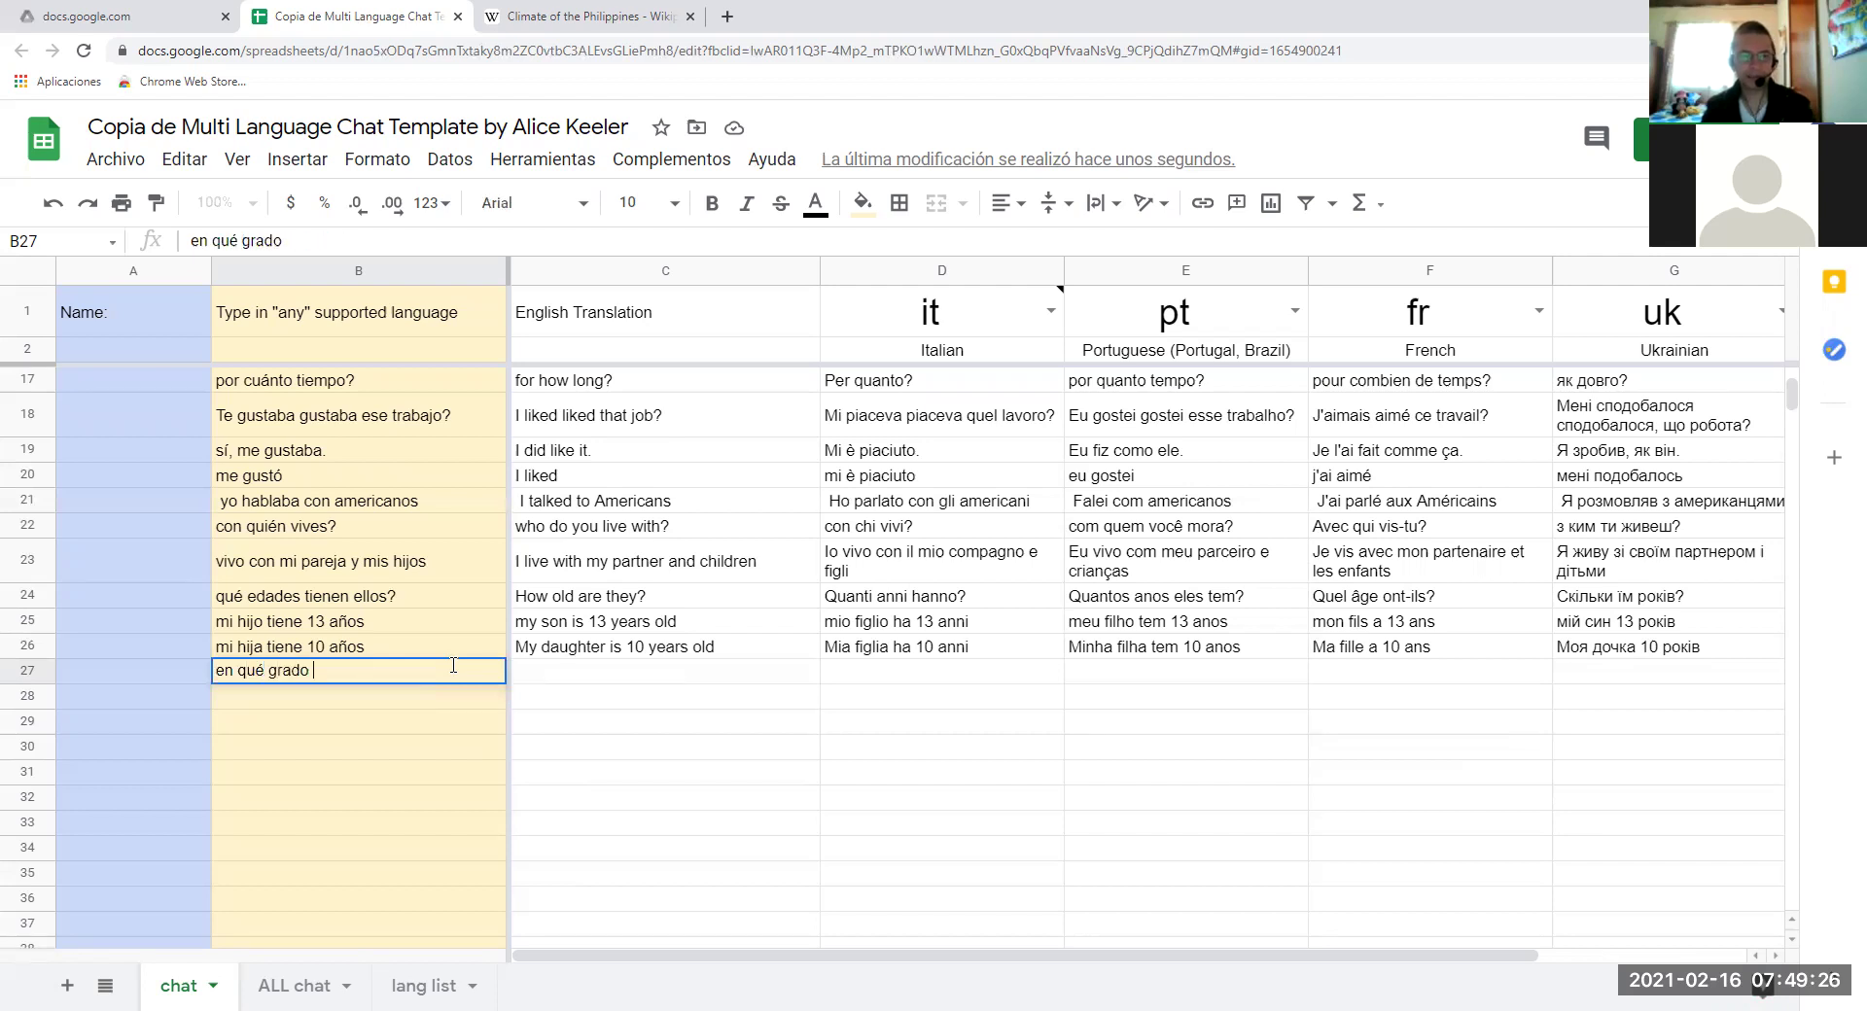
pyautogui.write('está')
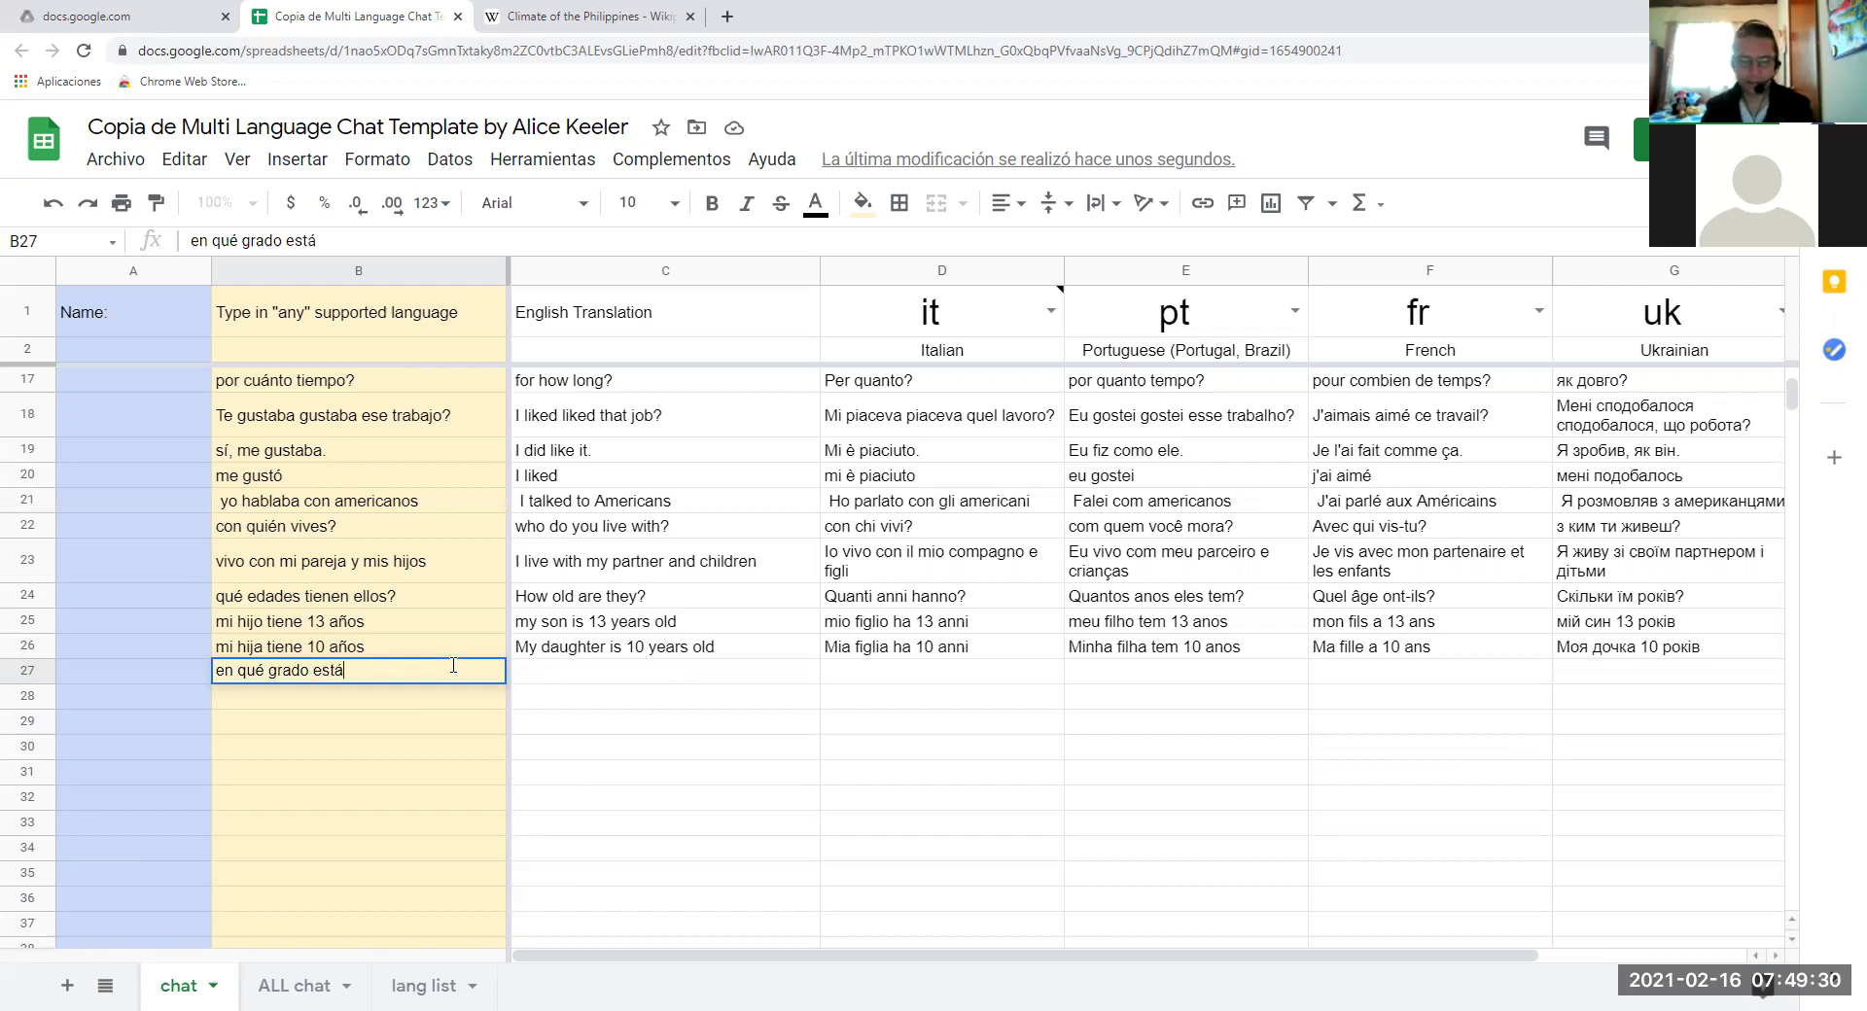
pyautogui.write('n')
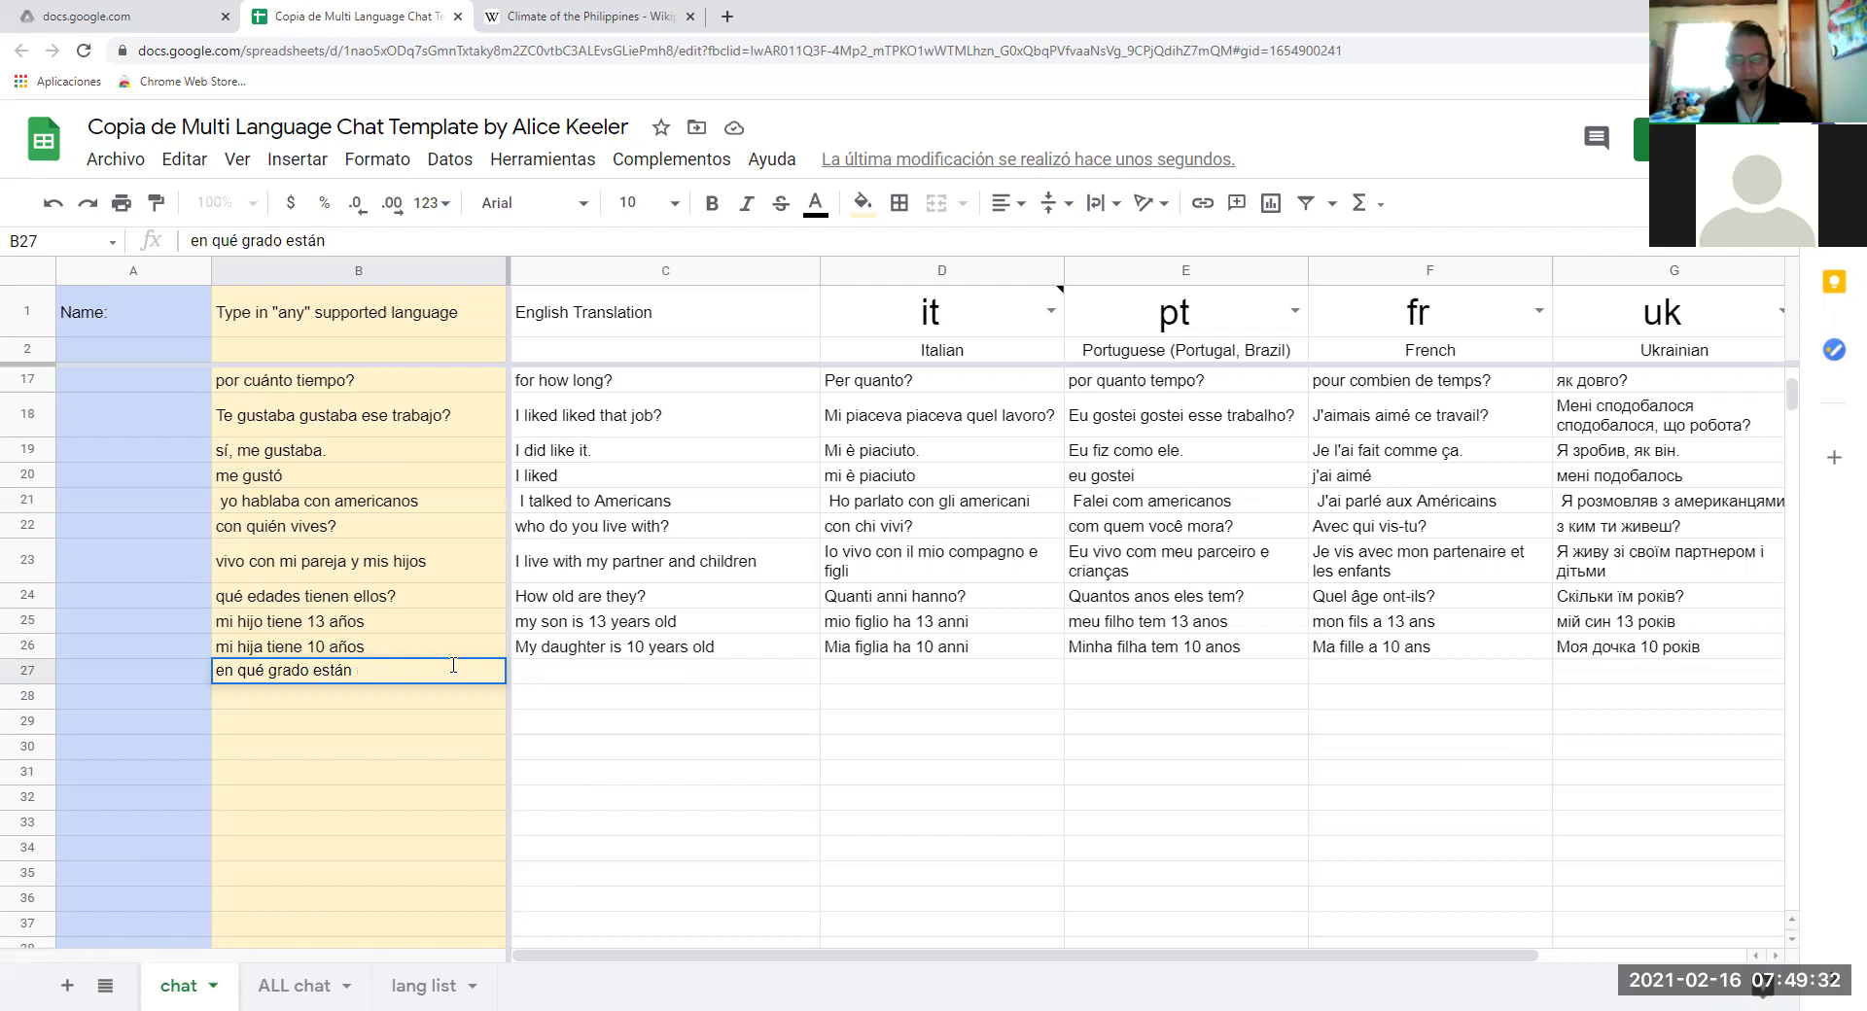
pyautogui.write('?')
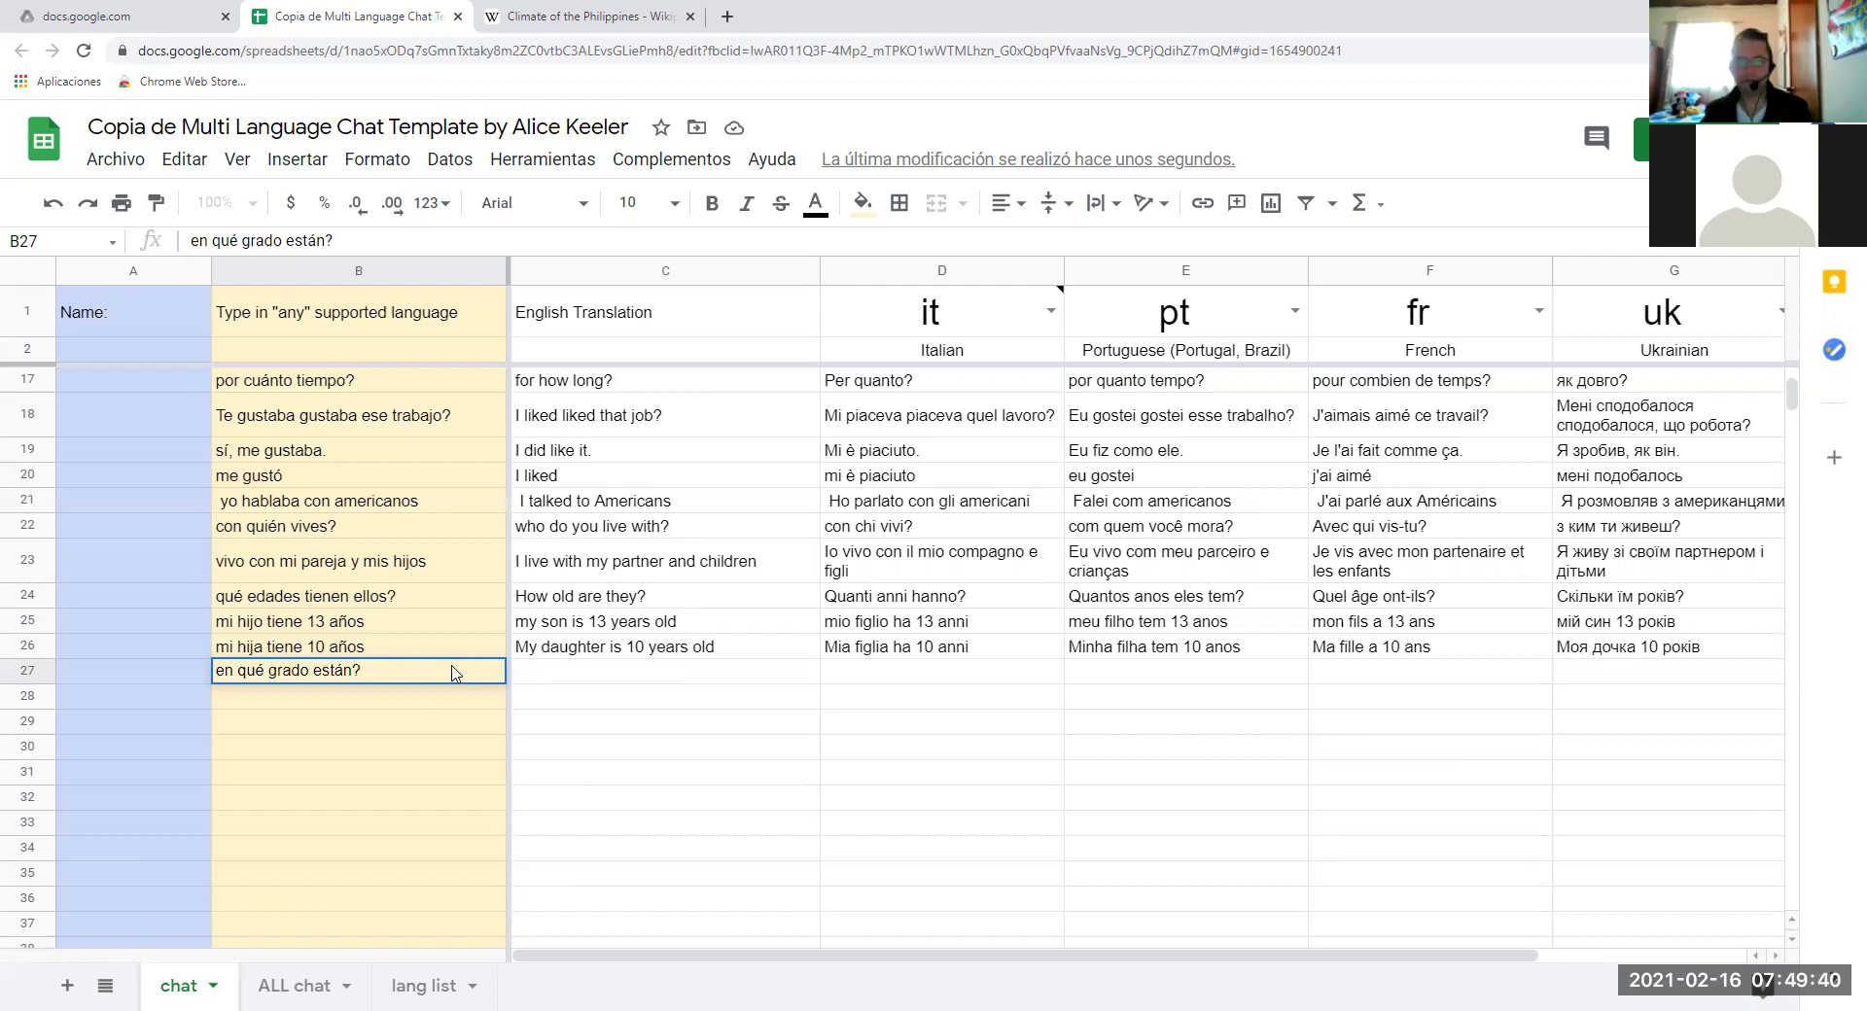
pyautogui.press('Return')
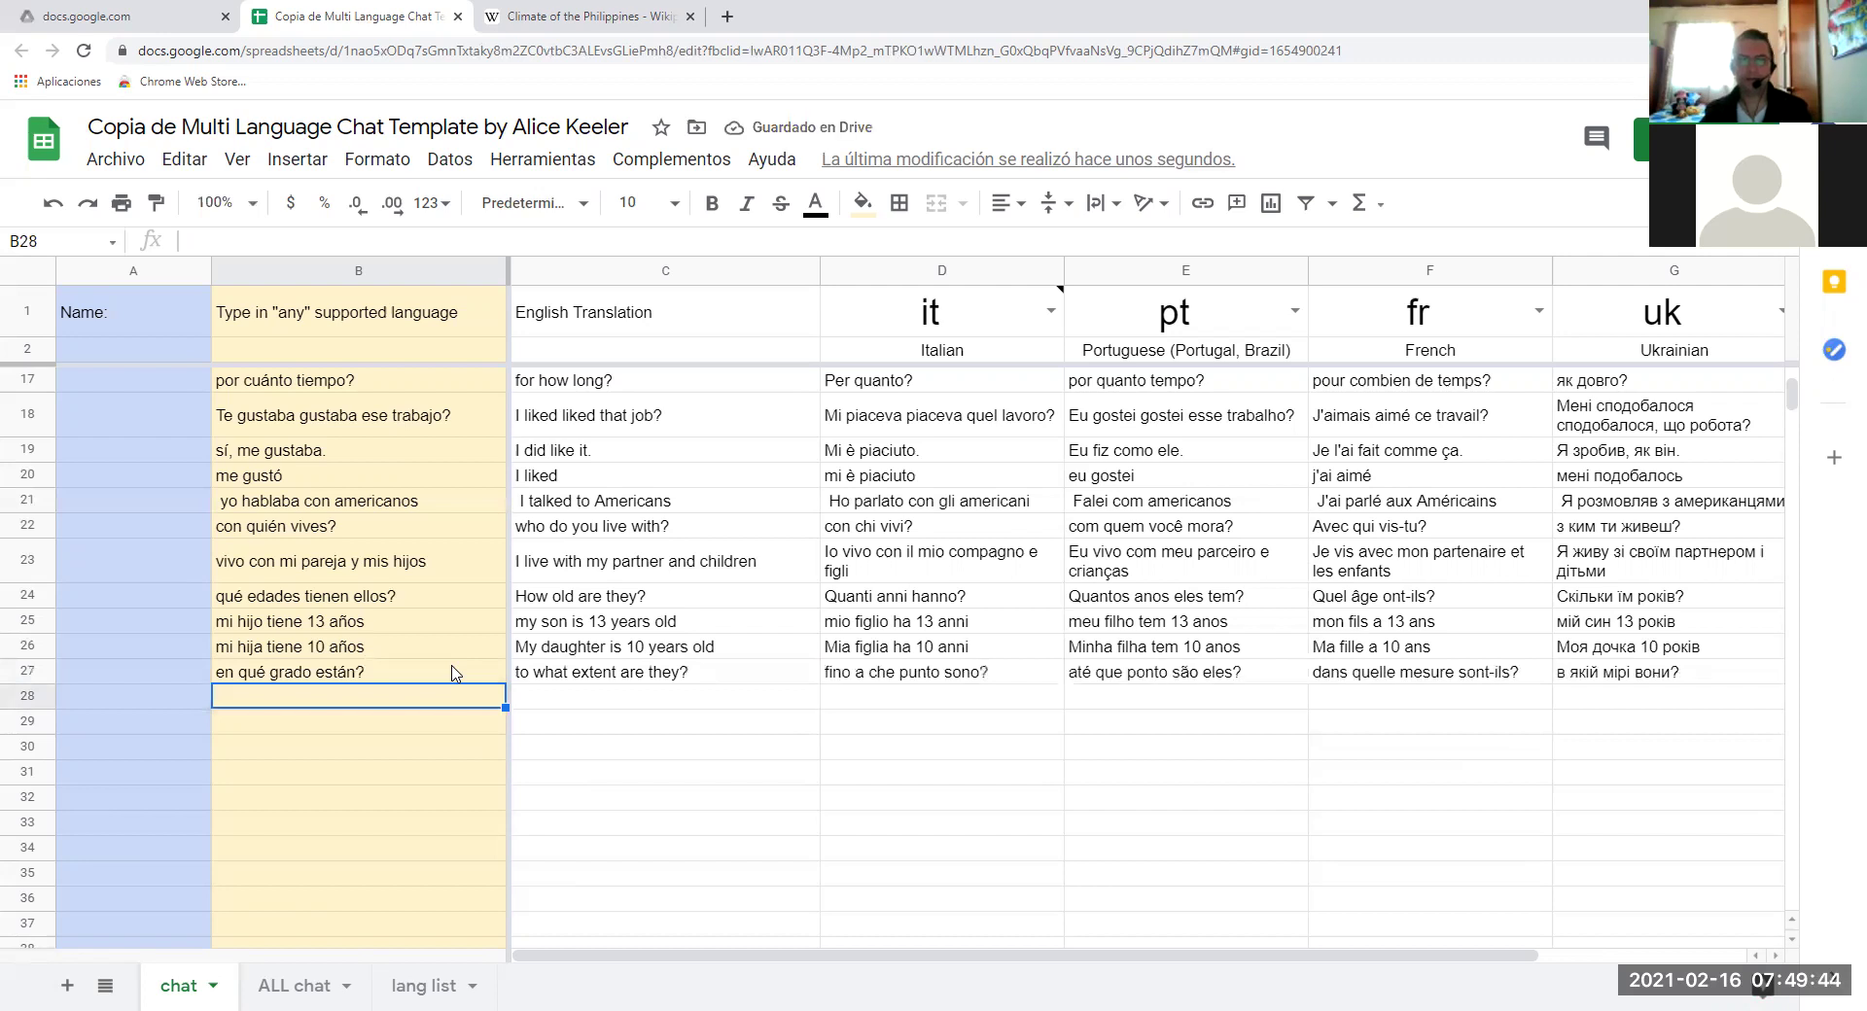
# Replace the word "grado" with "curso" in cell B27 so the question reads "en qué curso están?".
pyautogui.click(455, 671)
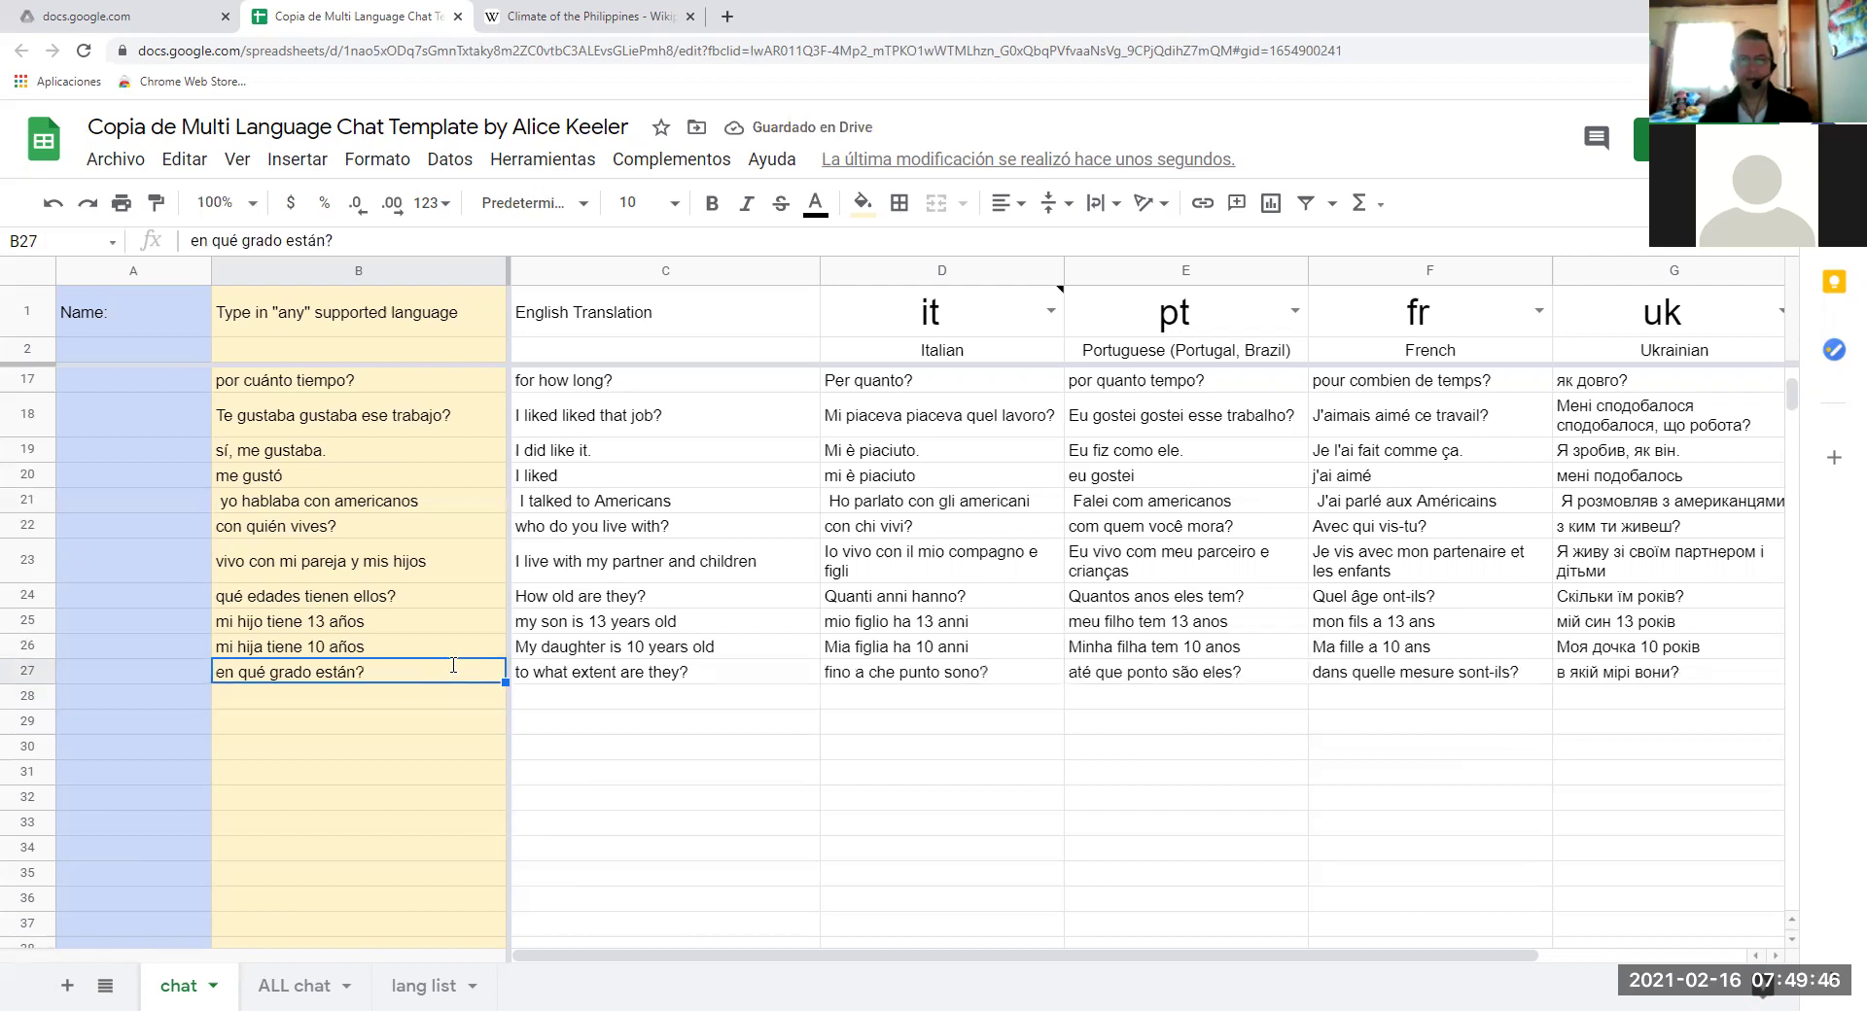
pyautogui.doubleClick(453, 668)
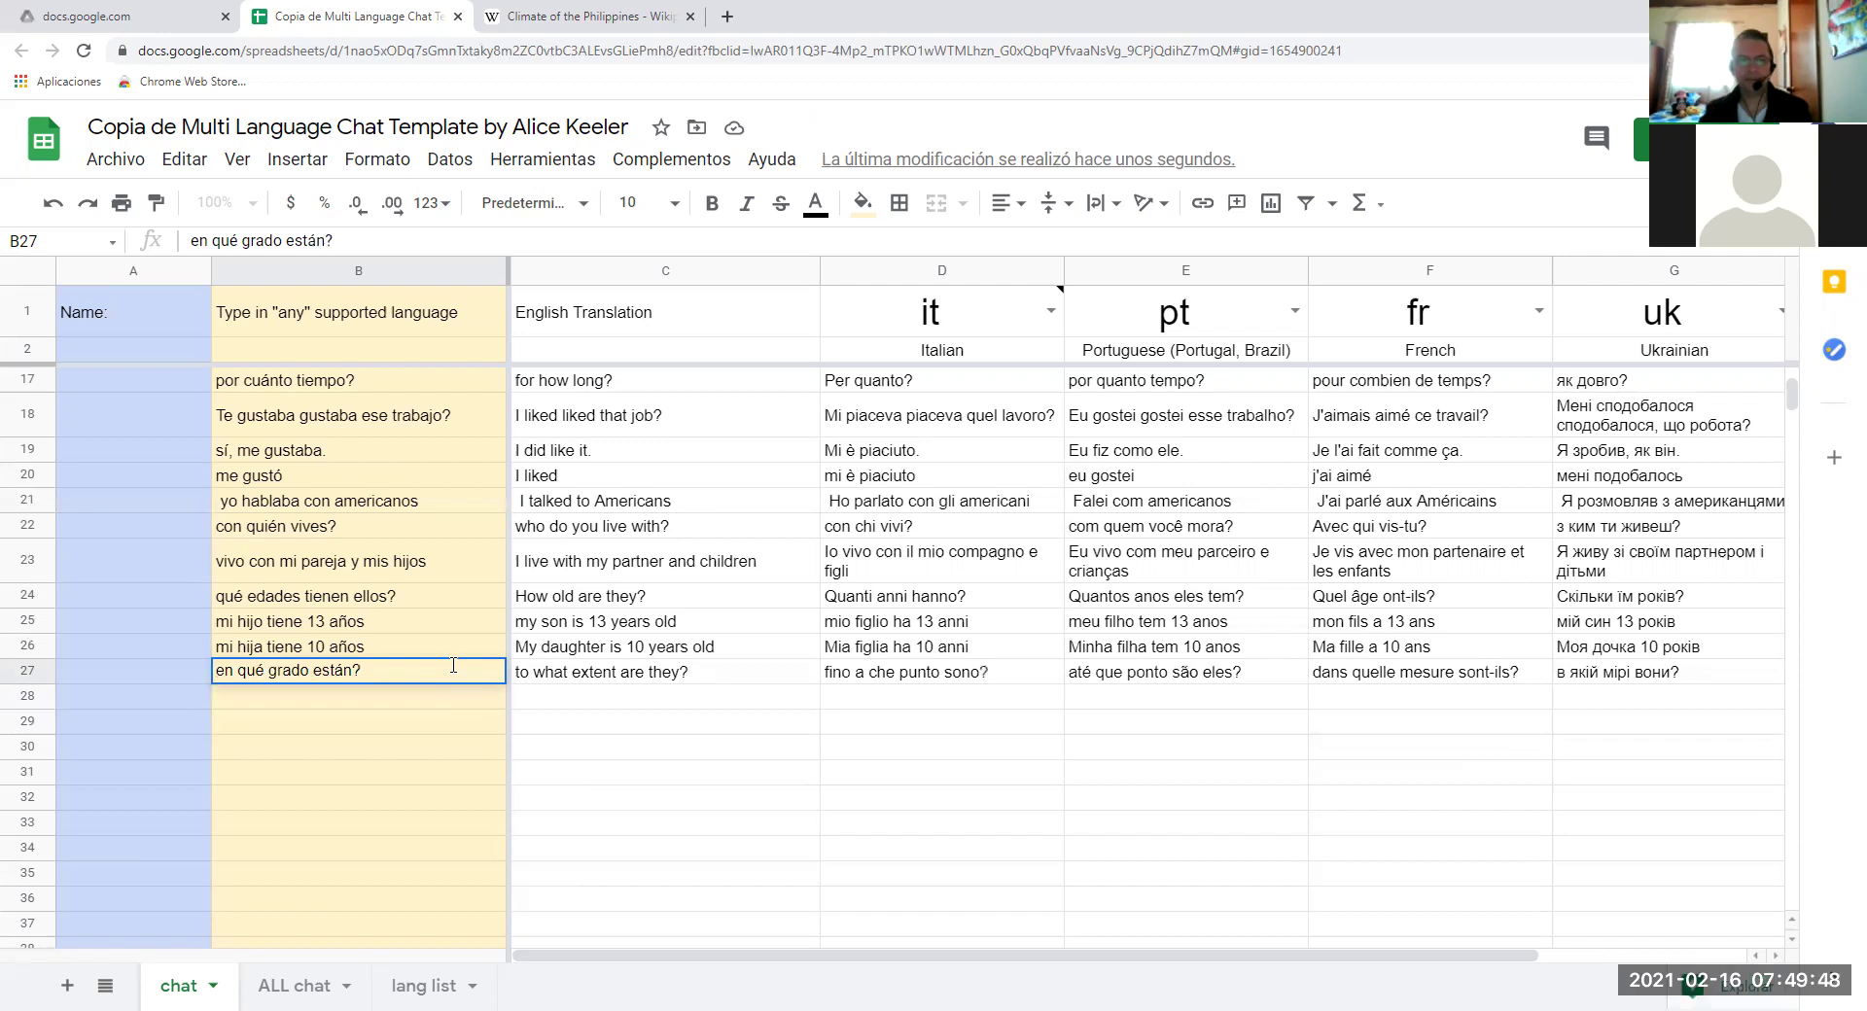
pyautogui.click(307, 671)
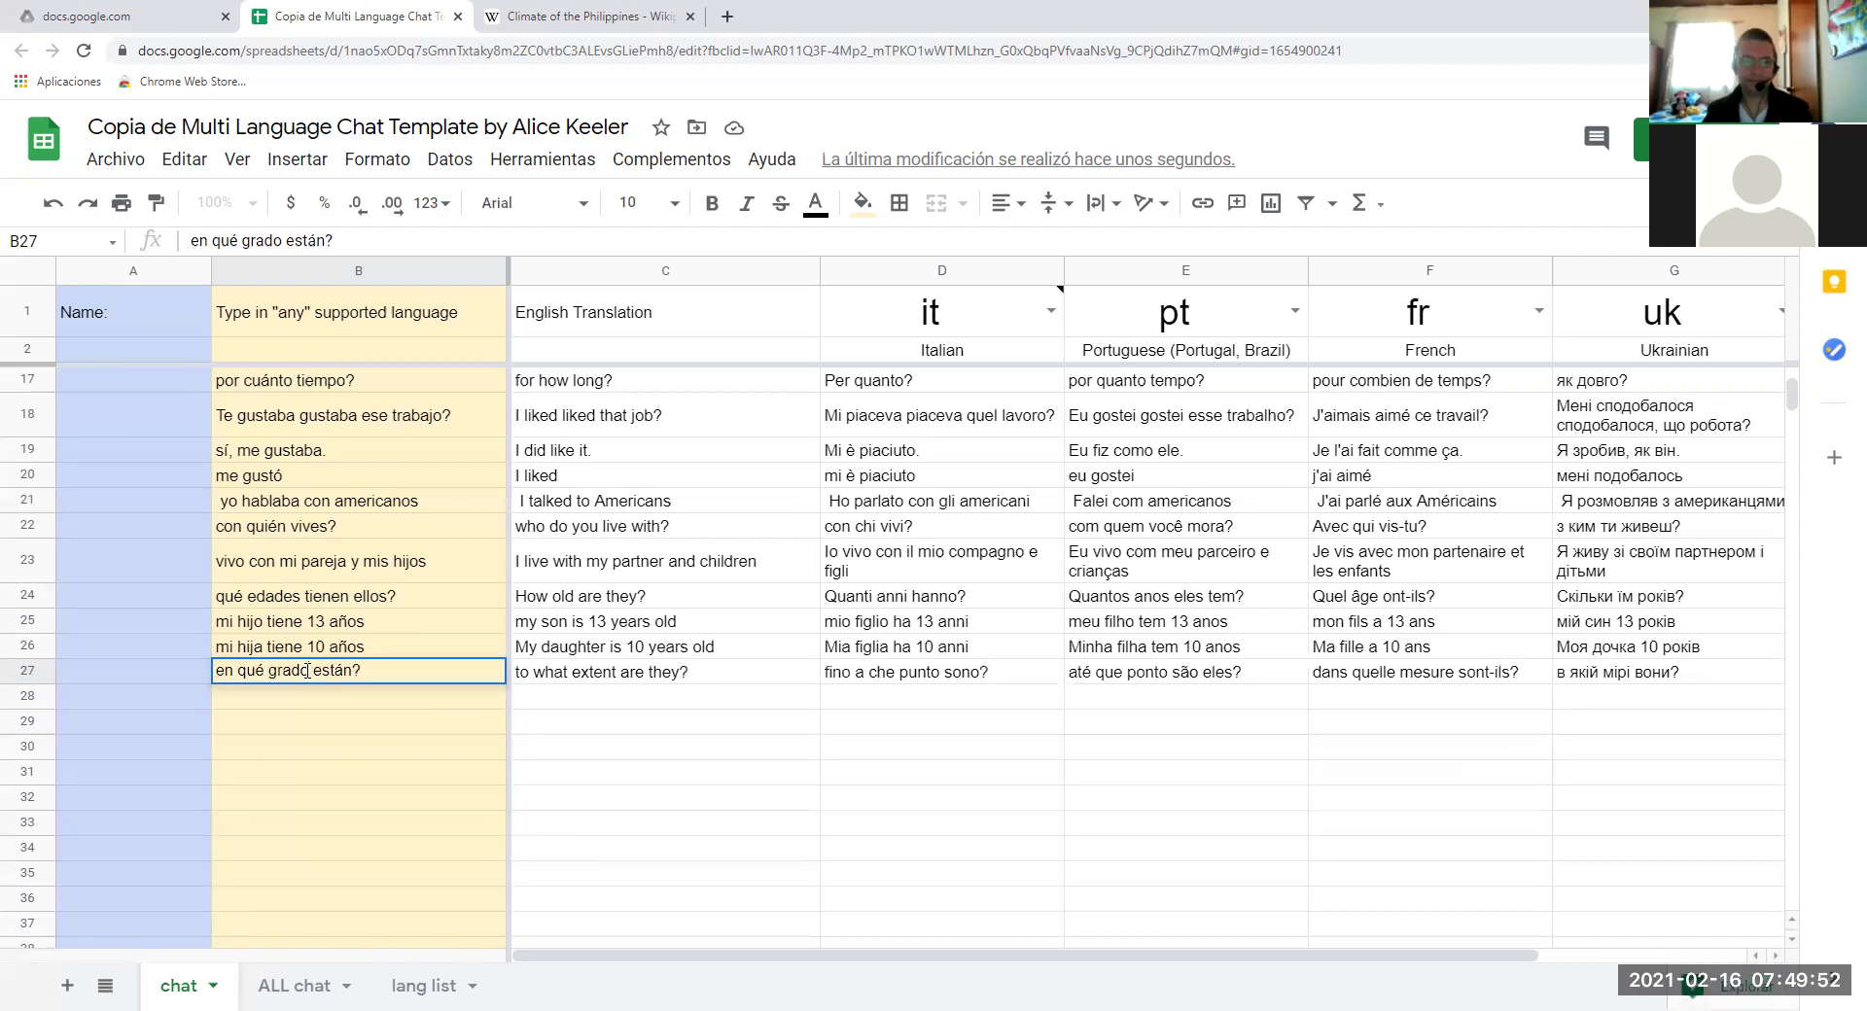
pyautogui.doubleClick(307, 671)
pyautogui.press('BackSpace')
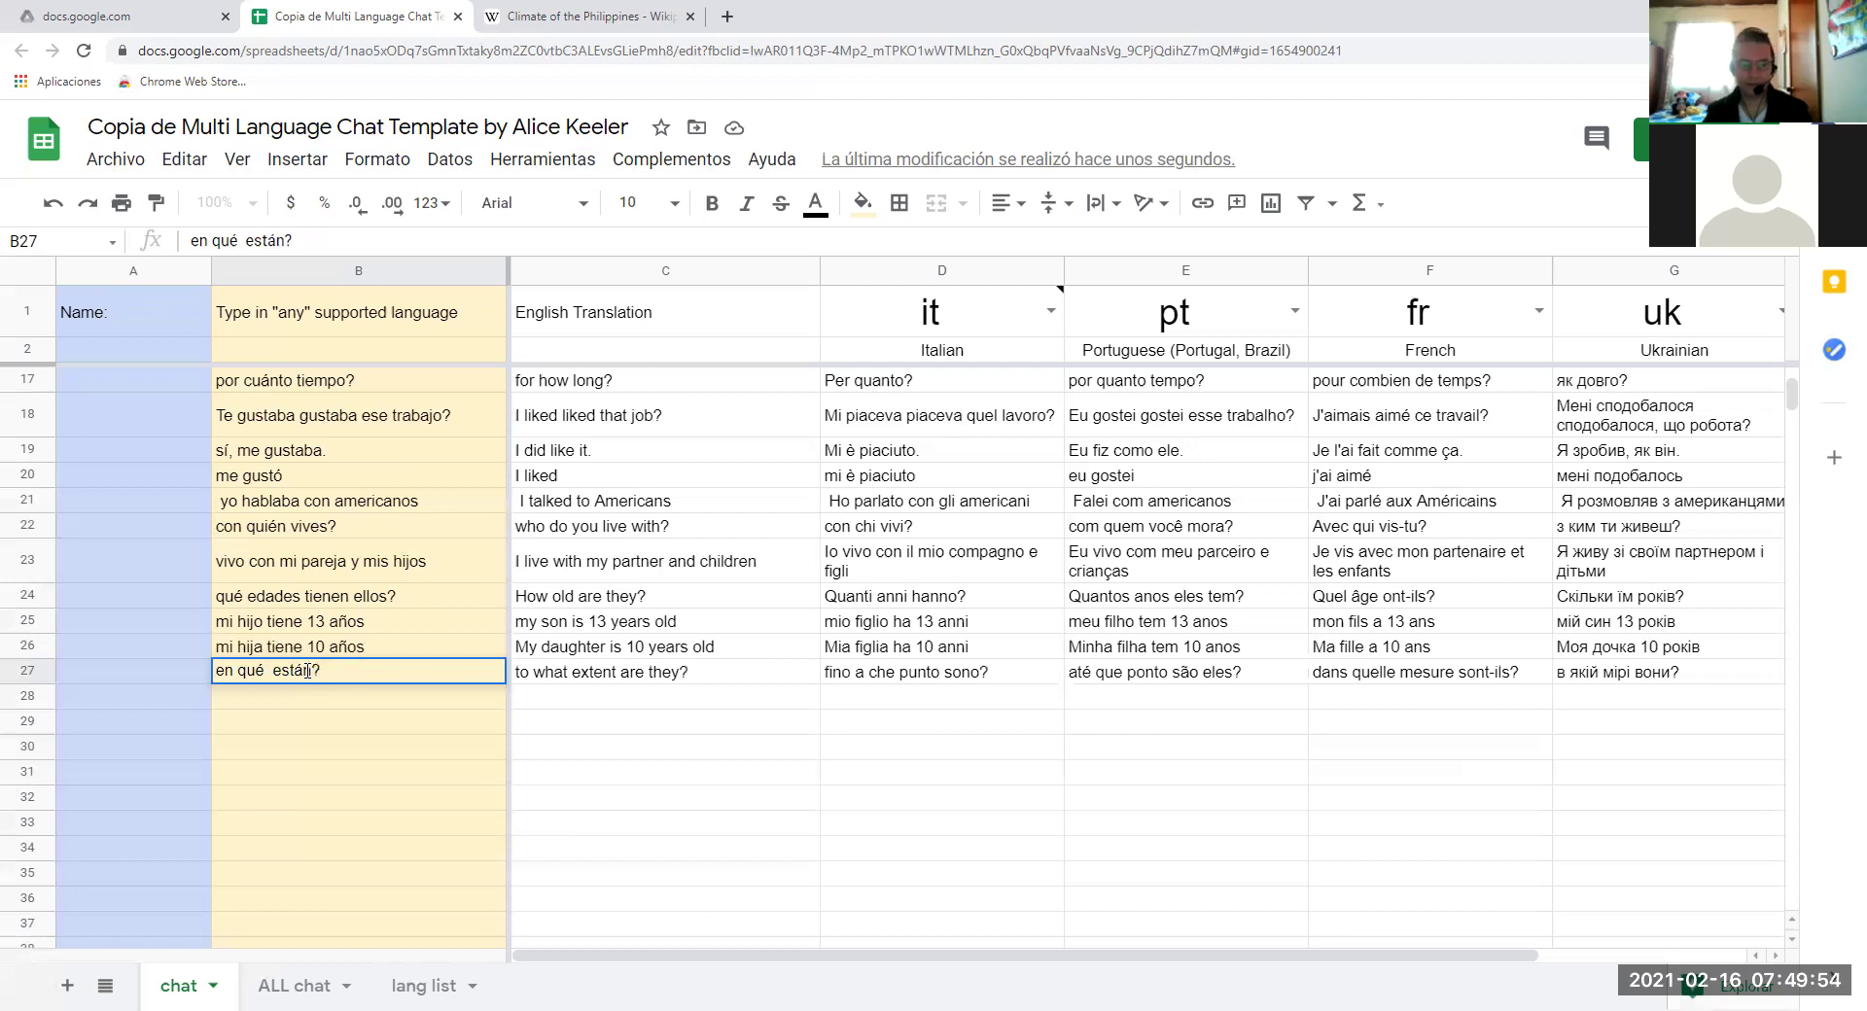
pyautogui.write('curs')
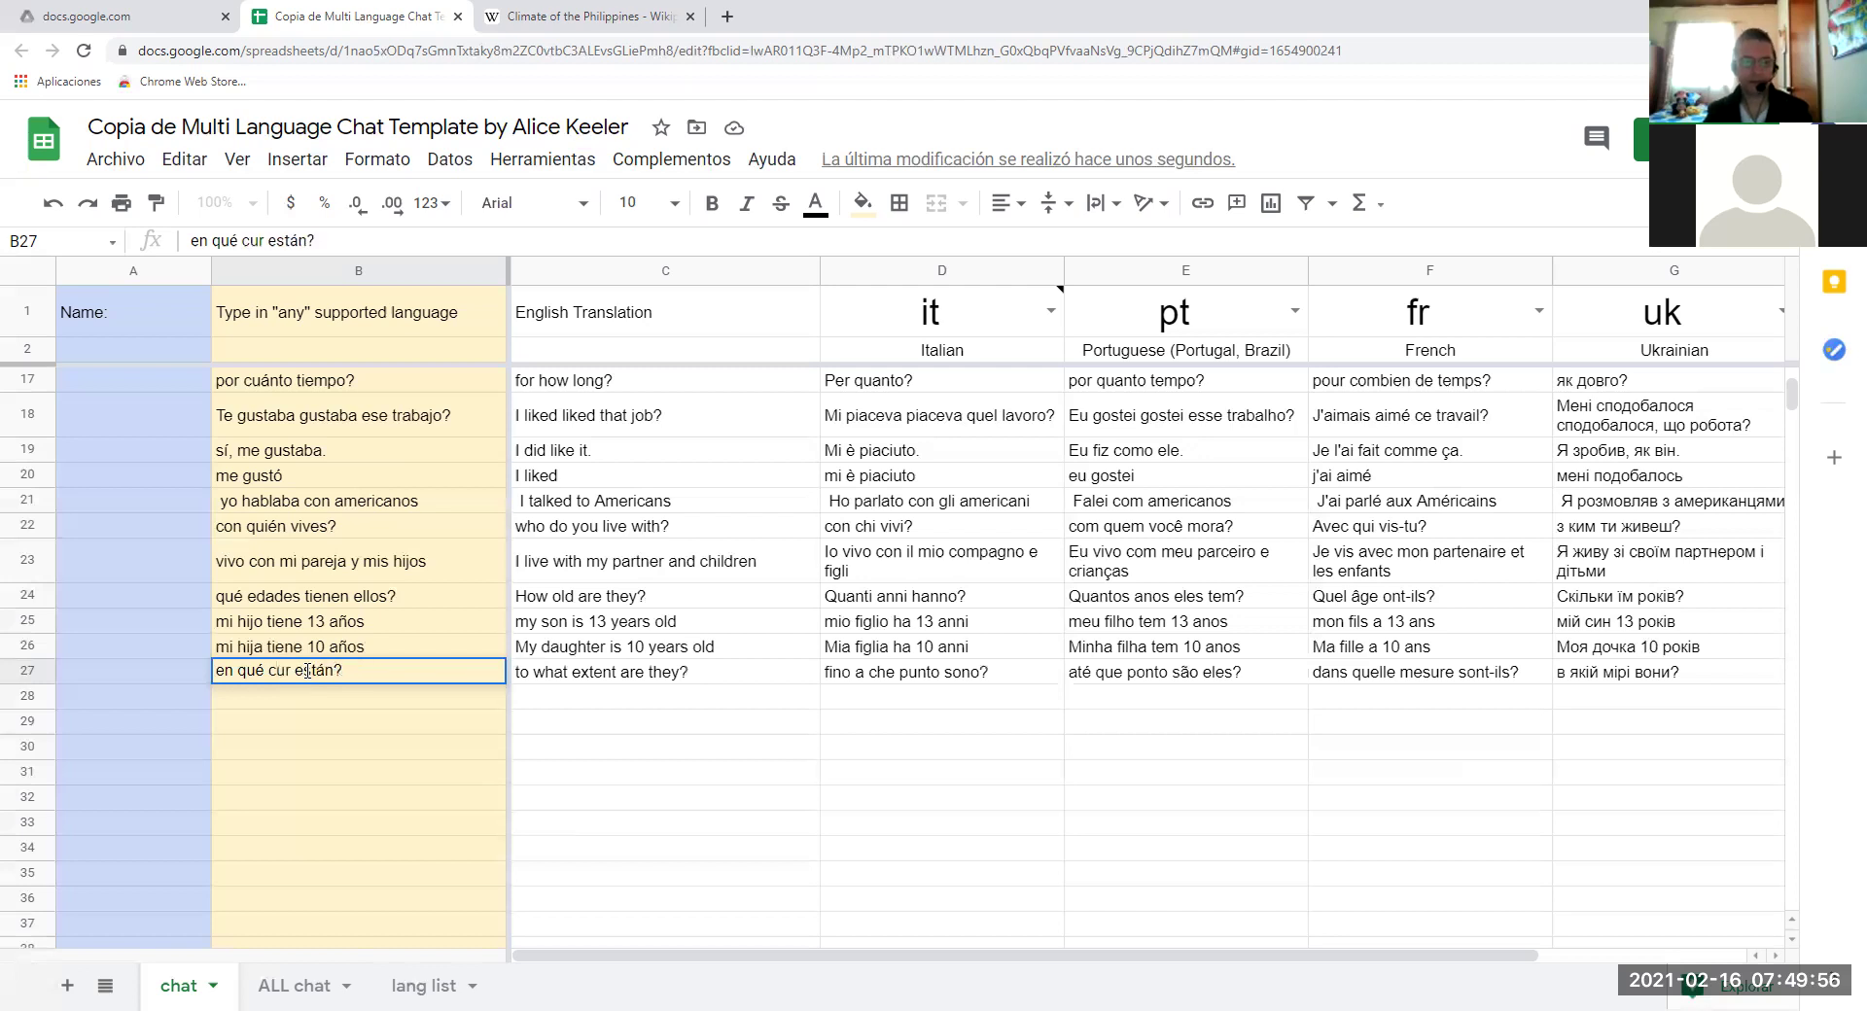
pyautogui.write('o')
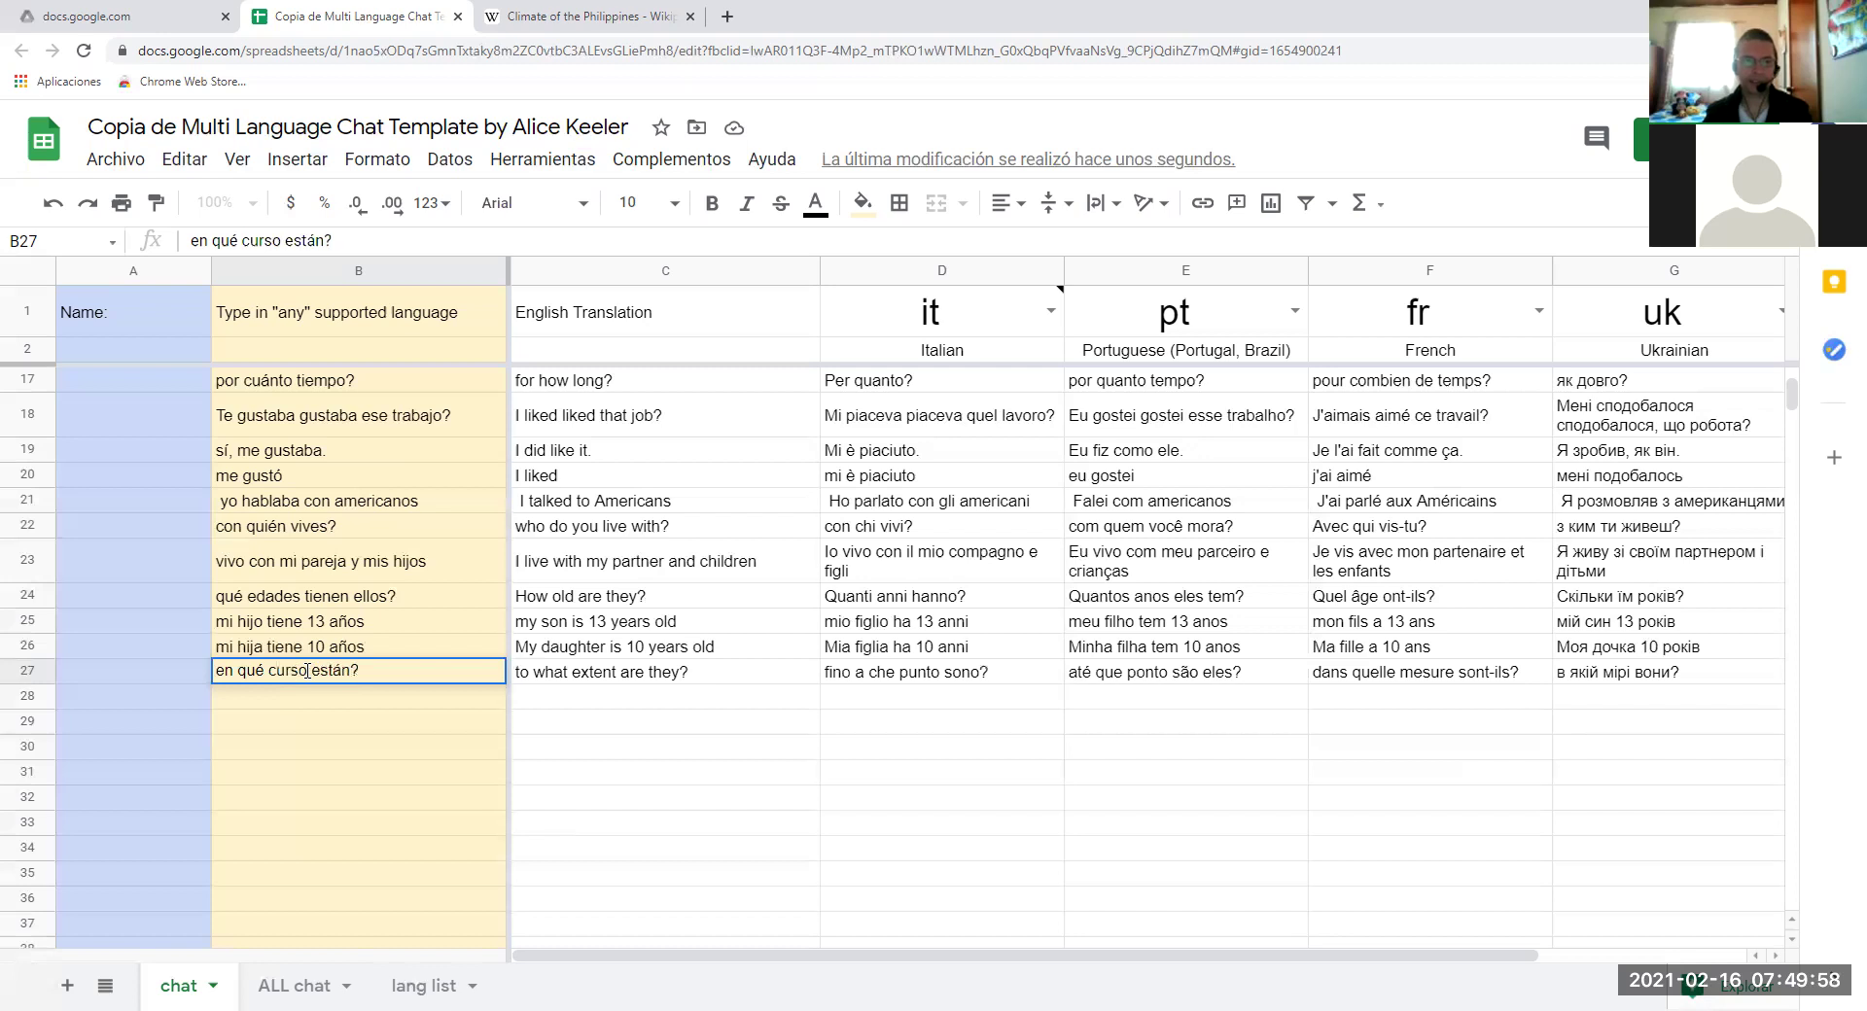
pyautogui.press('Return')
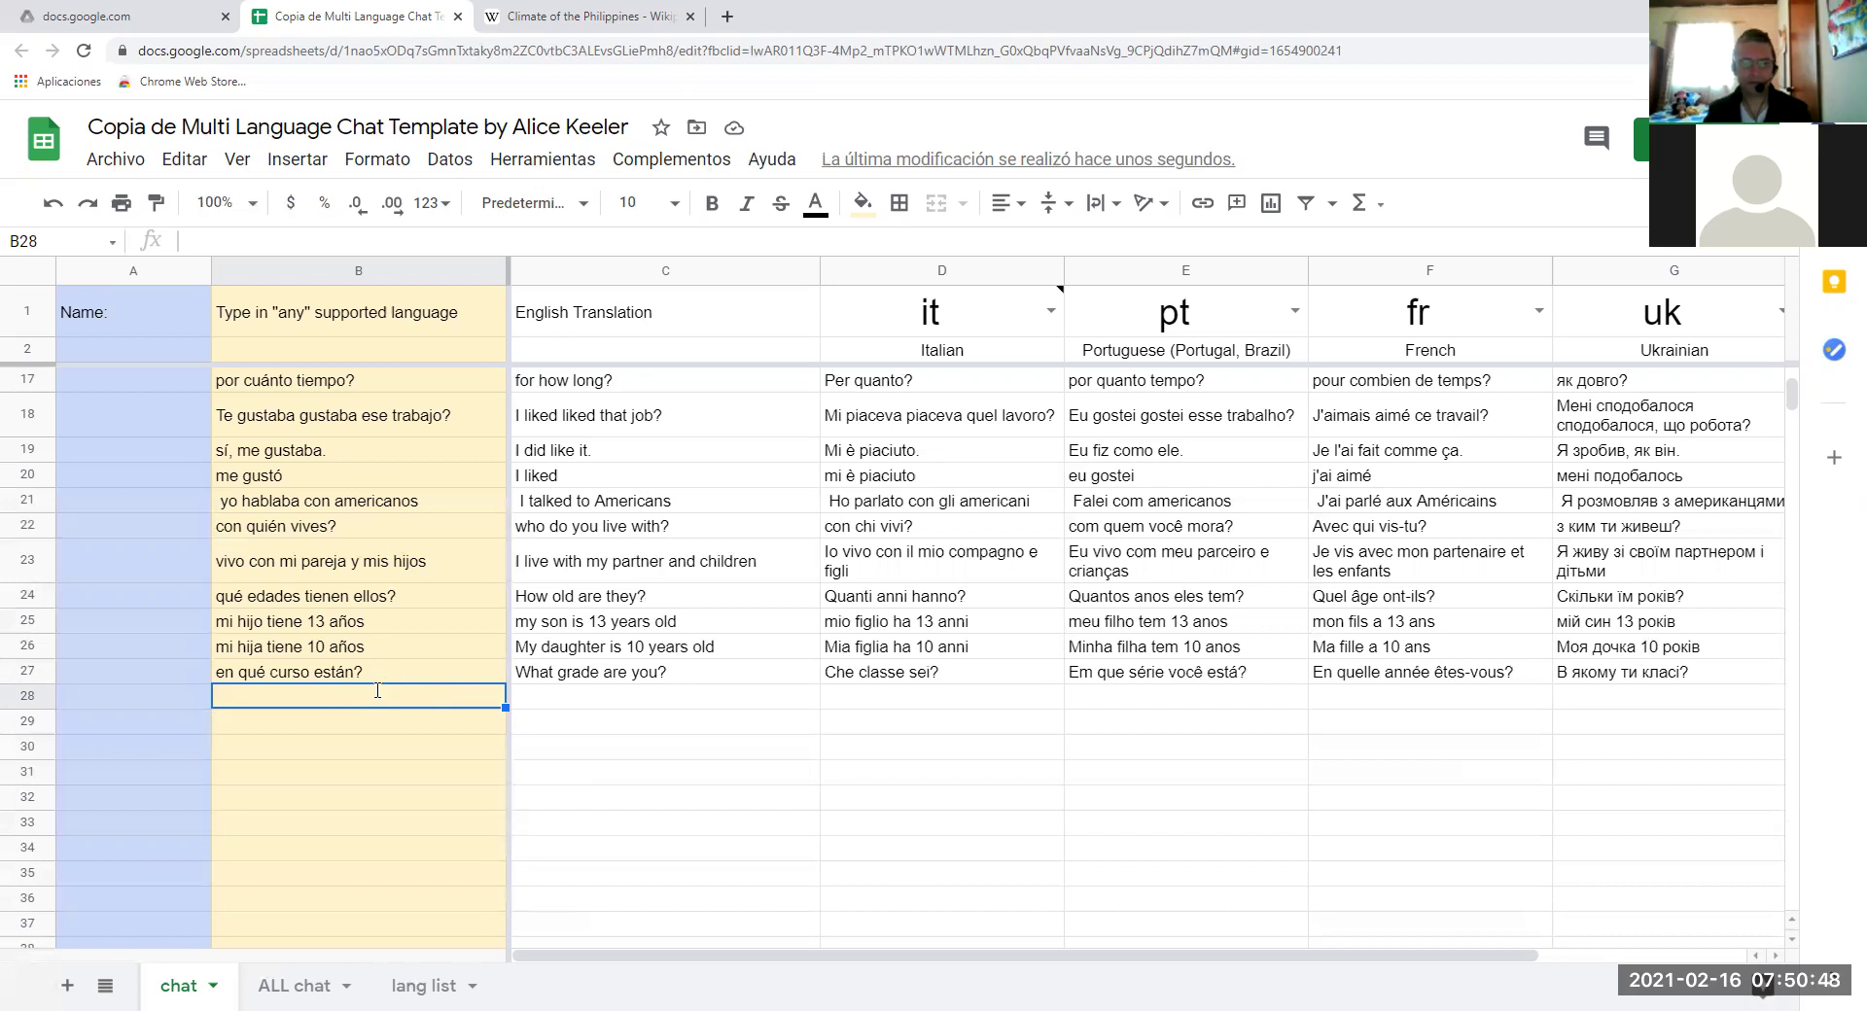
# Enter the sentence "antes teníamos desde grado 1 hasta 13" in cell B28.
pyautogui.write('ante')
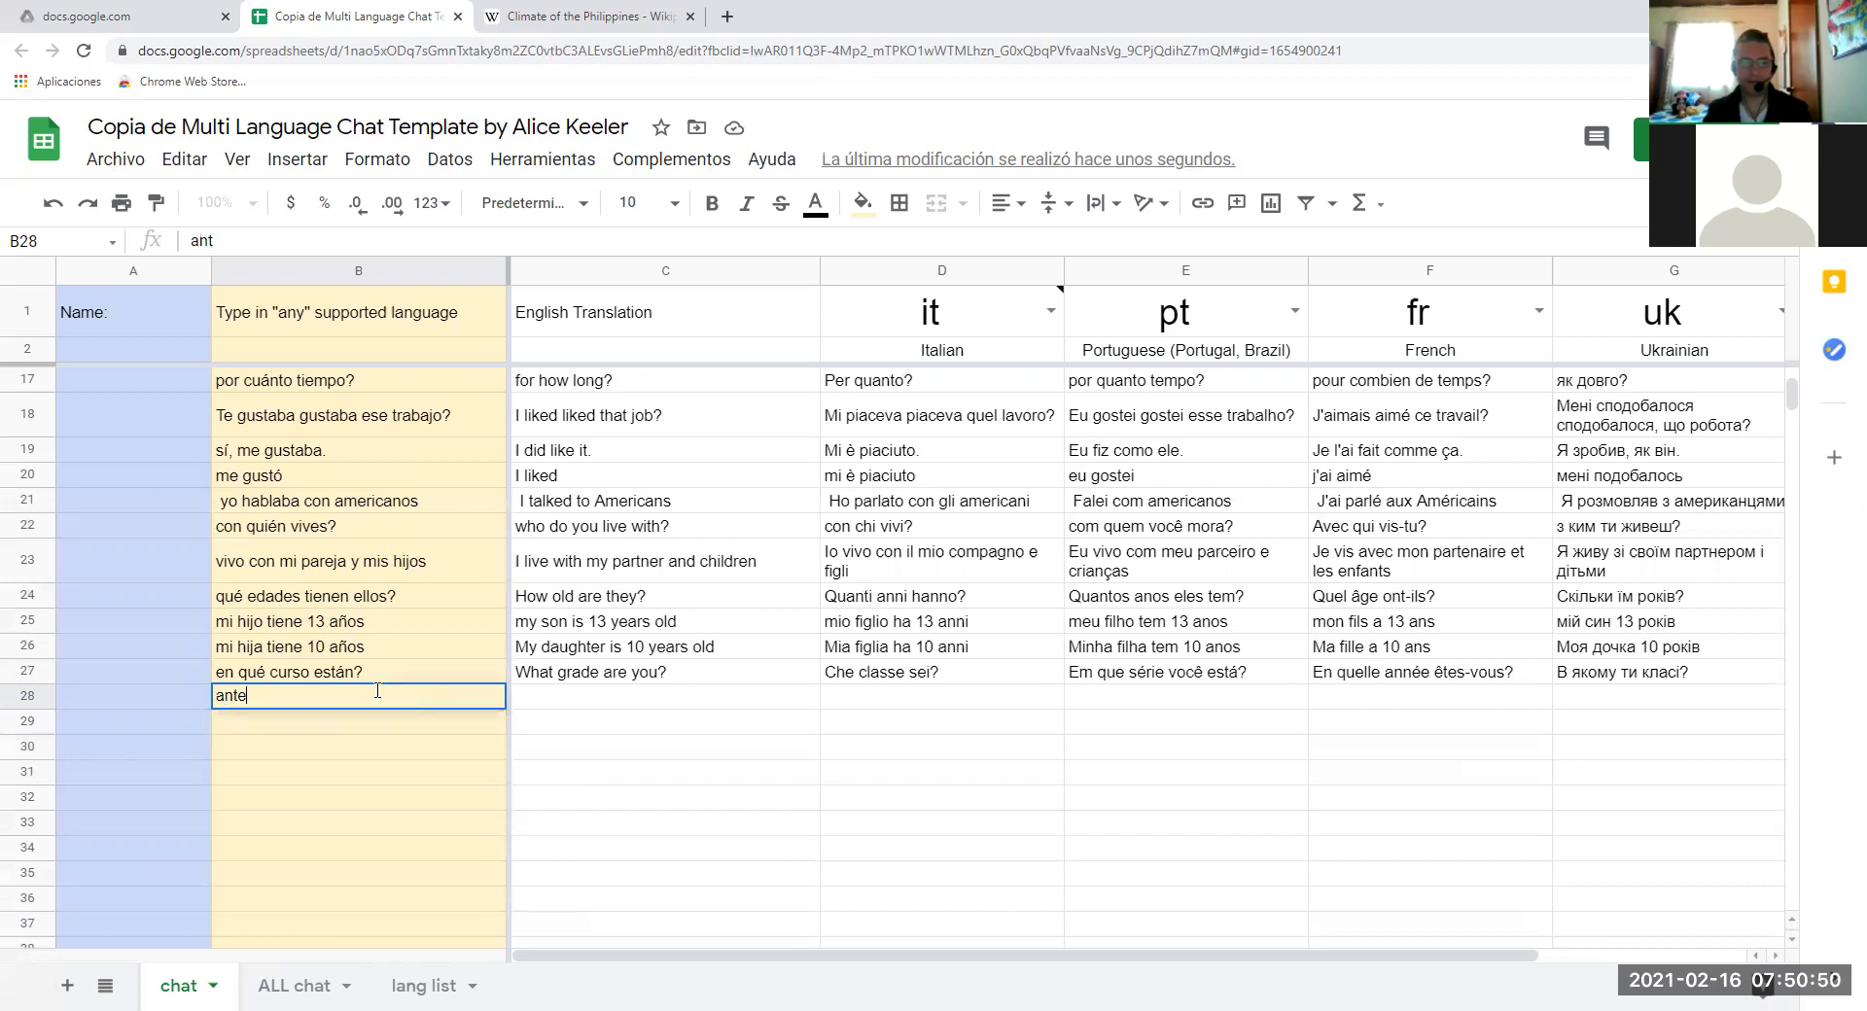
pyautogui.write('s te')
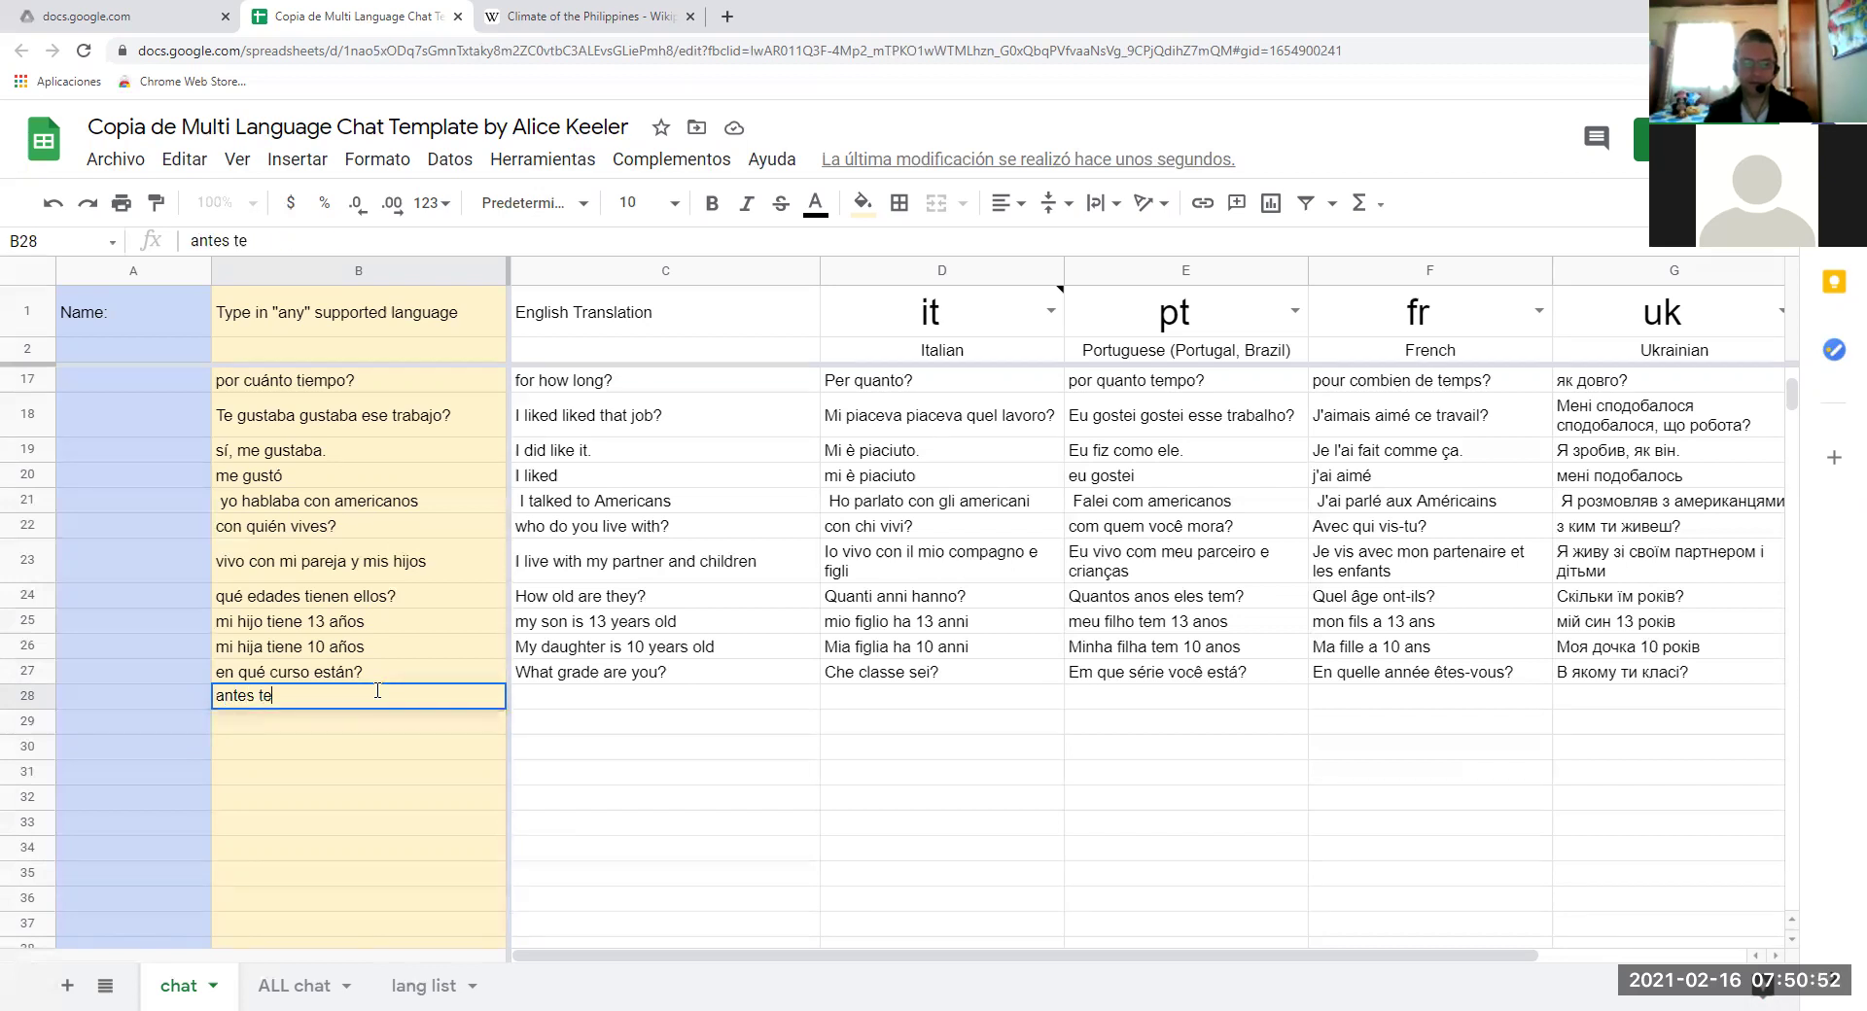
pyautogui.write('níamos')
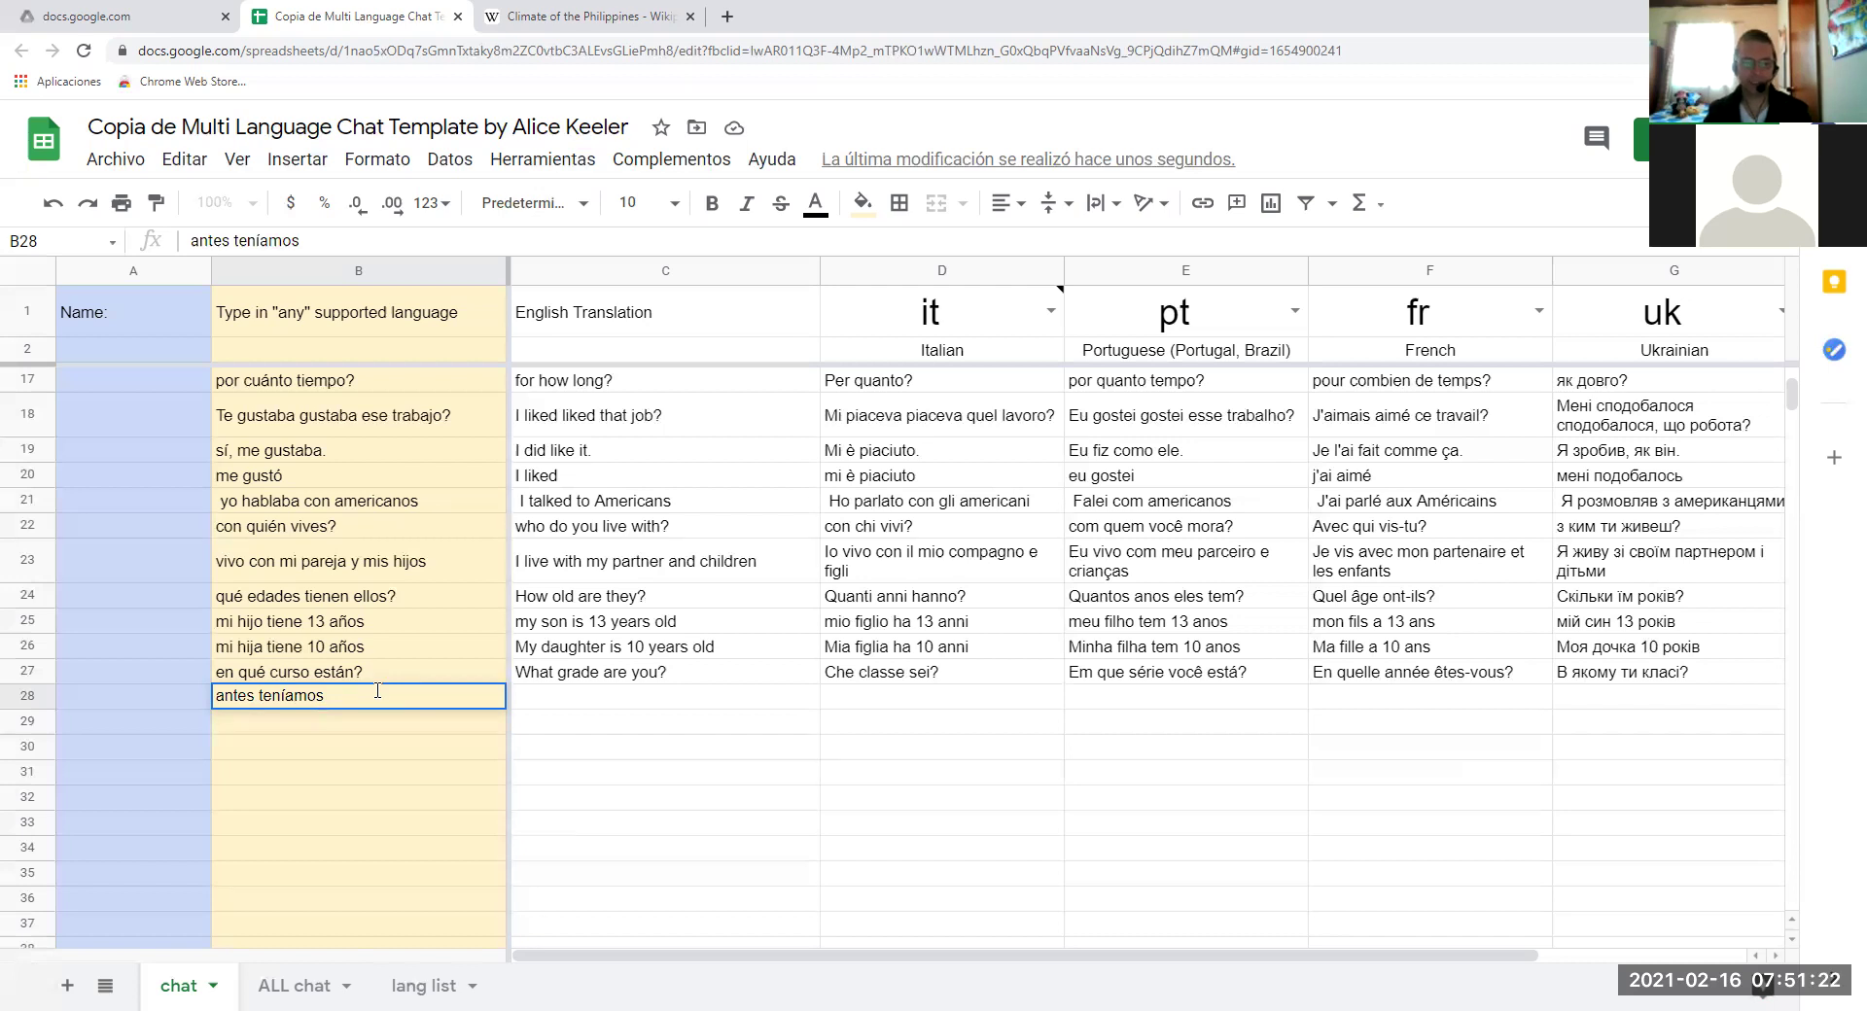
pyautogui.write('desde grado')
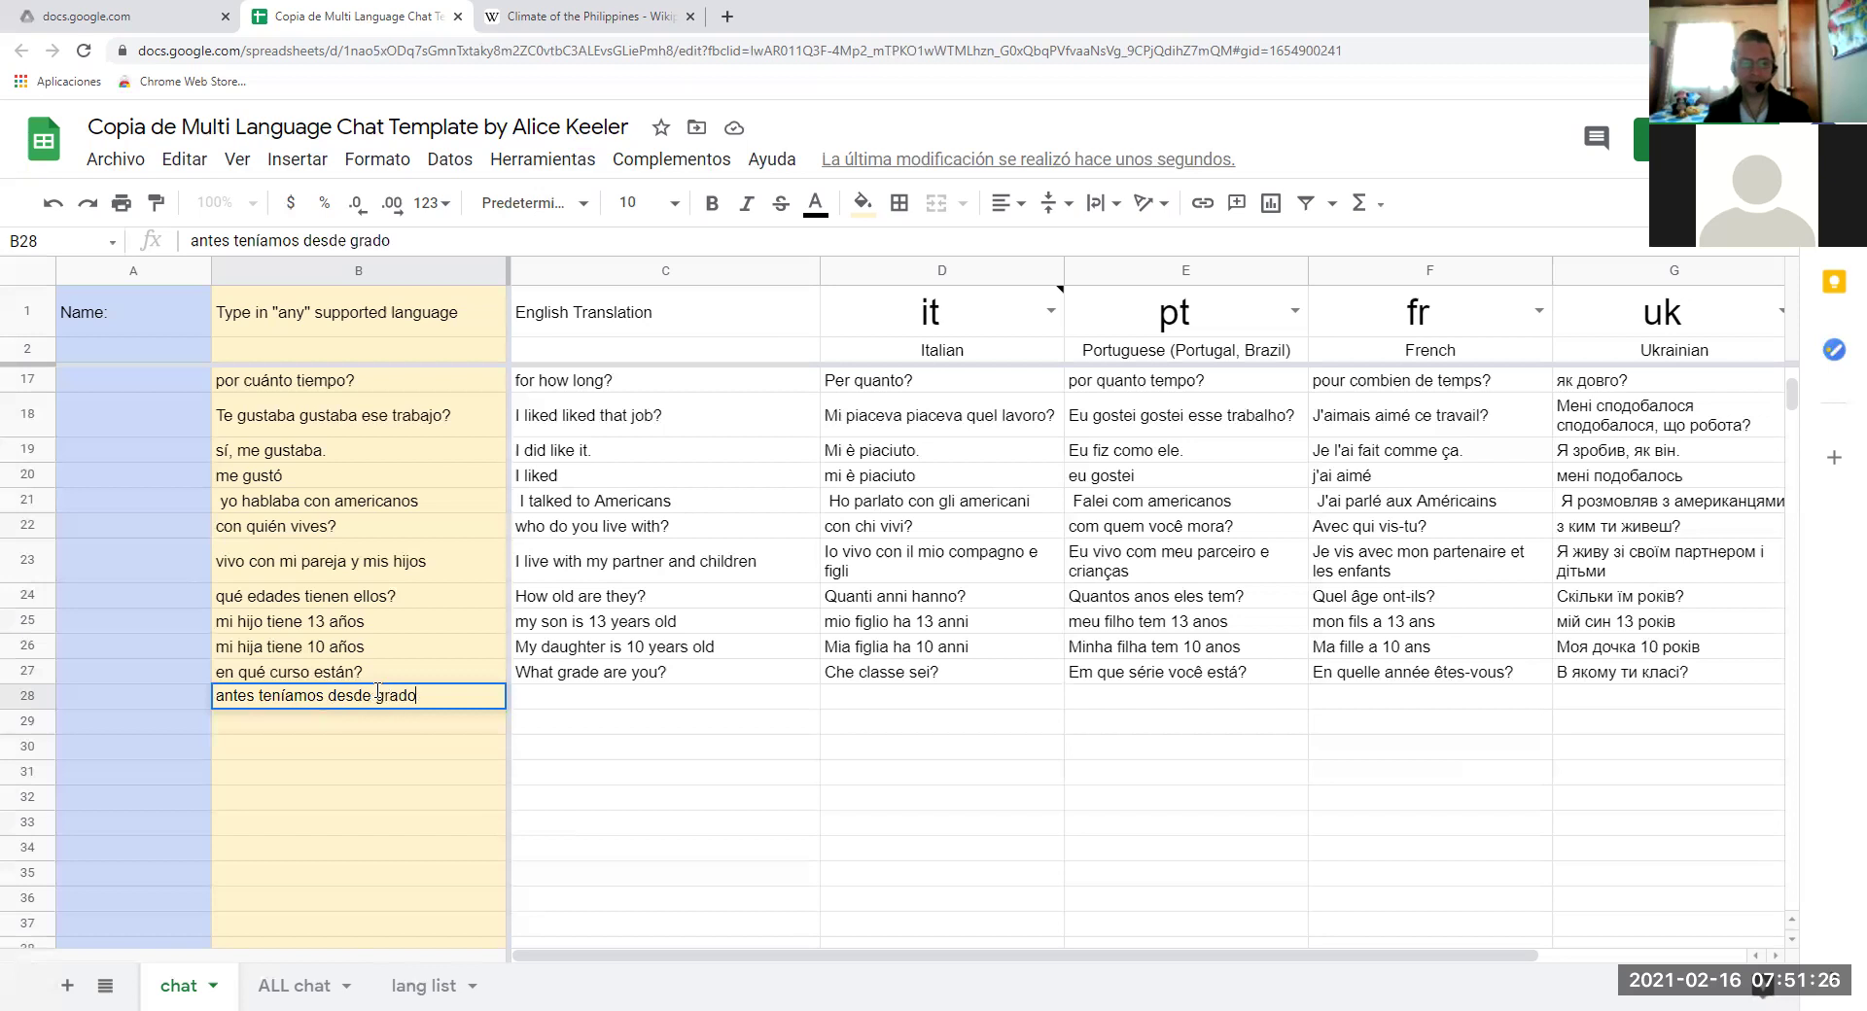
pyautogui.write(' 1 hasta 13')
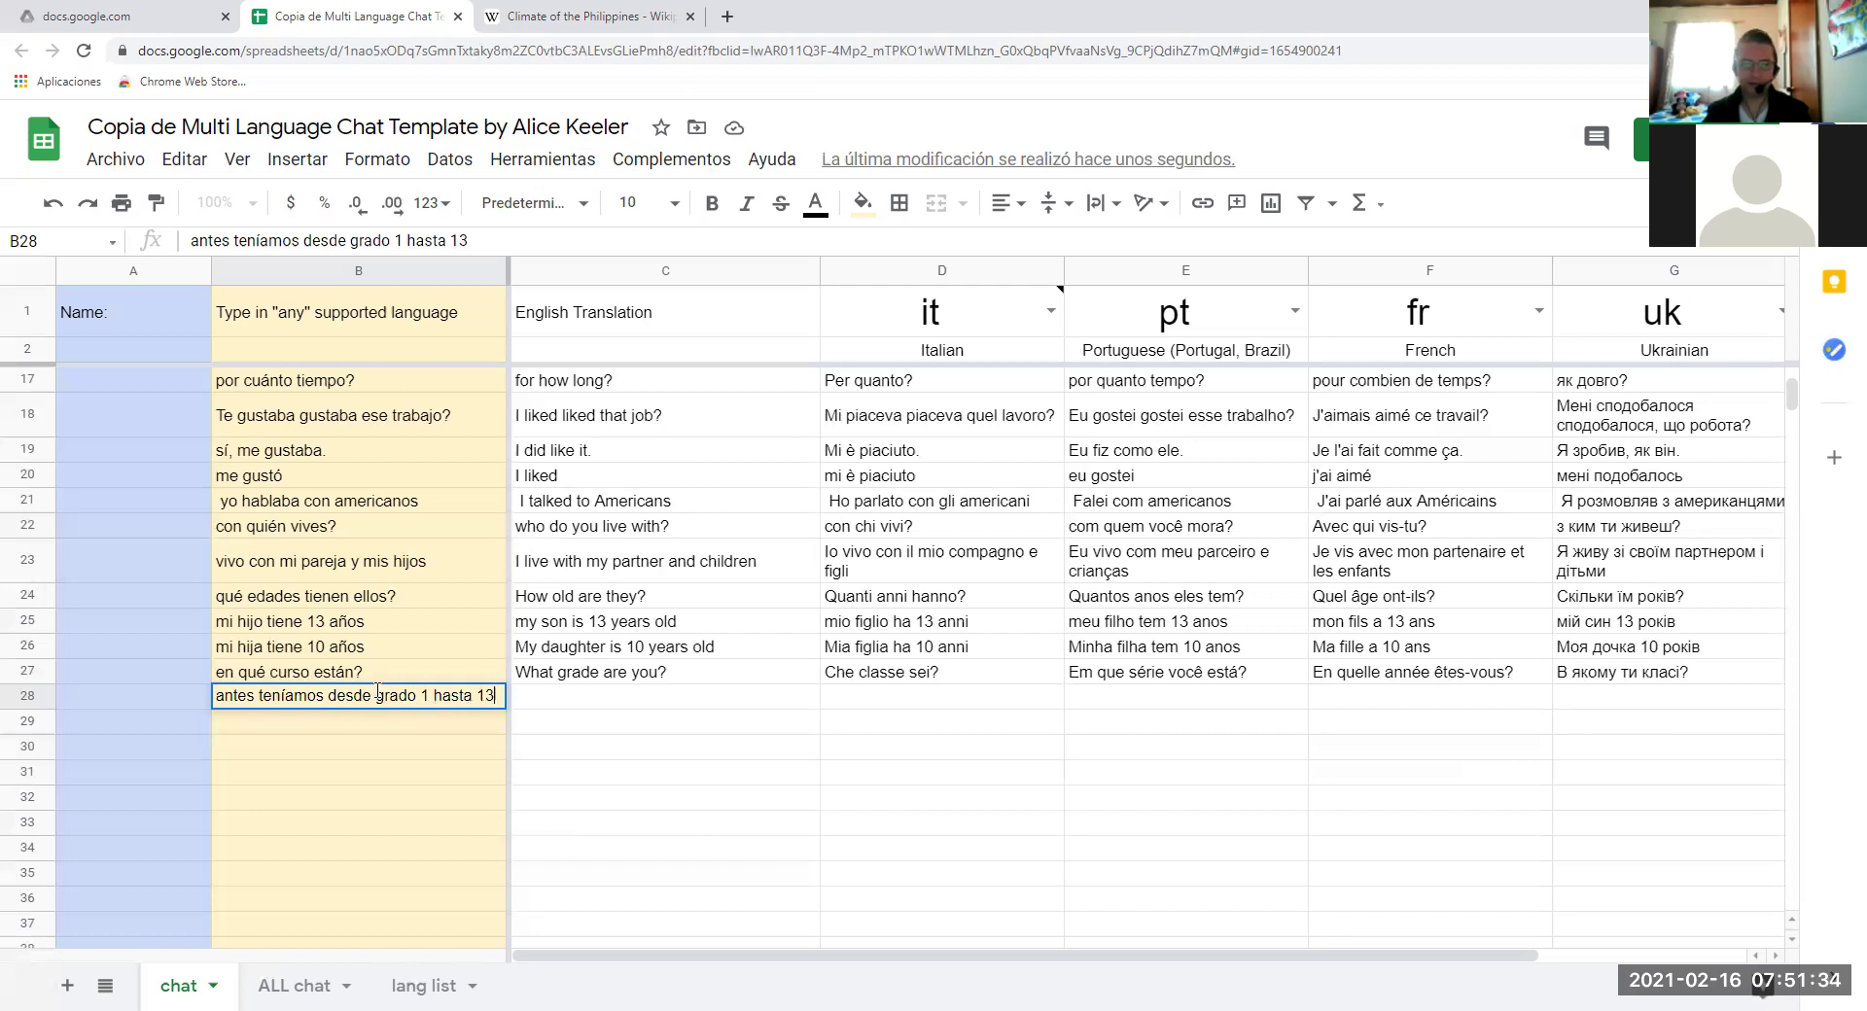
pyautogui.press('Return')
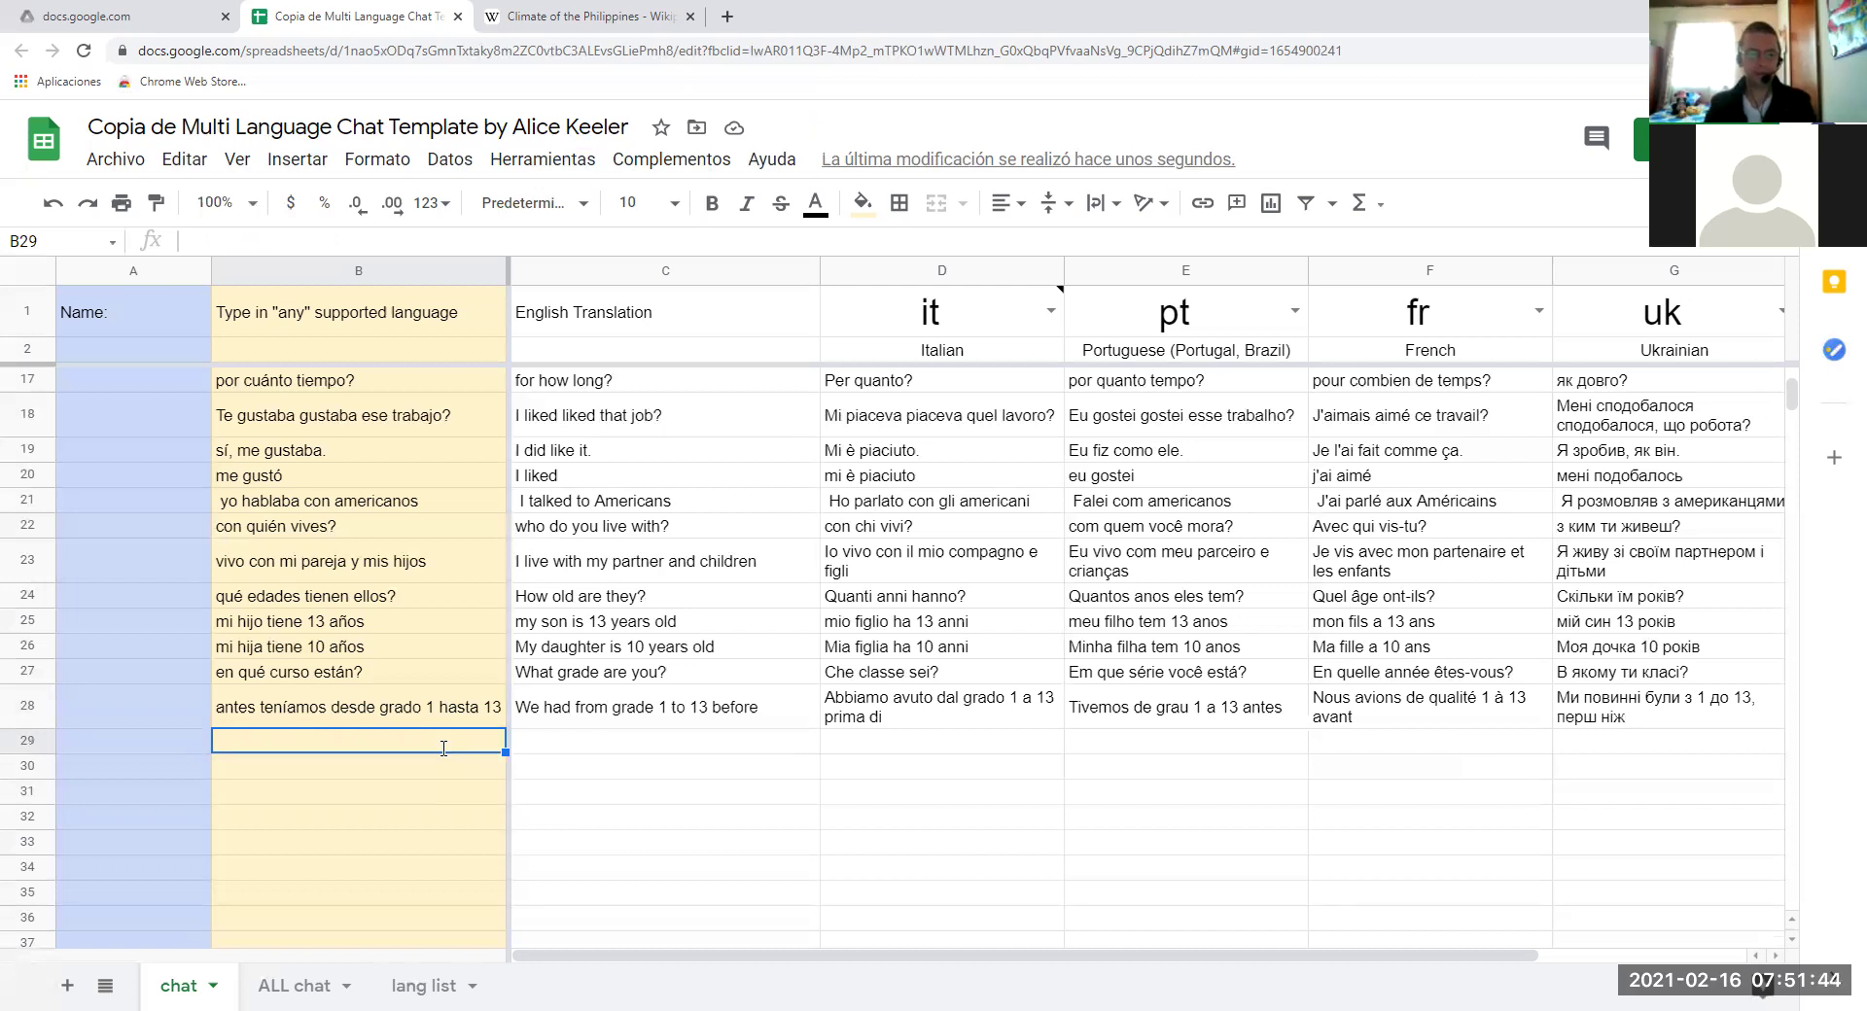
# Enter the sentence "ahora tenemos solo hasta grado 12" in cell B29.
pyautogui.write('ahora tene')
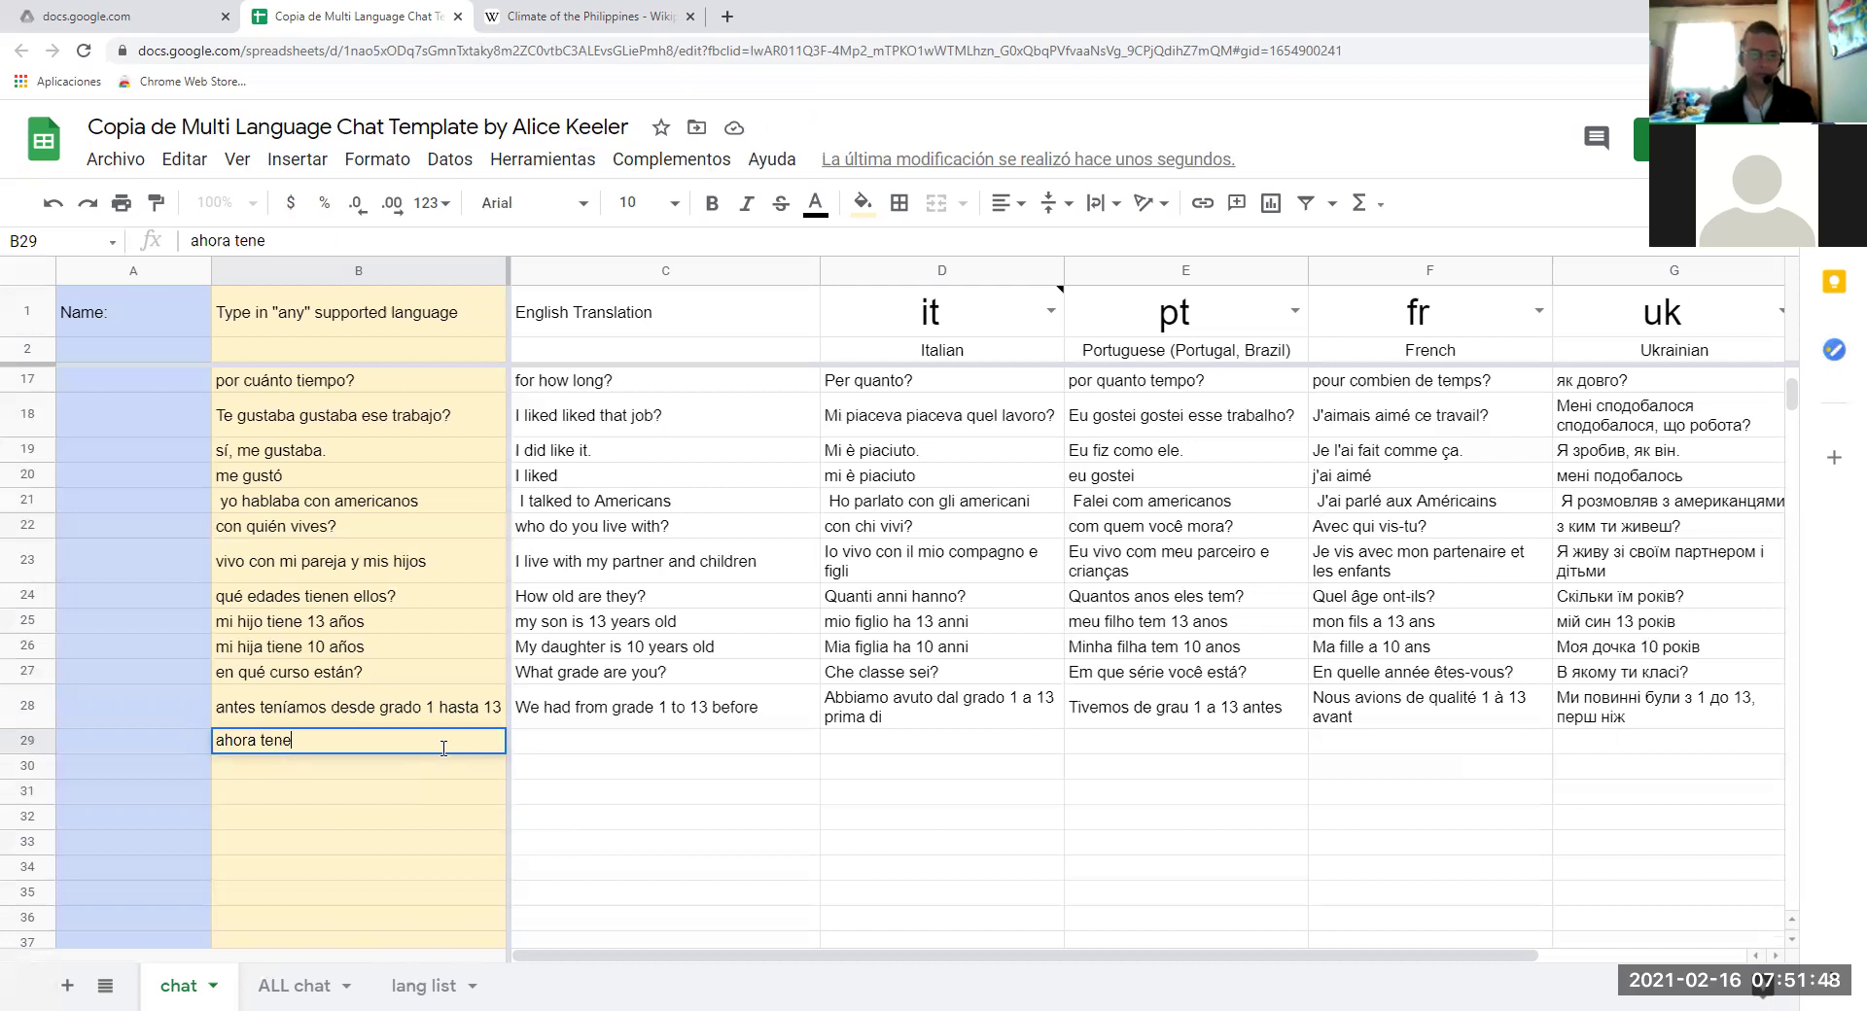
pyautogui.write('mos ')
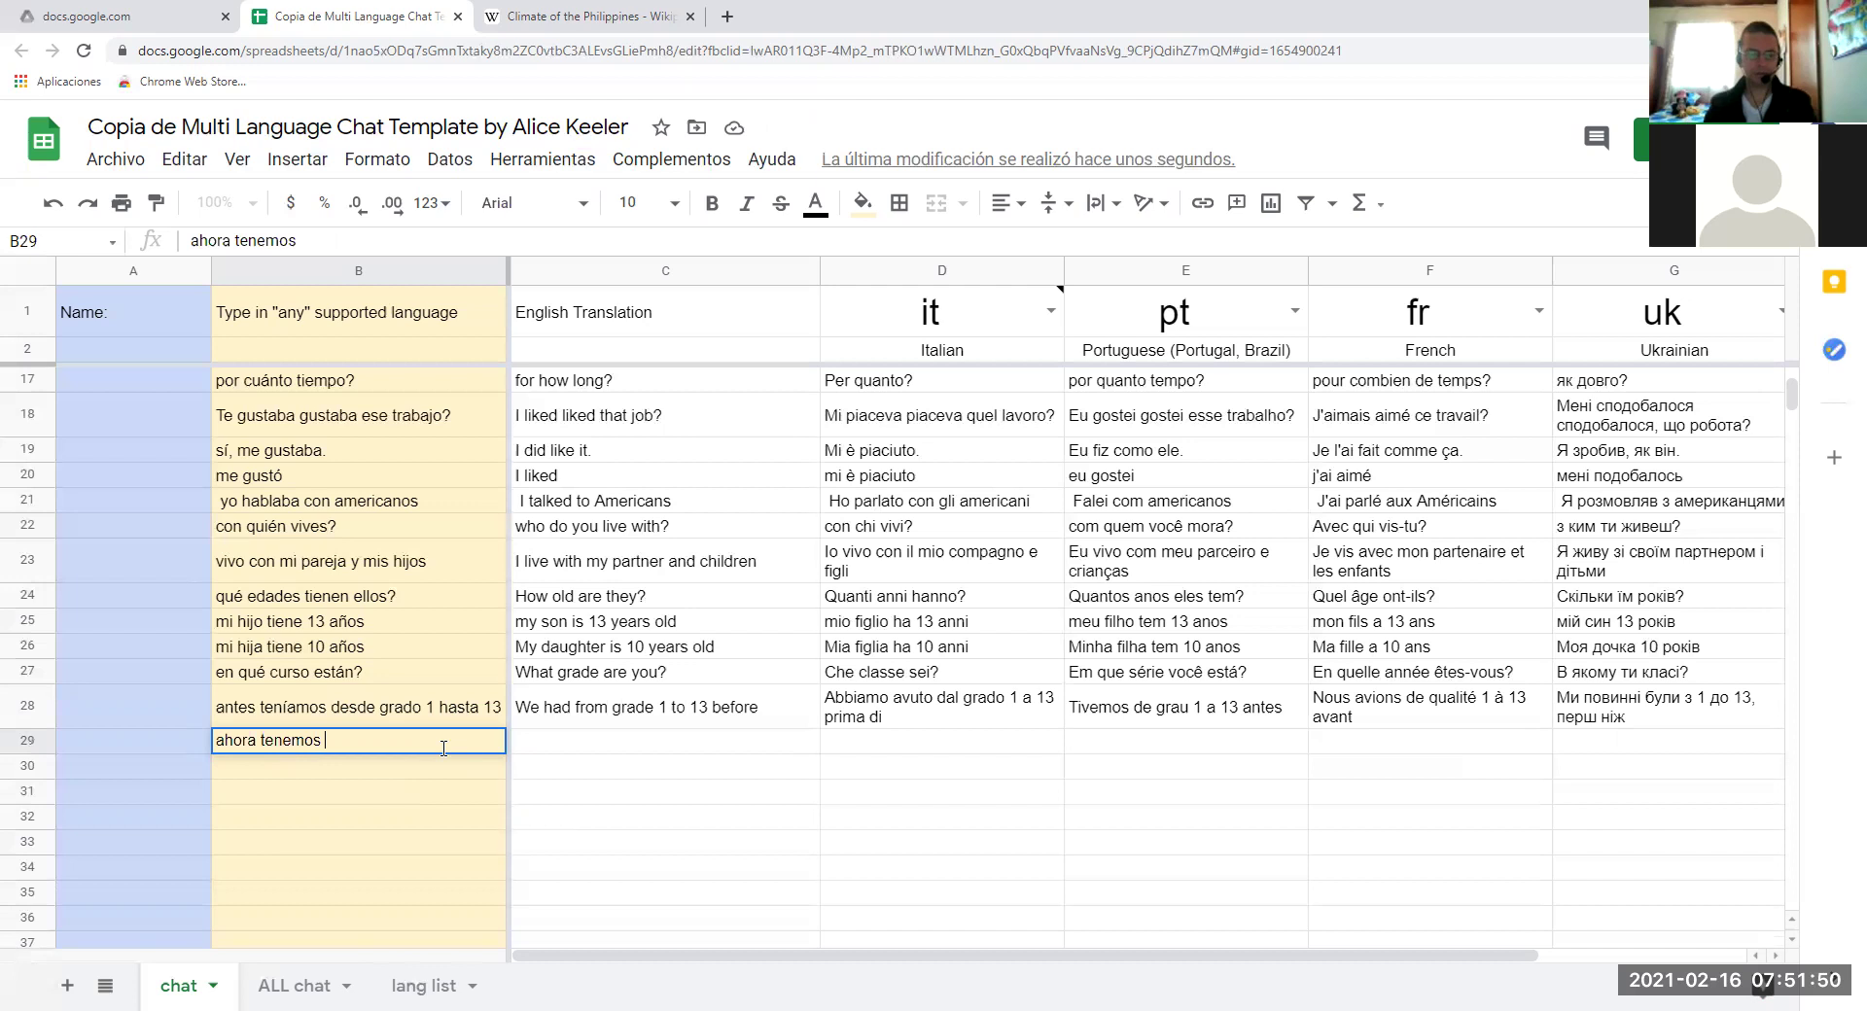
pyautogui.write('so')
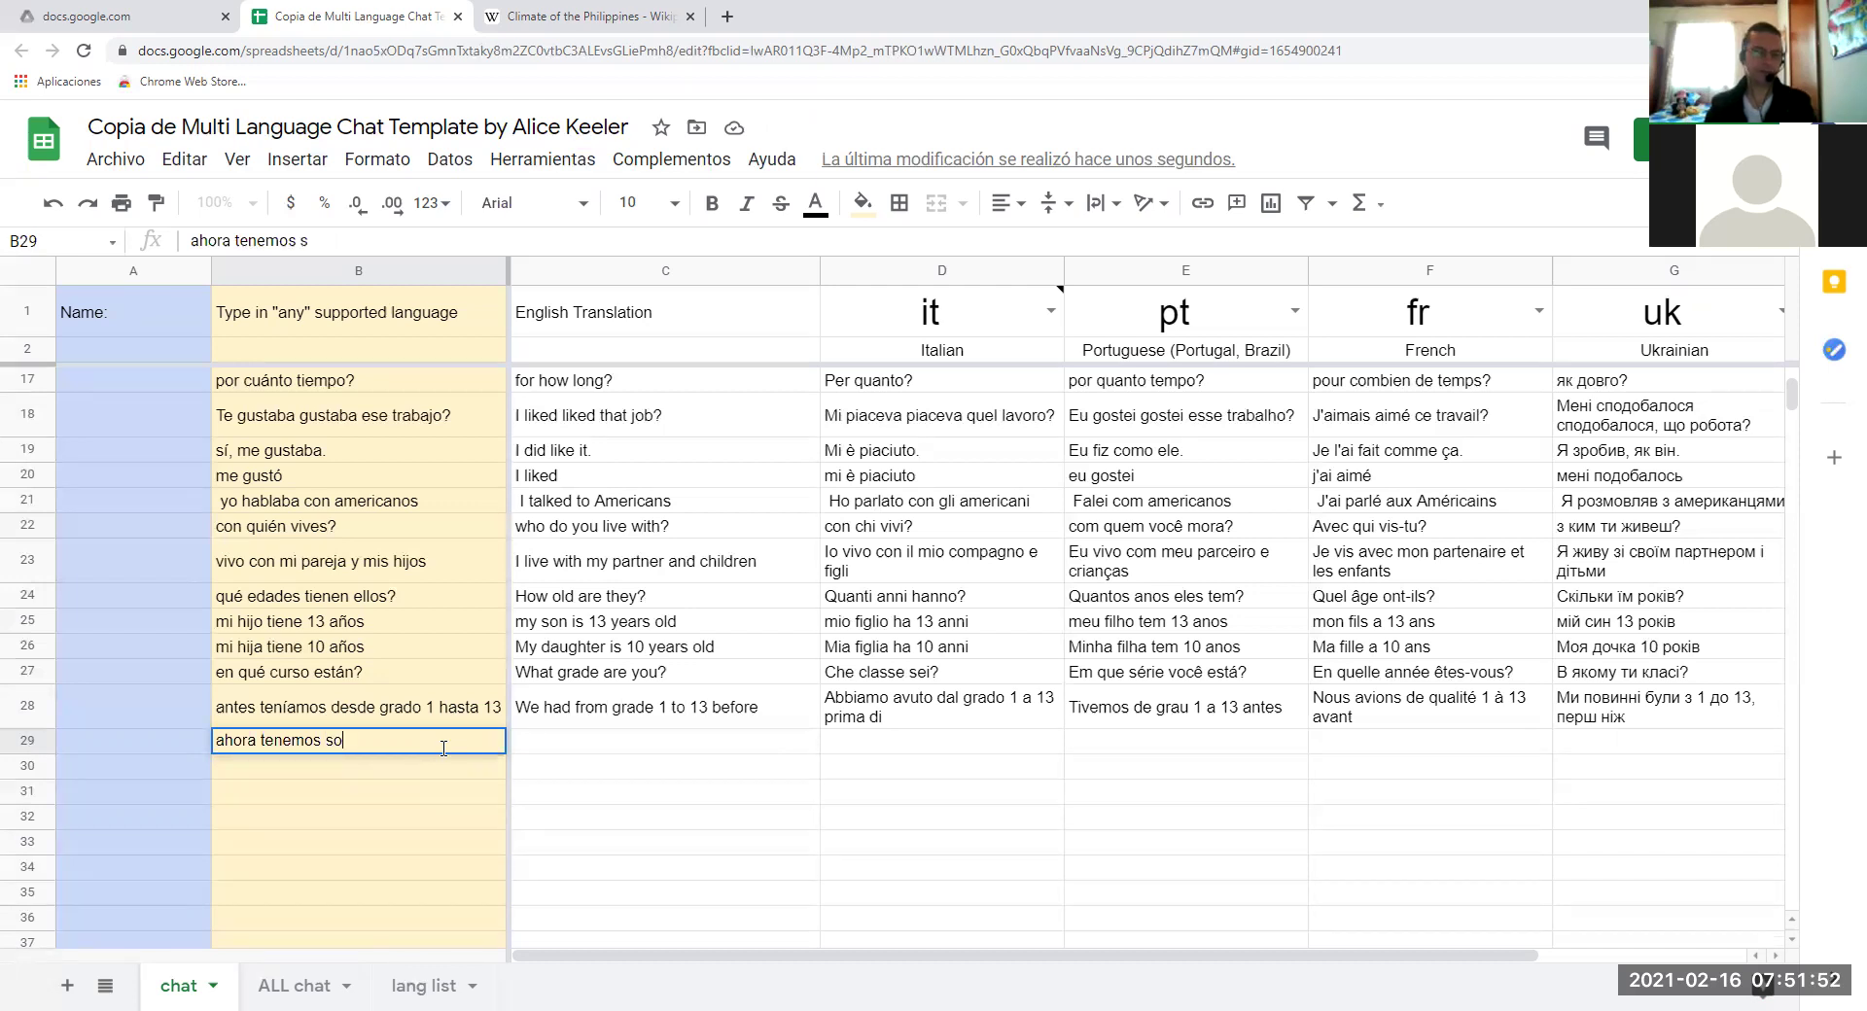
pyautogui.write('lo hasta')
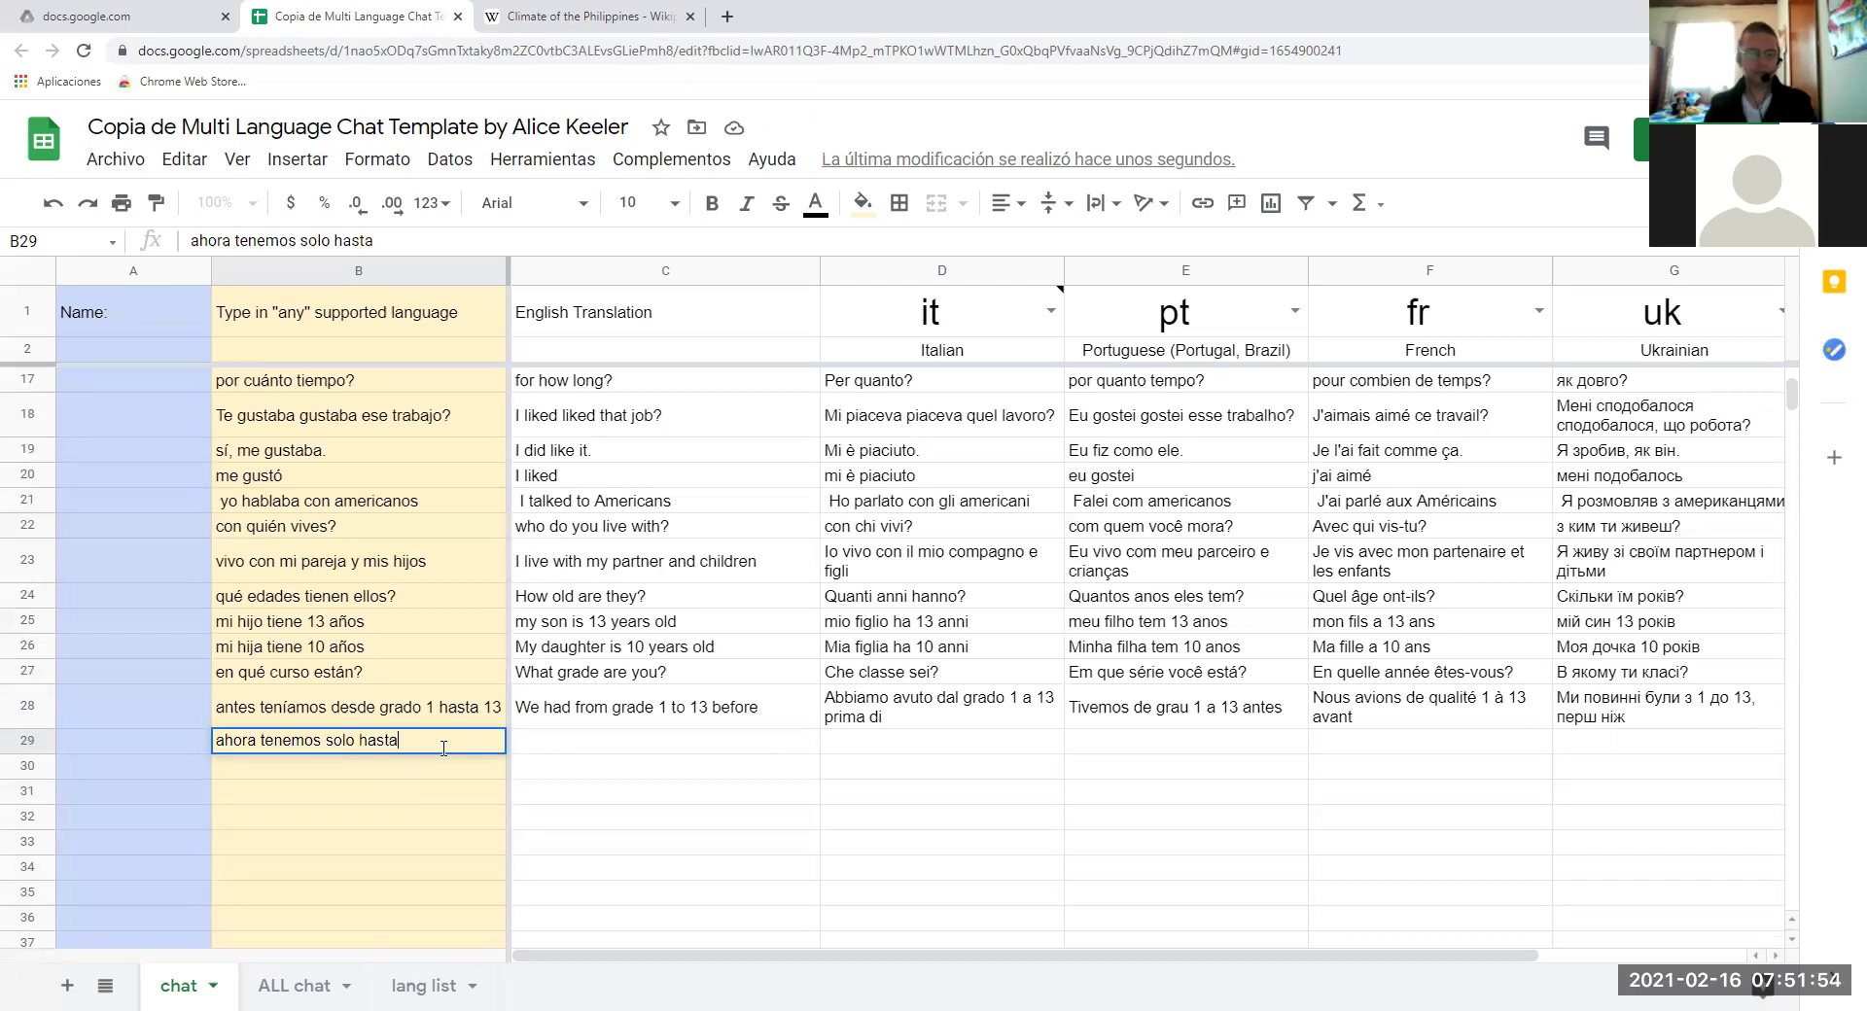
pyautogui.write(' grado 12')
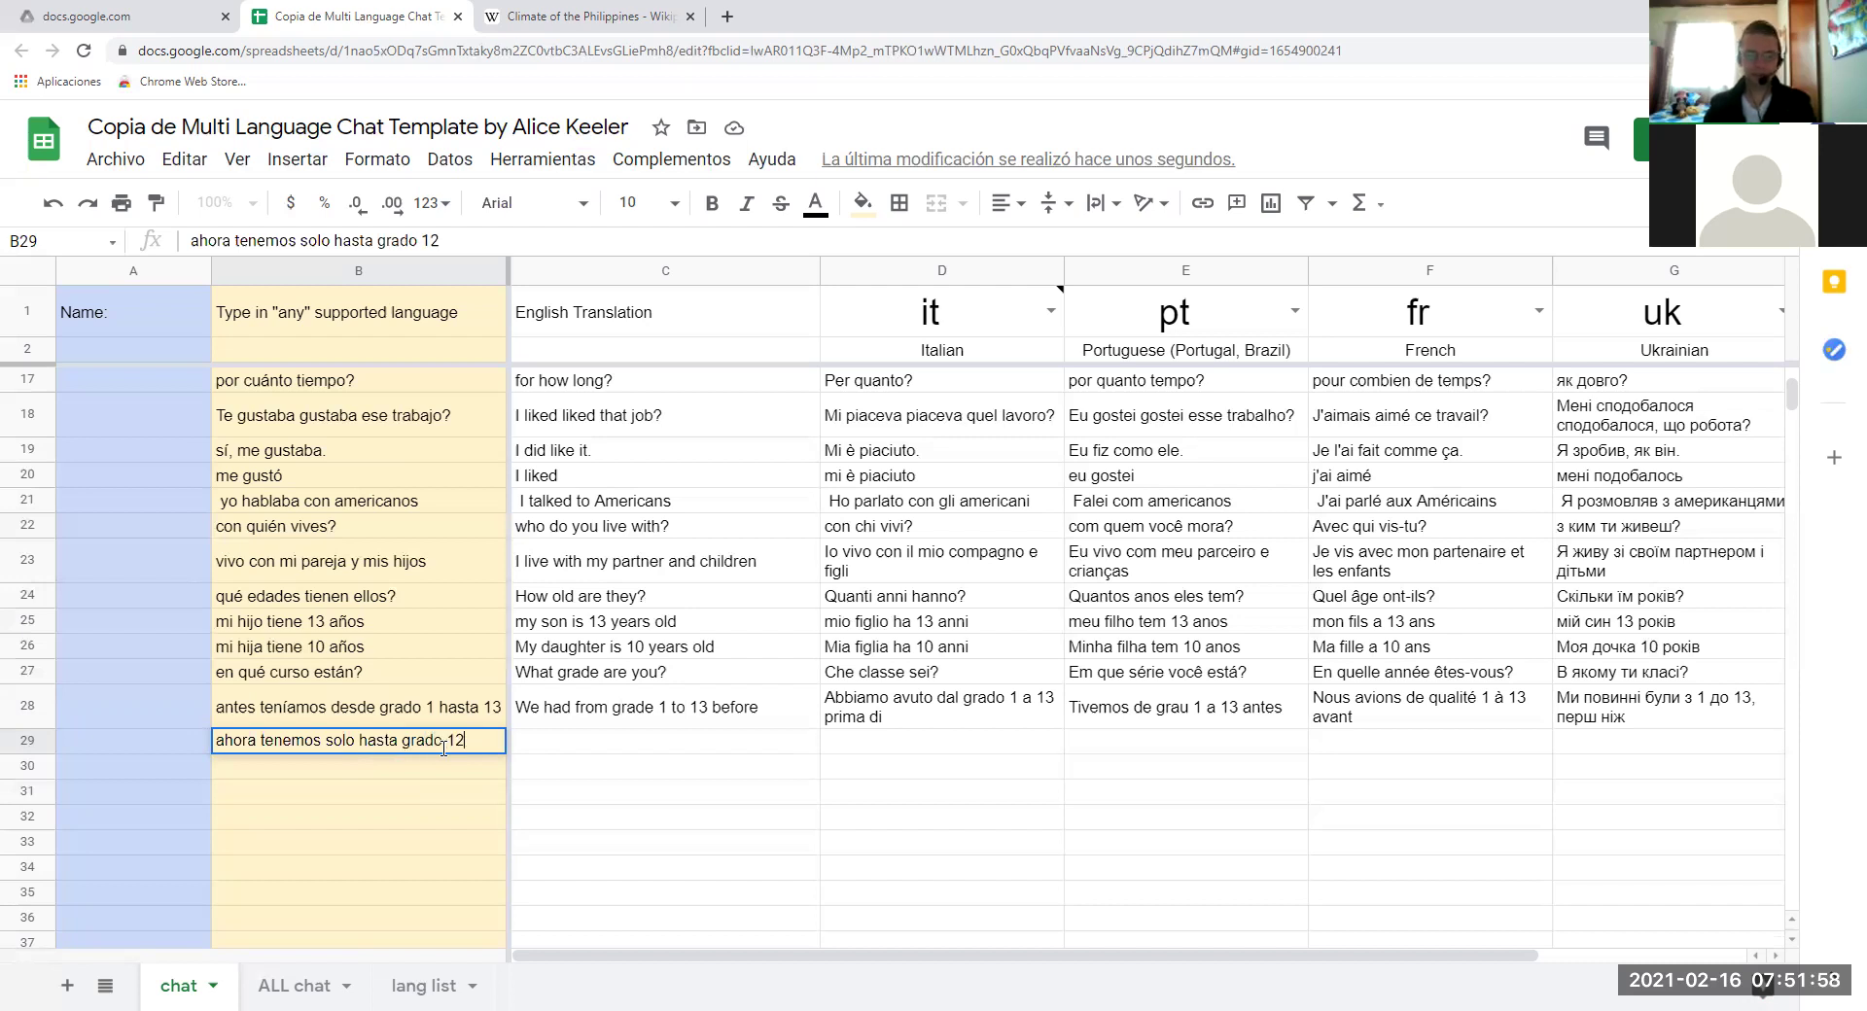
pyautogui.press('Return')
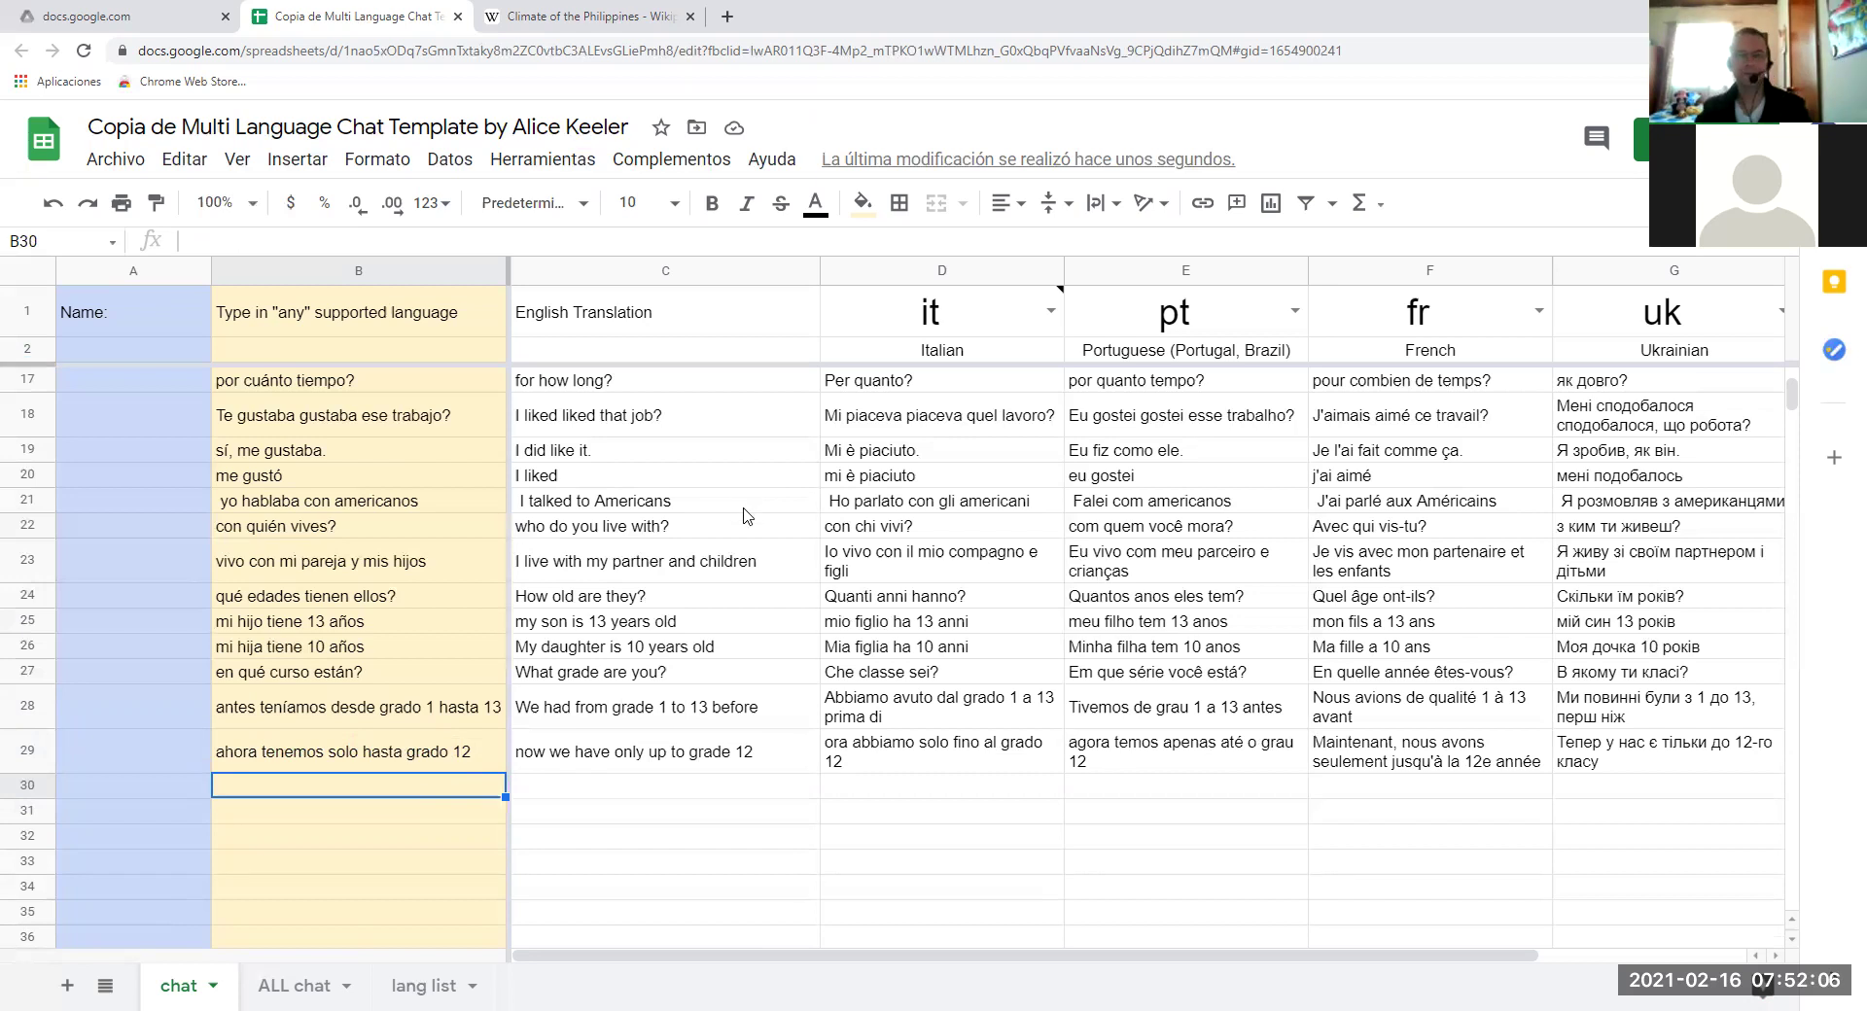
pyautogui.scroll(-1, 747, 516)
pyautogui.scroll(2, 747, 515)
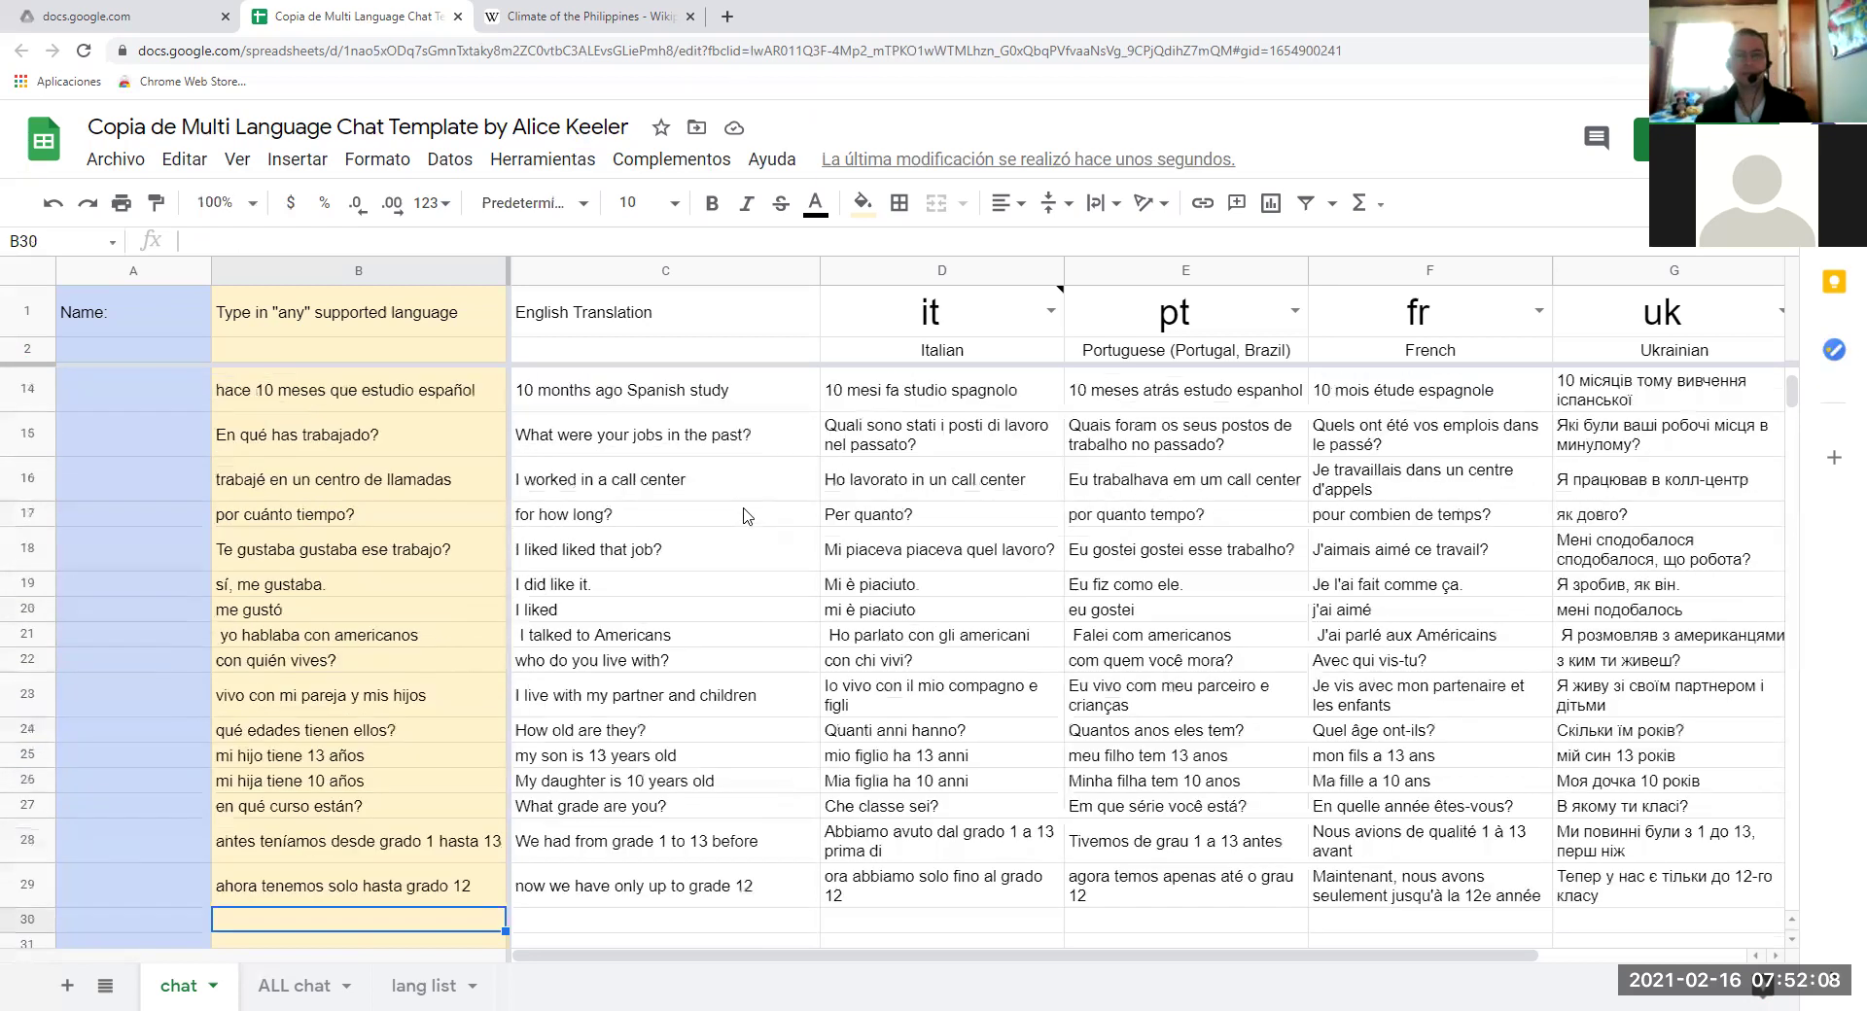
pyautogui.scroll(3, 747, 515)
pyautogui.scroll(-2, 747, 516)
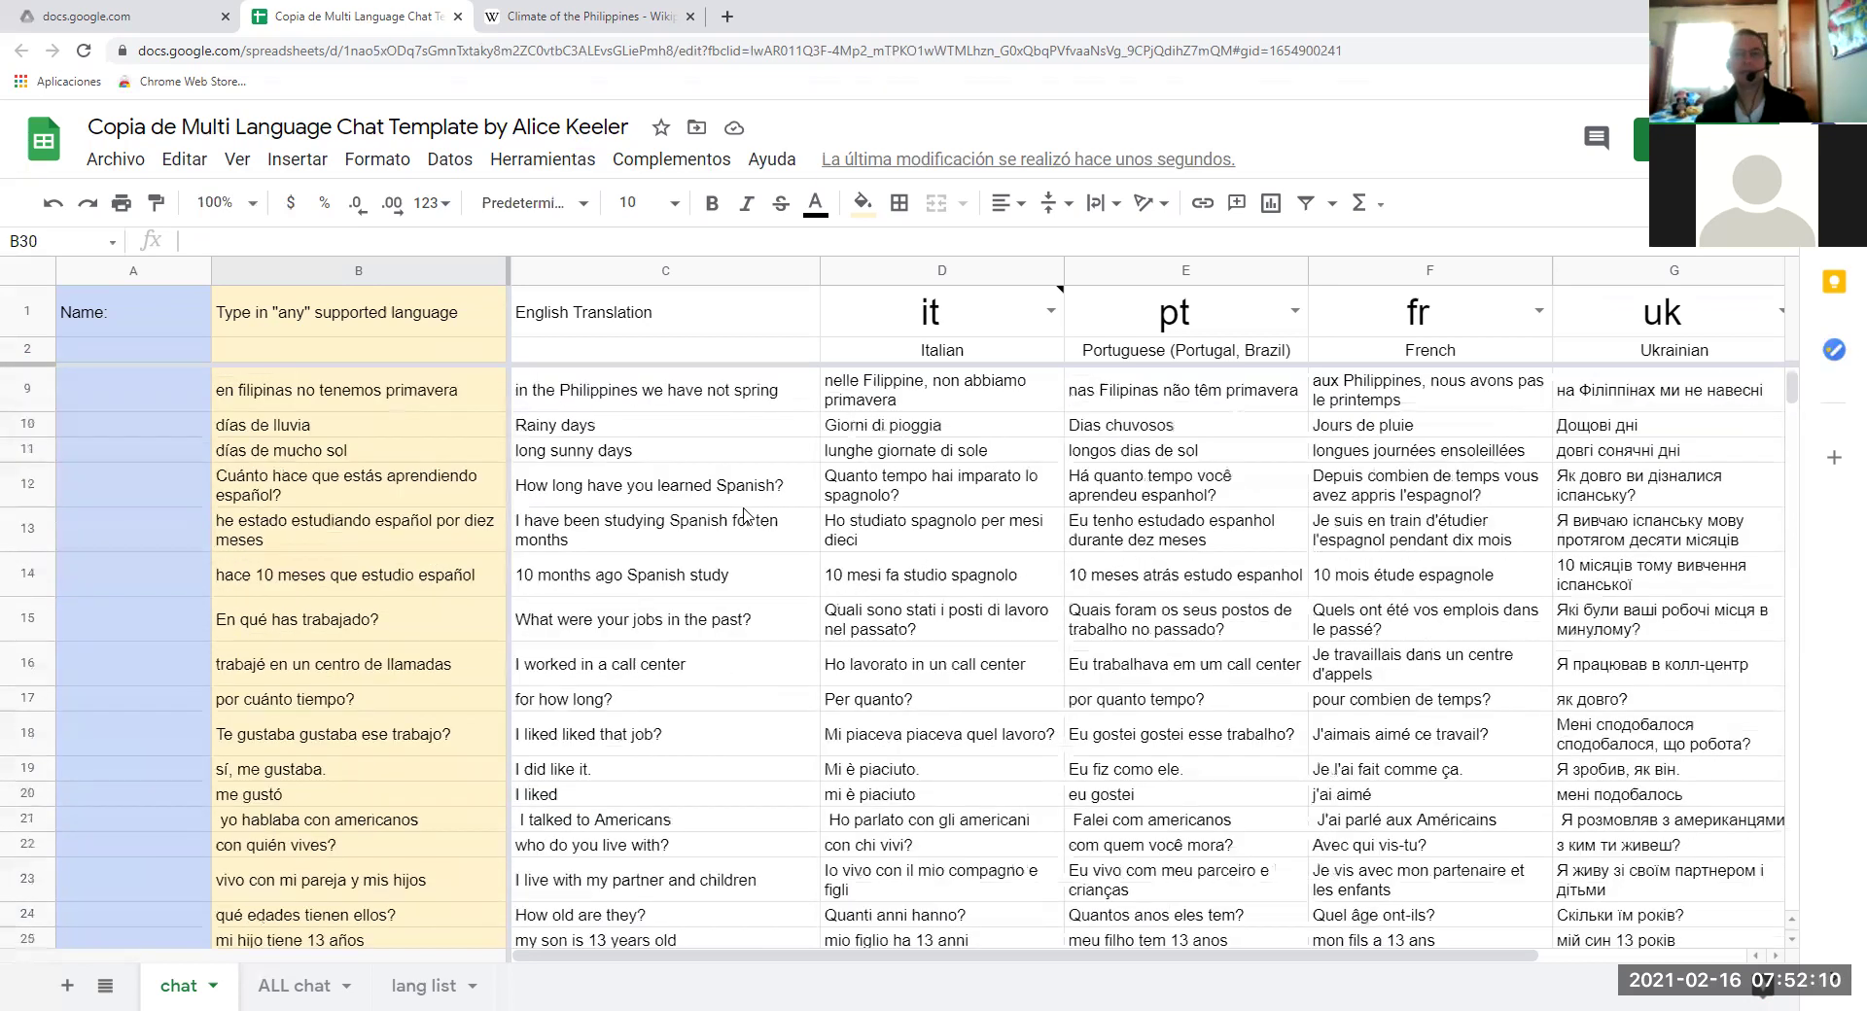
pyautogui.scroll(-3, 744, 516)
pyautogui.scroll(-1, 744, 515)
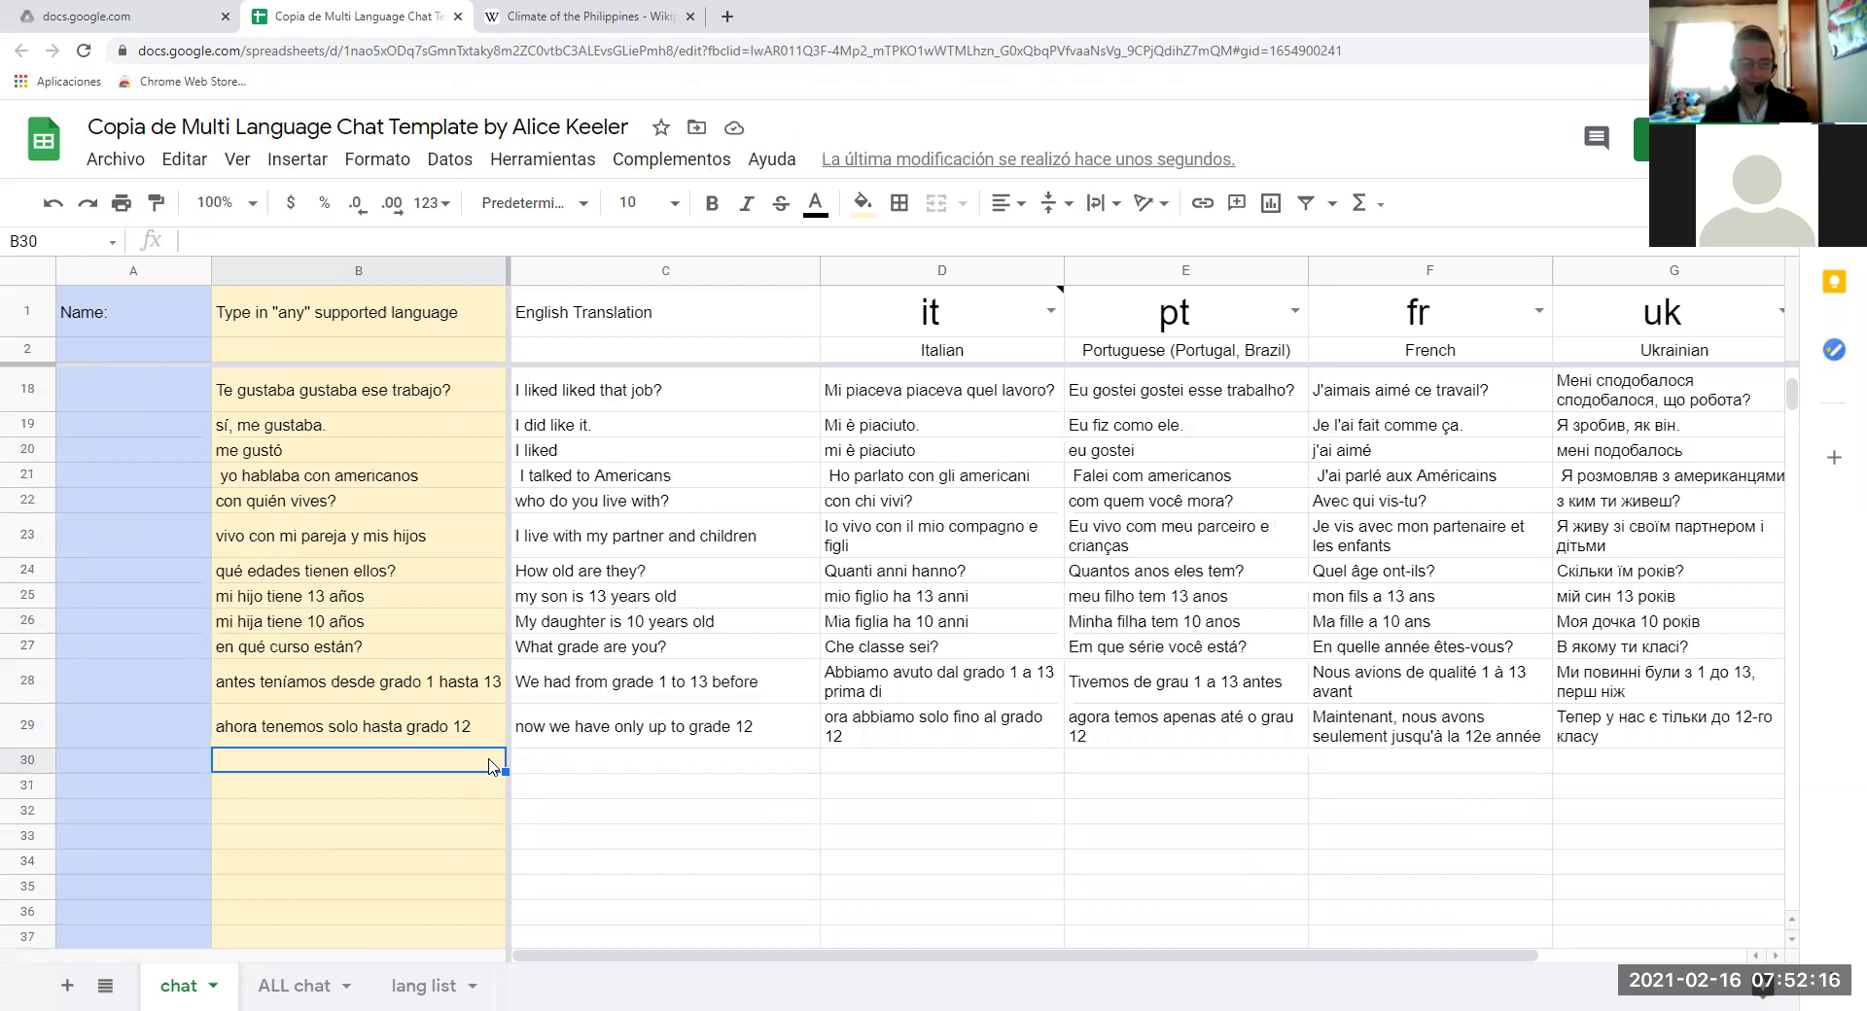
# Enter the words "cuánto que" in cell B30, overriding the autocomplete suggestion.
pyautogui.write('cua')
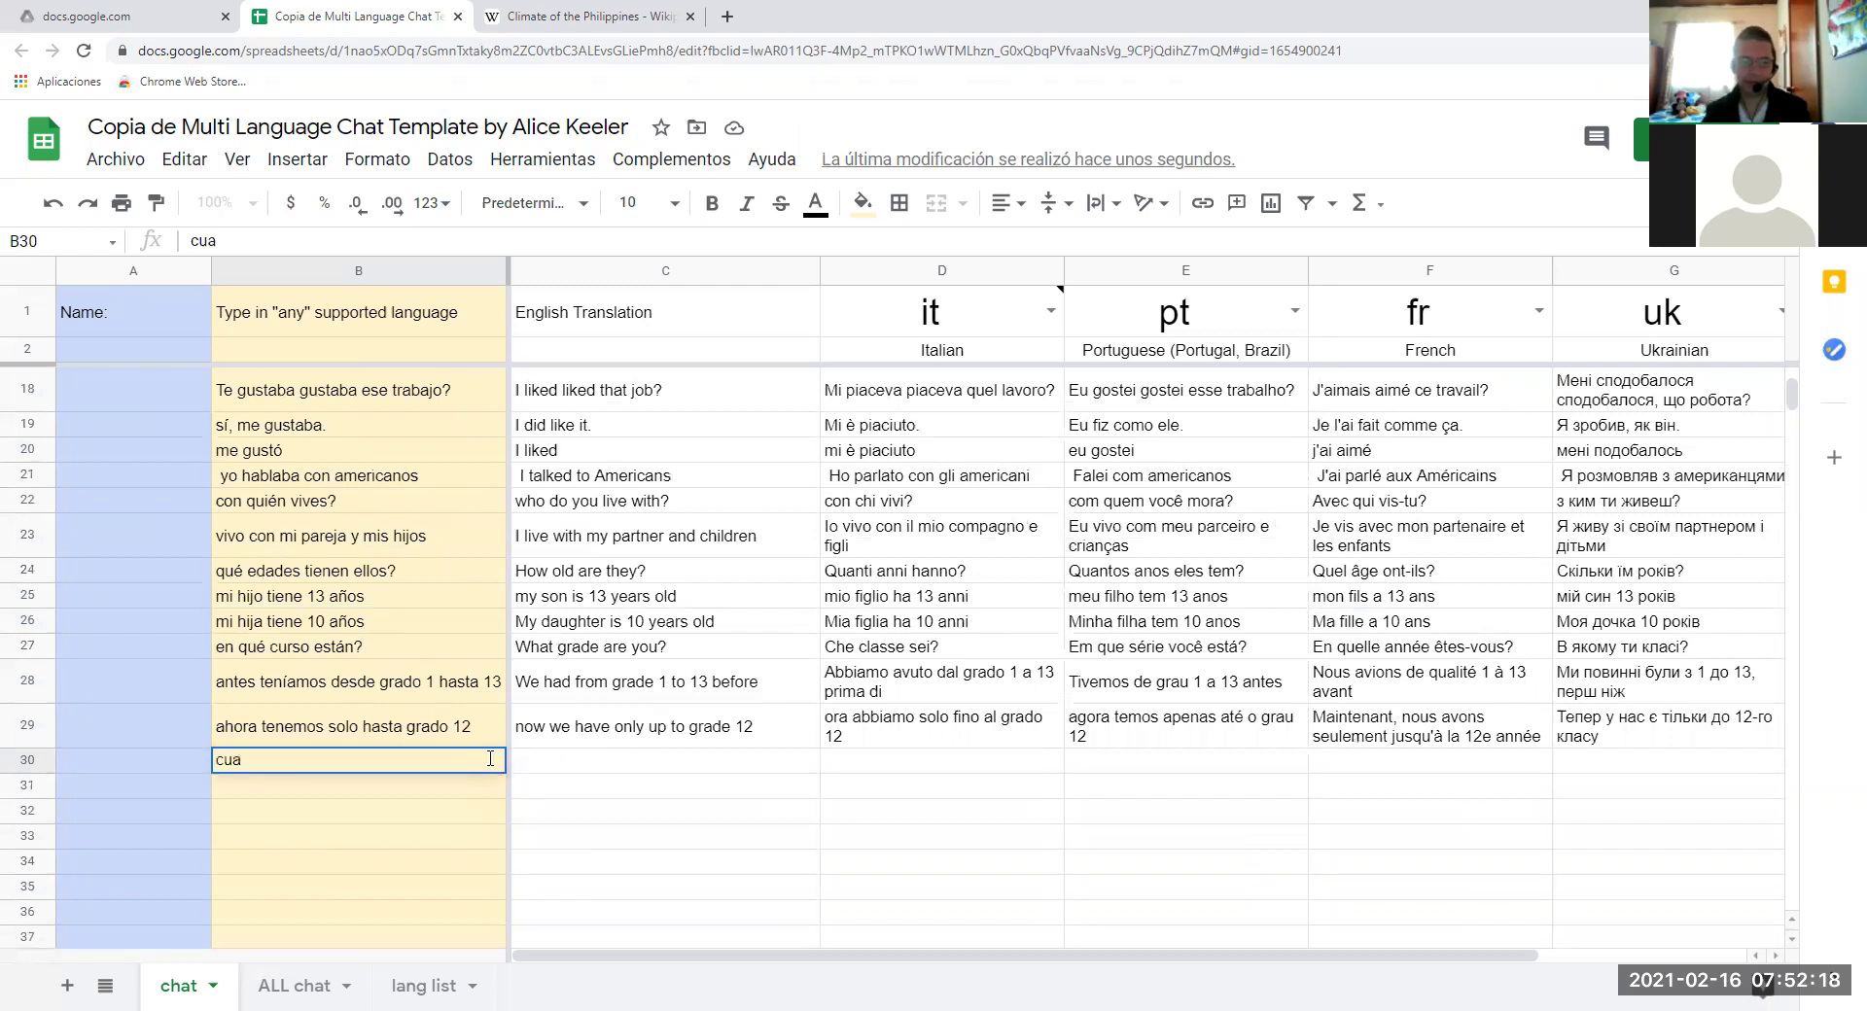
pyautogui.press('BackSpace')
pyautogui.write('nto')
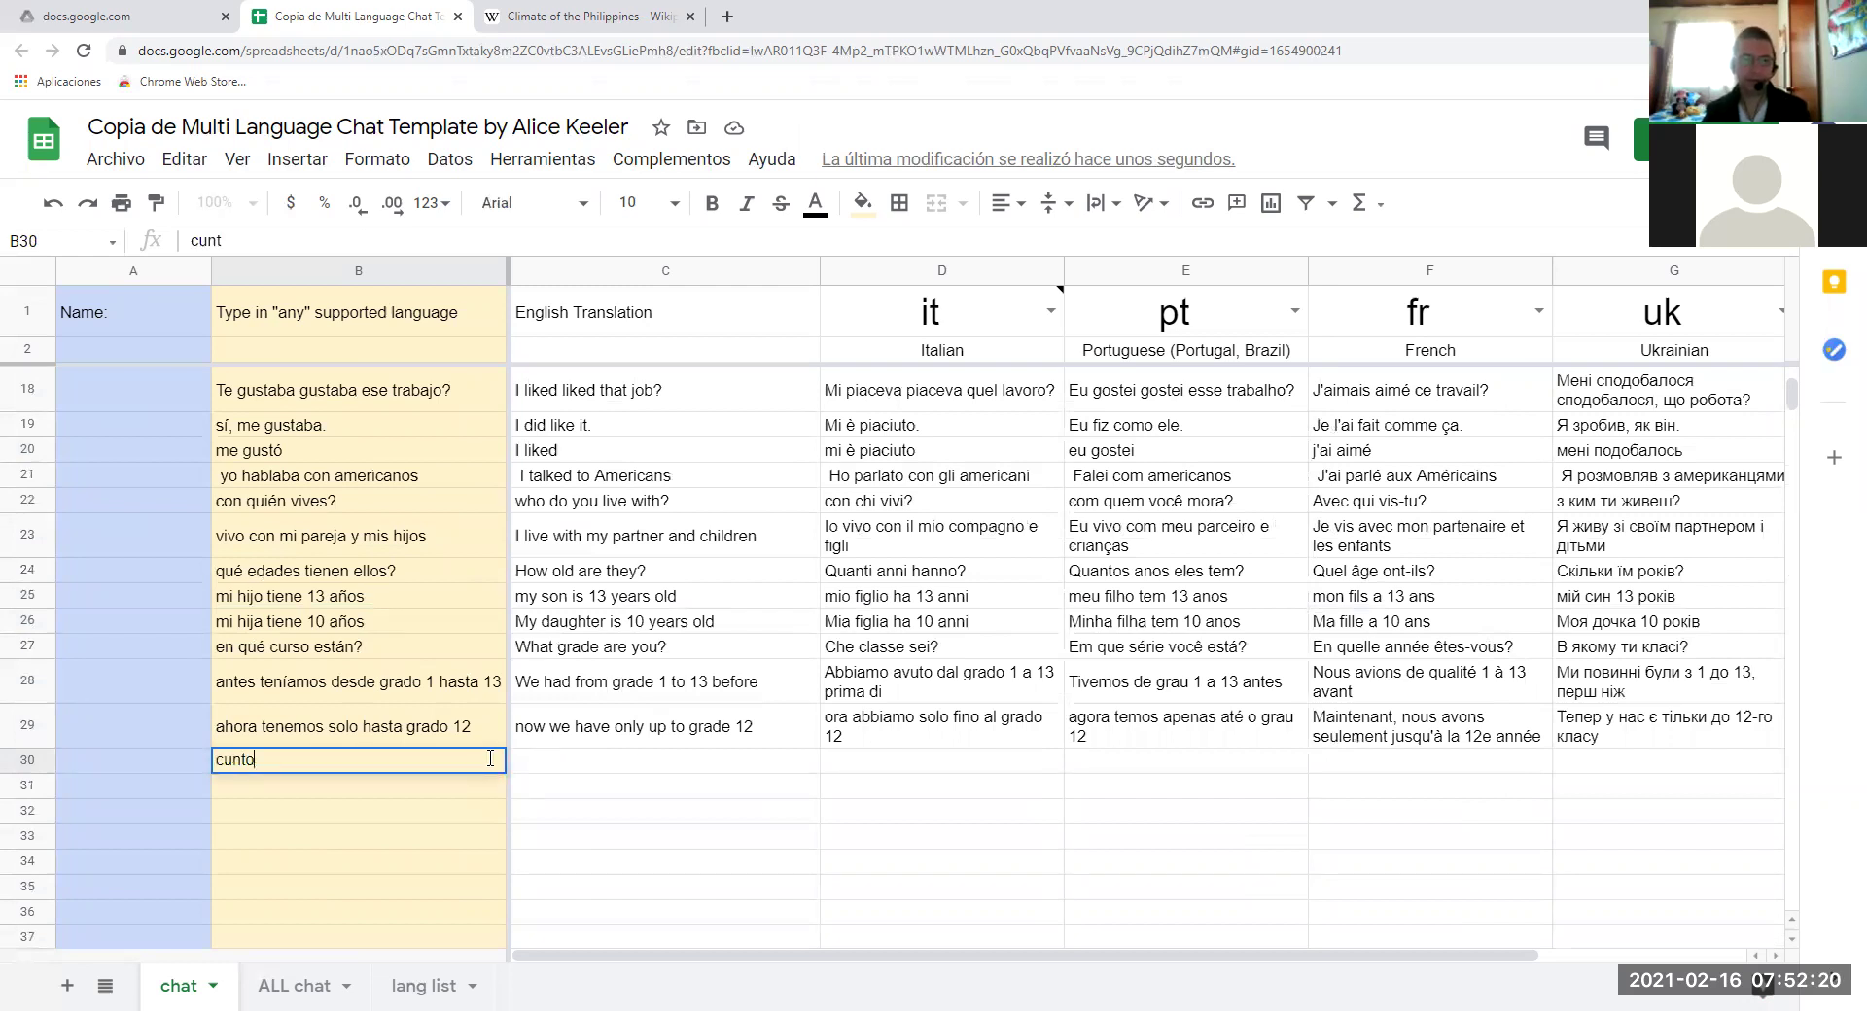
pyautogui.press('BackSpace')
pyautogui.press('BackSpace')
pyautogui.press('BackSpace')
pyautogui.write('ánto ')
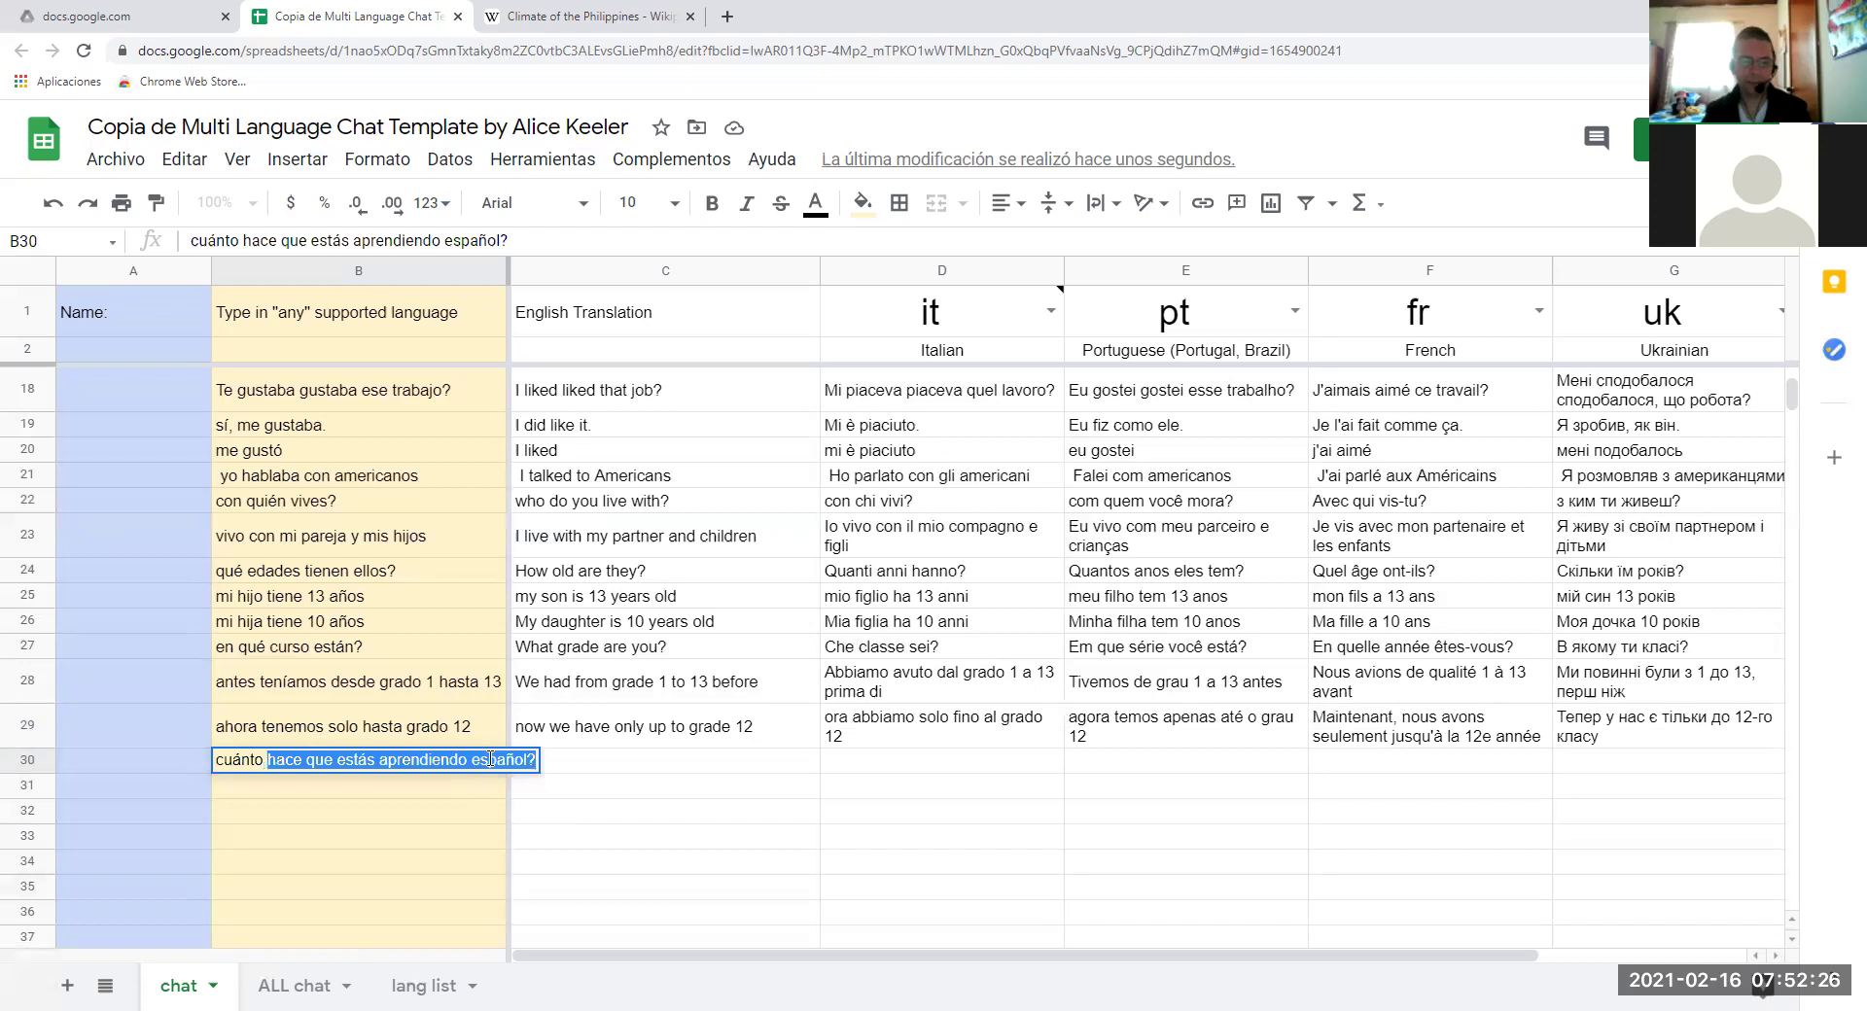
pyautogui.write('que')
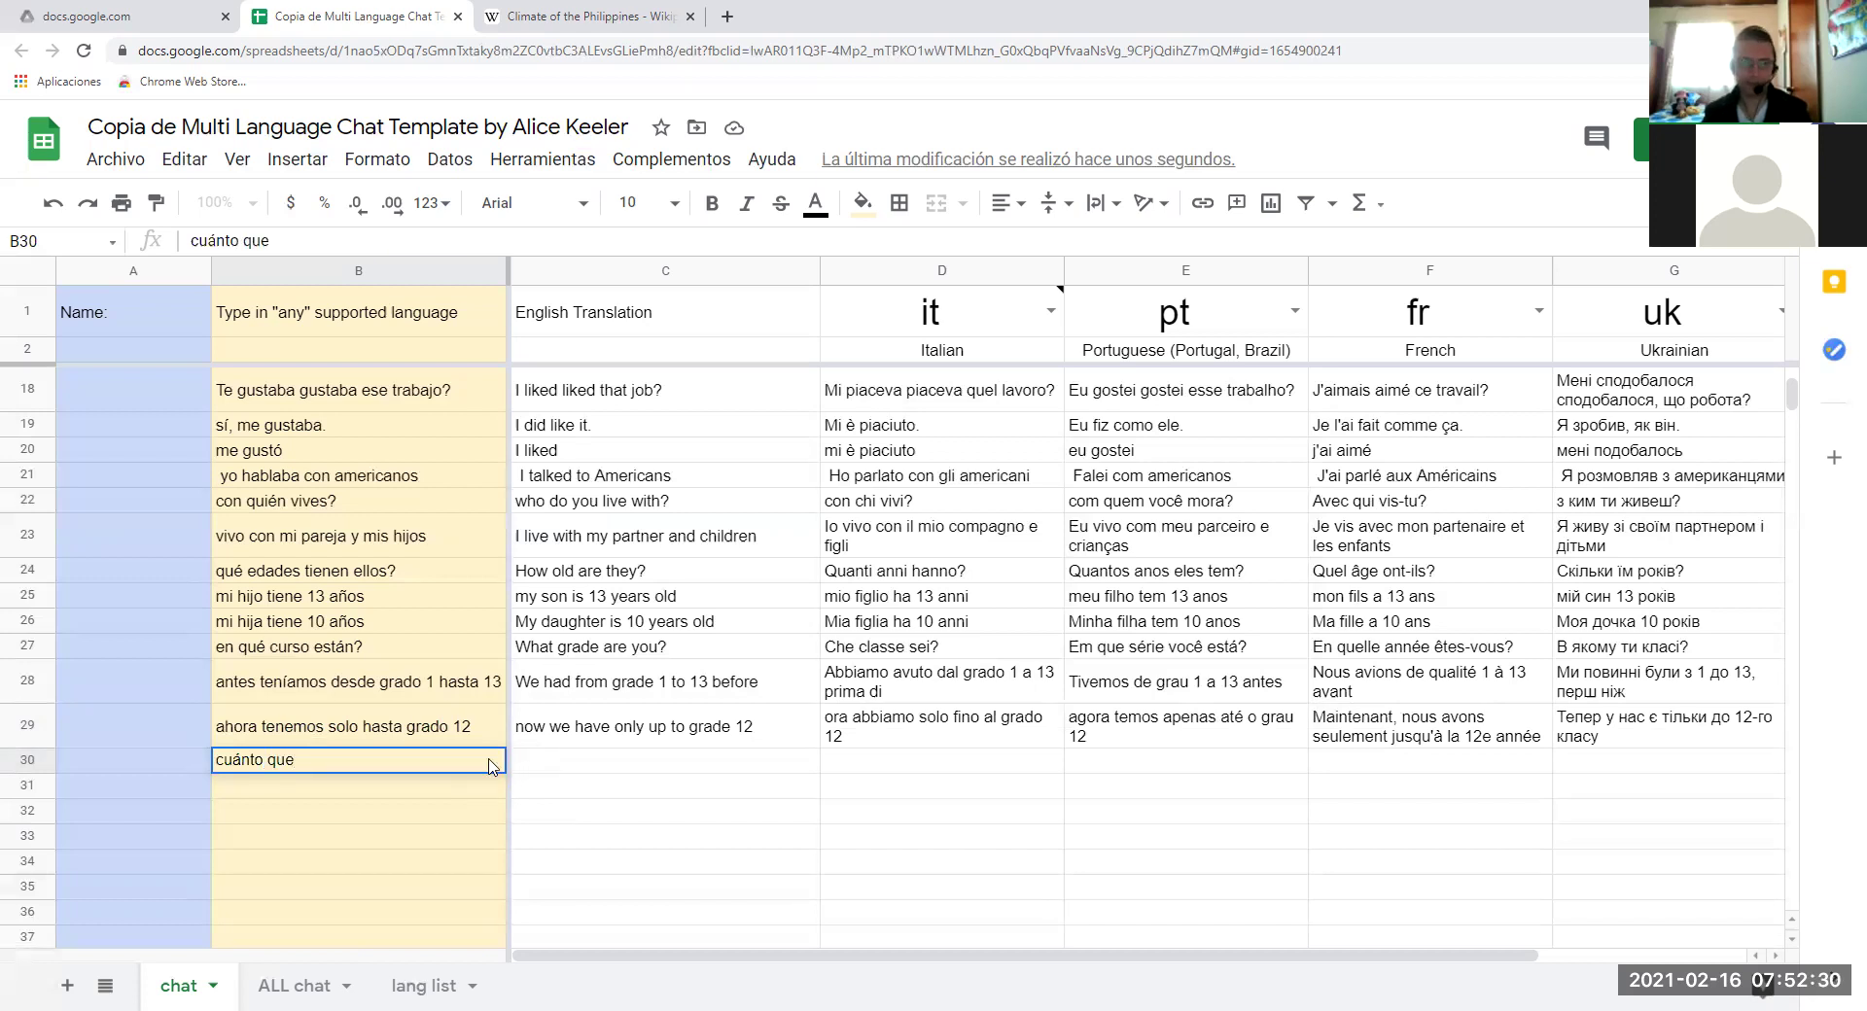
pyautogui.press('Left')
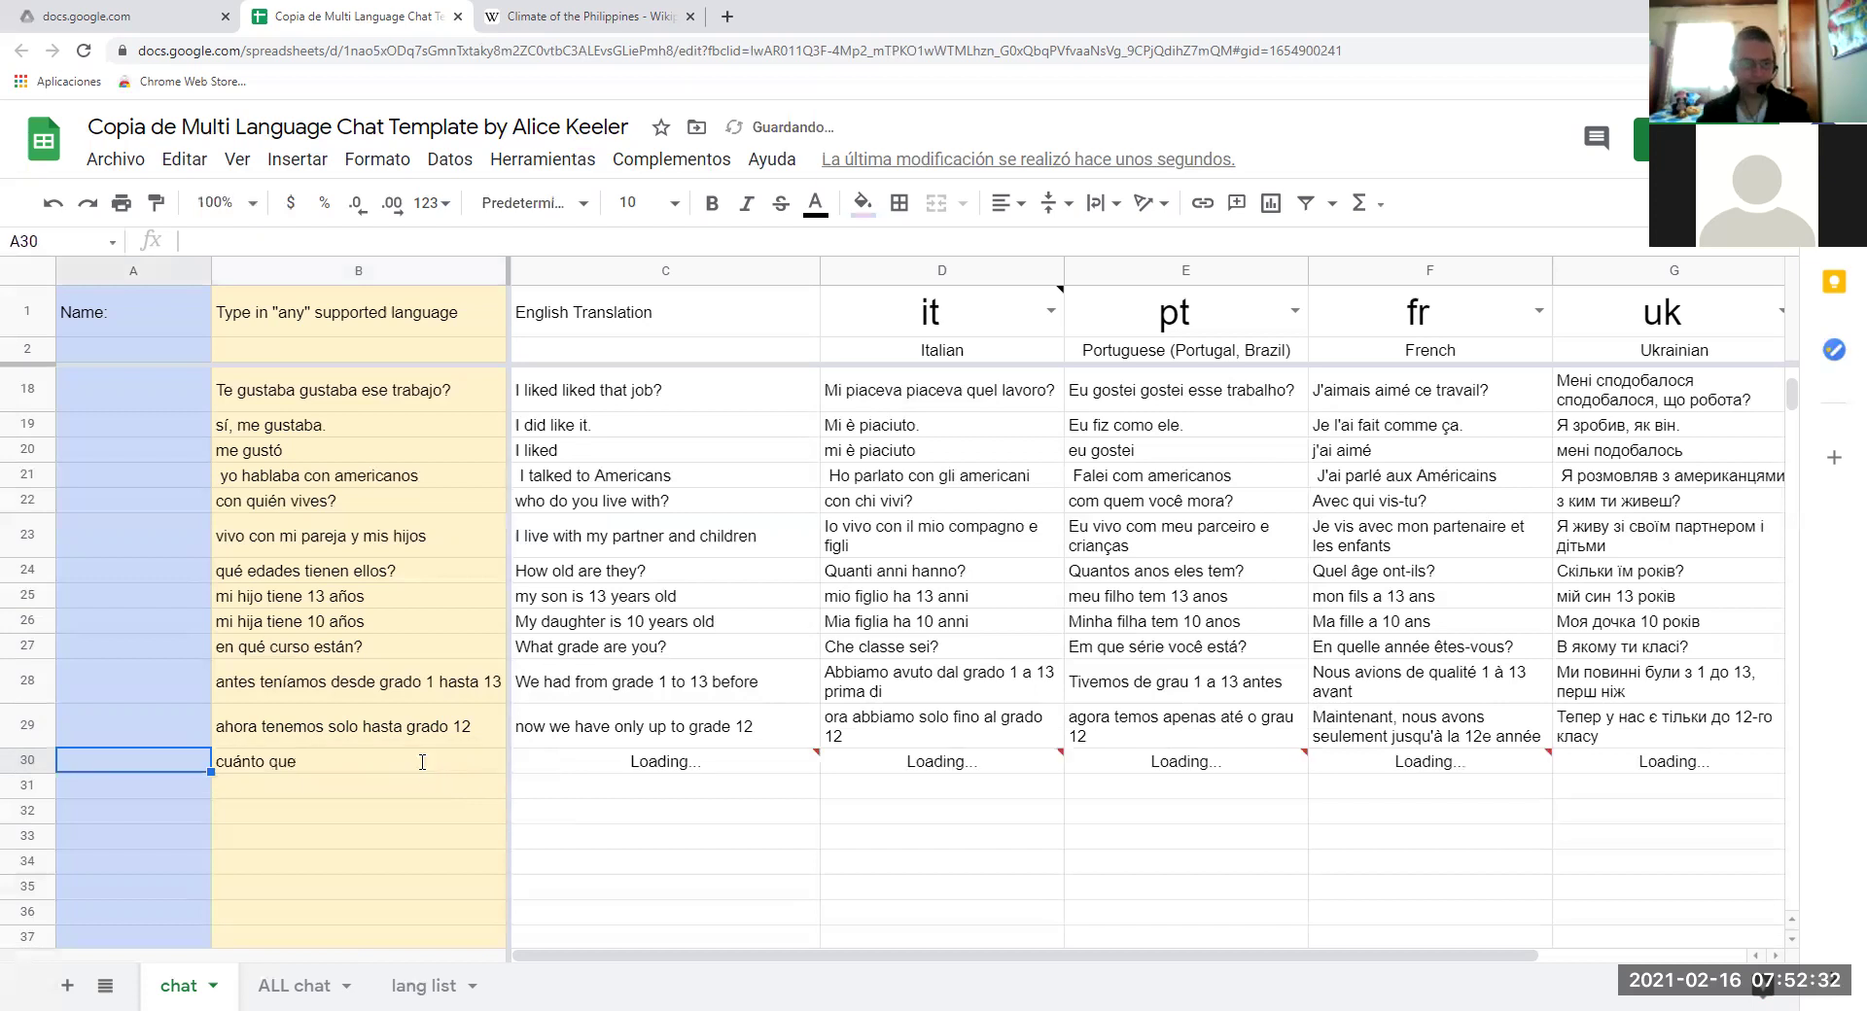
# Insert "hace" and complete the question in cell B30 so it reads "cuánto hace que estás sin trabajo?".
pyautogui.tripleClick(373, 761)
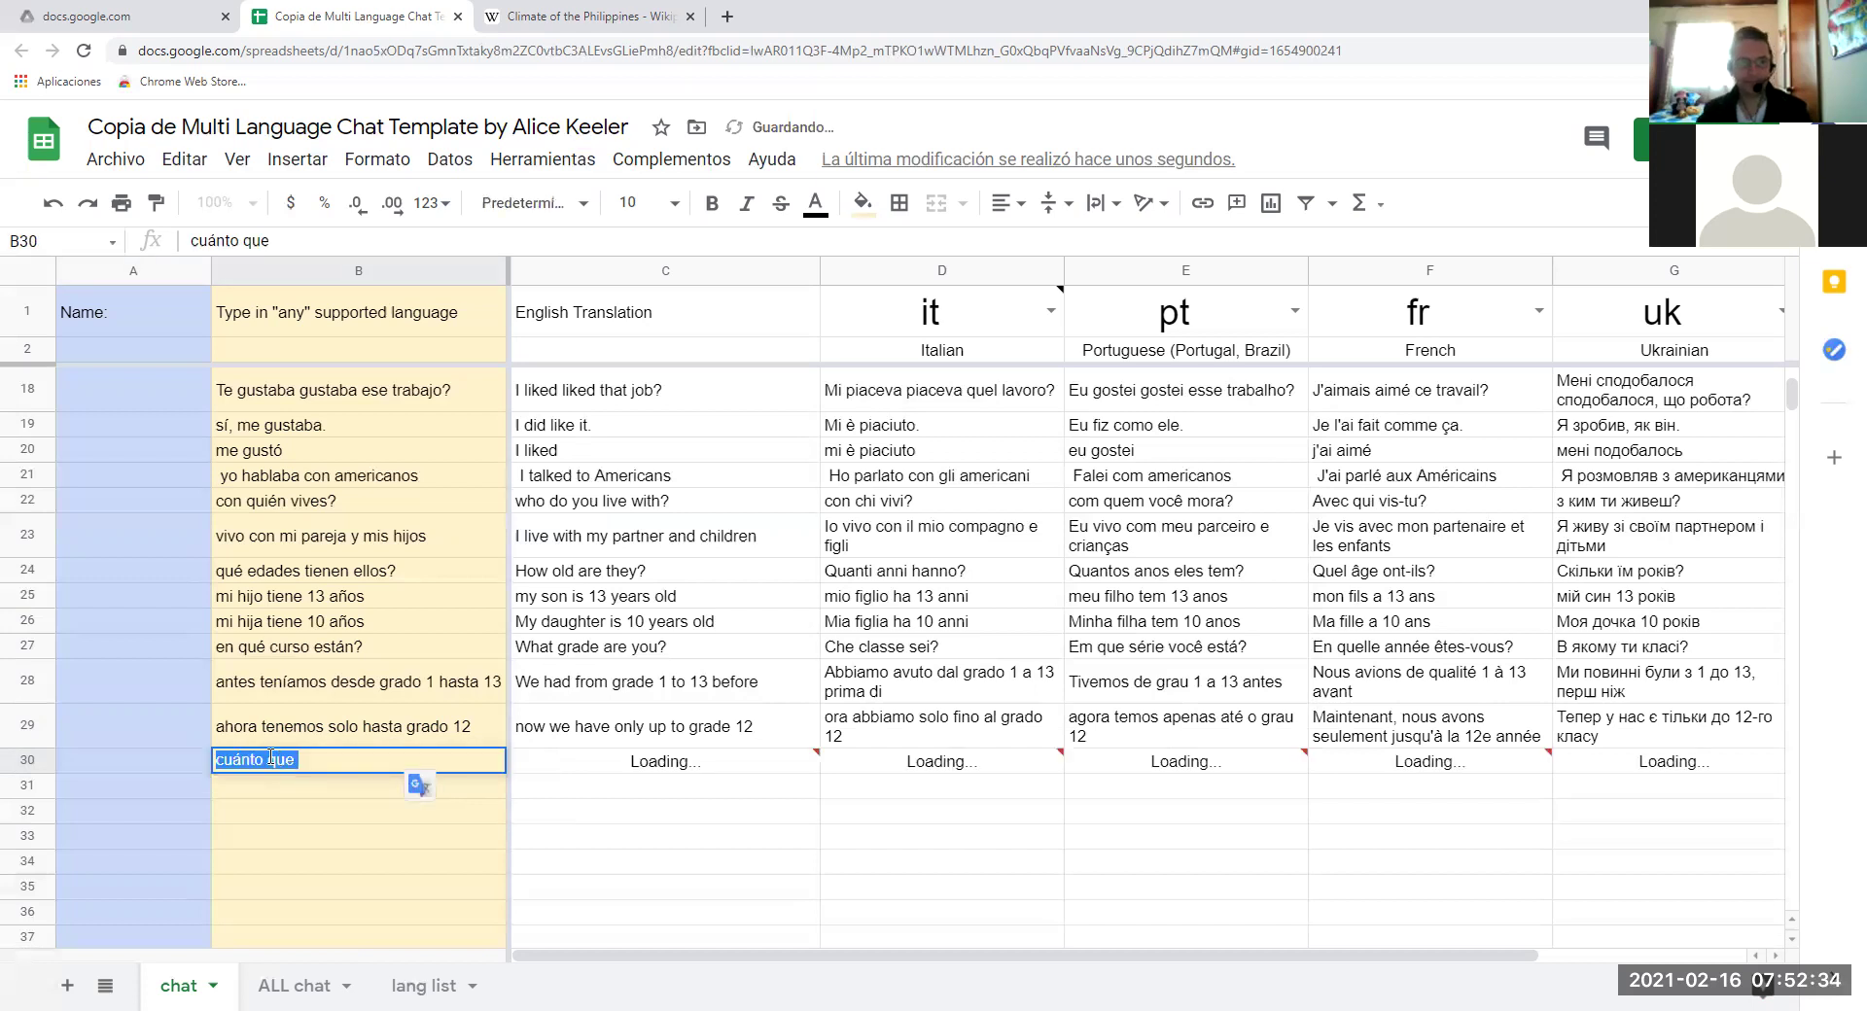
pyautogui.click(267, 759)
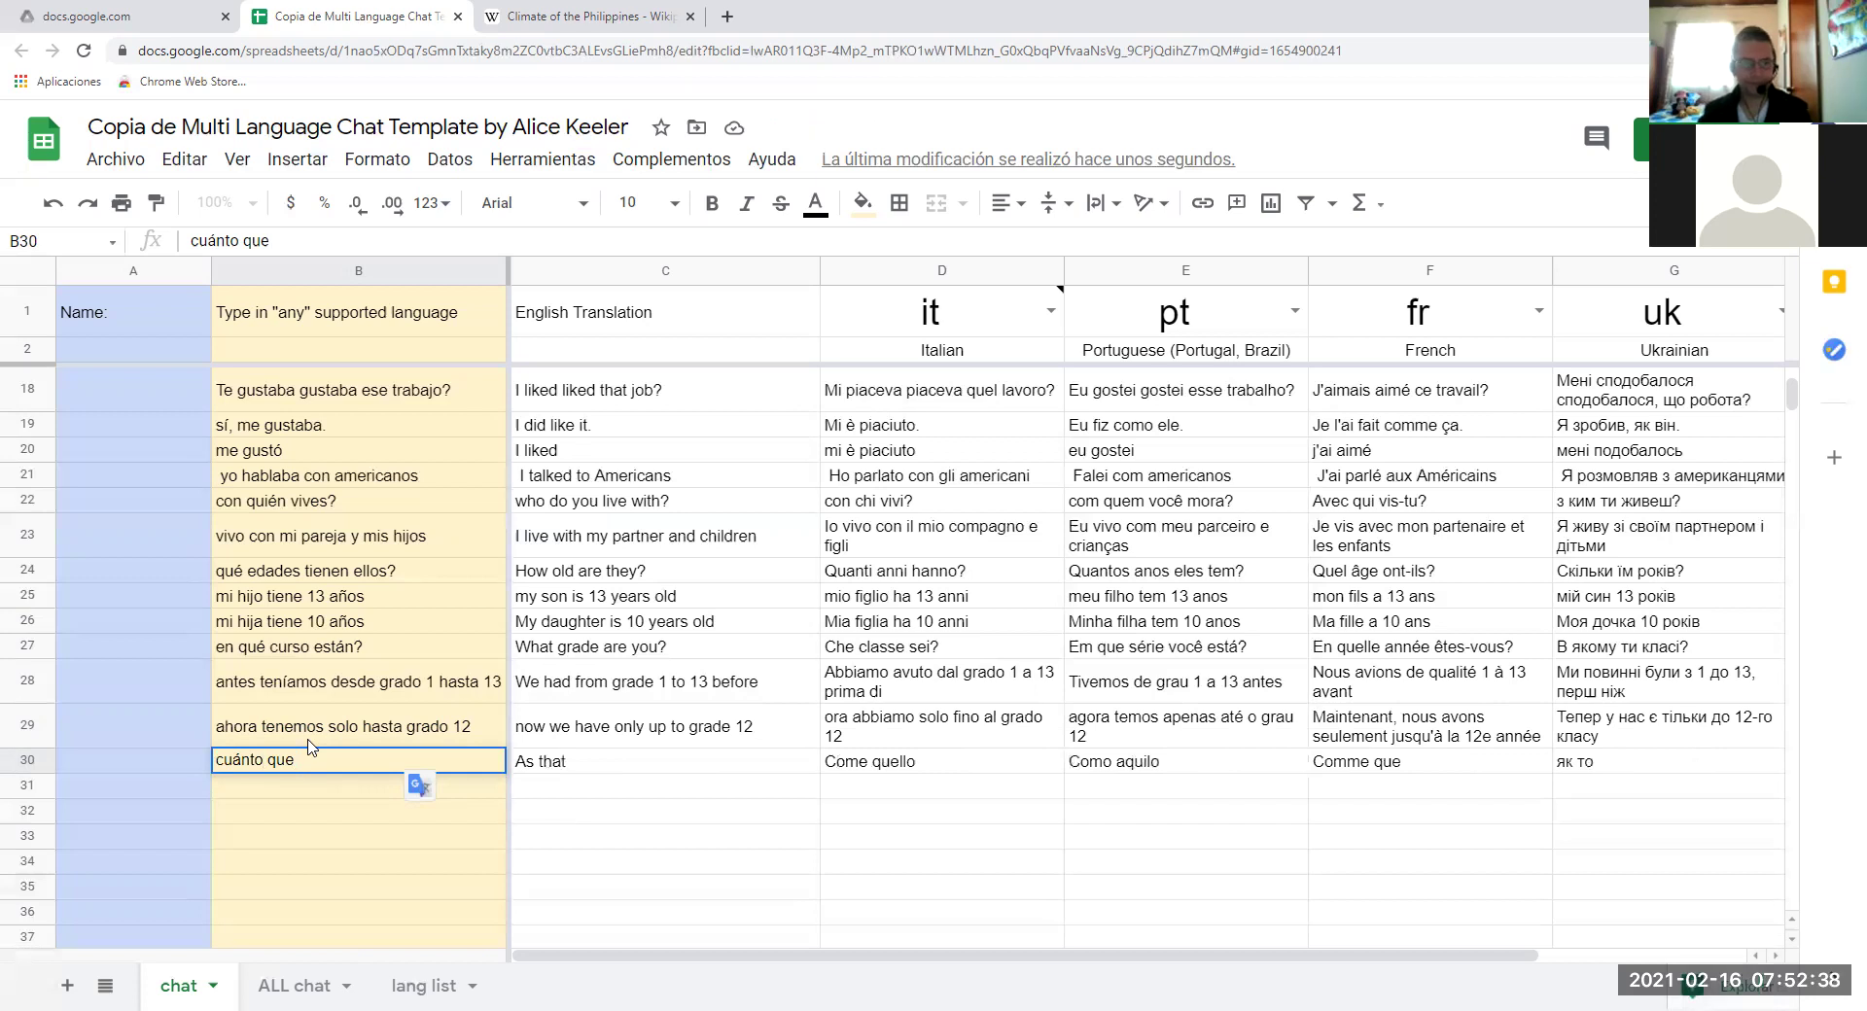
pyautogui.write('hace')
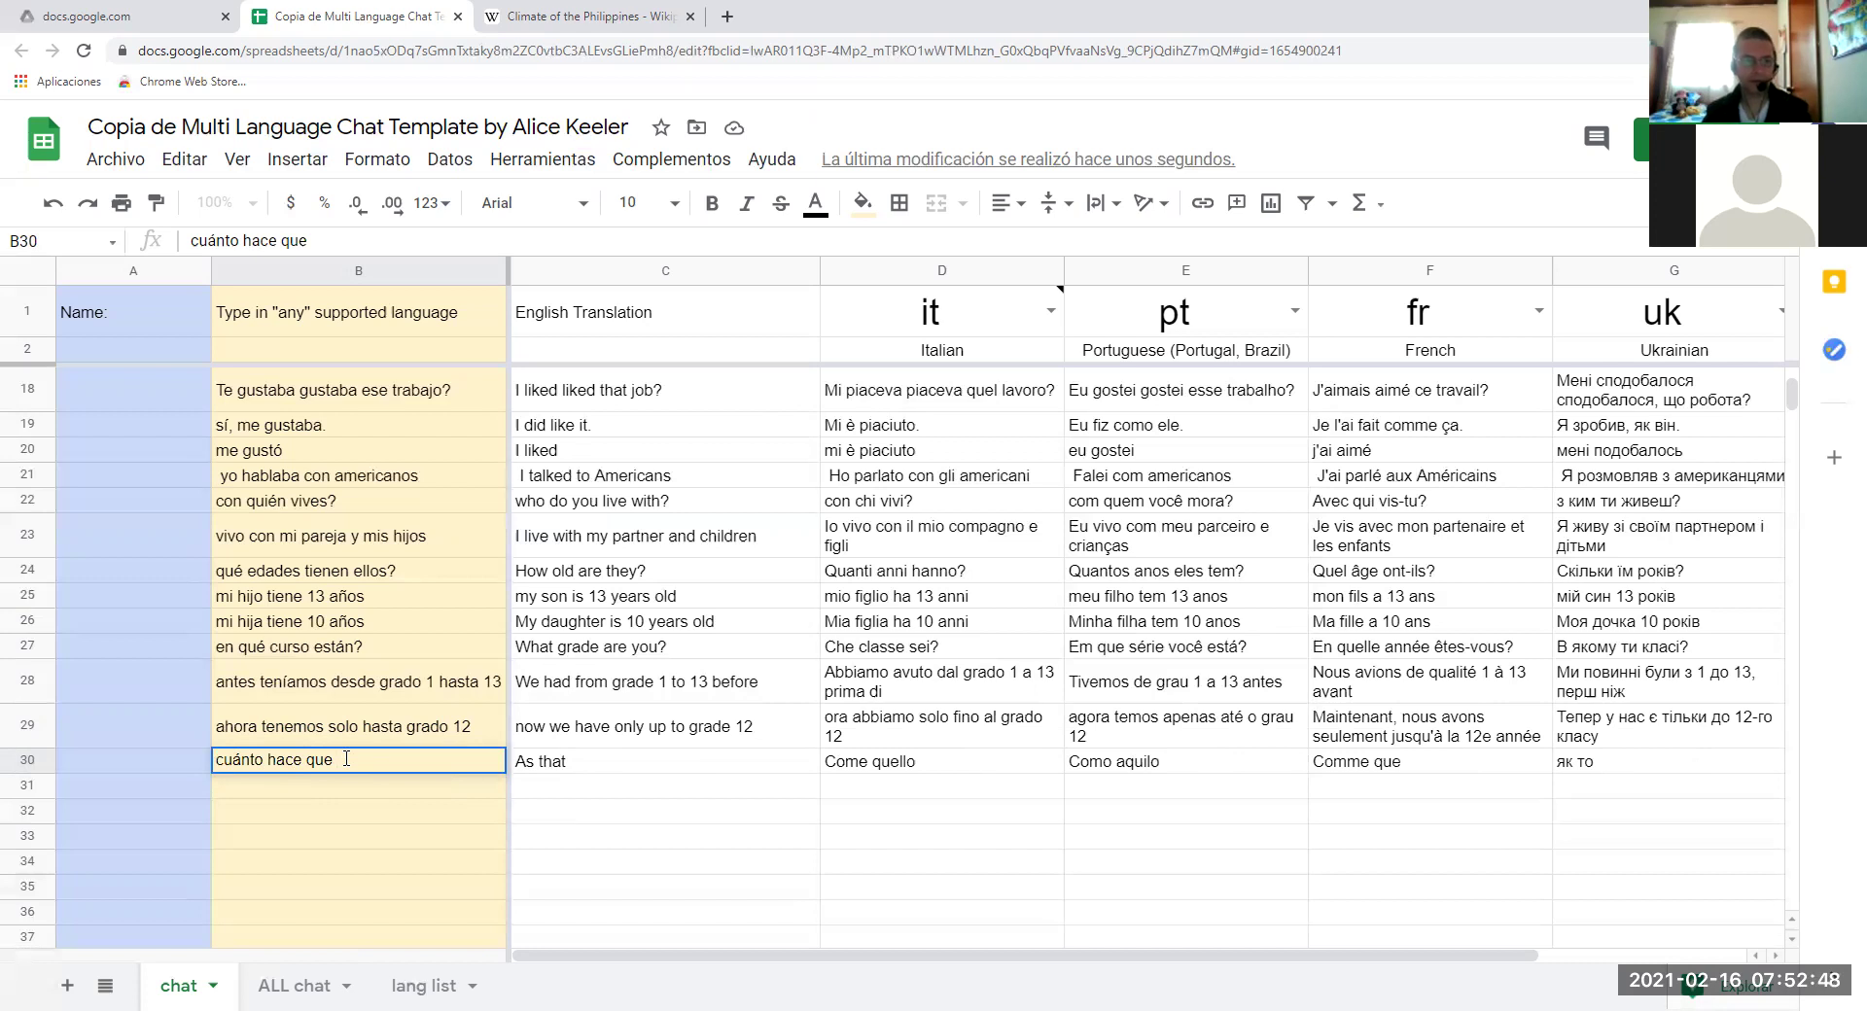
pyautogui.write('estás')
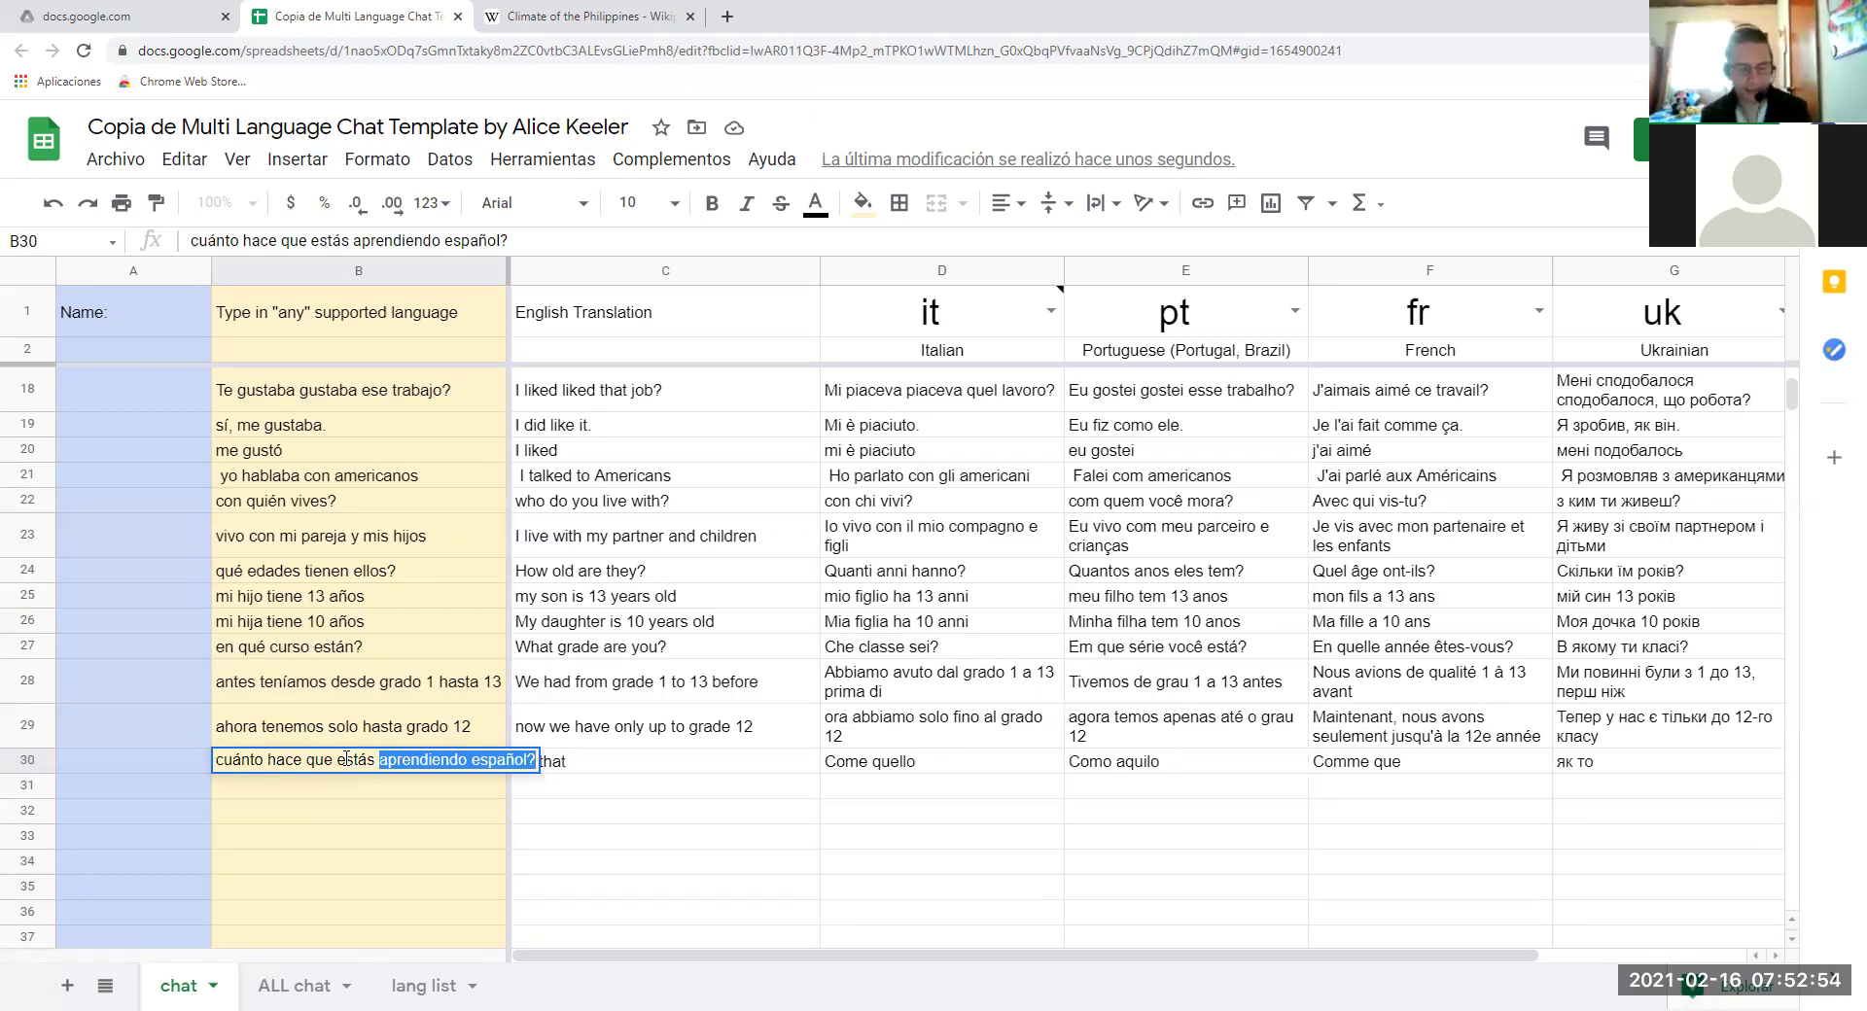
pyautogui.write(' sin trabajo')
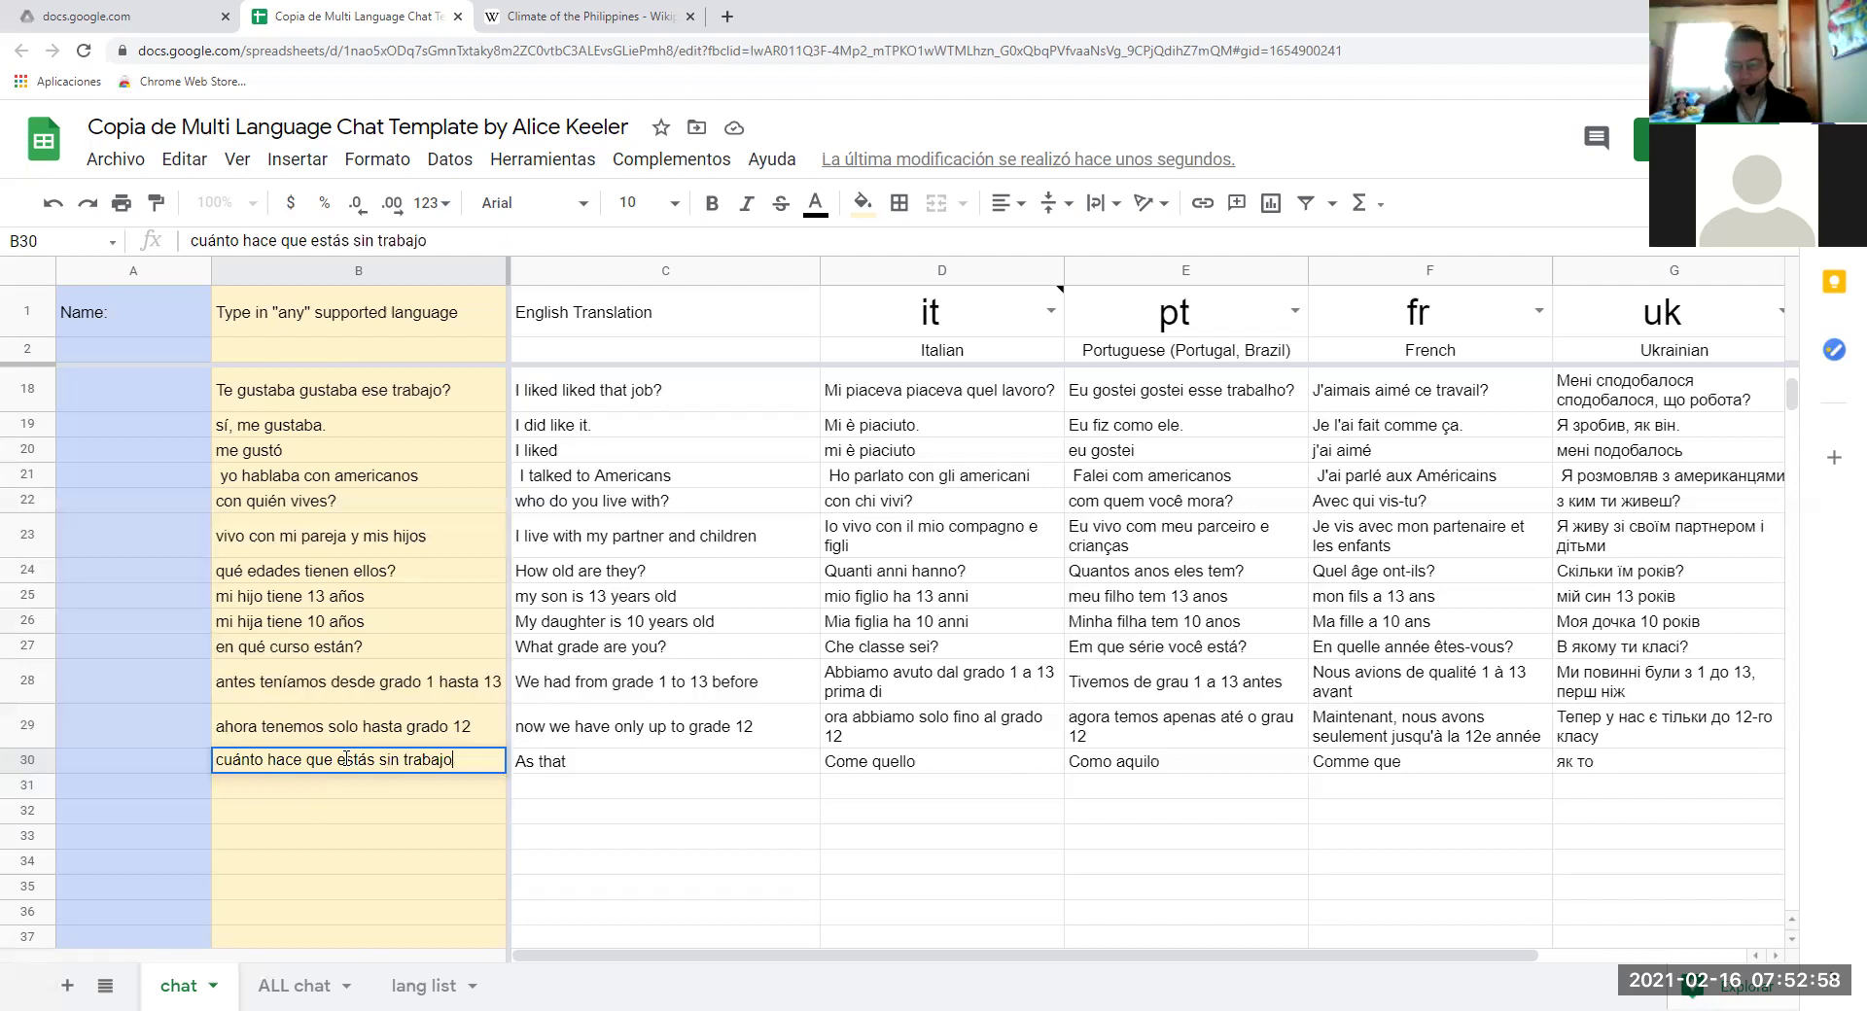
pyautogui.write('?')
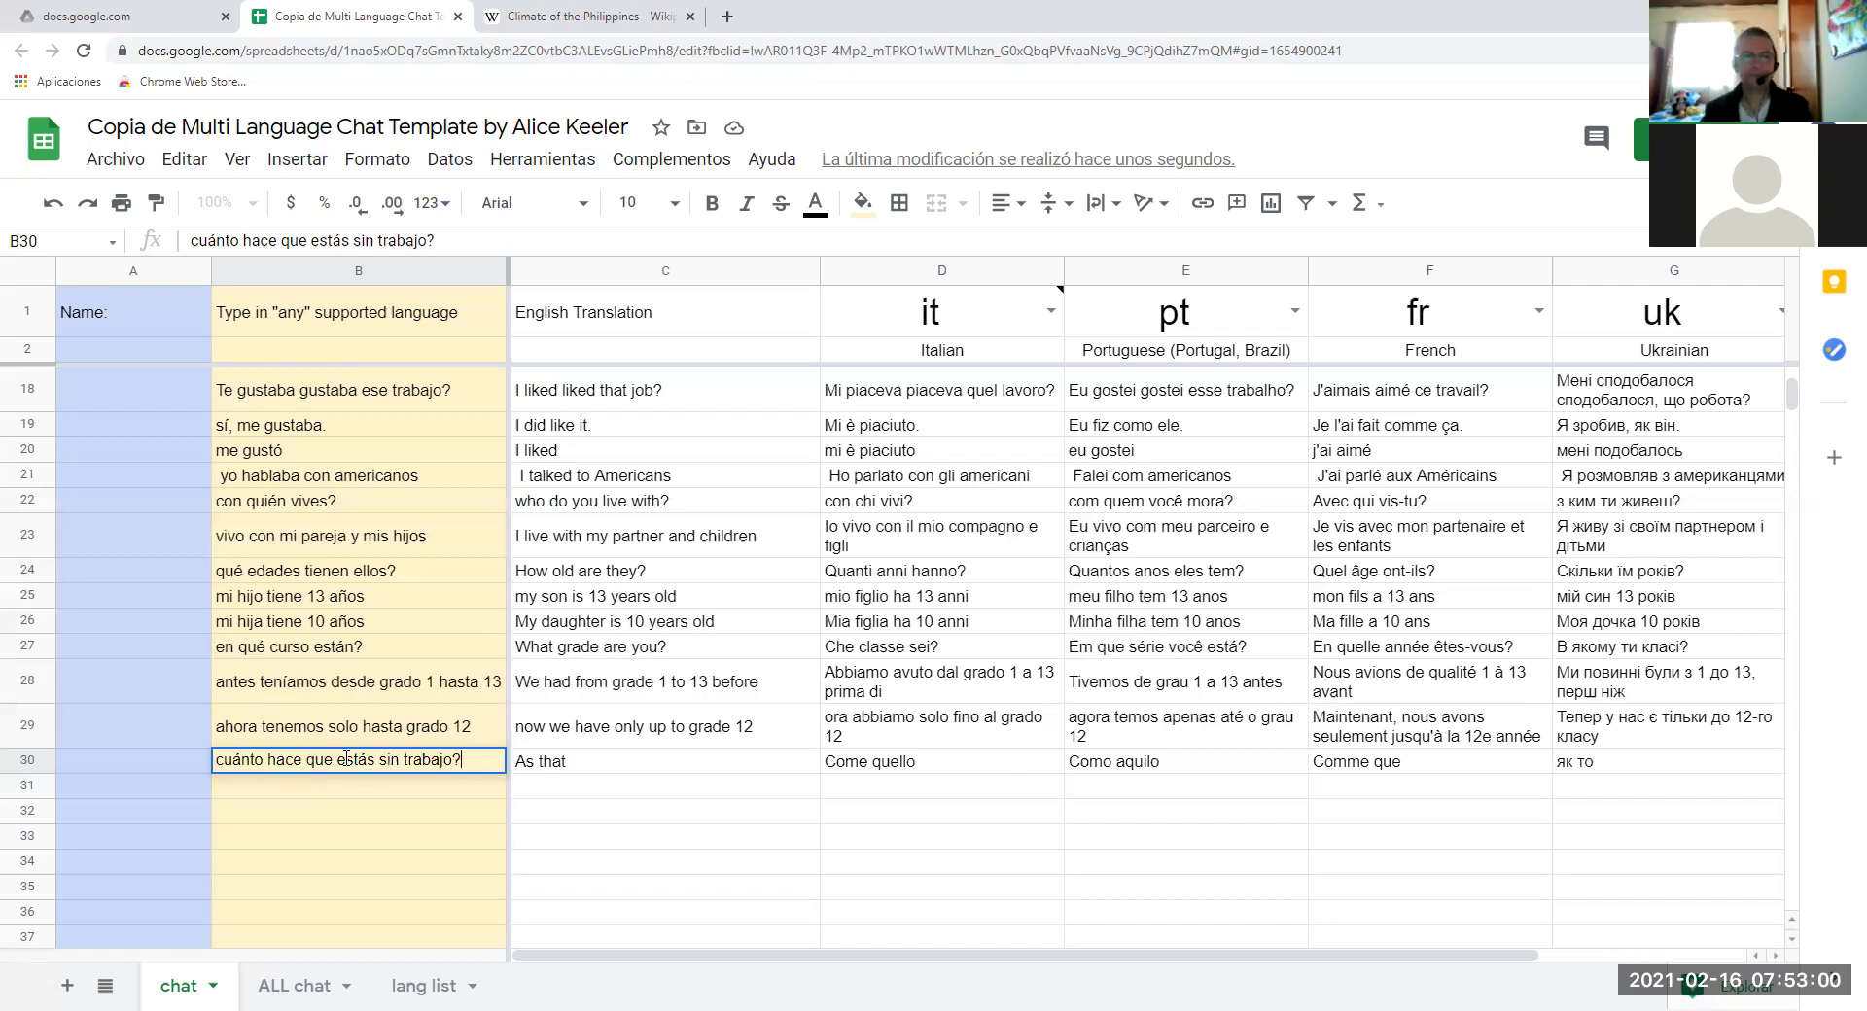
pyautogui.press('Return')
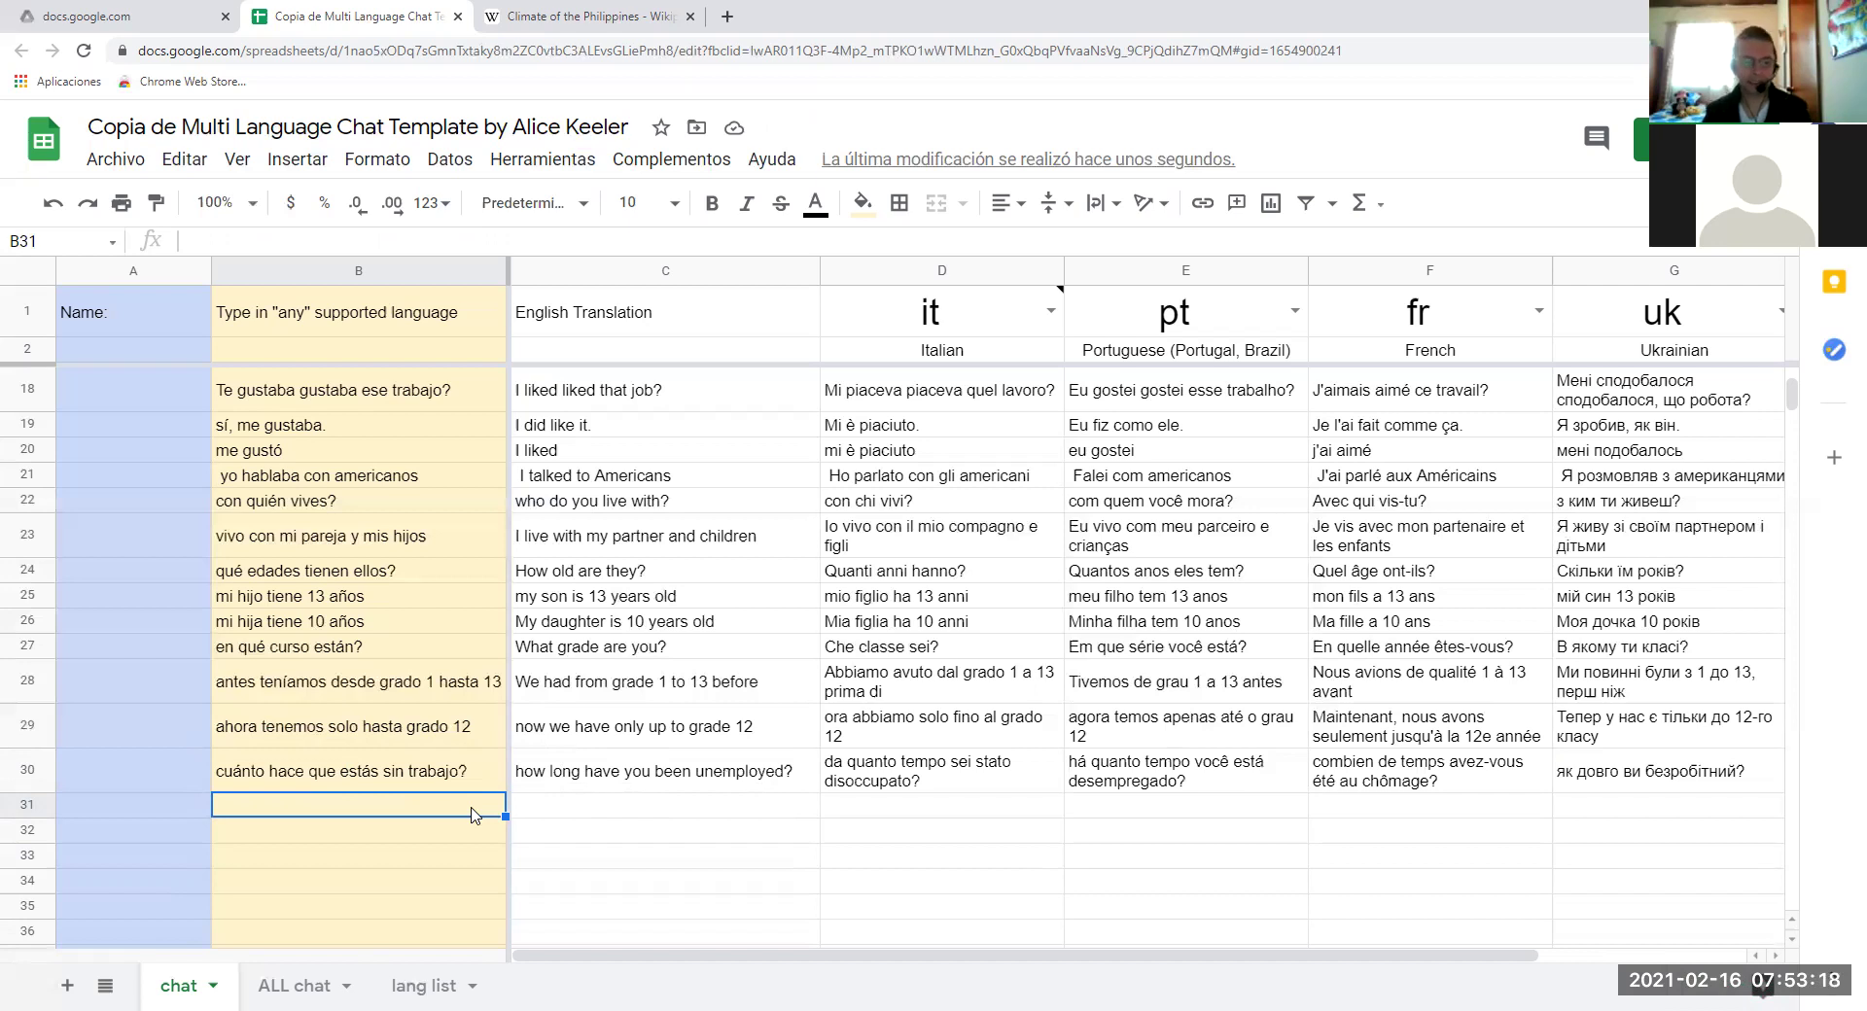
# Enter the phrase "sin trabajo-desempleado" in cell B31.
pyautogui.write('sin ')
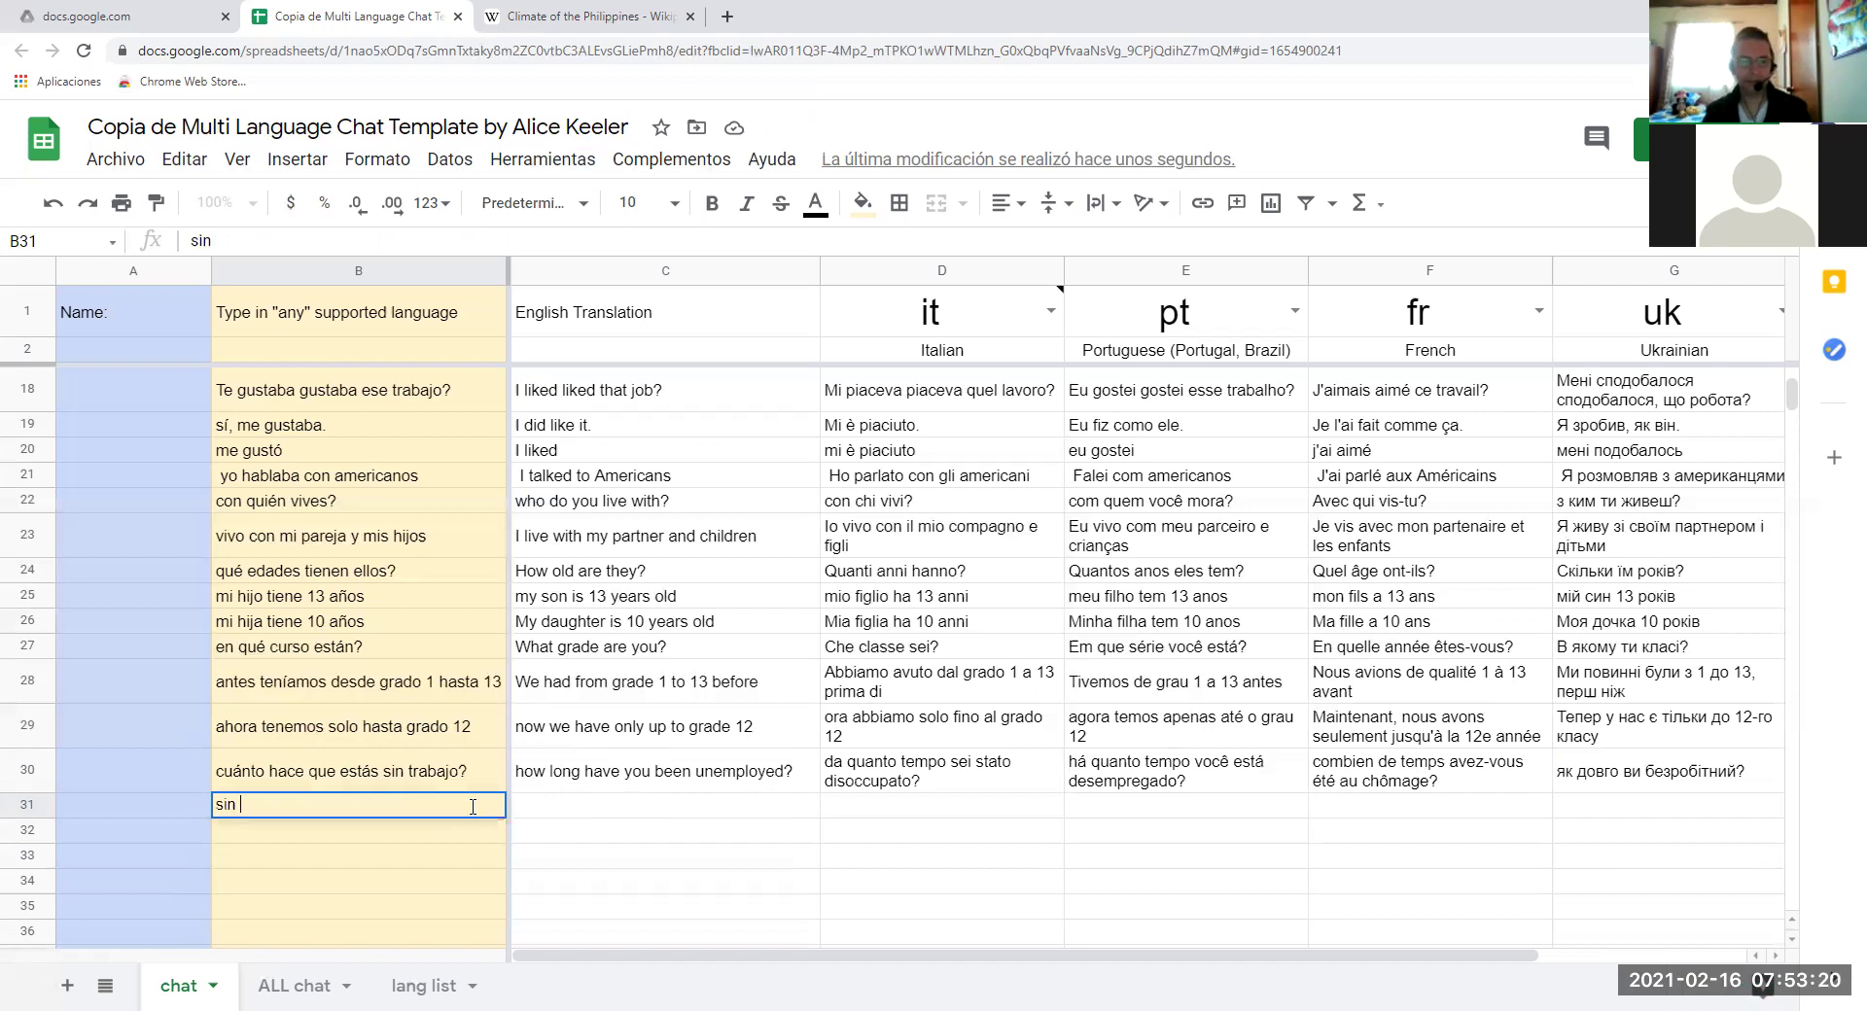
pyautogui.write('traga')
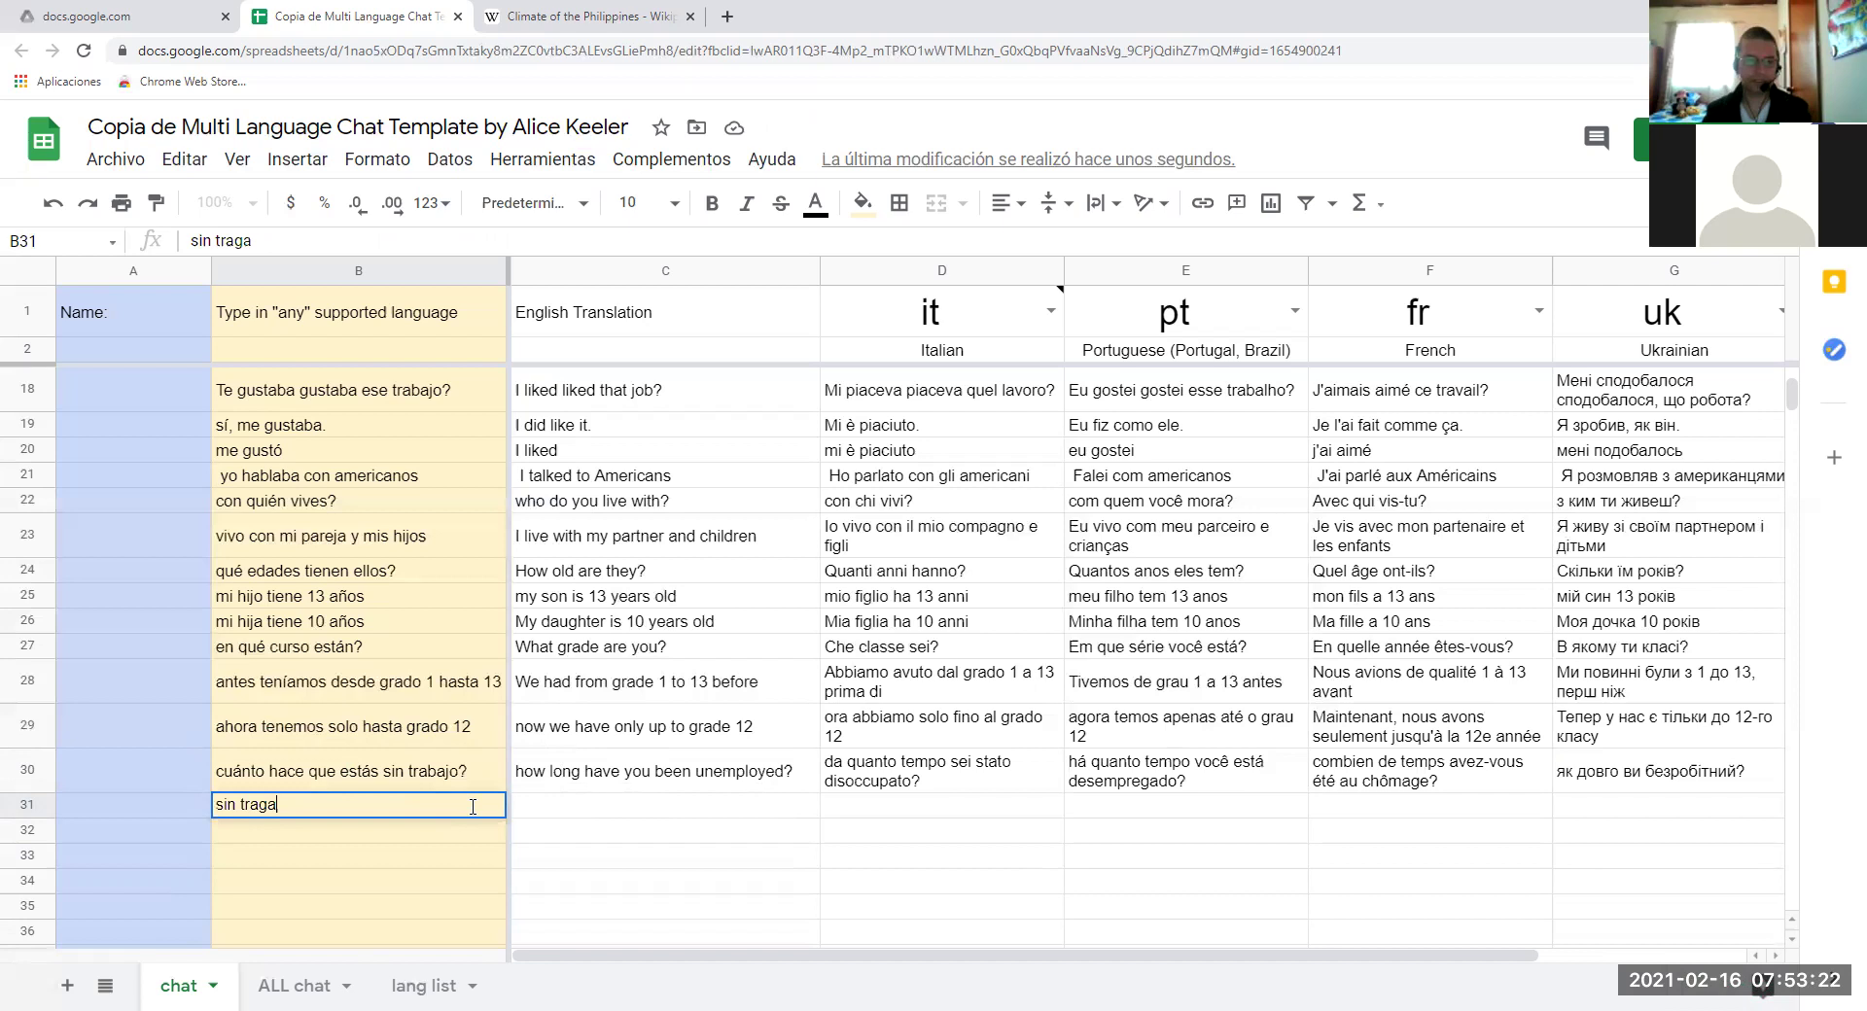
pyautogui.press('BackSpace')
pyautogui.press('BackSpace')
pyautogui.write('baj')
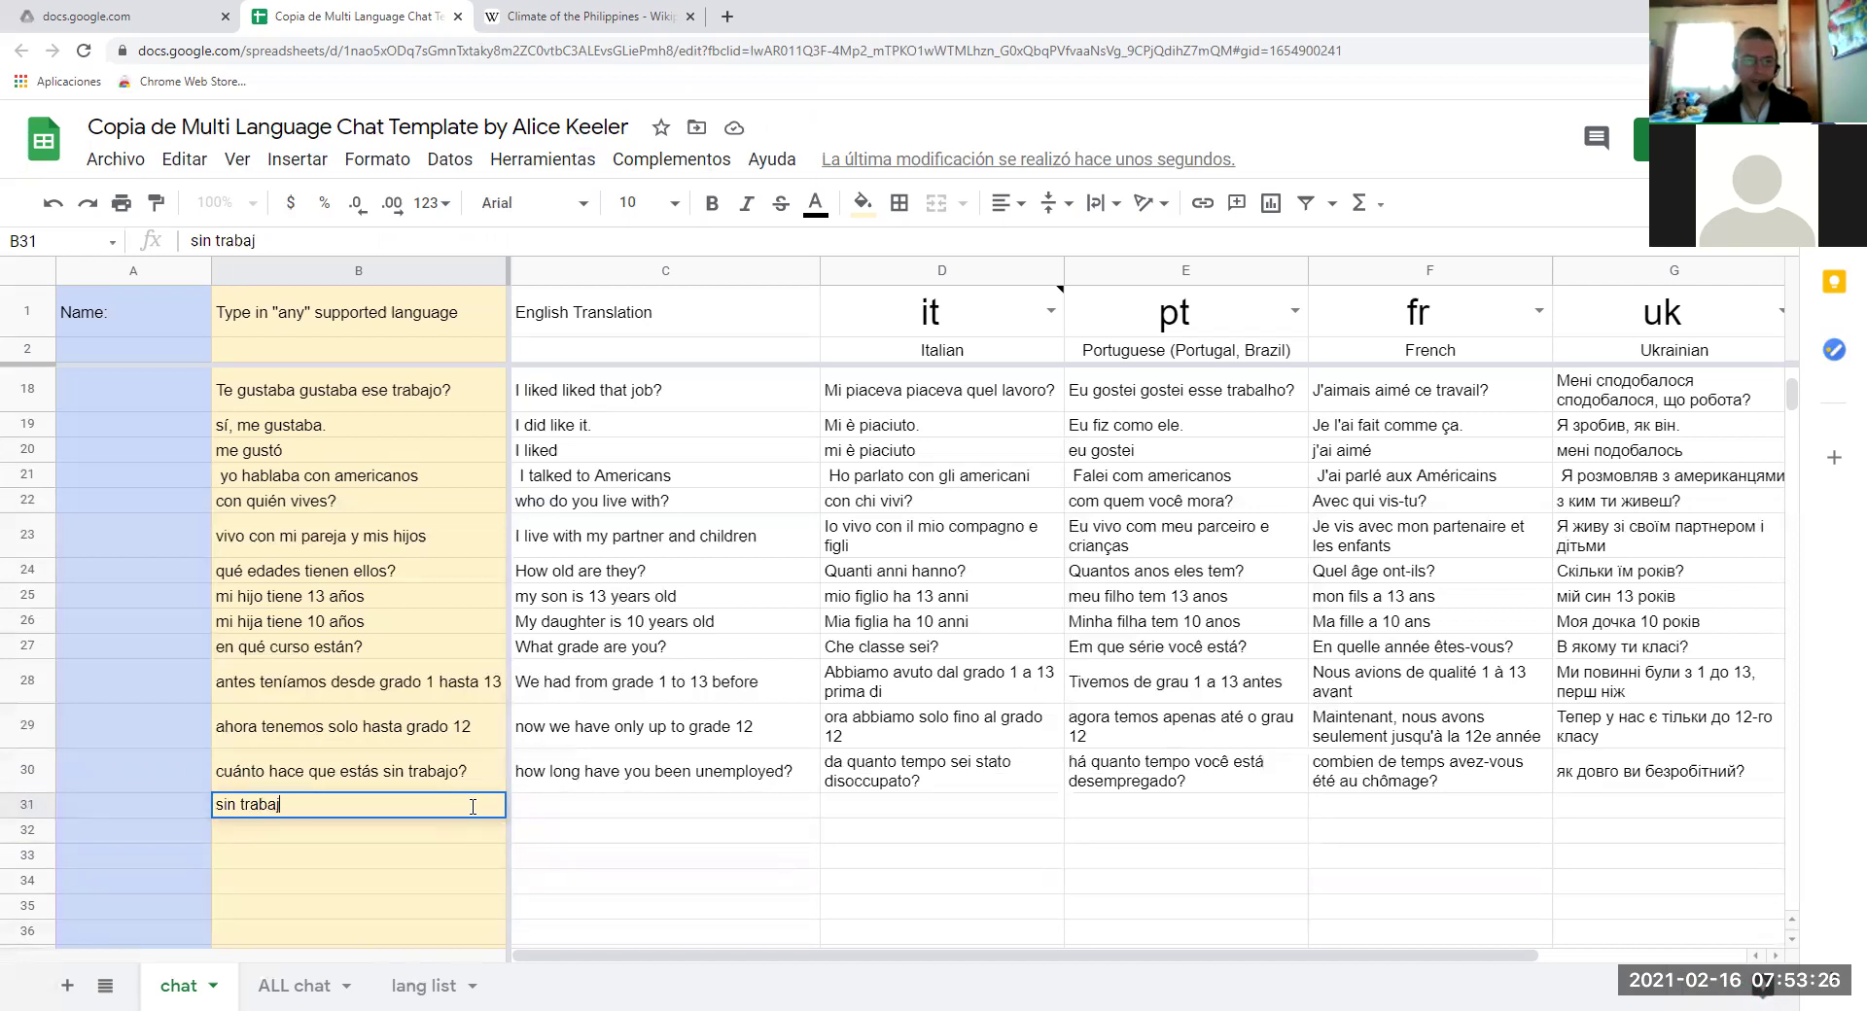
pyautogui.write('o-d')
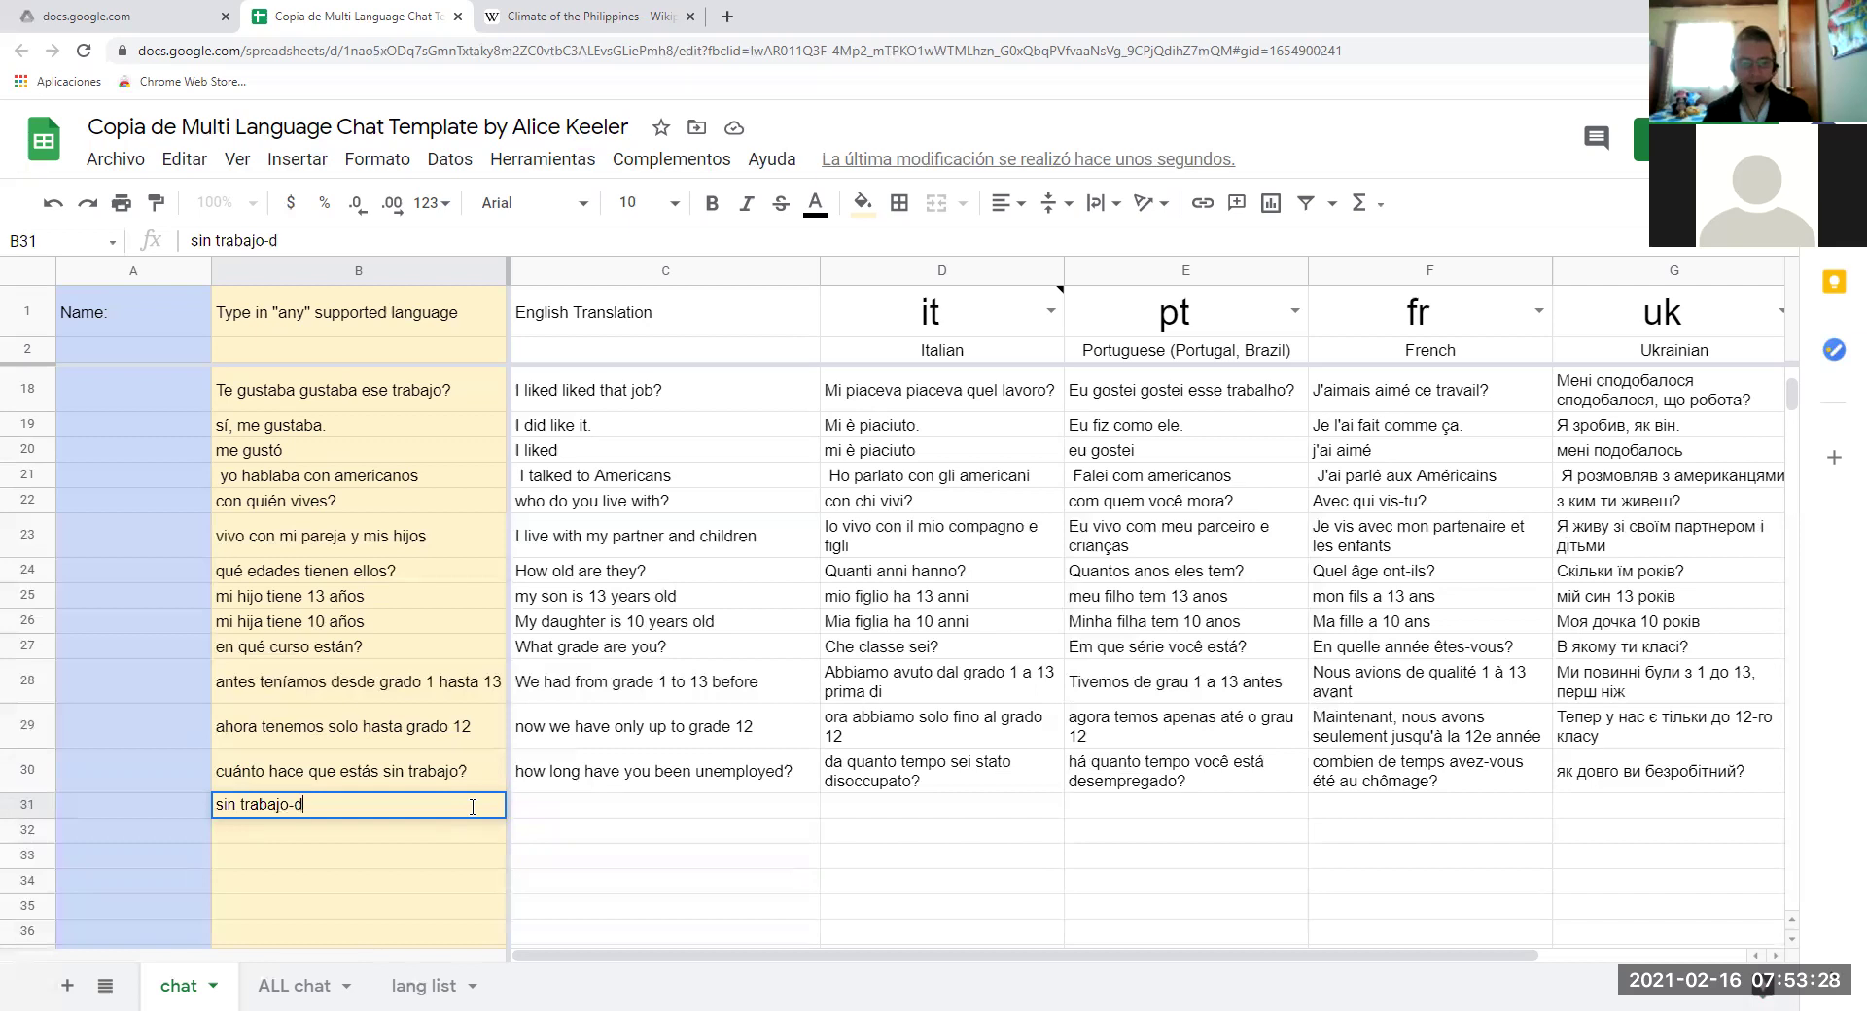
pyautogui.write('esempleado')
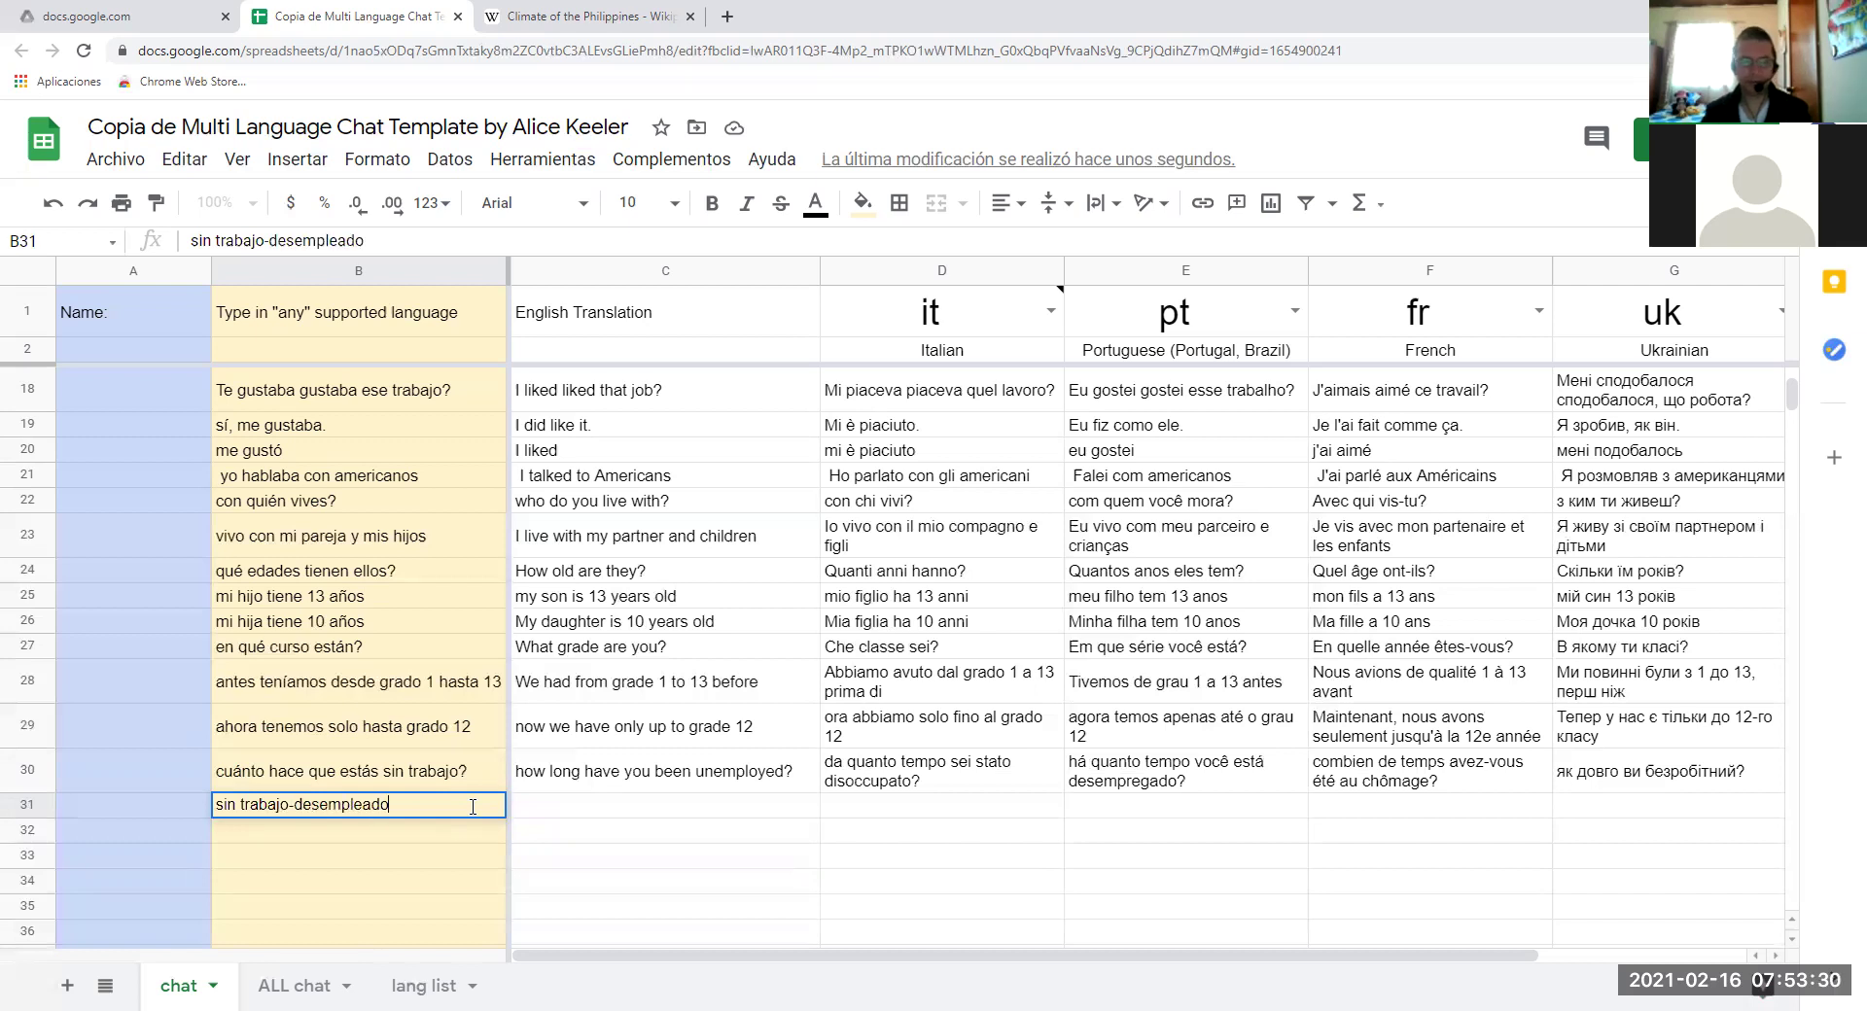
pyautogui.press('Return')
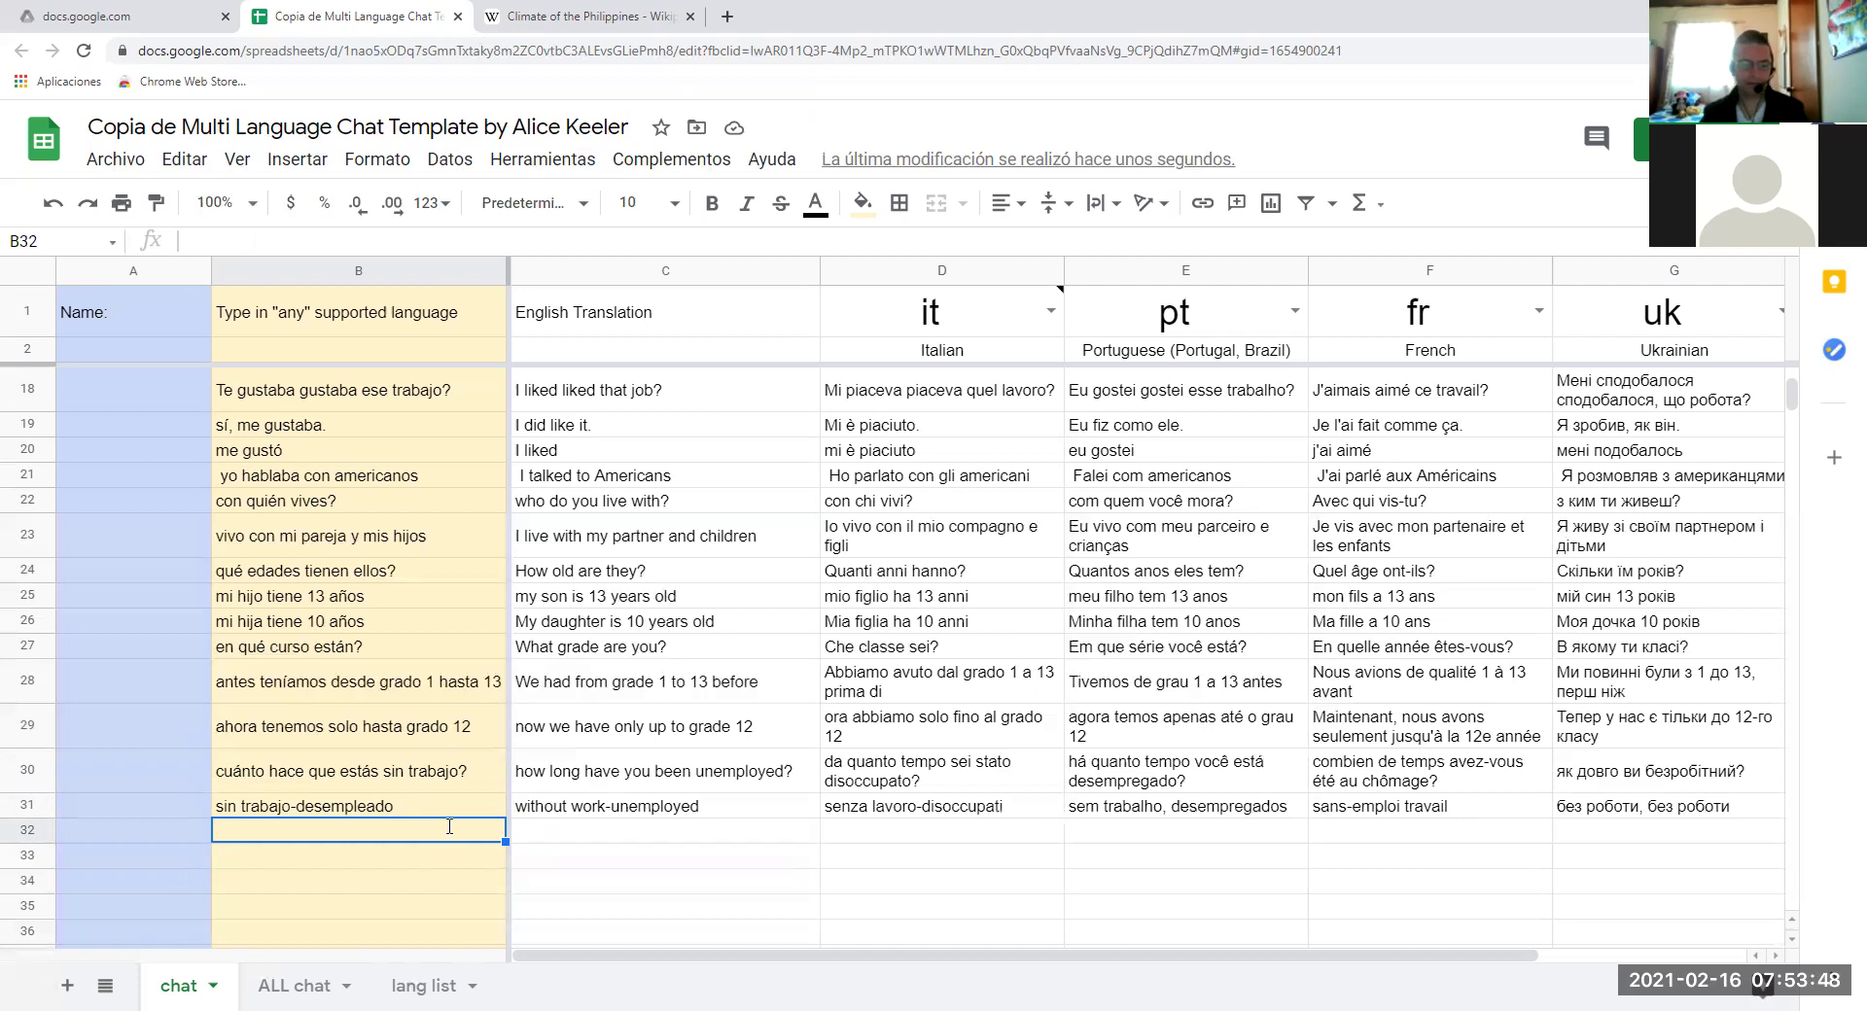
pyautogui.write('cuant')
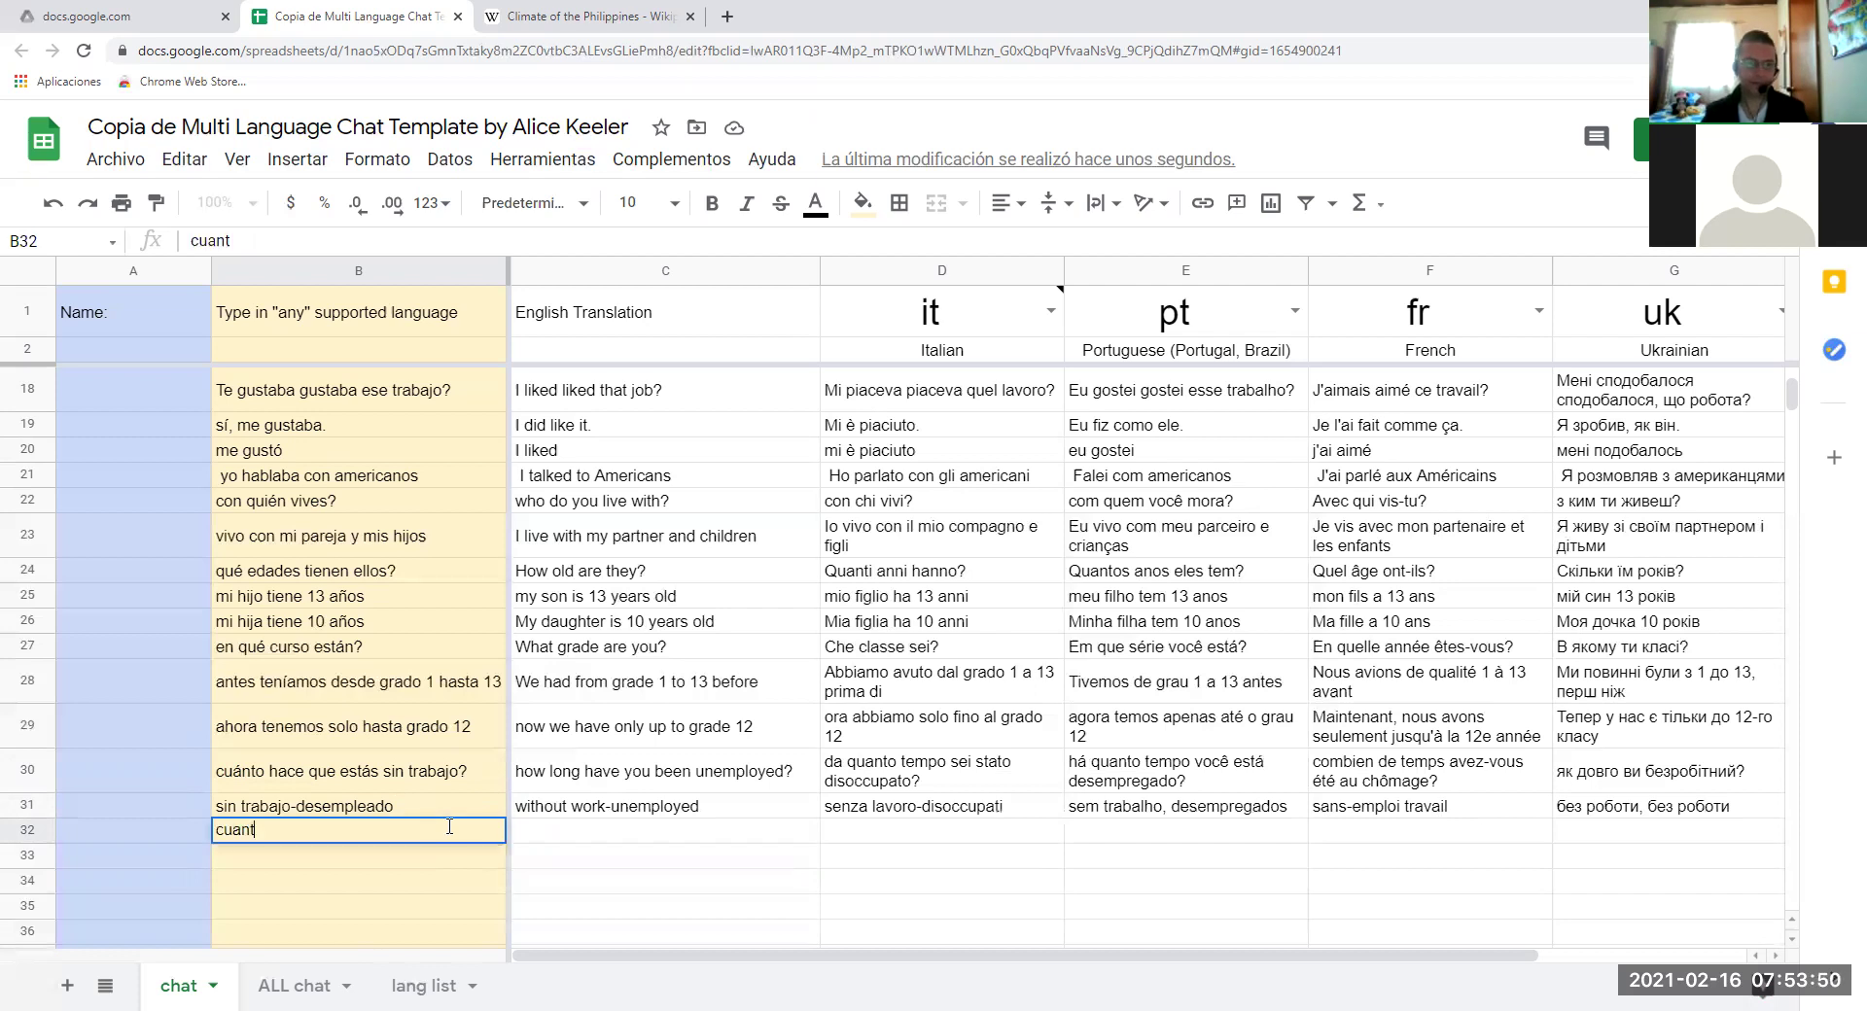
pyautogui.press('BackSpace')
pyautogui.press('BackSpace')
pyautogui.press('BackSpace')
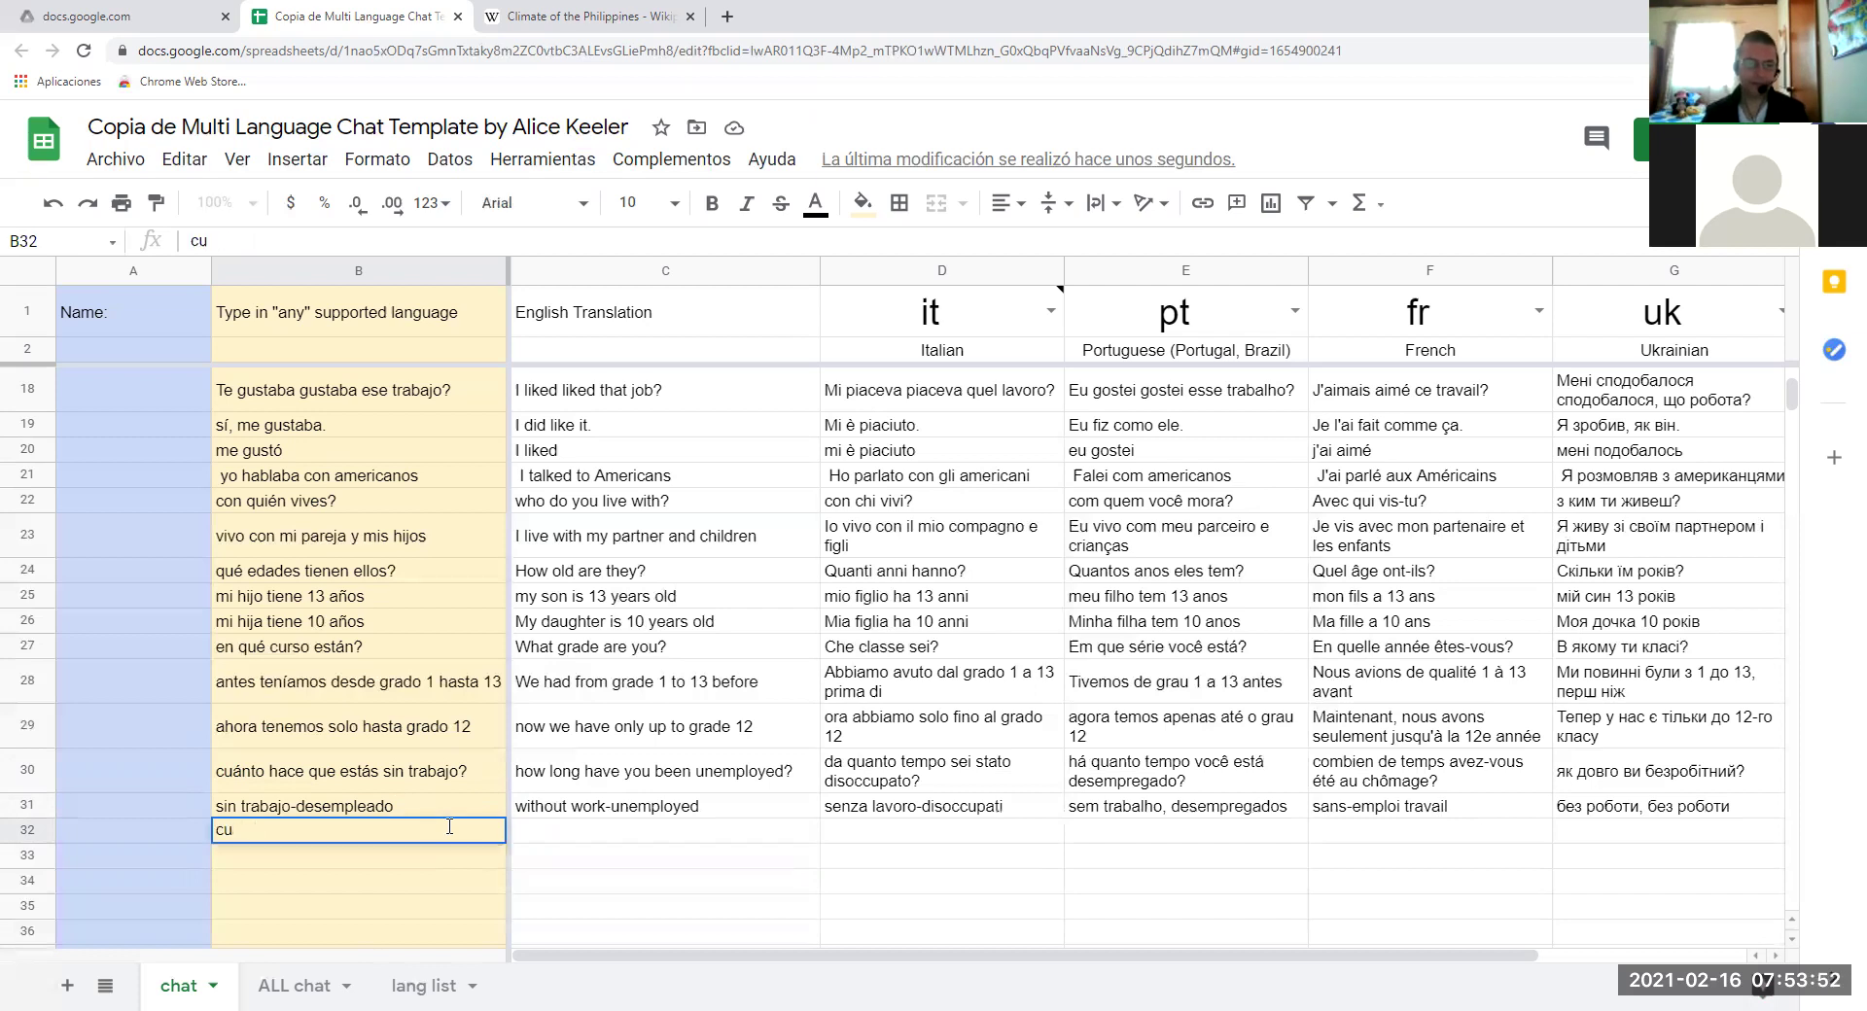
pyautogui.press('BackSpace')
pyautogui.press('BackSpace')
# Enter the phrase "lo entiendo" in cell B32.
pyautogui.write('lo entiendo')
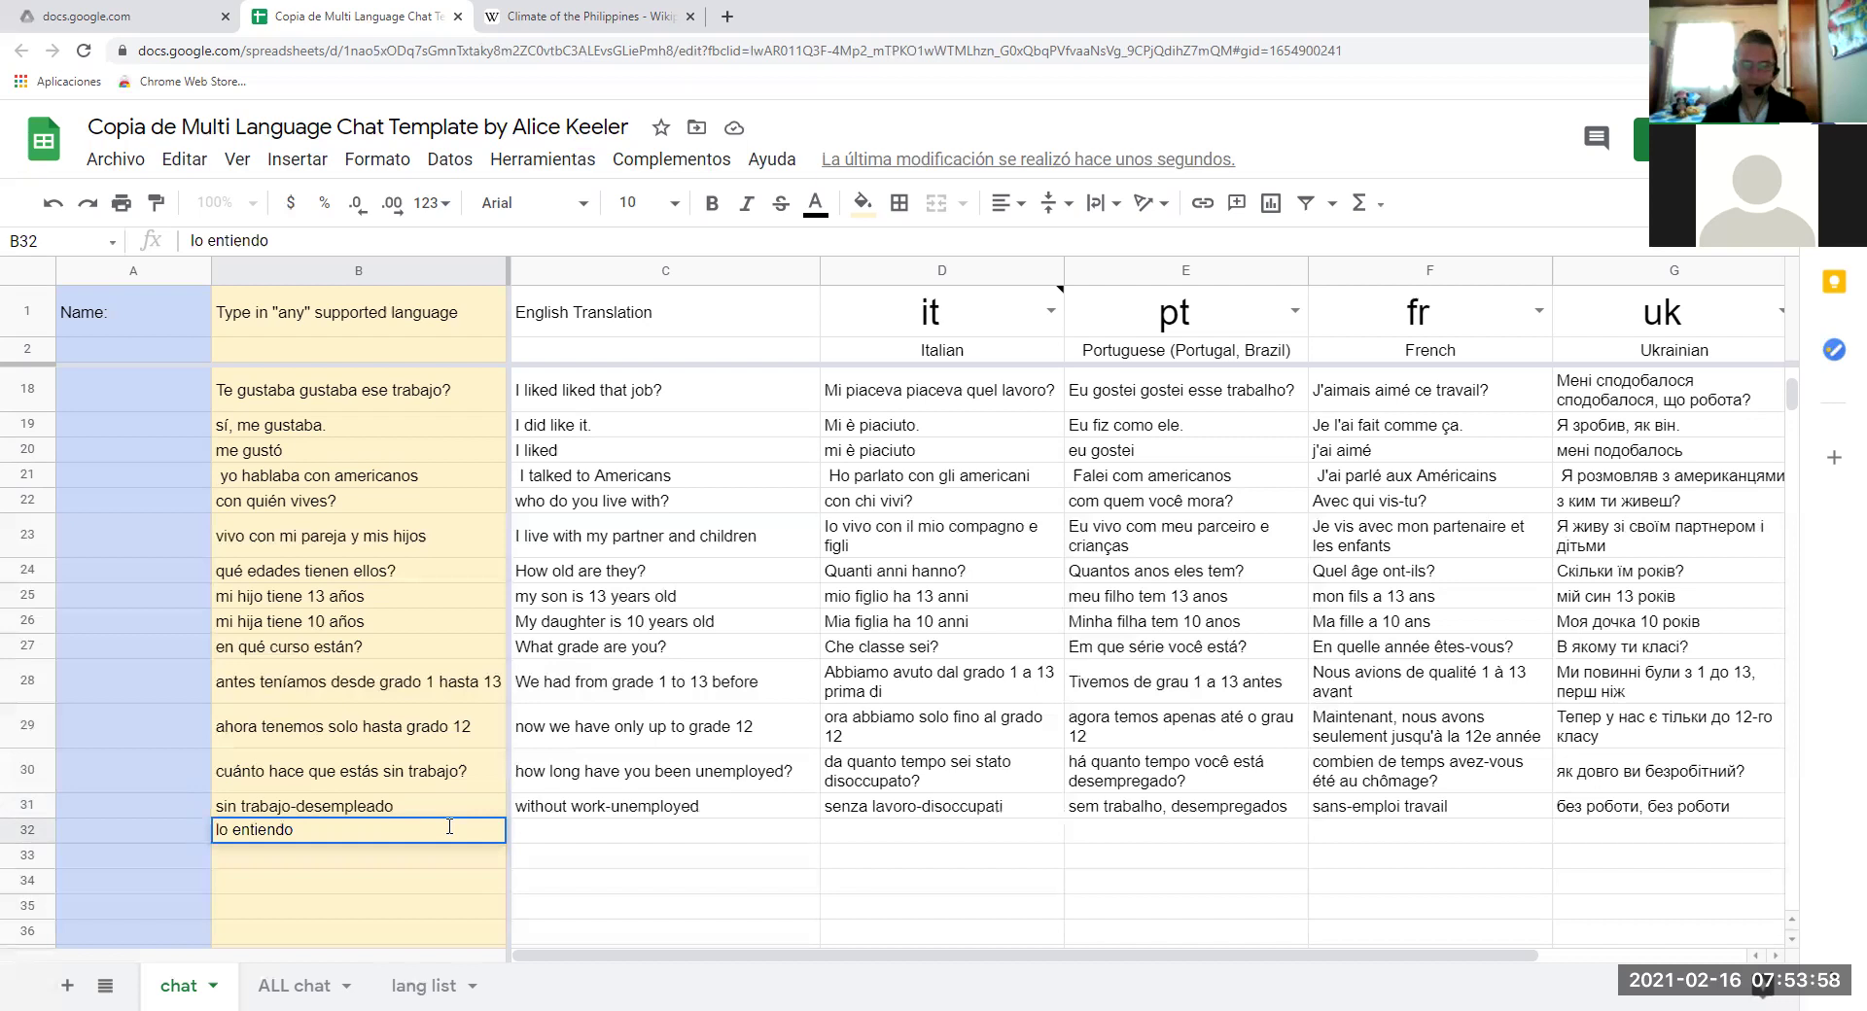
pyautogui.press('Return')
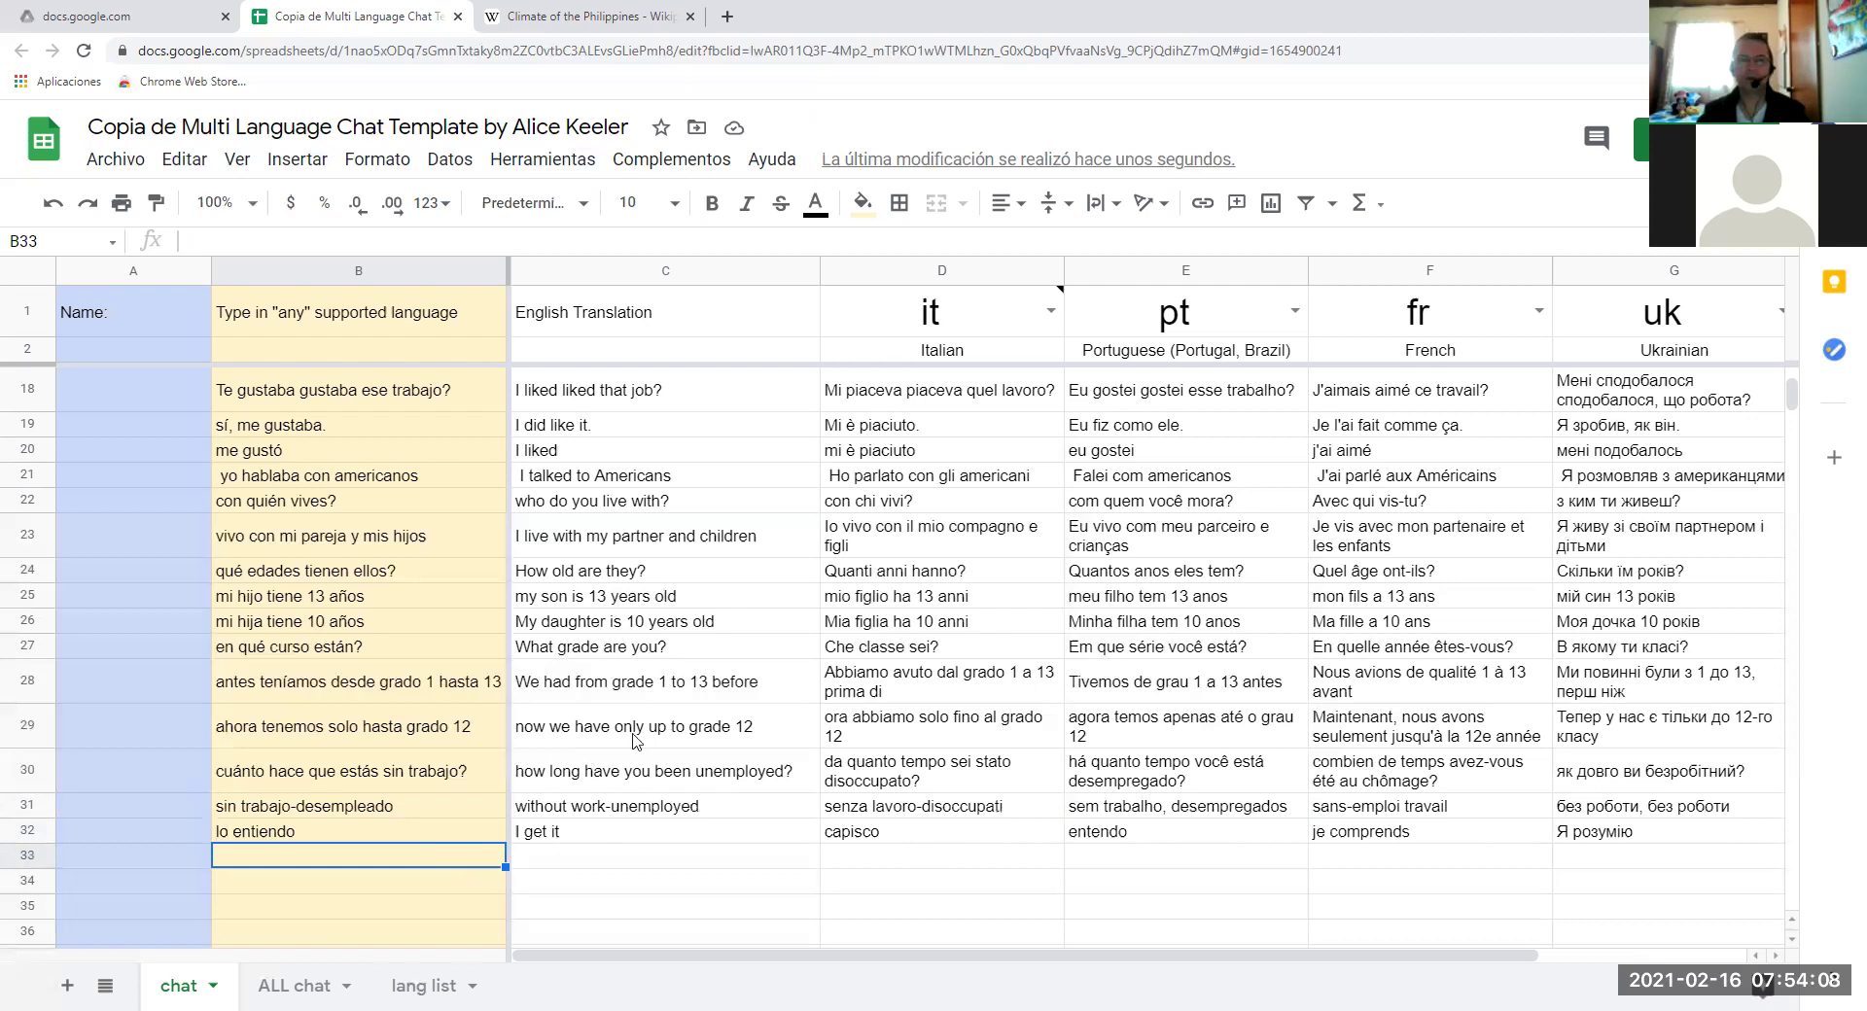
pyautogui.scroll(5, 633, 741)
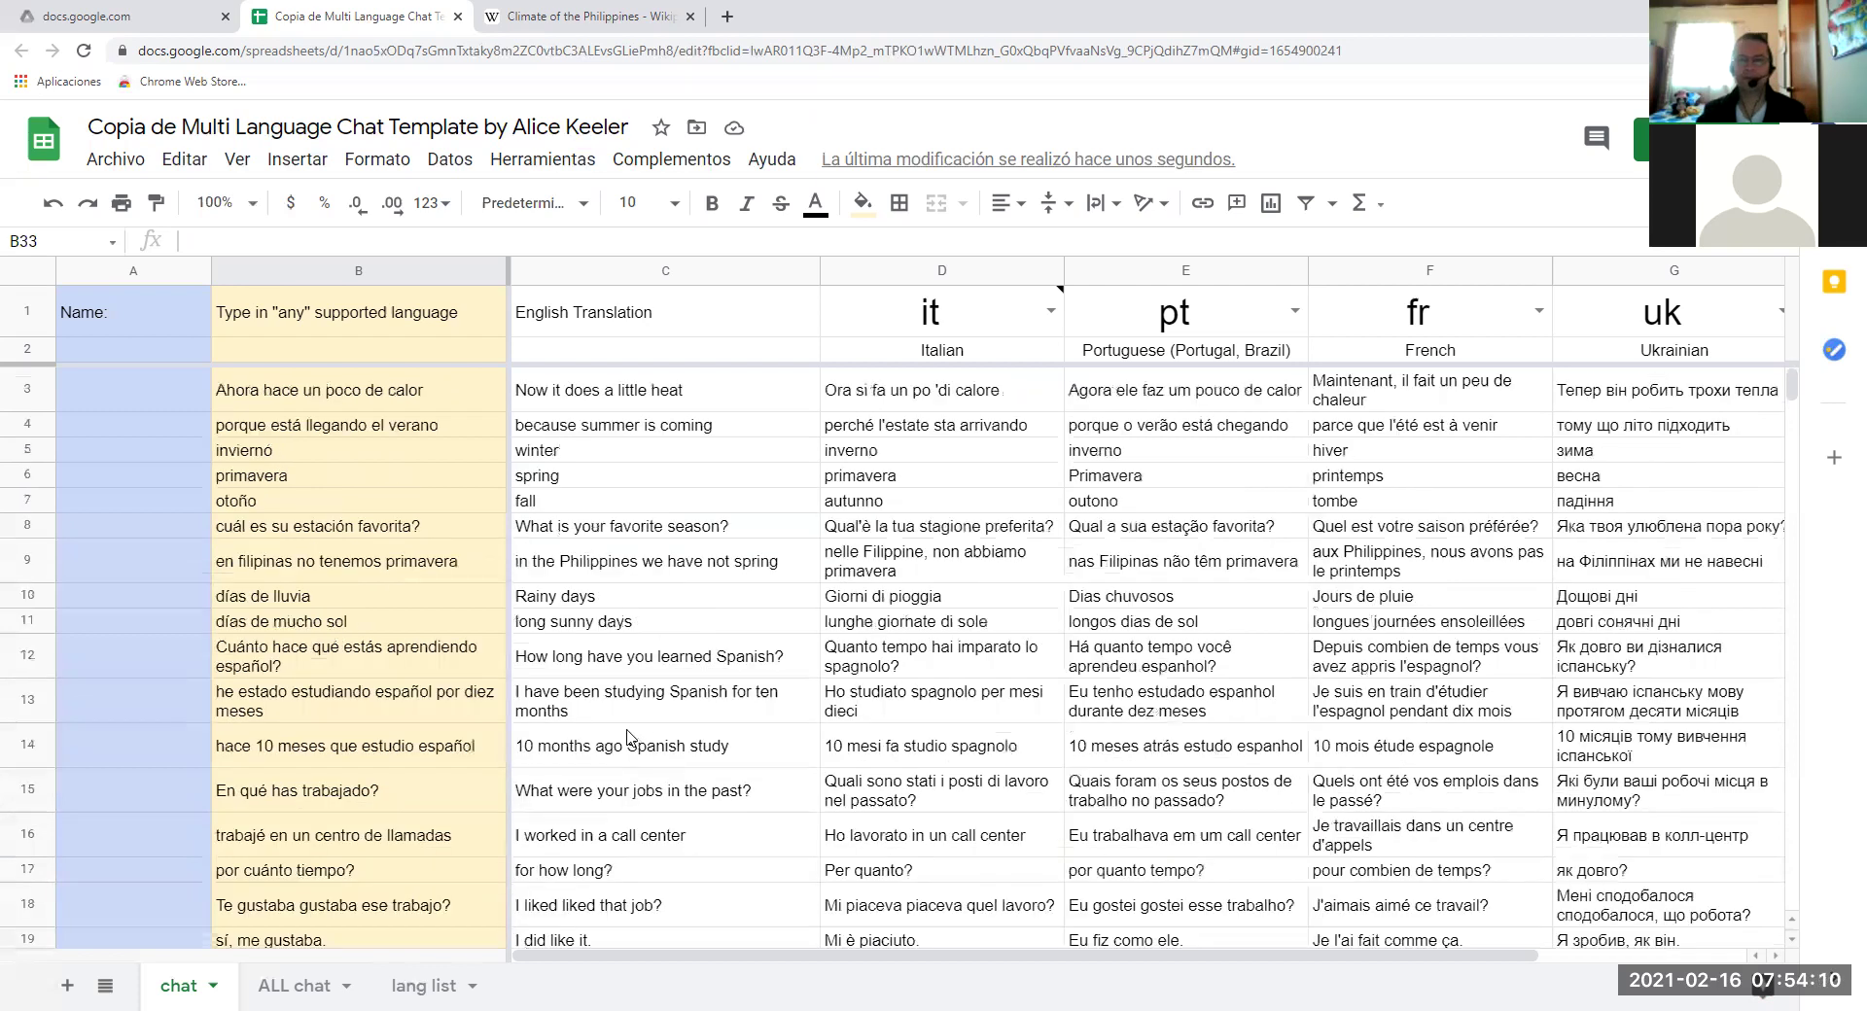
pyautogui.scroll(-5, 628, 737)
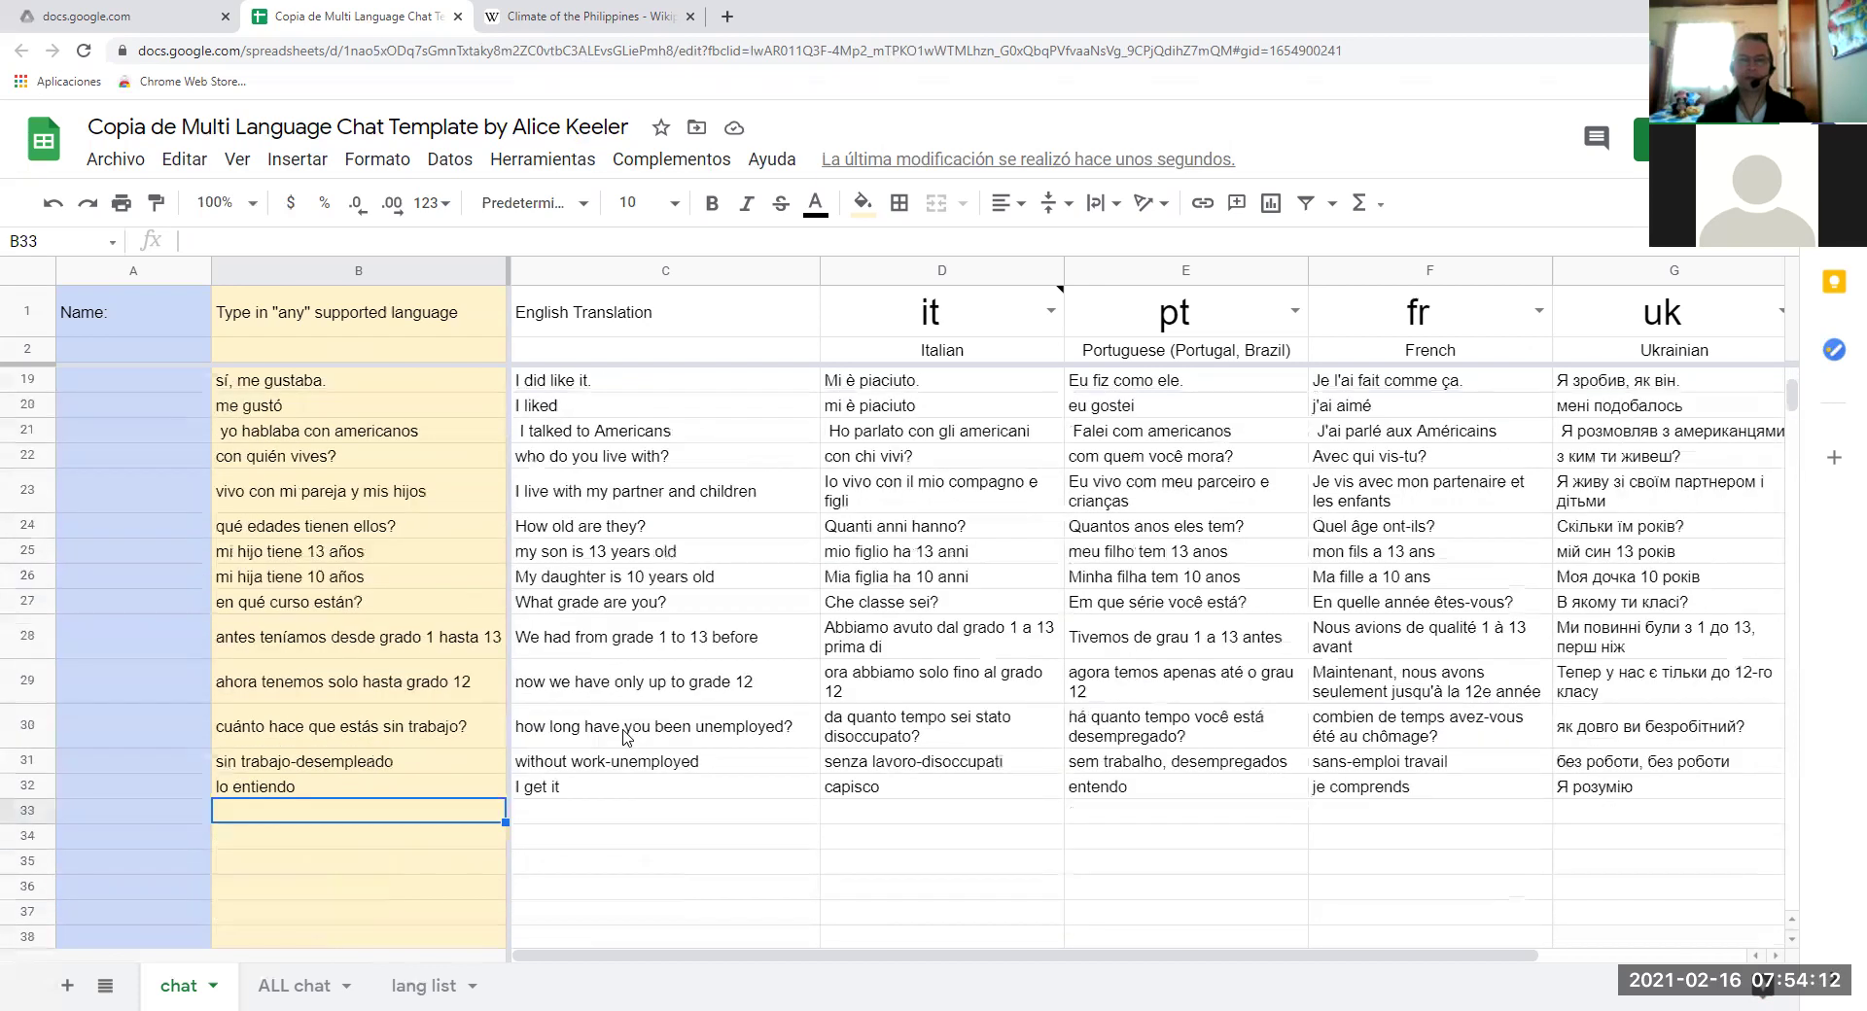
pyautogui.scroll(-1, 627, 737)
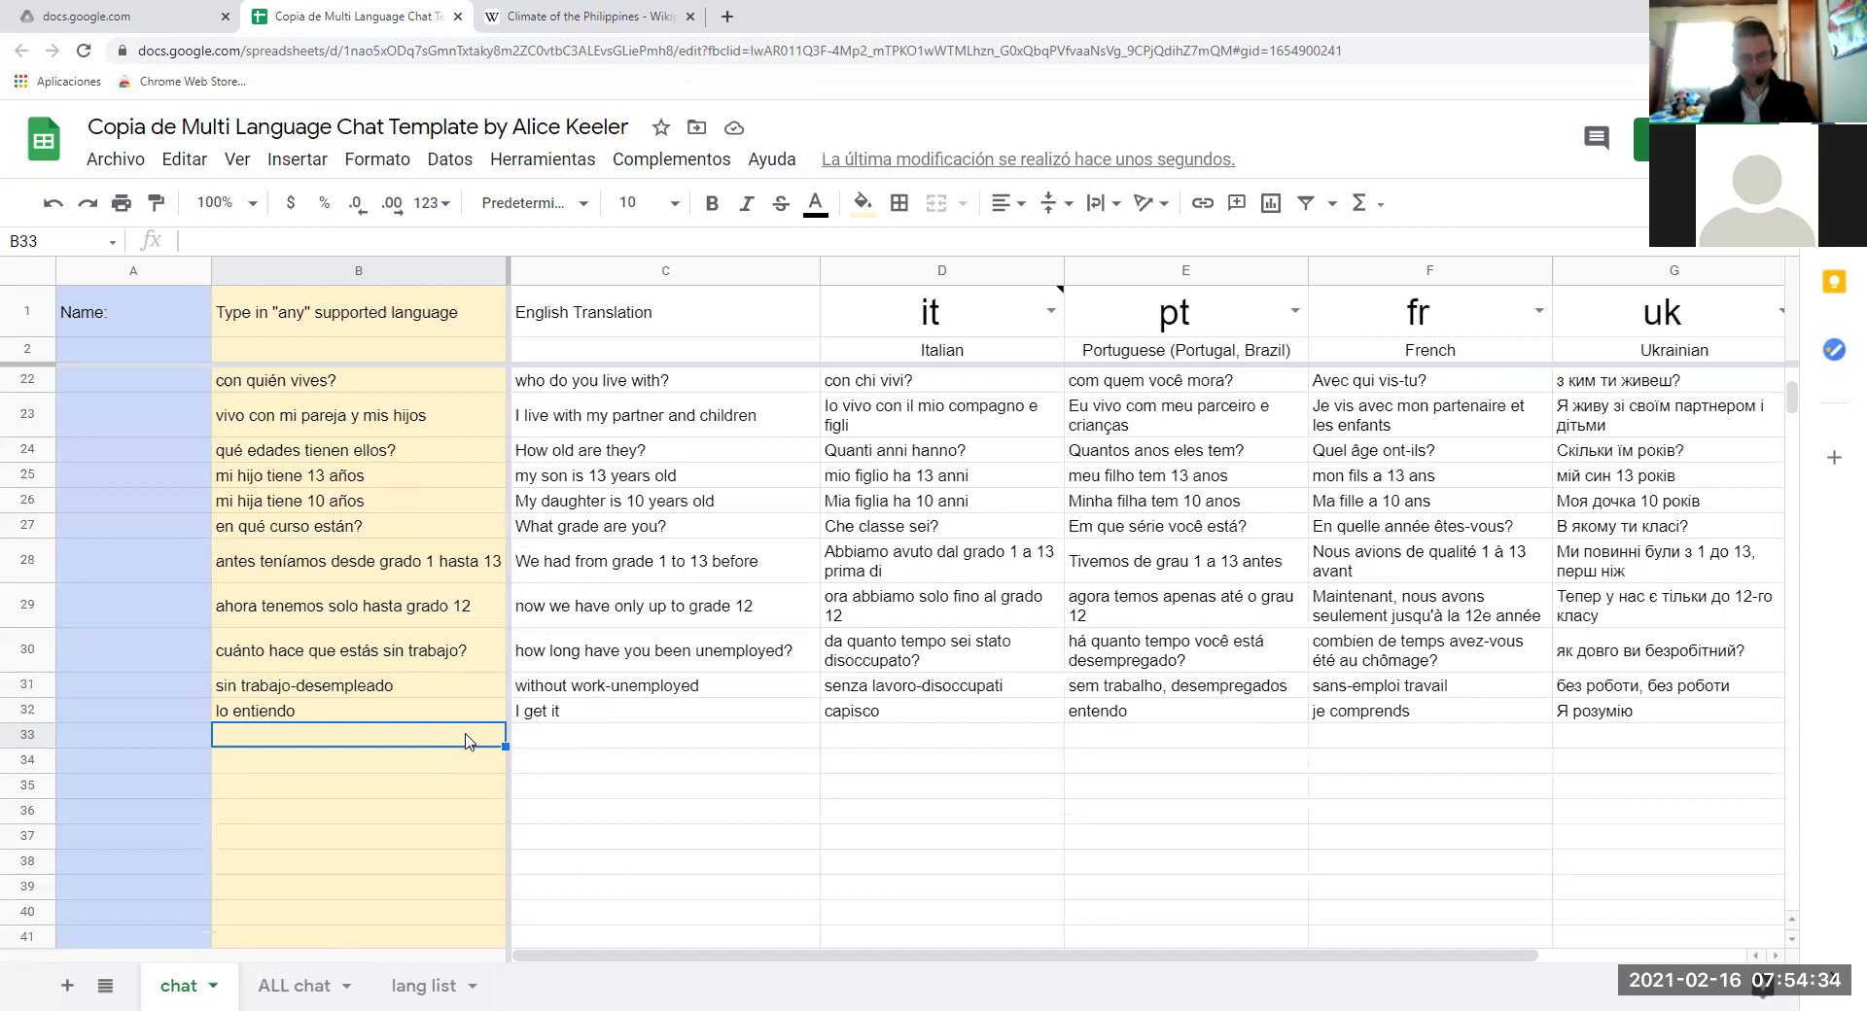
# Enter "preterito" in cell B33 of the chat sheet, below "lo entiendo".
pyautogui.write('pre')
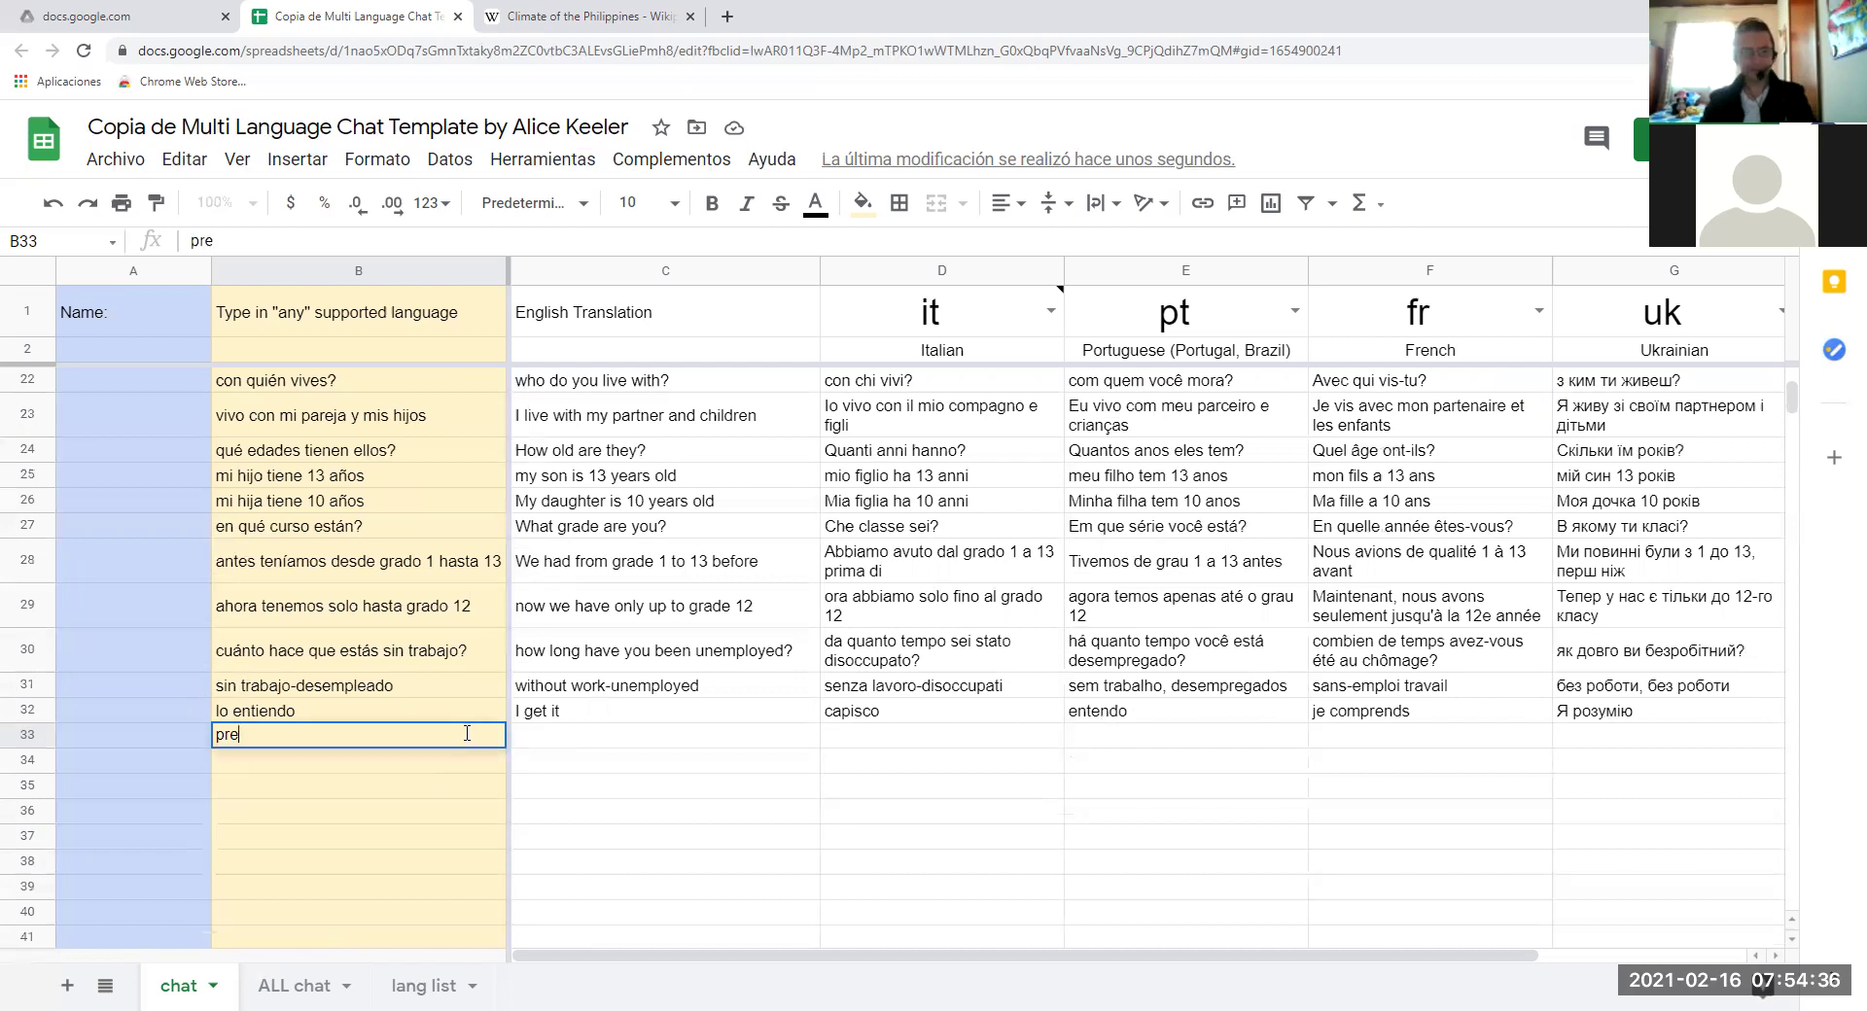
pyautogui.write('ter')
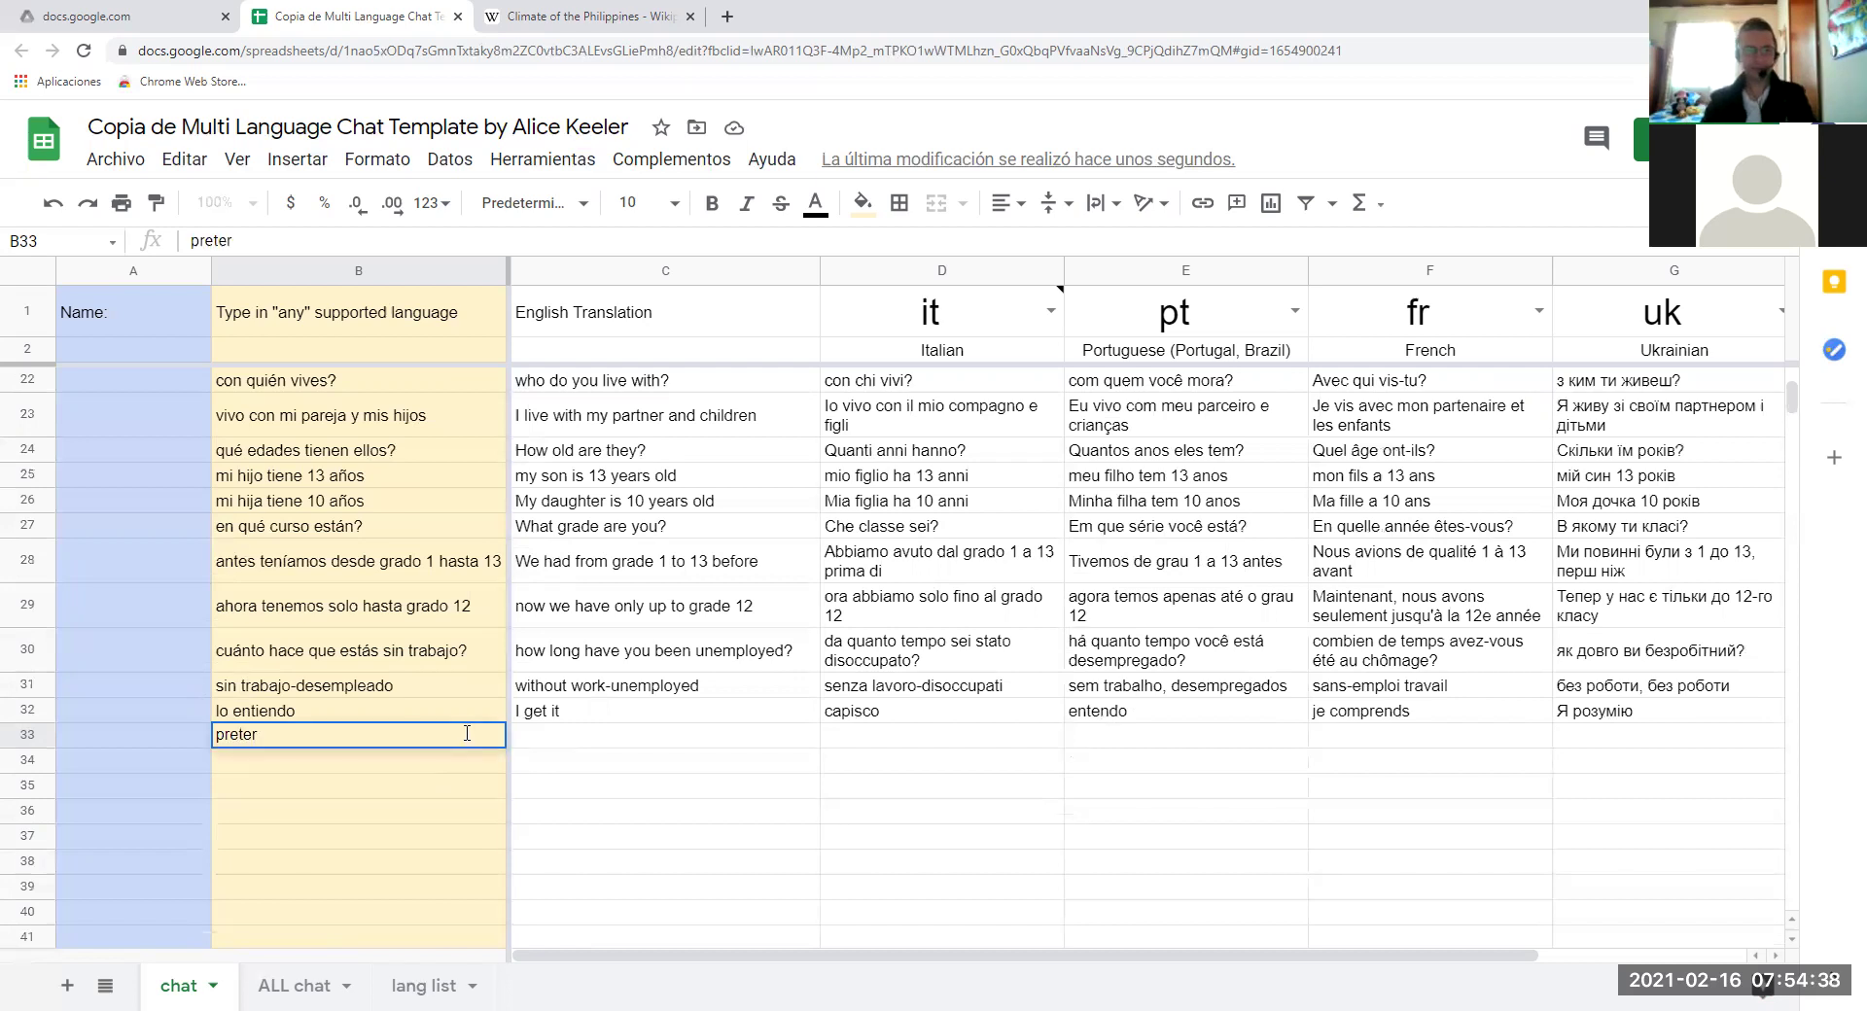
pyautogui.write('ito')
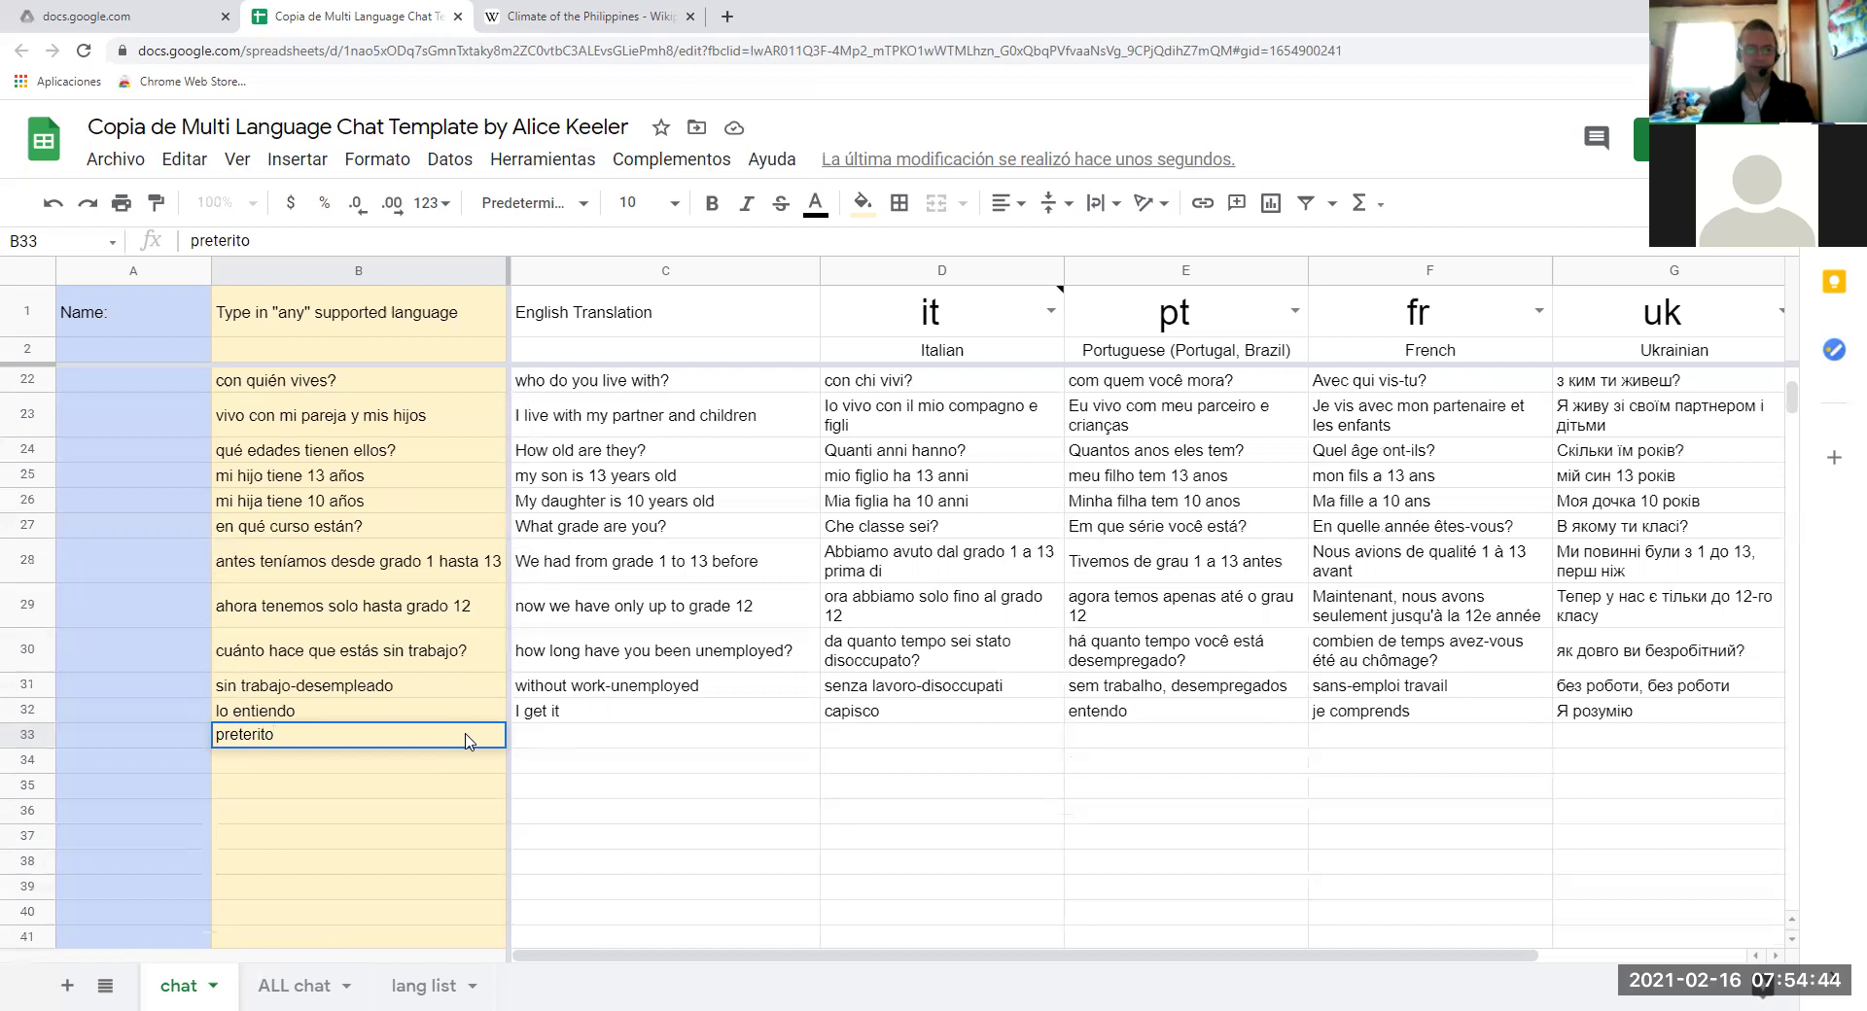
pyautogui.press('Return')
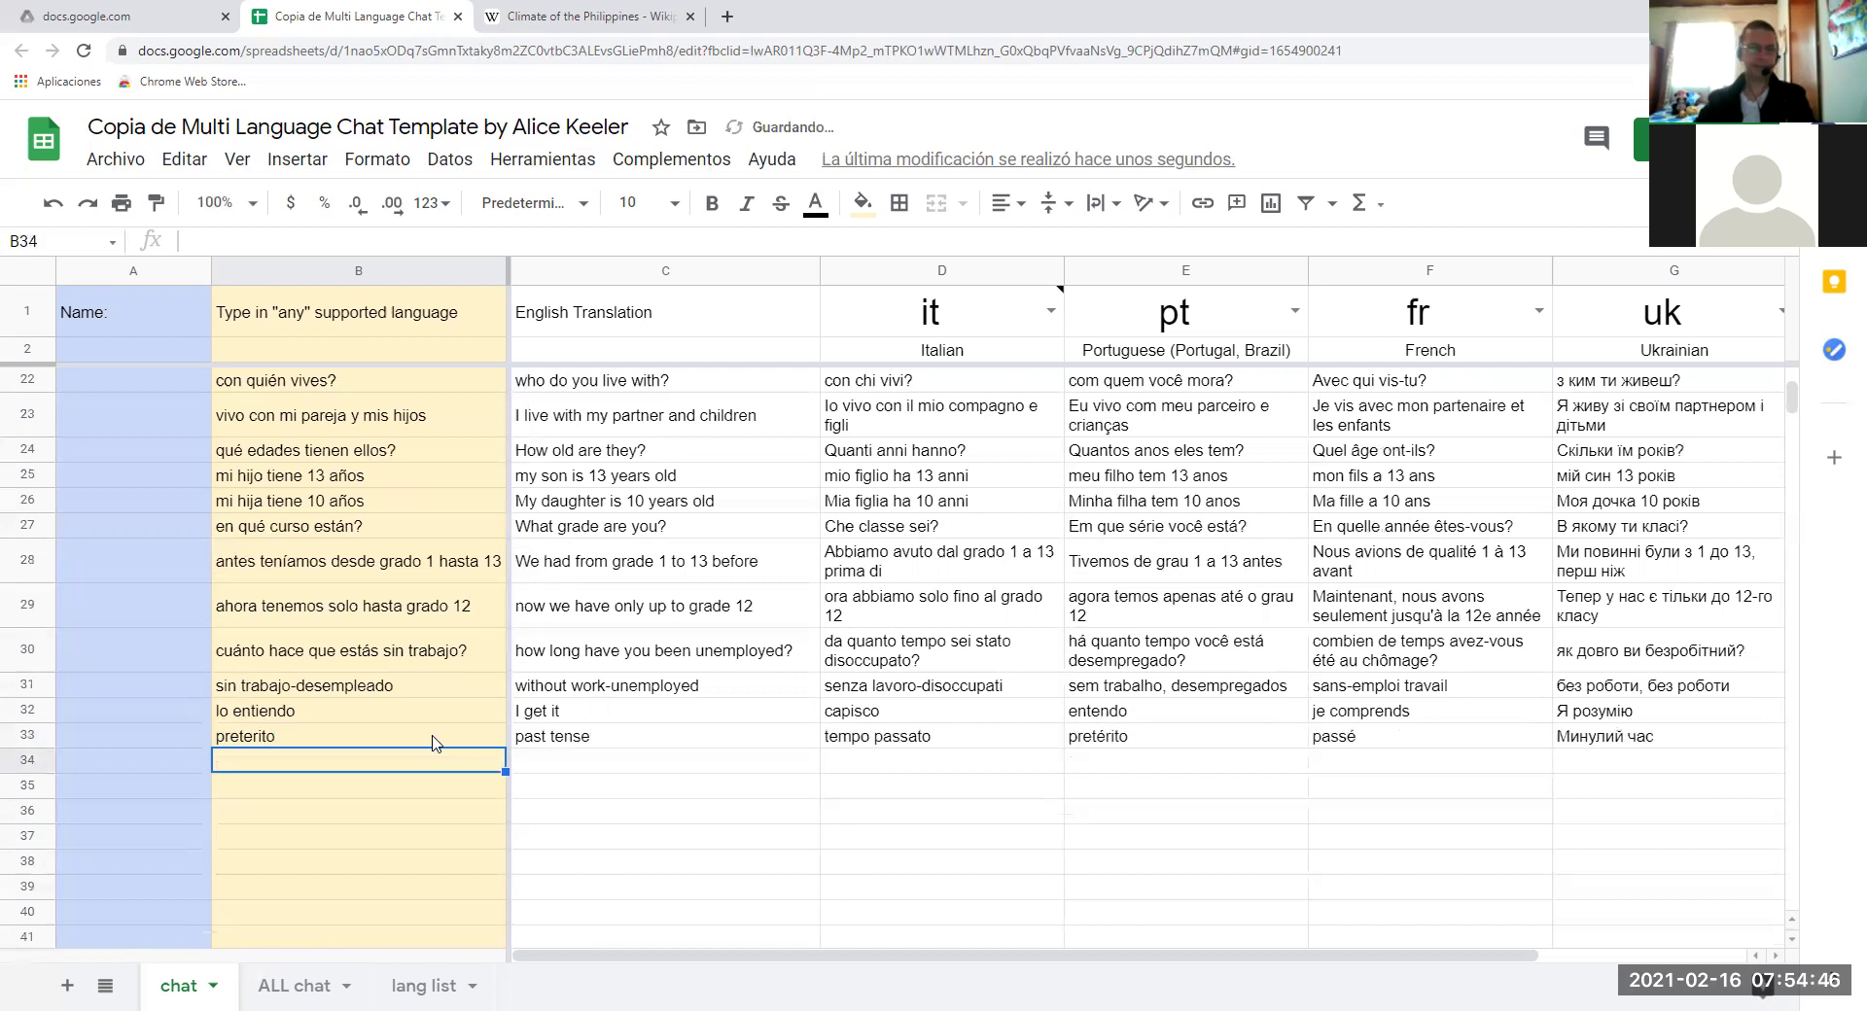
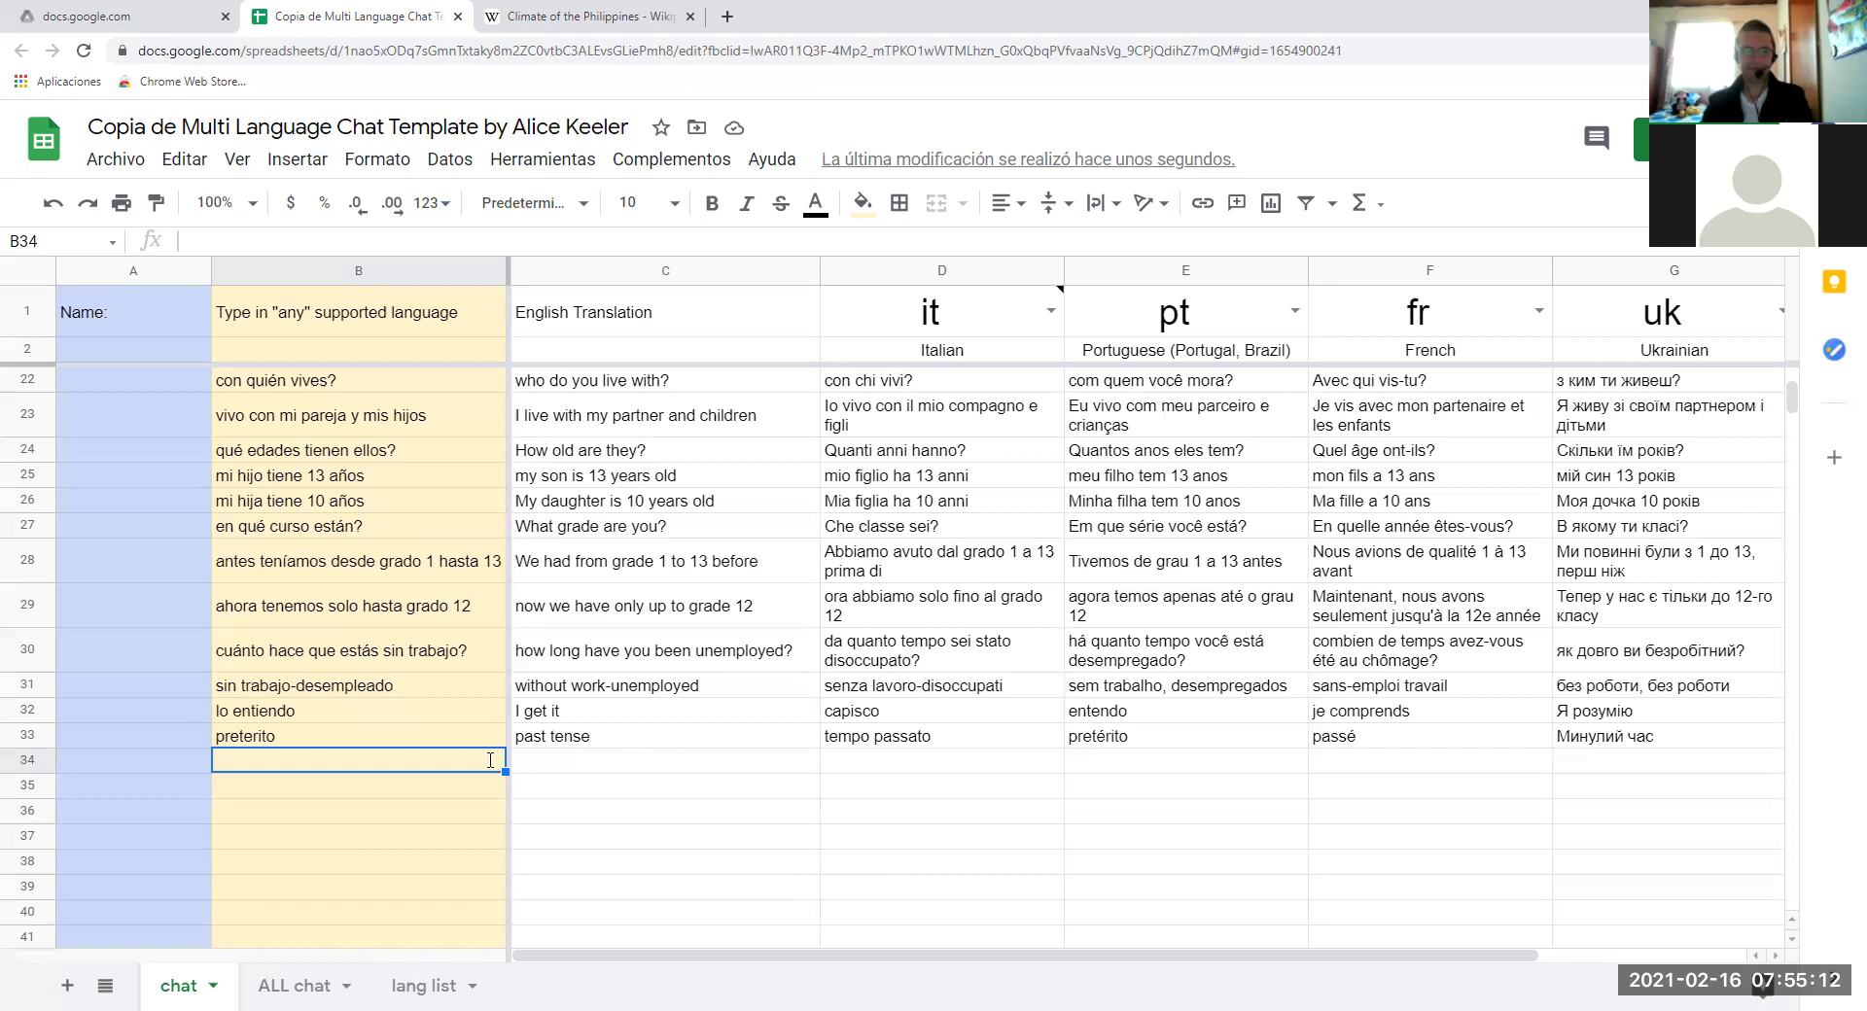
# Enter "sobre las tildes" in cell B34 for translation.
pyautogui.write('sobre las t')
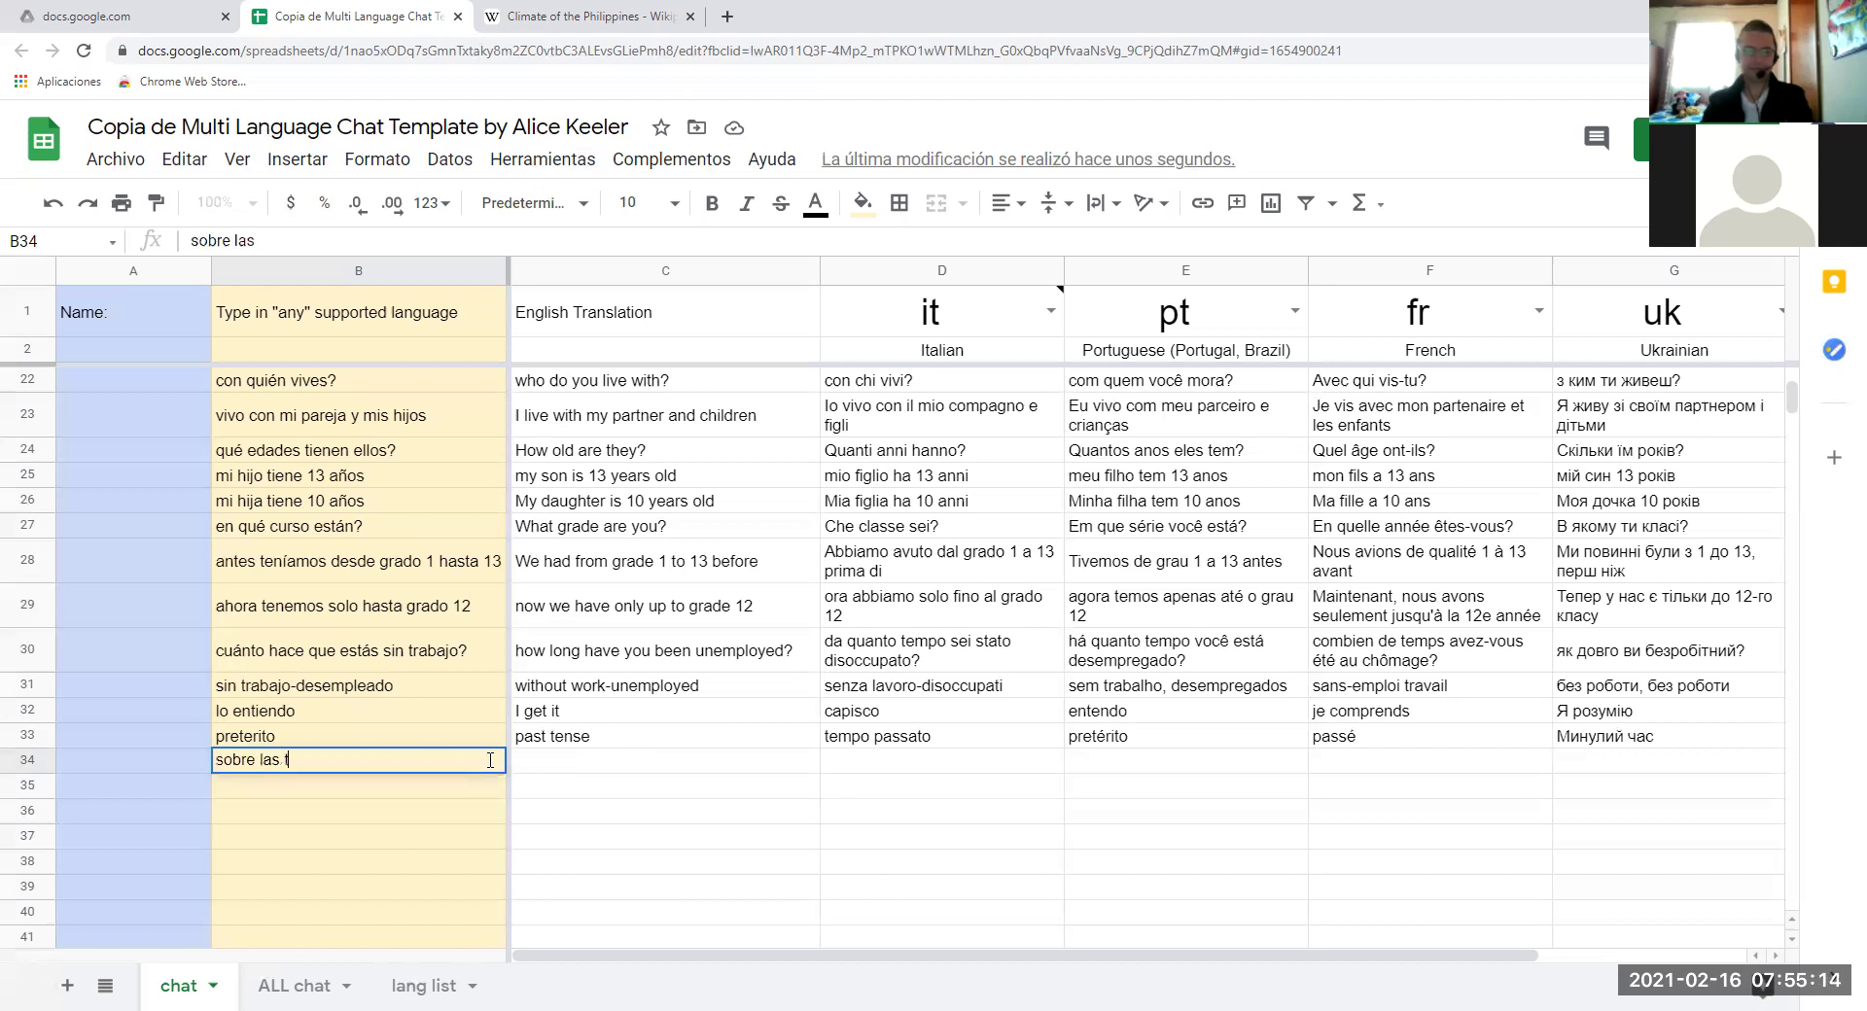
pyautogui.write('ildes')
pyautogui.press('Return')
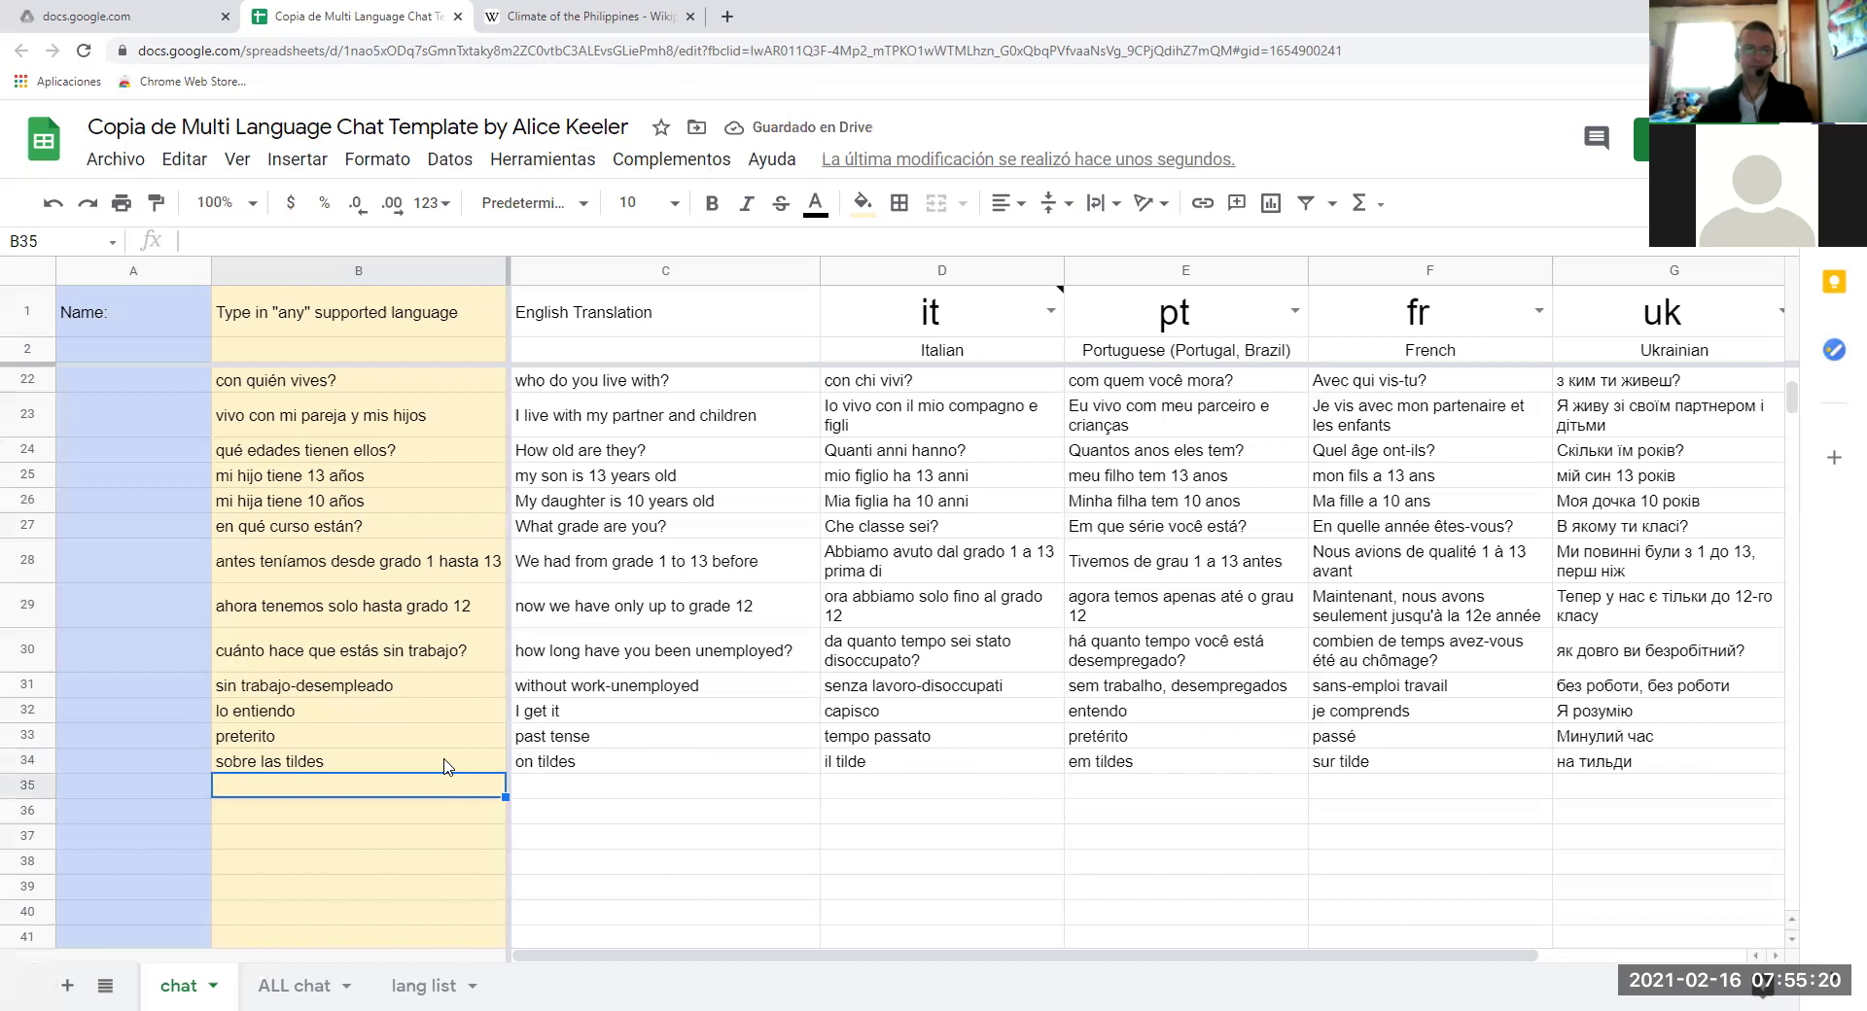
# Replace the phrase in cell B34 with "las tildes".
pyautogui.tripleClick(445, 760)
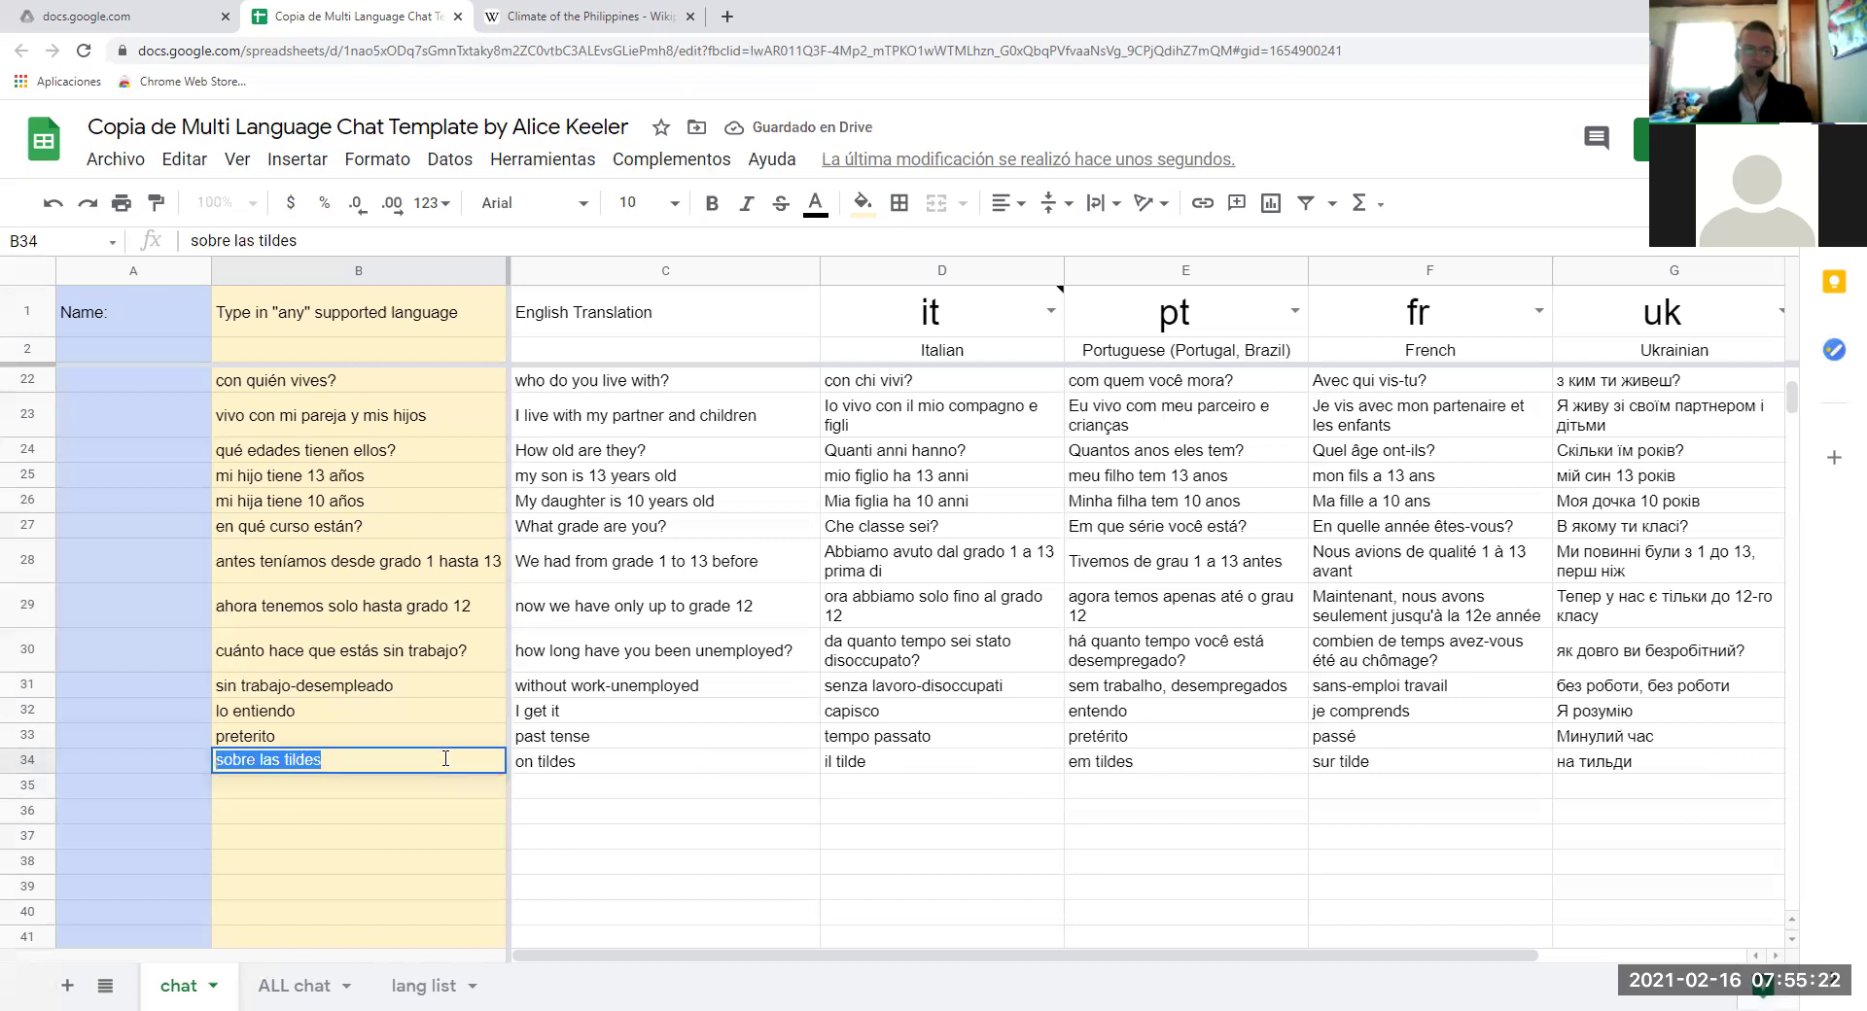
pyautogui.press('Right')
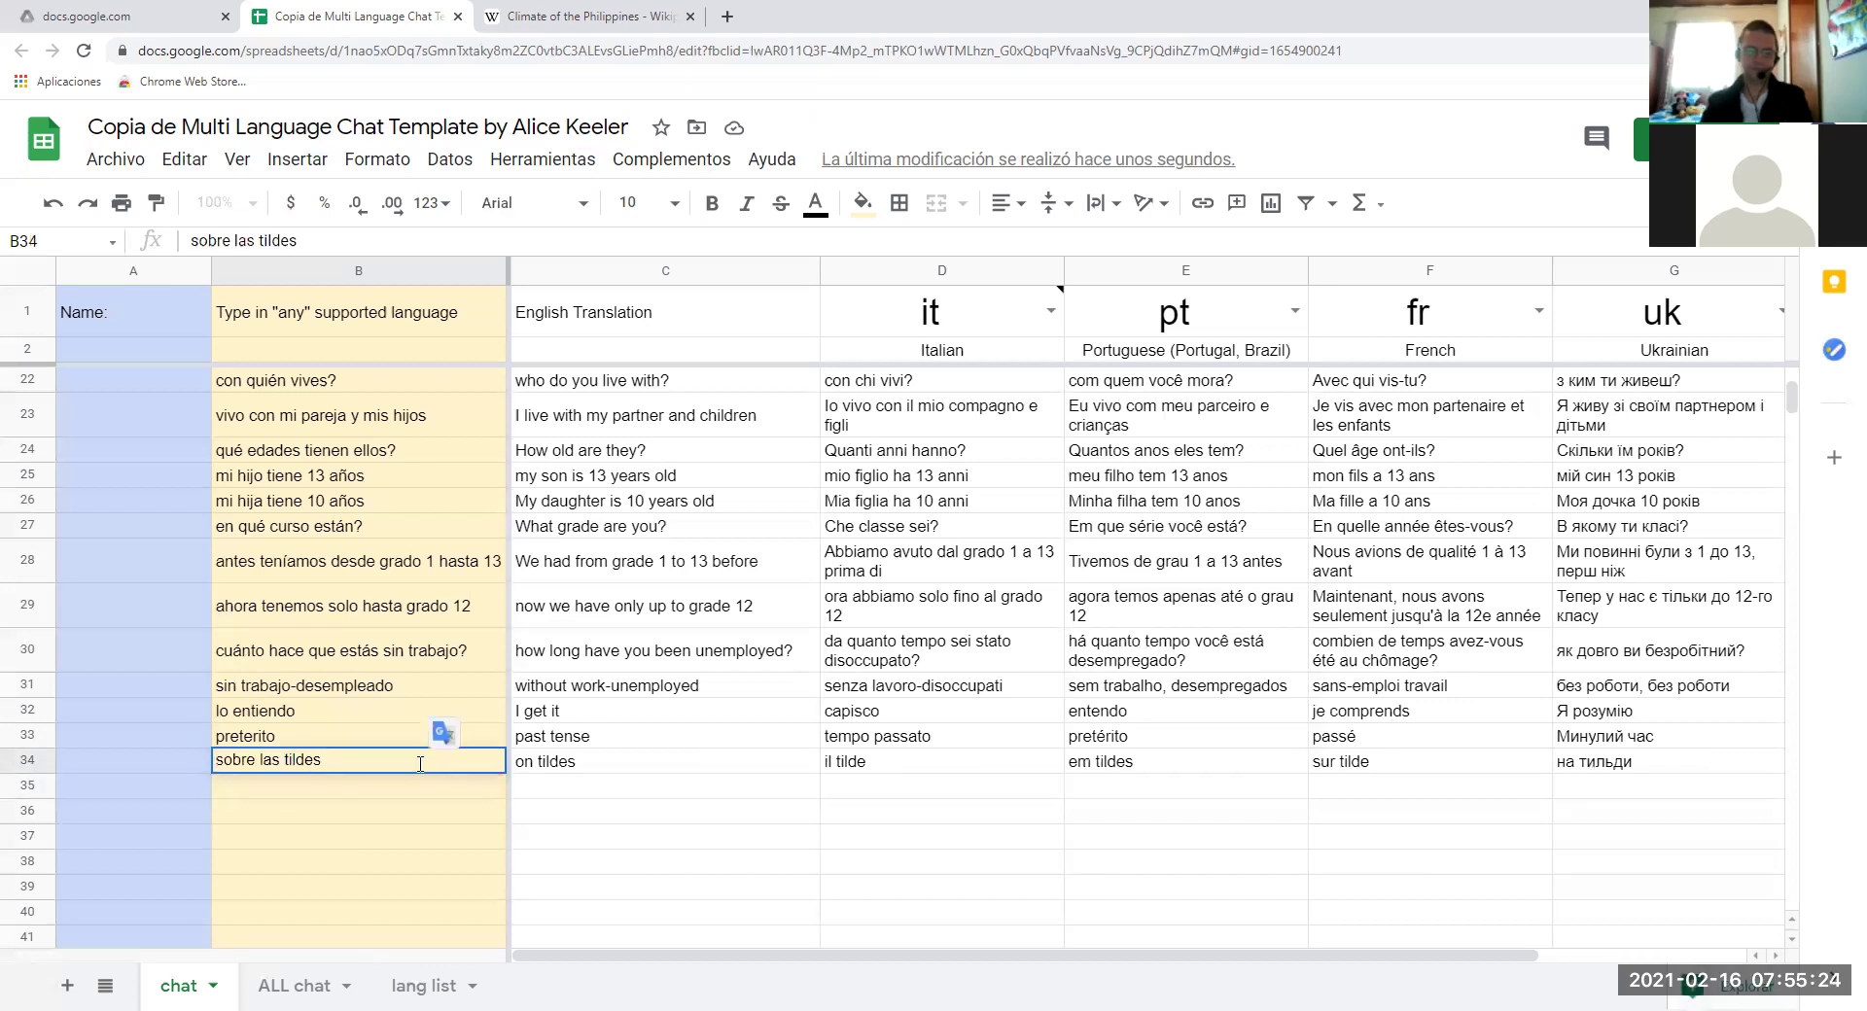
pyautogui.press('BackSpace')
pyautogui.hotkey('ctrl', 'a')
pyautogui.press('BackSpace')
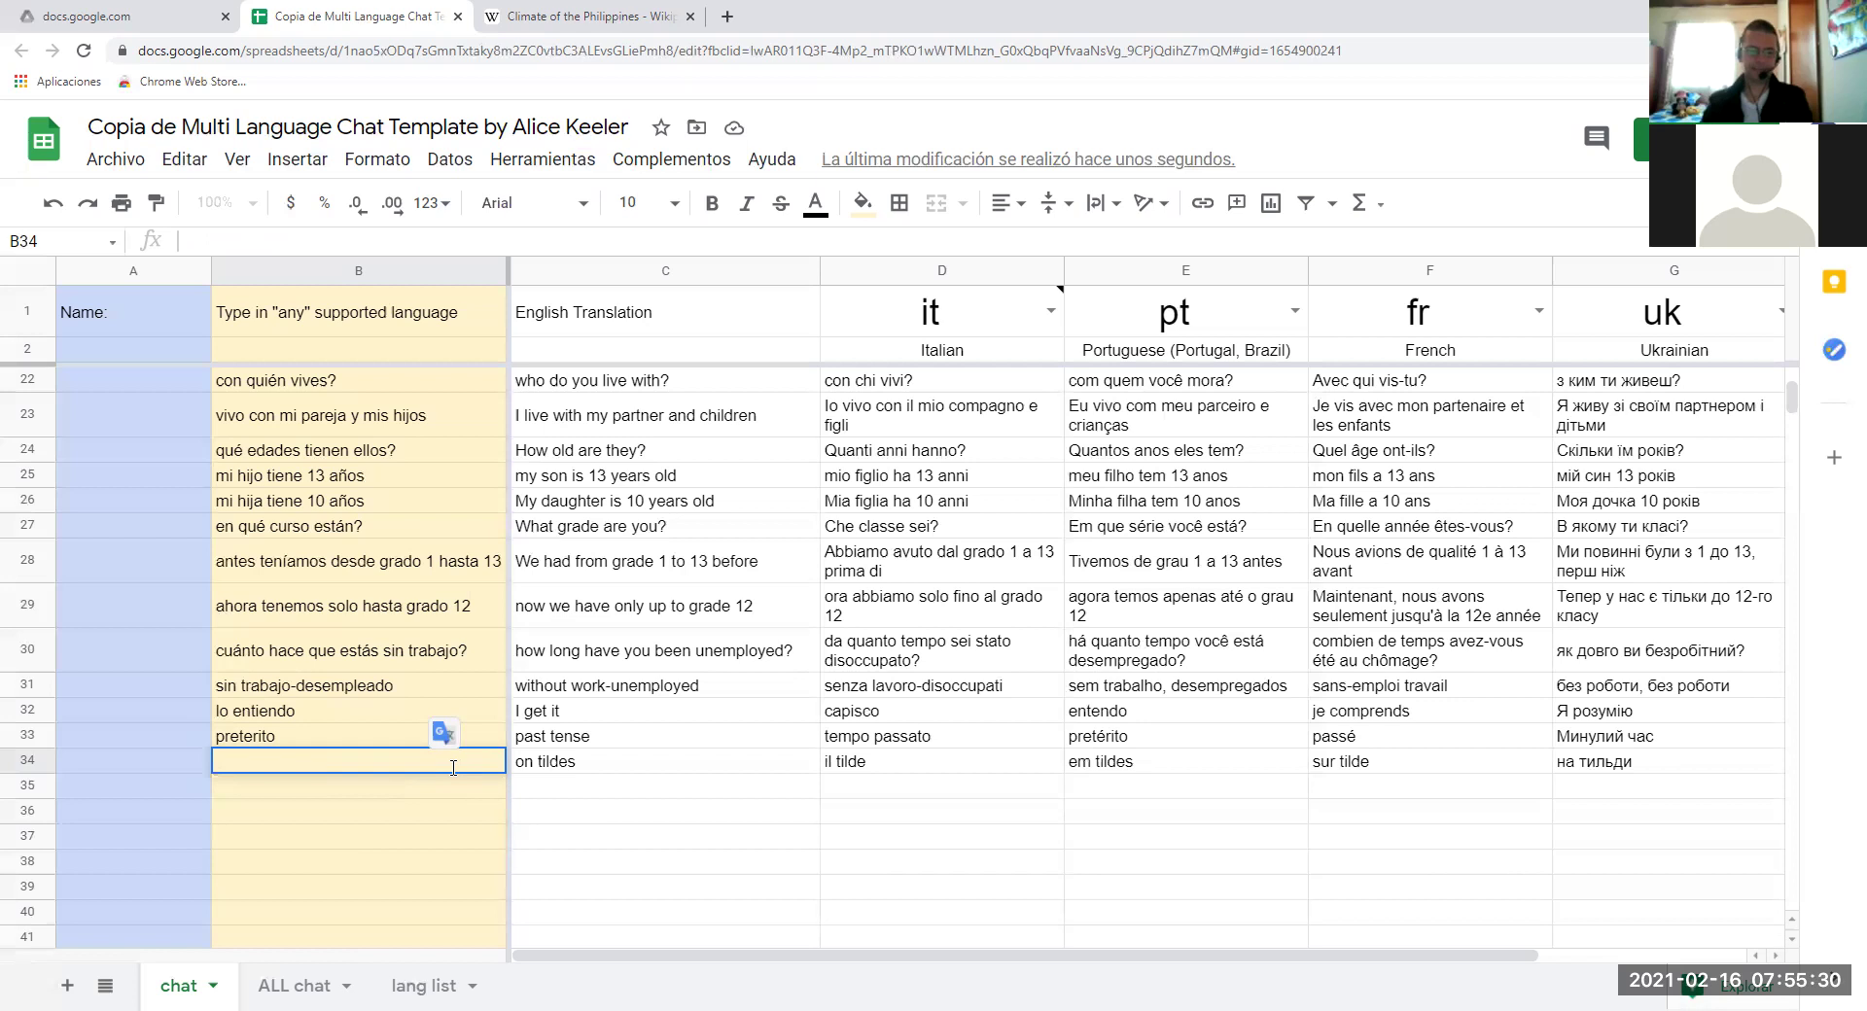
pyautogui.write('las tildes')
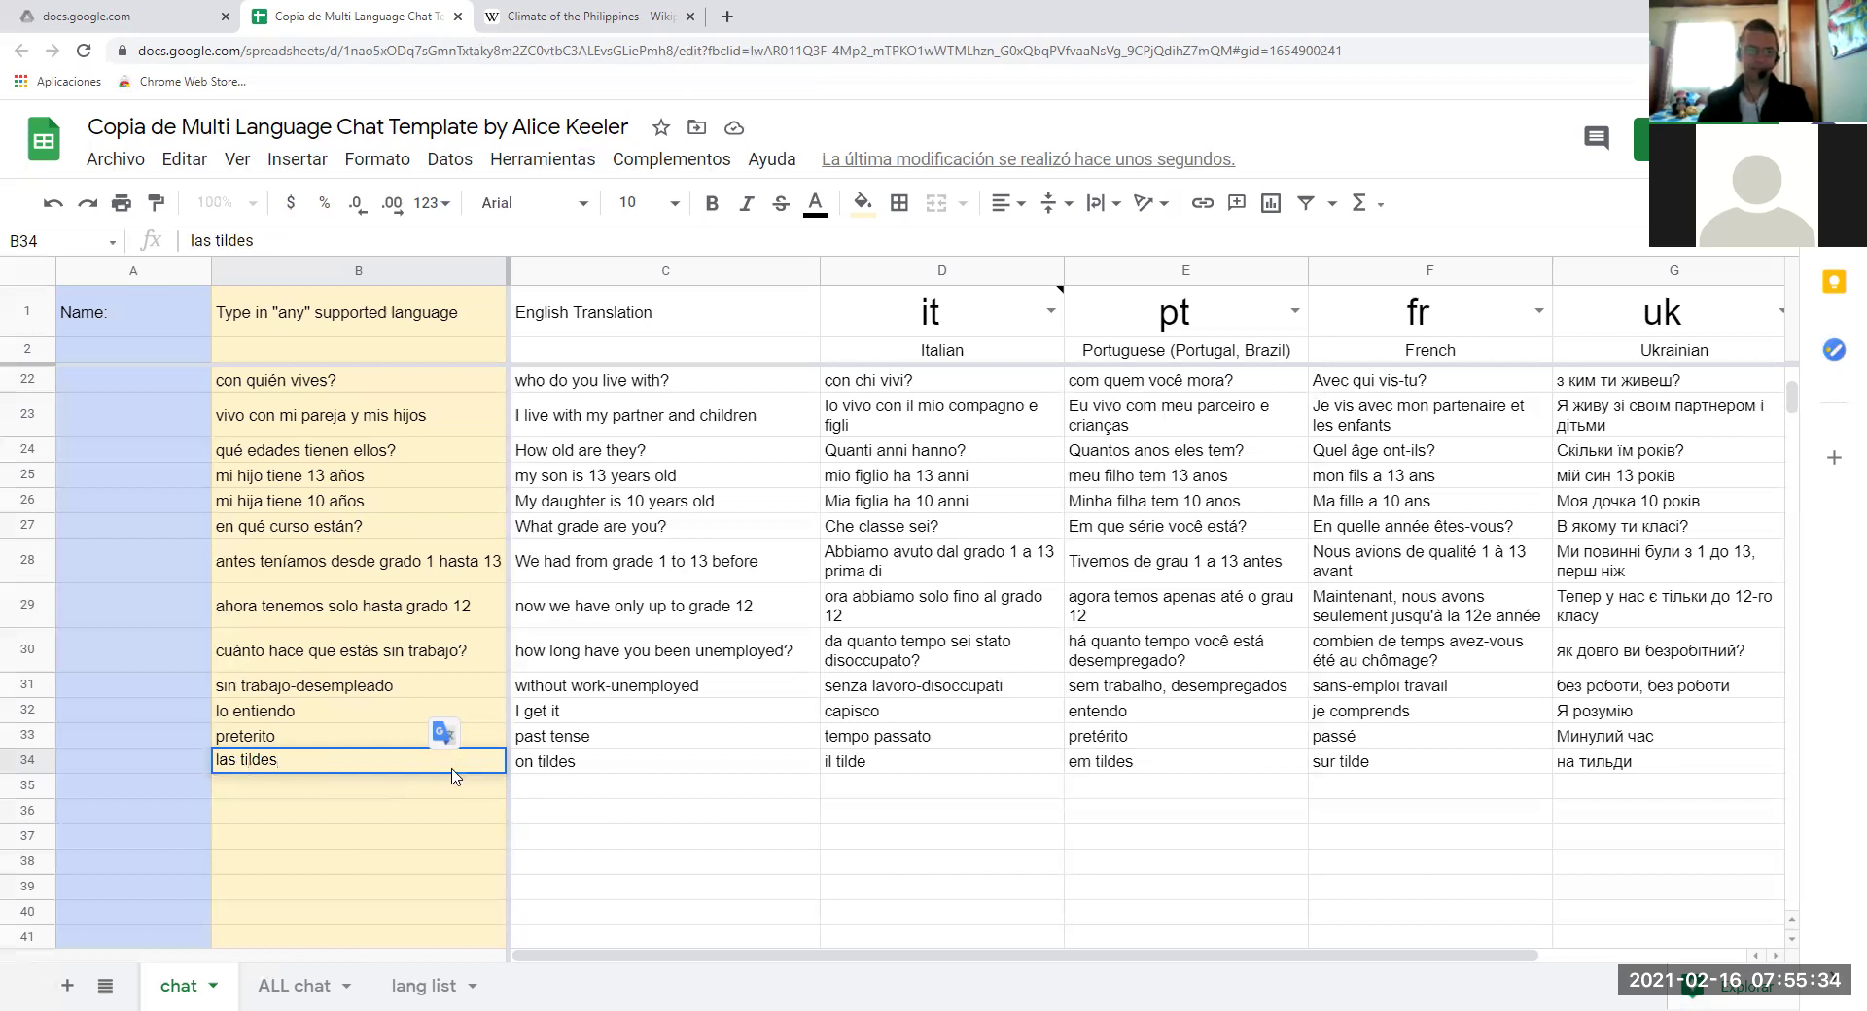
pyautogui.press('Return')
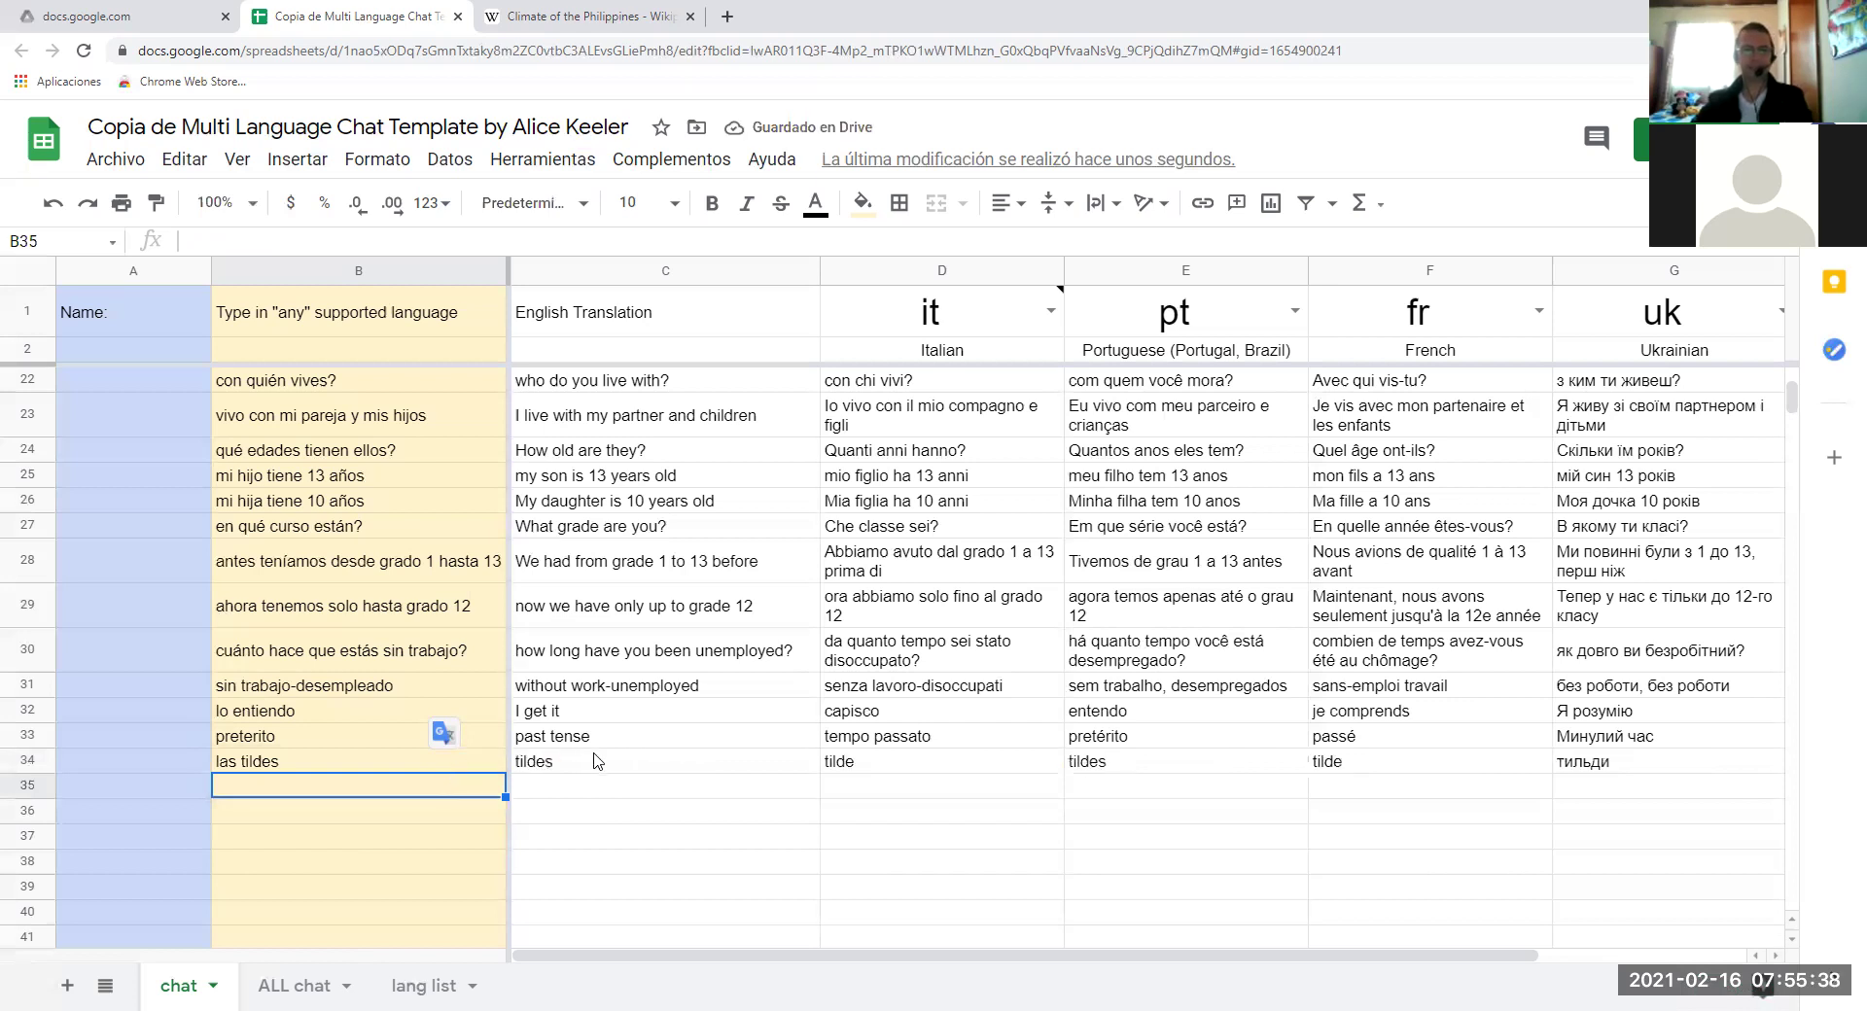
# Clear cell B34 and enter the fuller phrase "las tíldes de las palabras" in it.
pyautogui.click(306, 762)
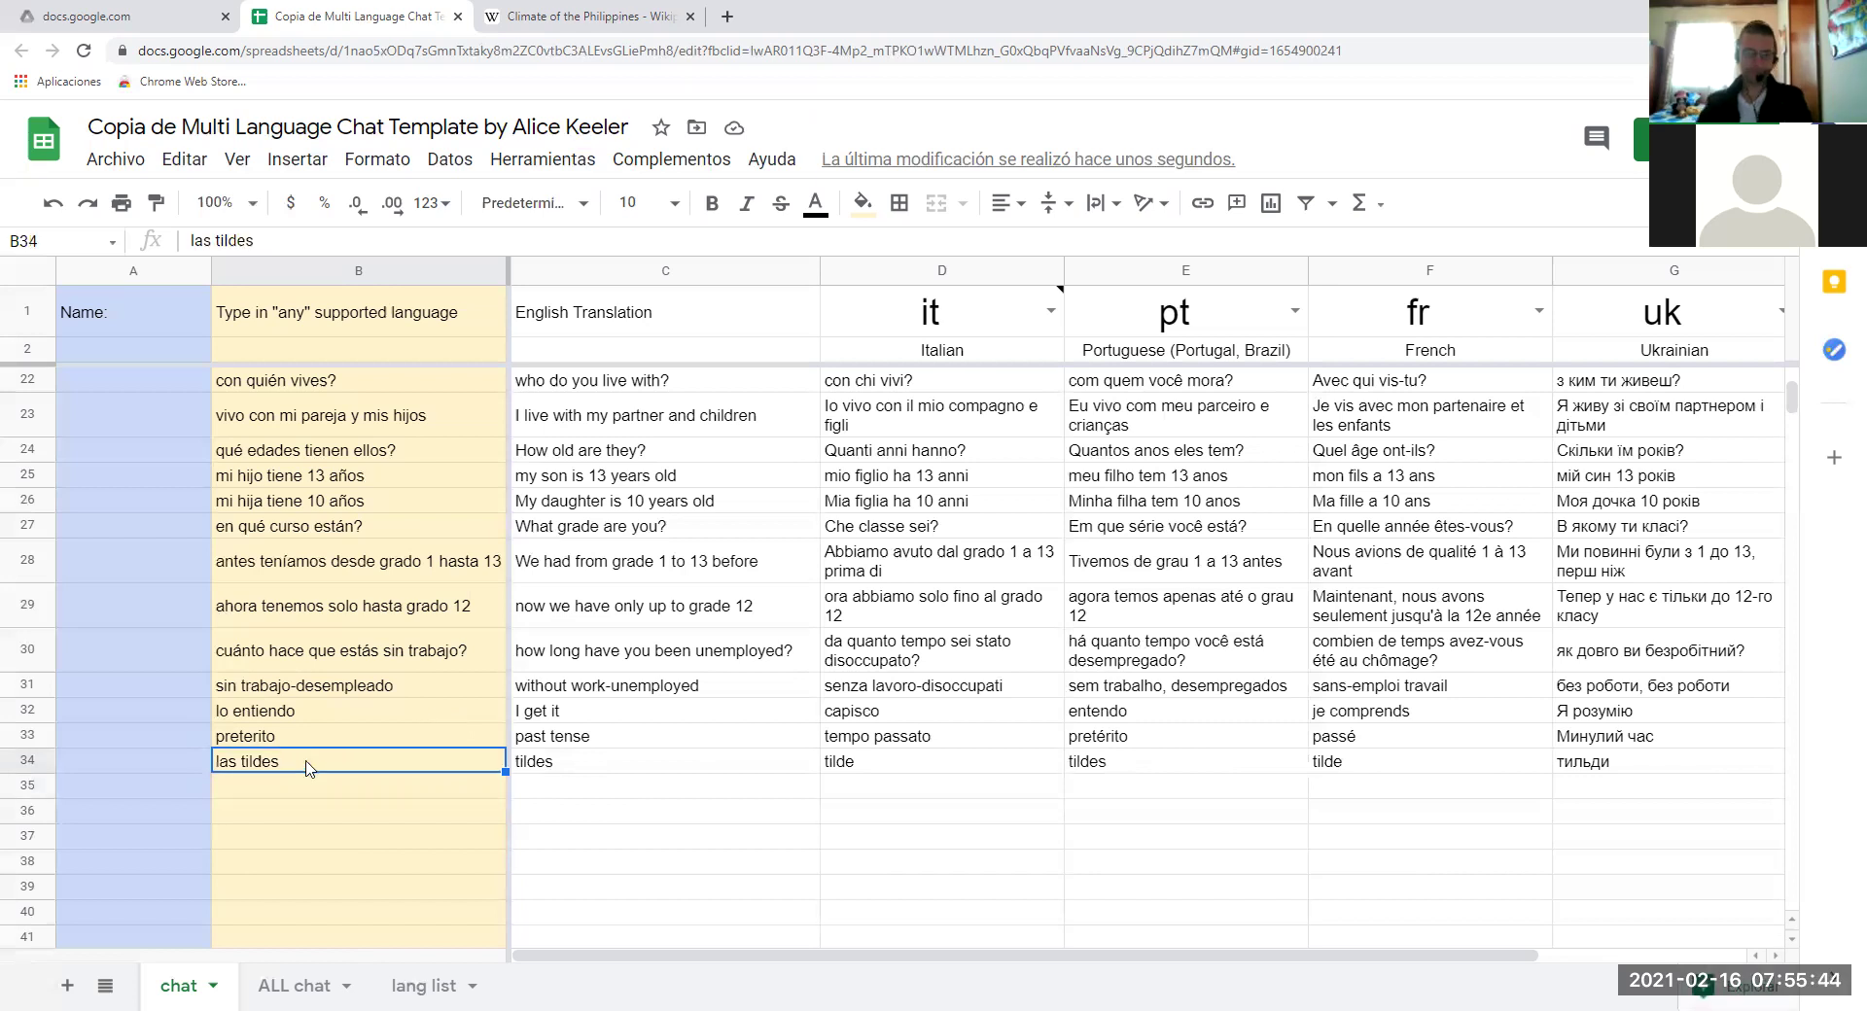
pyautogui.press('Delete')
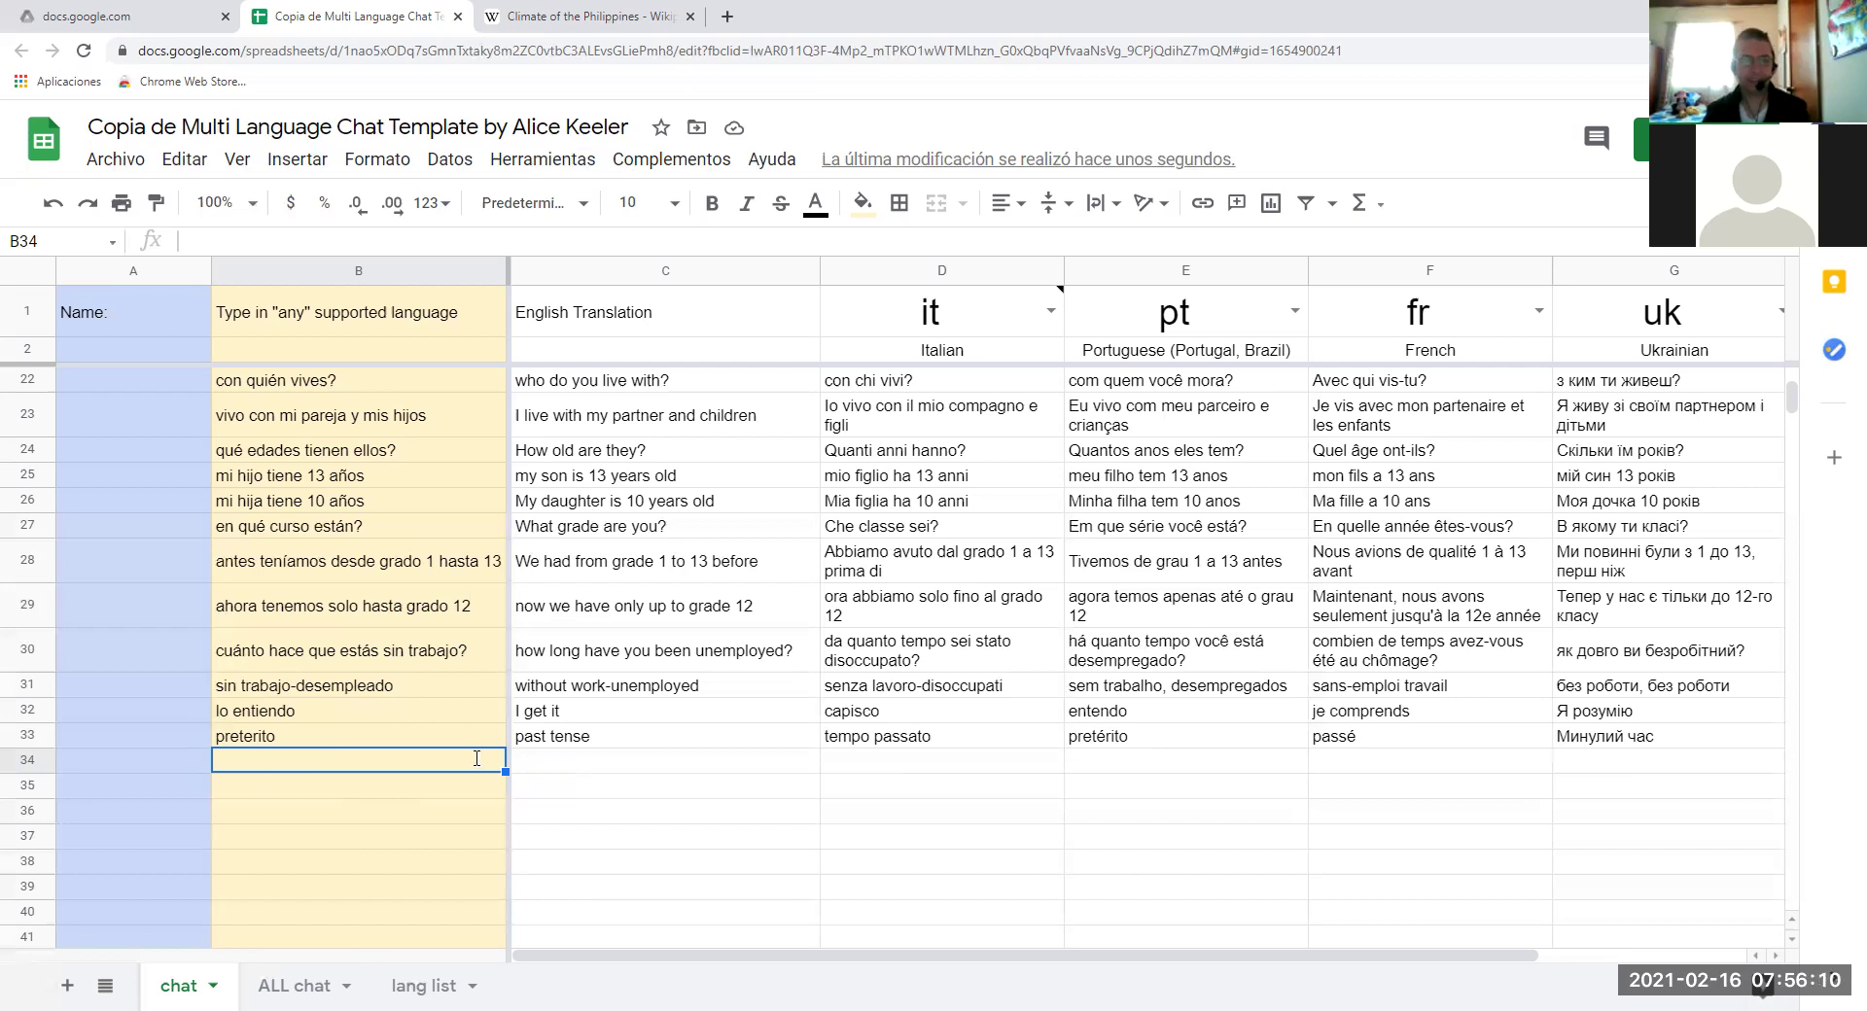
pyautogui.write('las t')
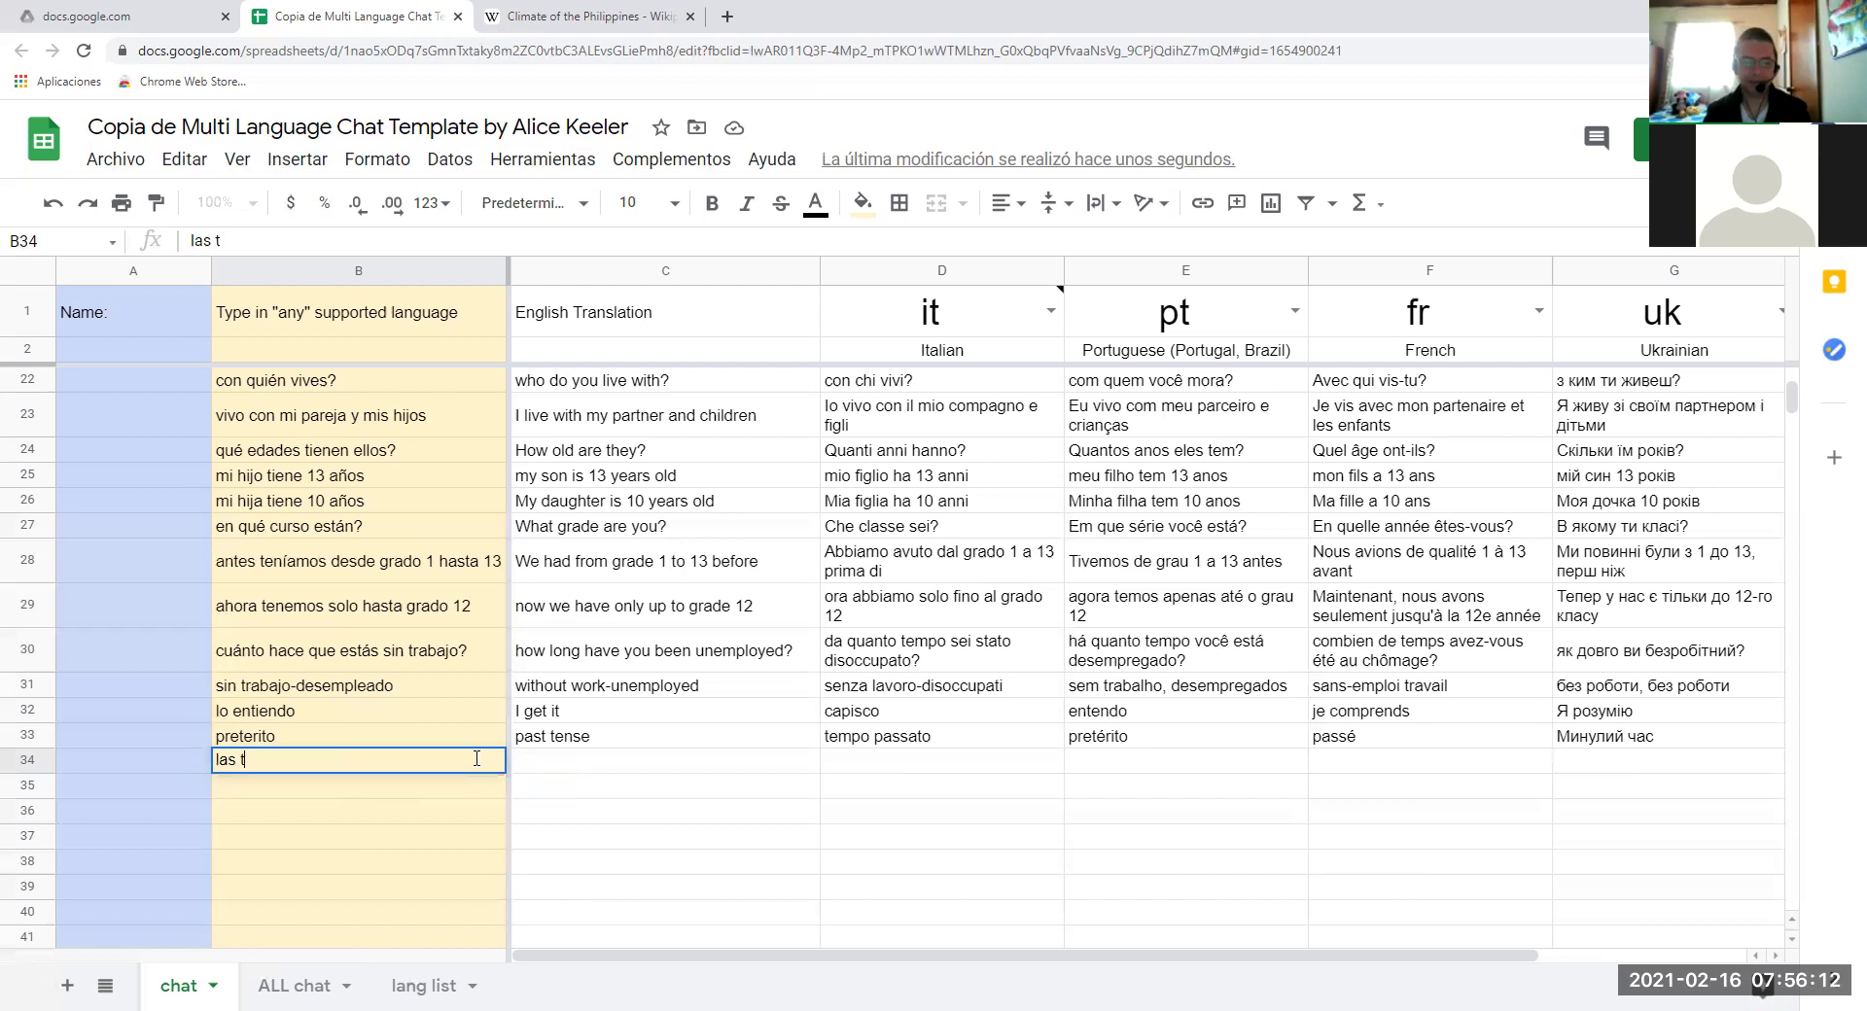
pyautogui.write('íldes de las palabras')
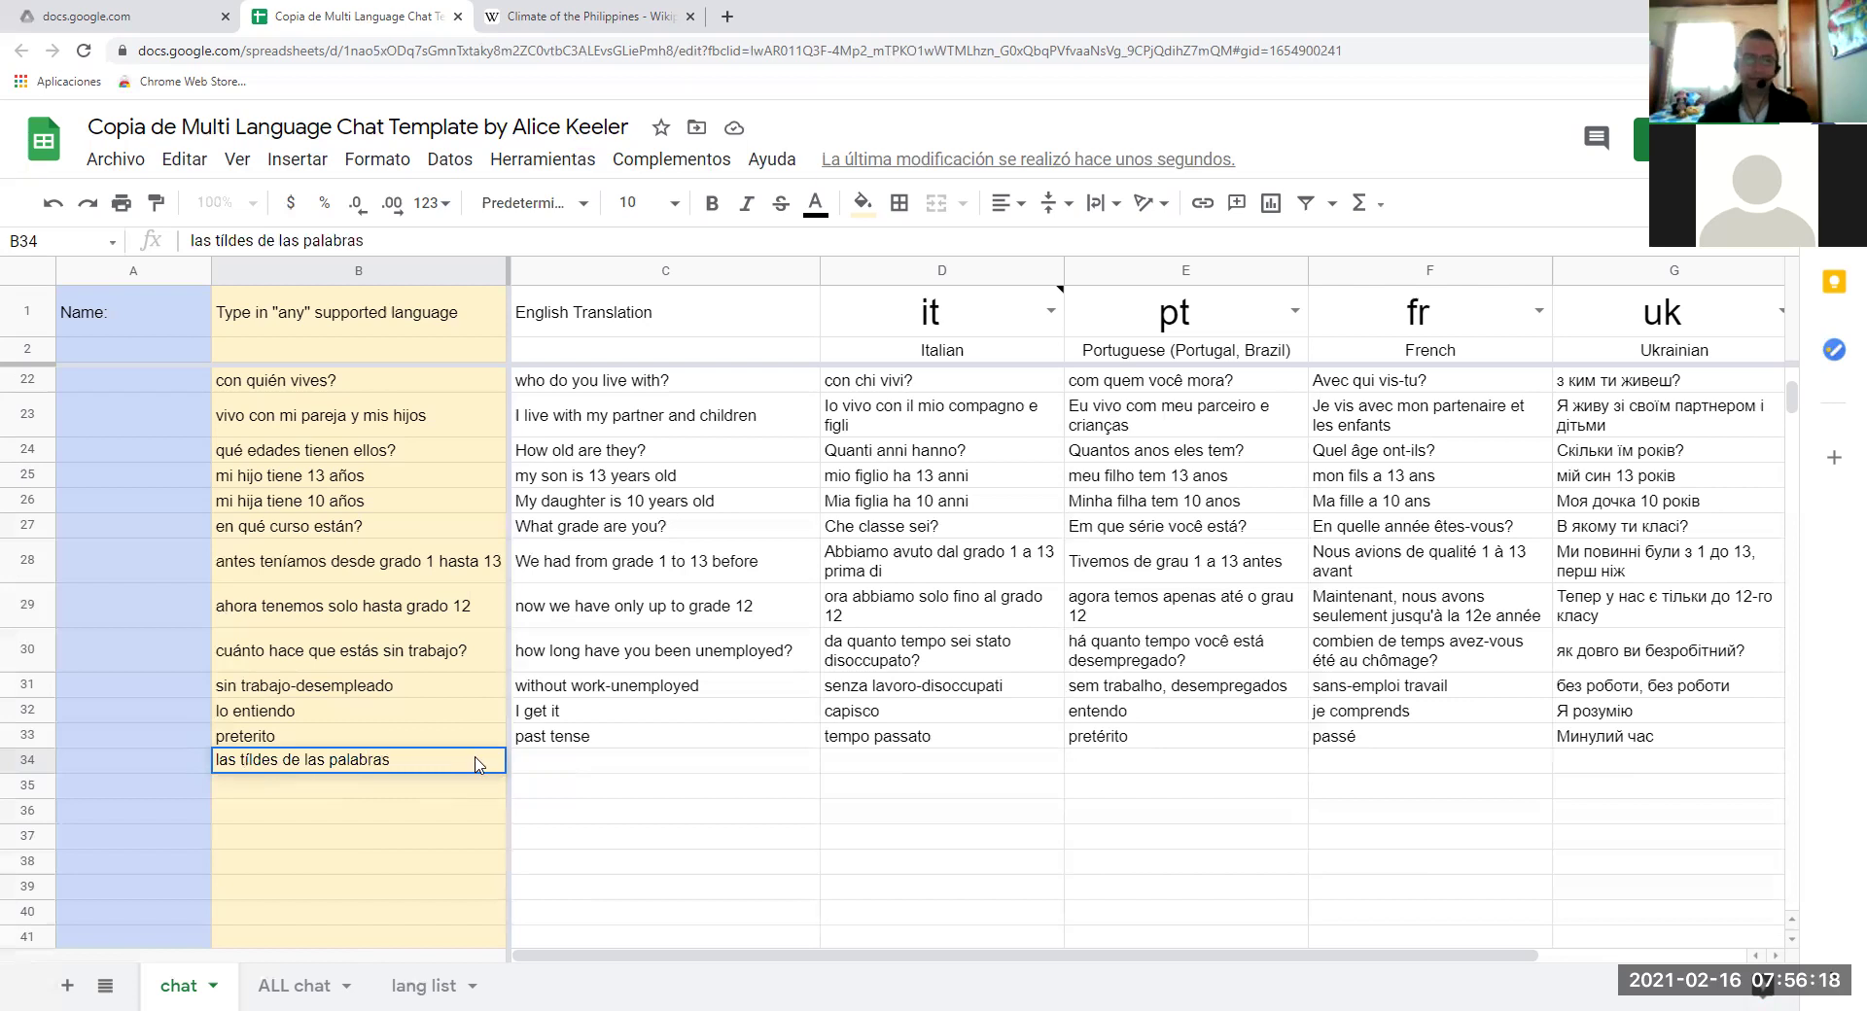
pyautogui.press('Return')
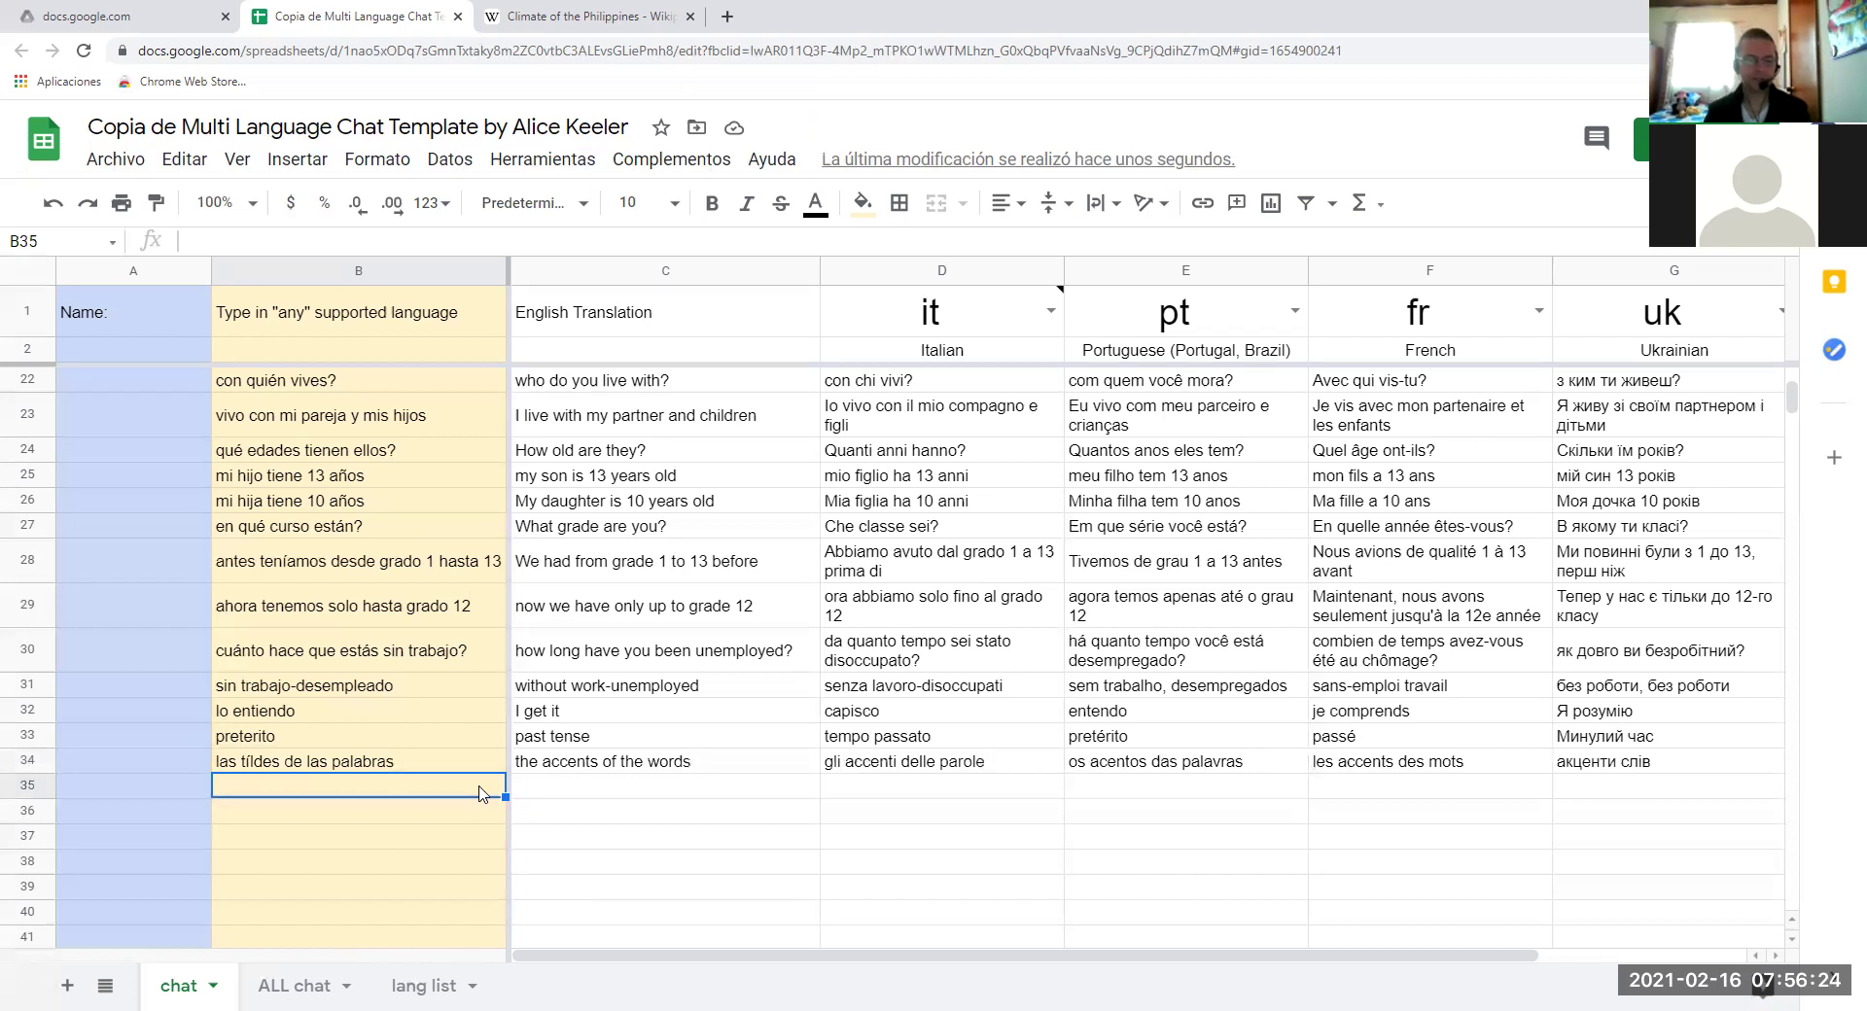
# Enter "yo necesito un consego especial de ti" in cell B35 for translation.
pyautogui.write('yo necs')
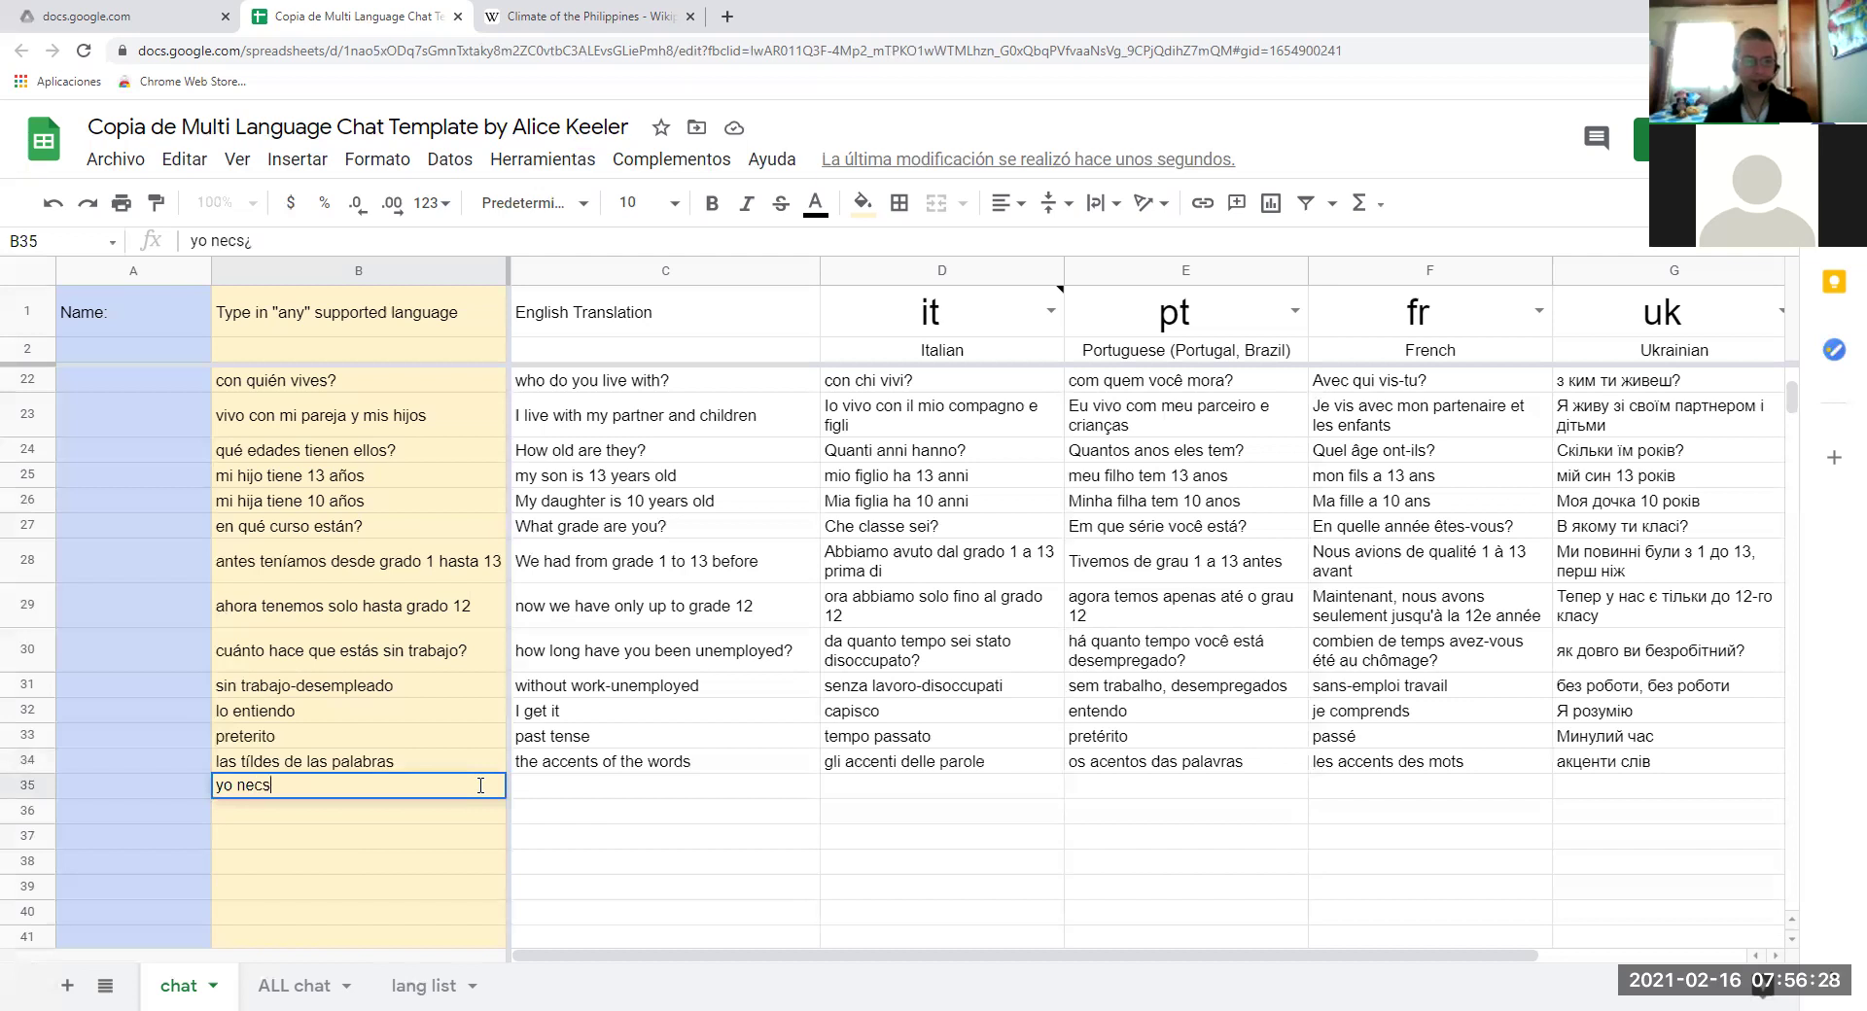
pyautogui.press('BackSpace')
pyautogui.write('esito un c')
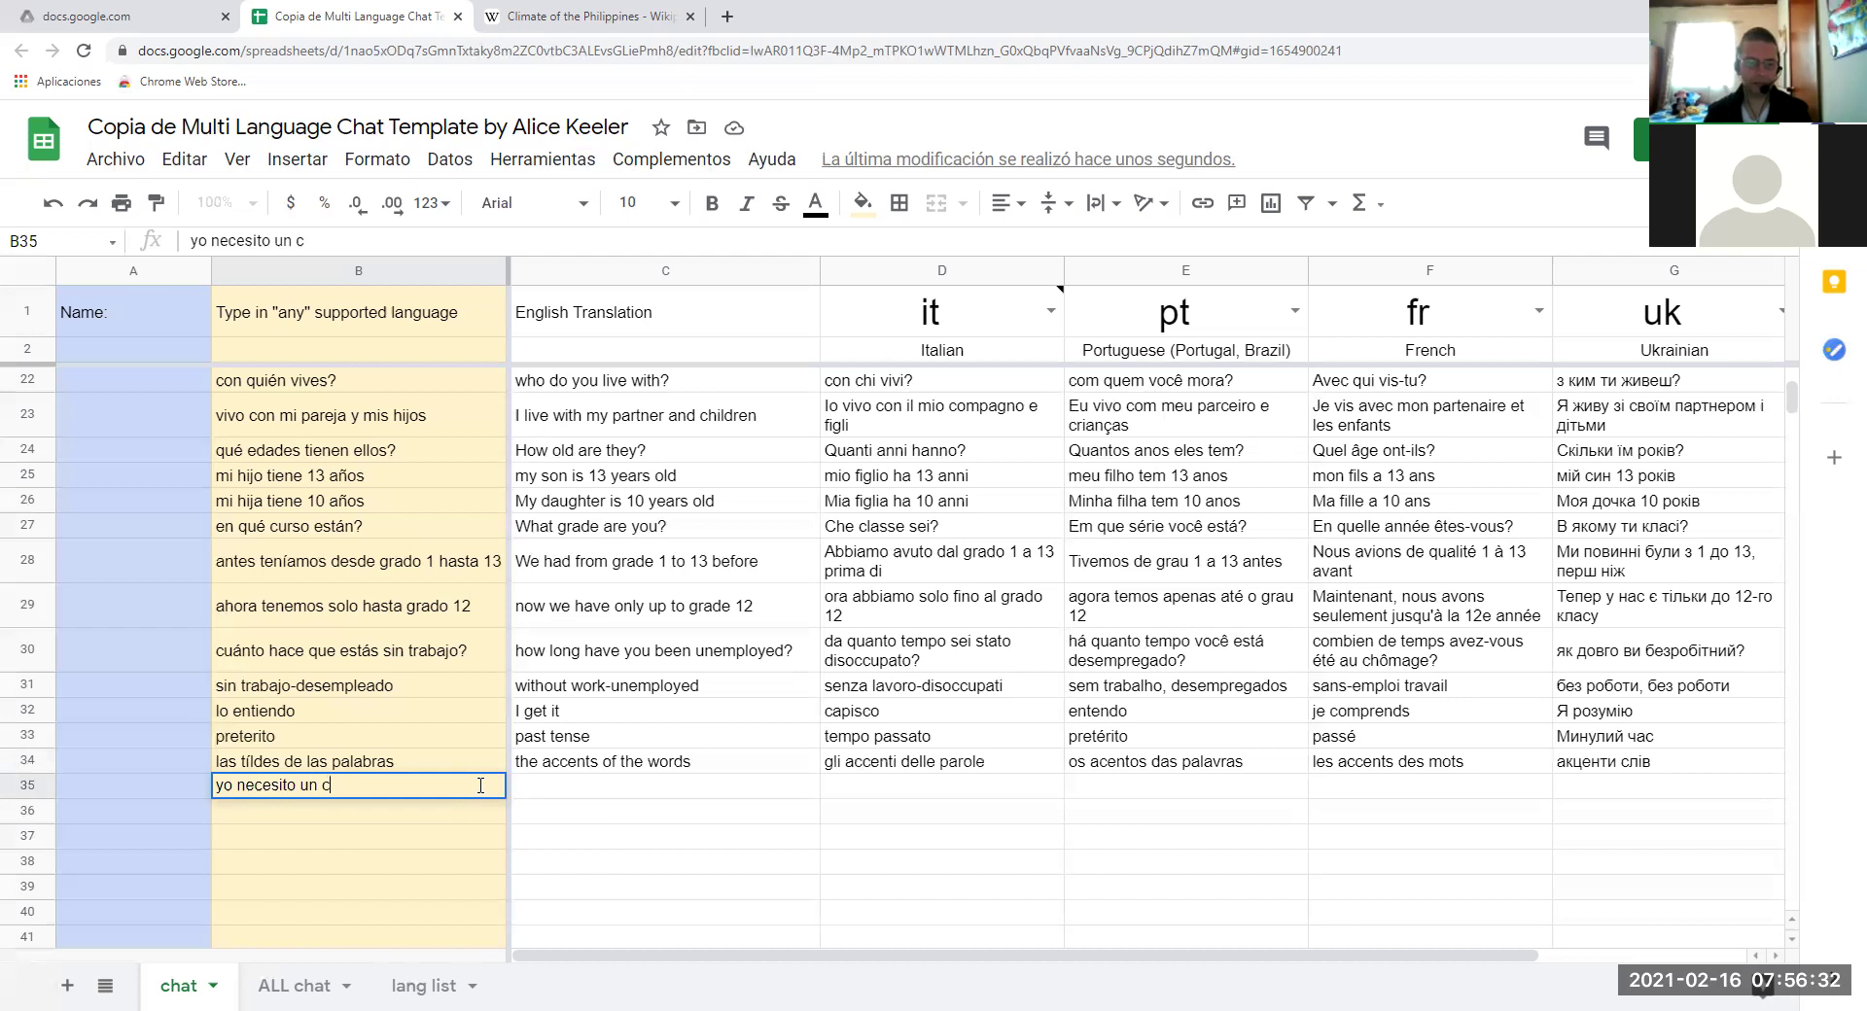
pyautogui.write('onsego espec')
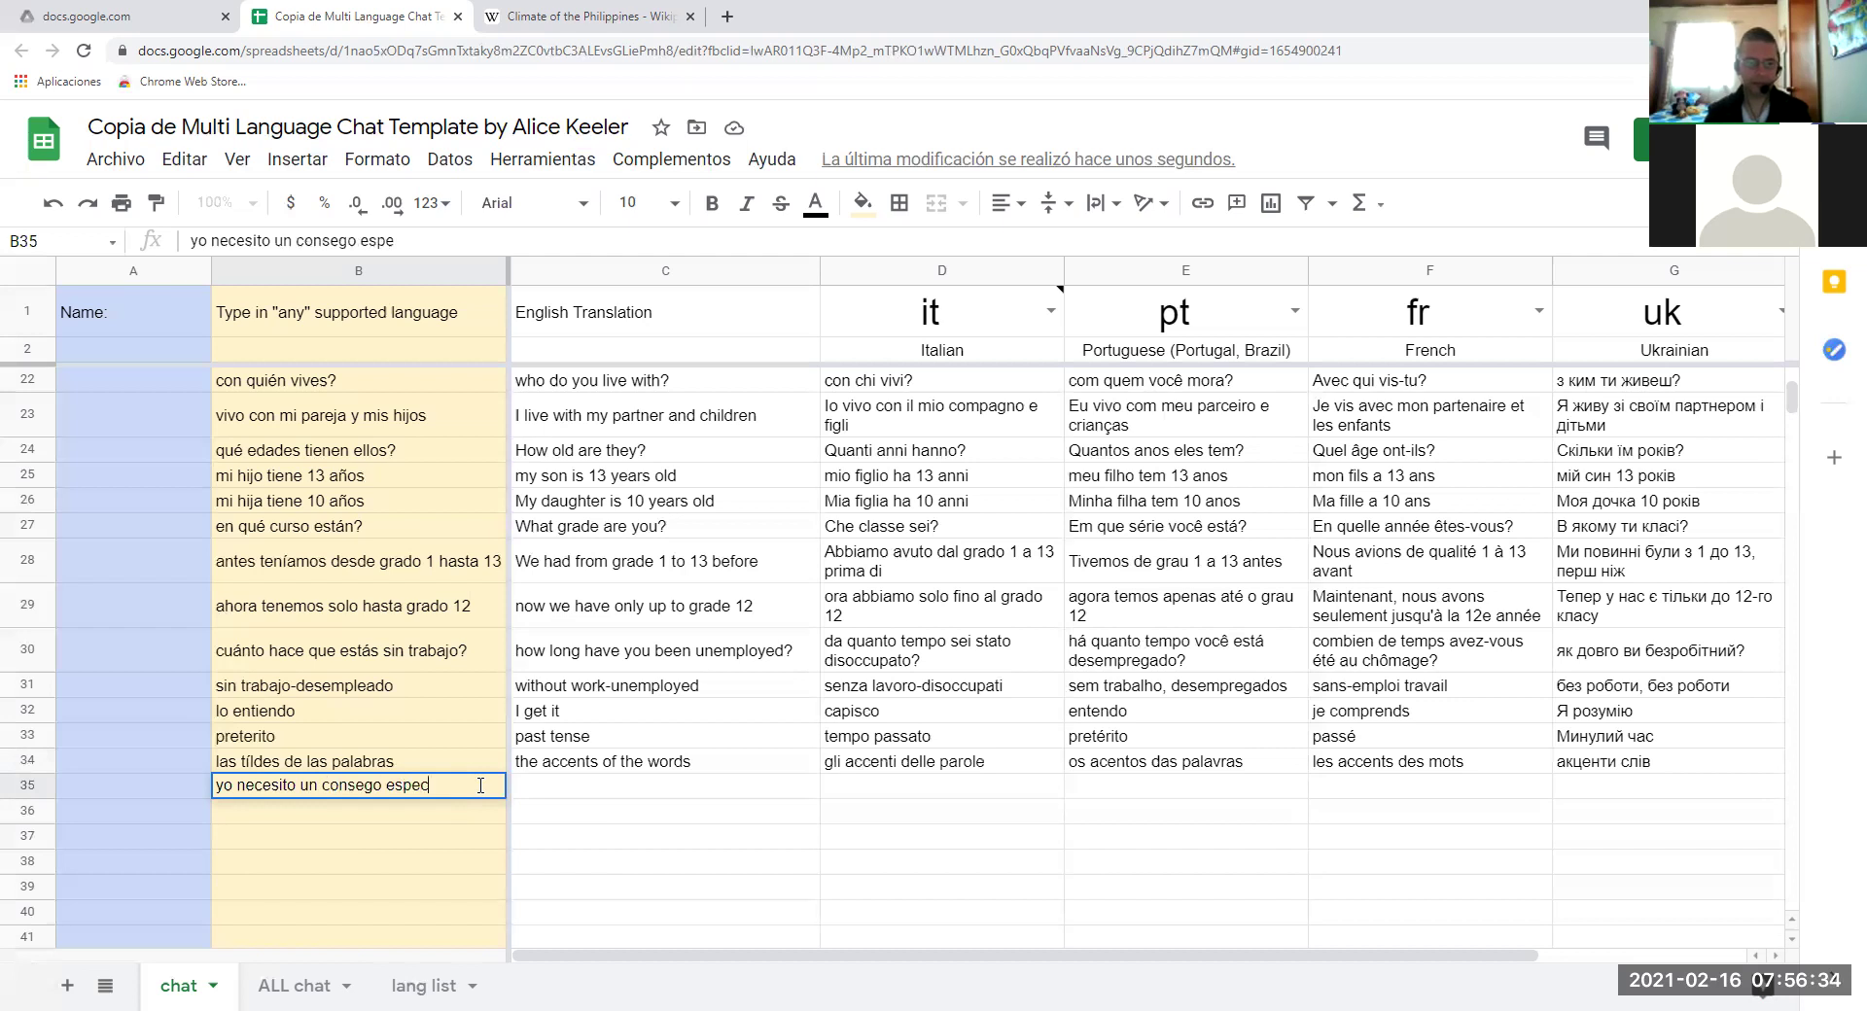
pyautogui.write('ial de ti')
pyautogui.press('Return')
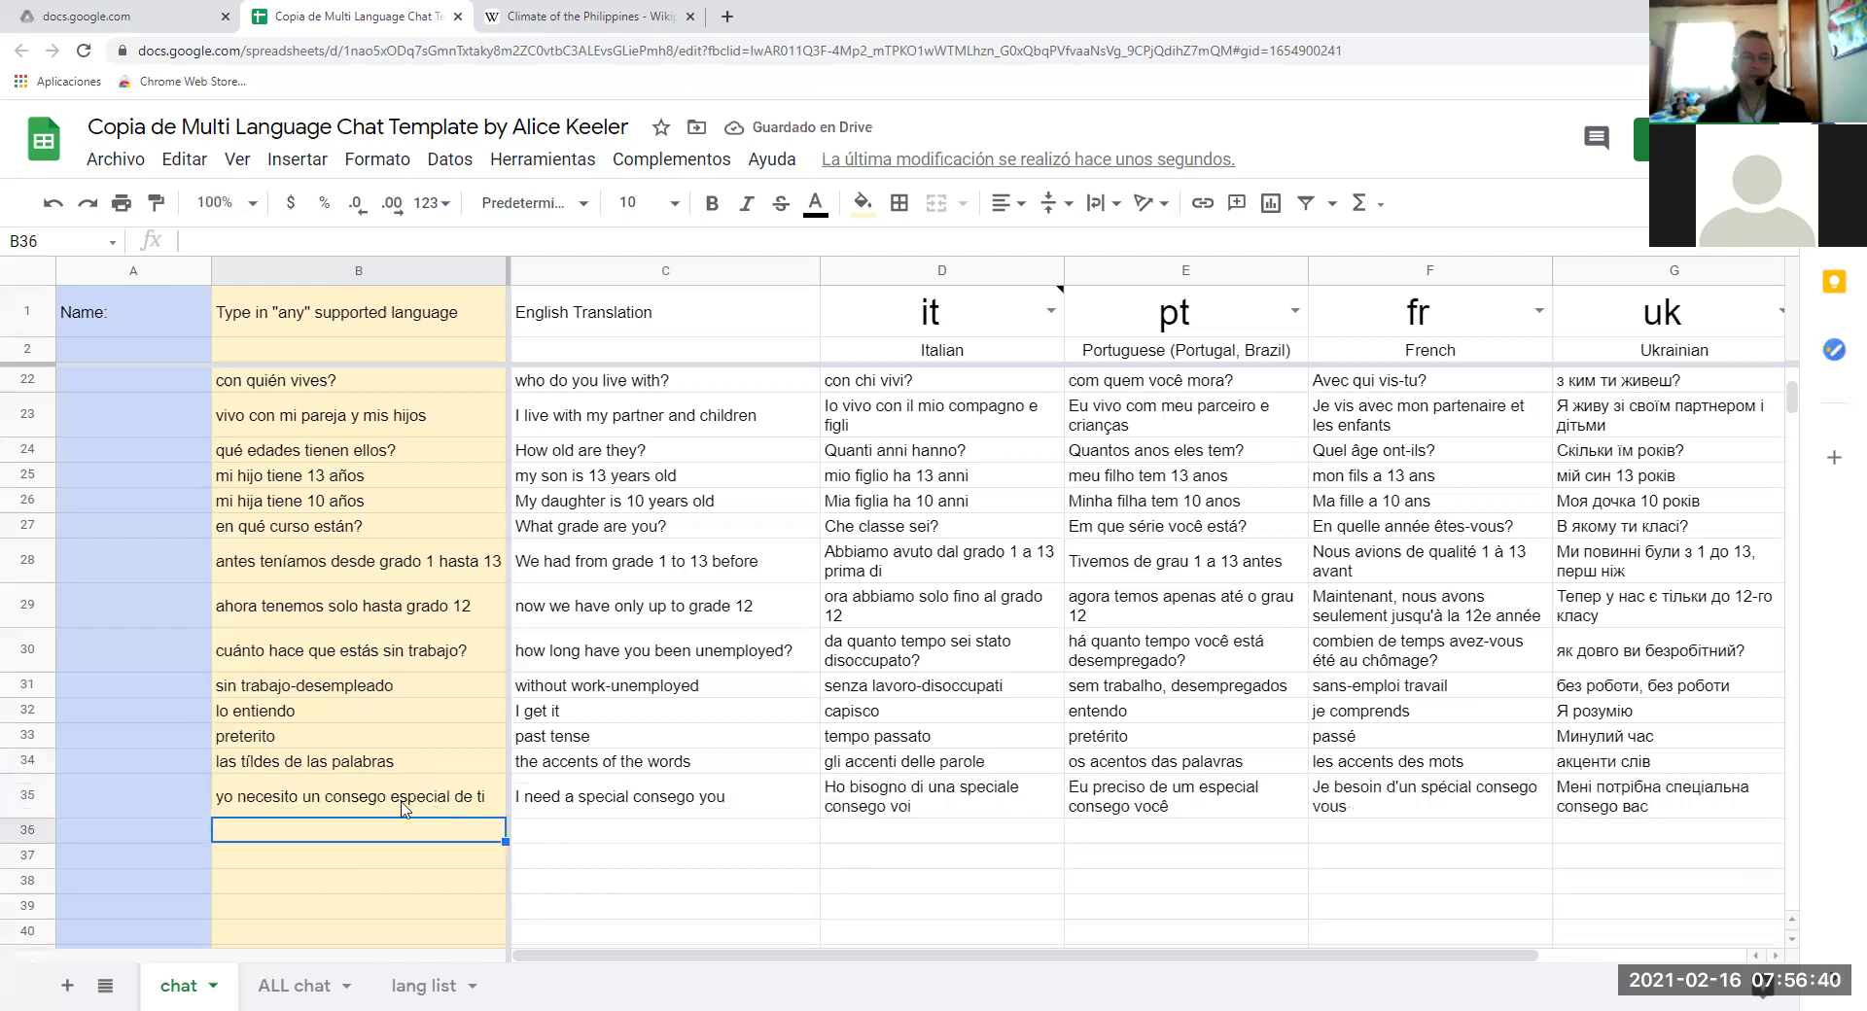
# Correct the misspelled fourth word of the phrase in cell B35 to "consejo".
pyautogui.doubleClick(399, 805)
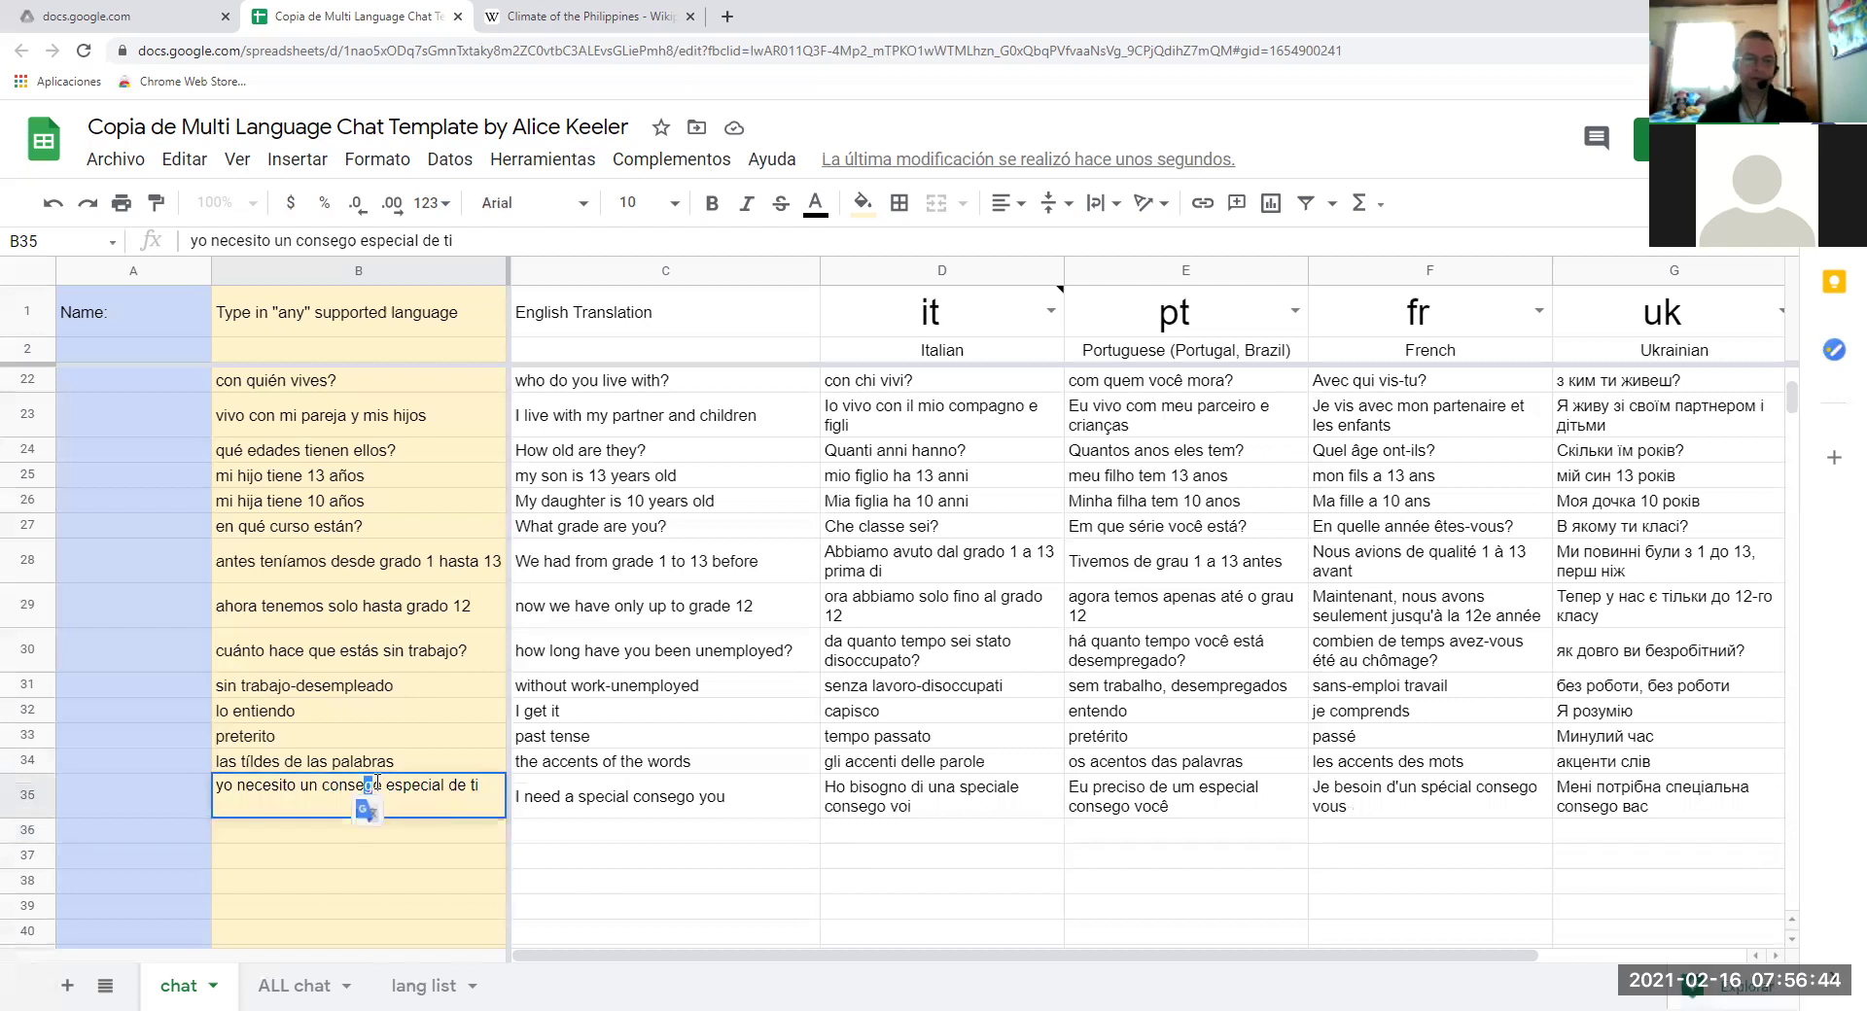
pyautogui.press('BackSpace')
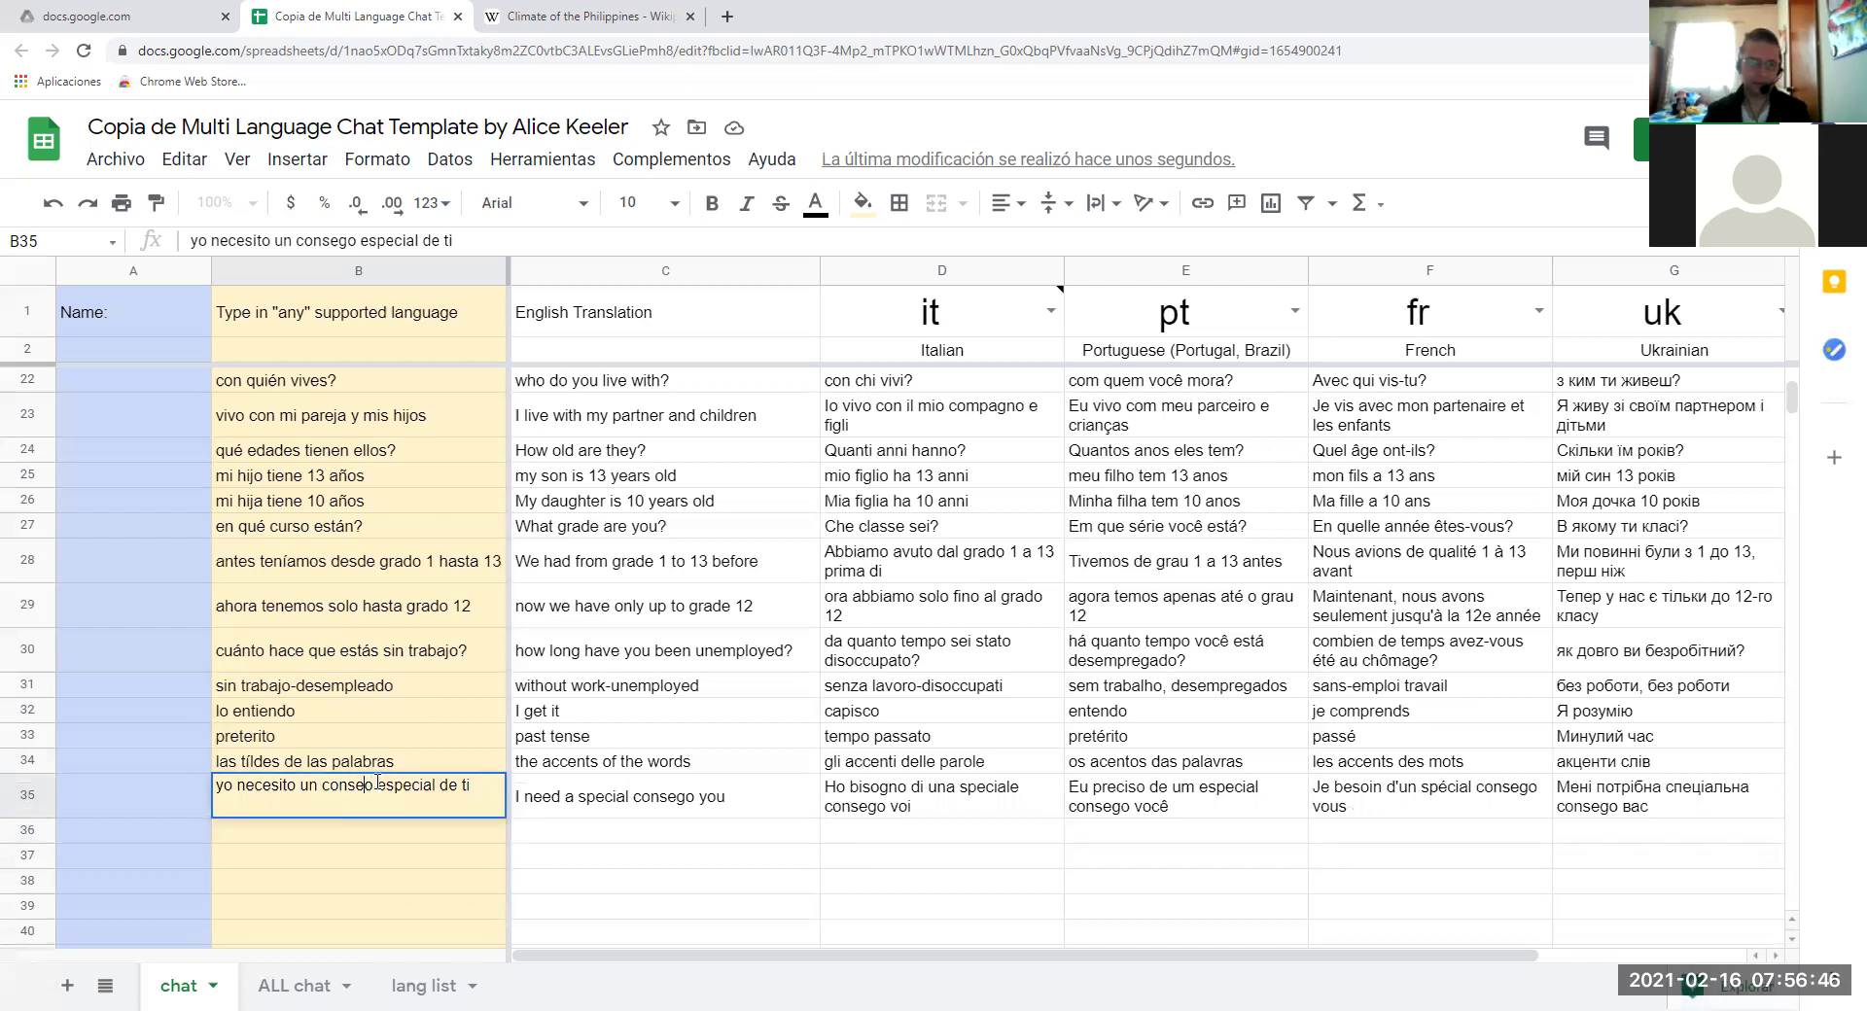
pyautogui.write('j')
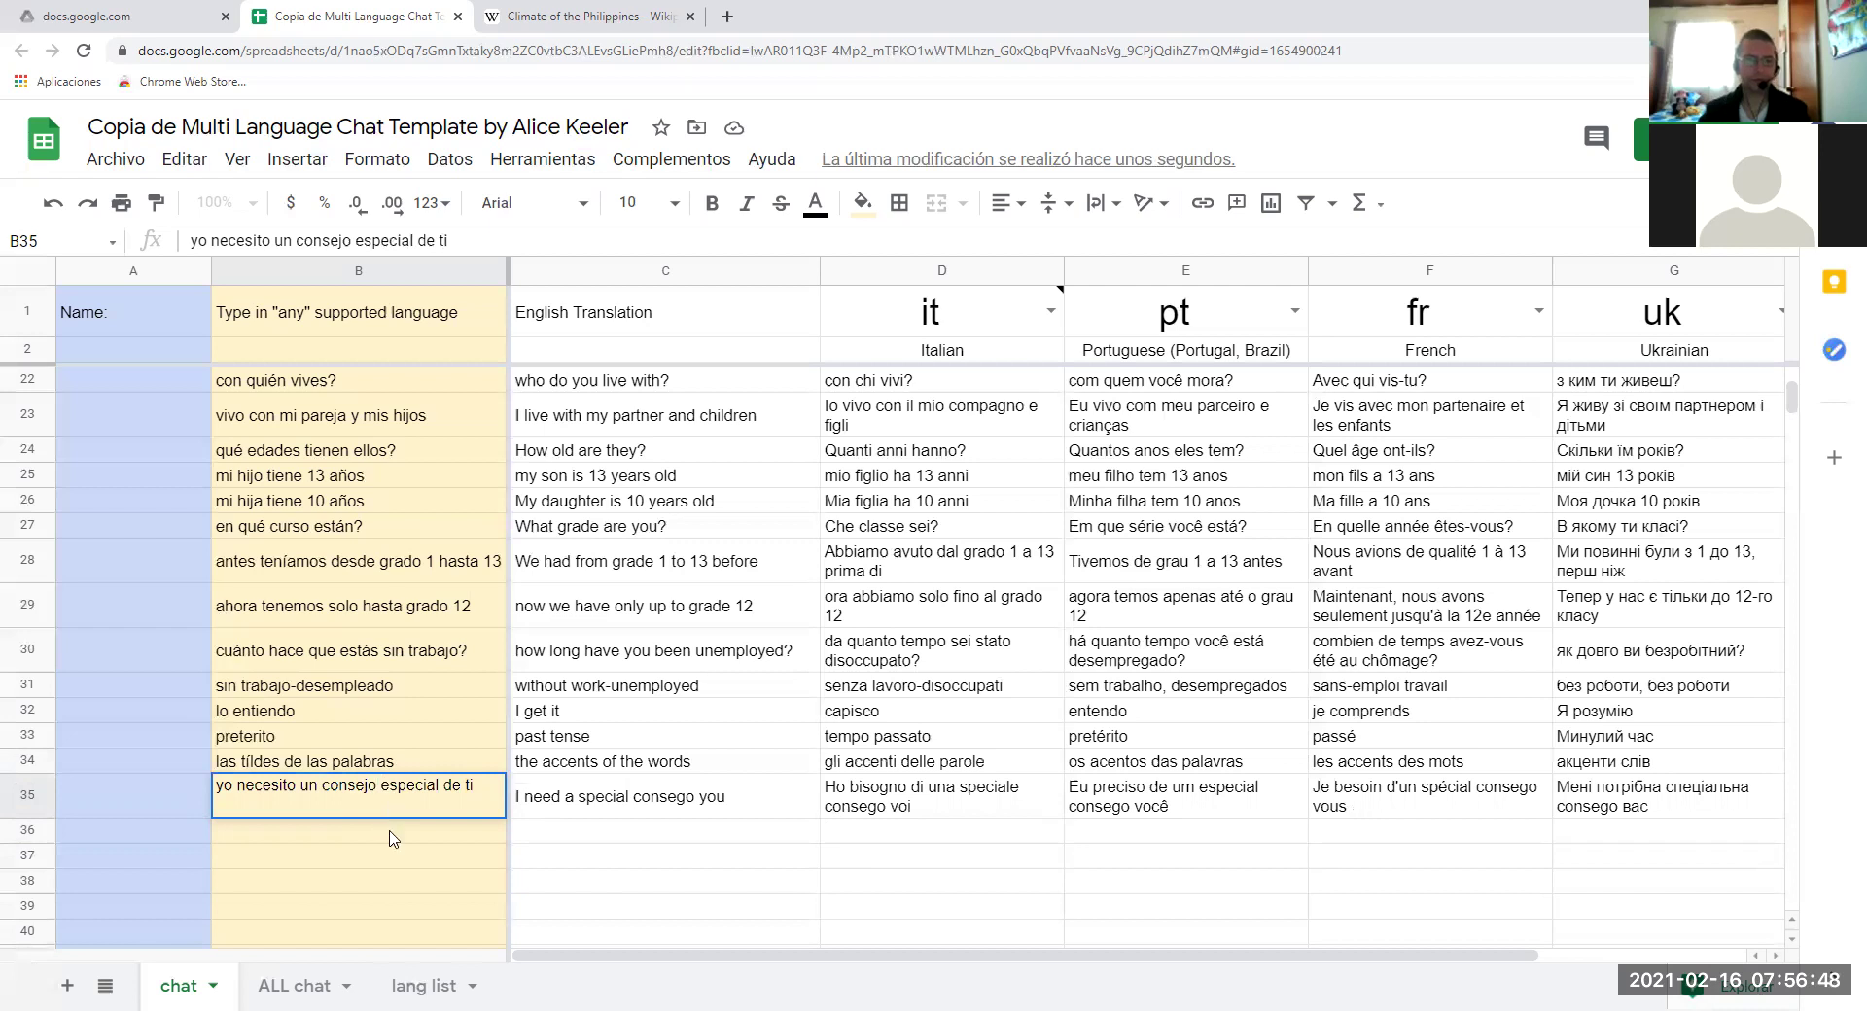
pyautogui.click(393, 840)
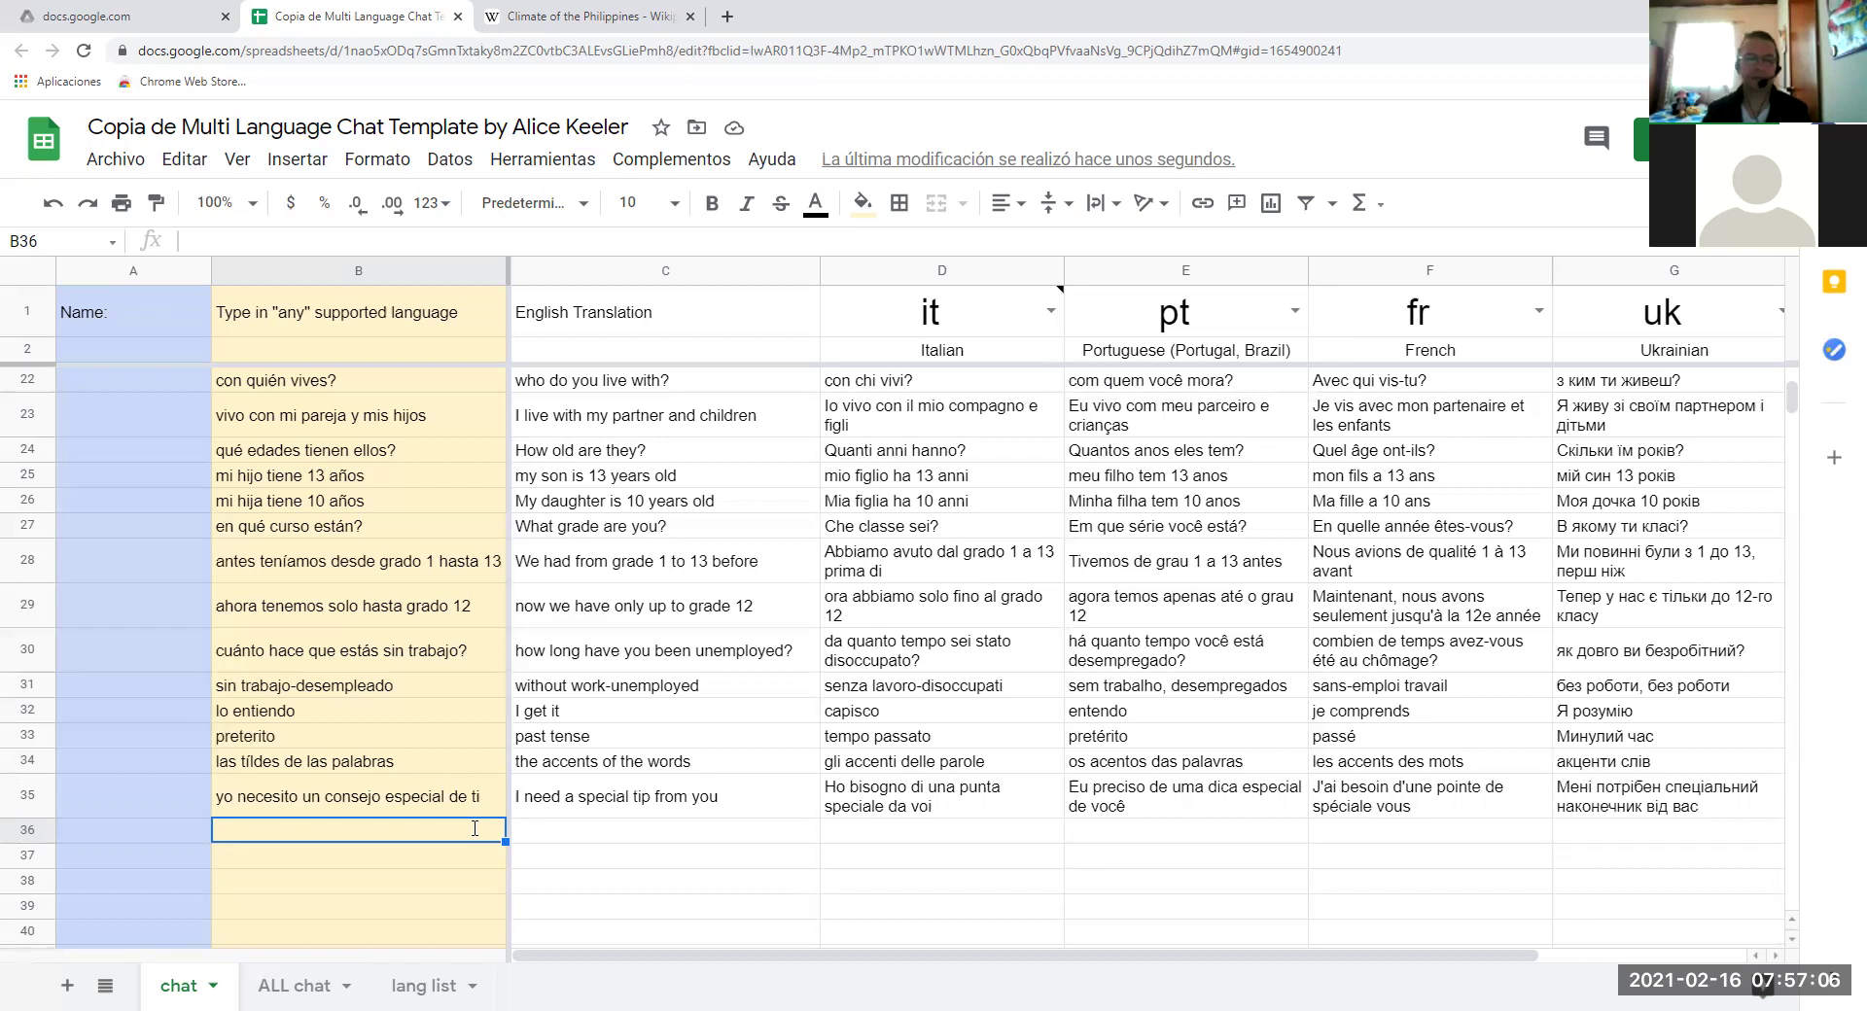
# Enter the question "cómo se llama usted?" in cell B36 for translation.
pyautogui.write('cómo se ')
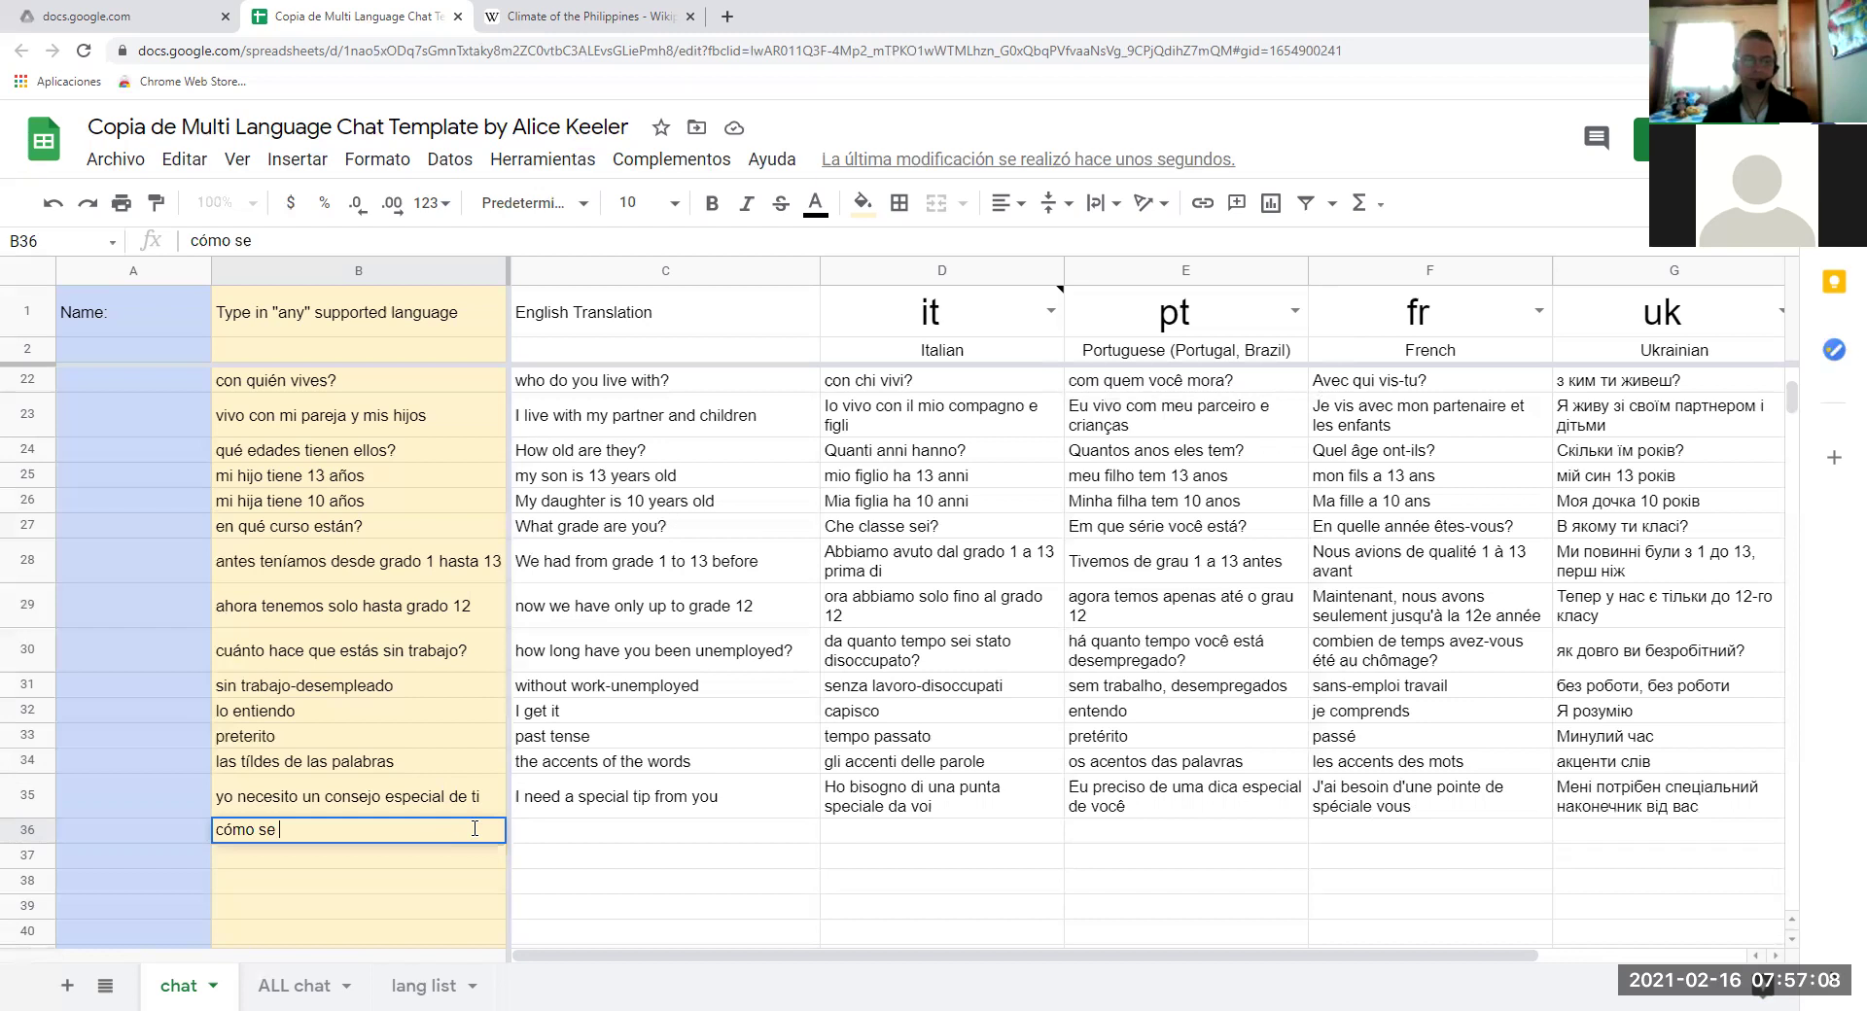
pyautogui.write('llama usted')
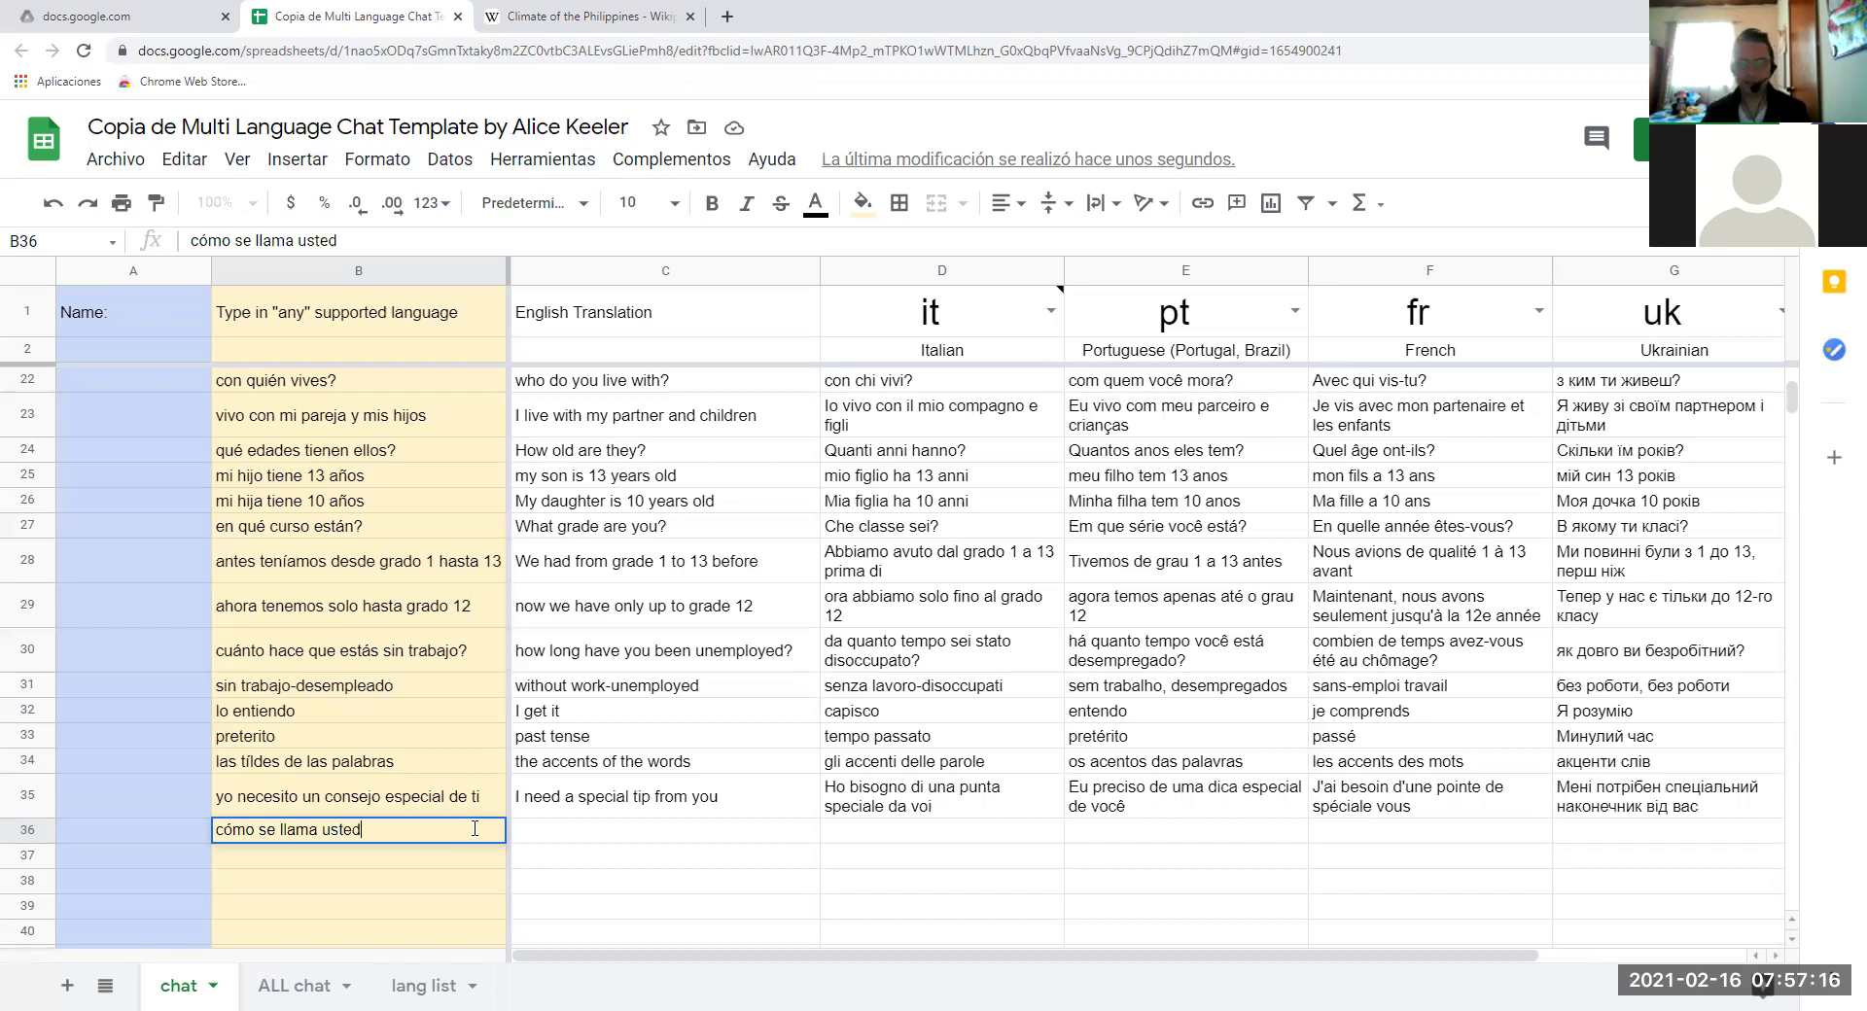
pyautogui.write('?')
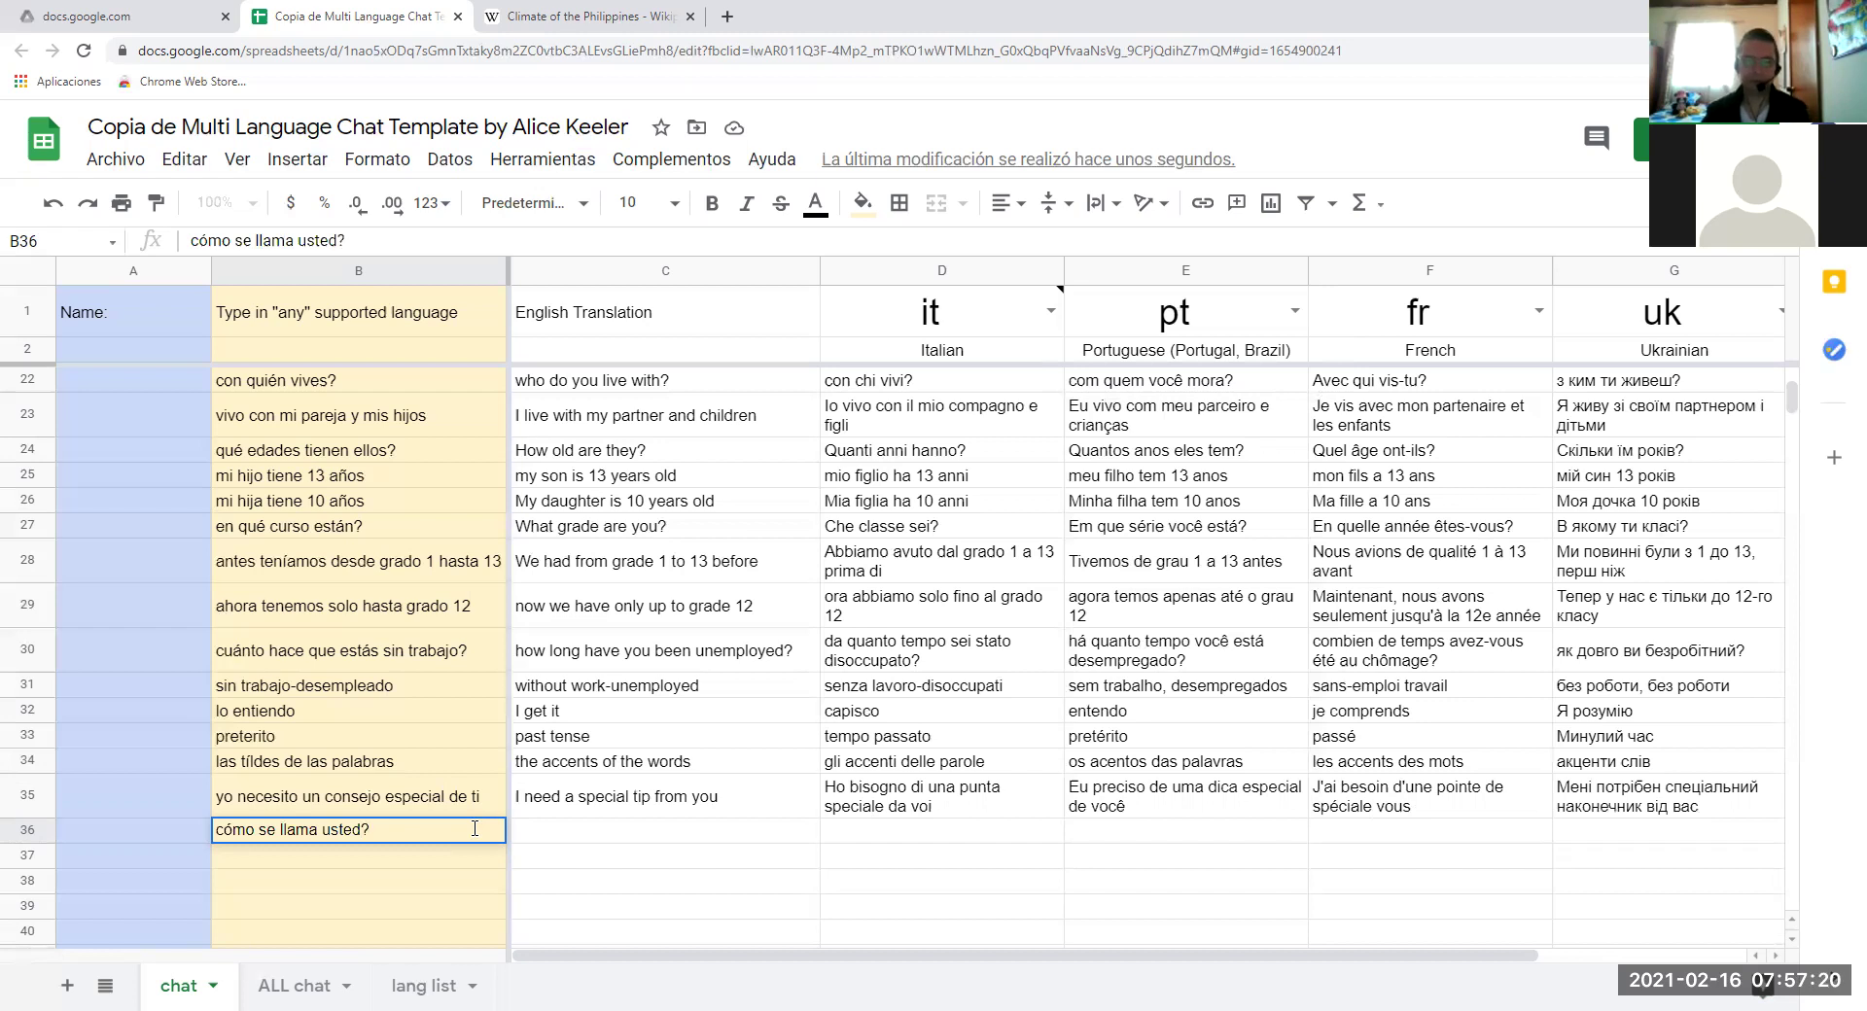
pyautogui.press('Return')
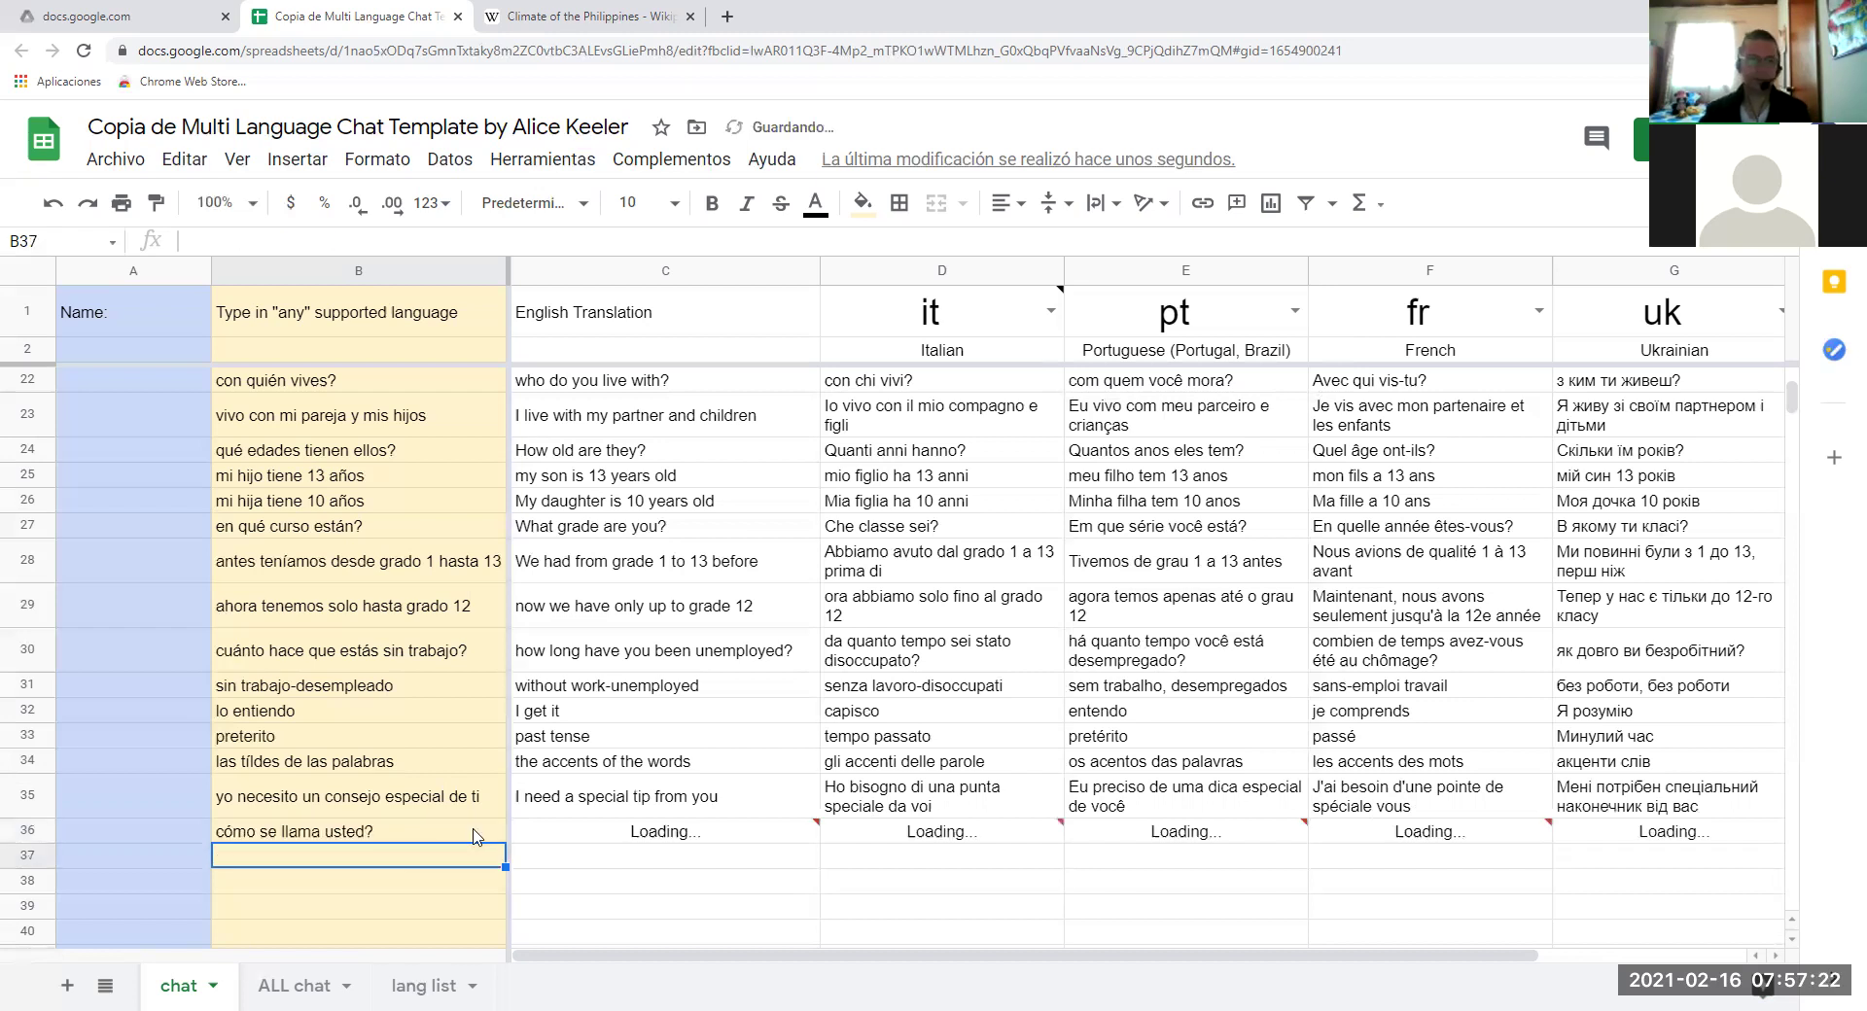
pyautogui.click(232, 836)
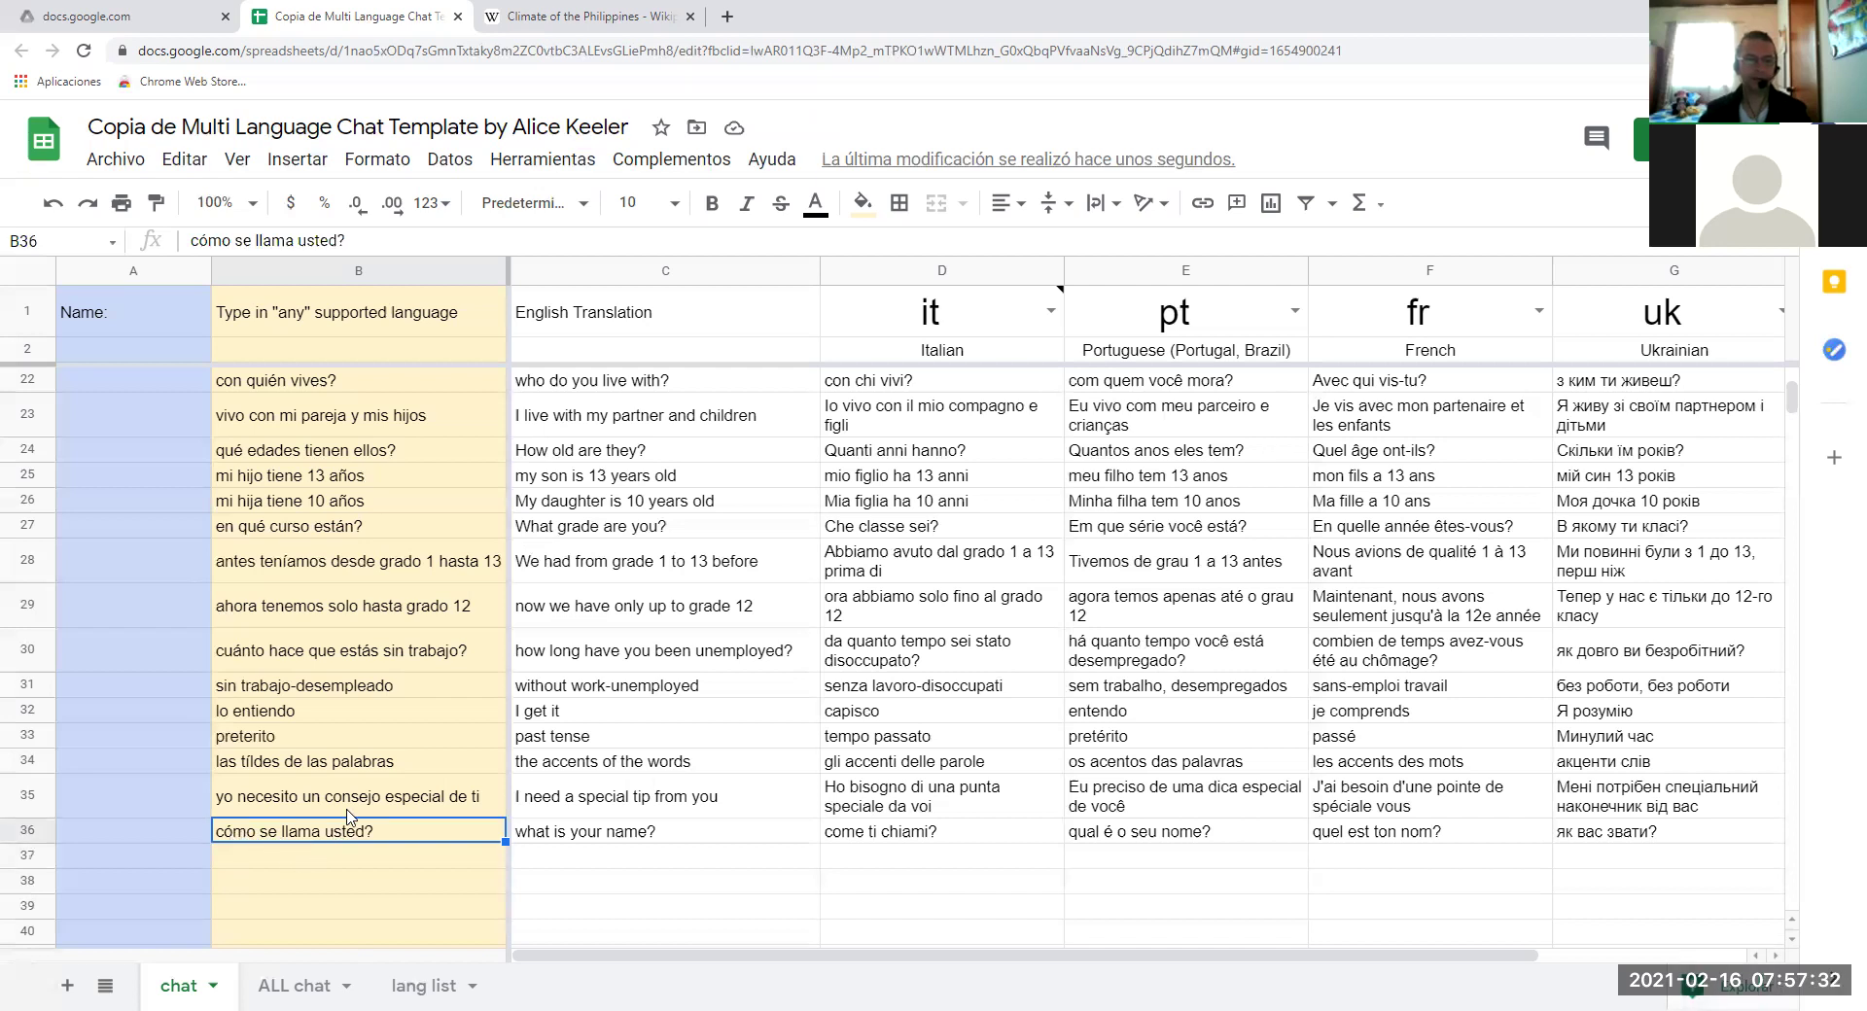
# Enter "me gustaria hablar español como" followed by the person's first name in cell B37 for translation.
pyautogui.scroll(-2, 352, 813)
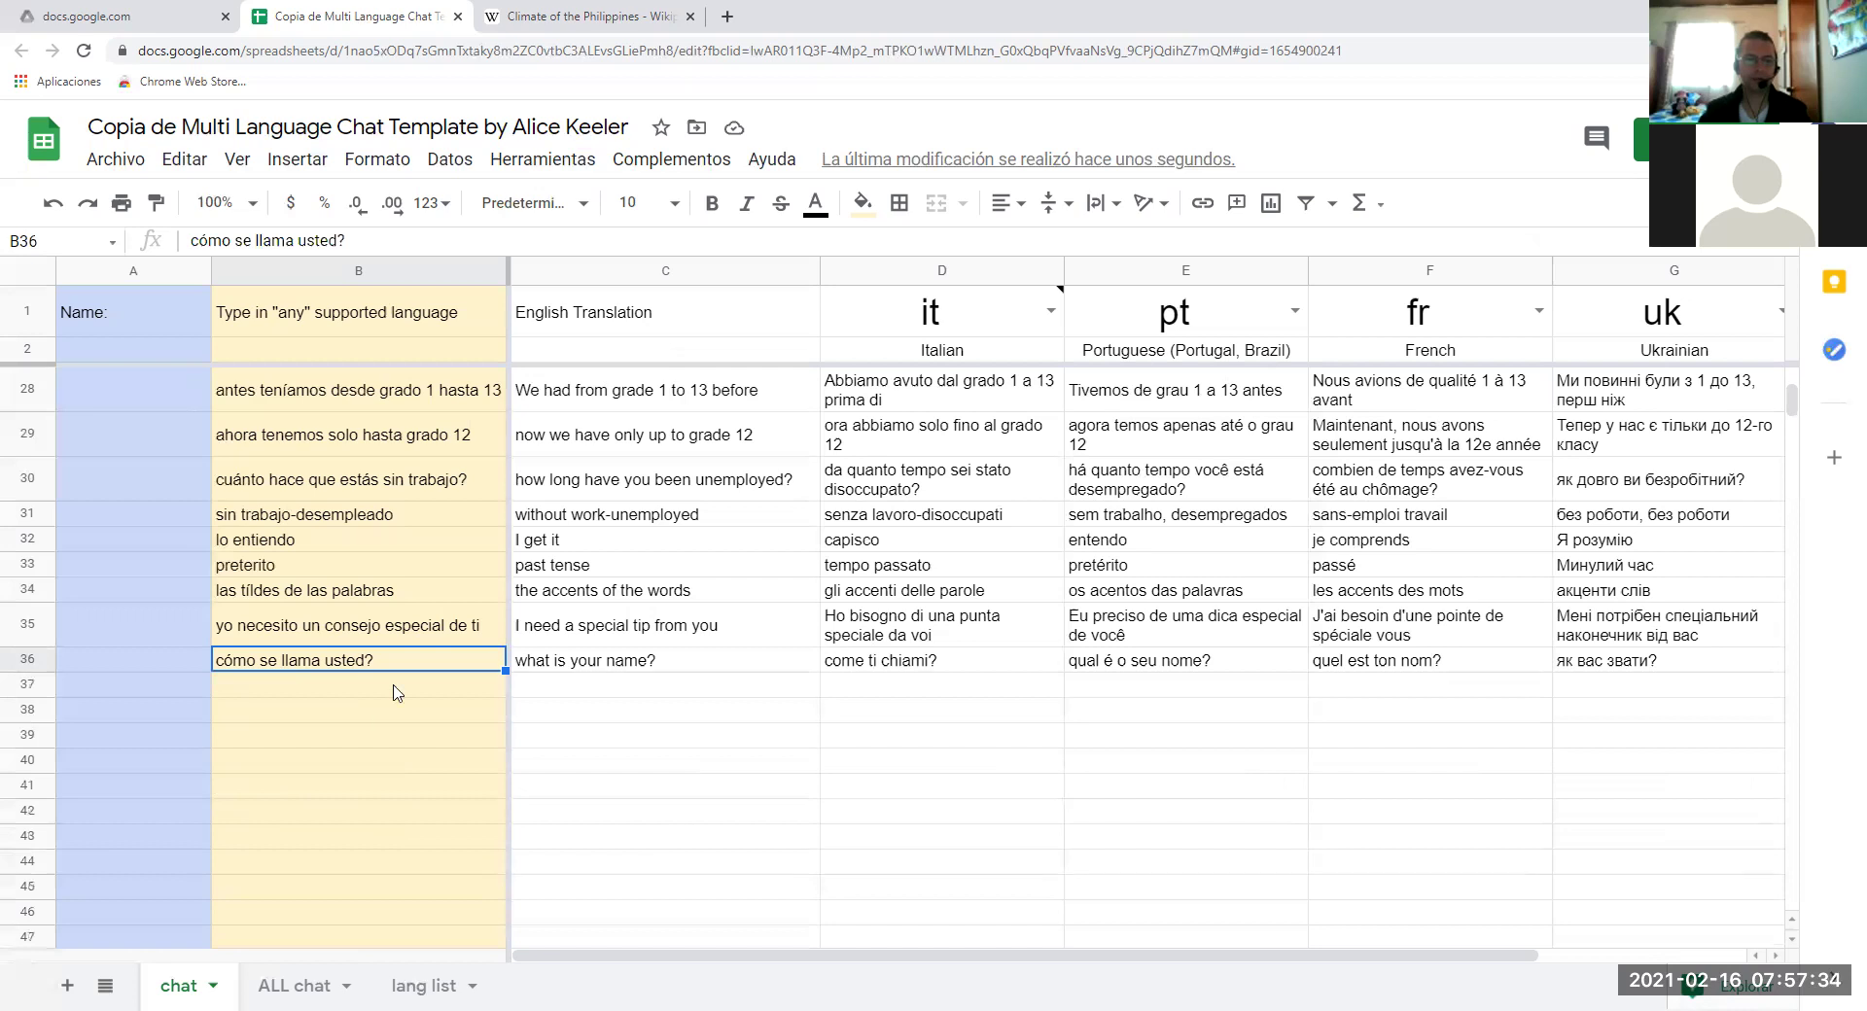
pyautogui.click(394, 693)
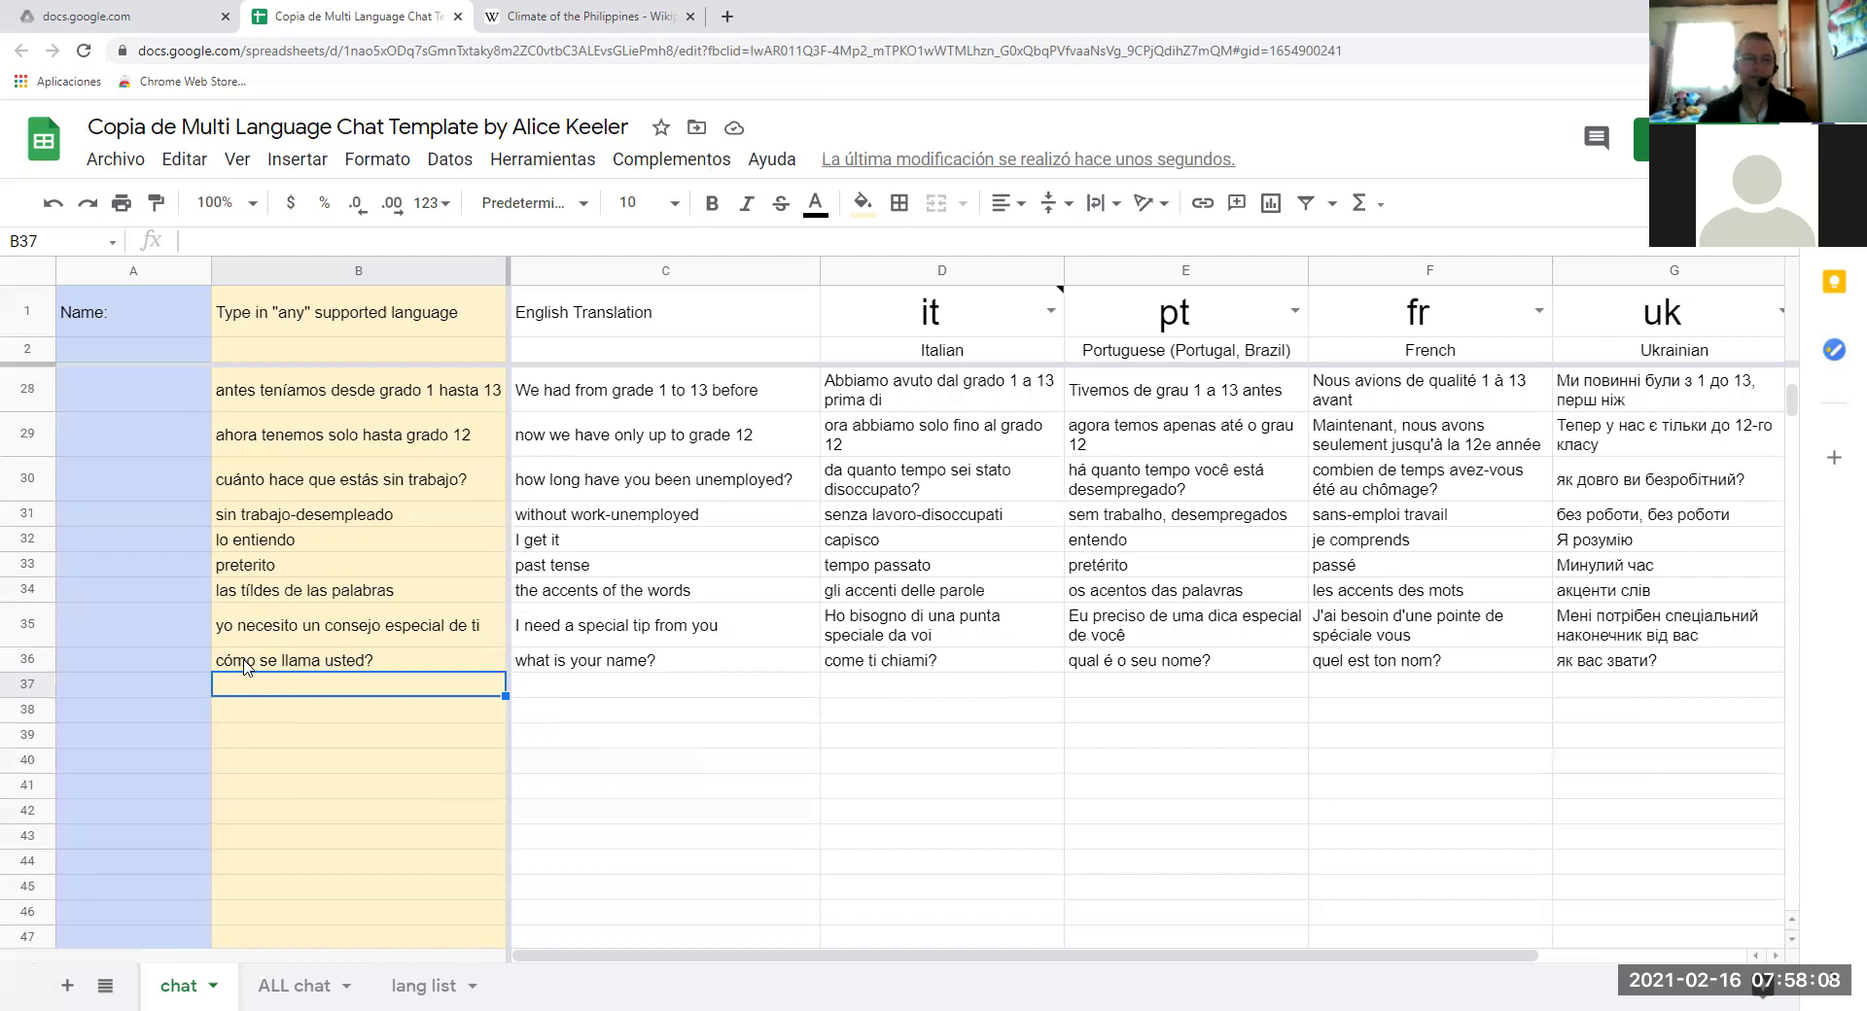
pyautogui.click(276, 670)
pyautogui.click(295, 694)
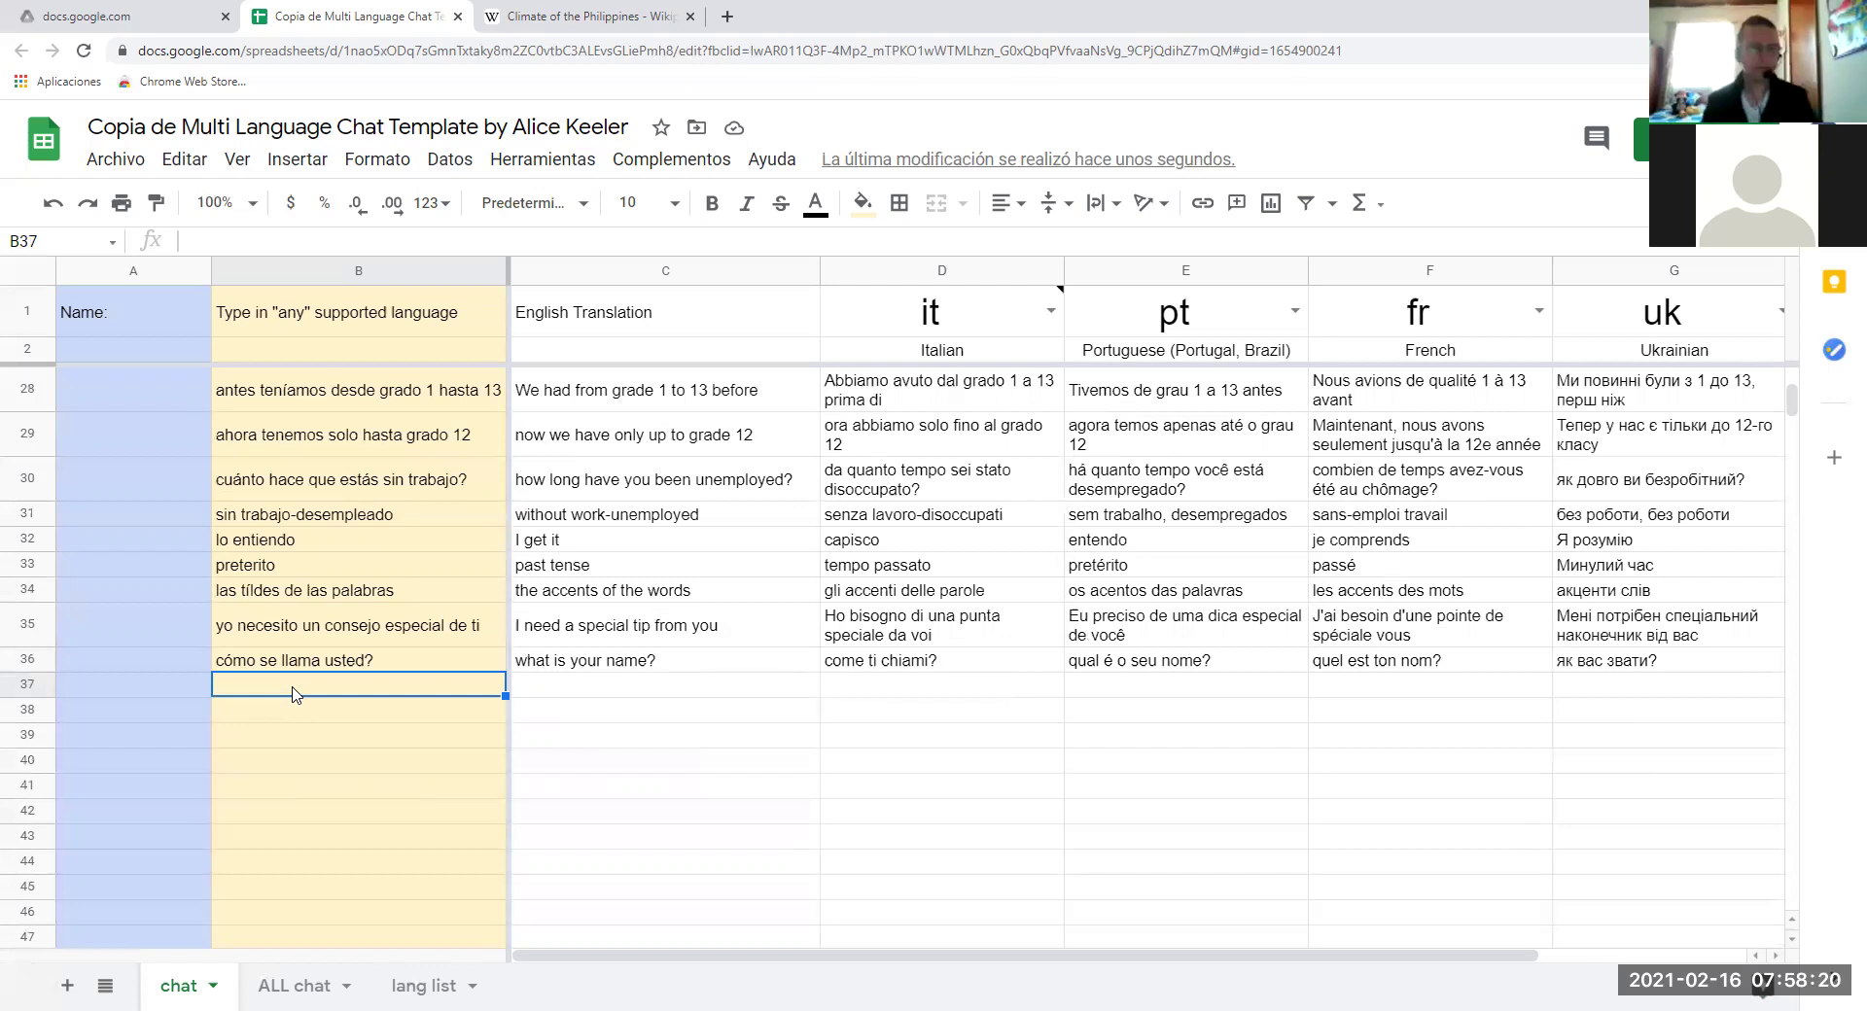
pyautogui.write('me')
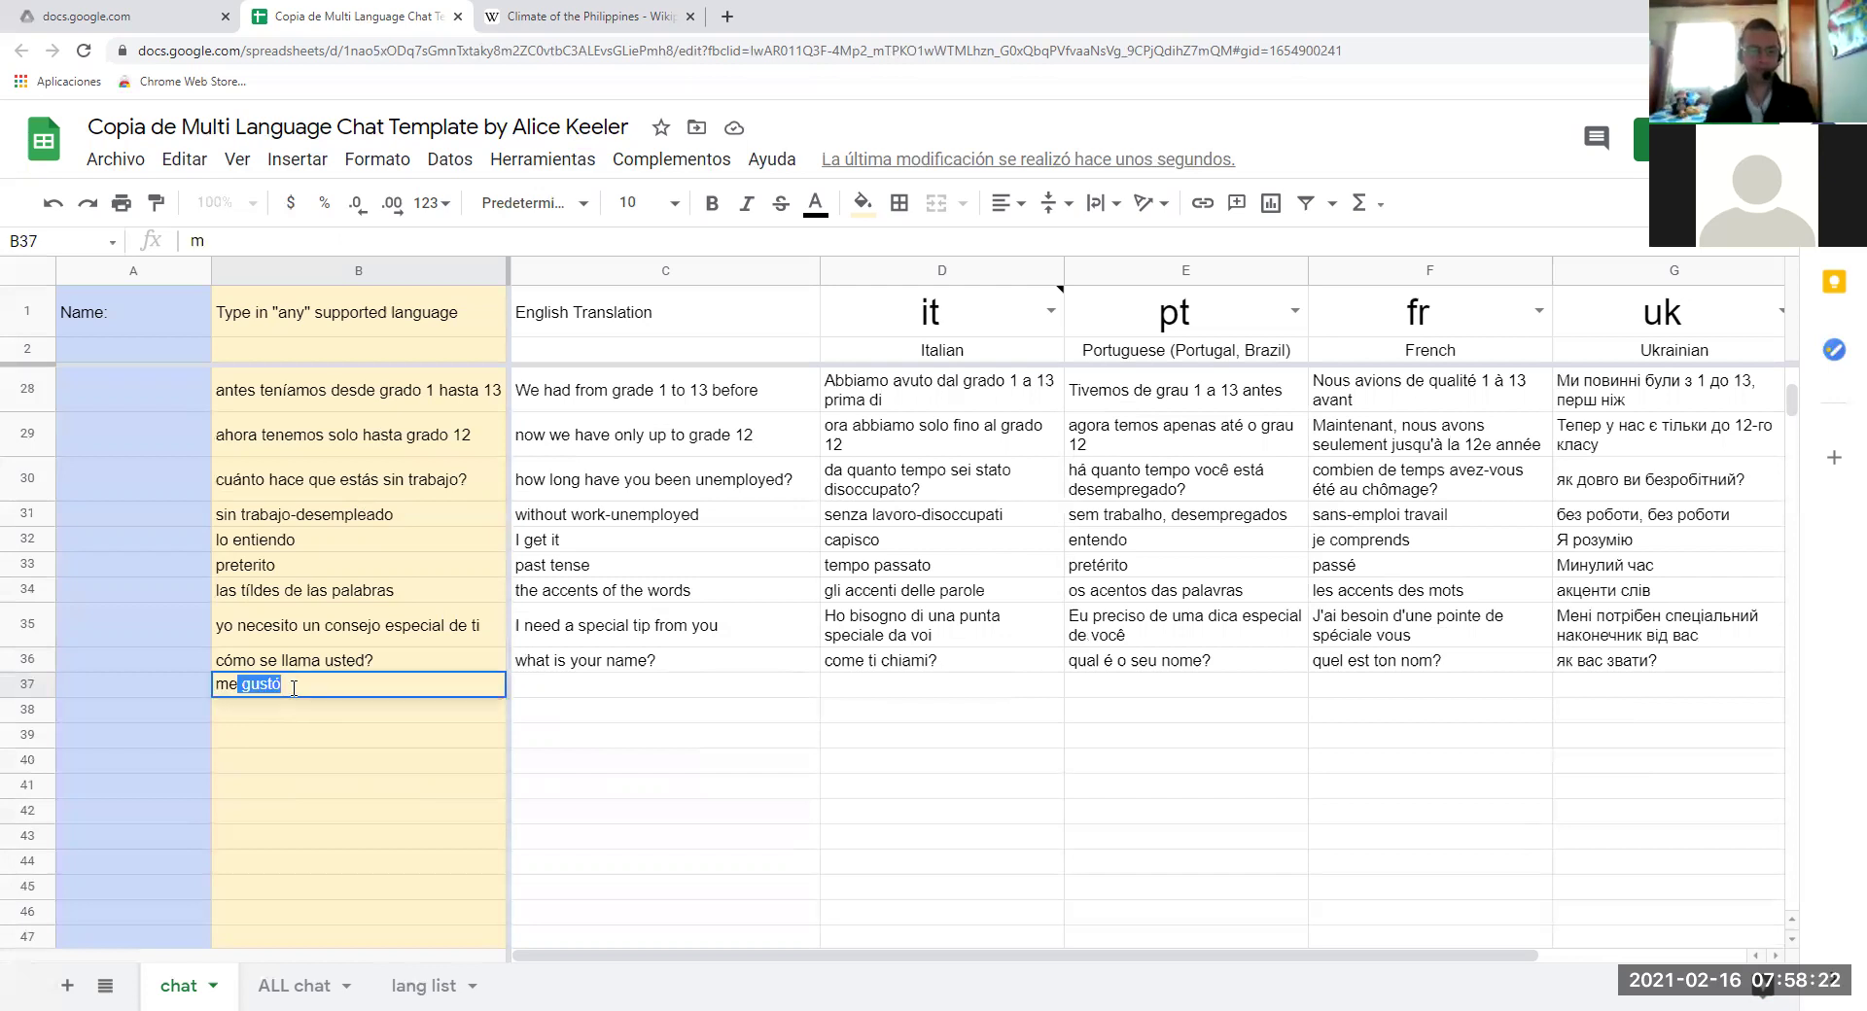
pyautogui.write(' gustaria ')
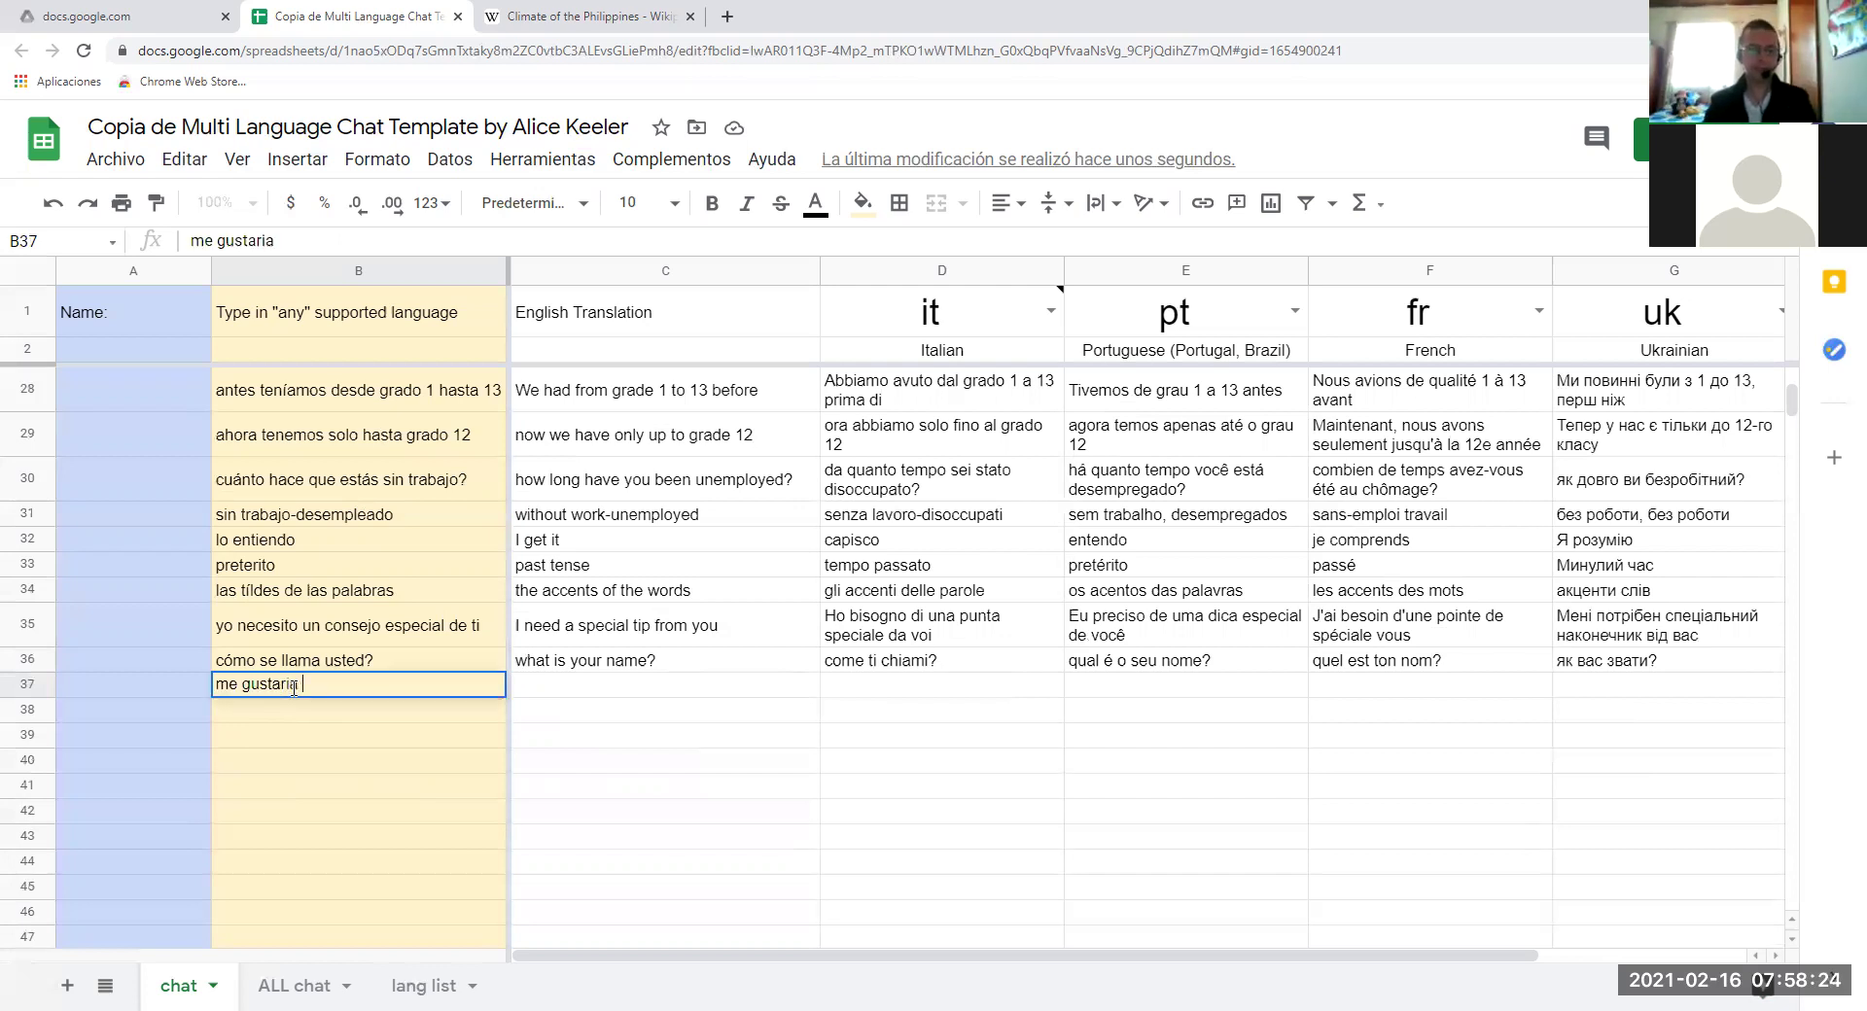
pyautogui.write('habls')
pyautogui.press('BackSpace')
pyautogui.write('ar')
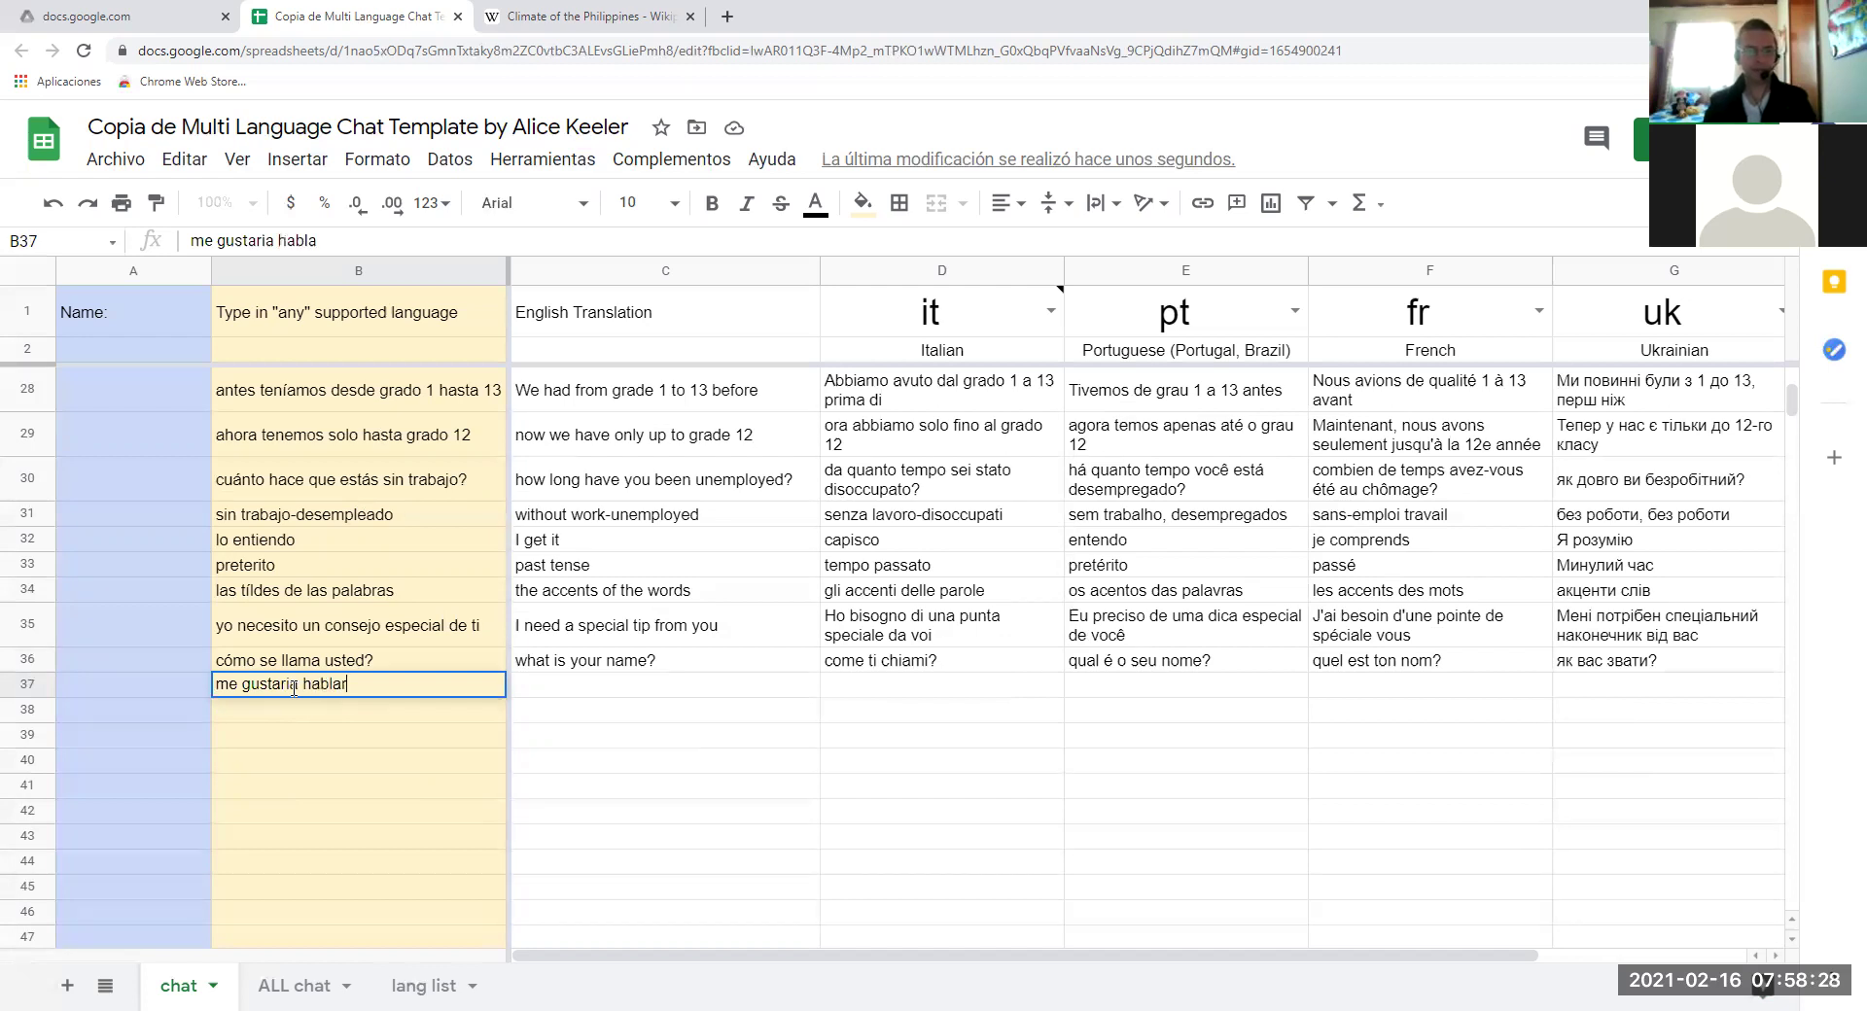
pyautogui.write(' esp')
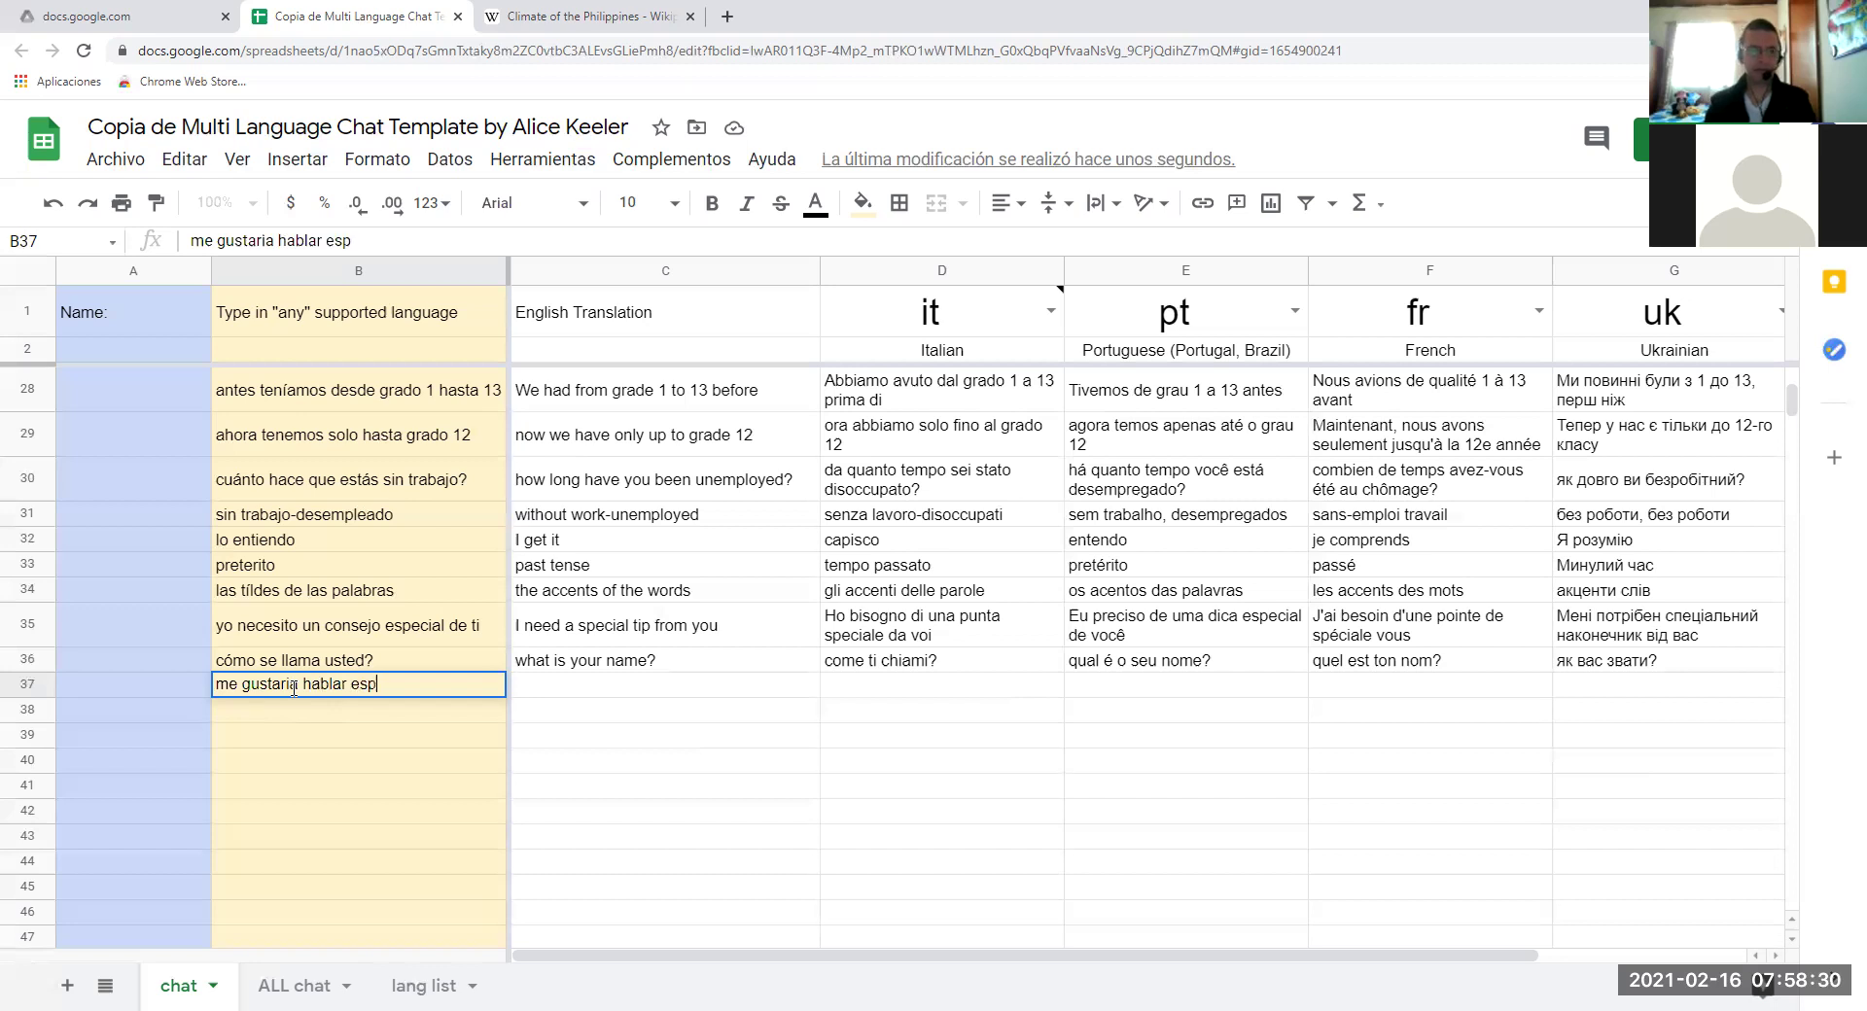
pyautogui.write('añol como')
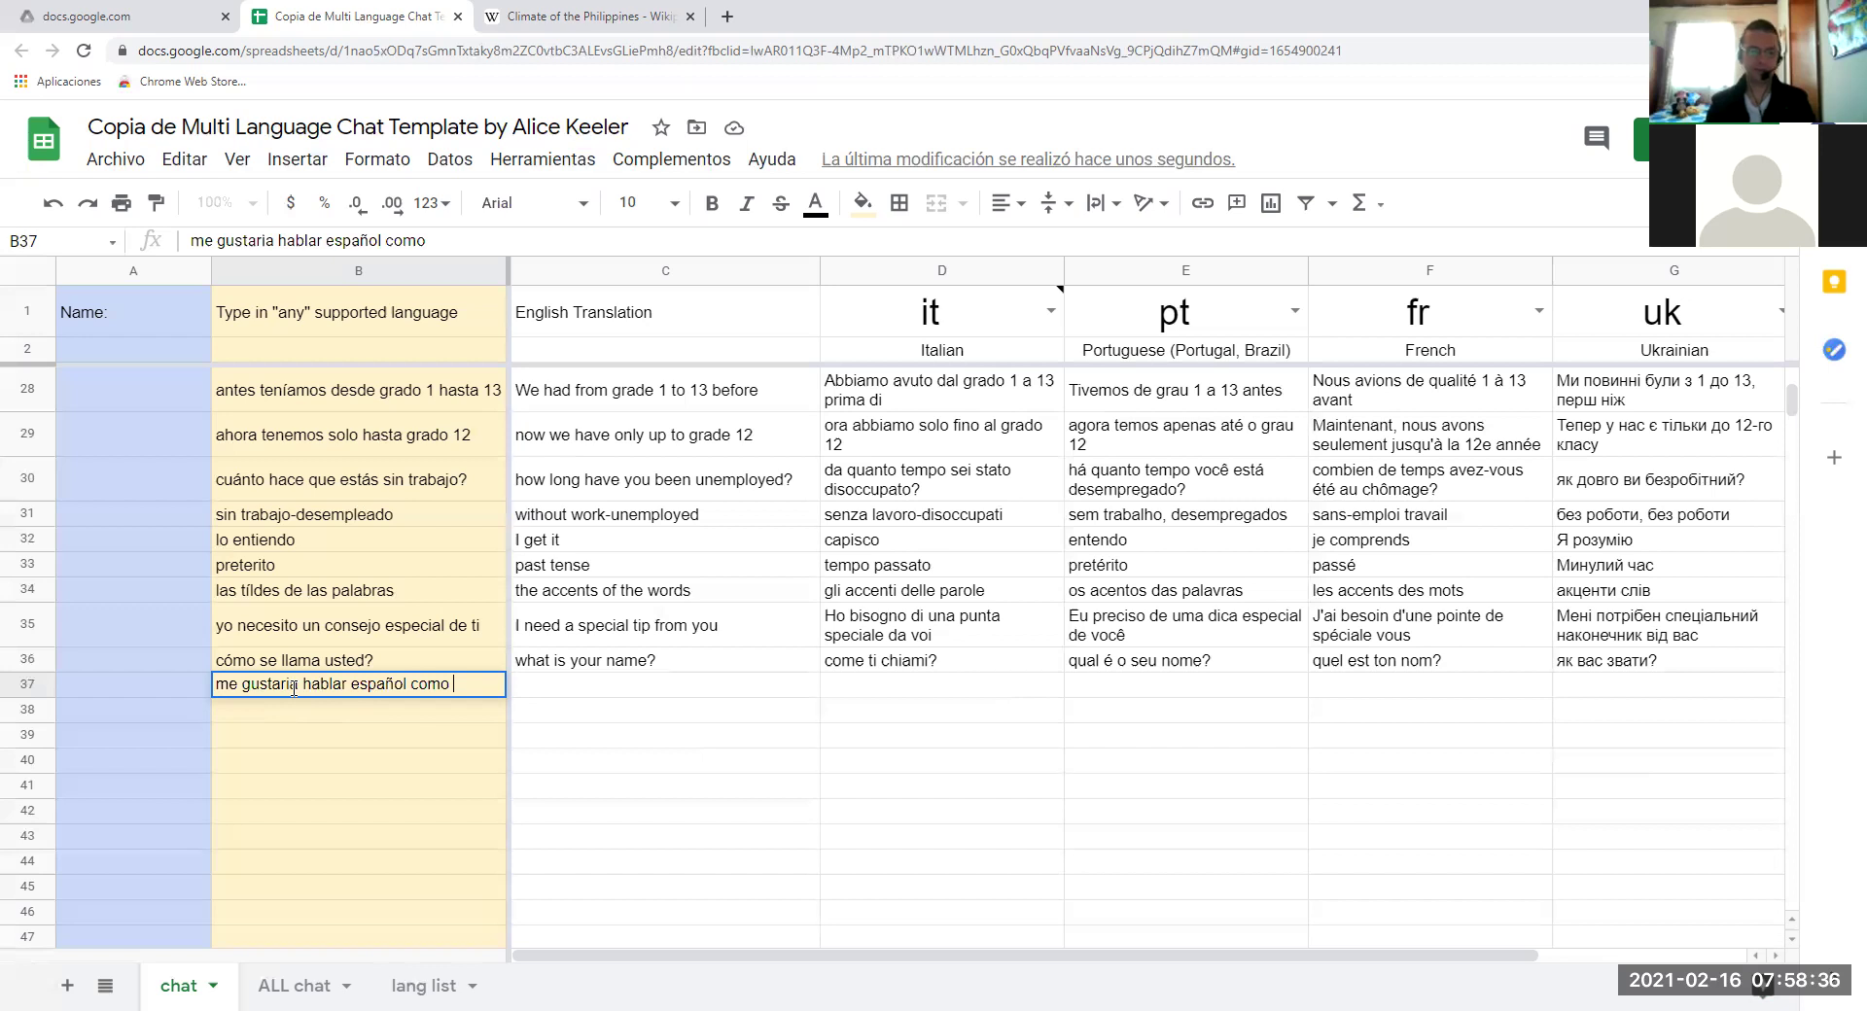
pyautogui.write('will')
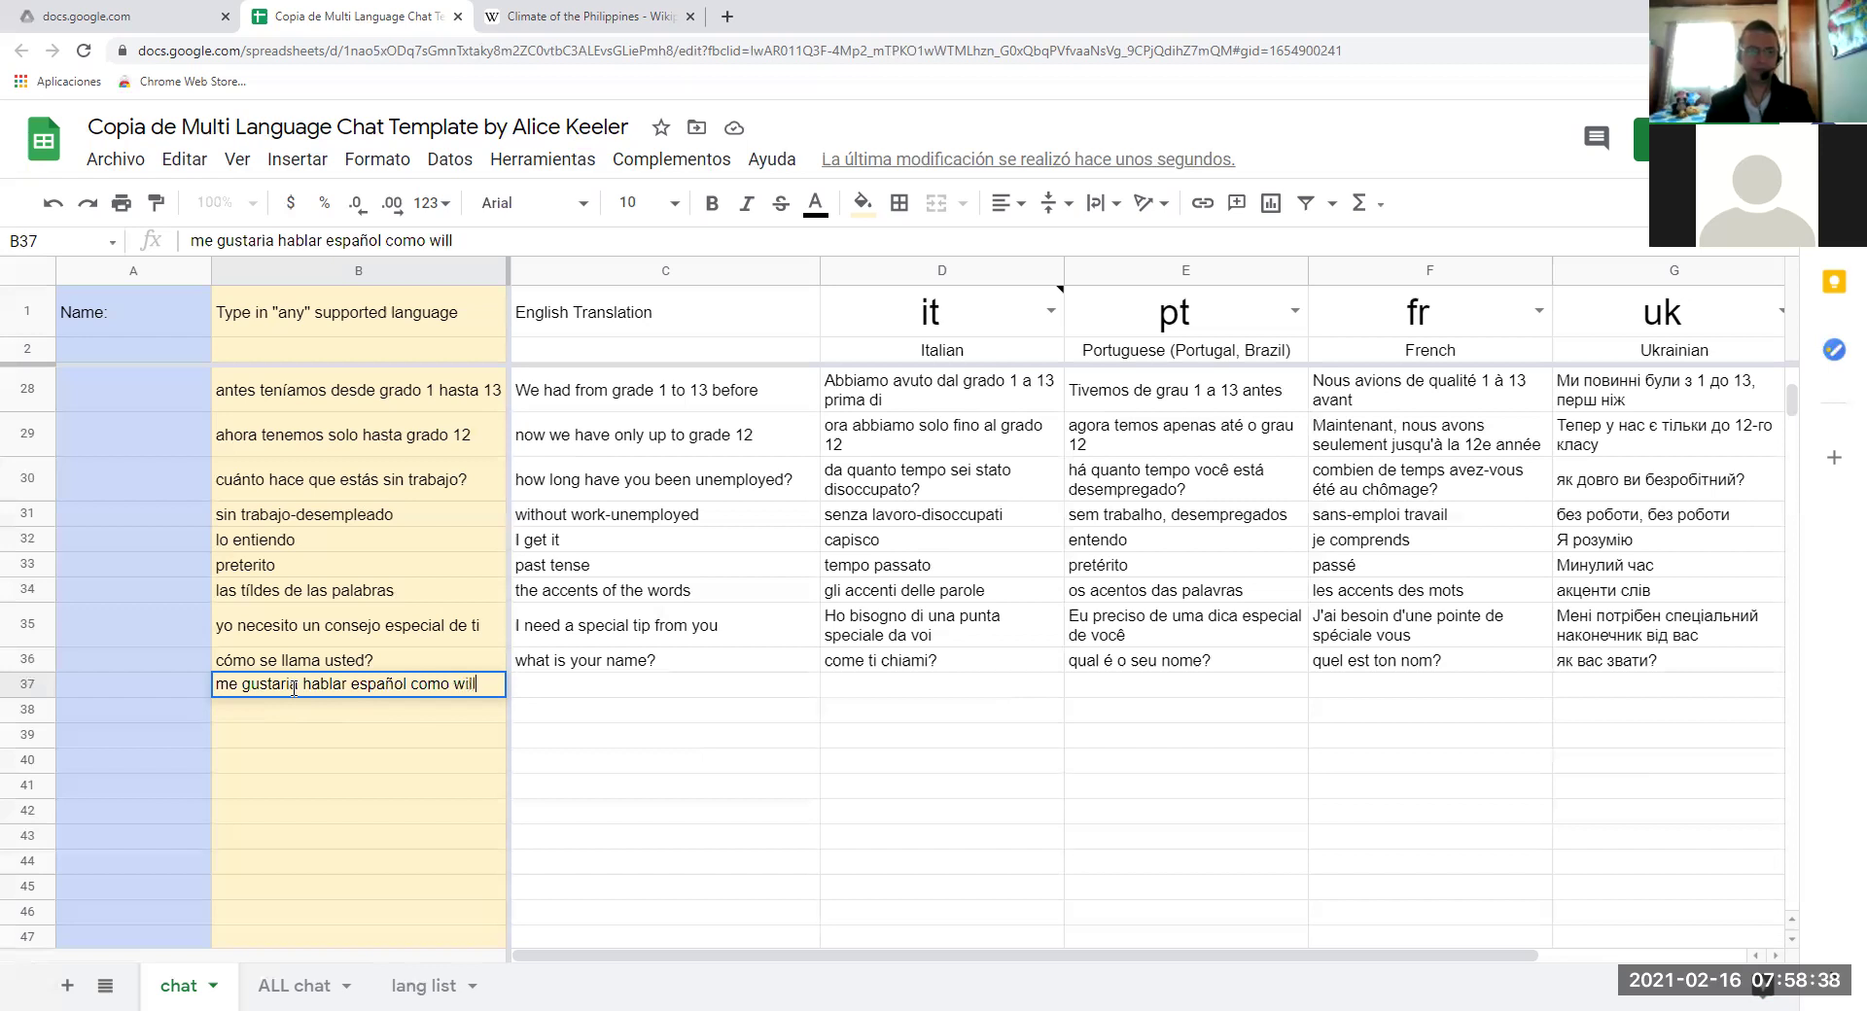
pyautogui.write('iam')
pyautogui.press('Return')
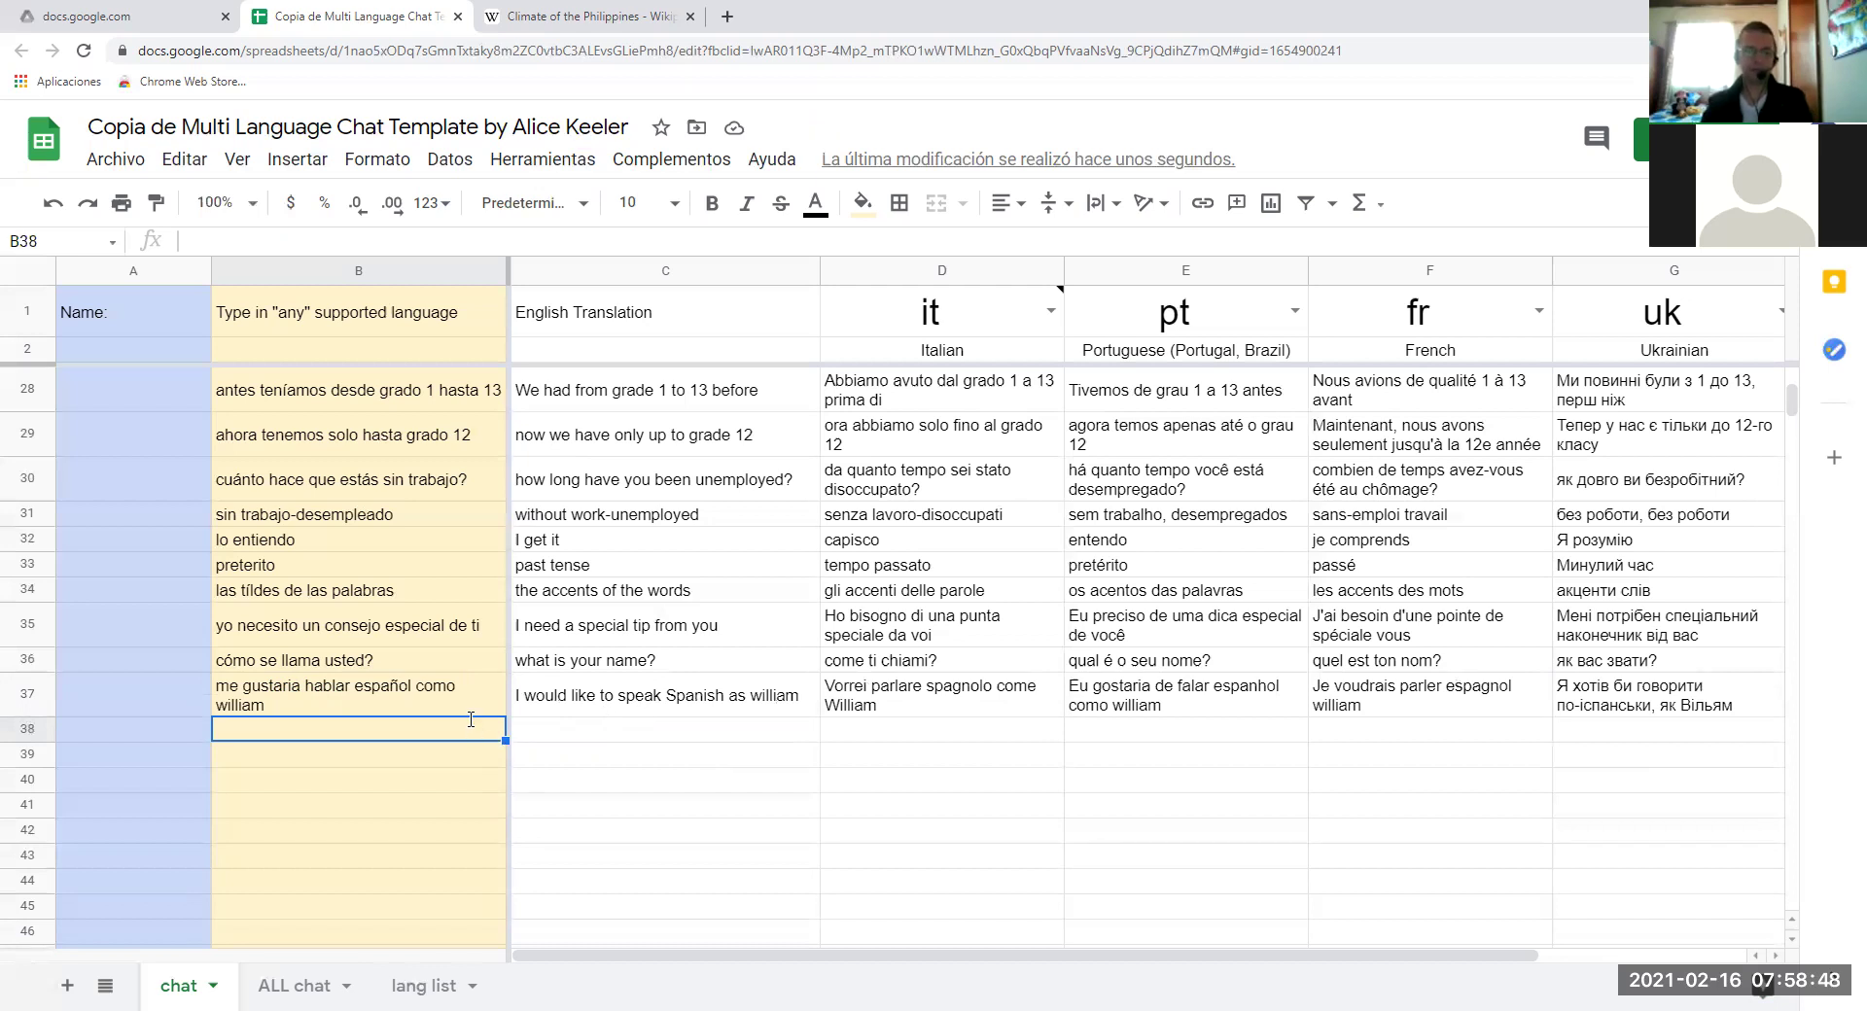
# Enter a comparison in cell B38 using "es tan alto como" between two people's first names.
pyautogui.write('co')
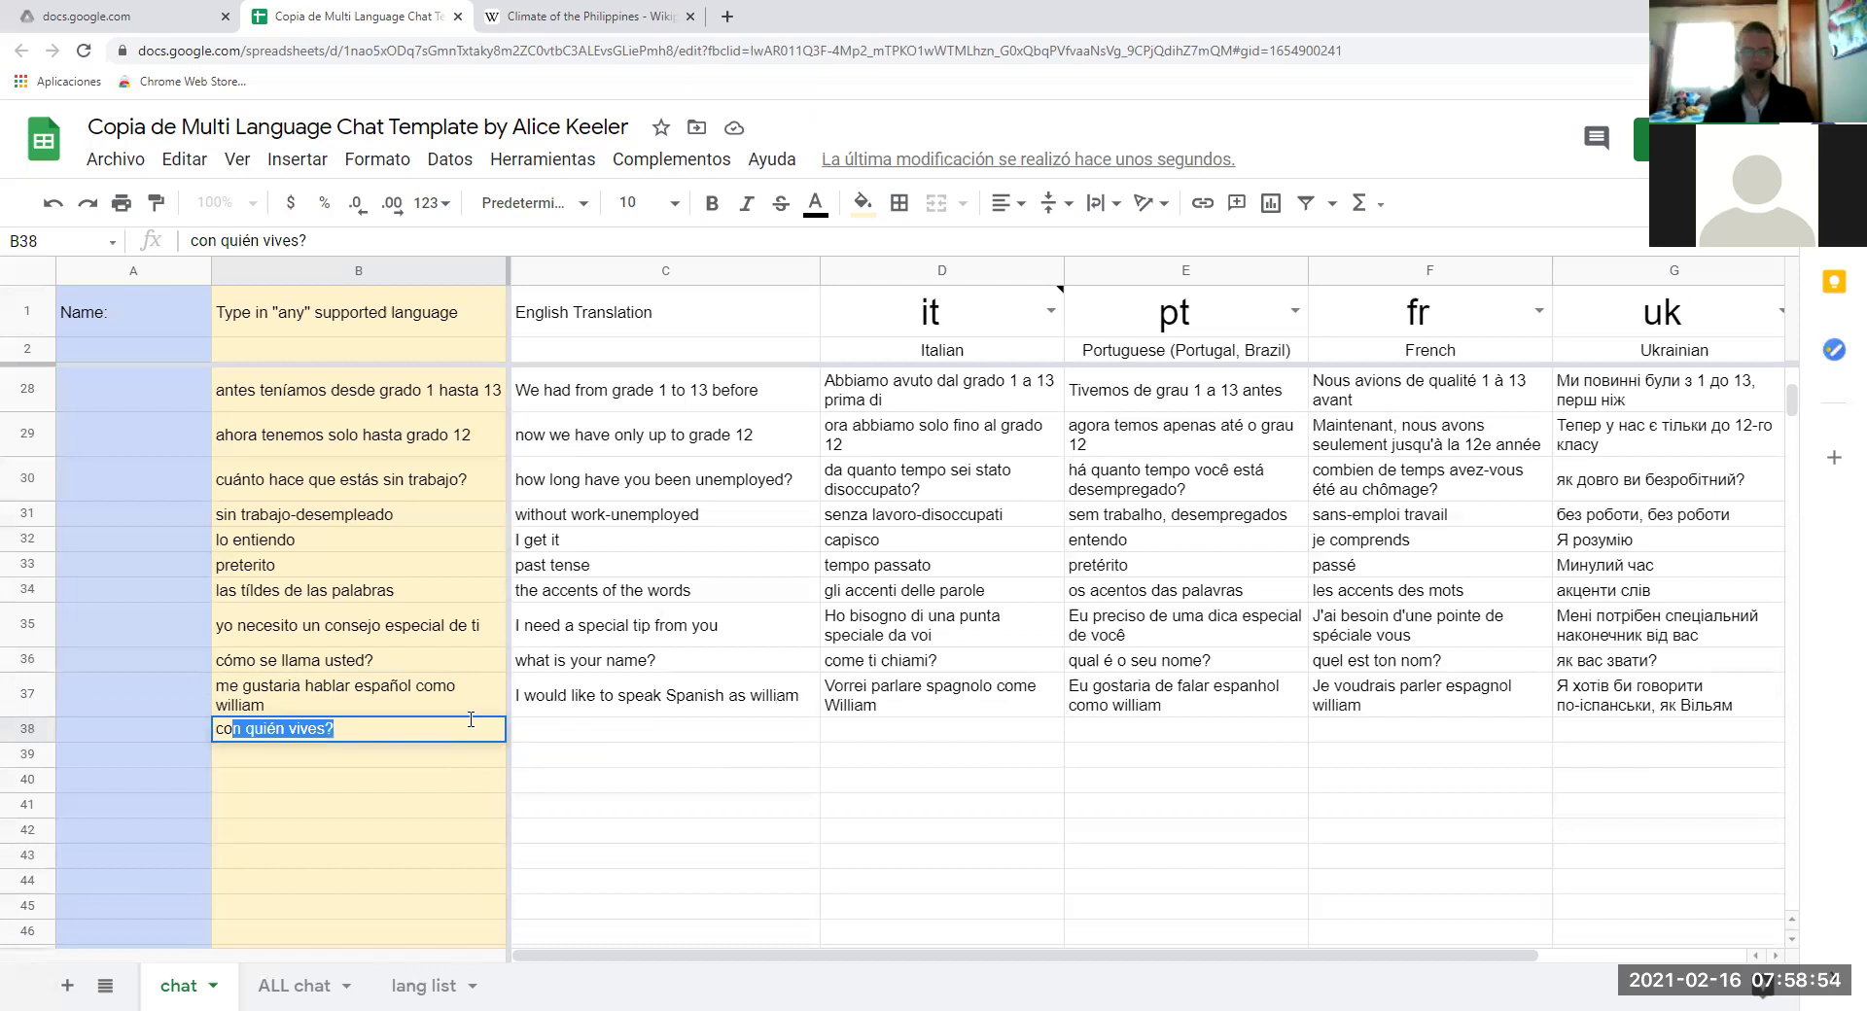
pyautogui.press('Escape')
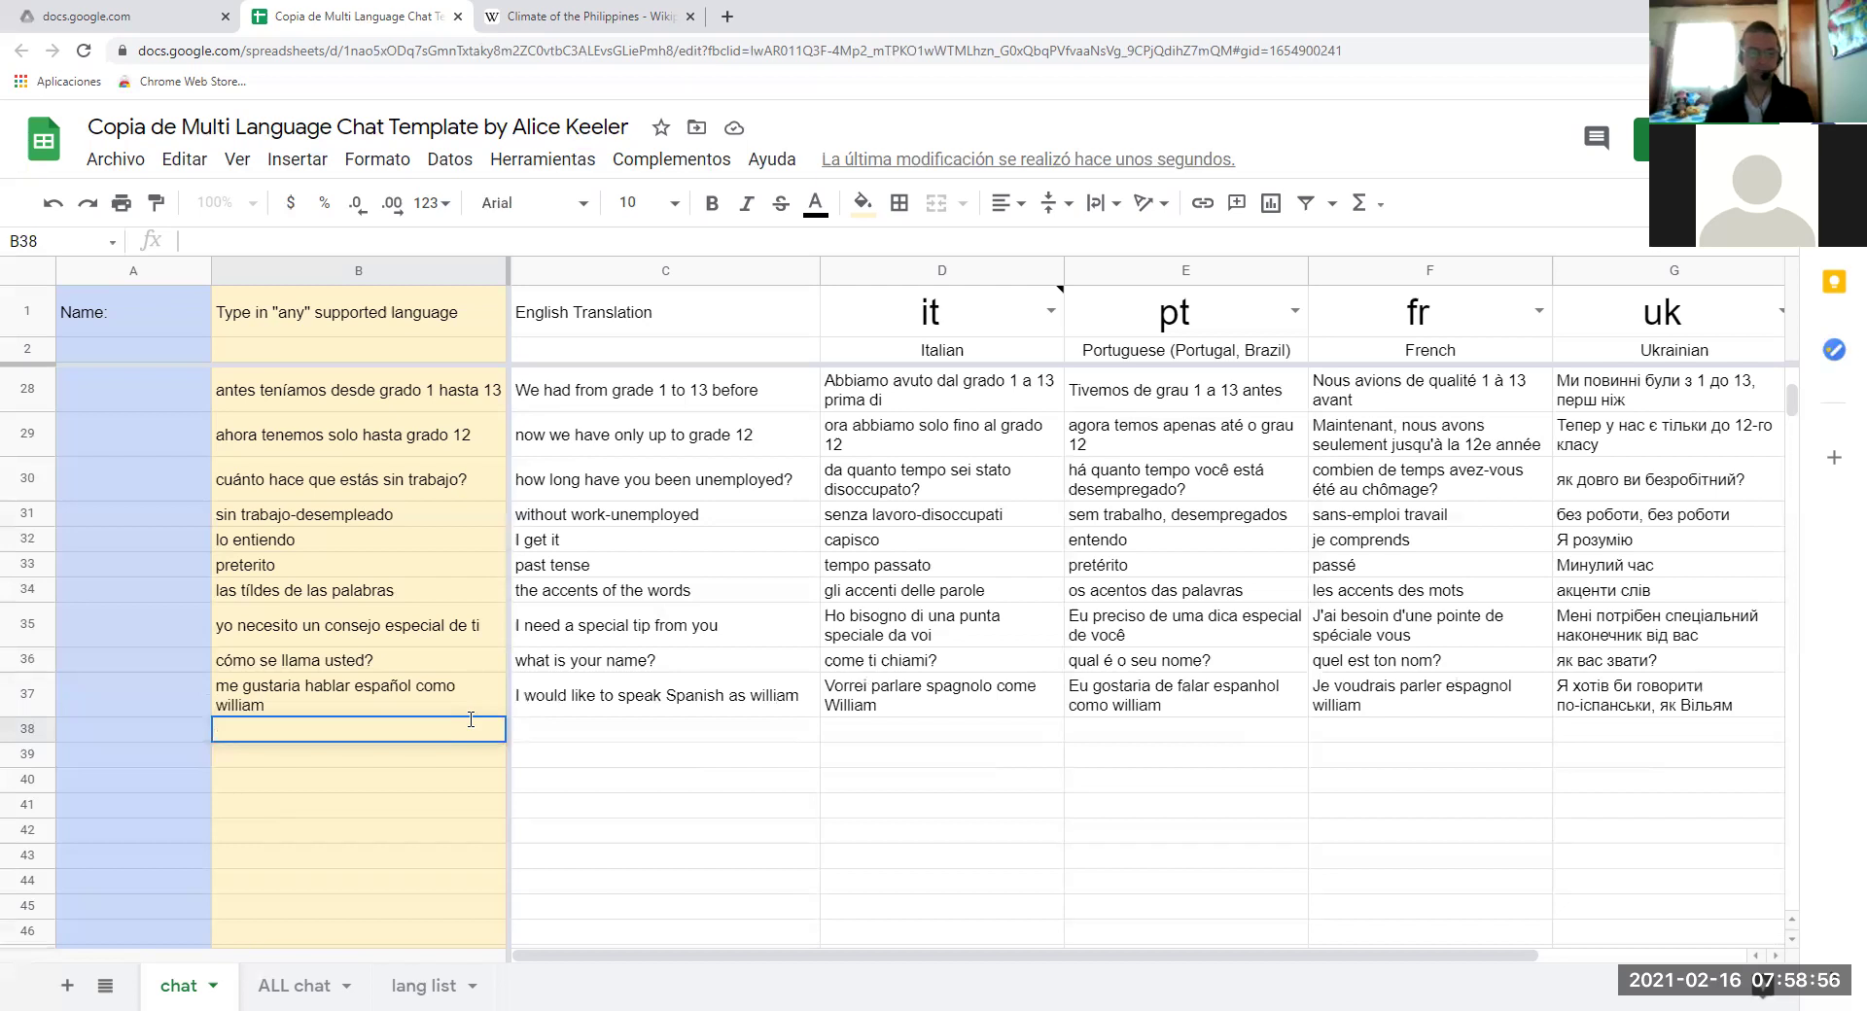
pyautogui.write('juan es ')
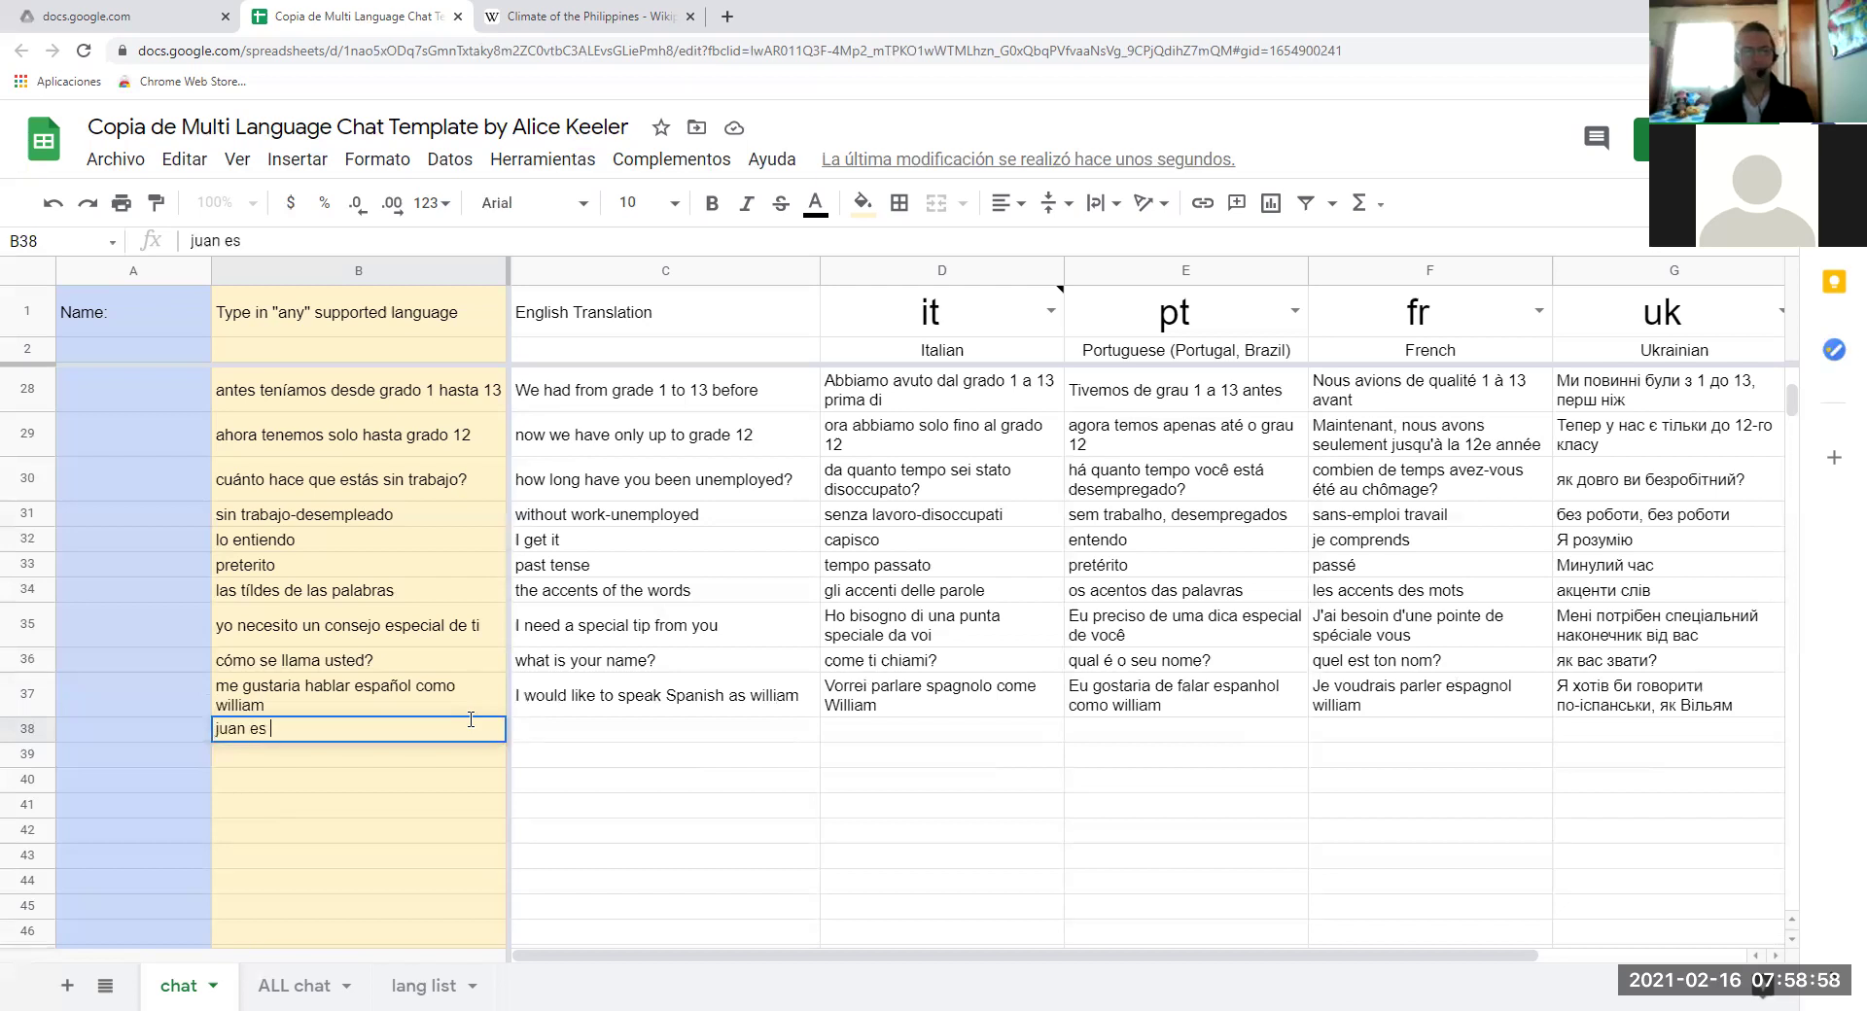
pyautogui.write('tan alto co')
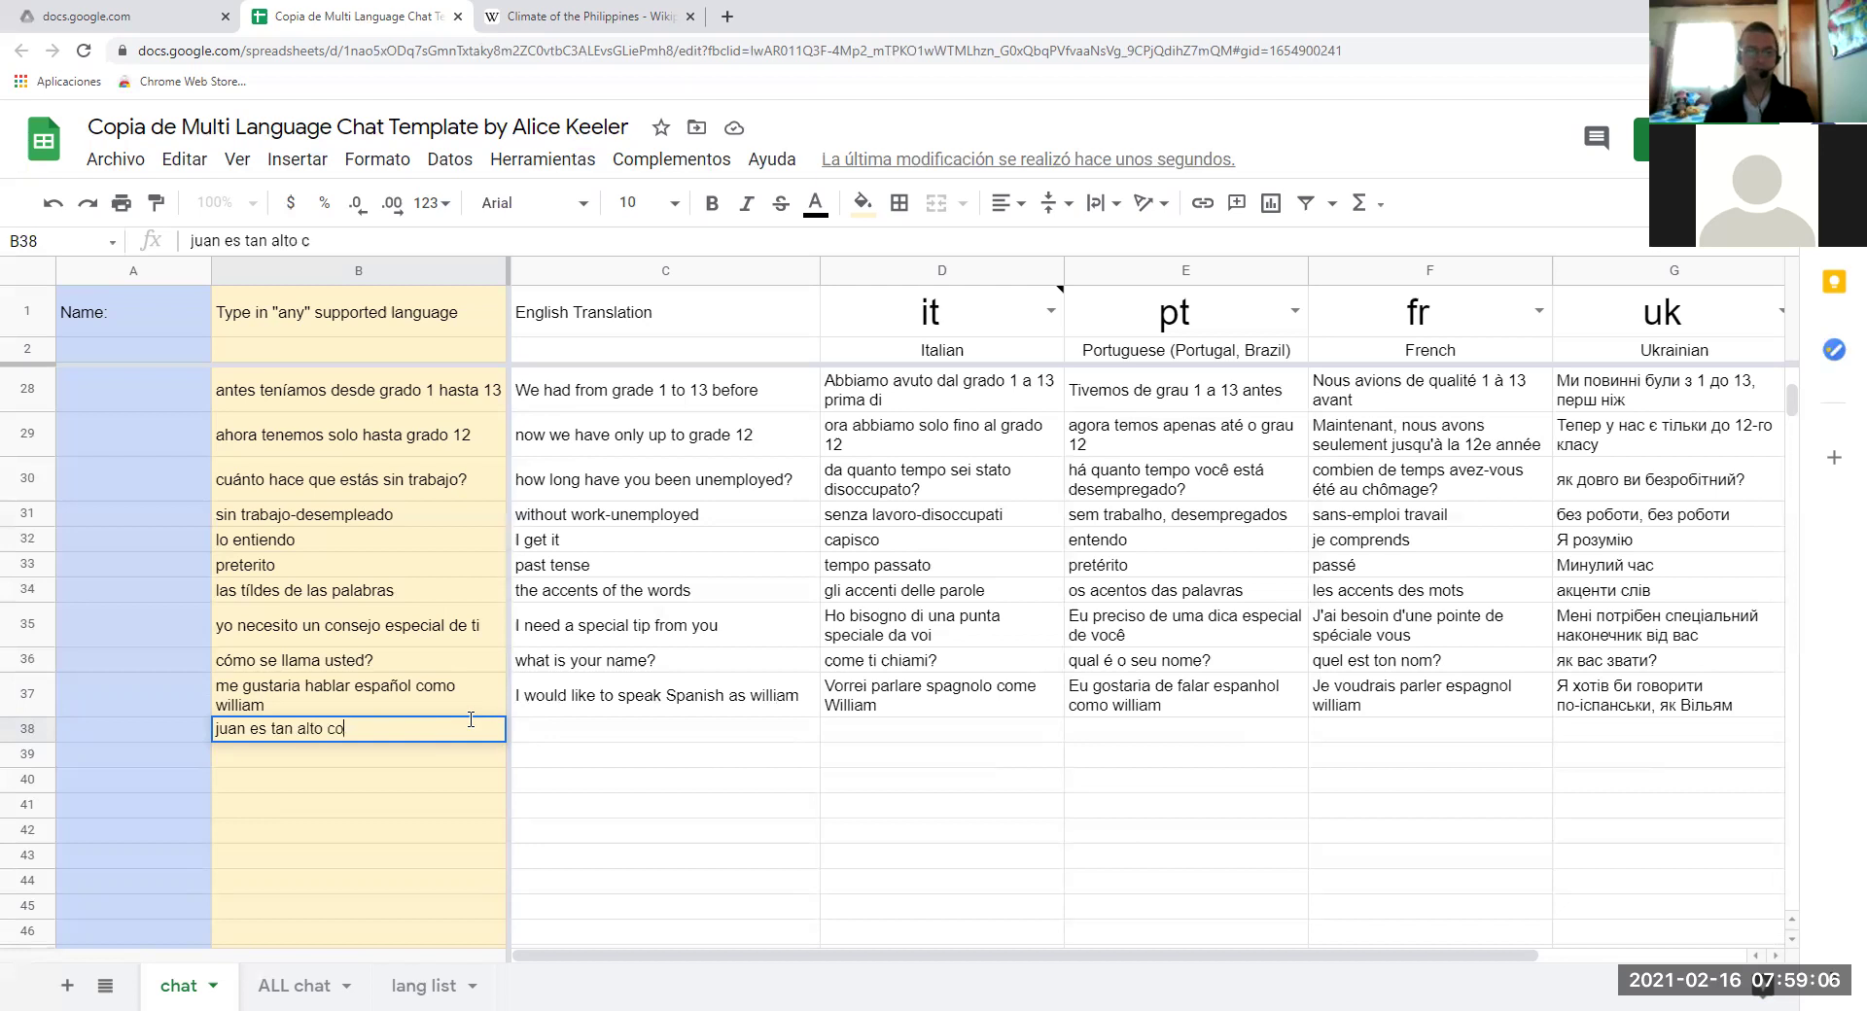
pyautogui.write('mo pedro')
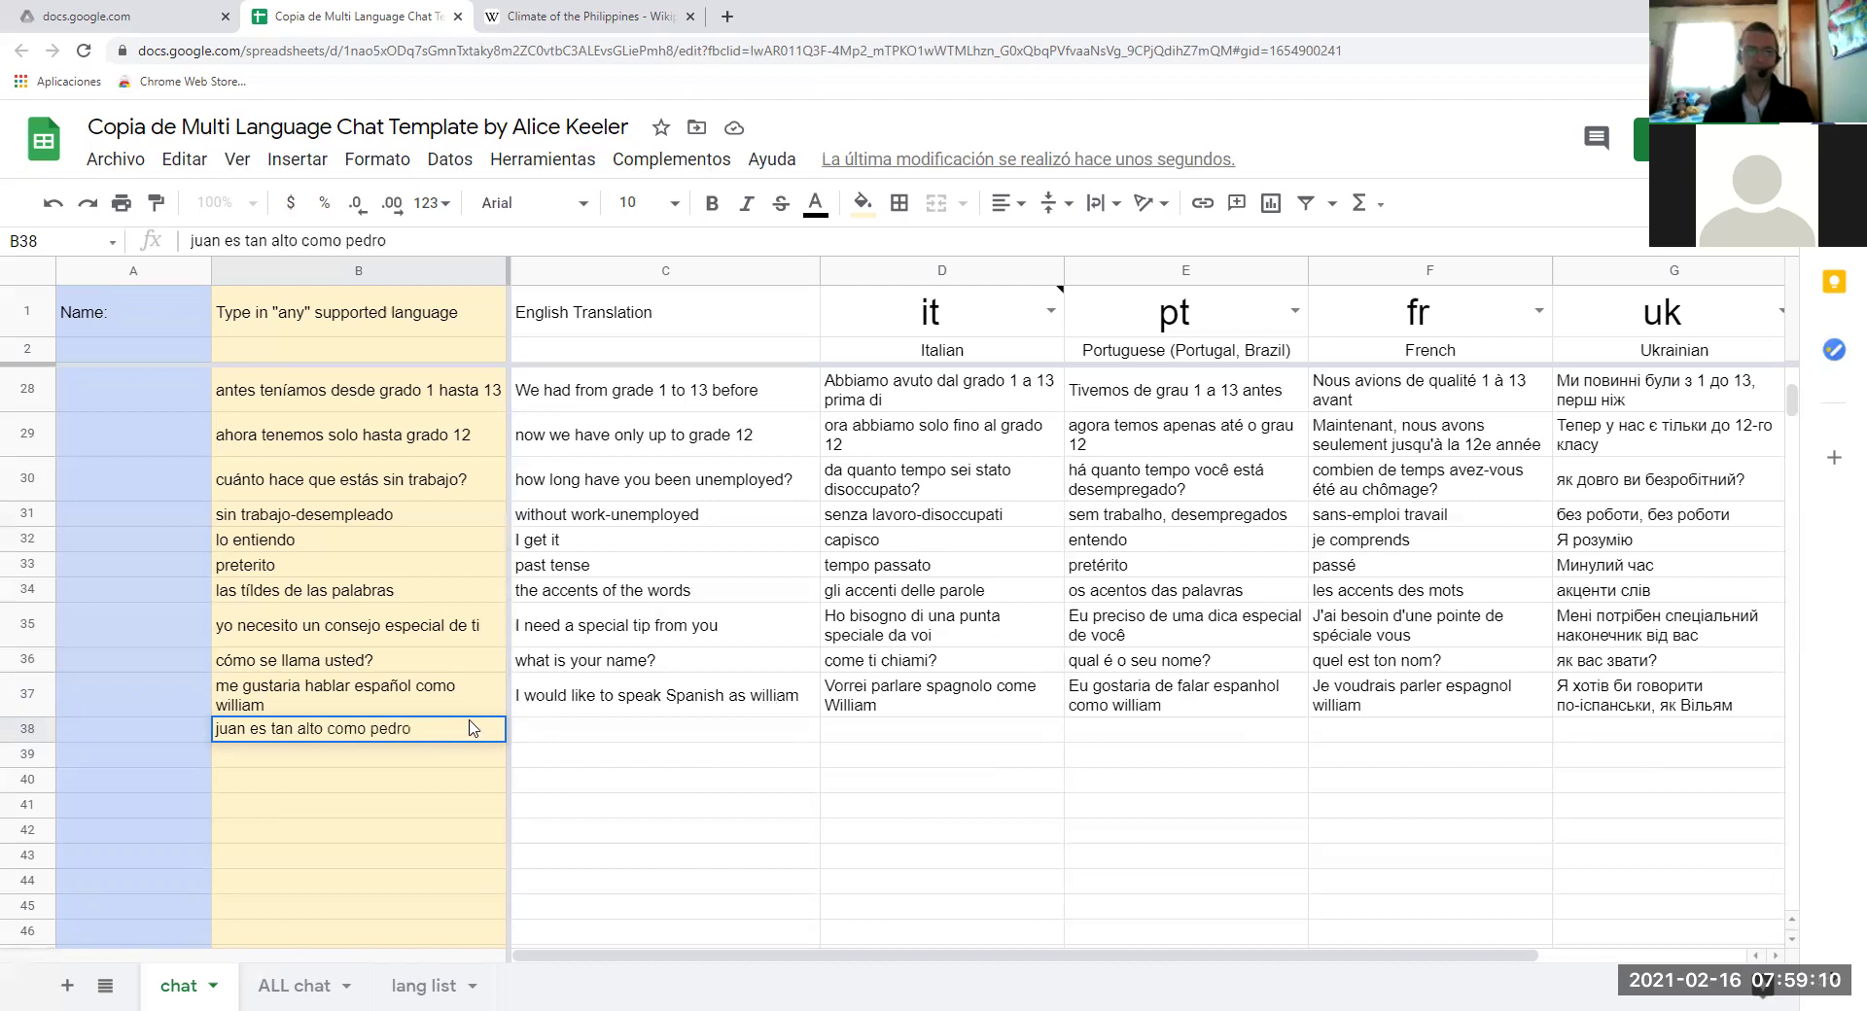
pyautogui.press('Return')
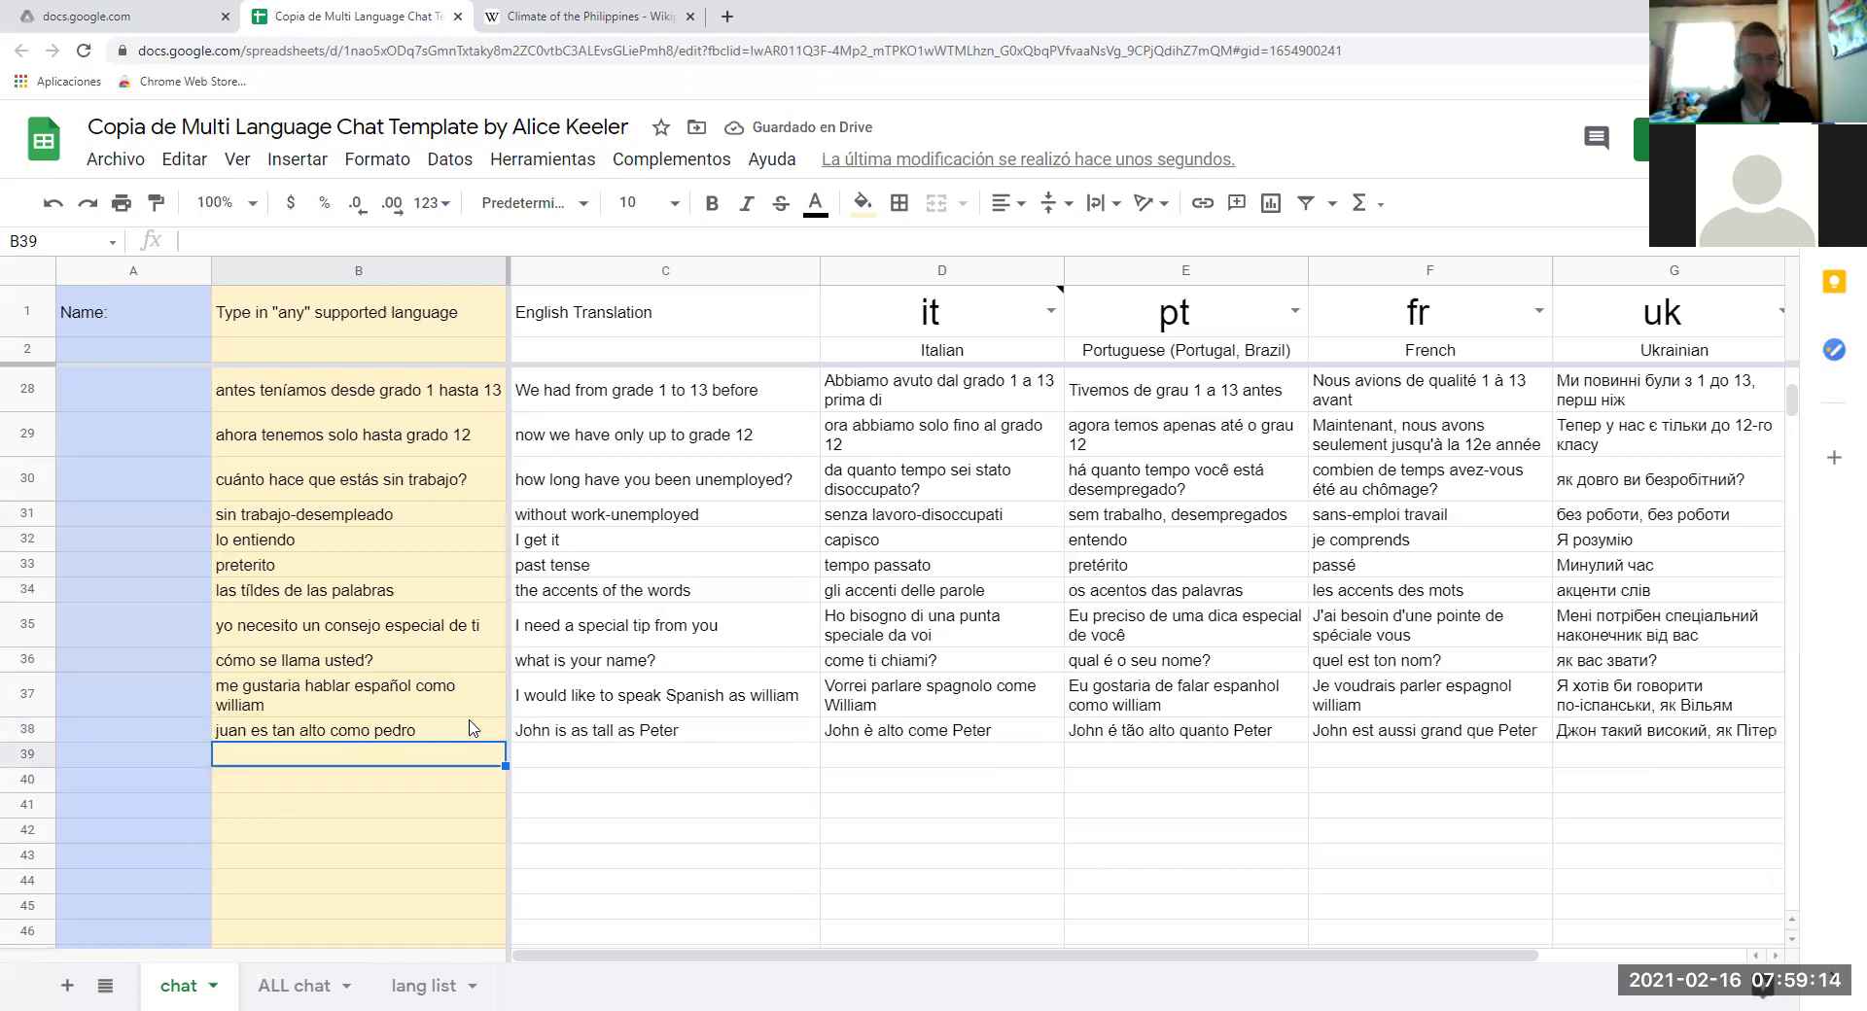
# Enter the question "qué edades tienen ellos?" in cell B39 for translation.
pyautogui.click(250, 665)
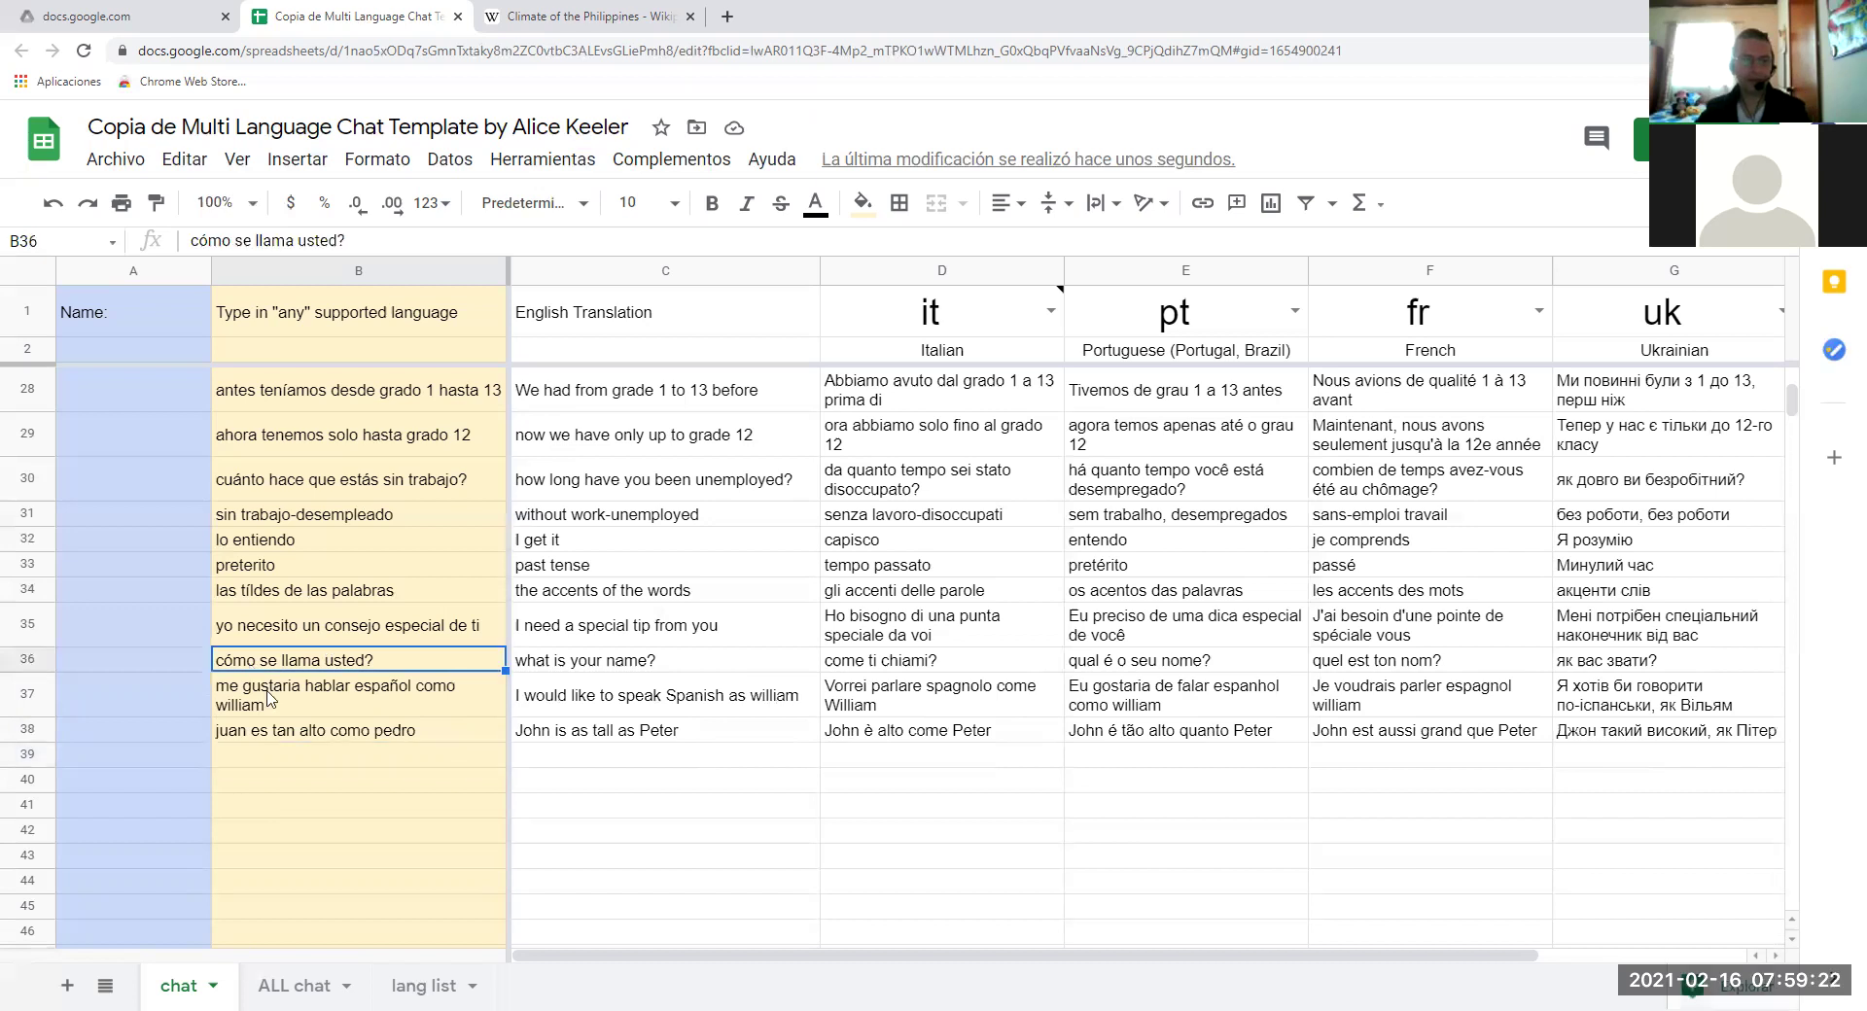
pyautogui.click(387, 757)
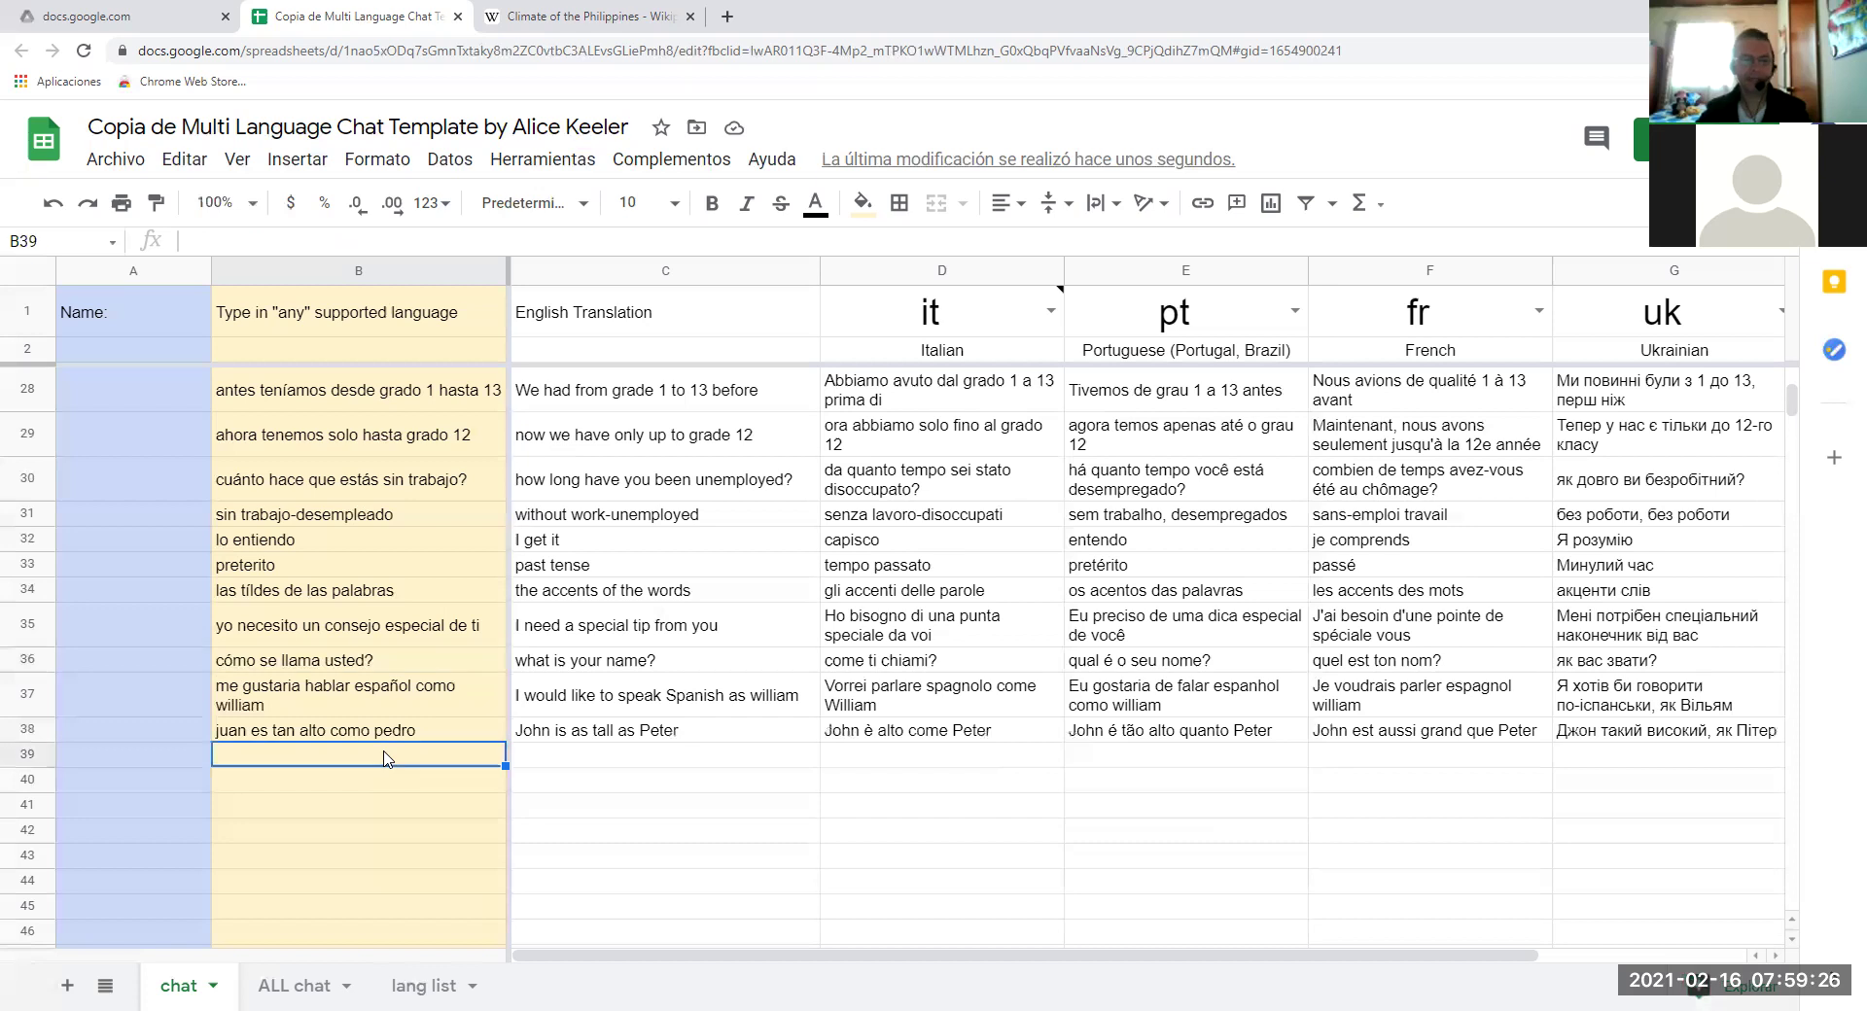
pyautogui.write('q')
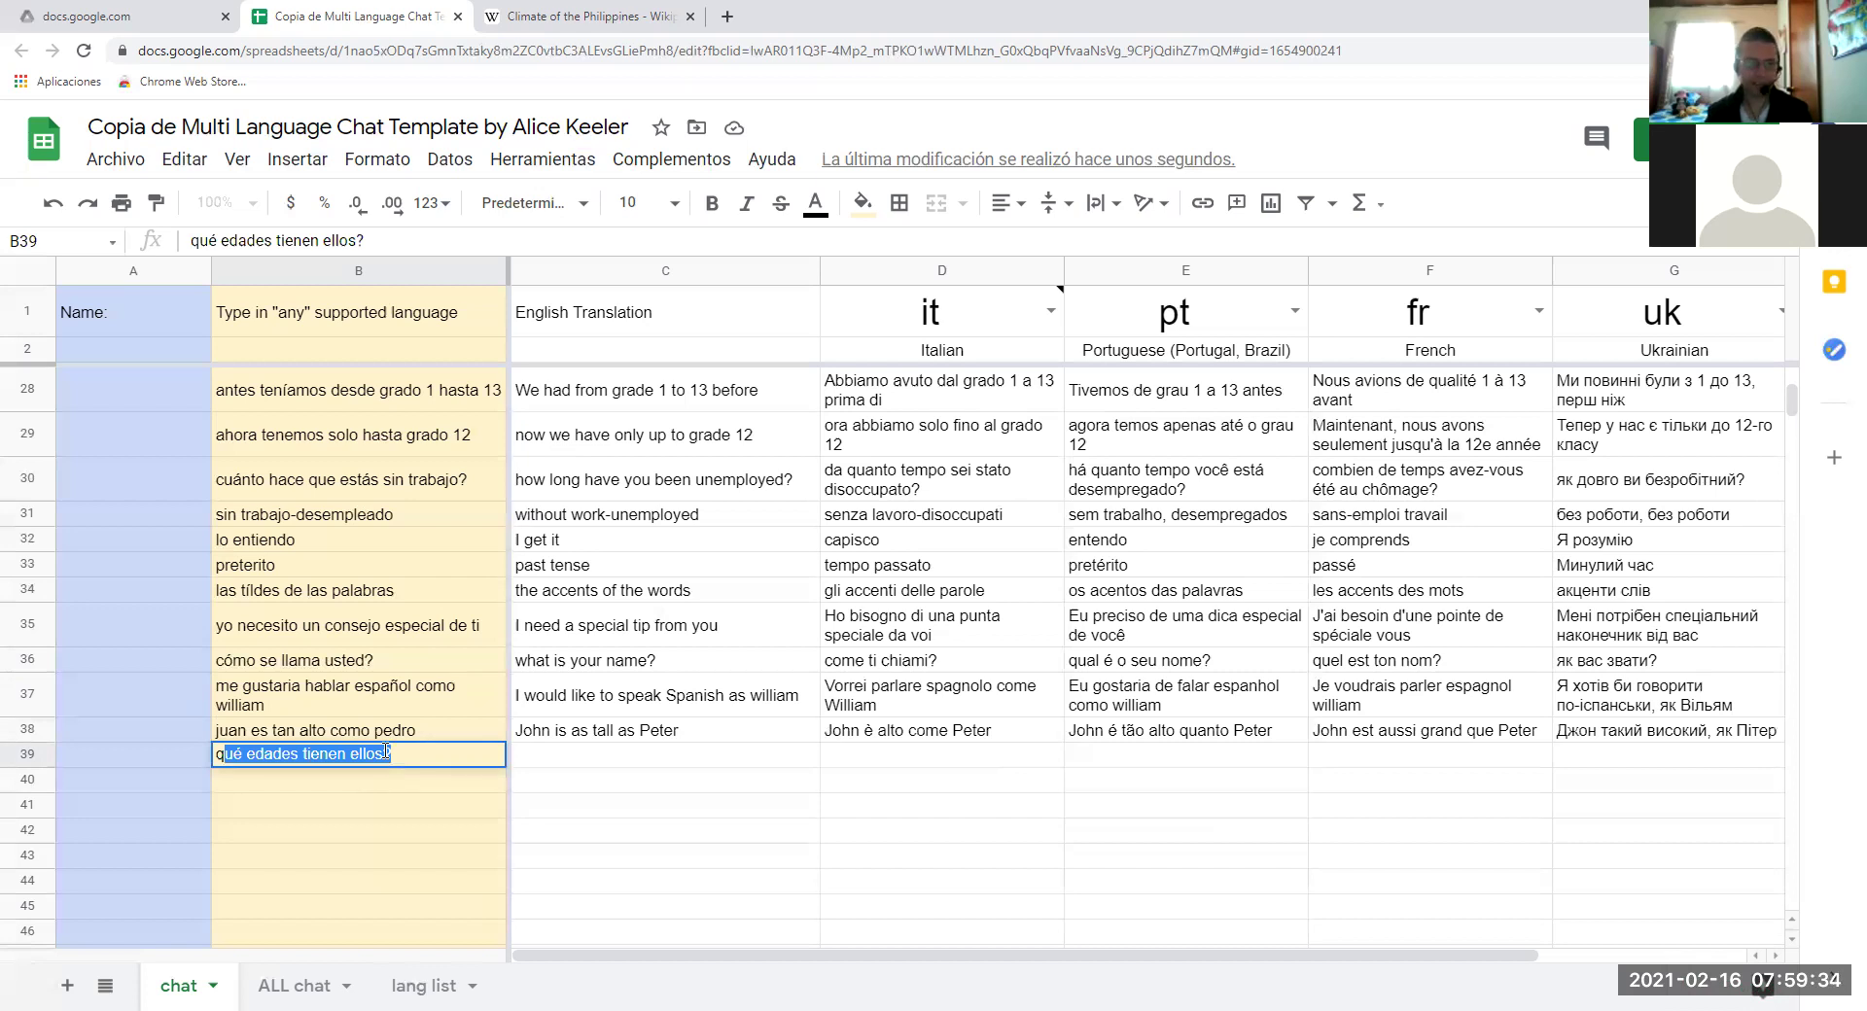
pyautogui.press('Tab')
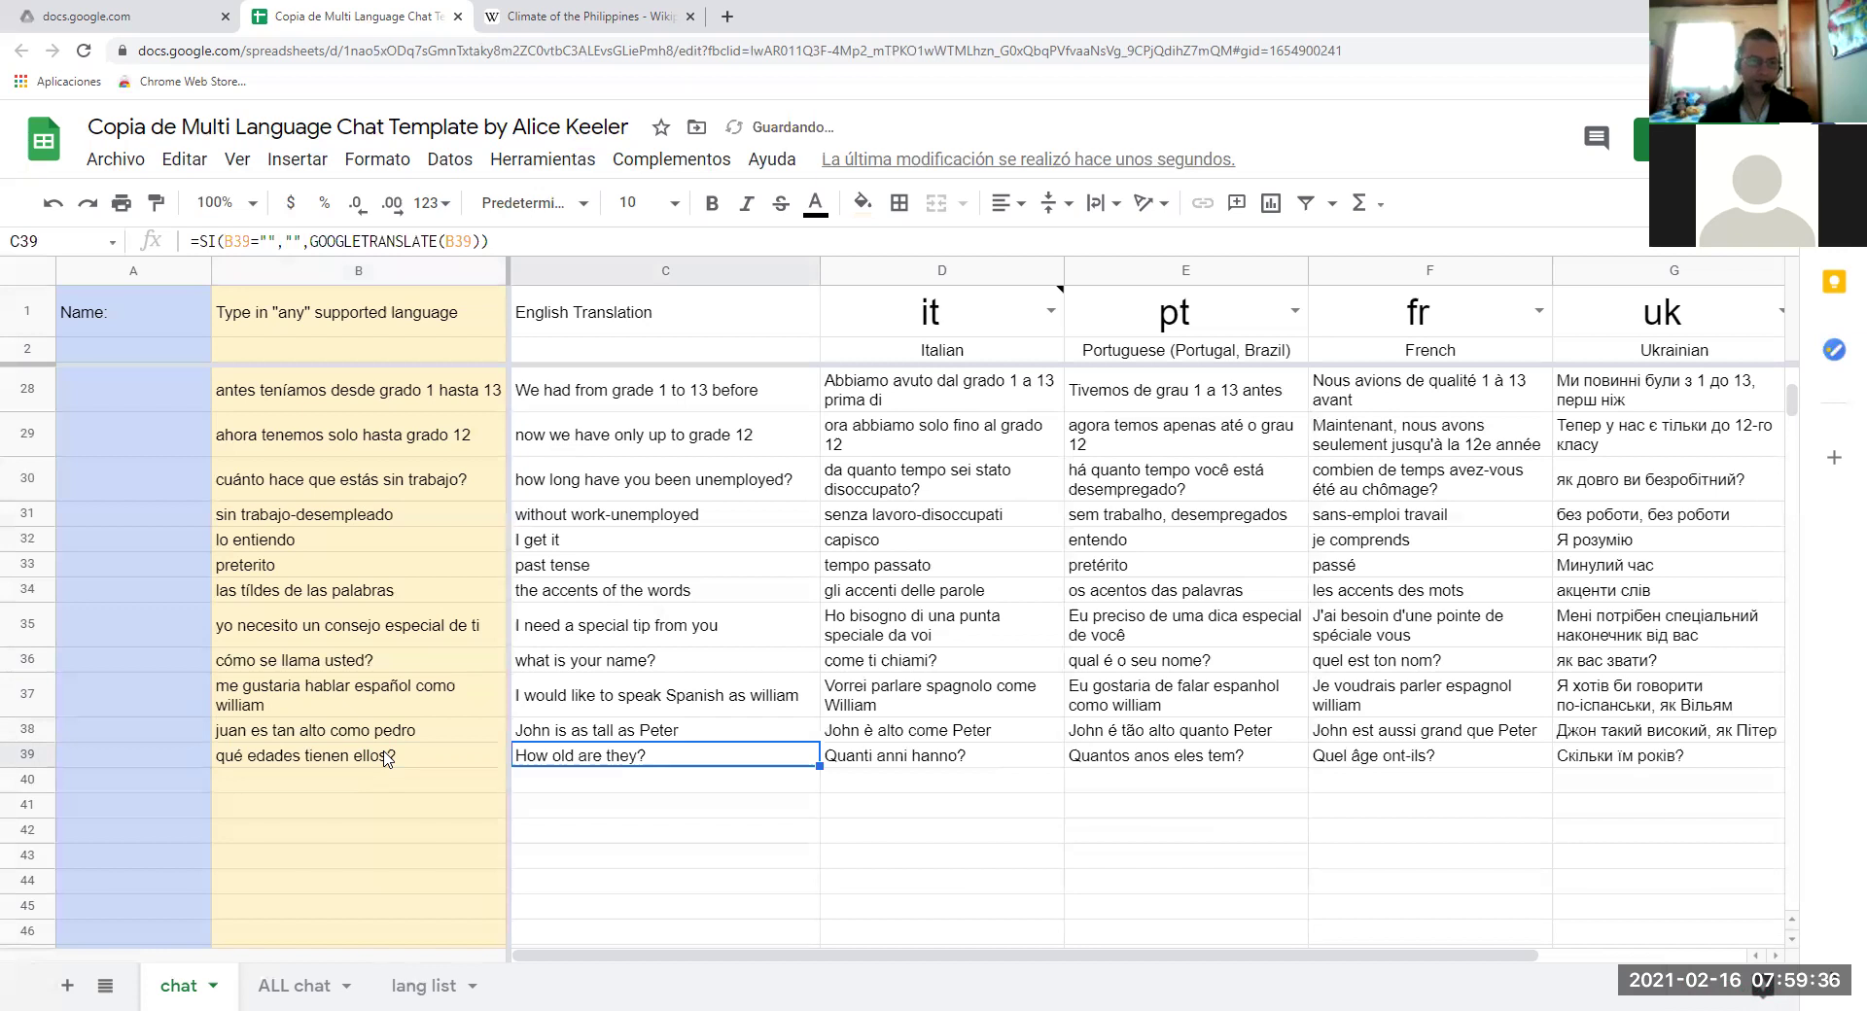
pyautogui.click(379, 761)
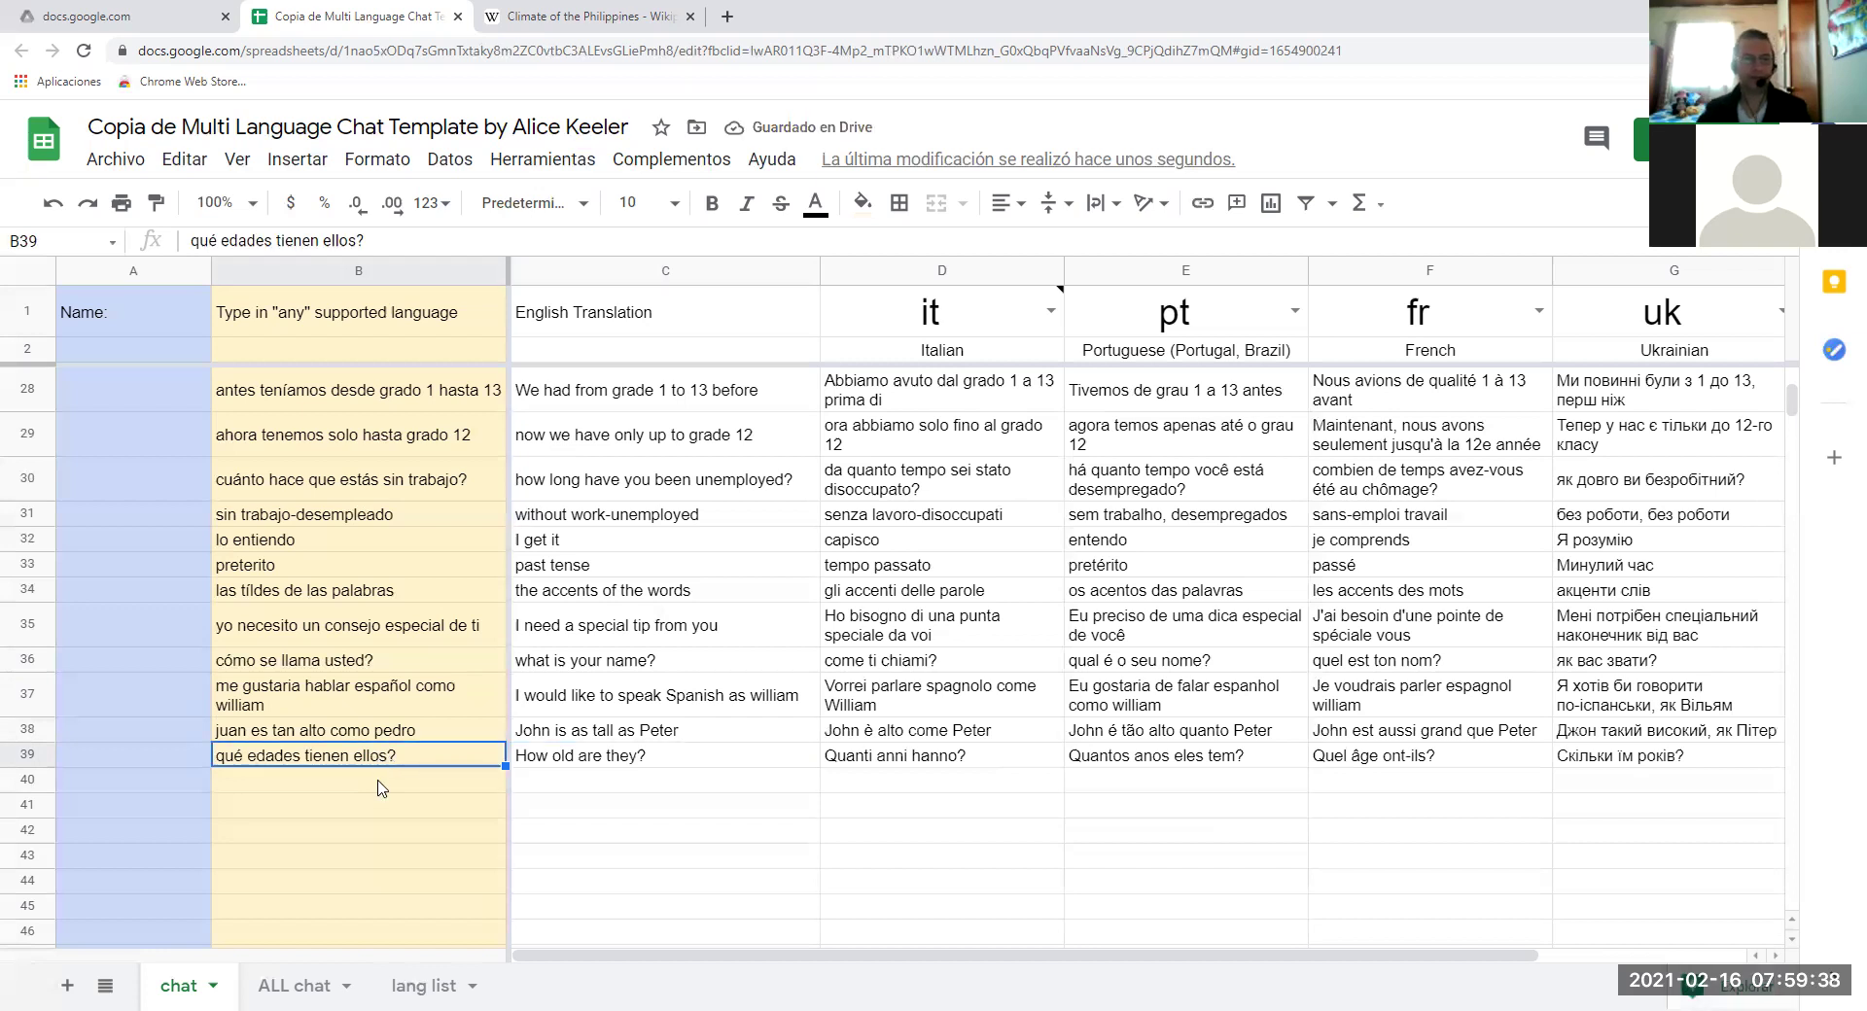
# Enter the exclamation "qué bueno!" in cell B40 for translation.
pyautogui.click(378, 789)
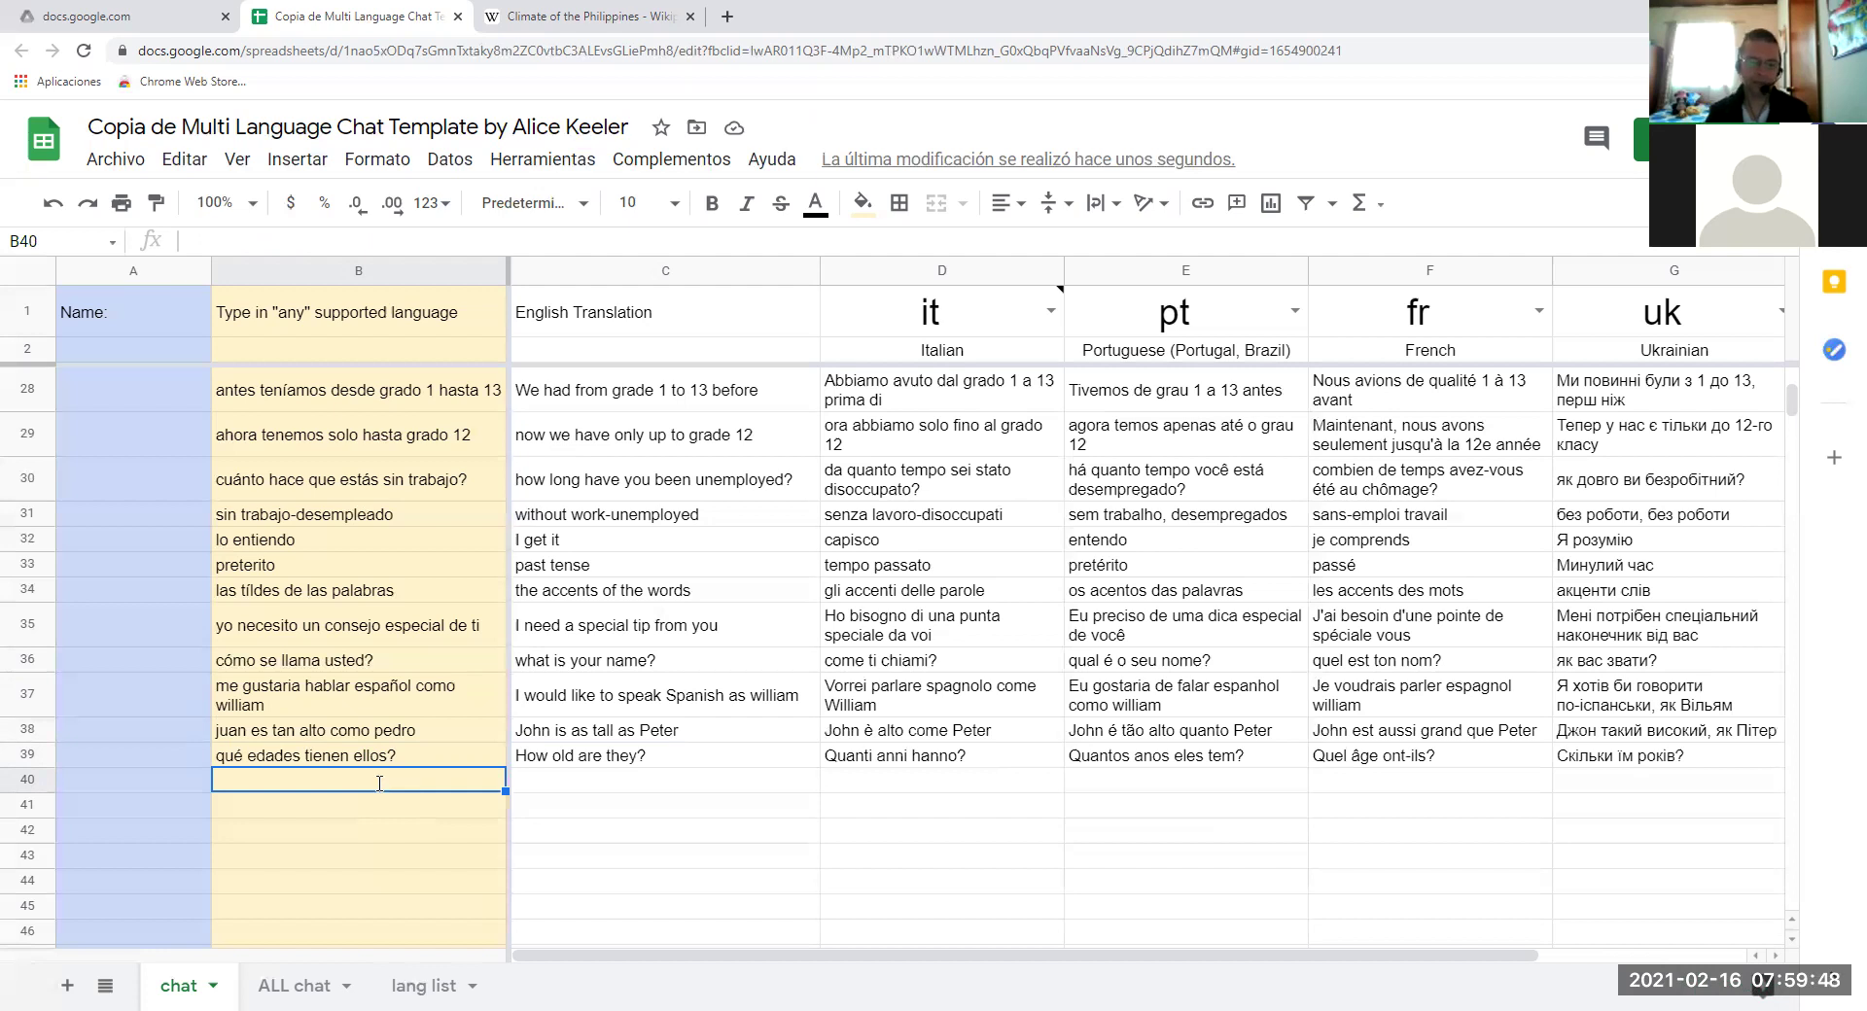
pyautogui.write('qué ')
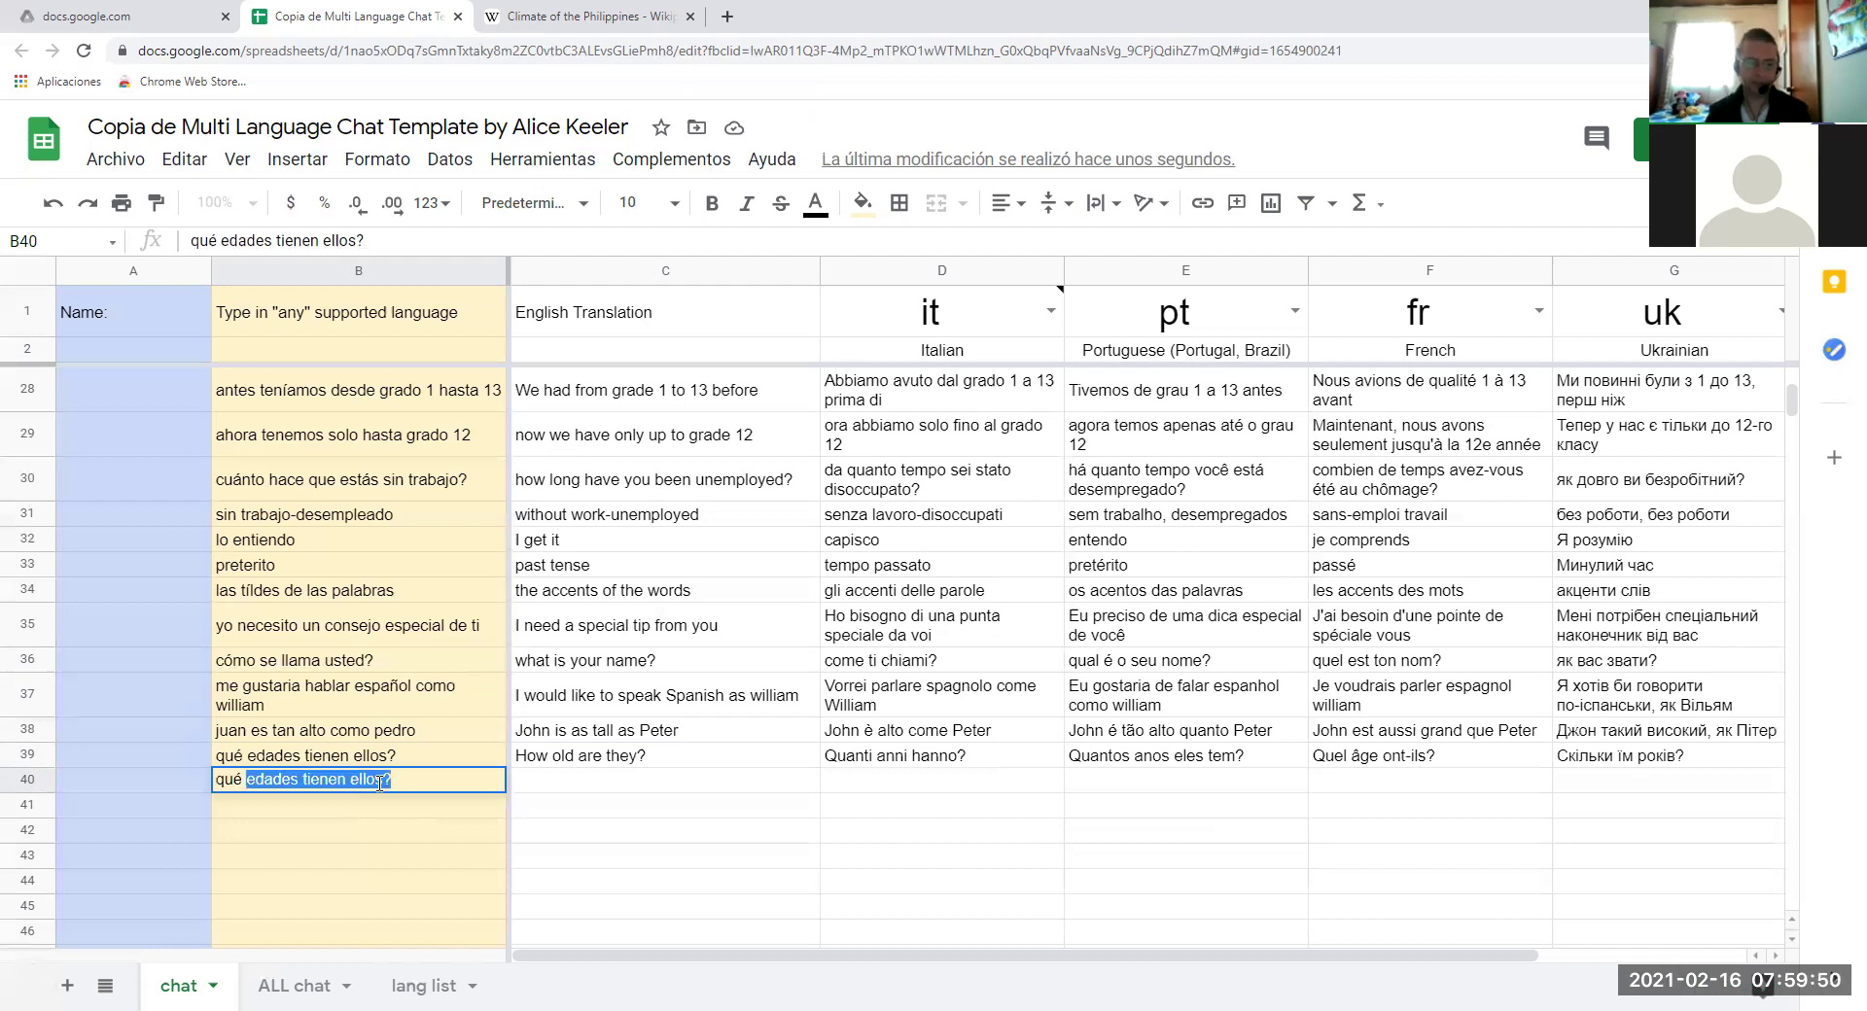
pyautogui.write('bueno!')
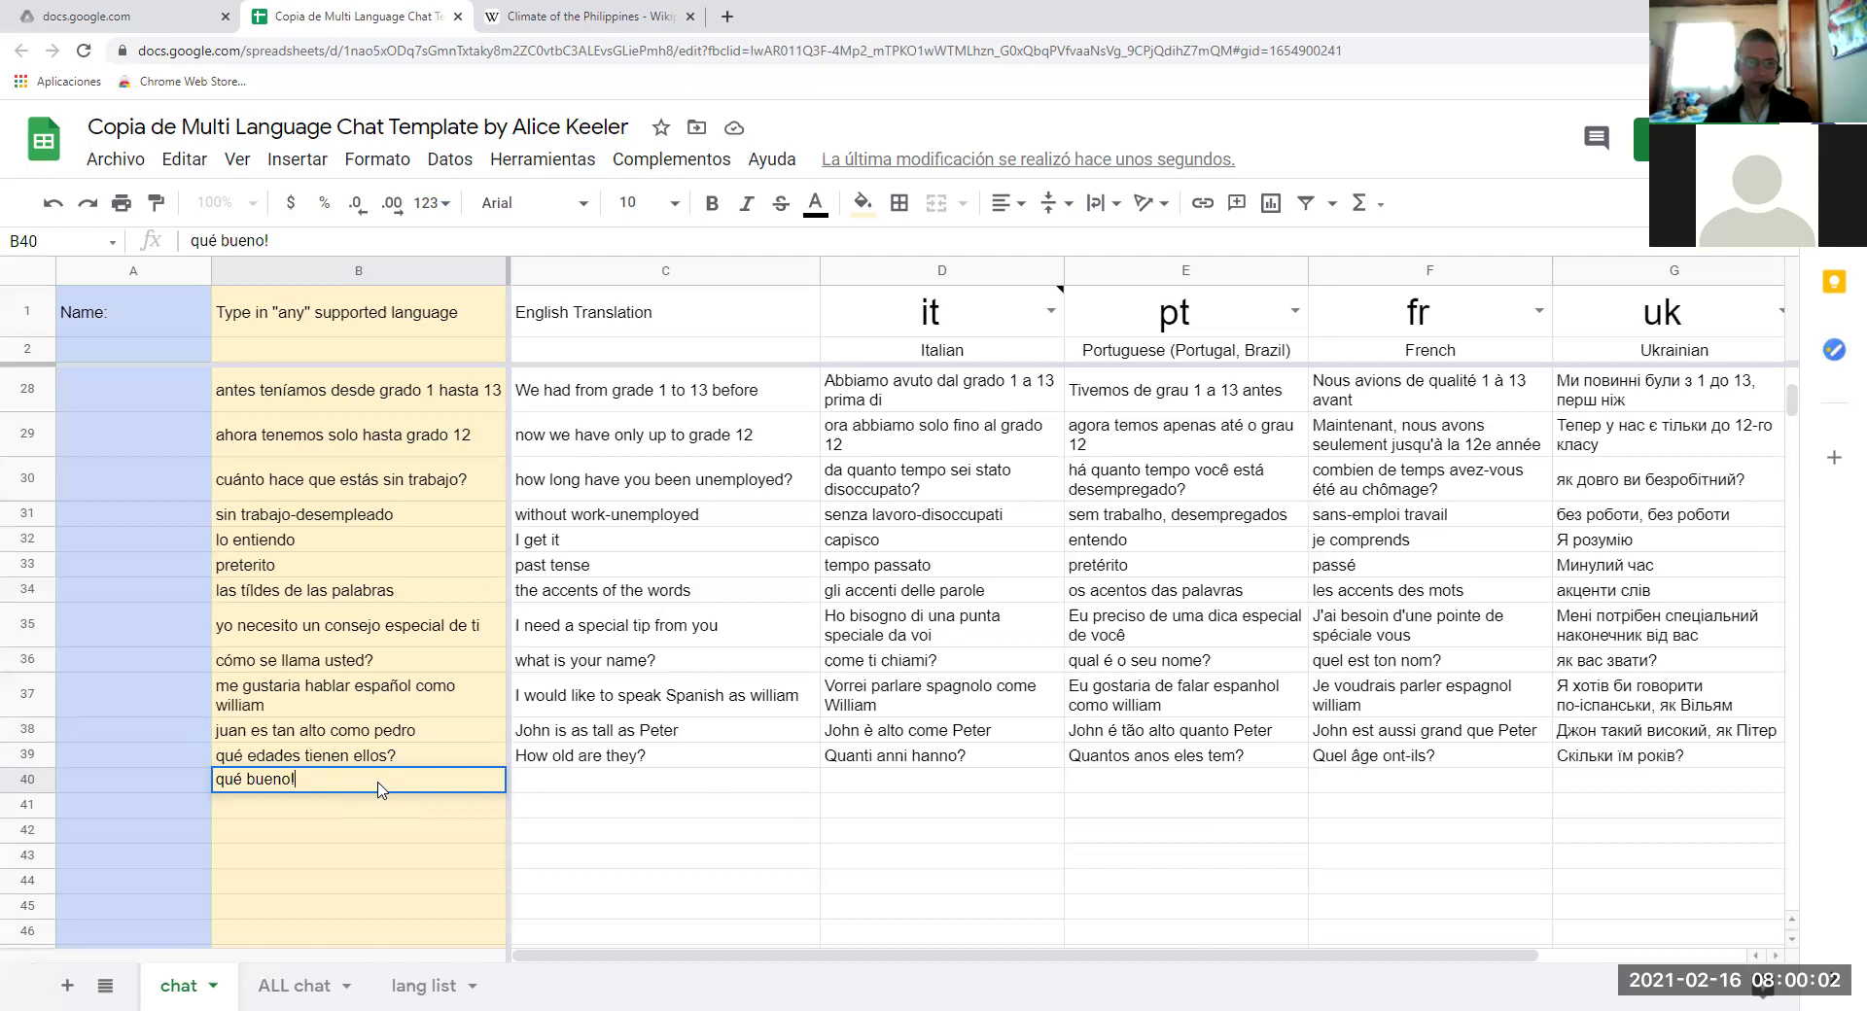
pyautogui.press('Return')
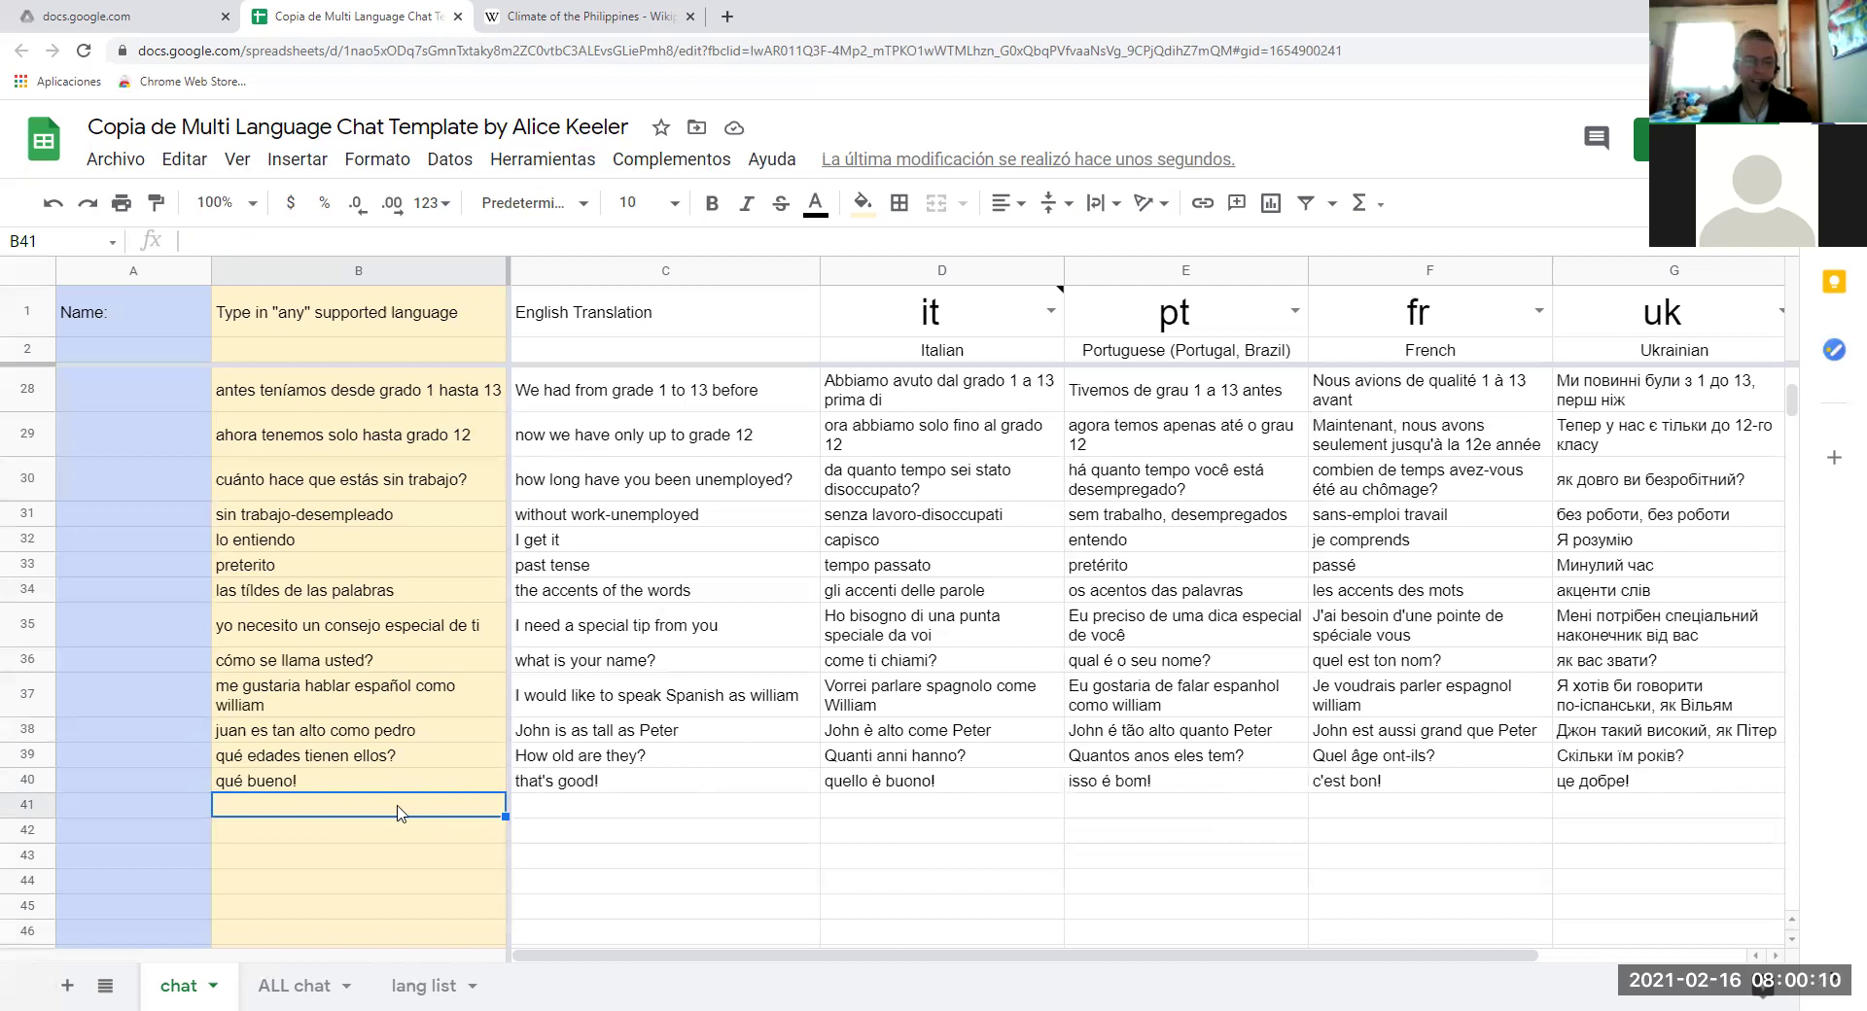
# Enter the exclamation "qué interesante!" in cell B41 for translation.
pyautogui.write('q')
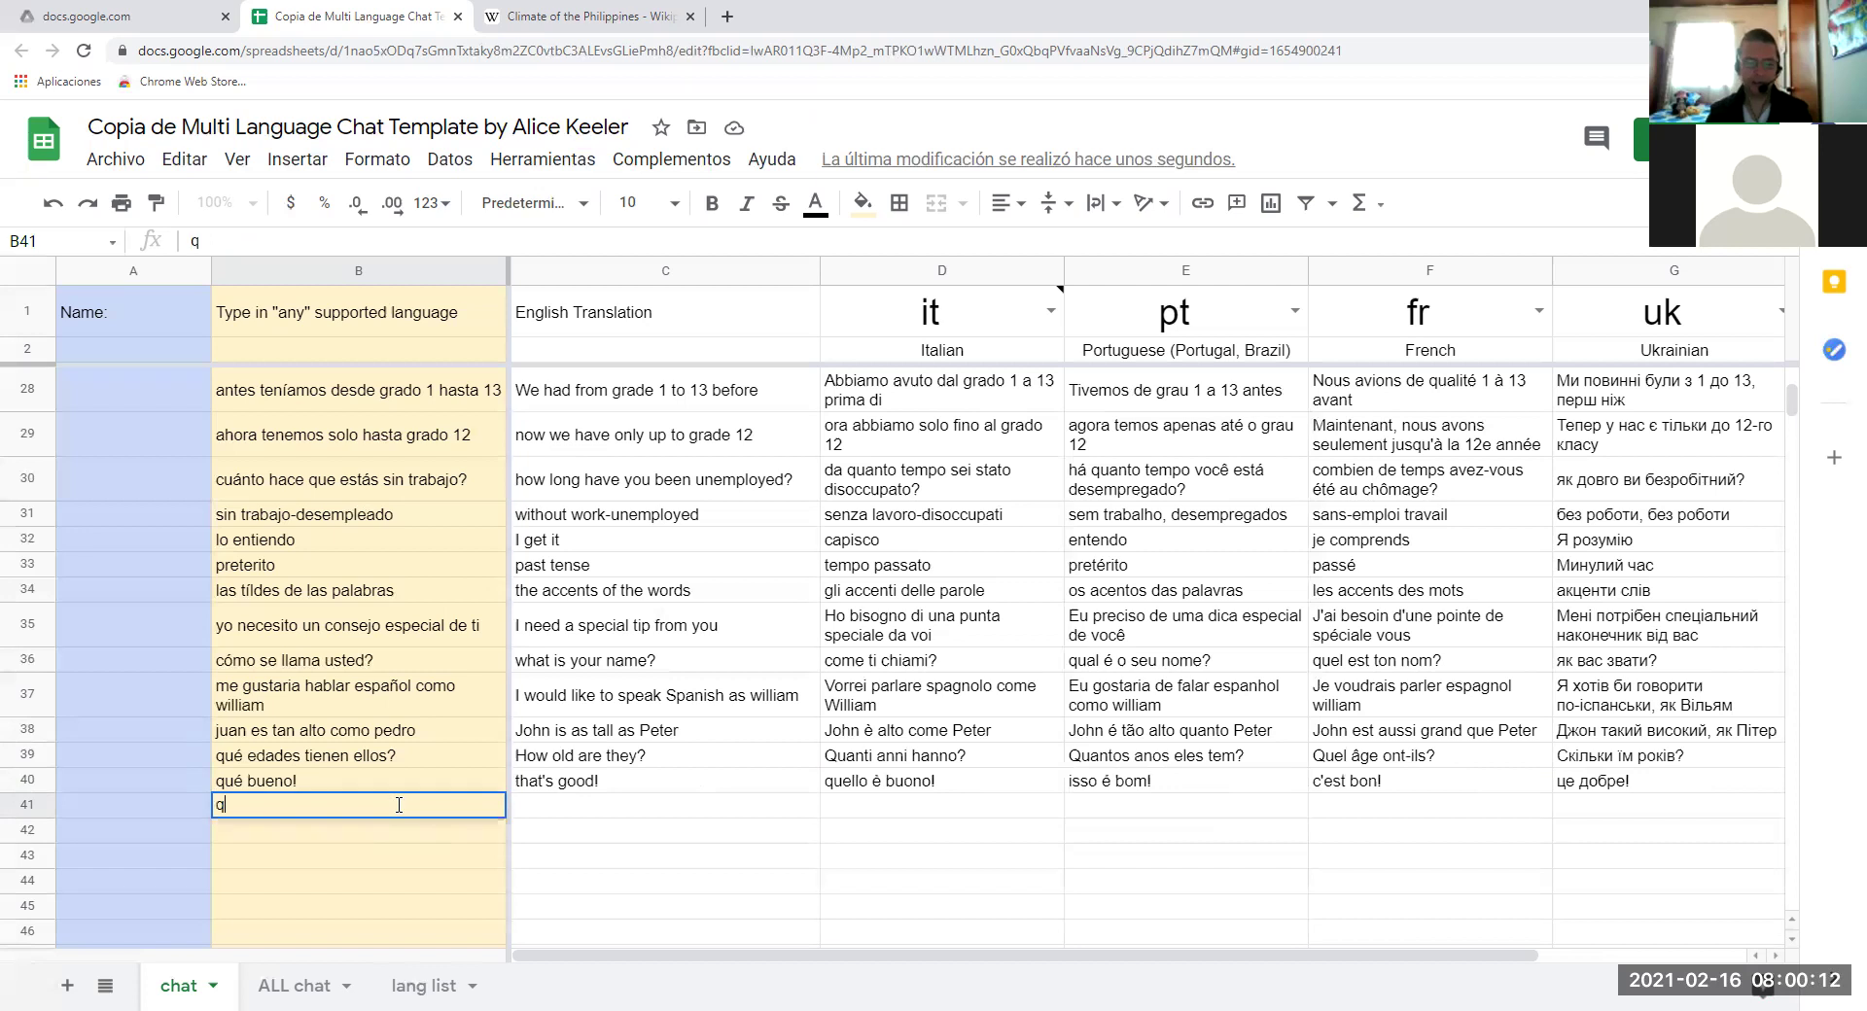
pyautogui.write('ué intereante')
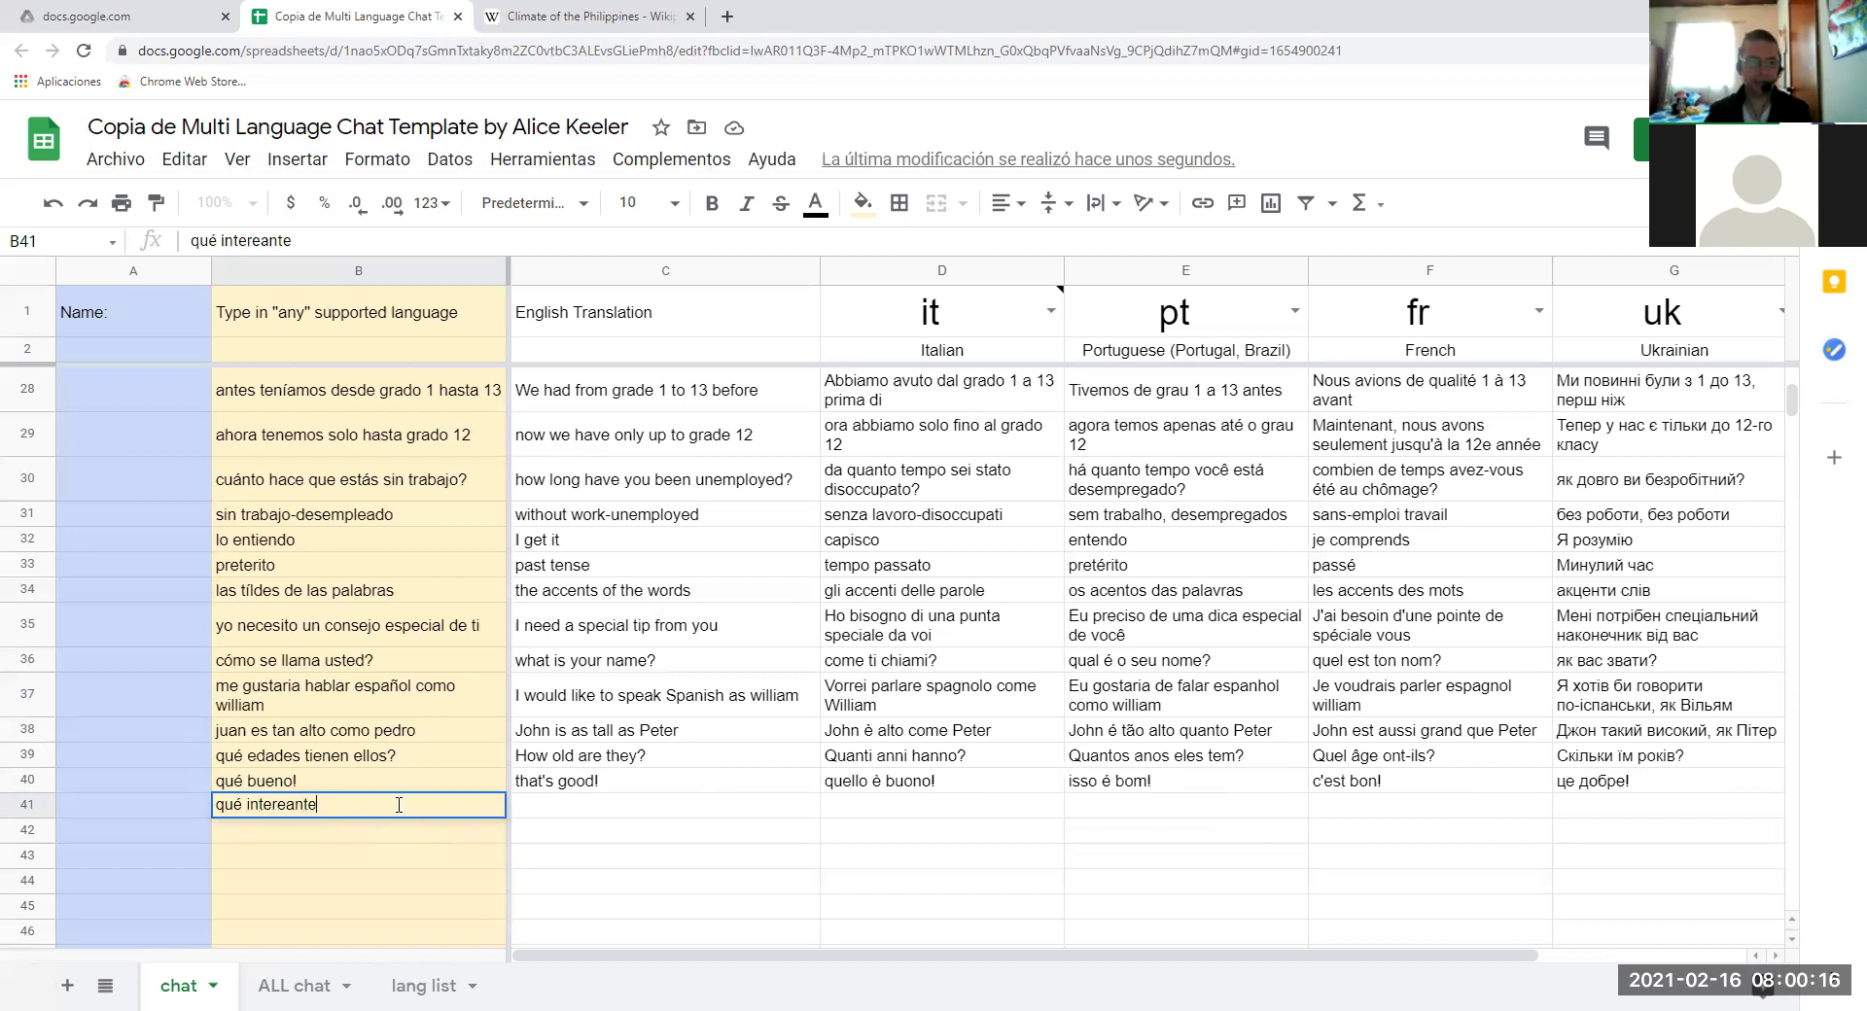
pyautogui.press('BackSpace')
pyautogui.press('BackSpace')
pyautogui.press('BackSpace')
pyautogui.press('BackSpace')
pyautogui.write('r')
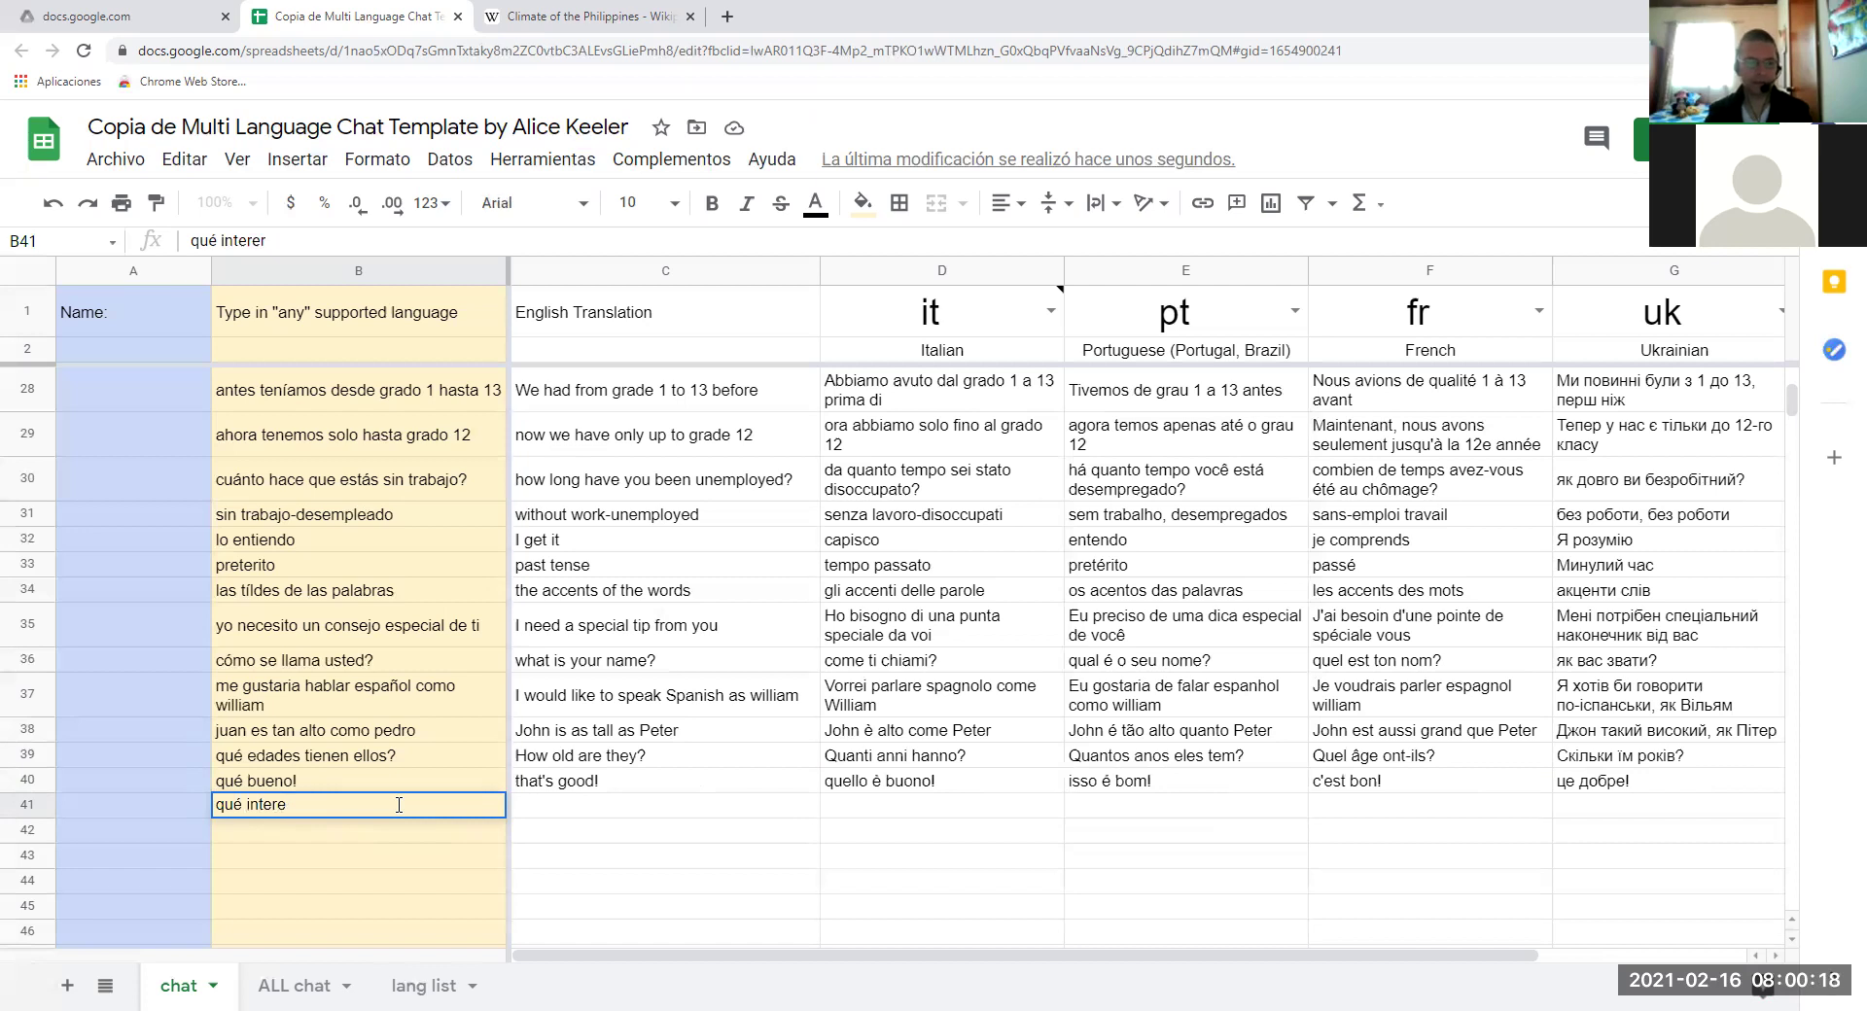
pyautogui.press('BackSpace')
pyautogui.write('sante!')
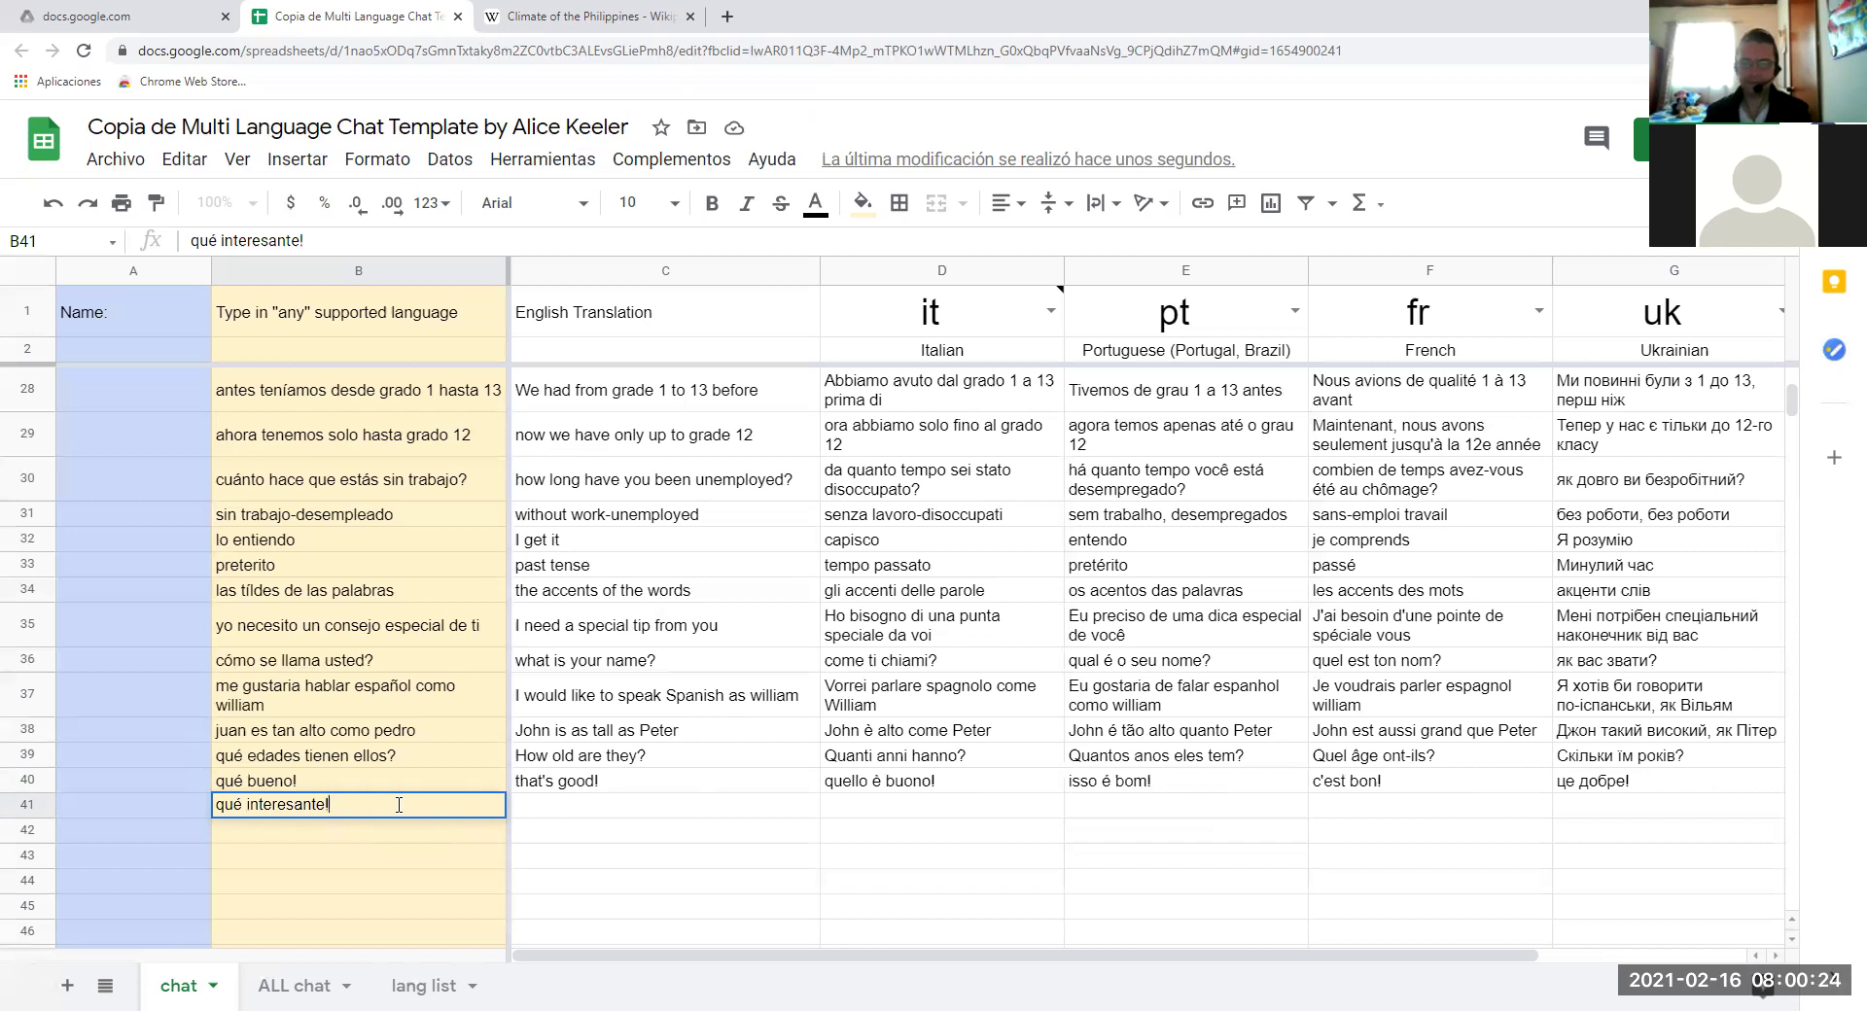
pyautogui.press('Return')
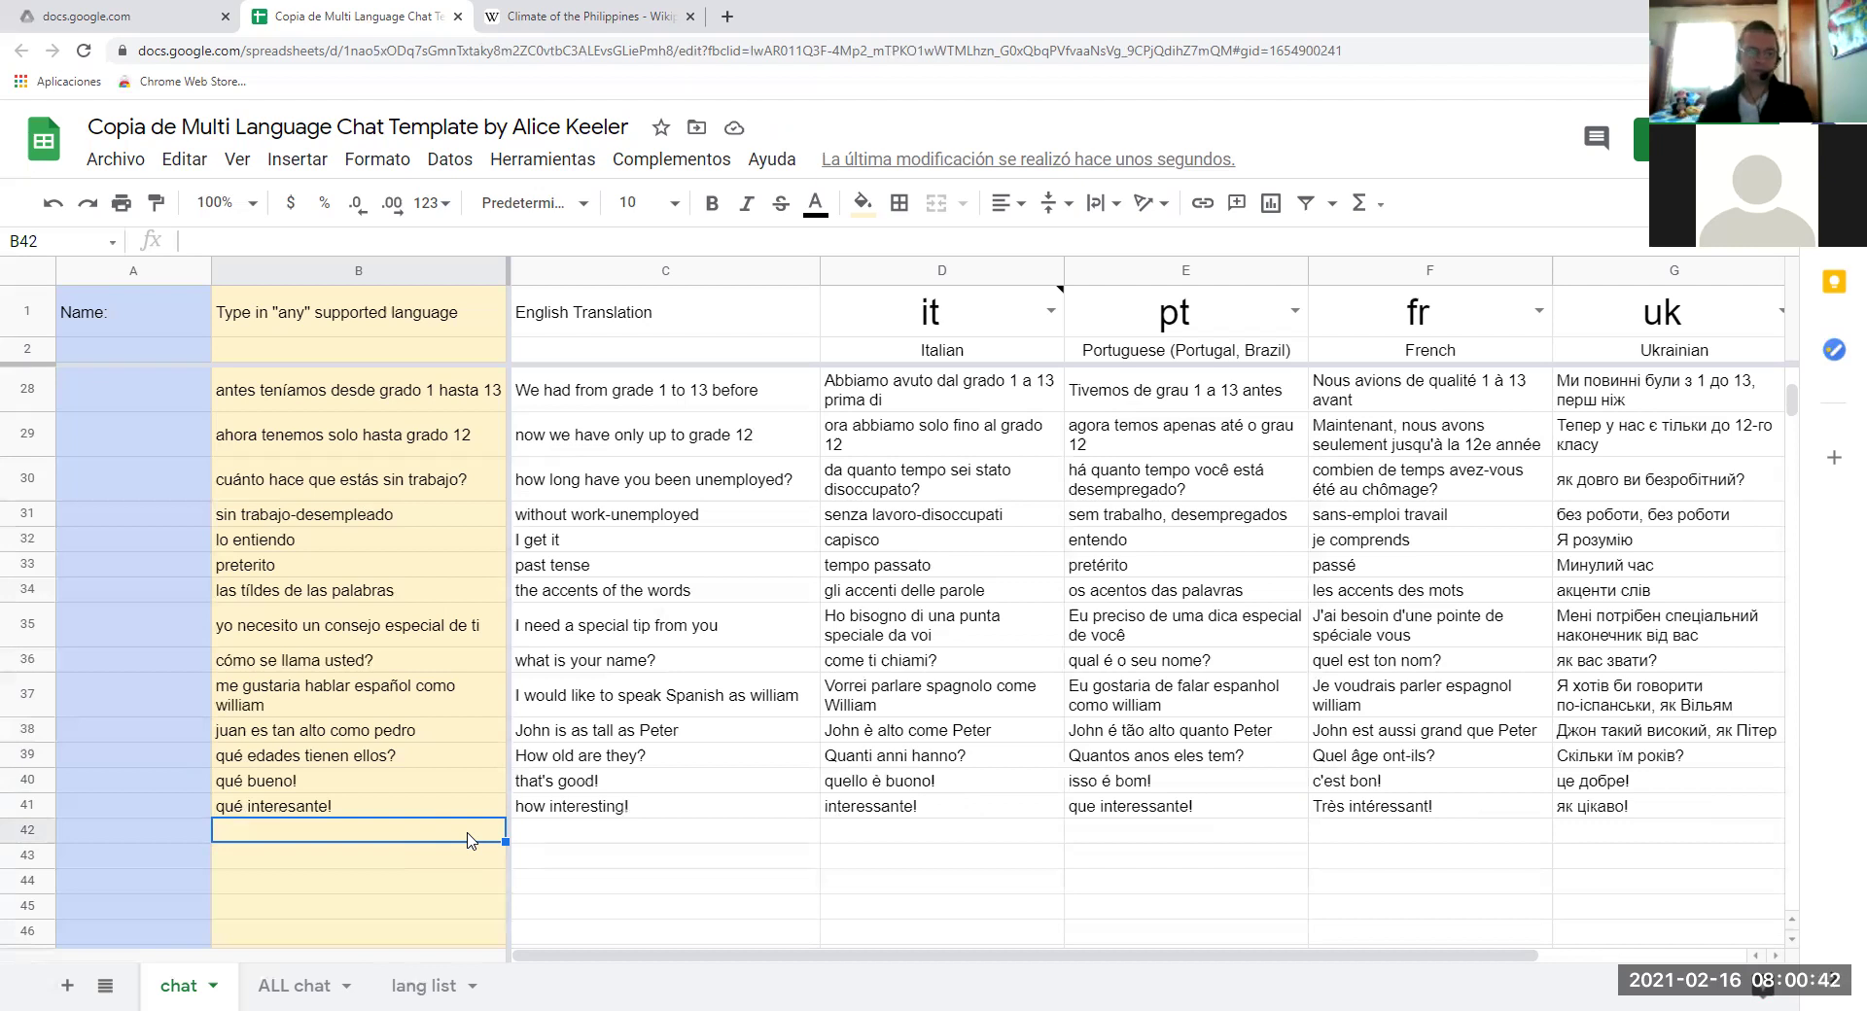
# Enter the sentence "me gusta que me llamen mis amigos" in cell B42 for translation.
pyautogui.write('me')
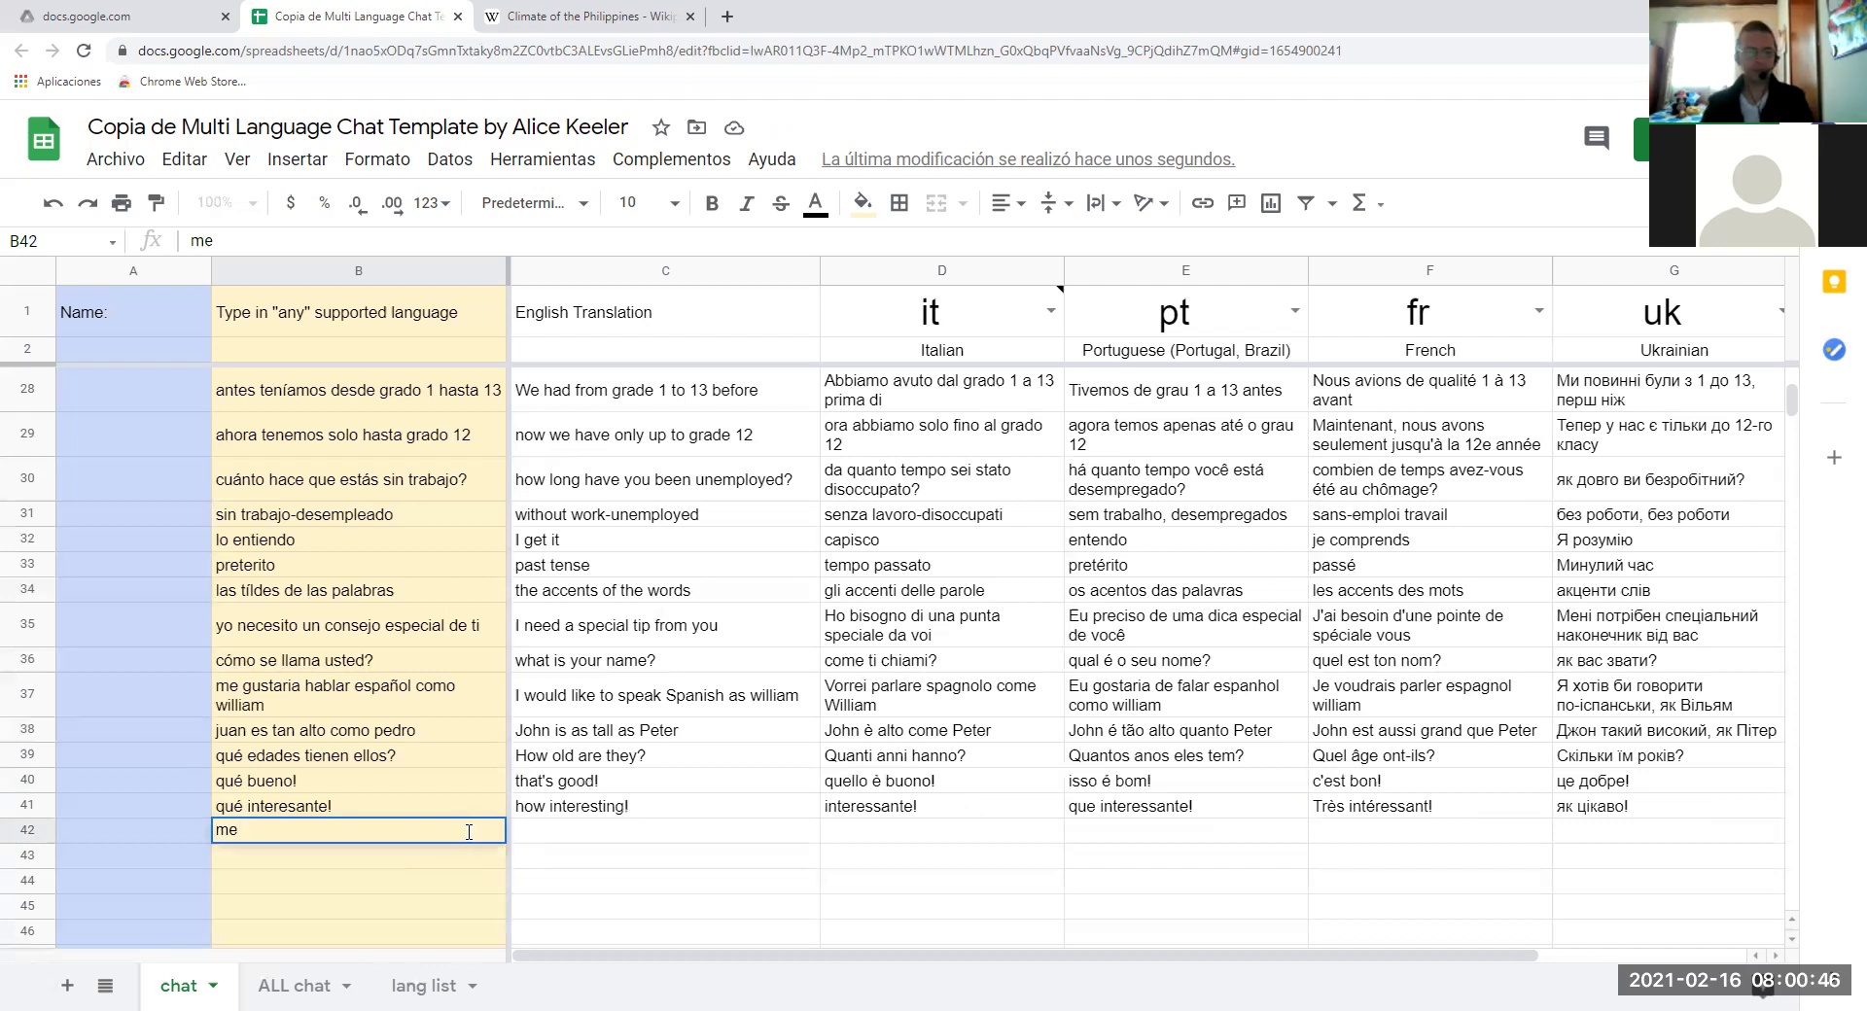
pyautogui.write(' gu')
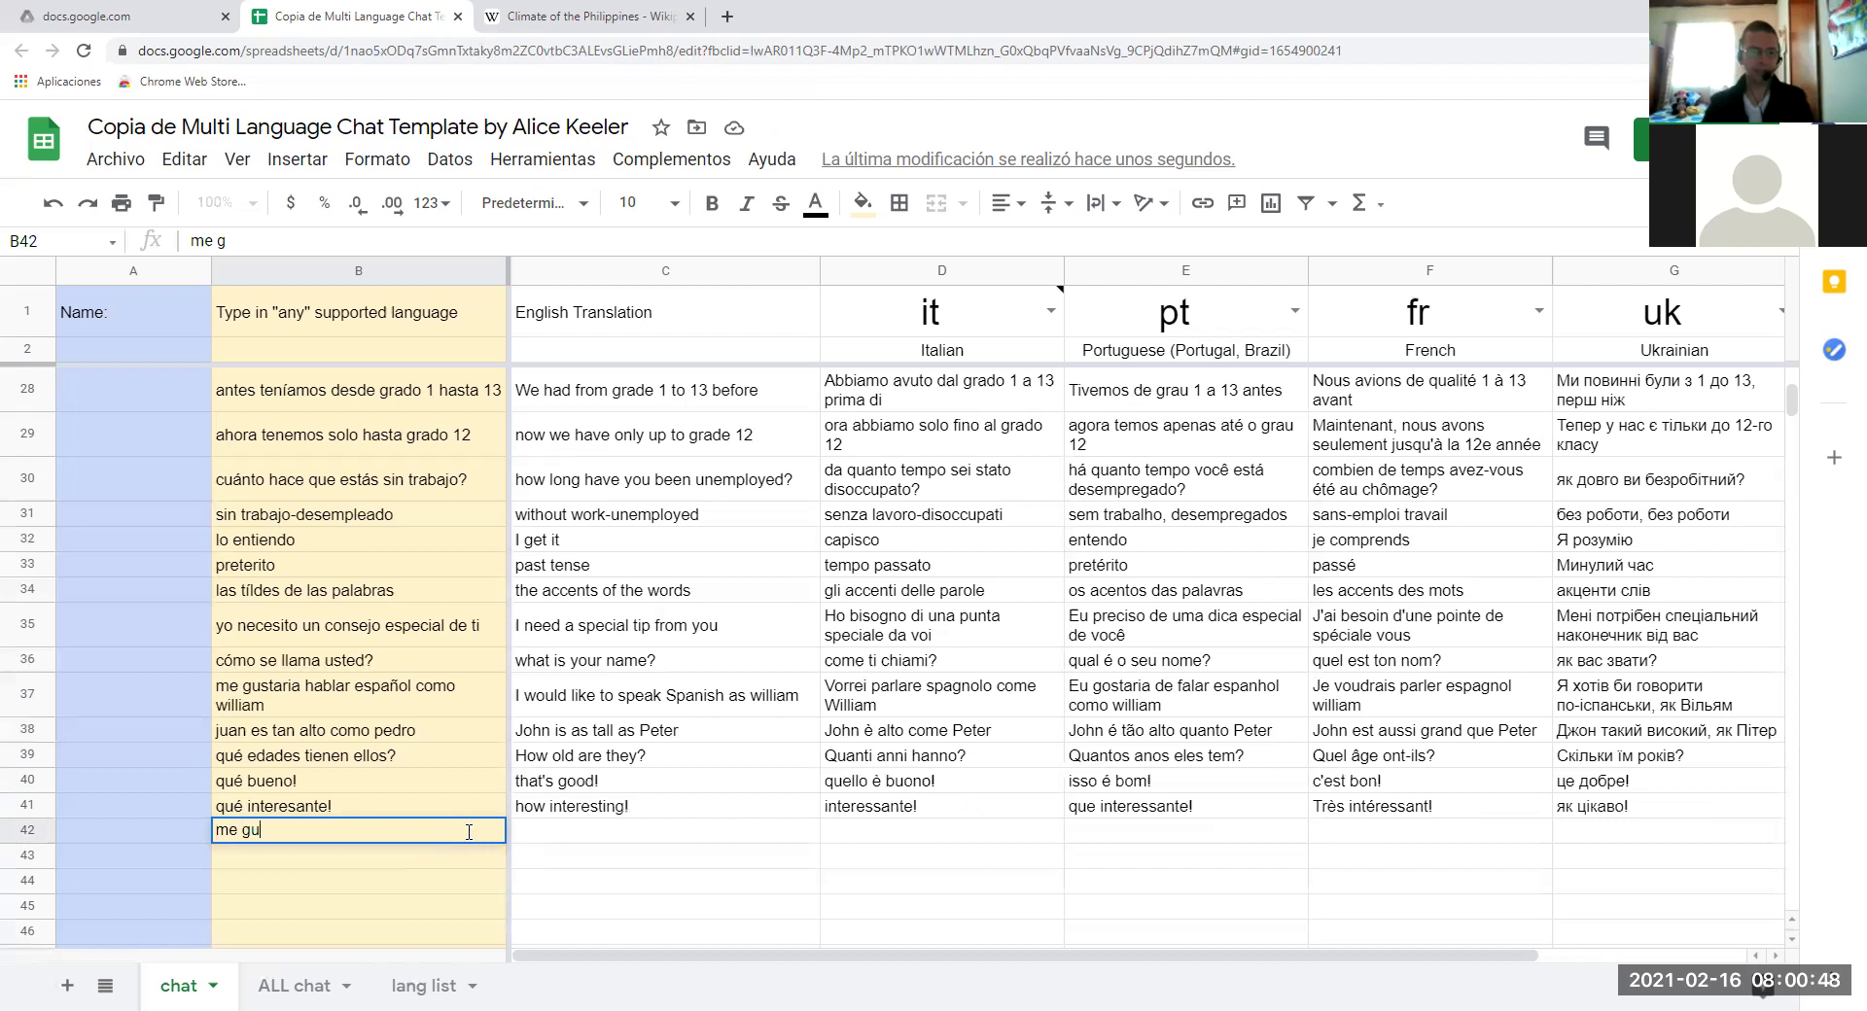
pyautogui.write('sta que me')
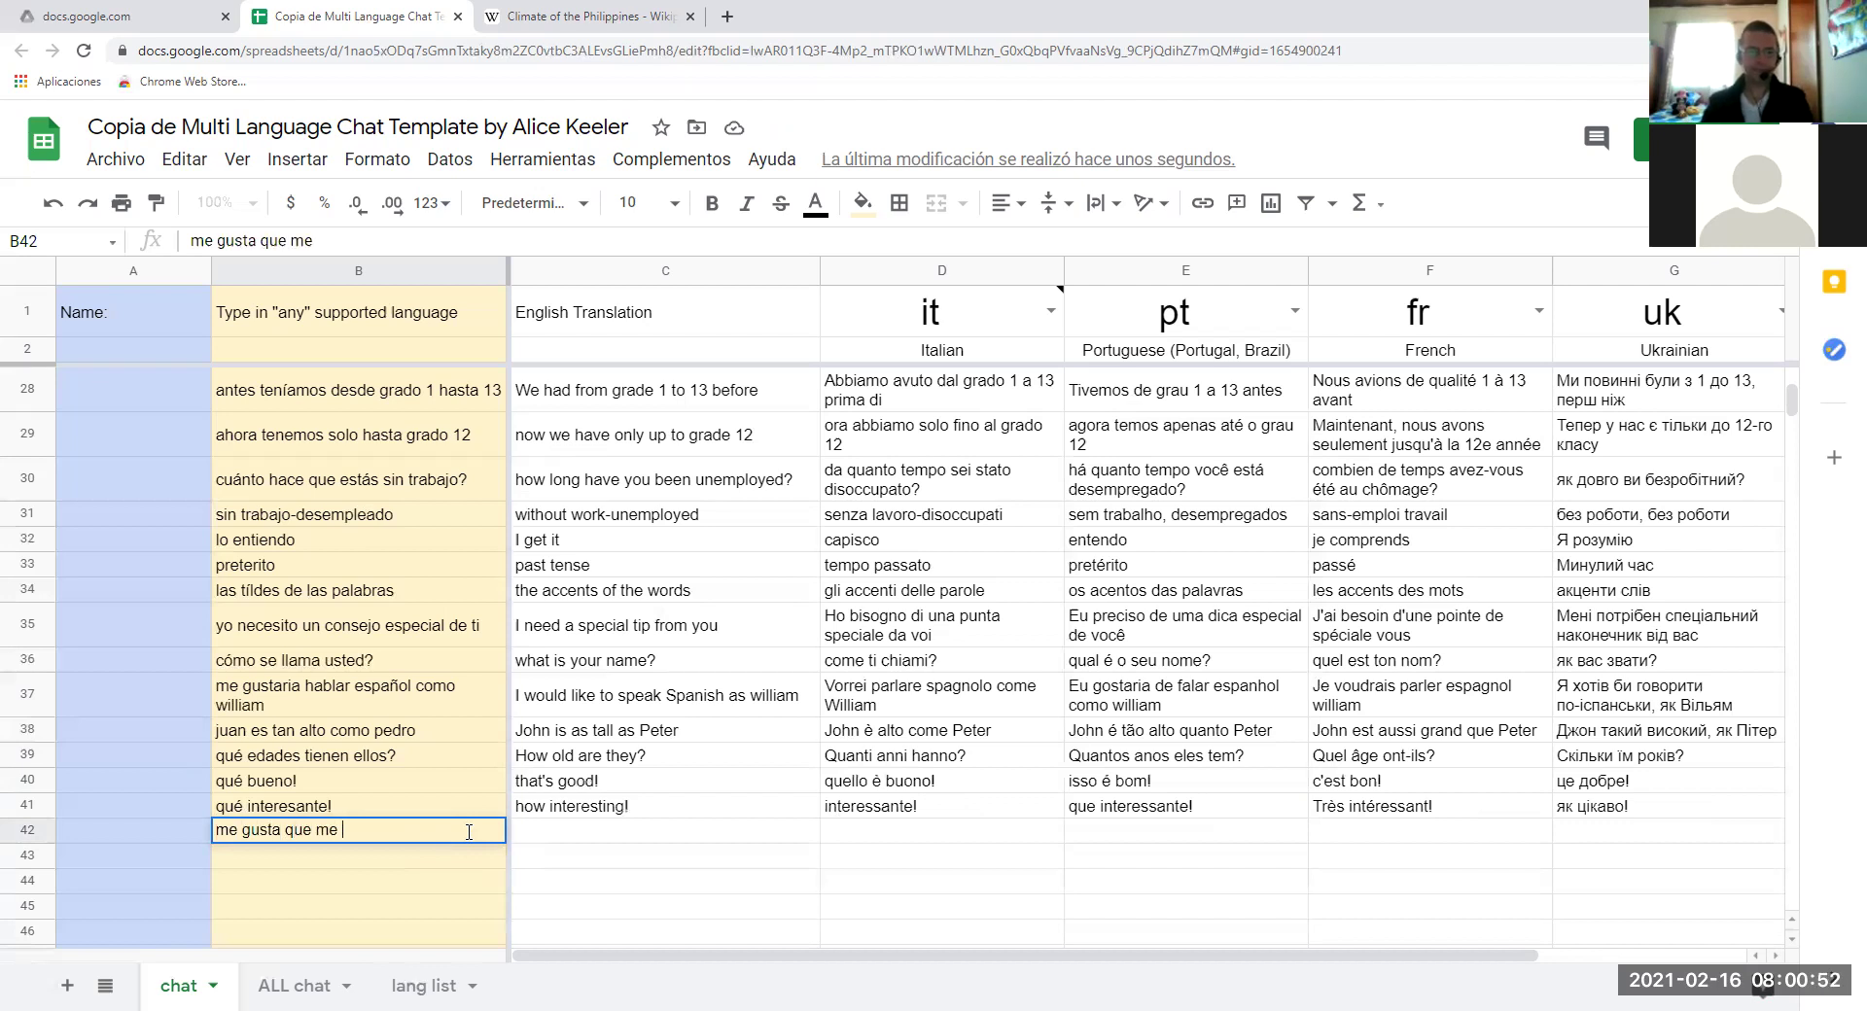
pyautogui.write(' llamen mis')
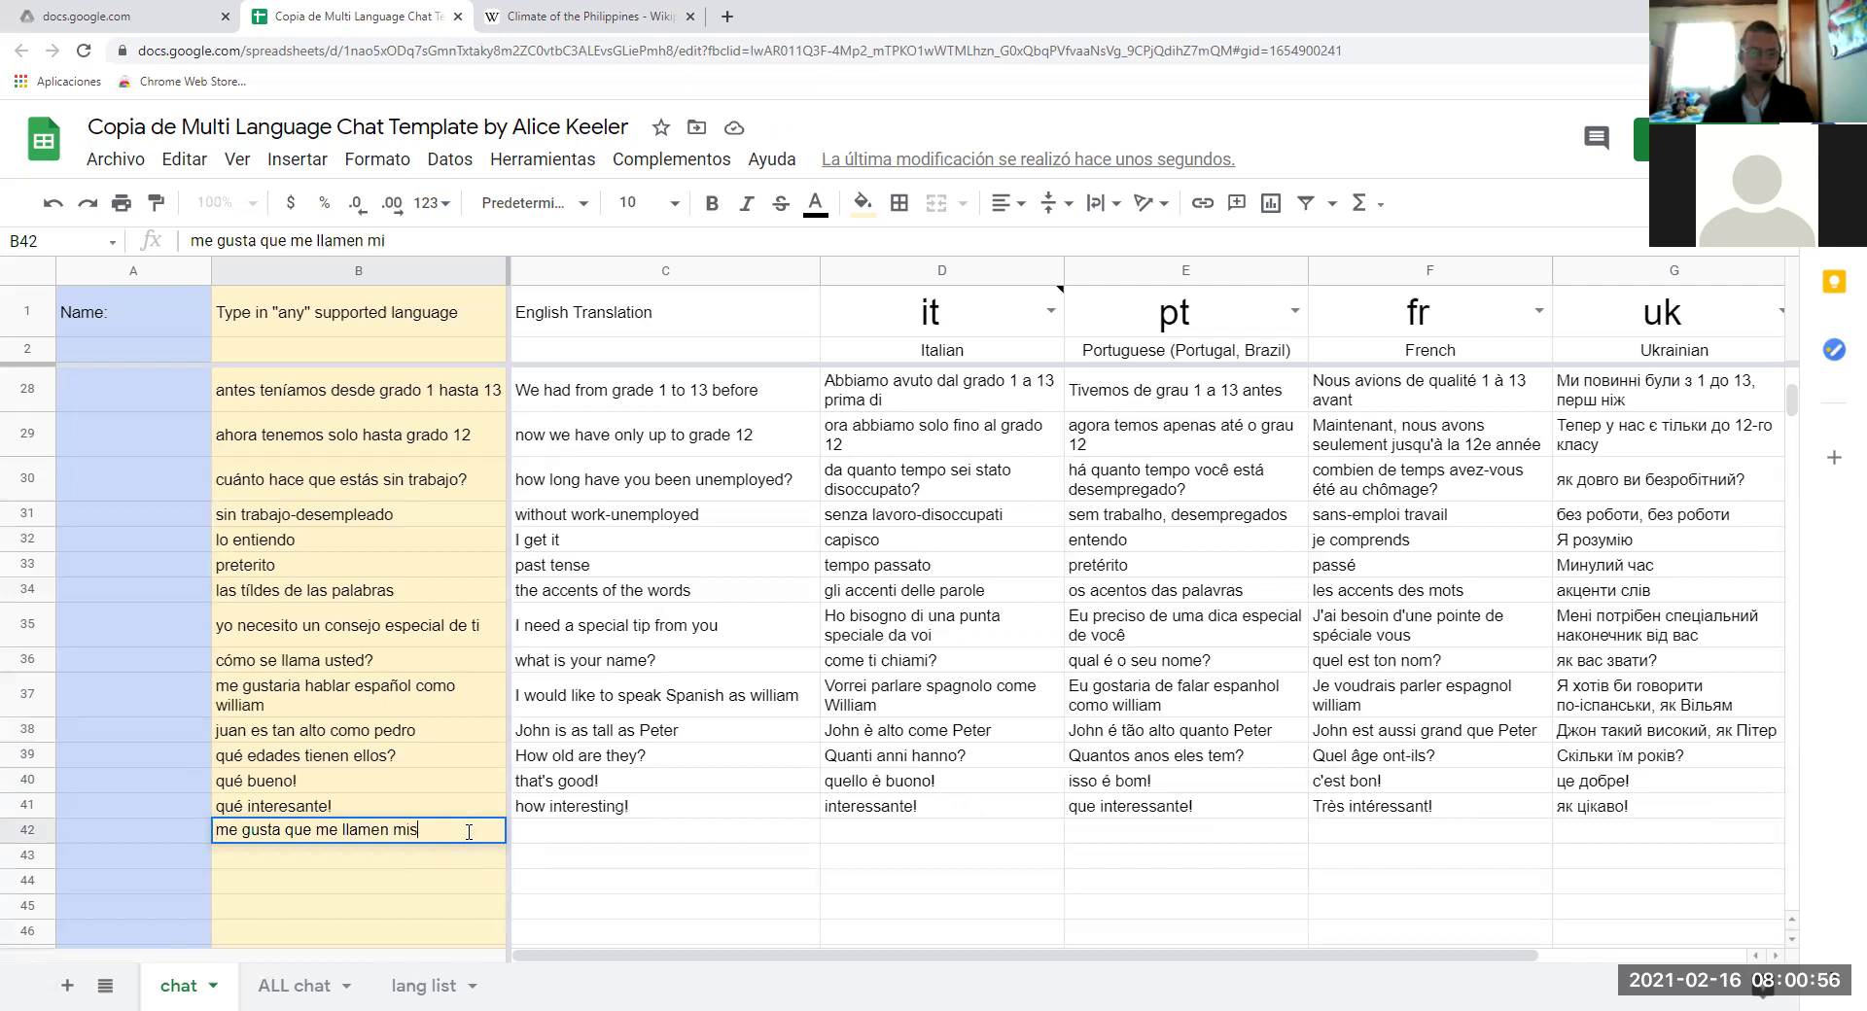
pyautogui.write(' amigos')
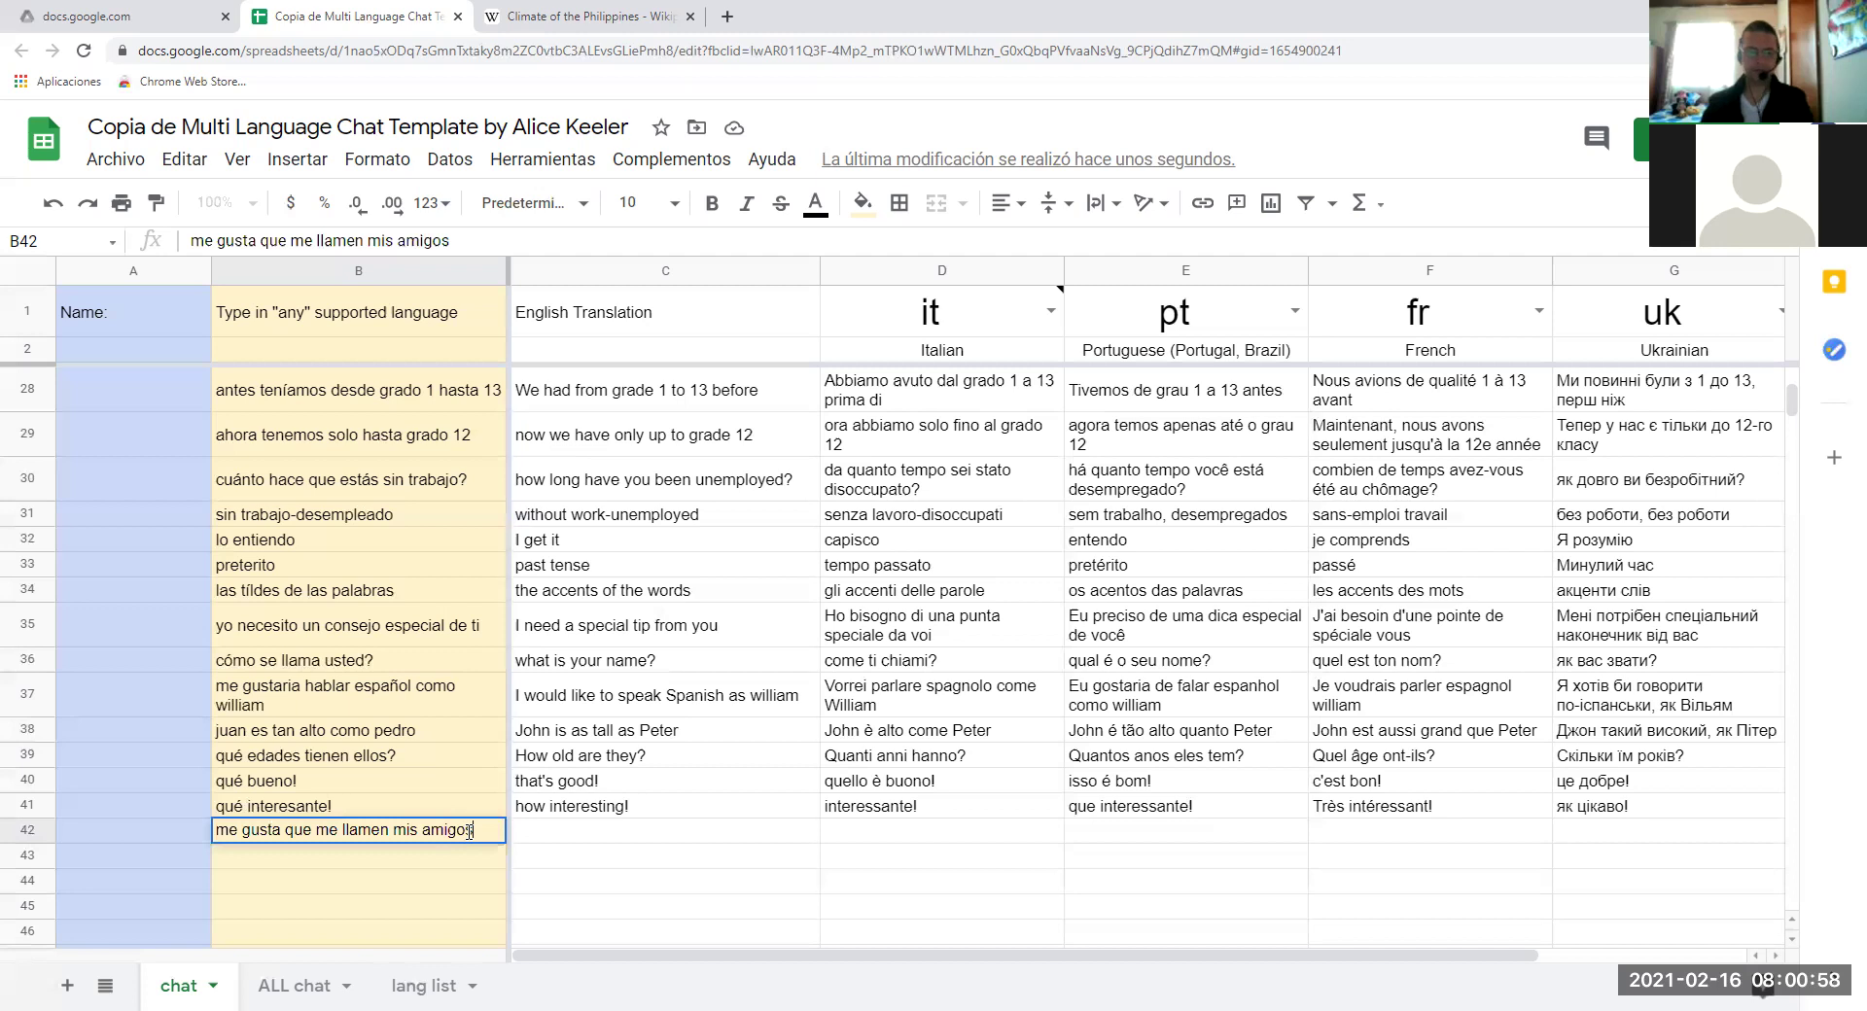
pyautogui.press('Return')
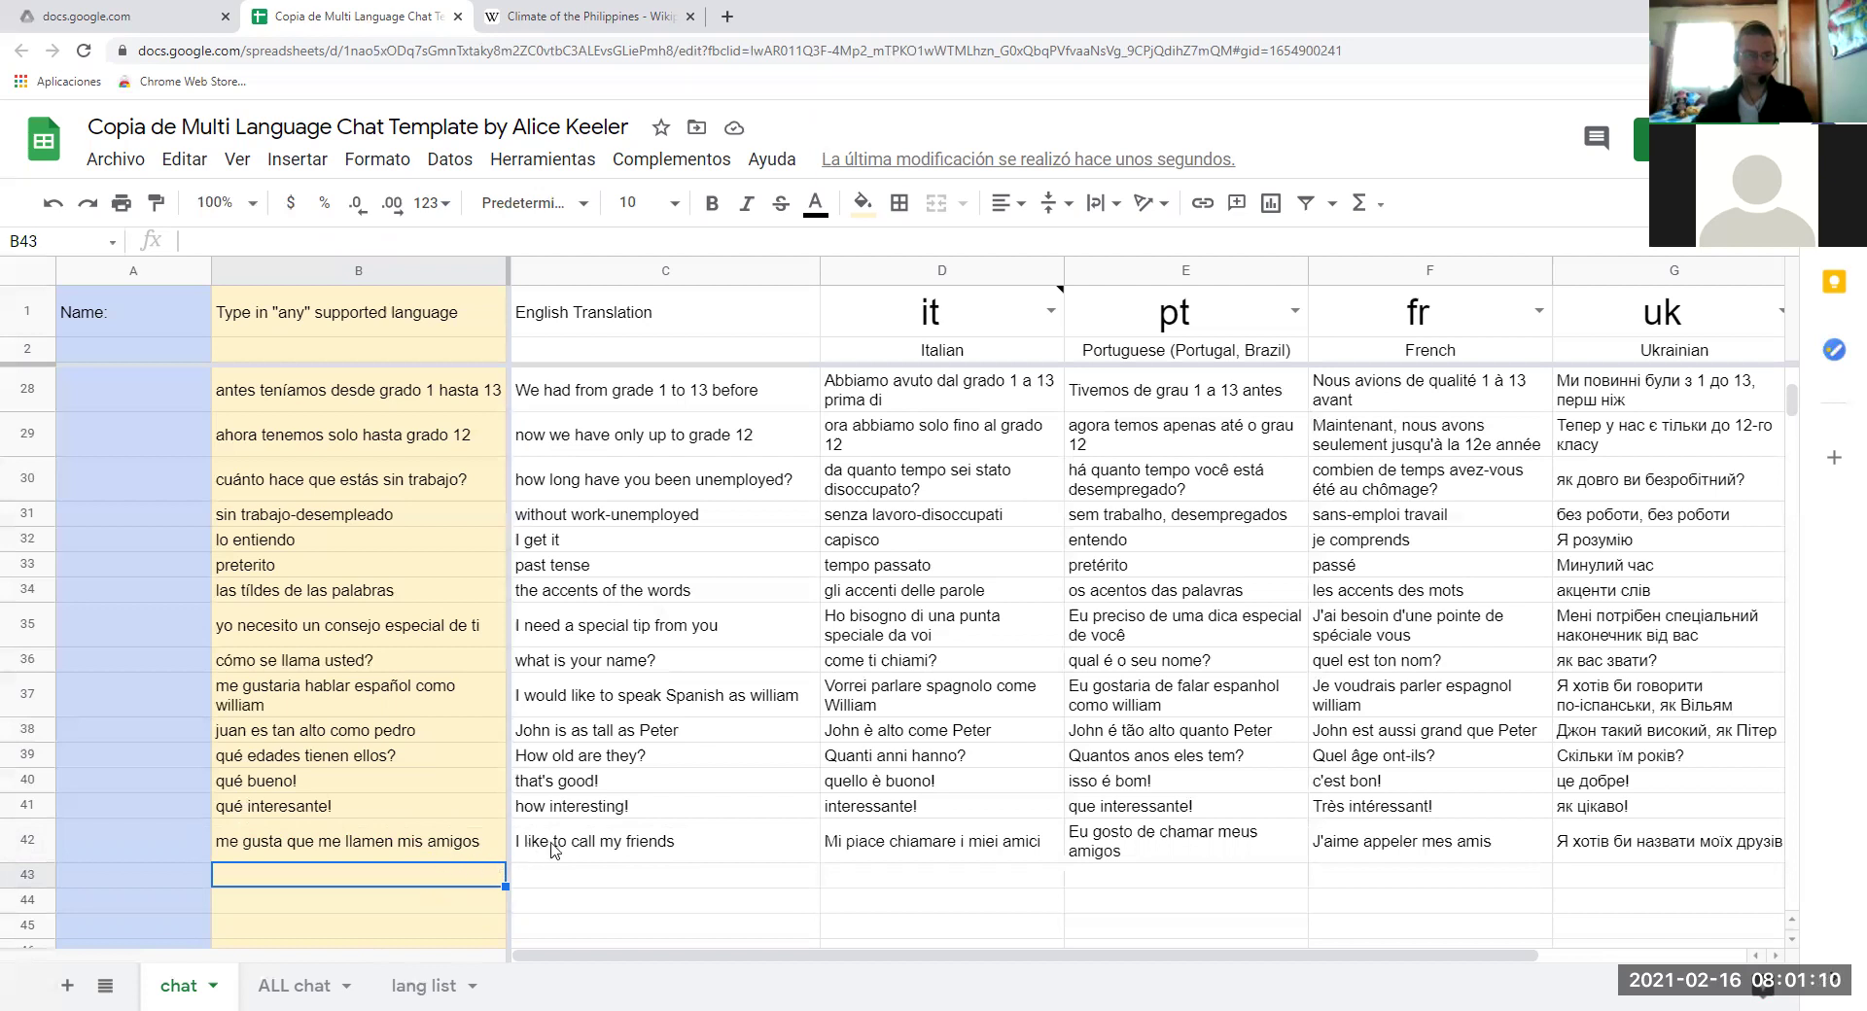
# Enter the verb "comer" in cell B43 for translation.
pyautogui.scroll(-2, 443, 842)
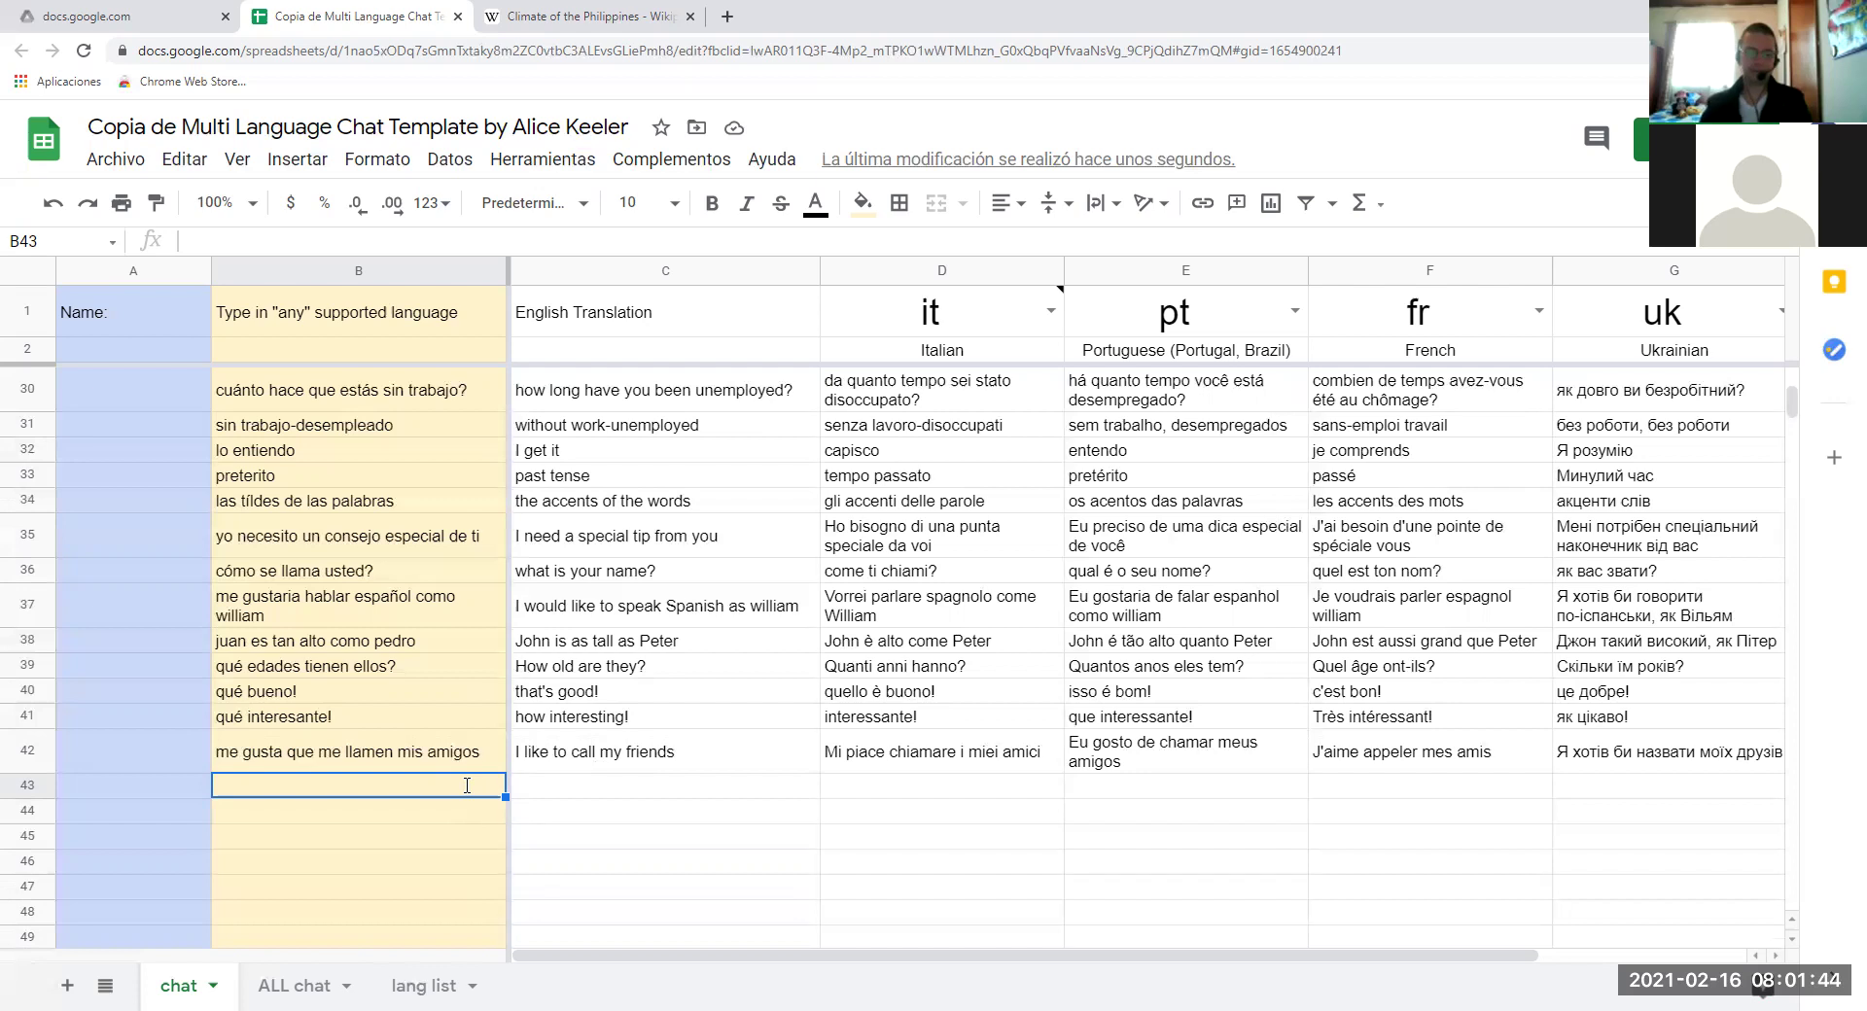
pyautogui.write('comer')
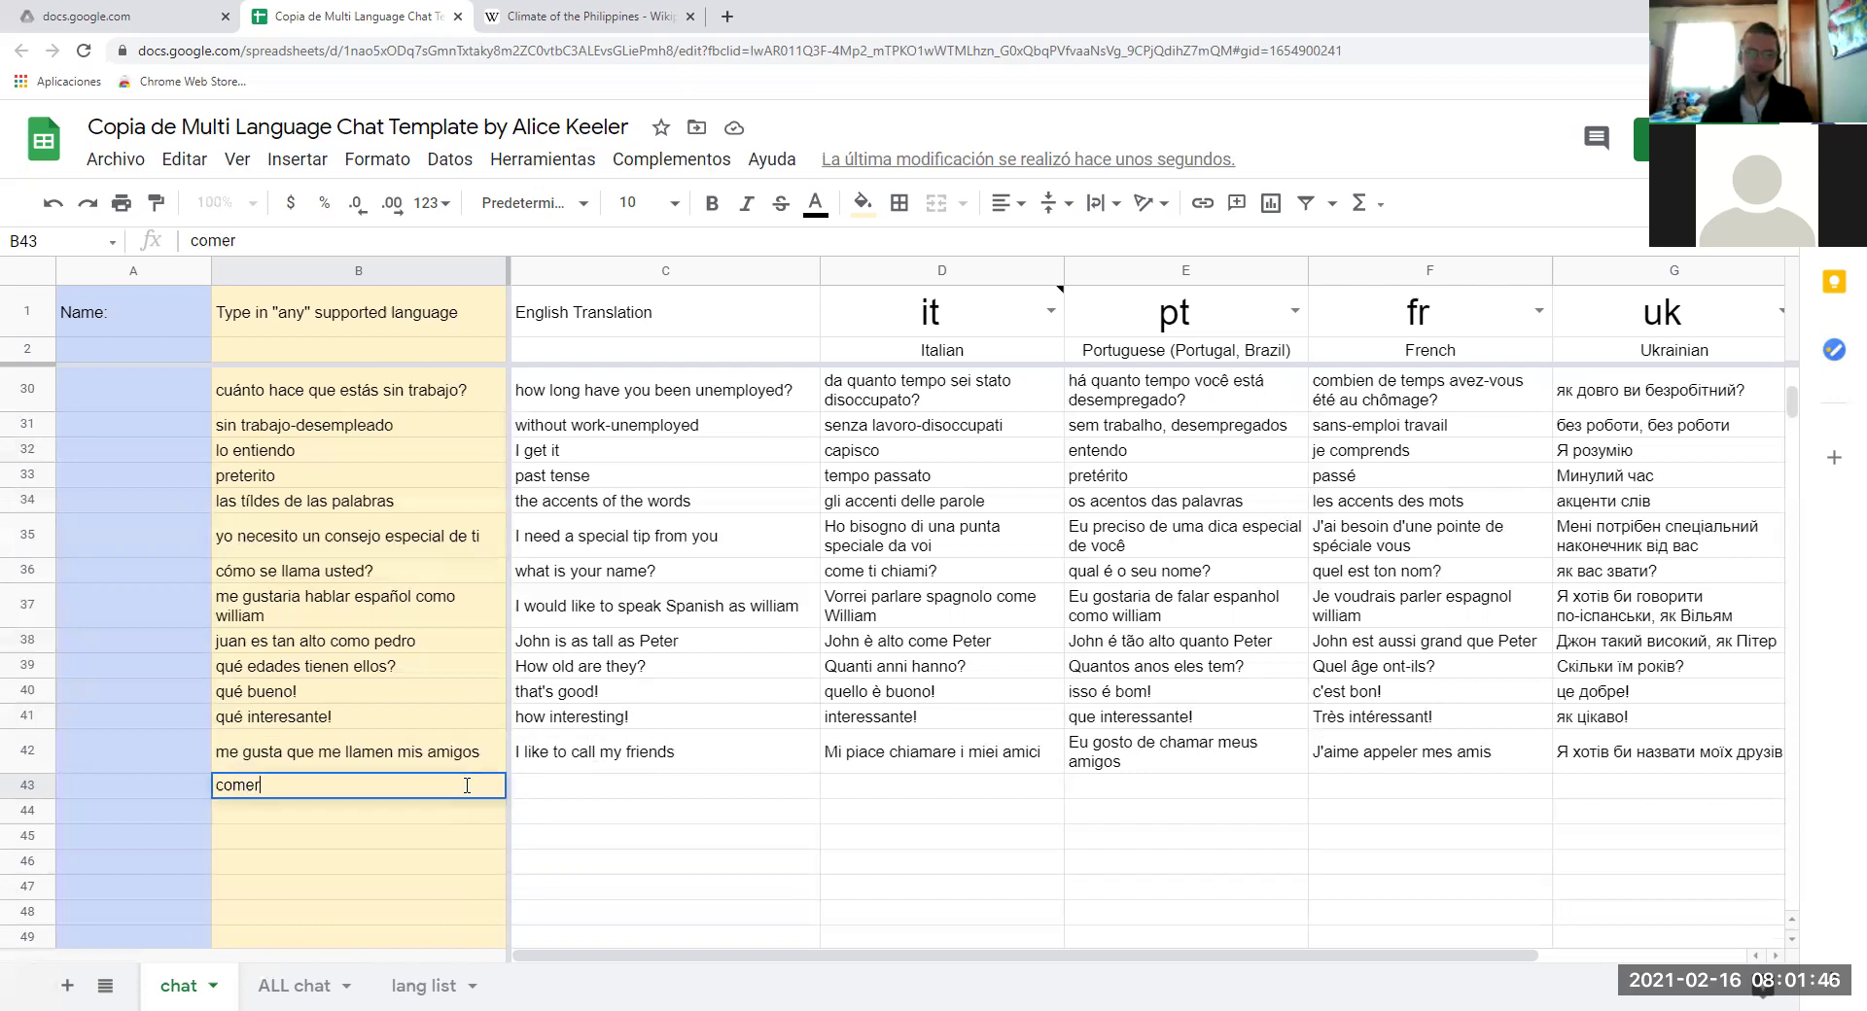
pyautogui.press('Return')
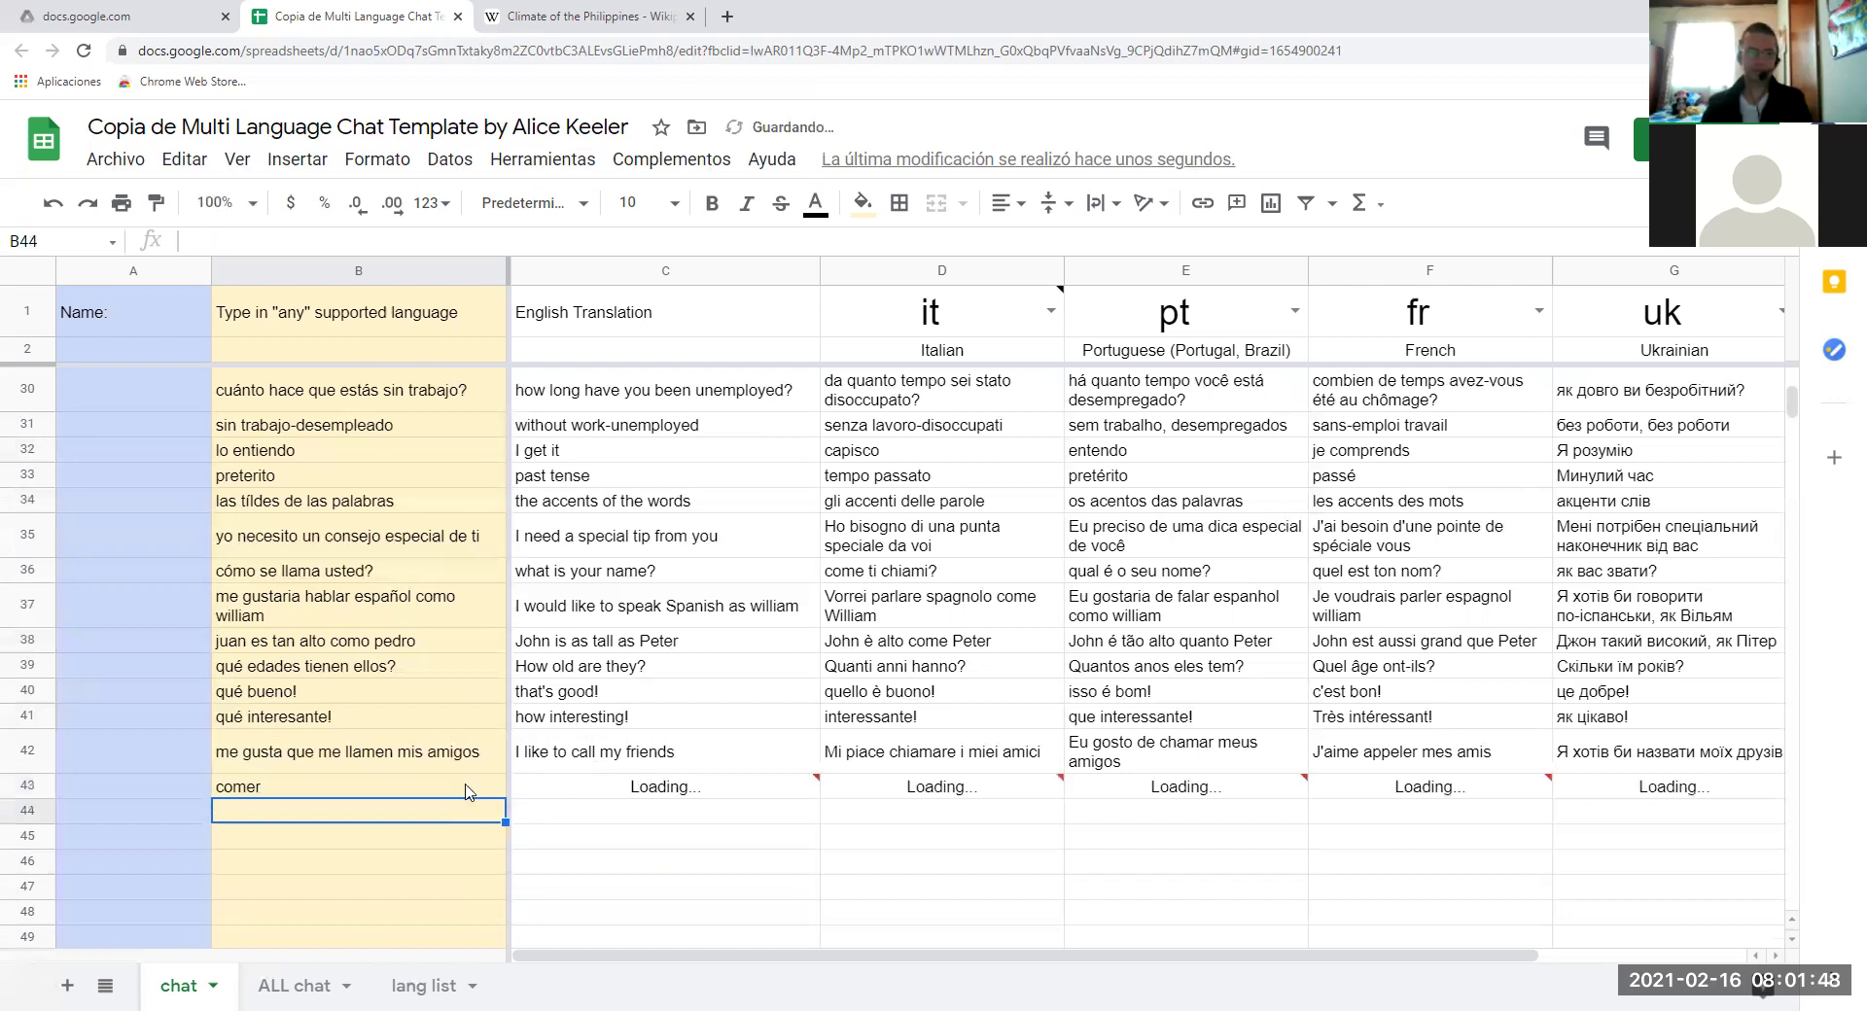
# Enter "yo como pescado todos los días" in cell B44 and check the English translations in C43 and C44.
pyautogui.write('y')
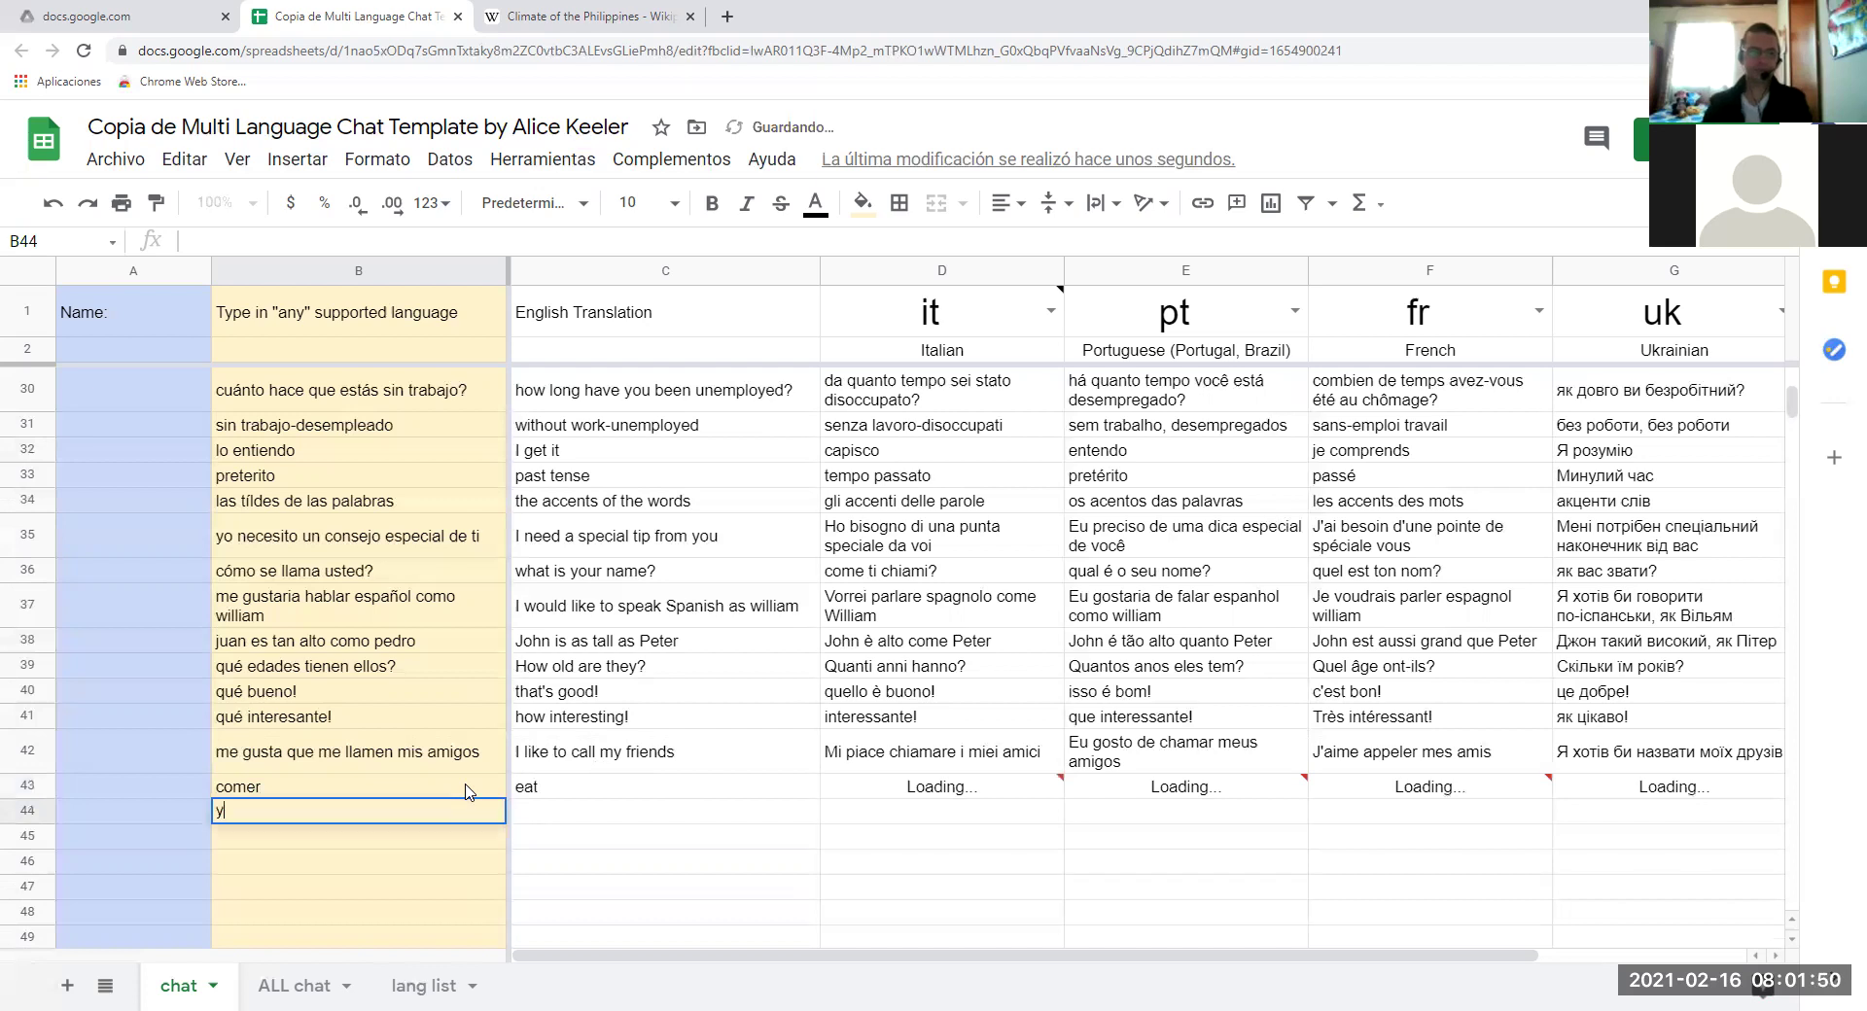
pyautogui.write('o como')
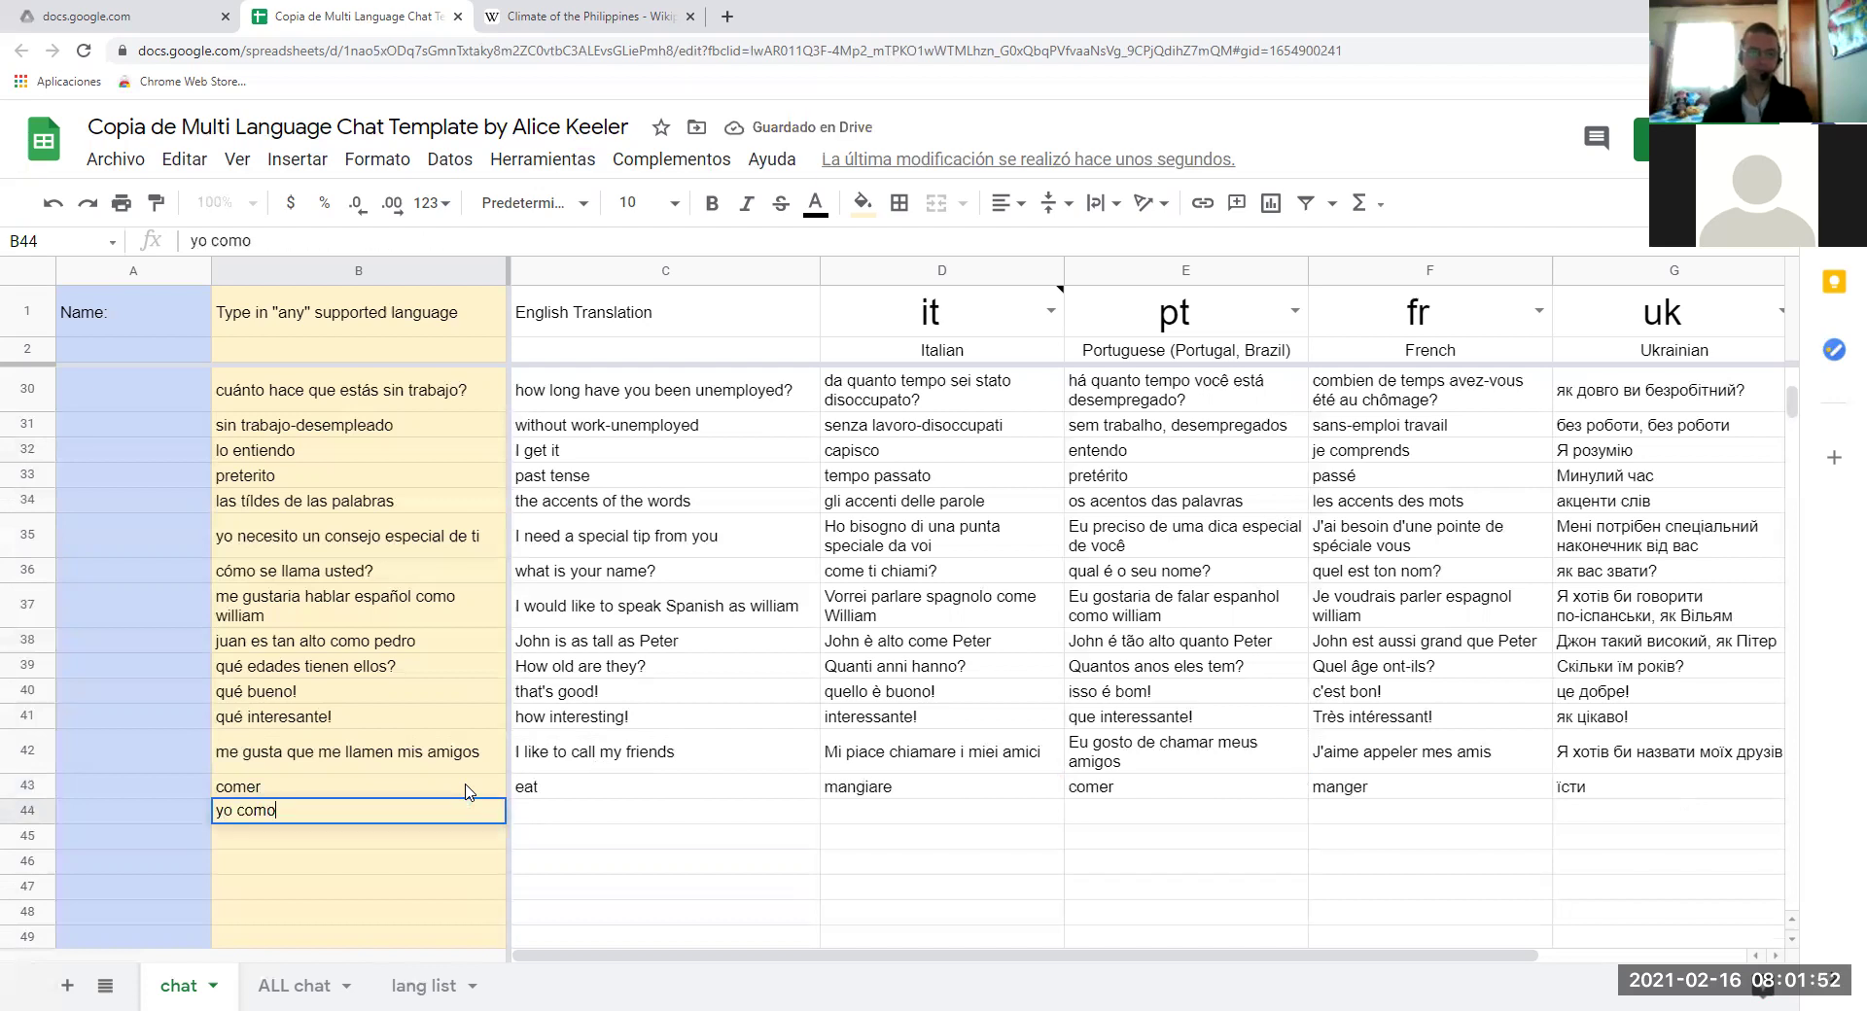
pyautogui.write(' pesc')
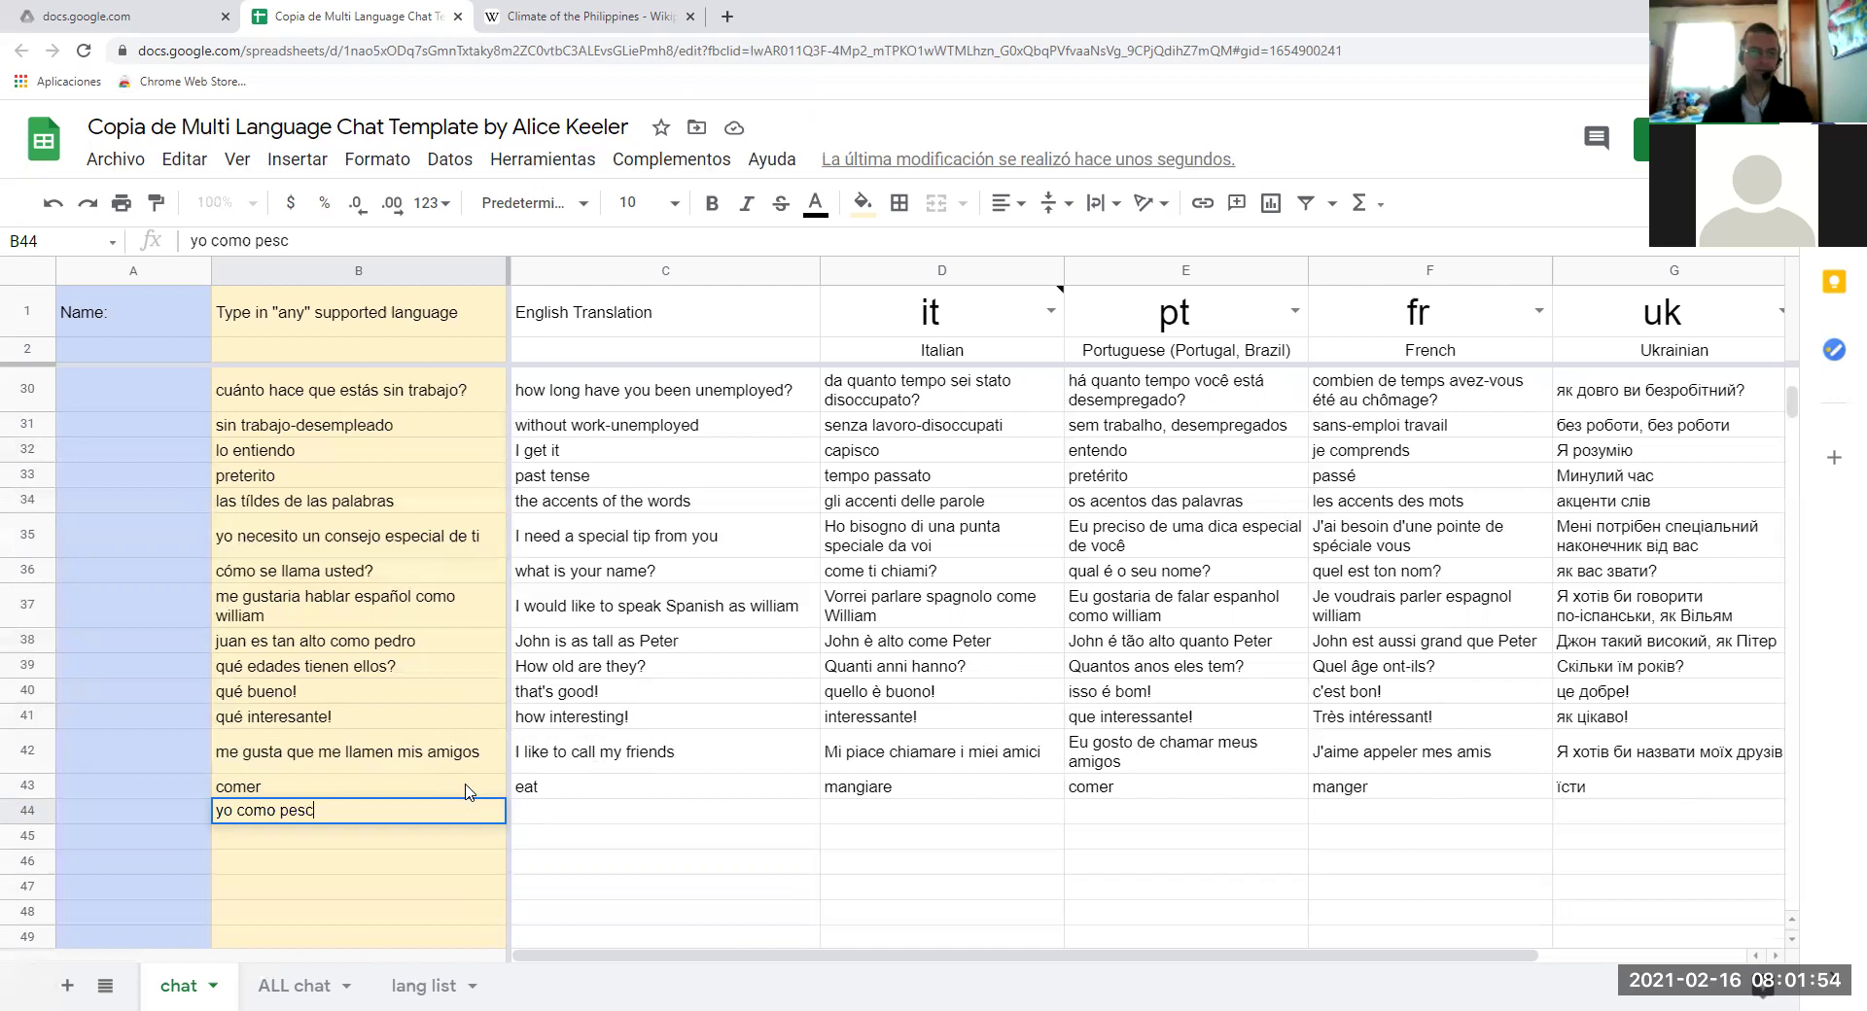
pyautogui.write('ado todos los d')
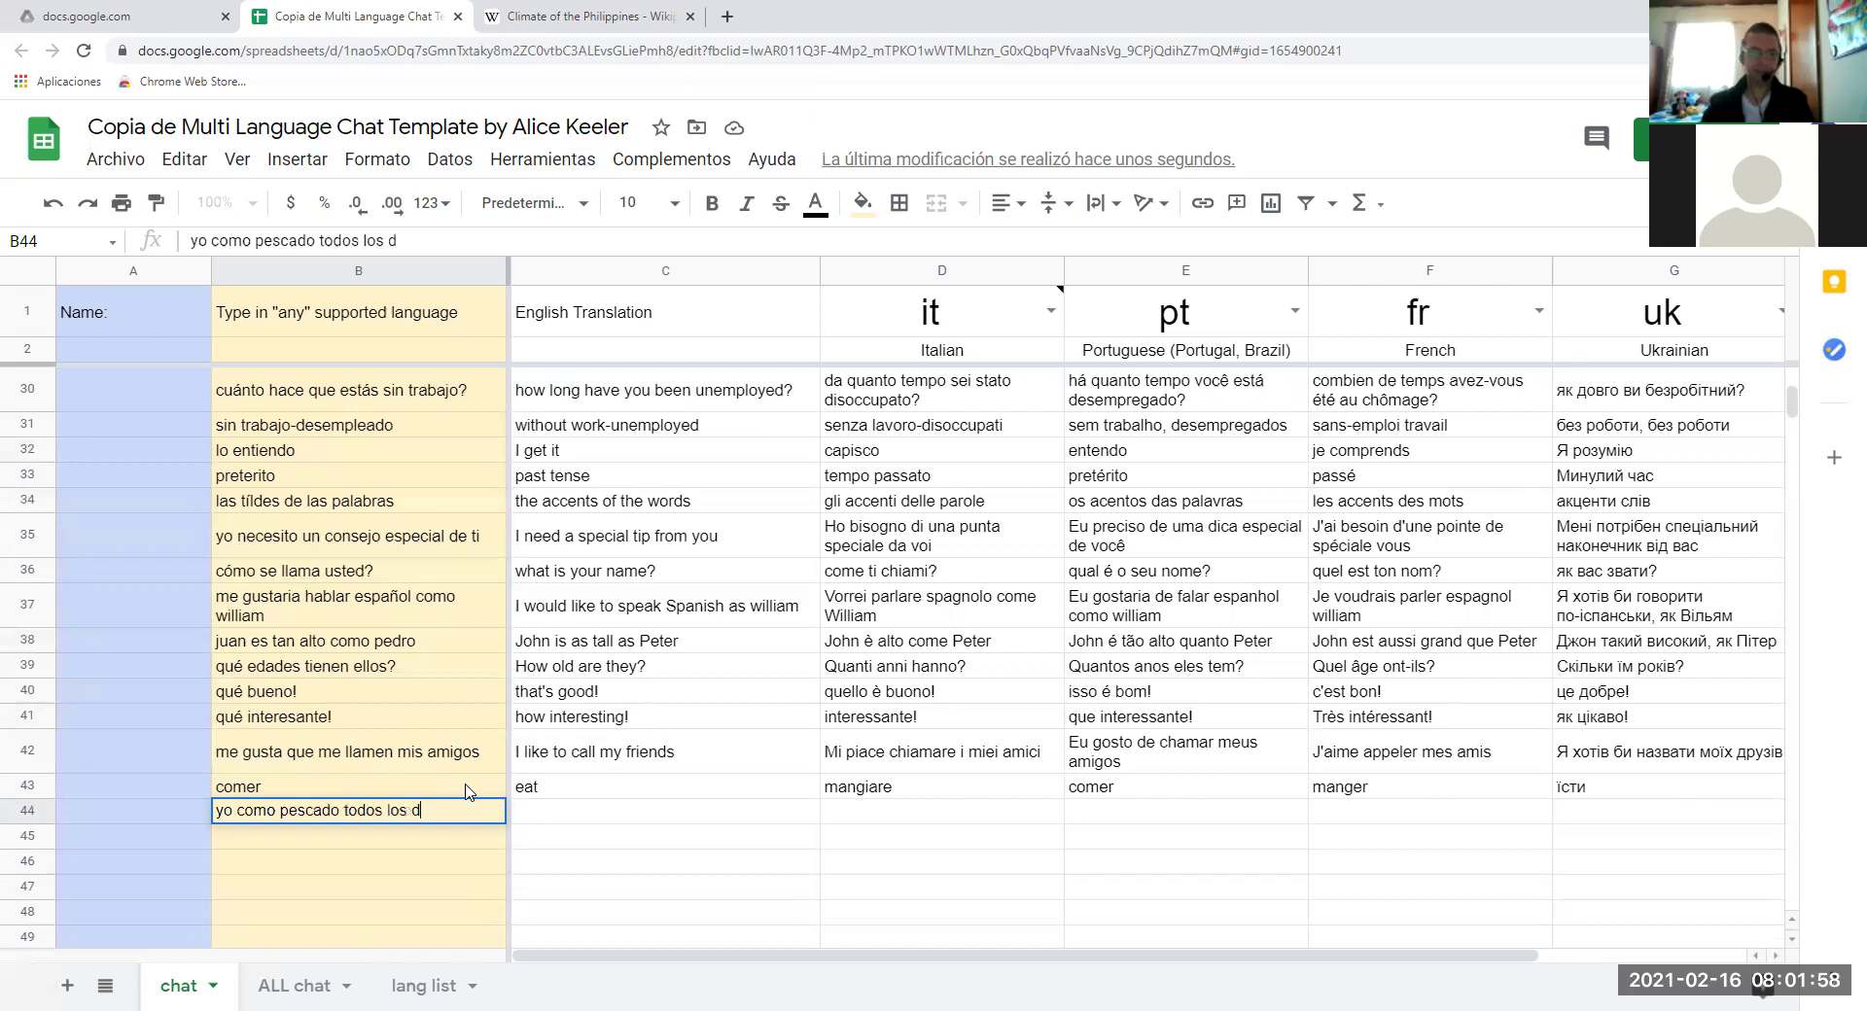
pyautogui.write('ías')
pyautogui.press('Return')
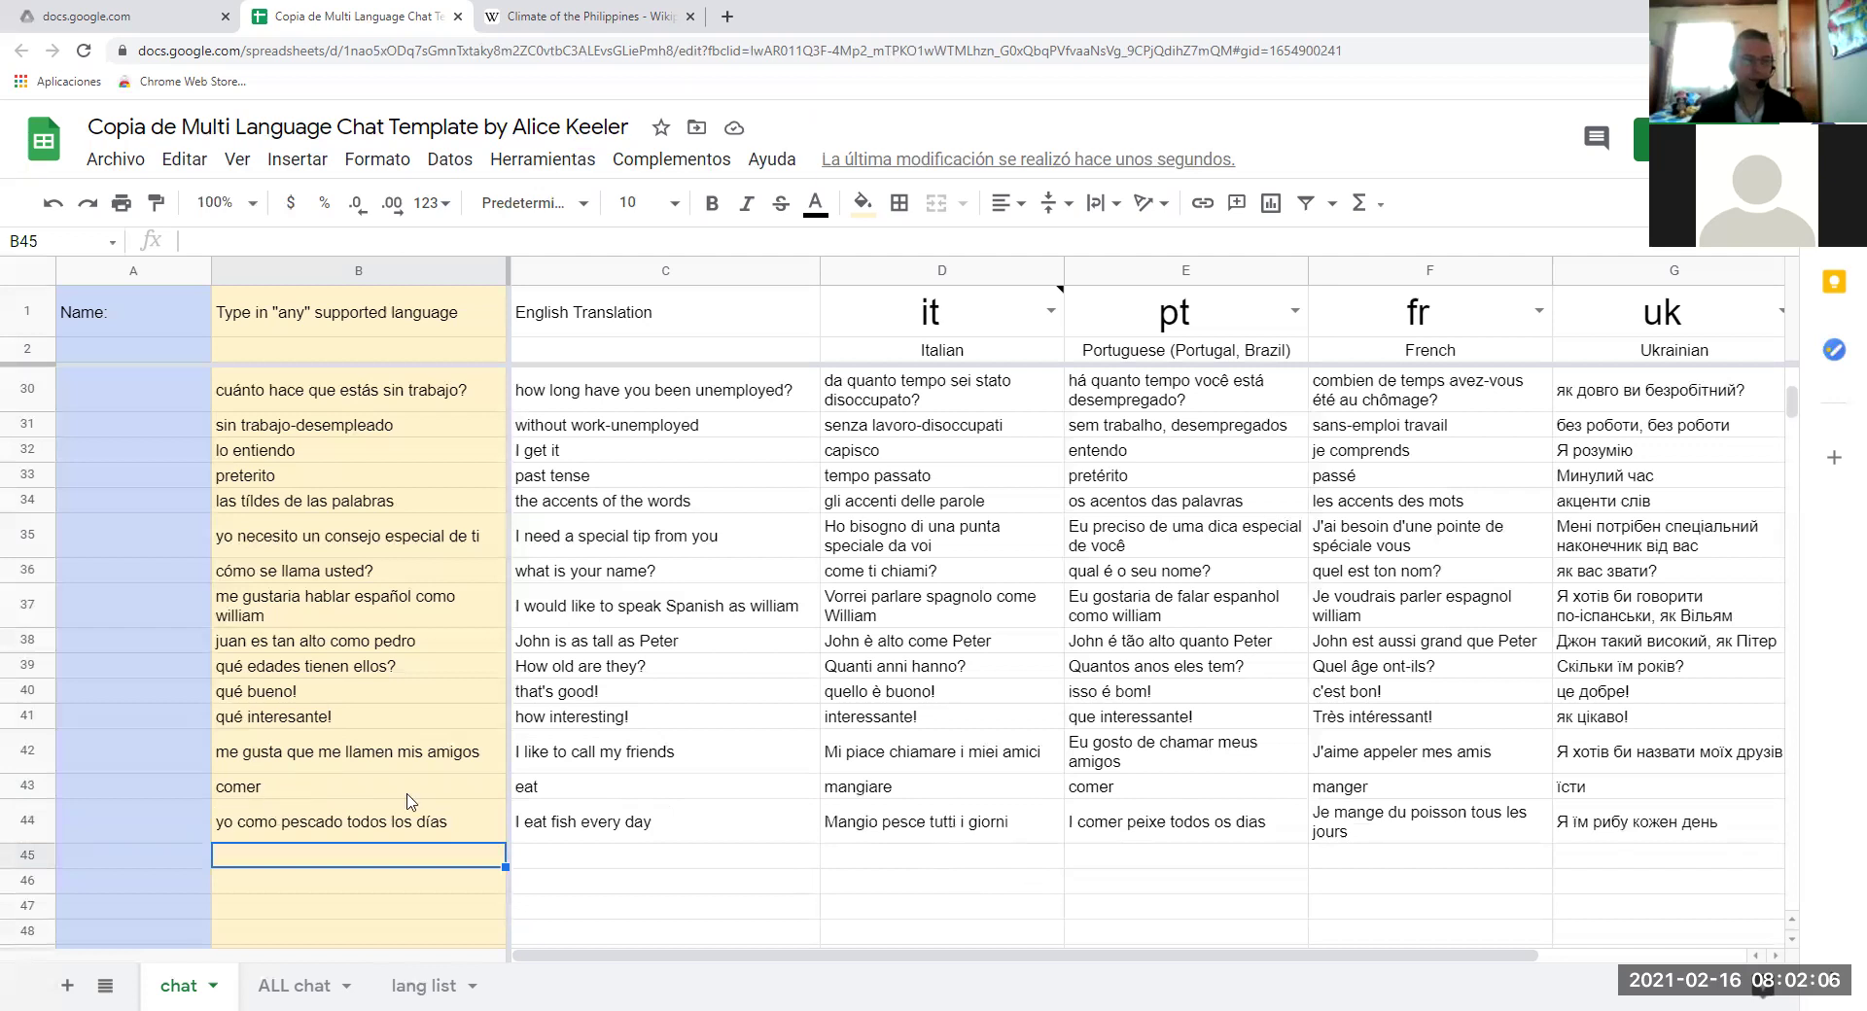
pyautogui.click(546, 789)
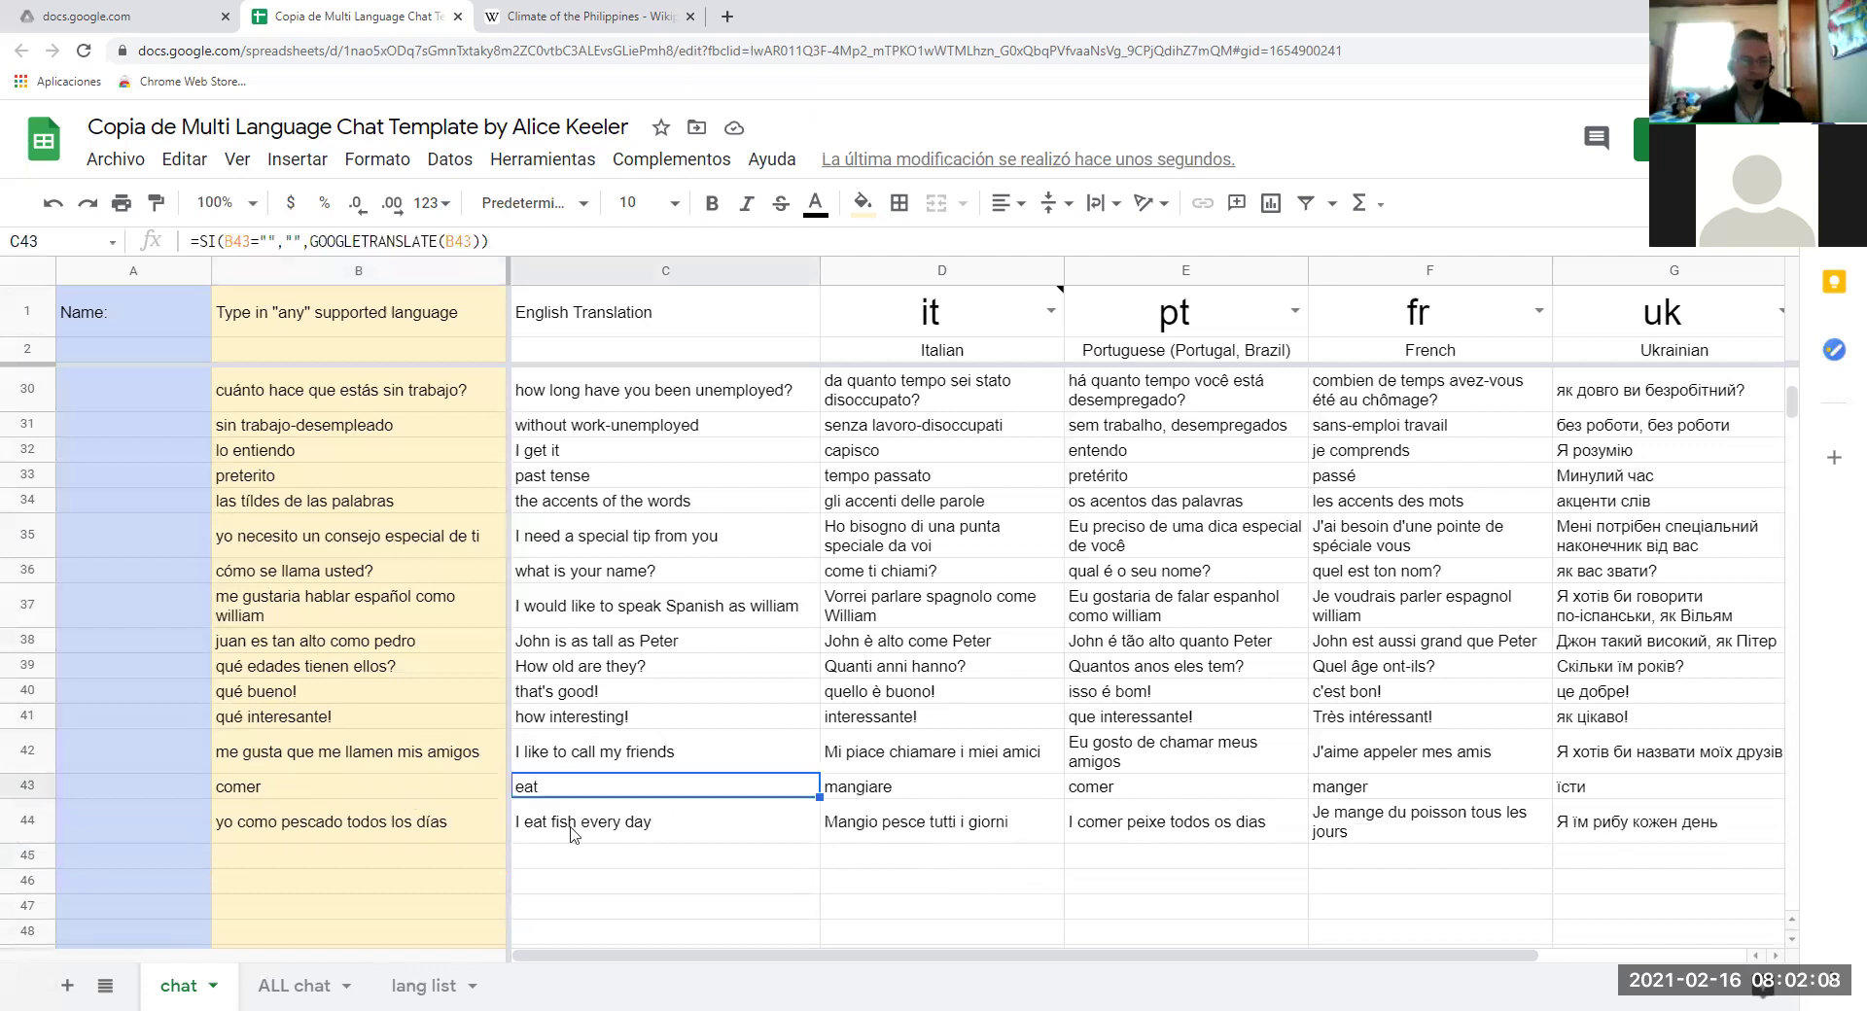
pyautogui.click(521, 831)
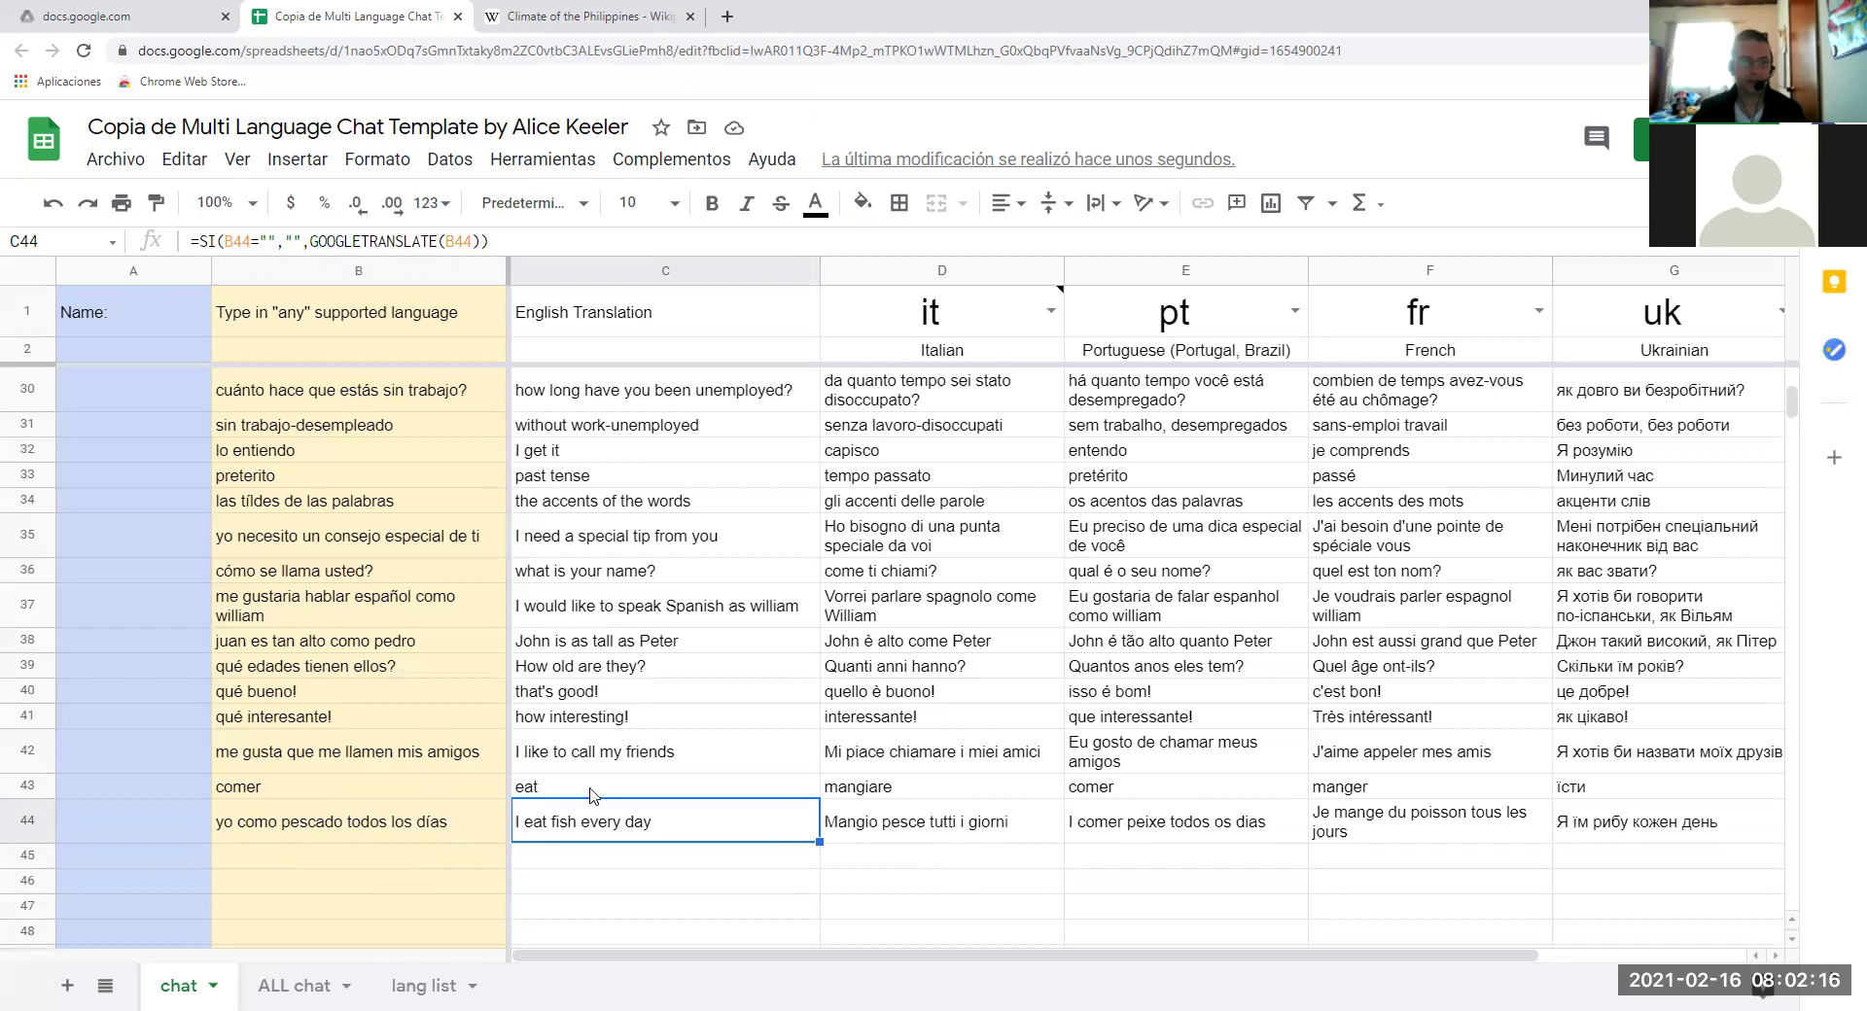
# Enter the past-tense sentence "comí atún ayer" in cell B45 for translation.
pyautogui.scroll(-2, 440, 808)
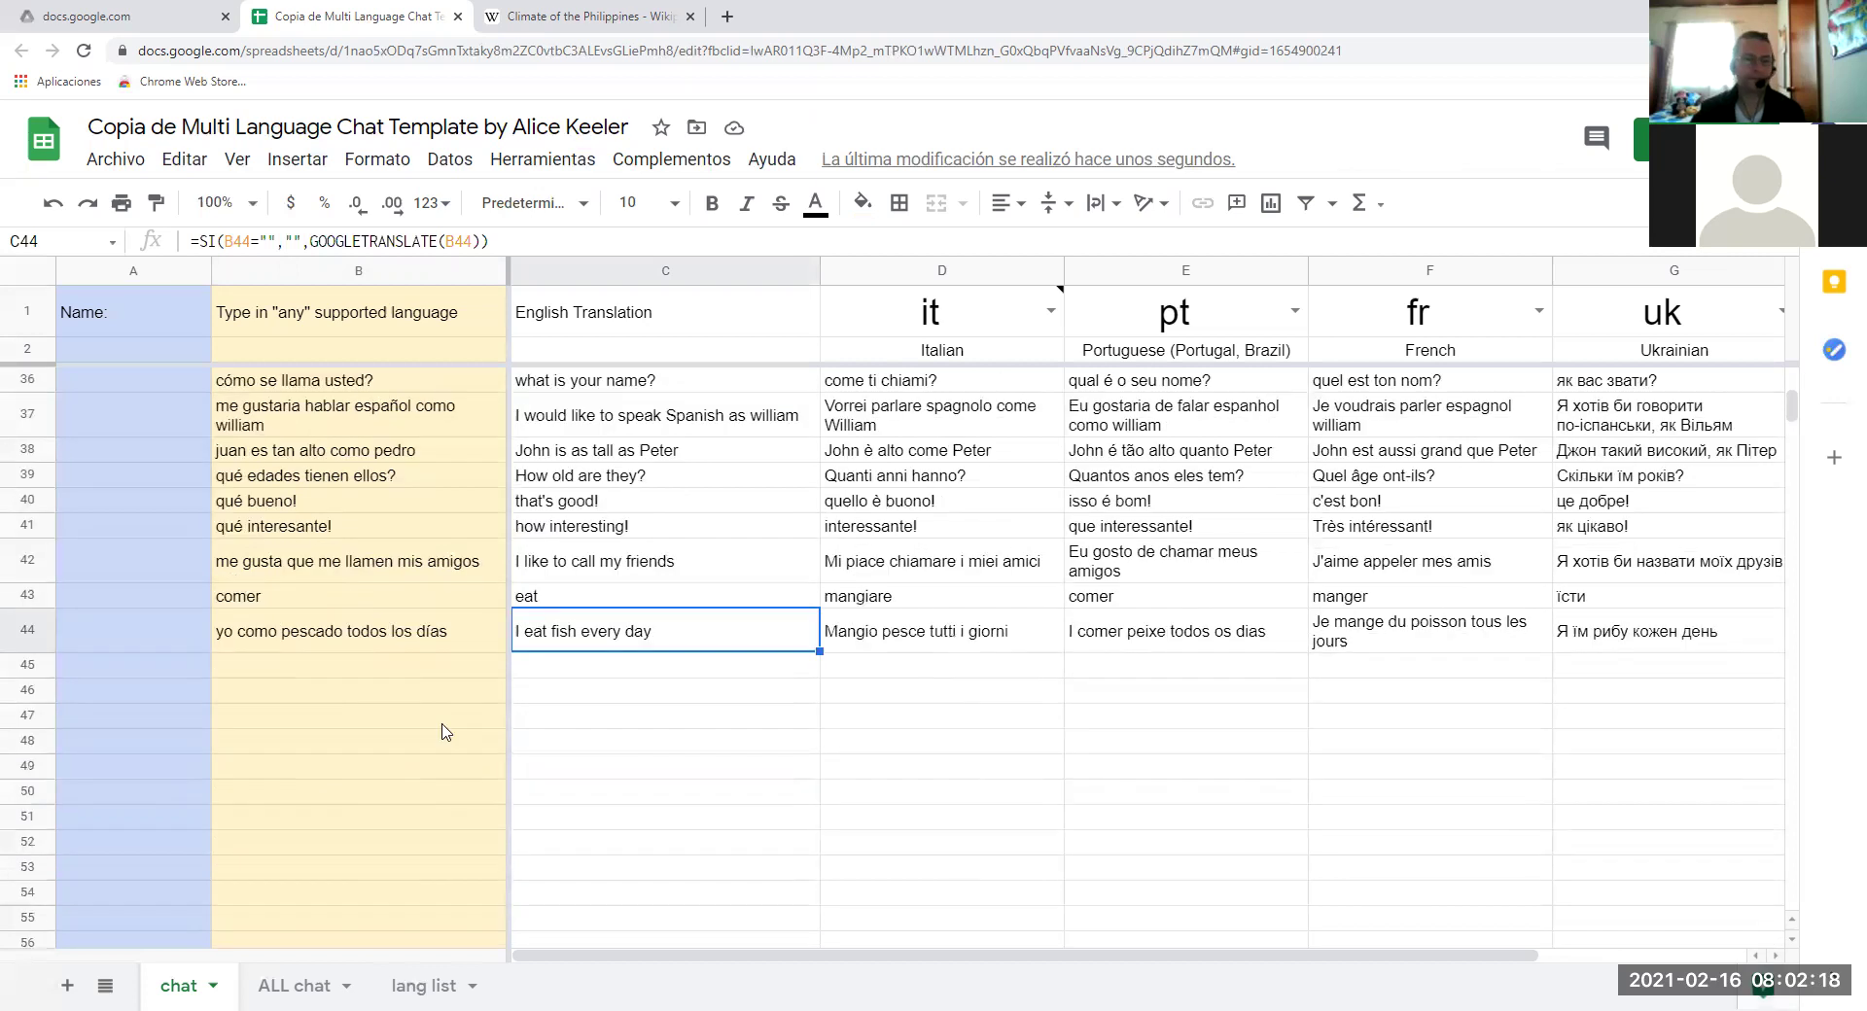
pyautogui.click(442, 671)
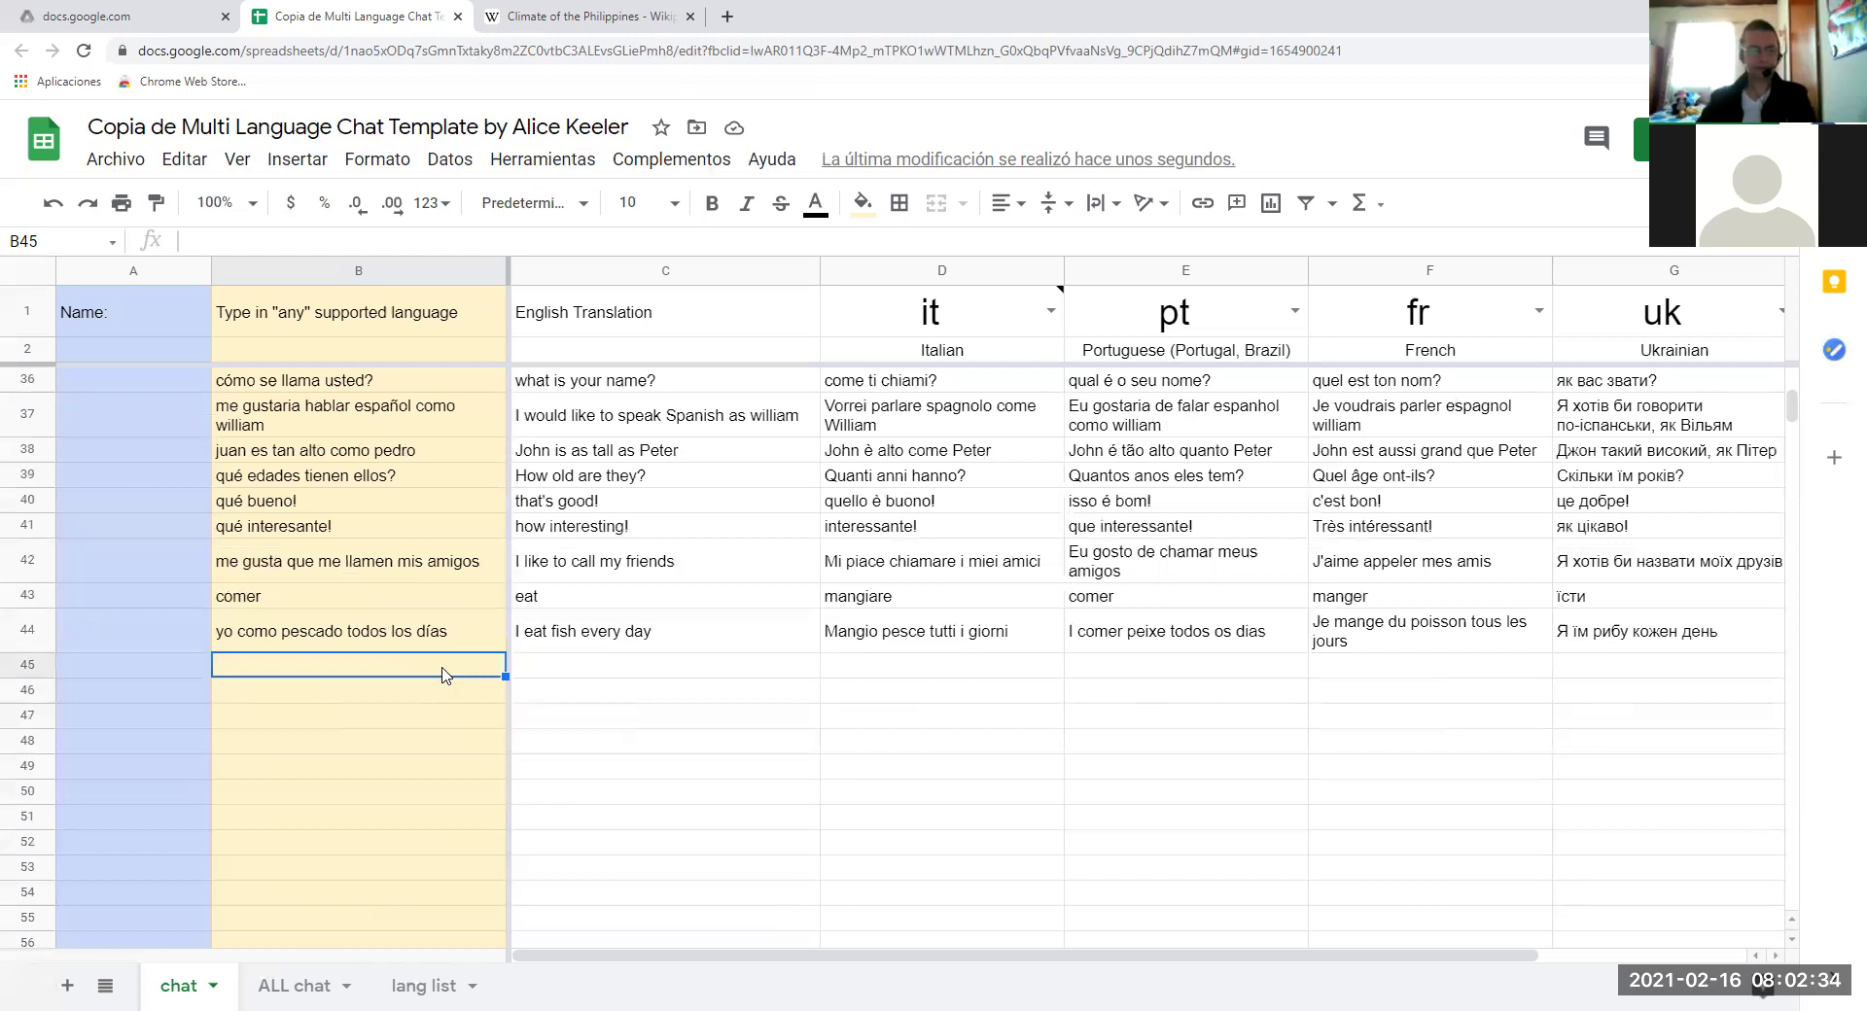
pyautogui.write('c')
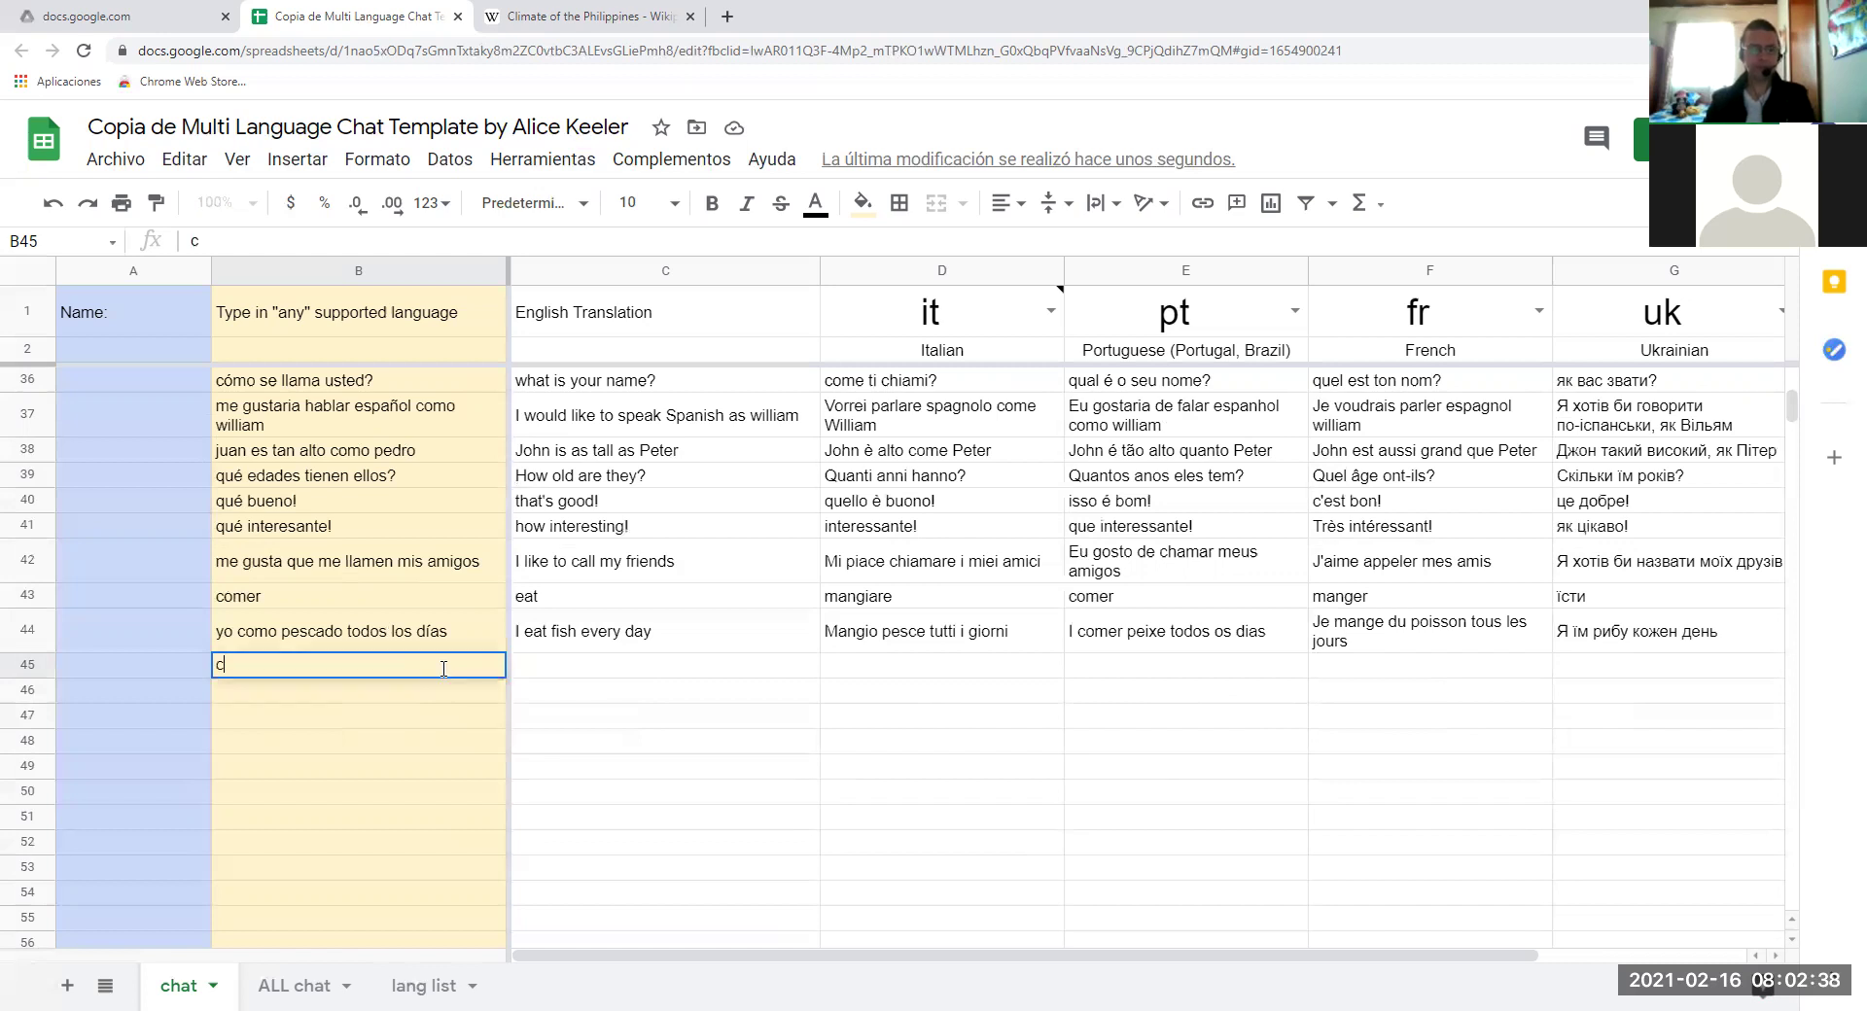
pyautogui.write('om')
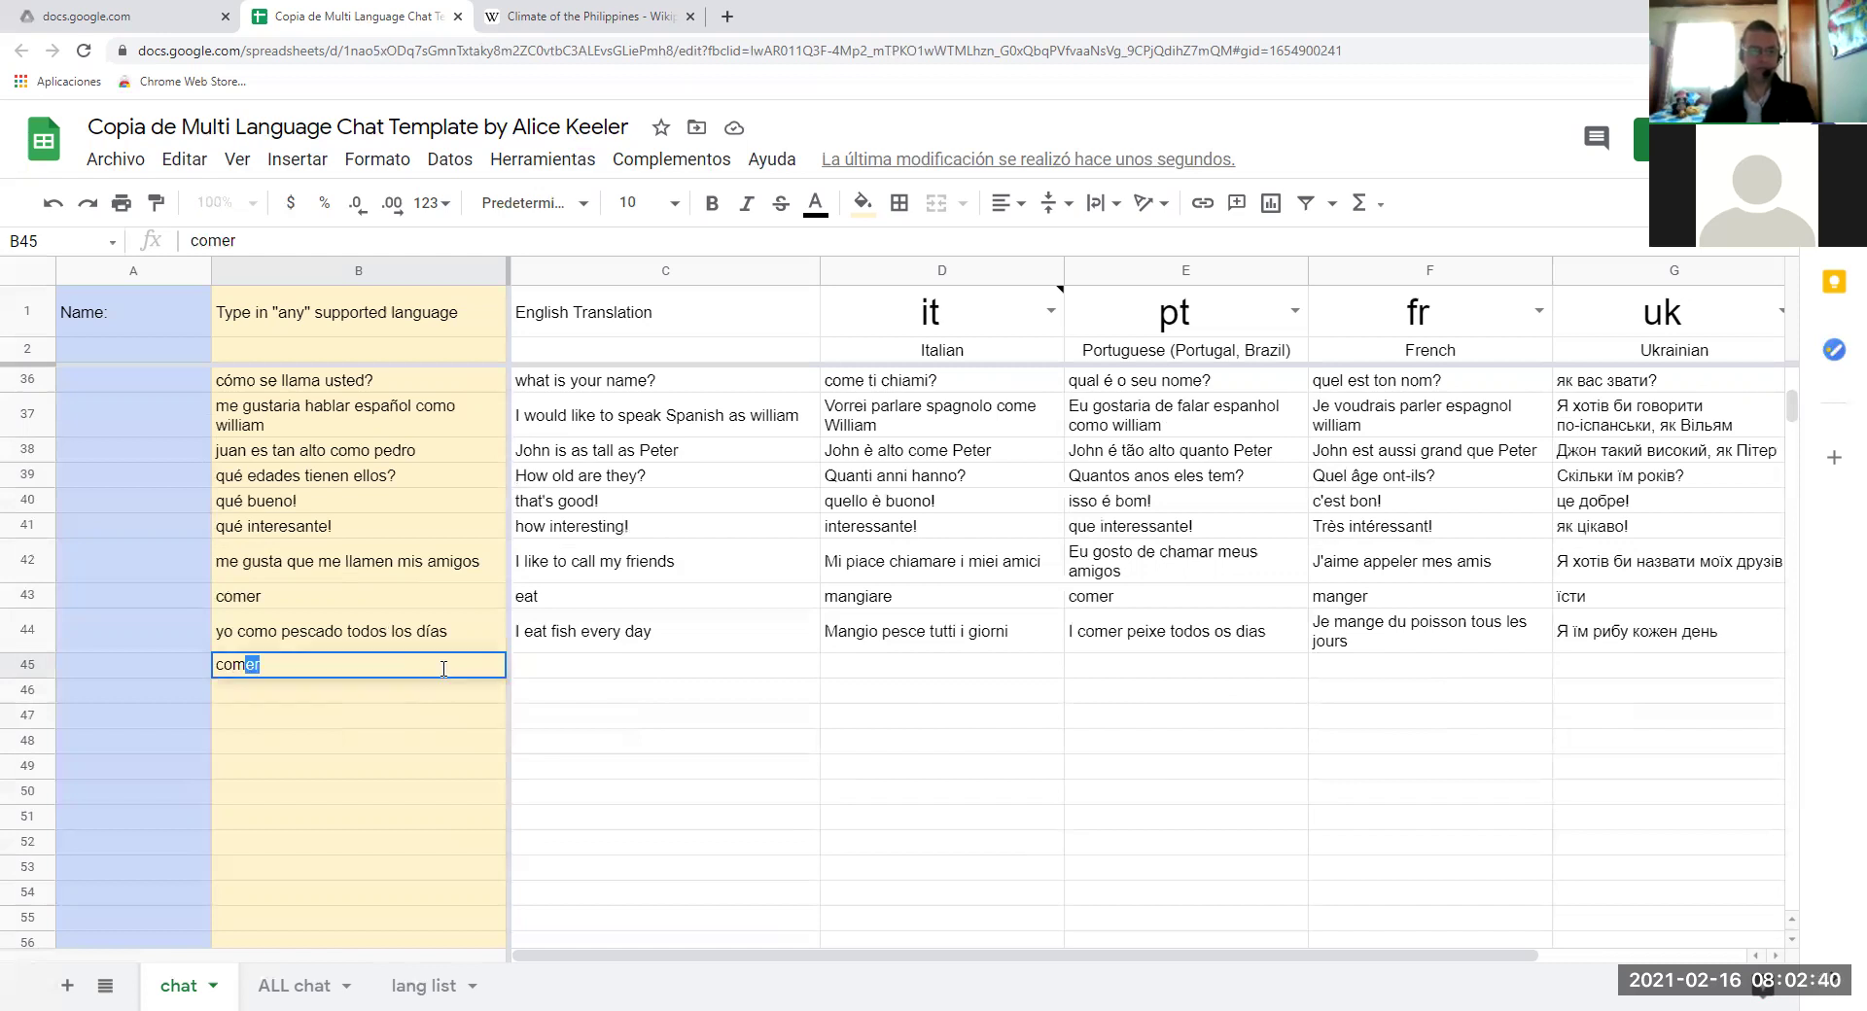
pyautogui.write('í at')
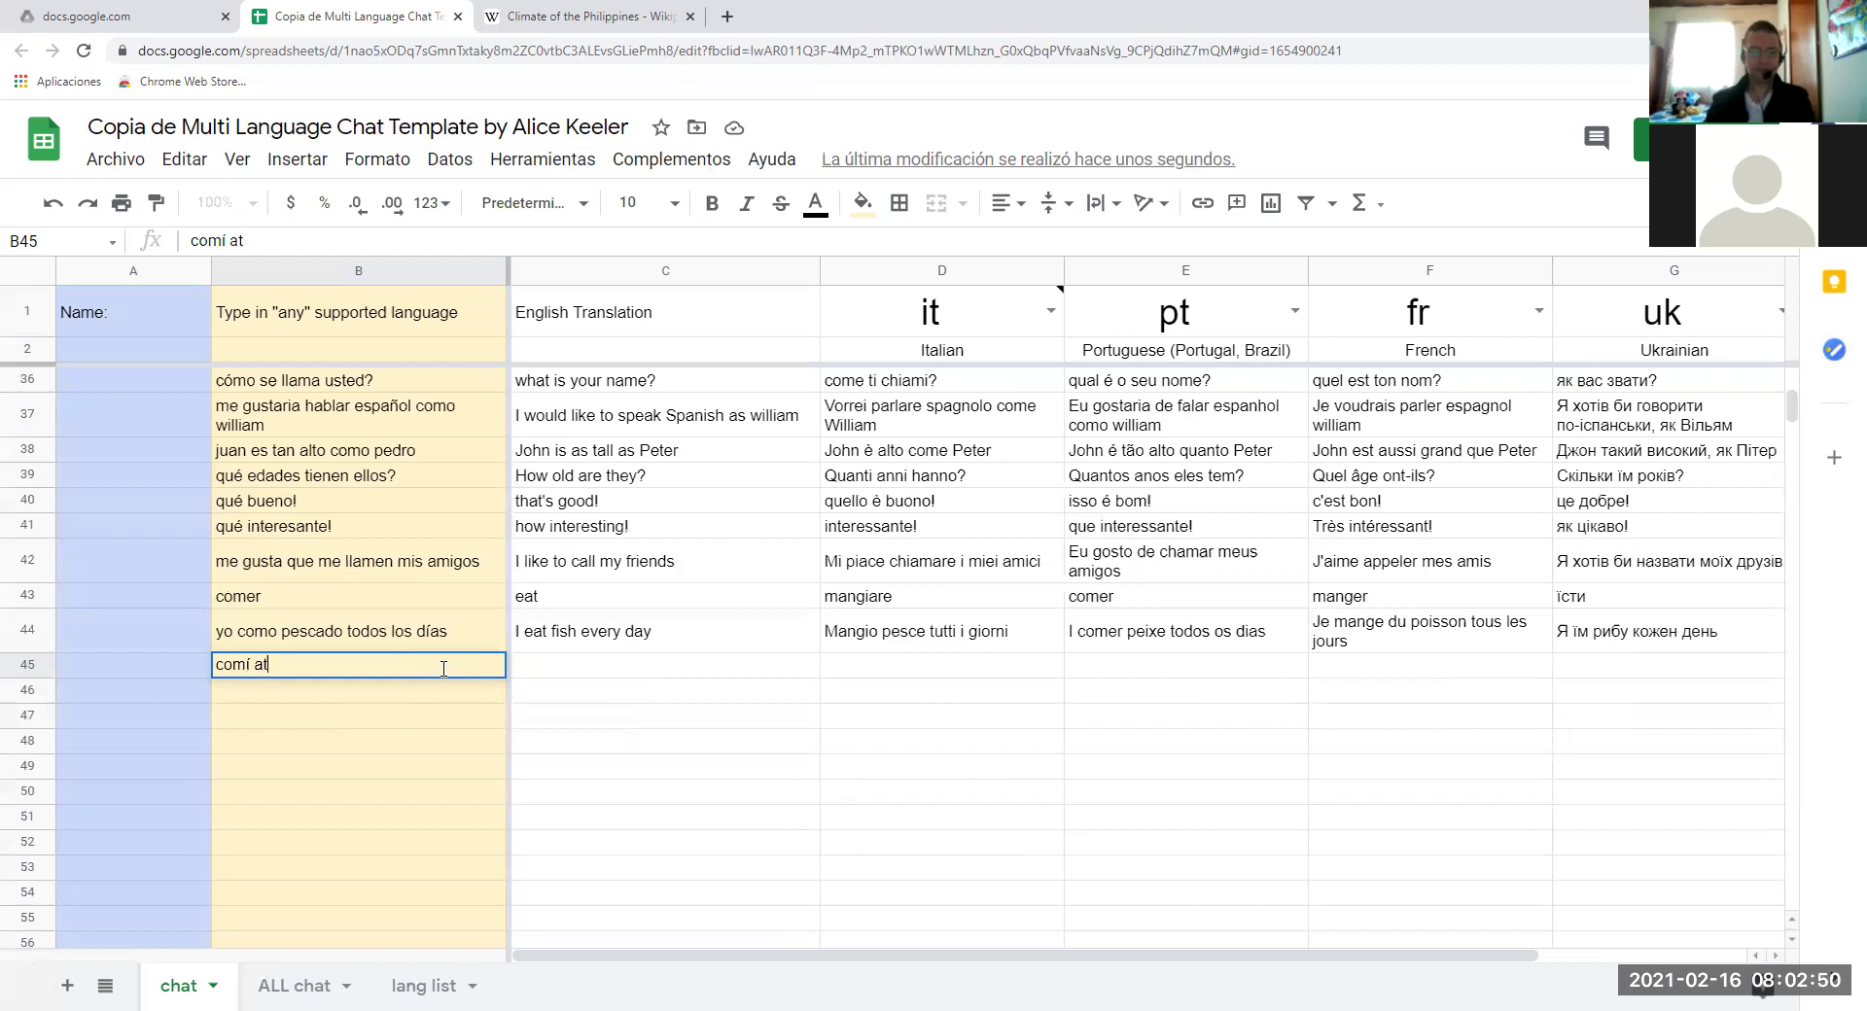
pyautogui.write('ún ayer')
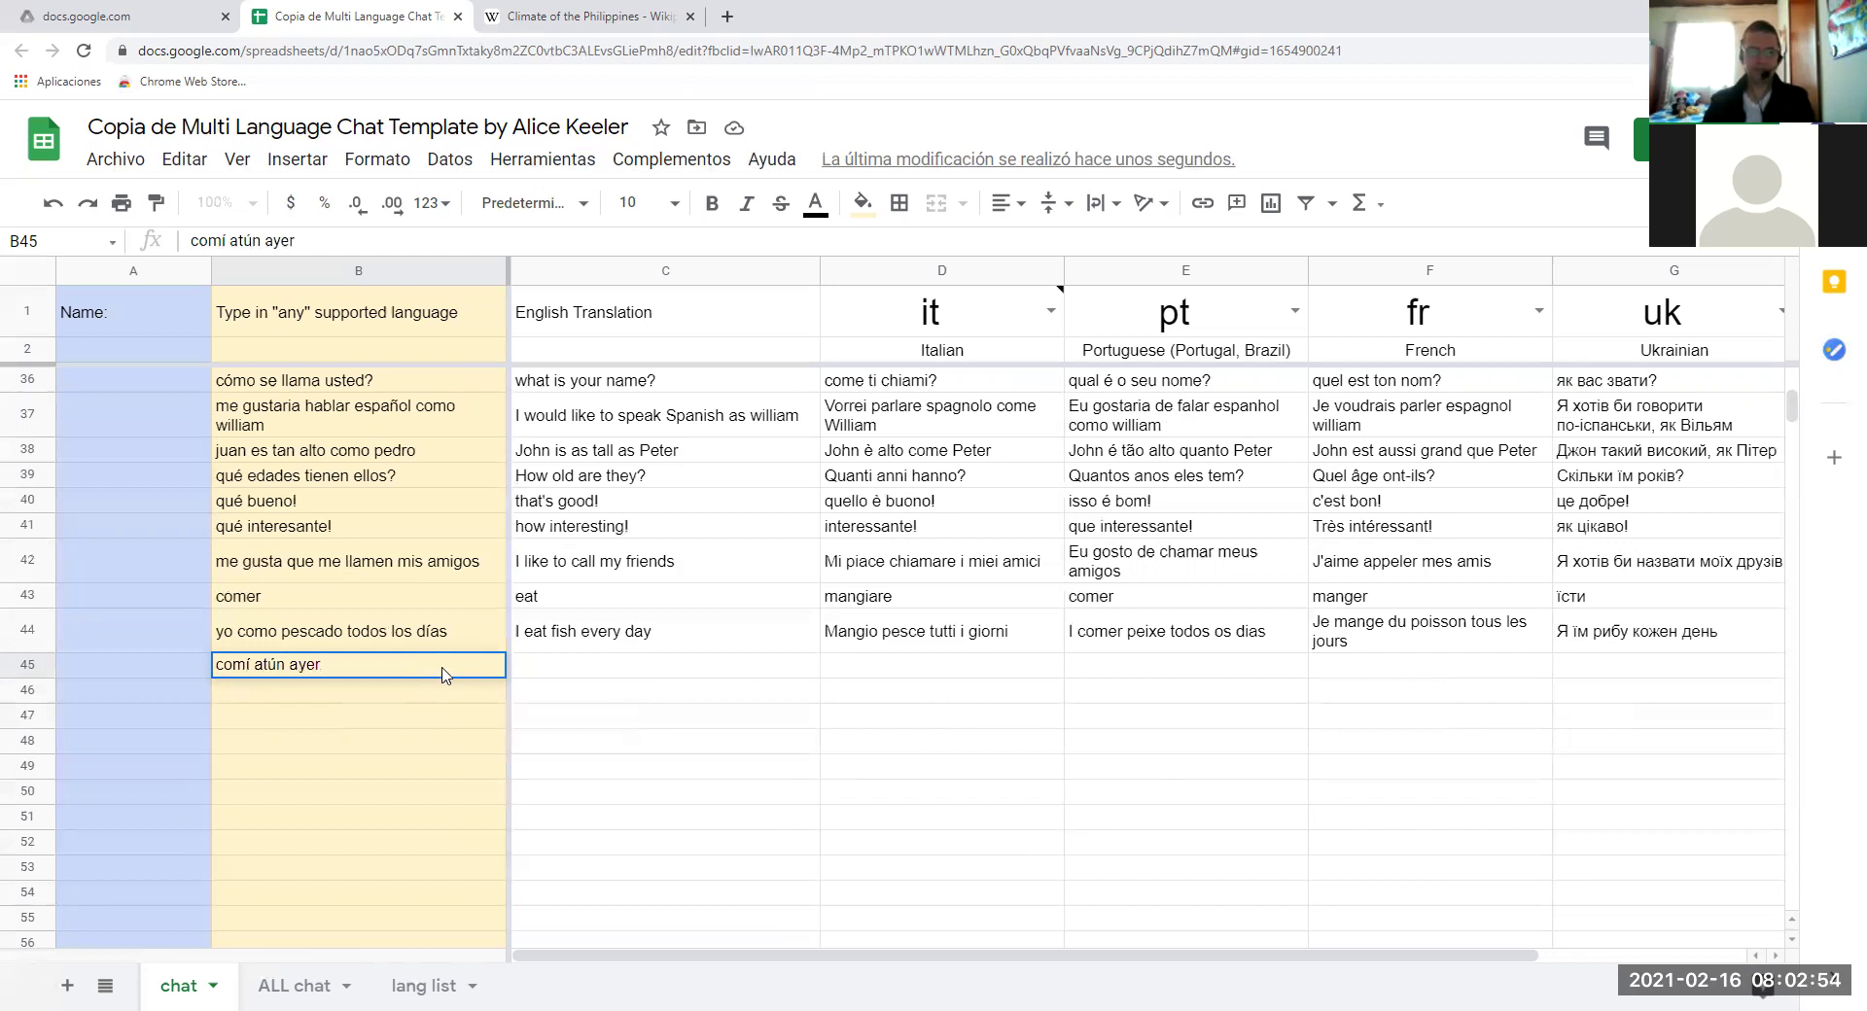
pyautogui.press('Return')
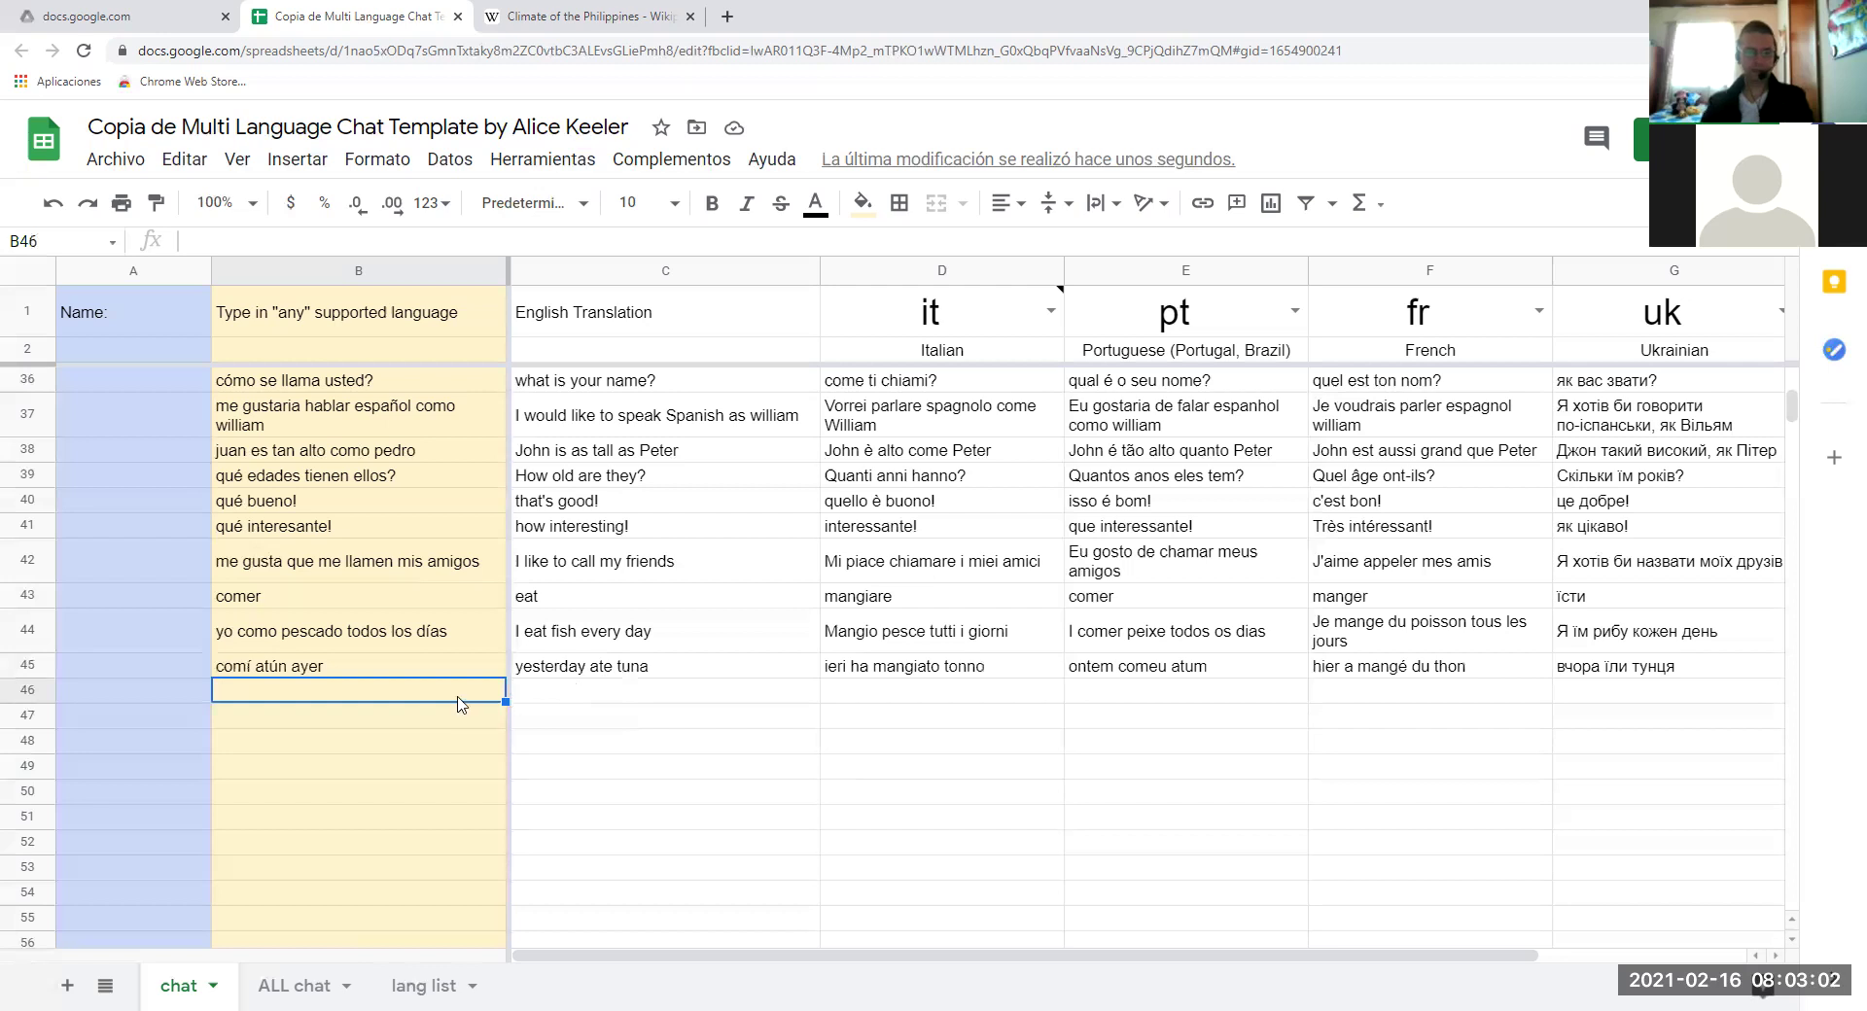
# Enter the question "comió ya usted?" in cell B46 for translation.
pyautogui.write('comió')
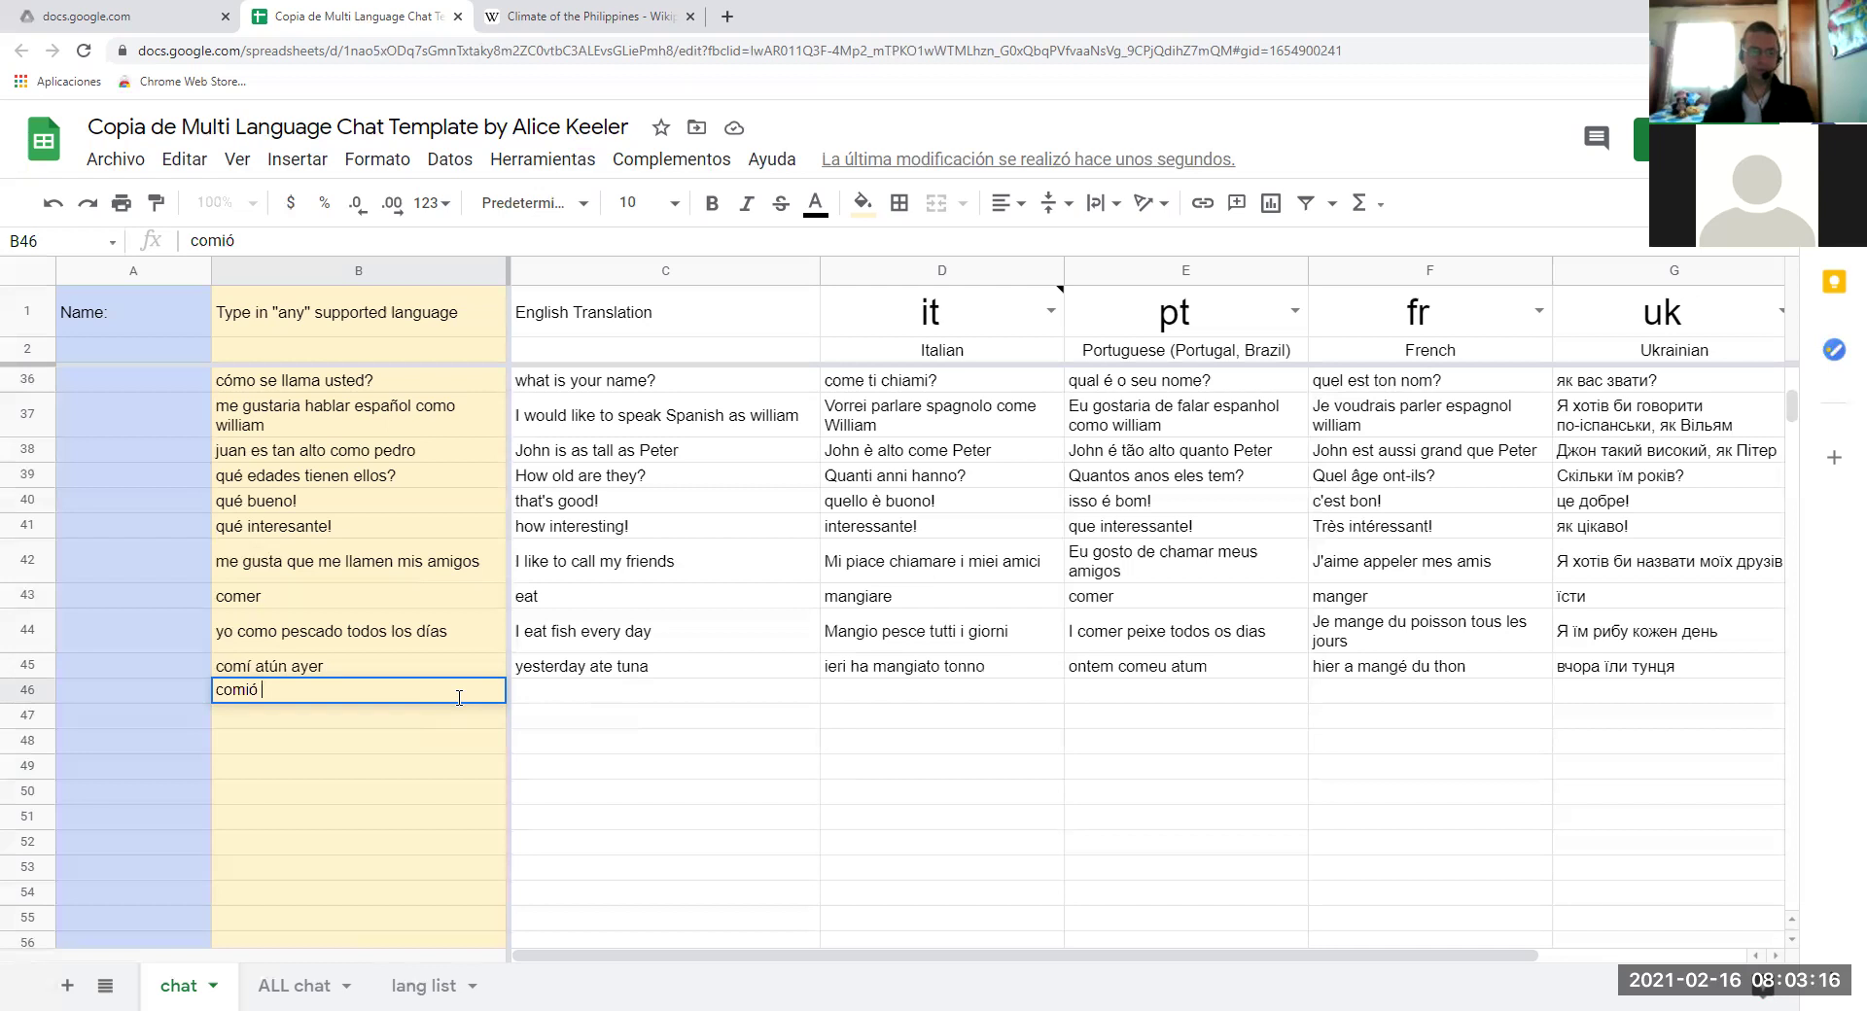
pyautogui.write('ya usted?')
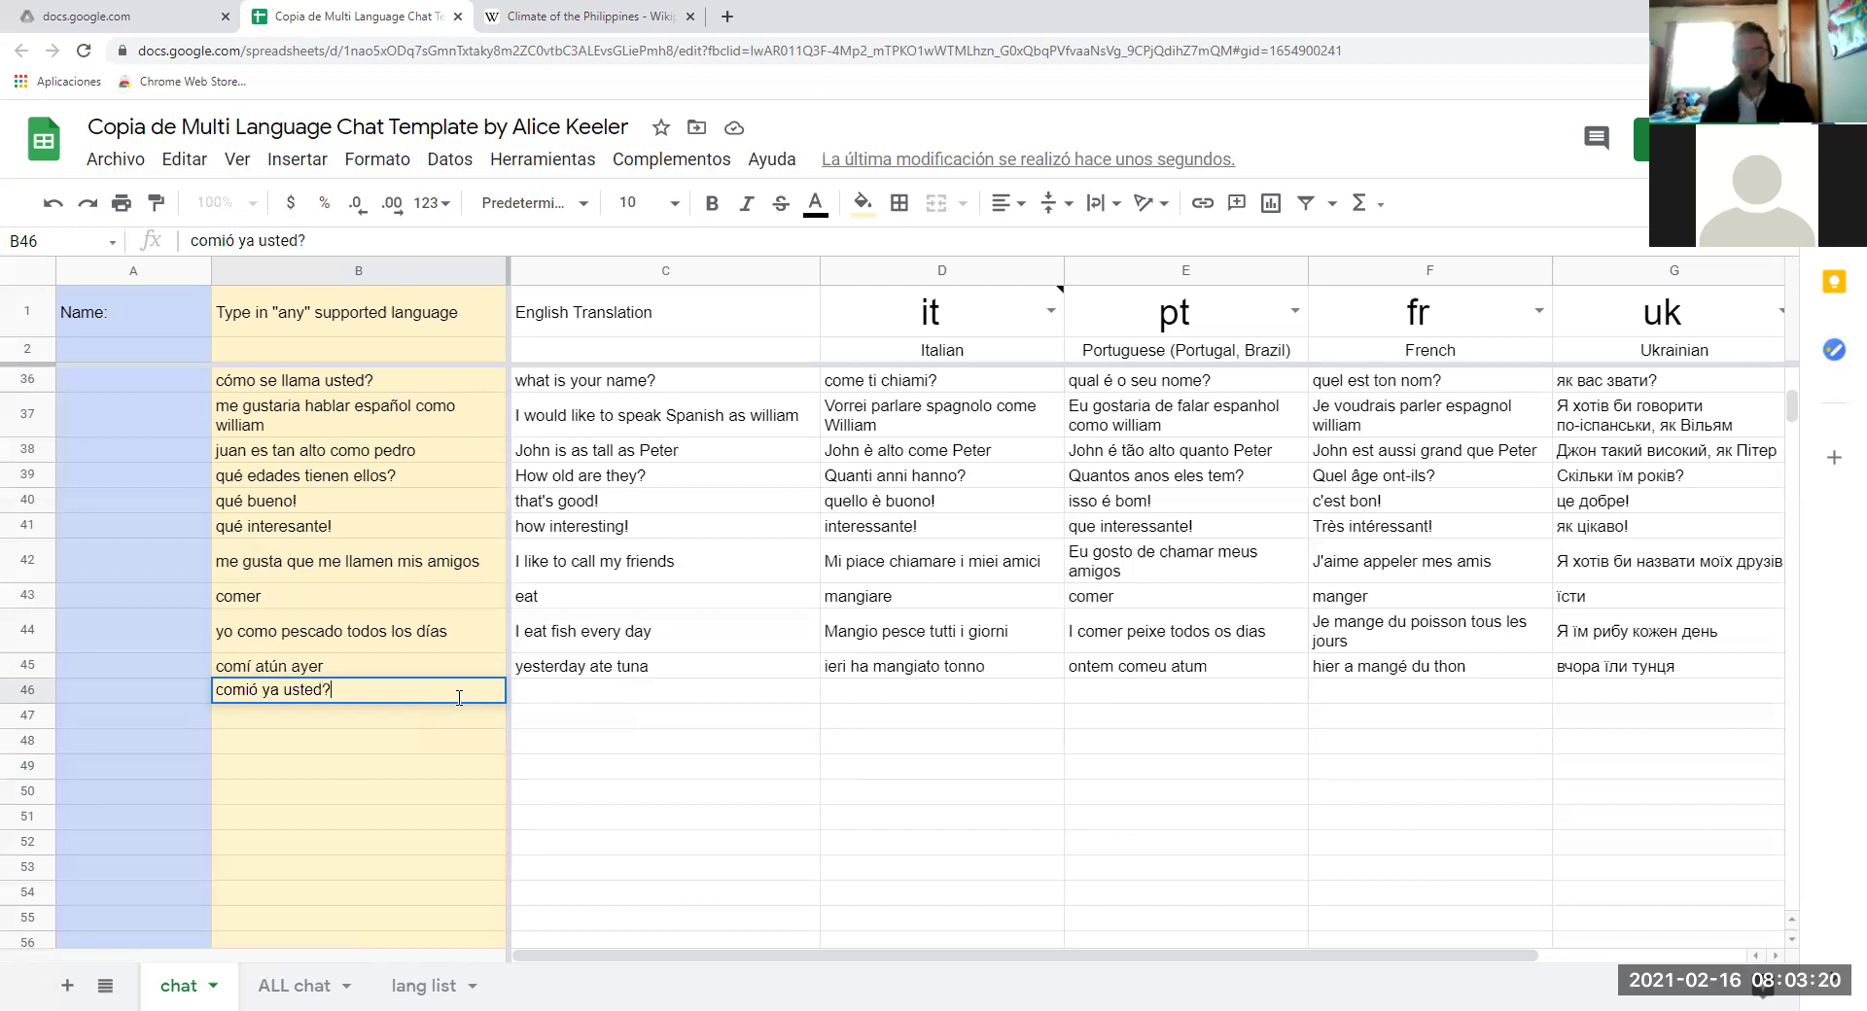
pyautogui.press('Return')
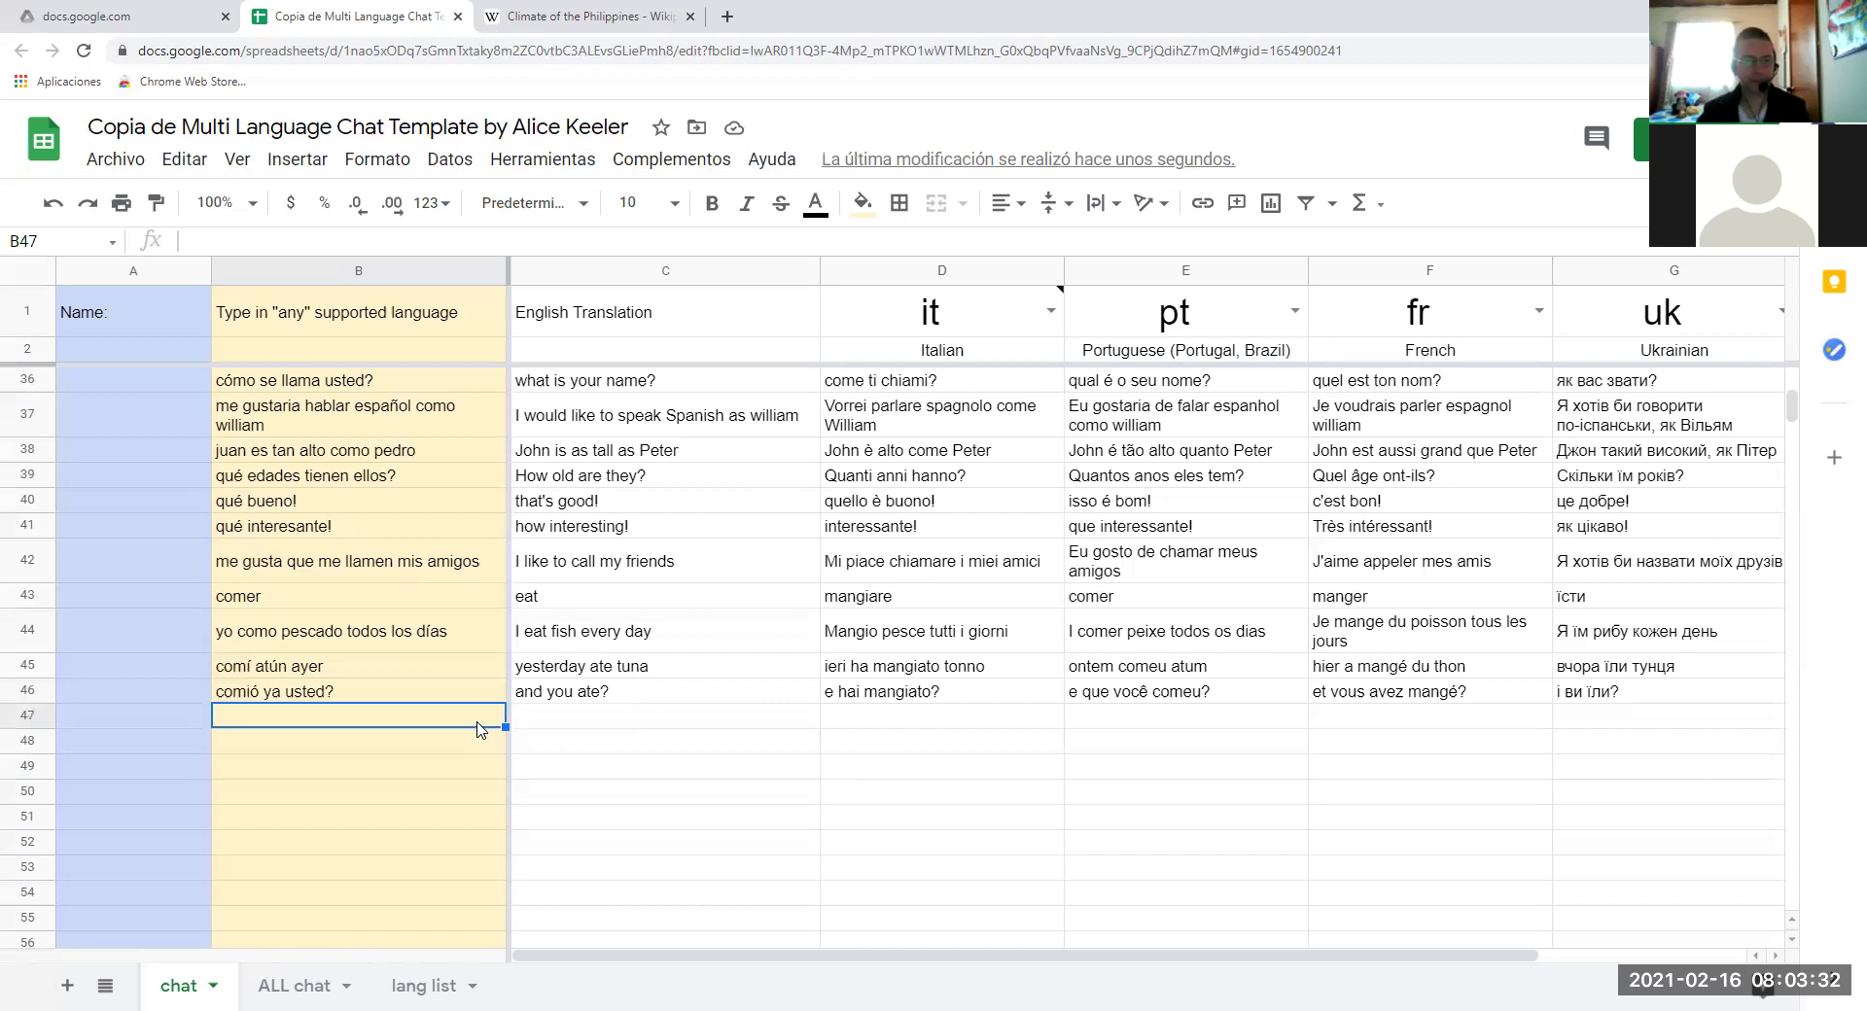
# Enter the answer "sí ya comí mi cena" in cell B47 for translation.
pyautogui.hotkey('ctrl', 'c')
pyautogui.write('sí ')
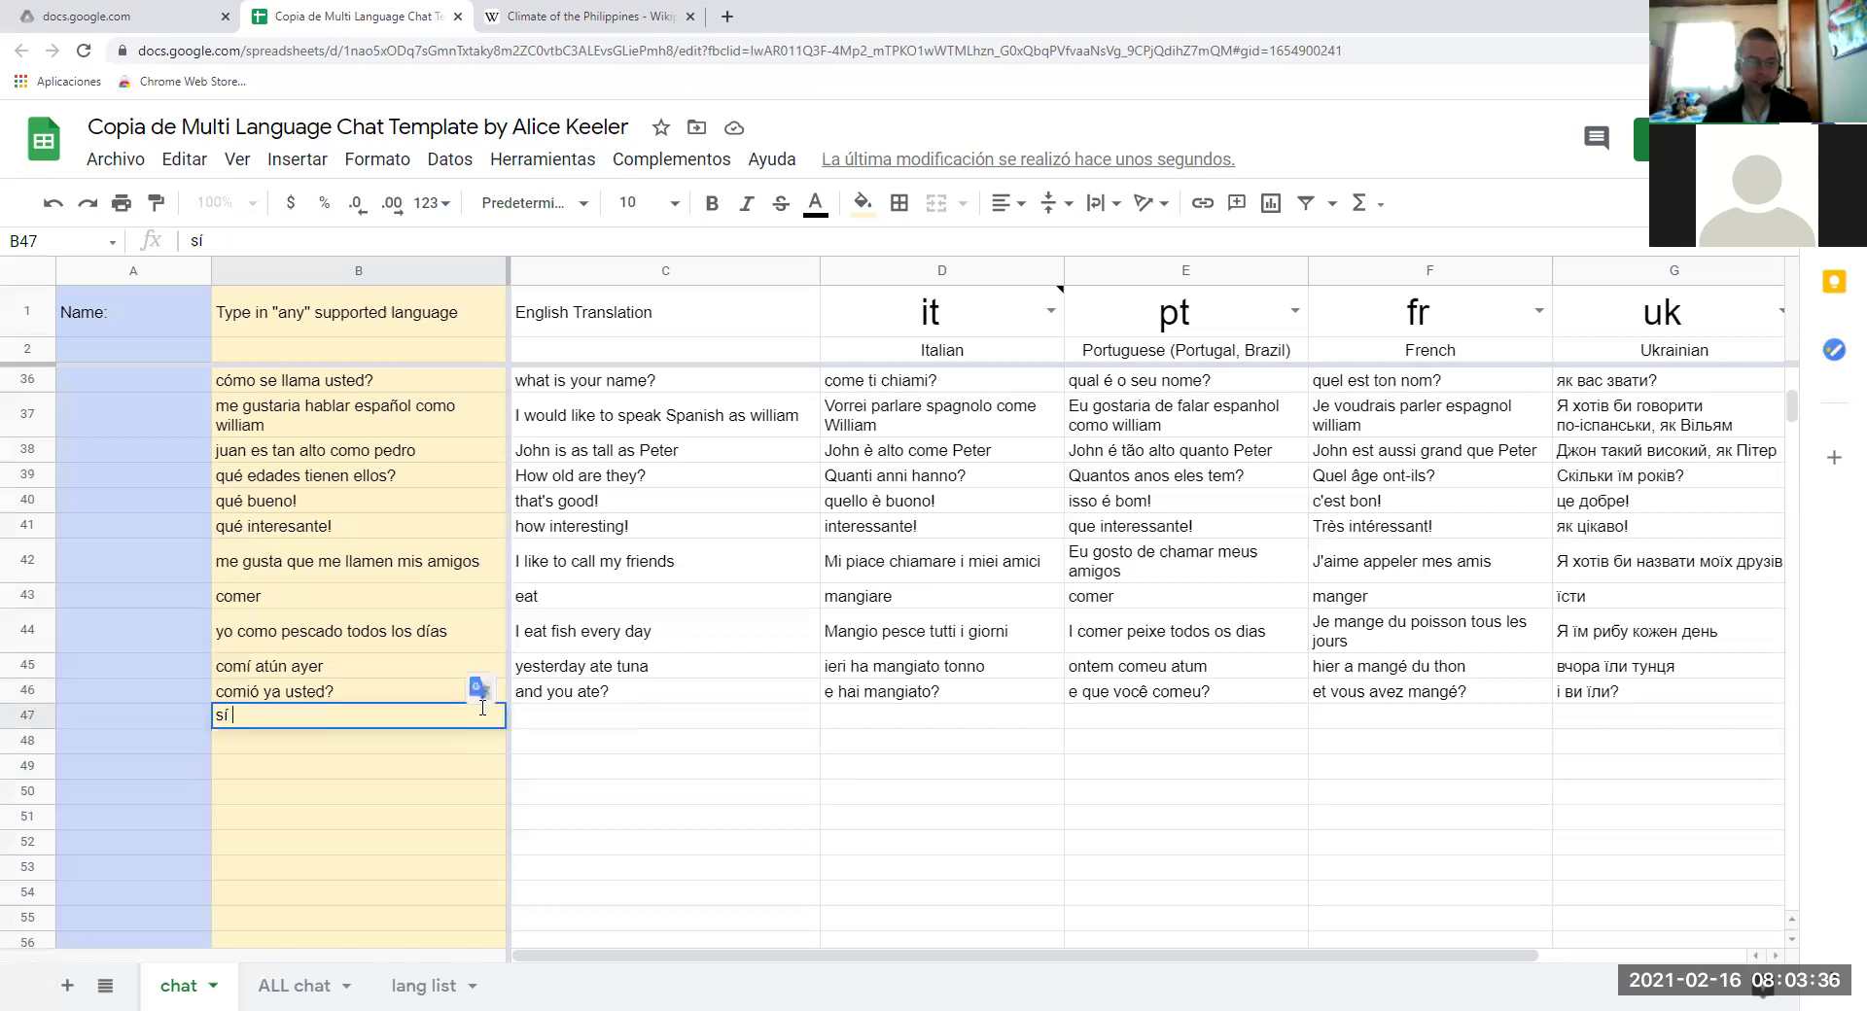
pyautogui.write('ya com')
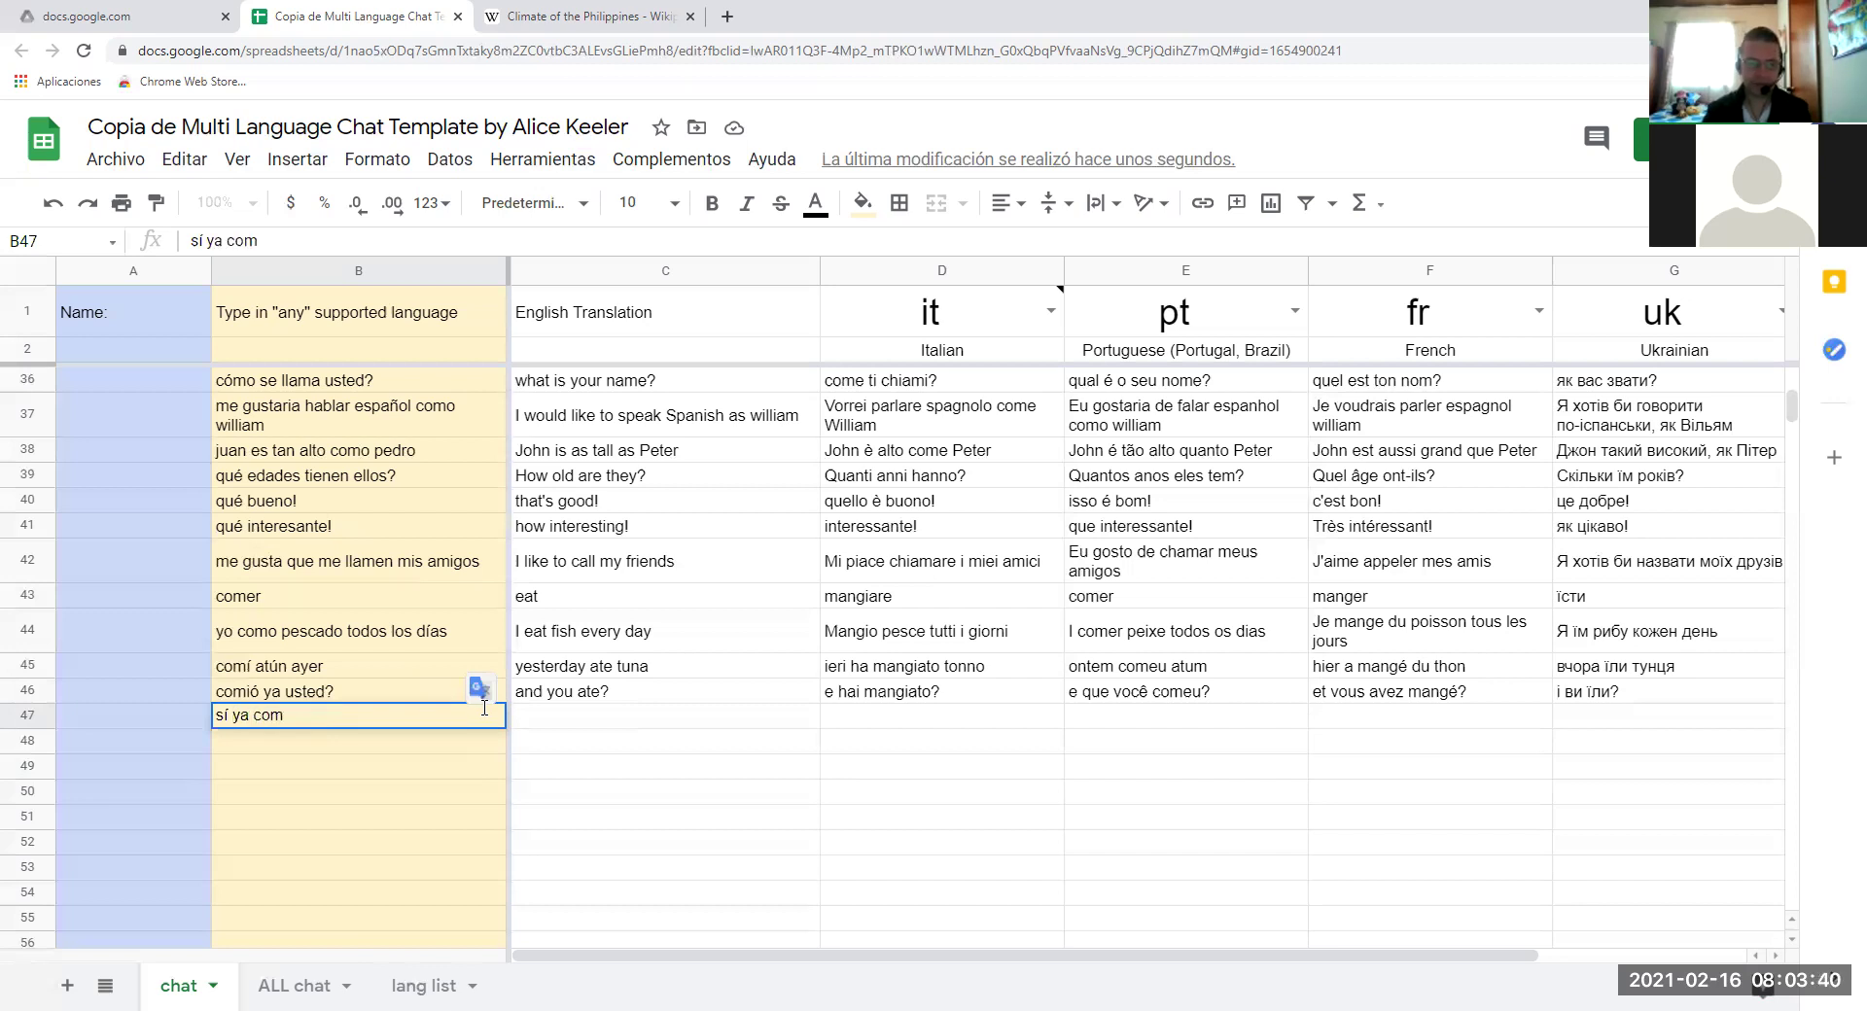
pyautogui.write('í')
pyautogui.write('mi c')
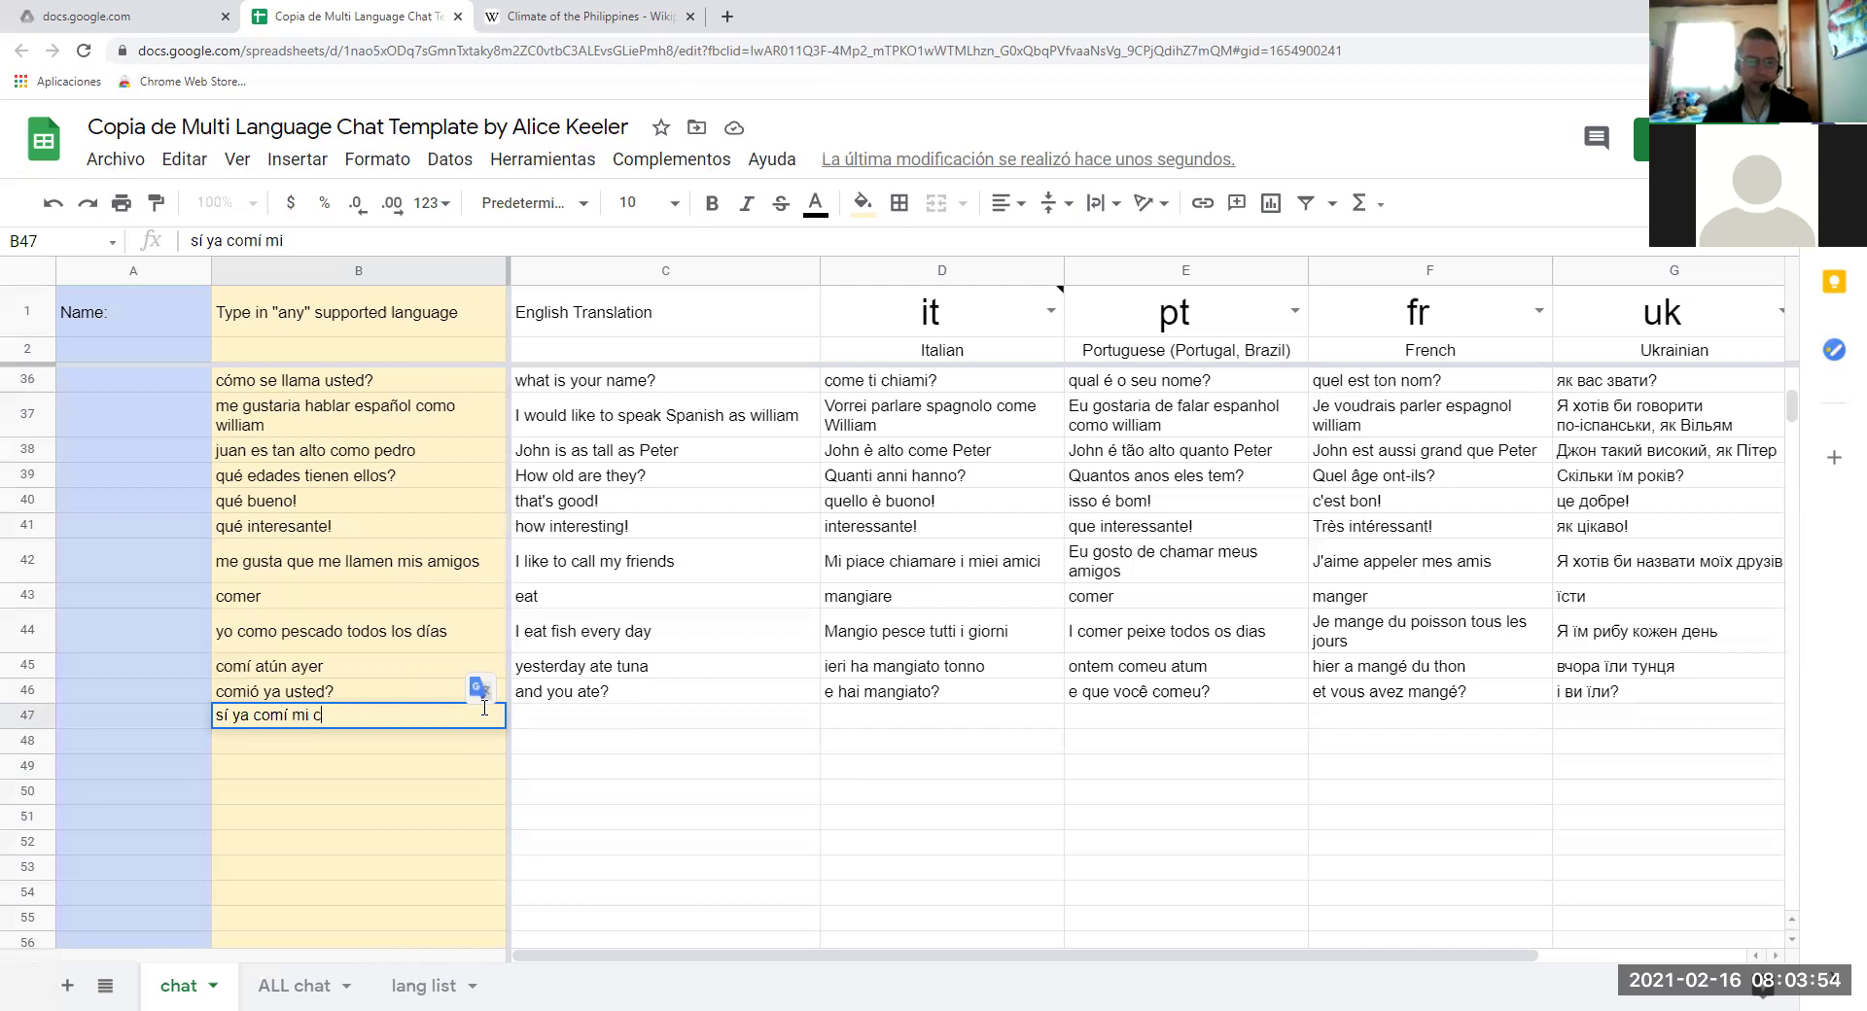
pyautogui.write('ena')
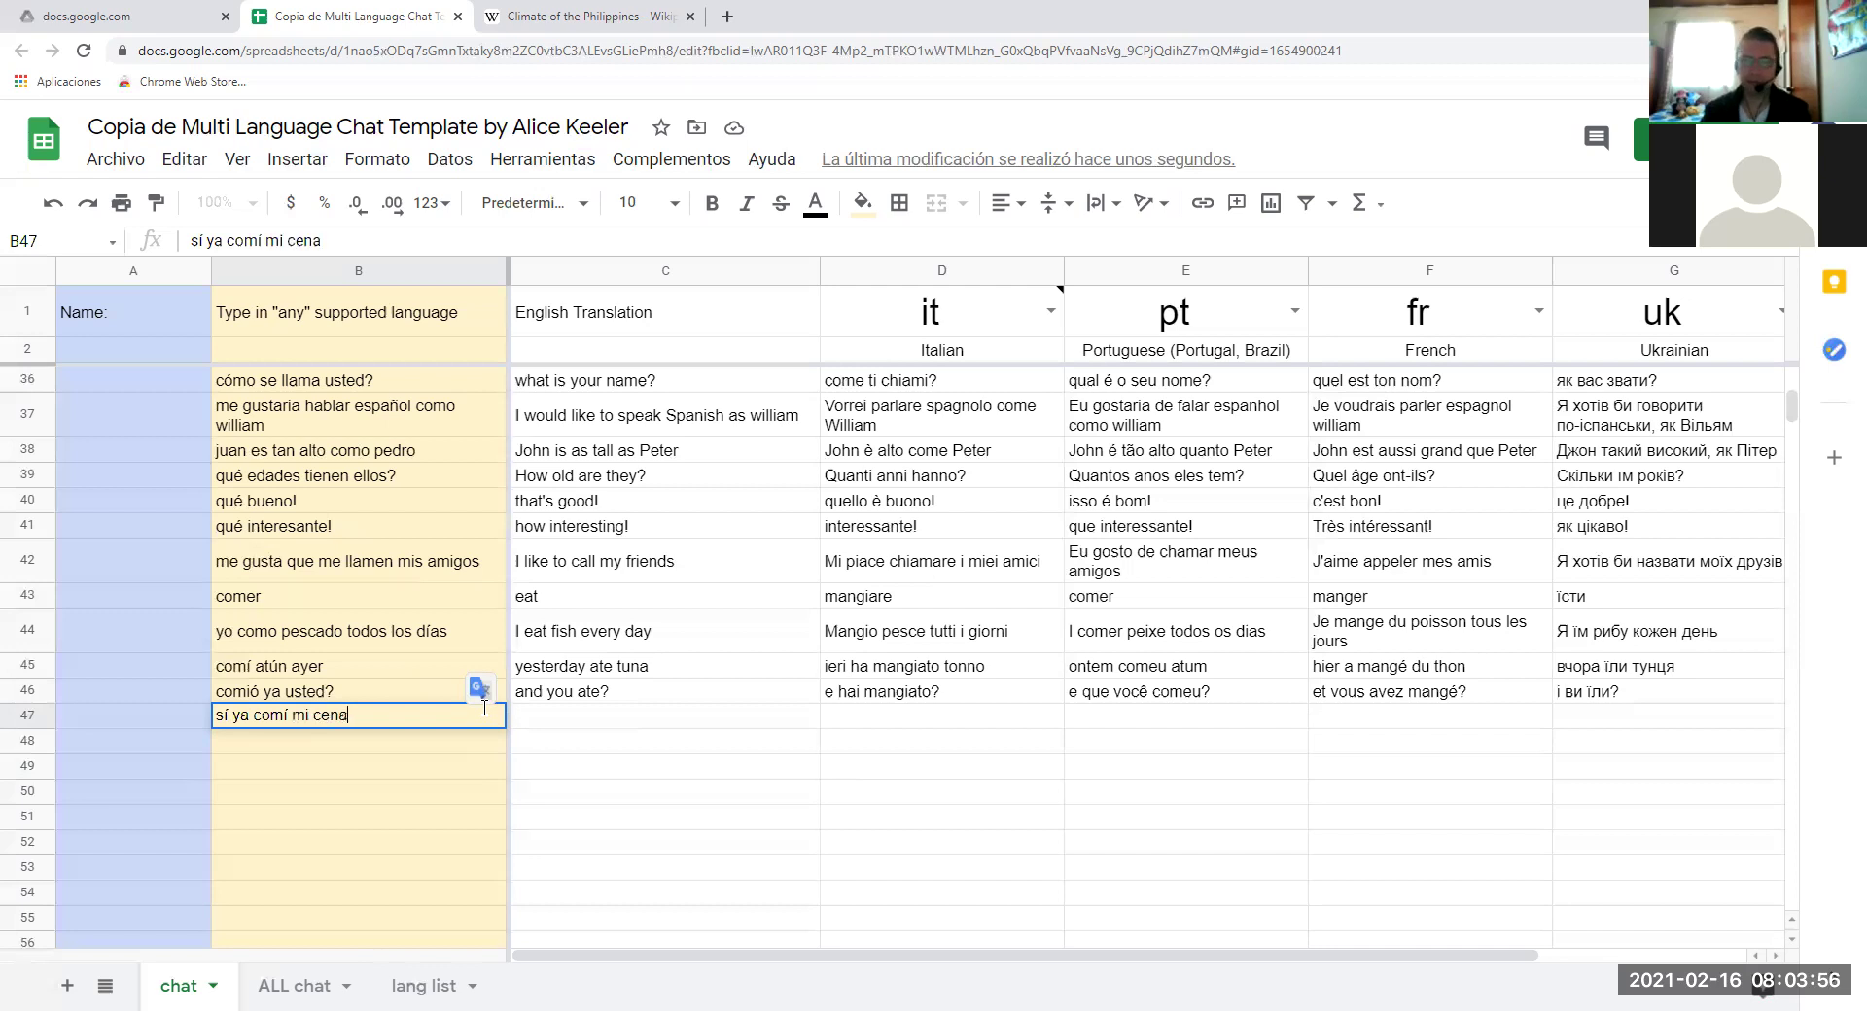
pyautogui.press('Return')
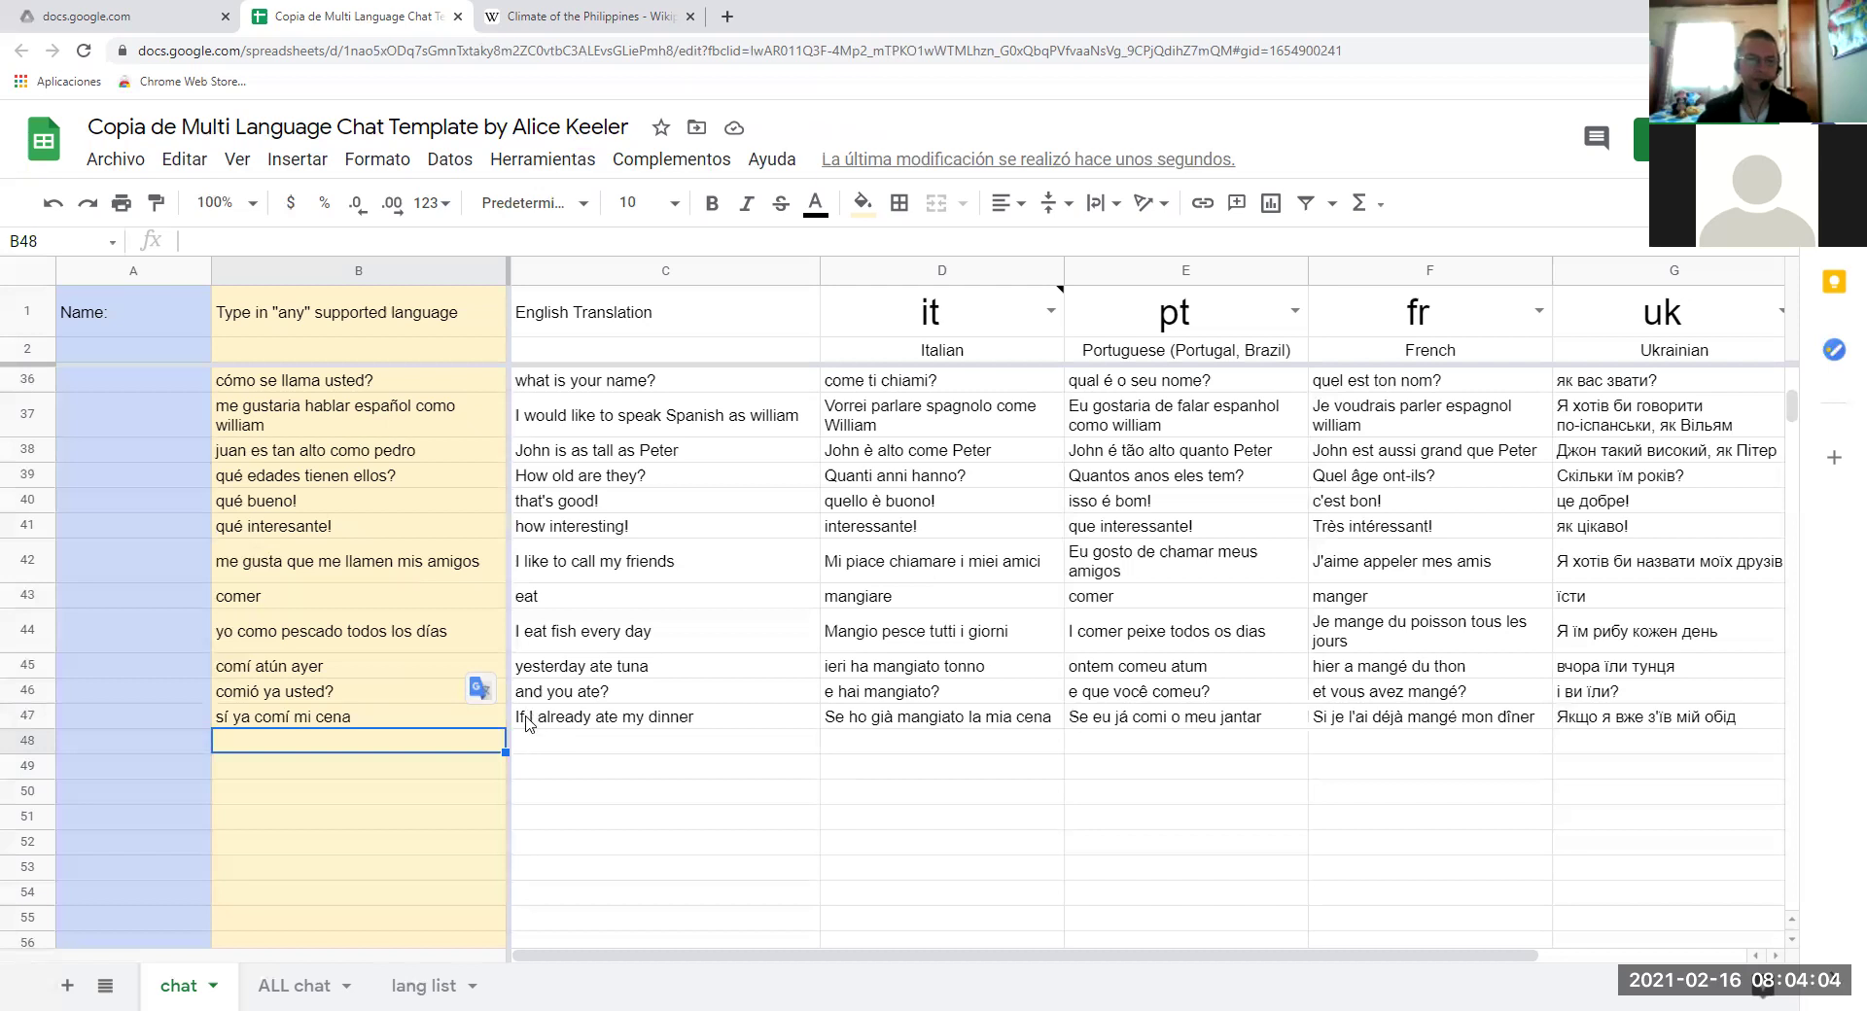
# Add a comma after "sí" in cell B47 so the answer reads "sí, ya comí mi cena".
pyautogui.click(526, 721)
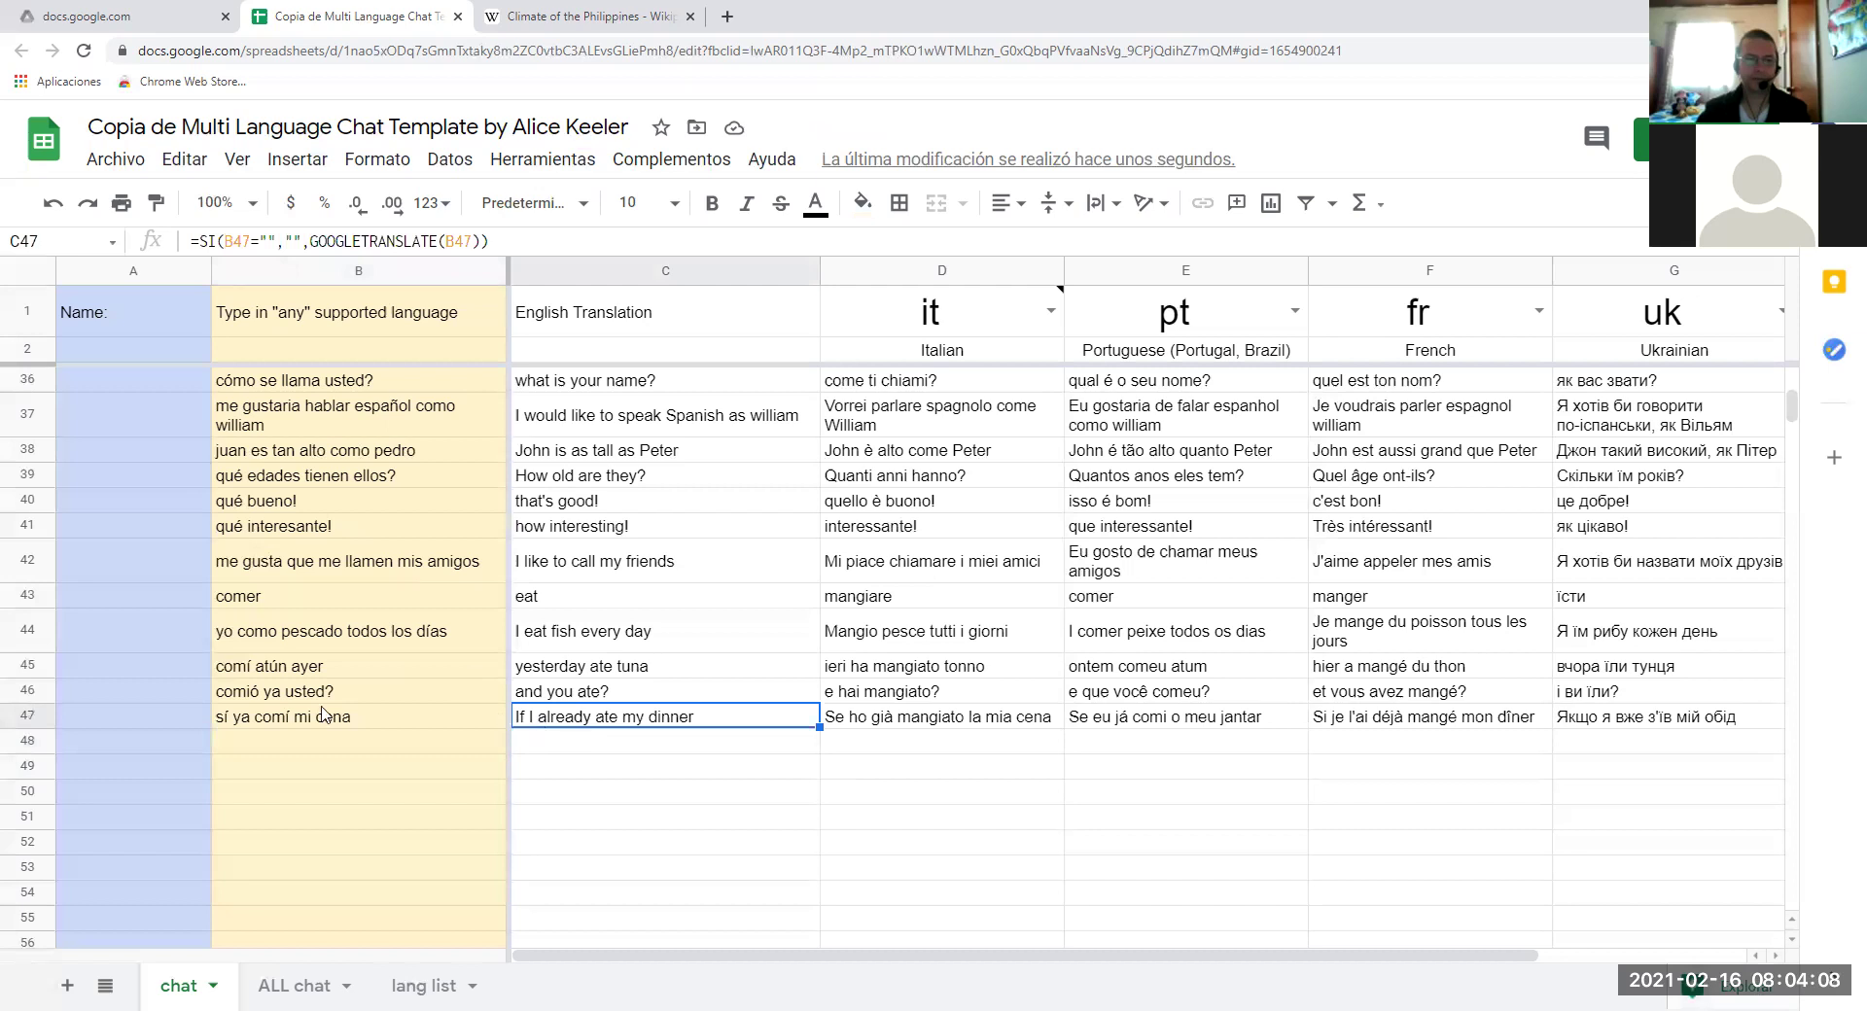
pyautogui.click(231, 720)
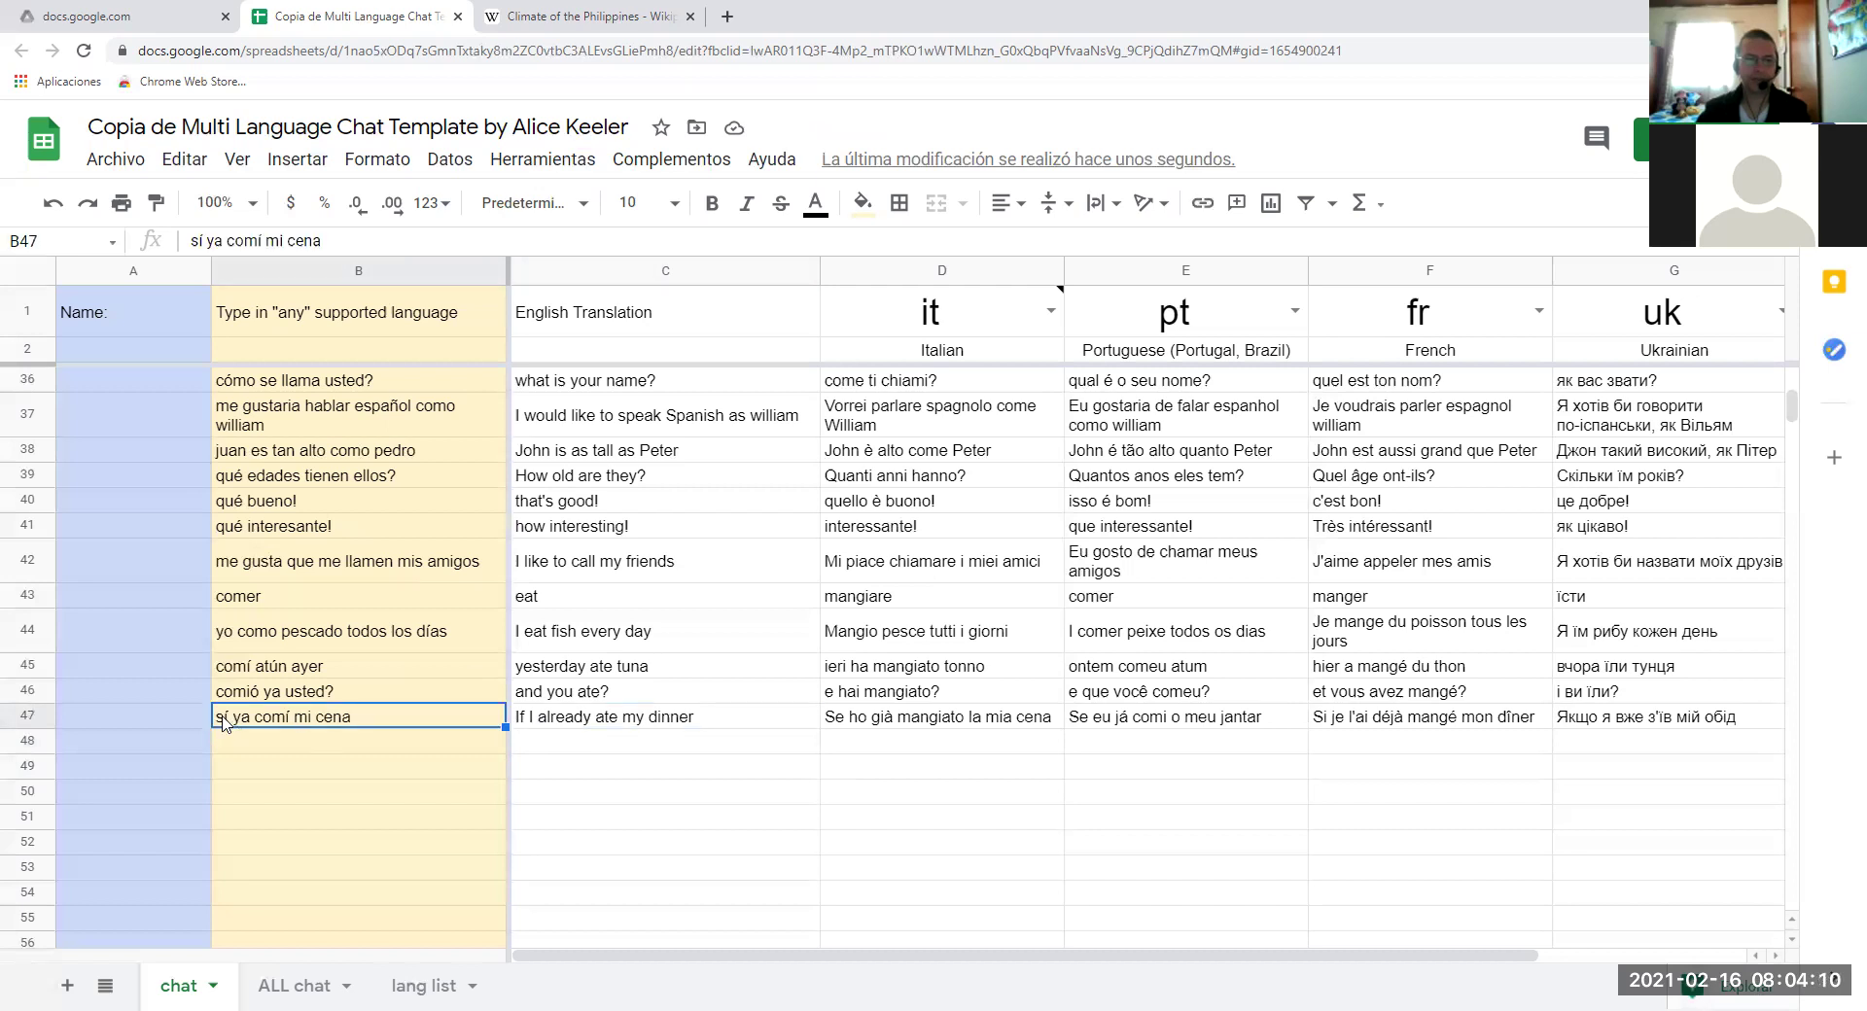
pyautogui.tripleClick(232, 716)
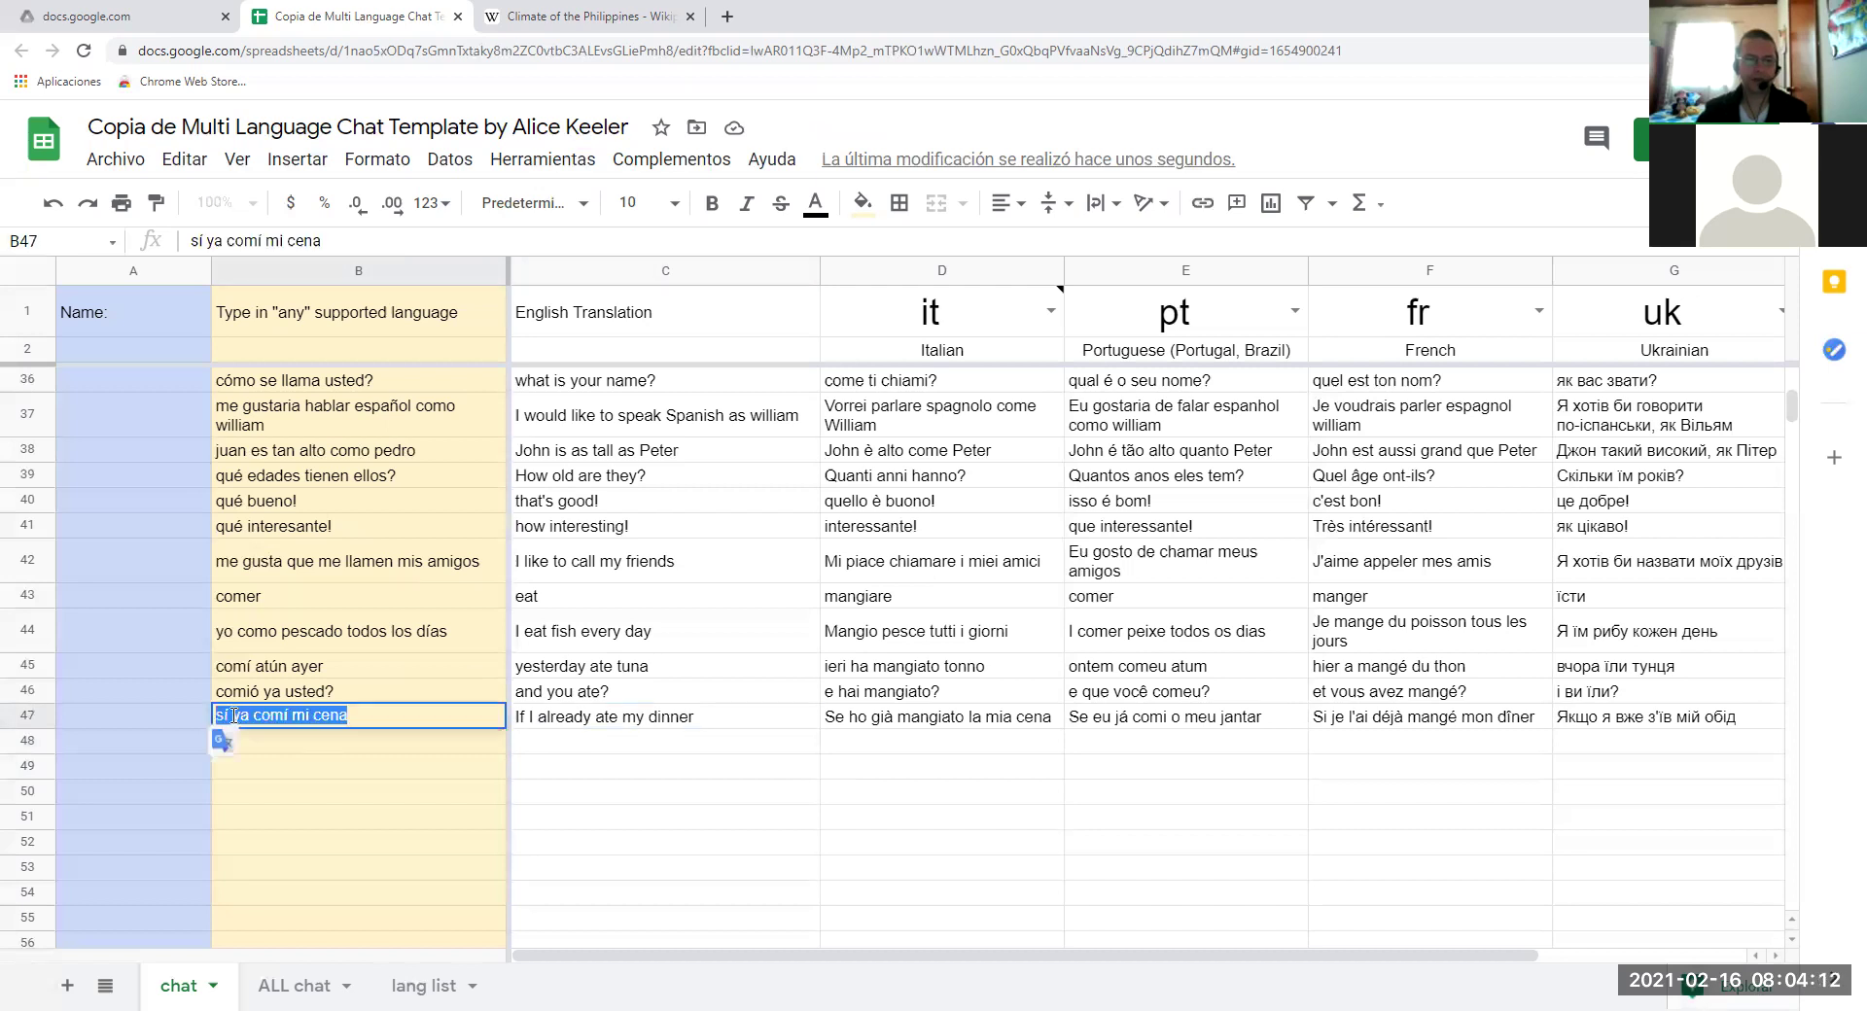
pyautogui.click(232, 716)
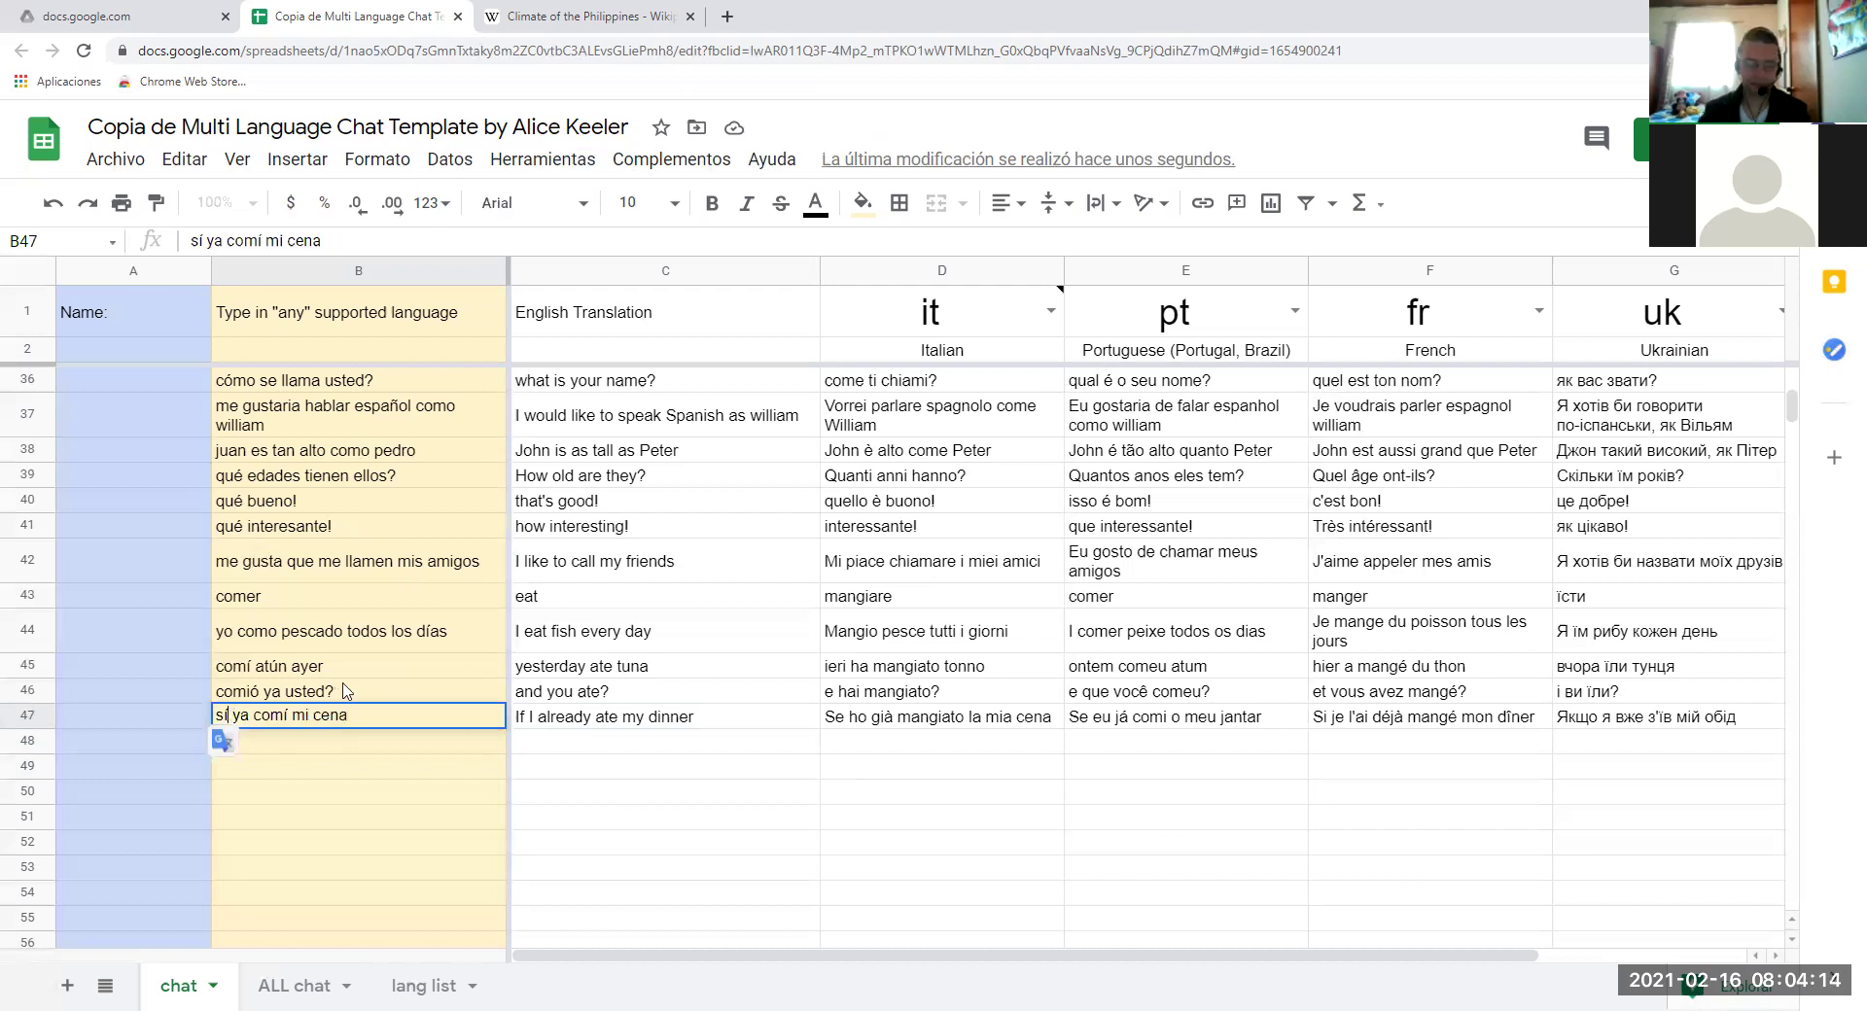
pyautogui.write(',')
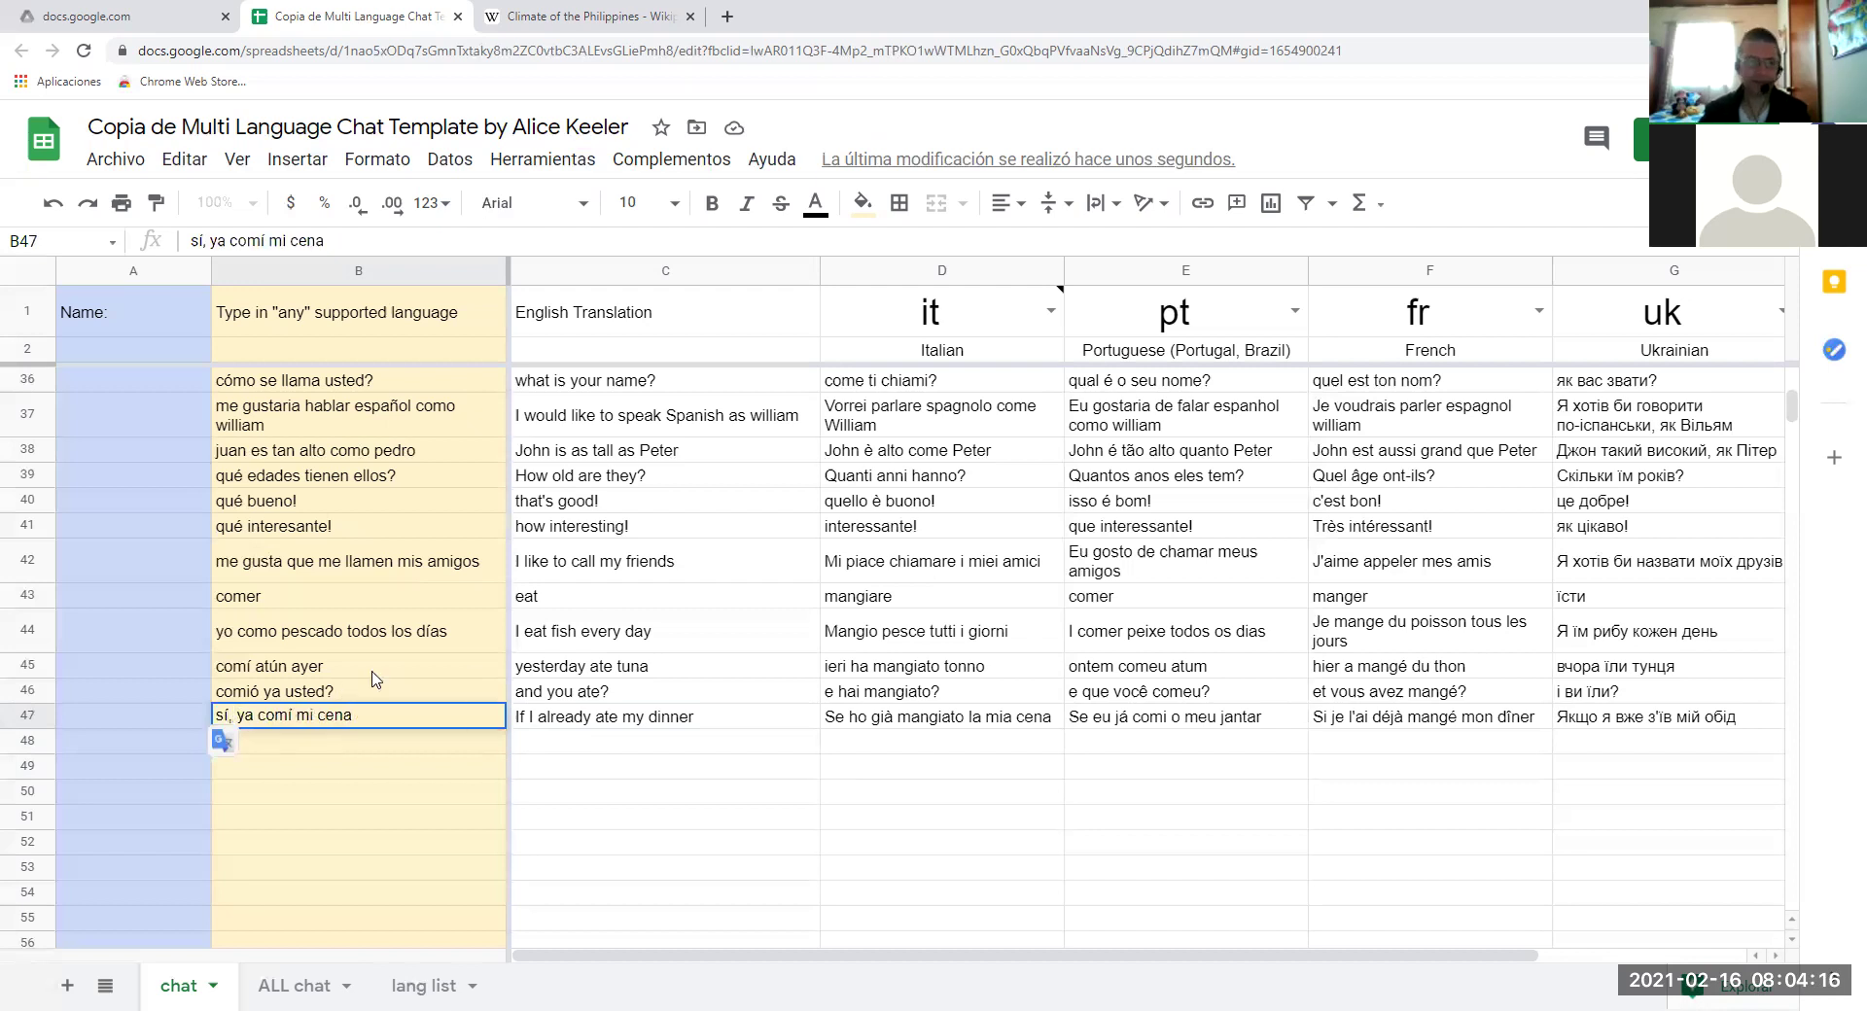
pyautogui.press('Return')
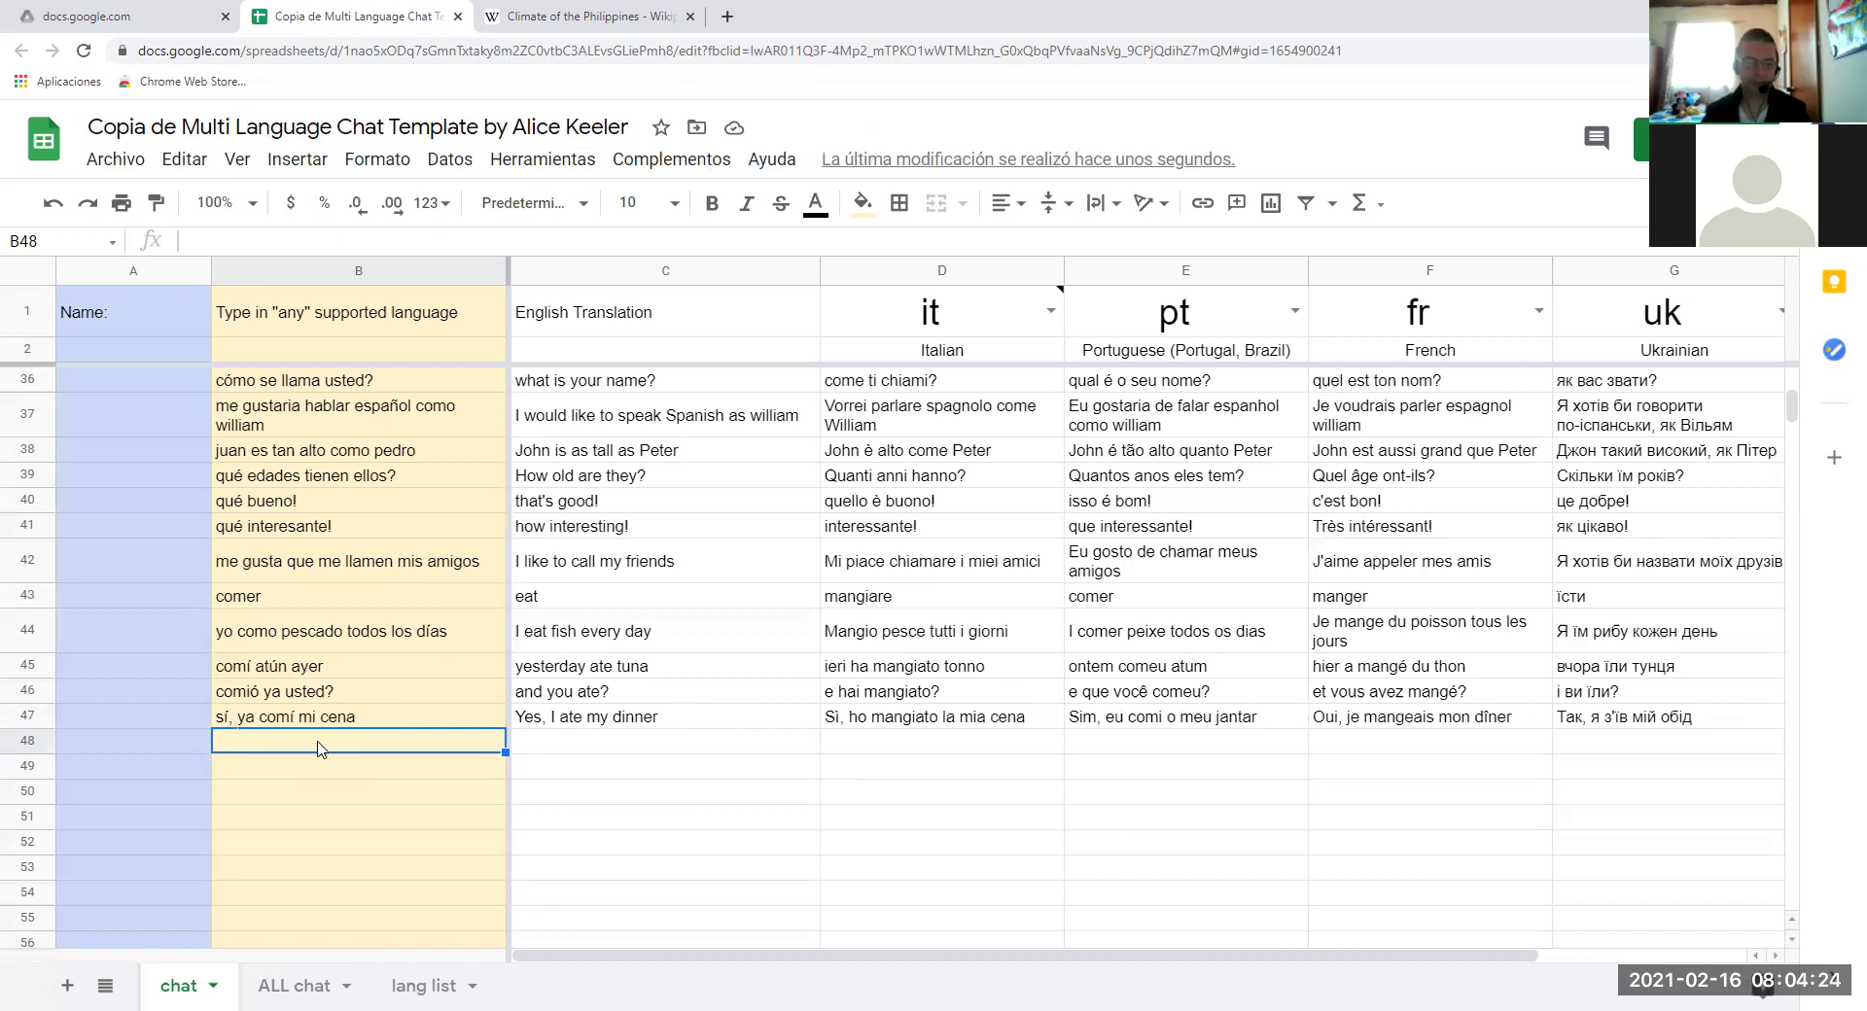
# Enter the unaccented word "si" in cell B48 for translation.
pyautogui.write('s')
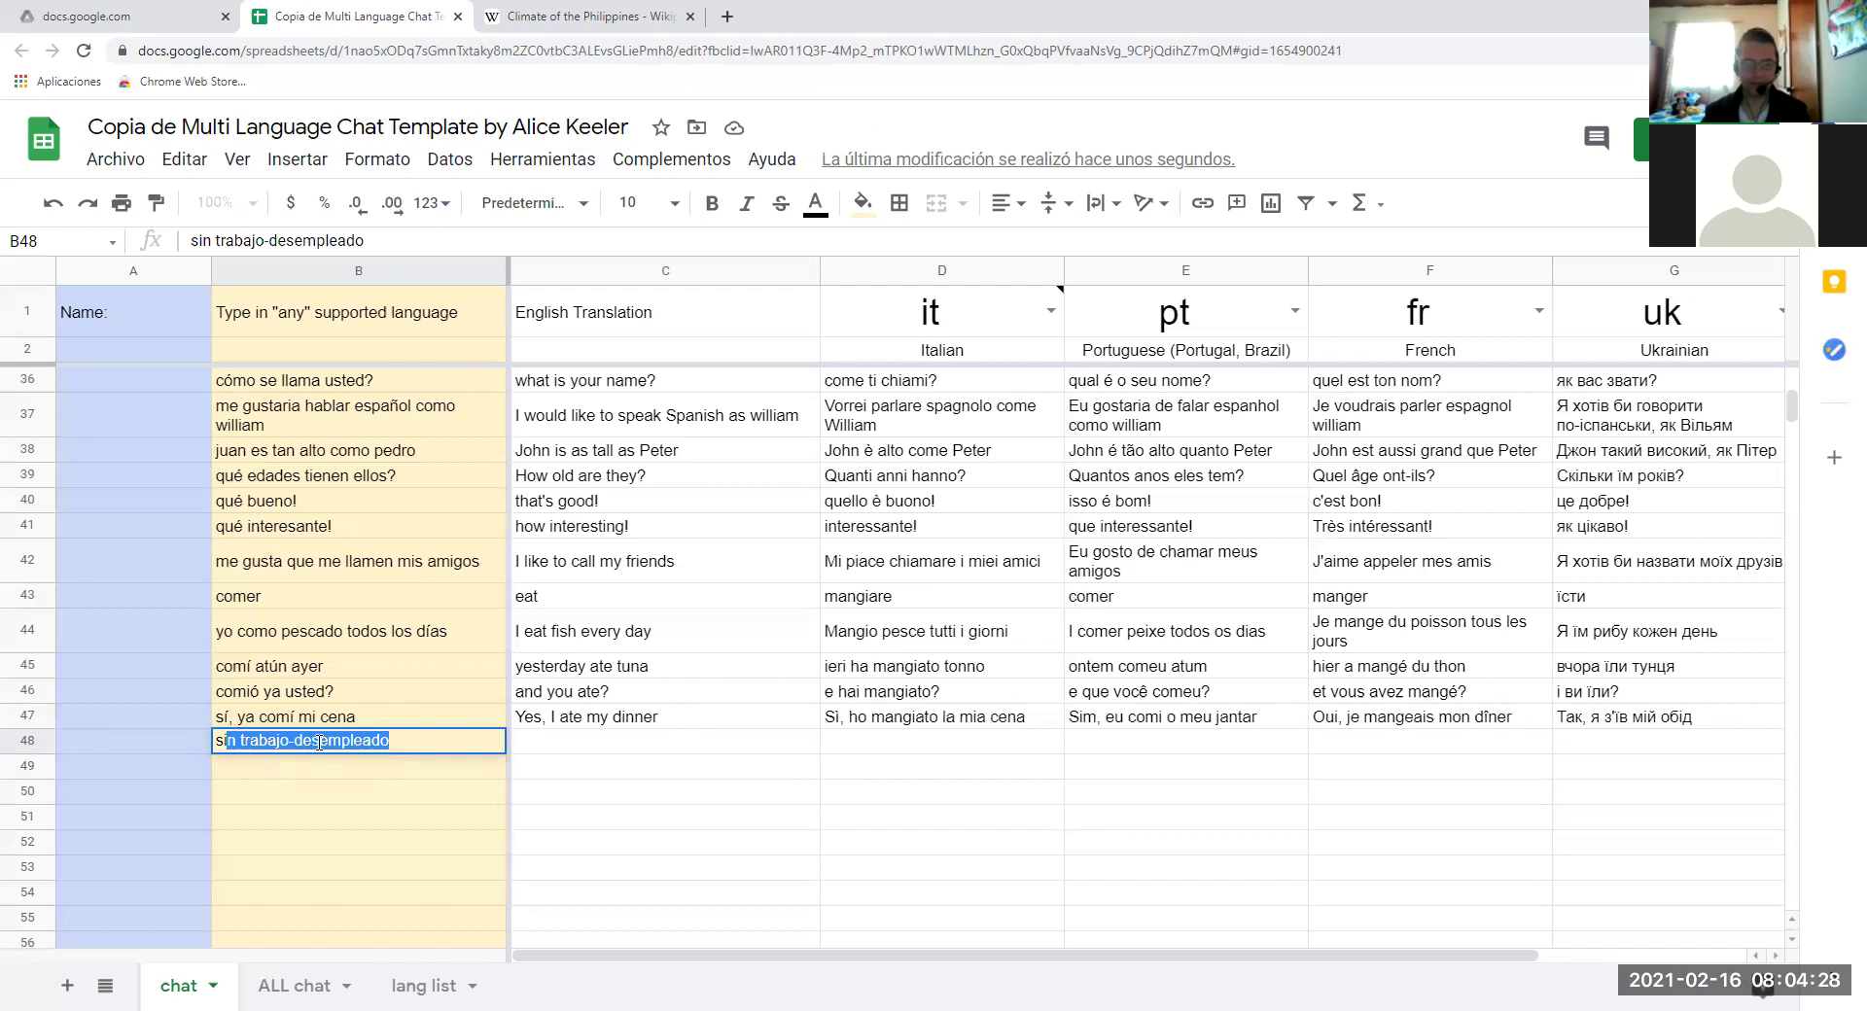
pyautogui.write('i')
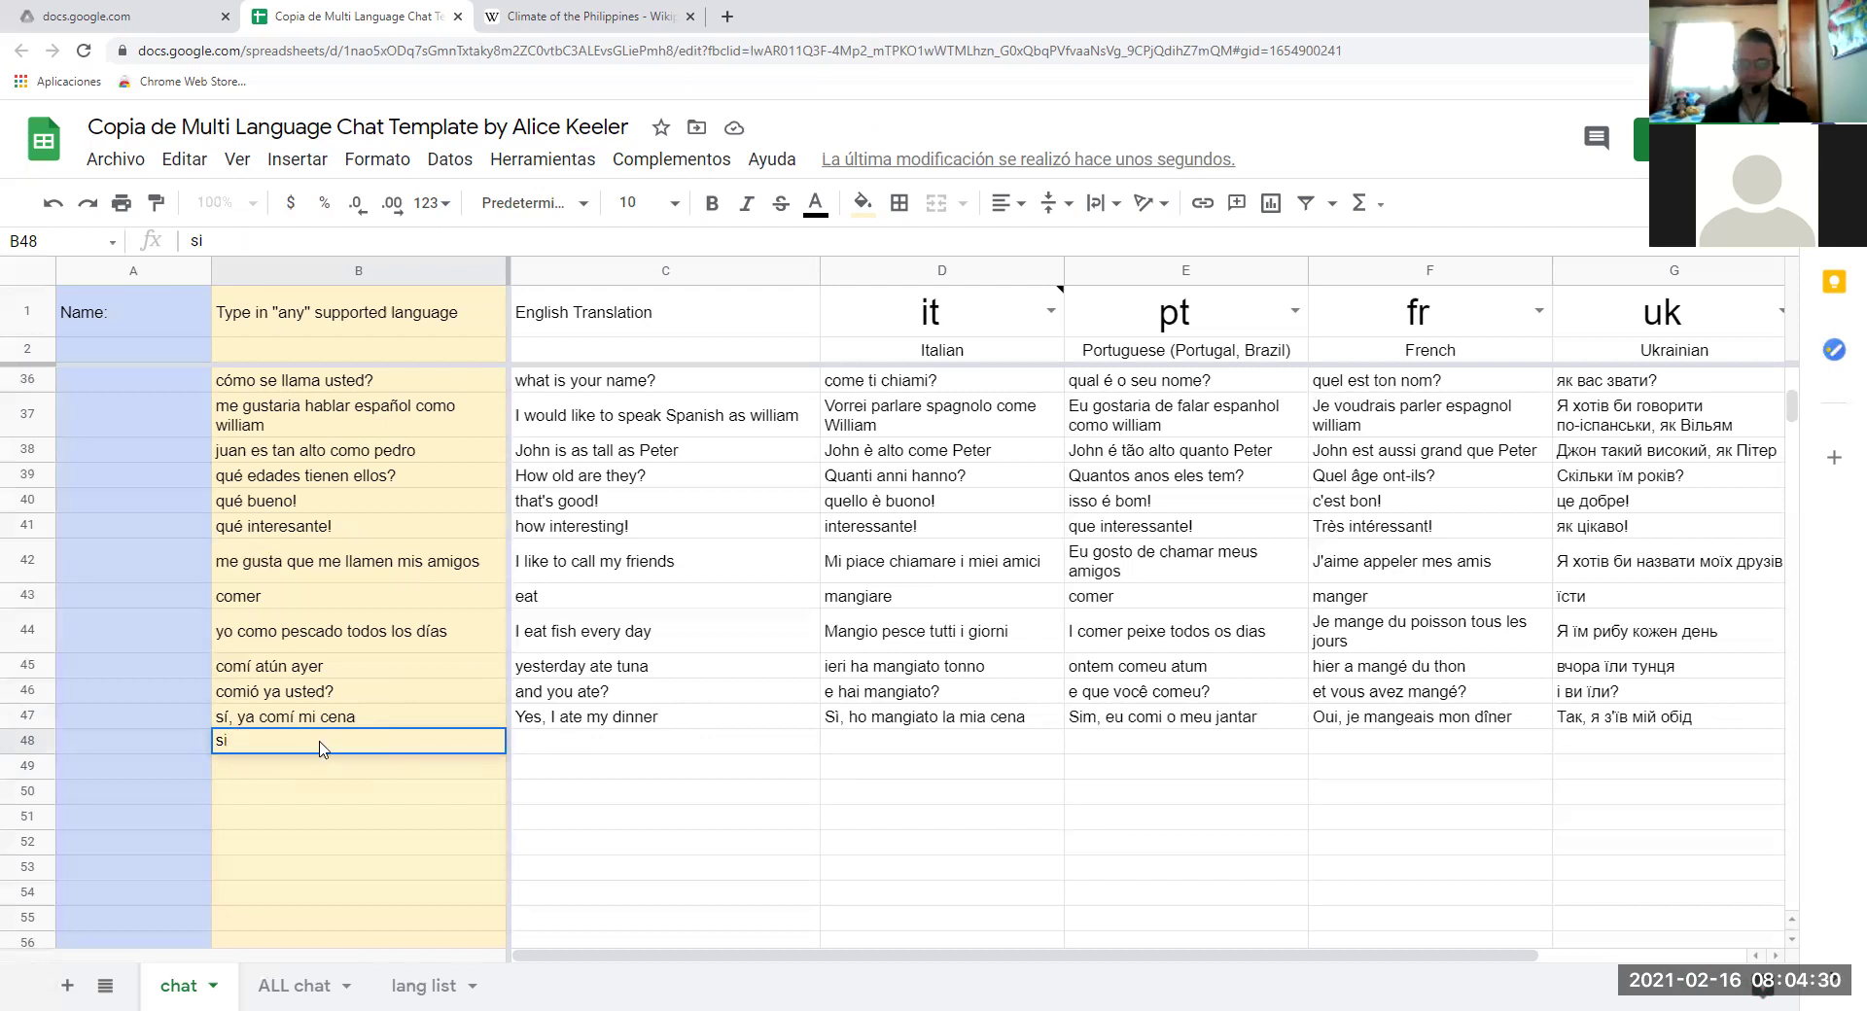
pyautogui.press('Return')
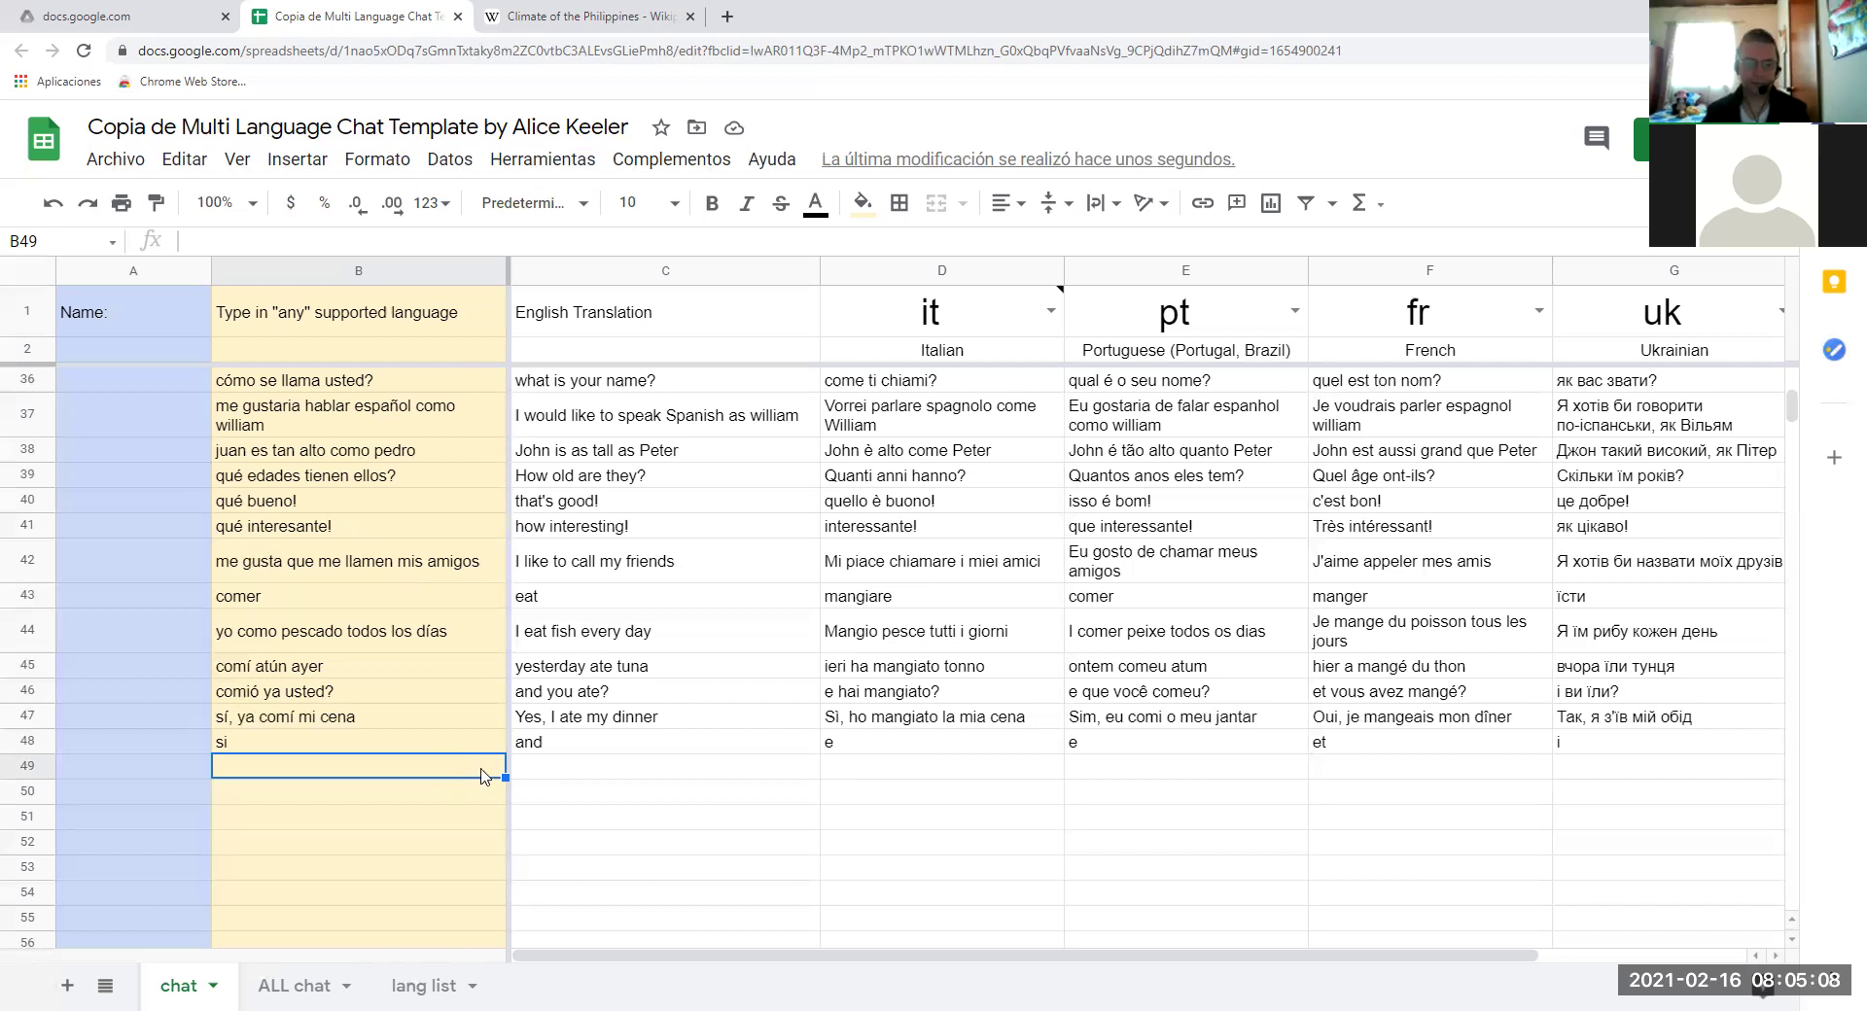
# Enter the conditional phrase "si you fuera rico" in cell B49 for translation.
pyautogui.write('si')
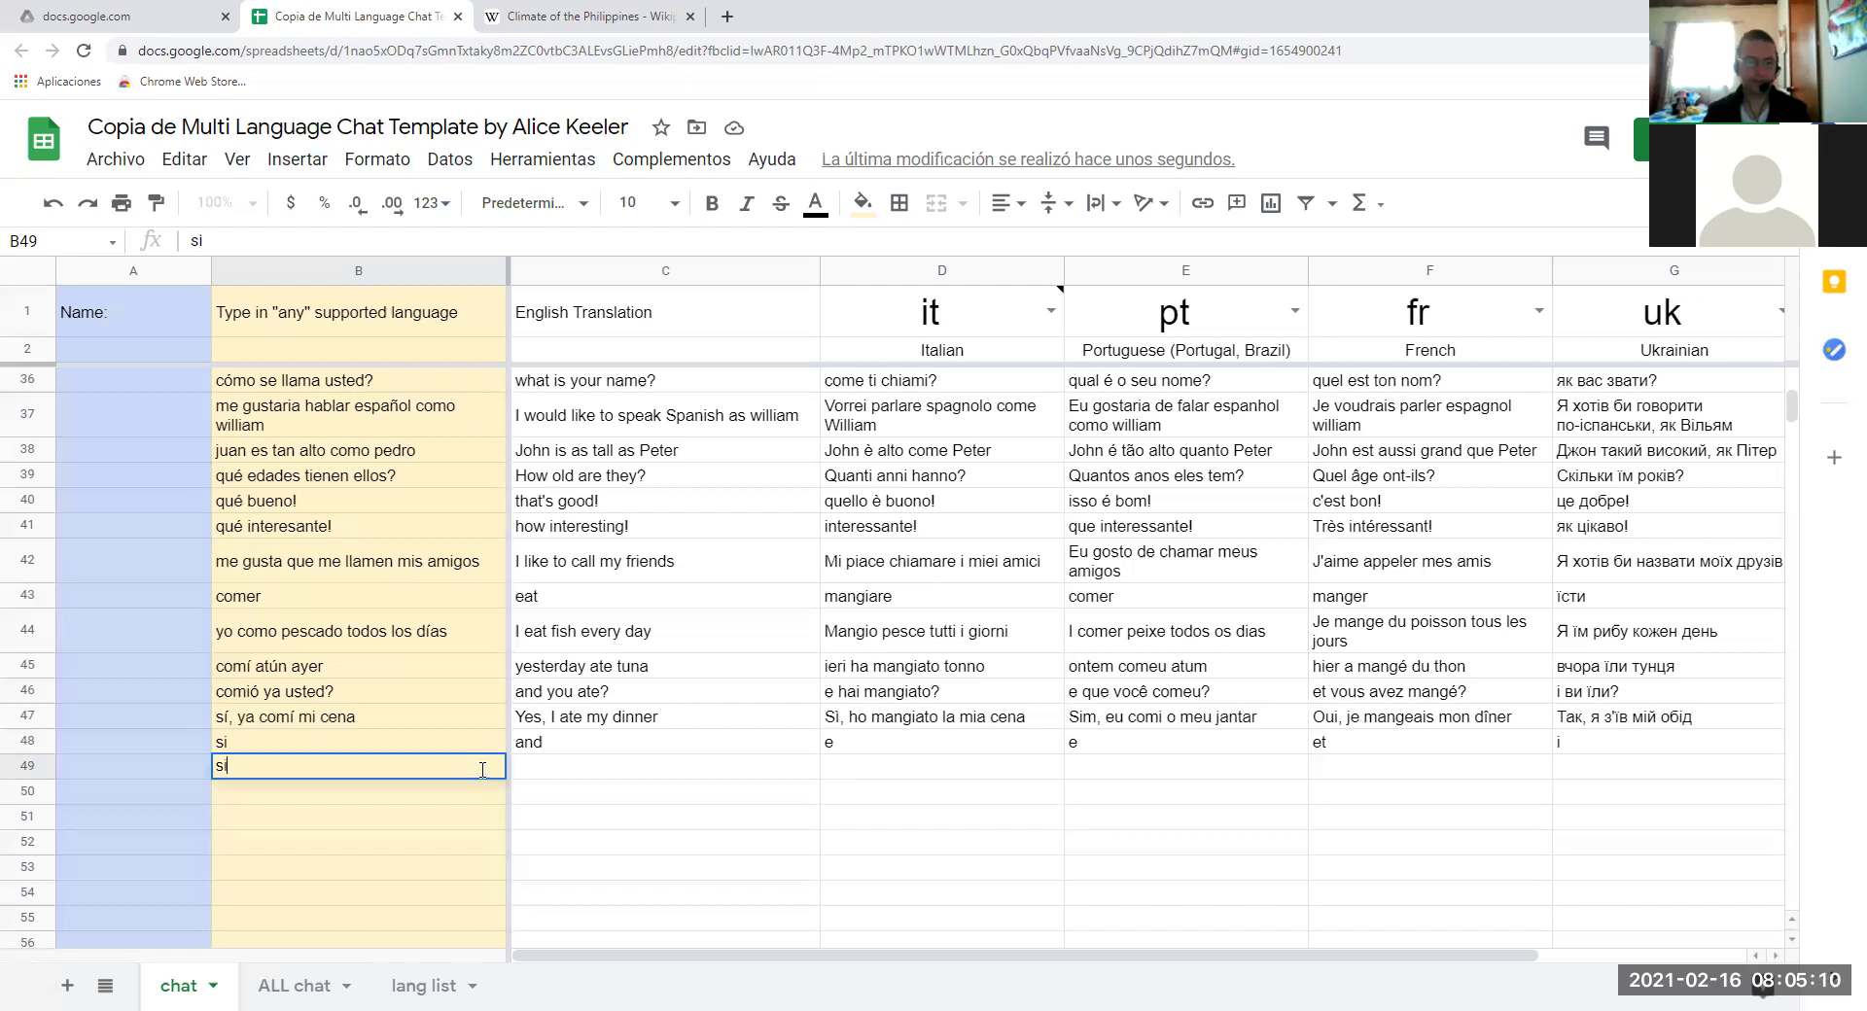
pyautogui.write(' you fuera')
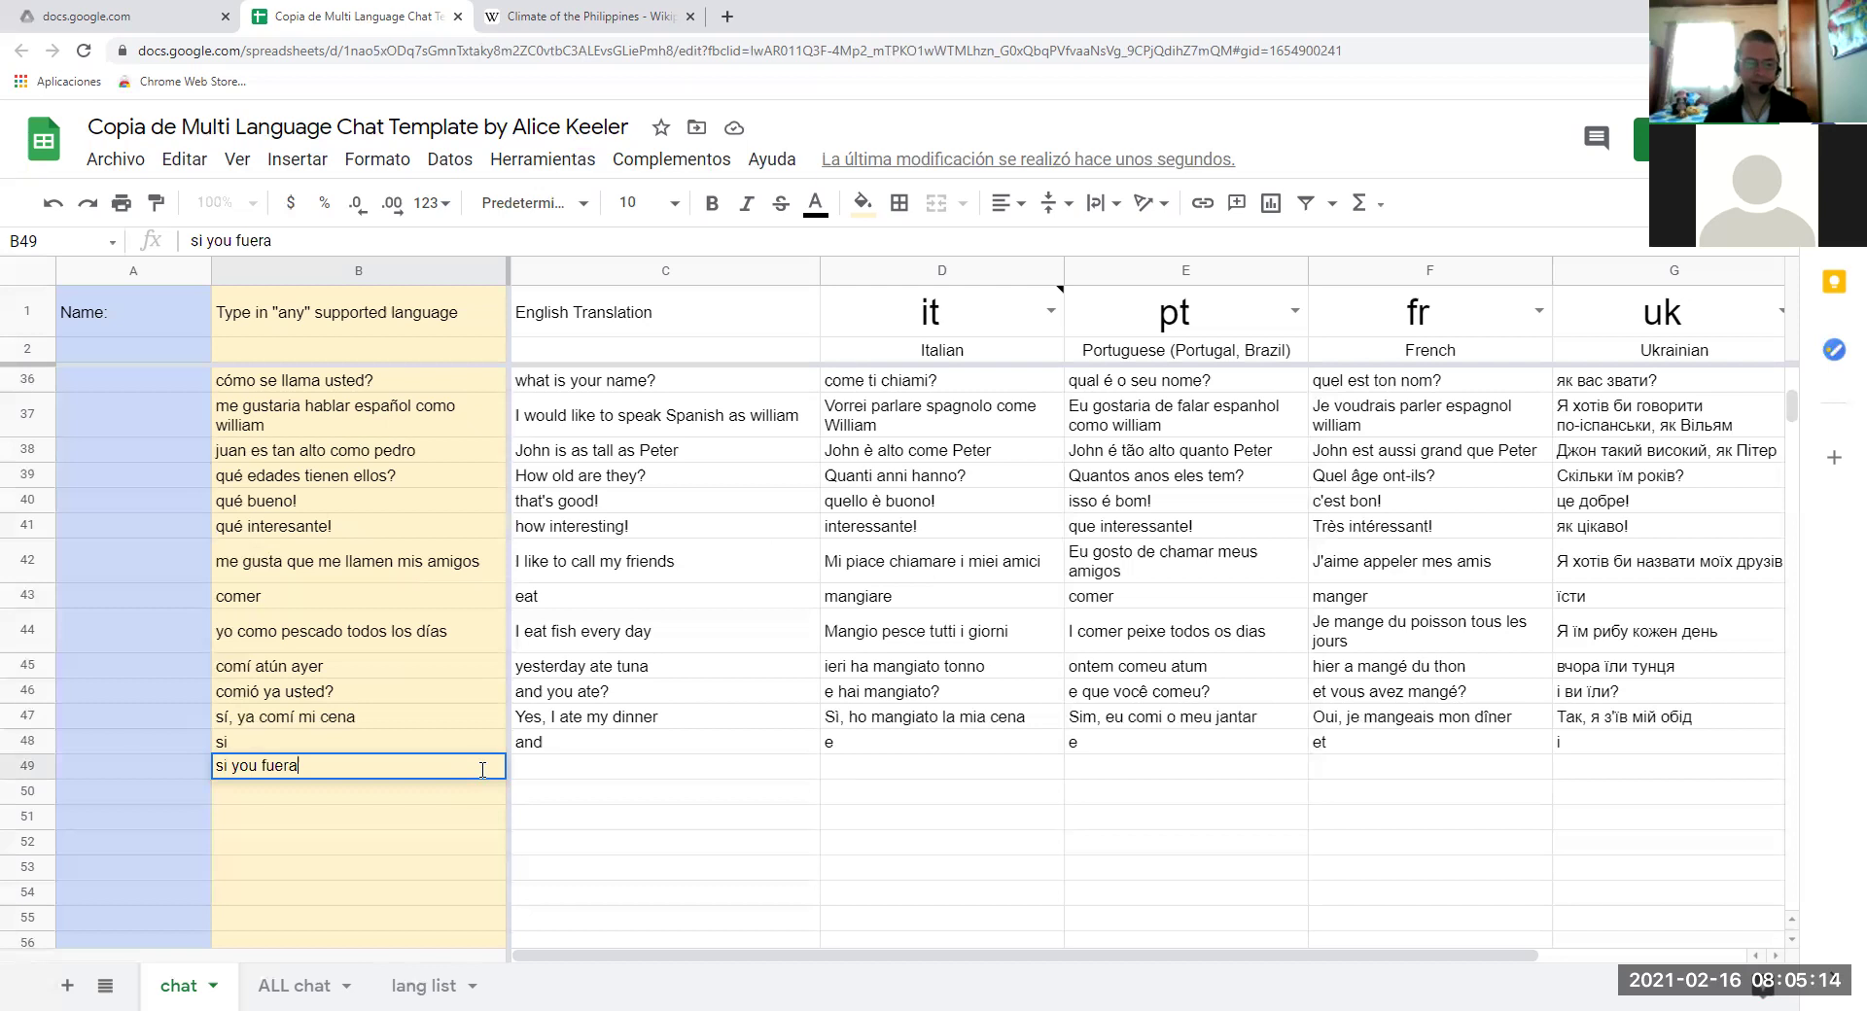
pyautogui.write(' rico')
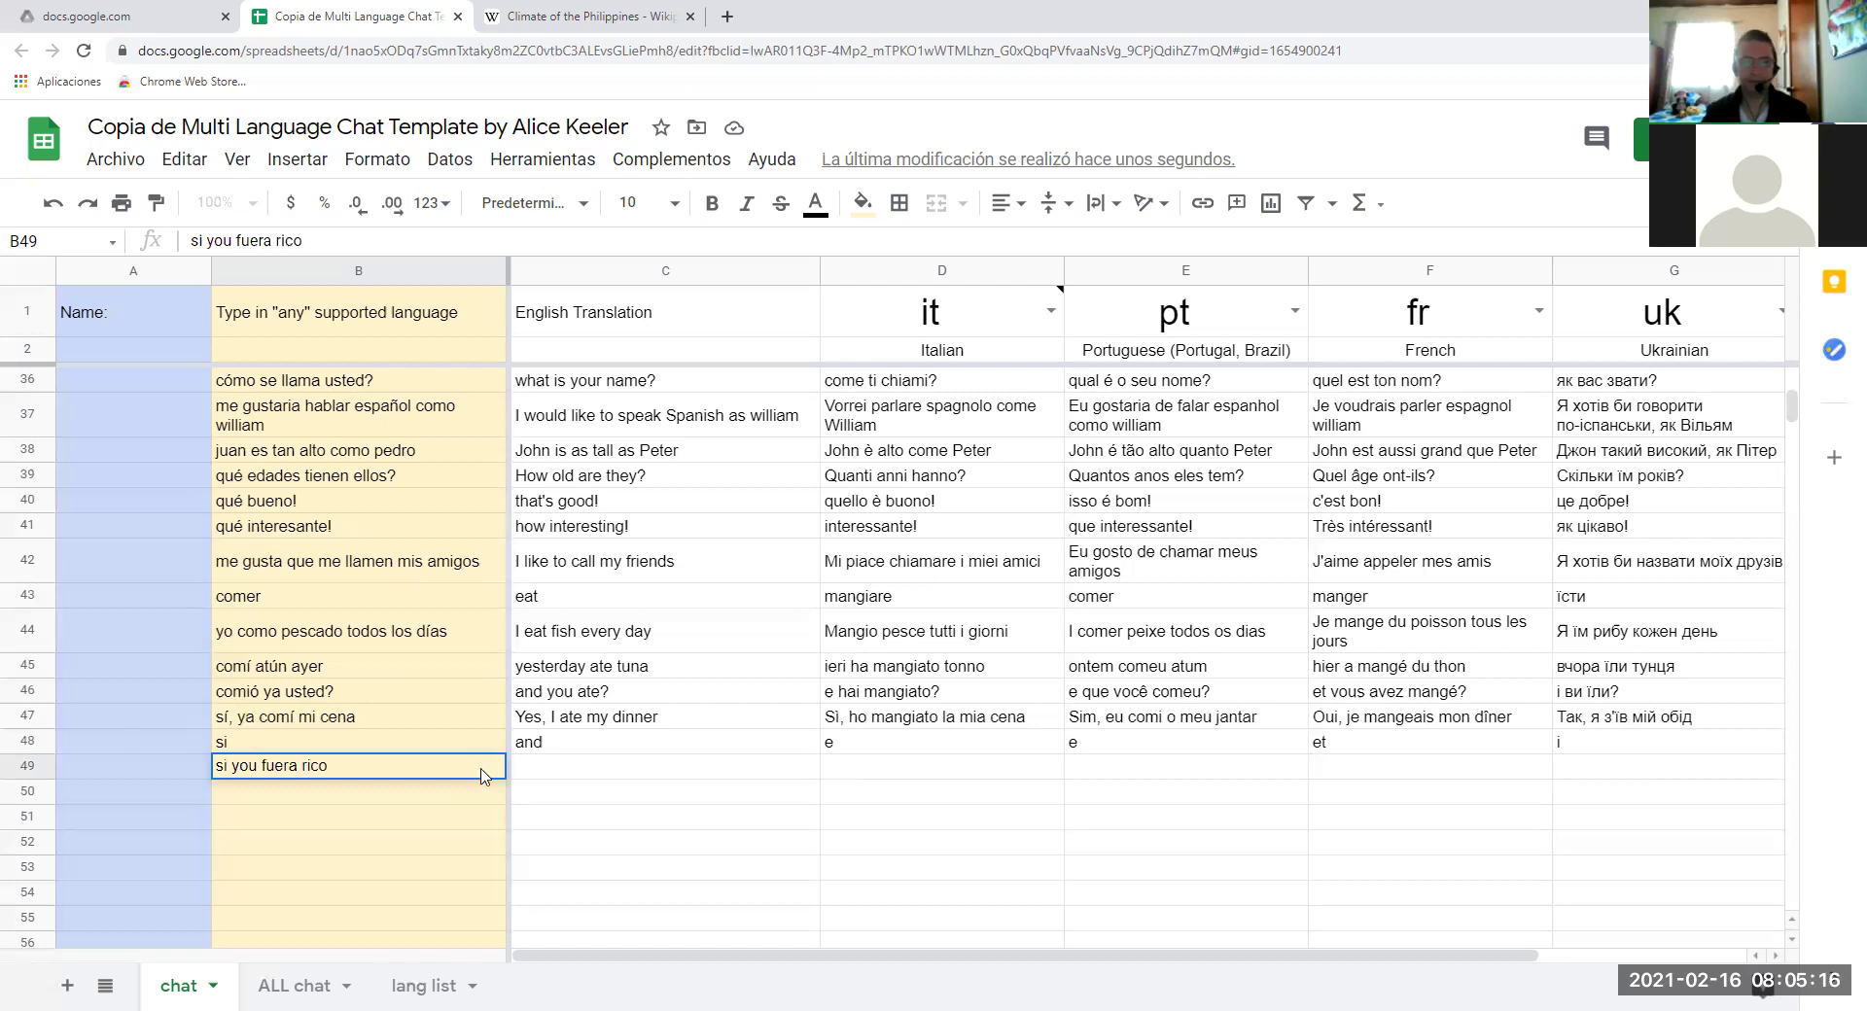
pyautogui.press('Return')
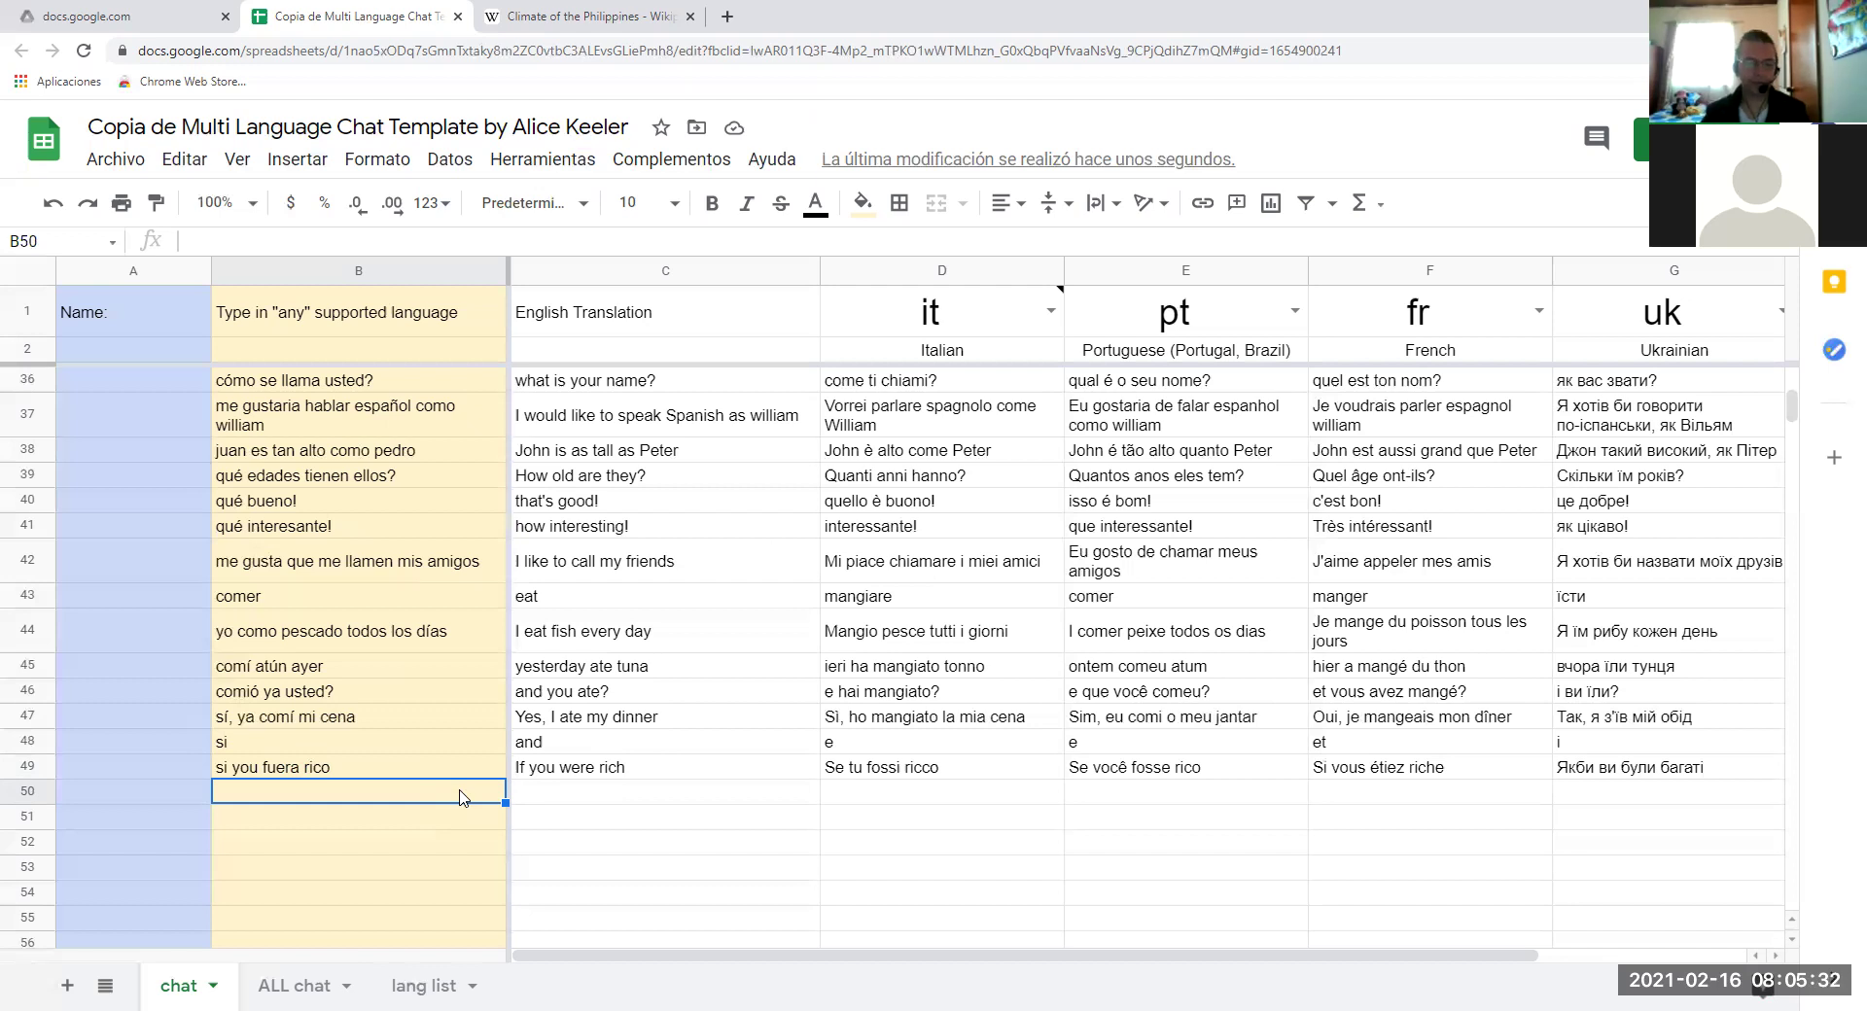
# Enter the conditional sentence "te daría dinero si tuviera" in cell B50 for translation.
pyautogui.write('te')
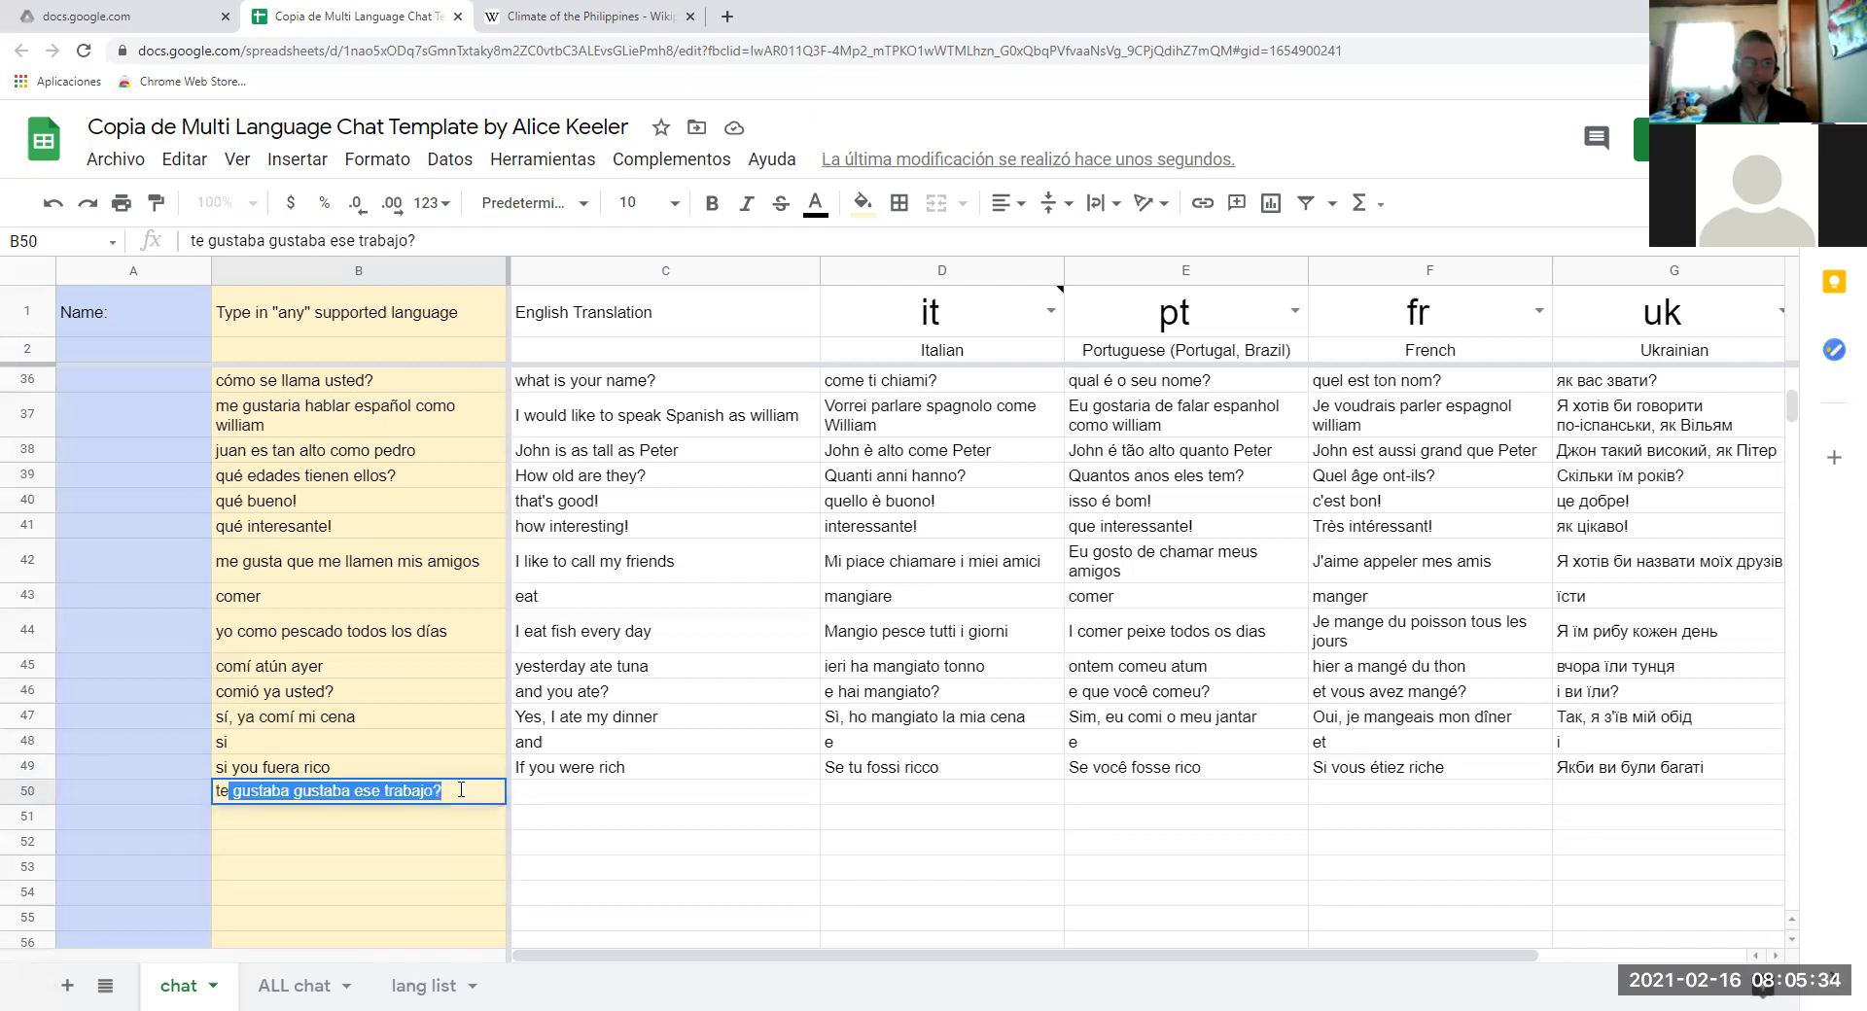
pyautogui.write(' dar')
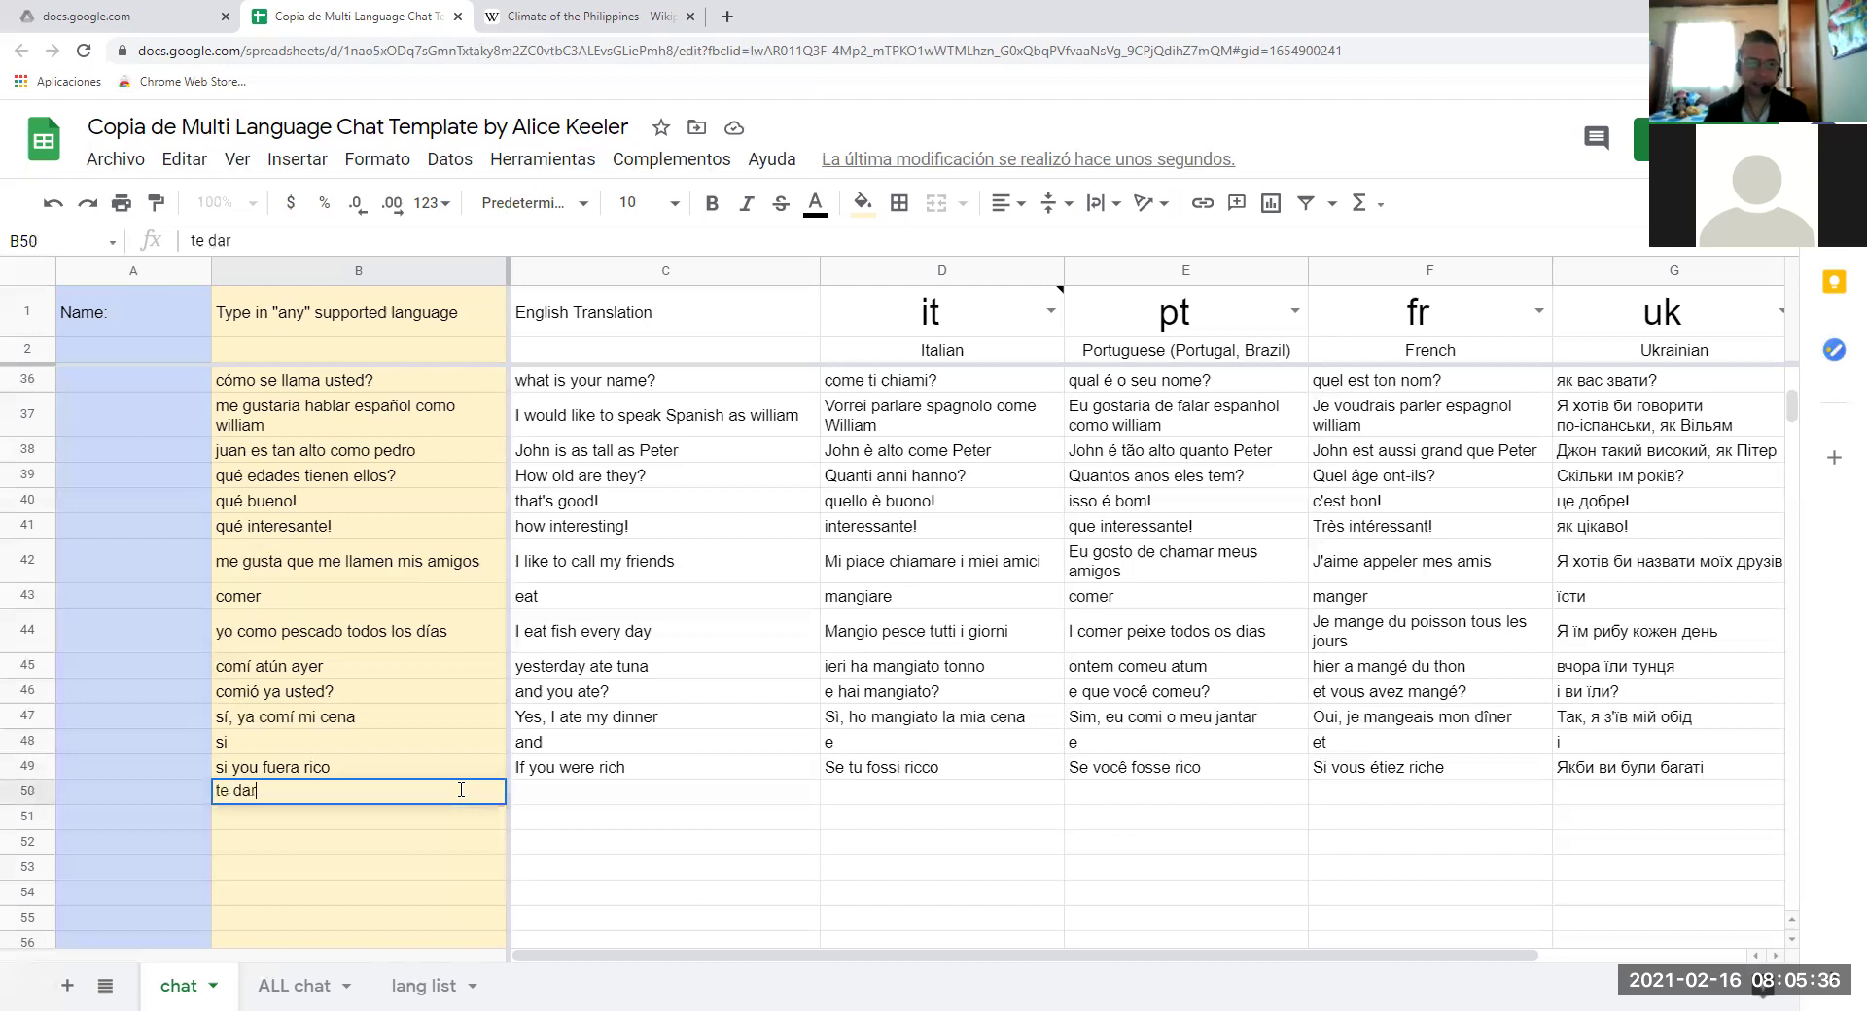
pyautogui.write('ía dinero si ')
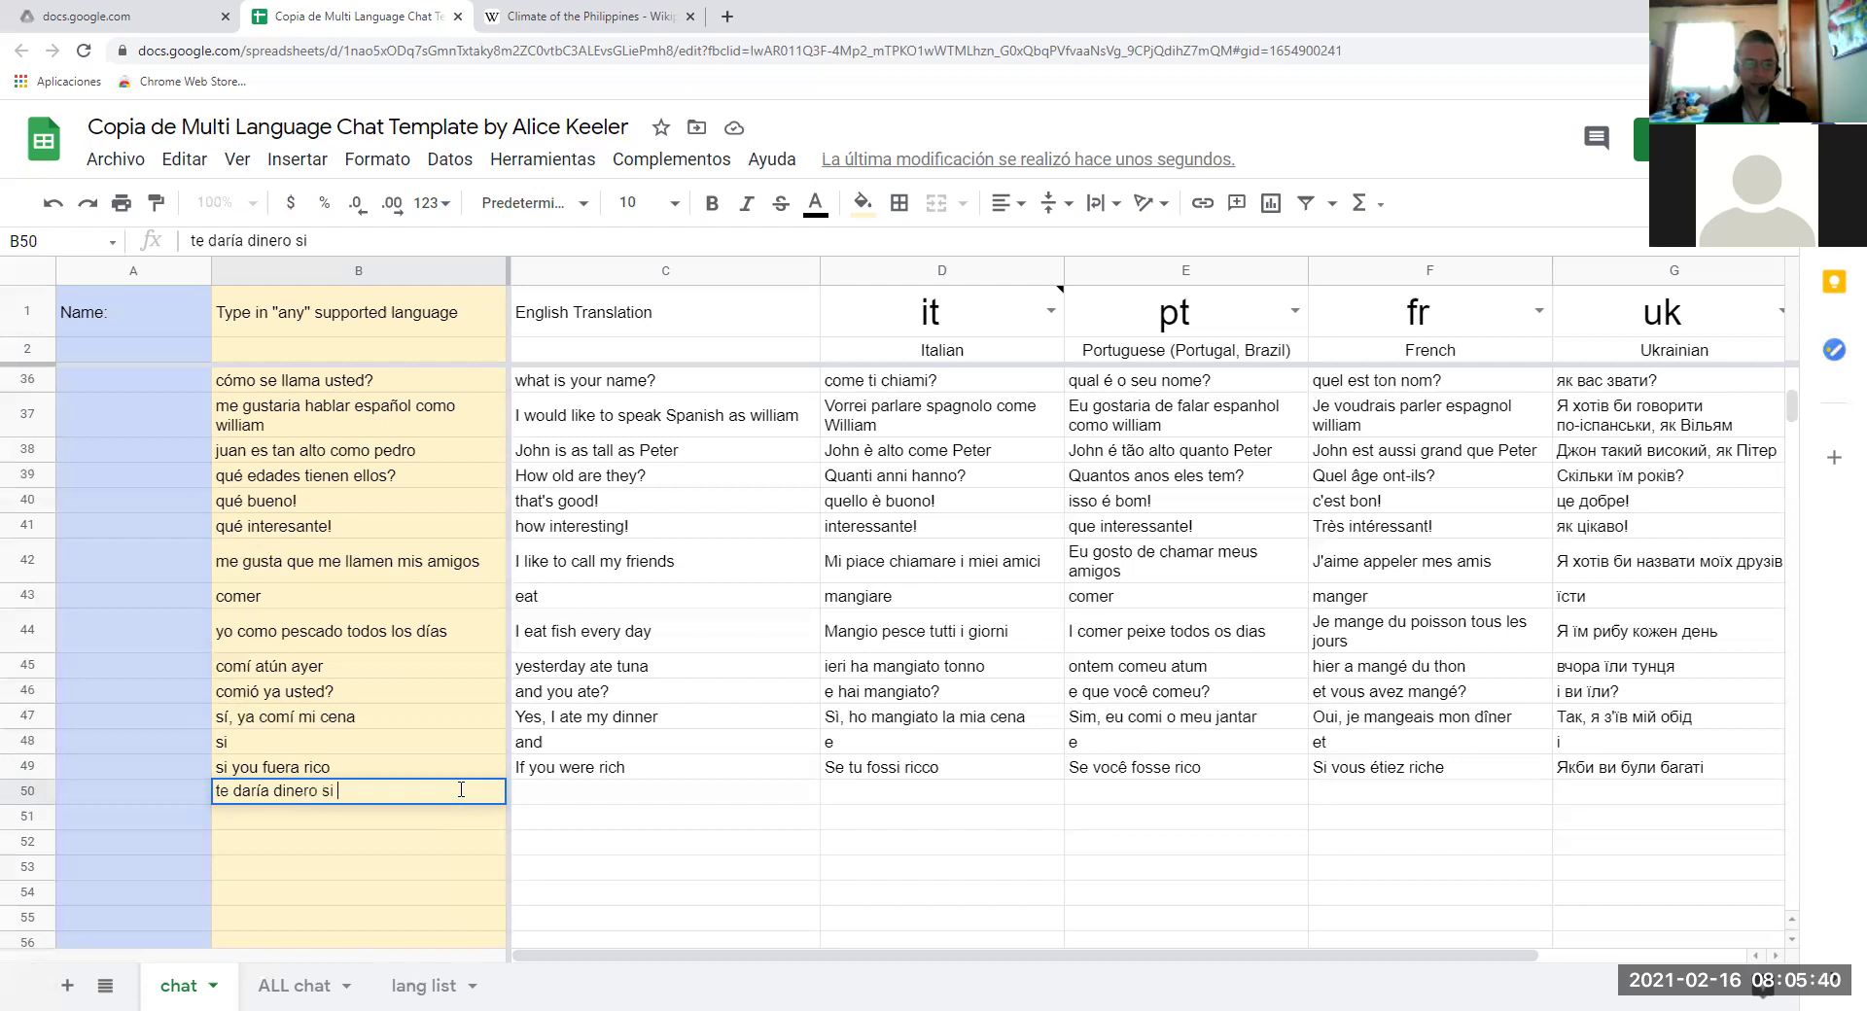
pyautogui.write('tuviera')
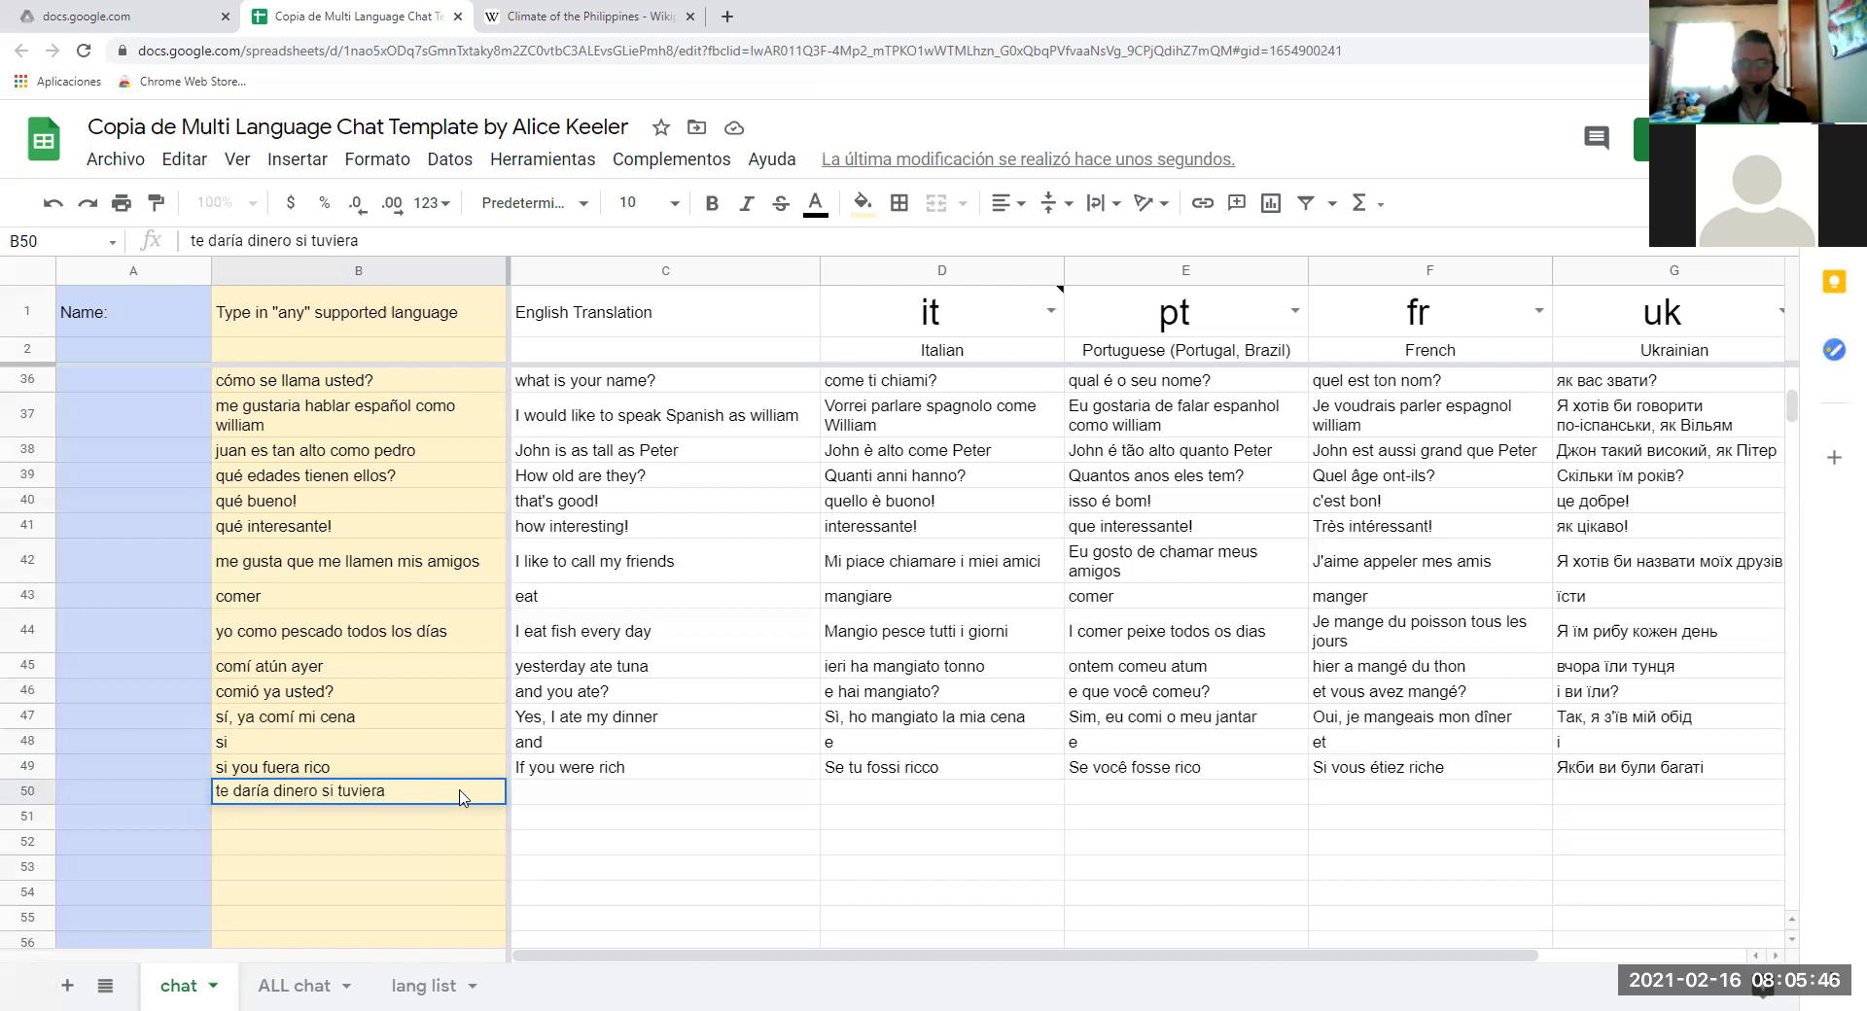
pyautogui.press('Return')
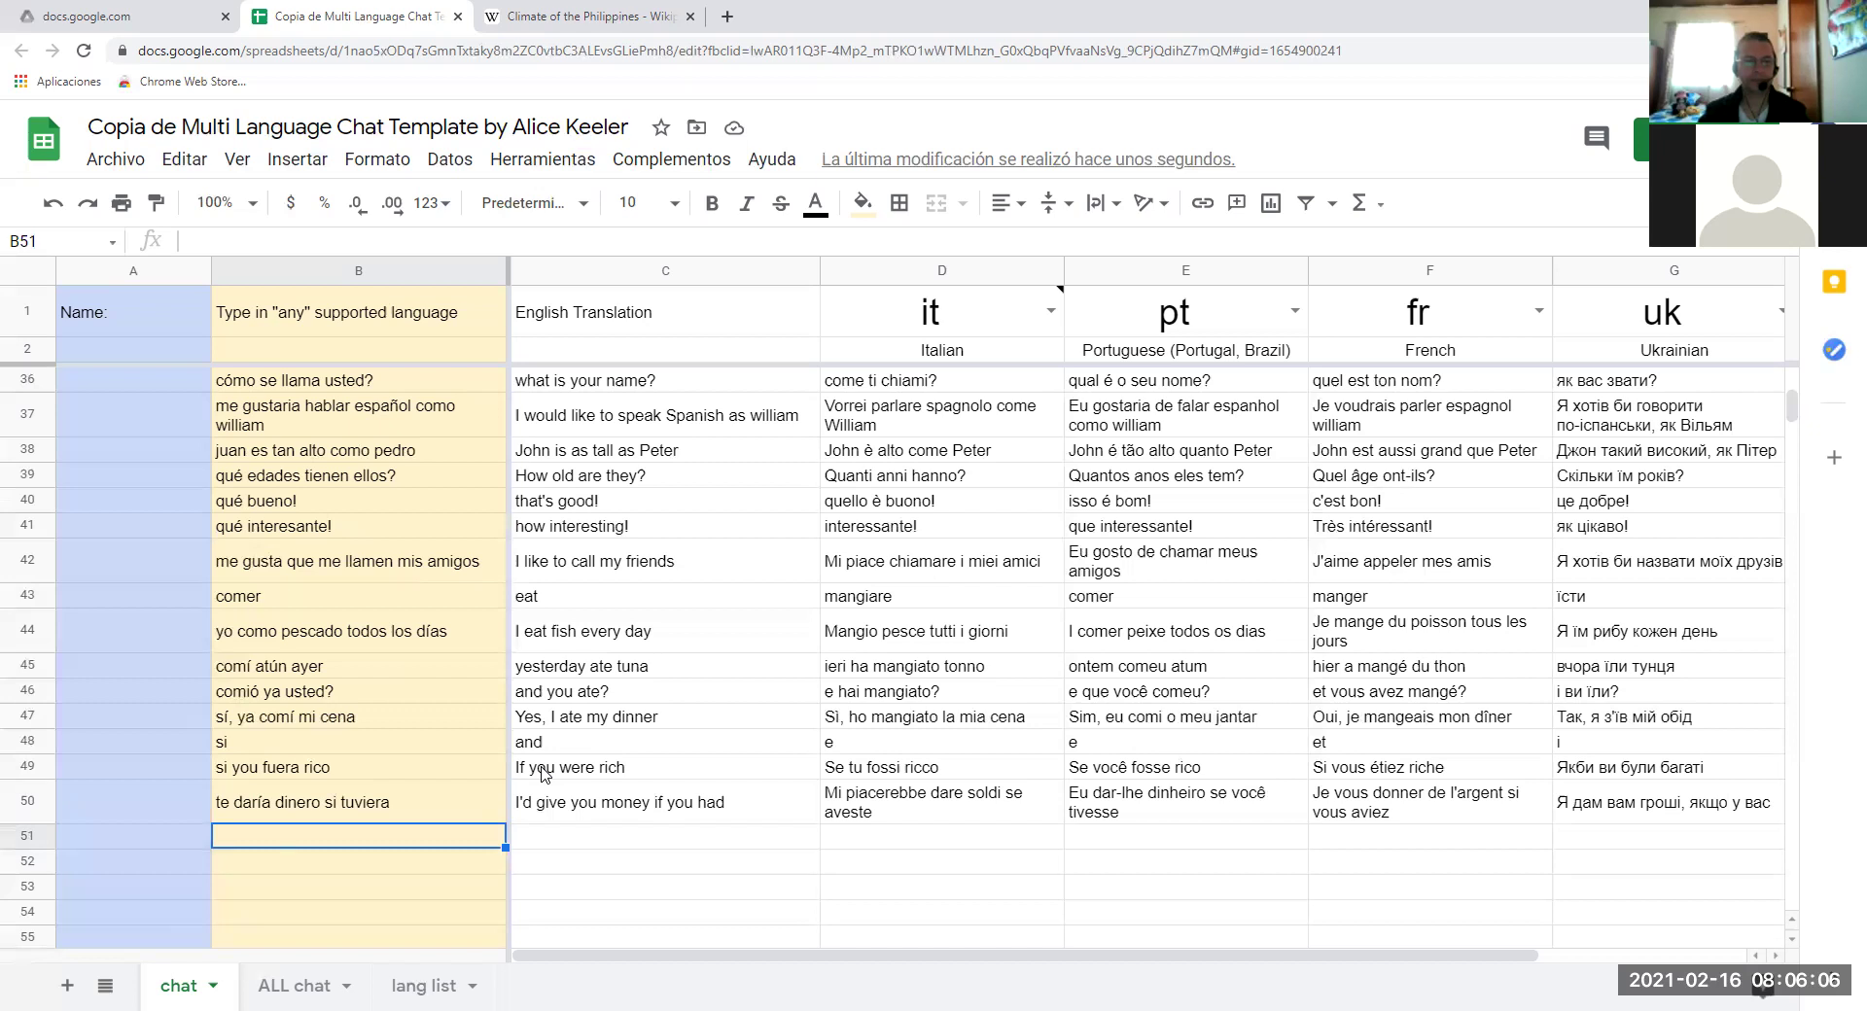
# Correct "you" to "yo" in cell B49 so the phrase reads "si yo fuera rico".
pyautogui.click(395, 775)
pyautogui.tripleClick(255, 760)
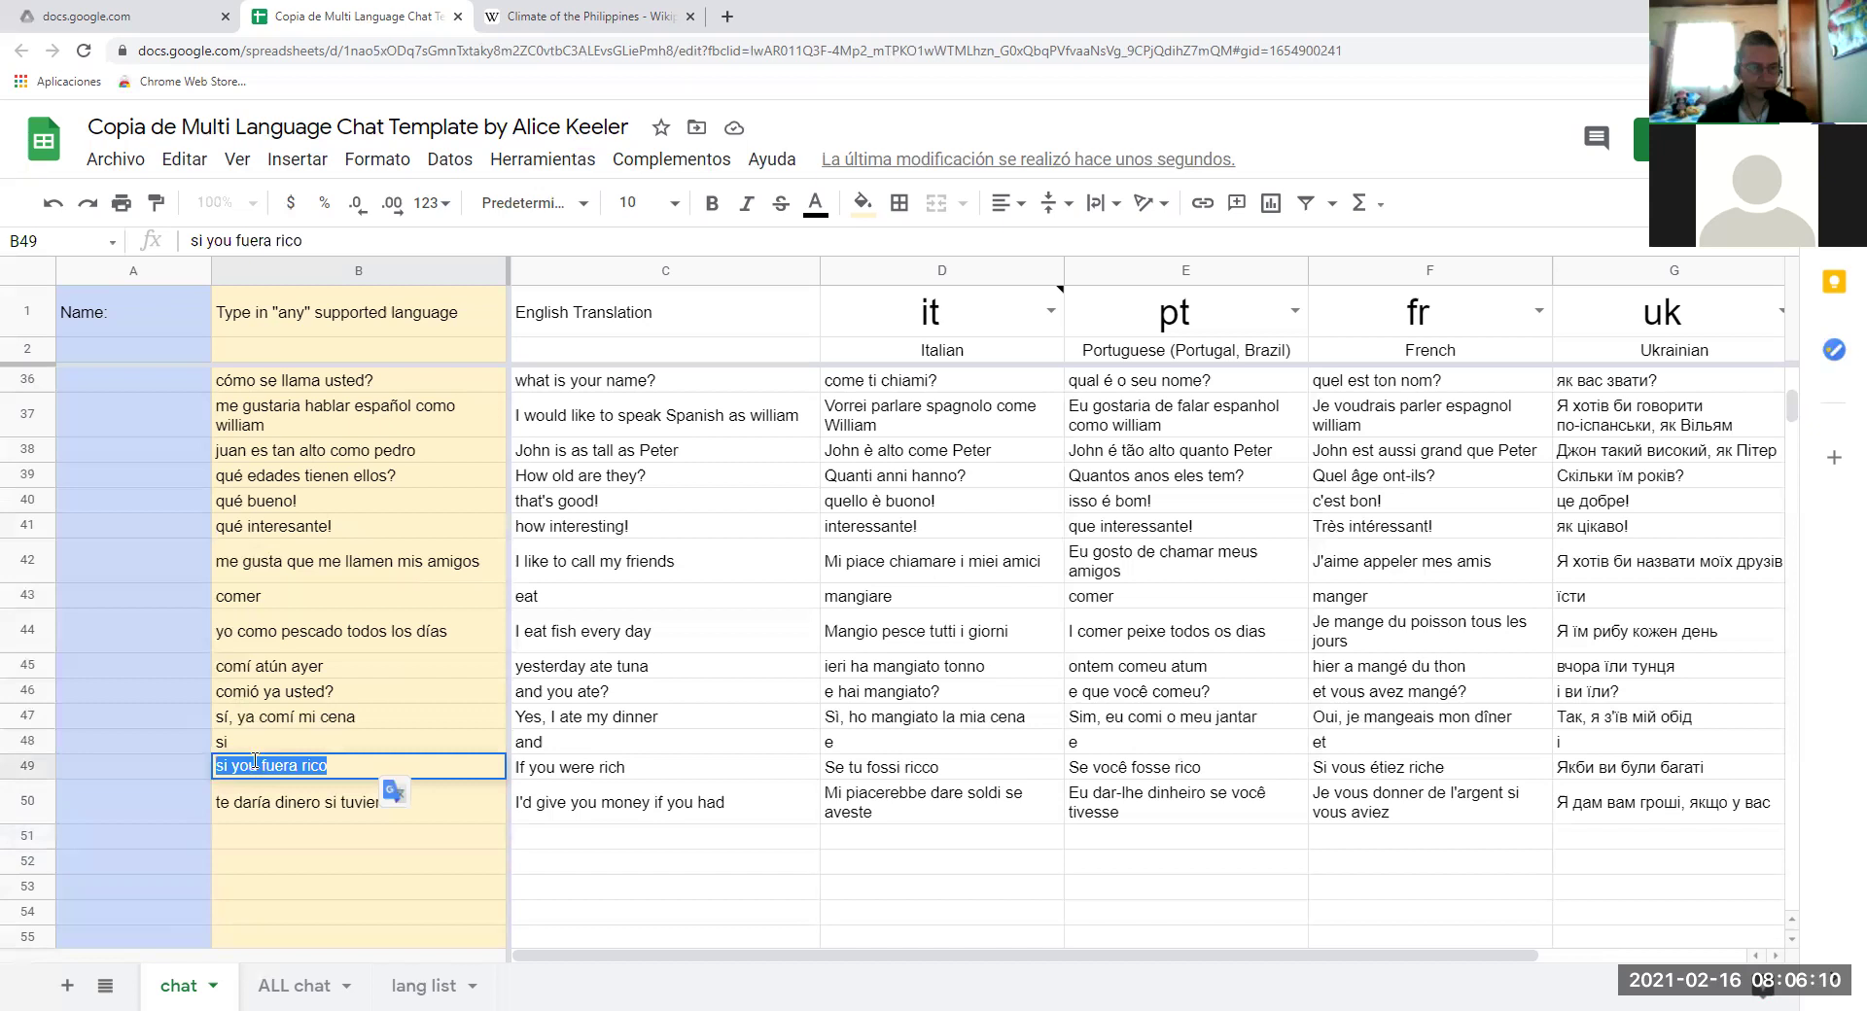
pyautogui.click(262, 764)
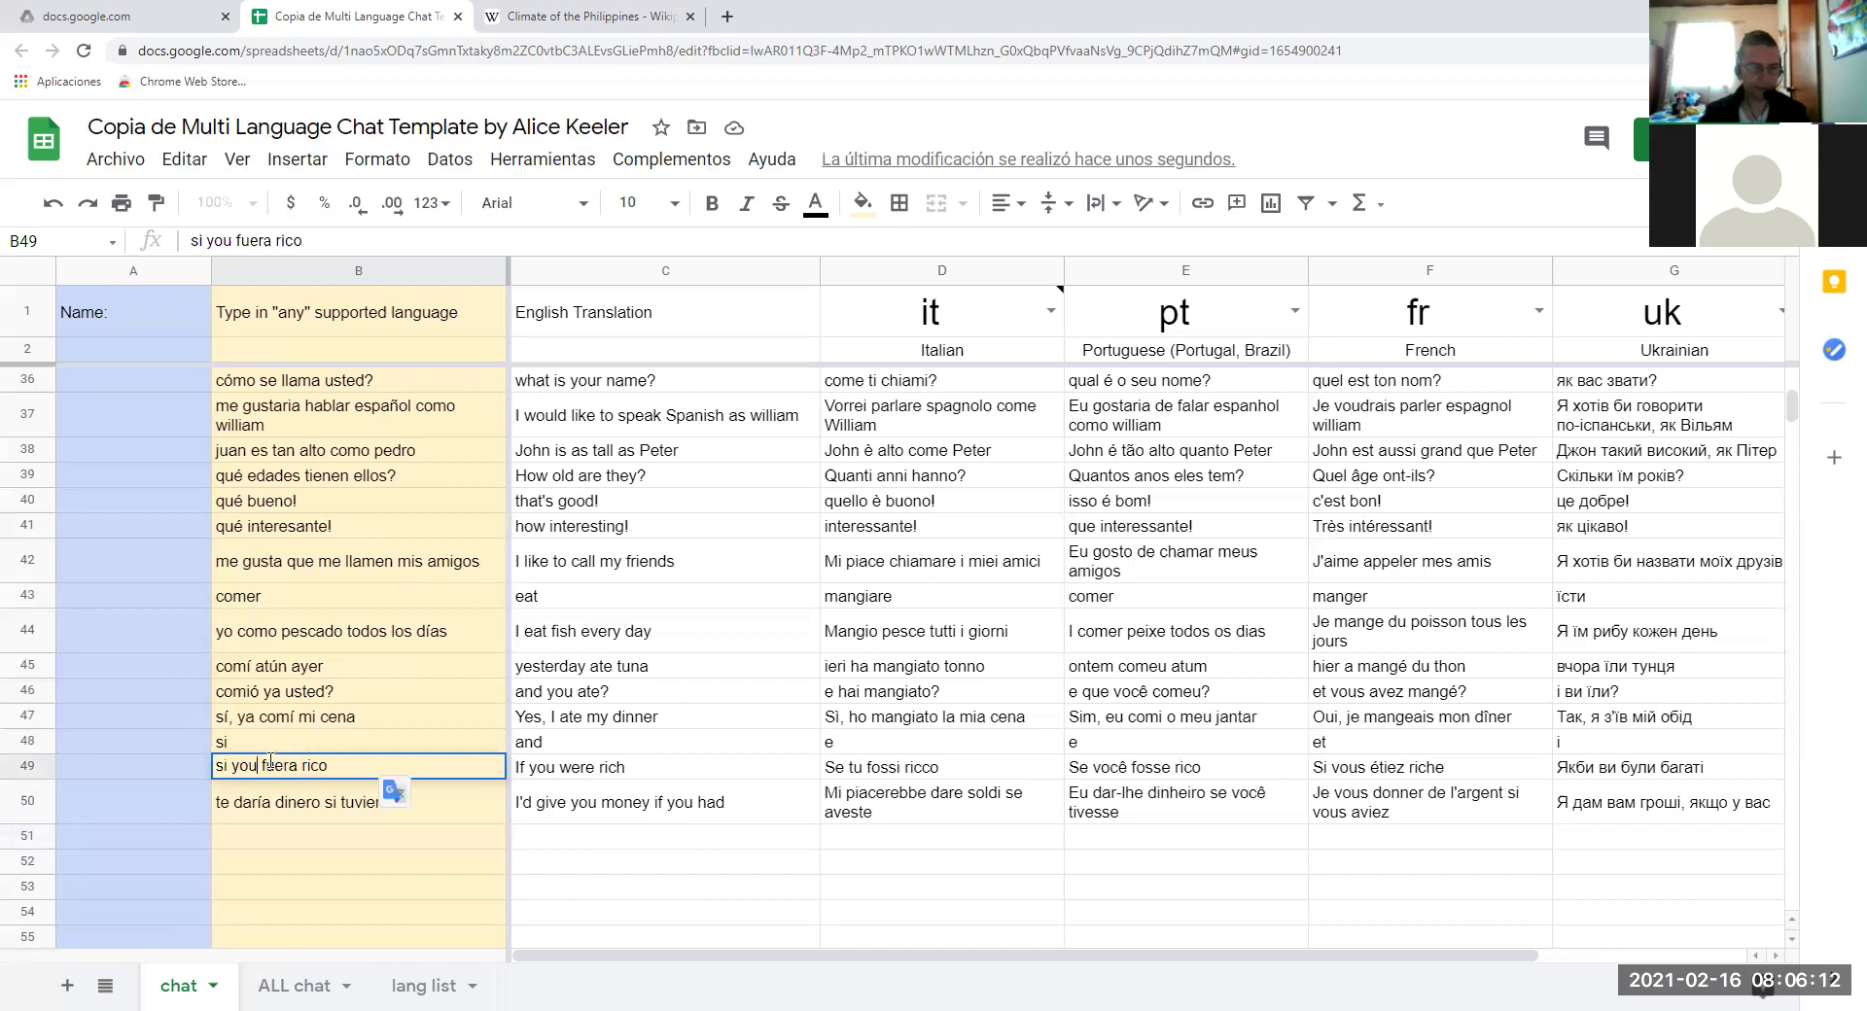
pyautogui.press('BackSpace')
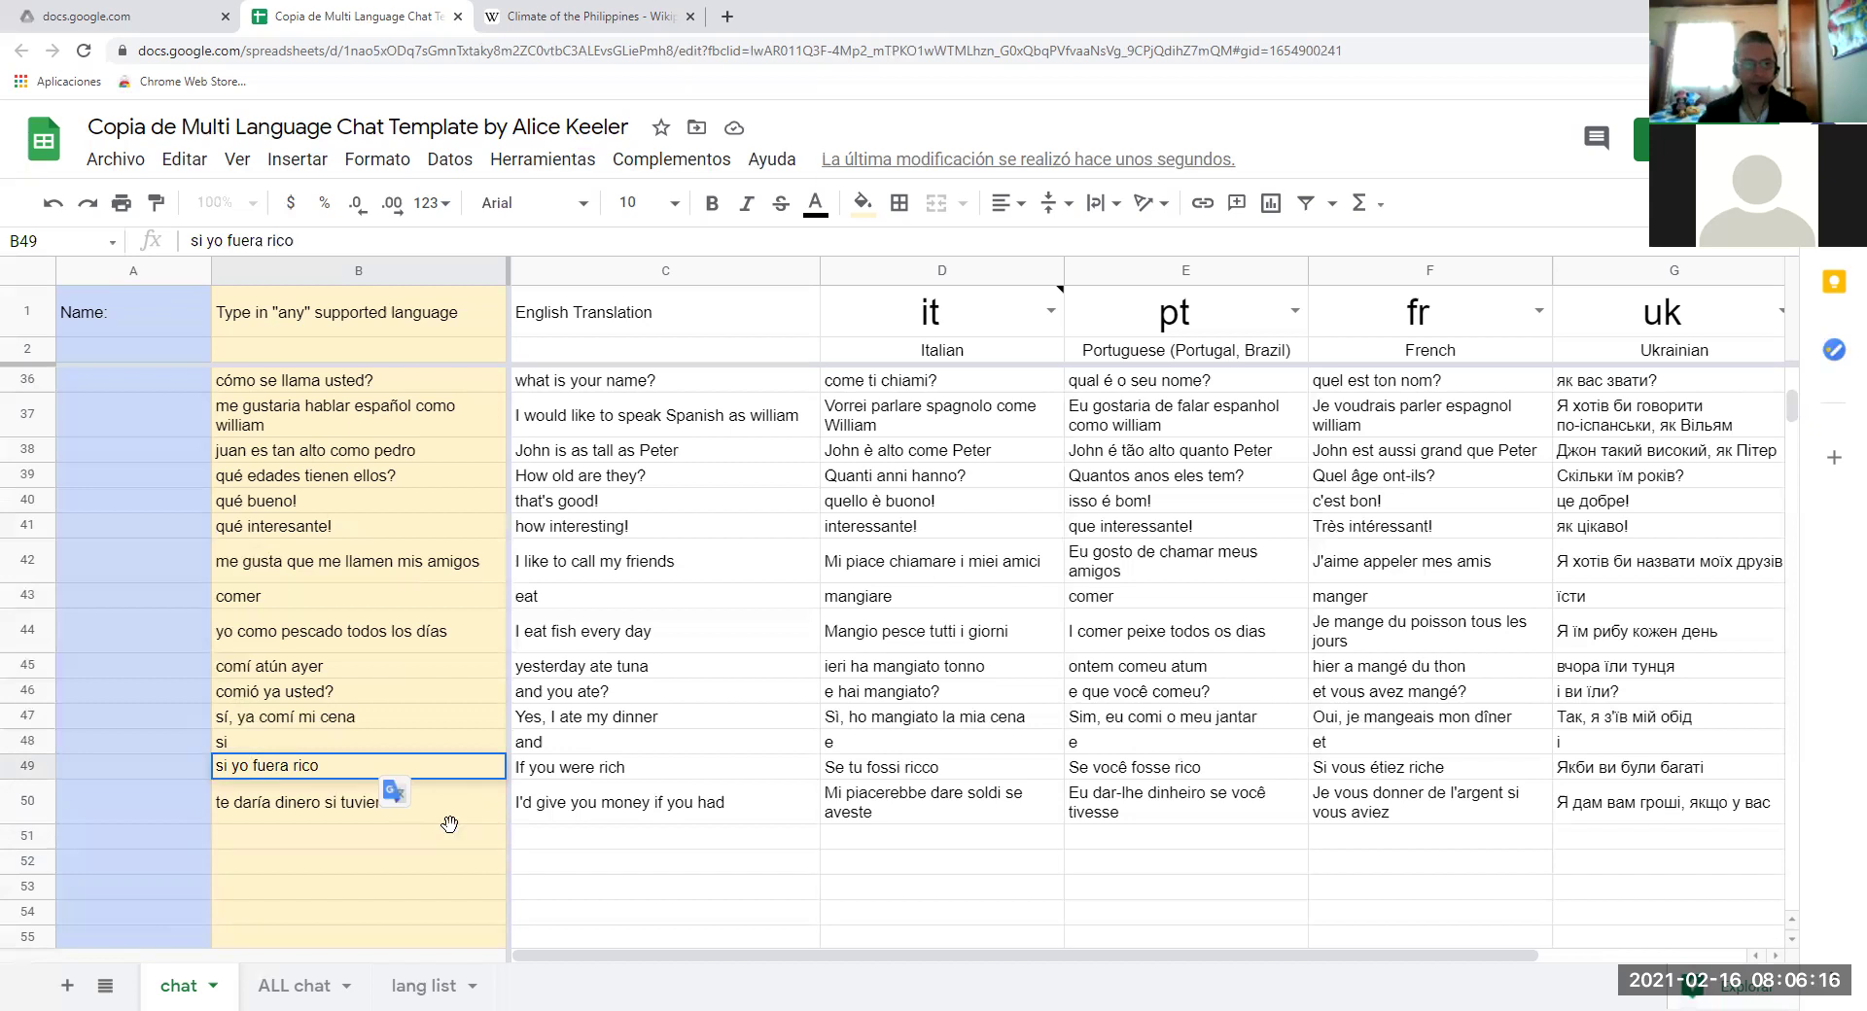
pyautogui.click(450, 826)
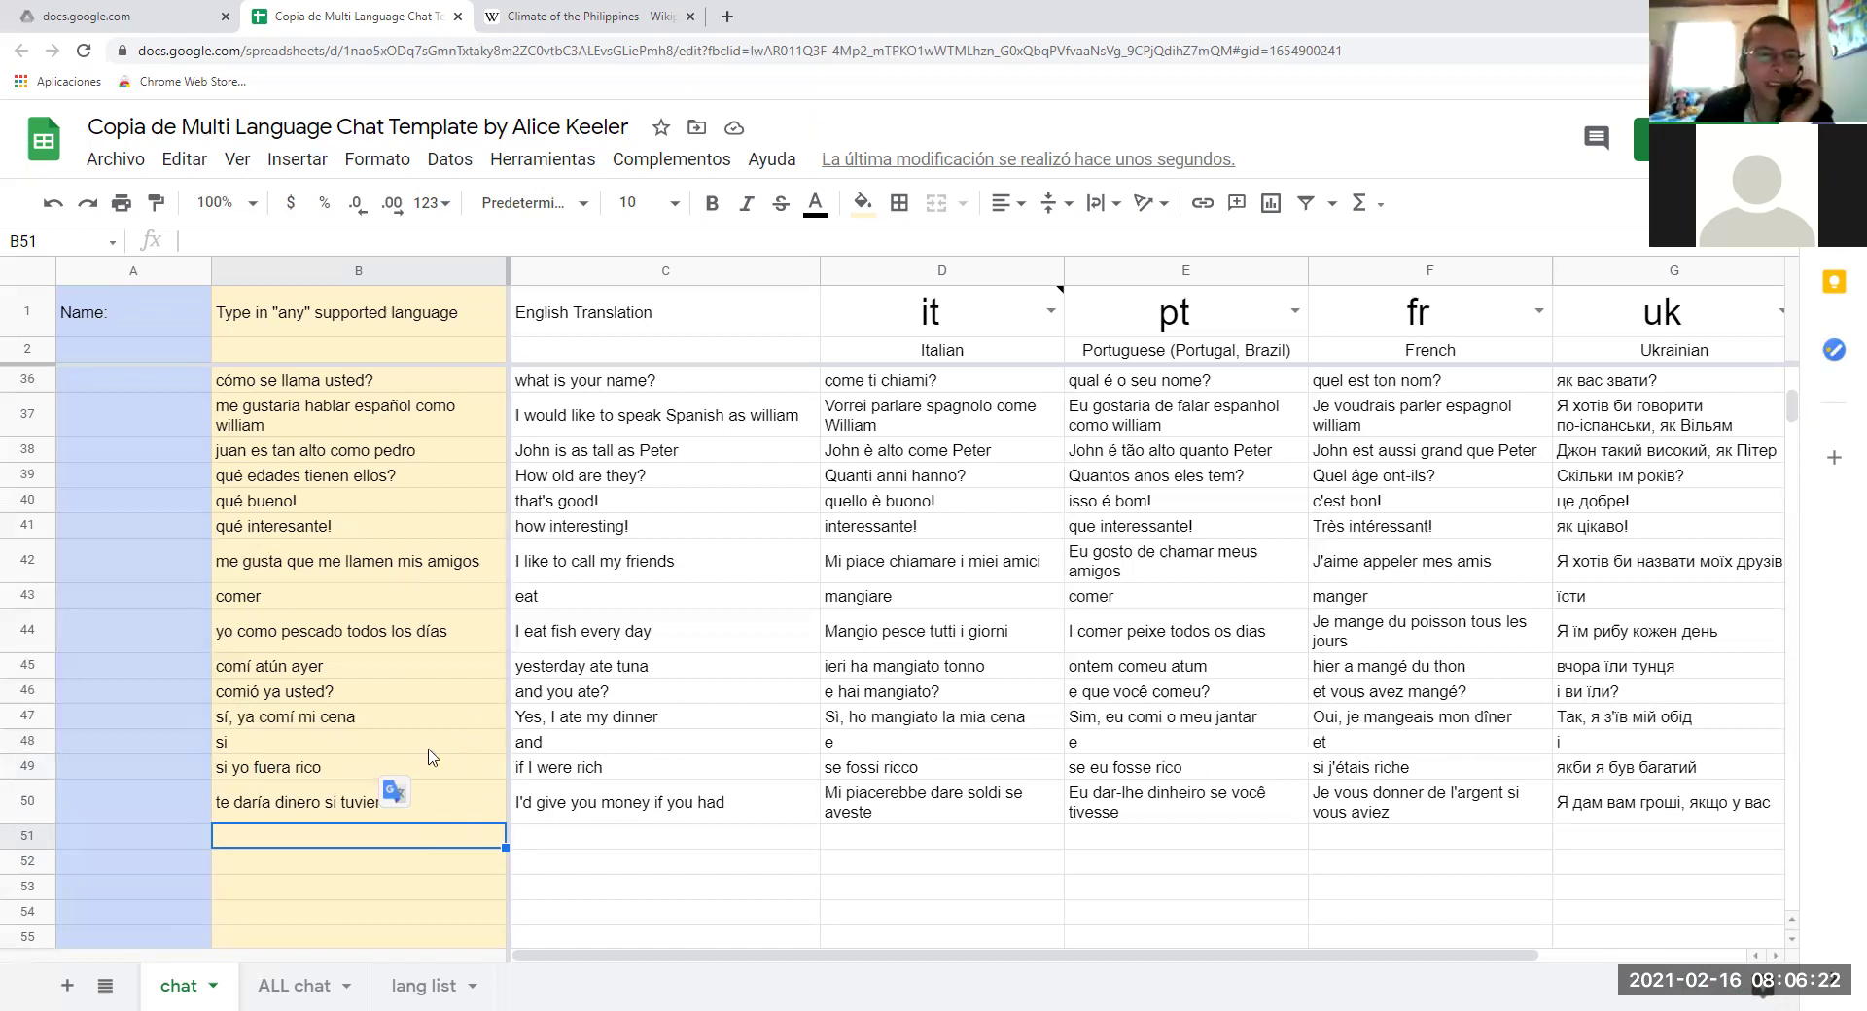
# Enter the accented "él" in cell B51 and the unaccented "el" in cell B52 to compare their translations.
pyautogui.scroll(-2, 436, 775)
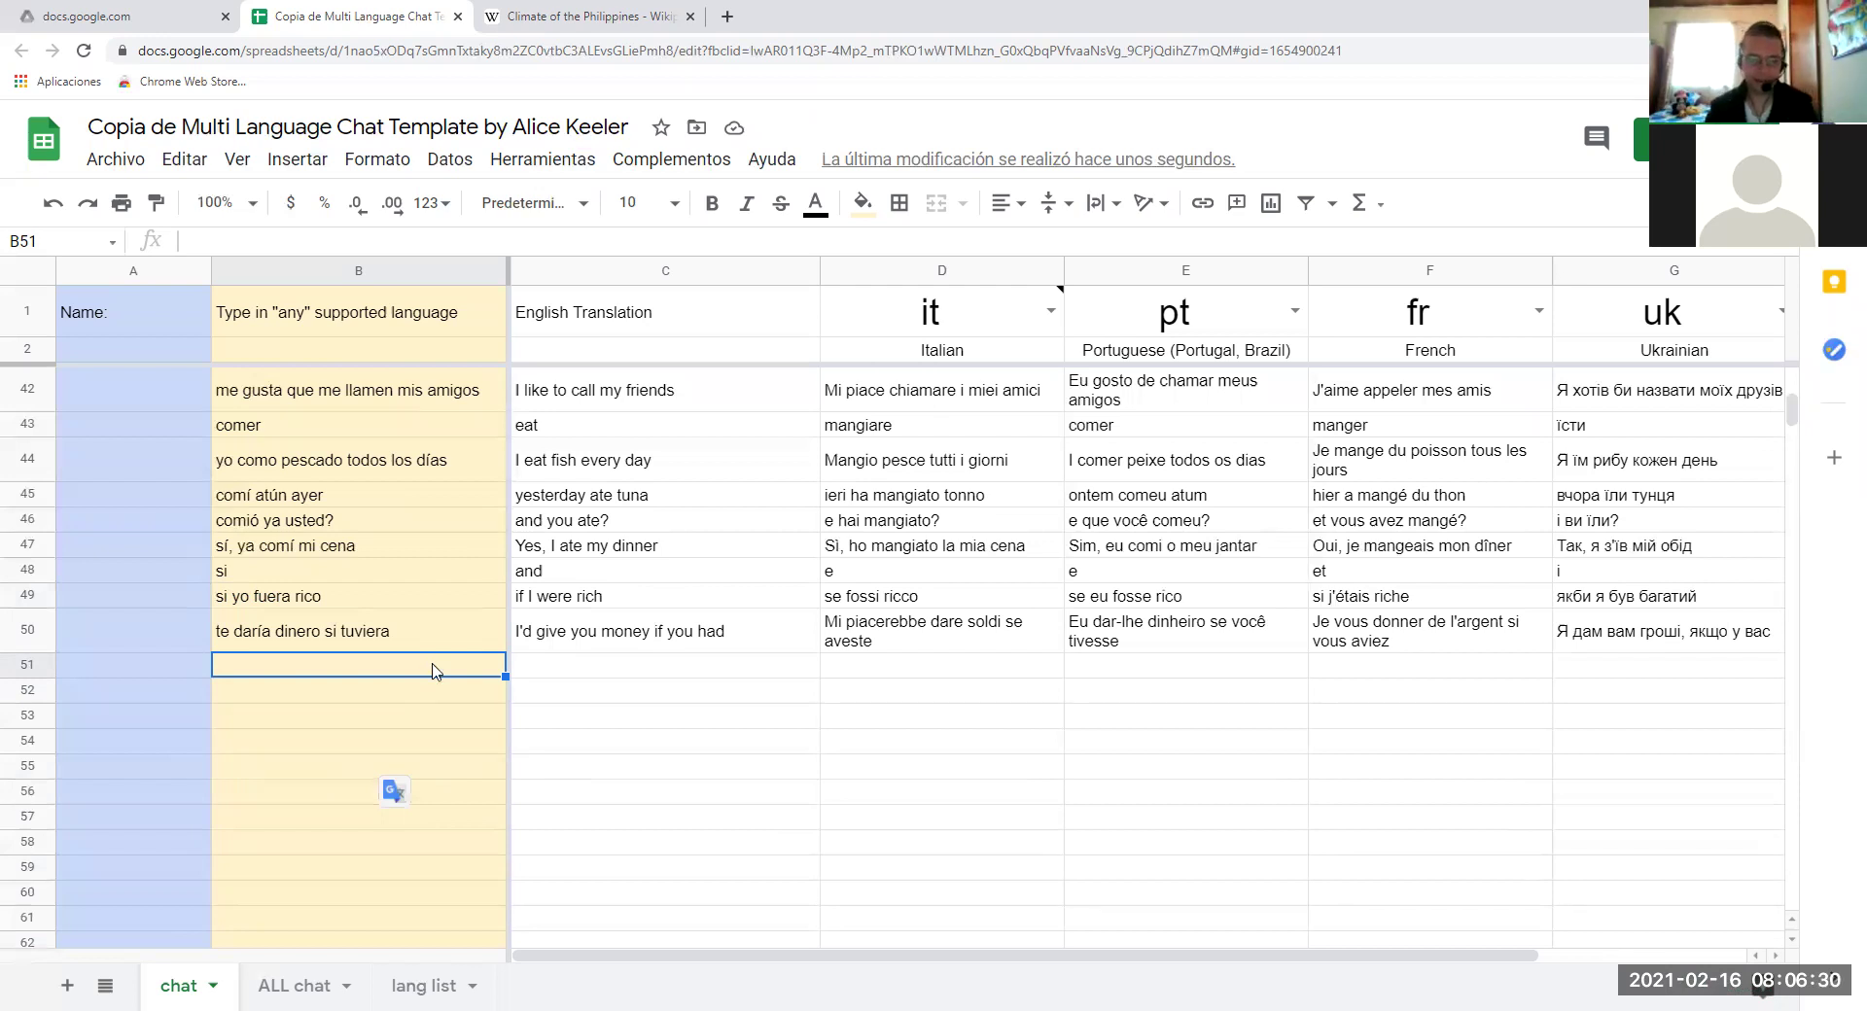
pyautogui.write('él')
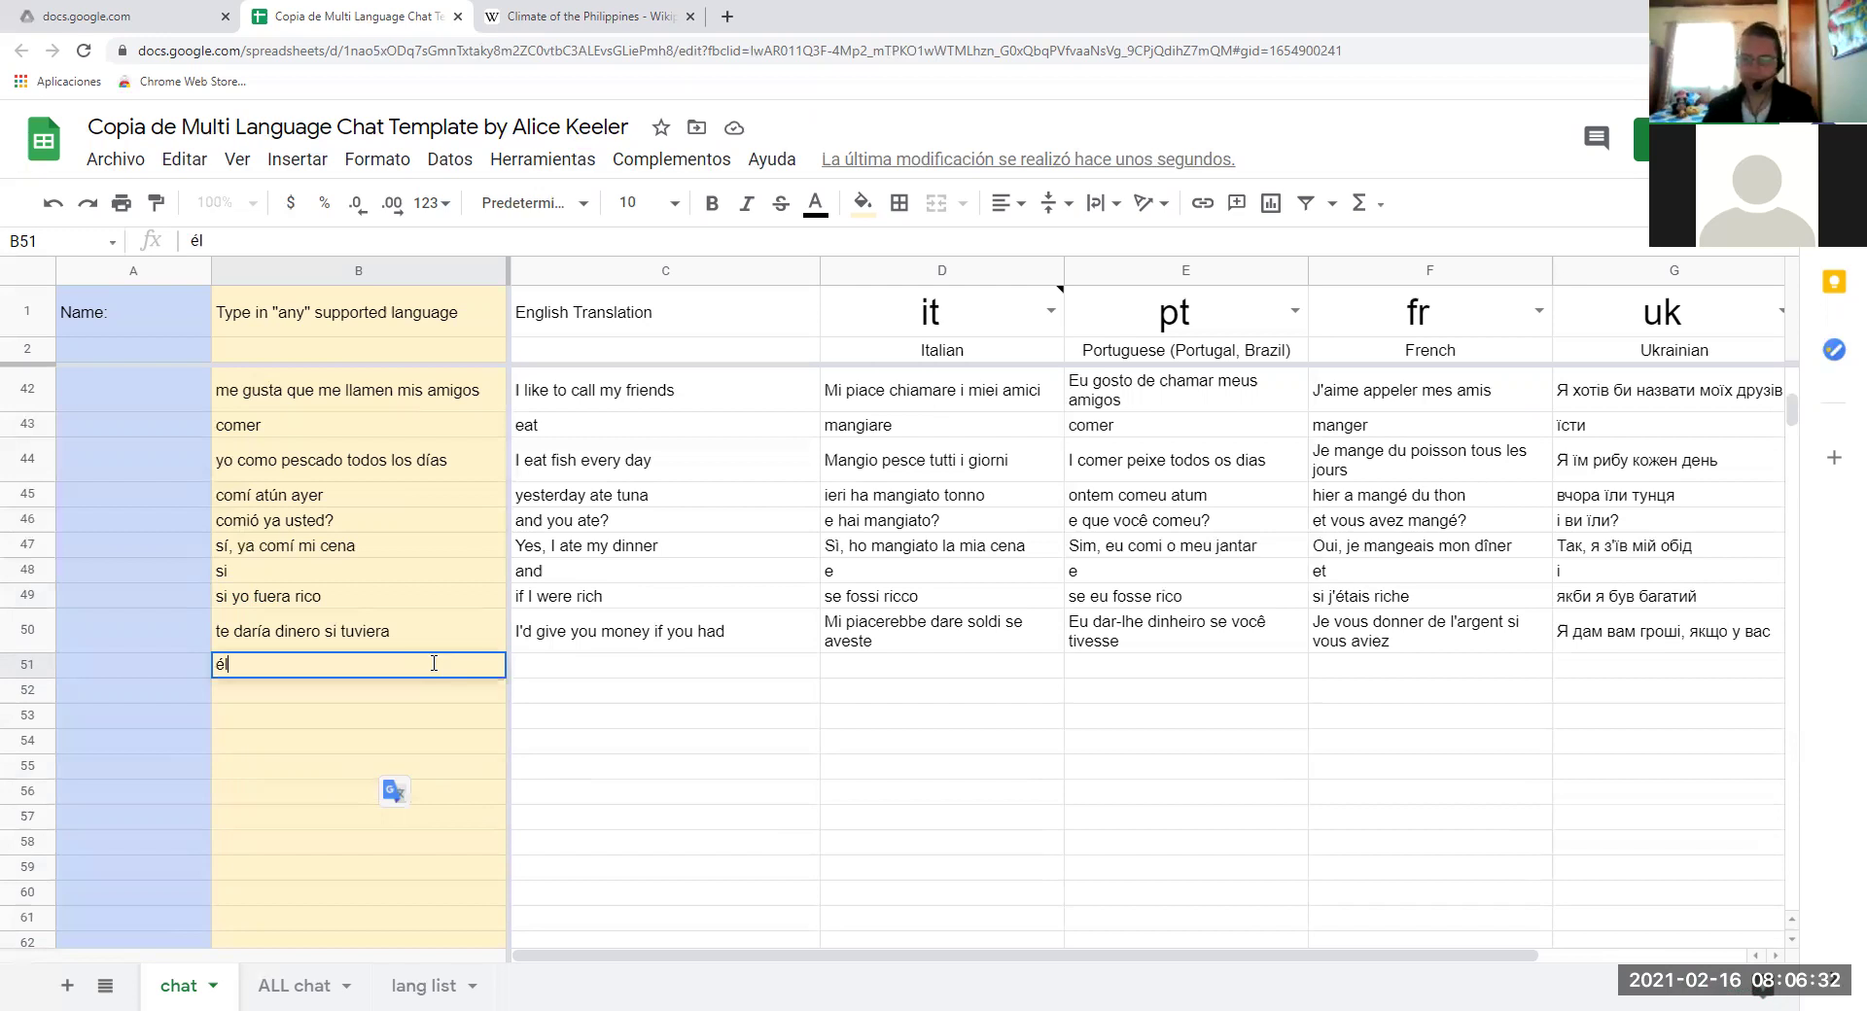
pyautogui.press('Return')
pyautogui.write('él')
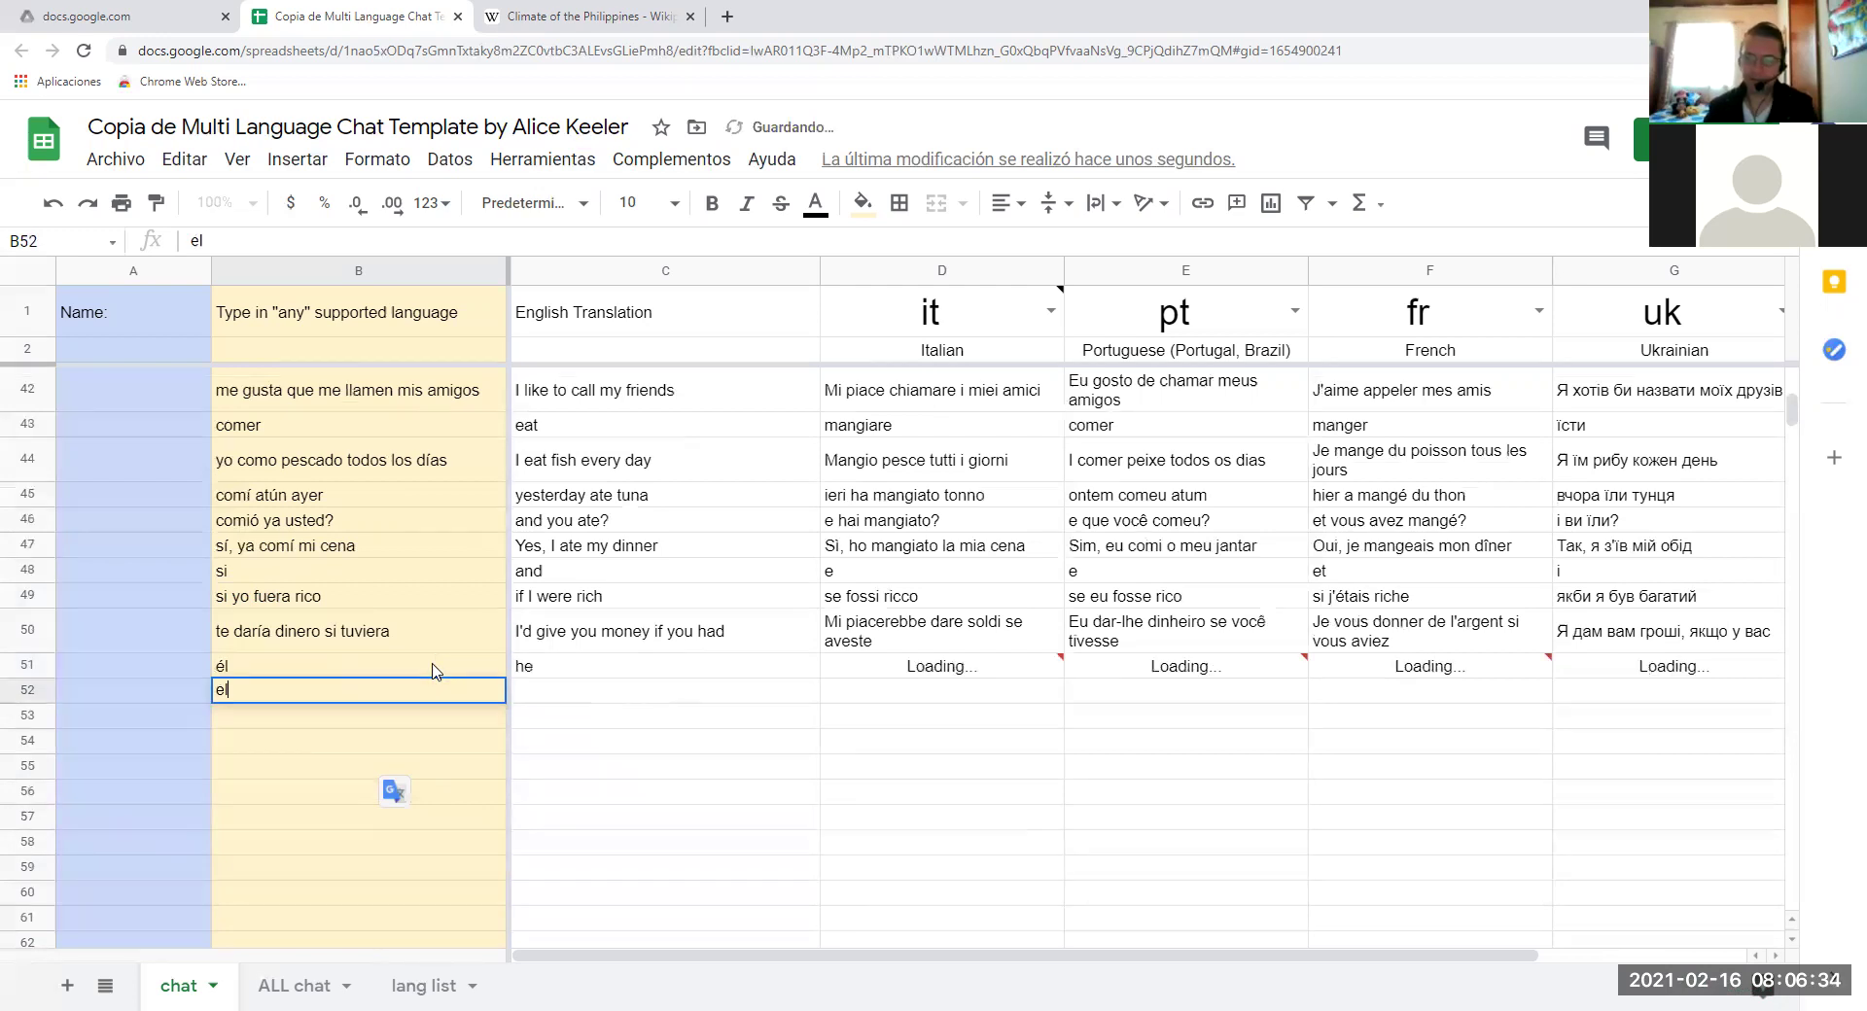
pyautogui.press('Return')
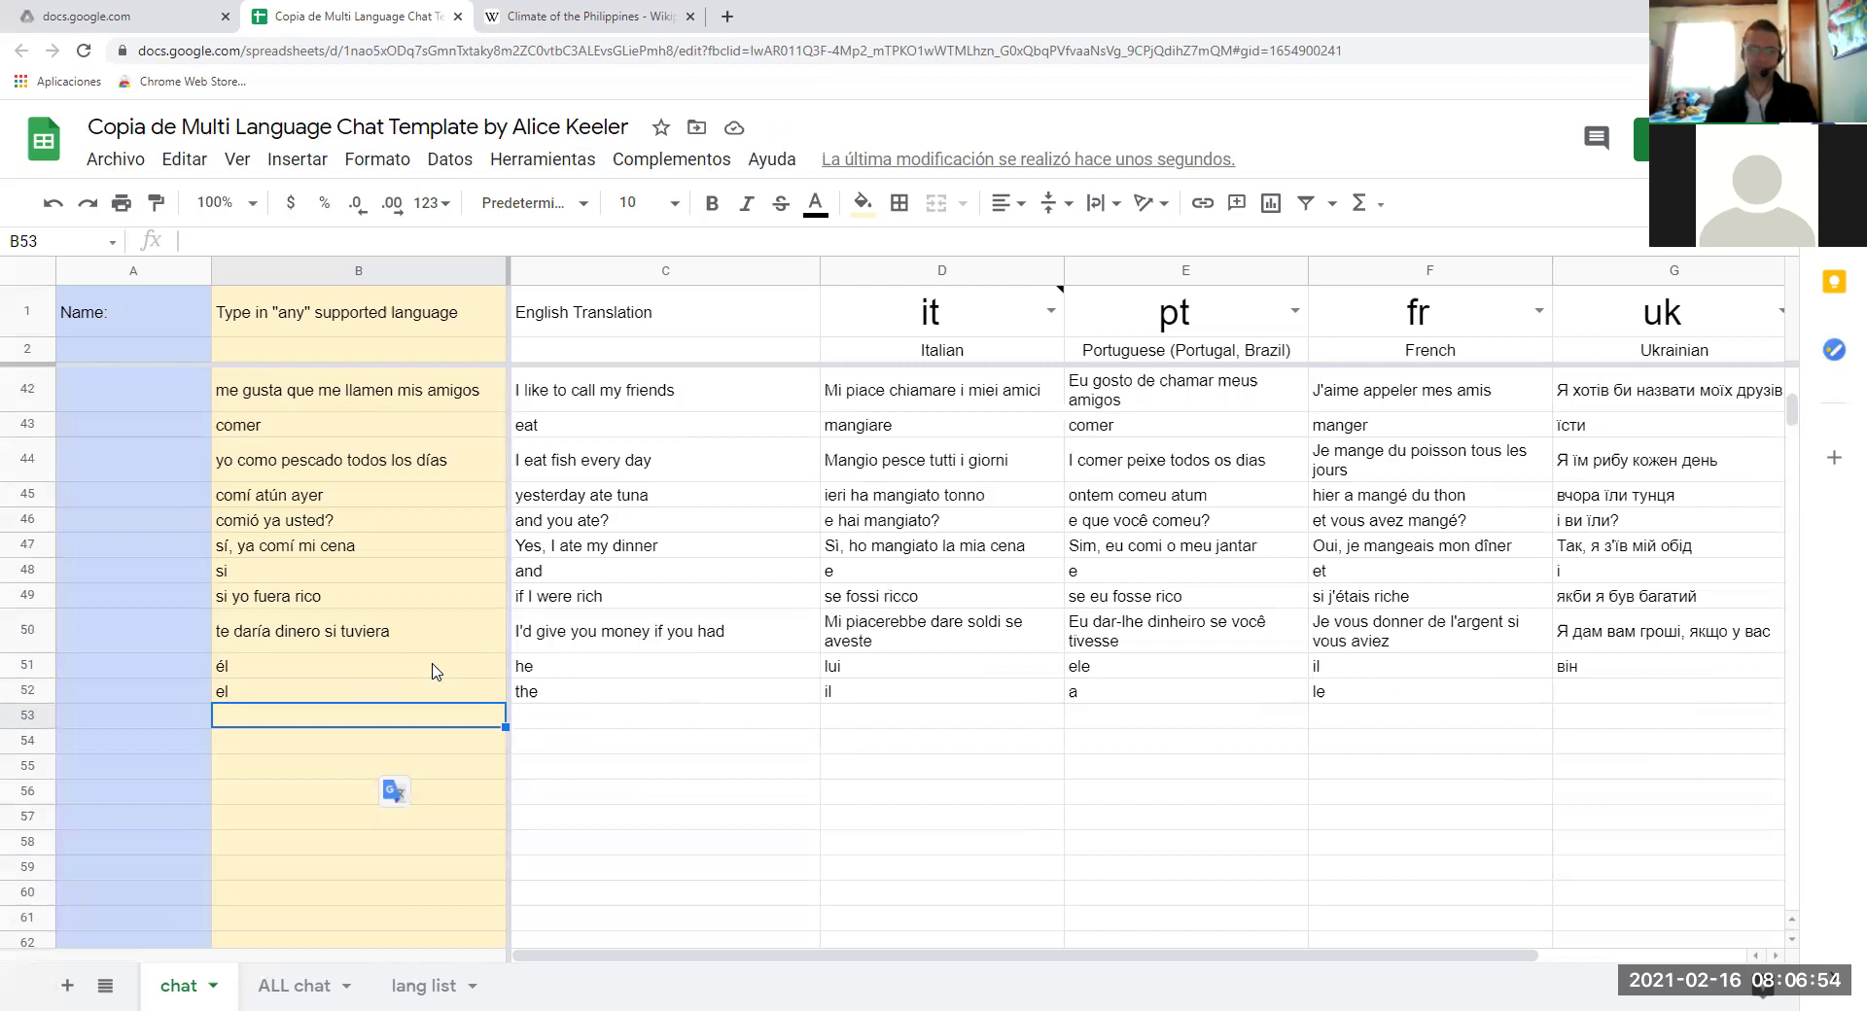
# Enter the word ending with its examples, "-sión- pasión- mansión", in cell B53.
pyautogui.write('-si')
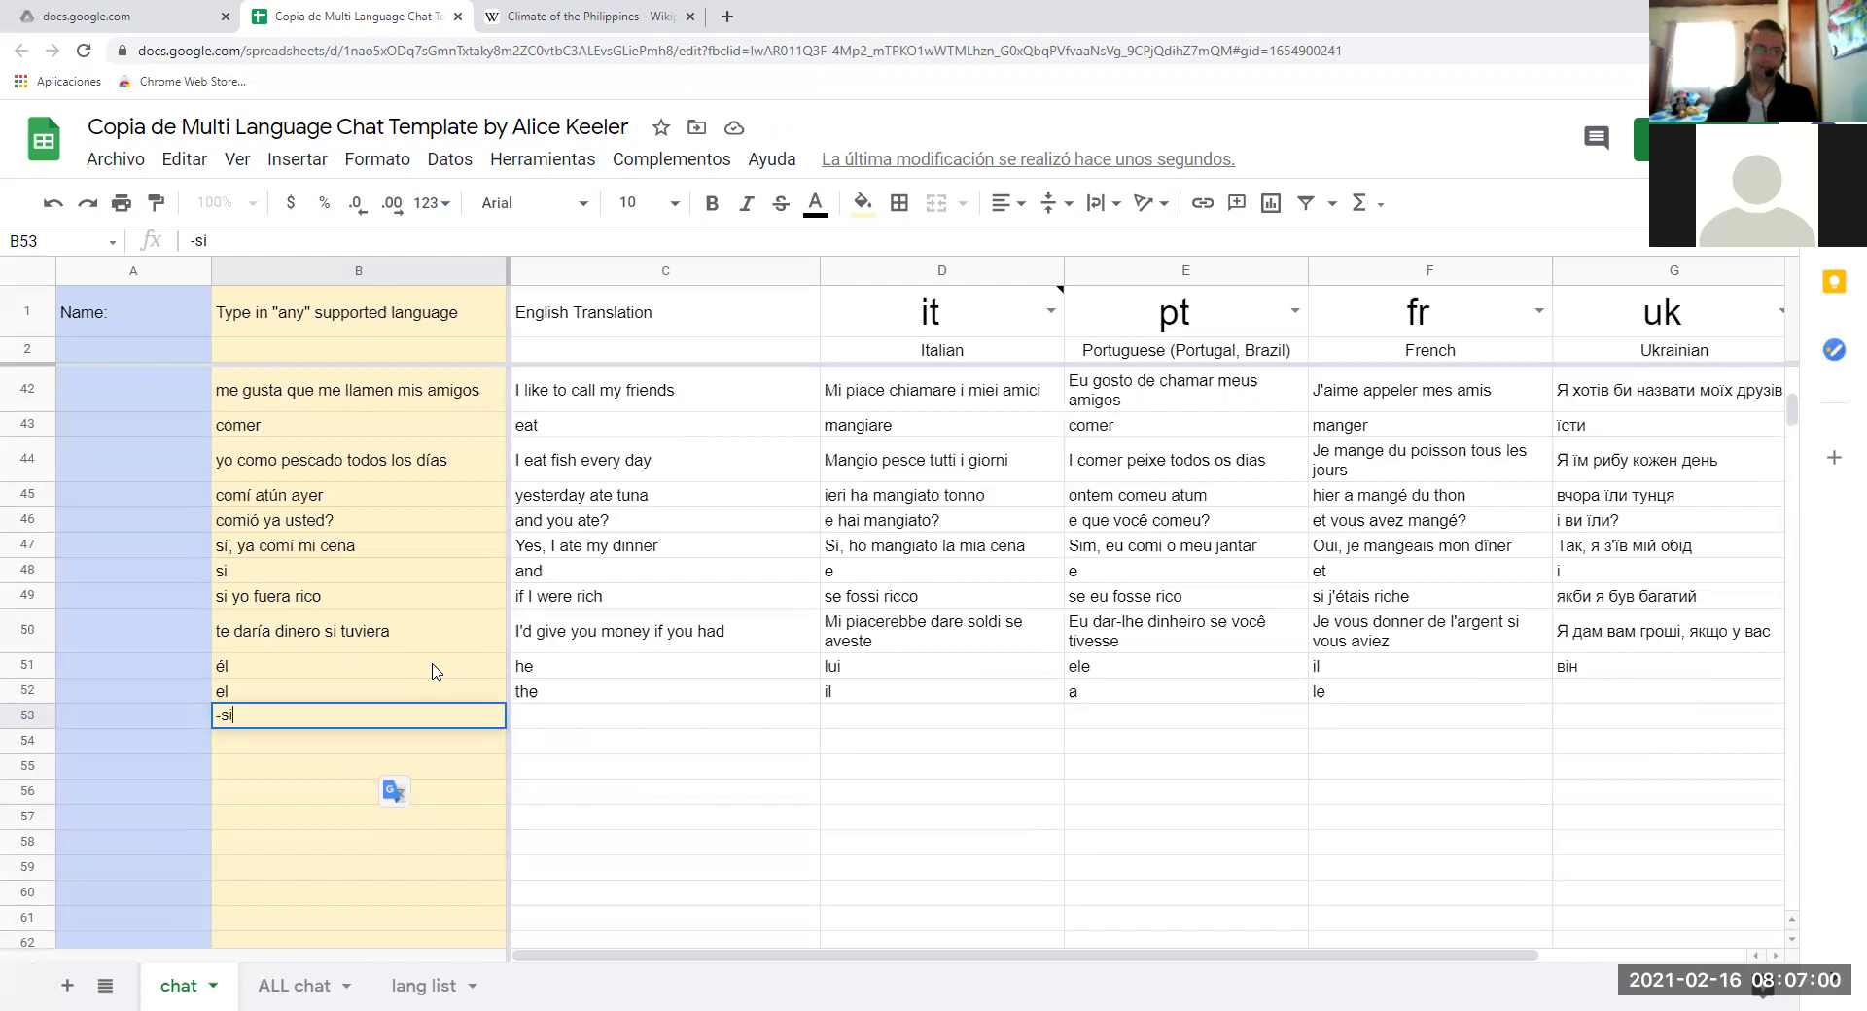
pyautogui.write('oón- pasi')
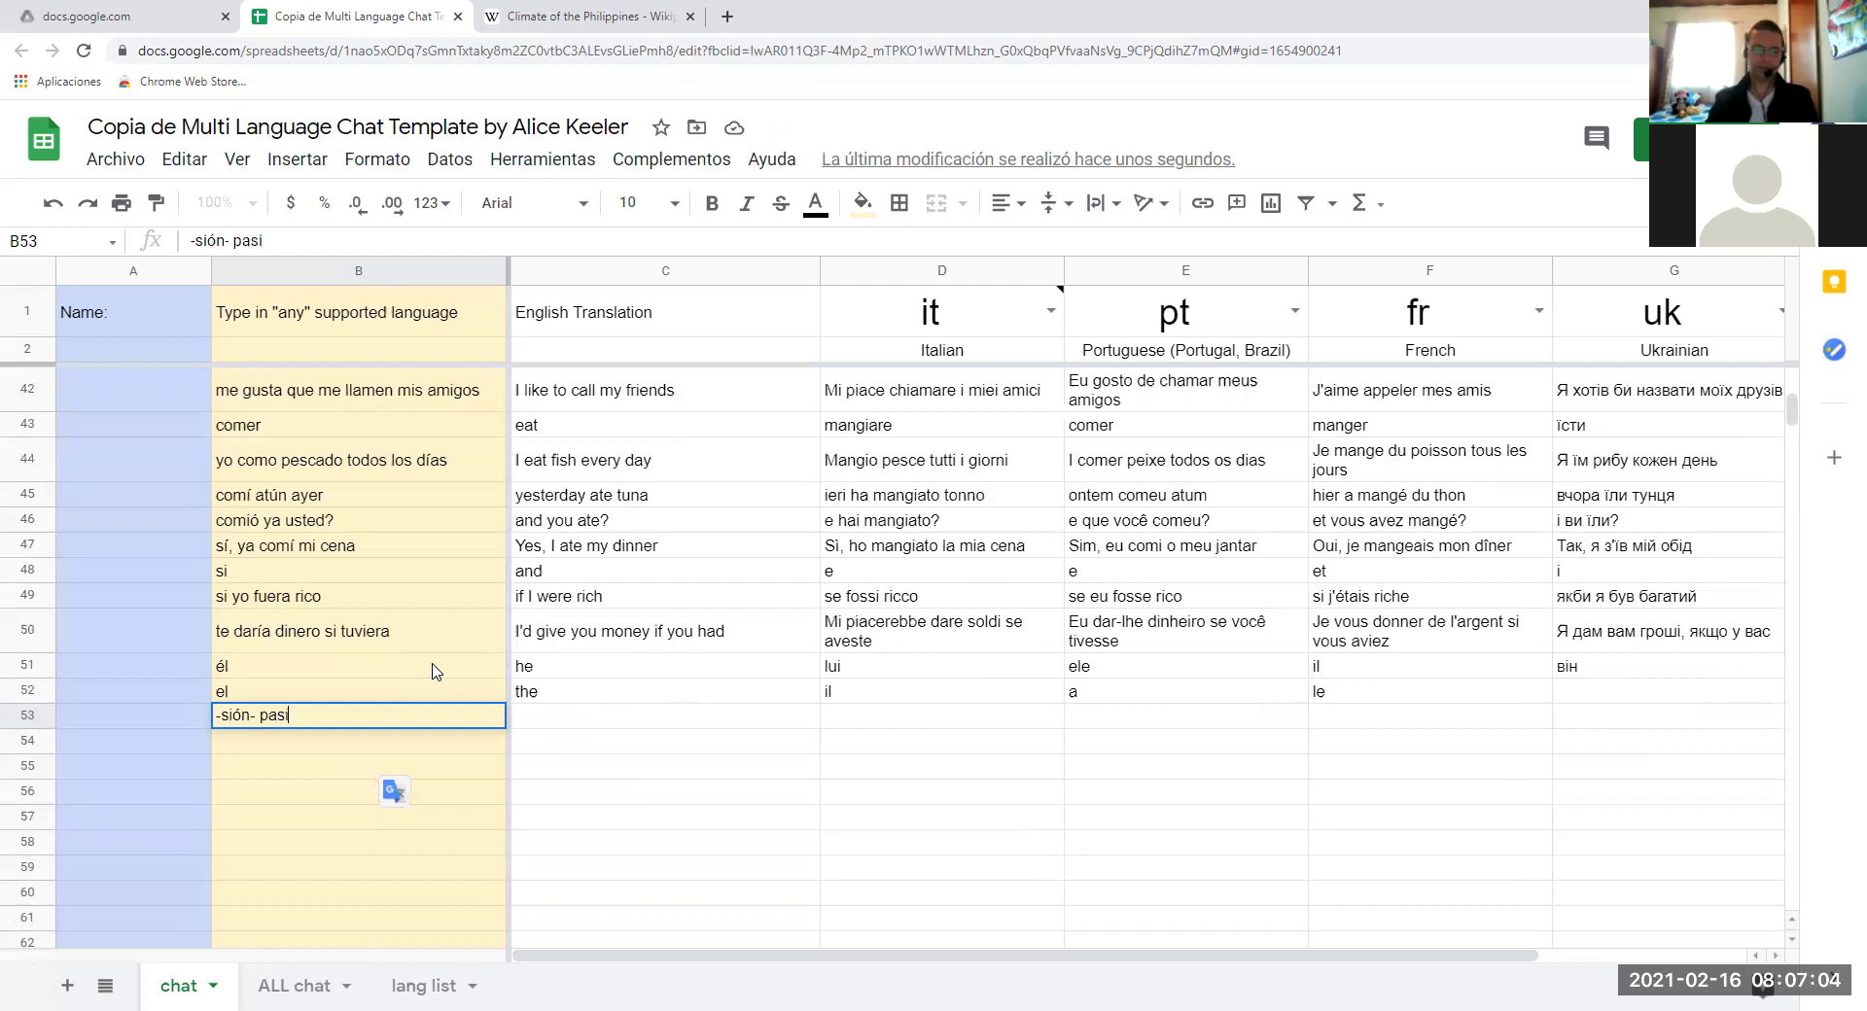
pyautogui.write('ón-')
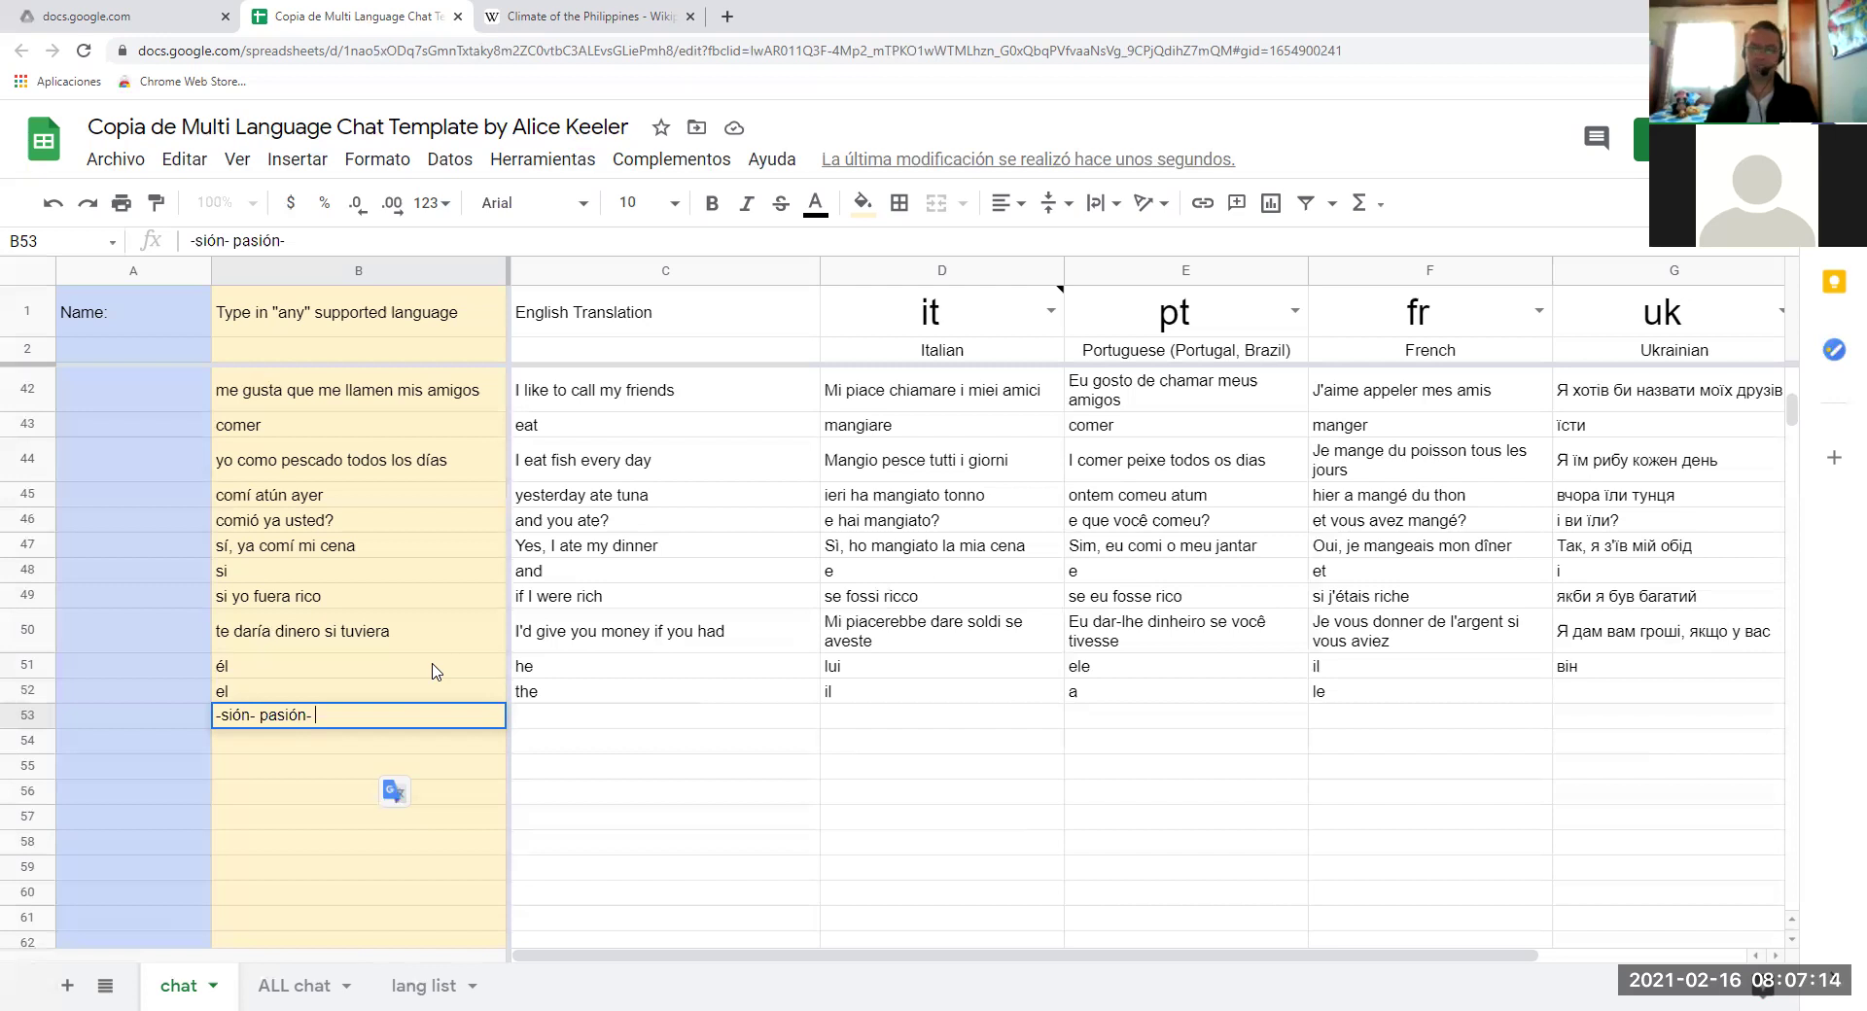
pyautogui.write('mansi')
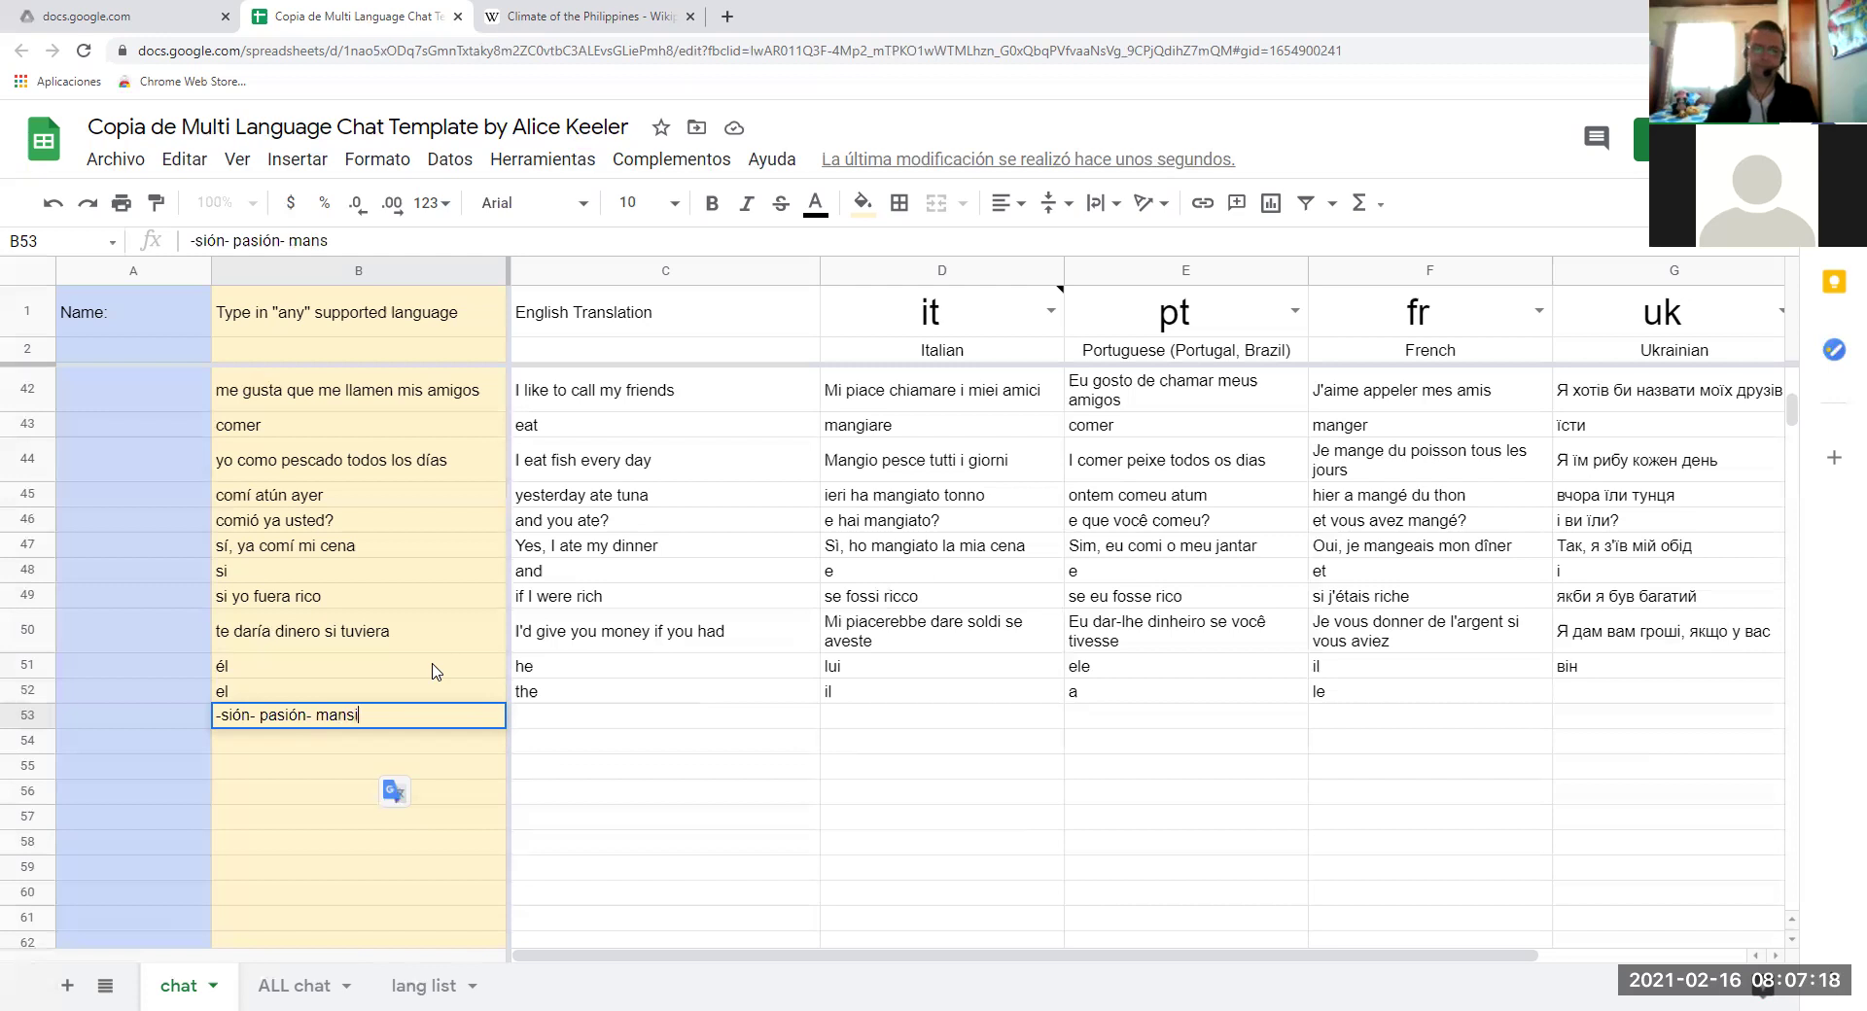
pyautogui.write('ón')
pyautogui.press('Return')
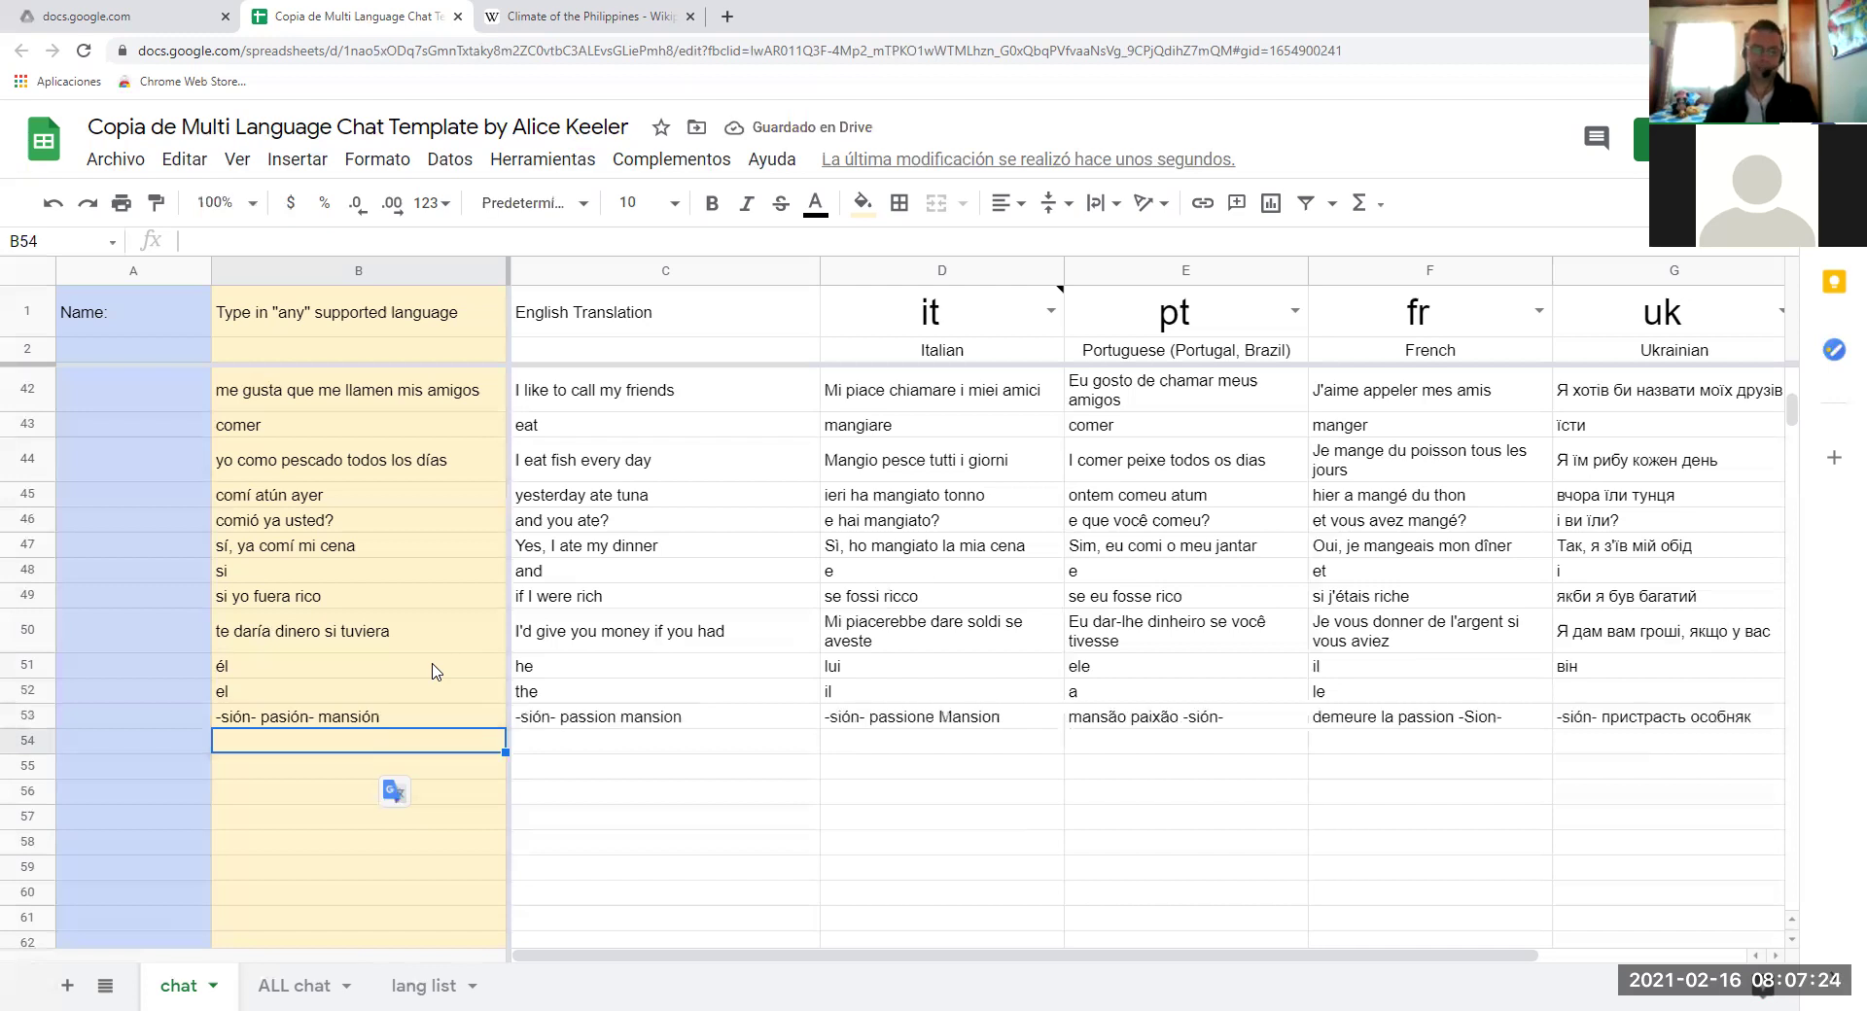
# Enter the word ending with its examples, "-ción- canción, oración- televisión", in cell B54.
pyautogui.write('-c')
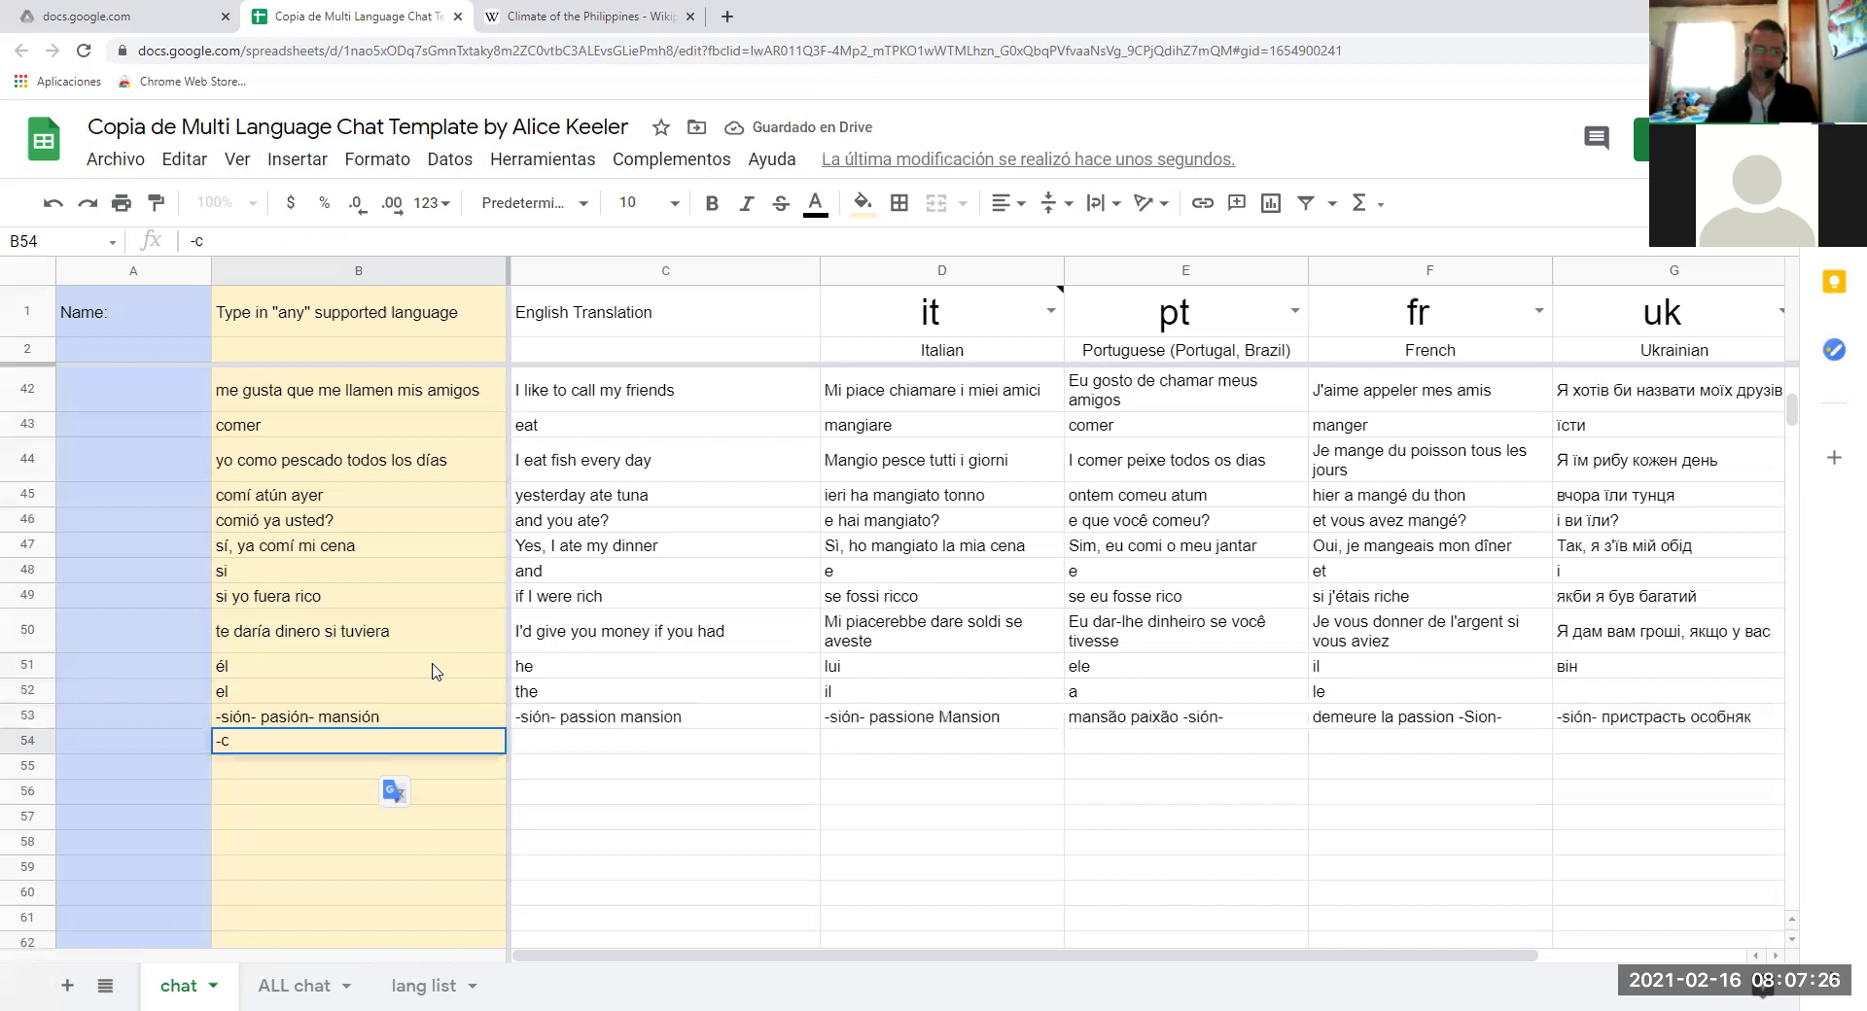
pyautogui.write('í')
pyautogui.press('BackSpace')
pyautogui.write('i')
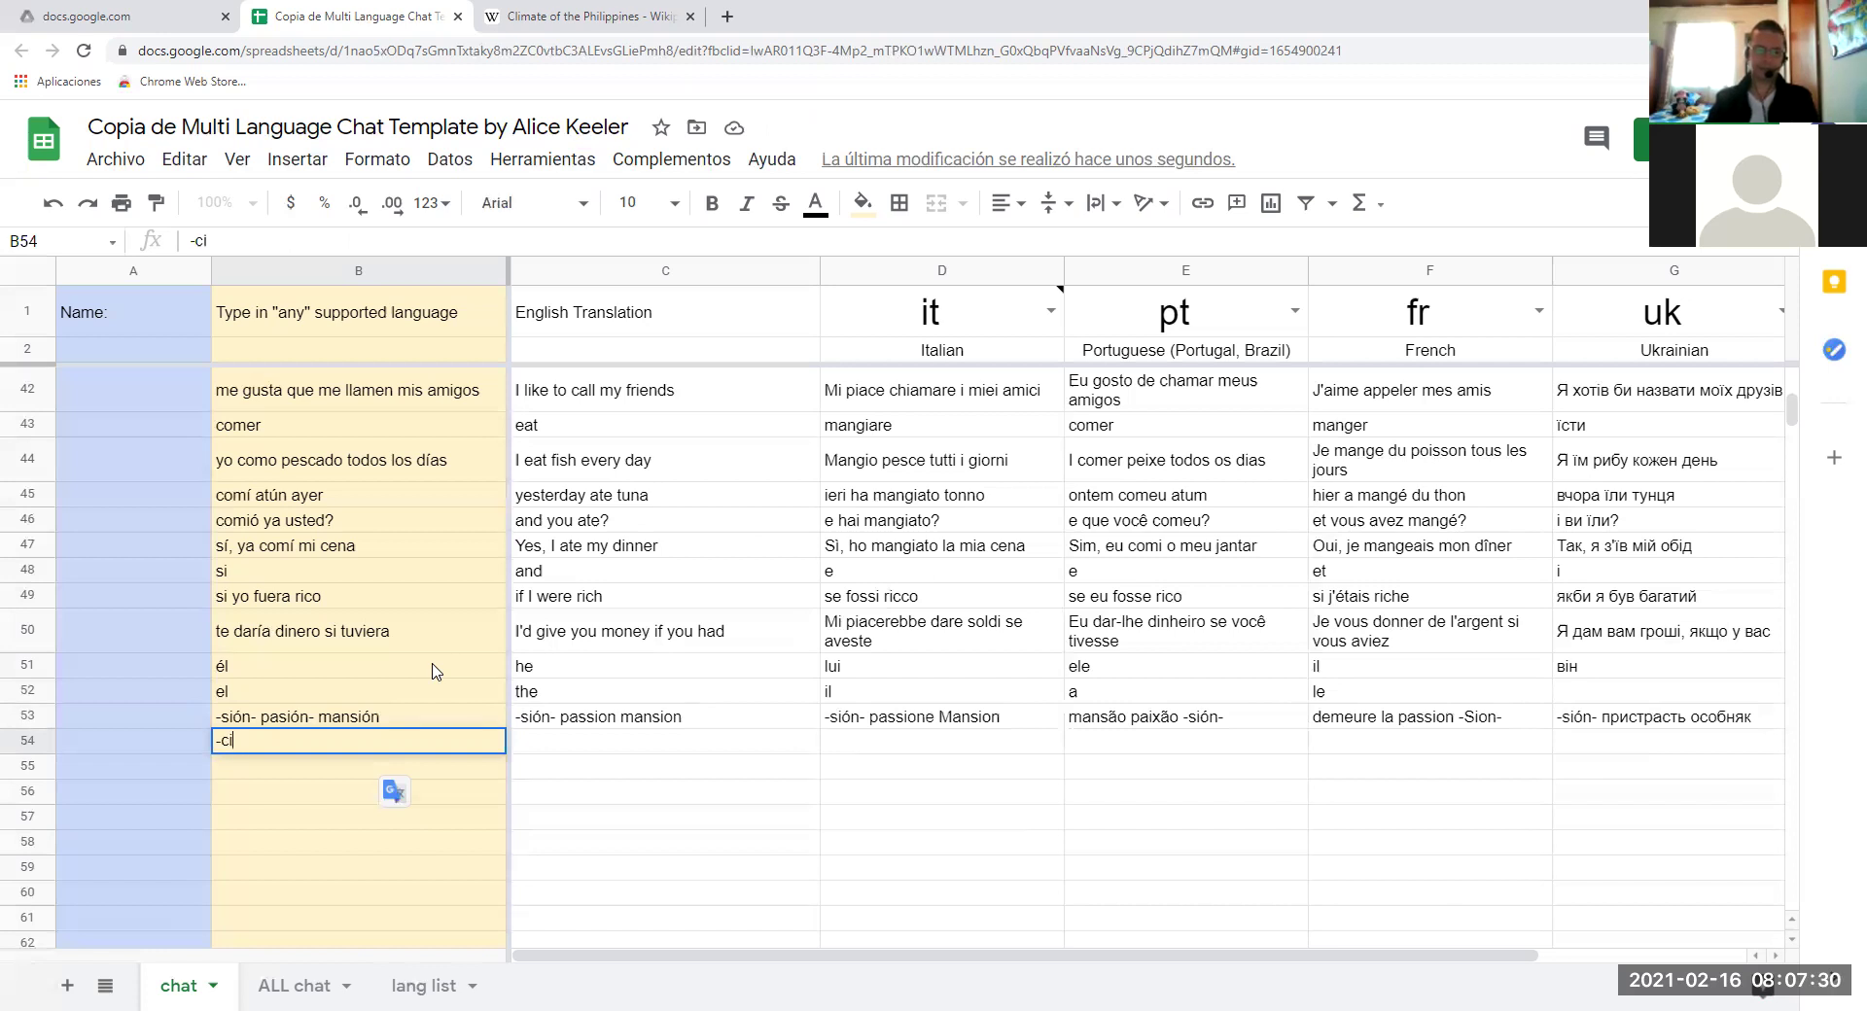
pyautogui.write('ón- canc')
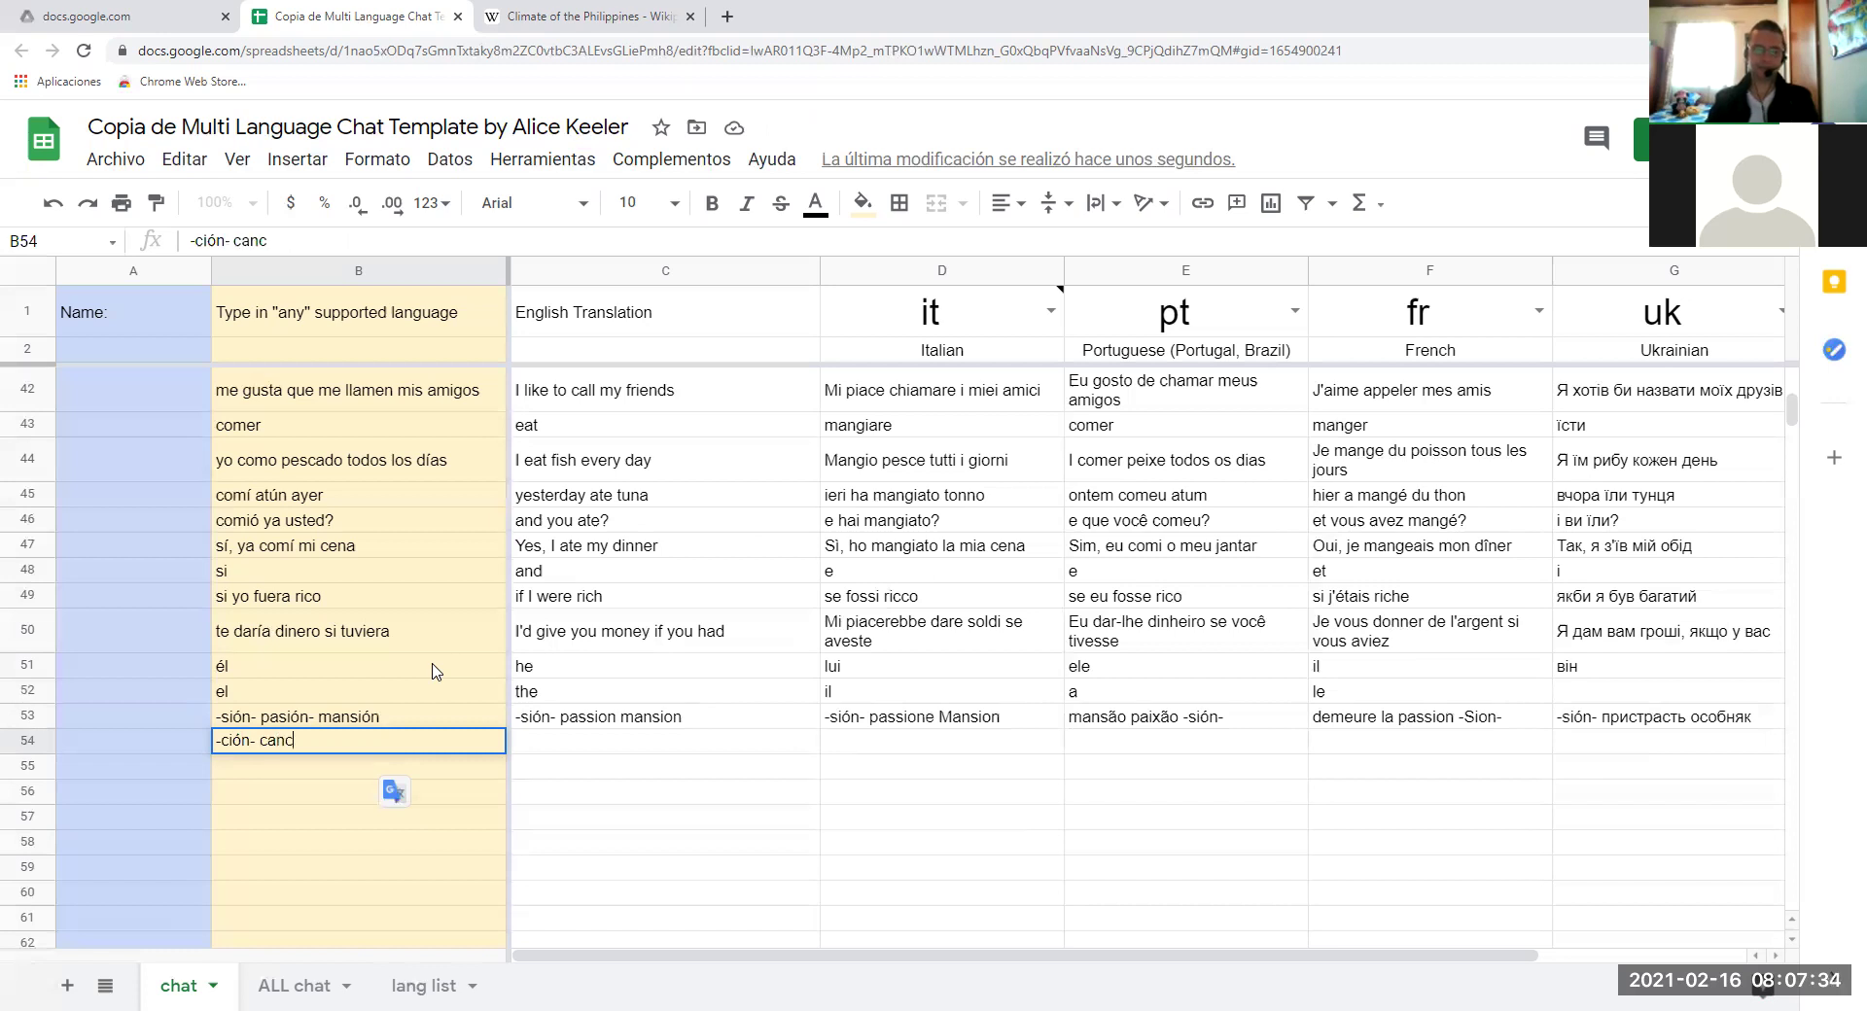
pyautogui.write('ión, oració')
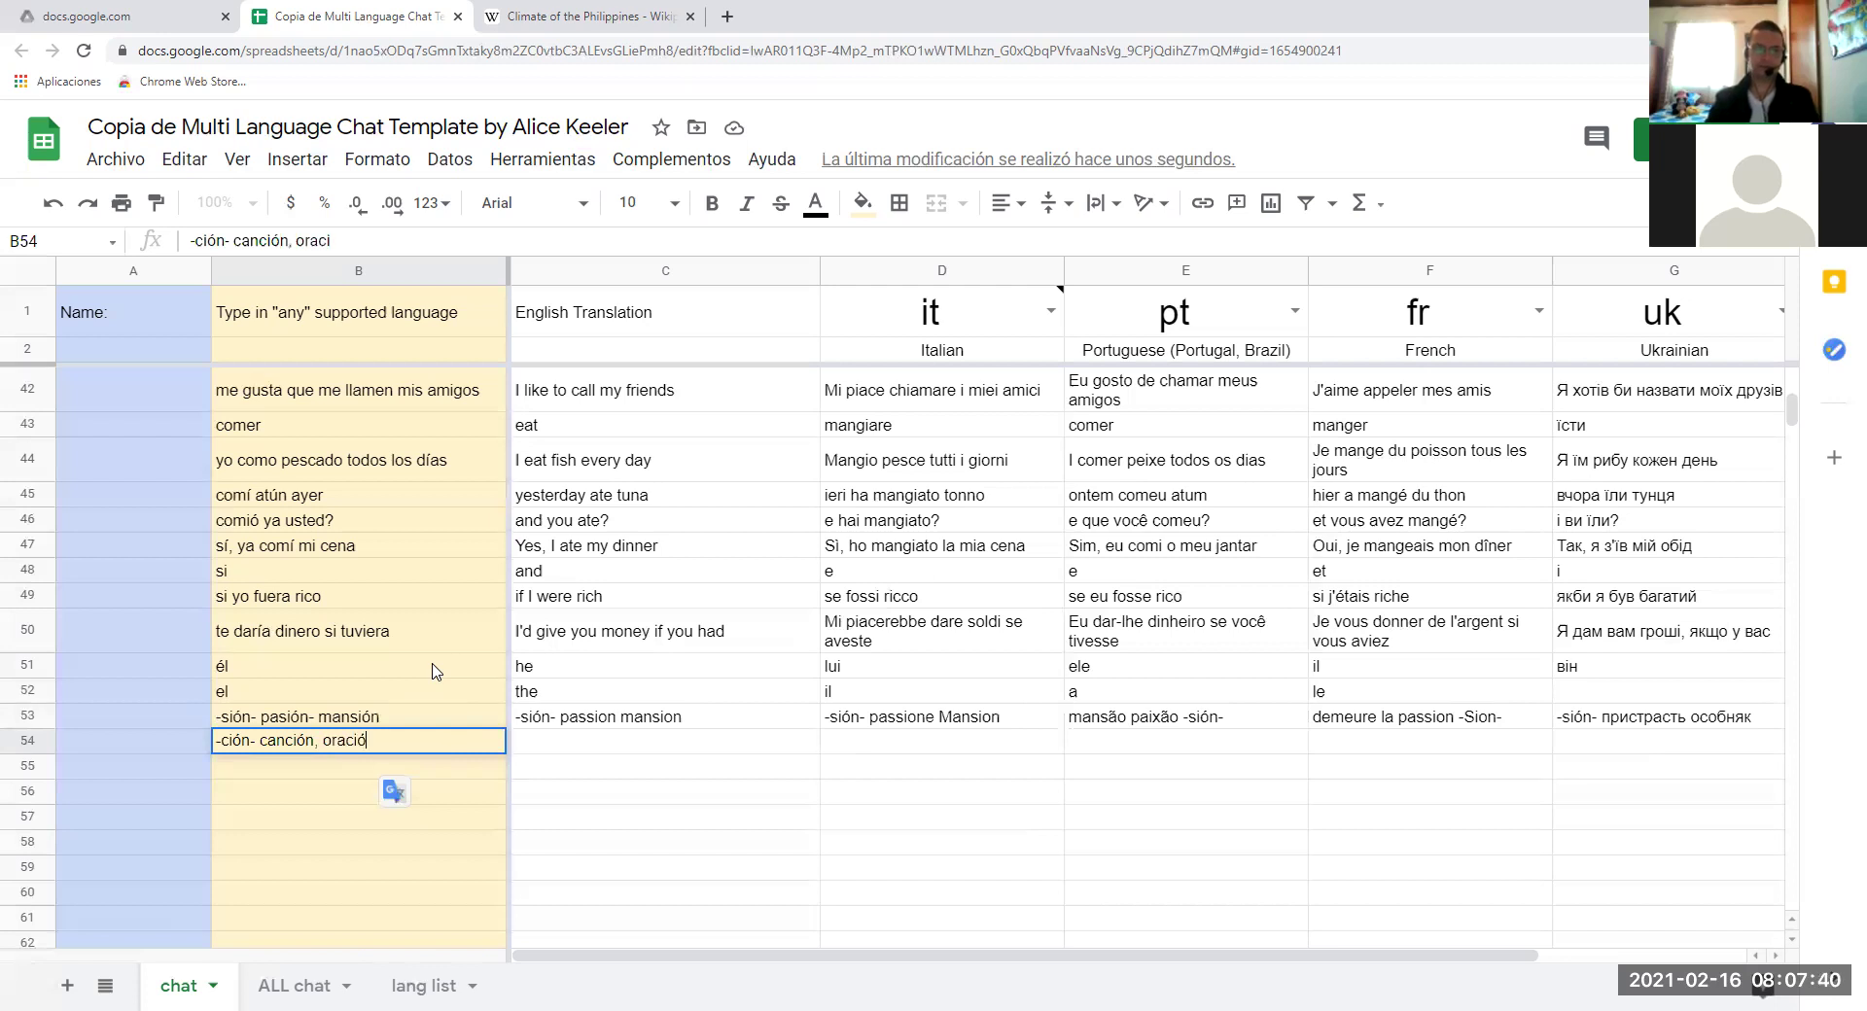
pyautogui.write('n')
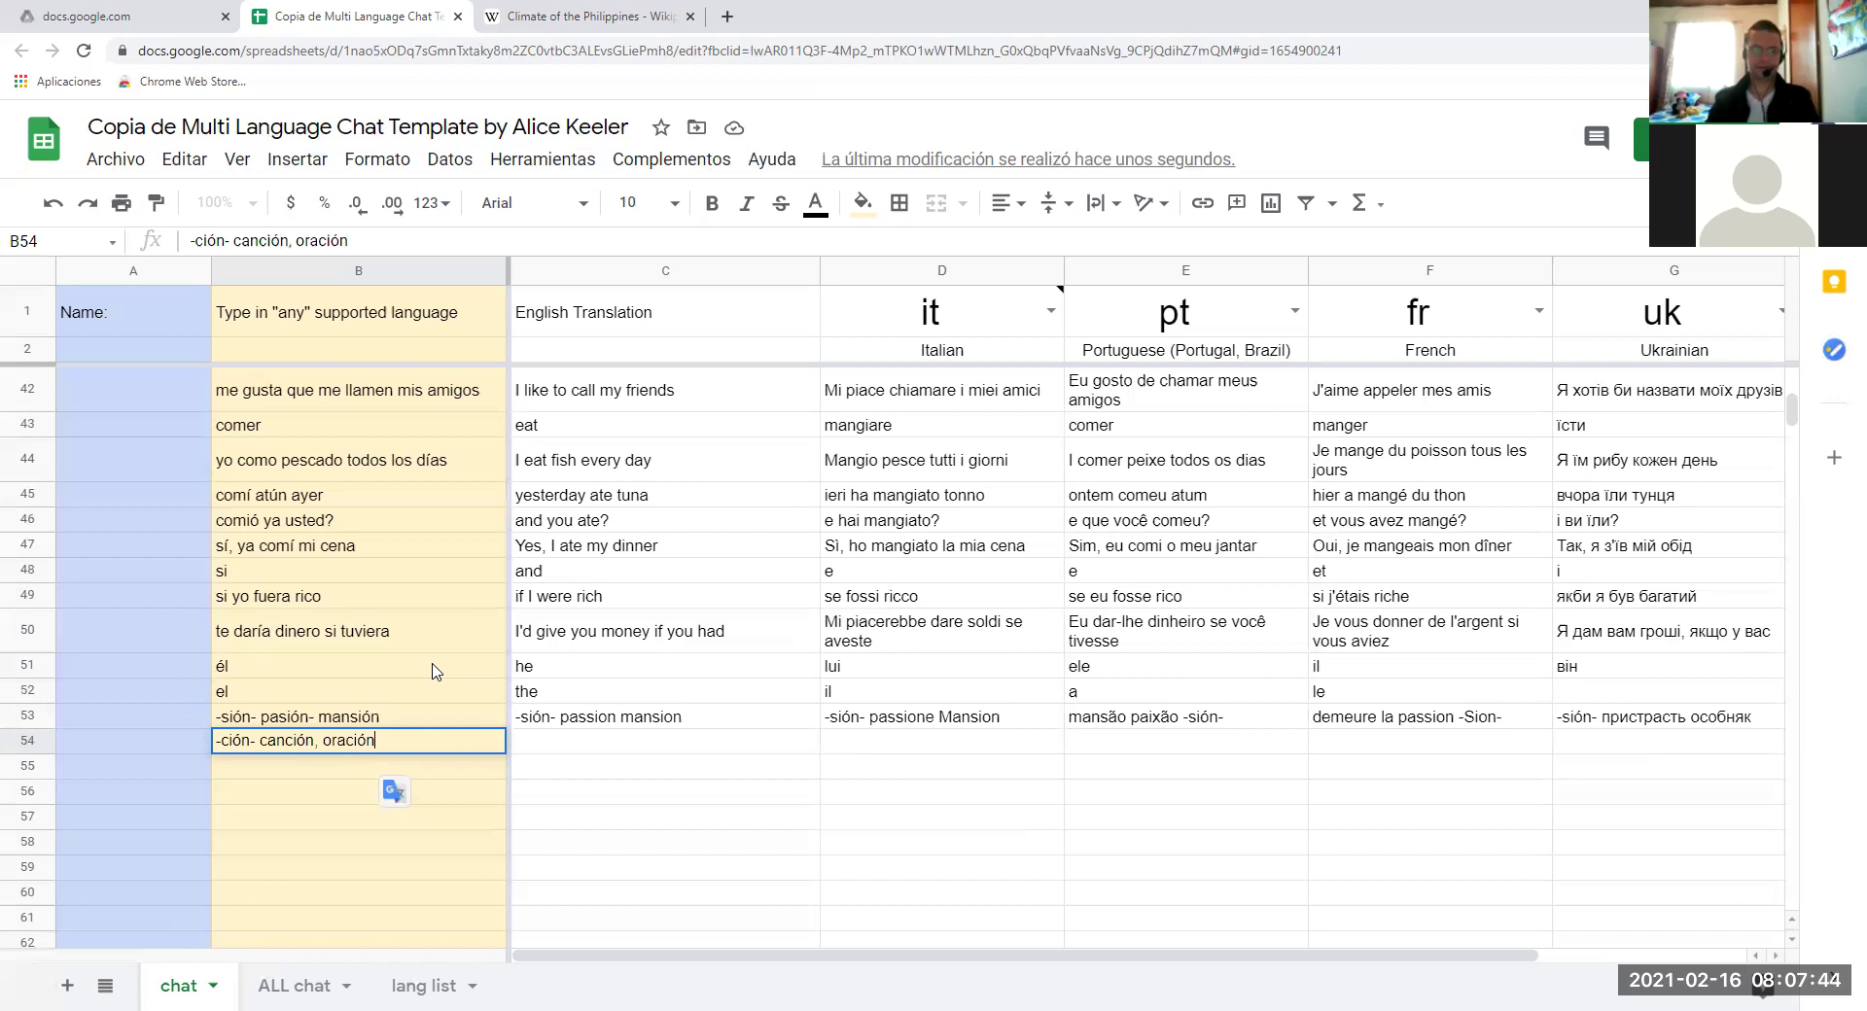
pyautogui.write('-')
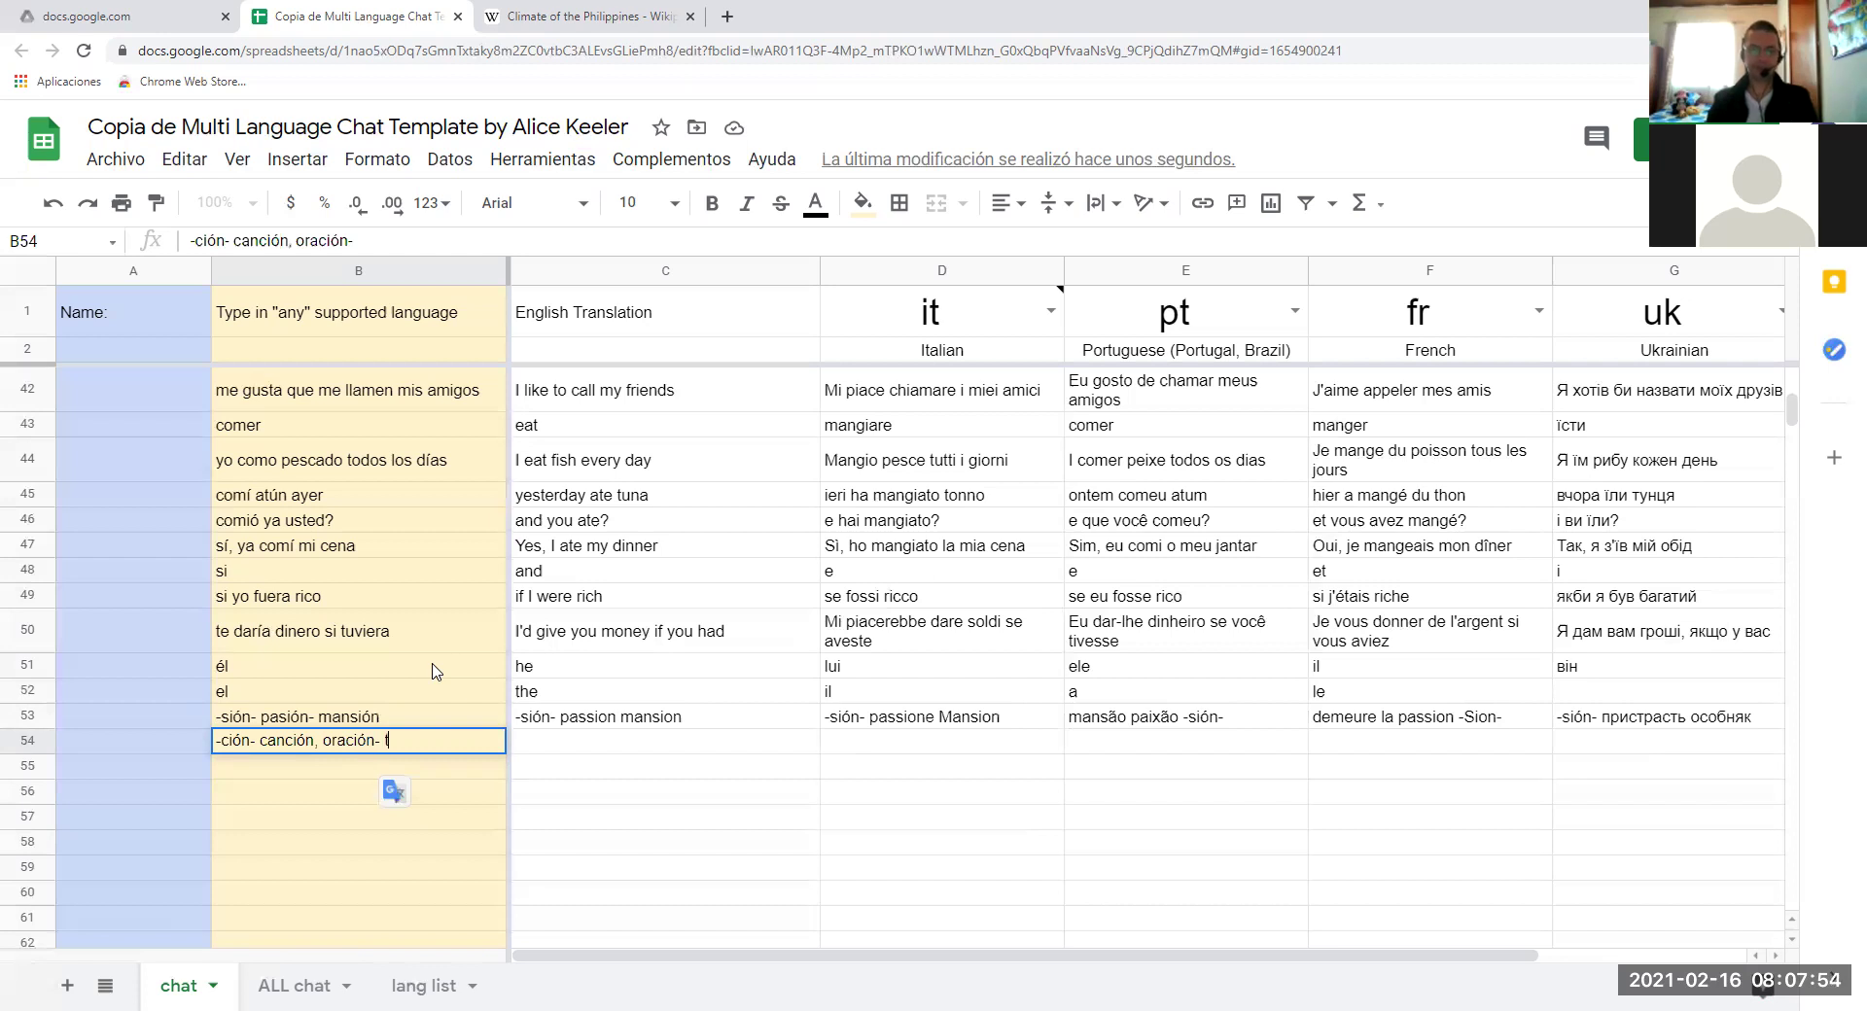
pyautogui.write('televi')
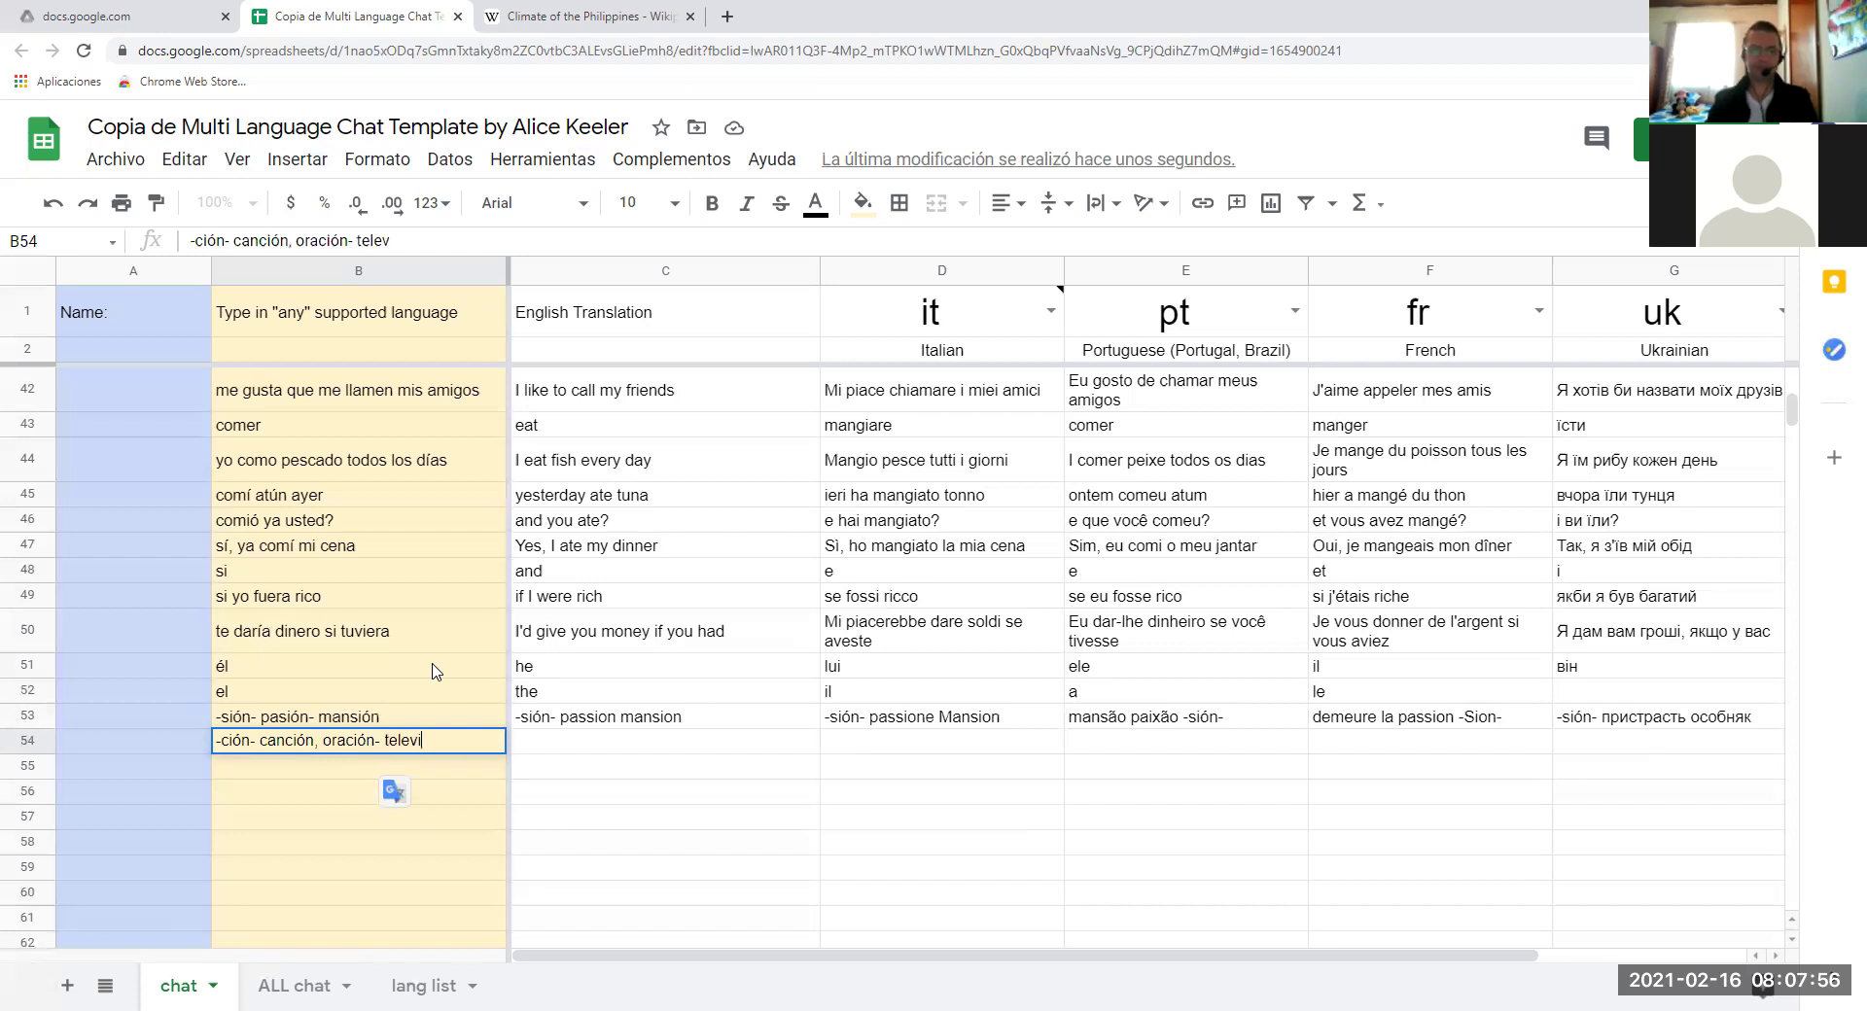
pyautogui.write('sión')
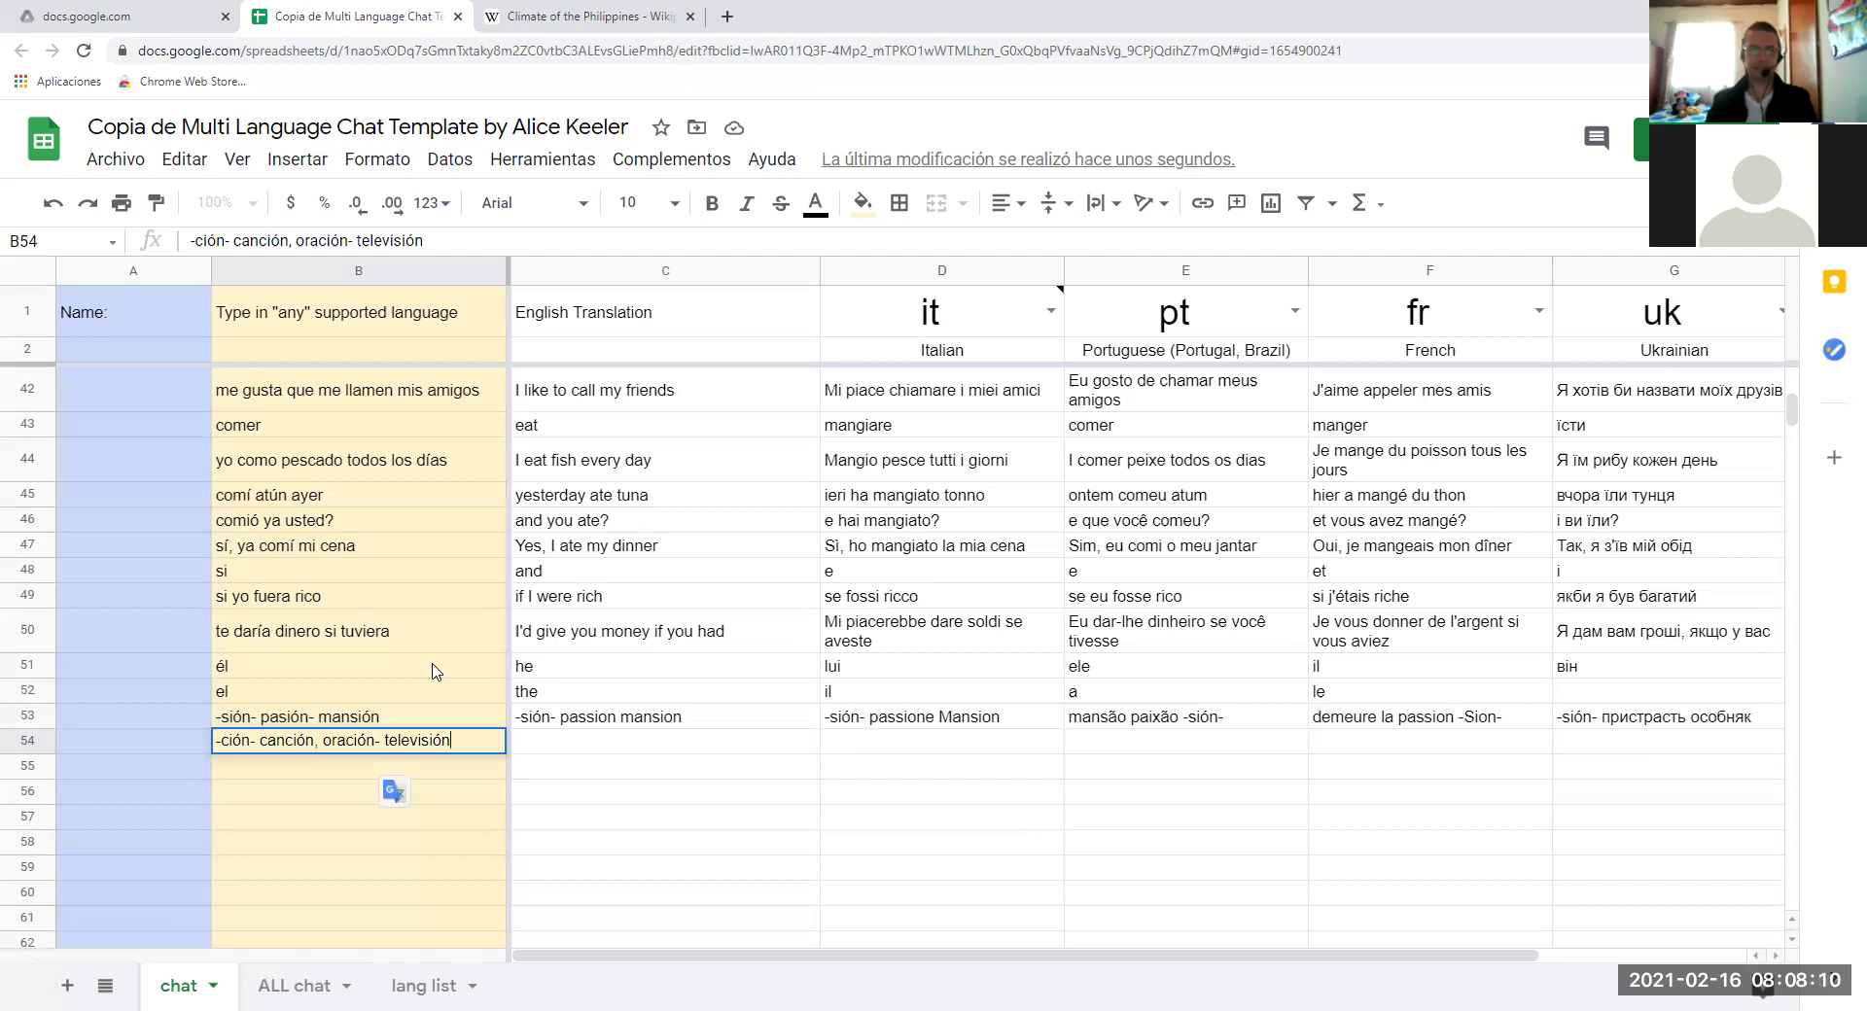
pyautogui.press('Return')
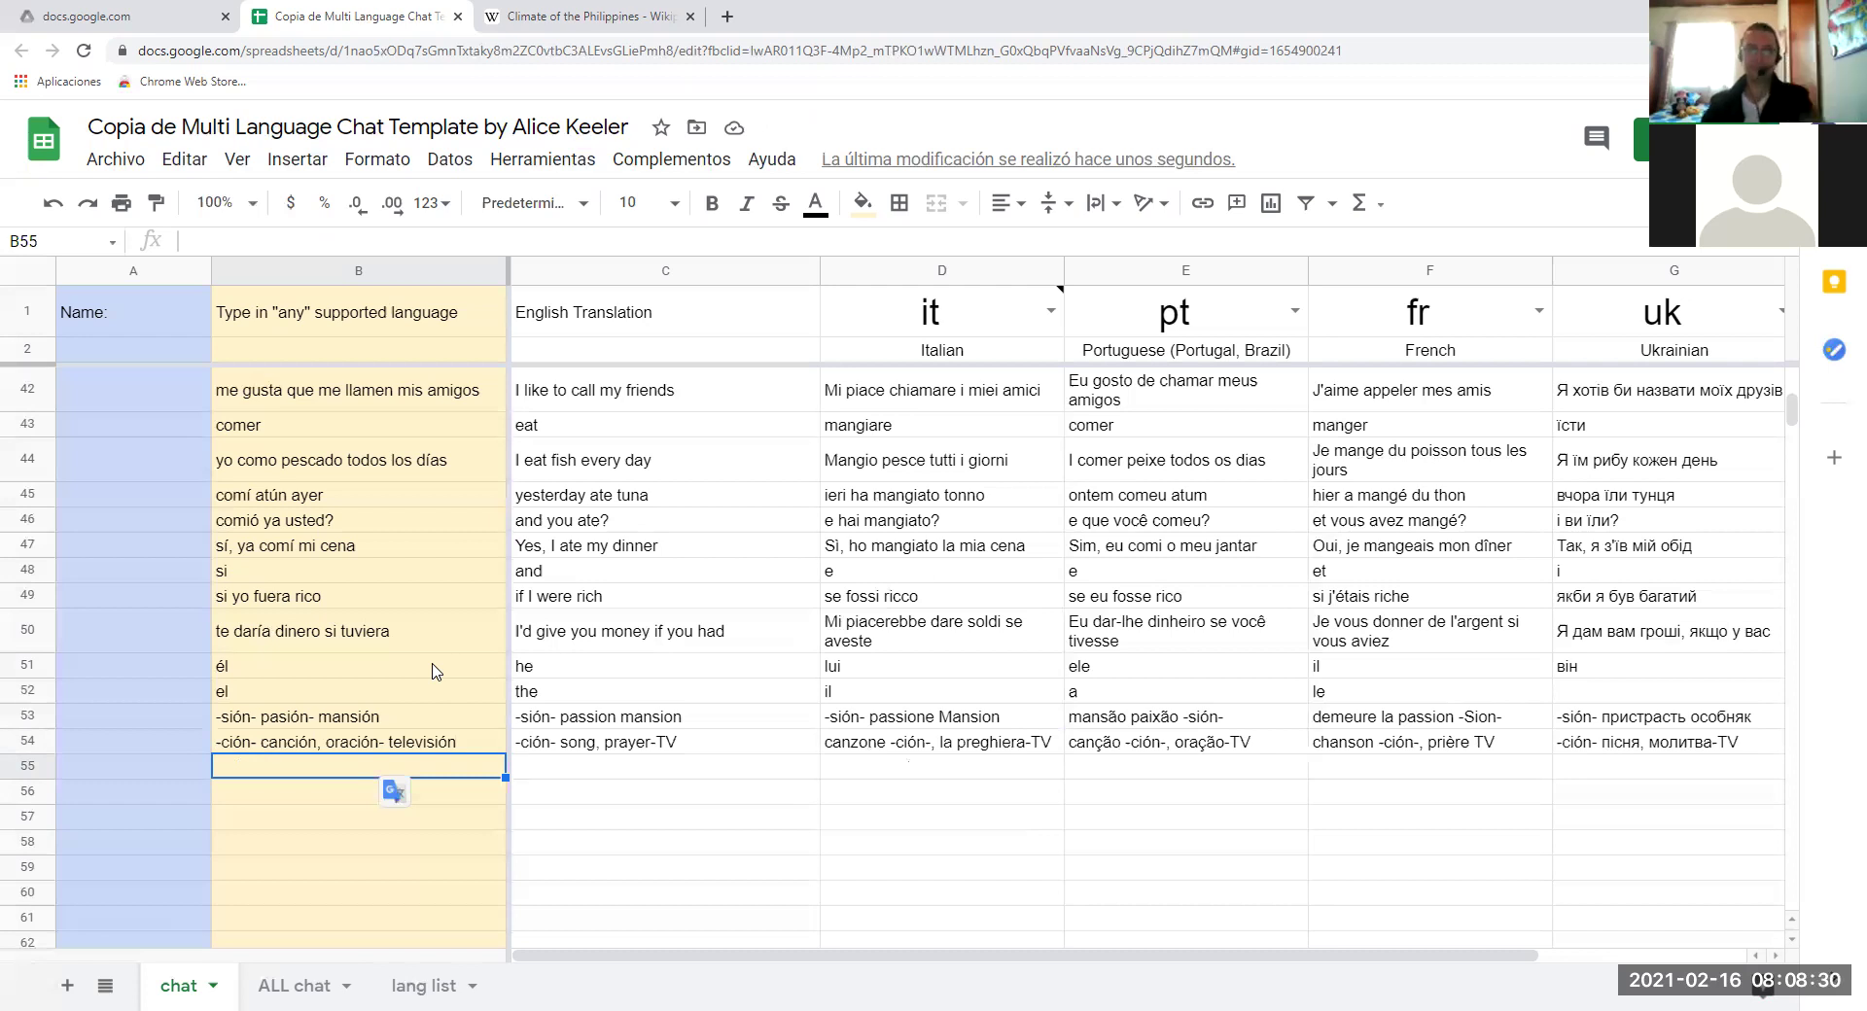
# Open a new browser tab and search Google for "spanish word classification".
pyautogui.click(725, 16)
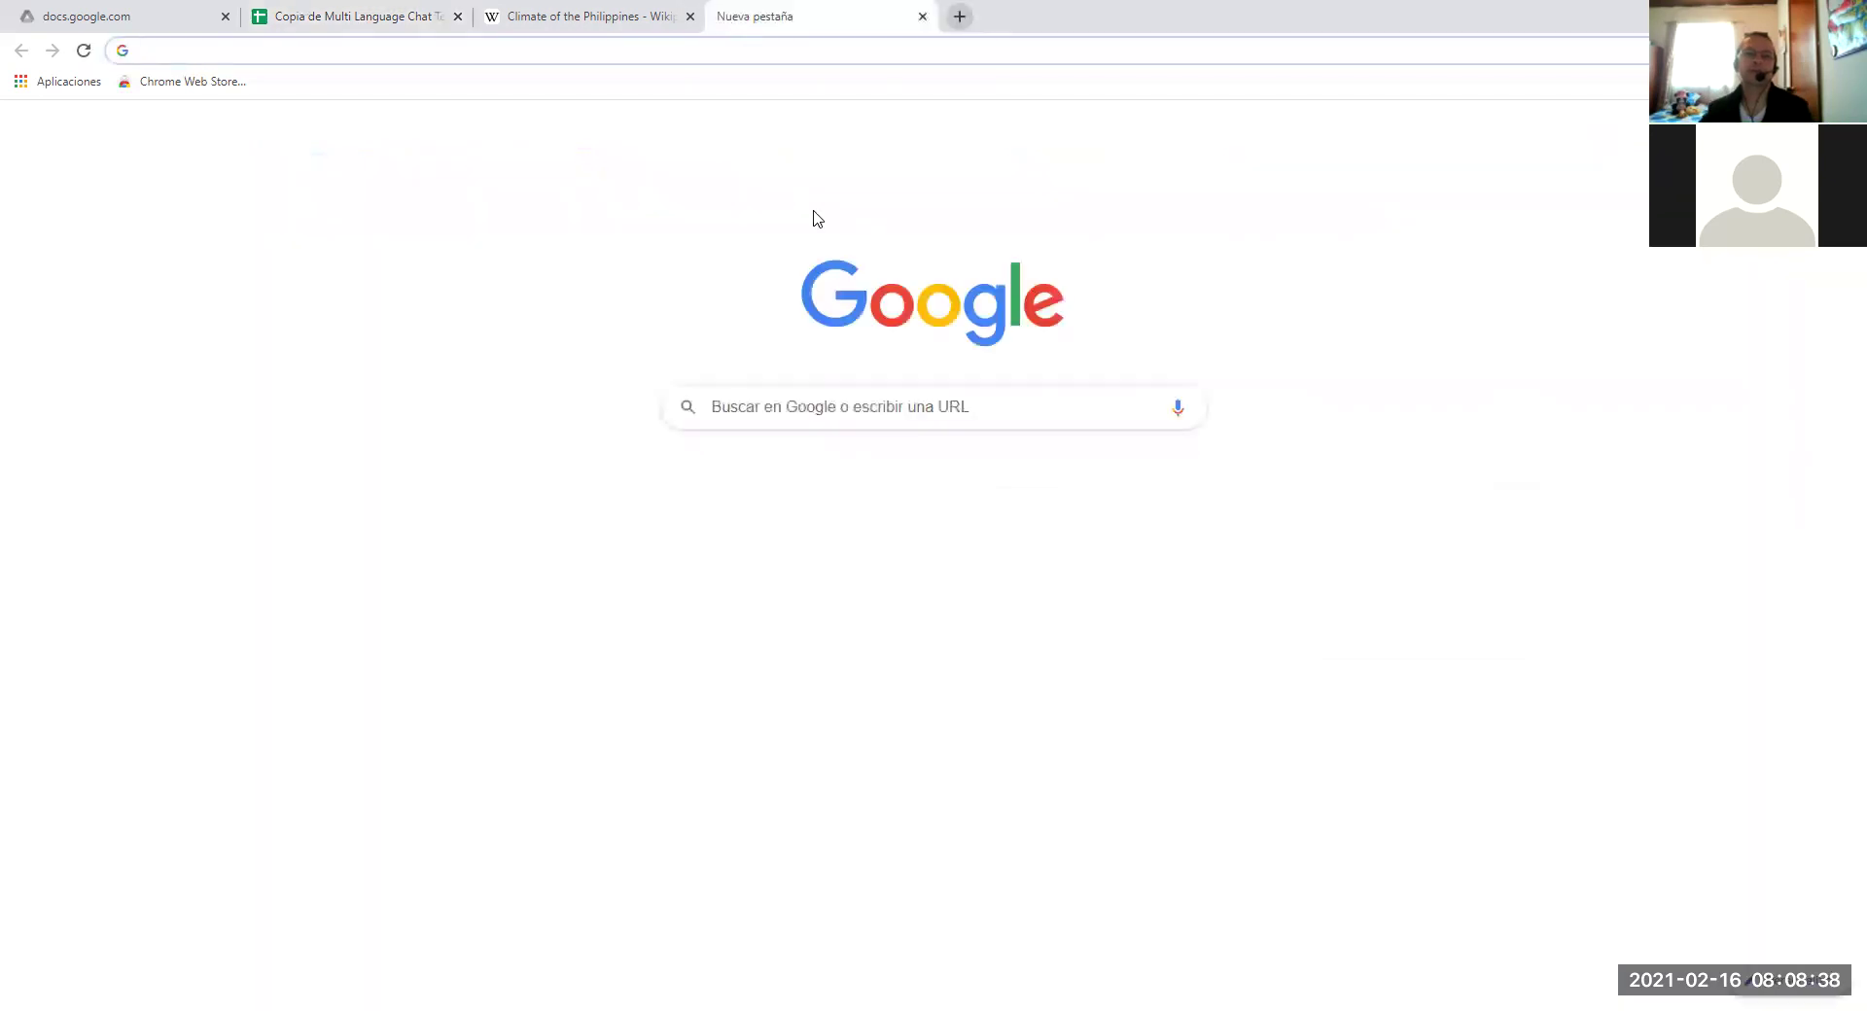
pyautogui.click(898, 408)
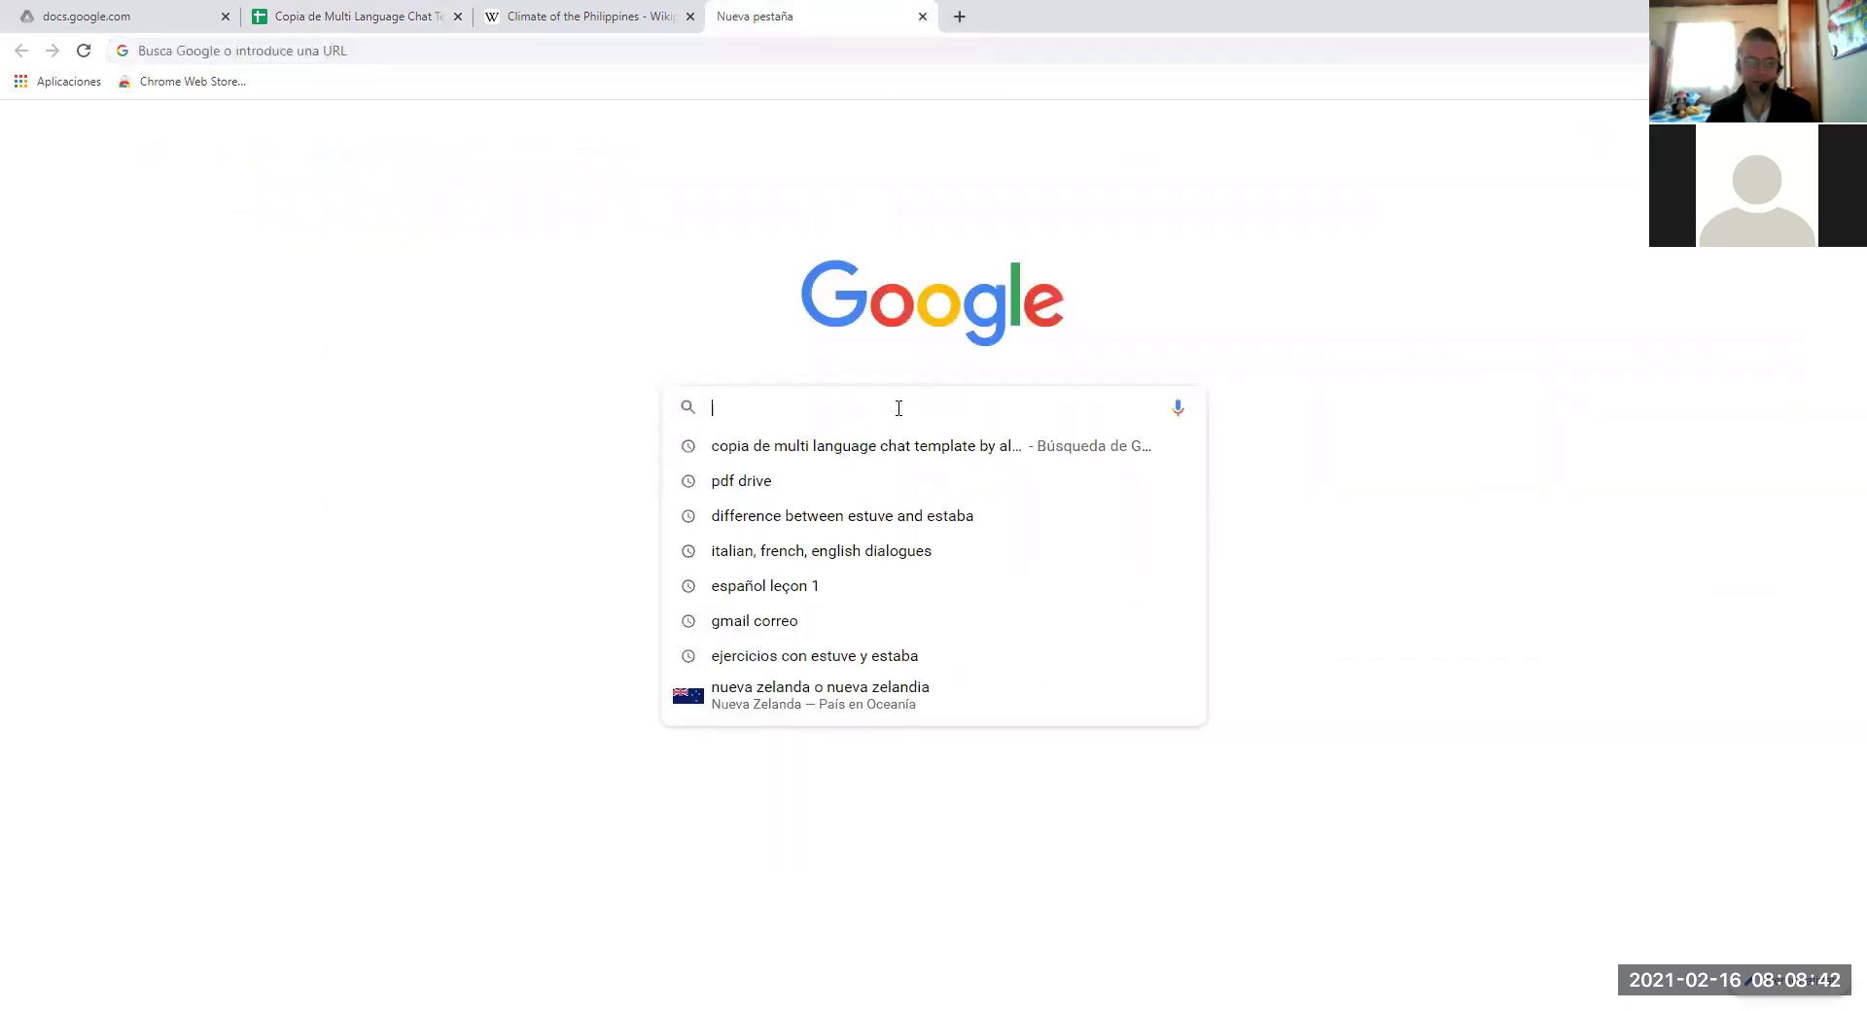
pyautogui.write('pal')
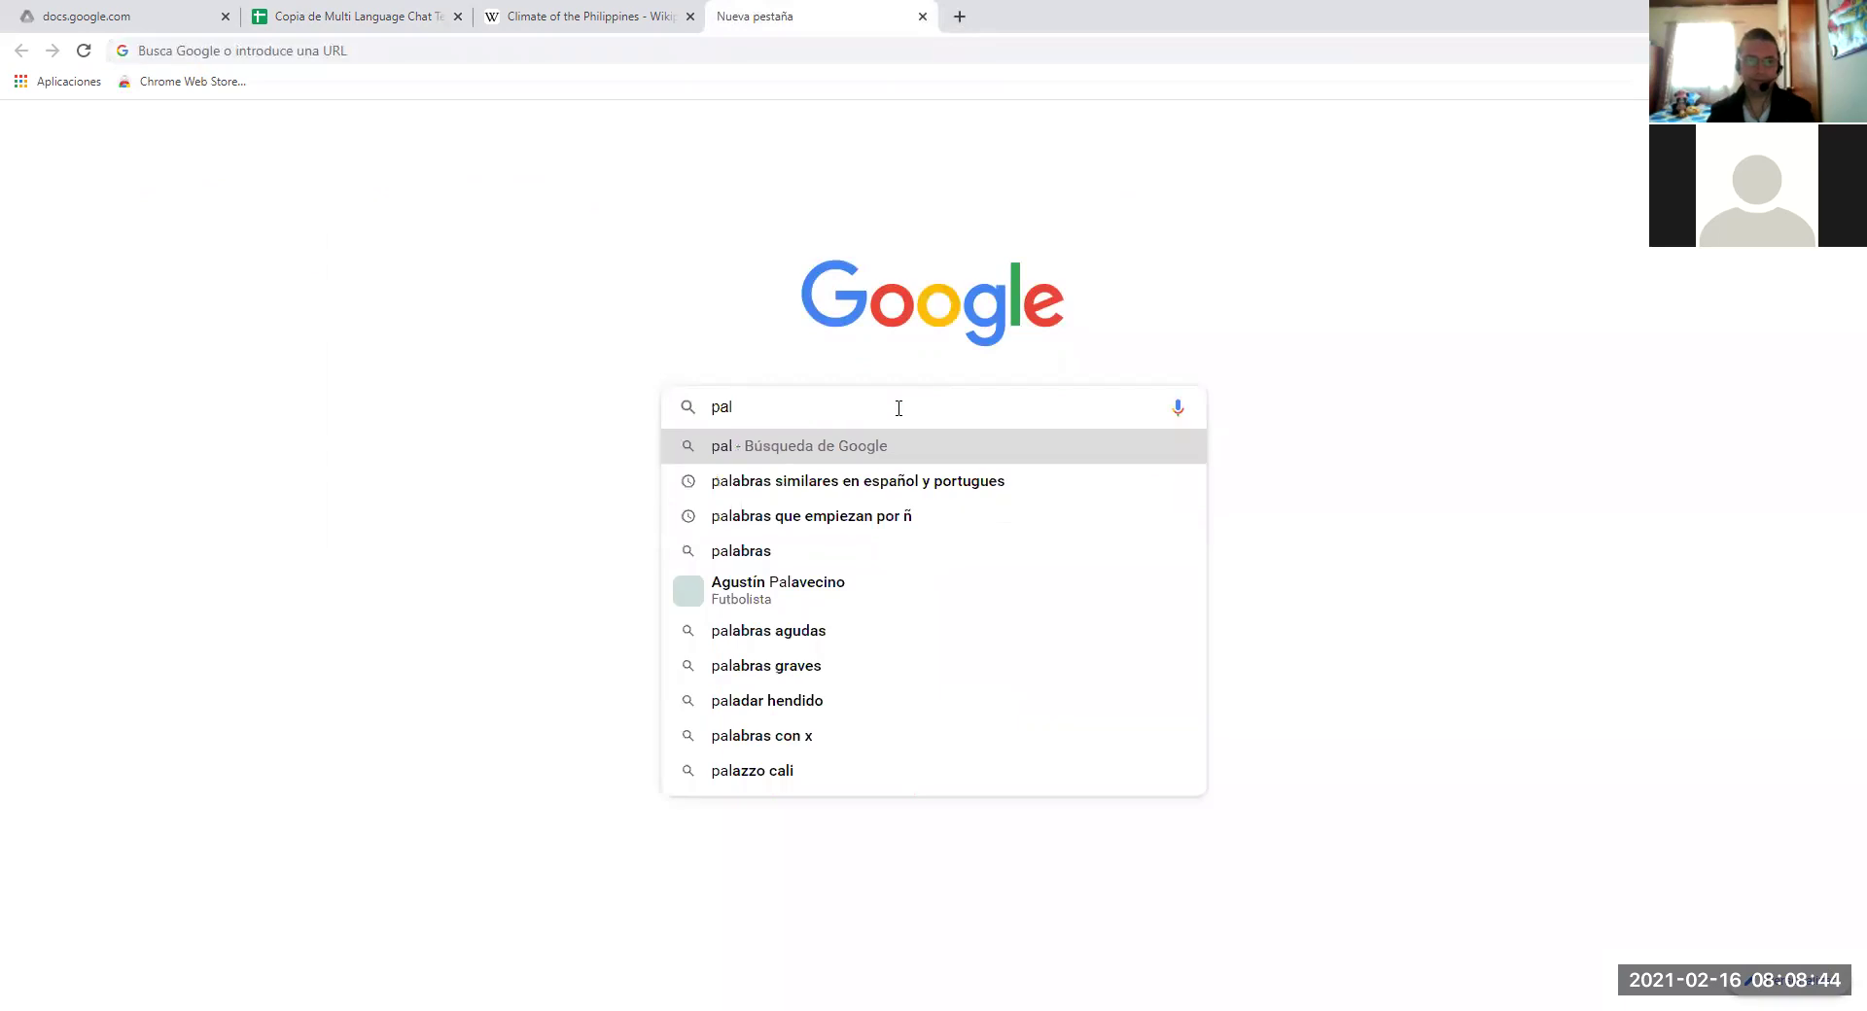
pyautogui.press('BackSpace')
pyautogui.press('BackSpace')
pyautogui.press('BackSpace')
pyautogui.write('spanis')
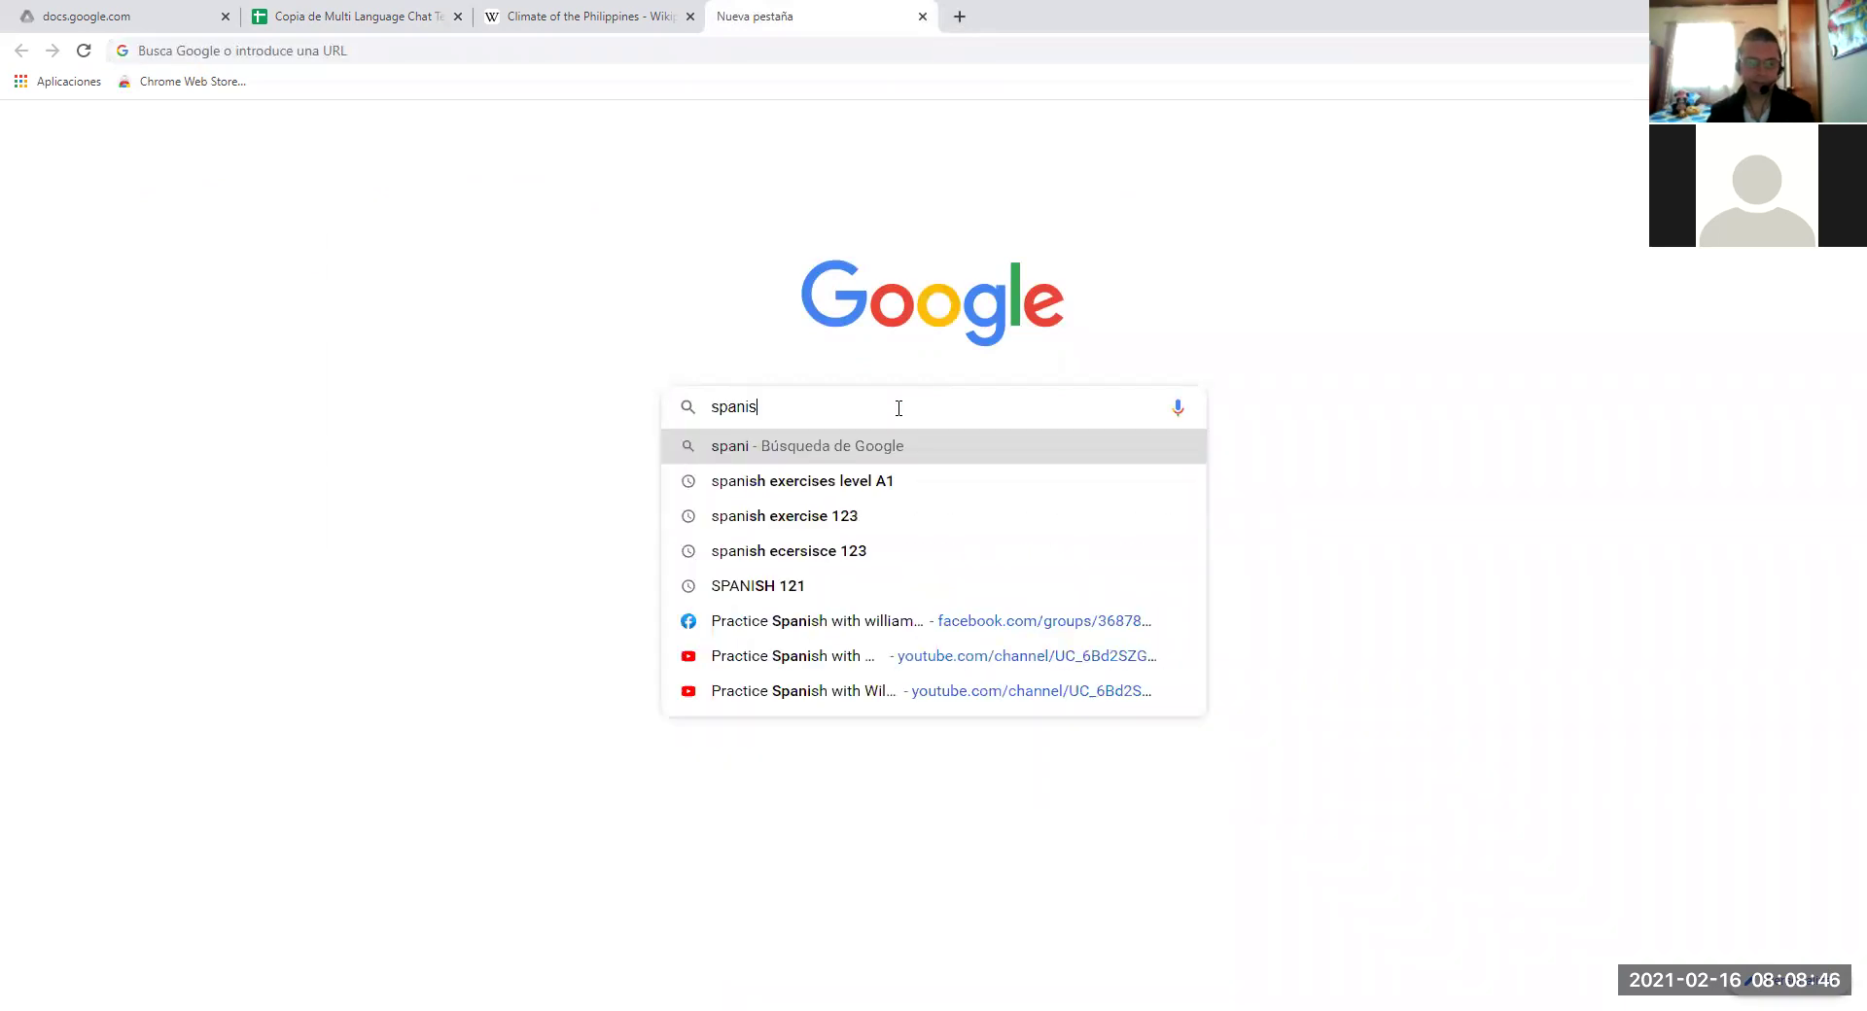
pyautogui.write('h ')
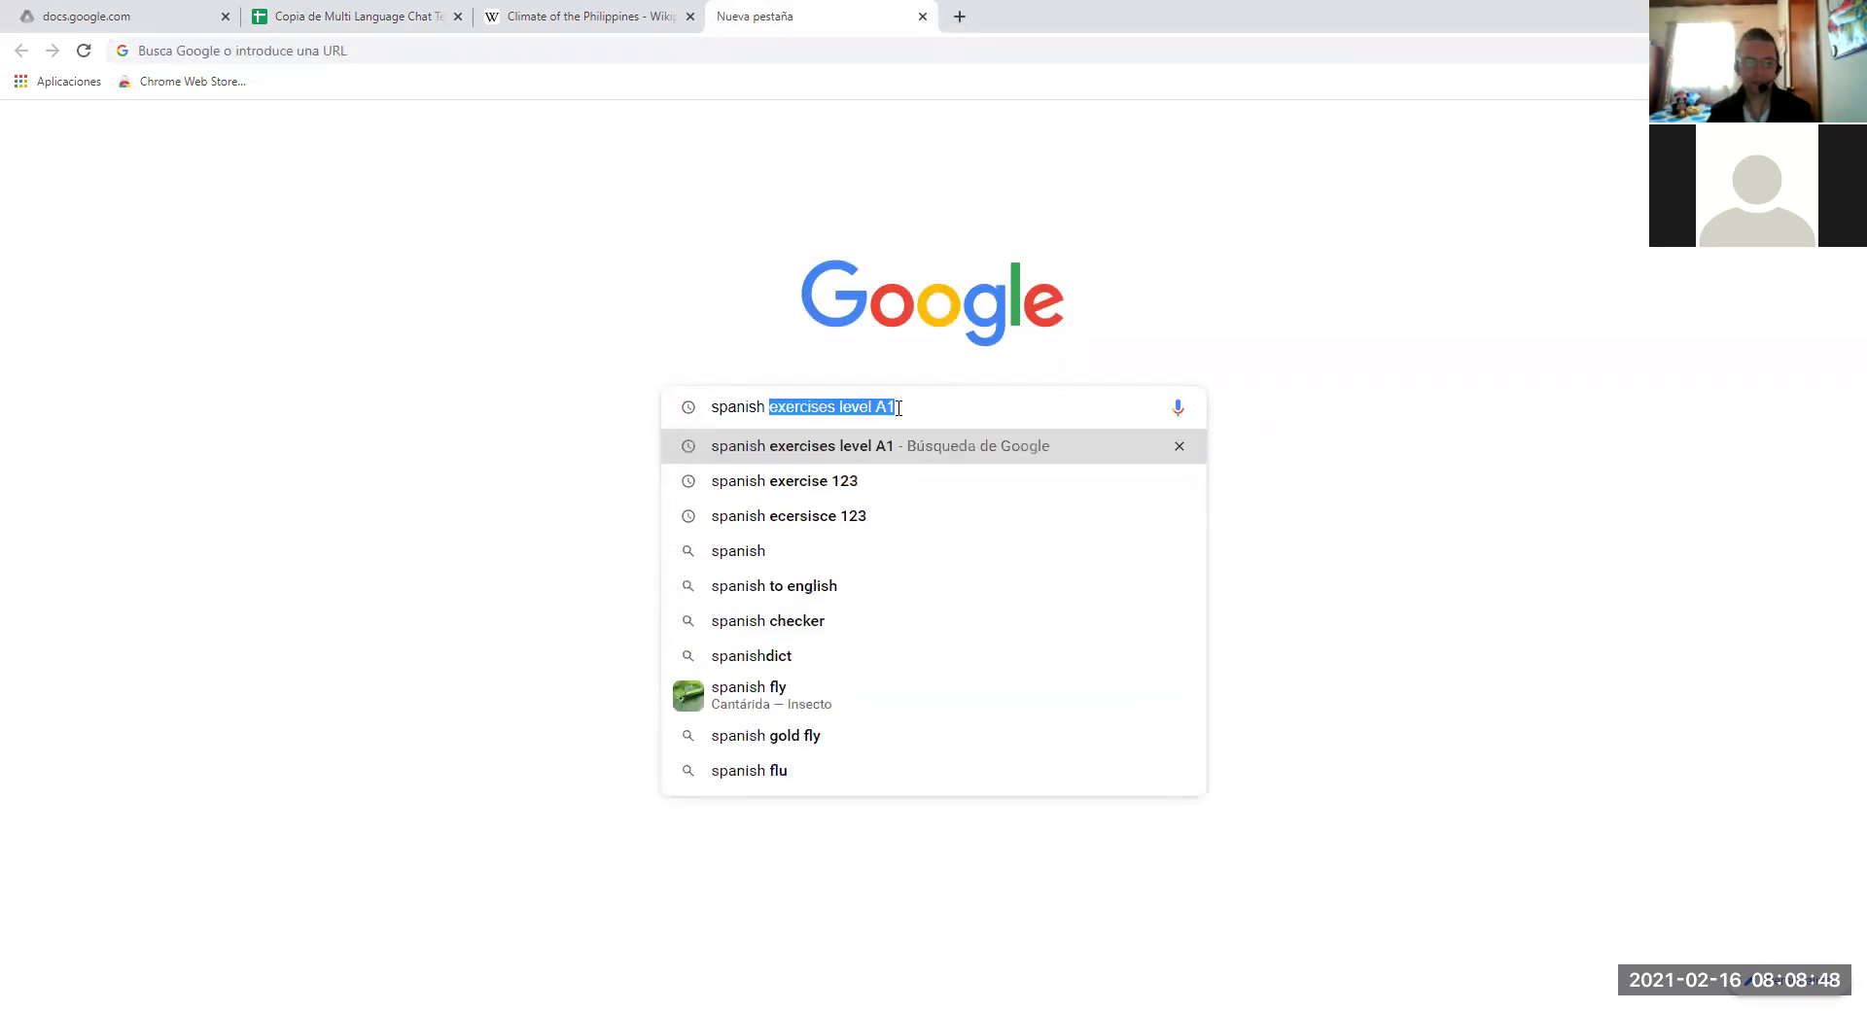
pyautogui.write('word')
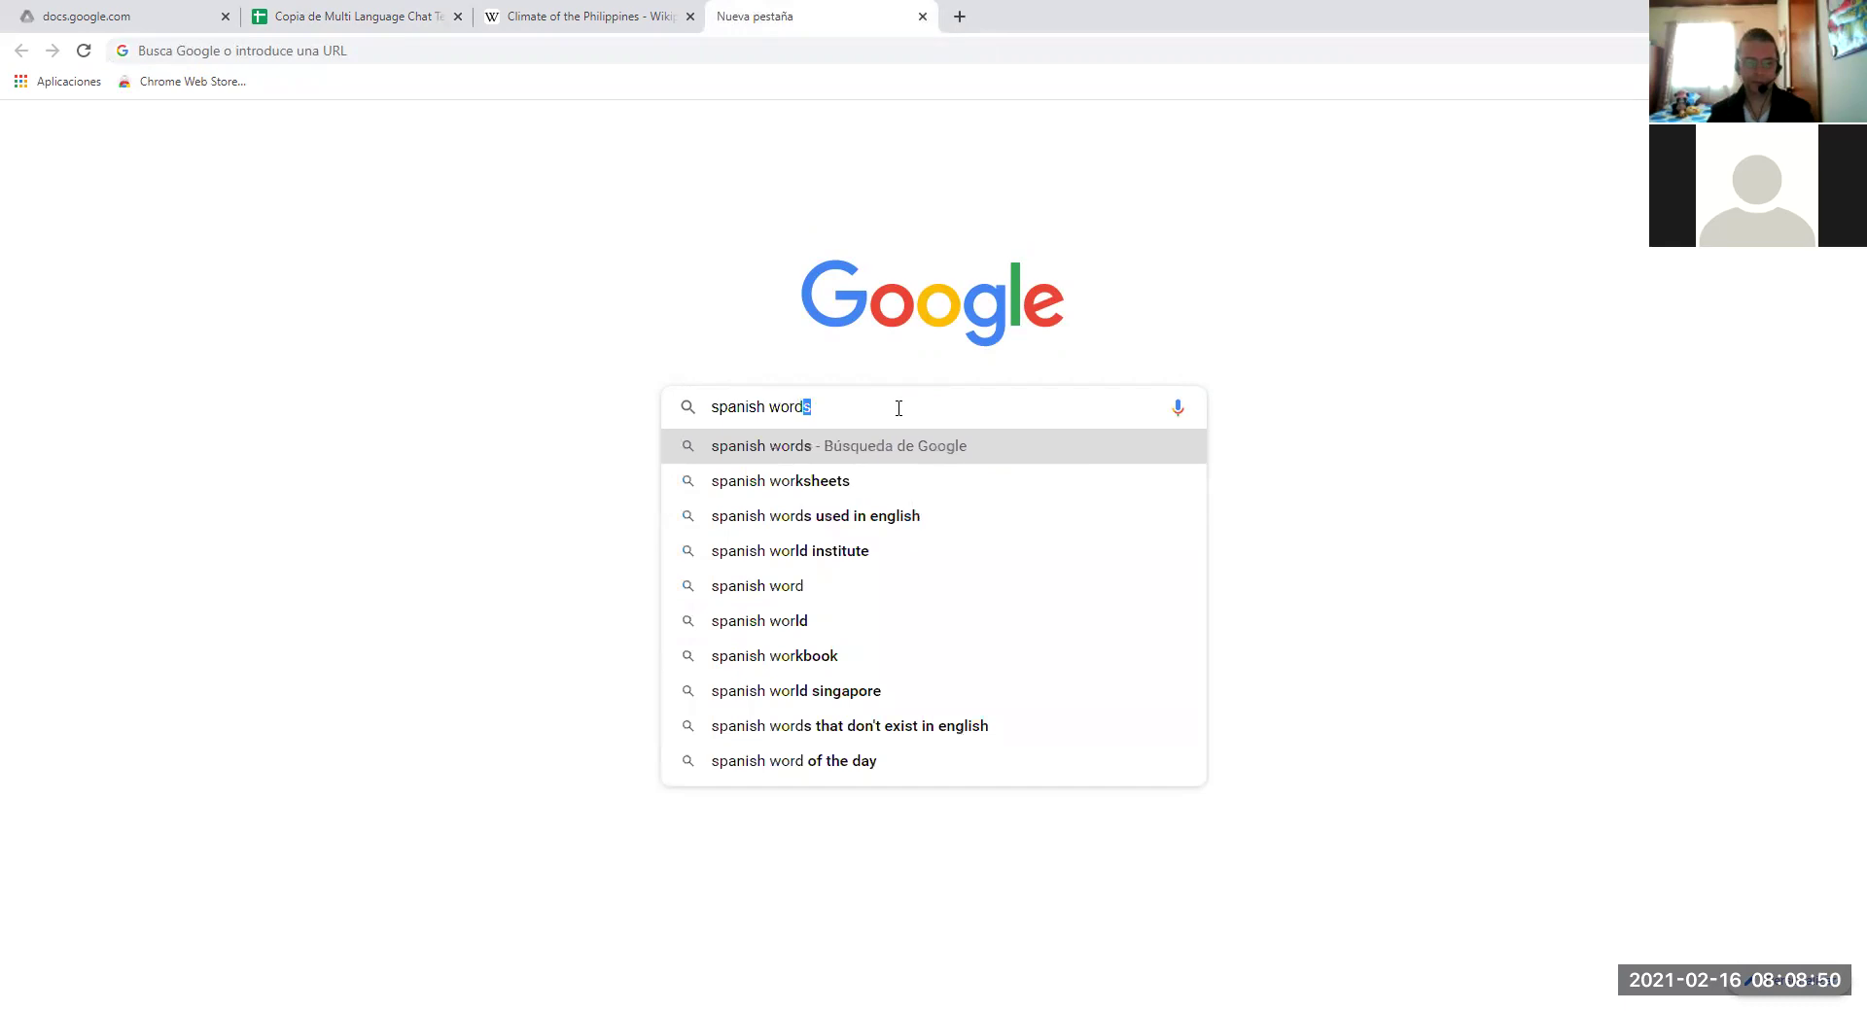
pyautogui.write('s c')
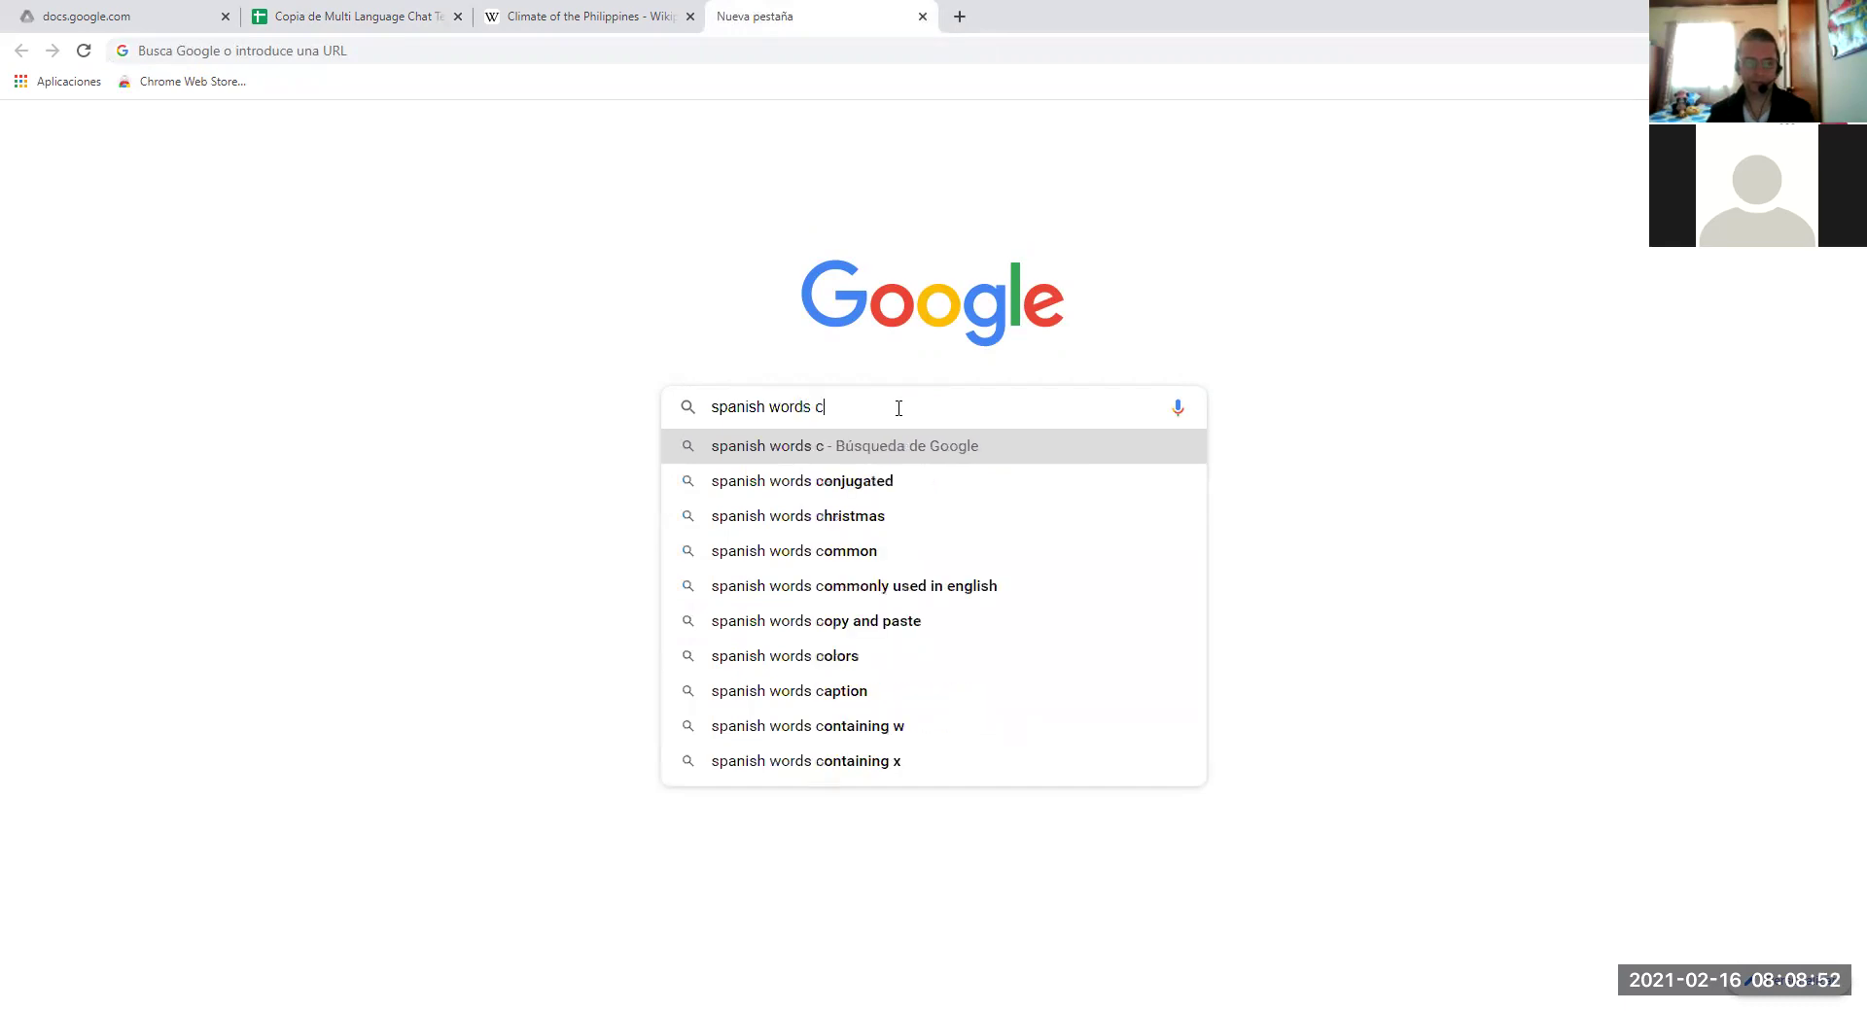
pyautogui.write('lassi')
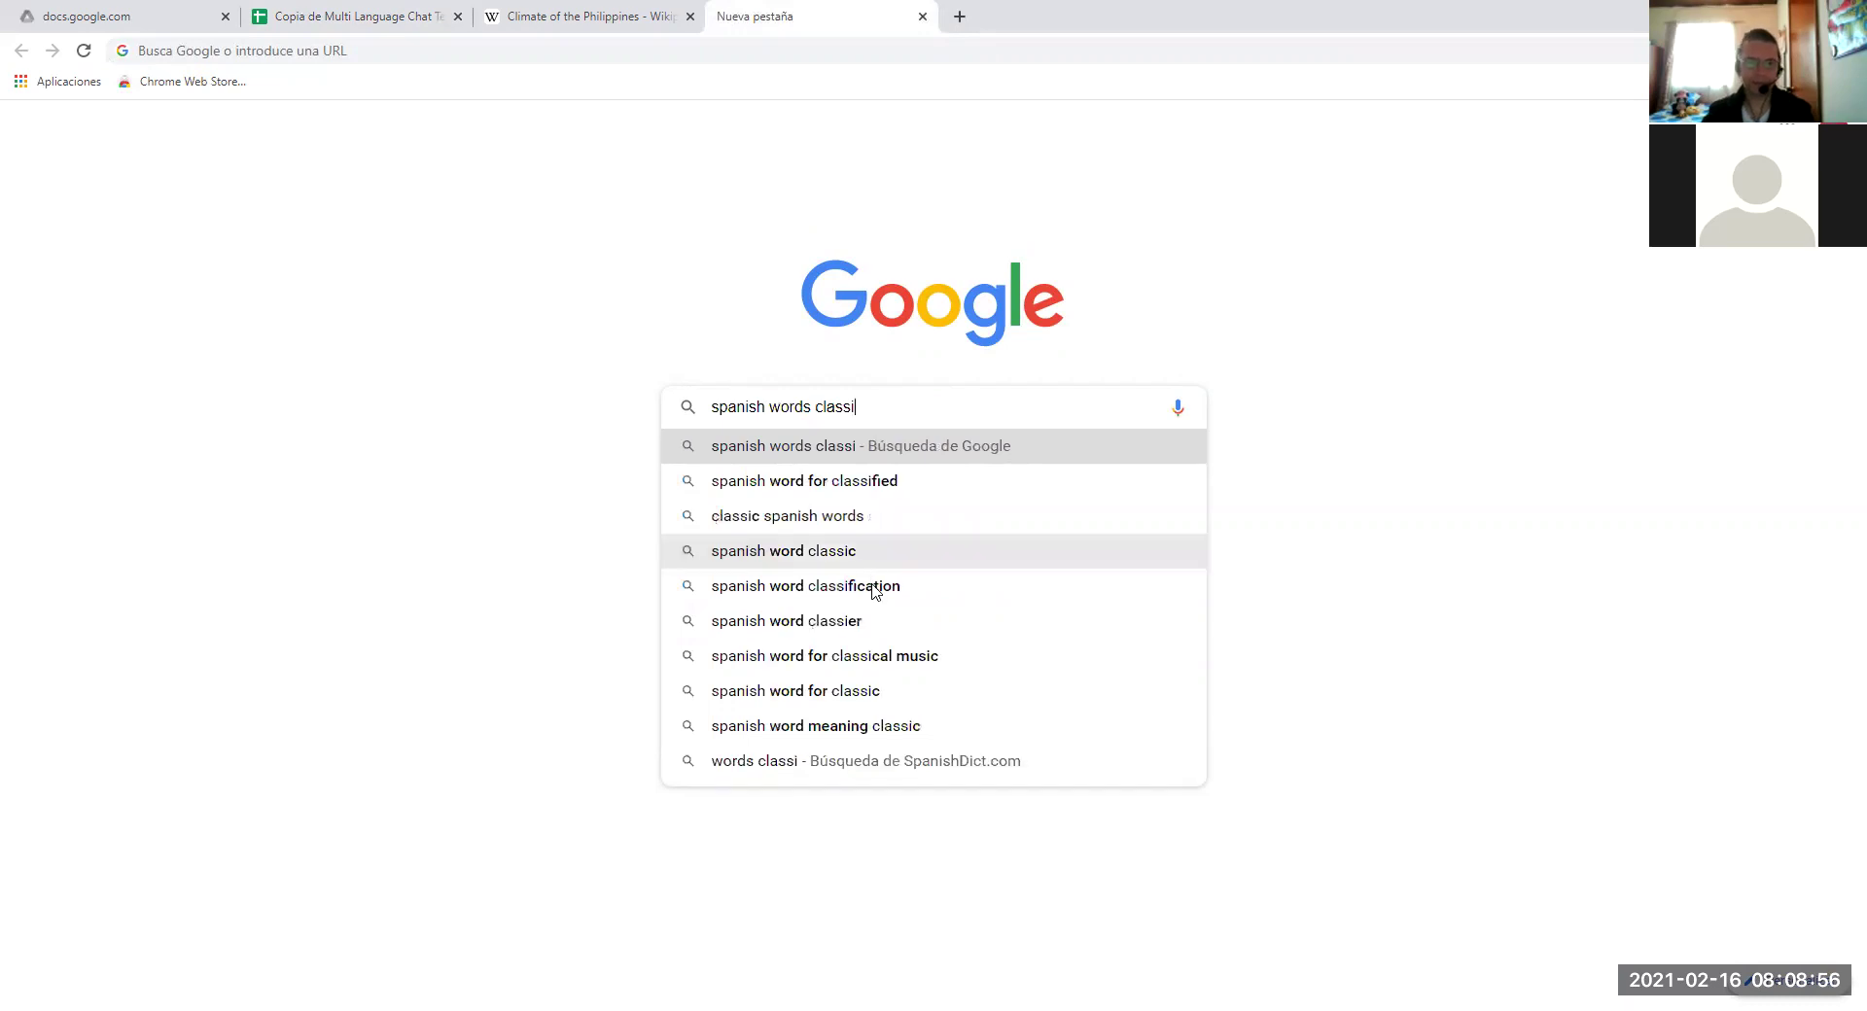
pyautogui.click(874, 587)
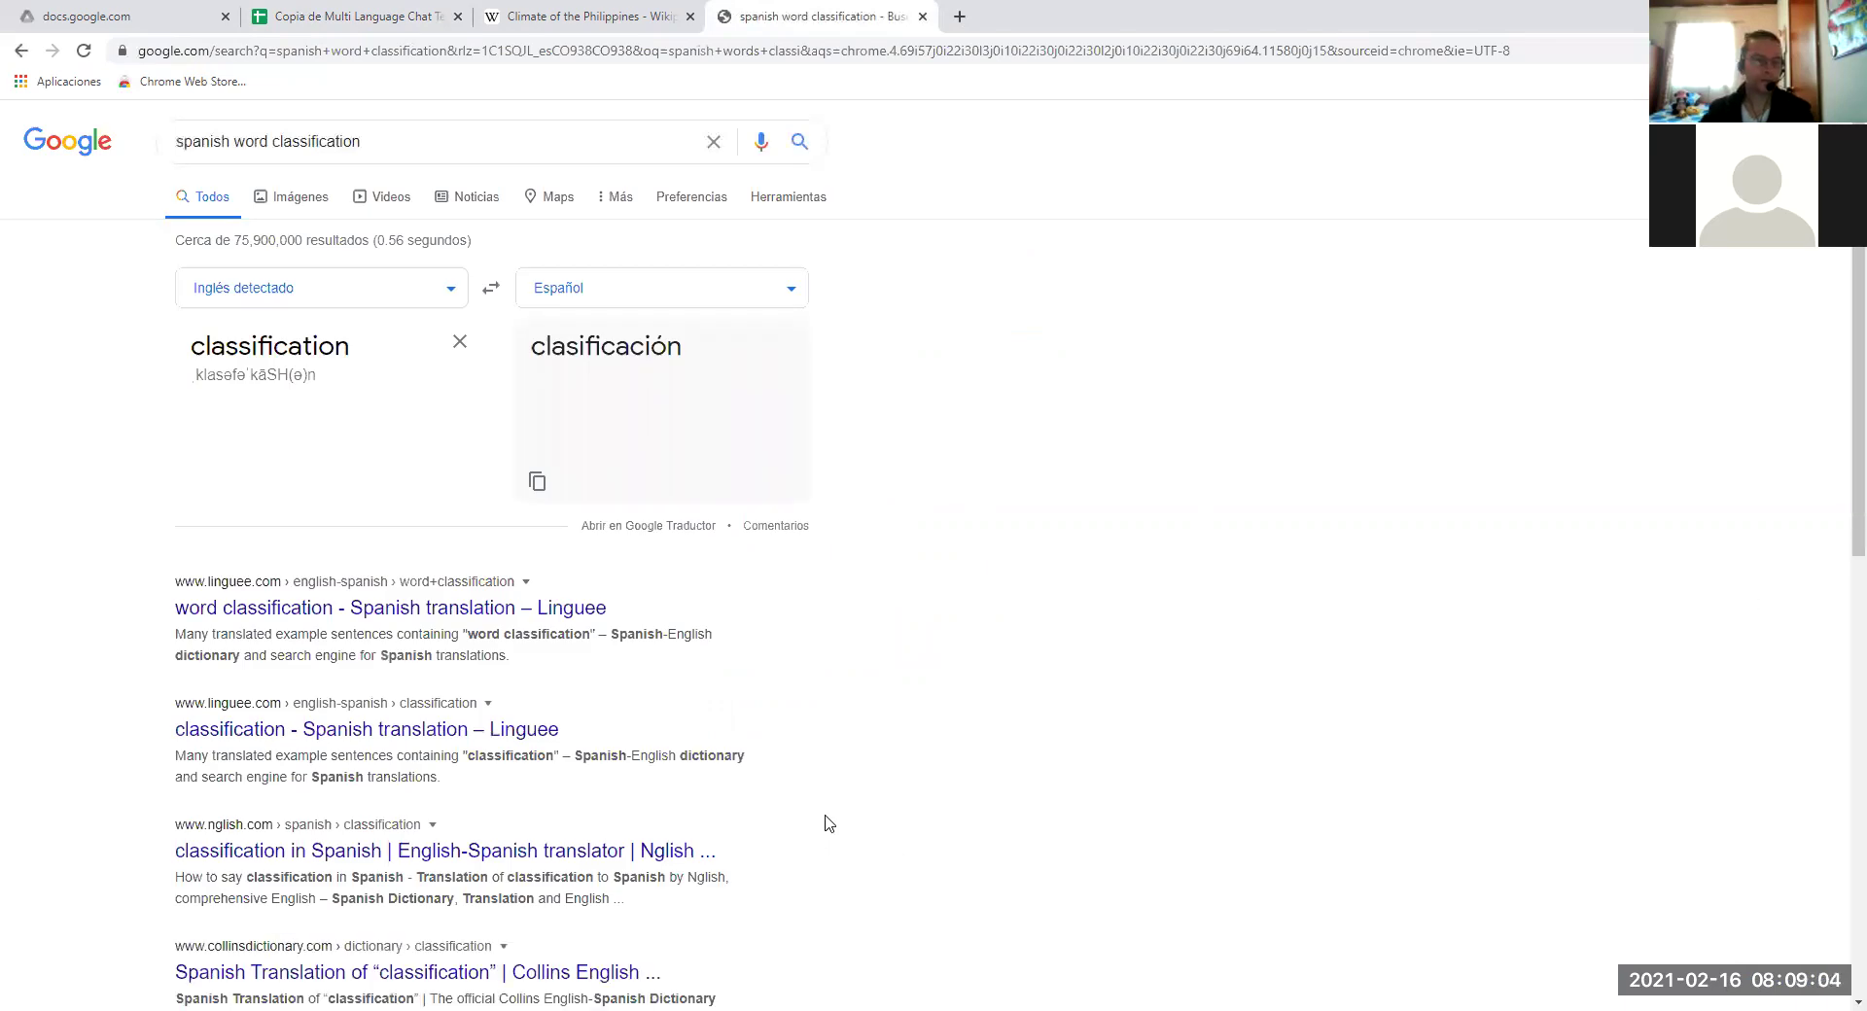
# Look through the search results for a page explaining how Spanish words are classified.
pyautogui.scroll(-2, 830, 822)
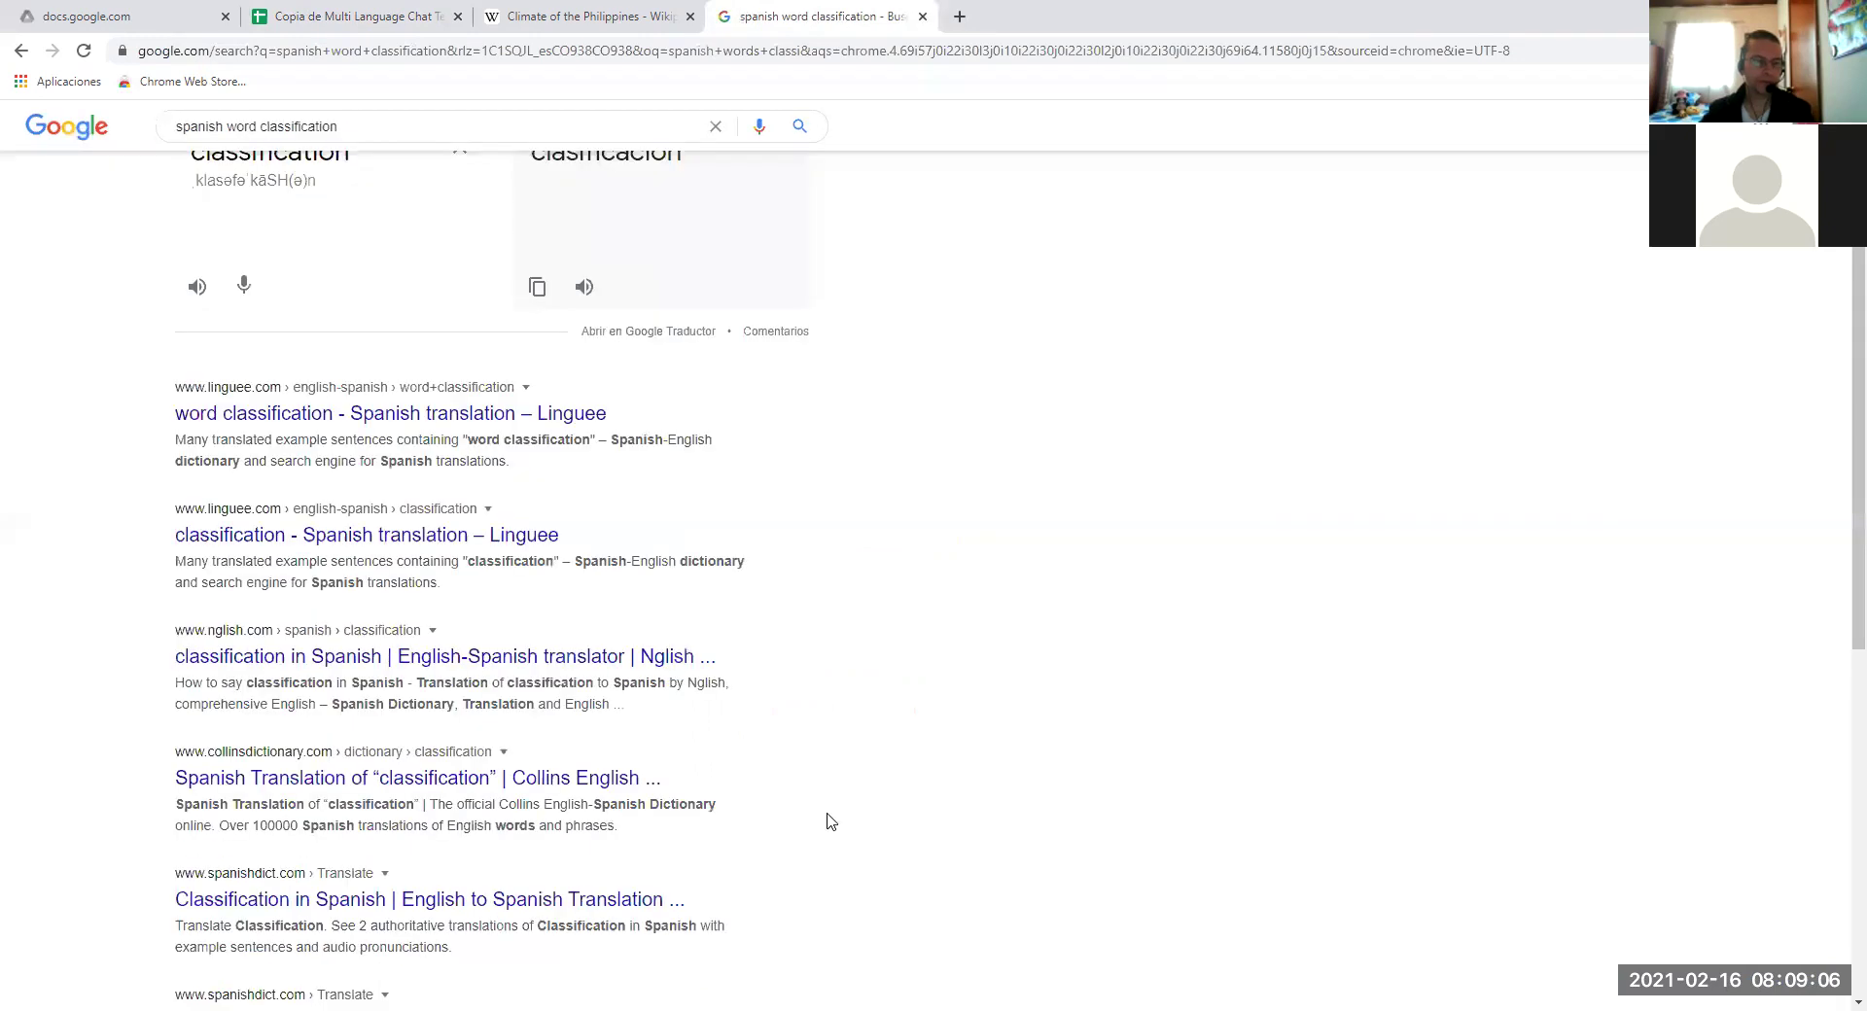
pyautogui.scroll(-1, 830, 822)
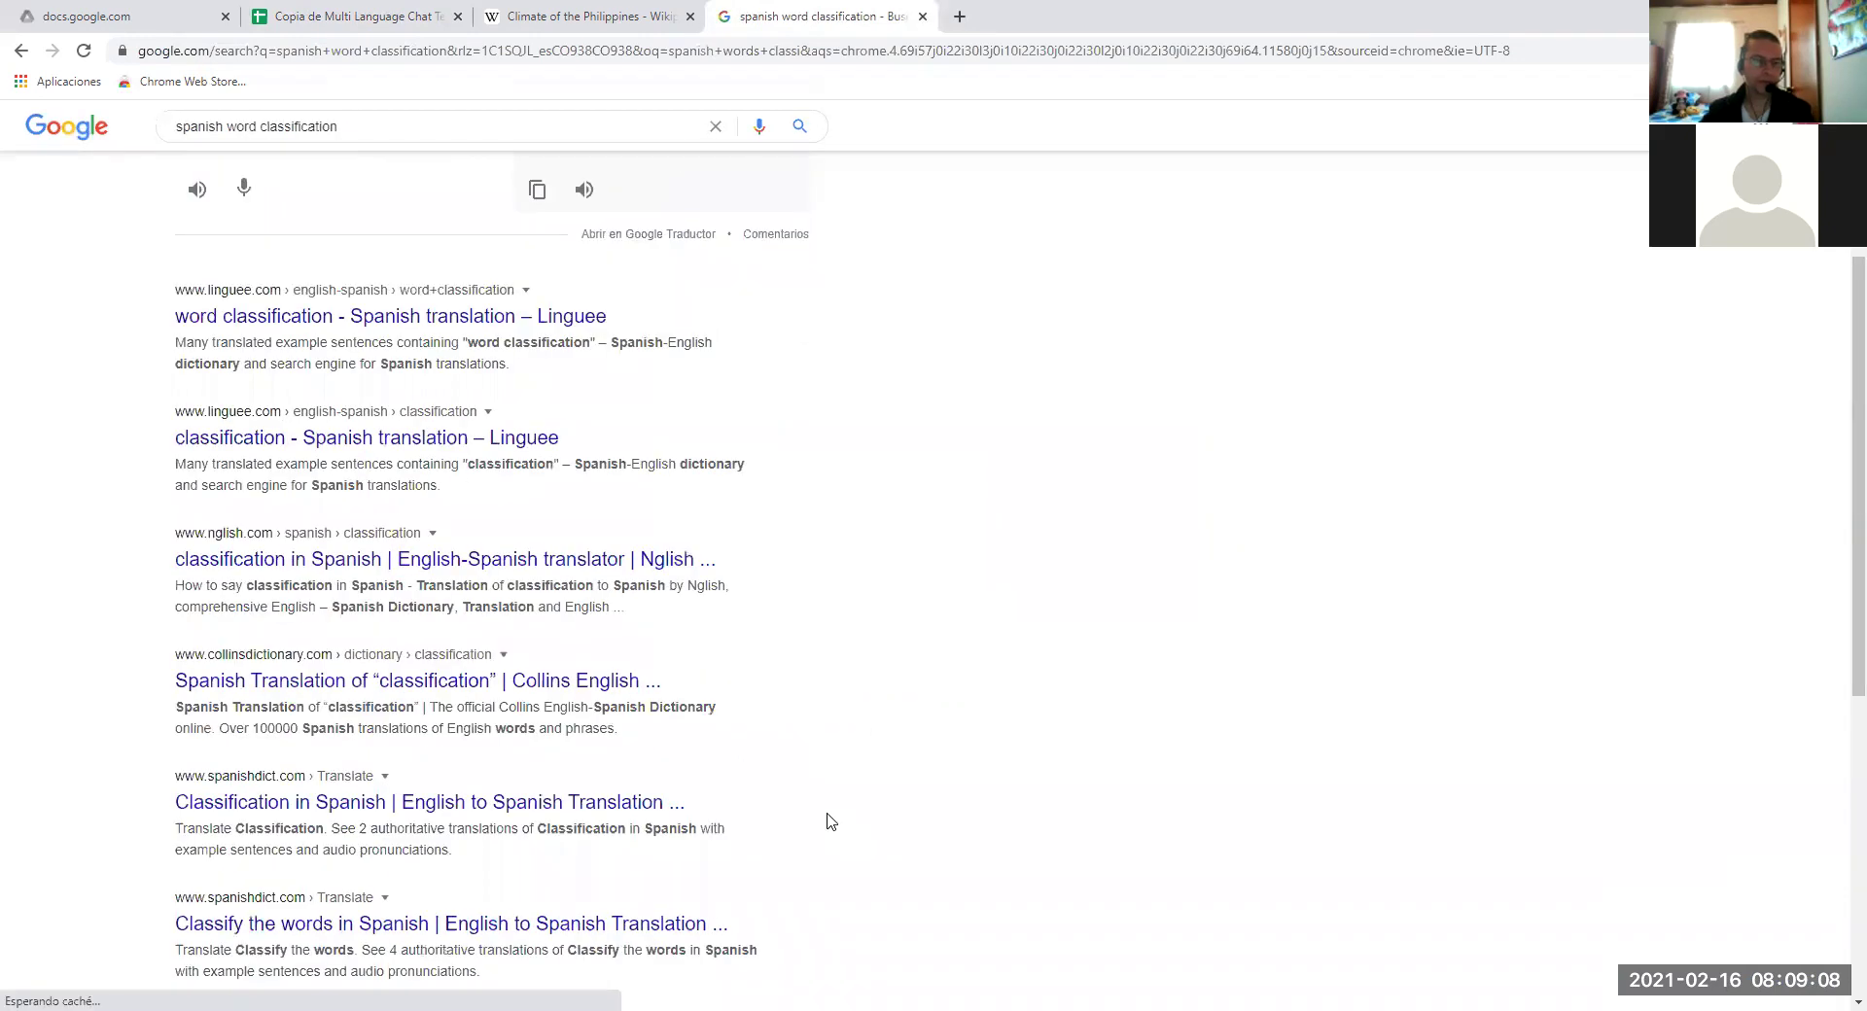
pyautogui.scroll(-1, 830, 822)
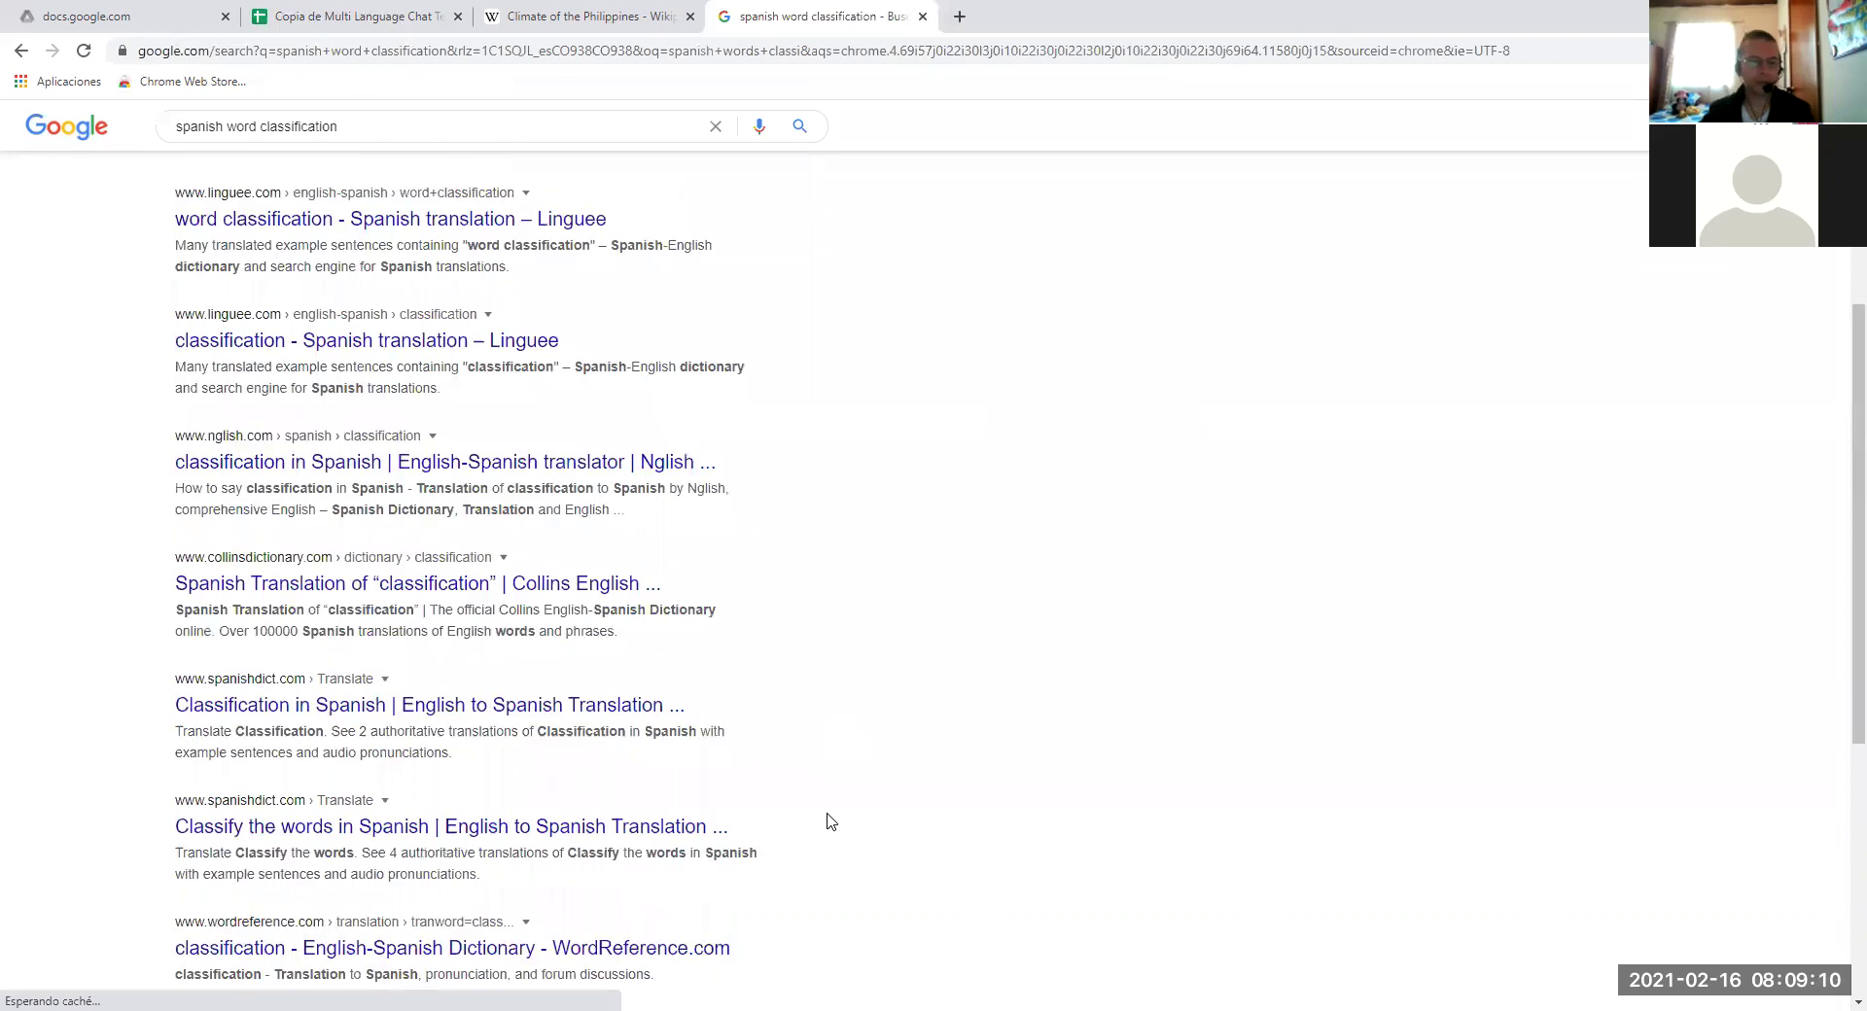
pyautogui.scroll(-1, 830, 822)
pyautogui.scroll(-3, 830, 822)
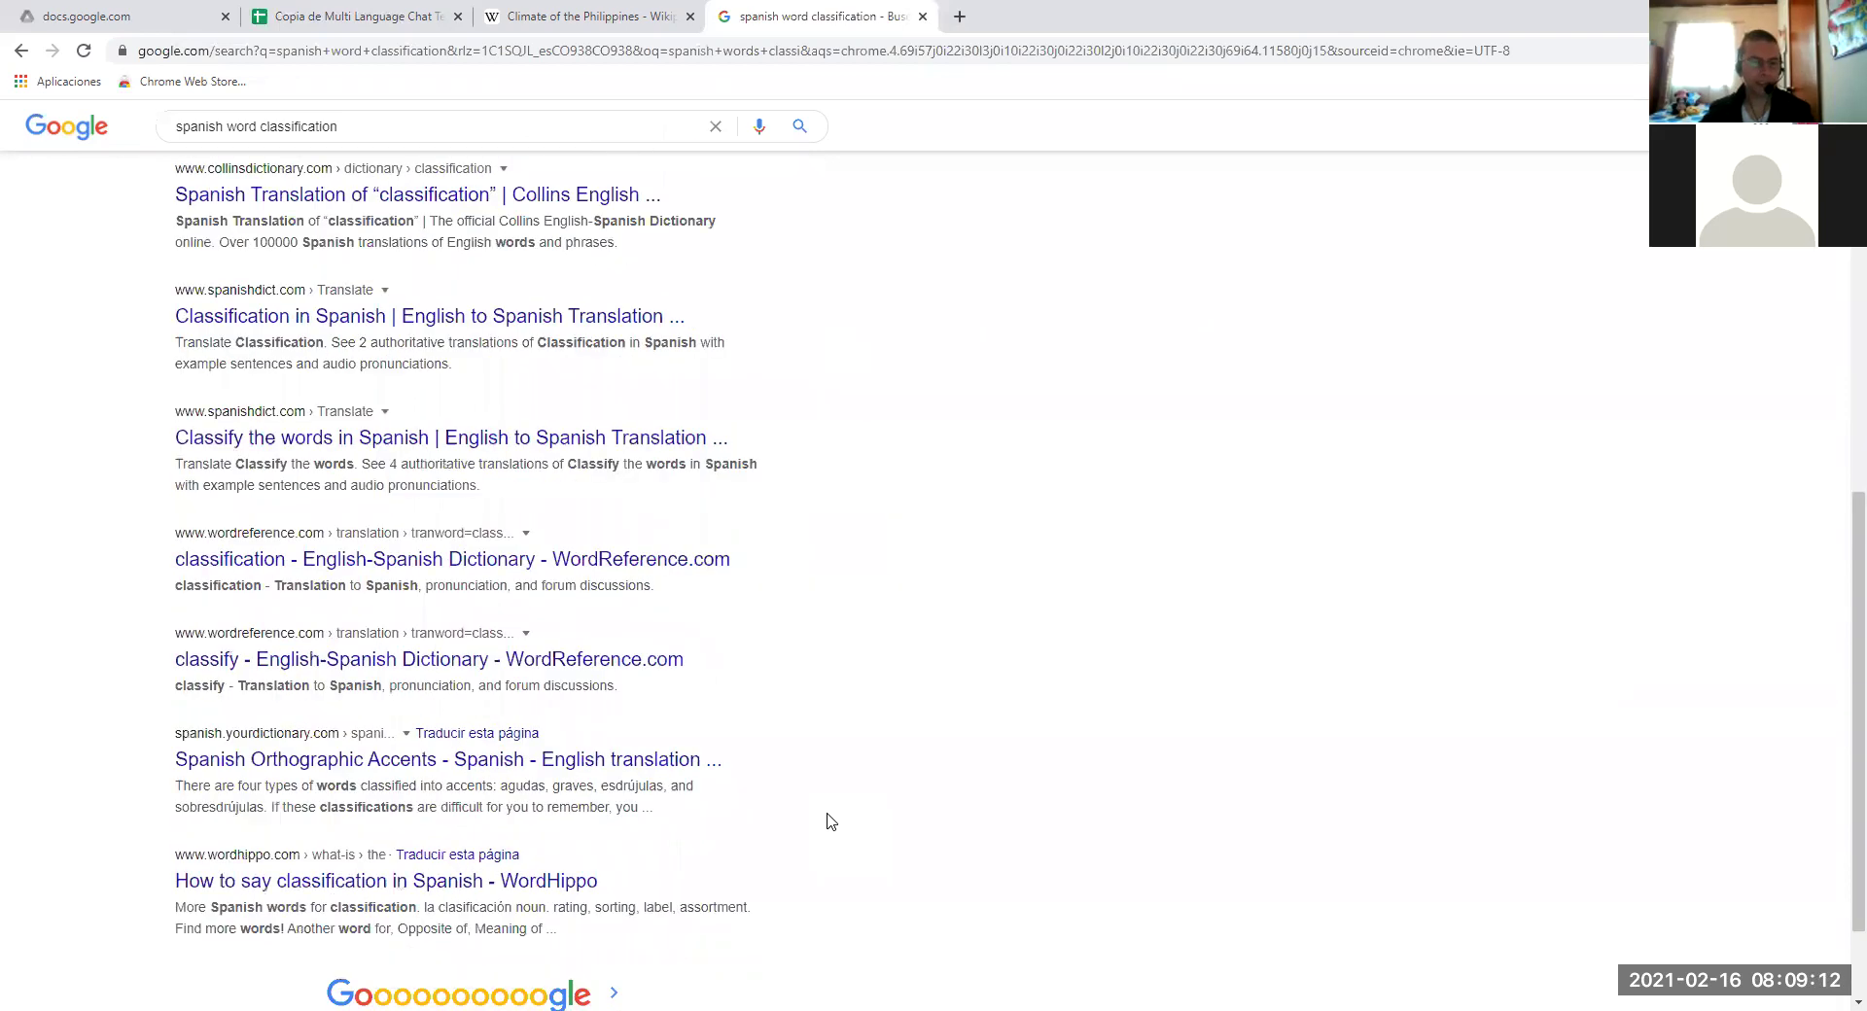
pyautogui.scroll(-2, 830, 821)
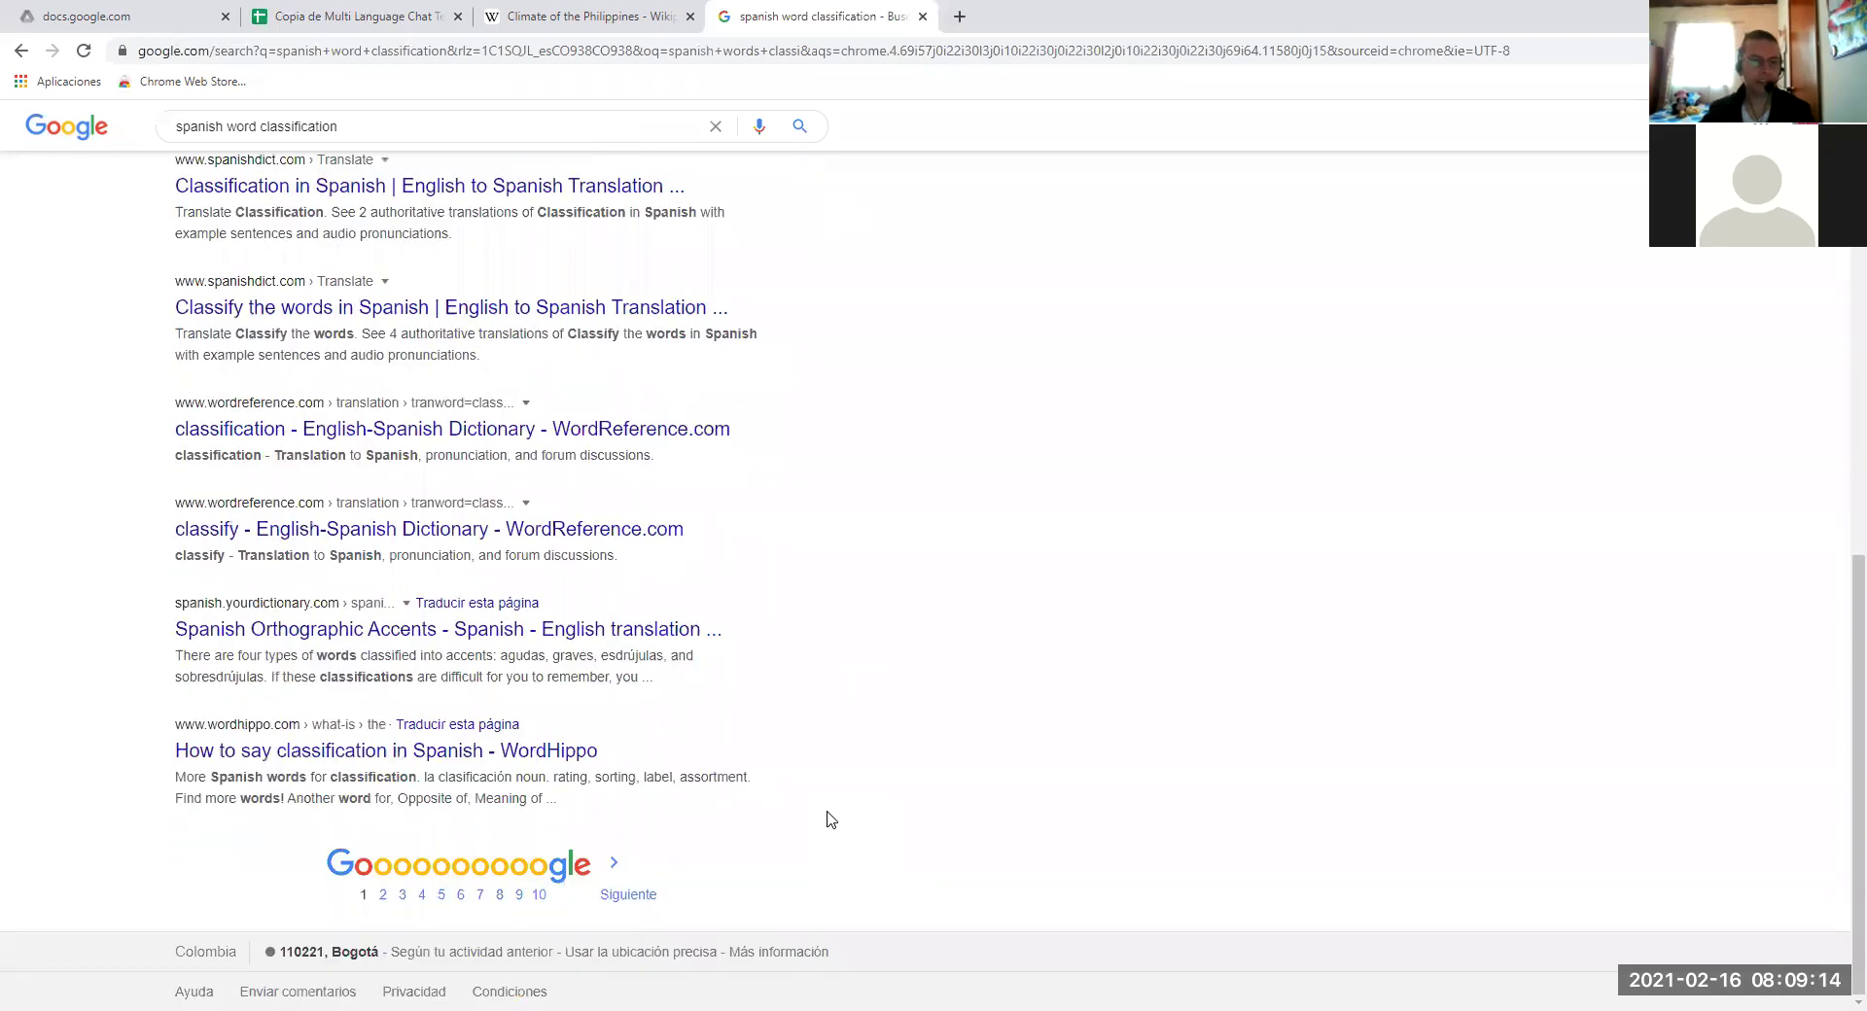
pyautogui.press('Home')
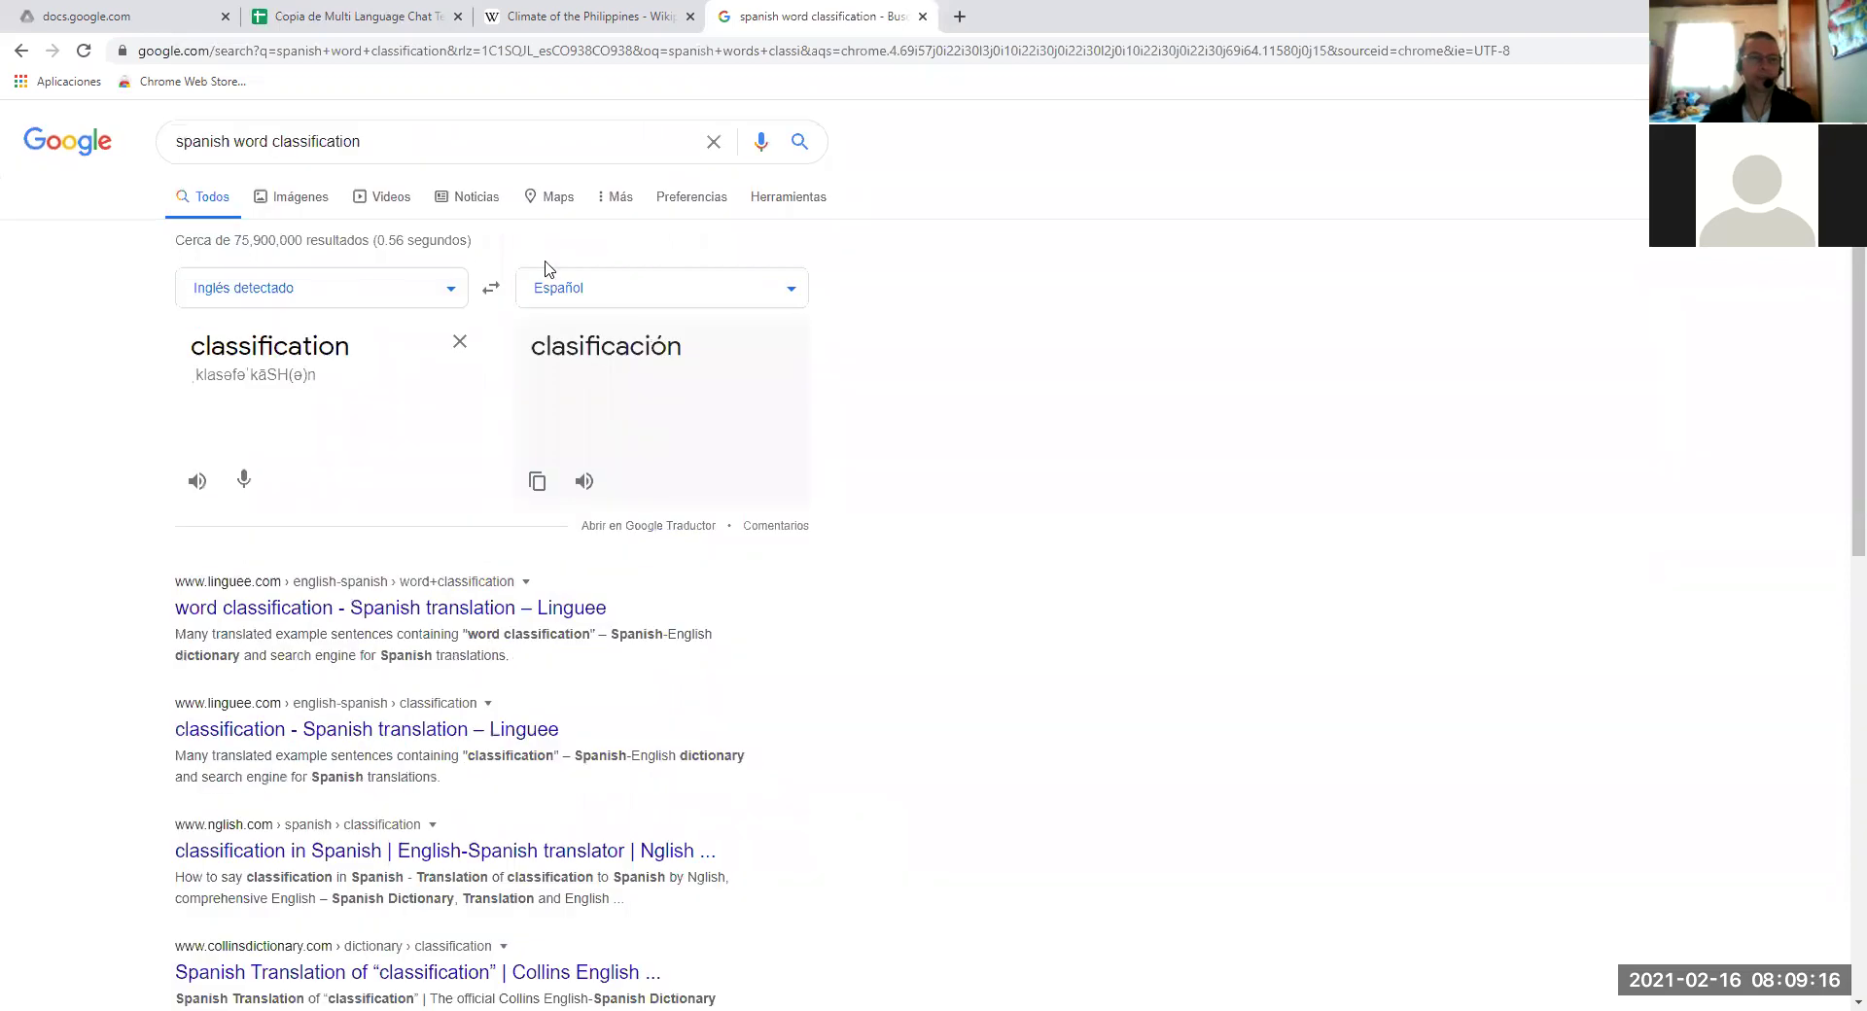
# Search for "clasificación de la palabras en español" instead and open the Vista Higher Learning article on word classification.
pyautogui.click(478, 149)
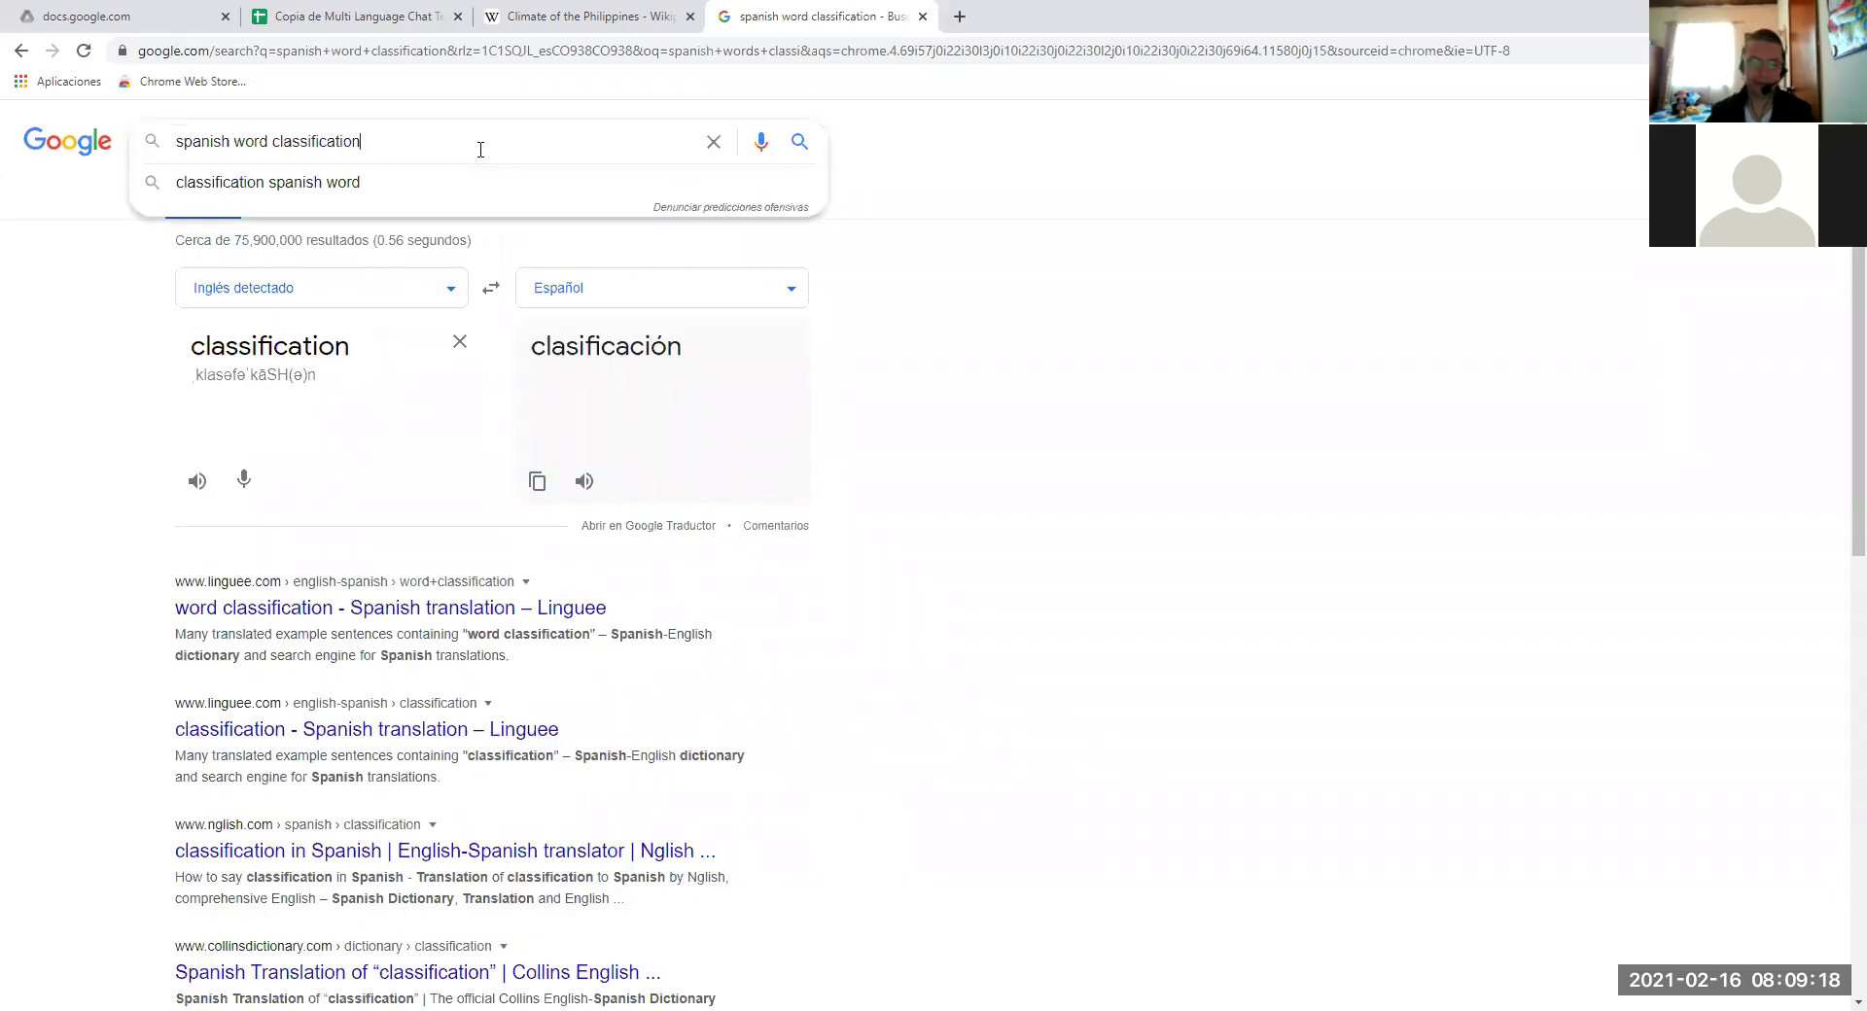
pyautogui.press('BackSpace')
pyautogui.press('BackSpace')
pyautogui.press('BackSpace')
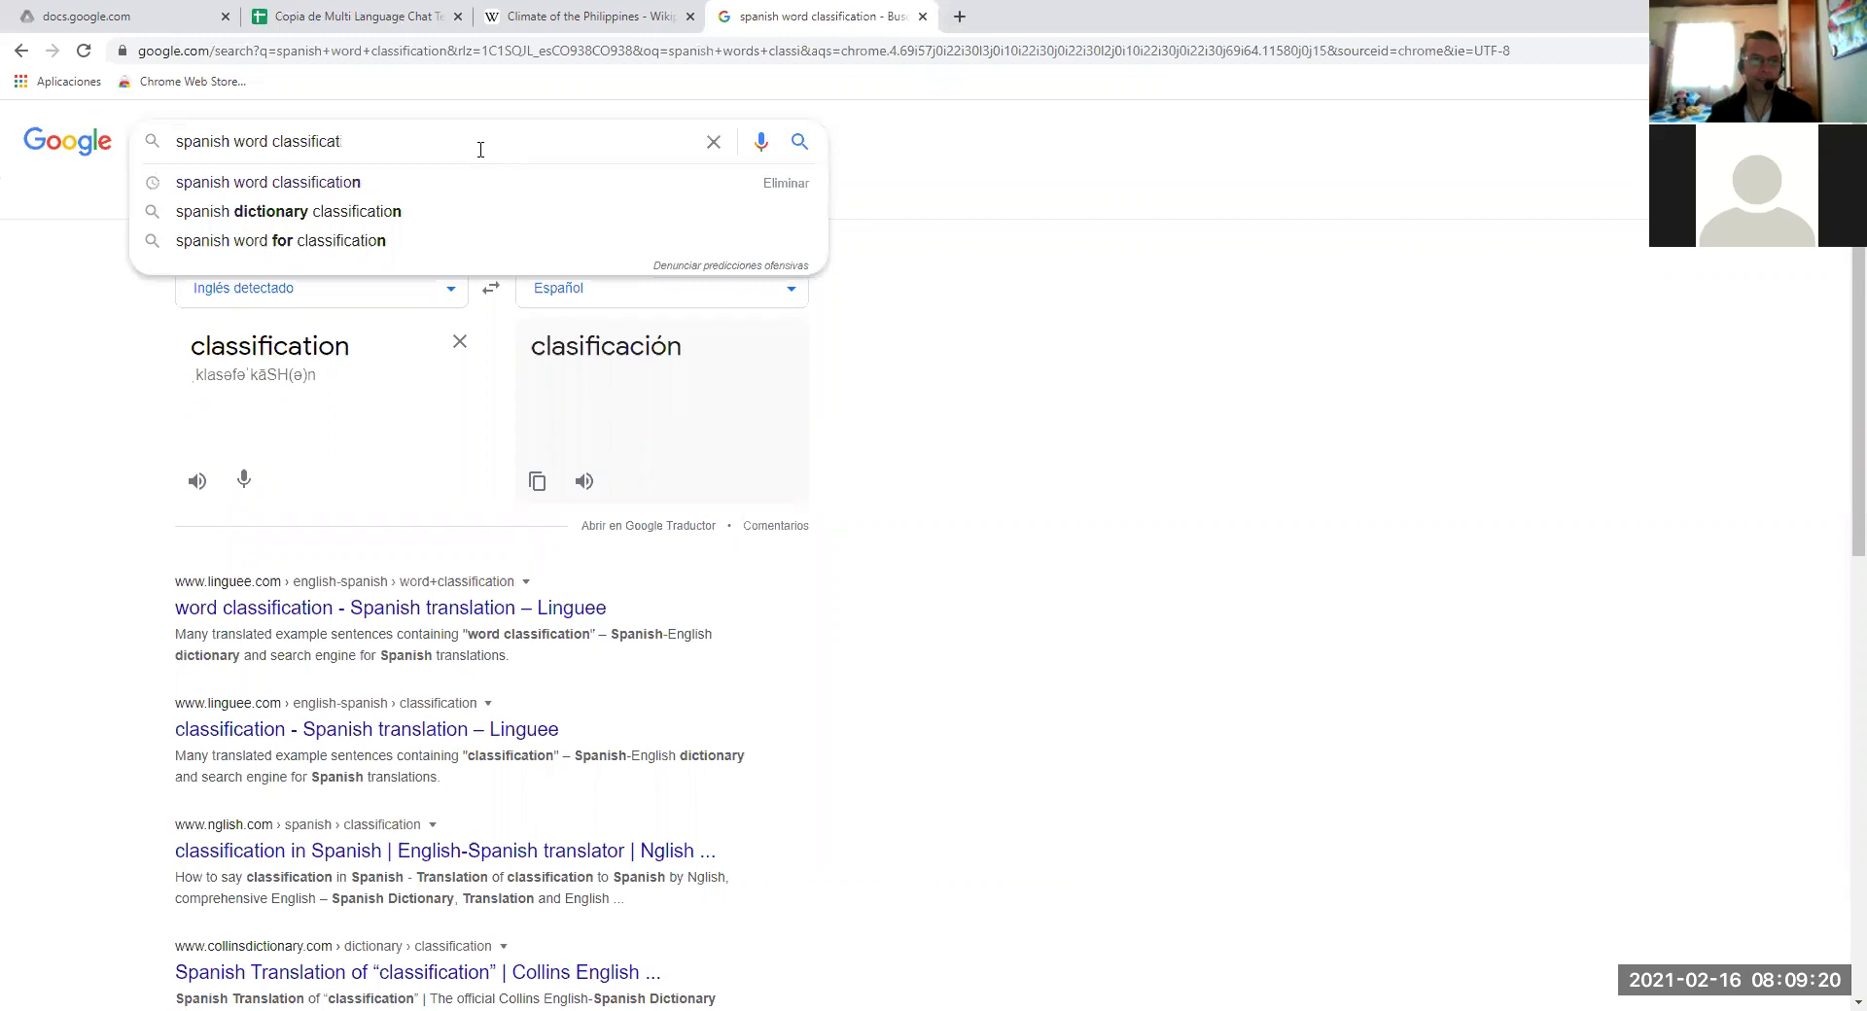
pyautogui.hotkey('ctrl', 'a')
pyautogui.press('BackSpace')
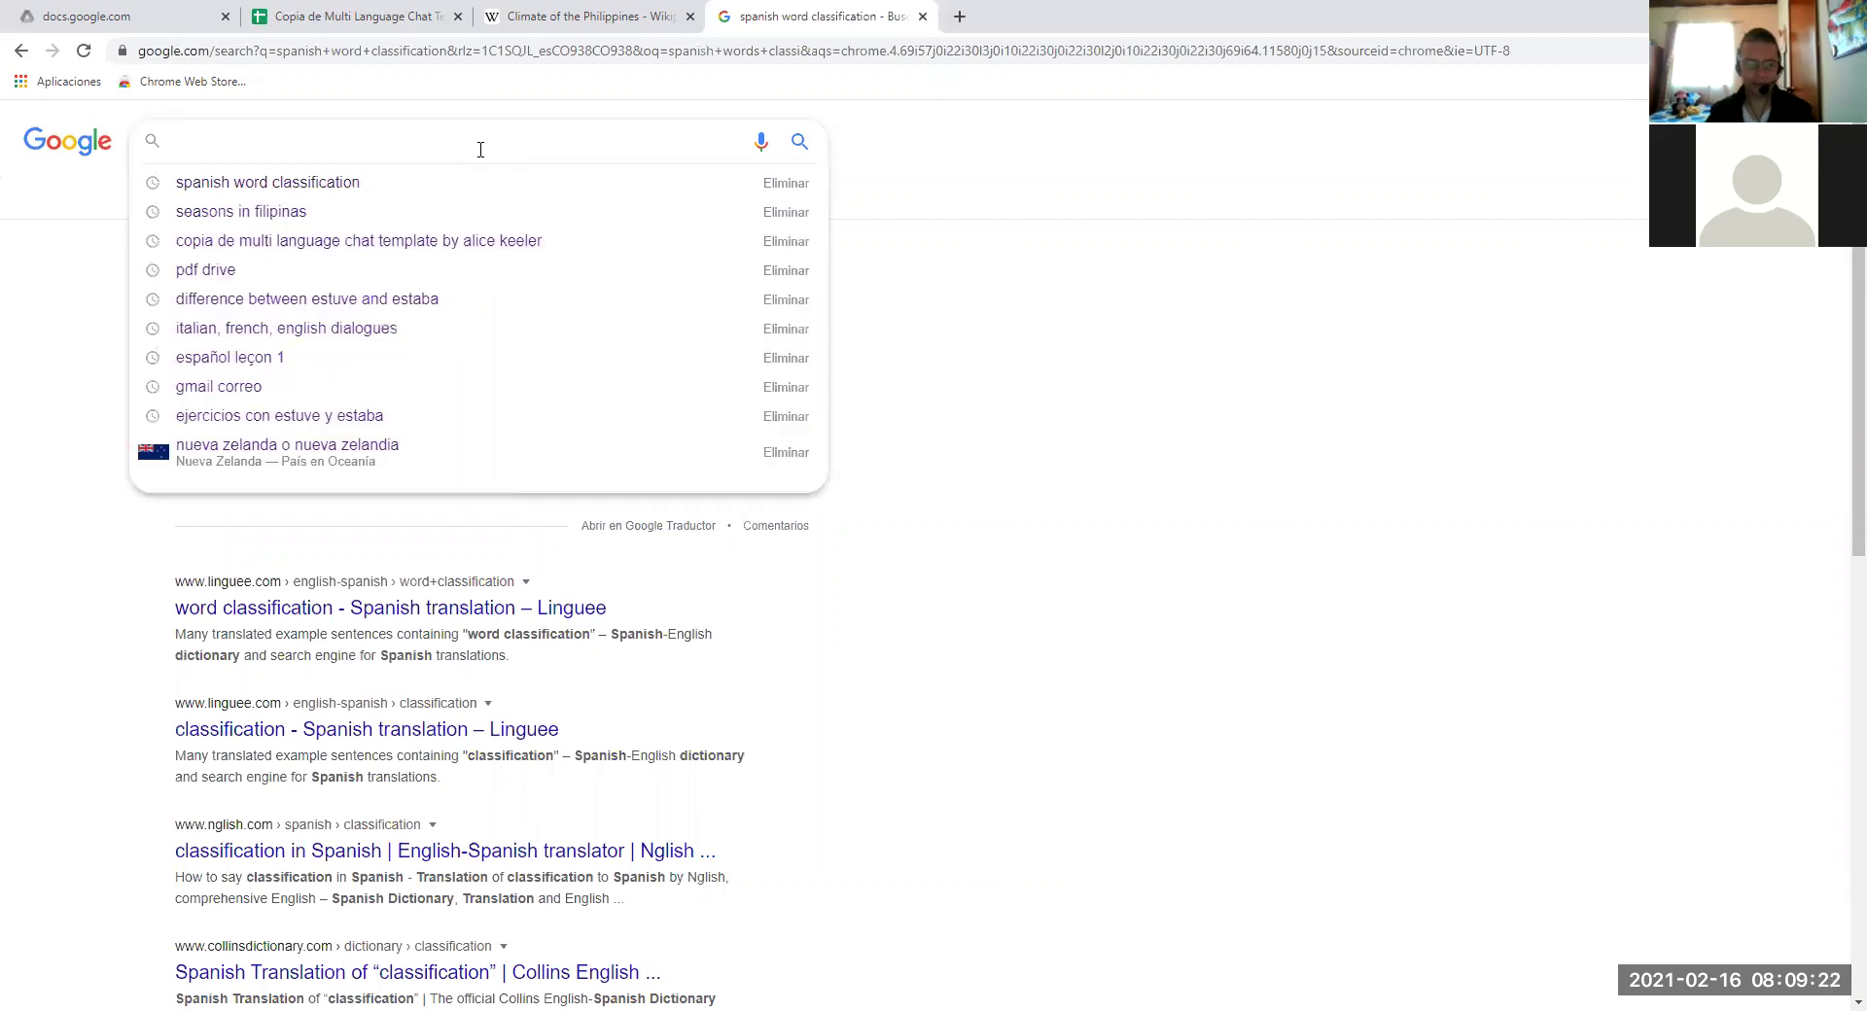
pyautogui.write('clasifica')
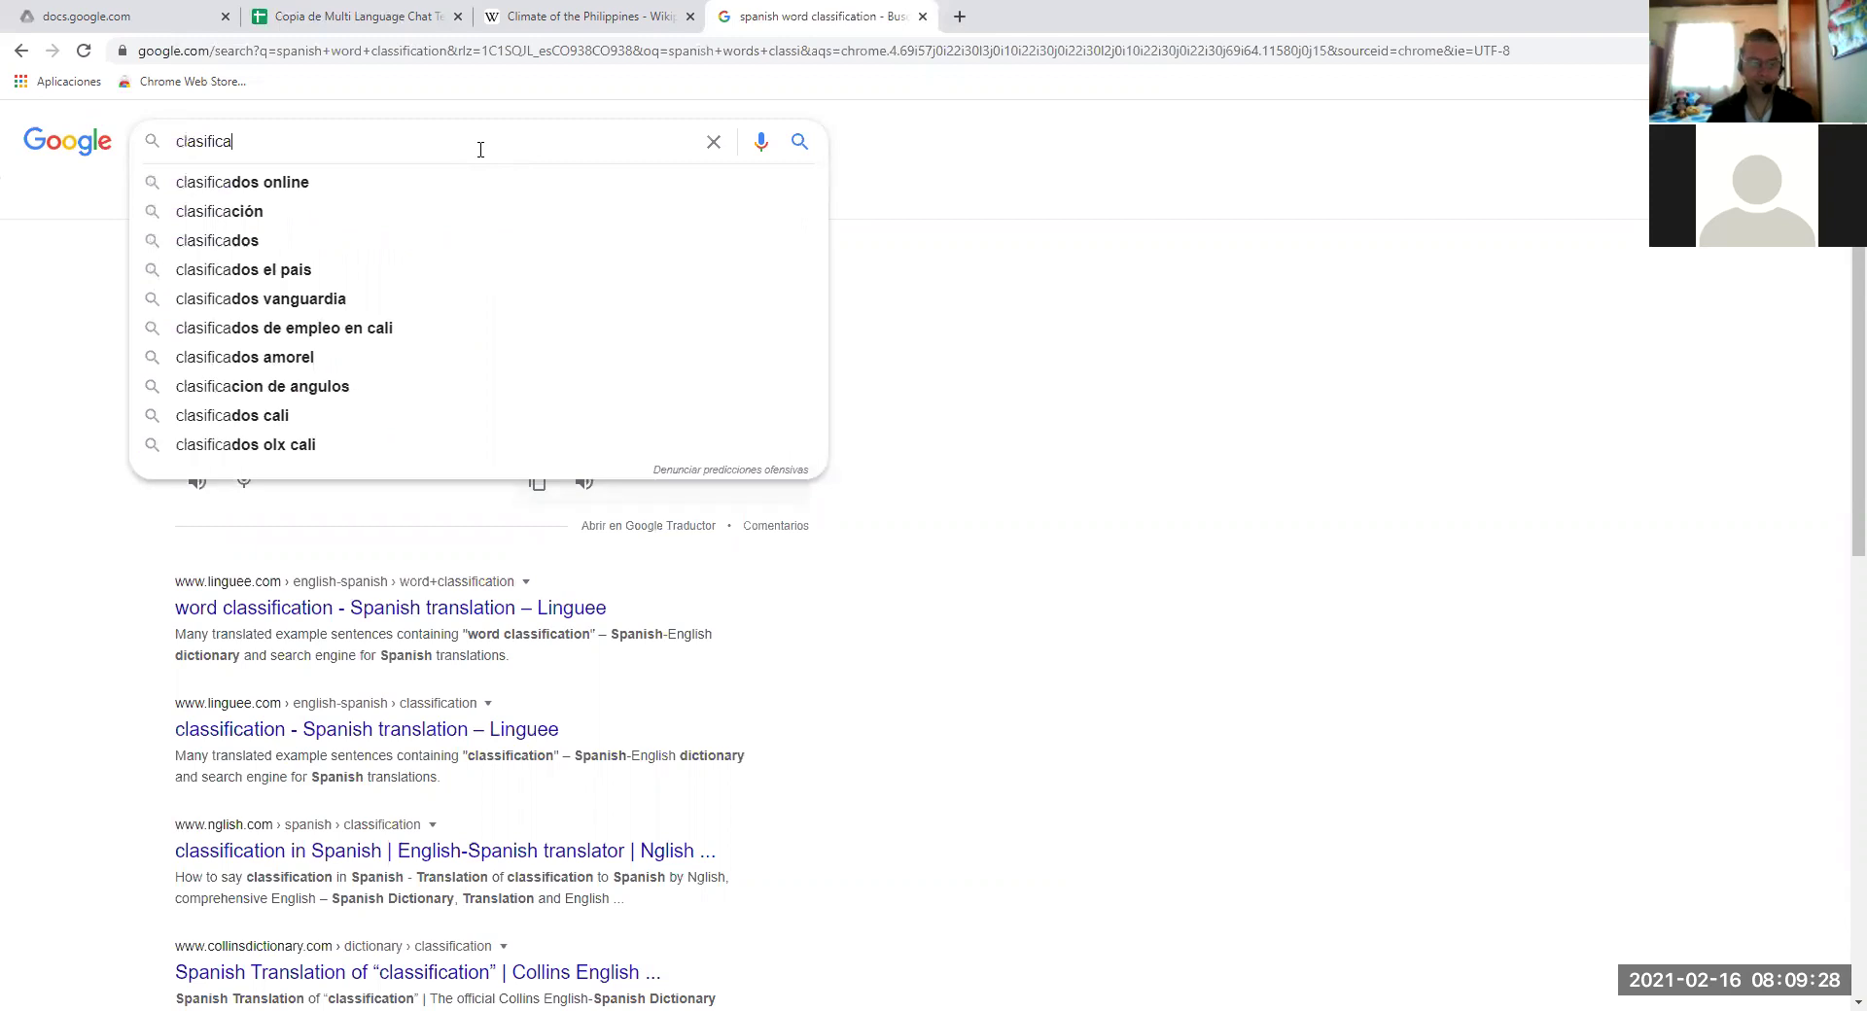
pyautogui.write('c')
pyautogui.write('ió')
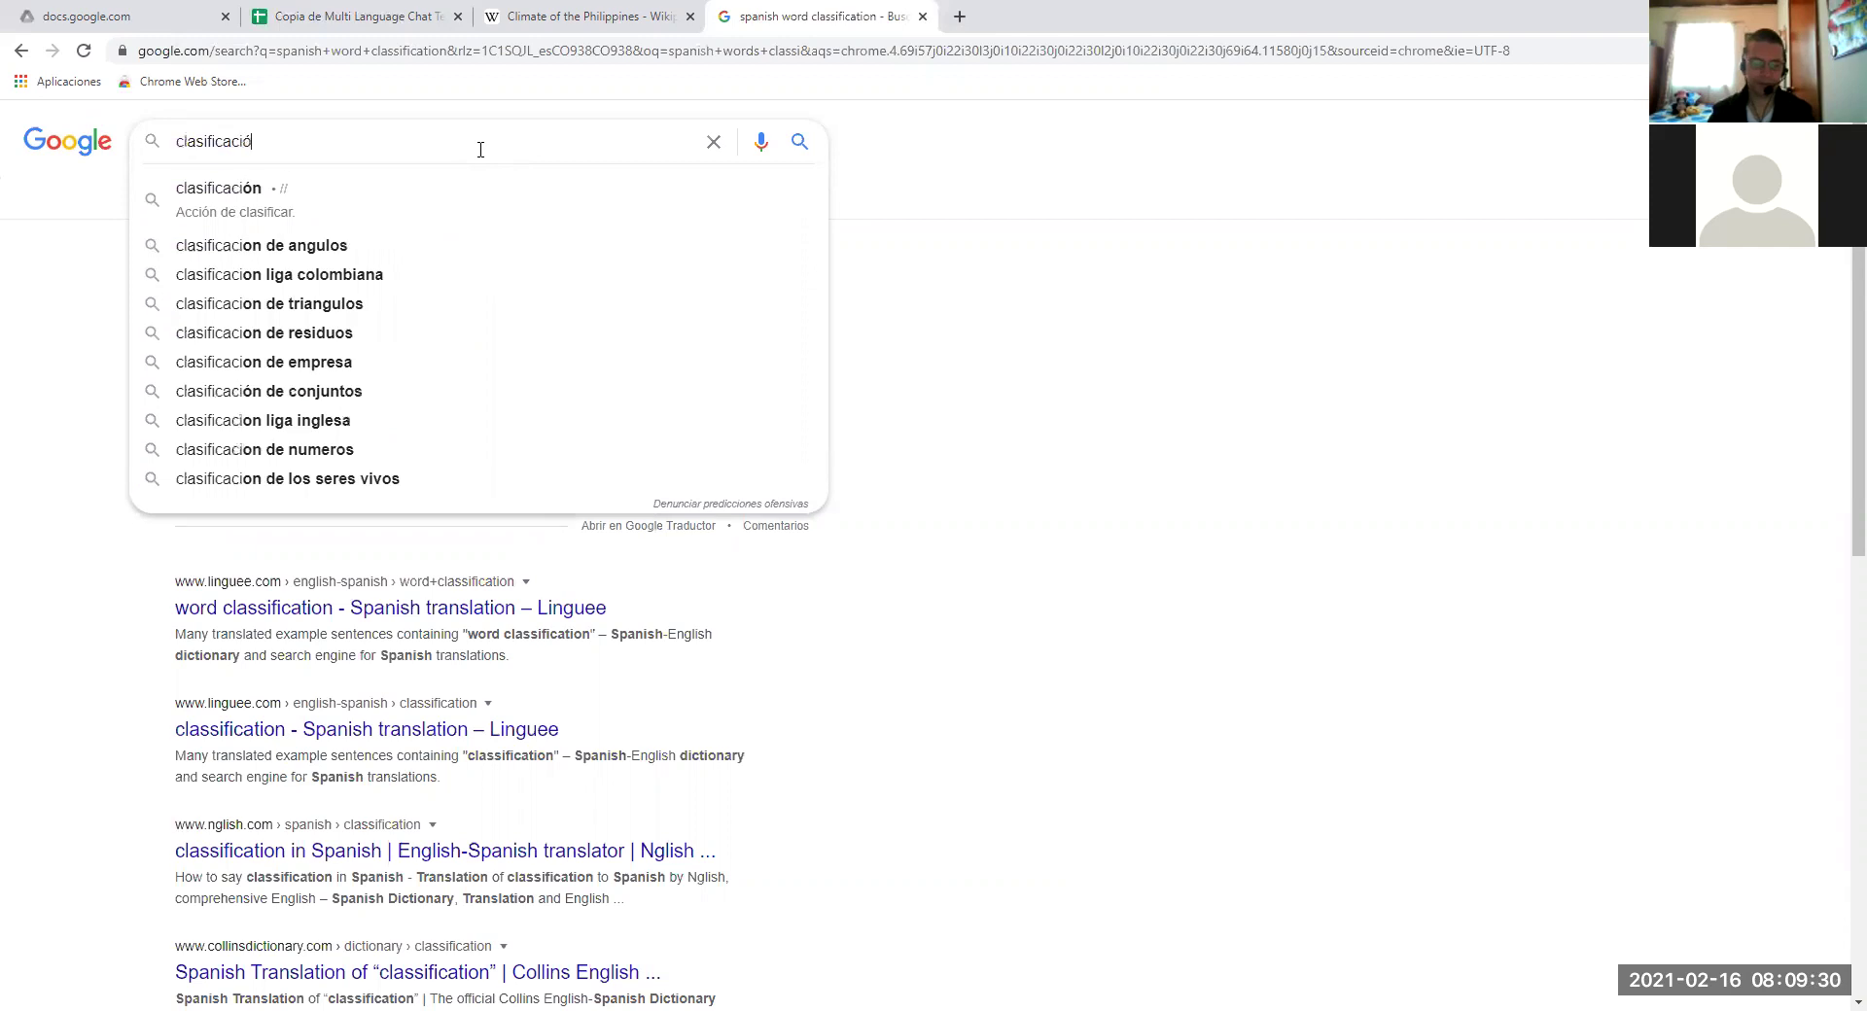
pyautogui.write('n de la ')
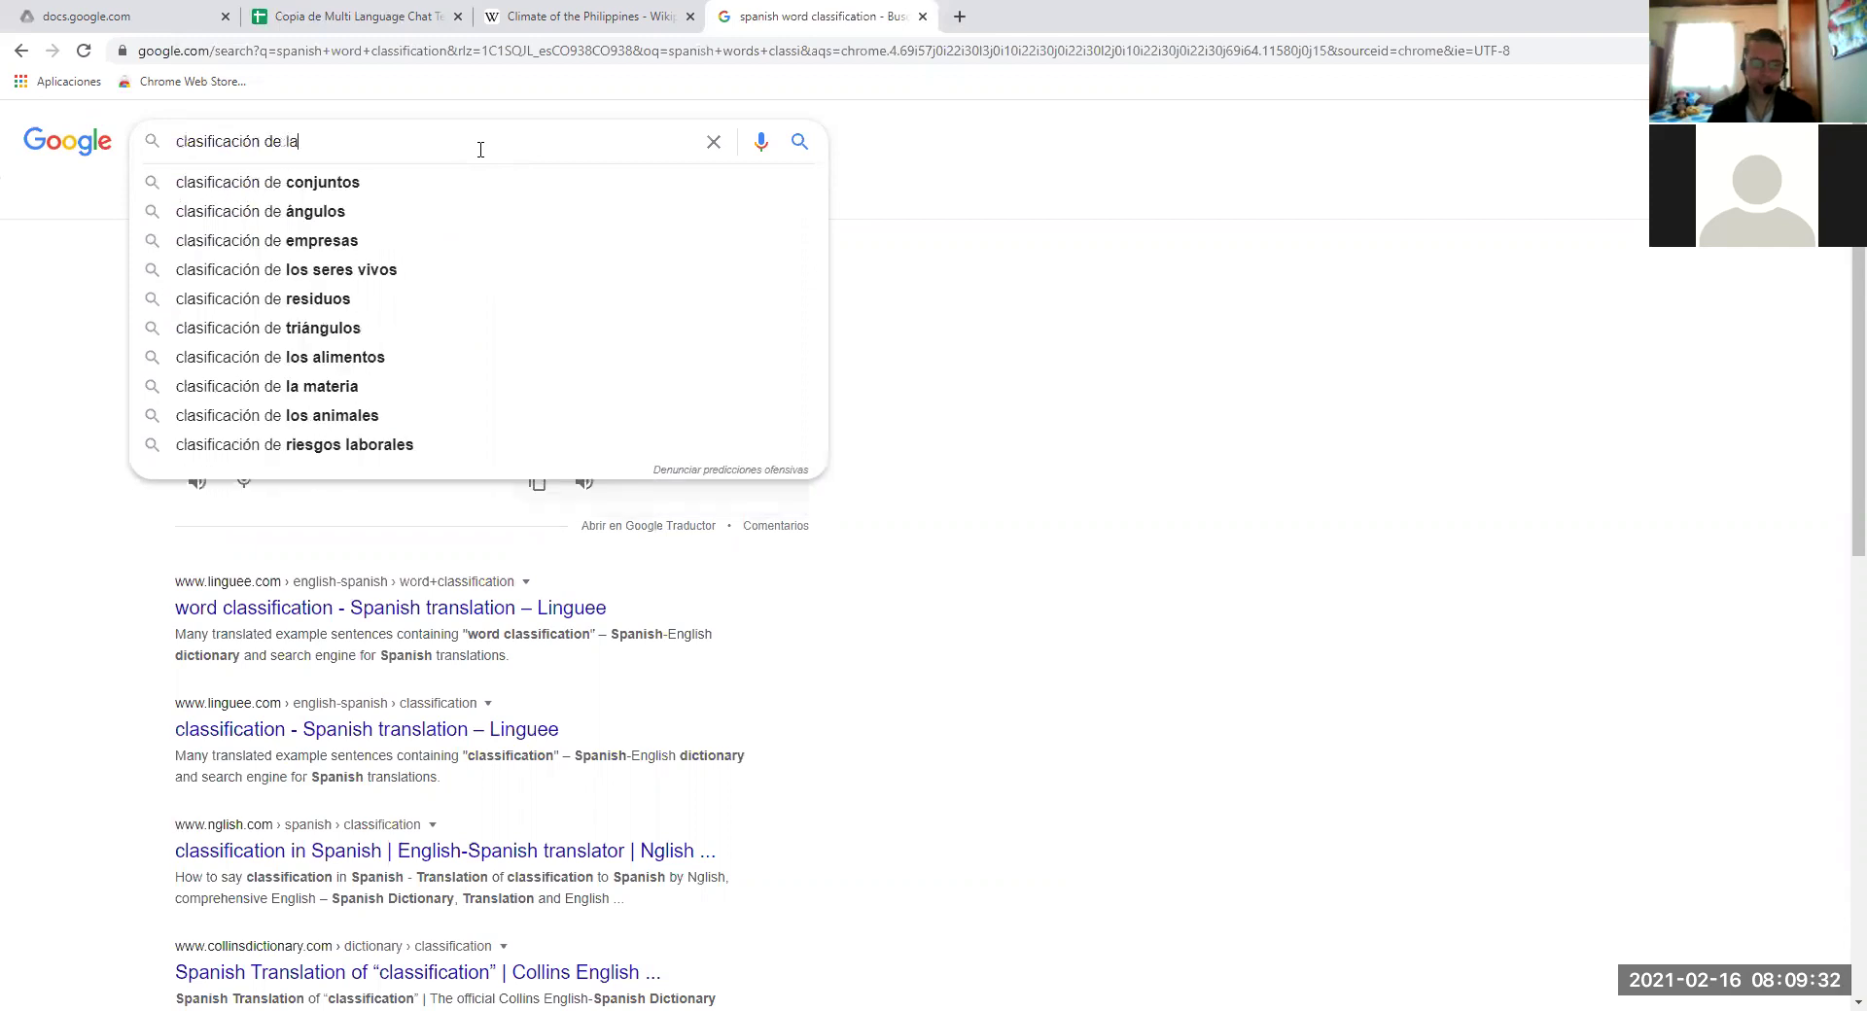
pyautogui.write('pala')
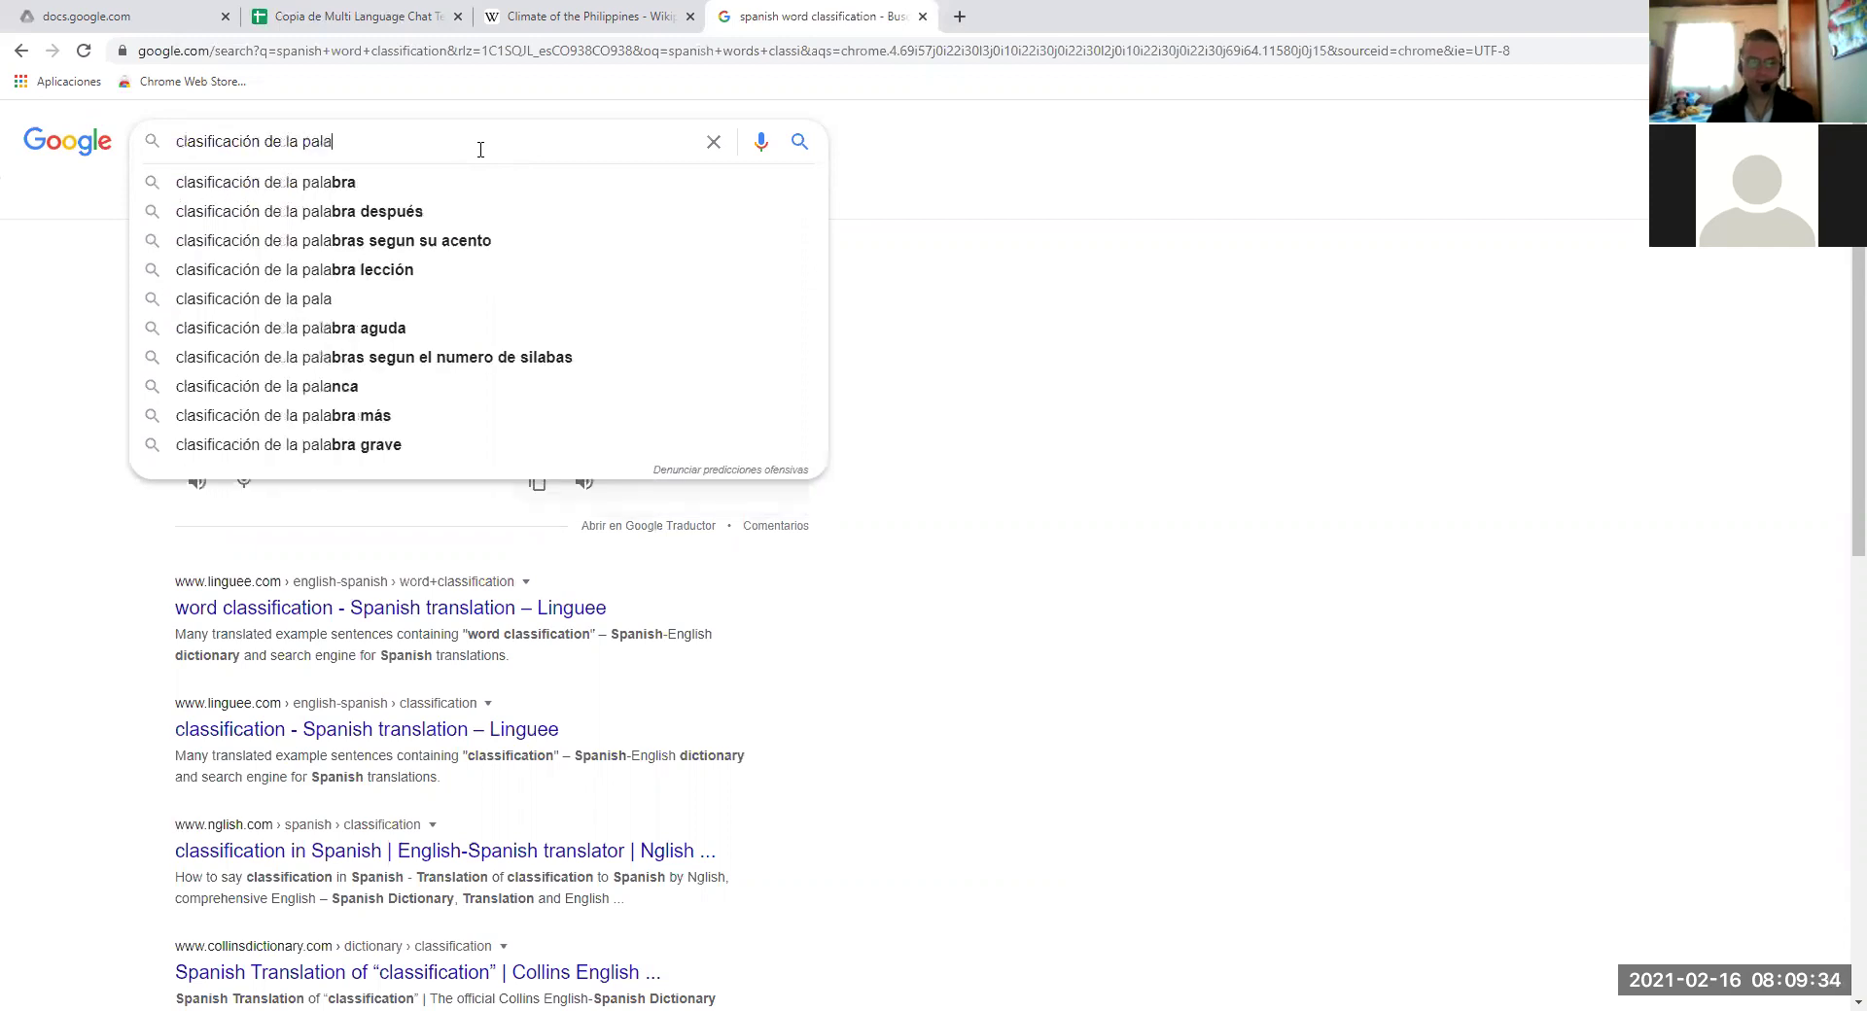
pyautogui.write('bras en ')
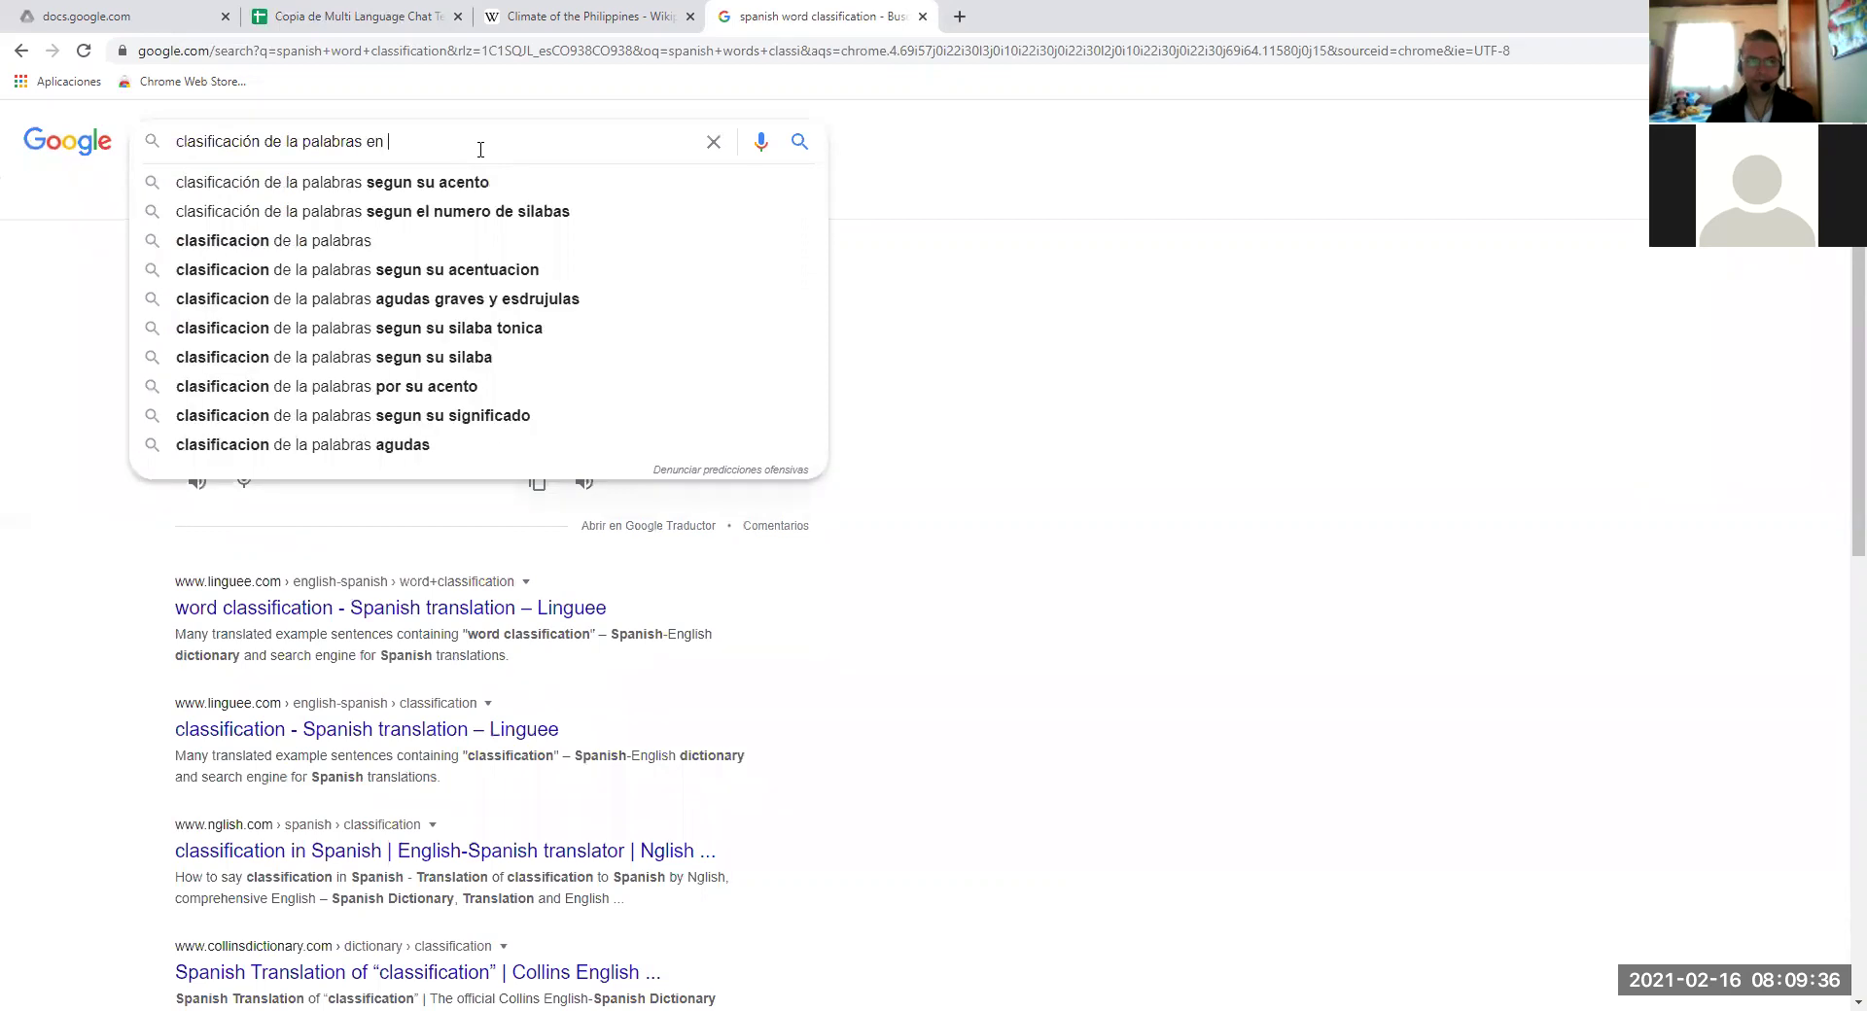
pyautogui.write('español')
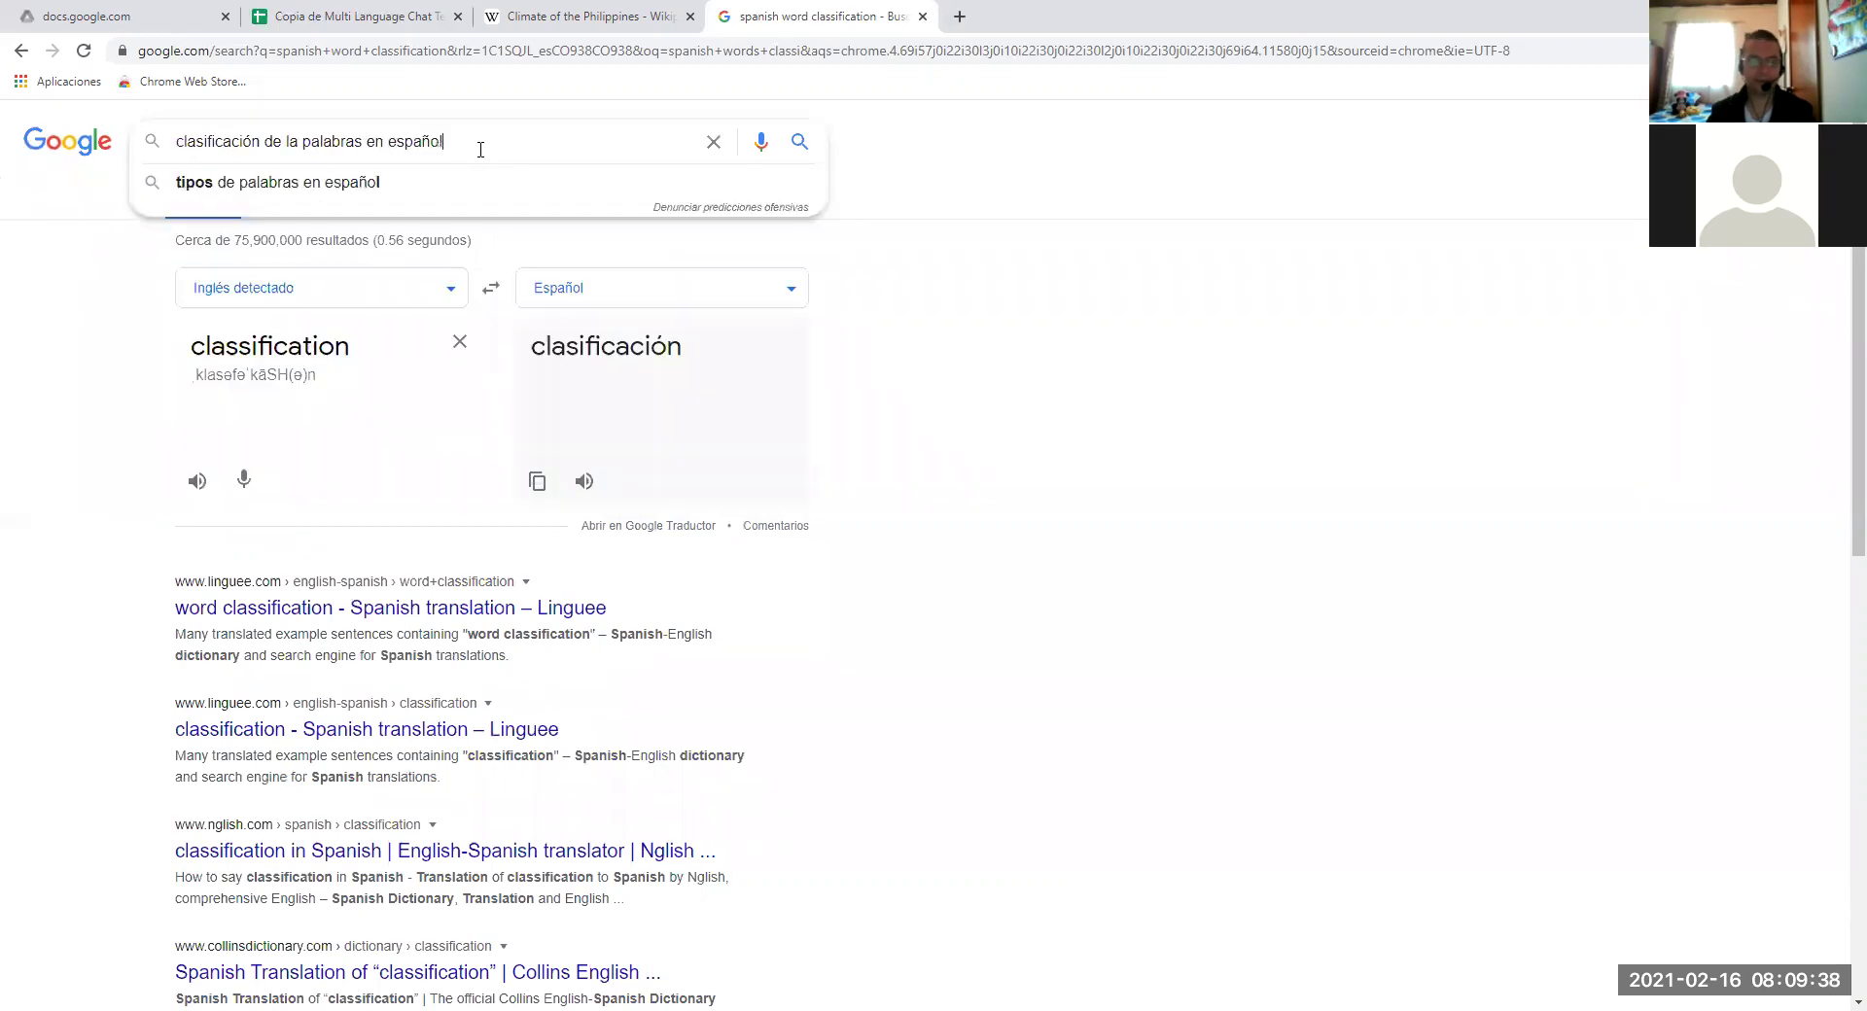
pyautogui.press('Return')
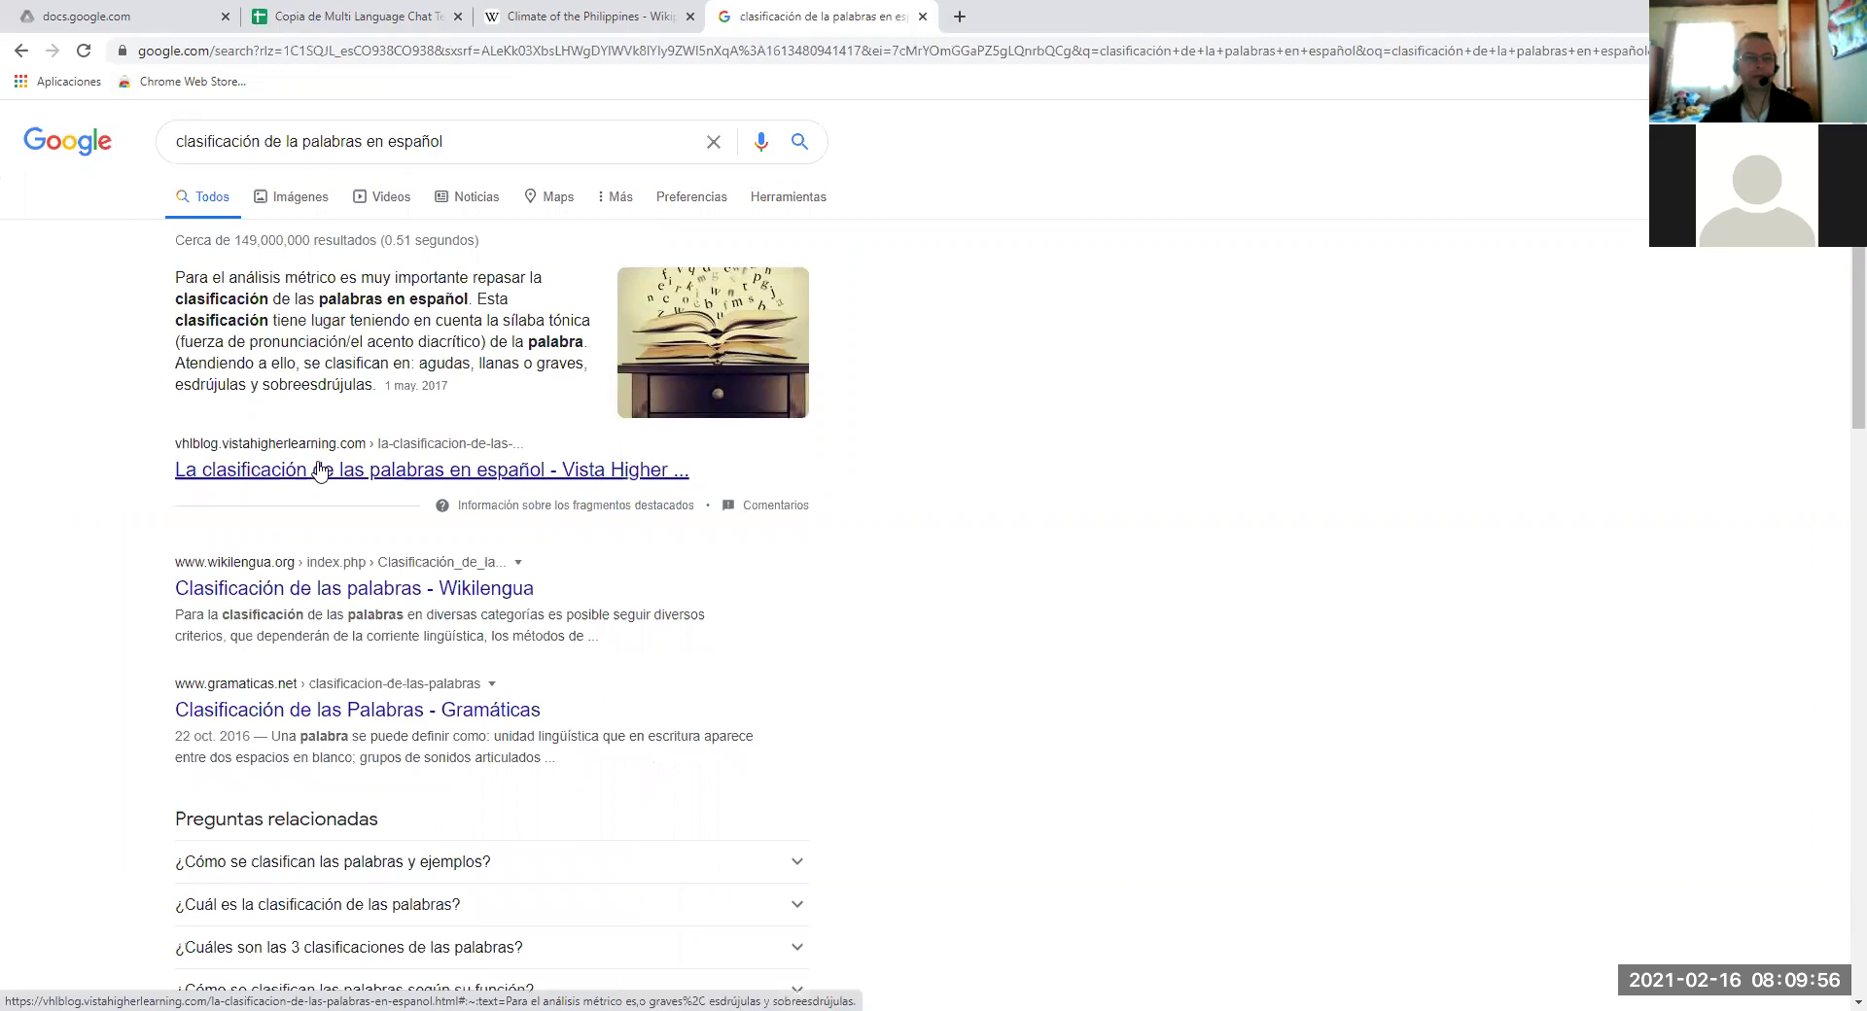
pyautogui.click(303, 449)
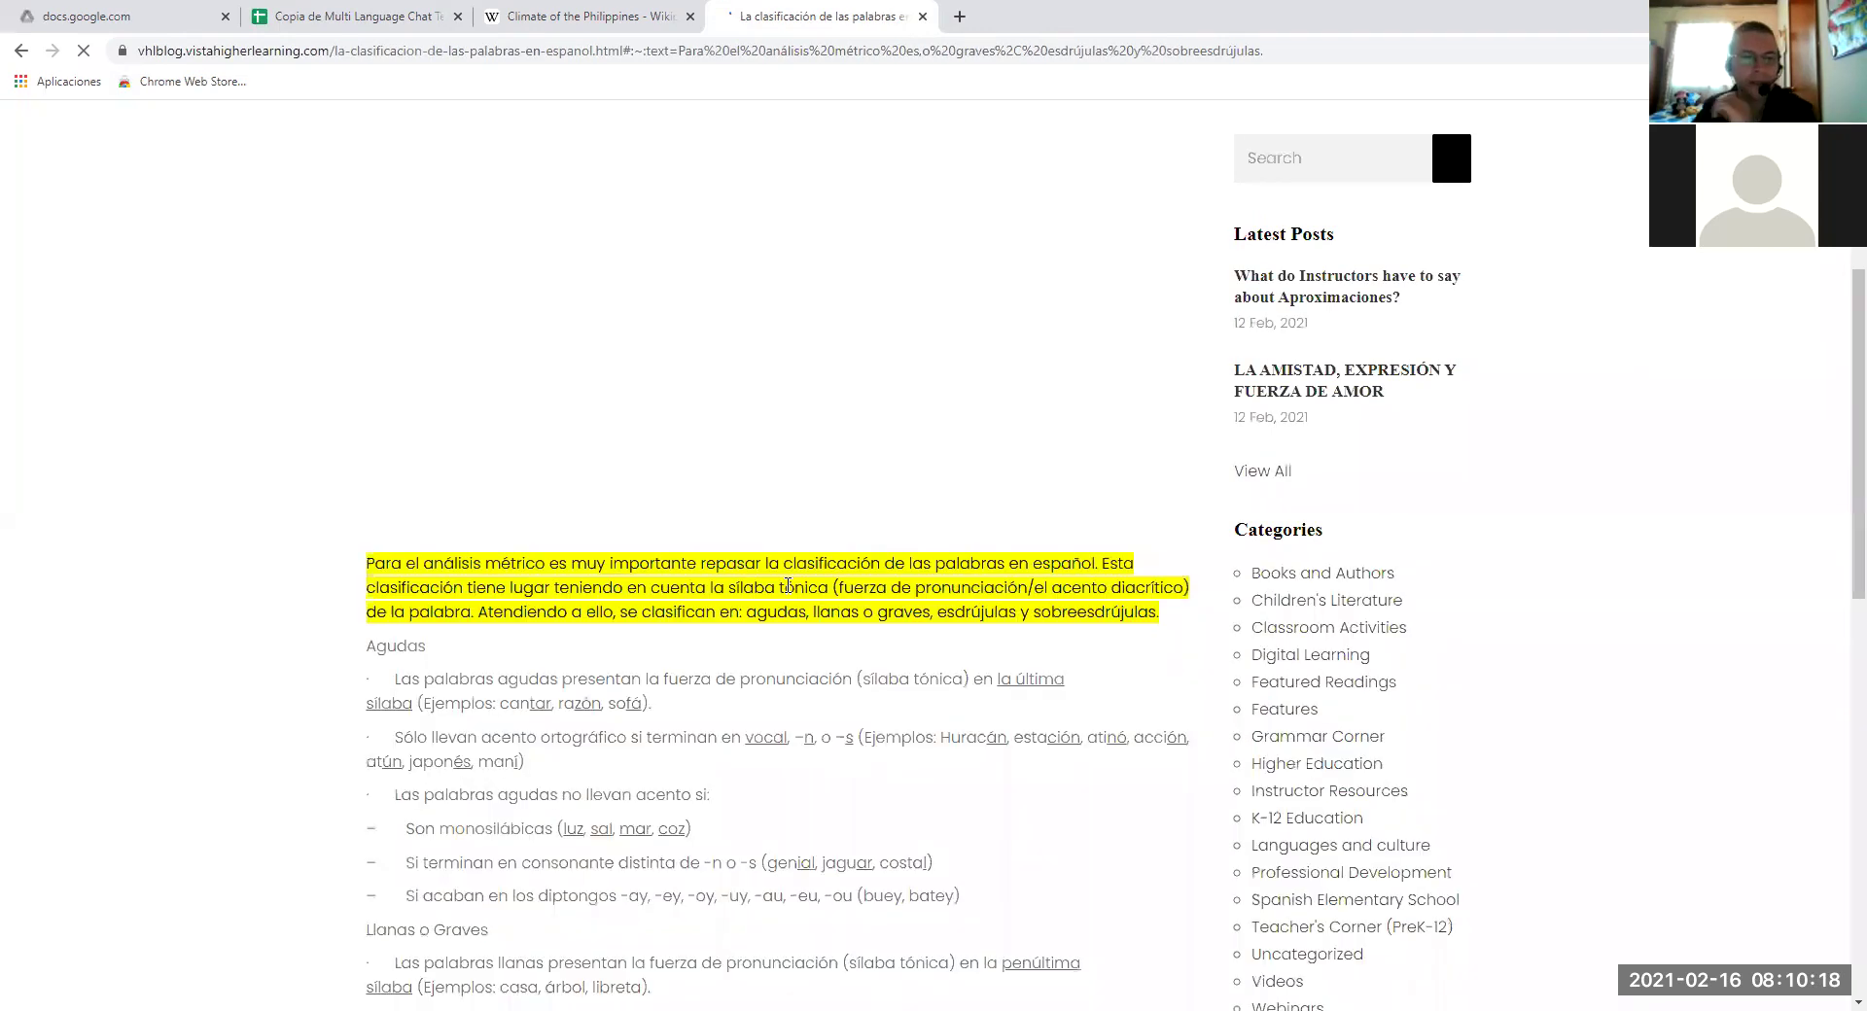
# Read through the article on how Spanish words are classified by their stressed syllable.
pyautogui.scroll(-10, 788, 586)
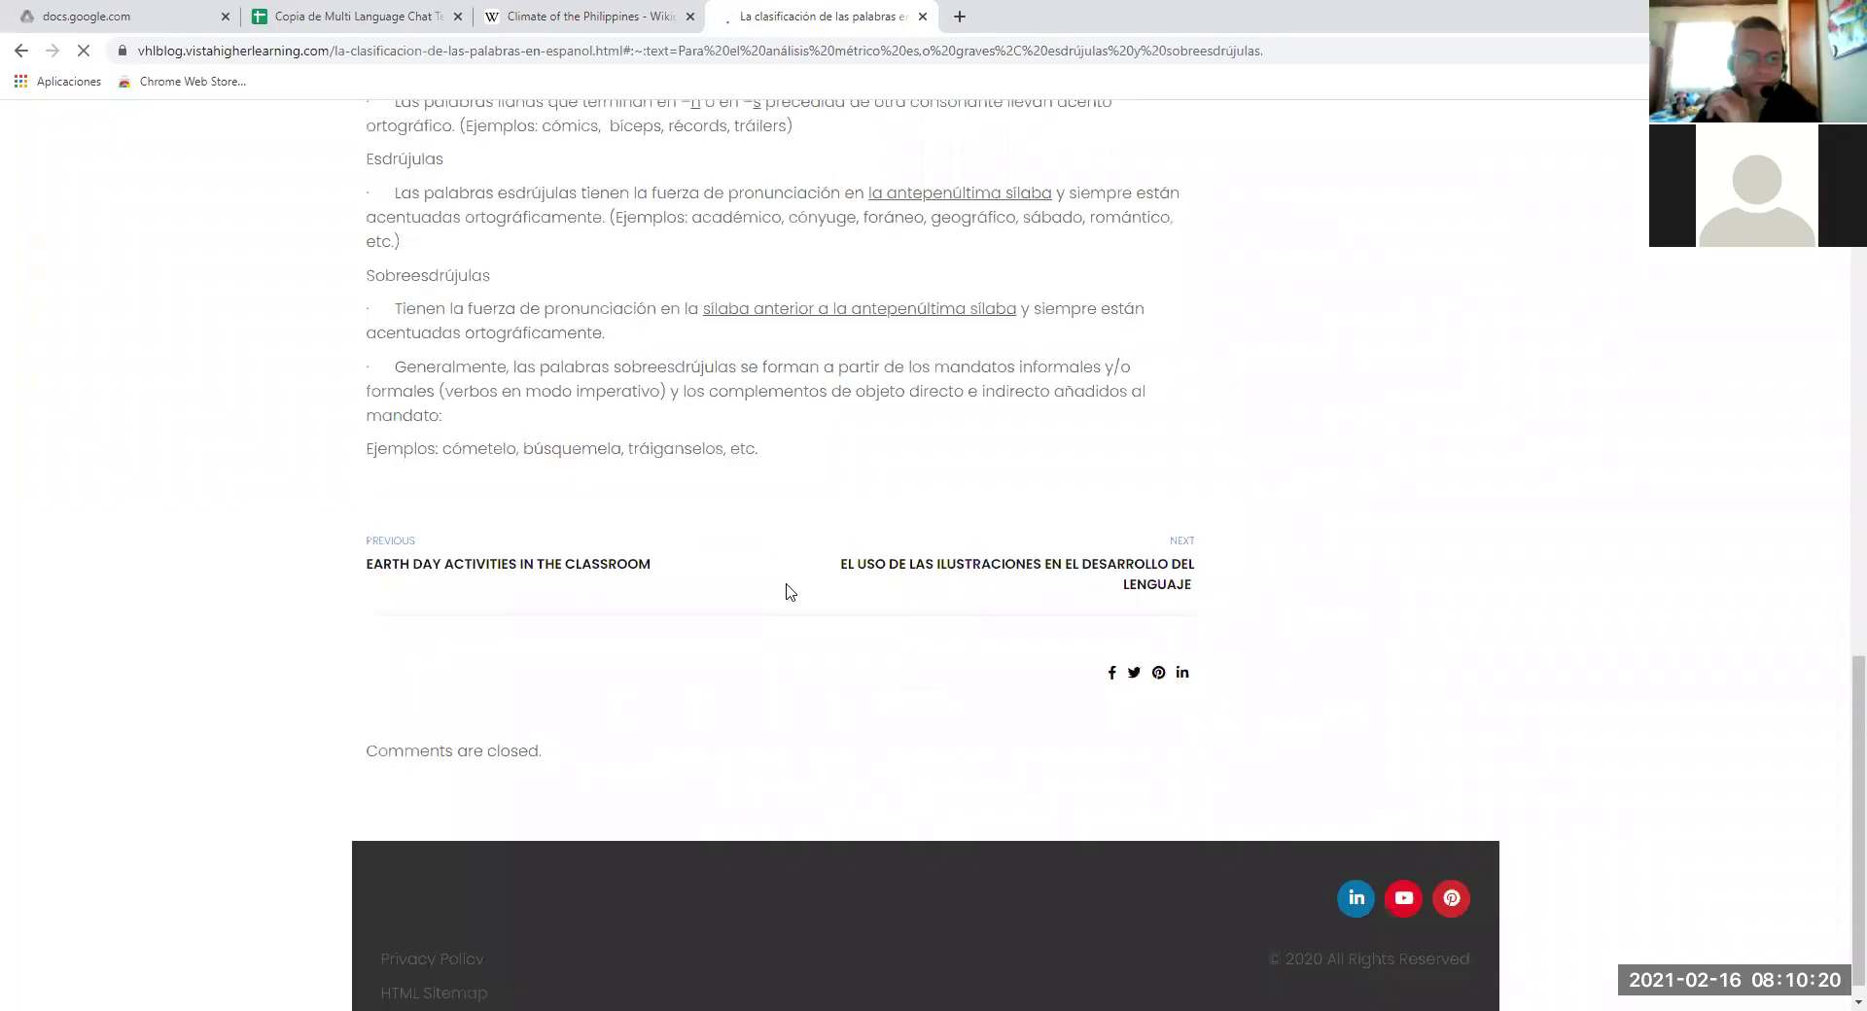
pyautogui.scroll(15, 792, 545)
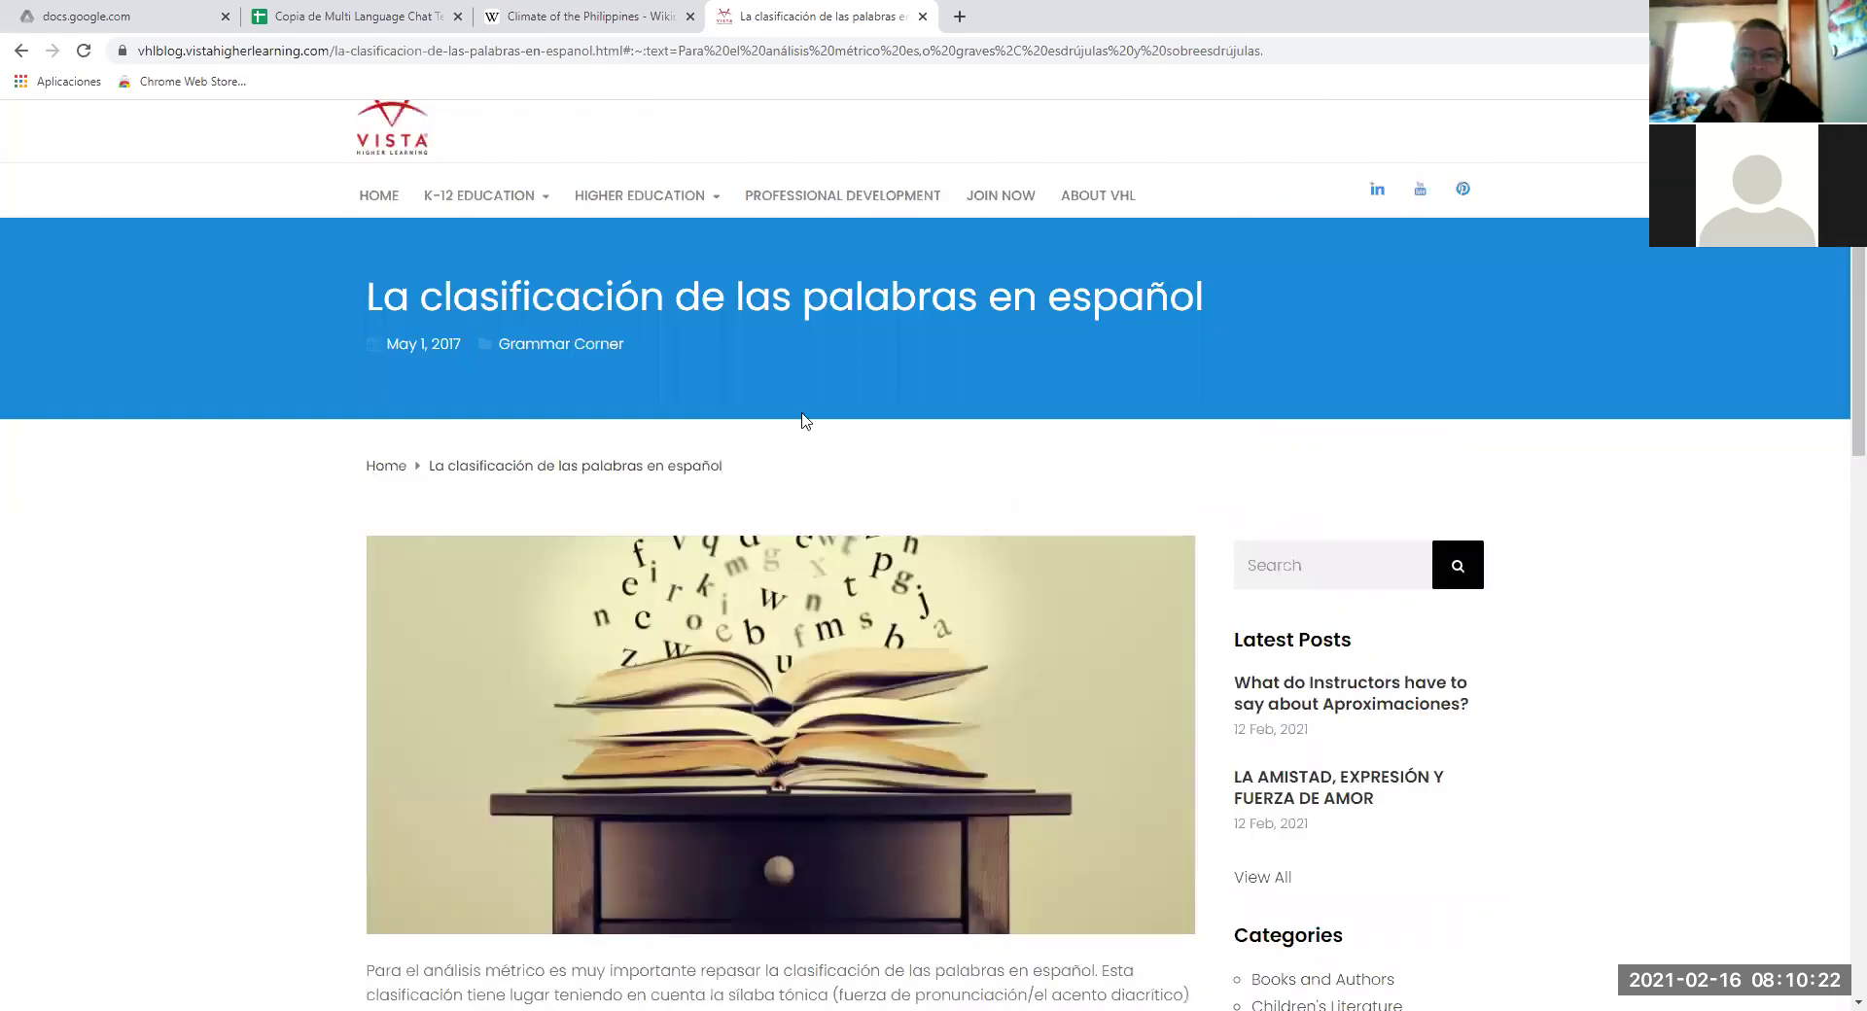
pyautogui.scroll(1, 864, 356)
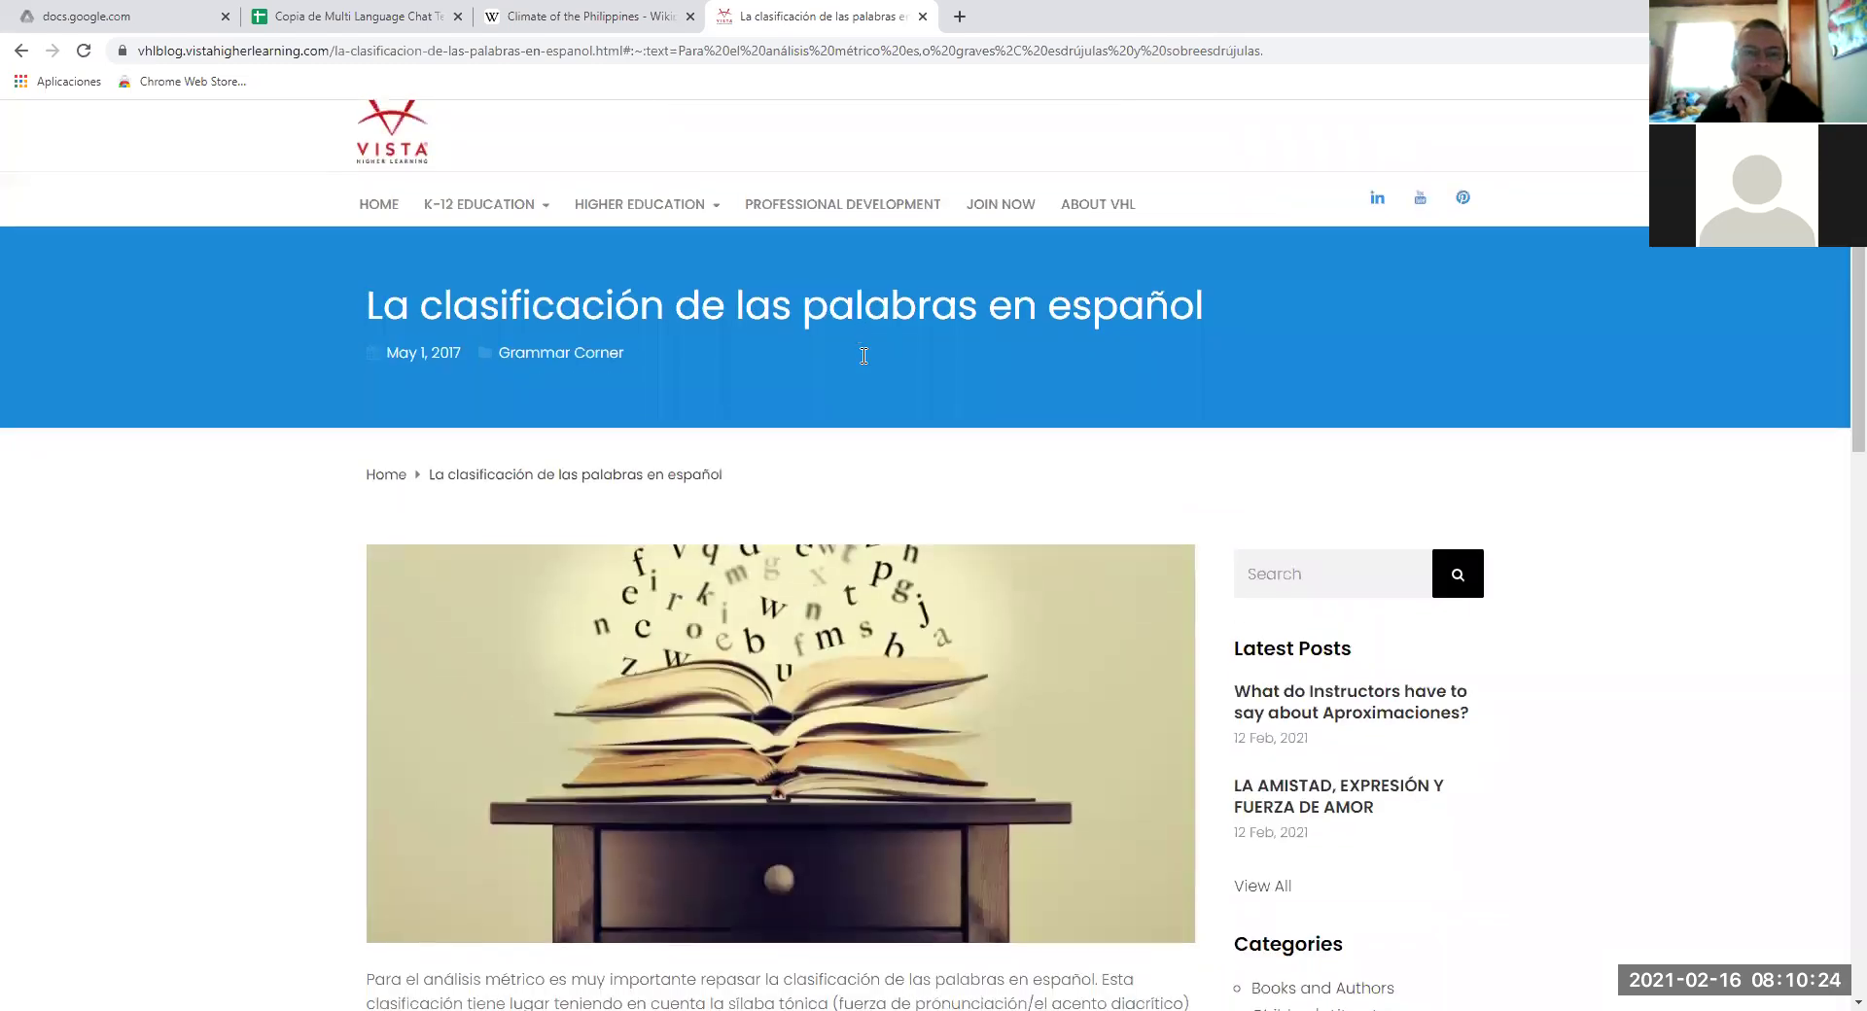
pyautogui.scroll(-10, 863, 356)
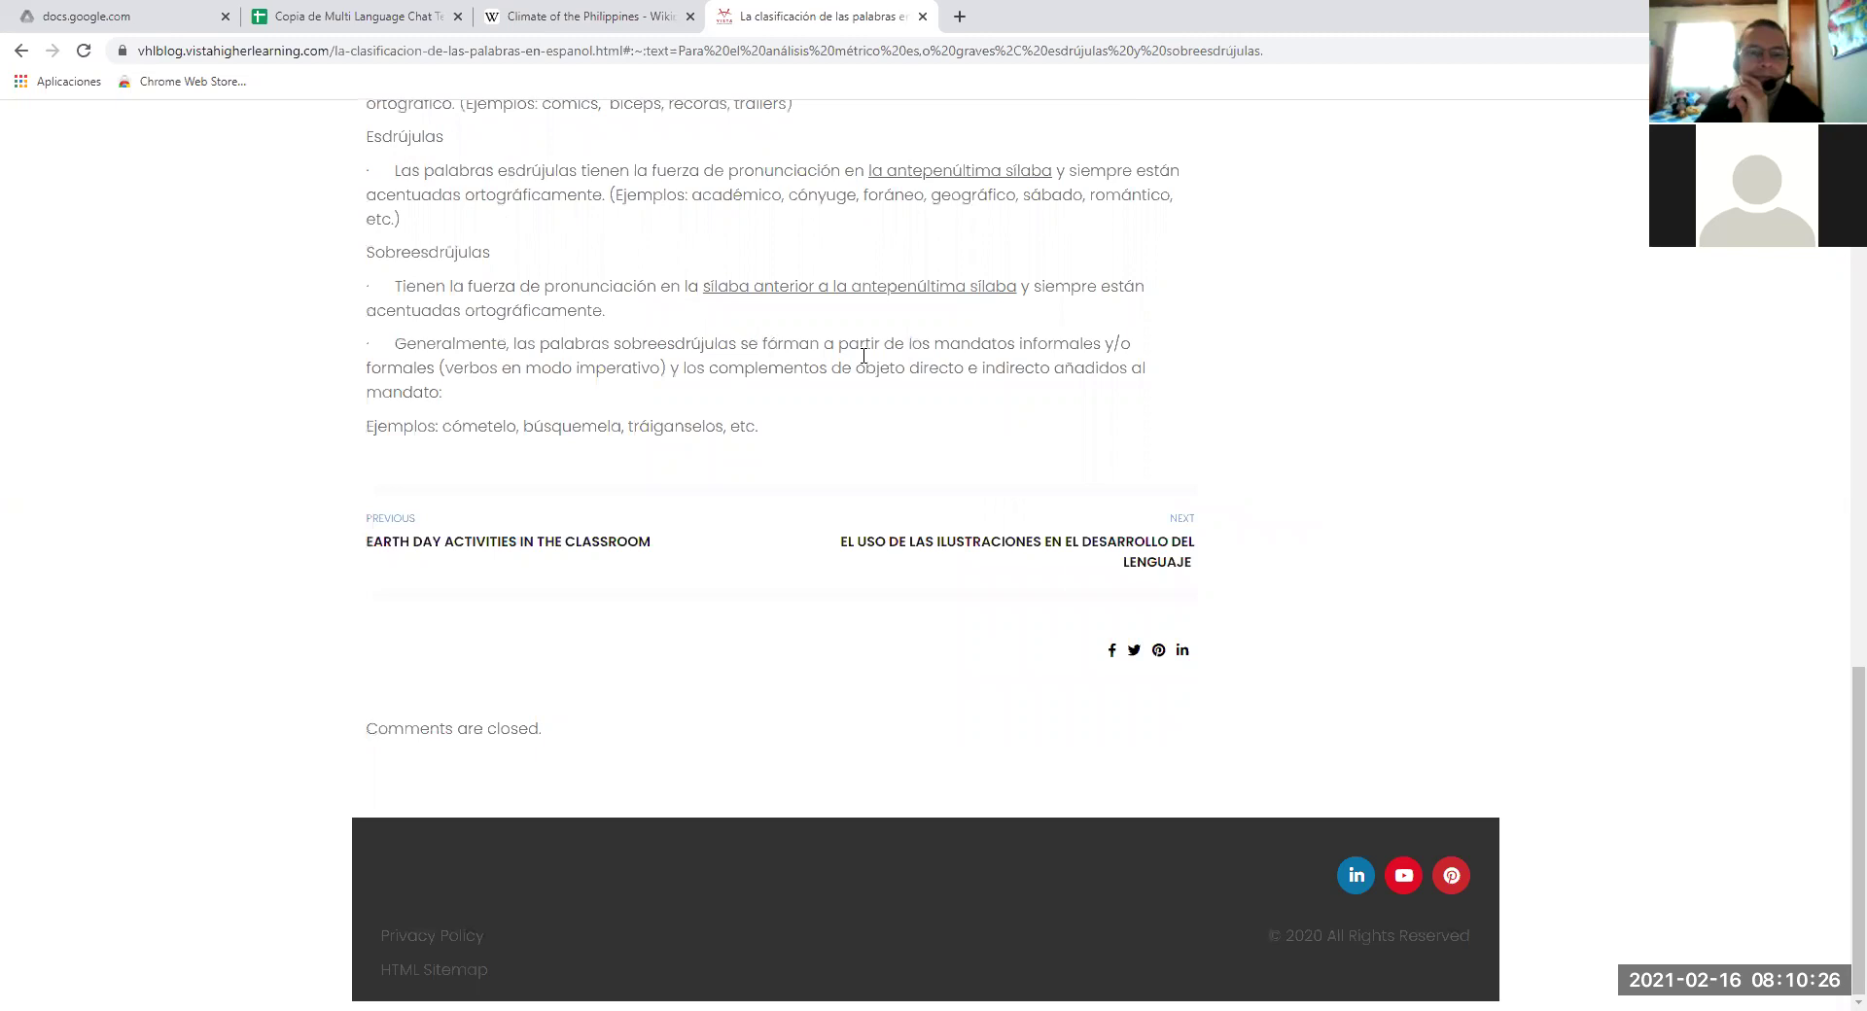
pyautogui.scroll(10, 863, 361)
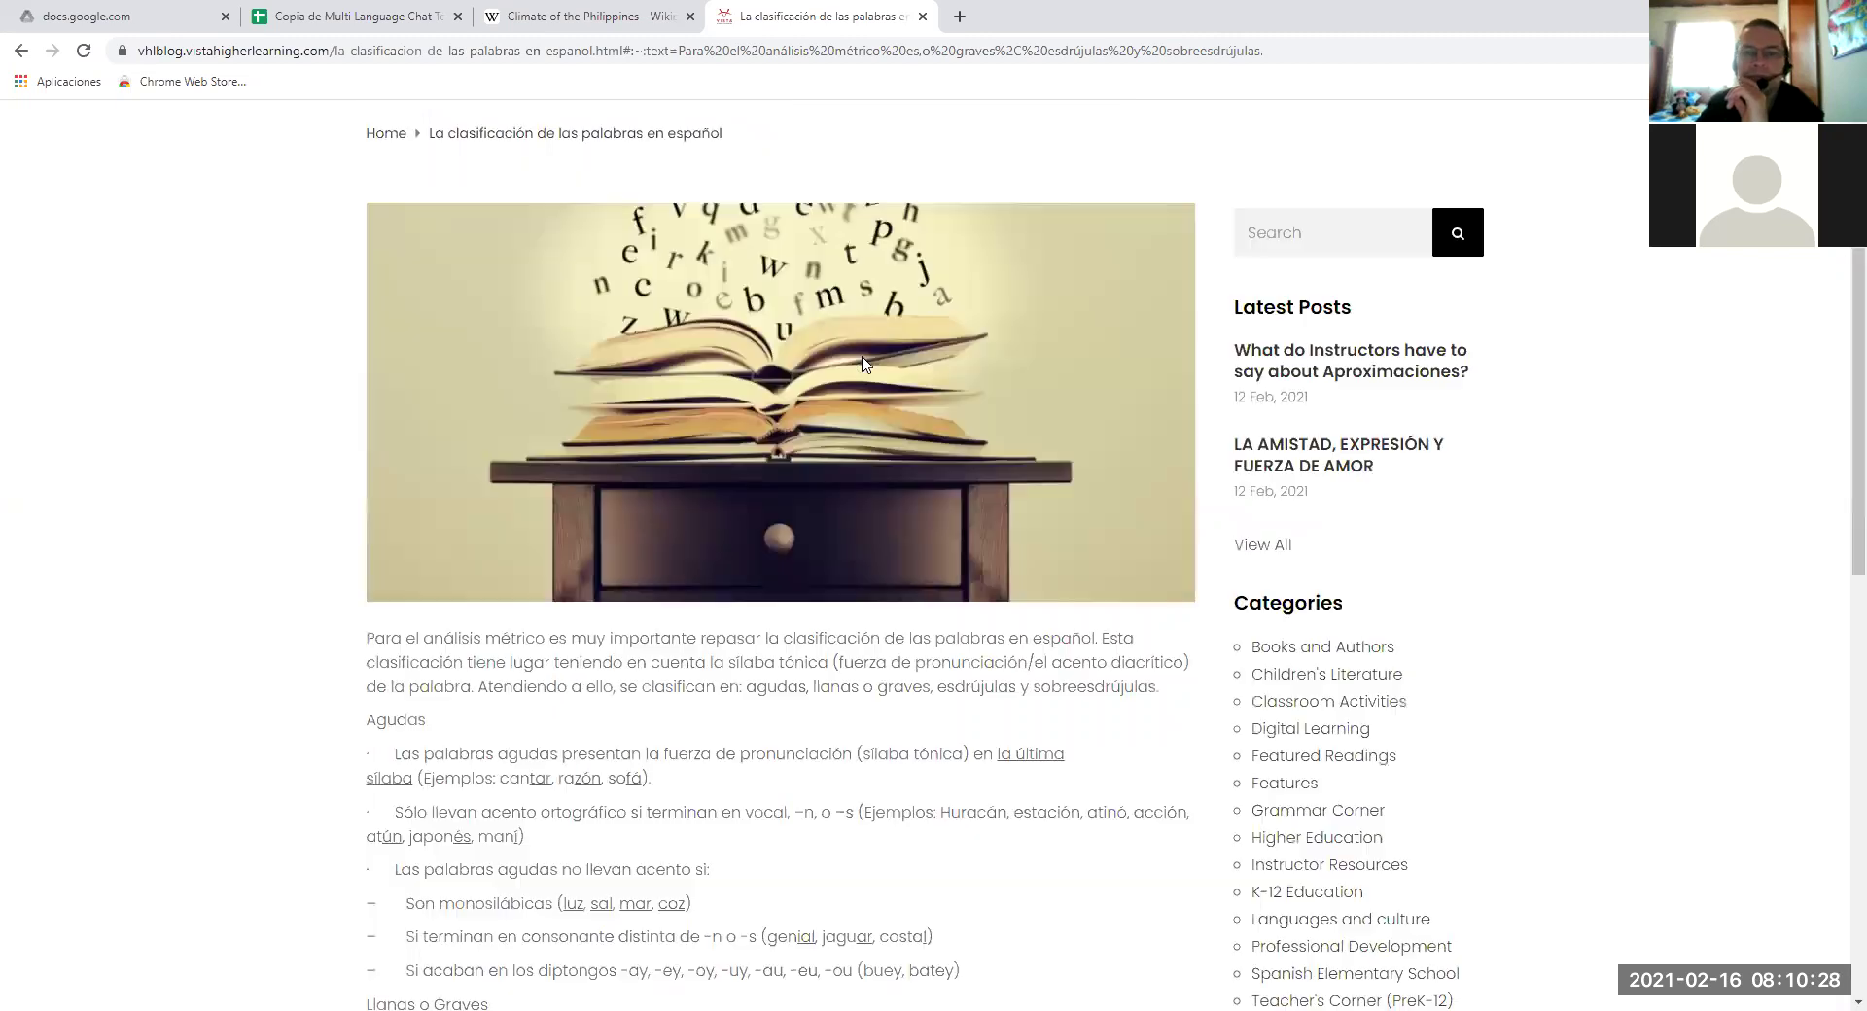
pyautogui.scroll(4, 866, 363)
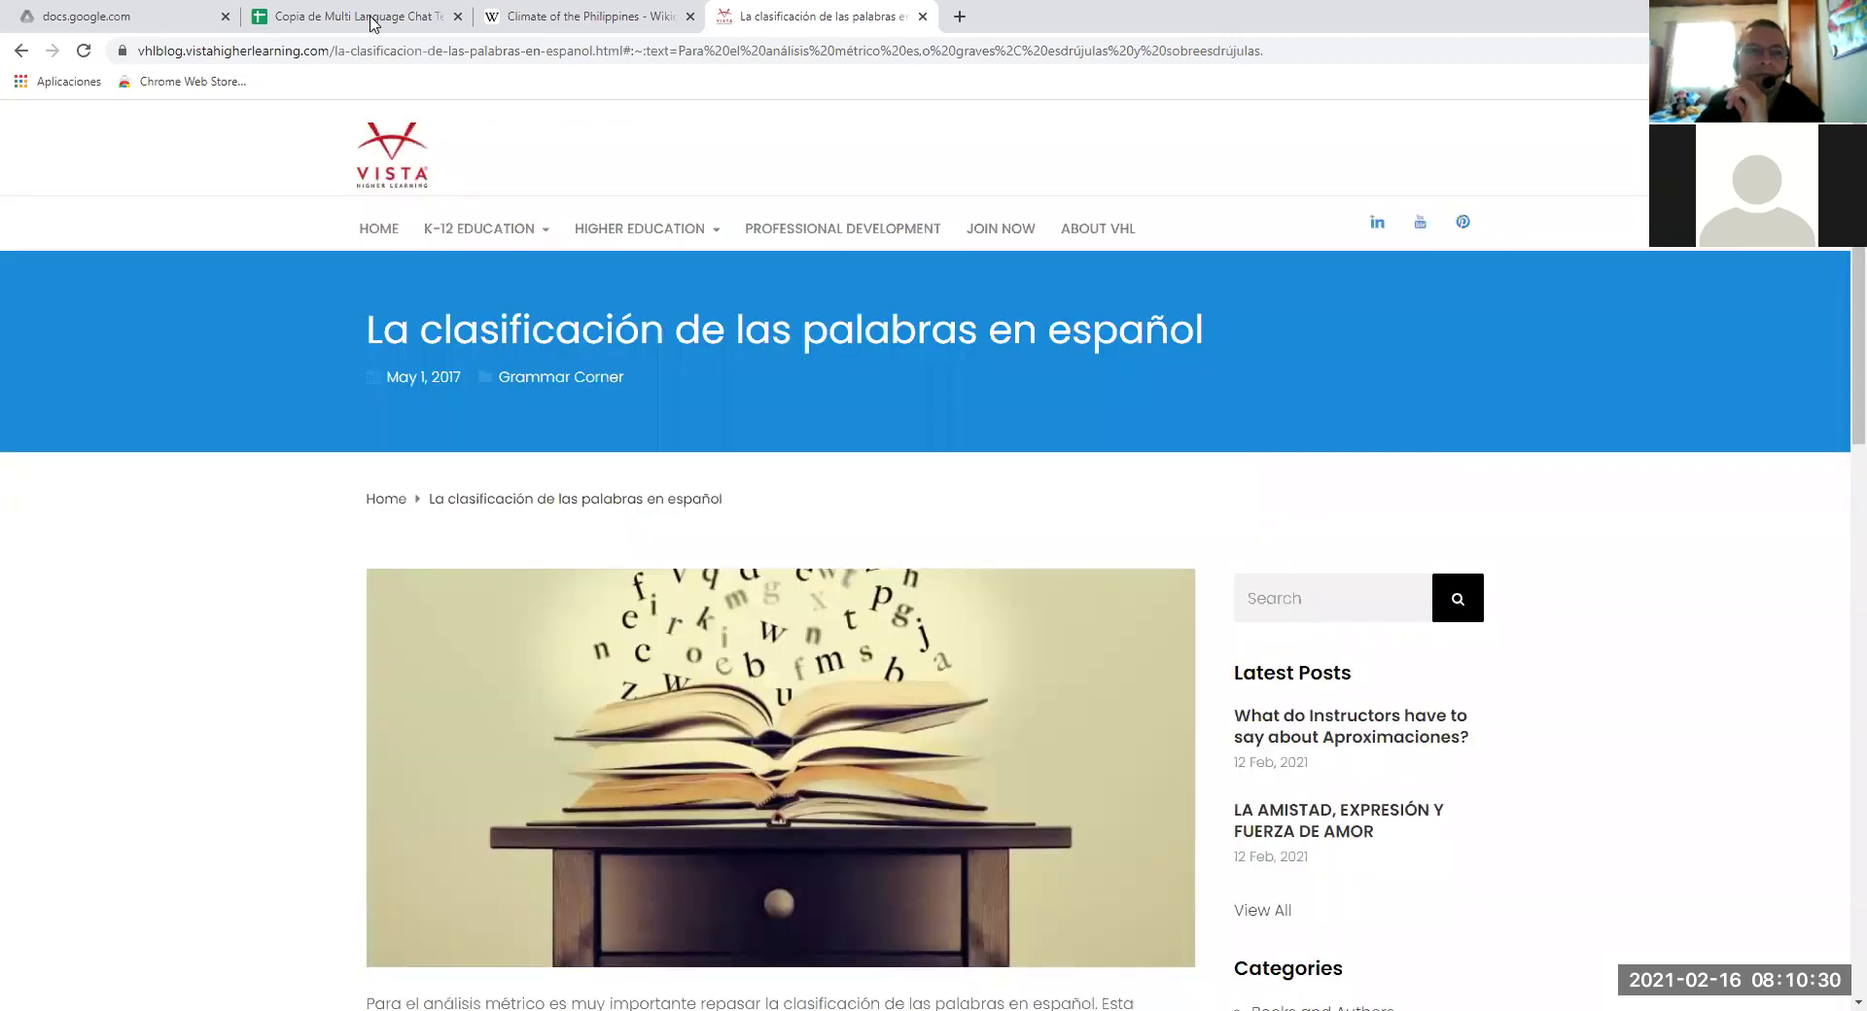
# Return to the multi-language chat sheet and enter the question "qué hiciste hoy?" in cell B55.
pyautogui.click(370, 24)
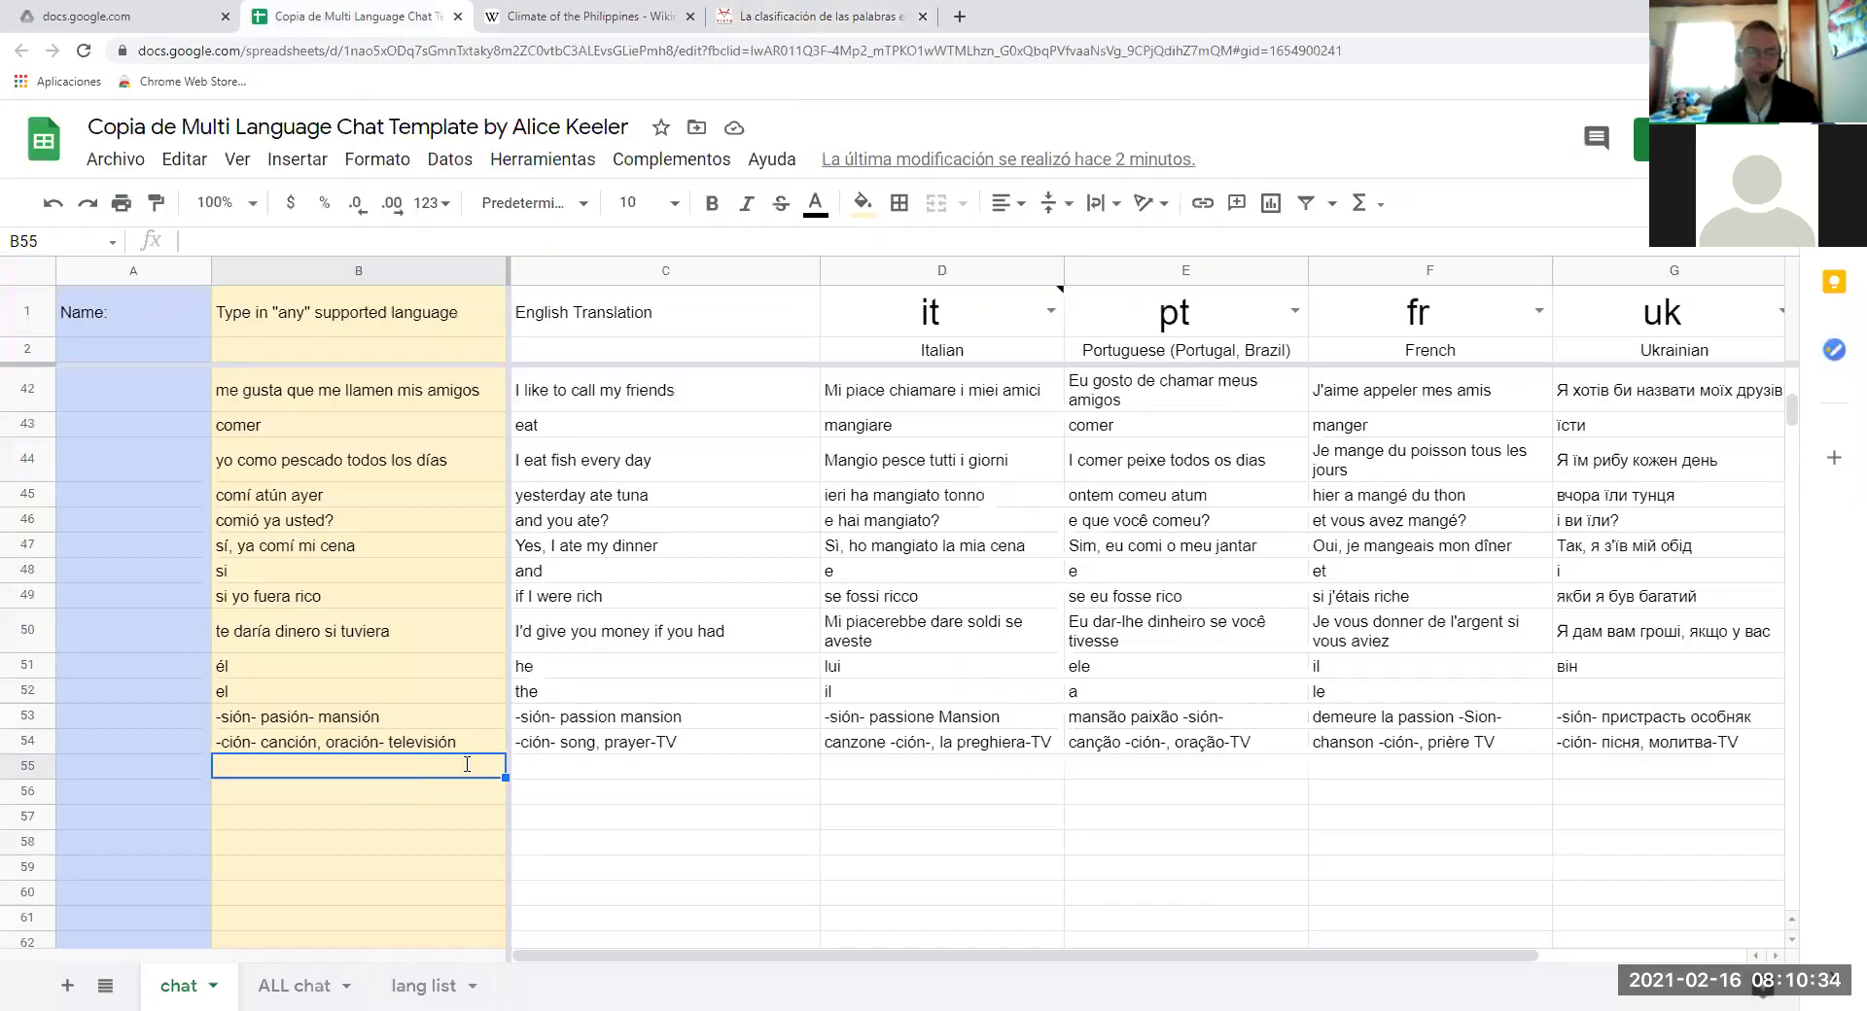
pyautogui.write('qué hsi')
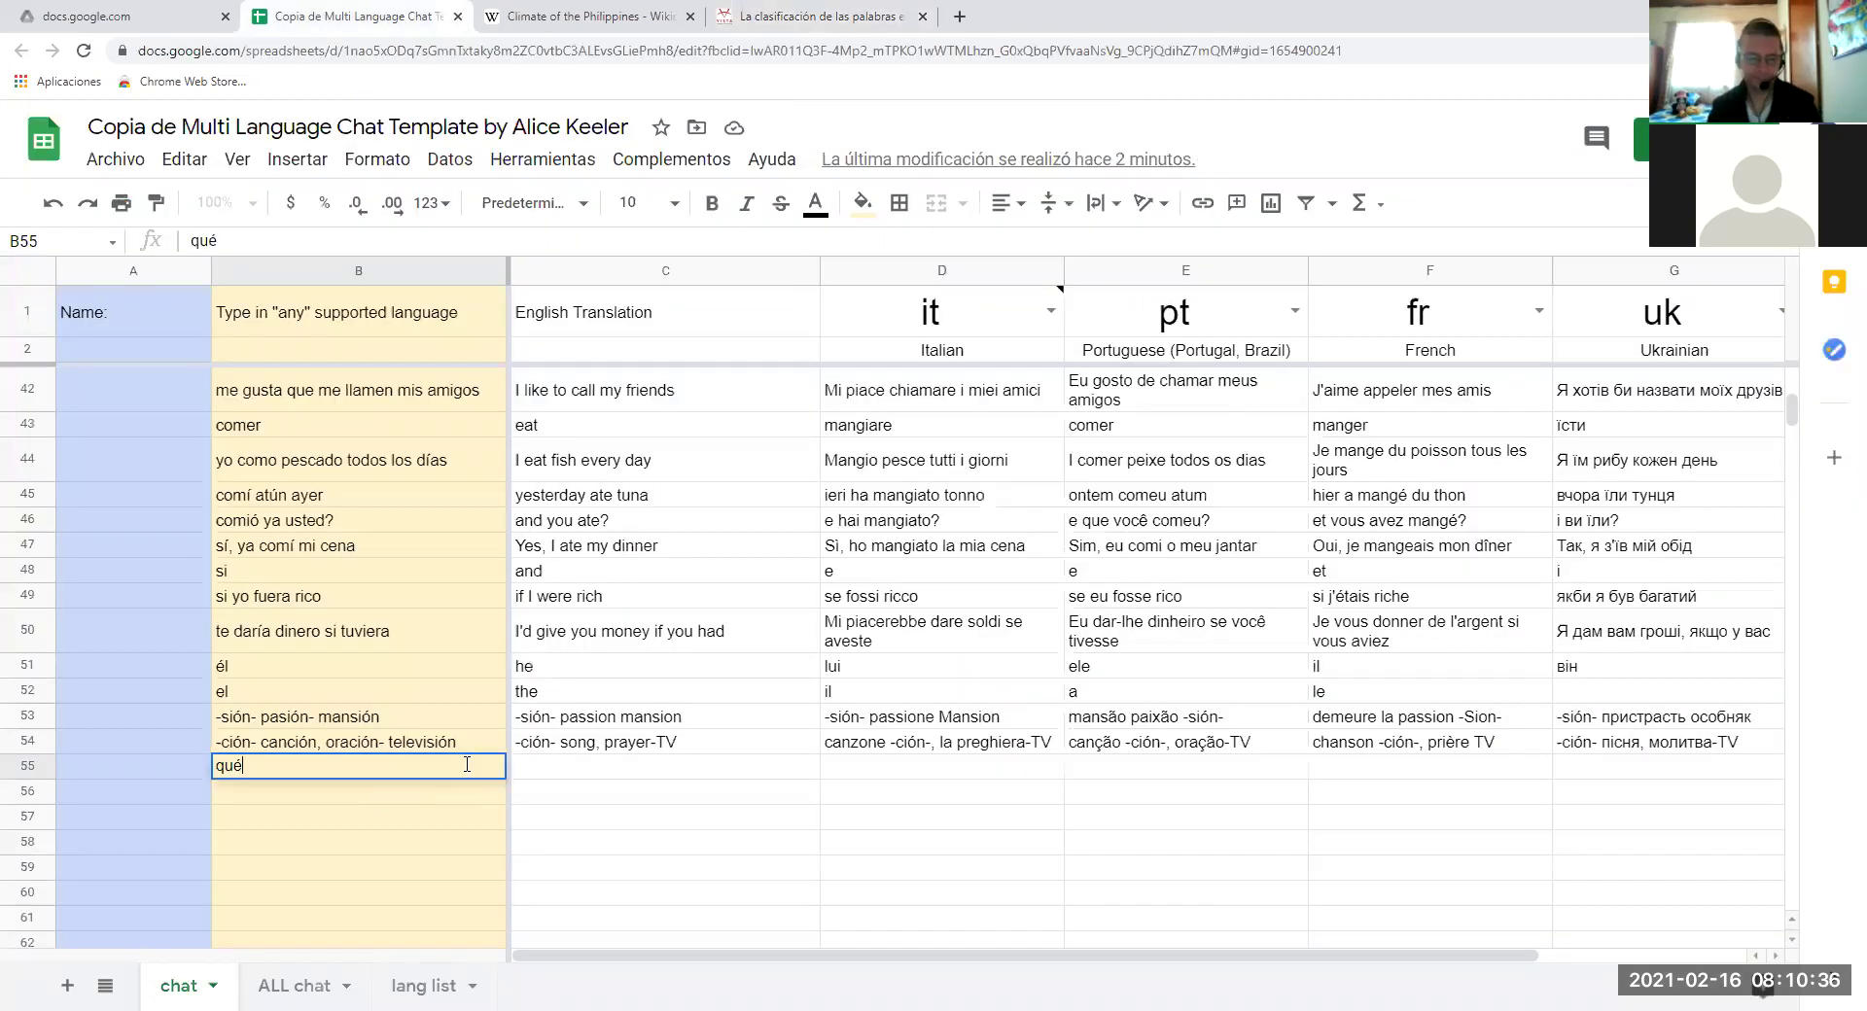
pyautogui.press('BackSpace')
pyautogui.press('BackSpace')
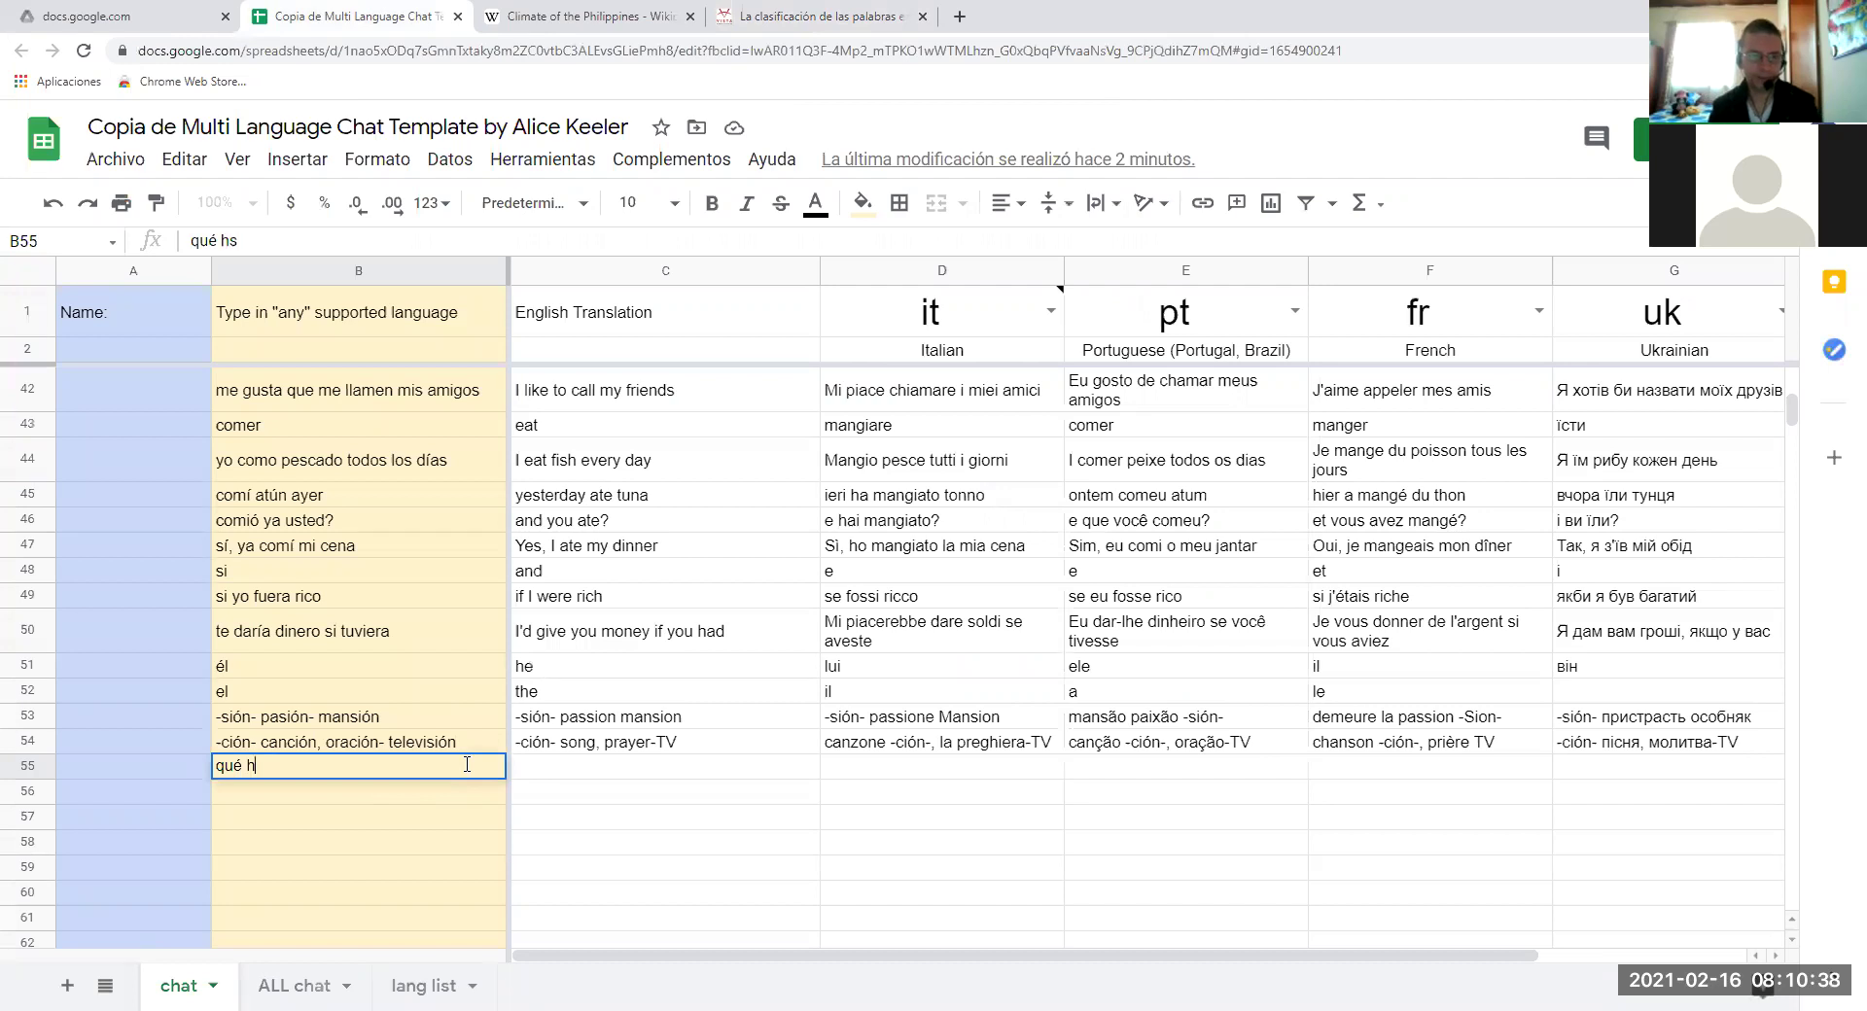
pyautogui.write('iciste')
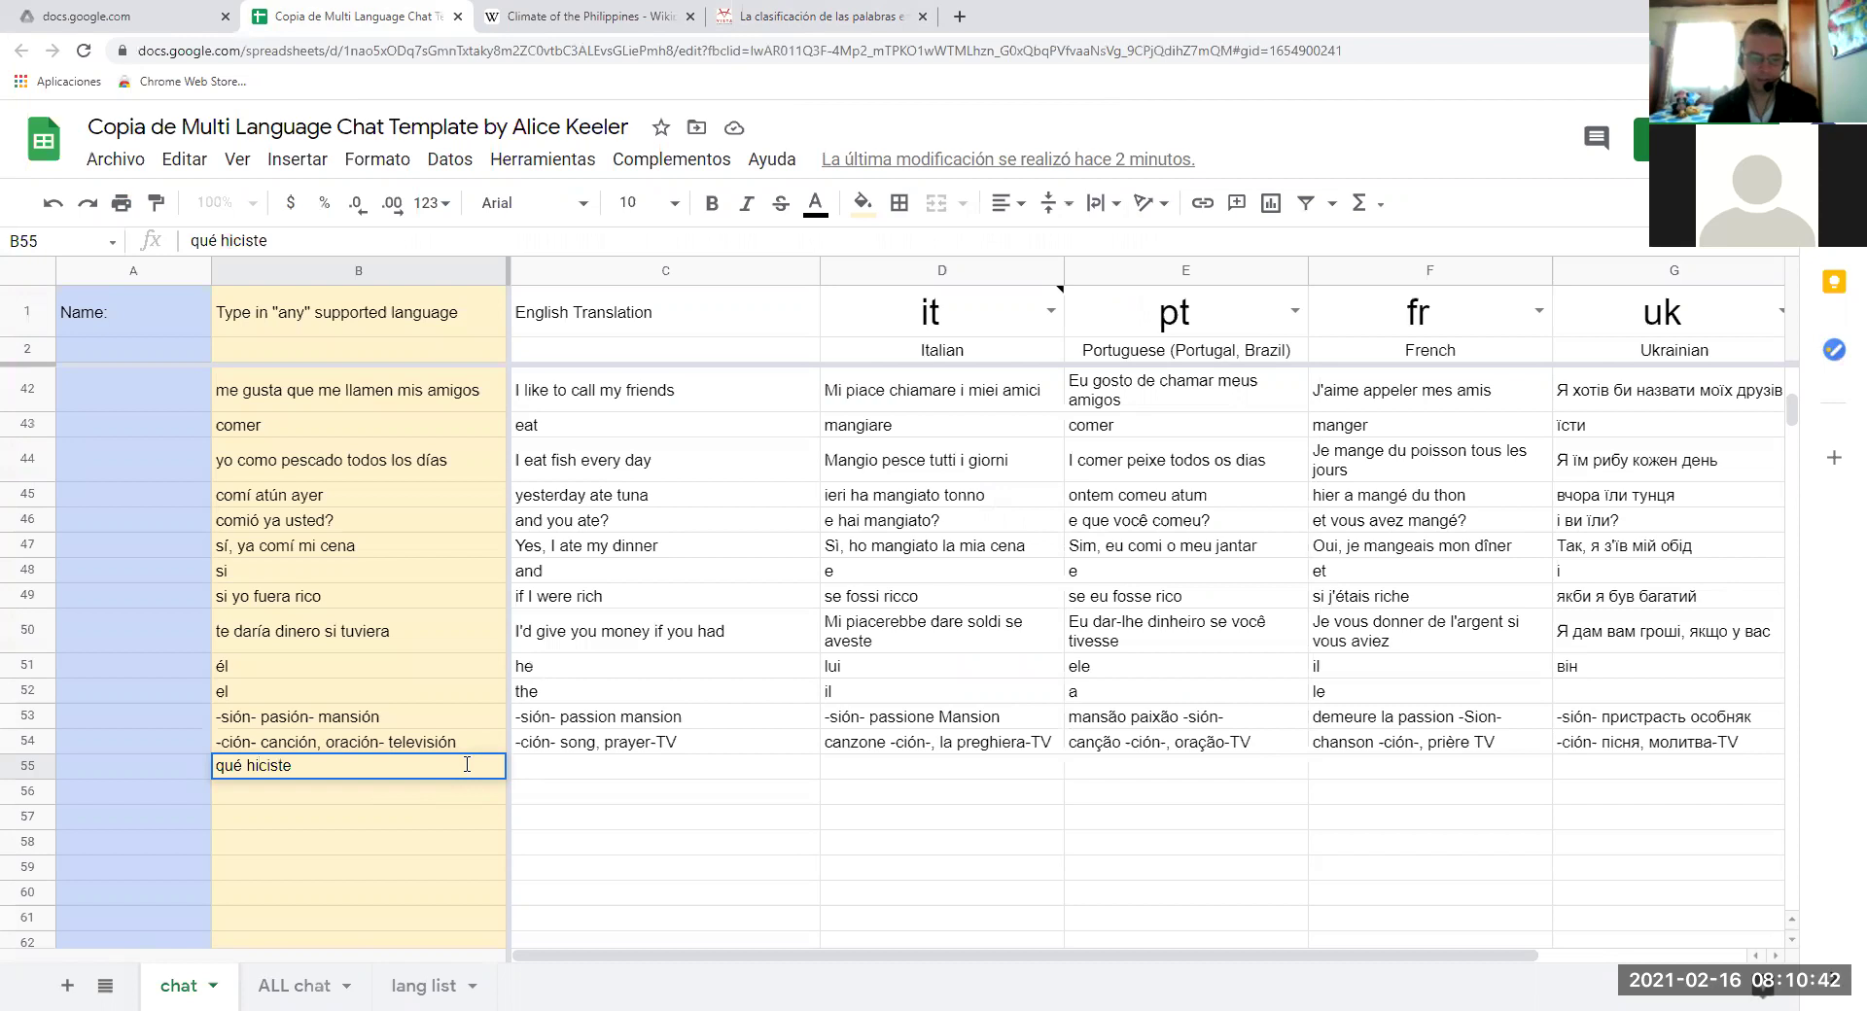
pyautogui.write(' hoy')
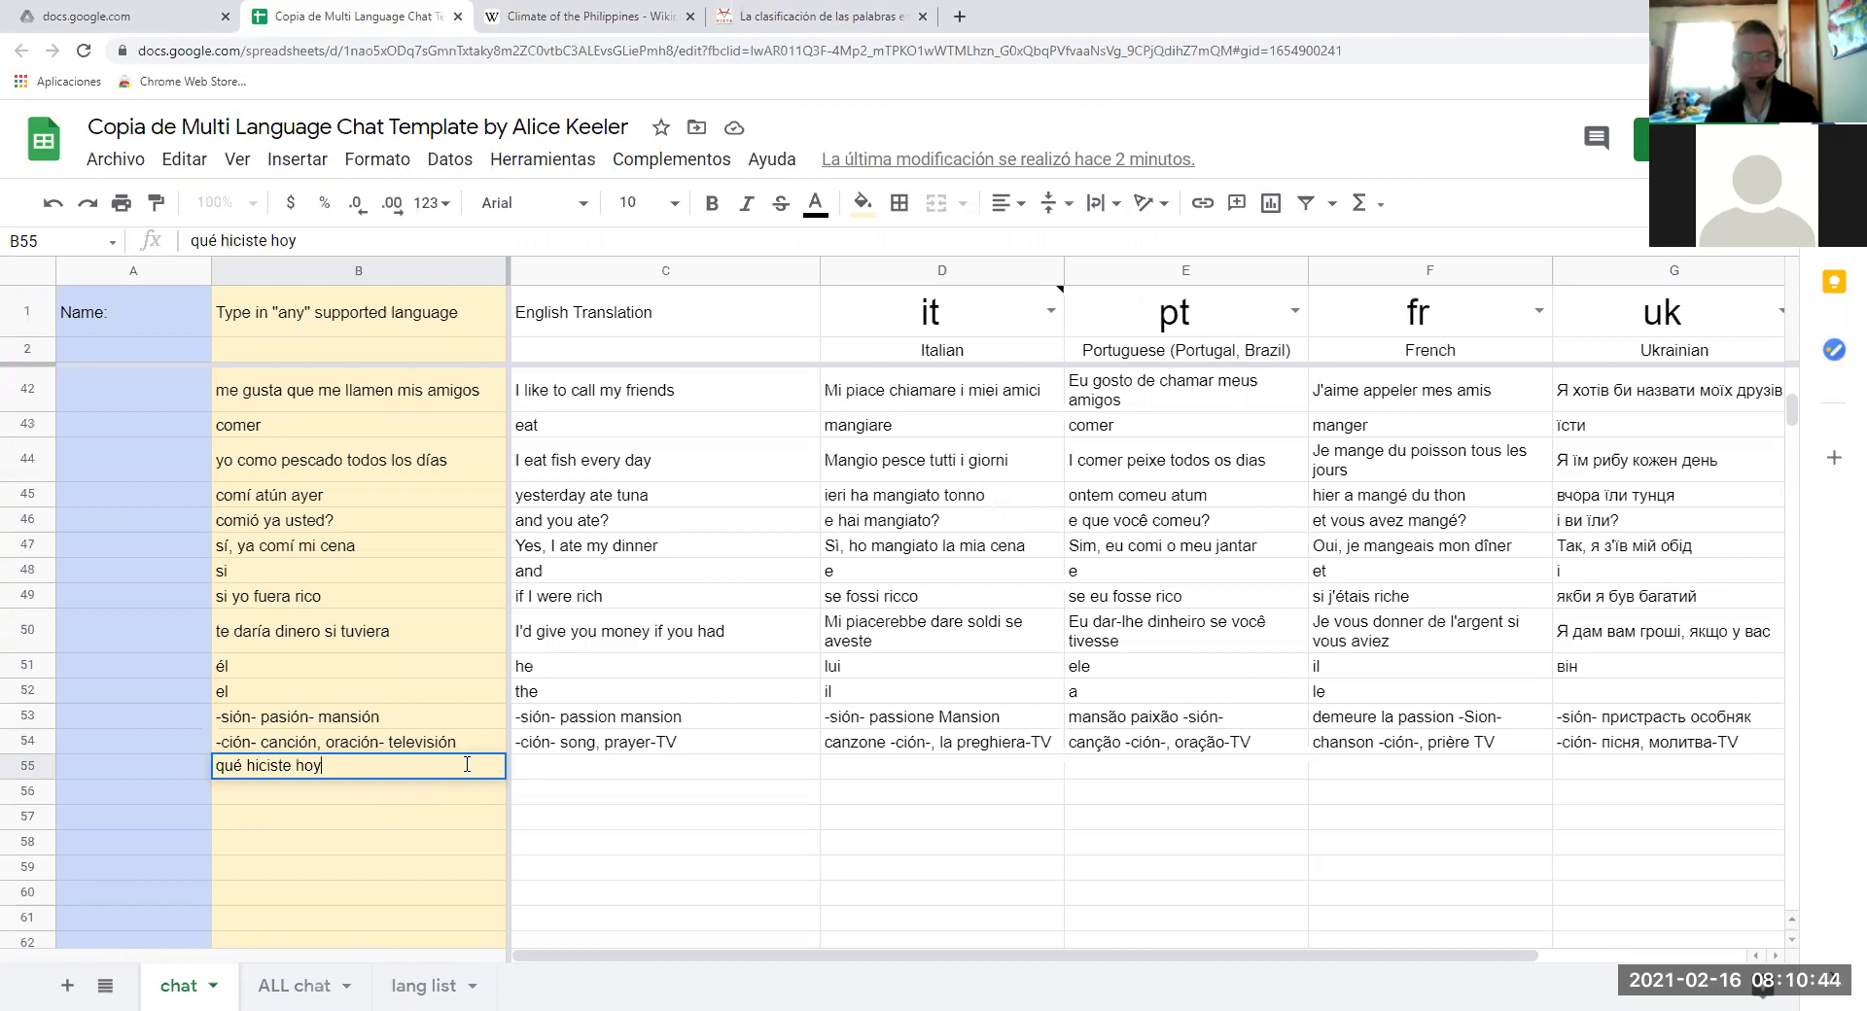
pyautogui.write('?')
pyautogui.press('Return')
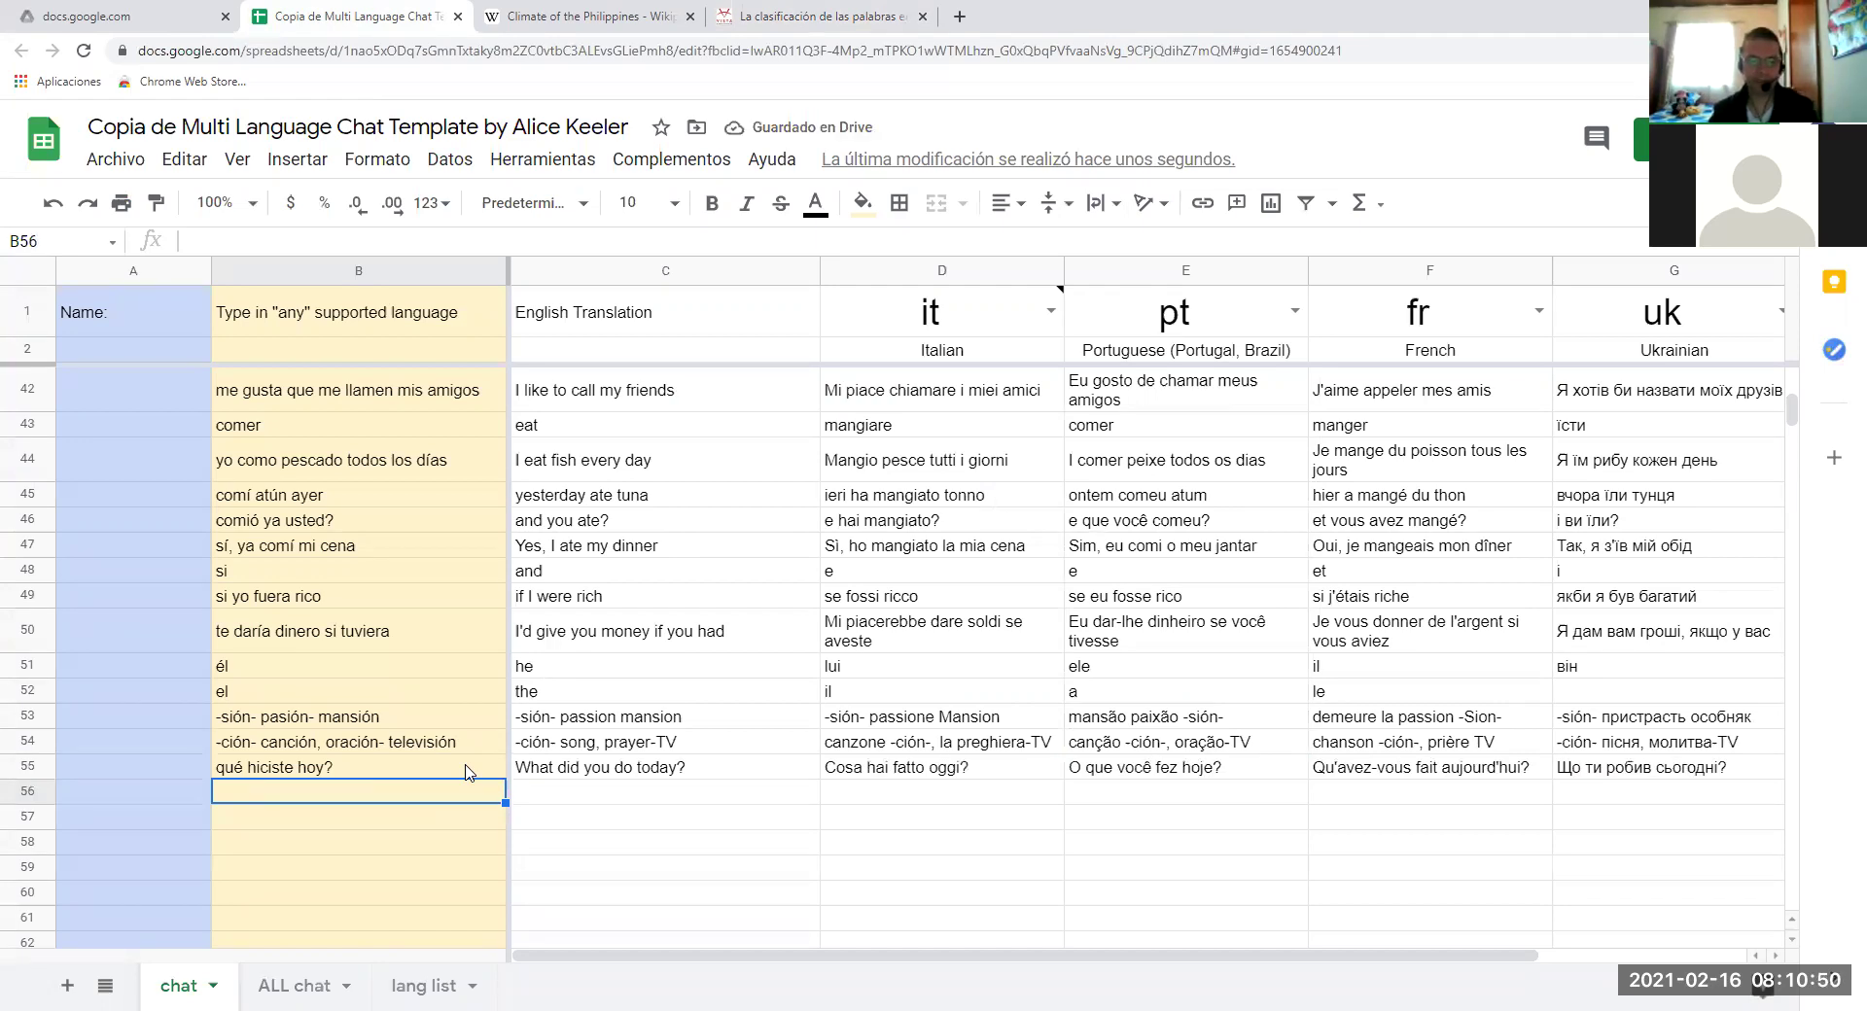
# Enter the phrase "me levante a las 6 de mañana" in cell B56 for translation.
pyautogui.write('me lev')
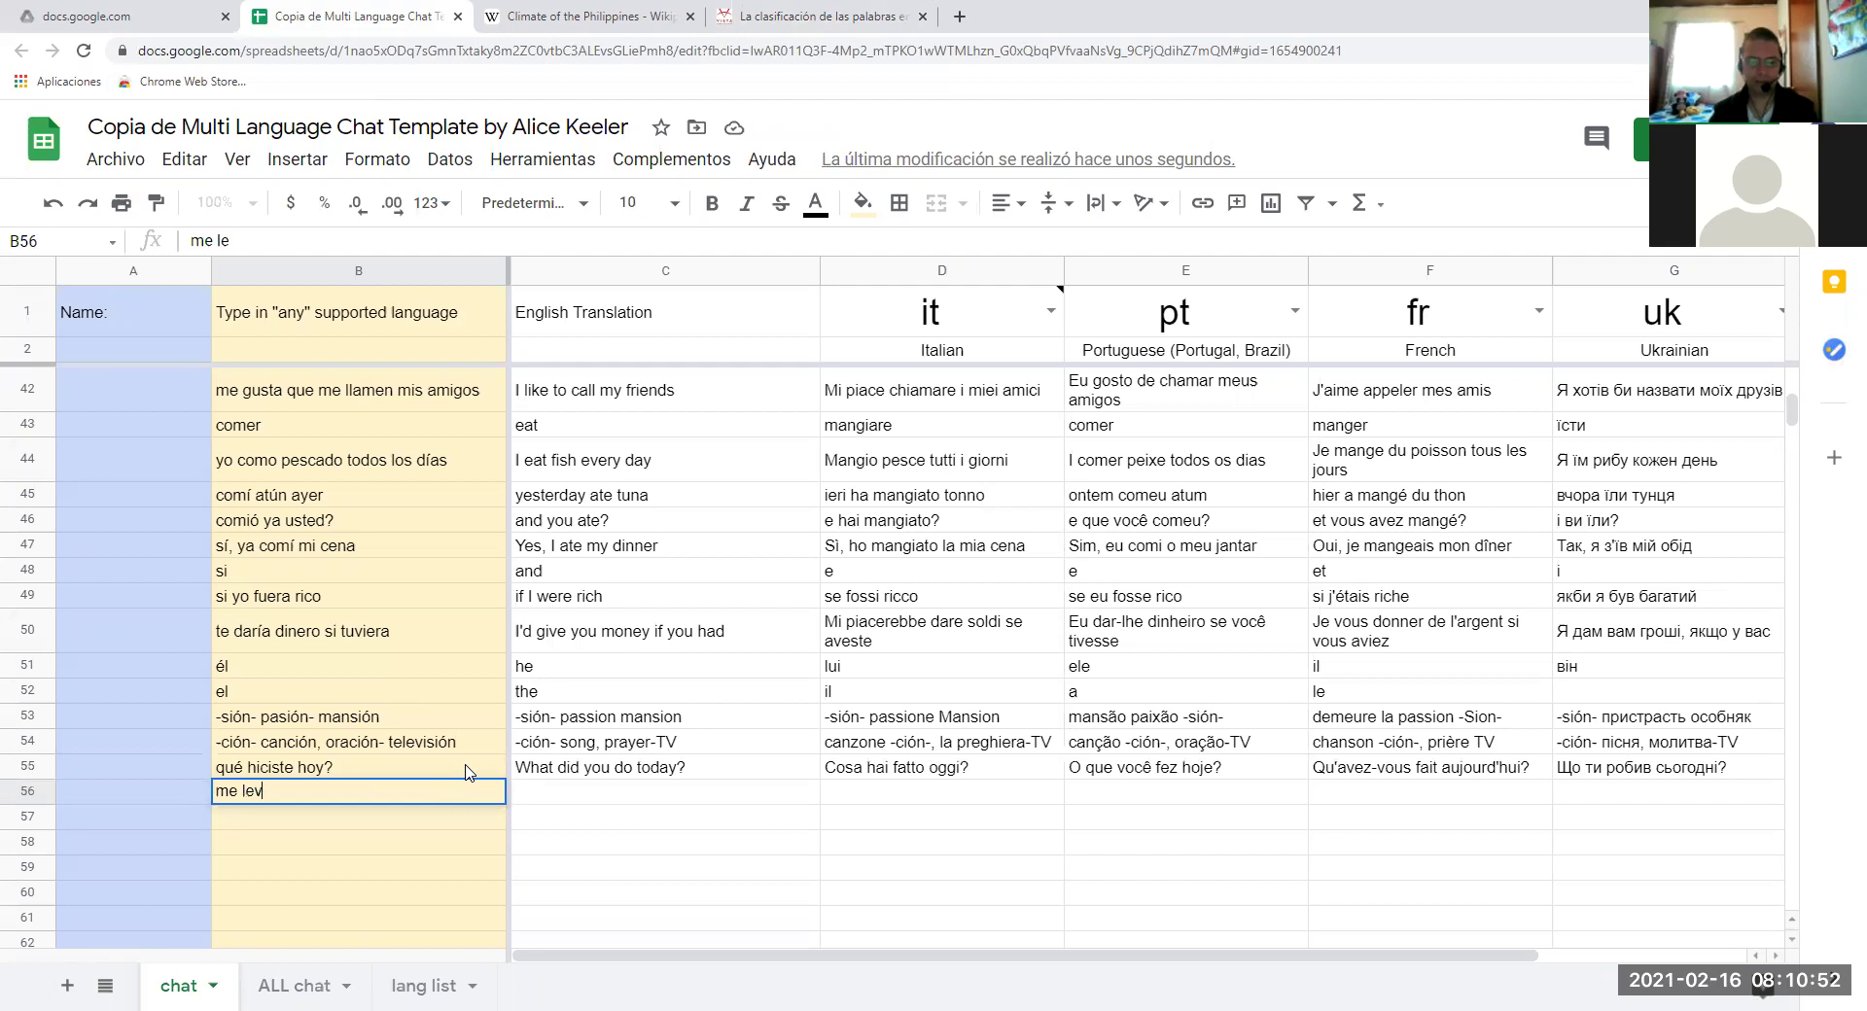
pyautogui.write('ante a')
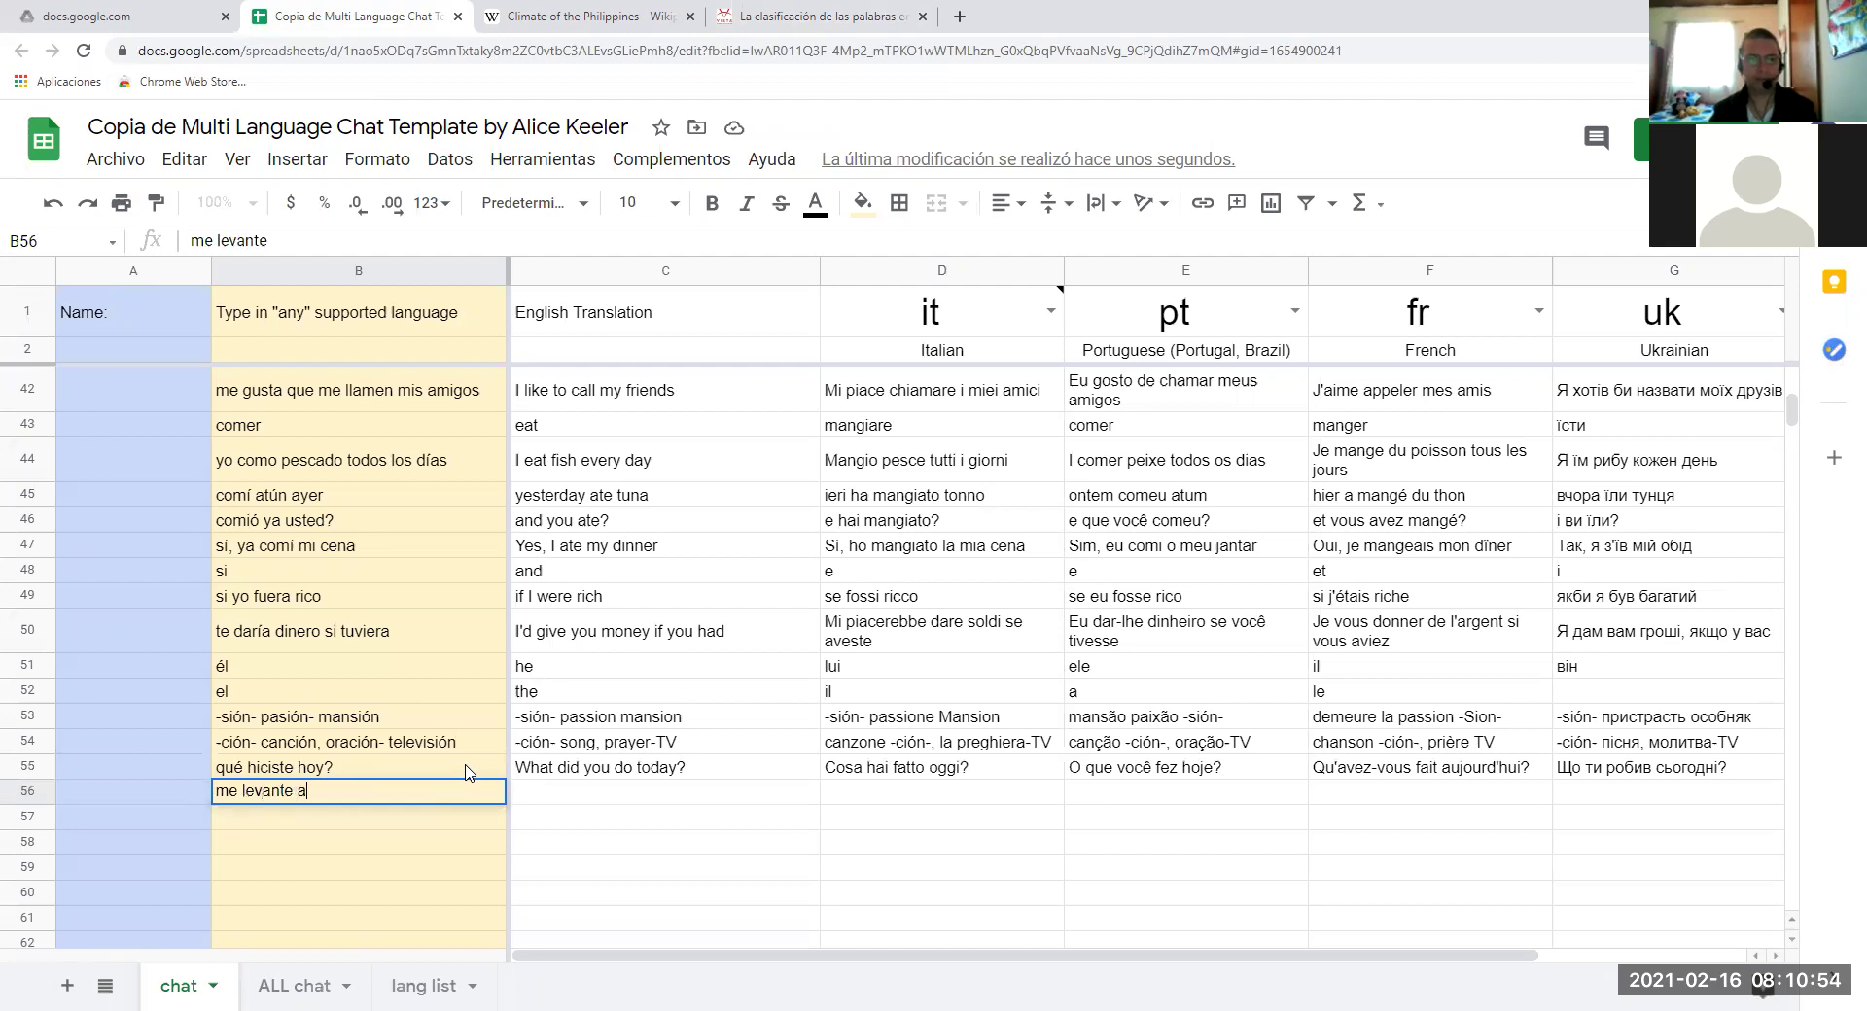
pyautogui.write(' las')
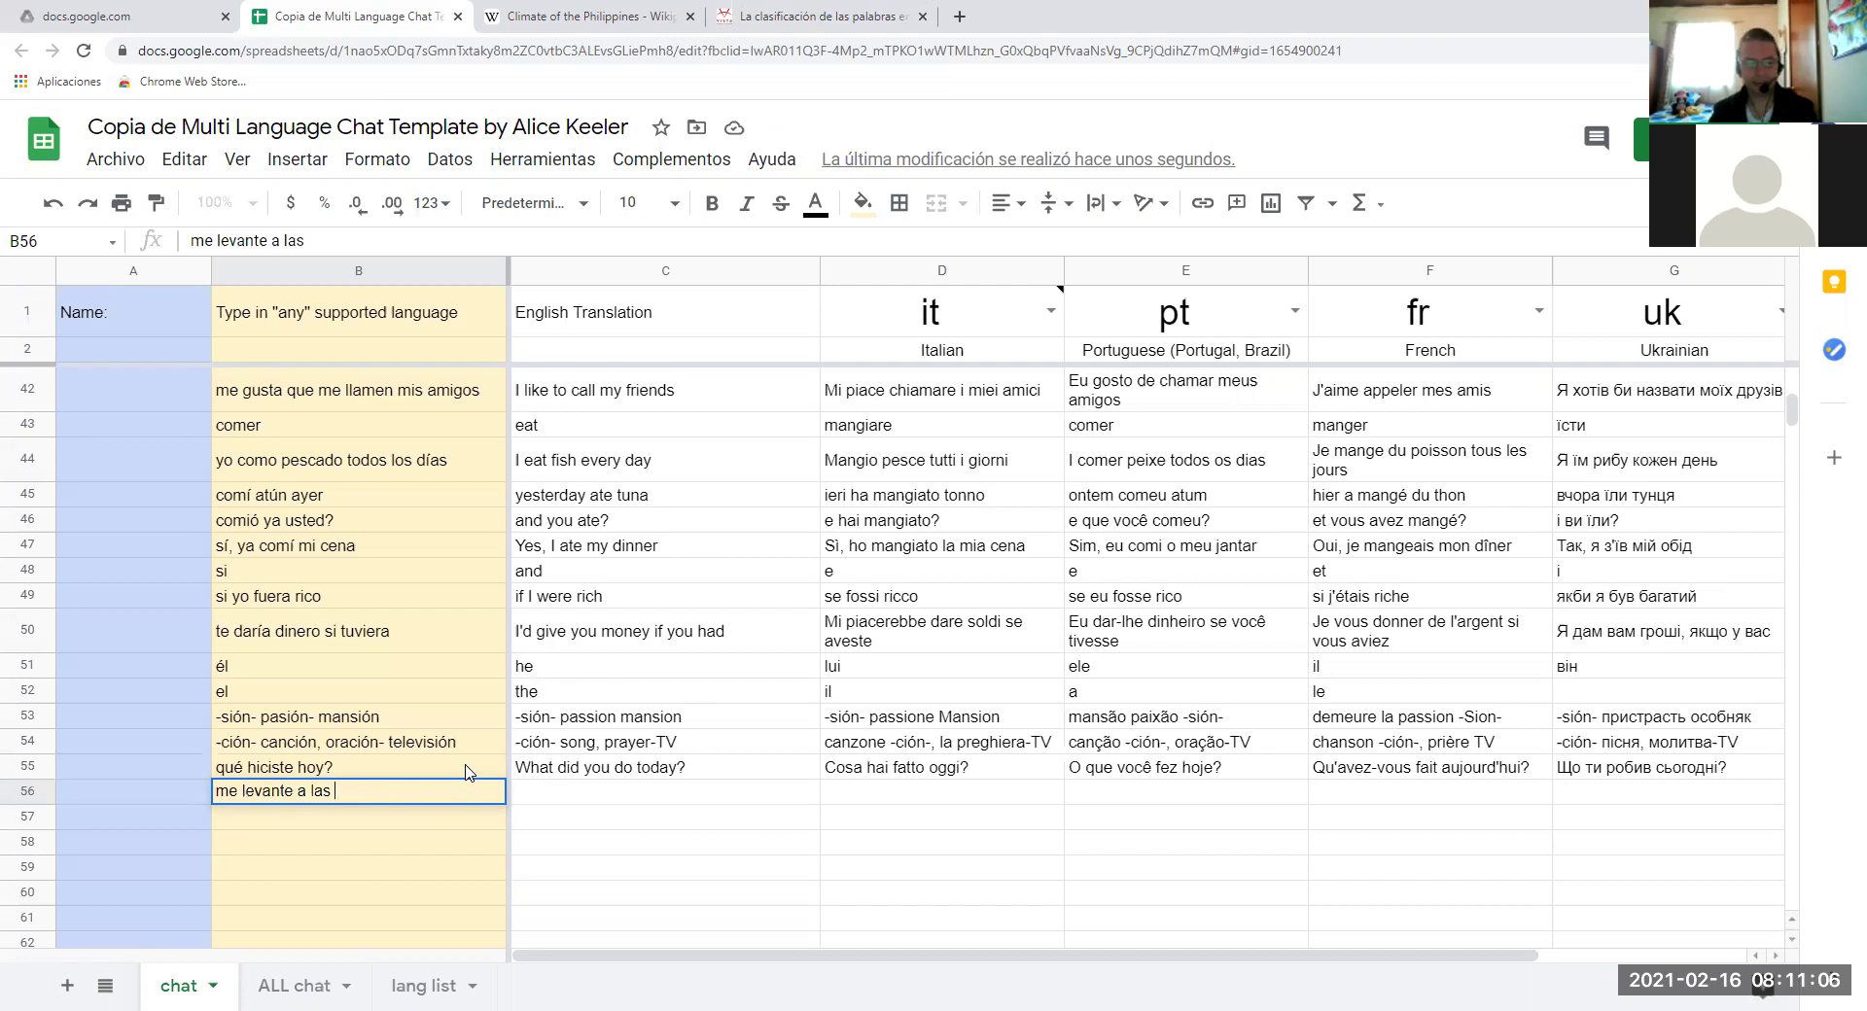
pyautogui.write('6 de m')
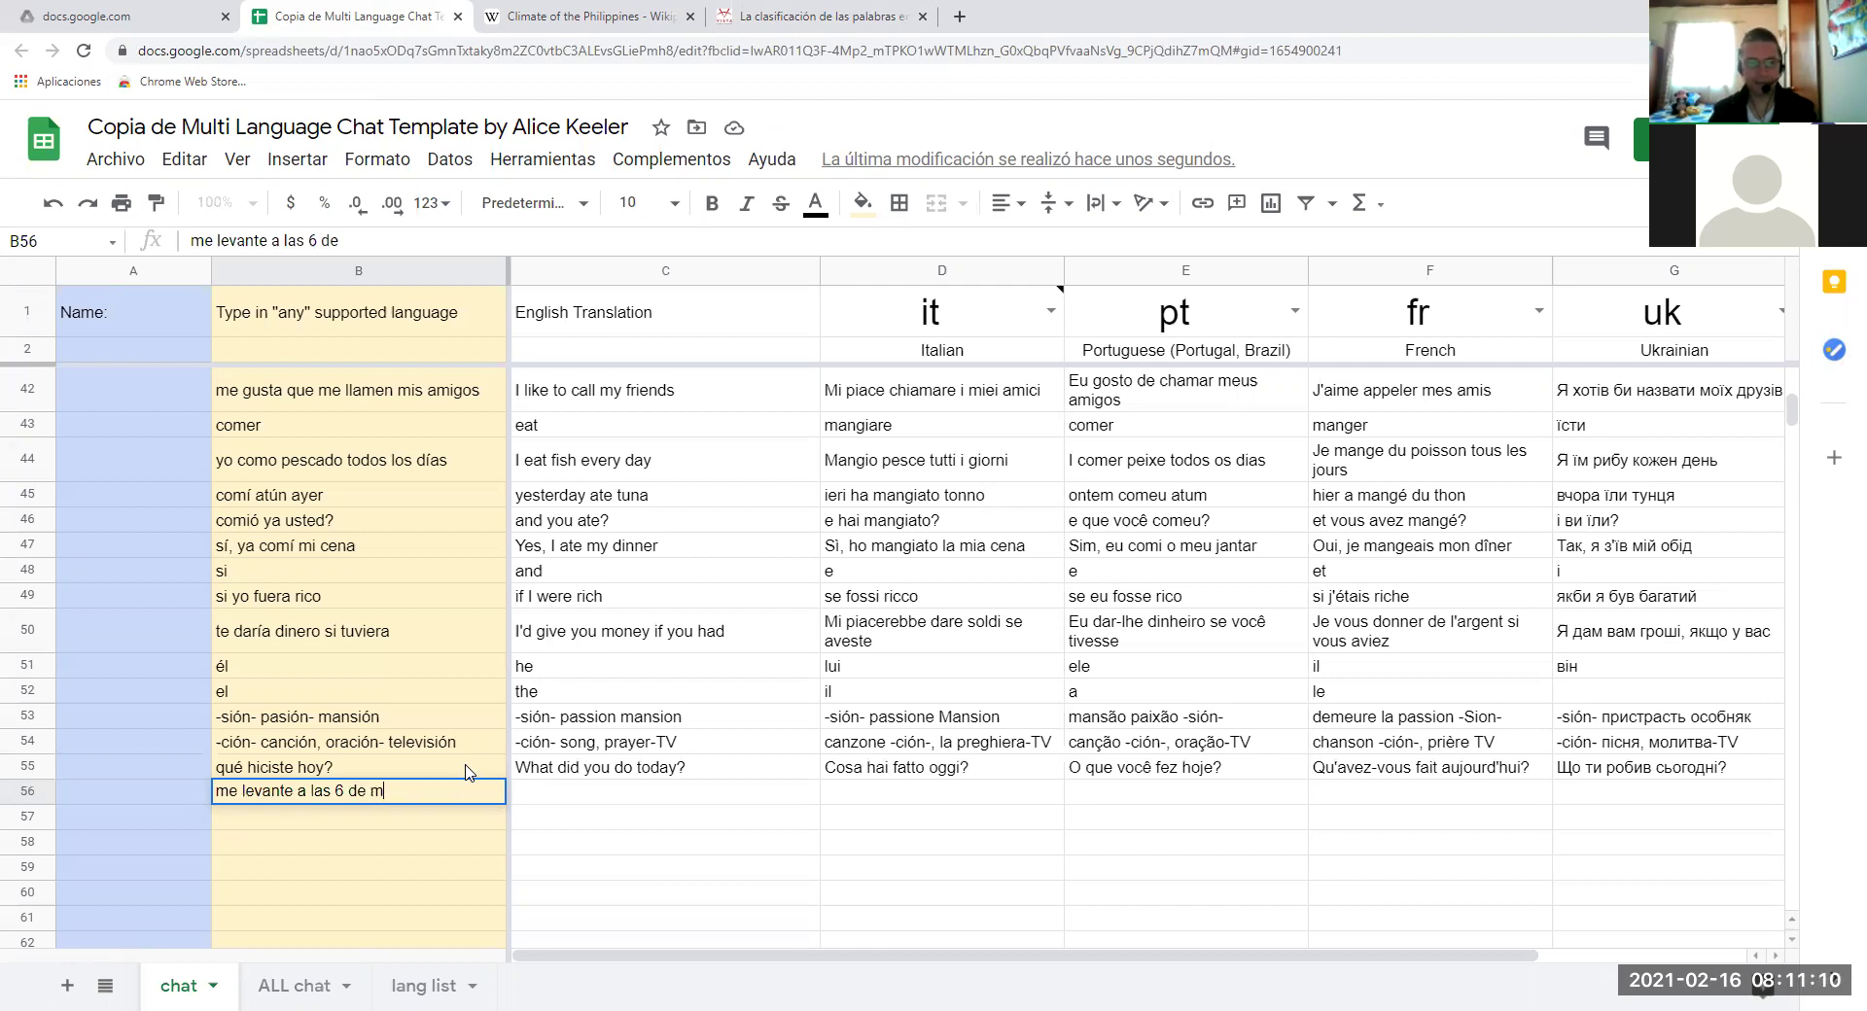
pyautogui.write('añana')
pyautogui.press('Return')
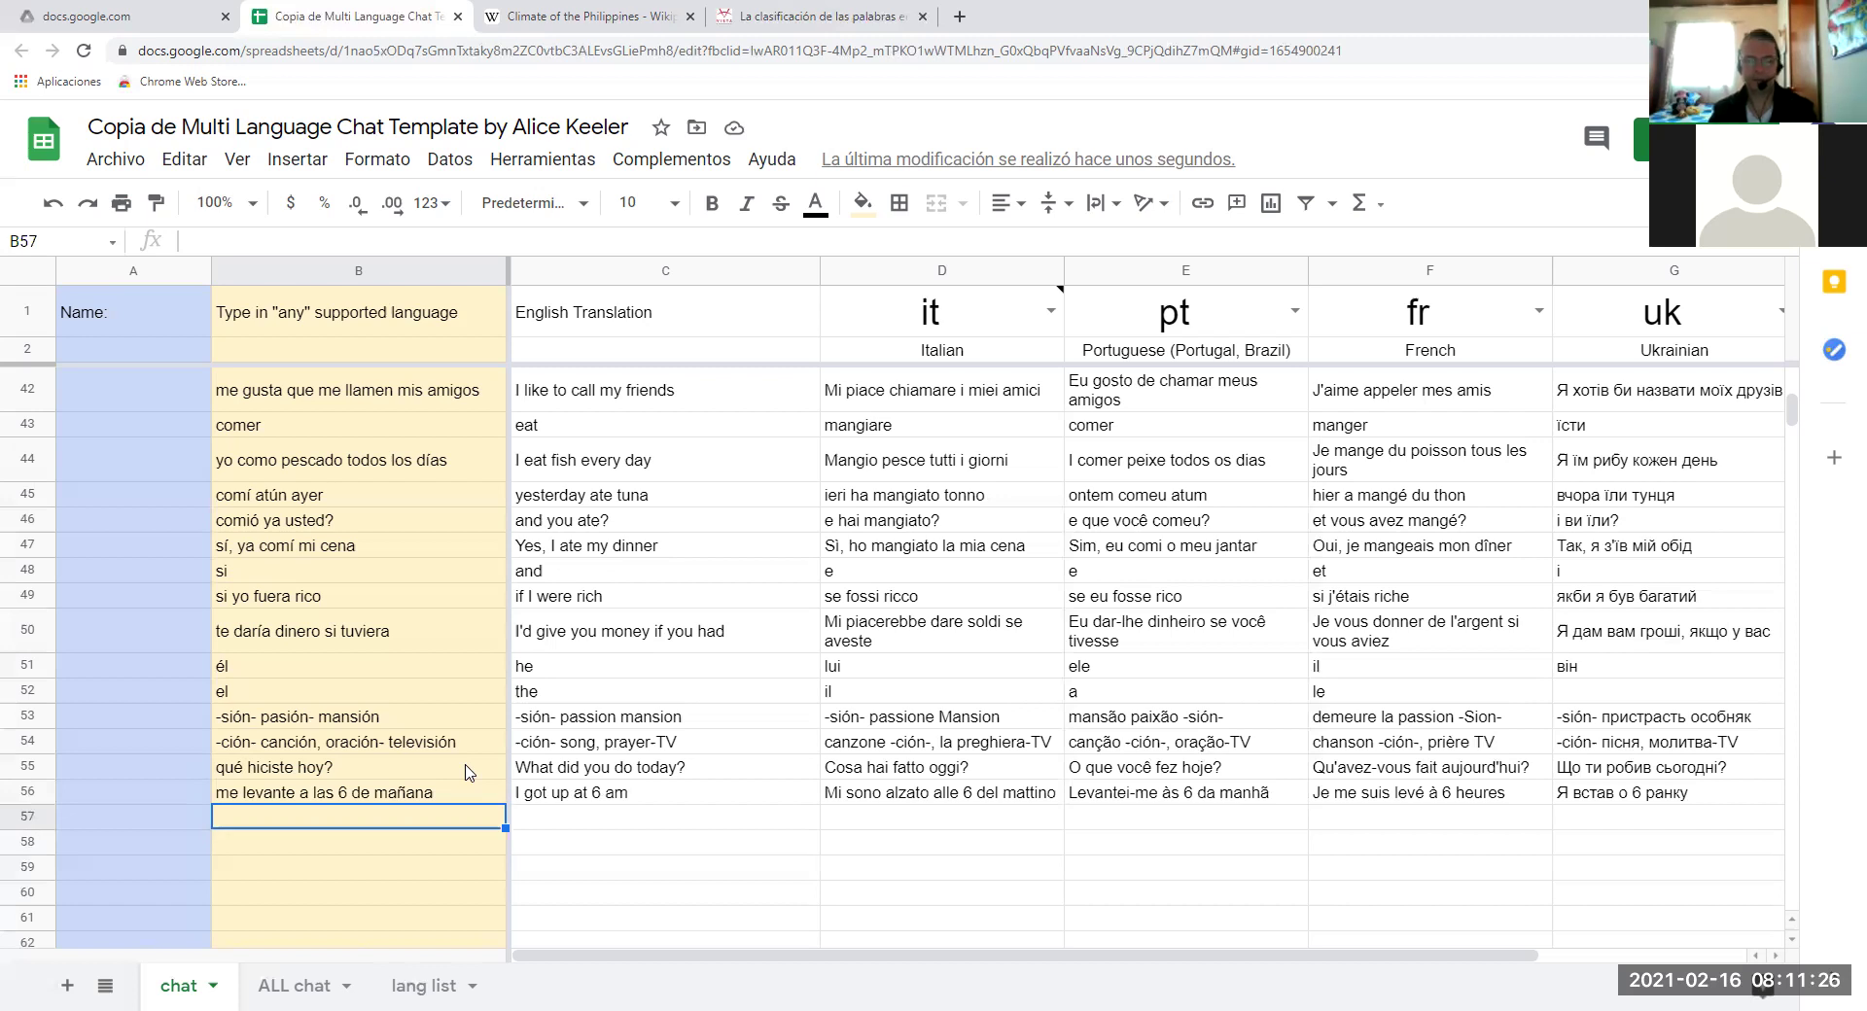
# Enter the phrase "comí el desayuno" in cell B57 for translation.
pyautogui.write('me')
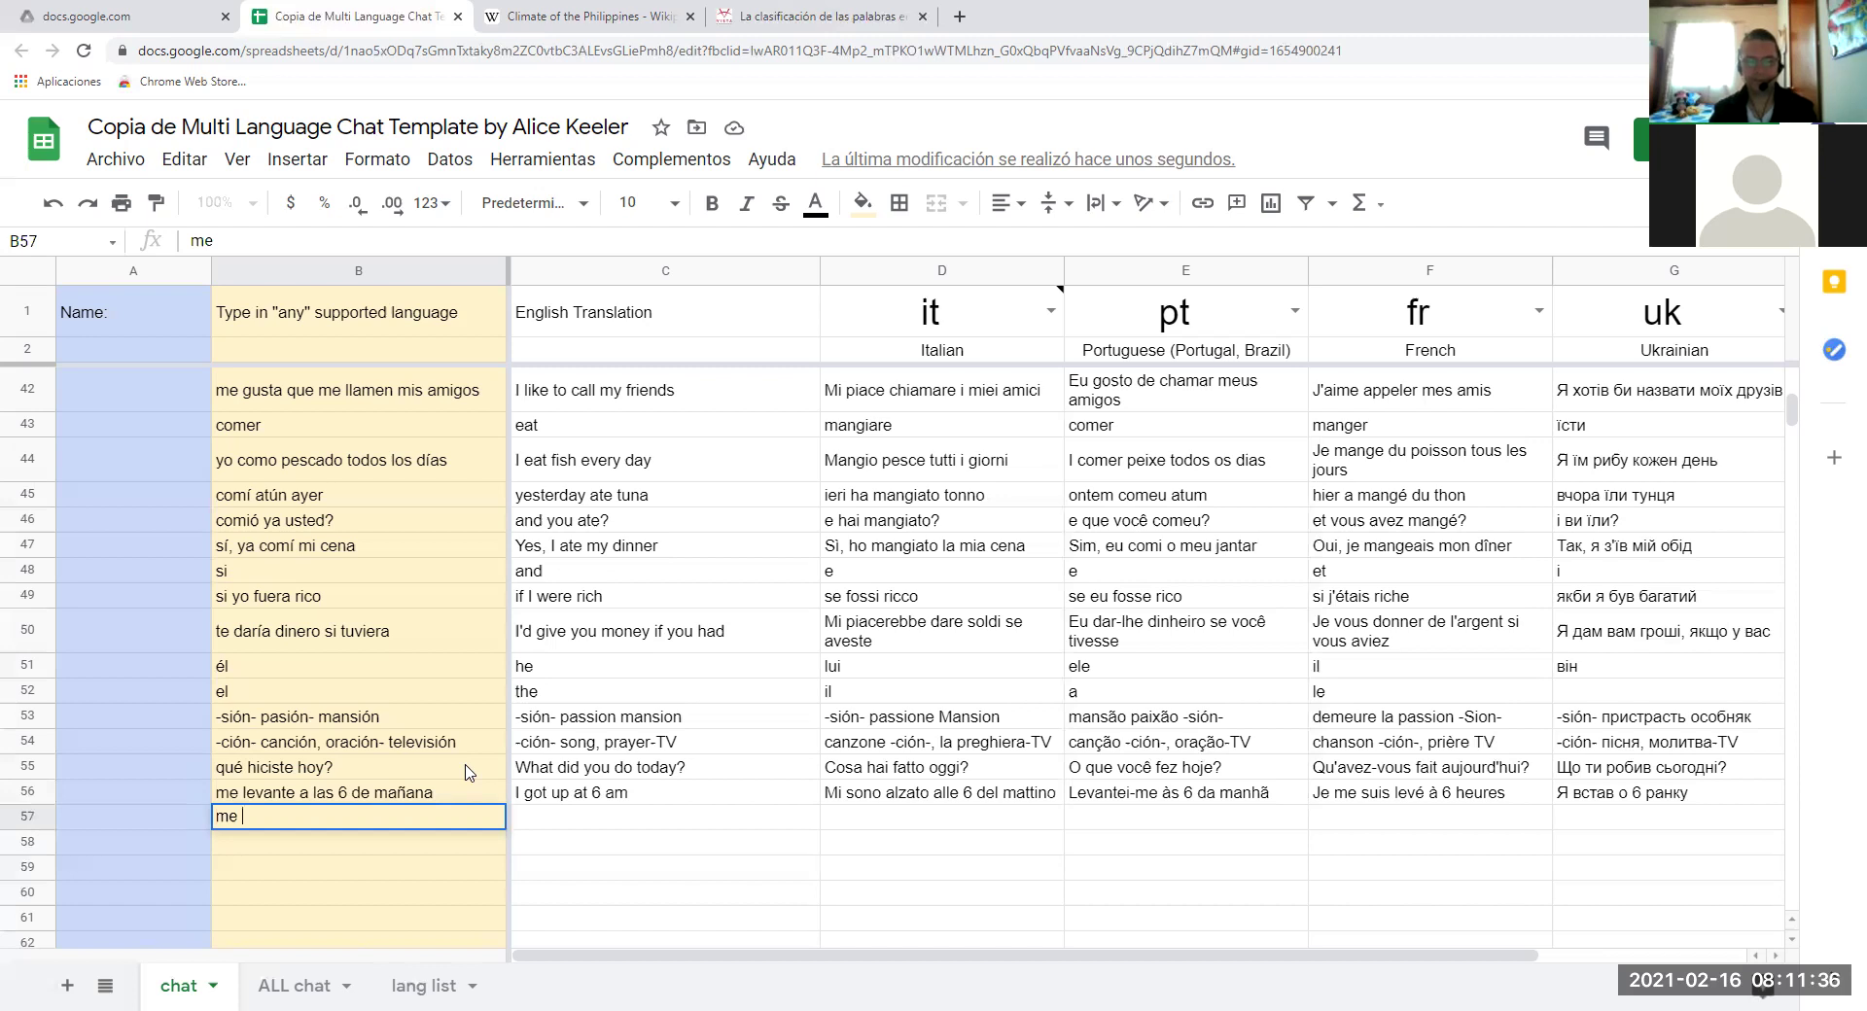
pyautogui.press('BackSpace')
pyautogui.press('BackSpace')
pyautogui.write('comí')
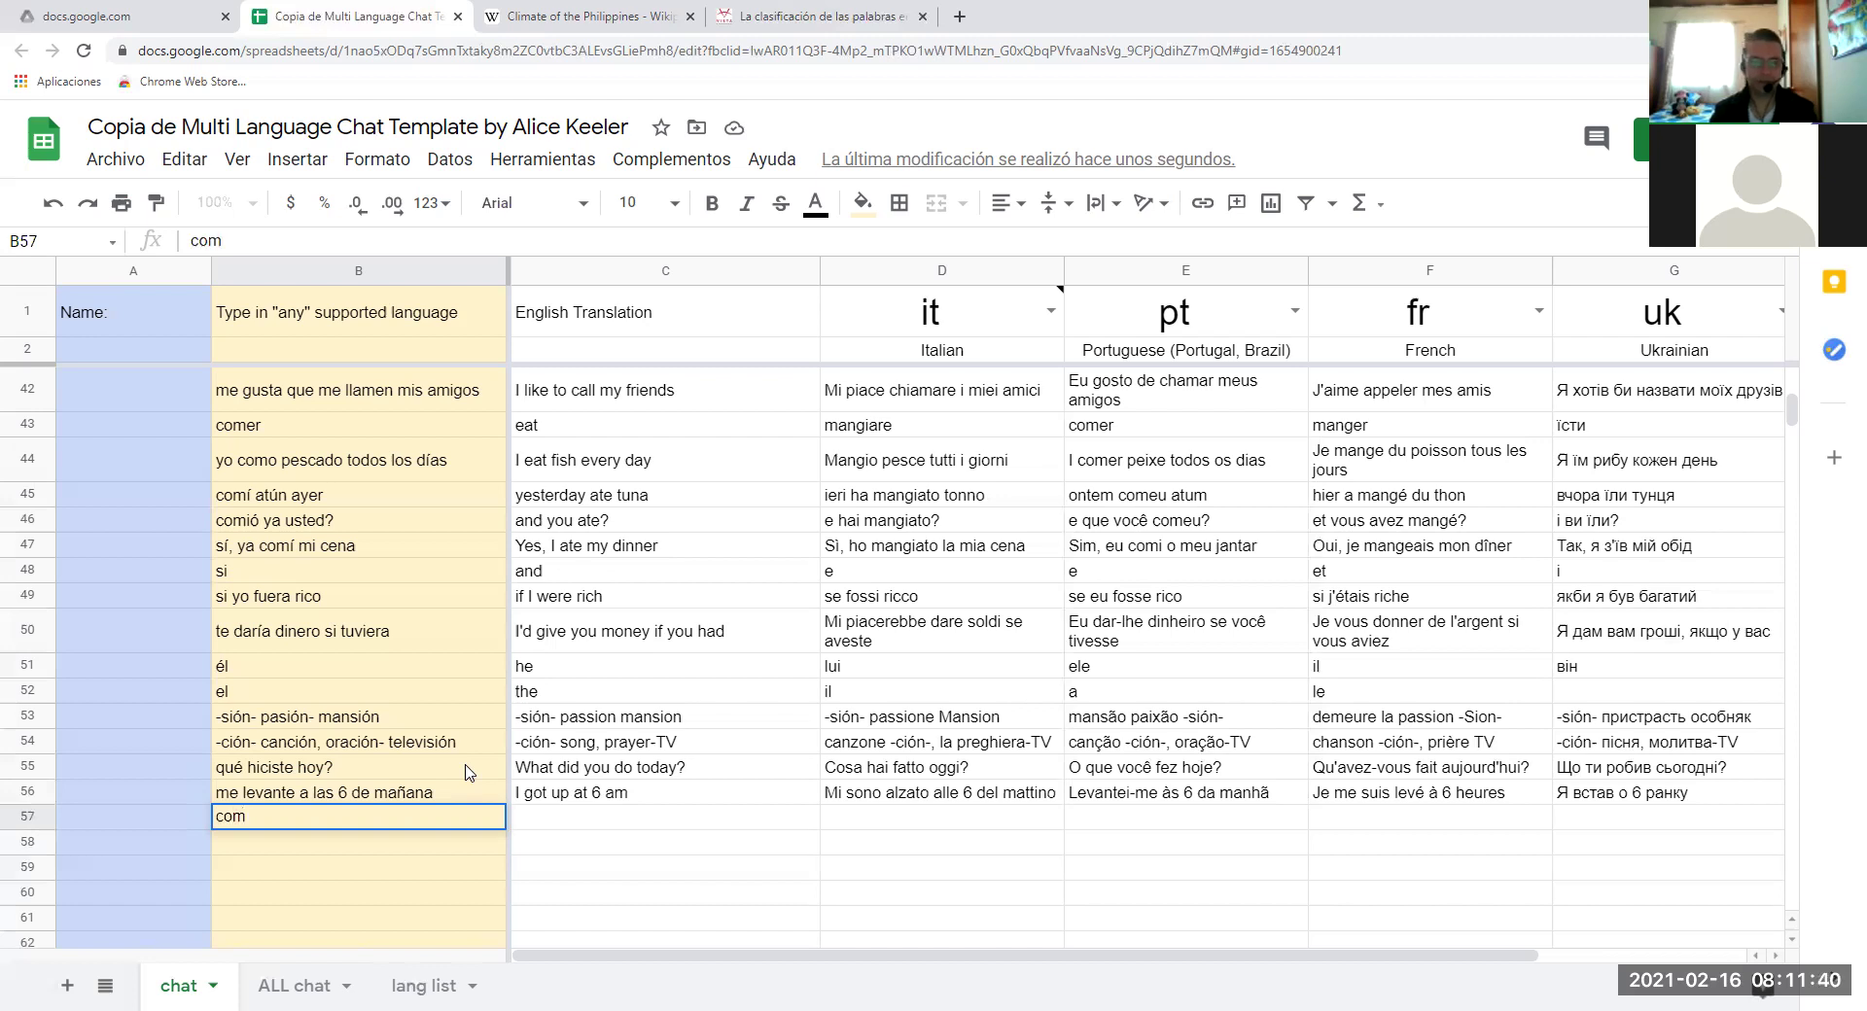
pyautogui.write('e')
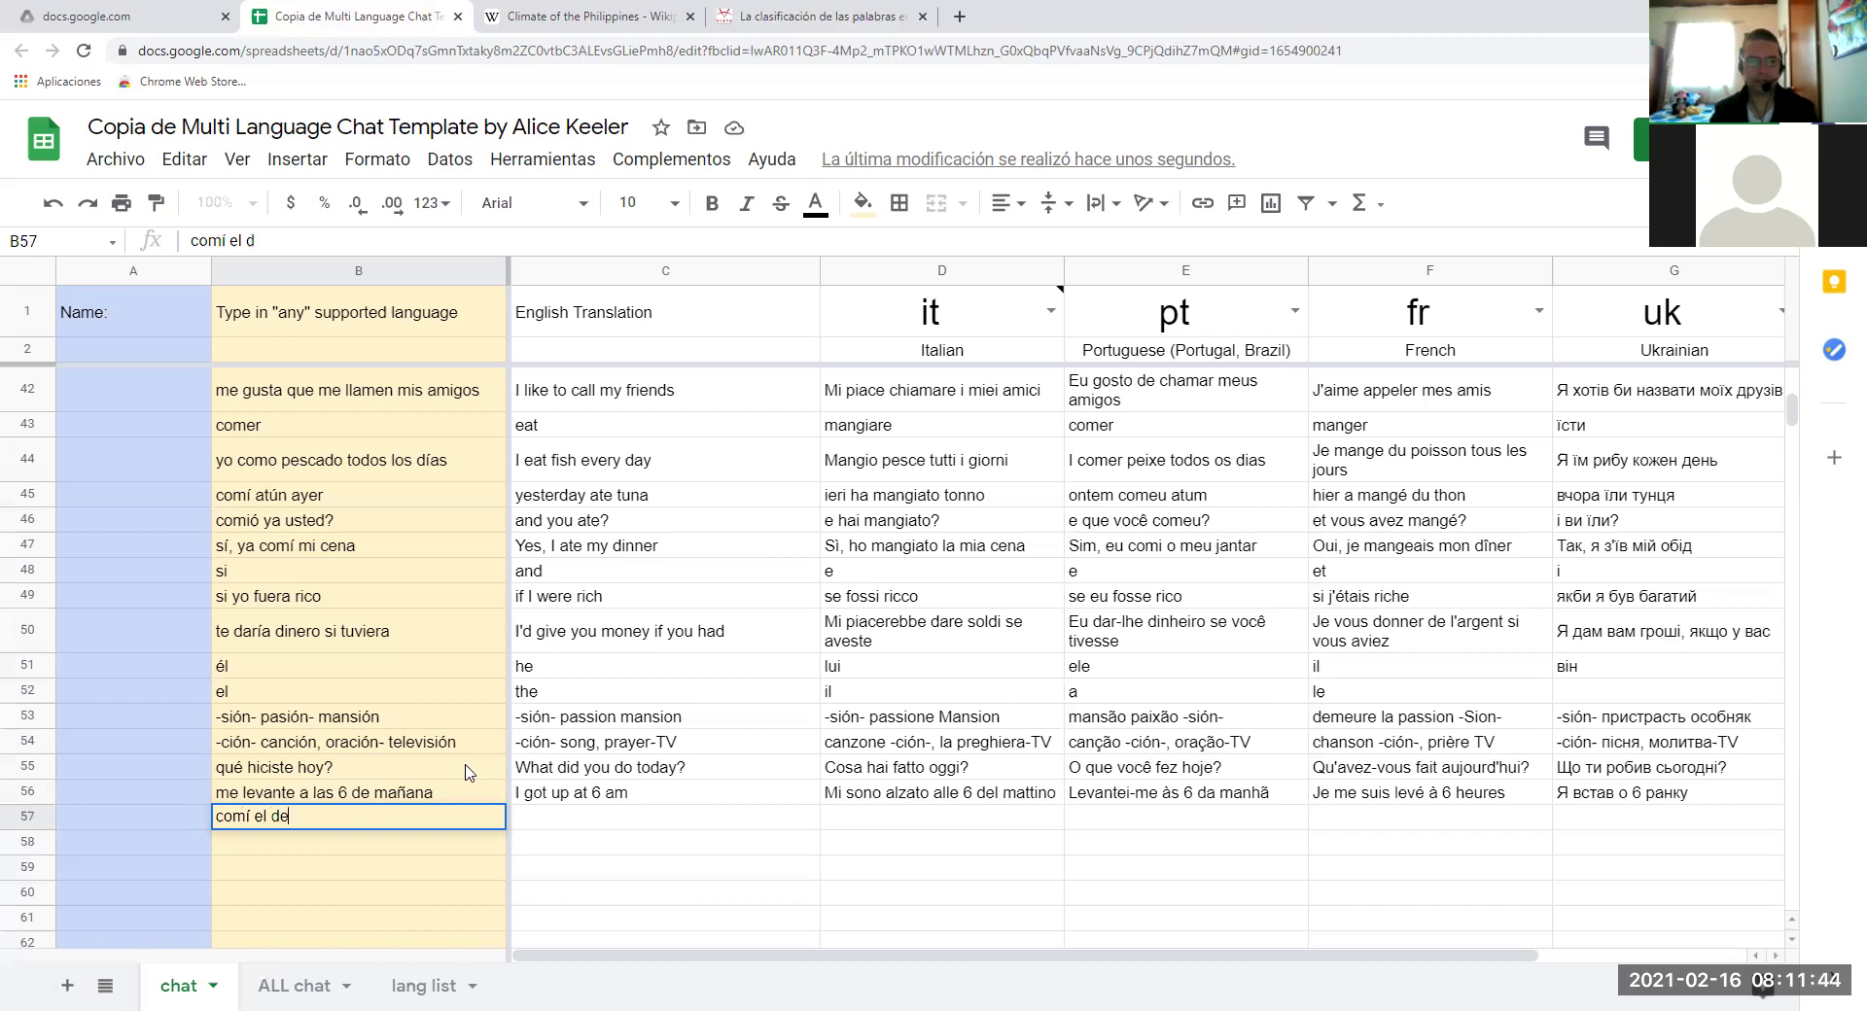
pyautogui.write('l dasayuno')
pyautogui.press('Return')
# Enter the single verb form "desayuné" in cell B58.
pyautogui.write('des')
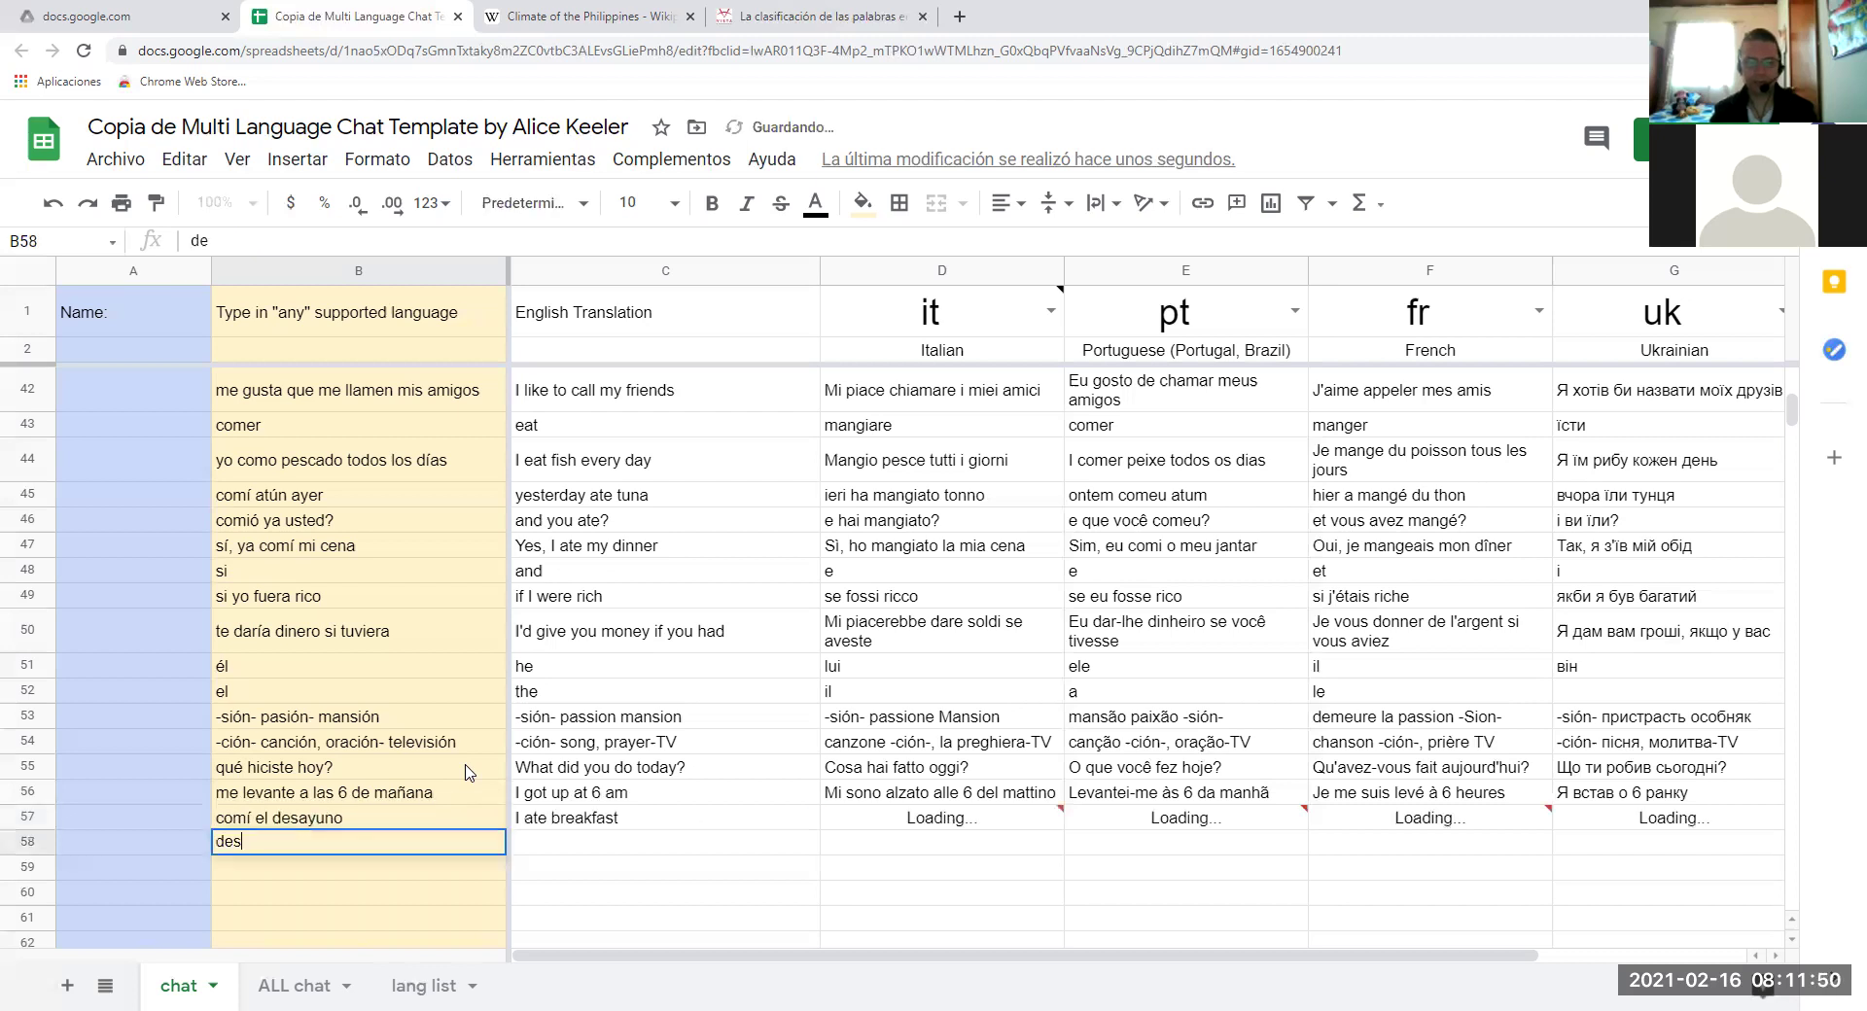
pyautogui.write('ayuné')
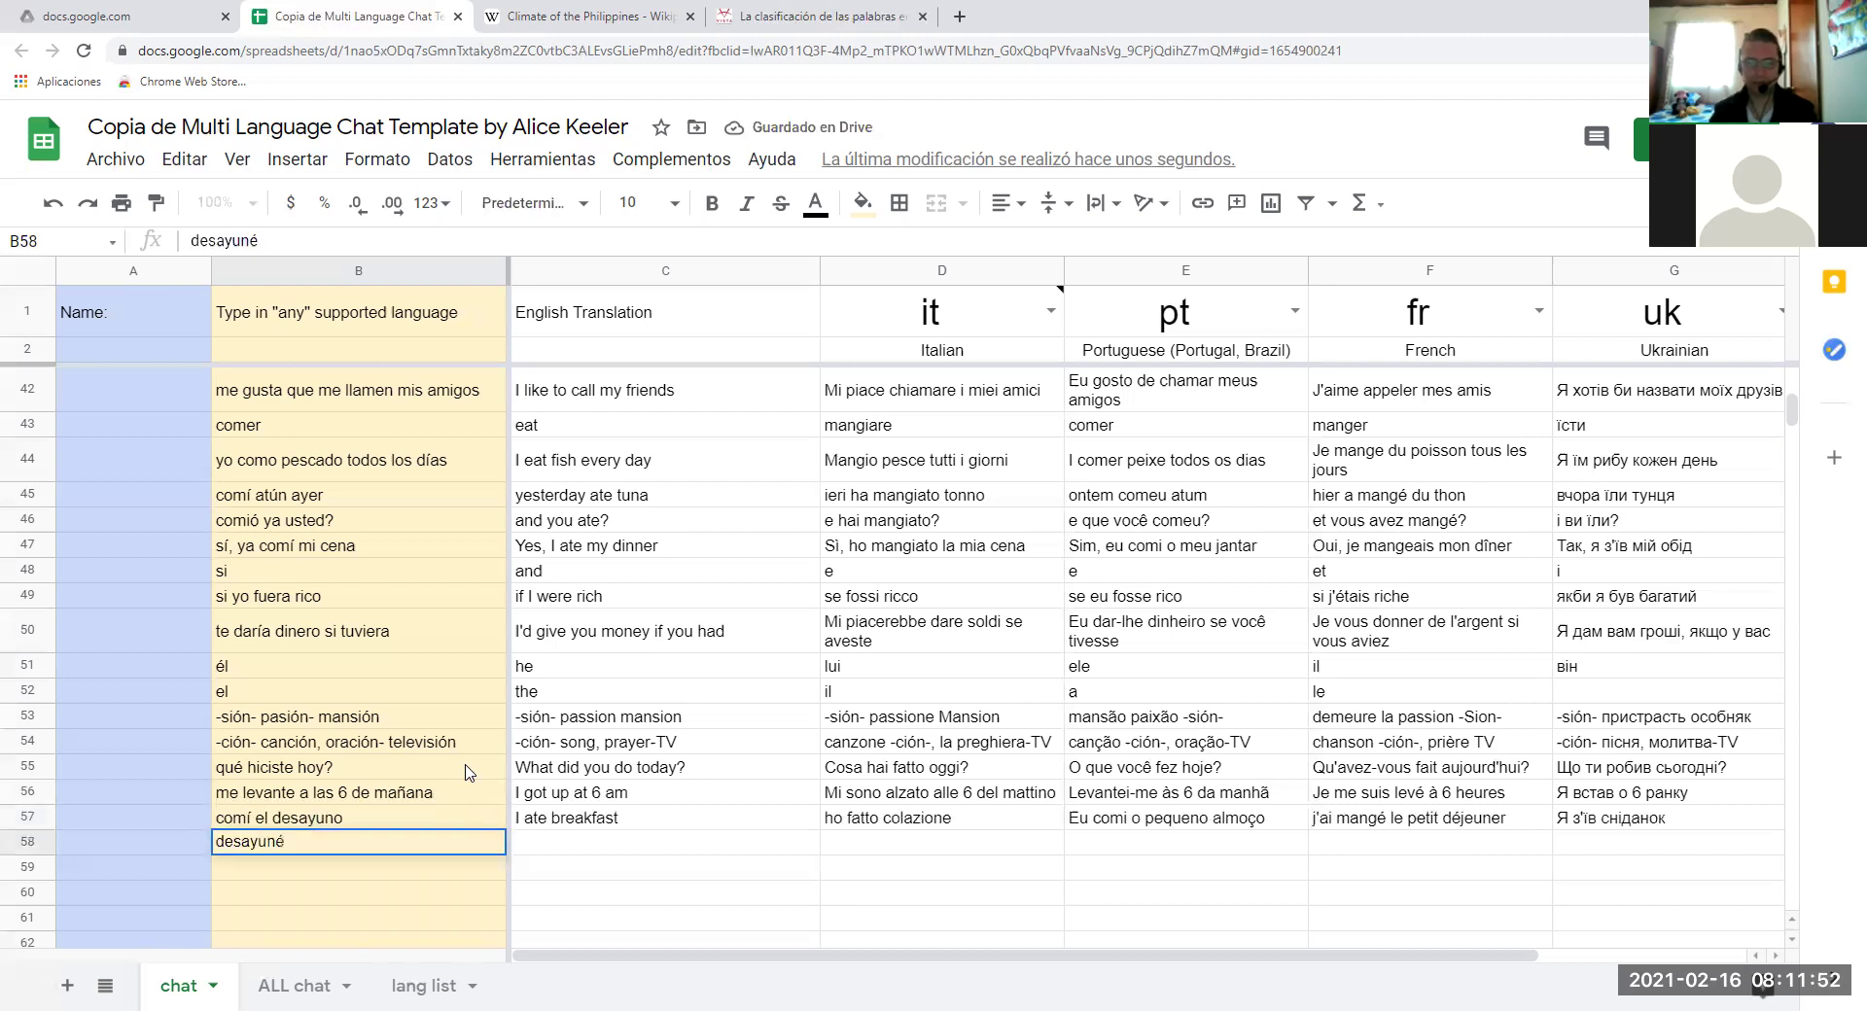
pyautogui.press('Return')
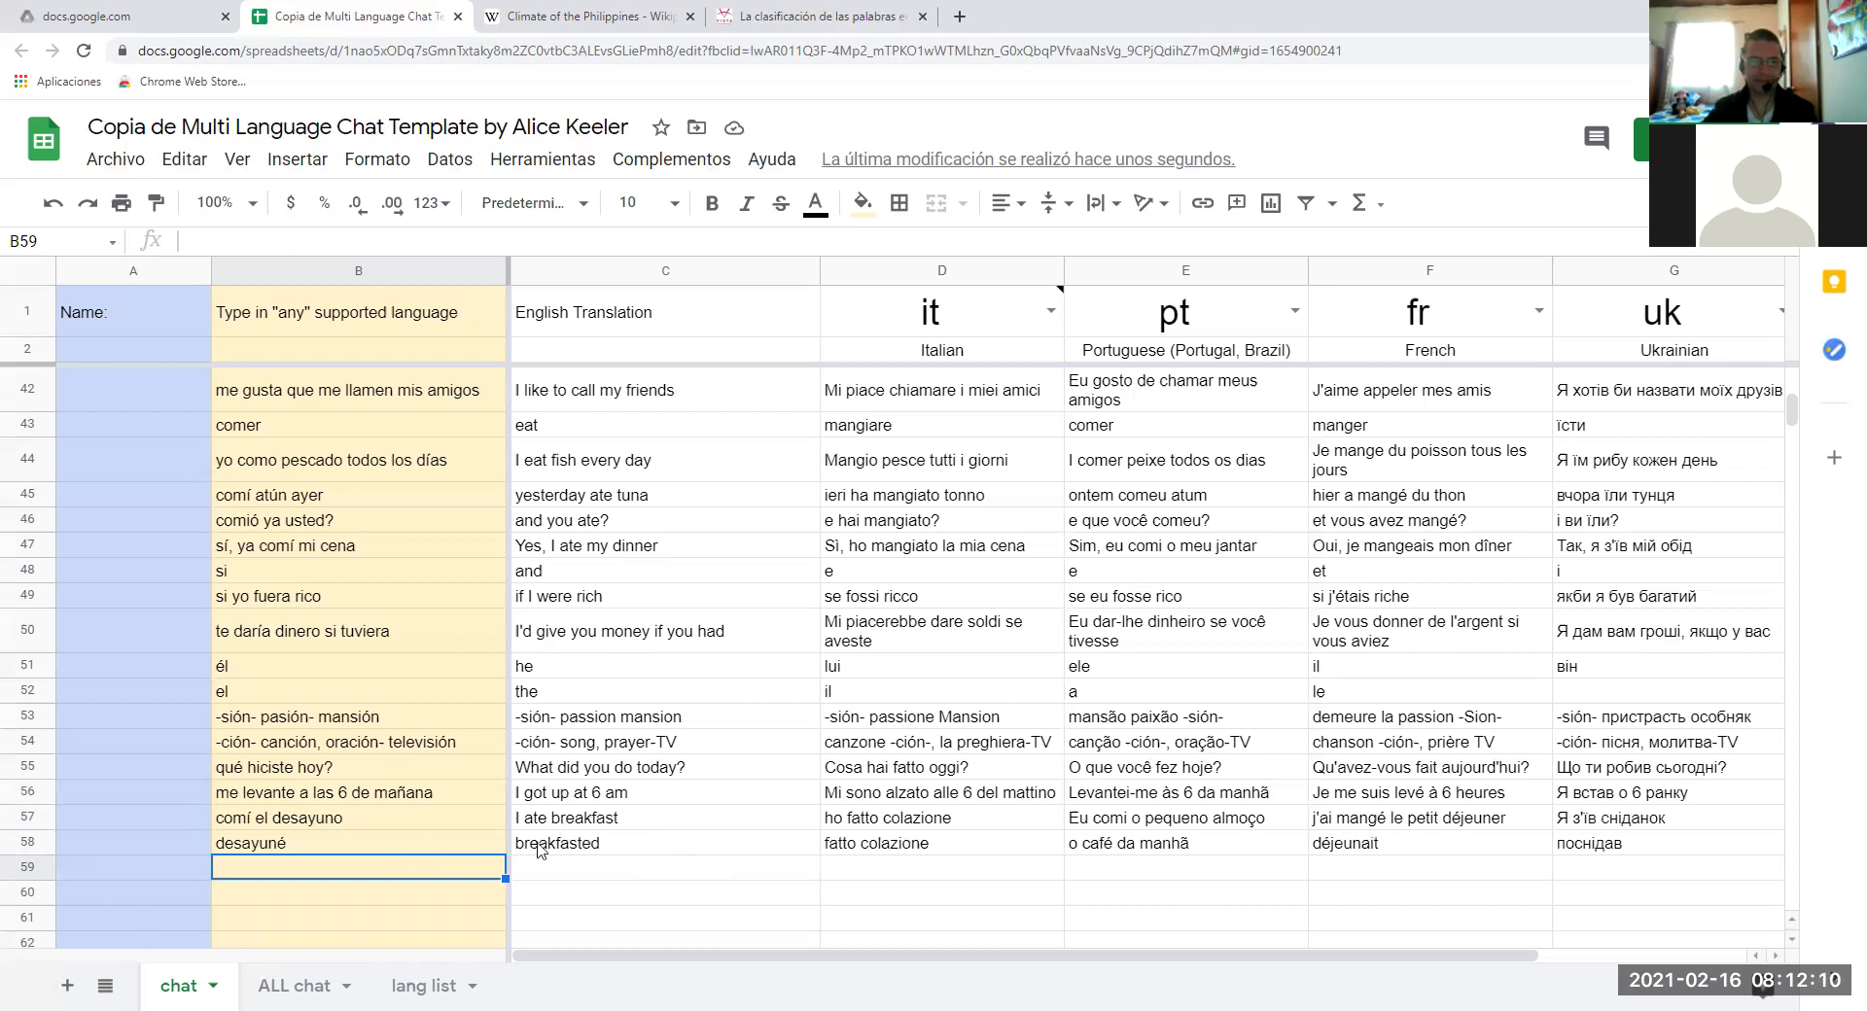
# Compare the two breakfast phrases with their English translations and change cell B58 to "yo desayuné".
pyautogui.click(605, 852)
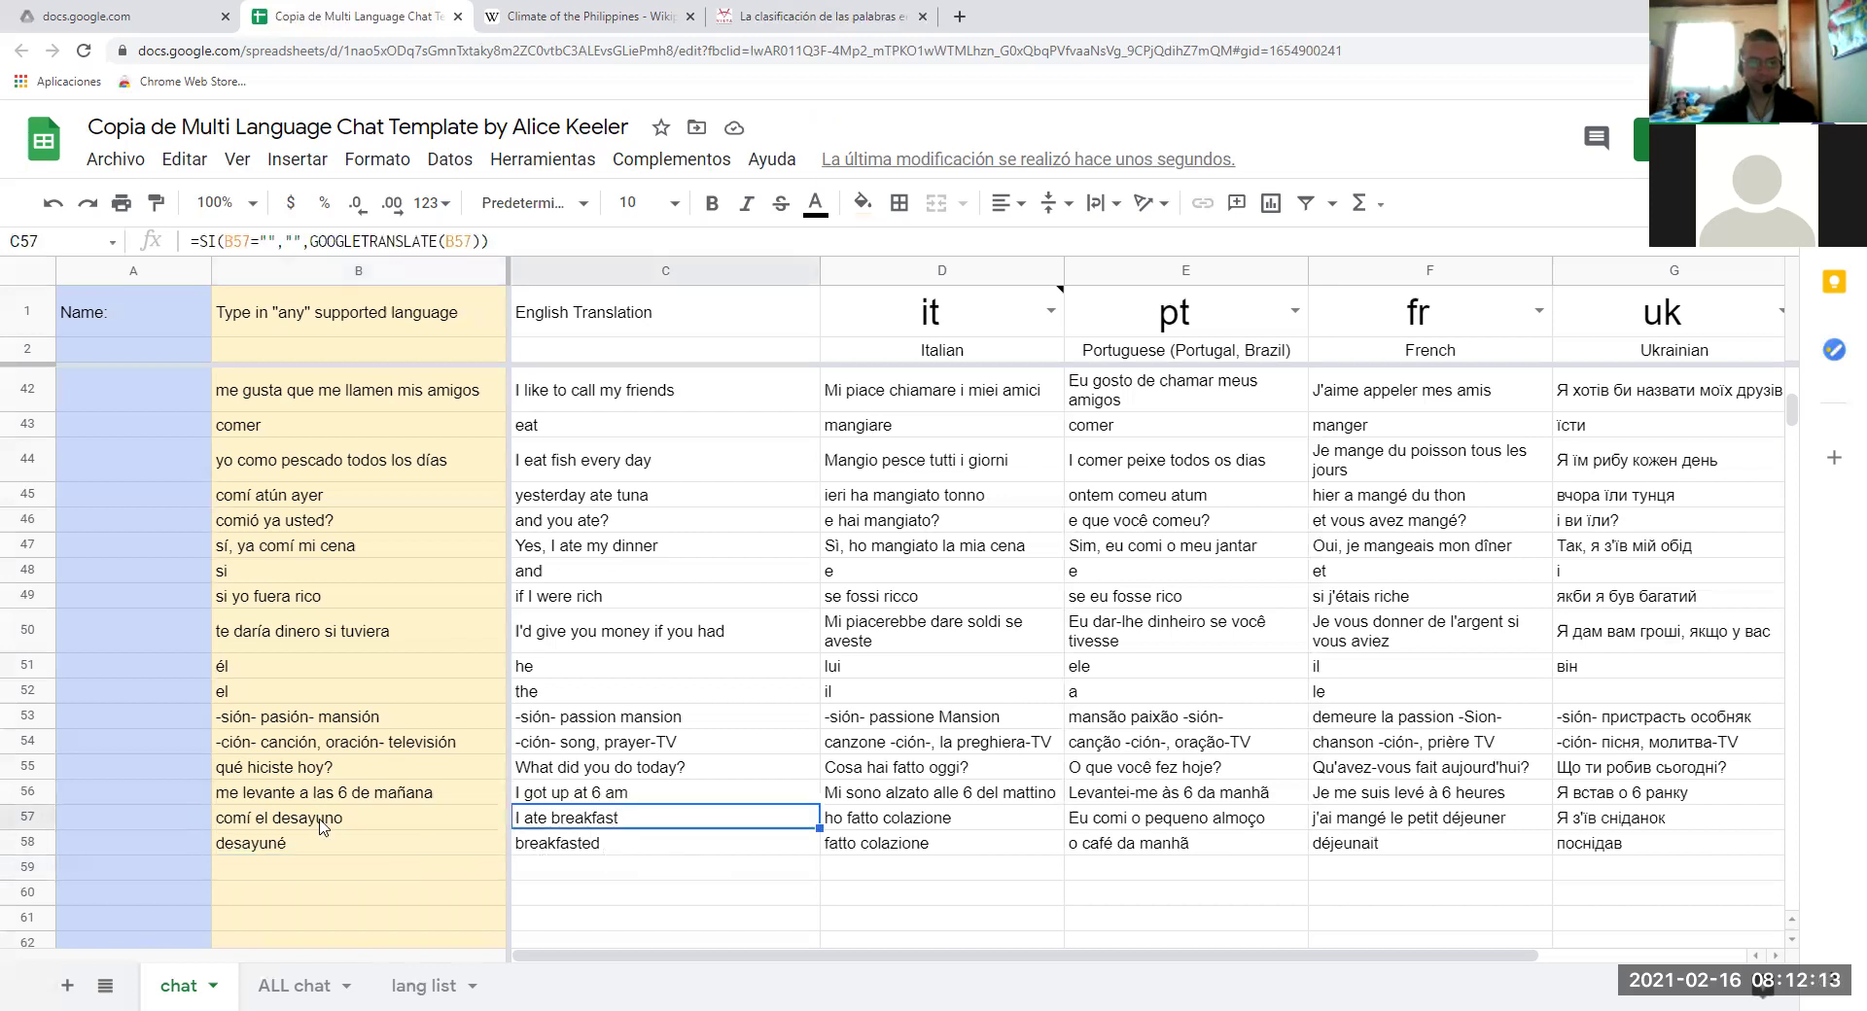
pyautogui.click(223, 852)
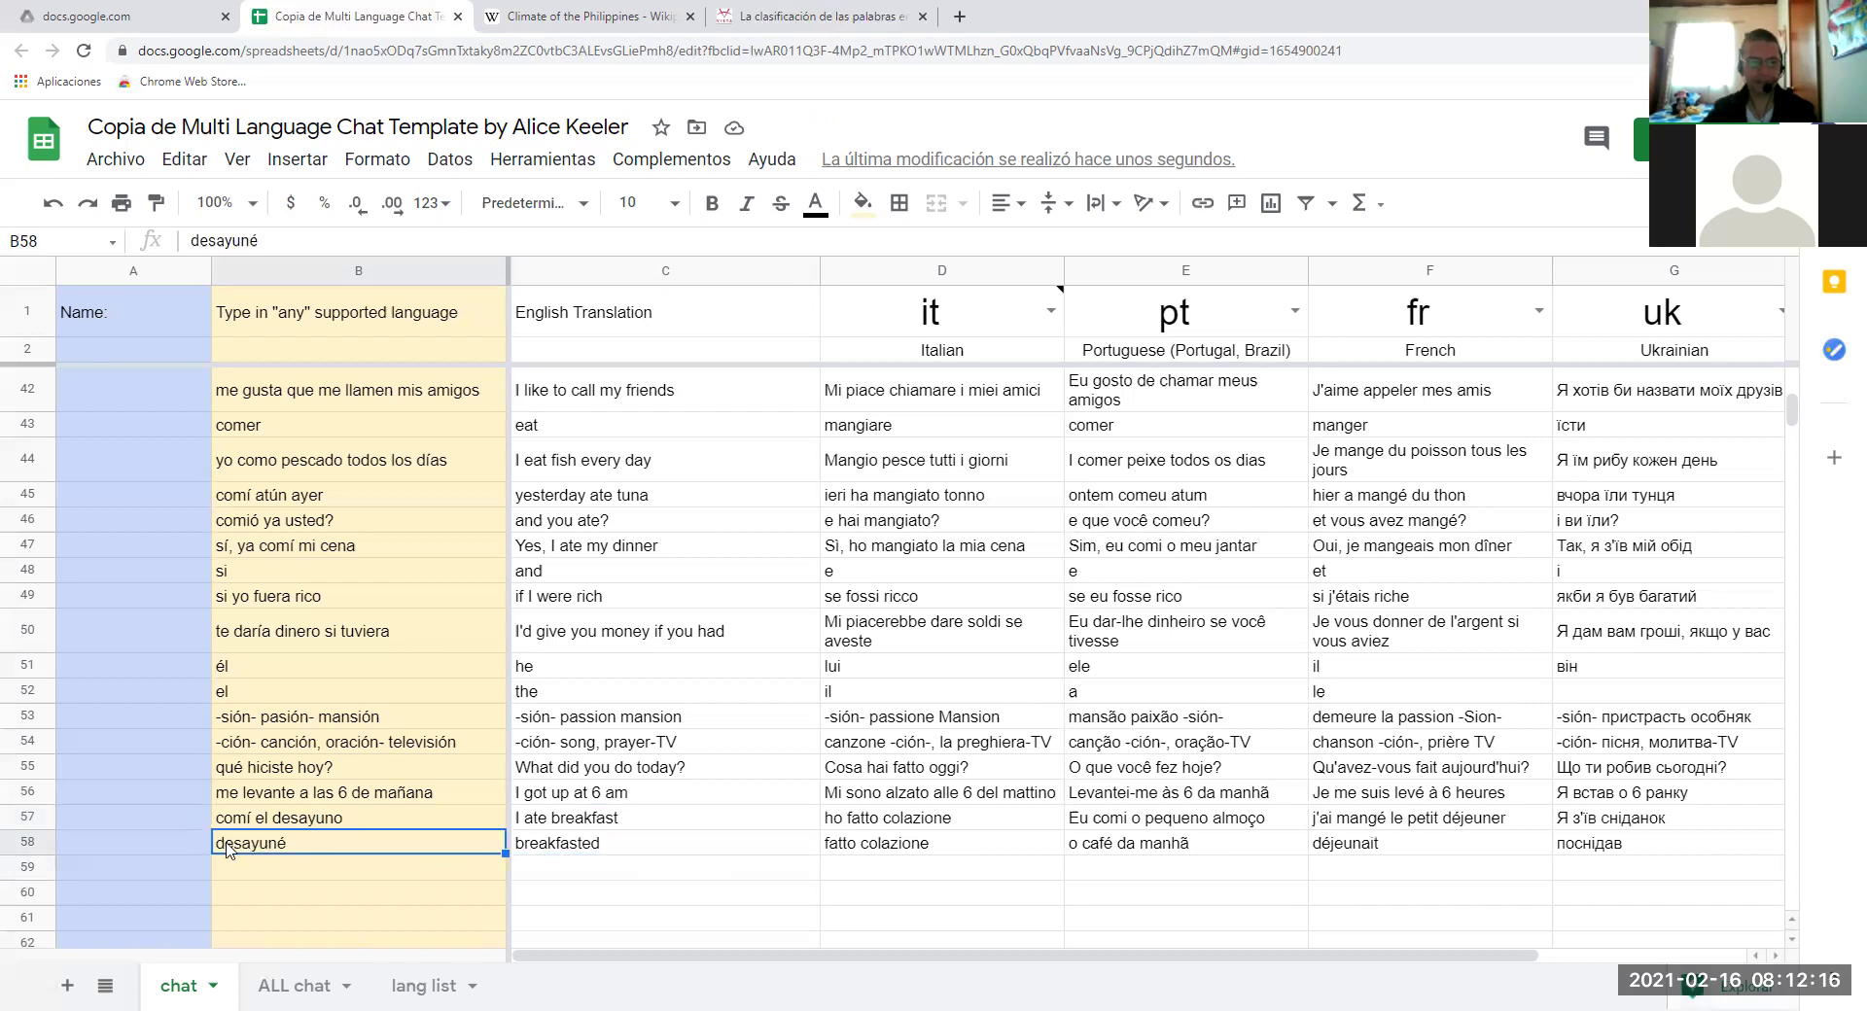
pyautogui.click(575, 846)
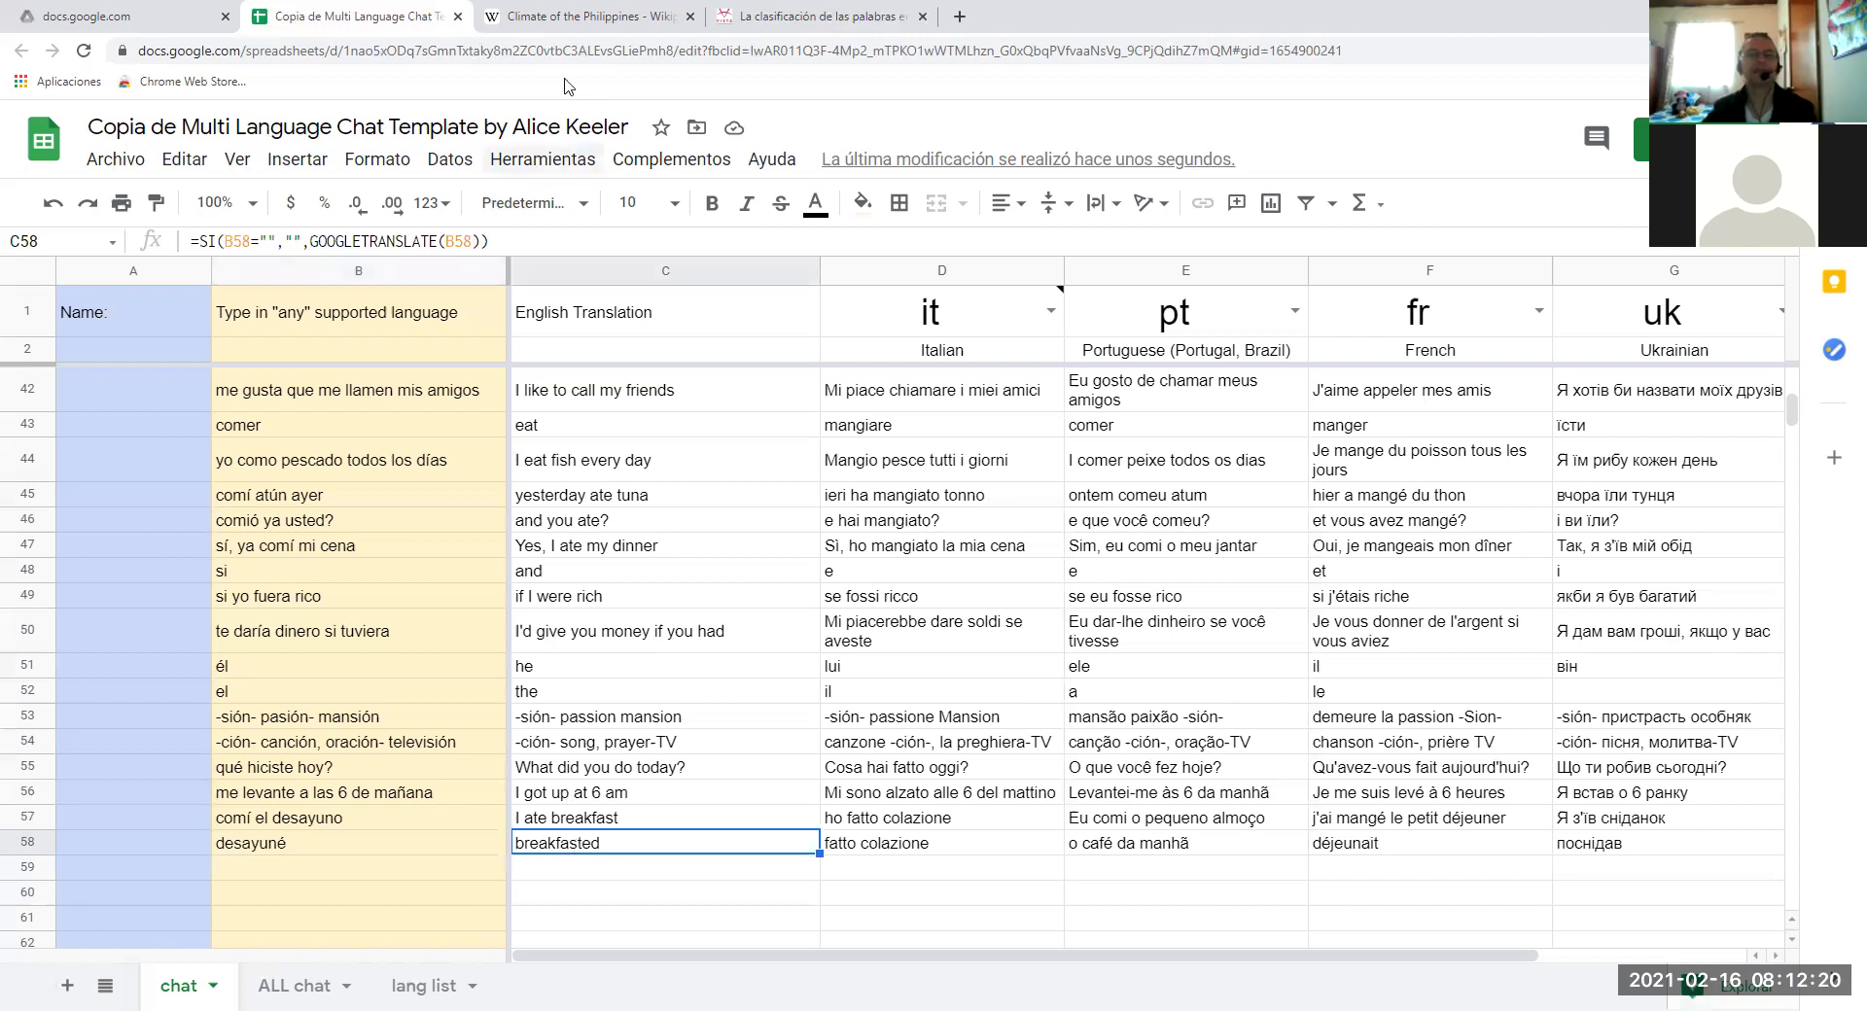
pyautogui.doubleClick(225, 844)
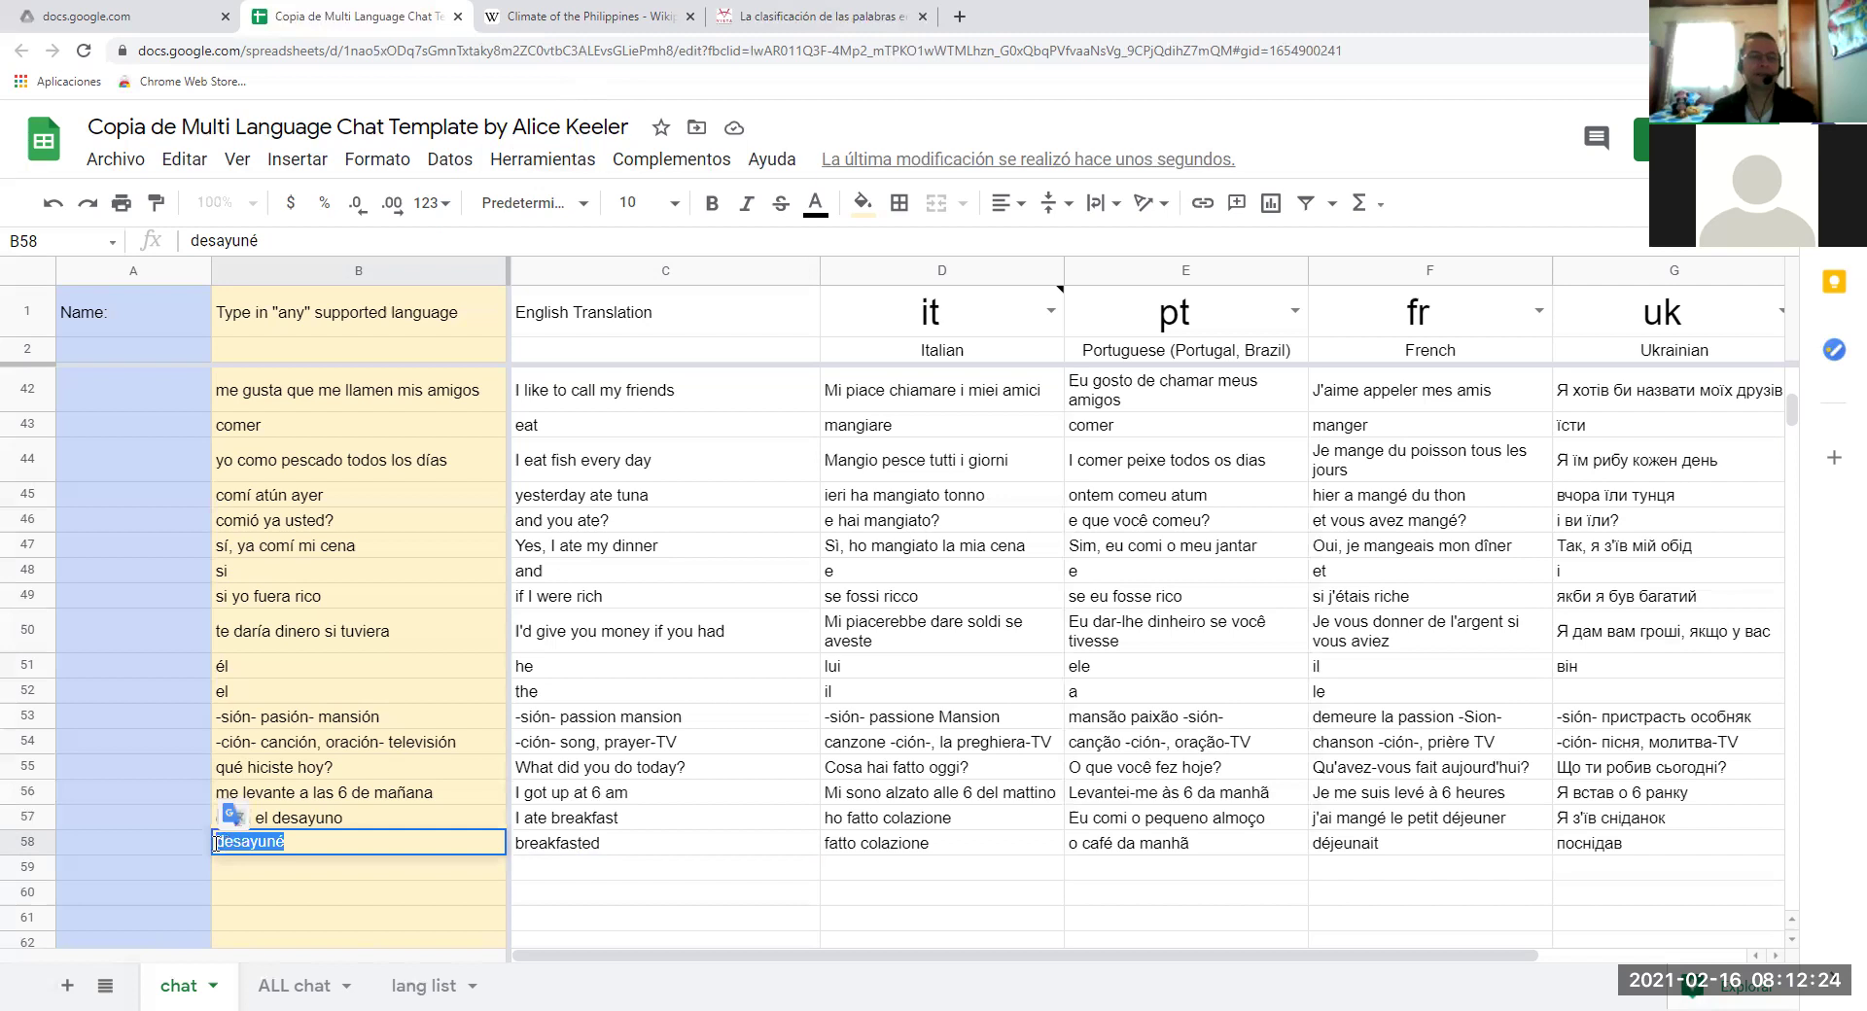
pyautogui.click(216, 844)
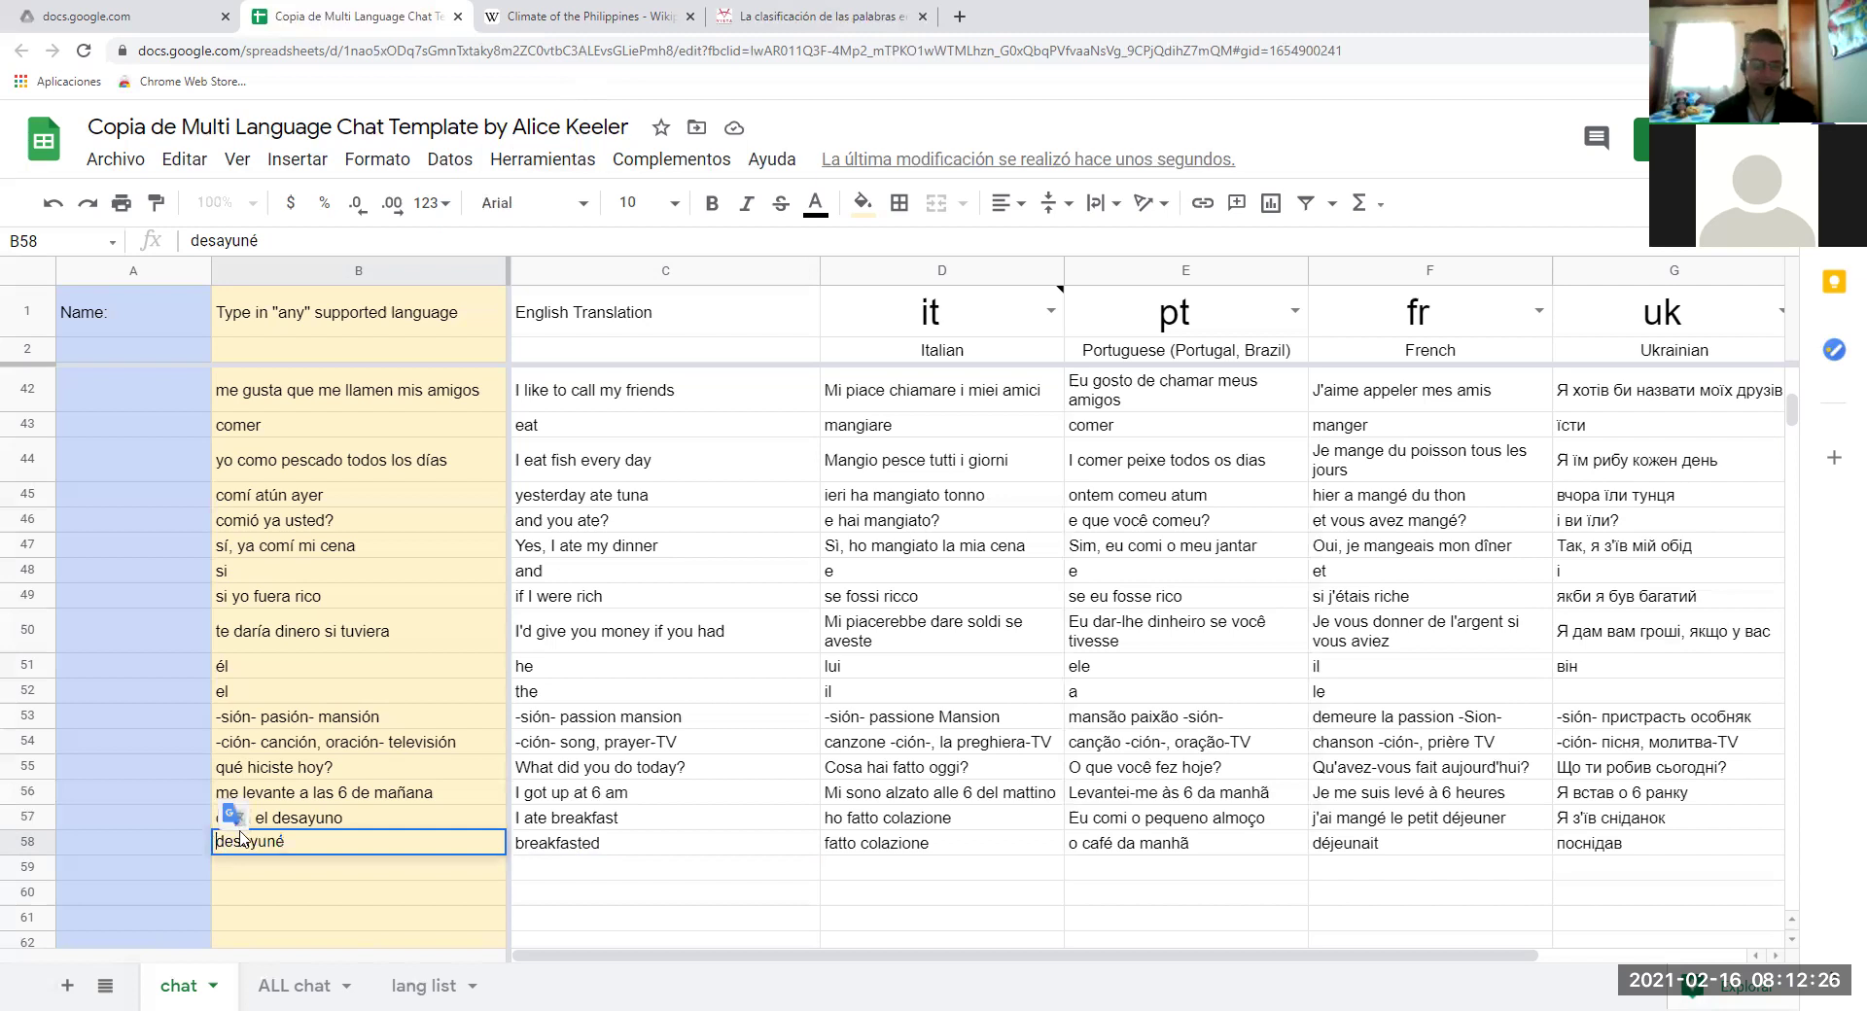
pyautogui.write('yo')
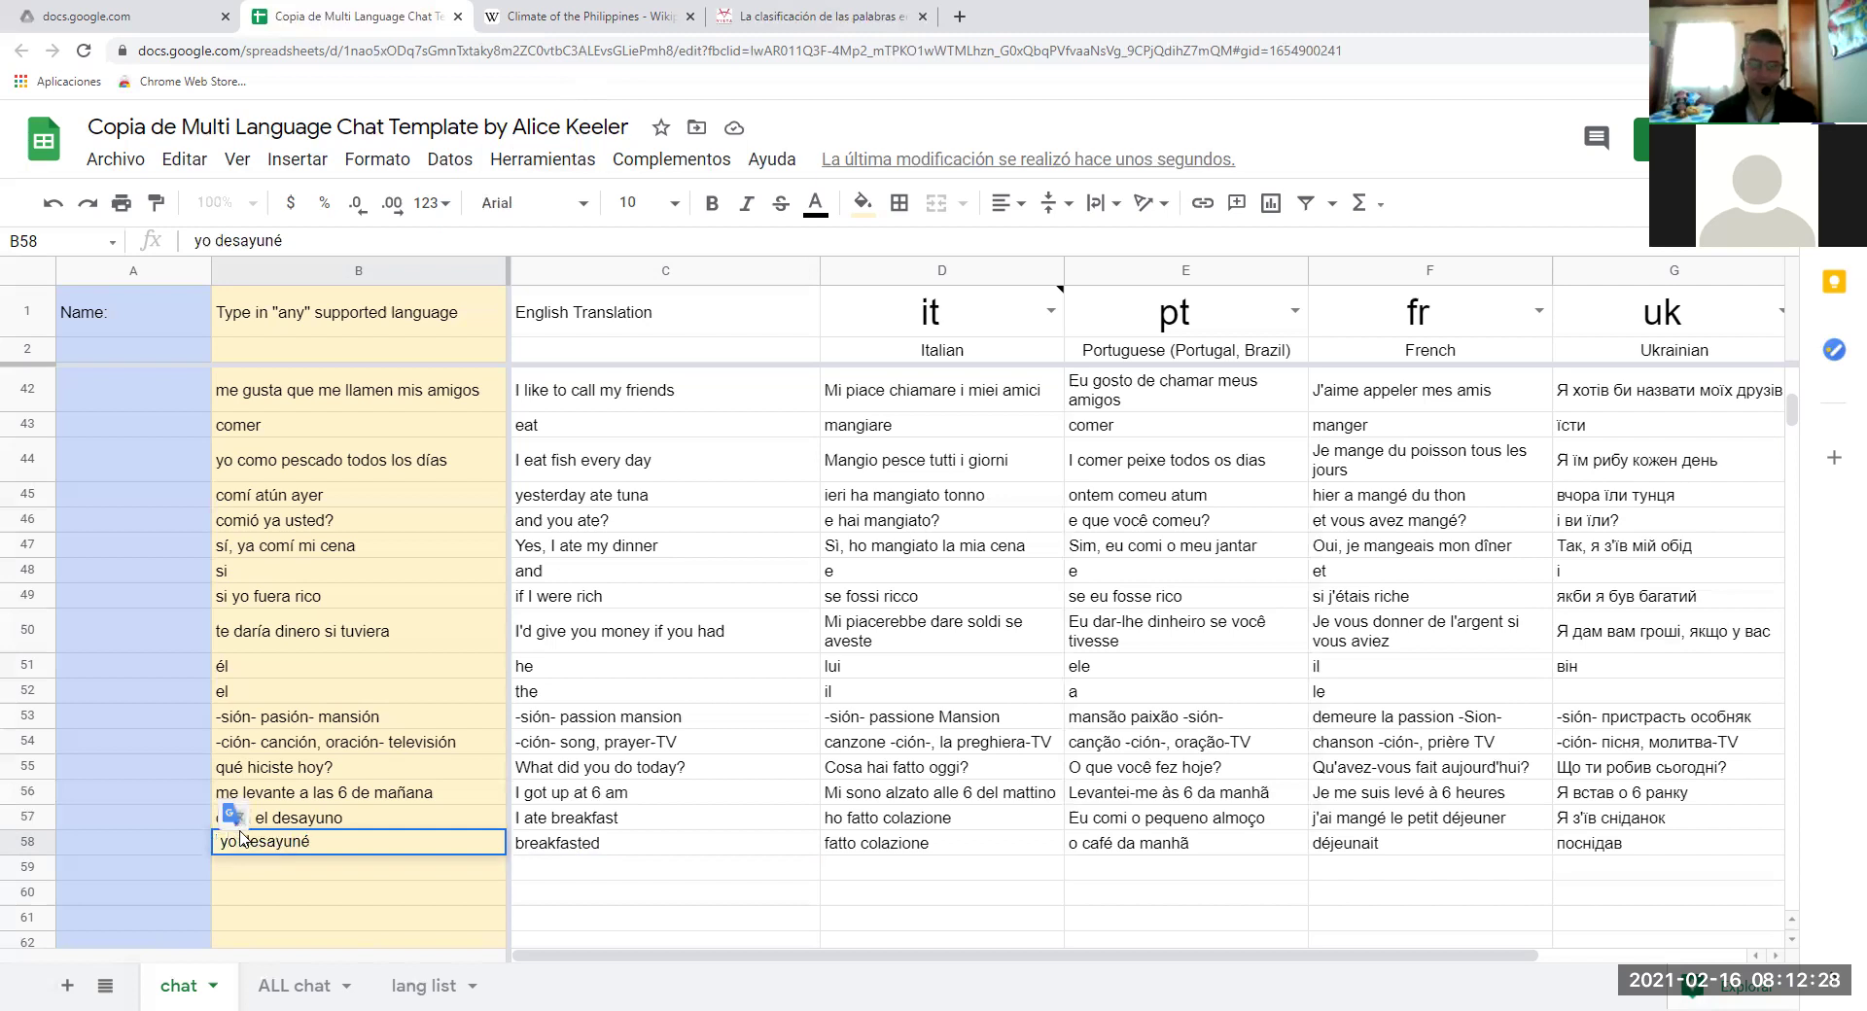
pyautogui.press('Return')
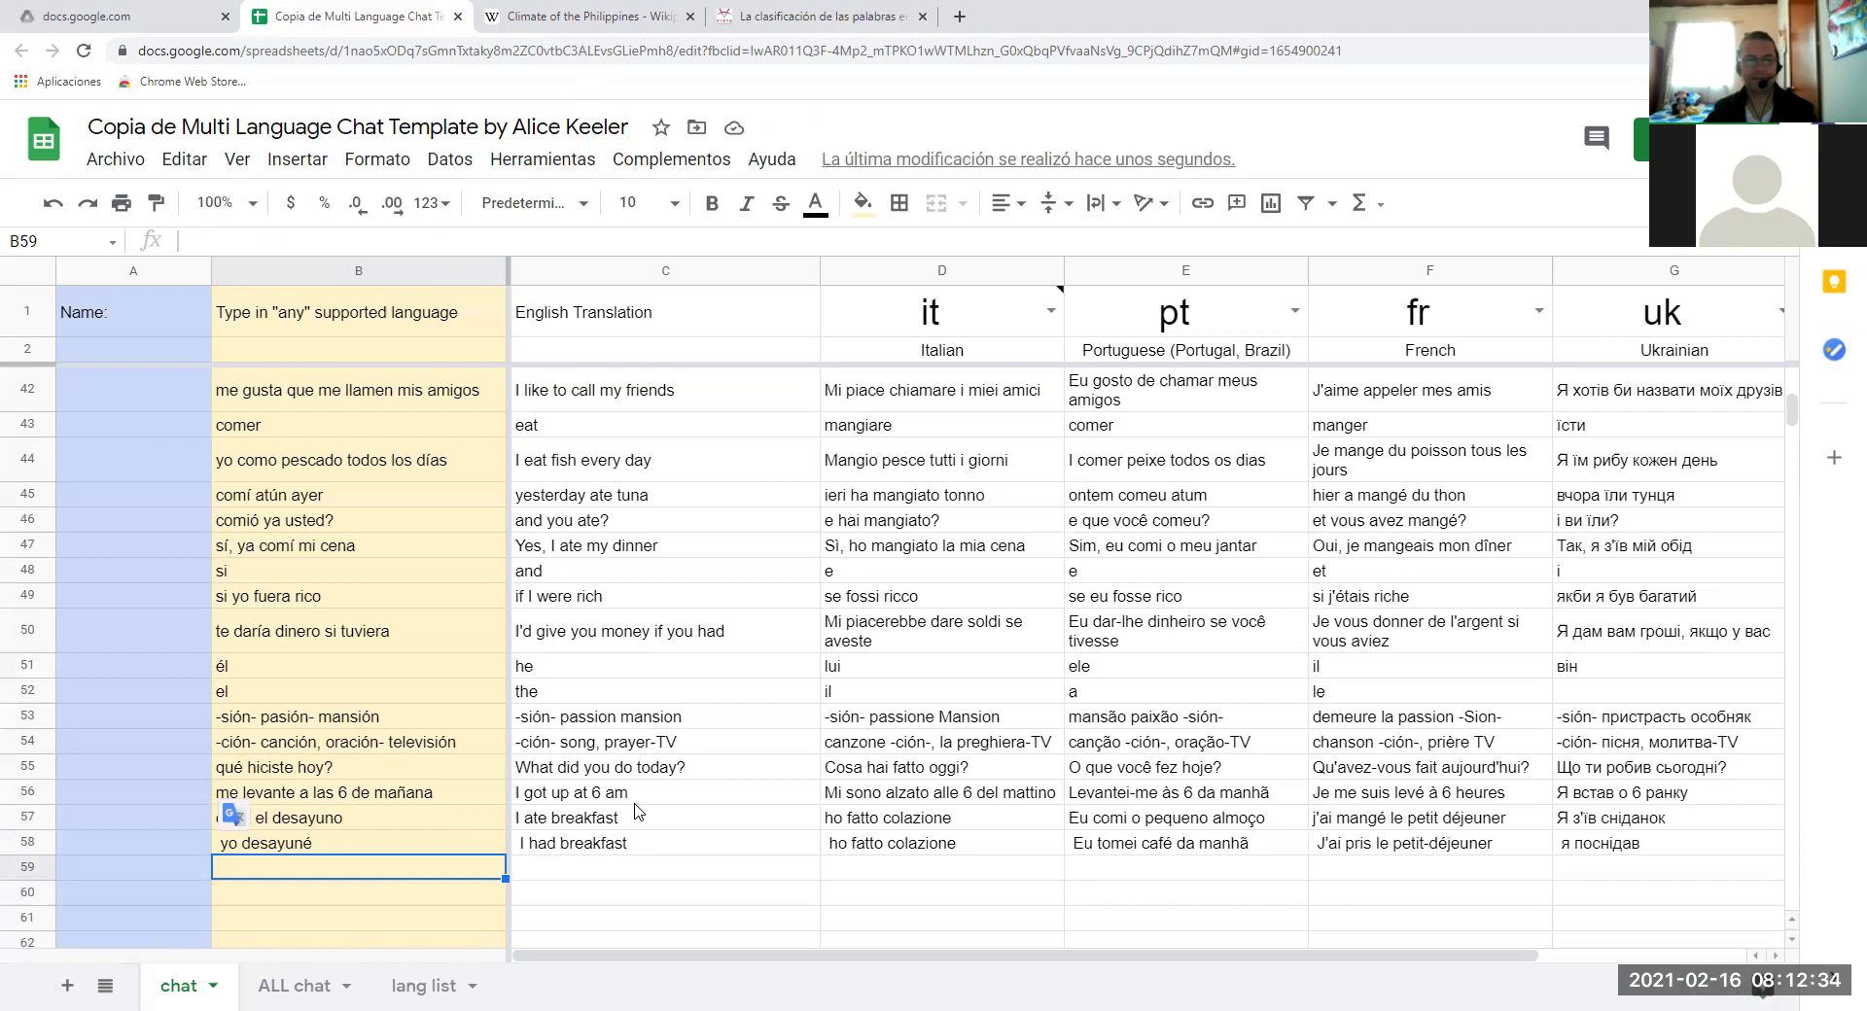
# Enter the question "te bañasté?" in cell B59 for translation.
pyautogui.scroll(-2, 639, 810)
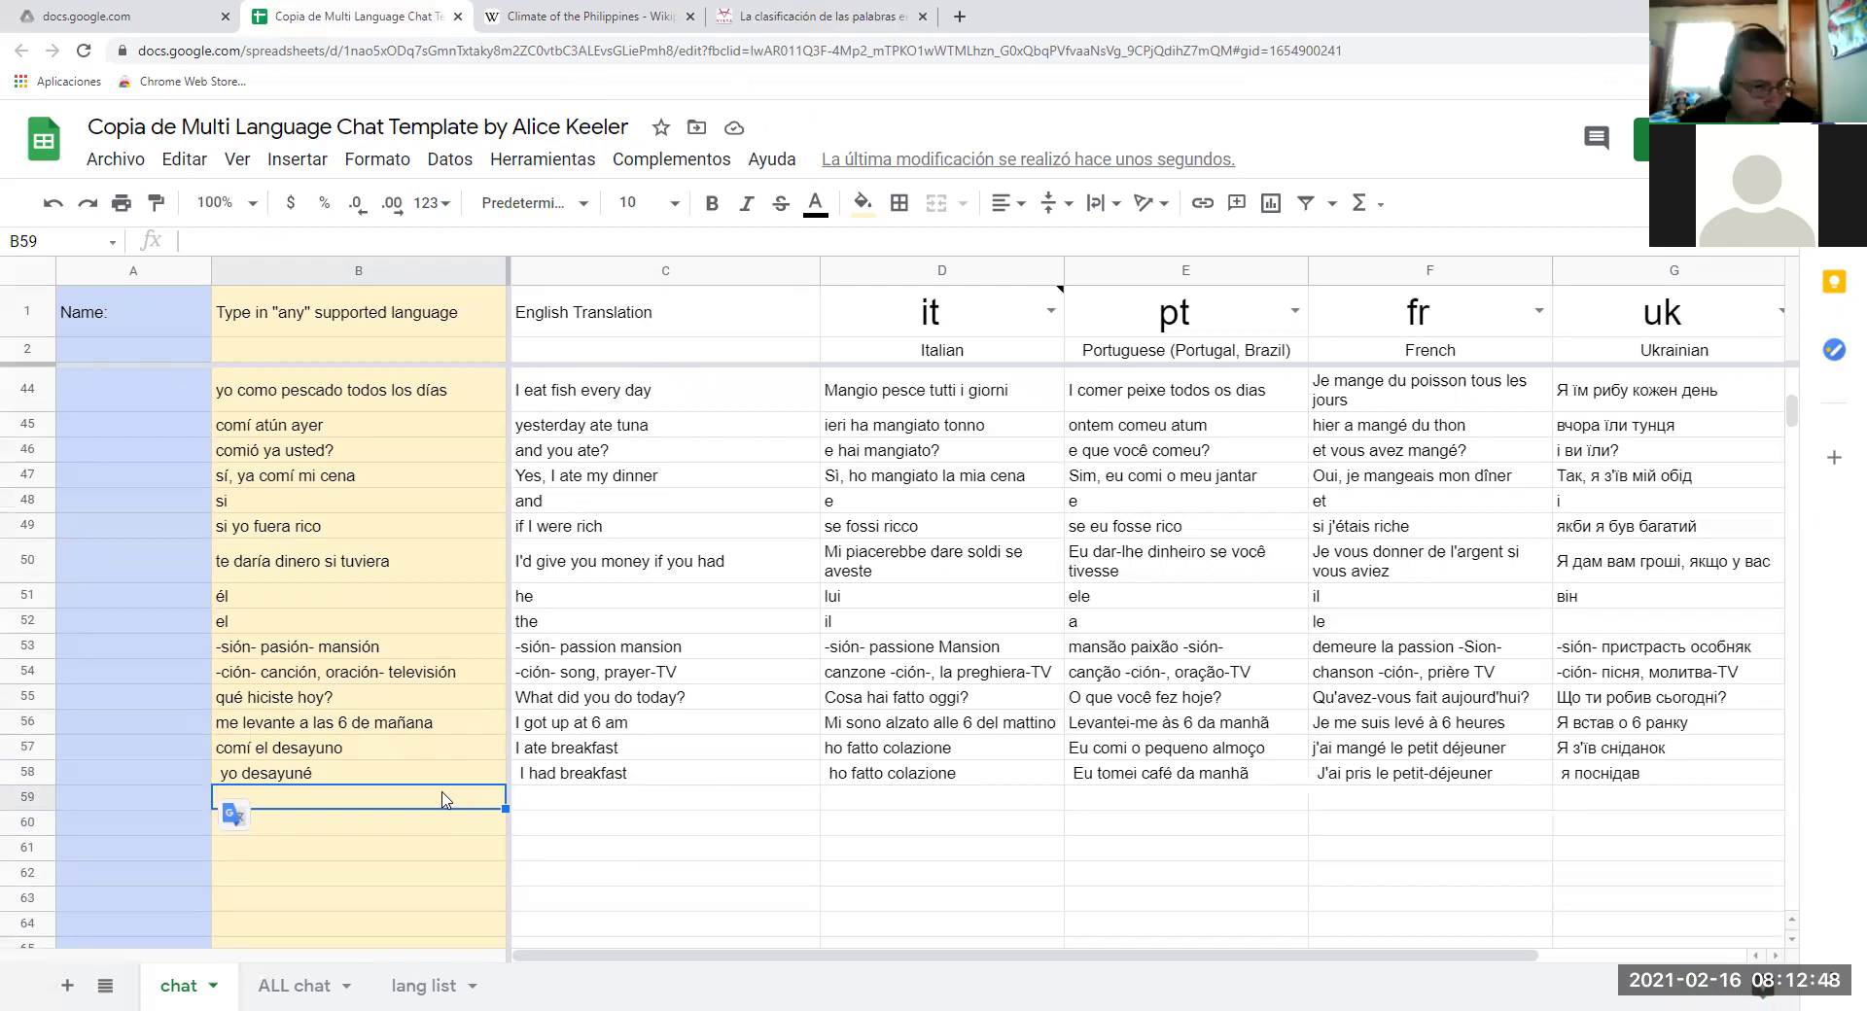
pyautogui.click(260, 775)
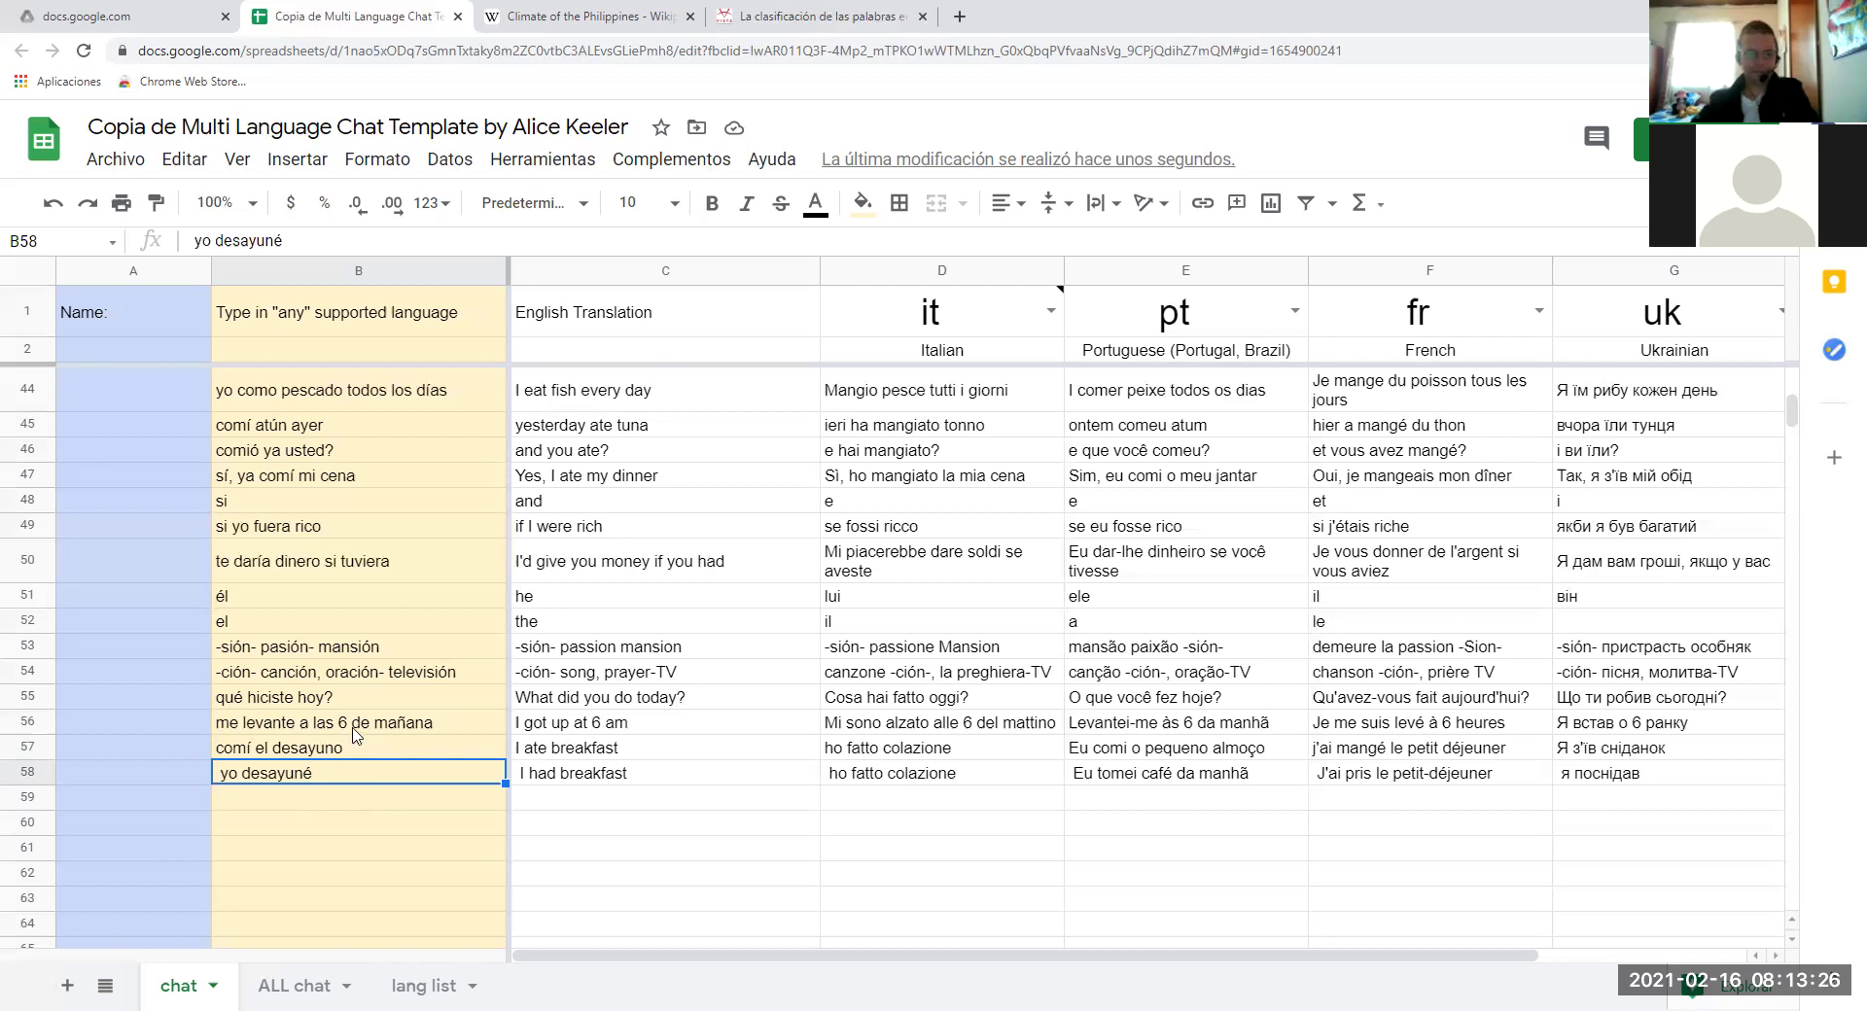
pyautogui.click(367, 798)
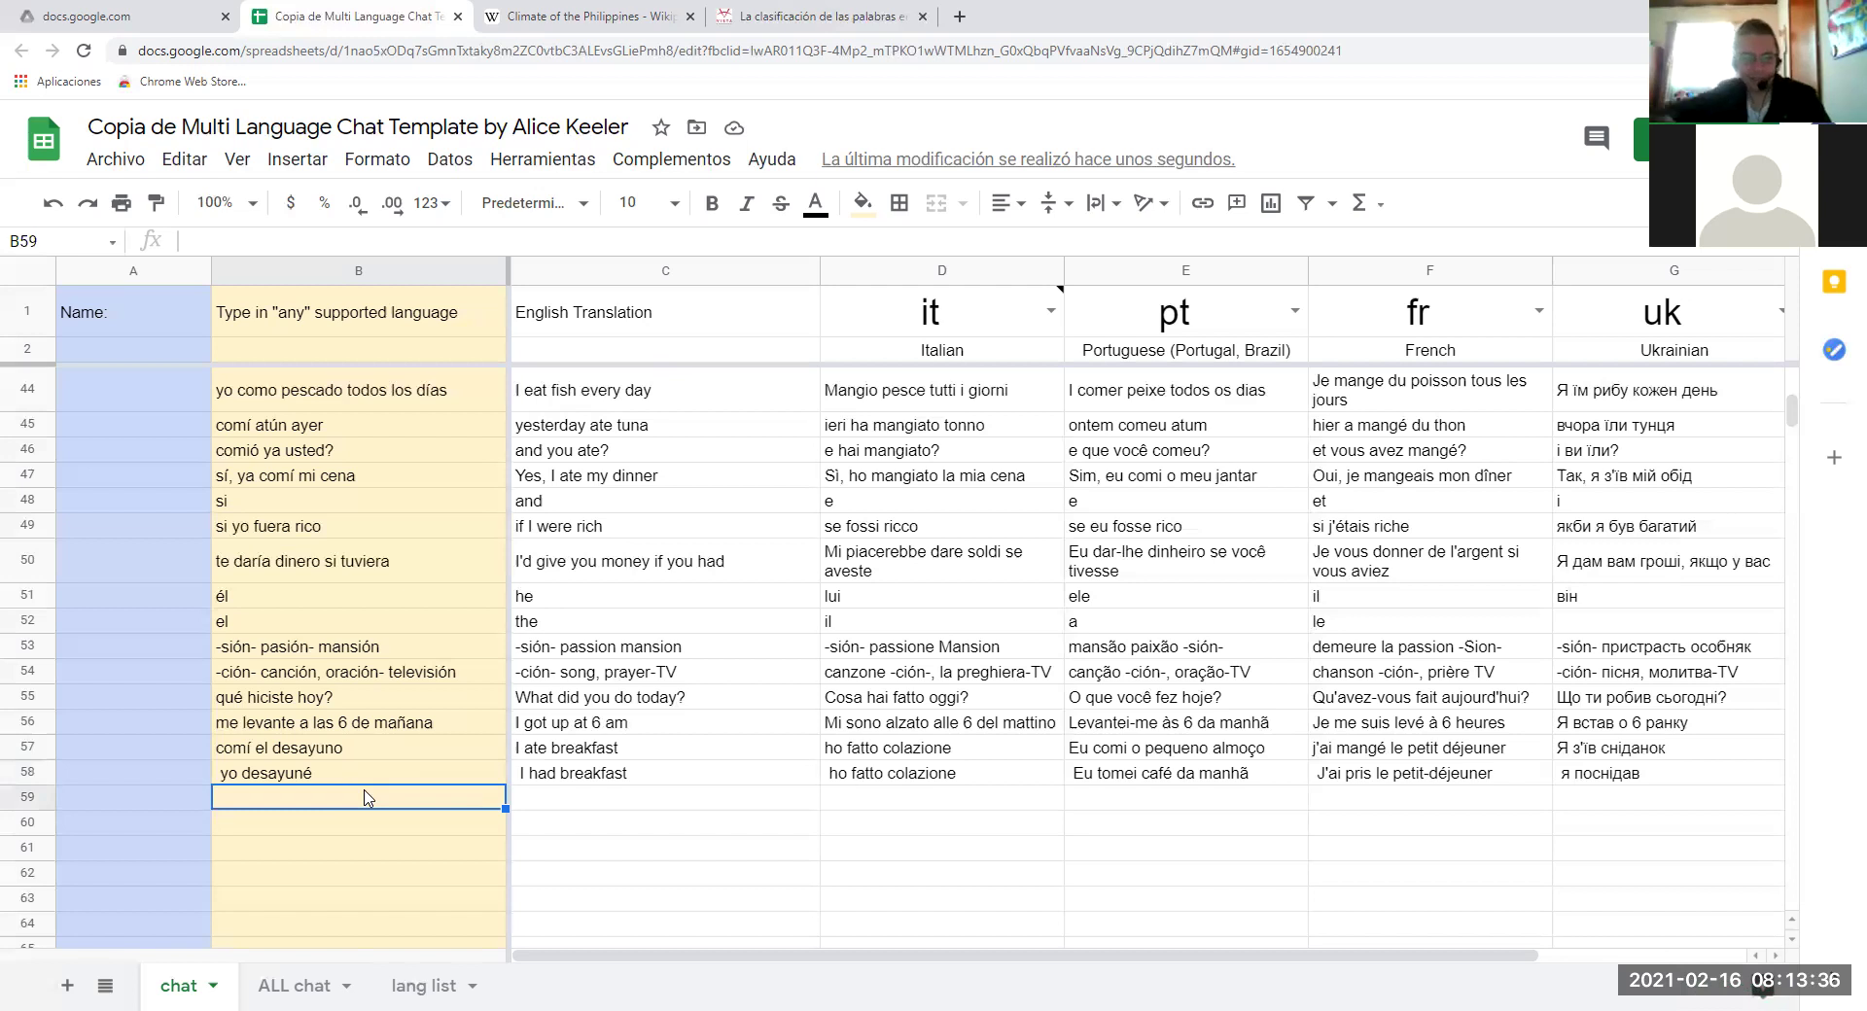
pyautogui.write('te ')
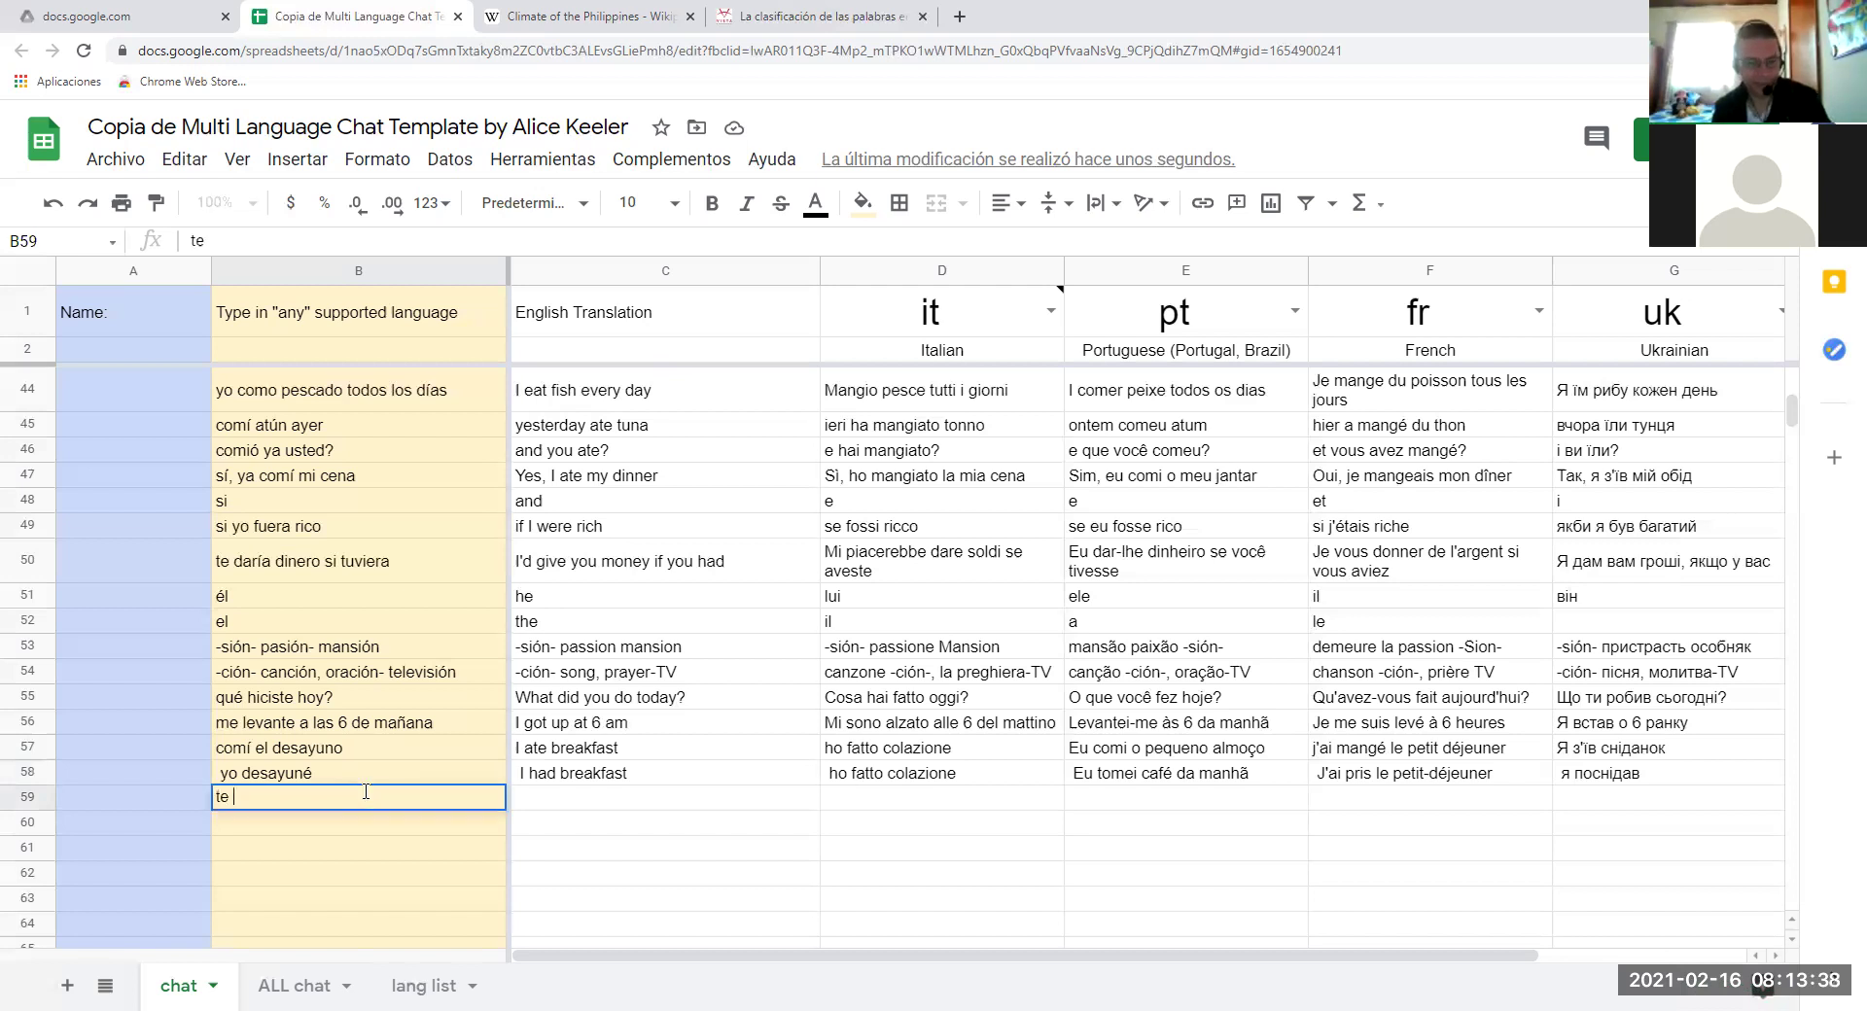
pyautogui.write('bañas')
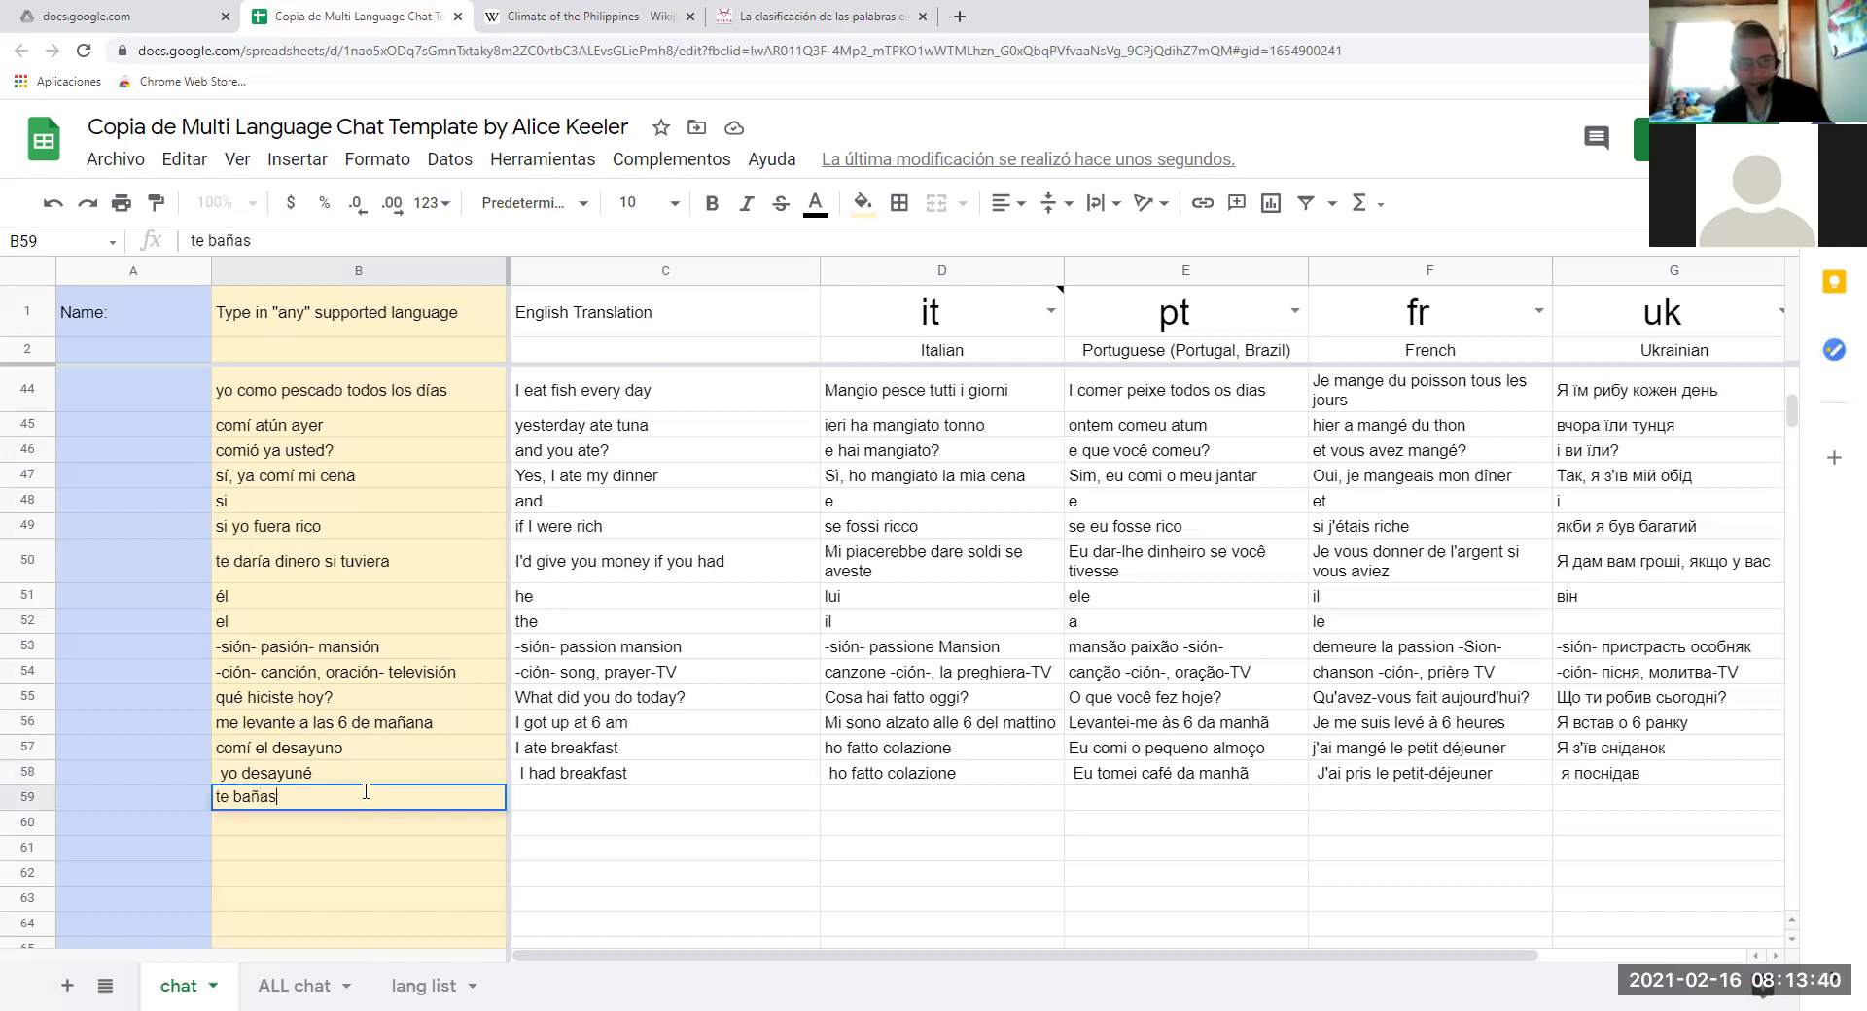
pyautogui.write('te')
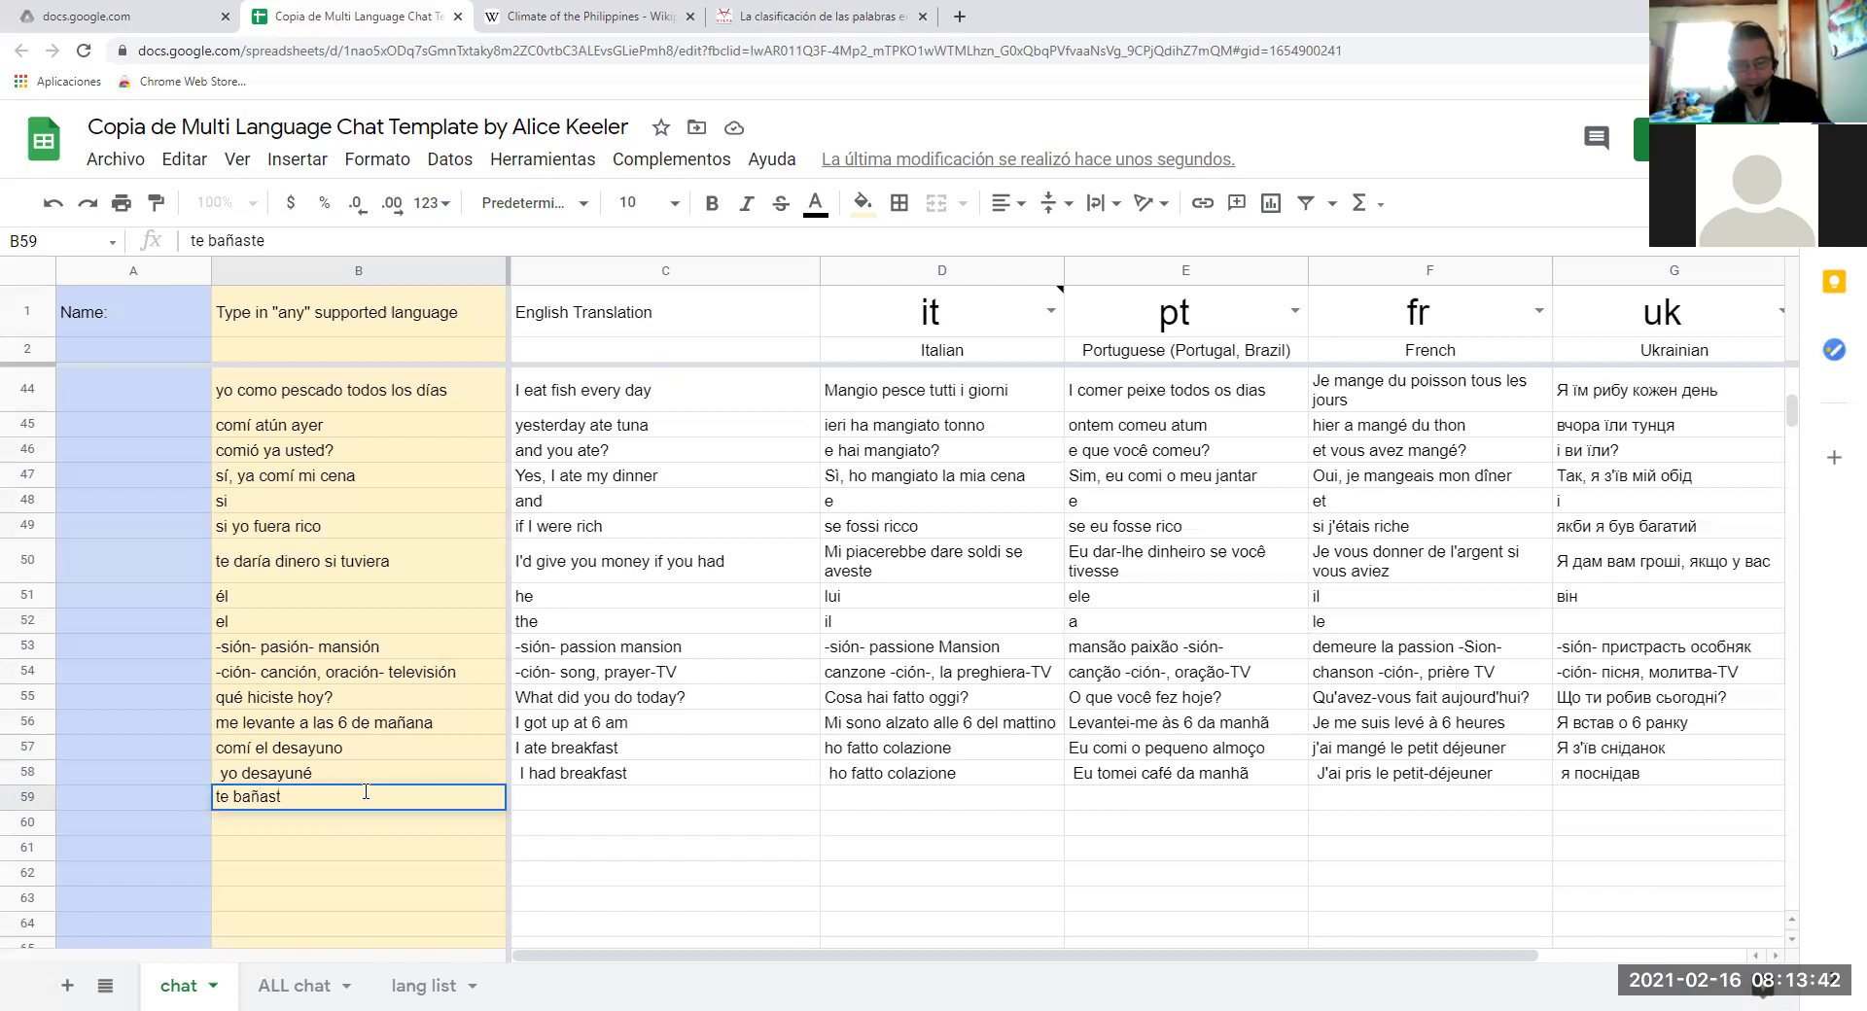
pyautogui.press('BackSpace')
pyautogui.write('é?')
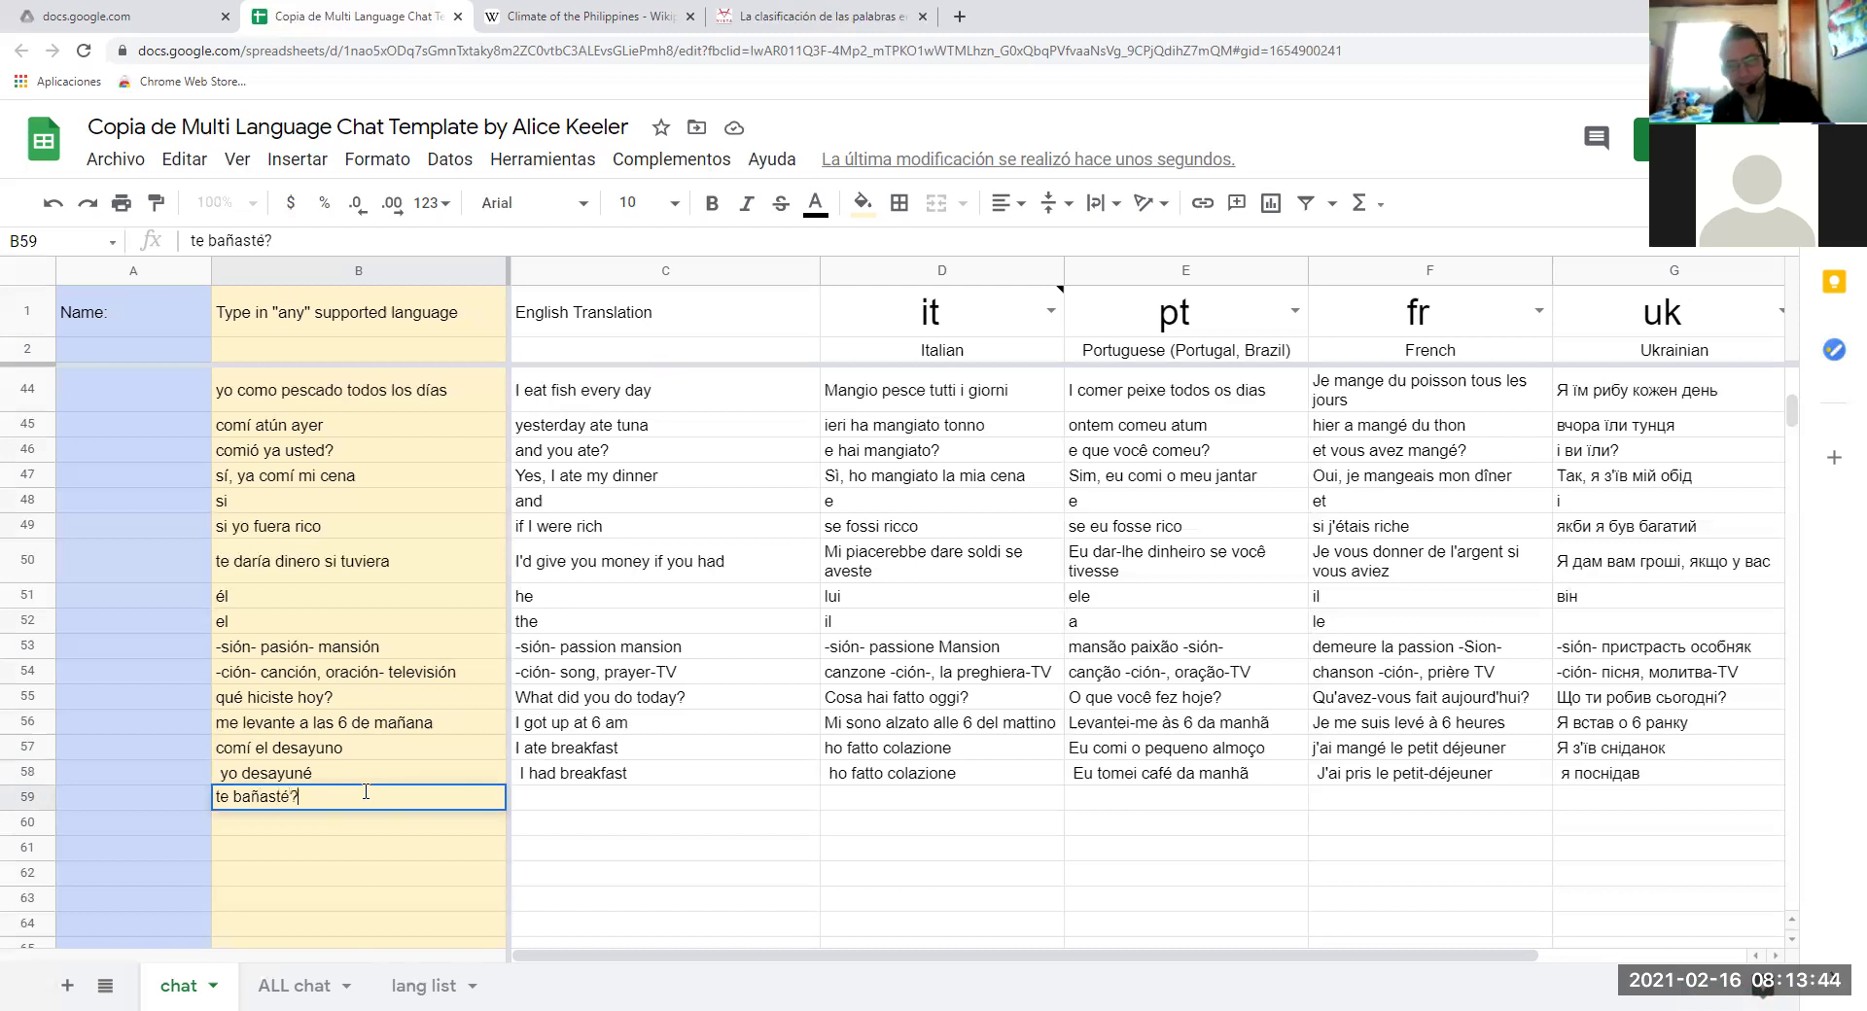
pyautogui.press('Return')
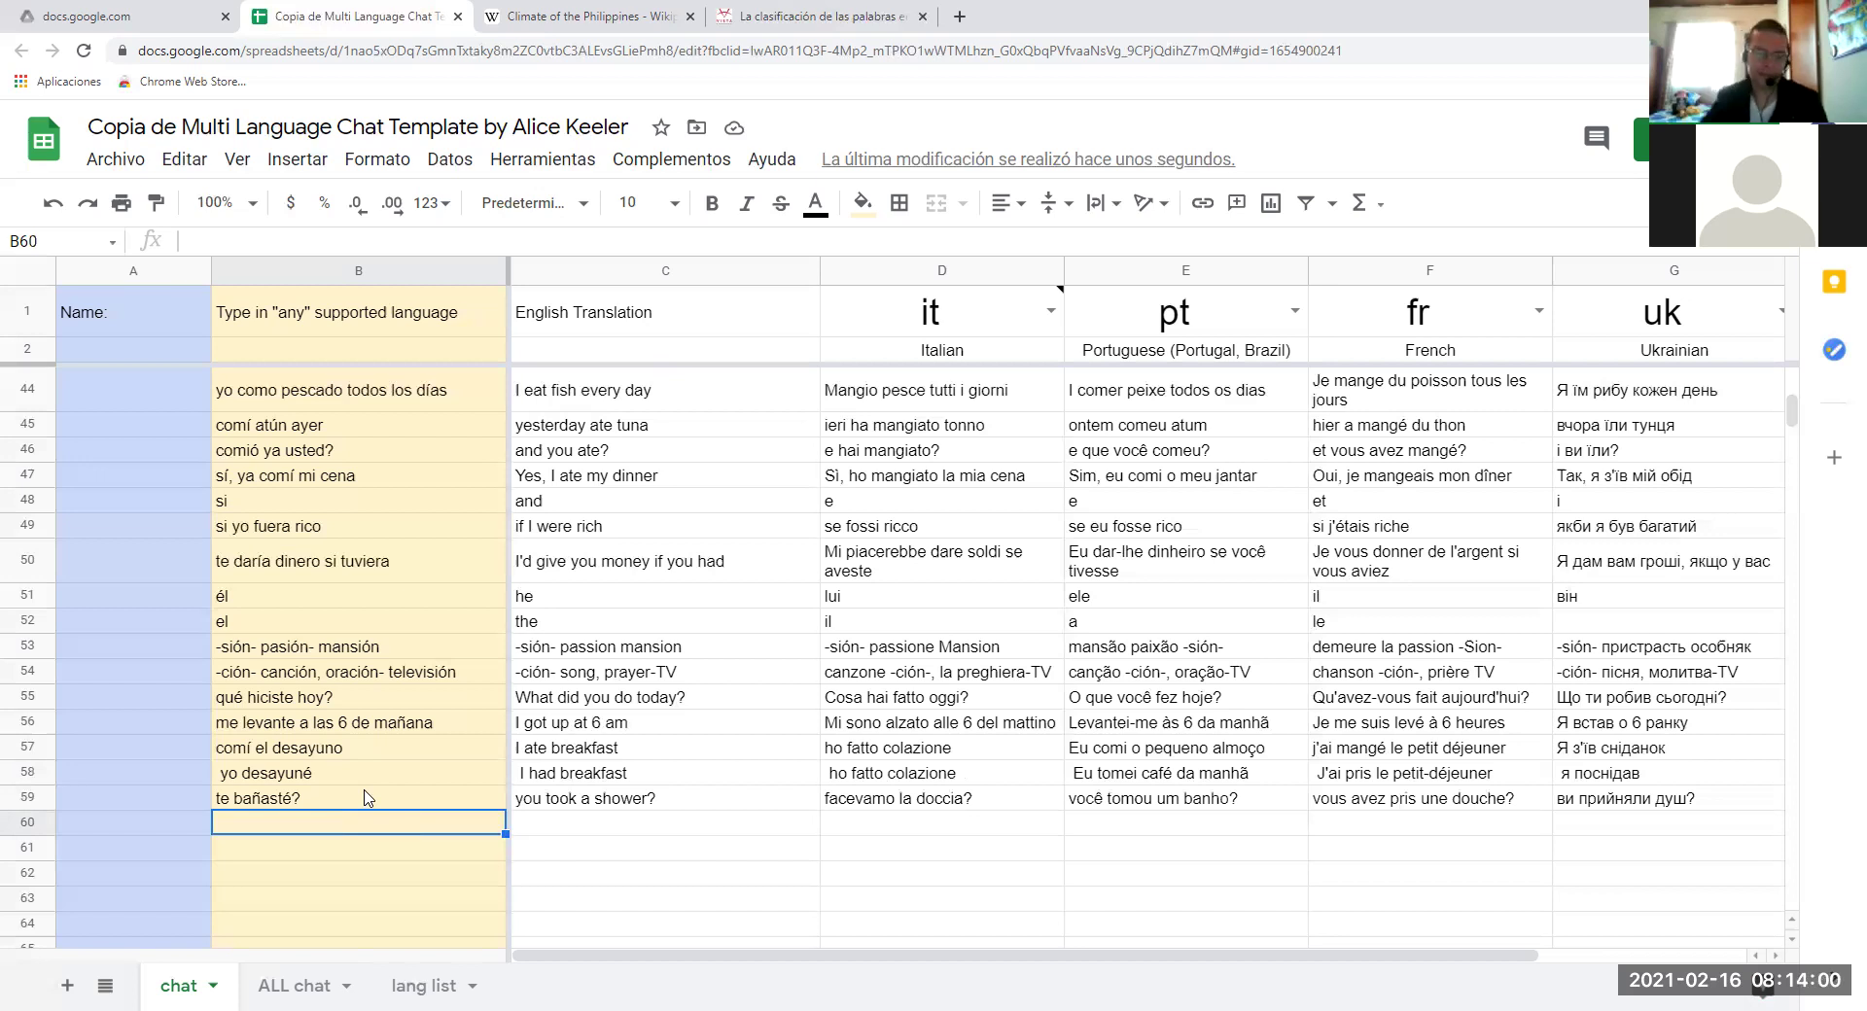
# Enter the phrase "me vestí" in cell B60 for translation.
pyautogui.write('me')
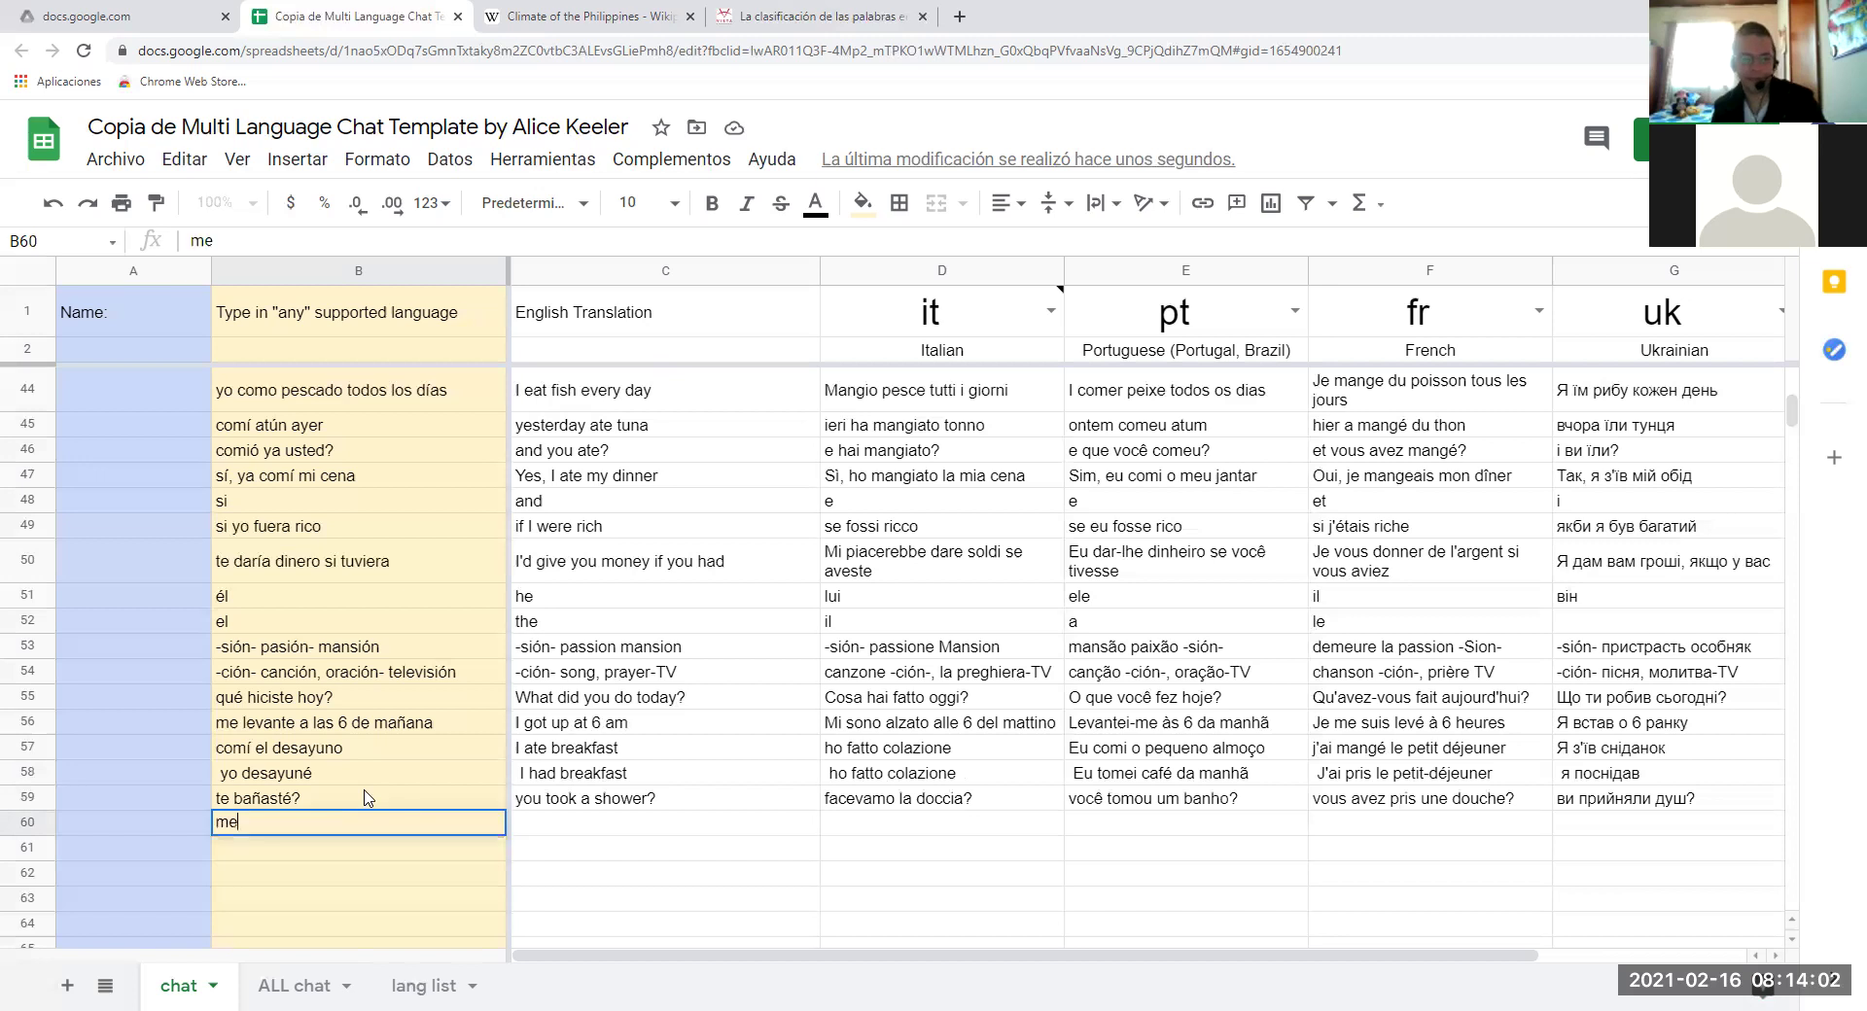
pyautogui.write(' vestí')
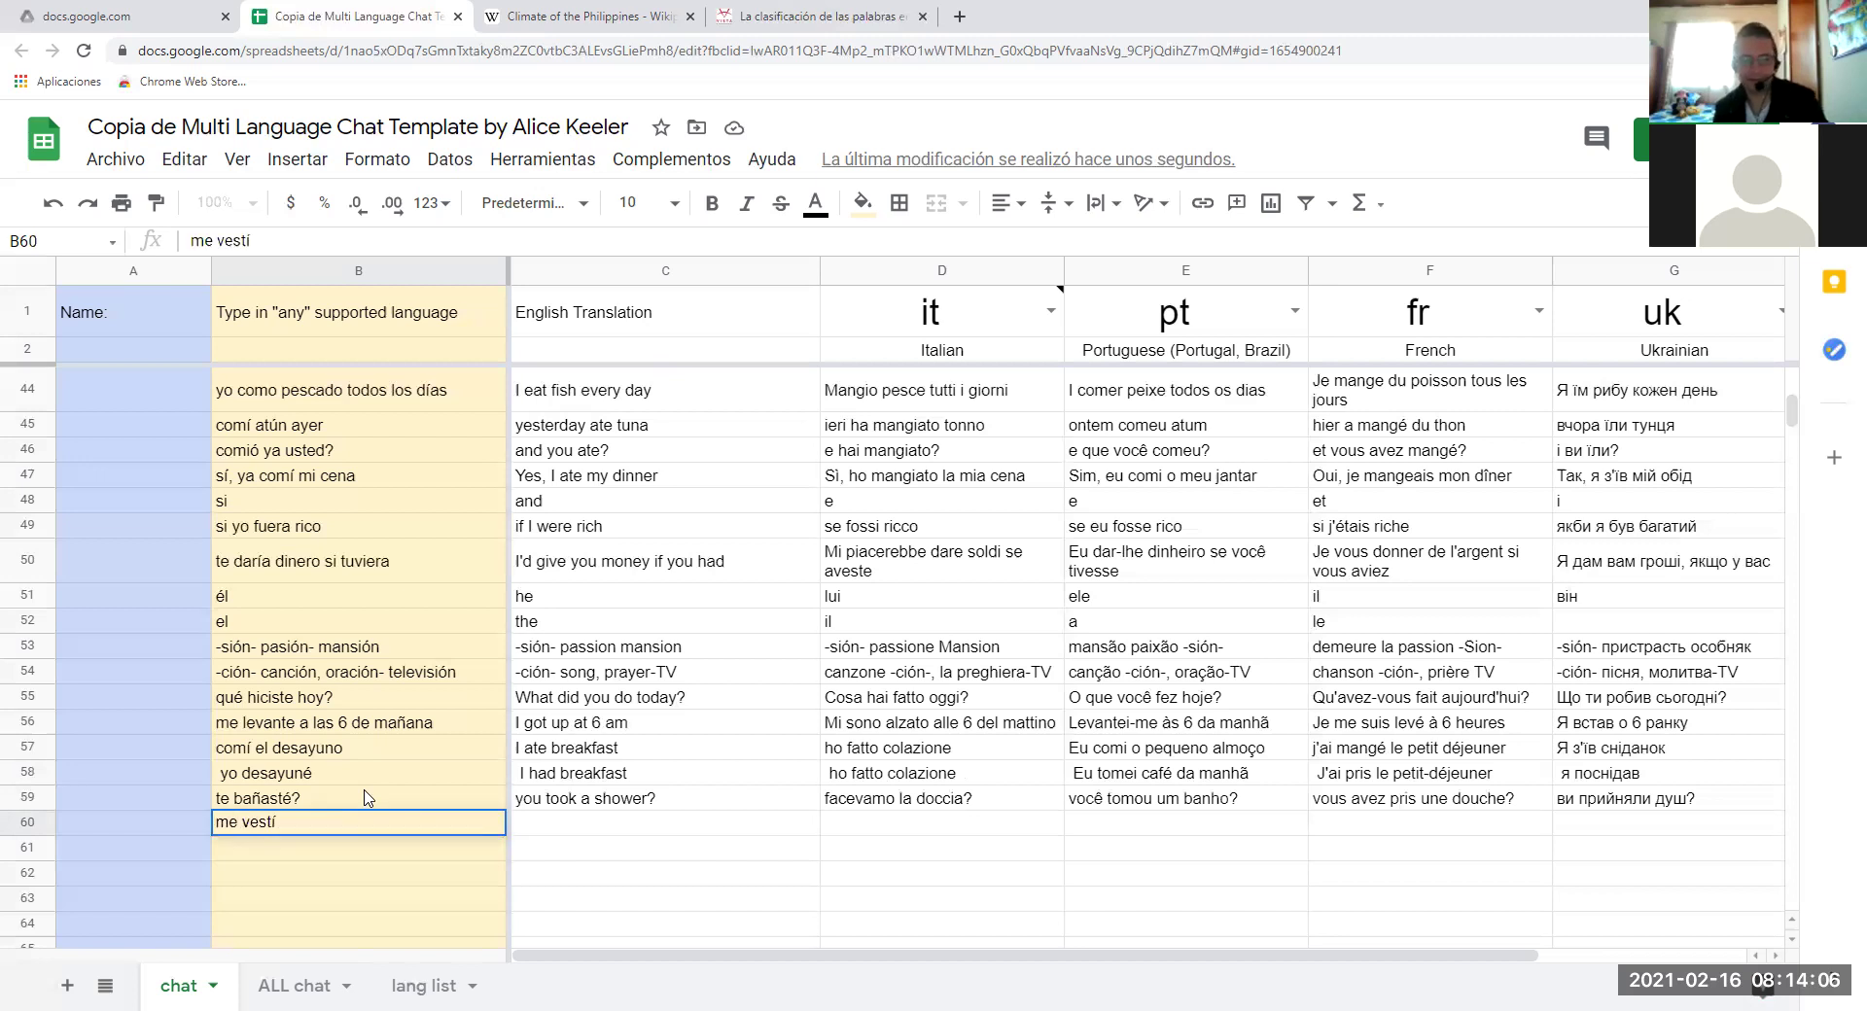
pyautogui.press('Return')
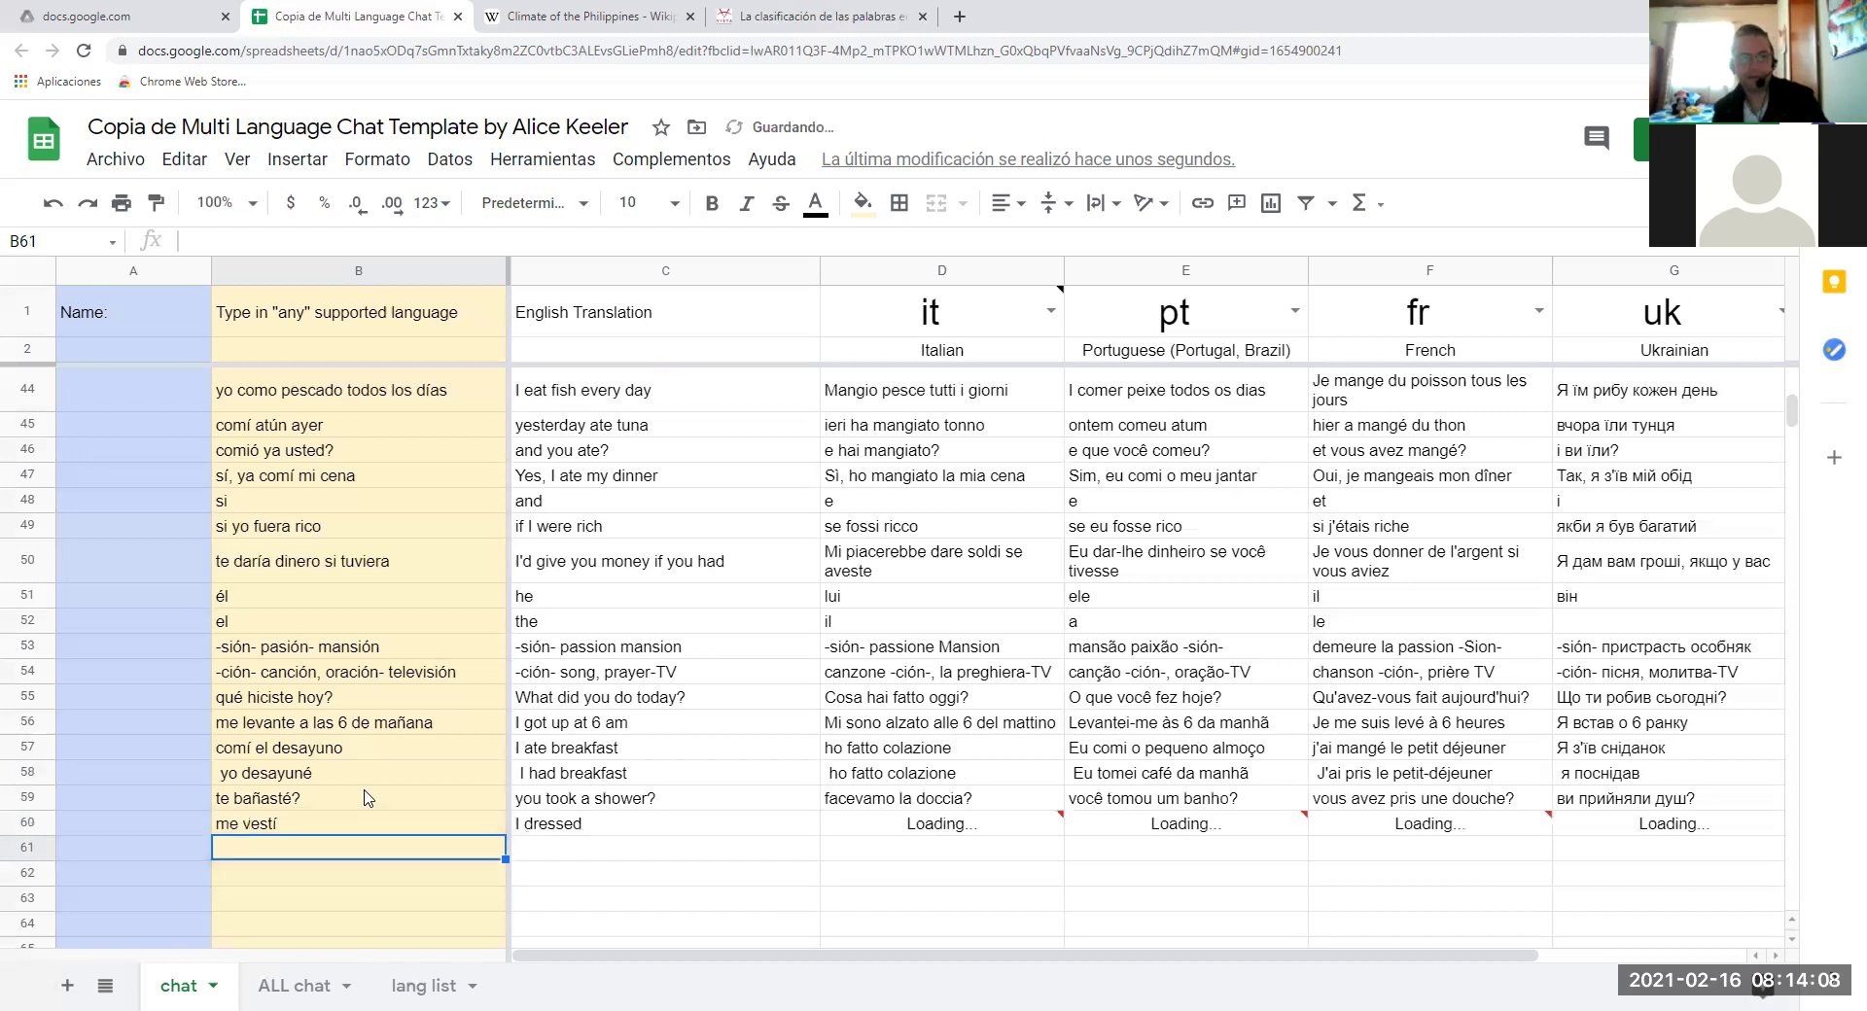
# Enter the phrase "desayuné pan con leche" in cell B61 for translation.
pyautogui.write('d')
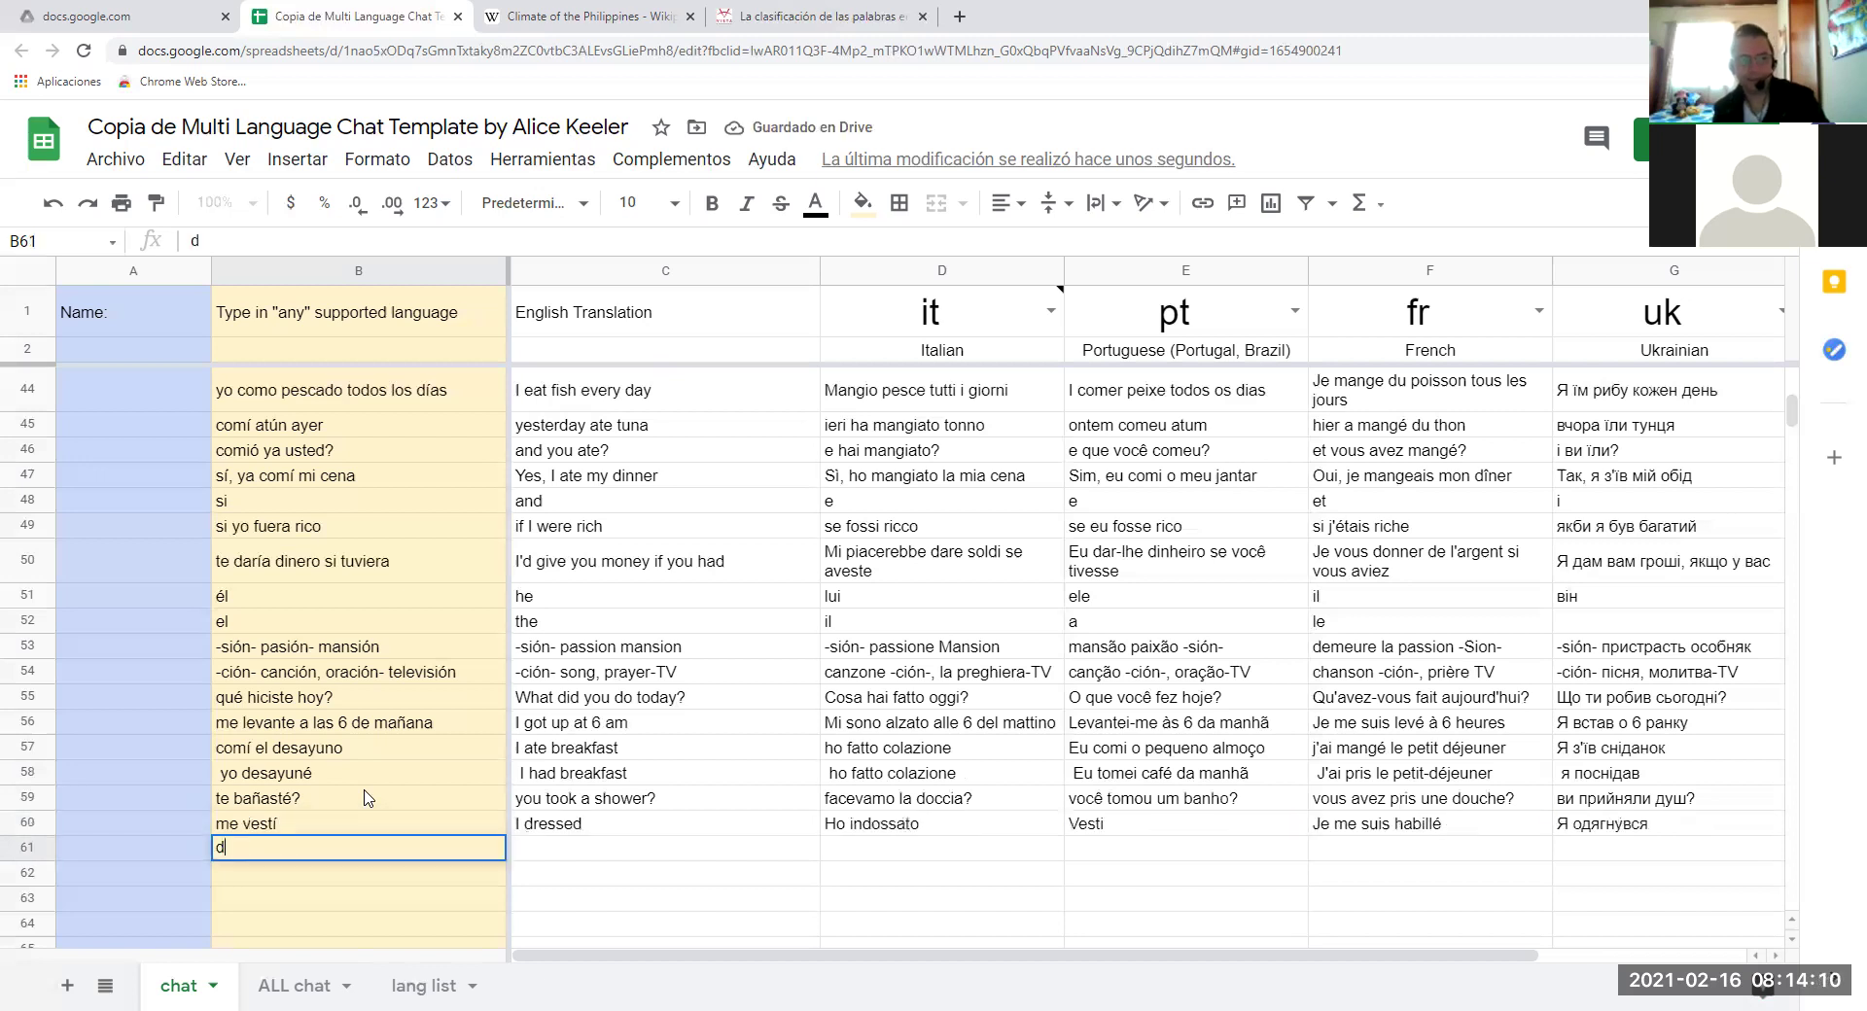
pyautogui.write('esayu')
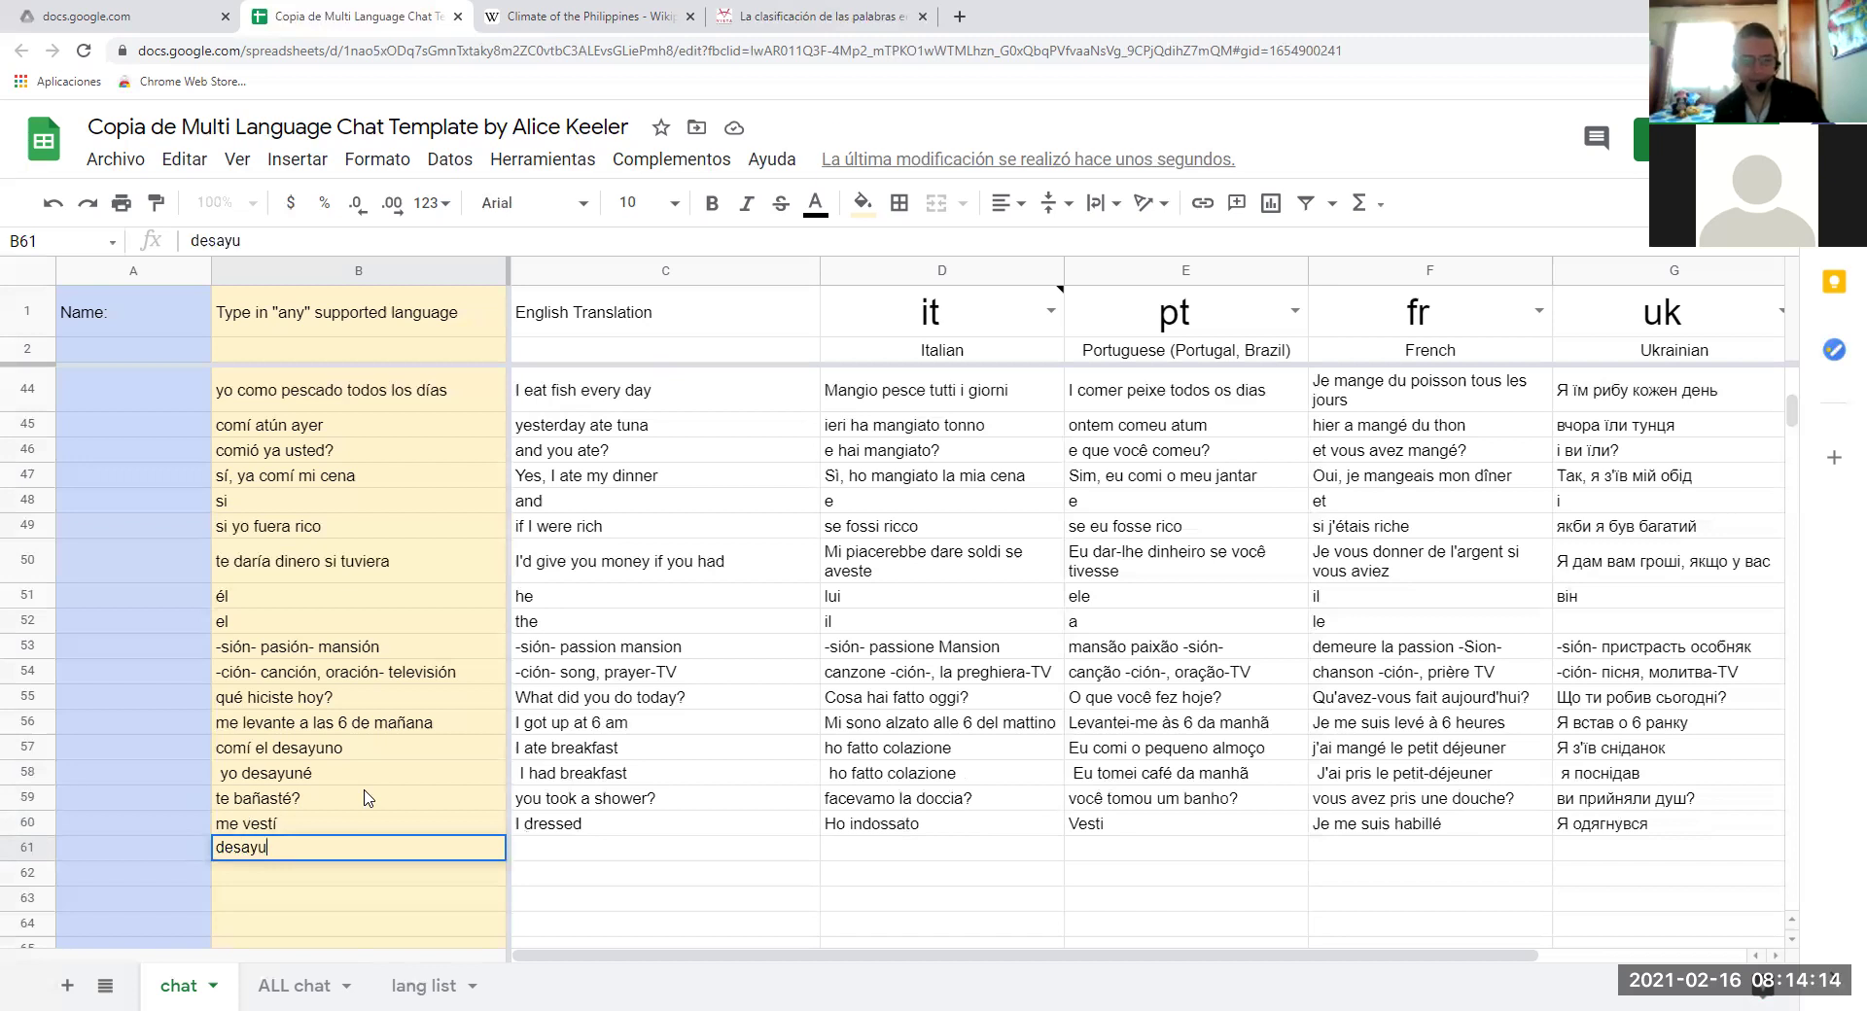
pyautogui.write('né pan')
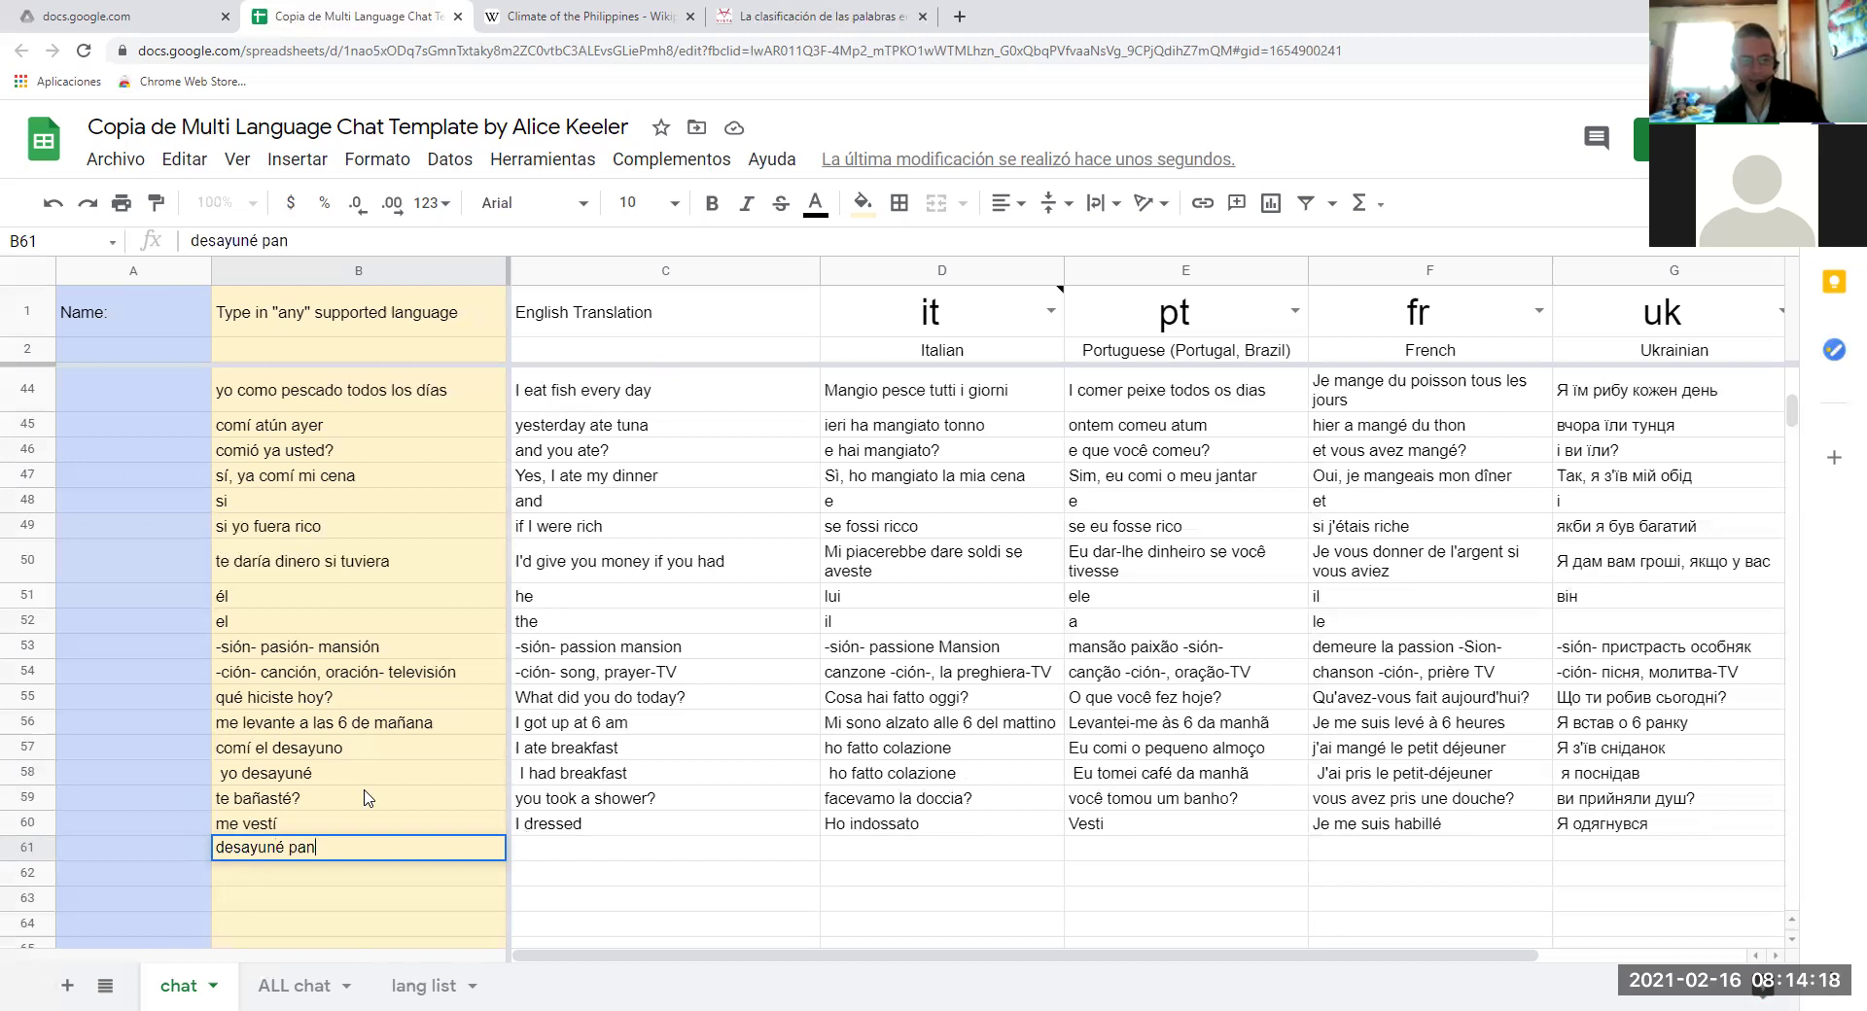
pyautogui.write(' con leche')
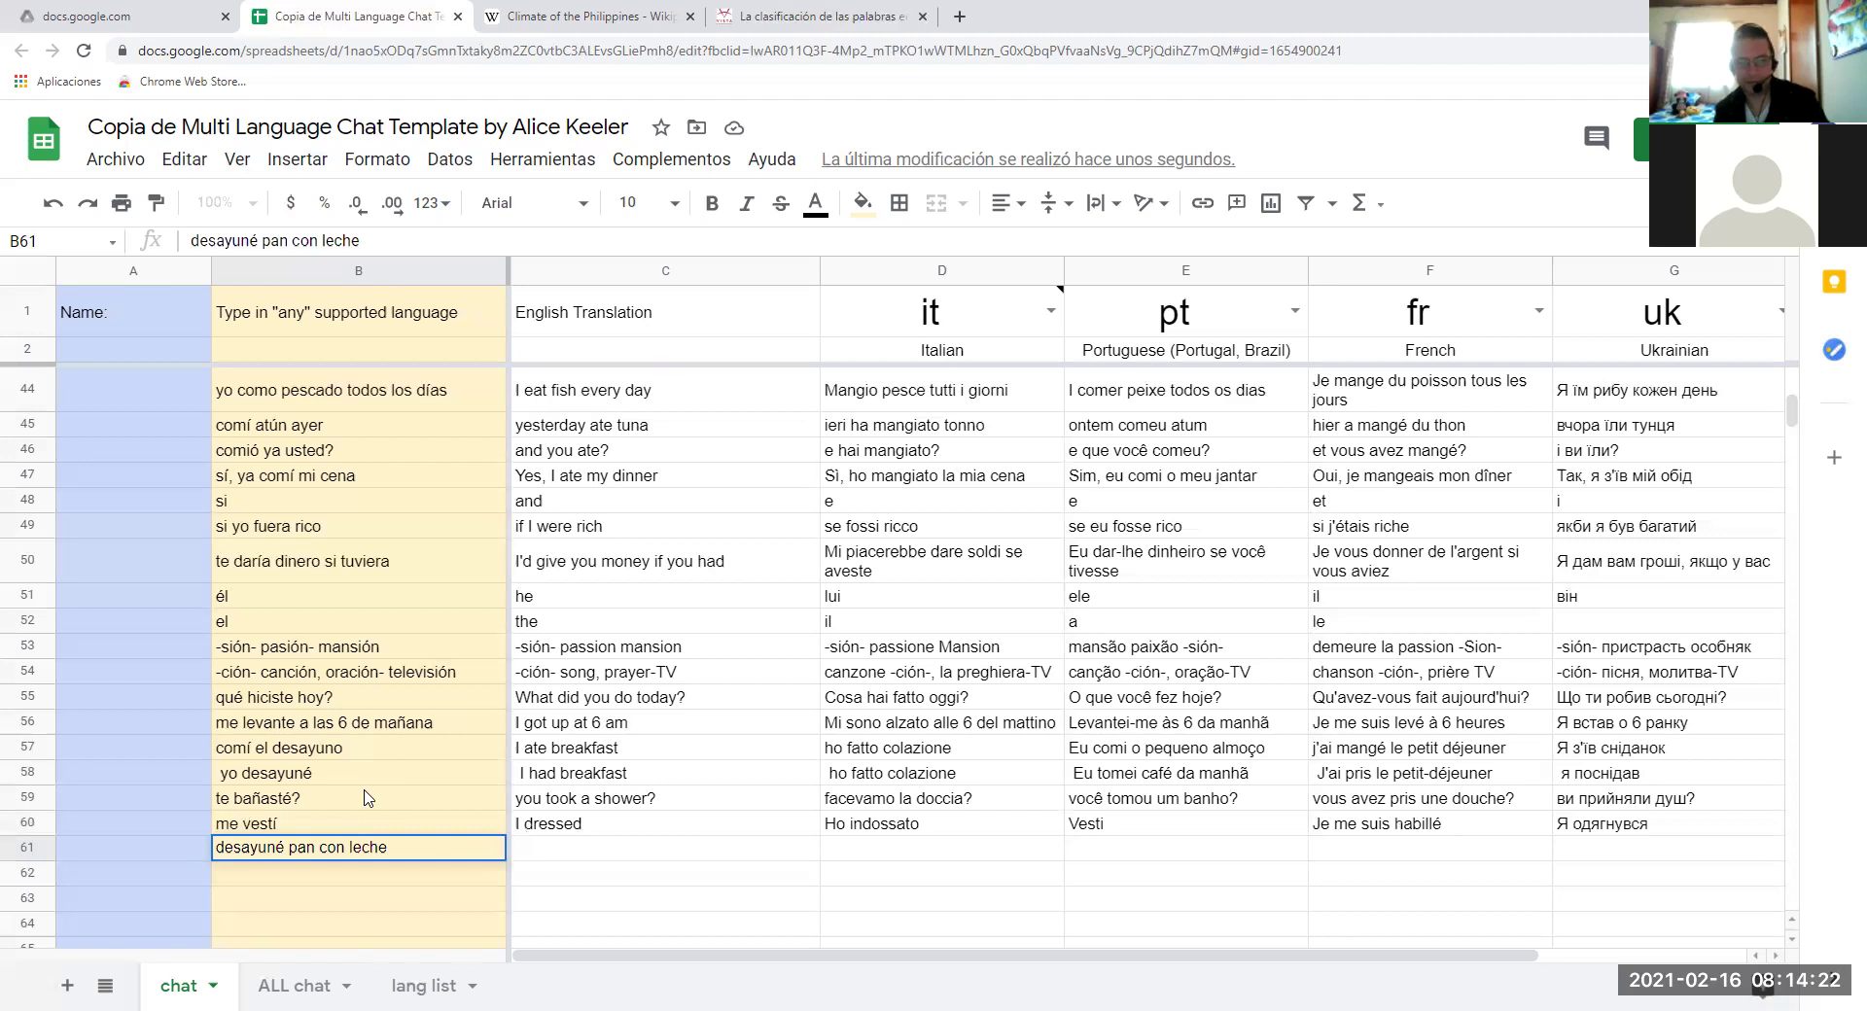
pyautogui.press('Return')
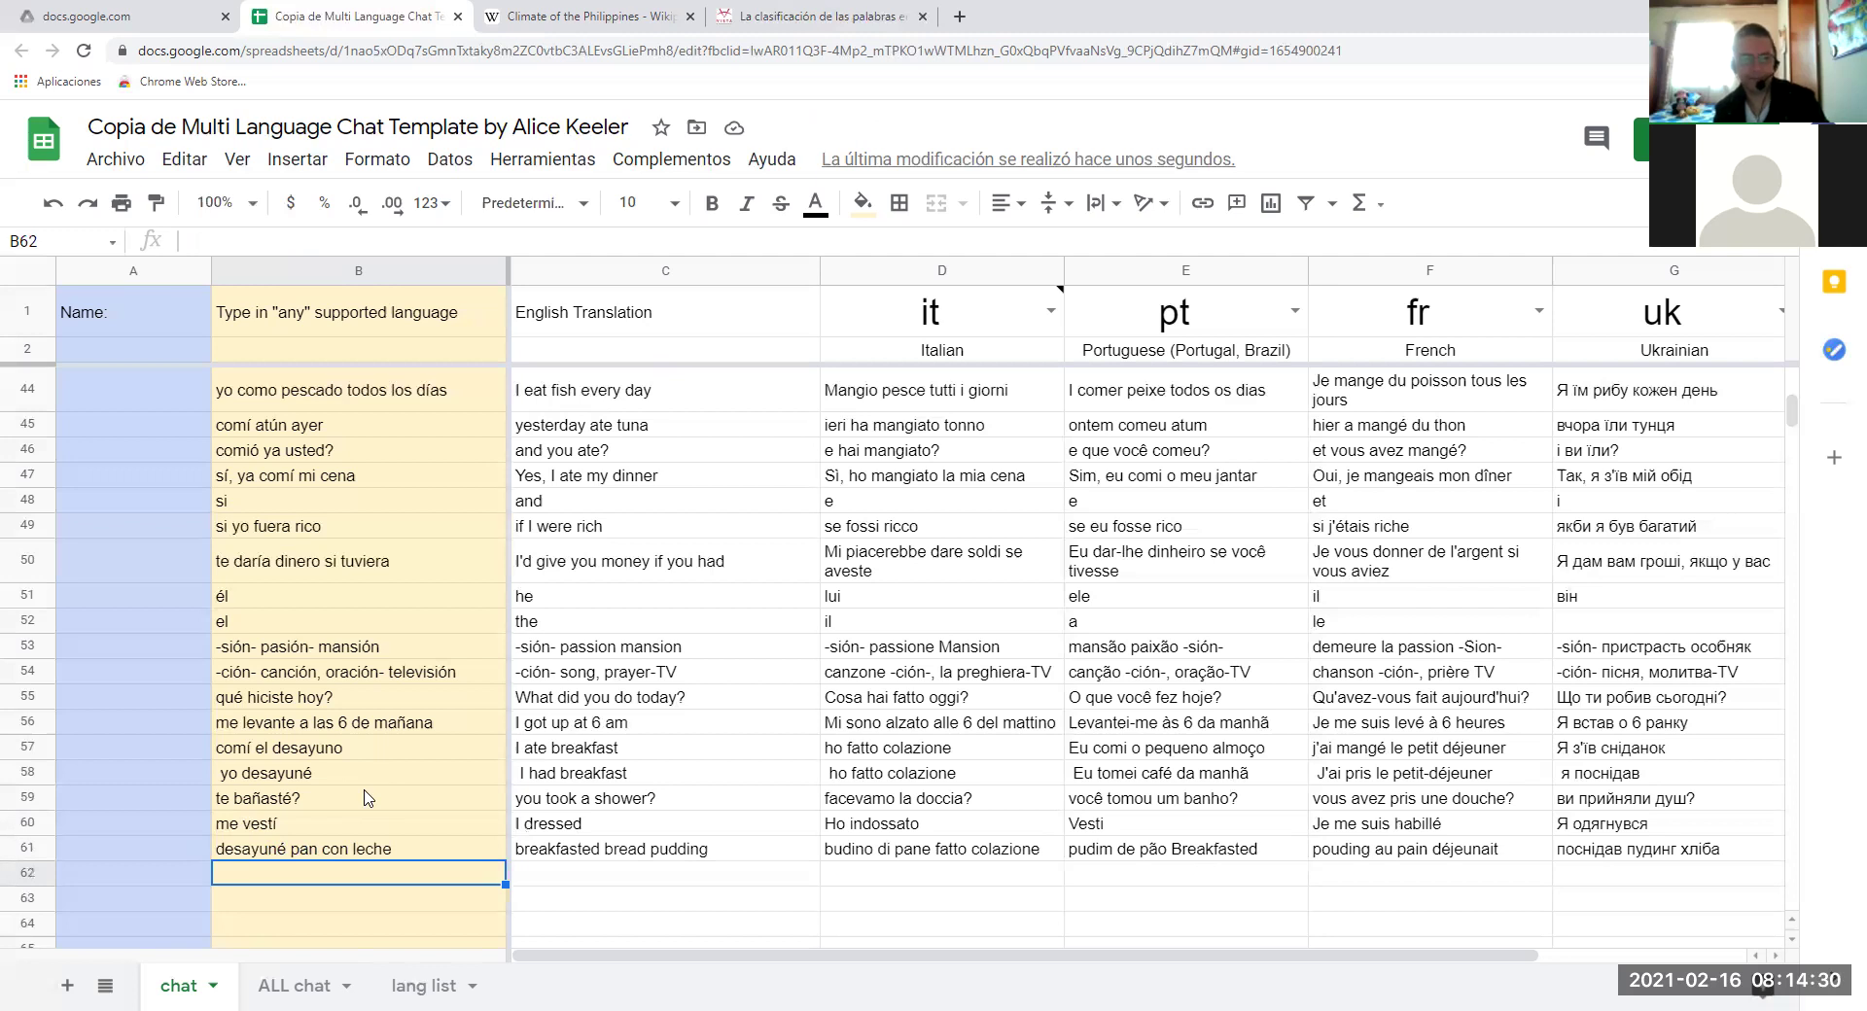
# Enter the phrase "me tomar café temprano sin leche" in cell B62 for translation.
pyautogui.write('me tomar ')
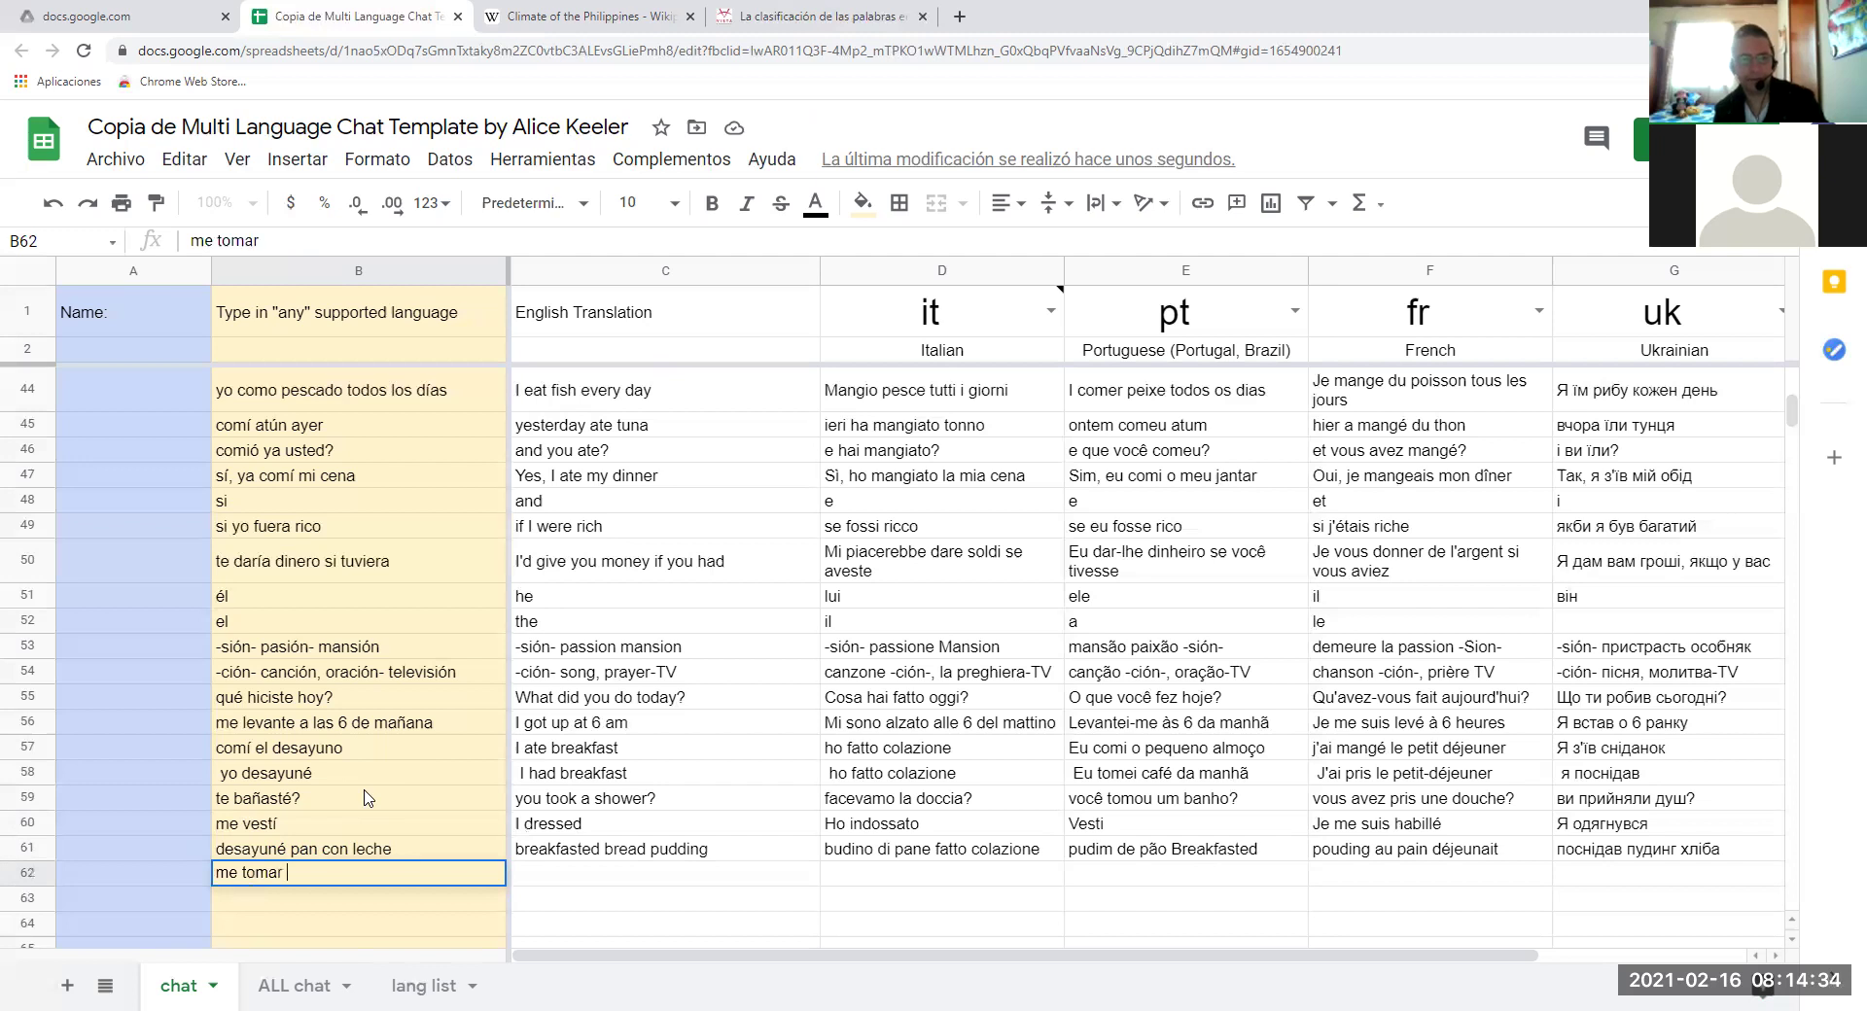
pyautogui.write('café tempra')
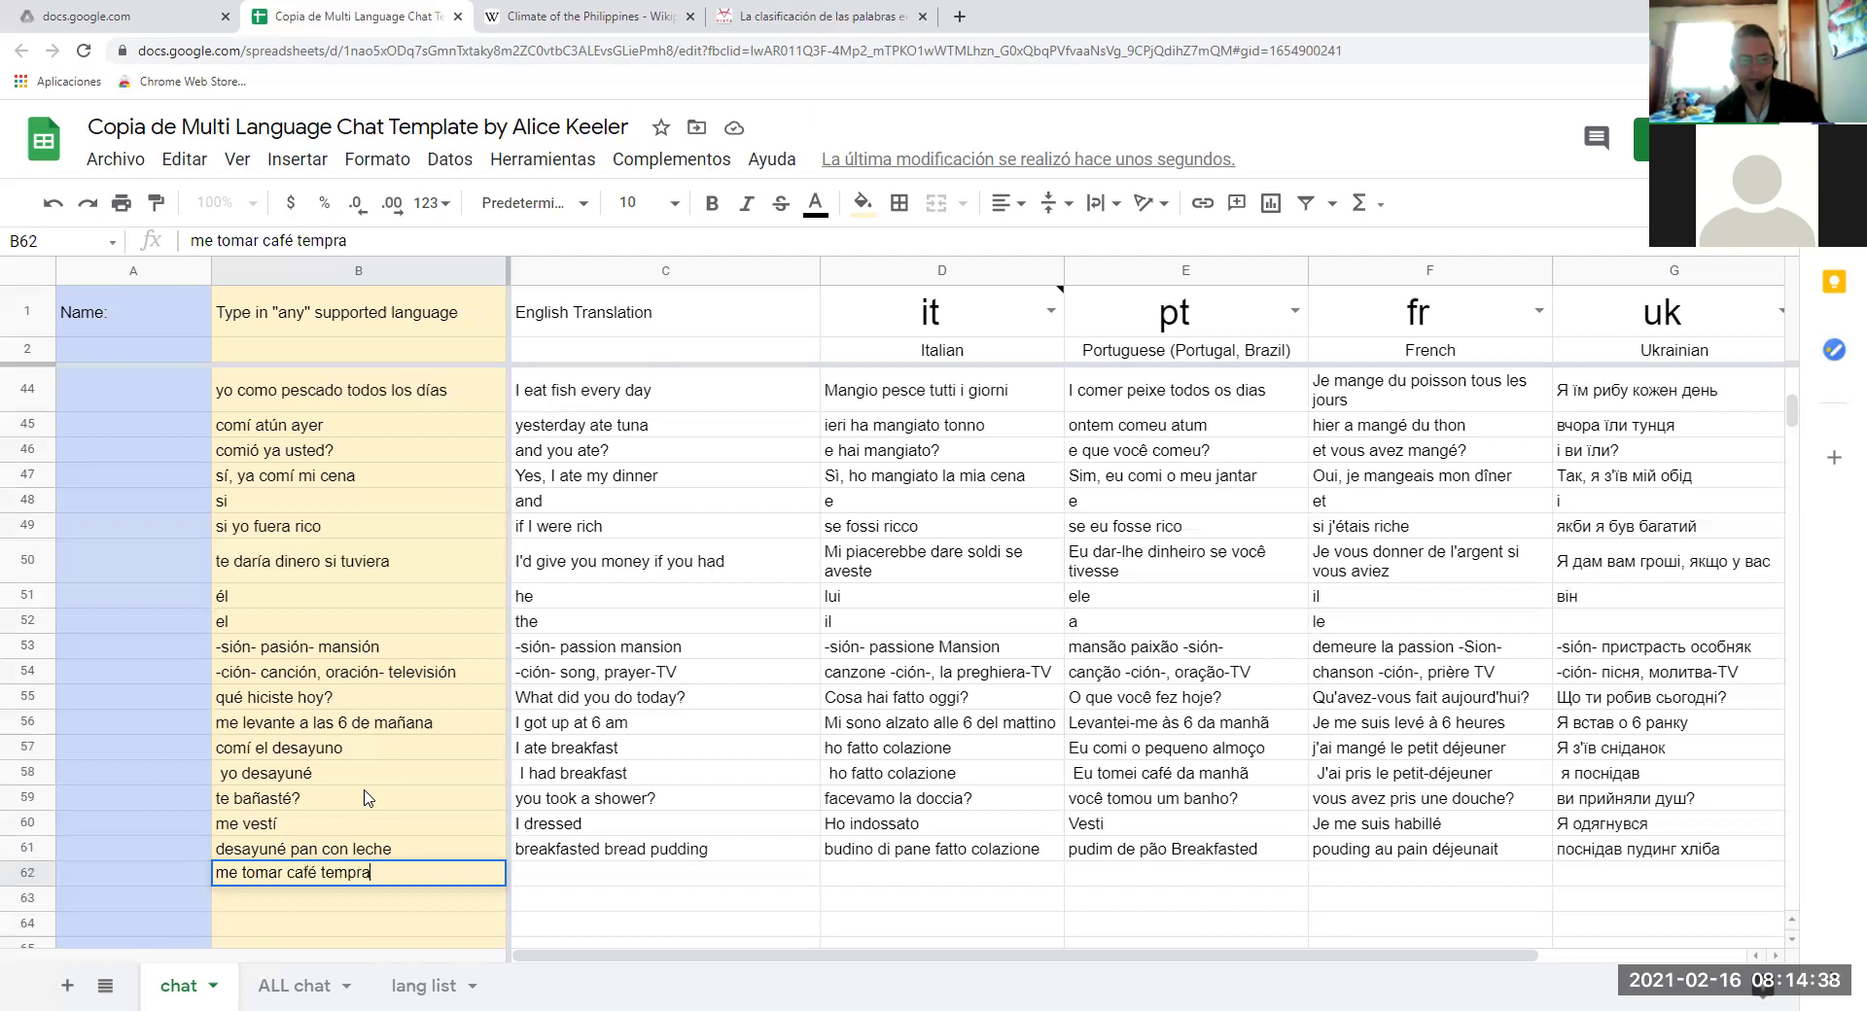
pyautogui.write('no sin leche')
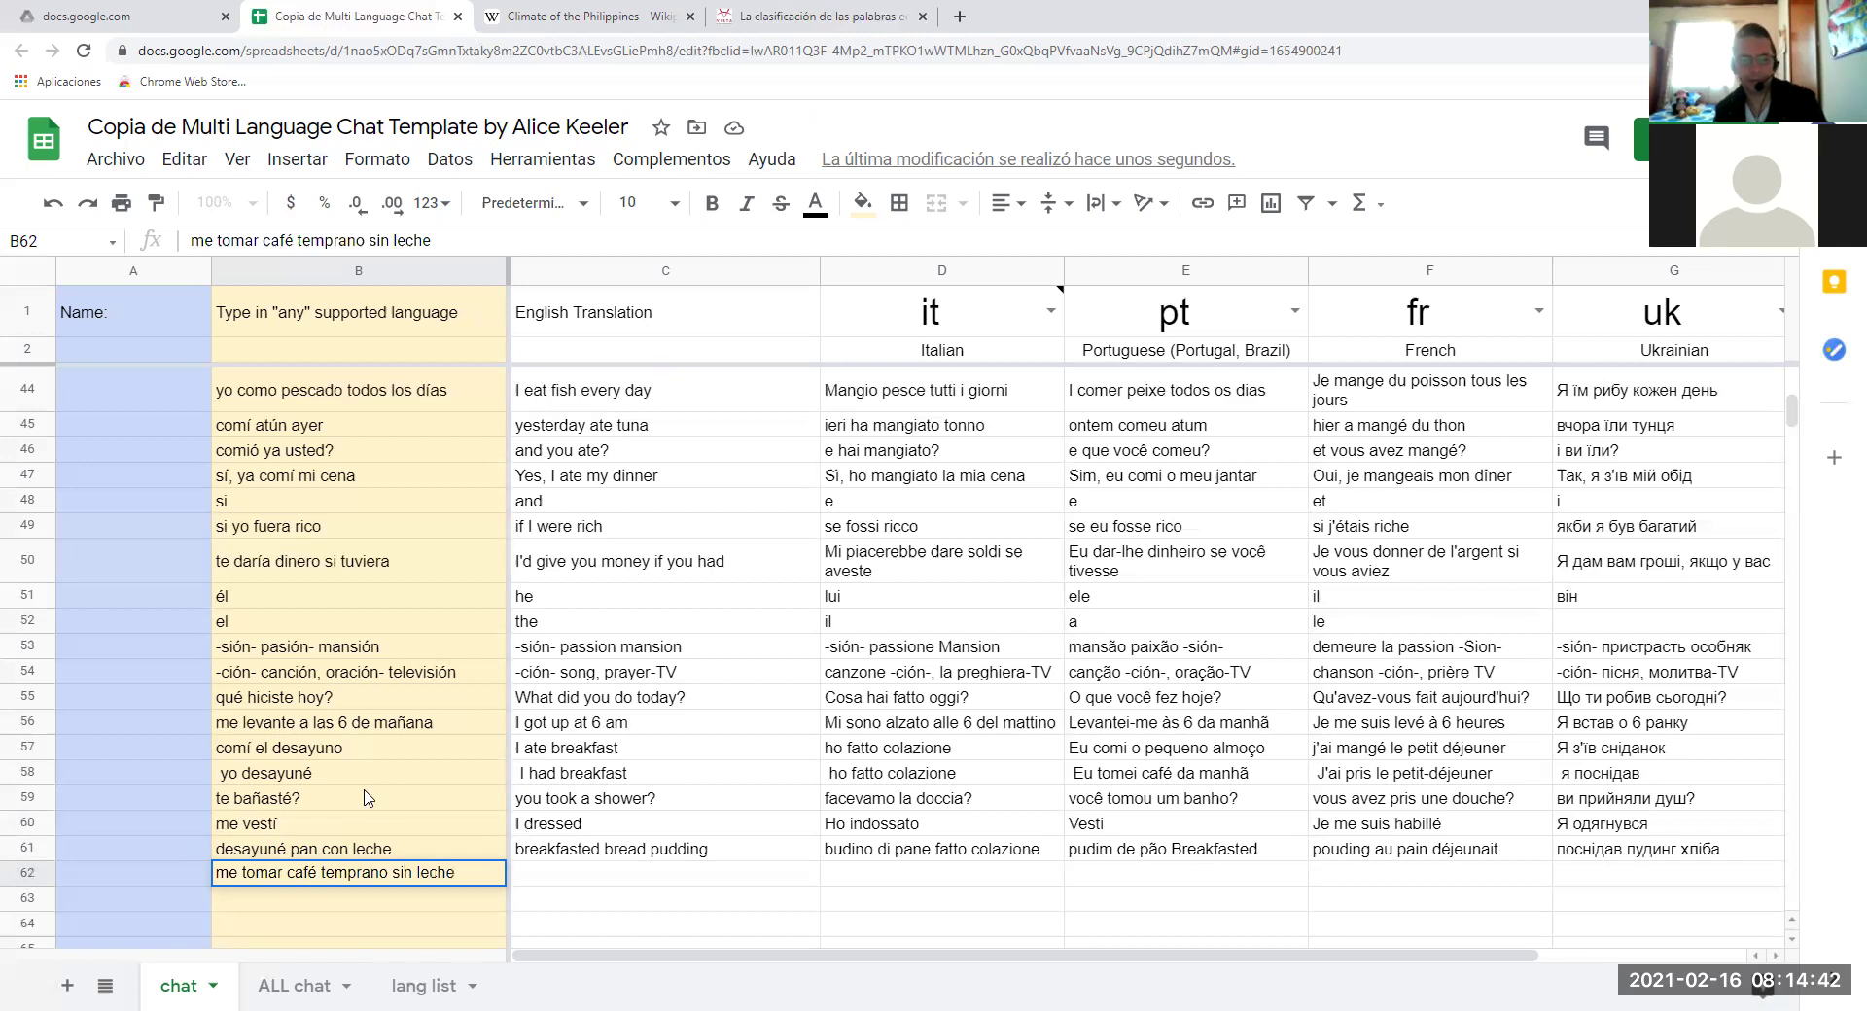
pyautogui.press('Return')
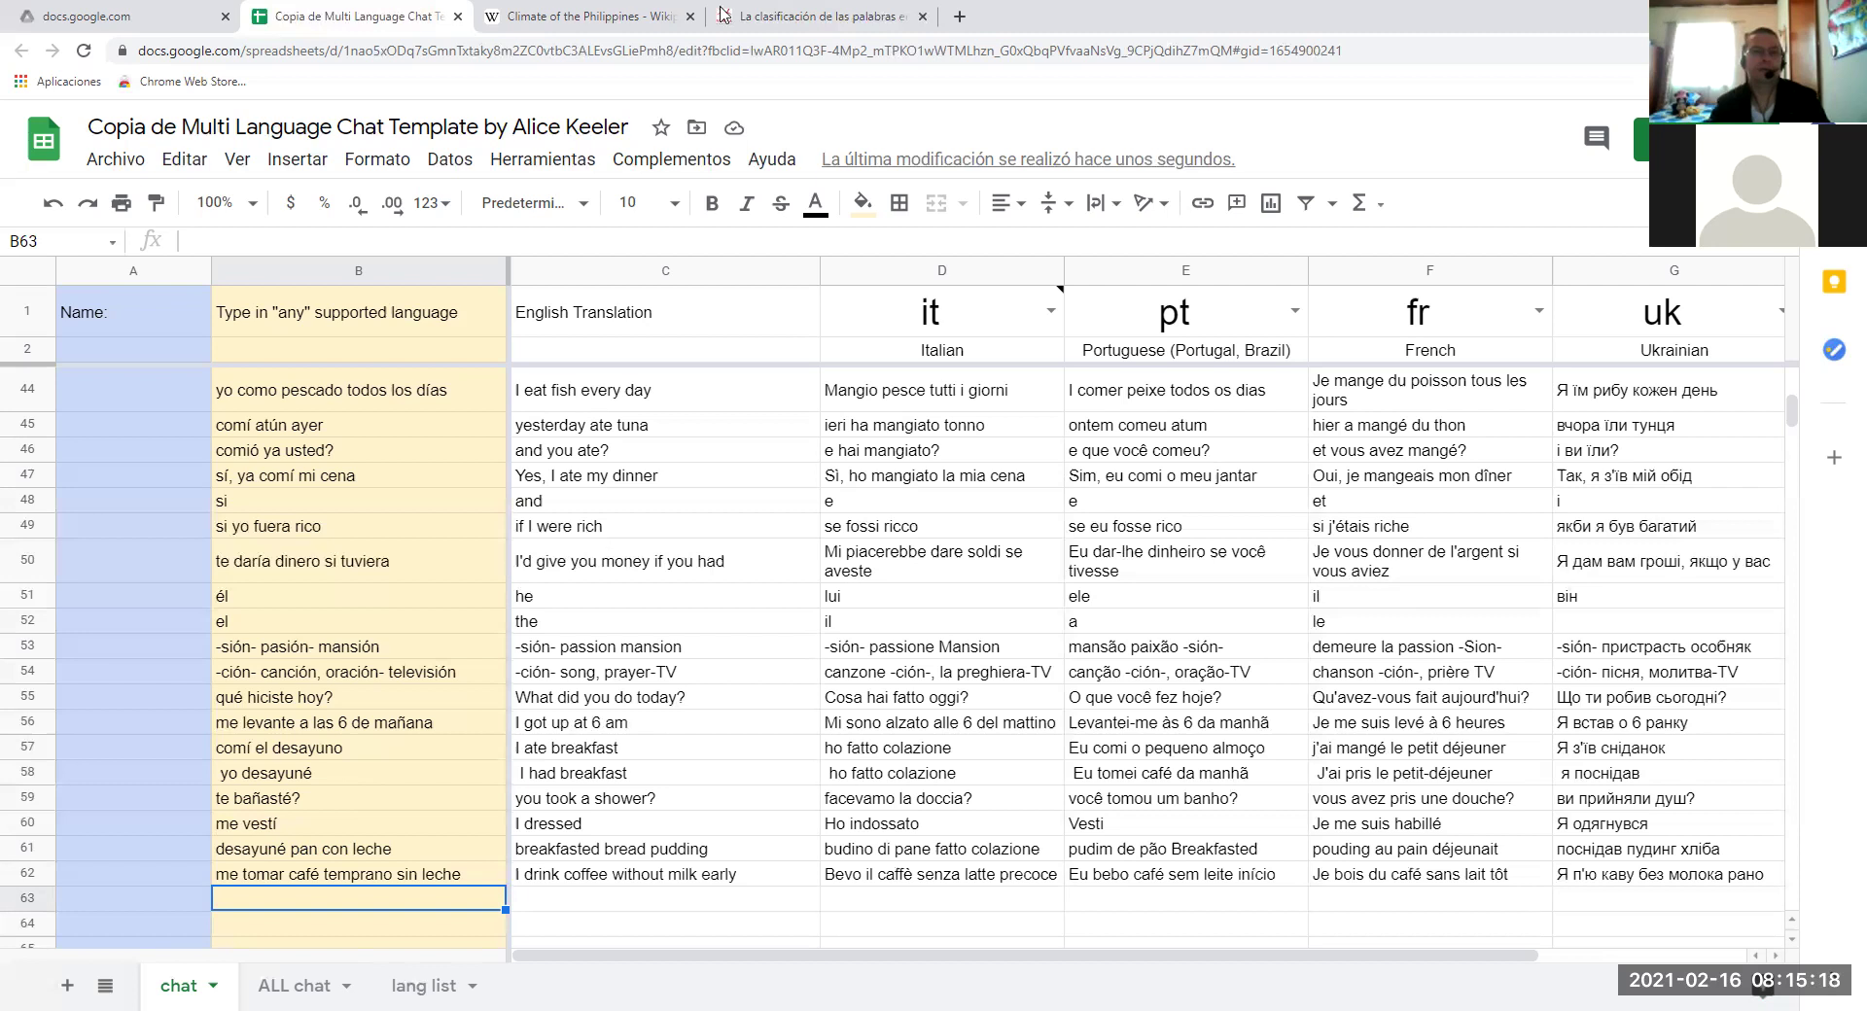
# Switch to the Spanish word classification article and copy the first sentence under Agudas, including its examples cantar, razón and sofá.
pyautogui.click(790, 18)
pyautogui.scroll(-7, 1242, 526)
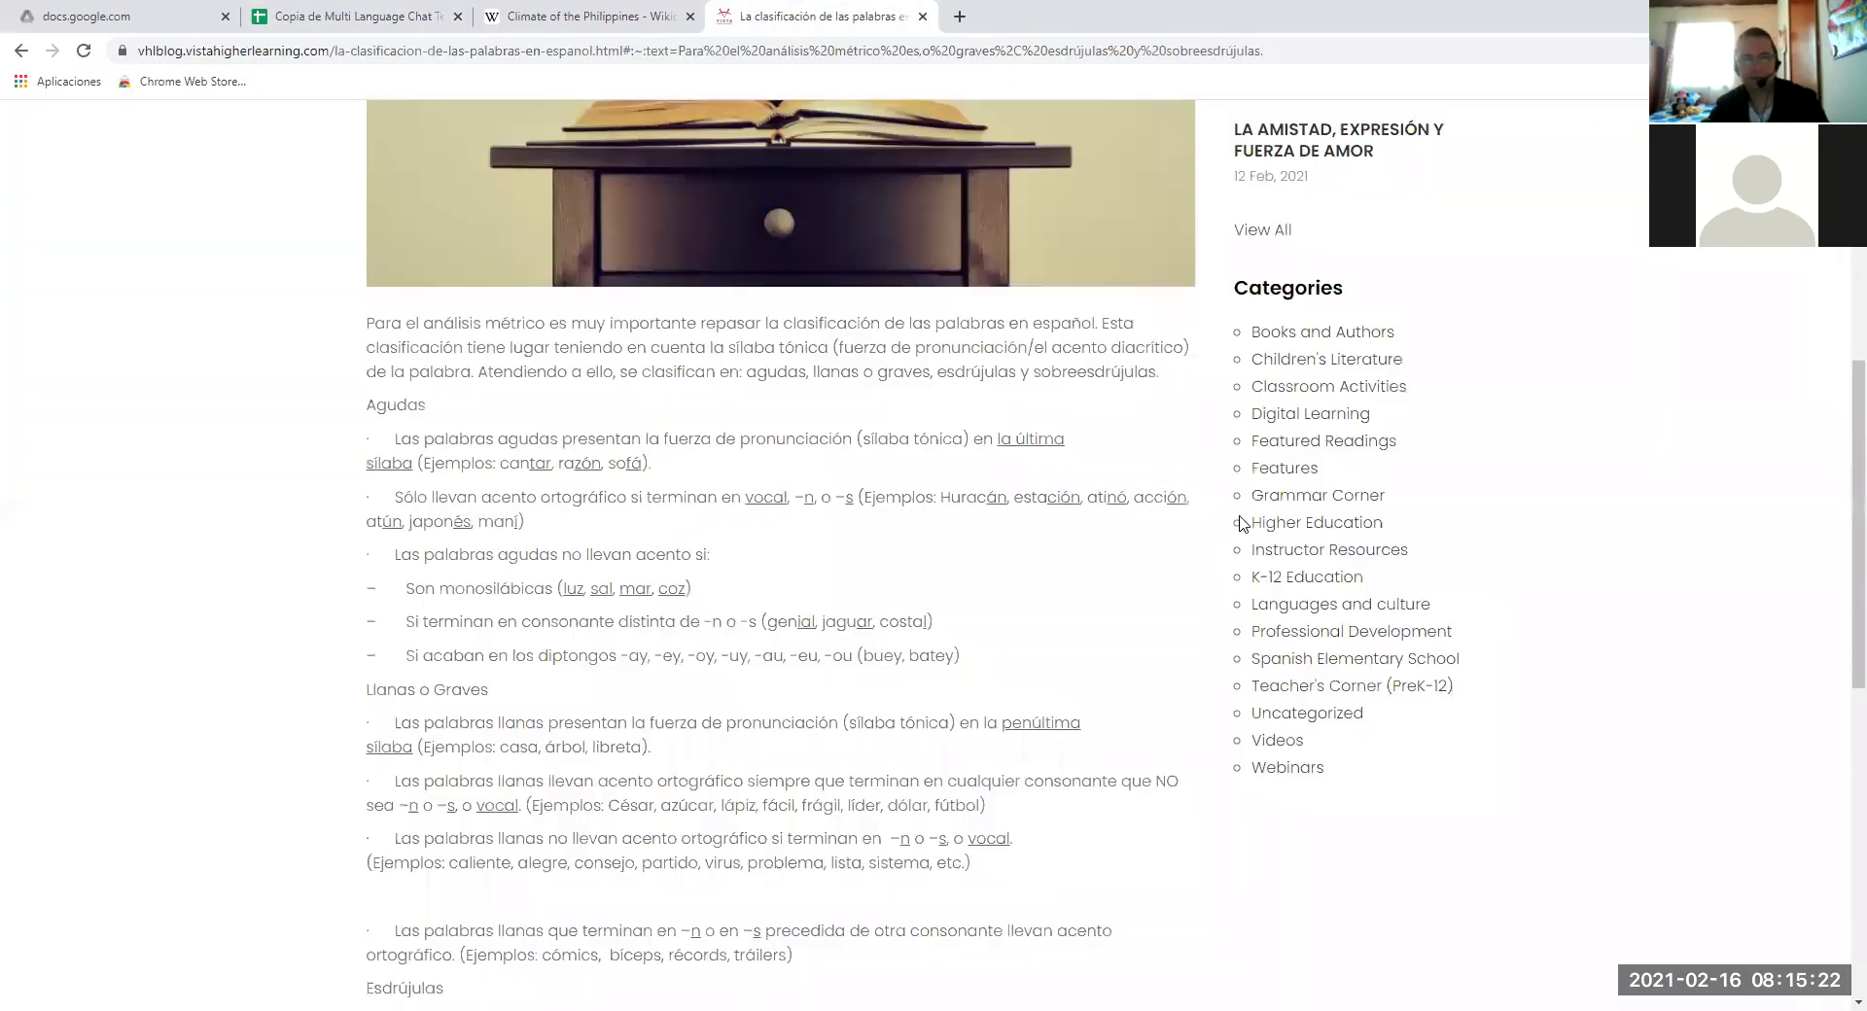
pyautogui.scroll(-3, 1241, 525)
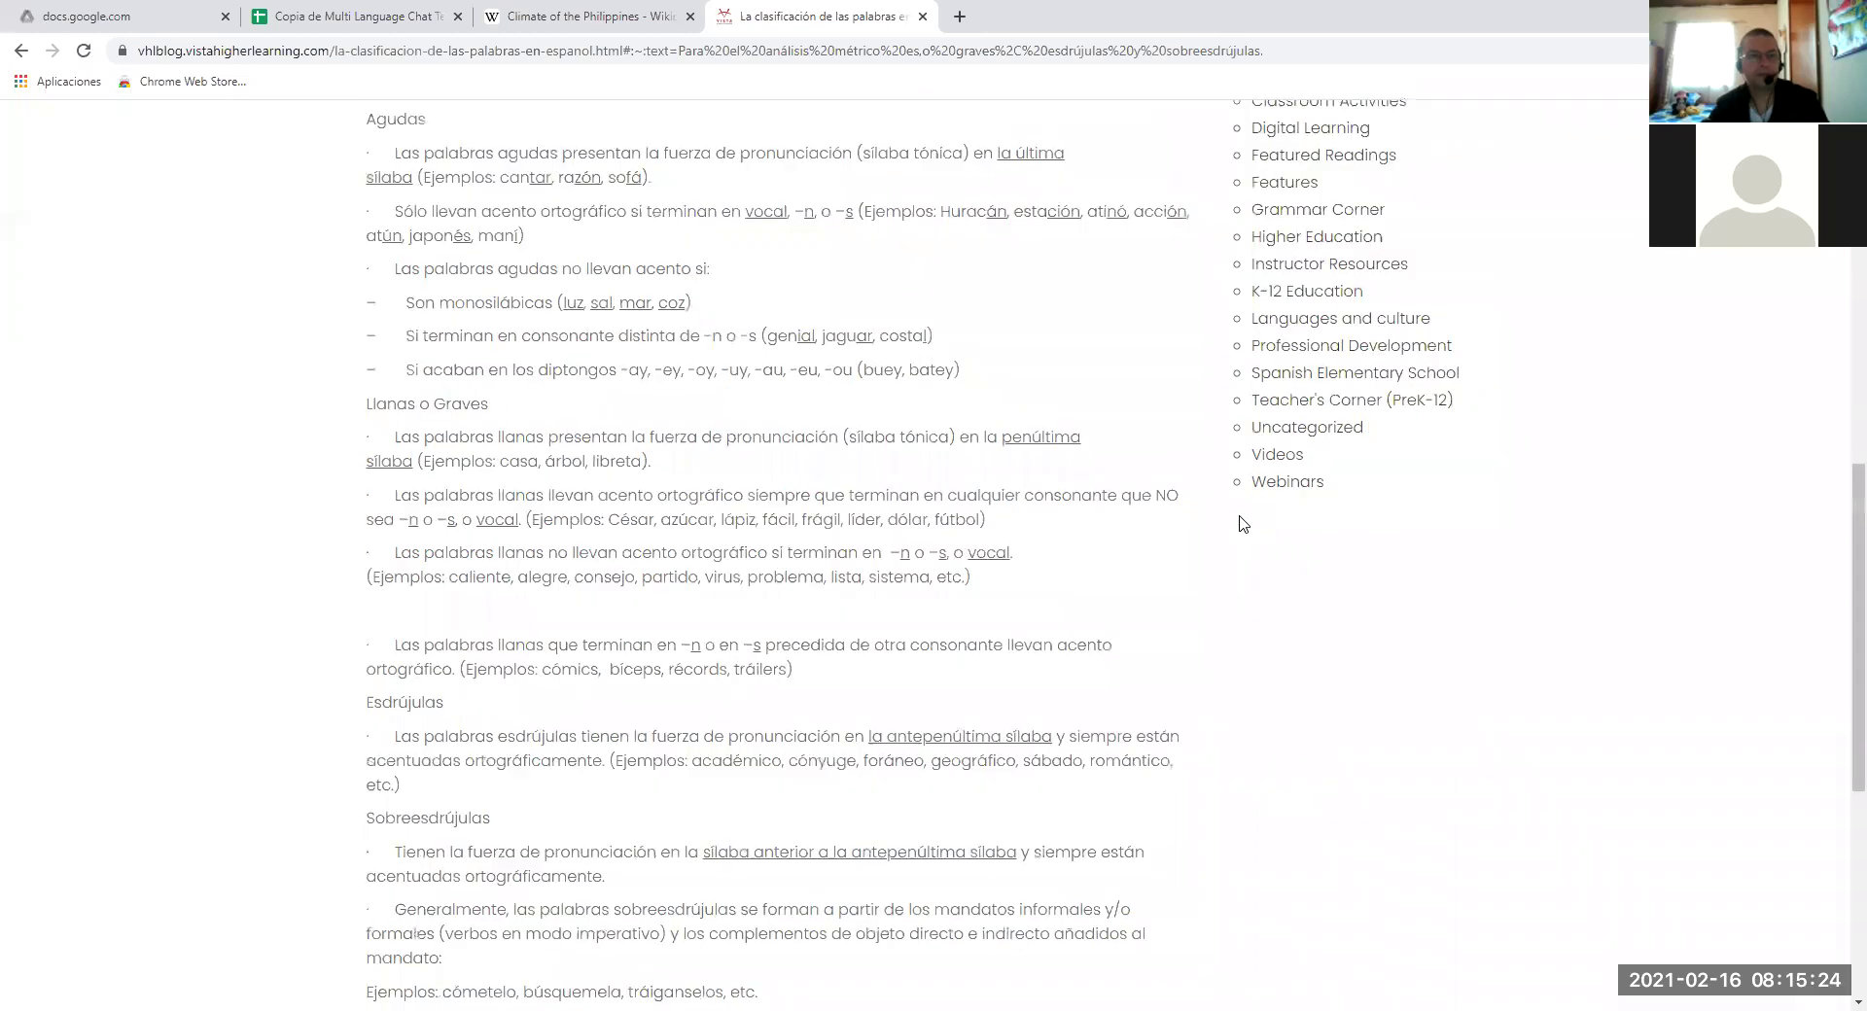
pyautogui.scroll(1, 1240, 525)
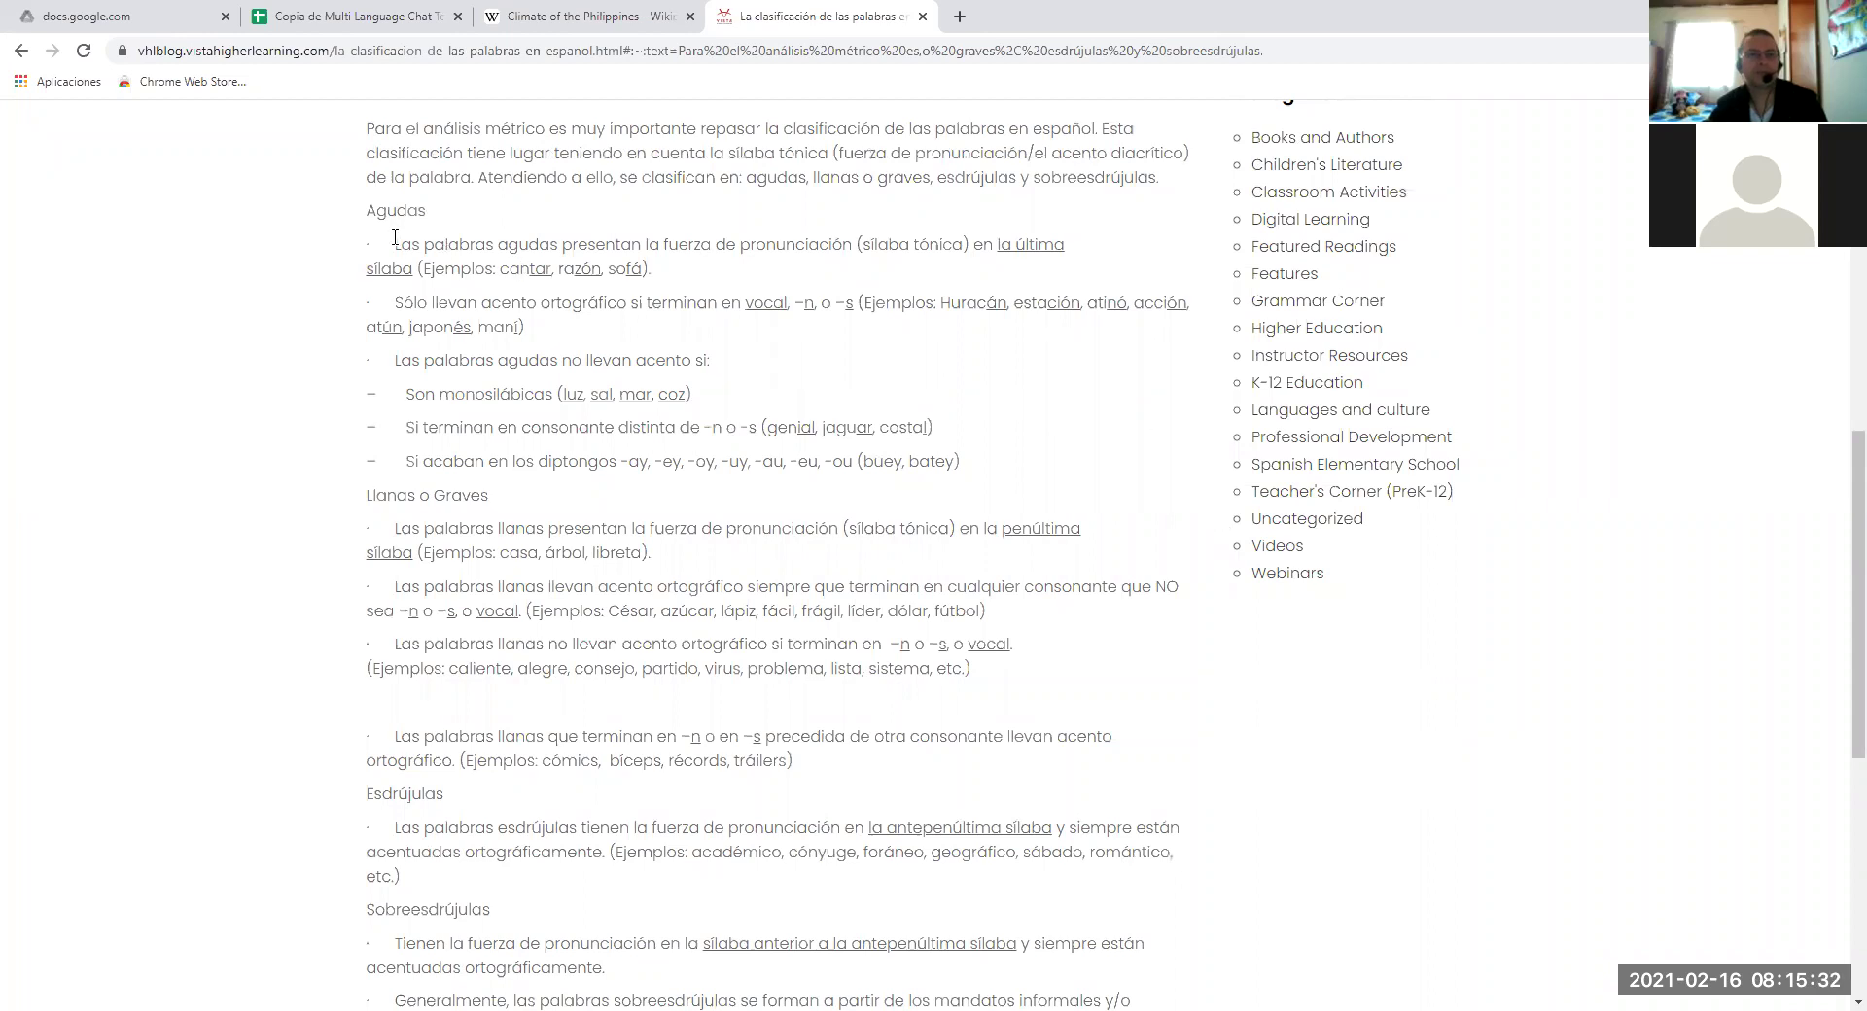
pyautogui.moveTo(391, 238); pyautogui.dragTo(650, 274)
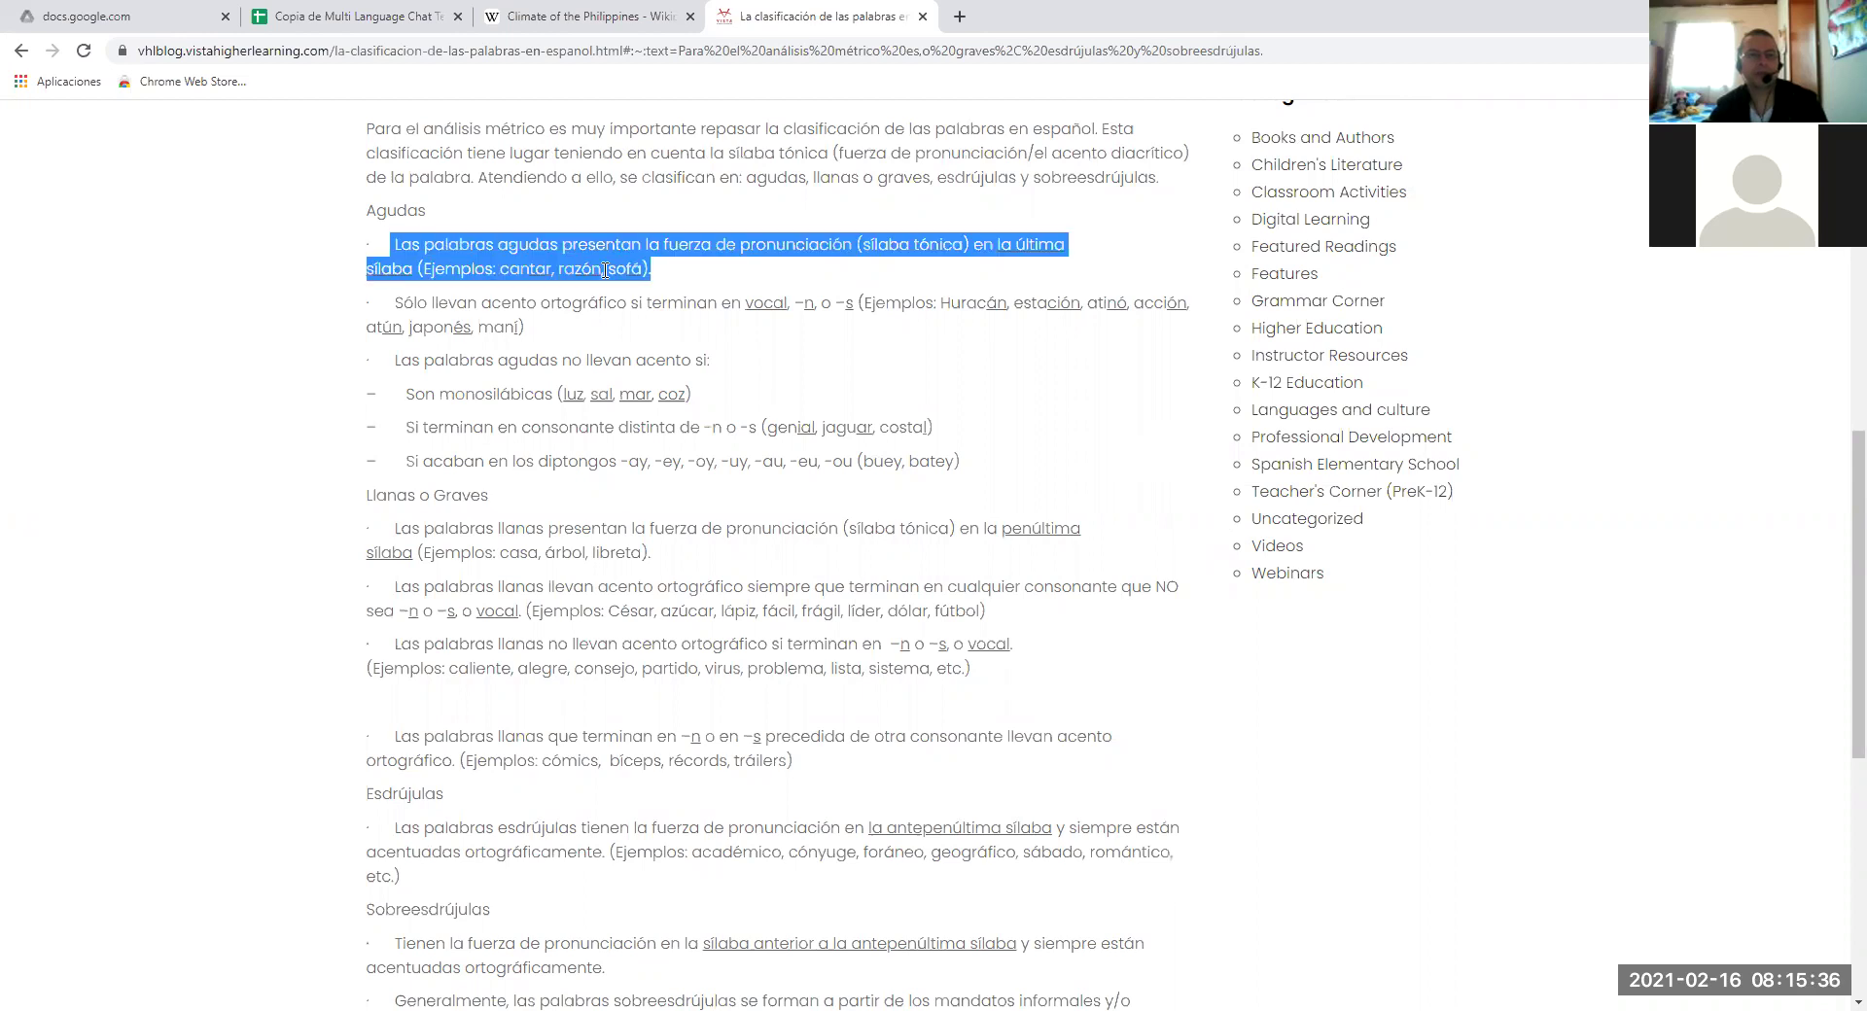
pyautogui.rightClick(603, 273)
pyautogui.press('Down')
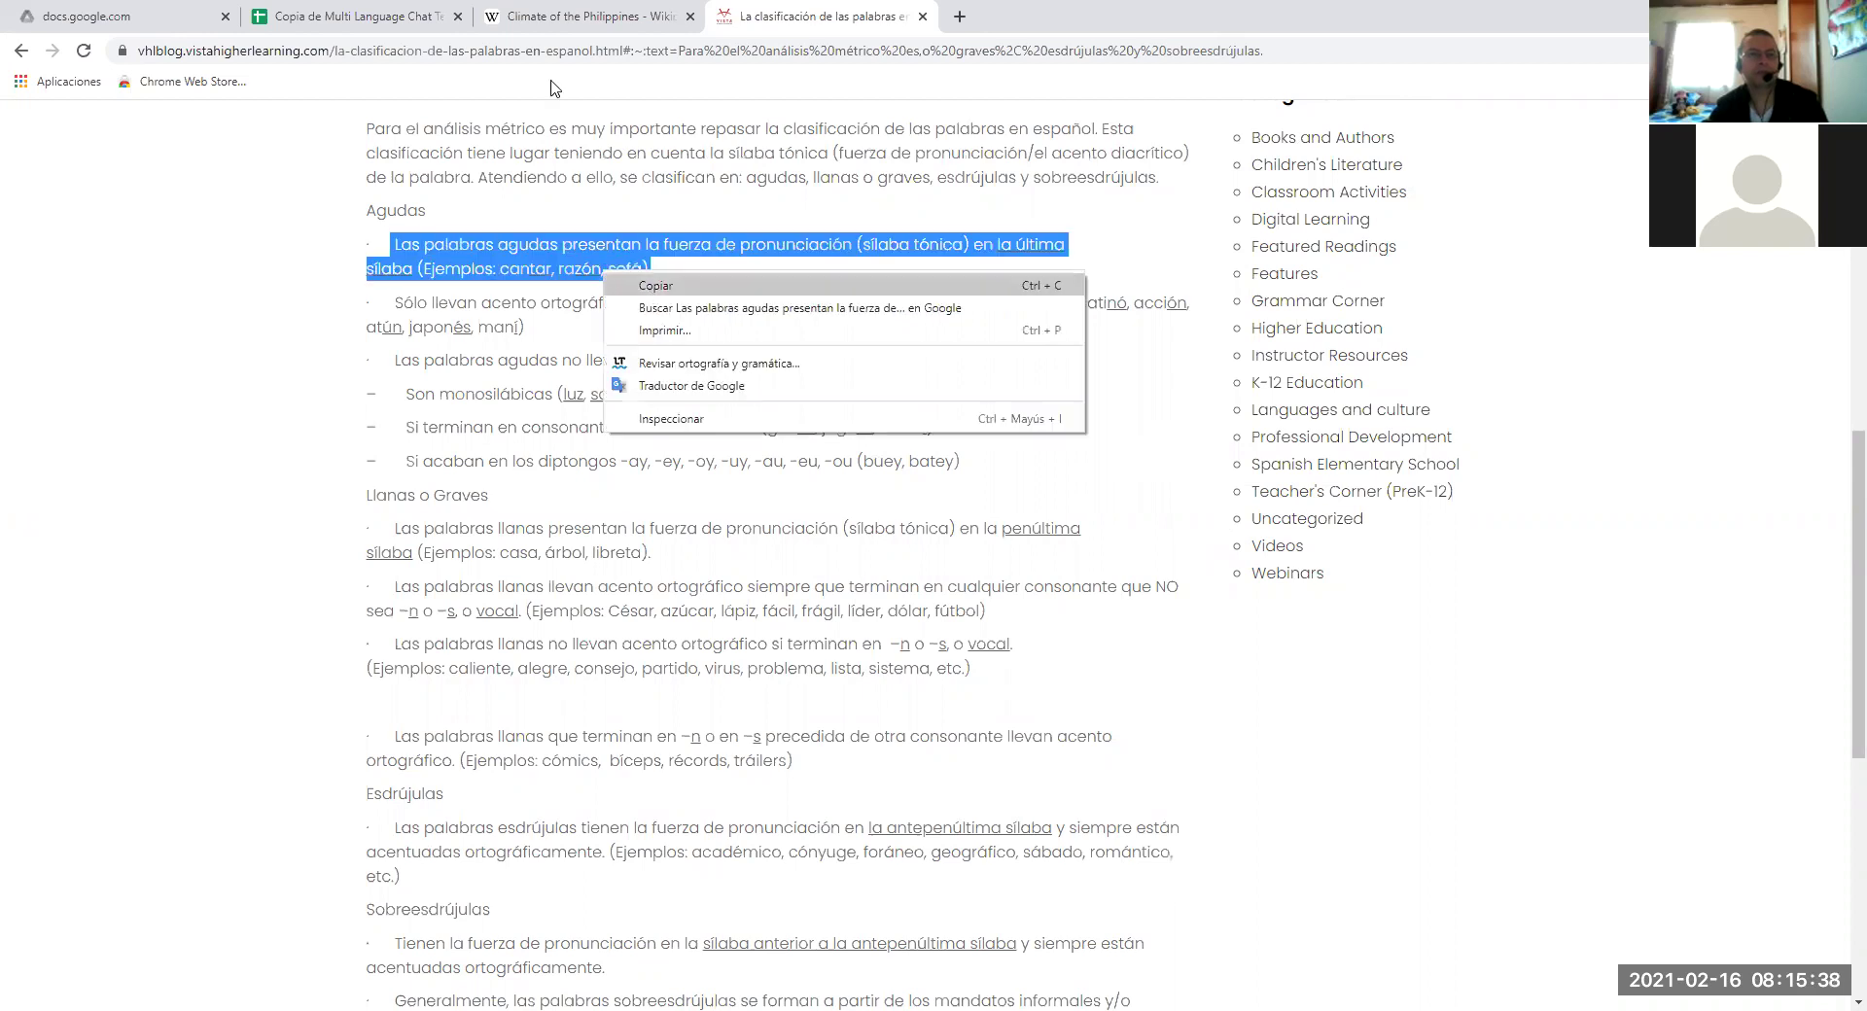
pyautogui.press('Return')
# Return to the chat sheet and try to paste the copied Agudas sentence into cell B63.
pyautogui.hotkey('ctrl', '2')
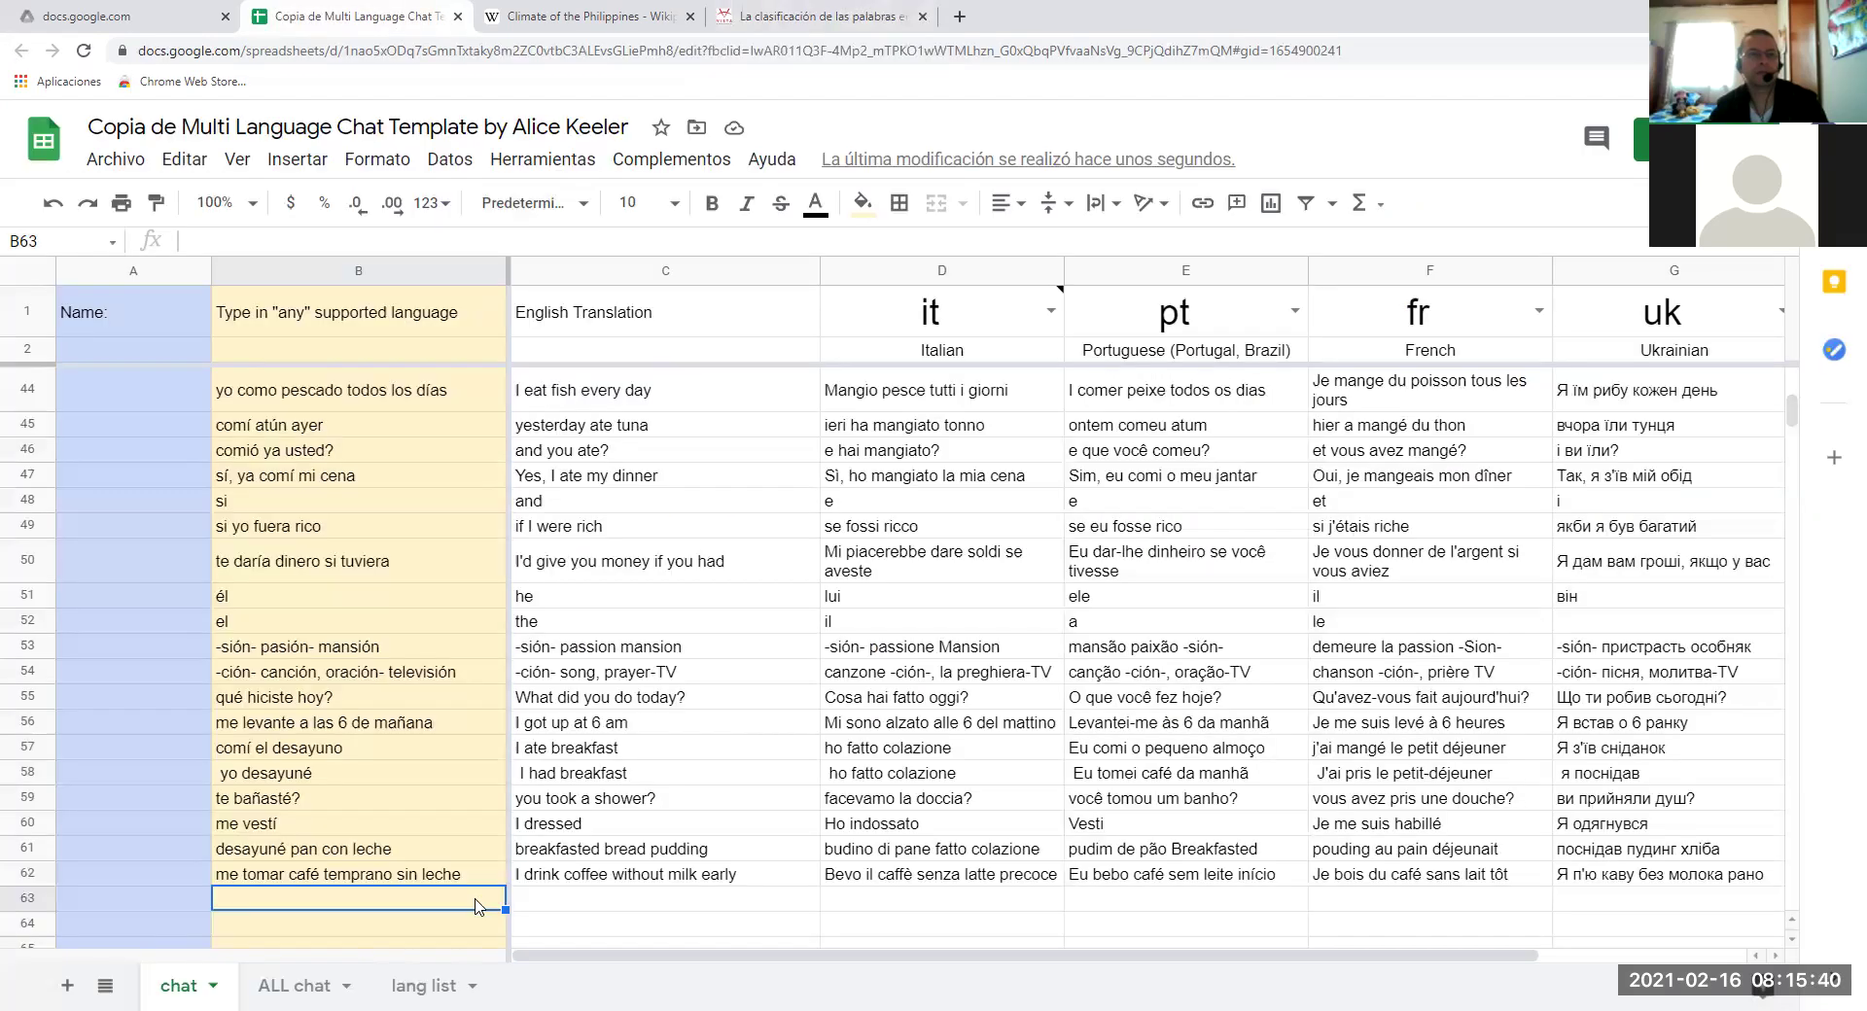
pyautogui.rightClick(477, 907)
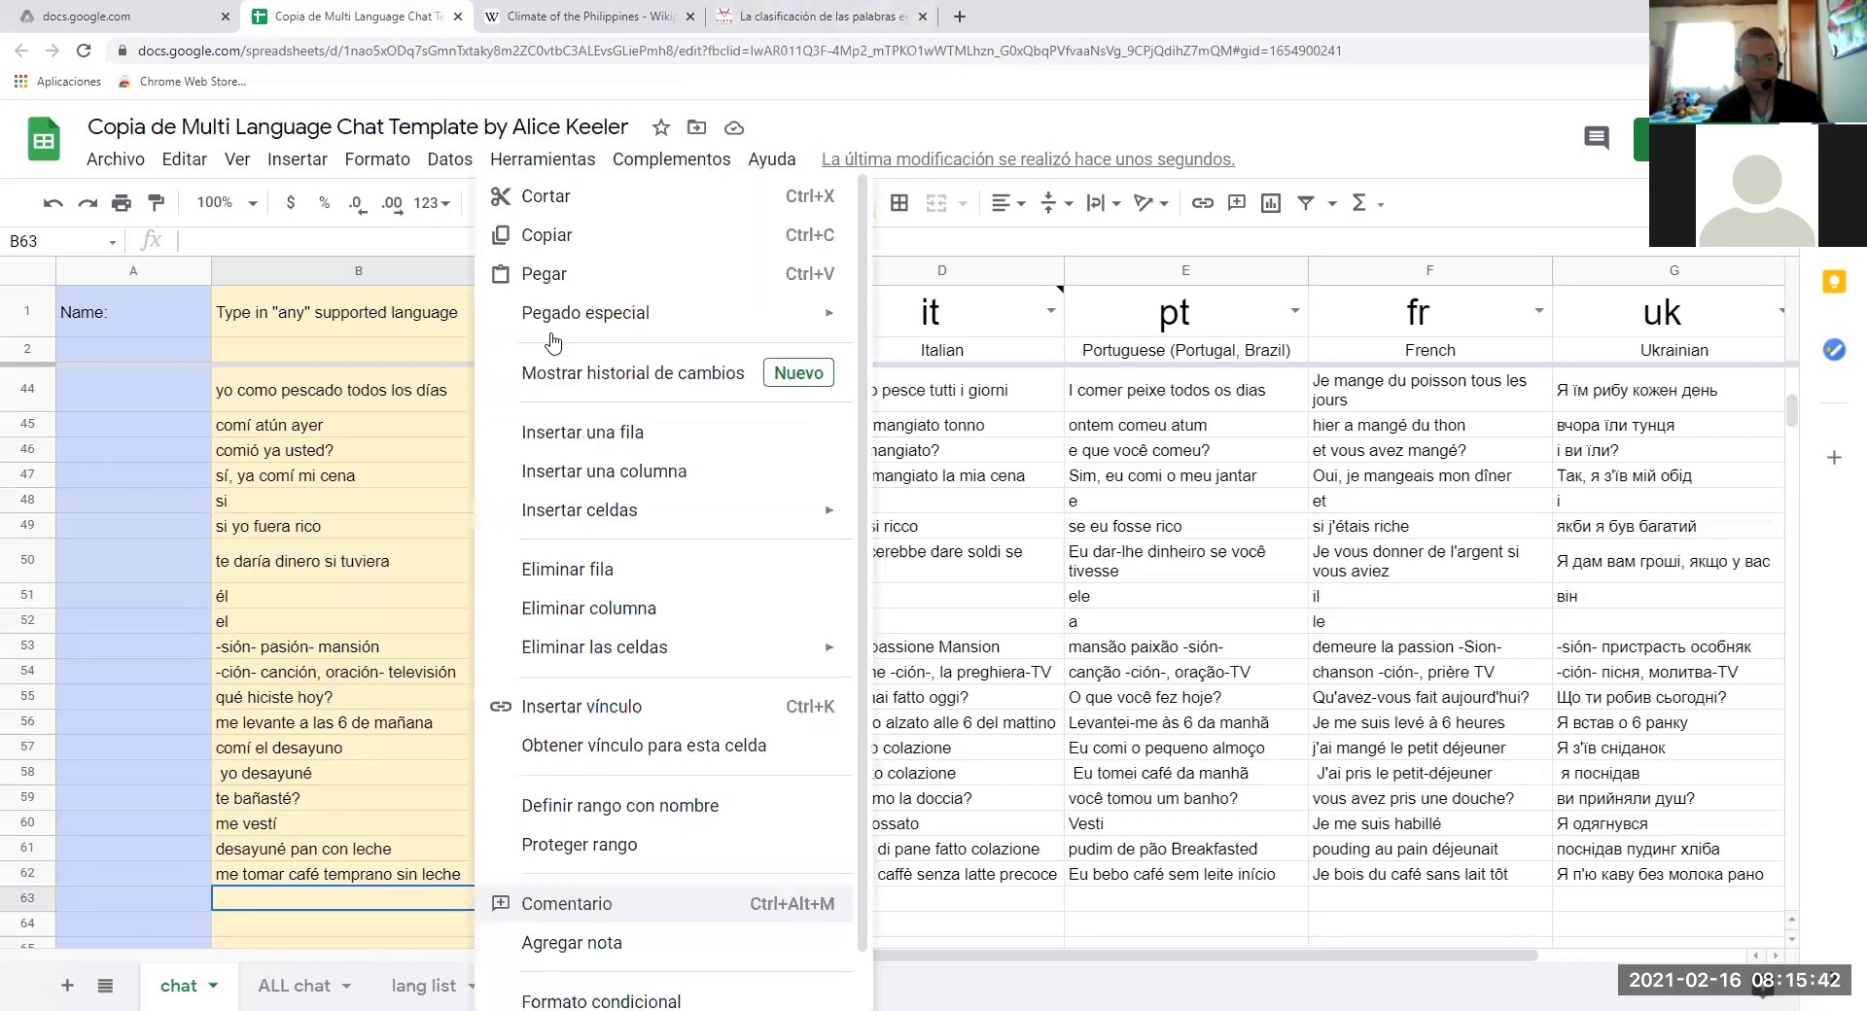
pyautogui.click(578, 233)
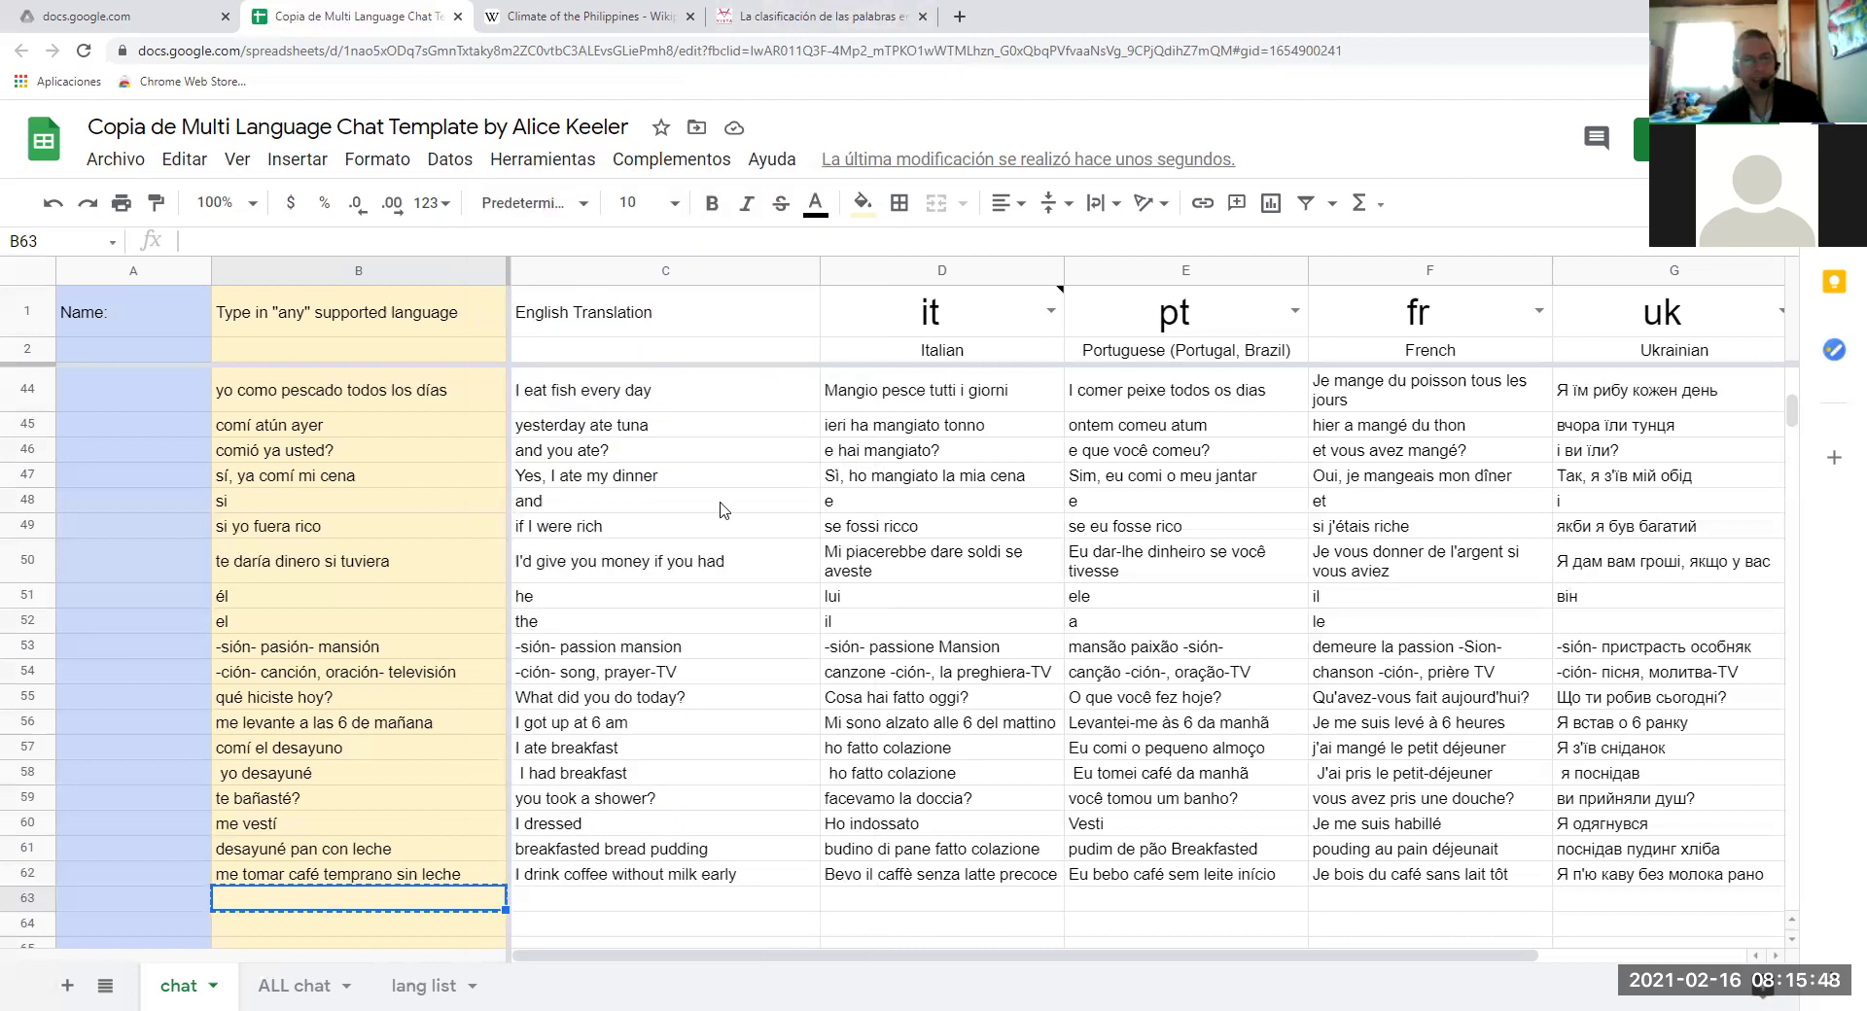
pyautogui.rightClick(383, 899)
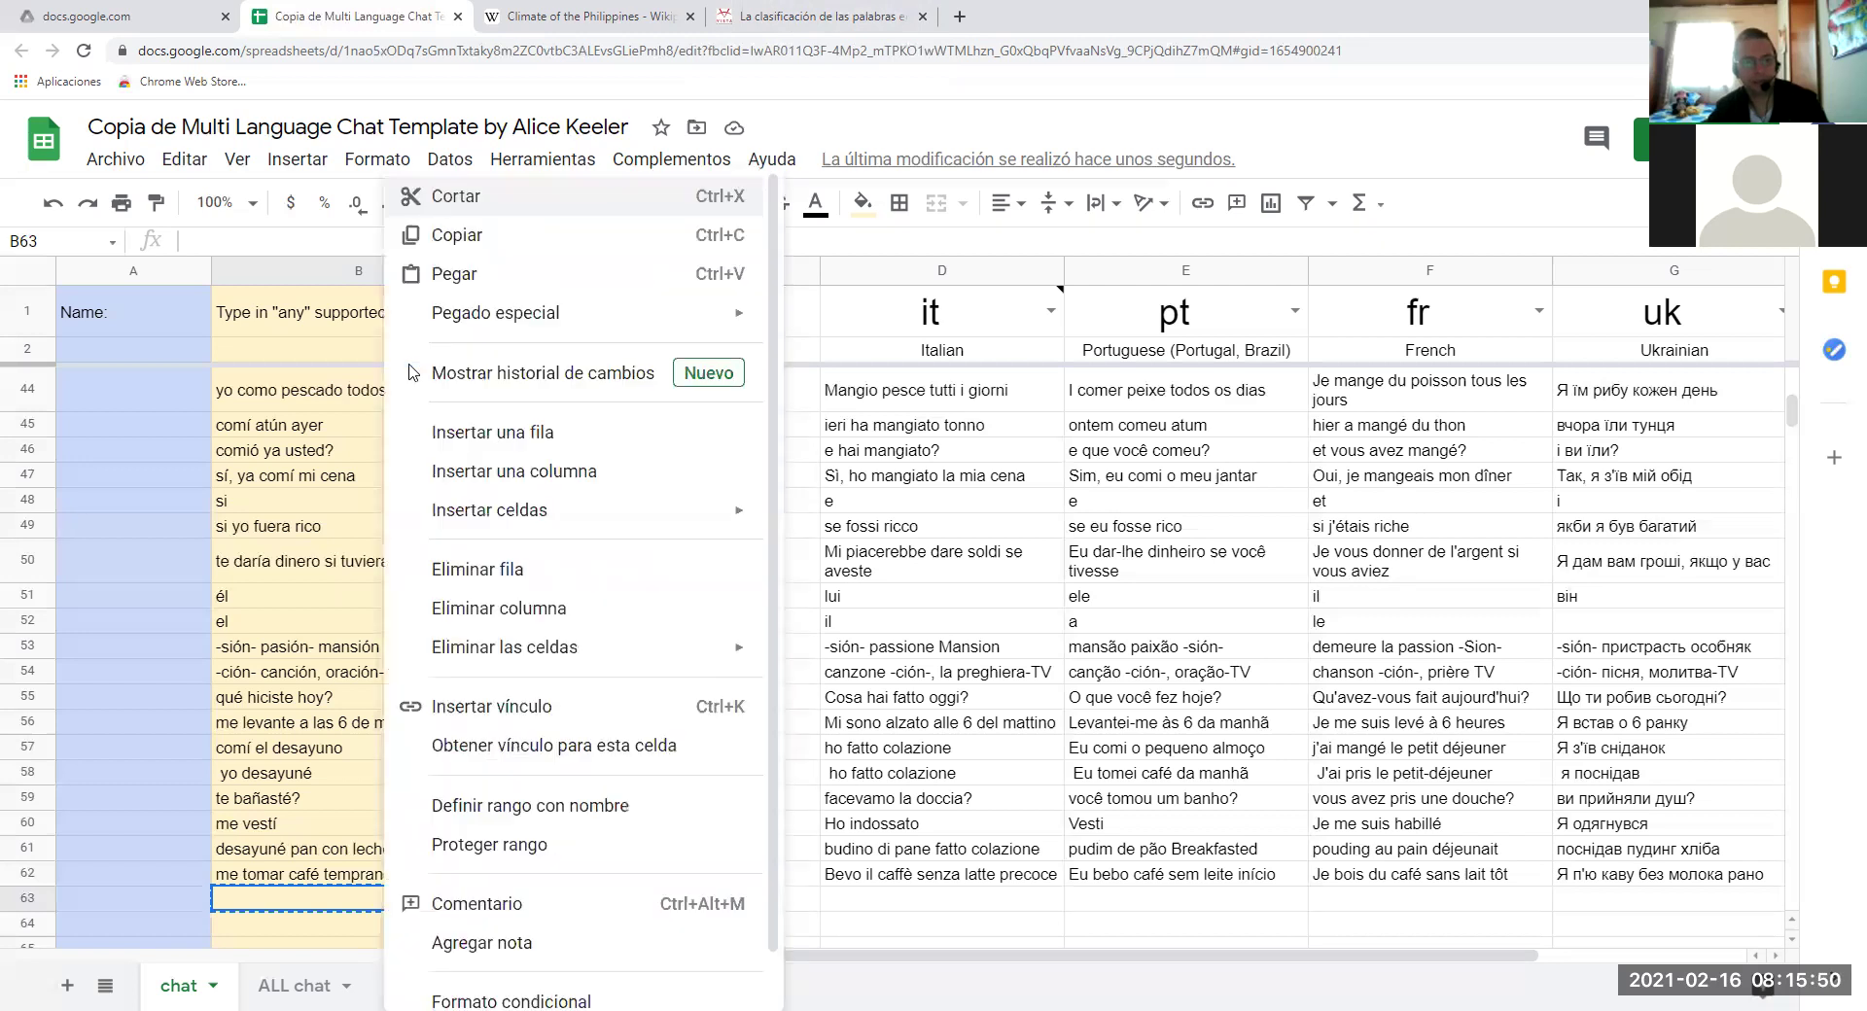
pyautogui.click(461, 239)
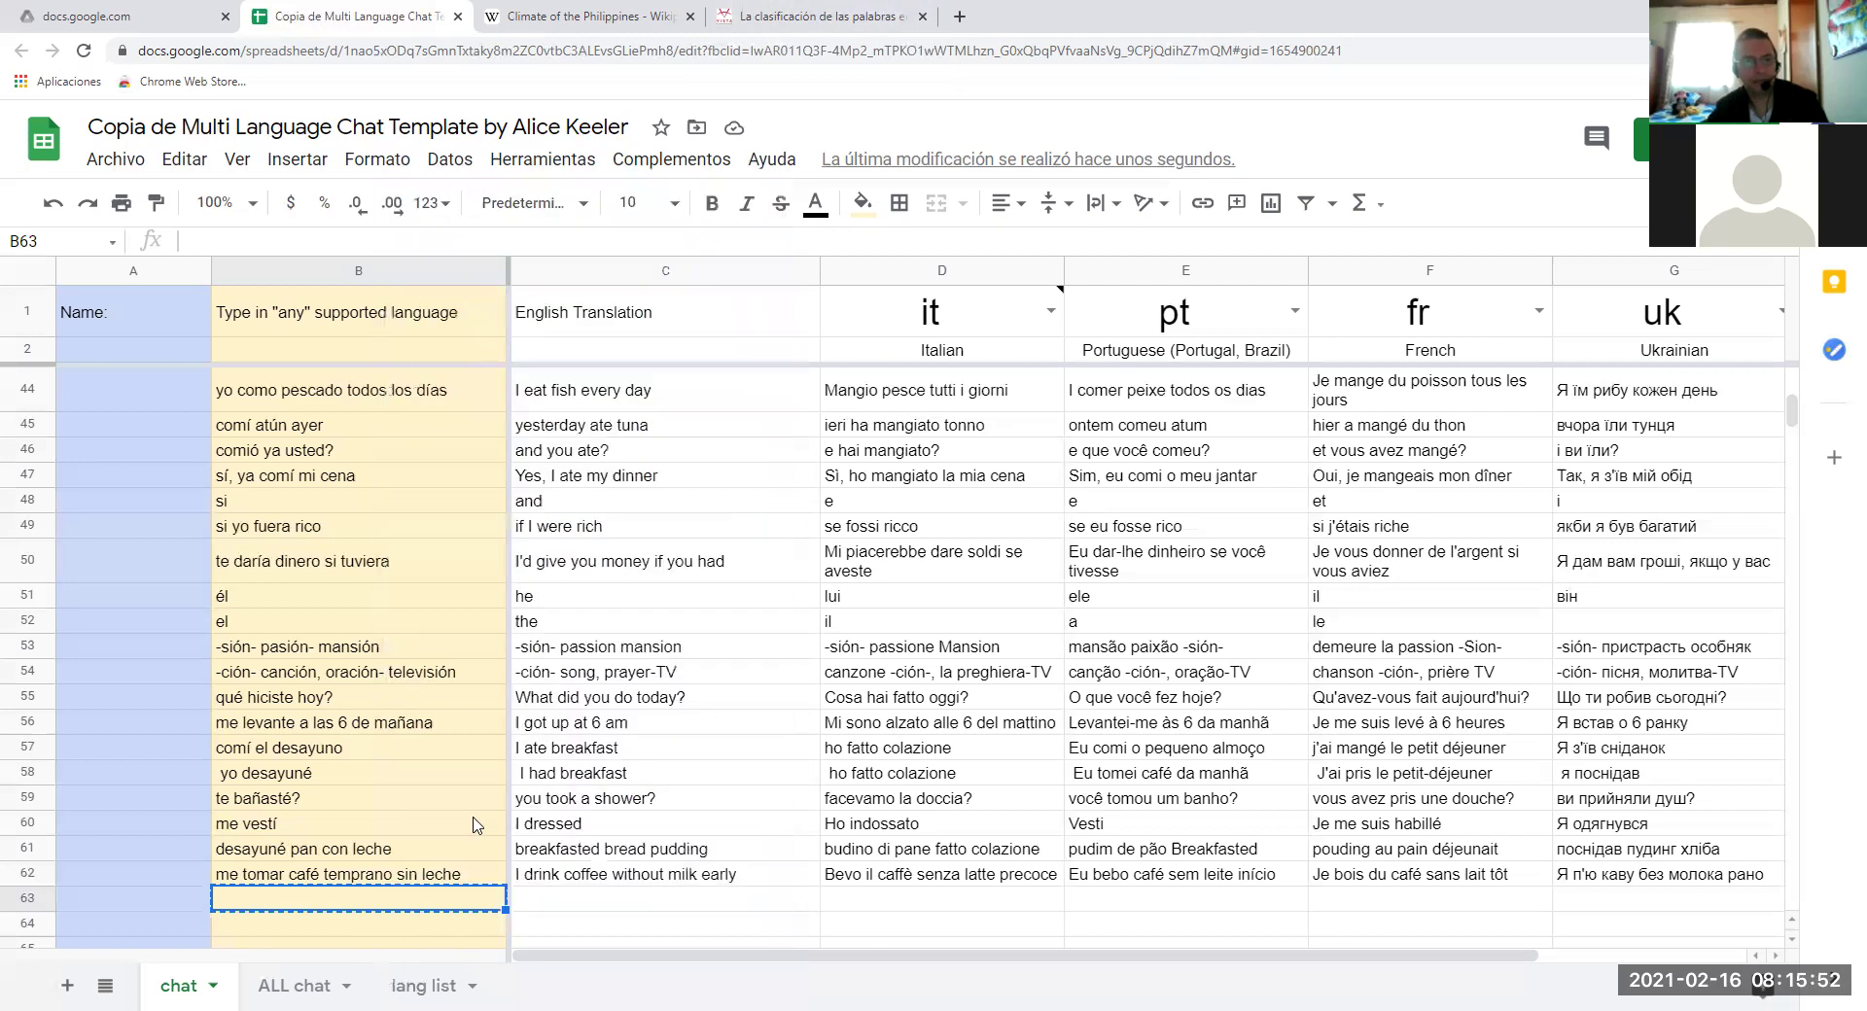
pyautogui.press('Down')
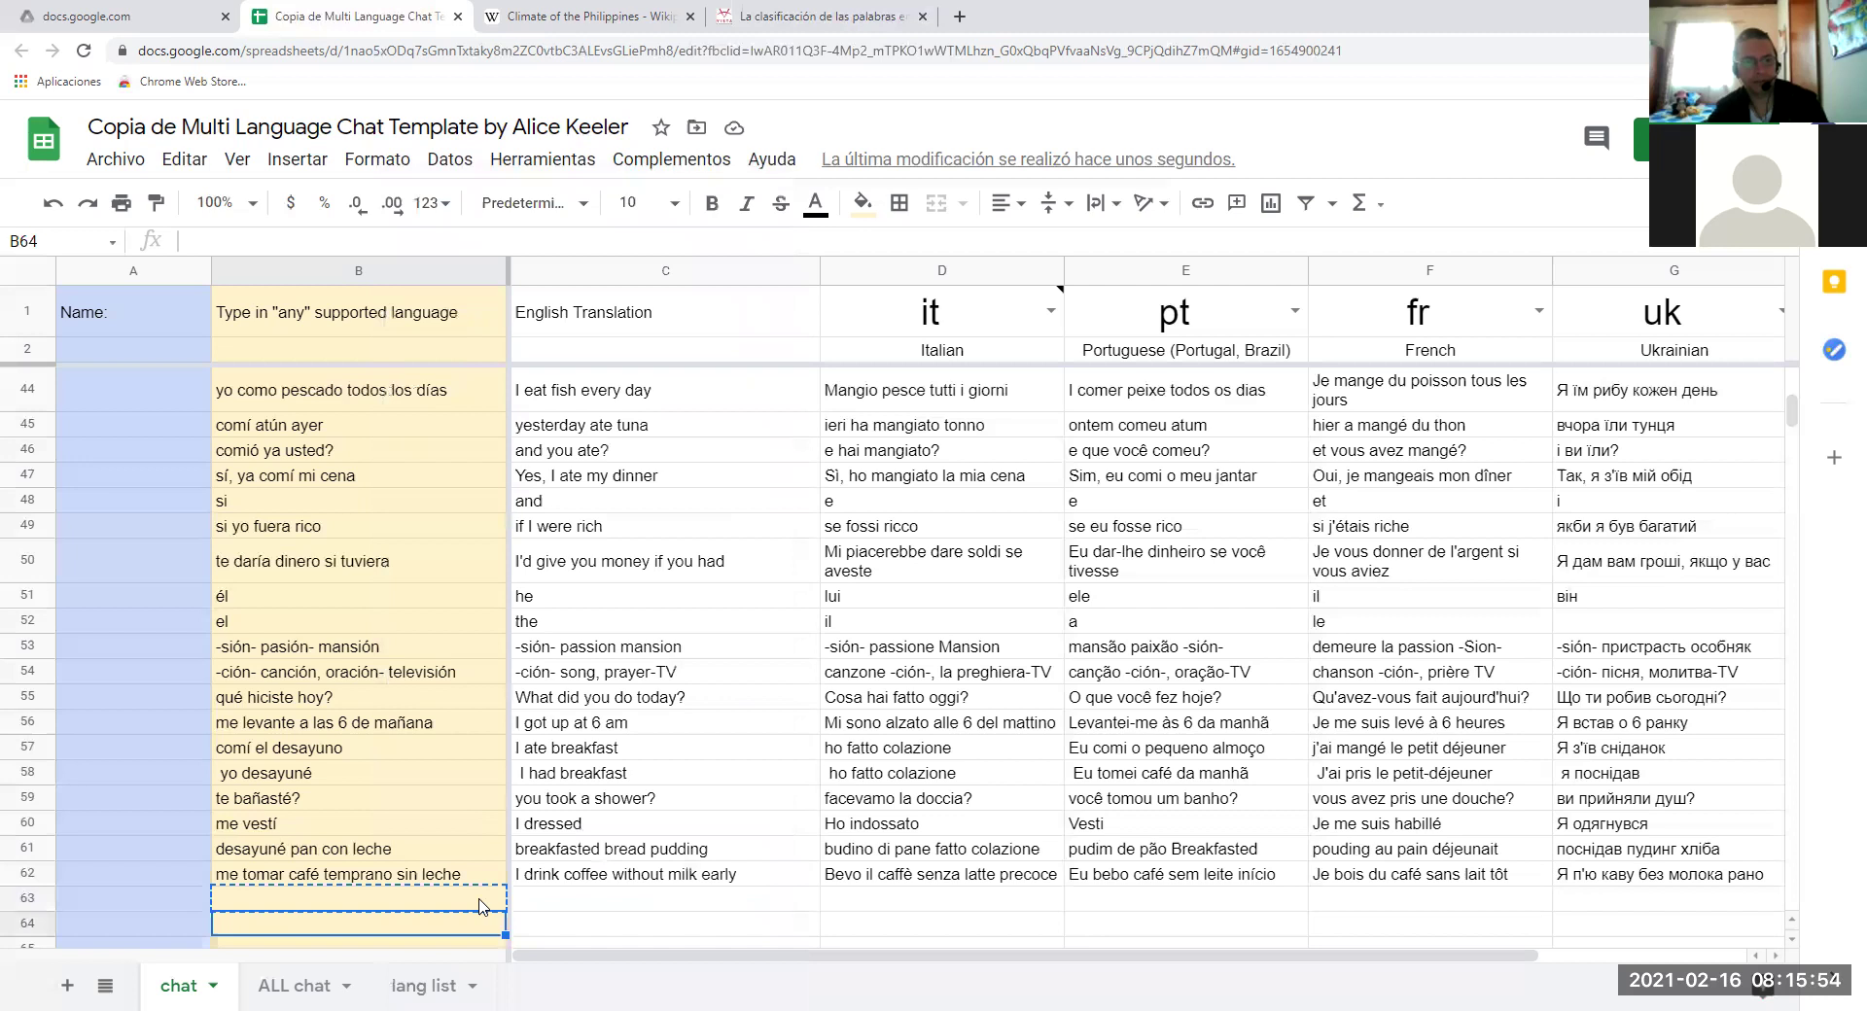
pyautogui.click(479, 903)
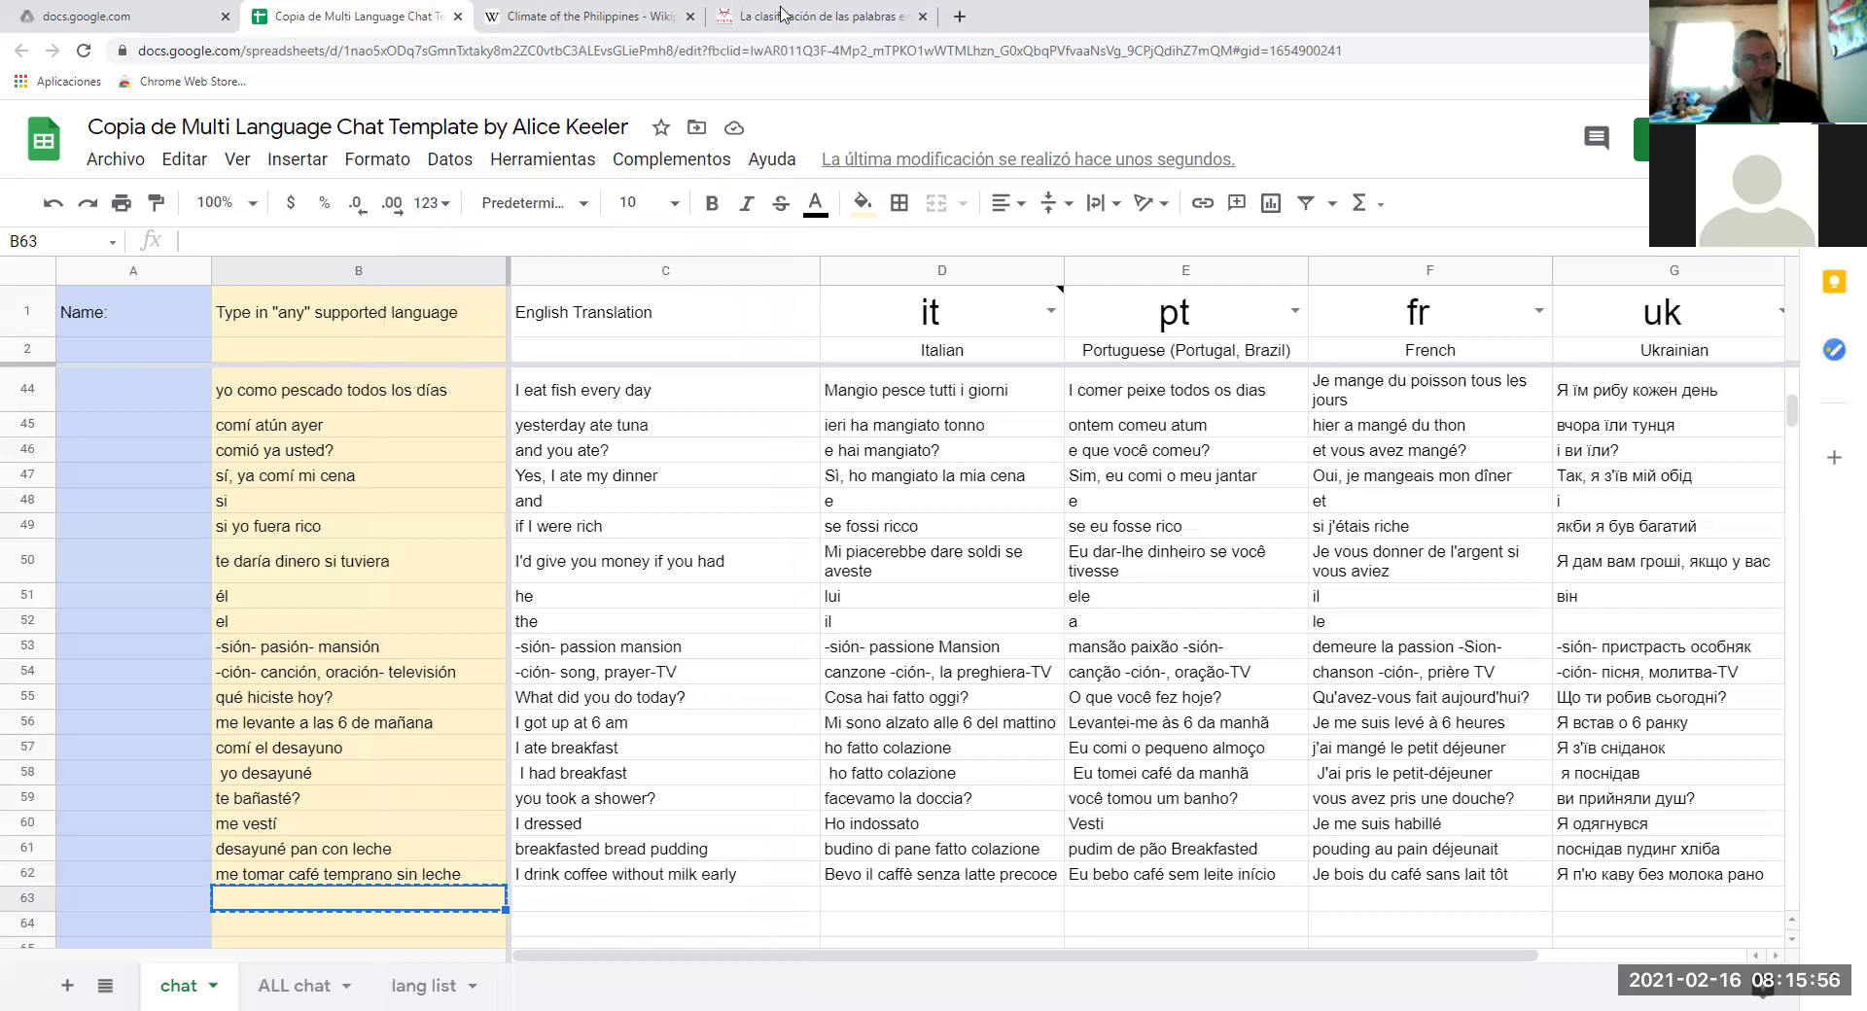
# Go back to the article's selected Agudas sentence and try again to transfer it into cell B63.
pyautogui.hotkey('ctrl', '4')
pyautogui.rightClick(560, 260)
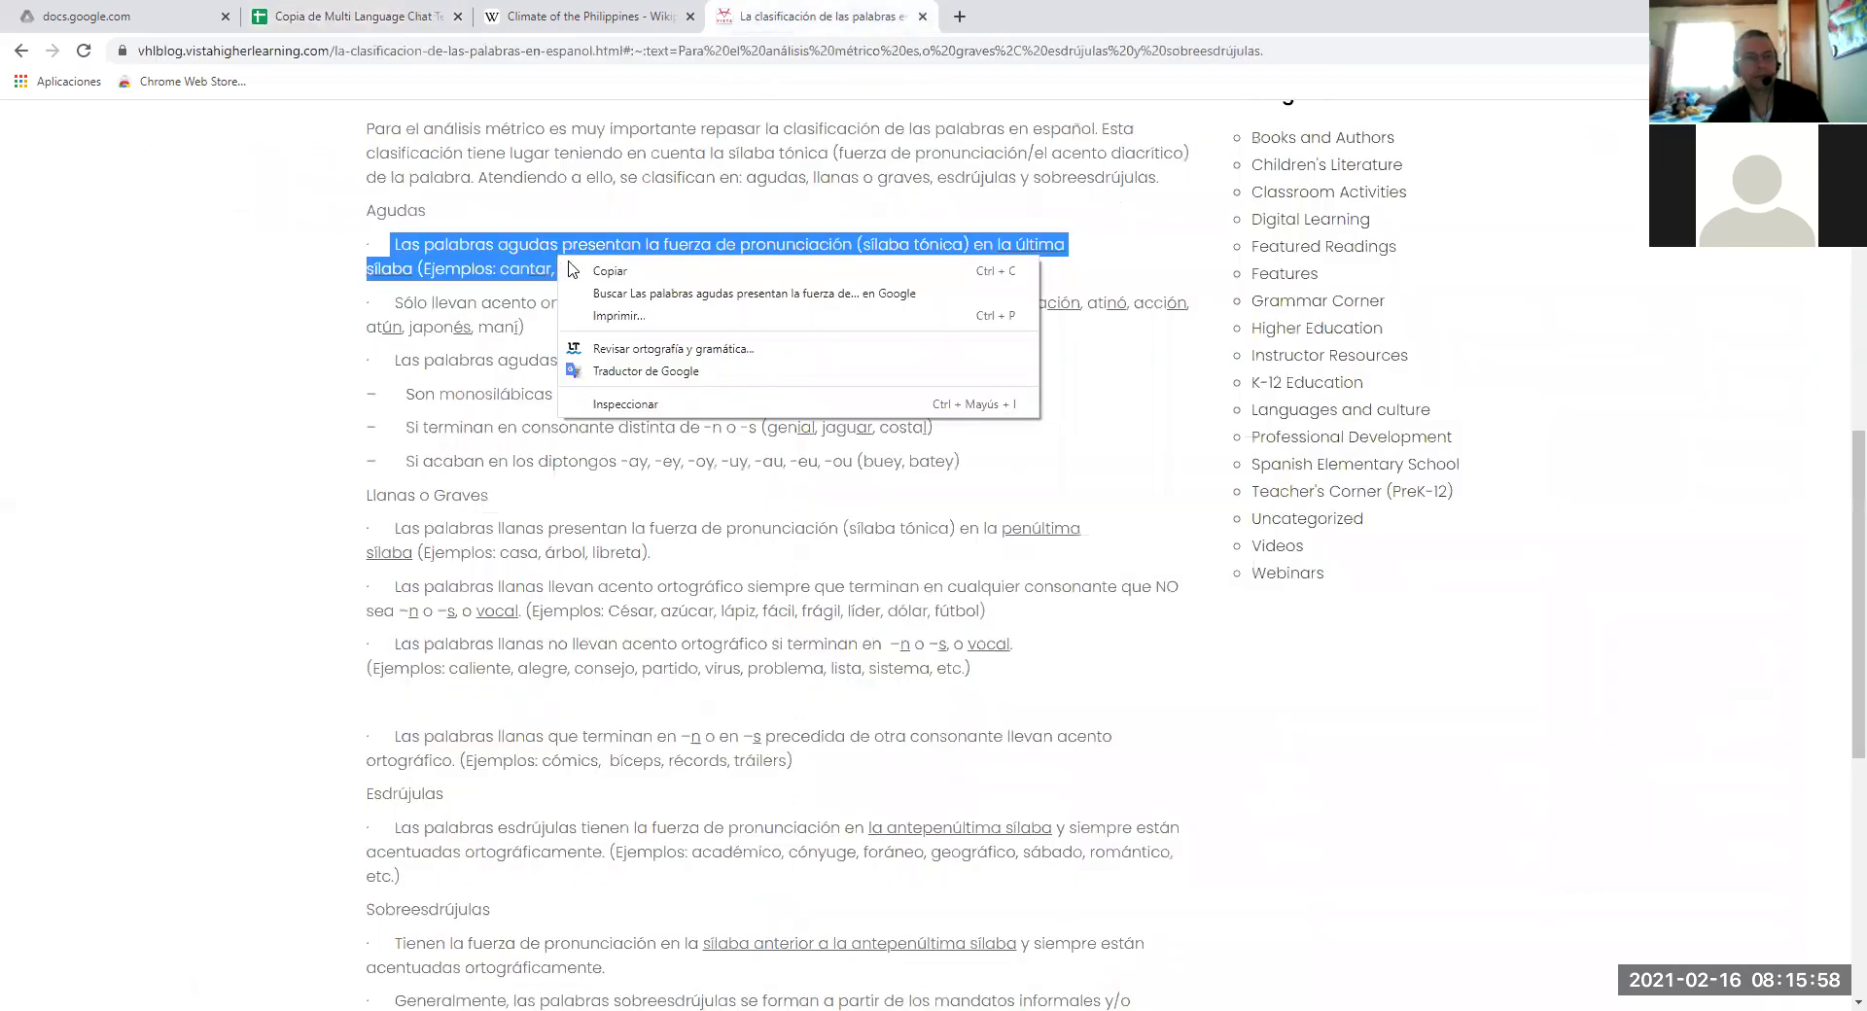
pyautogui.click(394, 21)
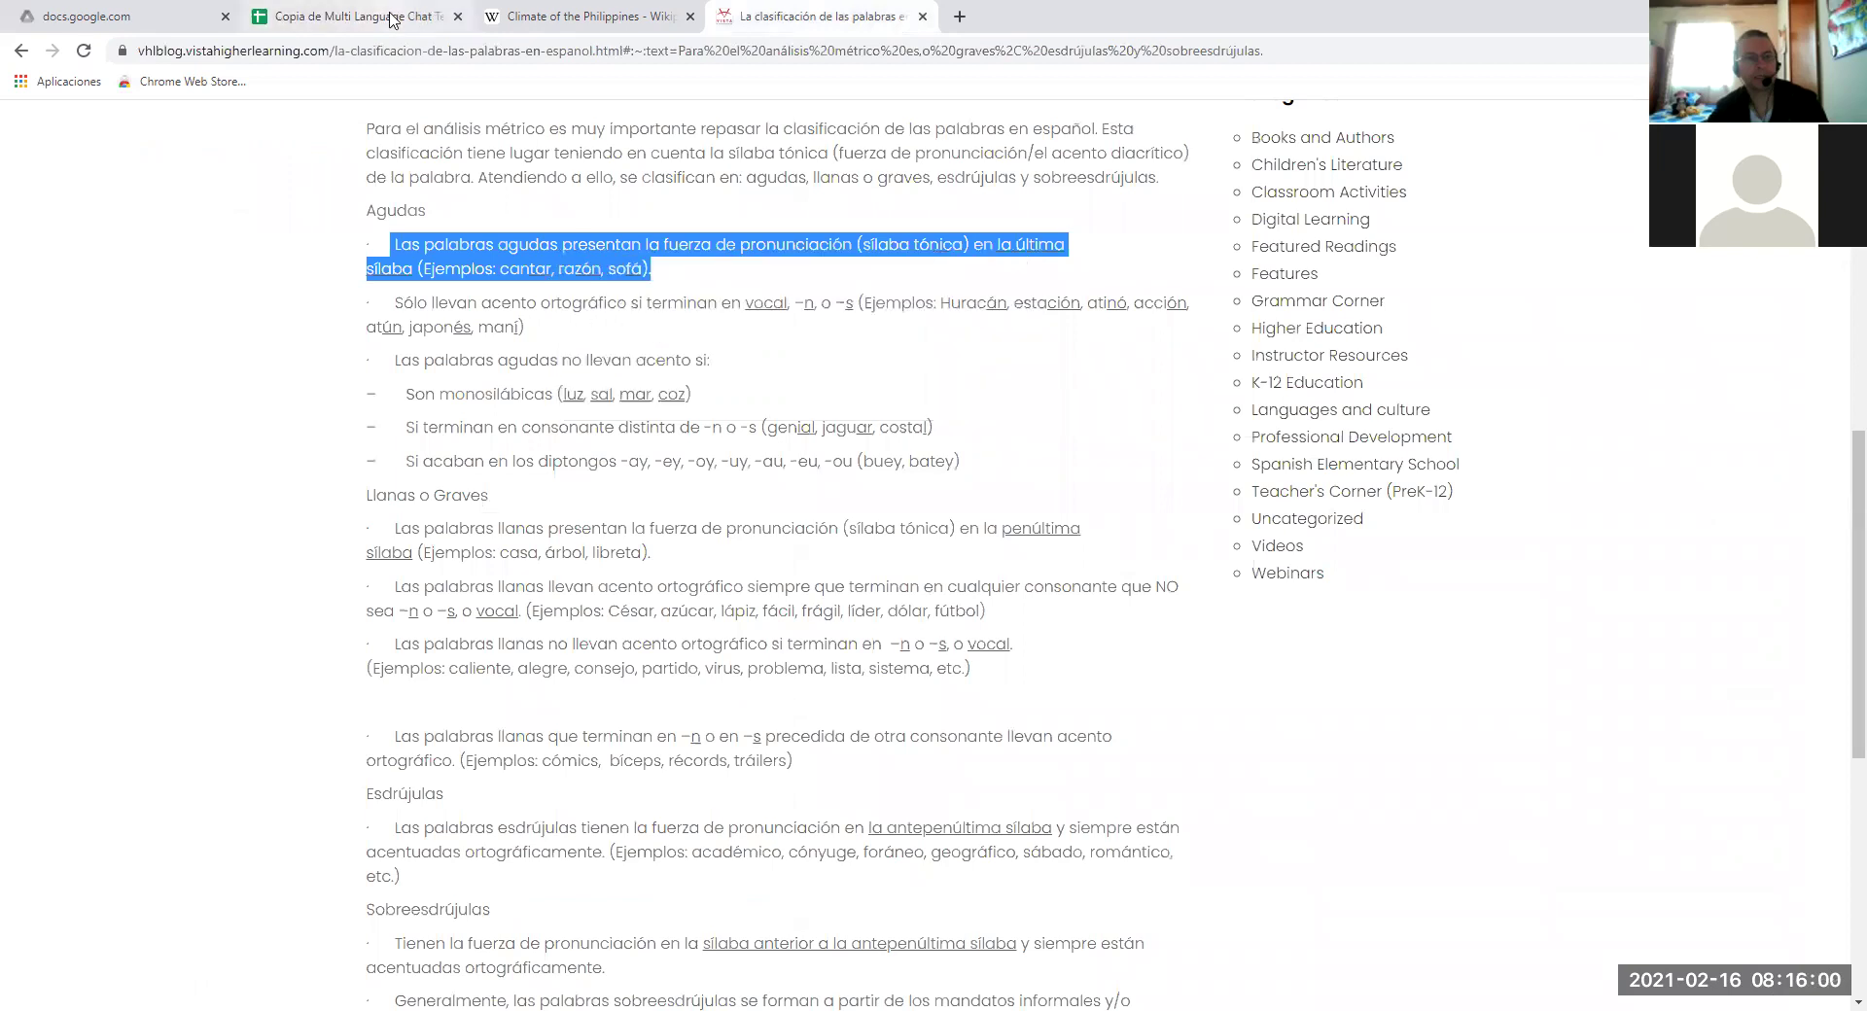
pyautogui.hotkey('ctrl', '2')
pyautogui.rightClick(414, 905)
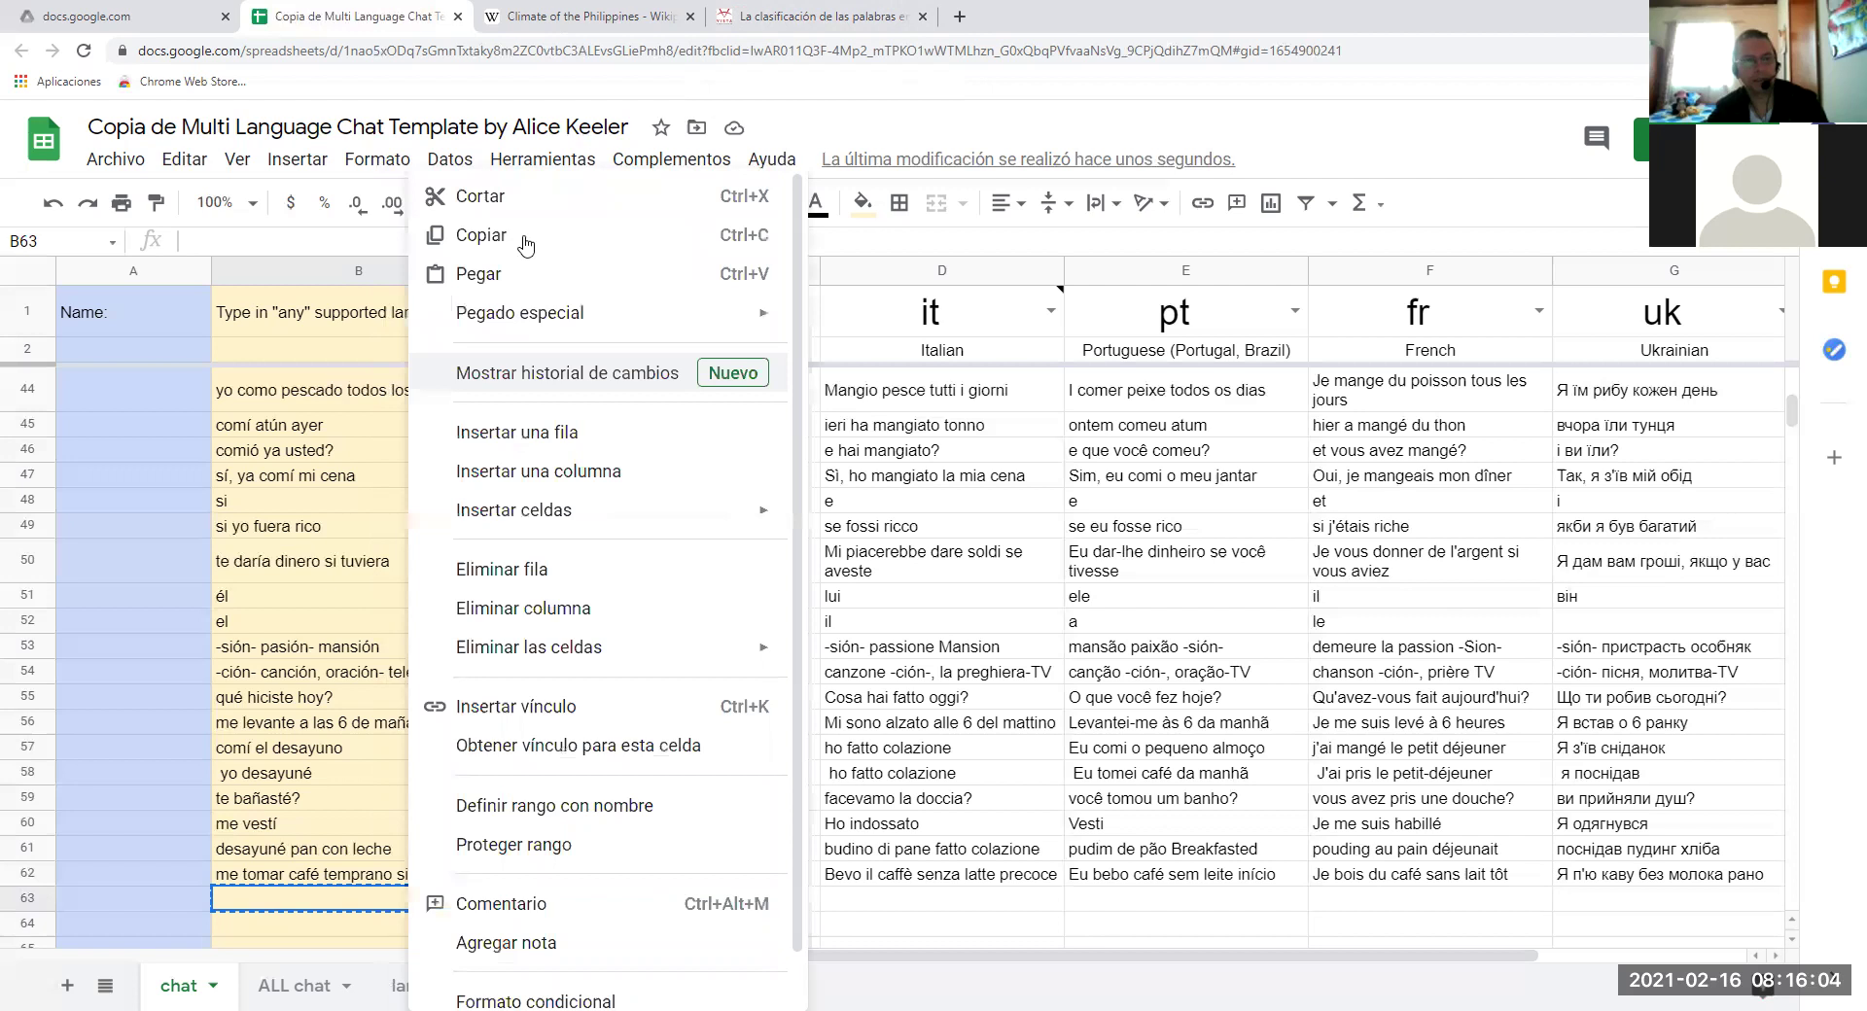
pyautogui.click(525, 243)
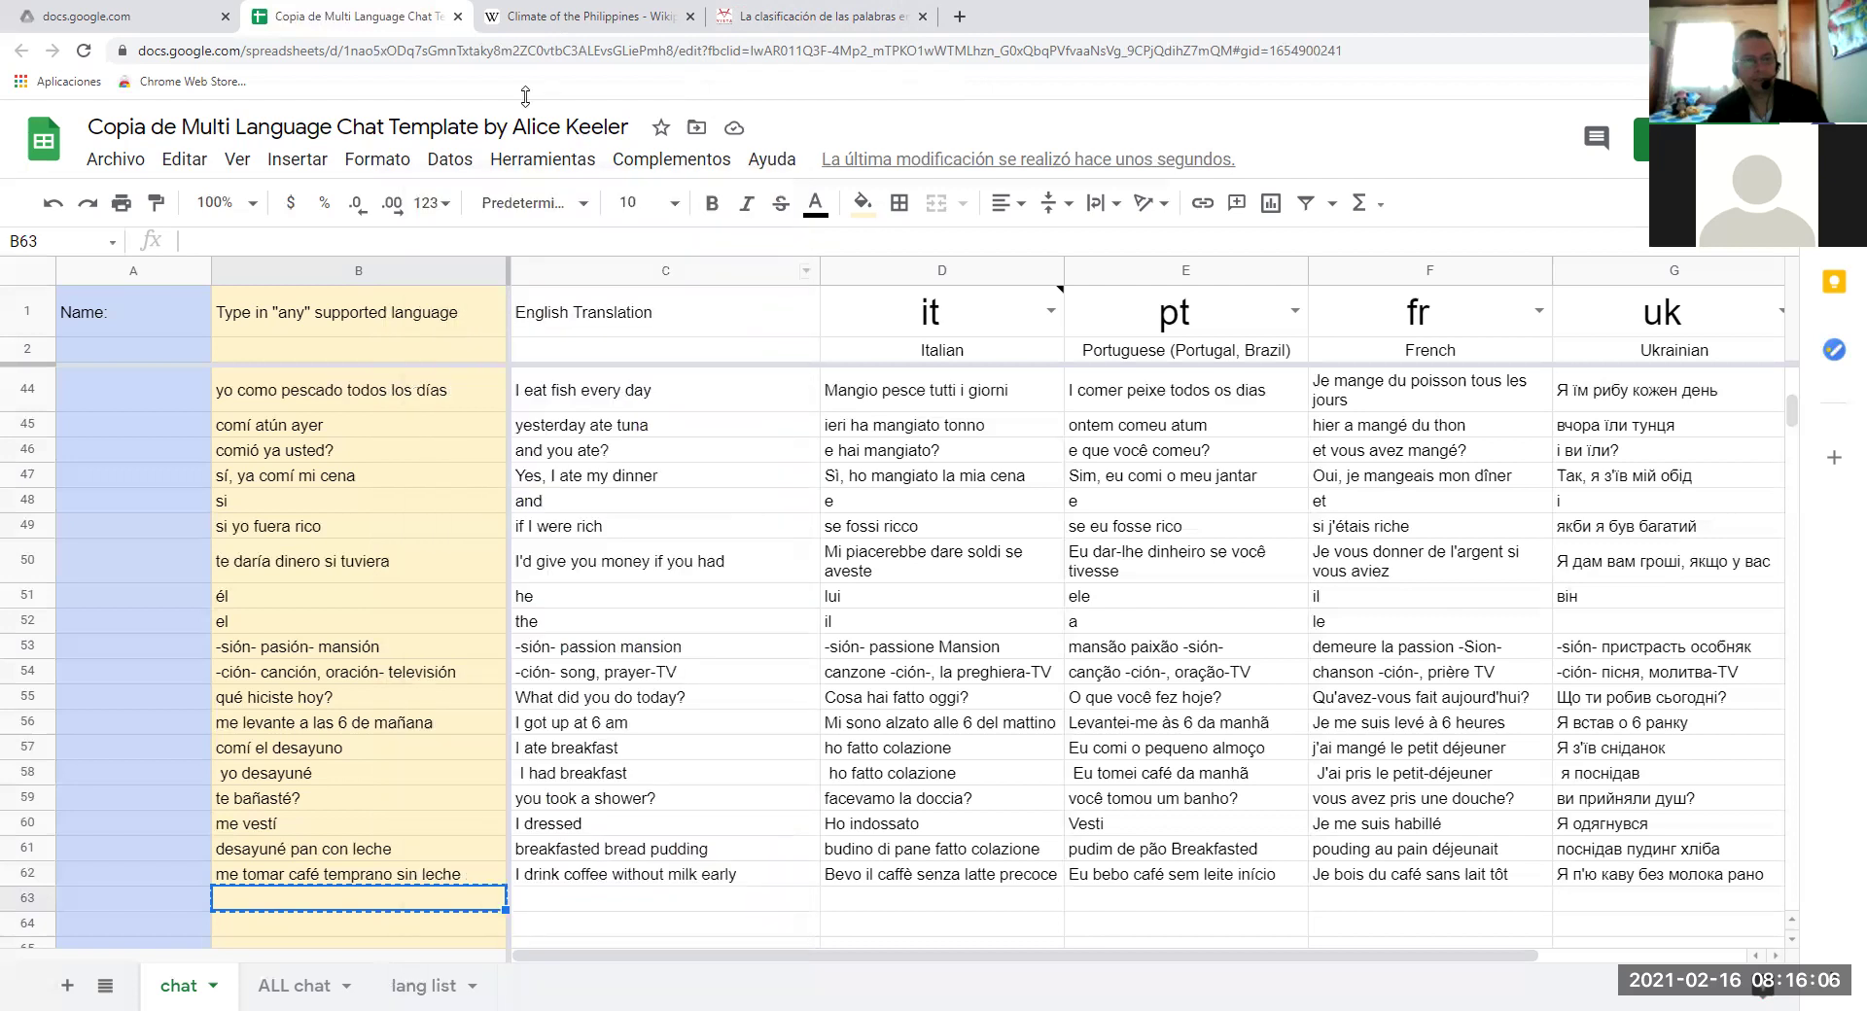
# Close the multi-language chat spreadsheet and switch to the article on Spanish word classification.
pyautogui.click(456, 20)
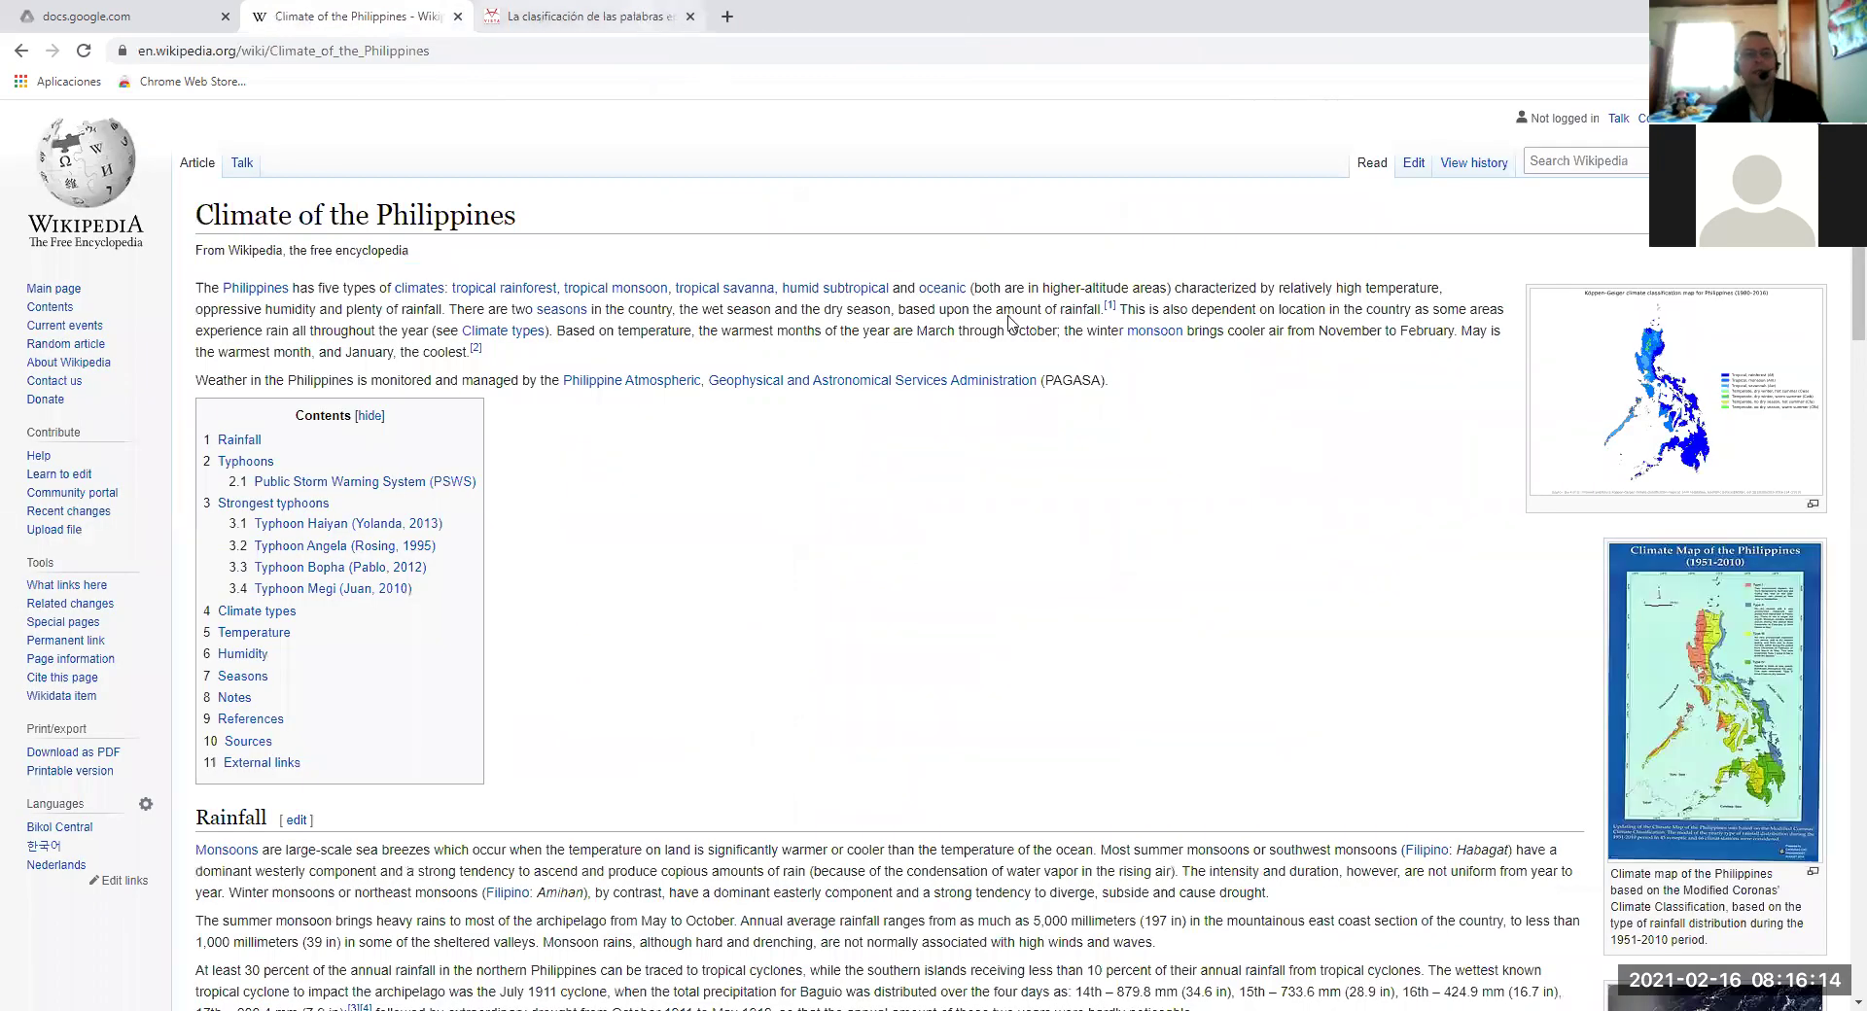
pyautogui.hotkey('ctrl', 'Tab')
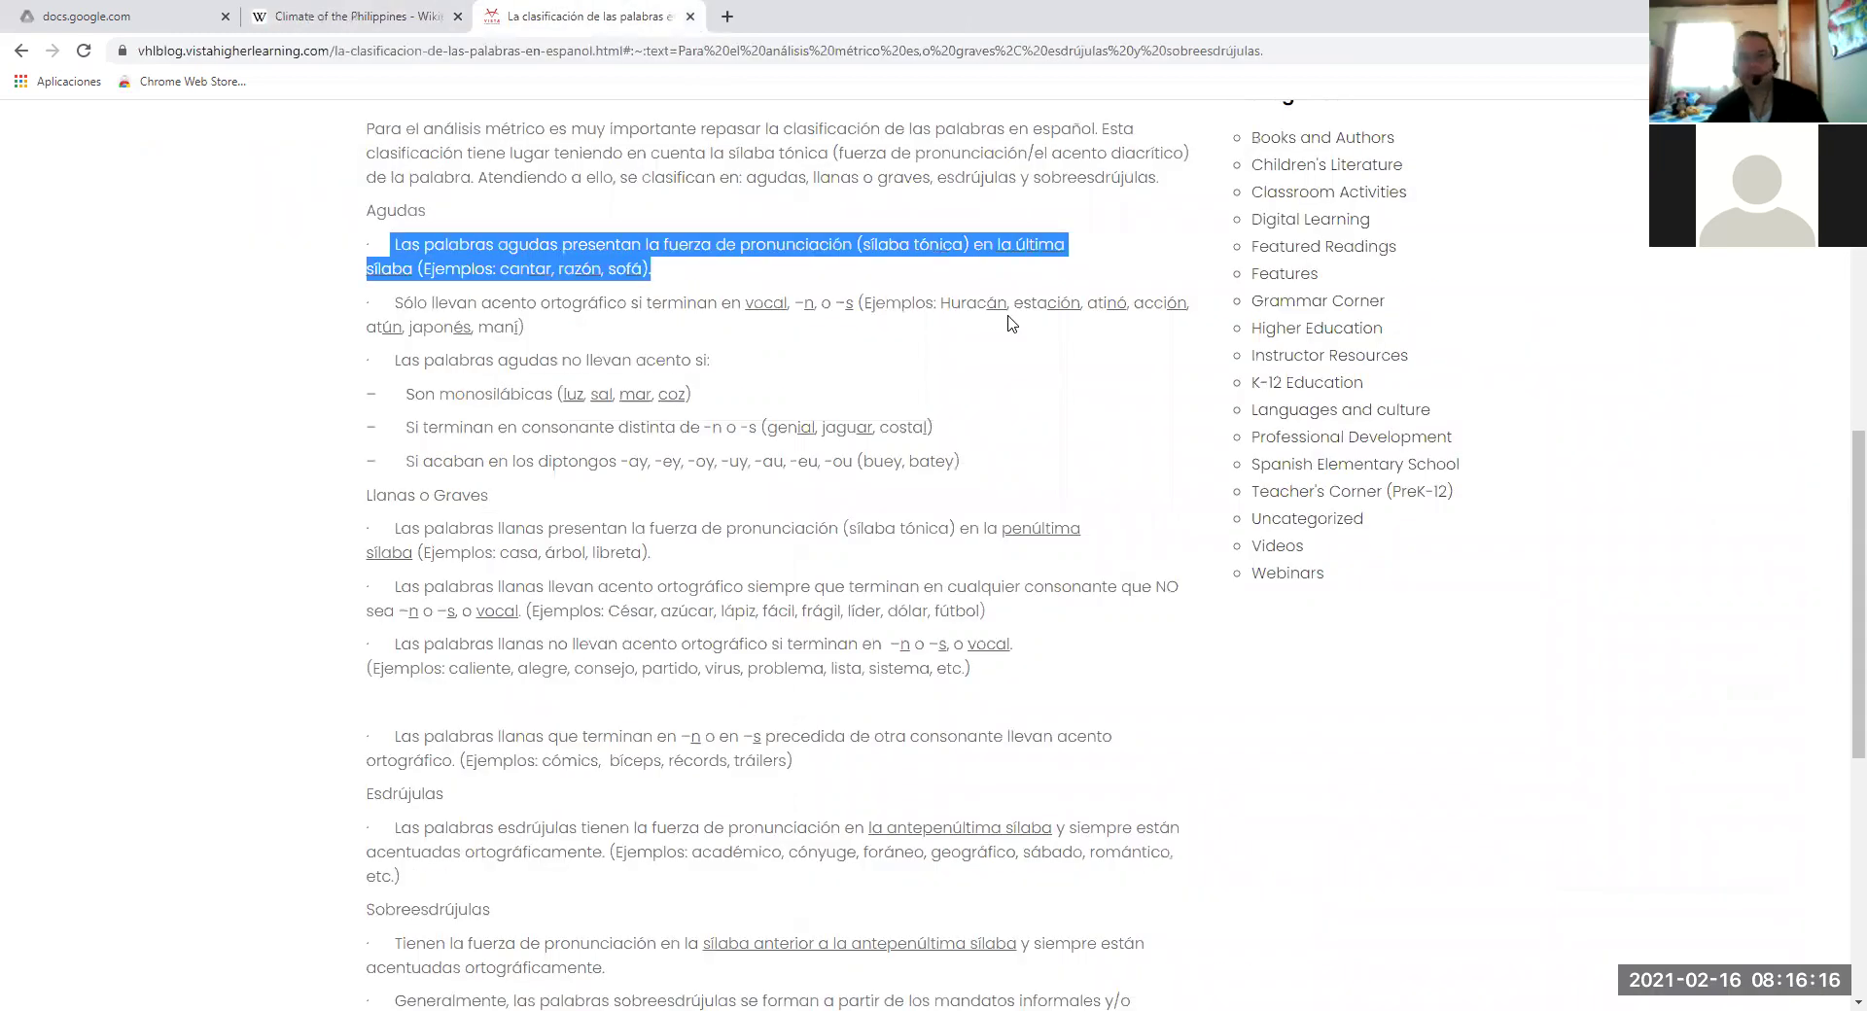